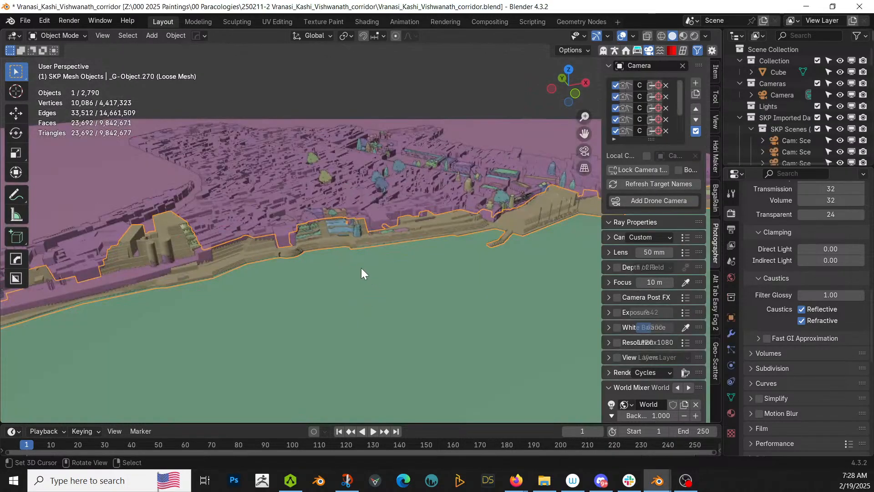
# - Examine the city model's riverfront ghats, temple corridor and surrounding buildings from several angles
pyautogui.moveTo(346, 247); pyautogui.dragTo(231, 245, button='middle')
pyautogui.scroll(3, 269, 302)
pyautogui.scroll(-2, 248, 250)
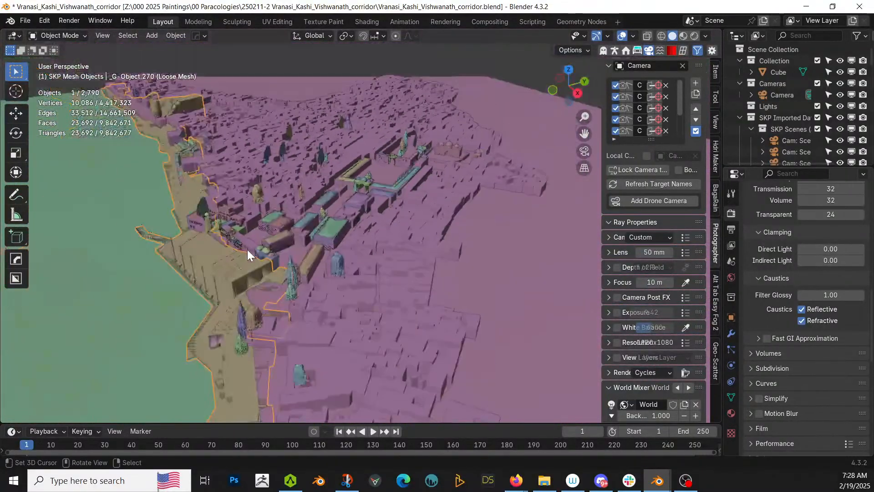
pyautogui.scroll(4, 298, 263)
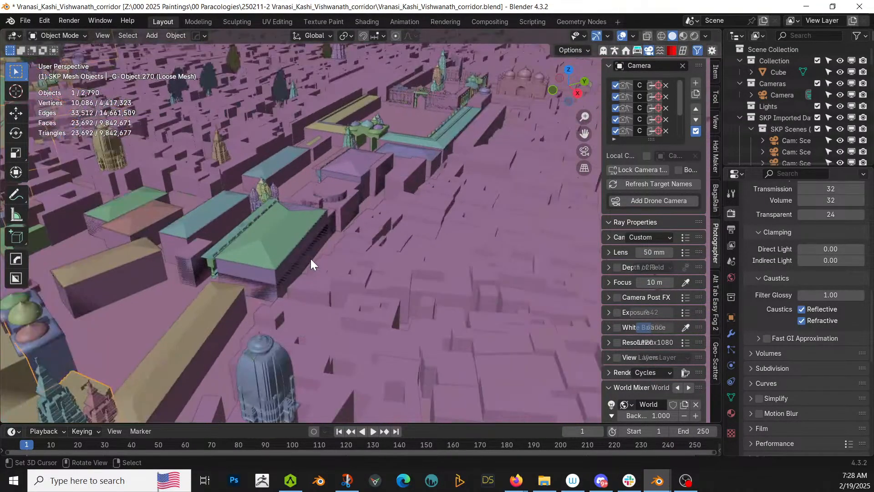
pyautogui.moveTo(310, 258); pyautogui.dragTo(310, 228, button='middle')
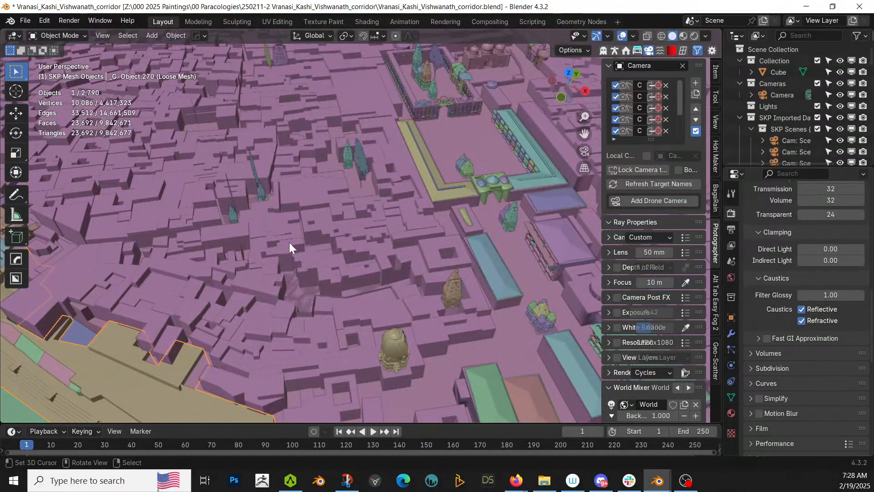
pyautogui.scroll(-4, 291, 248)
pyautogui.scroll(1, 356, 345)
pyautogui.scroll(2, 245, 284)
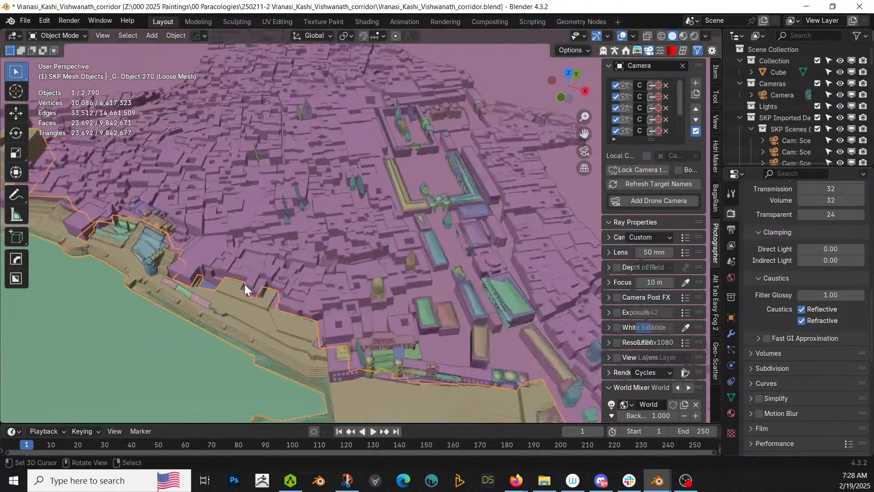
pyautogui.moveTo(245, 284); pyautogui.dragTo(322, 242, button='middle')
pyautogui.scroll(3, 321, 250)
pyautogui.scroll(2, 325, 273)
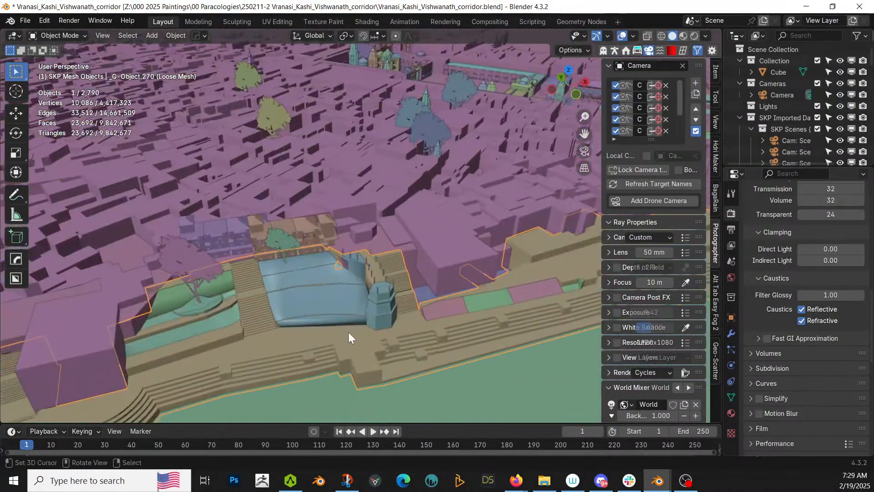
pyautogui.moveTo(348, 332); pyautogui.dragTo(376, 302, button='middle')
# - Select the riverfront ghat mesh and inspect it isolated from the rest of the city model, leaving the full scene displayed
pyautogui.click(428, 283)
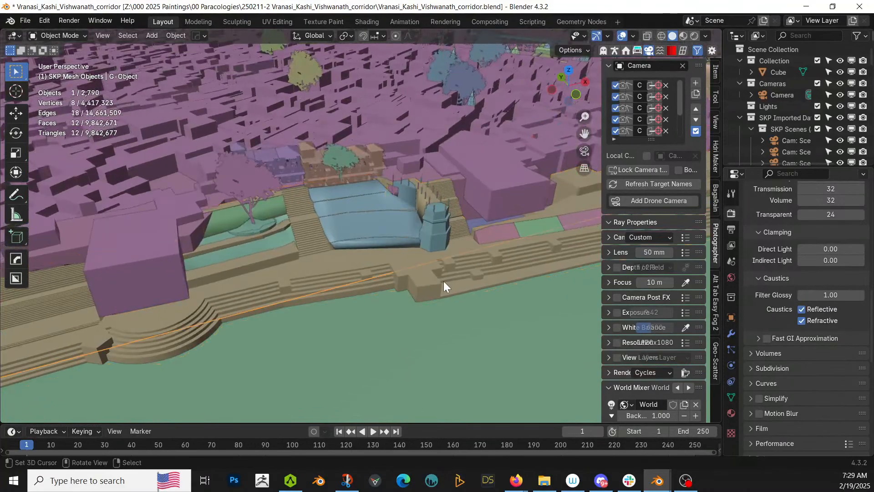
pyautogui.click(390, 256)
pyautogui.press('KP_Divide')
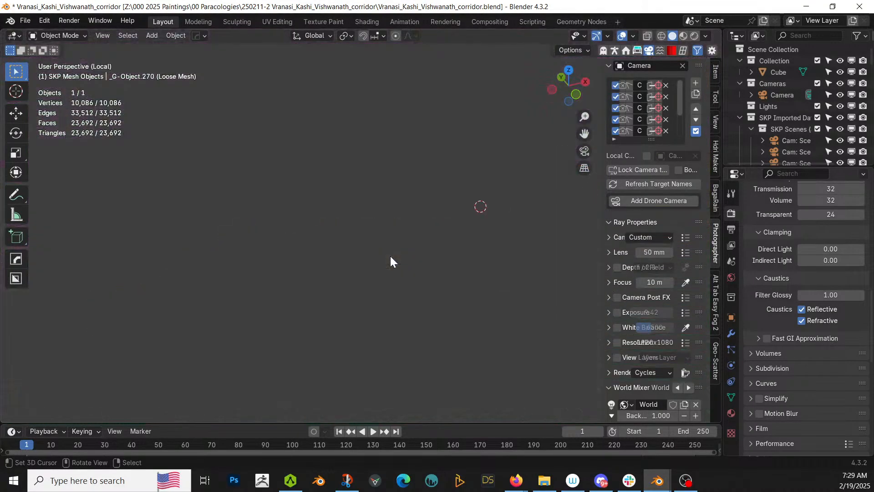
pyautogui.scroll(6, 390, 256)
pyautogui.moveTo(390, 256); pyautogui.dragTo(144, 267, button='middle')
pyautogui.scroll(1, 321, 266)
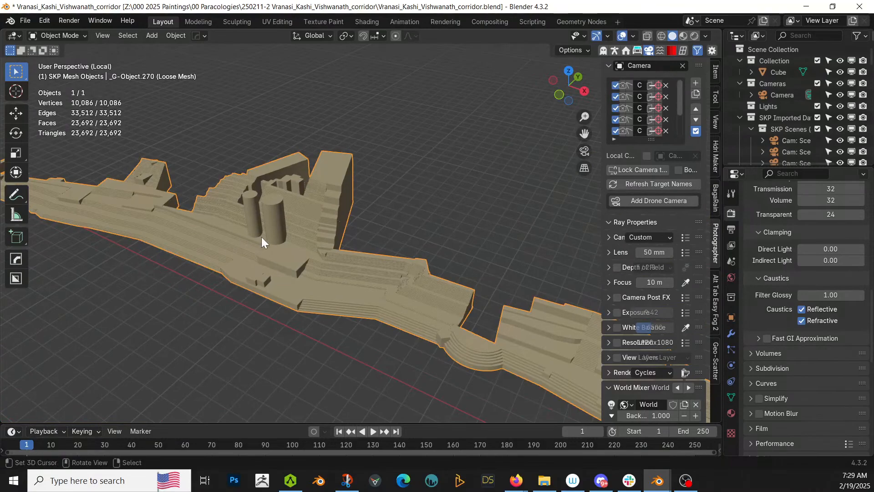
pyautogui.press('KP_Divide')
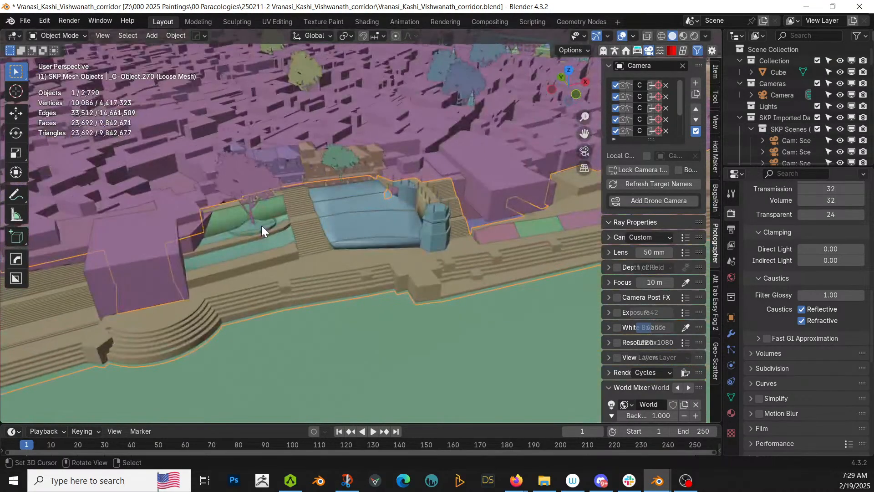
pyautogui.press('KP_Divide')
pyautogui.press('KP_Divide')
# - Add the octagonal tower, the posts on its roof and the nearest posts along the adjoining wall to the selection
pyautogui.keyDown('shift'); pyautogui.moveTo(421, 272); pyautogui.dragTo(385, 294, button='middle'); pyautogui.keyUp('shift')
pyautogui.scroll(1, 370, 315)
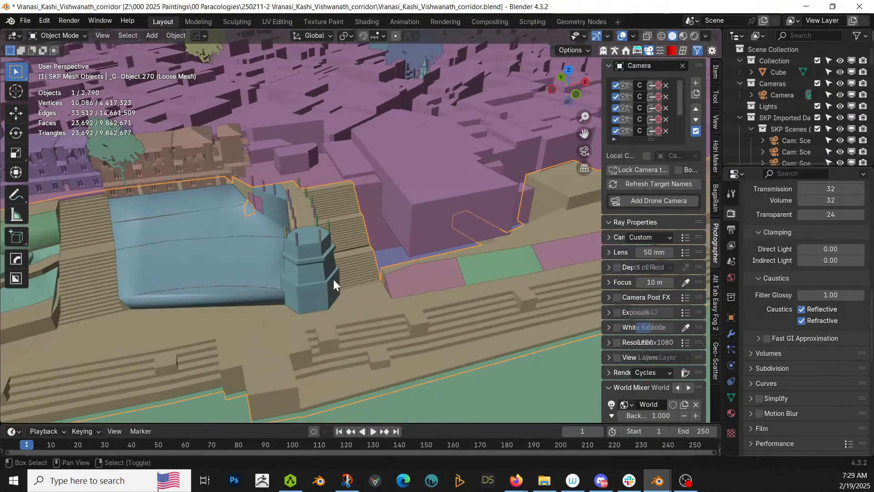
pyautogui.keyDown('shift'); pyautogui.rightClick(304, 263); pyautogui.keyUp('shift')
pyautogui.scroll(4, 311, 241)
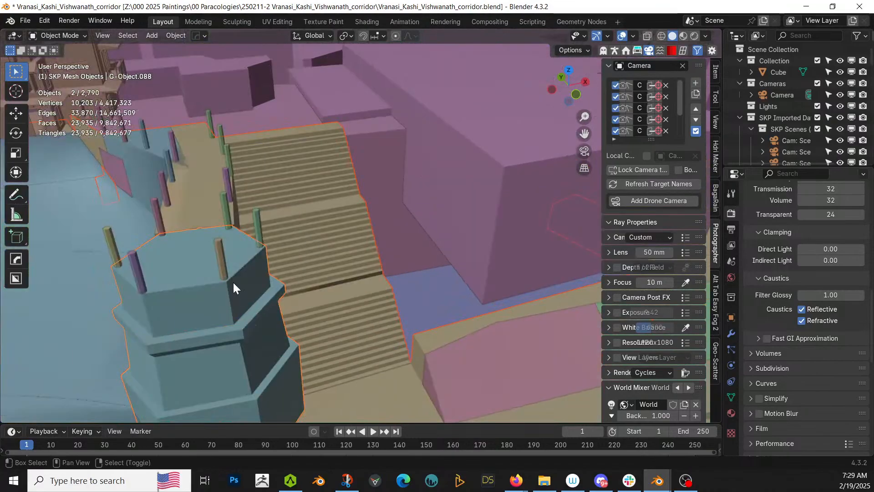
pyautogui.keyDown('shift'); pyautogui.rightClick(220, 259); pyautogui.keyUp('shift')
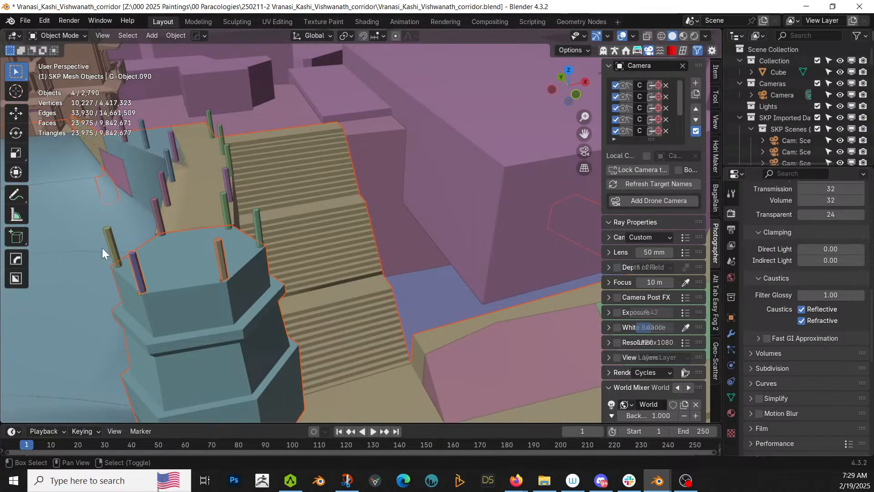
pyautogui.keyDown('shift'); pyautogui.rightClick(111, 235); pyautogui.keyUp('shift')
pyautogui.keyDown('shift'); pyautogui.rightClick(157, 215); pyautogui.keyUp('shift')
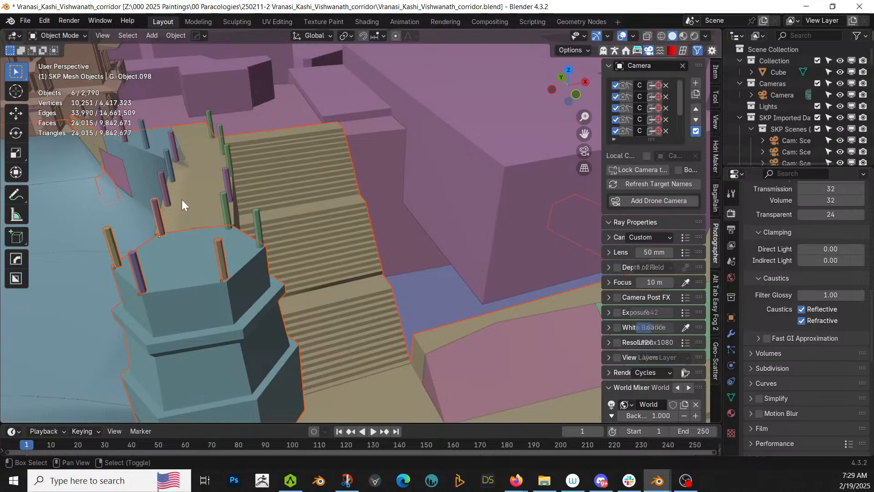
pyautogui.keyDown('shift'); pyautogui.rightClick(257, 223); pyautogui.keyUp('shift')
pyautogui.keyDown('shift'); pyautogui.rightClick(226, 181); pyautogui.keyUp('shift')
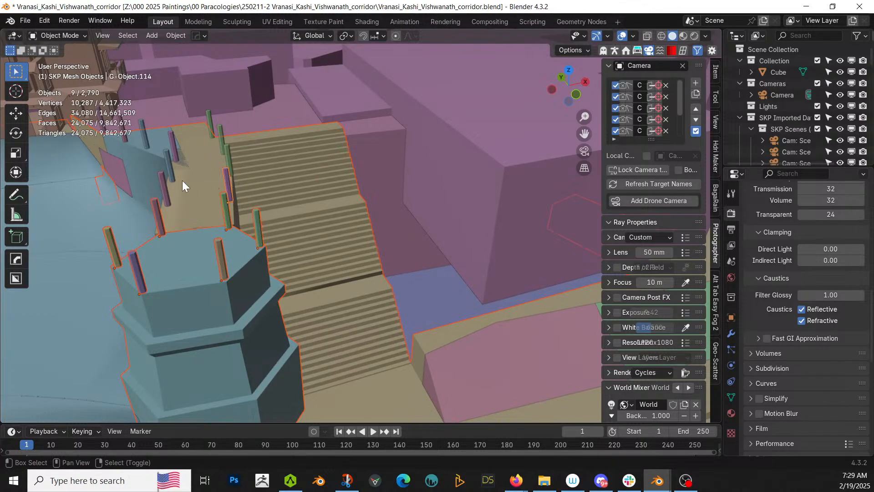
pyautogui.keyDown('shift'); pyautogui.rightClick(159, 183); pyautogui.keyUp('shift')
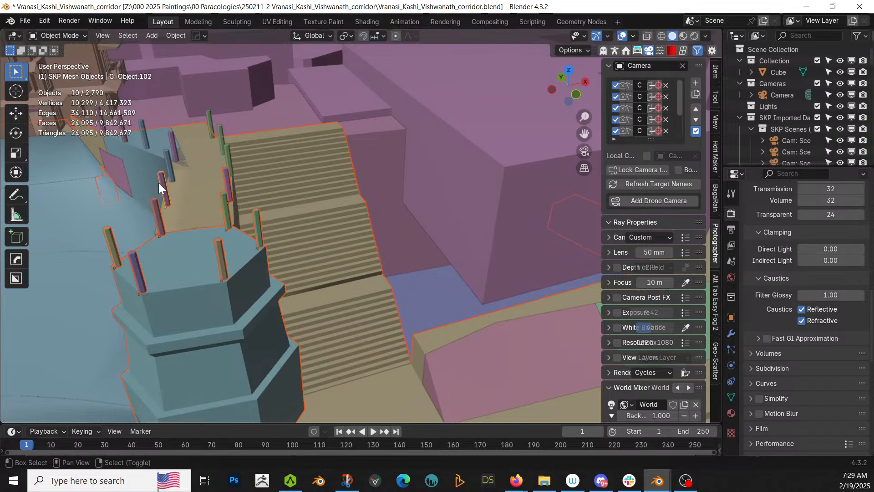
pyautogui.keyDown('shift'); pyautogui.rightClick(175, 140); pyautogui.keyUp('shift')
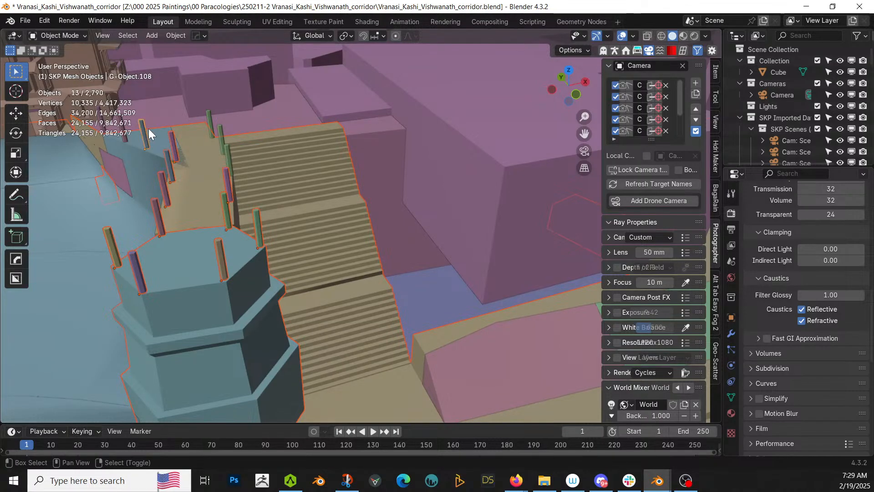
# - Add the remaining posts at the far end of the wall and beside the stairs to the selection
pyautogui.moveTo(148, 129); pyautogui.dragTo(194, 149, button='middle')
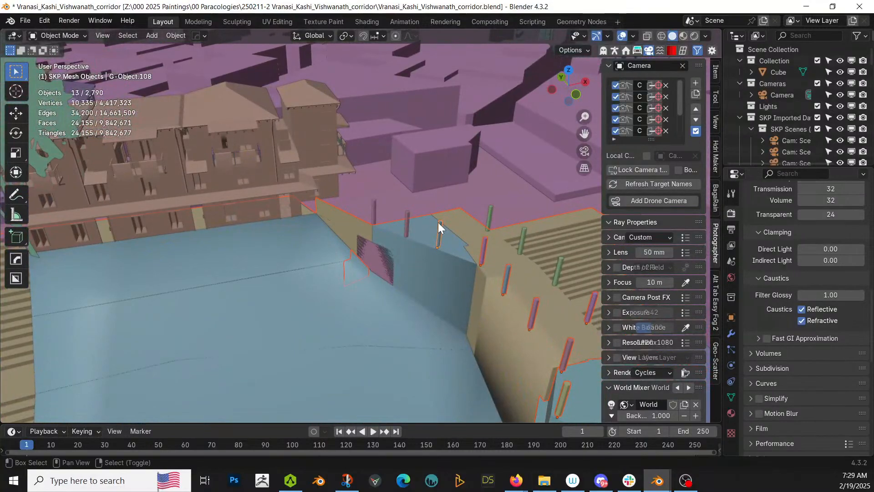
pyautogui.keyDown('shift'); pyautogui.rightClick(408, 224); pyautogui.keyUp('shift')
pyautogui.keyDown('shift'); pyautogui.rightClick(374, 209); pyautogui.keyUp('shift')
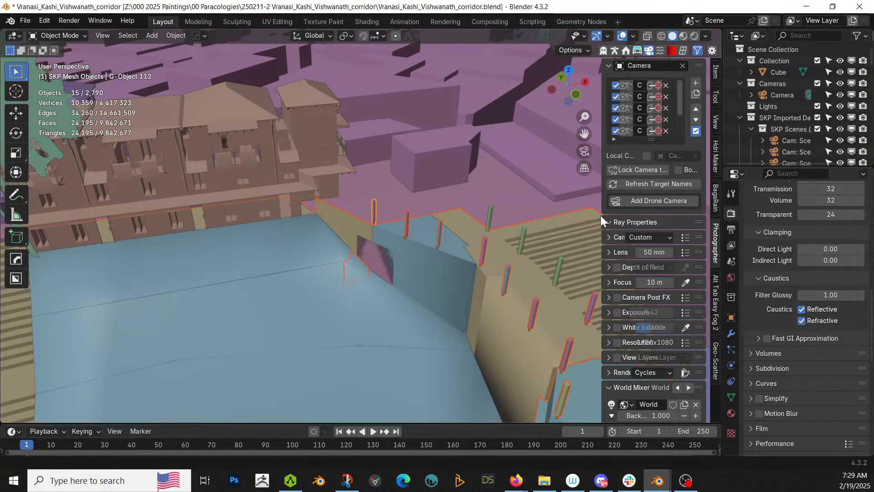
pyautogui.keyDown('shift'); pyautogui.rightClick(490, 212); pyautogui.keyUp('shift')
pyautogui.keyDown('shift'); pyautogui.rightClick(523, 236); pyautogui.keyUp('shift')
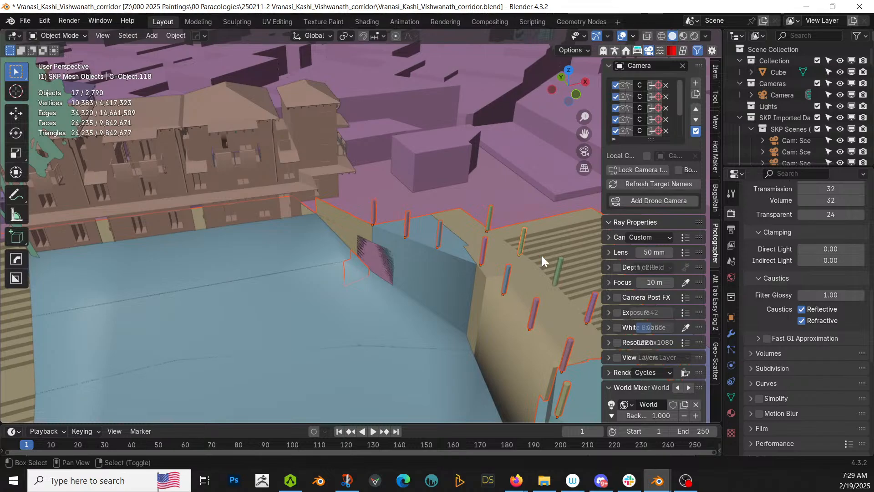
pyautogui.keyDown('shift'); pyautogui.rightClick(557, 272); pyautogui.keyUp('shift')
pyautogui.scroll(-9, 565, 275)
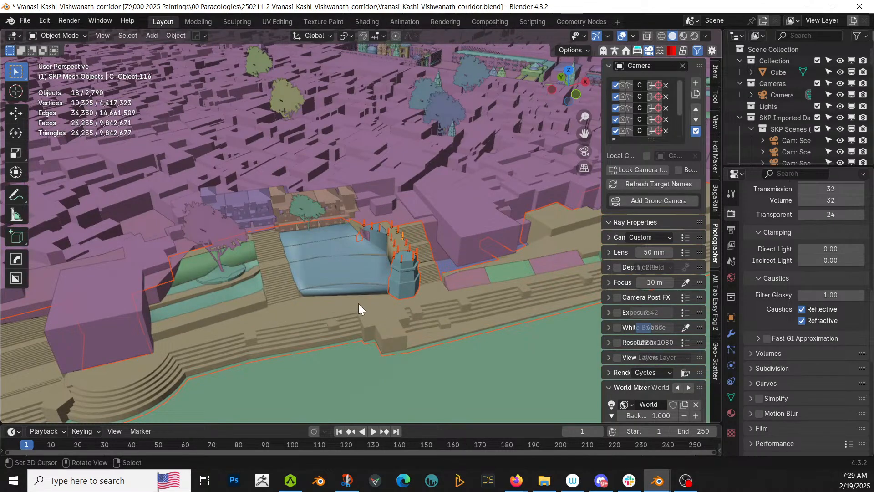
# - Add the pink and green terrace panels beside the tower to the selection and copy all selected objects
pyautogui.scroll(-4, 359, 303)
pyautogui.scroll(7, 380, 302)
pyautogui.keyDown('shift'); pyautogui.moveTo(381, 302); pyautogui.dragTo(304, 300, button='middle'); pyautogui.keyUp('shift')
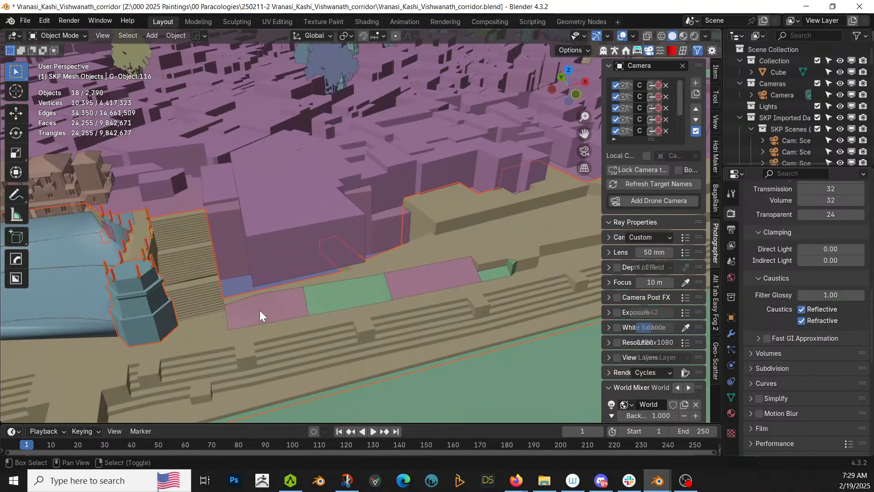
pyautogui.keyDown('shift'); pyautogui.click(260, 310); pyautogui.keyUp('shift')
pyautogui.keyDown('shift'); pyautogui.click(327, 298); pyautogui.keyUp('shift')
pyautogui.keyDown('shift'); pyautogui.click(425, 282); pyautogui.keyUp('shift')
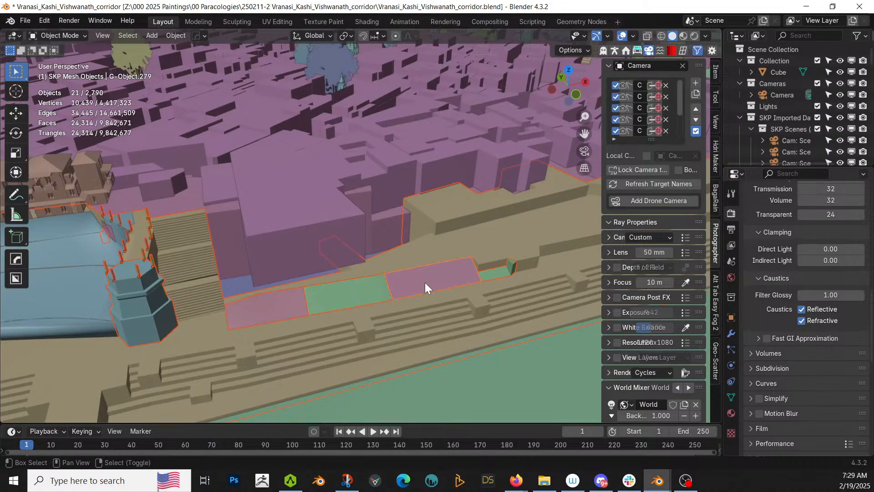
pyautogui.scroll(-3, 425, 282)
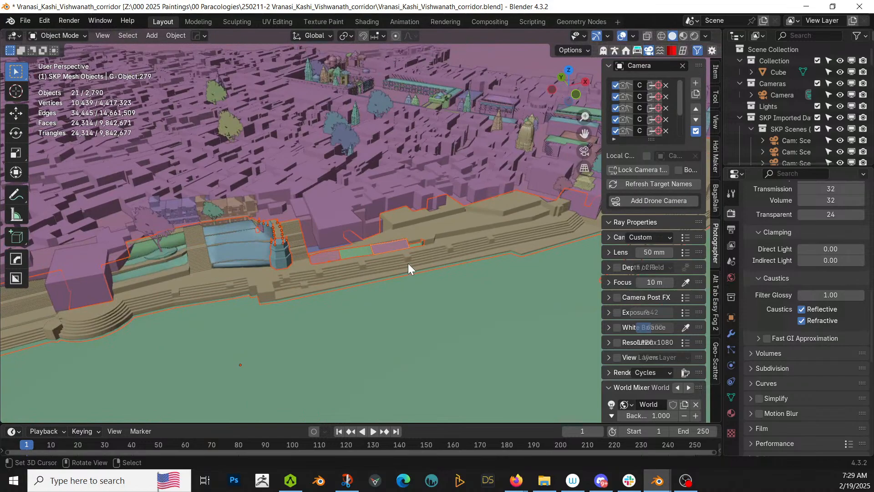
pyautogui.hotkey('ctrl', 'c')
pyautogui.click(408, 261)
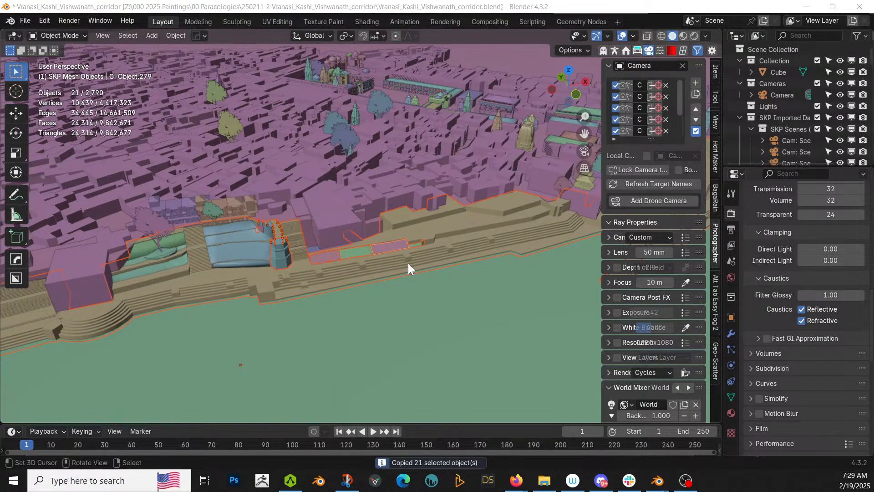
# - Switch to the unsaved Blender file, delete the default cube and paste the copied ghat objects
pyautogui.hotkey('alt', 'Tab')
pyautogui.click(348, 196)
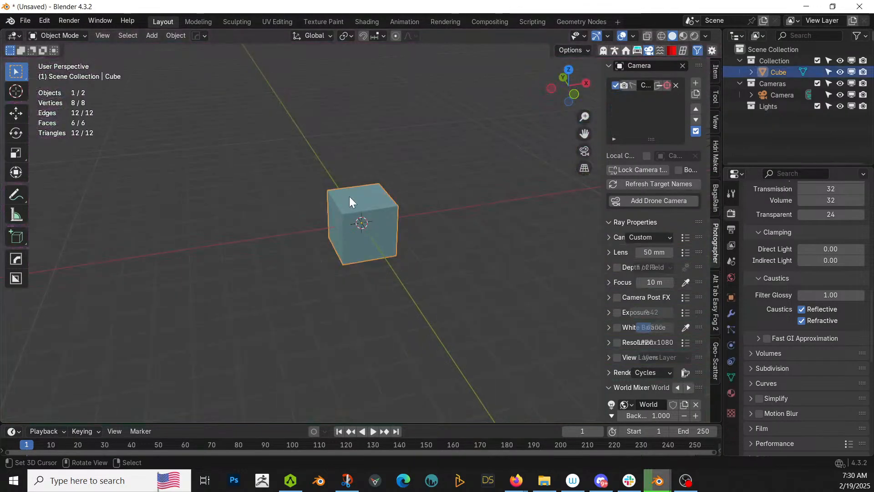
pyautogui.press('Delete')
pyautogui.hotkey('ctrl', 'v')
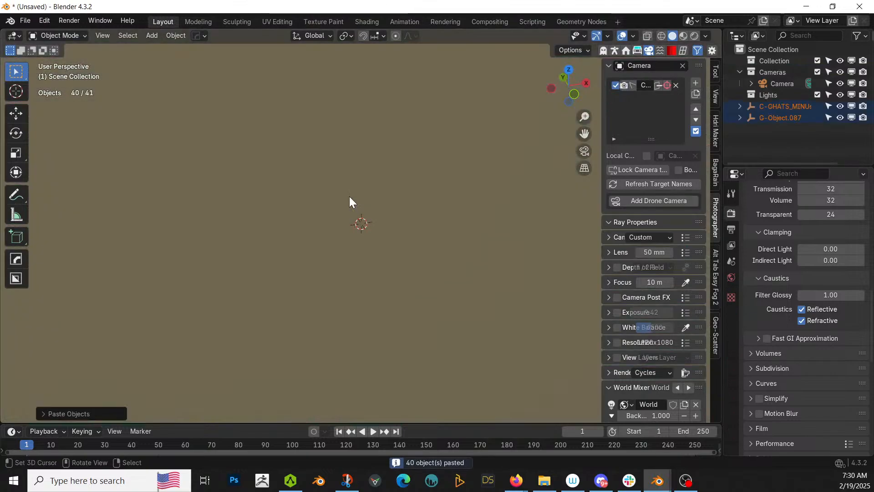
# - Examine the pasted ghat strip with its tower, posts and terrace panels along its whole length
pyautogui.scroll(-5, 350, 195)
pyautogui.scroll(-4, 359, 208)
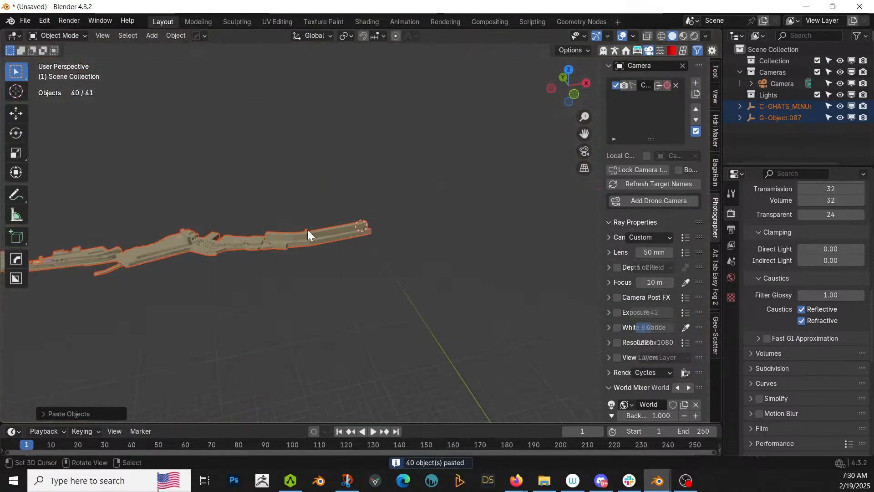
pyautogui.keyDown('shift'); pyautogui.moveTo(307, 230); pyautogui.dragTo(558, 221, button='middle'); pyautogui.keyUp('shift')
pyautogui.scroll(2, 485, 254)
pyautogui.scroll(3, 480, 256)
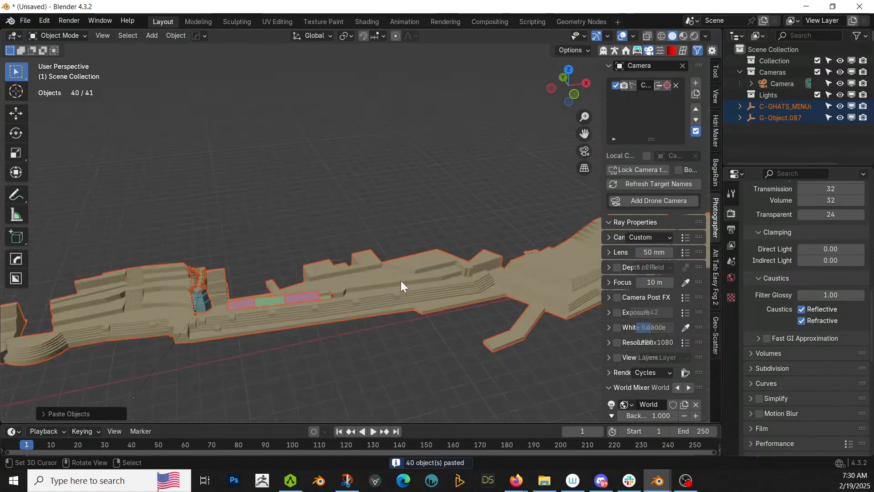
pyautogui.moveTo(361, 298); pyautogui.dragTo(530, 276, button='middle')
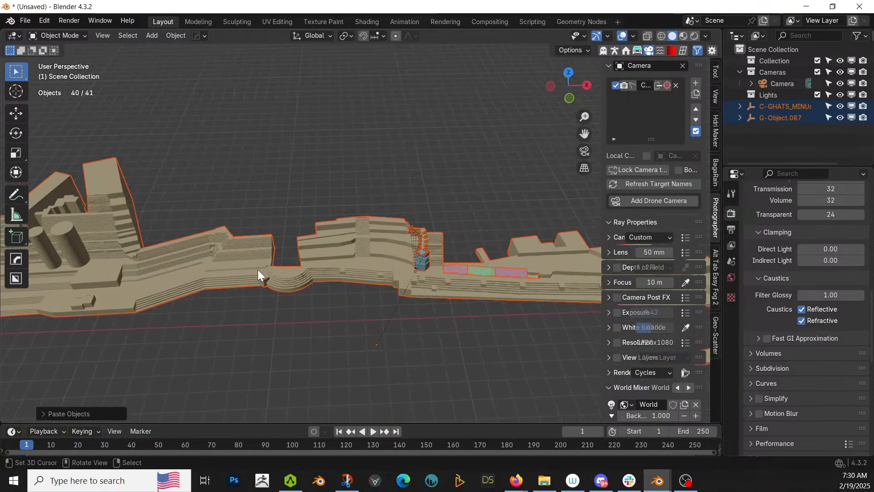
pyautogui.moveTo(221, 262); pyautogui.dragTo(135, 264, button='middle')
pyautogui.scroll(4, 318, 278)
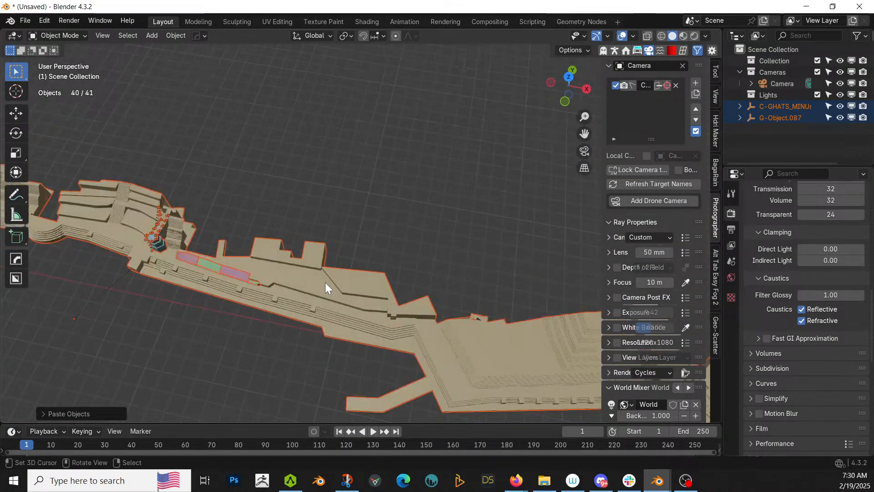
# - Put the long ghat mesh into Edit Mode and clear its geometry selection
pyautogui.click(431, 331)
pyautogui.press('Tab')
pyautogui.scroll(3, 446, 339)
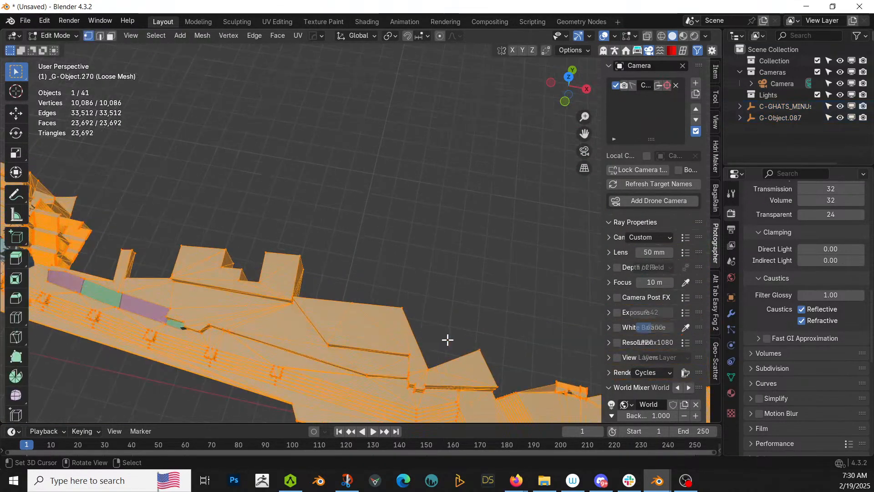
pyautogui.keyDown('shift'); pyautogui.moveTo(447, 330); pyautogui.dragTo(369, 203, button='middle'); pyautogui.keyUp('shift')
pyautogui.rightClick(459, 402)
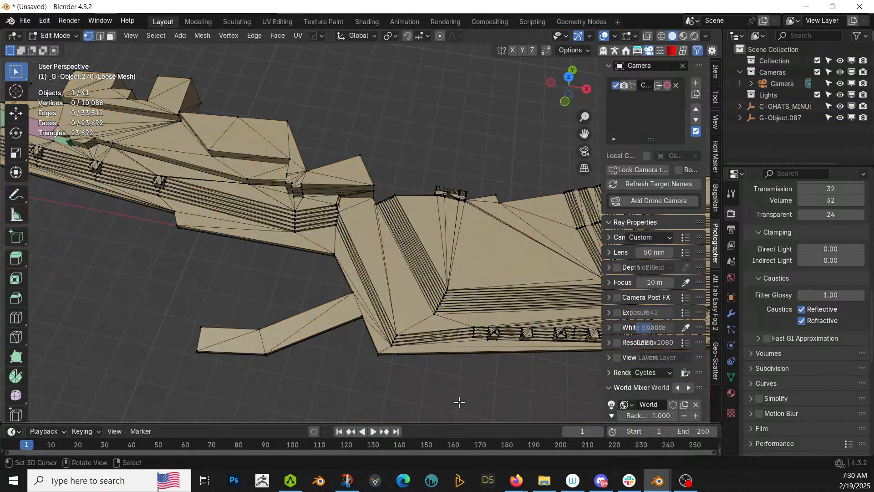
# - With X-ray enabled in top view, delete the faces of the stepped ghat block just beyond the angled jetty
pyautogui.press('KP_7')
pyautogui.hotkey('alt', 'z')
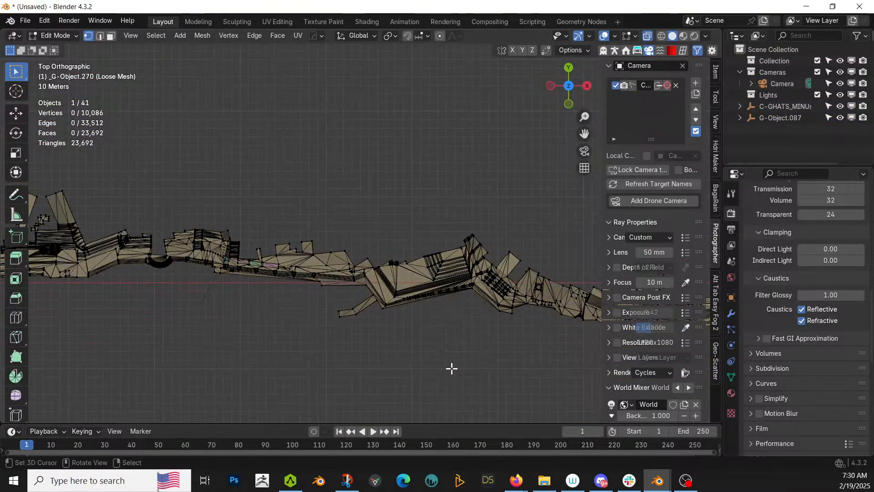
pyautogui.press('b')
pyautogui.moveTo(391, 202); pyautogui.dragTo(458, 365)
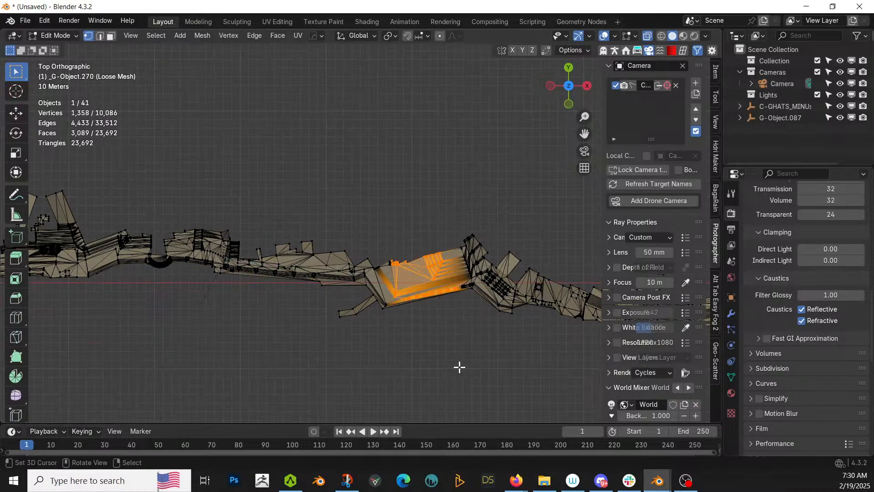
pyautogui.press('x')
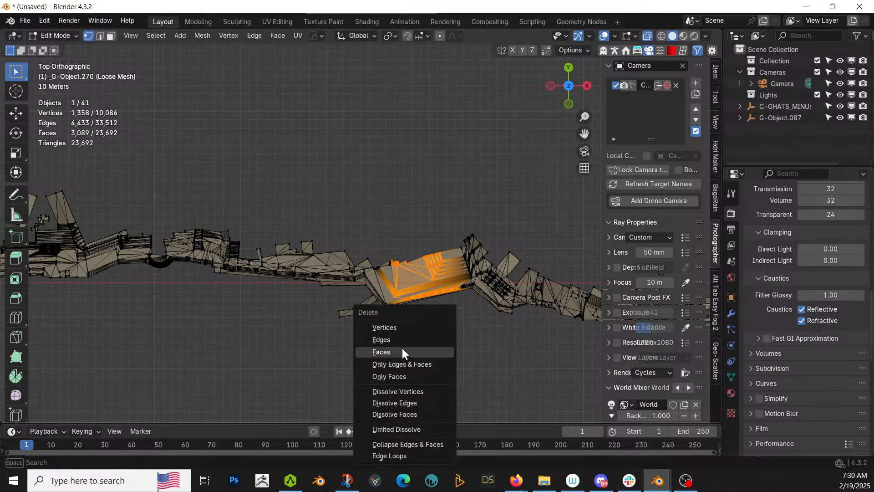
pyautogui.click(403, 349)
pyautogui.scroll(1, 402, 348)
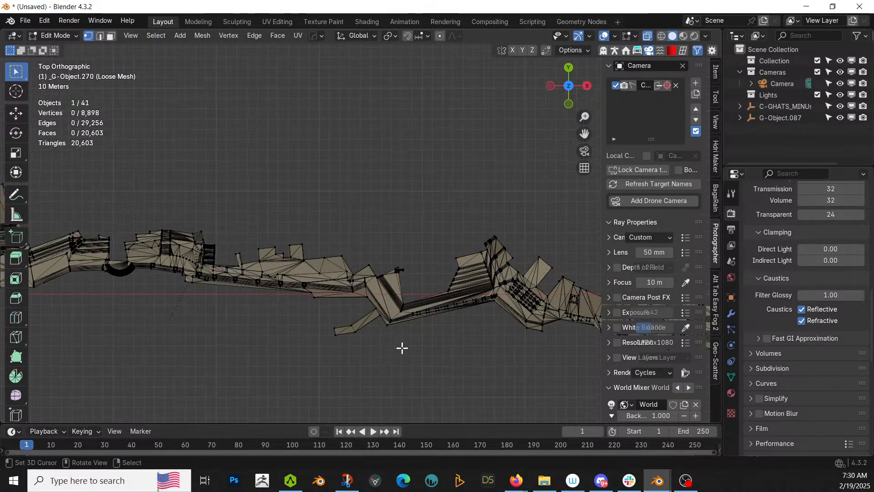
pyautogui.moveTo(464, 362); pyautogui.dragTo(422, 247)
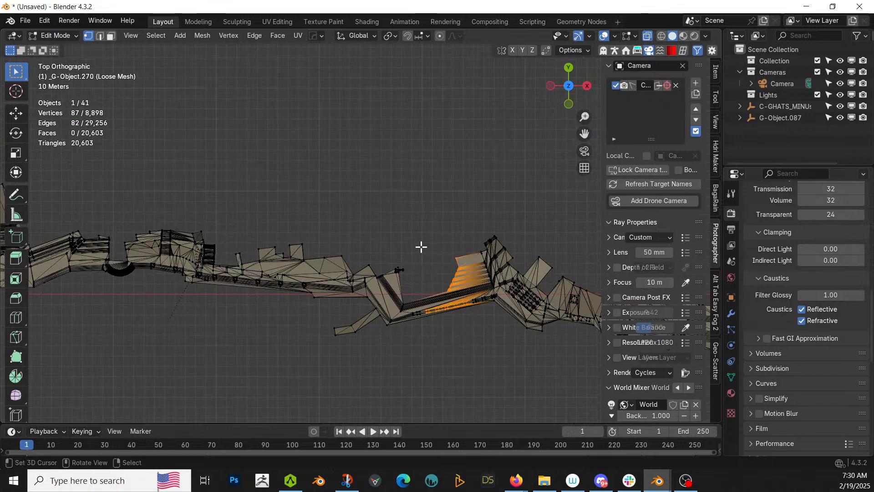
pyautogui.press('x')
pyautogui.press('Escape')
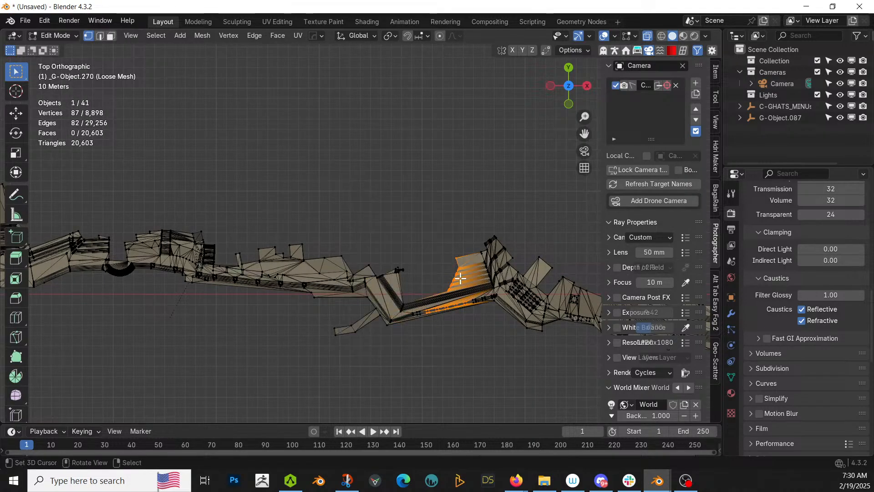
pyautogui.press('x')
pyautogui.press('Escape')
# - Switch to face selection, circle-select the step faces still bridging the gap beyond the jetty and delete them
pyautogui.scroll(3, 461, 289)
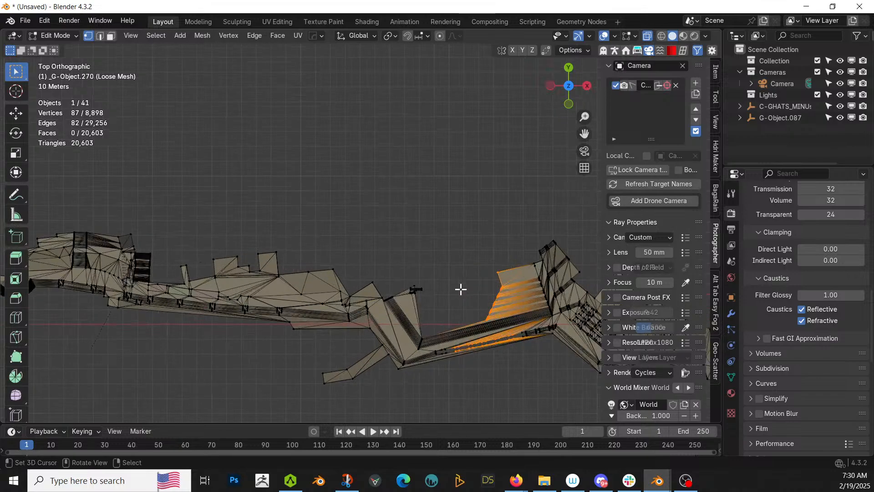
pyautogui.scroll(-1, 459, 301)
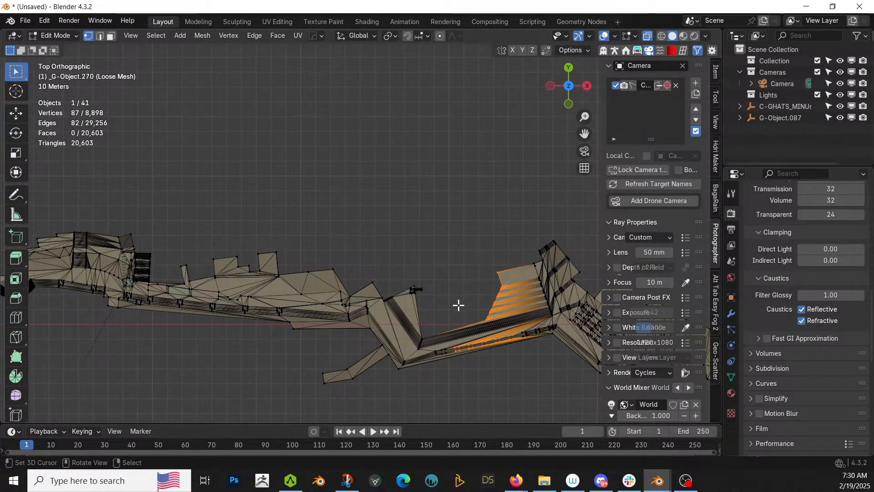
pyautogui.press('3')
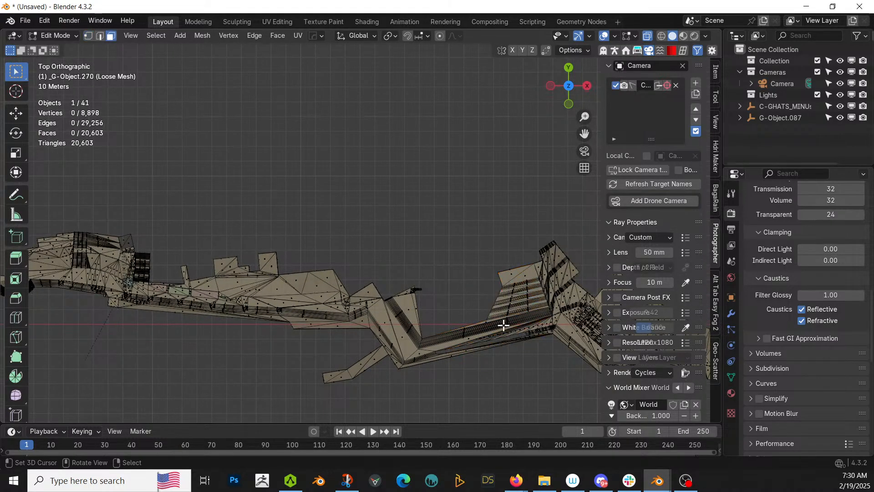
pyautogui.press('c')
pyautogui.moveTo(477, 245)
pyautogui.mouseDown()
pyautogui.moveTo(543, 424)
pyautogui.moveTo(485, 326)
pyautogui.moveTo(478, 344)
pyautogui.moveTo(468, 335)
pyautogui.mouseUp()
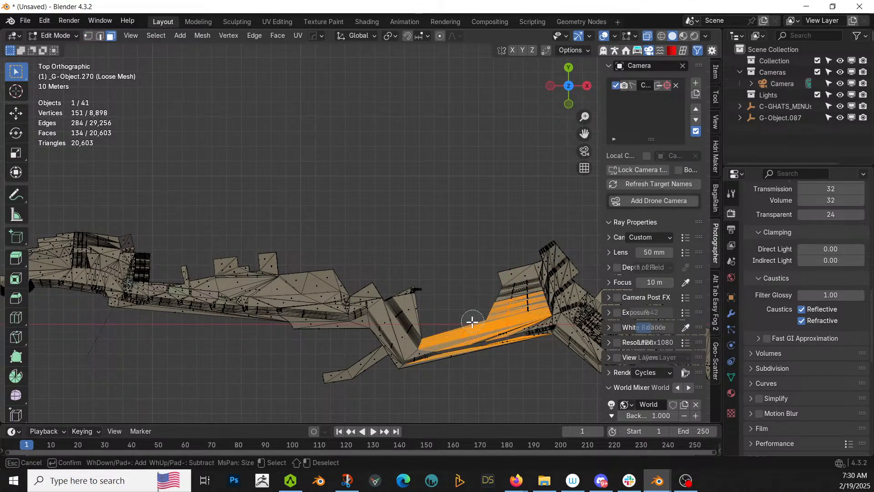
pyautogui.press('Escape')
pyautogui.press('x')
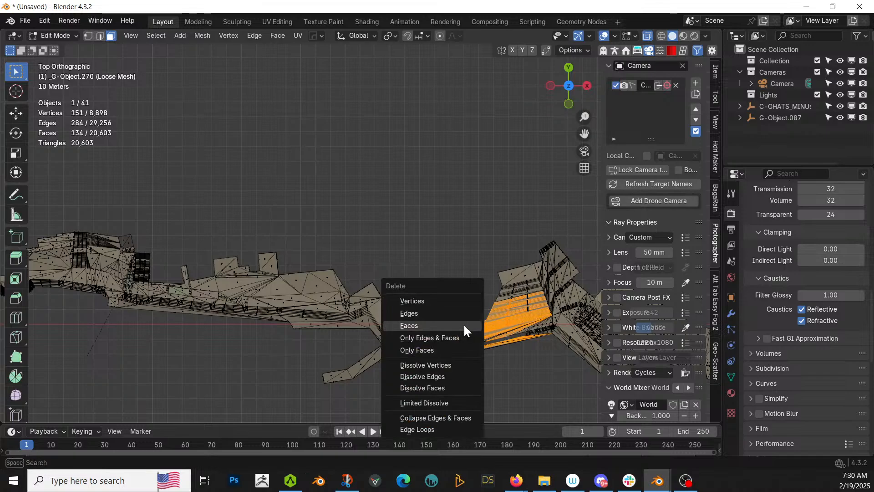
pyautogui.click(463, 325)
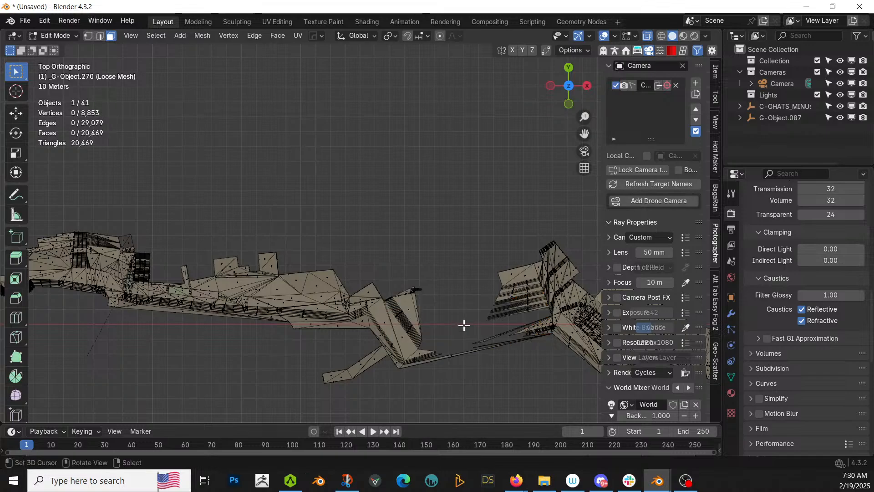
# - Delete the thin sliver faces running across the gap between the two ghat sections
pyautogui.click(451, 354)
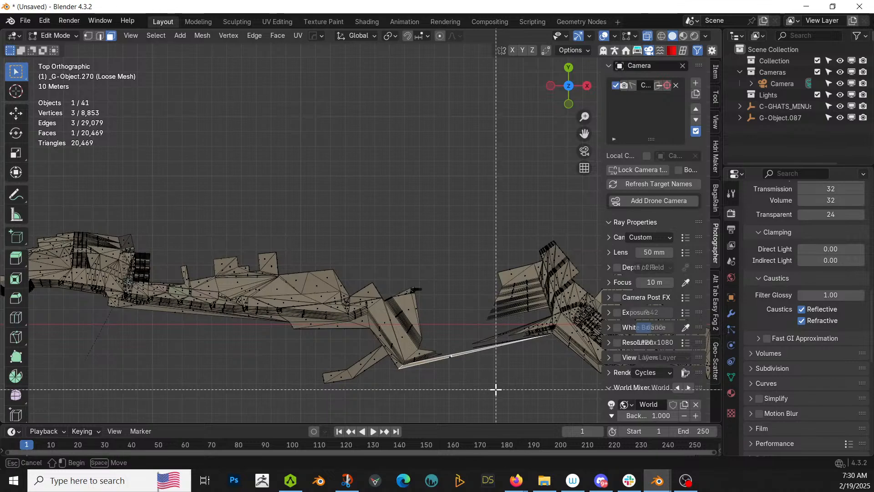
pyautogui.moveTo(495, 389); pyautogui.dragTo(438, 248)
pyautogui.press('x')
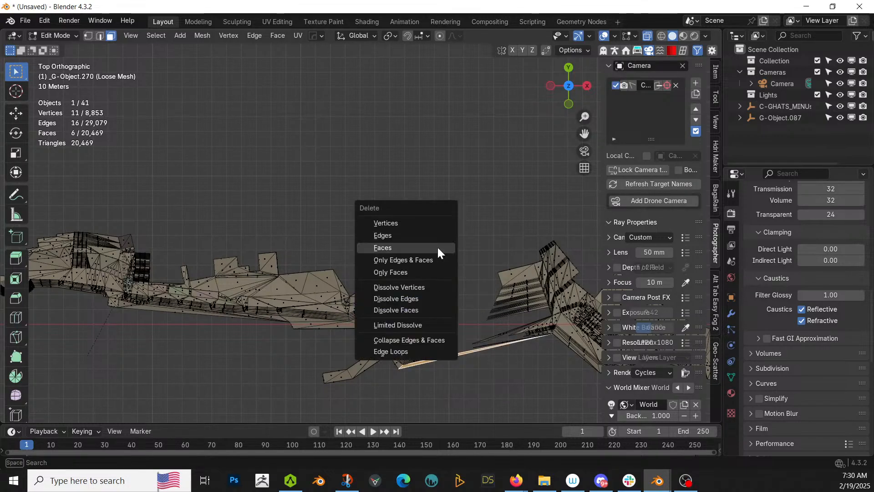
pyautogui.click(437, 247)
# - Select all geometry linked to the ghat section on the far side of the gap and delete its faces
pyautogui.scroll(2, 466, 380)
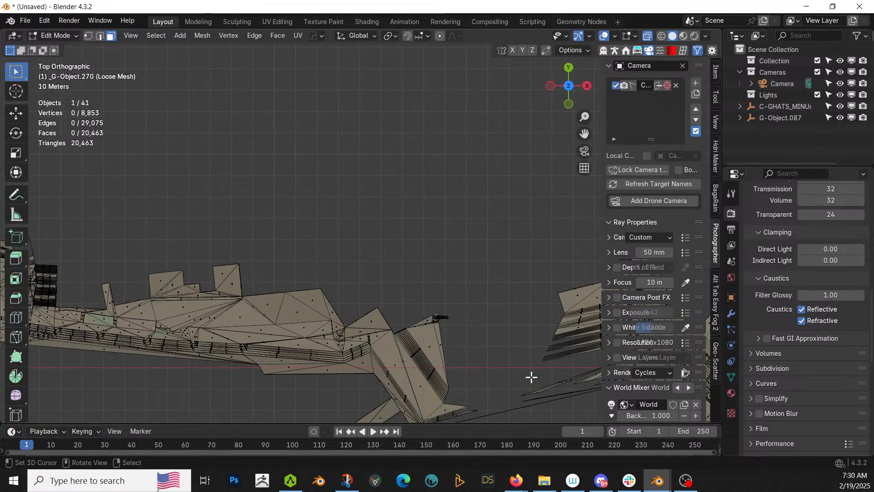
pyautogui.click(577, 295)
pyautogui.hotkey('ctrl', 'l')
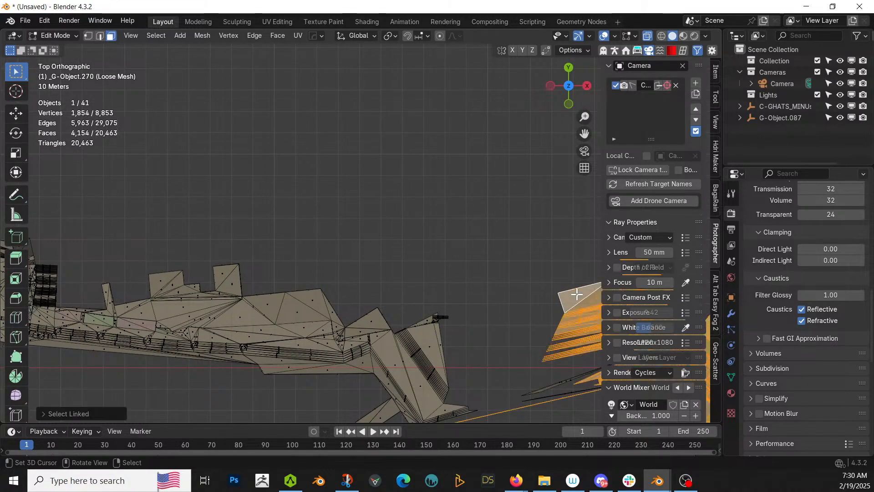
pyautogui.scroll(-1, 561, 314)
pyautogui.keyDown('shift'); pyautogui.moveTo(550, 319); pyautogui.dragTo(325, 319, button='middle'); pyautogui.keyUp('shift')
pyautogui.press('x')
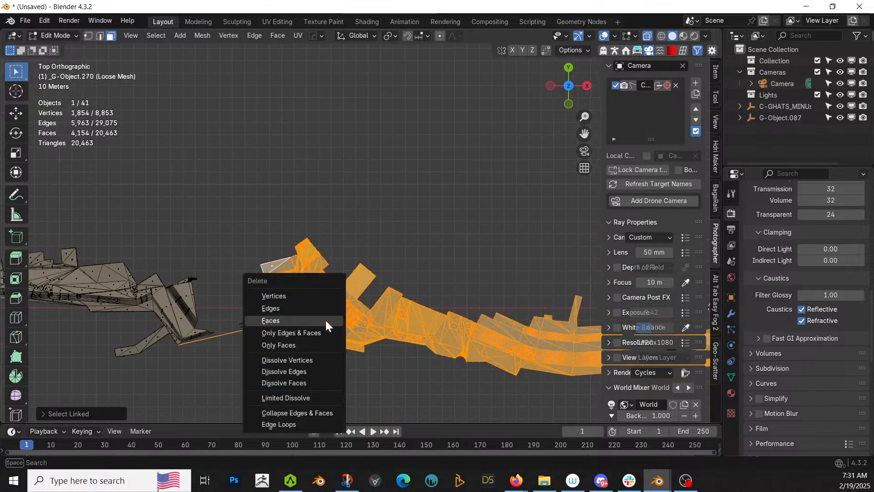
pyautogui.click(296, 324)
# - Delete the faces of the loose slivers left just beyond the trimmed end of the ghats
pyautogui.scroll(-2, 342, 331)
pyautogui.scroll(2, 344, 332)
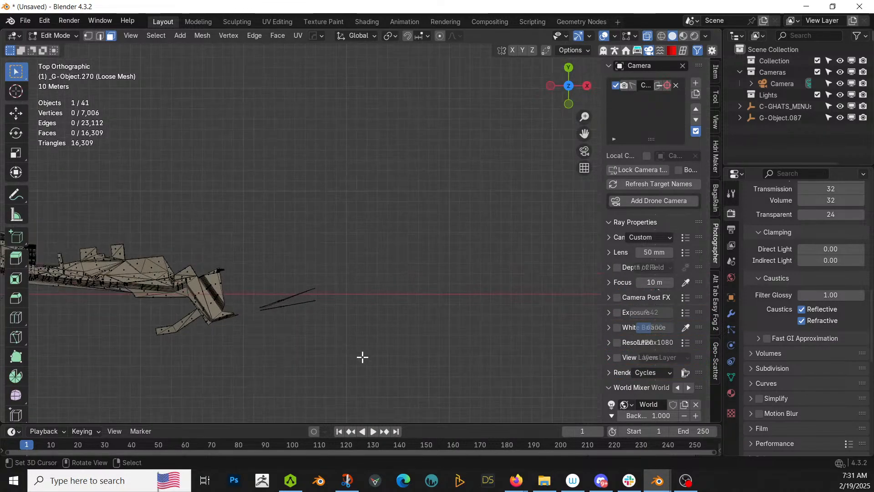
pyautogui.moveTo(345, 357); pyautogui.dragTo(332, 330, button='middle')
pyautogui.moveTo(337, 317); pyautogui.dragTo(227, 221)
pyautogui.press('x')
pyautogui.click(309, 281)
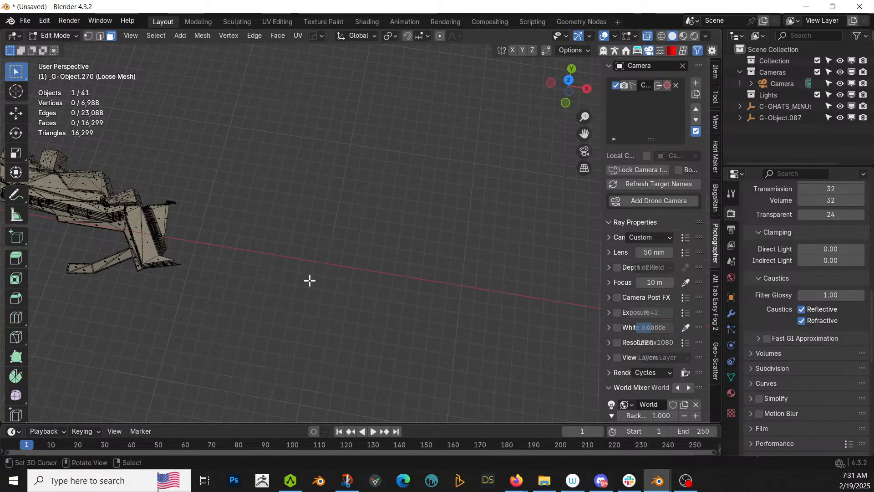
# - Delete the faces of the small isolated geometry remaining near the world origin
pyautogui.keyDown('shift'); pyautogui.moveTo(309, 279); pyautogui.dragTo(390, 322, button='middle'); pyautogui.keyUp('shift')
pyautogui.moveTo(478, 227); pyautogui.dragTo(640, 400)
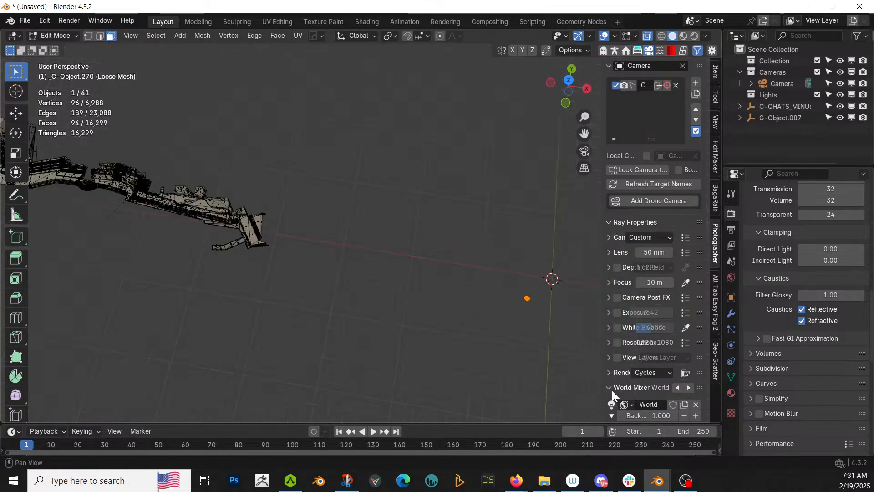
pyautogui.press('x')
pyautogui.click(473, 348)
# - Return the trimmed ghat mesh to Object Mode and examine the strip around the tower and terrace panels
pyautogui.moveTo(466, 345); pyautogui.dragTo(464, 368, button='middle')
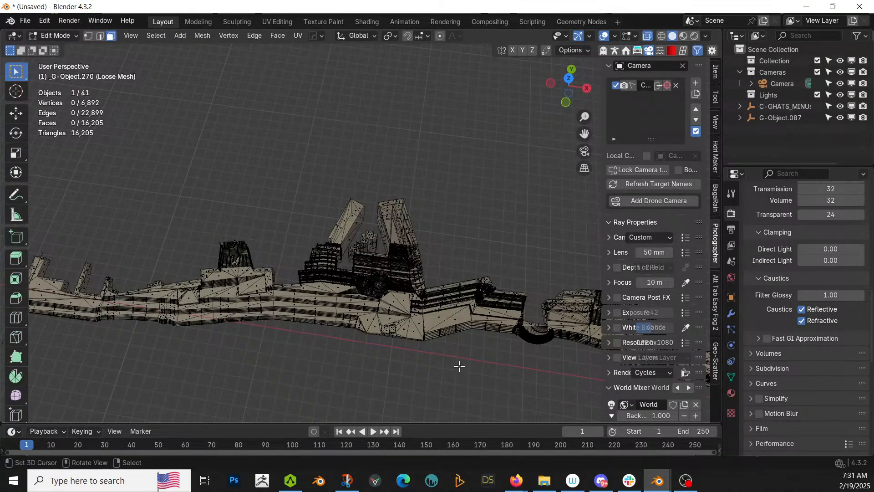
pyautogui.press('KP_7')
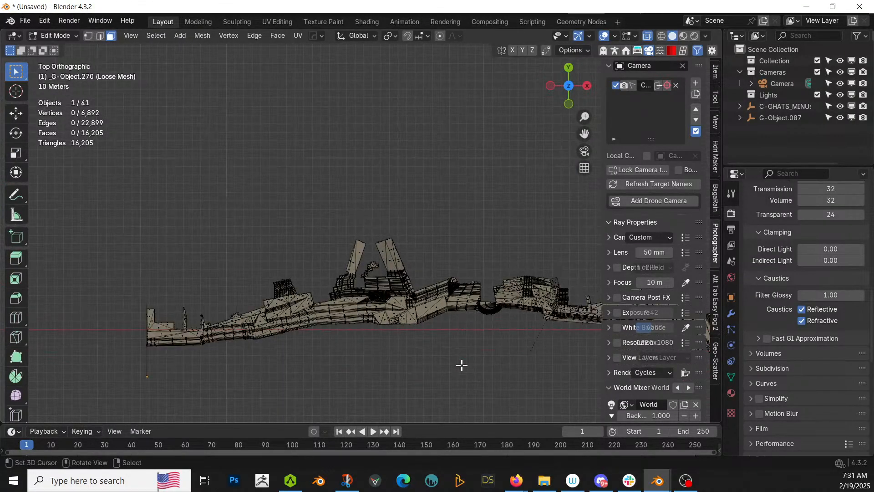
pyautogui.moveTo(460, 364); pyautogui.dragTo(368, 251, button='middle')
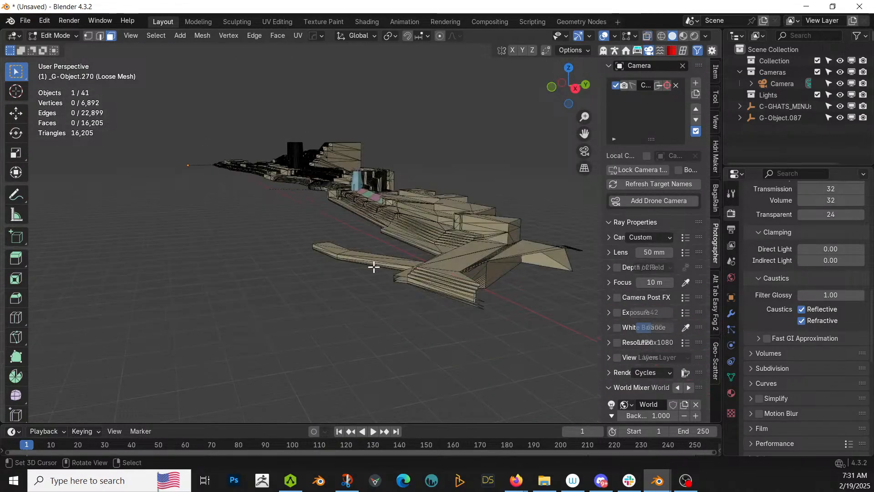
pyautogui.moveTo(400, 279); pyautogui.dragTo(222, 312, button='middle')
pyautogui.scroll(2, 477, 310)
pyautogui.press('Tab')
pyautogui.scroll(2, 210, 320)
pyautogui.scroll(4, 211, 320)
pyautogui.scroll(-6, 223, 317)
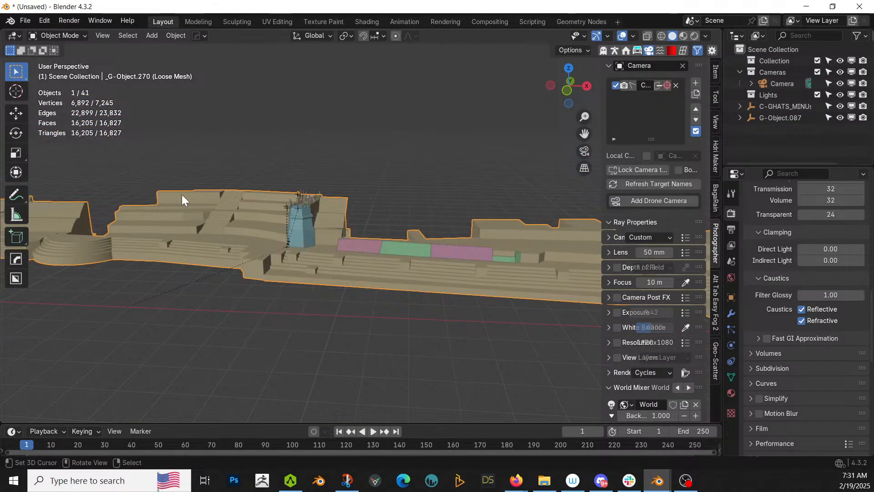
pyautogui.scroll(3, 367, 307)
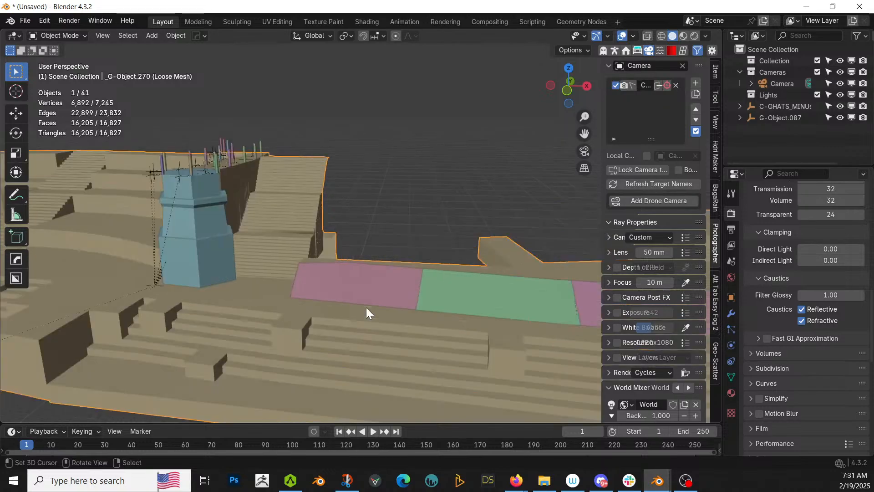
pyautogui.moveTo(366, 308); pyautogui.dragTo(366, 328, button='middle')
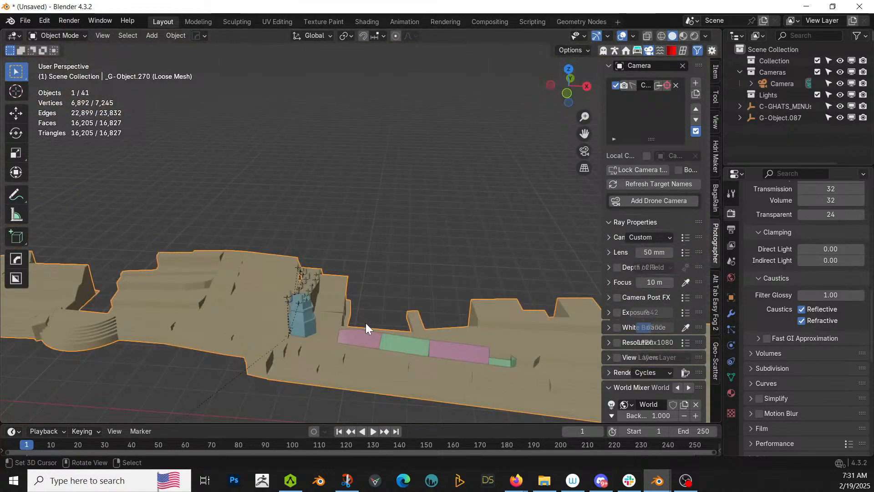
pyautogui.scroll(-3, 297, 373)
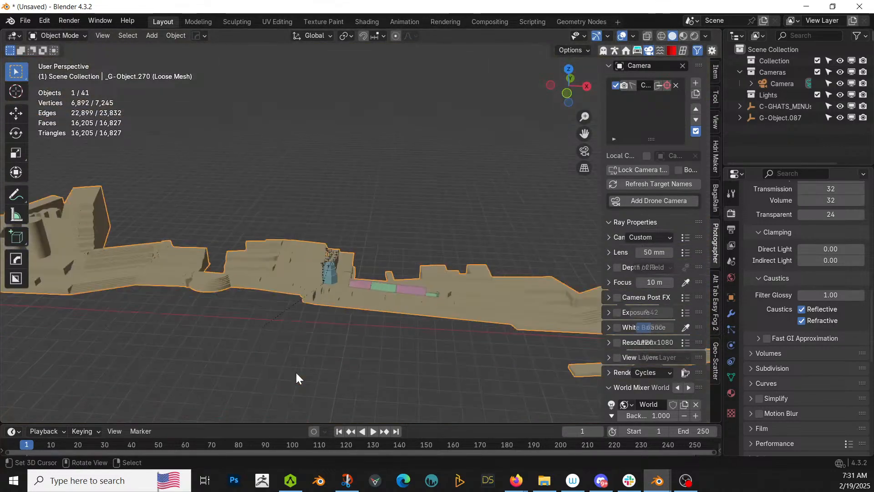
# - Select all objects and move them about 613 m in X and -25 m in Y, placing the tower at the world origin
pyautogui.click(334, 269)
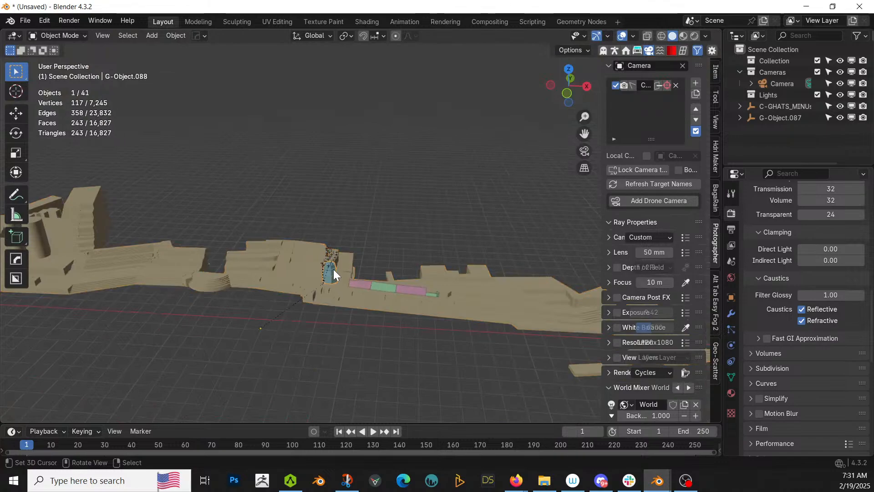
pyautogui.press('KP_7')
pyautogui.scroll(-3, 355, 324)
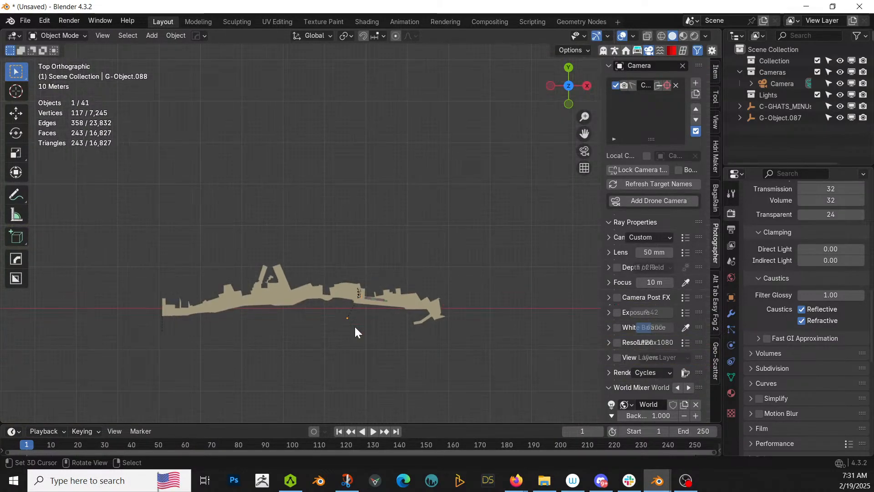
pyautogui.press('a')
pyautogui.keyDown('shift'); pyautogui.moveTo(354, 325); pyautogui.dragTo(193, 327, button='middle'); pyautogui.keyUp('shift')
pyautogui.press('g')
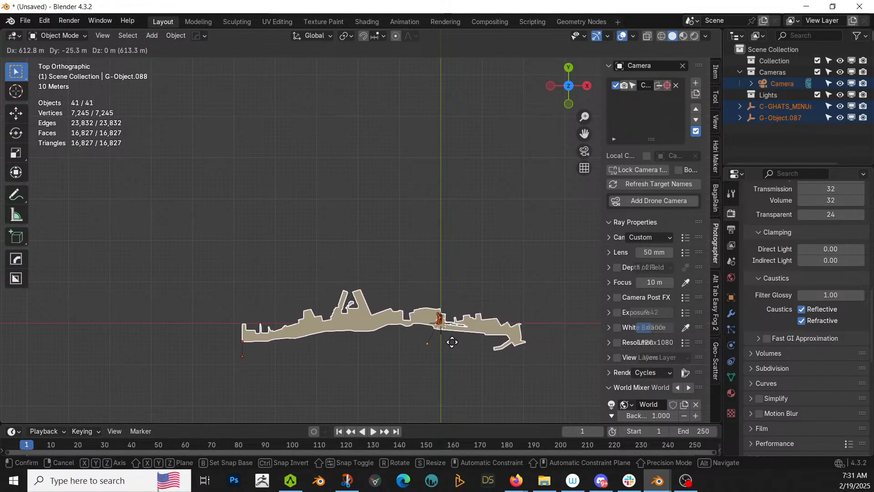
pyautogui.click(452, 341)
pyautogui.click(453, 355)
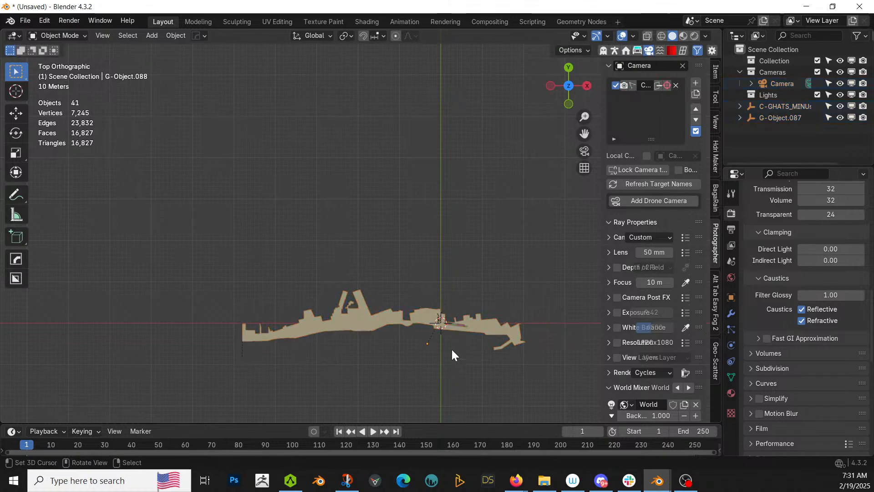
# - Frame a post empty at the tower and examine the tower and the pink and green terrace panels from several angles
pyautogui.click(436, 325)
pyautogui.press('KP_Decimal')
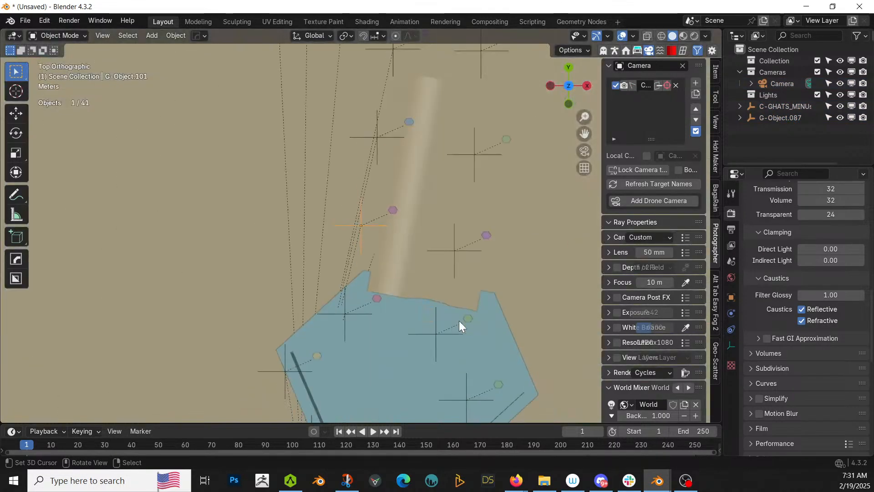
pyautogui.scroll(-5, 460, 319)
pyautogui.moveTo(460, 317); pyautogui.dragTo(415, 263, button='middle')
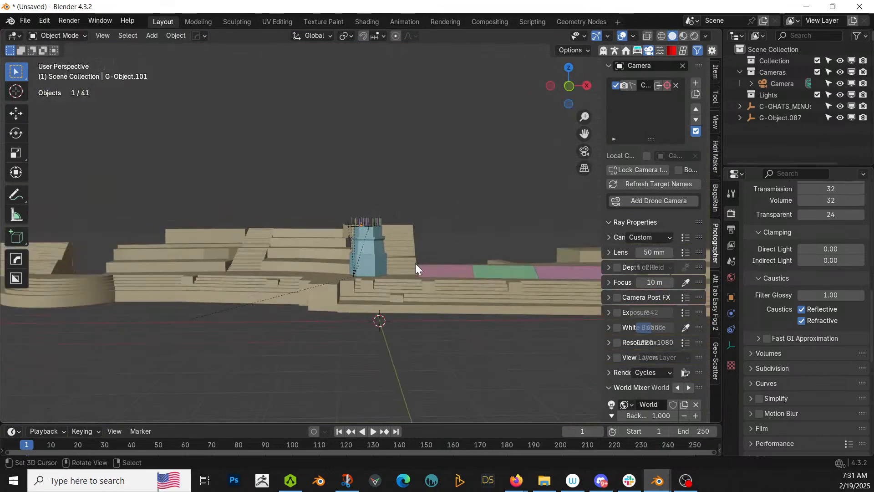
pyautogui.moveTo(395, 291); pyautogui.dragTo(344, 323, button='middle')
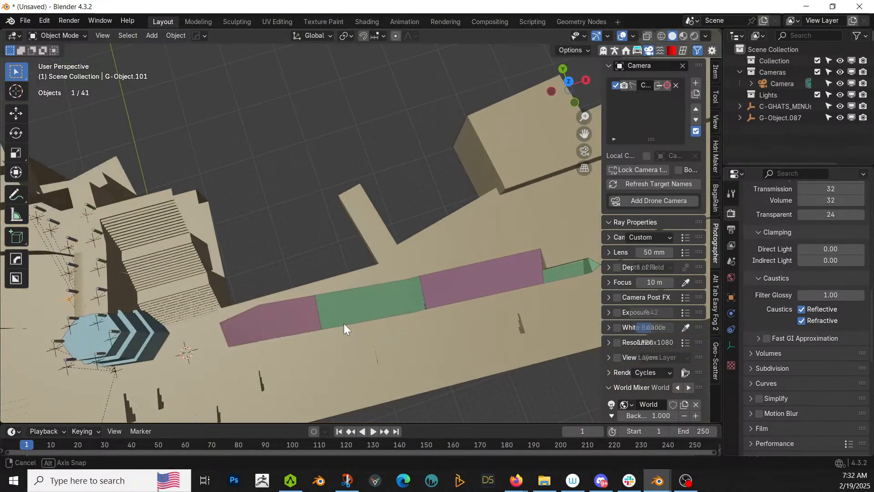
pyautogui.press('KP_7')
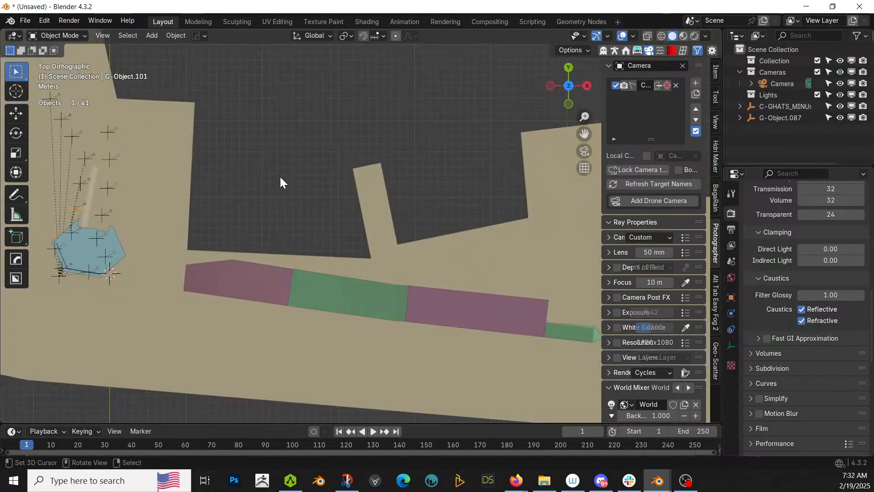
# - Add a cube mesh at the world origin in Object Mode
pyautogui.scroll(-1, 280, 178)
pyautogui.hotkey('shift', 'a')
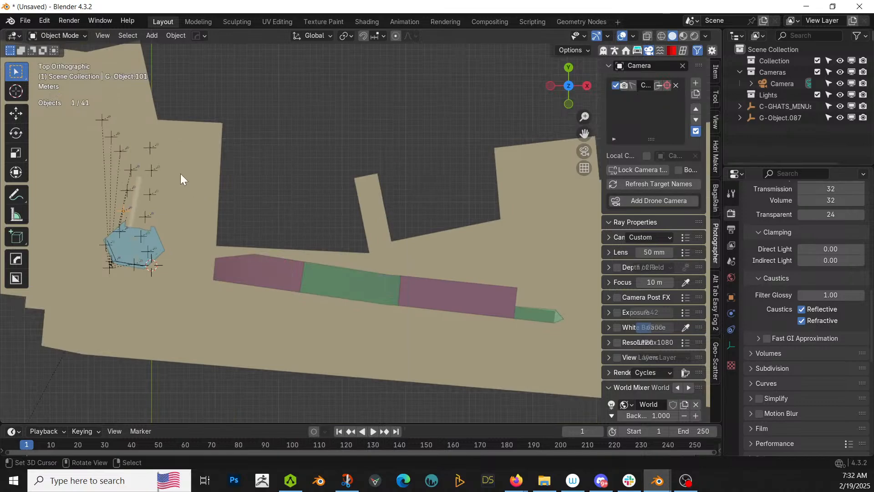
pyautogui.press('Tab')
pyautogui.moveTo(198, 241); pyautogui.dragTo(177, 214, button='middle')
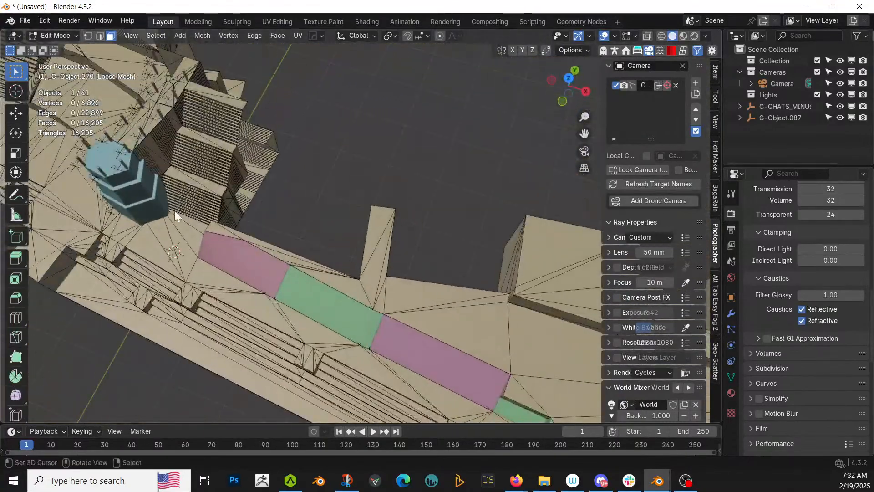
pyautogui.press('Tab')
pyautogui.hotkey('shift', 'a')
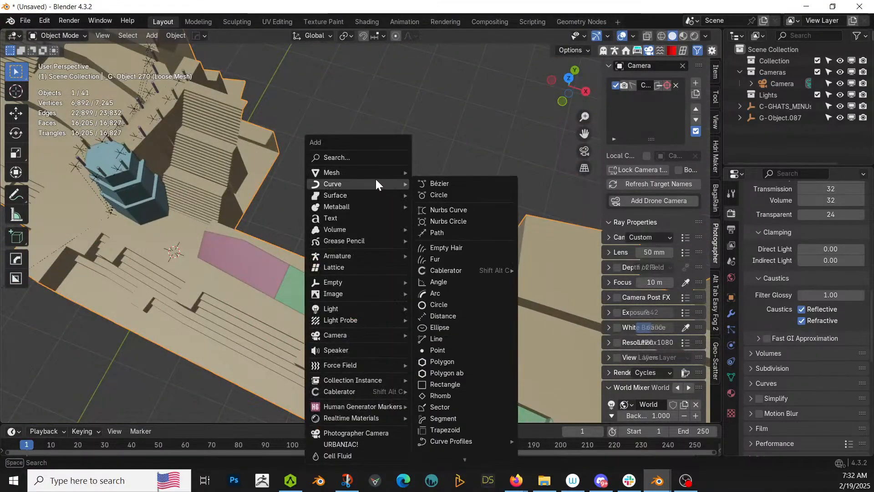
pyautogui.moveTo(367, 171)
pyautogui.click(460, 227)
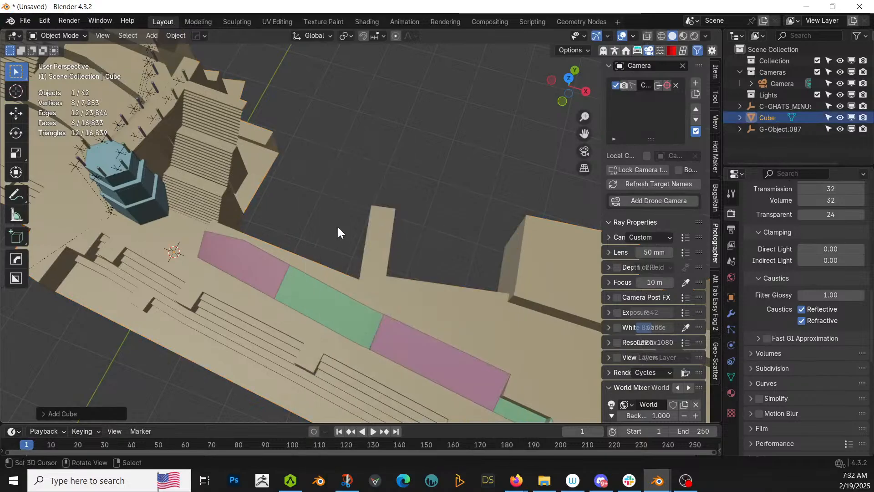
# - Scale the cube up to building size and move it into the gap beside the tower, behind the first pink terrace panel
pyautogui.press('KP_7')
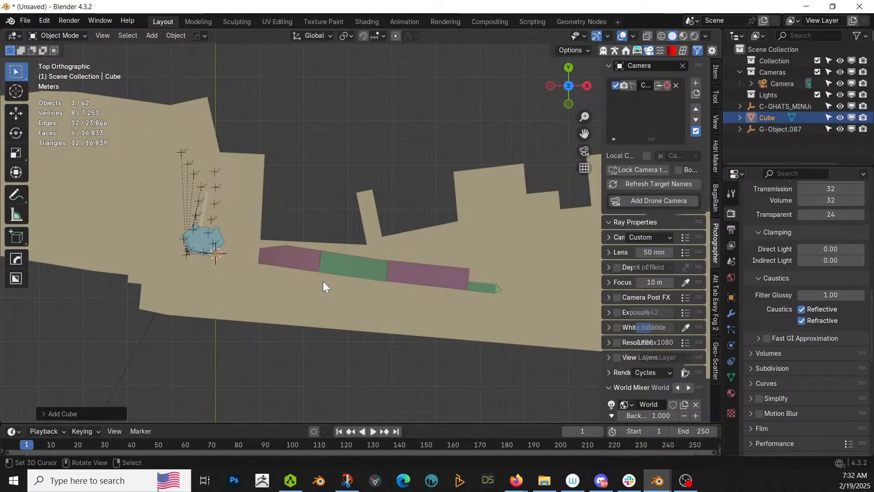
pyautogui.press('s')
pyautogui.click(486, 71)
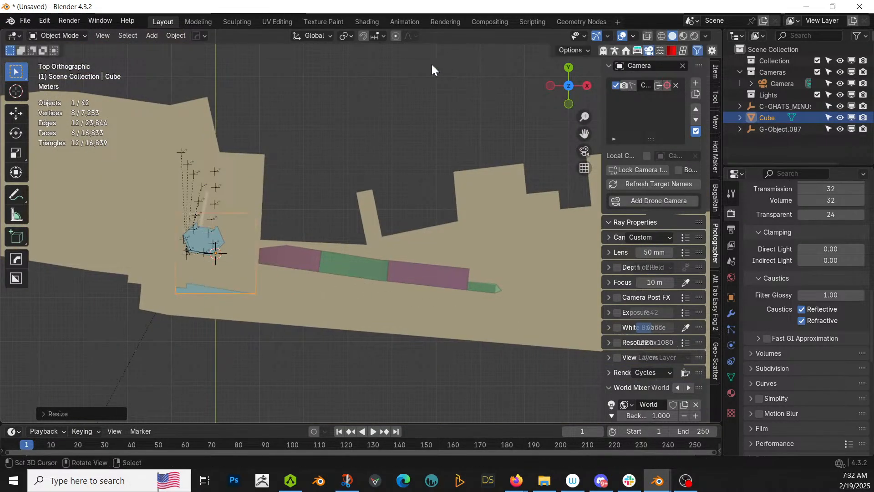
pyautogui.press('g')
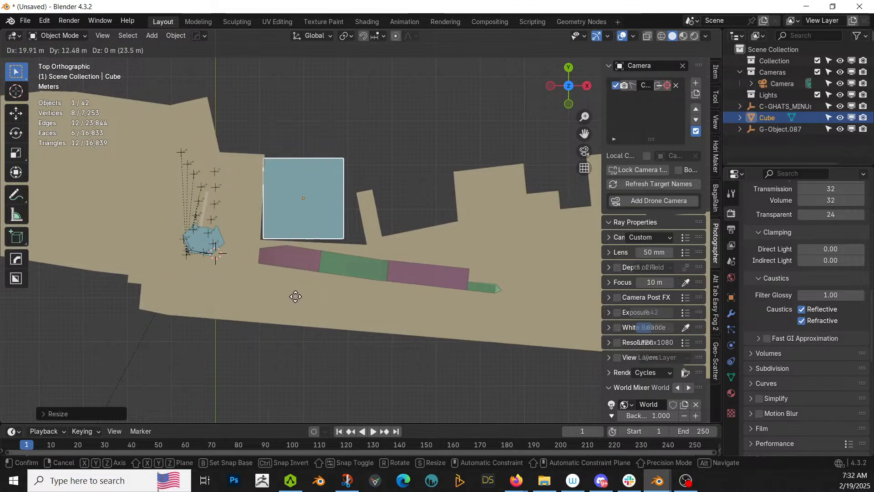
pyautogui.click(328, 295)
# - Enlarge the cube to fill the gap between the stairs and the narrow wall, and rotate it slightly to align with the terrace edge
pyautogui.press('s')
pyautogui.click(405, 287)
pyautogui.press('g')
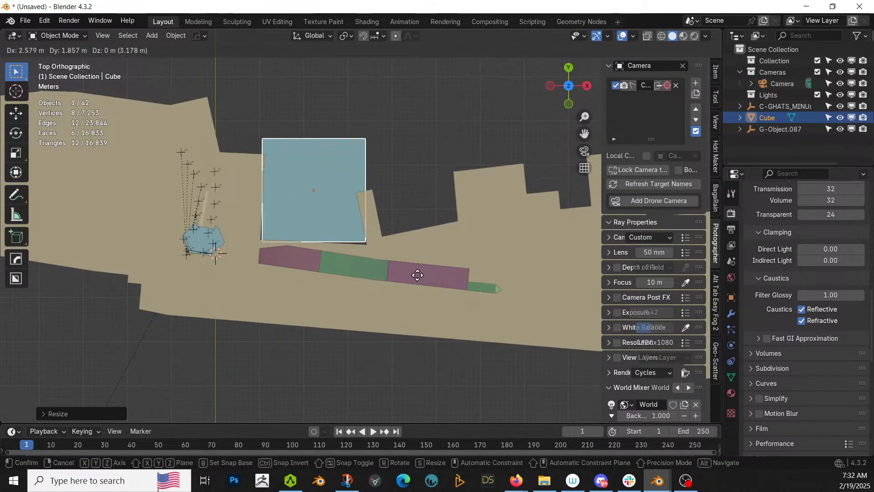
pyautogui.click(415, 274)
pyautogui.press('r')
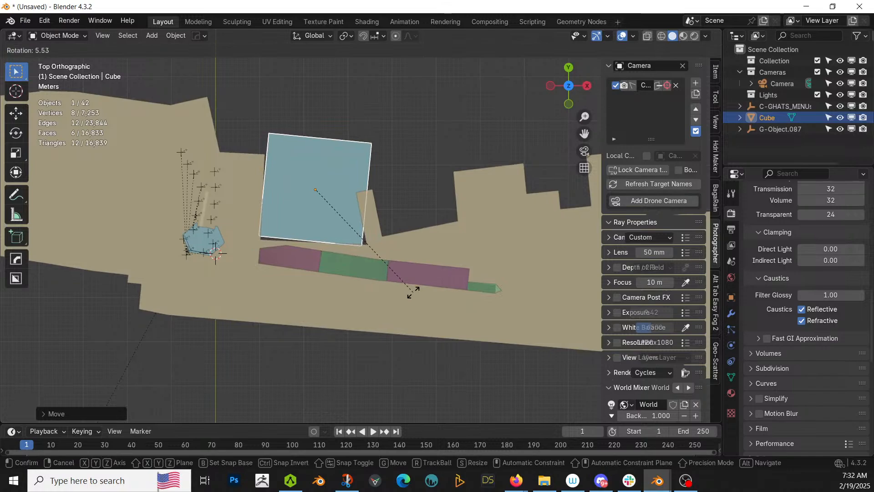
pyautogui.click(417, 287)
pyautogui.press('s')
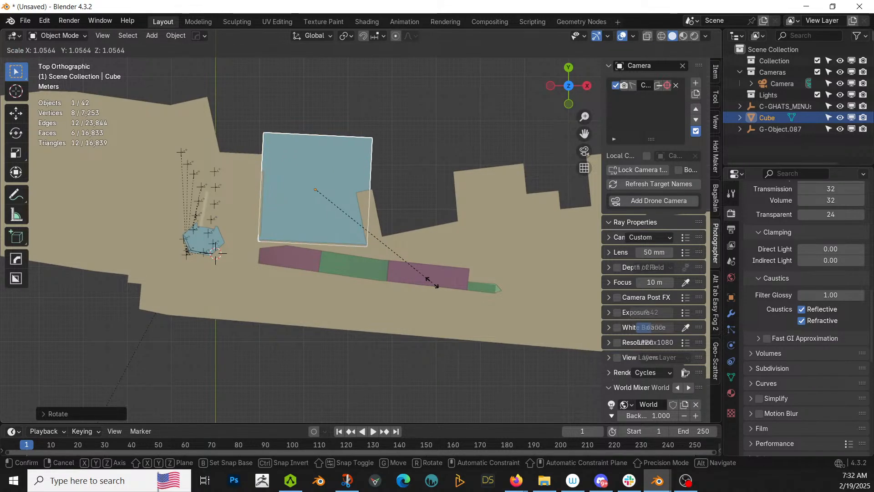
pyautogui.click(432, 284)
# - Extrude the cube's upper face upward about 18 m to form a tall building block
pyautogui.moveTo(433, 283); pyautogui.dragTo(385, 216, button='middle')
pyautogui.scroll(3, 336, 203)
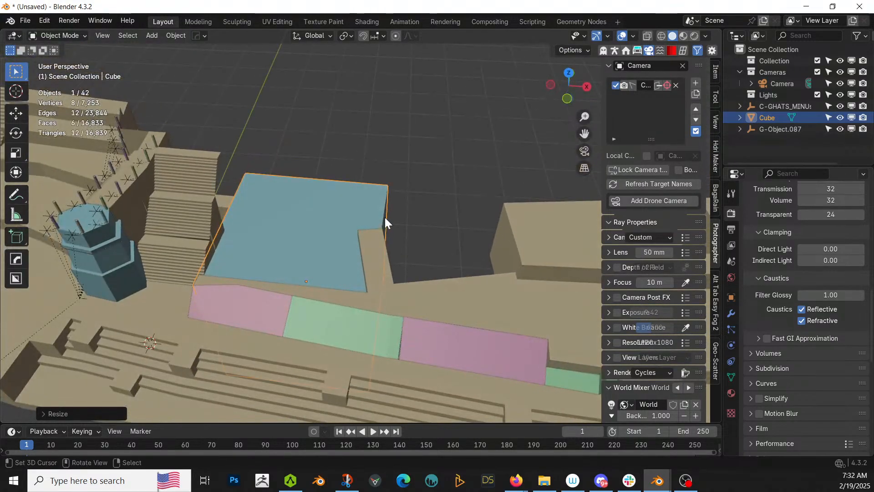
pyautogui.press('Tab')
pyautogui.click(286, 251)
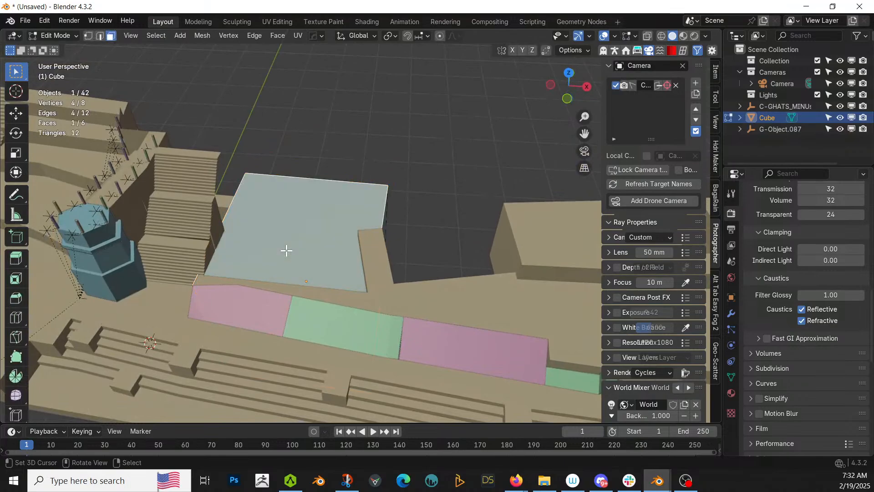
pyautogui.press('e')
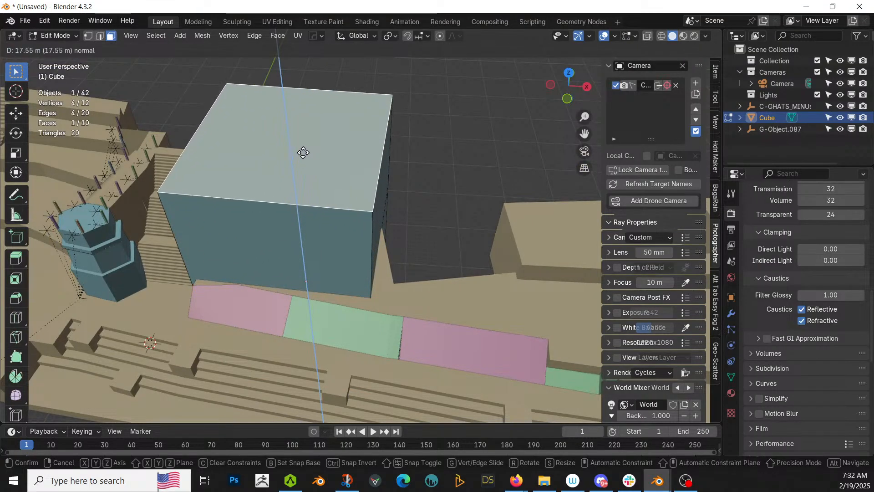
pyautogui.click(303, 146)
pyautogui.moveTo(303, 145); pyautogui.dragTo(394, 109, button='middle')
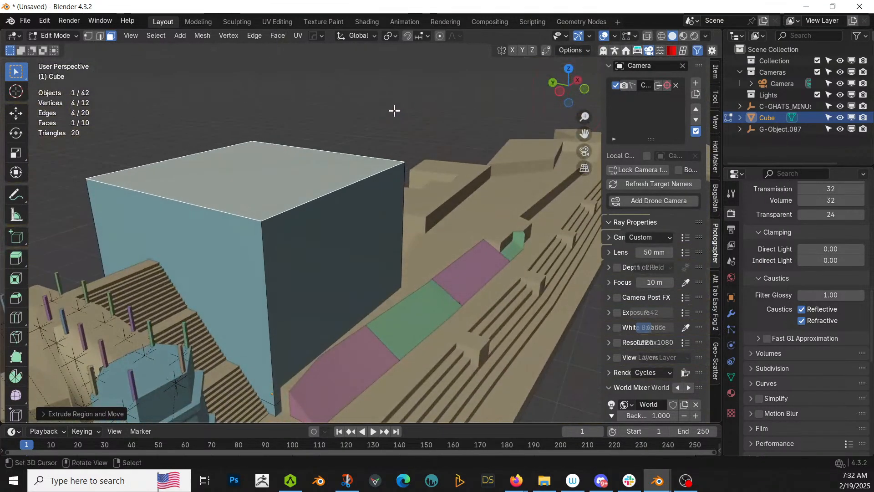
# - Shift the building block slightly in the horizontal plane, away from the stairs beside the tower
pyautogui.press('Tab')
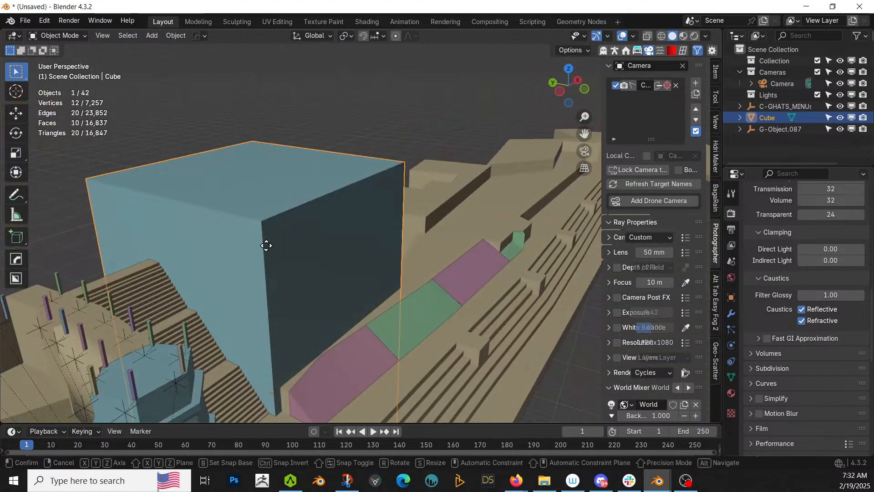
pyautogui.press('g')
pyautogui.hotkey('shift', 'z')
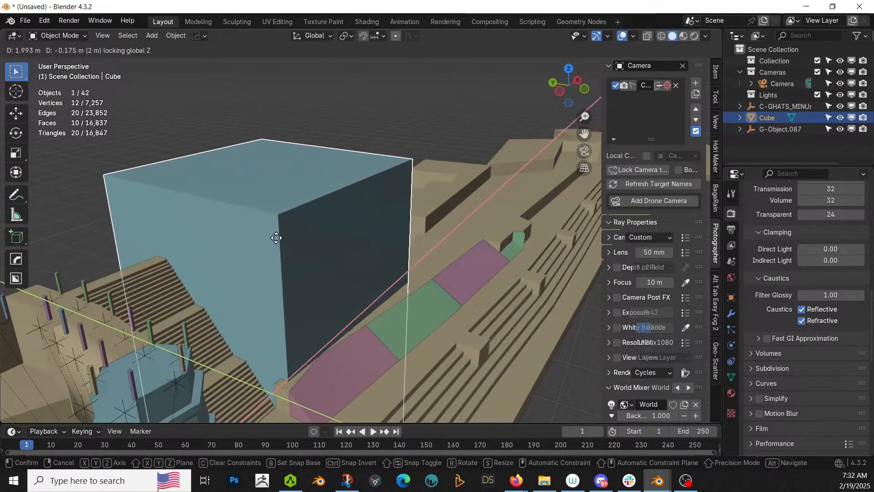
pyautogui.click(272, 245)
# - Raise the building block's bottom face along the Z axis to shorten the part extending below the ghats
pyautogui.moveTo(273, 244); pyautogui.dragTo(684, 182, button='middle')
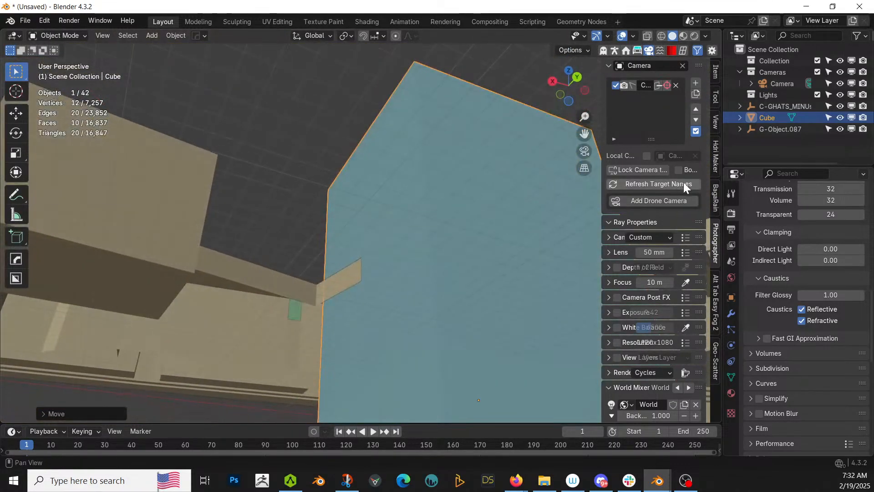
pyautogui.scroll(-3, 686, 189)
pyautogui.scroll(-3, 266, 194)
pyautogui.press('Tab')
pyautogui.click(436, 375)
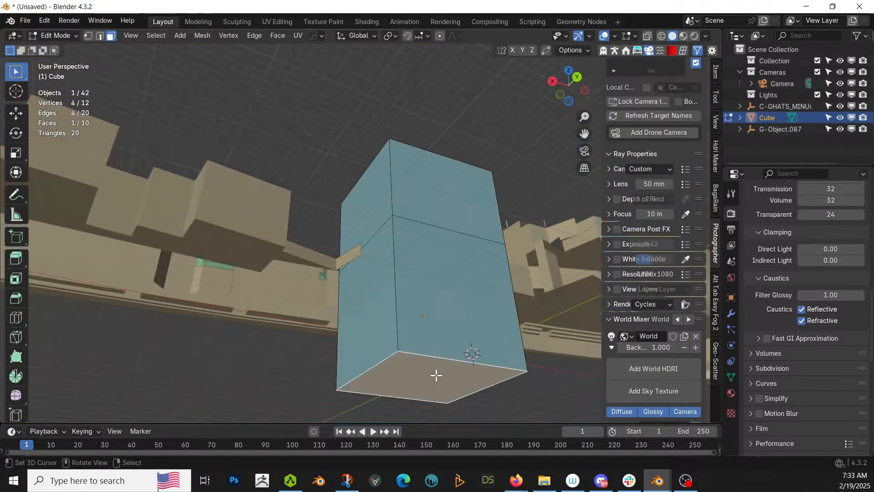
pyautogui.press('g')
pyautogui.press('z')
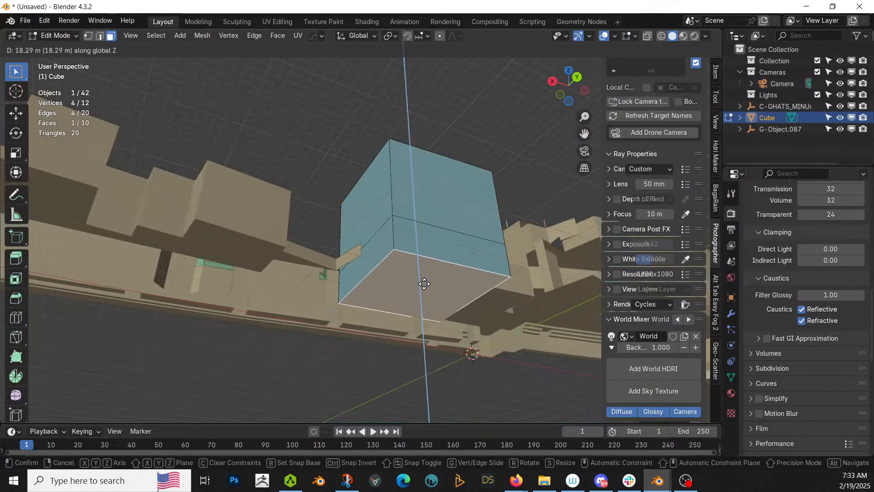
pyautogui.click(340, 242)
# - Duplicate the two triangular faces of the ghat wall next to the block and separate them into their own object
pyautogui.moveTo(340, 241); pyautogui.dragTo(175, 317, button='middle')
pyautogui.press('Tab')
pyautogui.click(281, 287)
pyautogui.press('Tab')
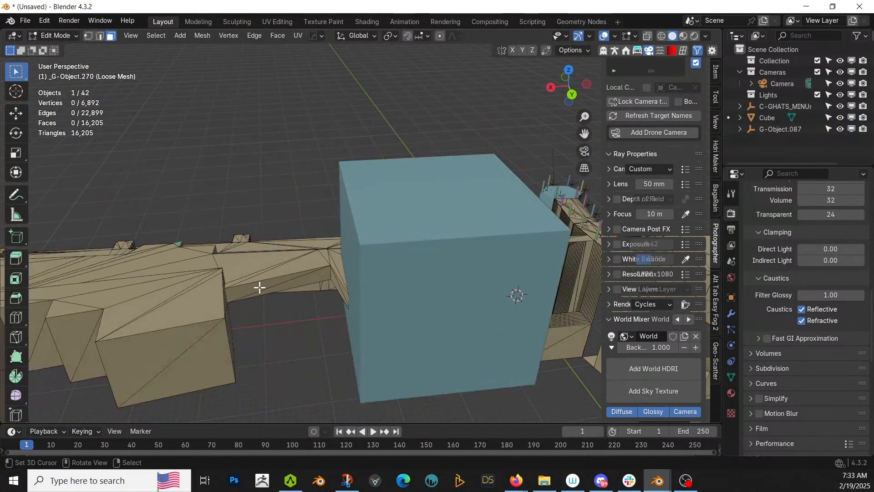
pyautogui.click(317, 287)
pyautogui.keyDown('shift'); pyautogui.click(325, 278); pyautogui.keyUp('shift')
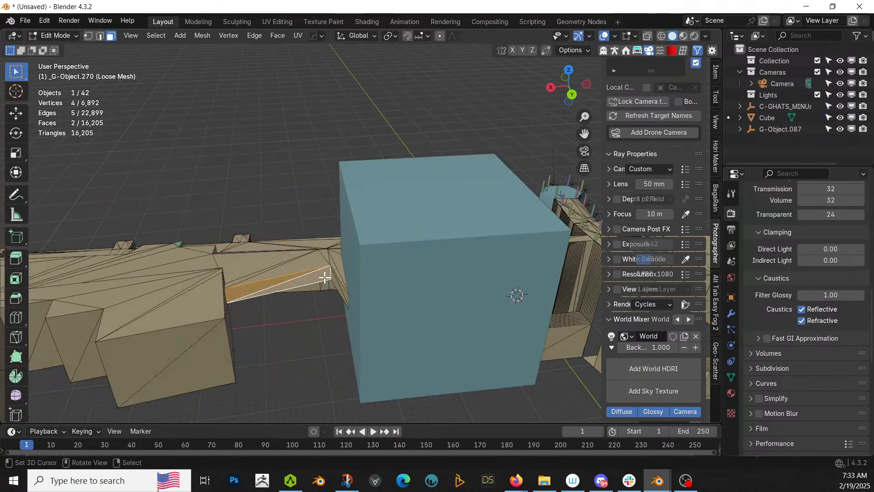
pyautogui.hotkey('shift', 'd')
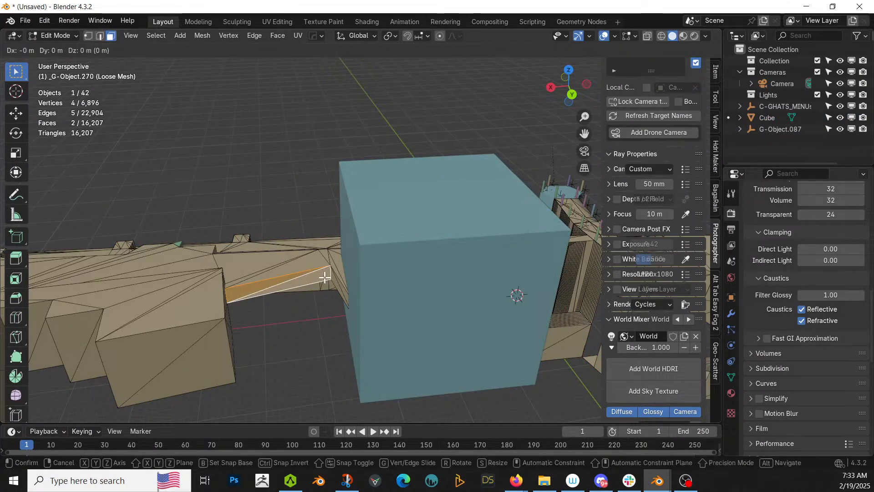
pyautogui.rightClick(325, 277)
pyautogui.press('p')
pyautogui.click(324, 276)
pyautogui.press('Tab')
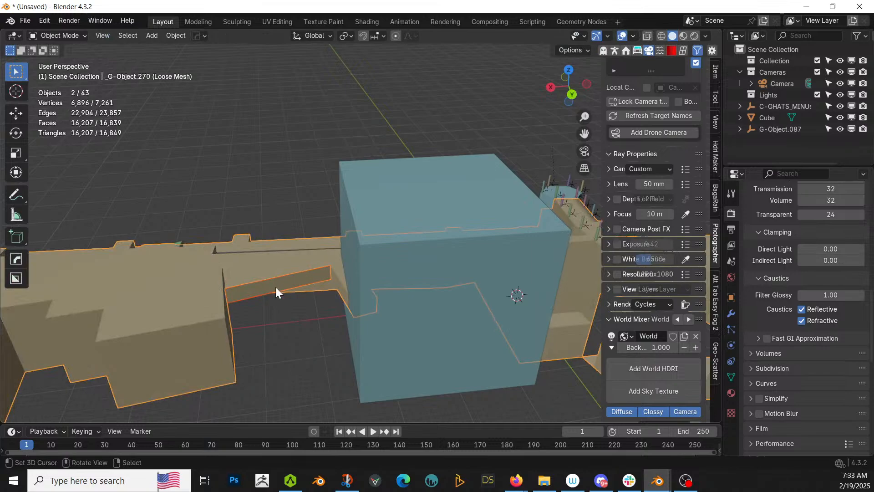
# - Run Clean Mesh on the separated wall strip and extrude its face outward into a flat block beside the large one
pyautogui.click(278, 296)
pyautogui.press('q')
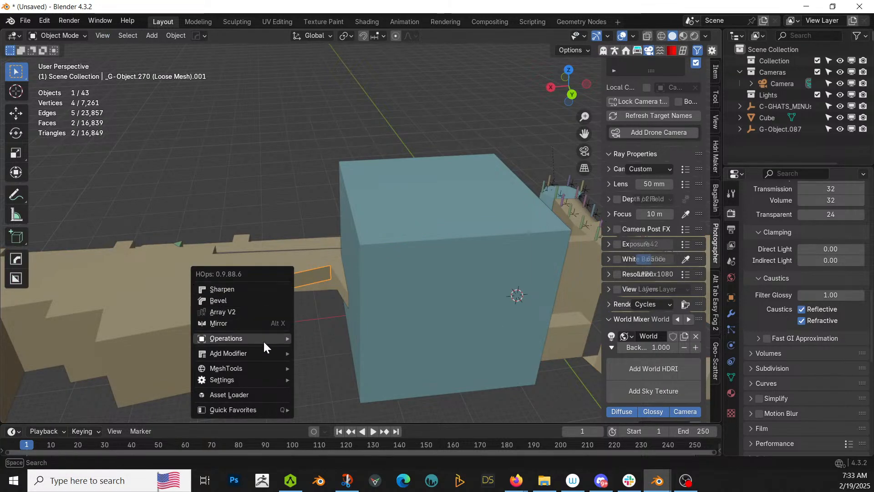
pyautogui.moveTo(264, 337)
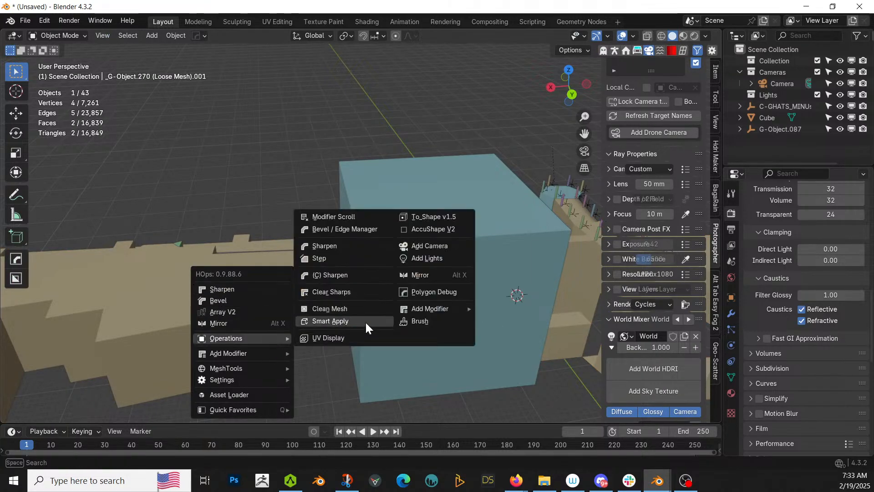
pyautogui.click(362, 309)
pyautogui.press('Tab')
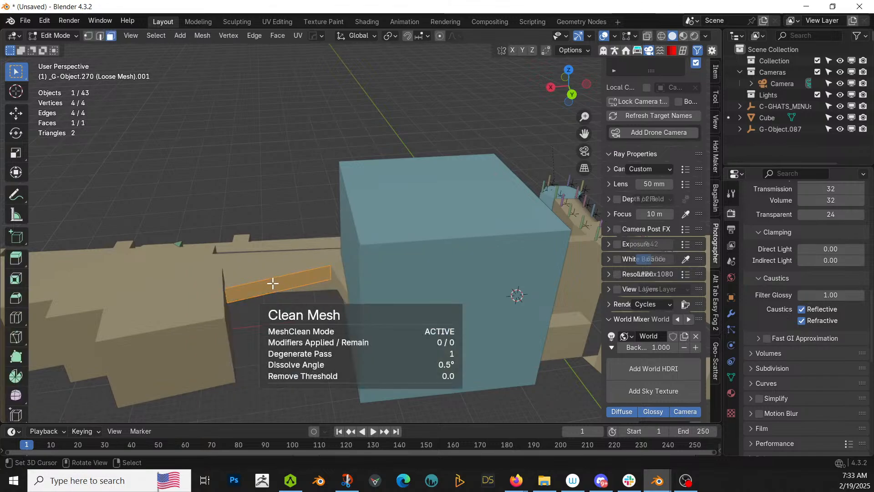
pyautogui.press('e')
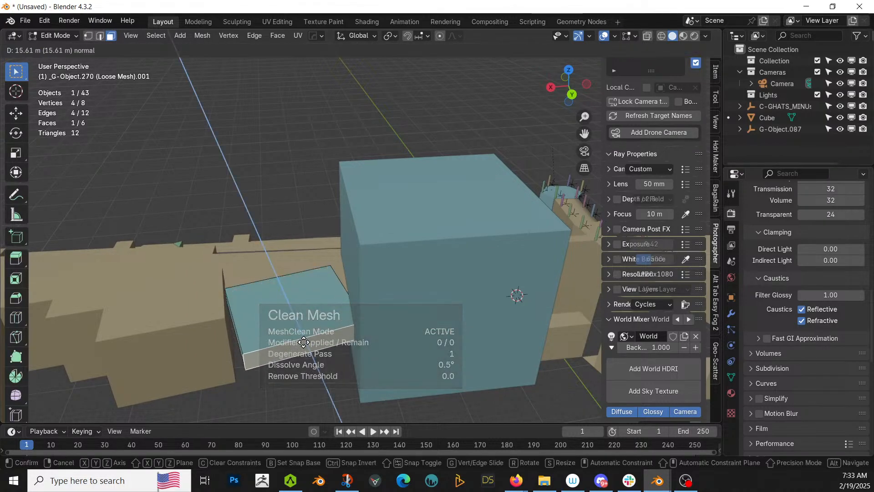
pyautogui.click(312, 355)
# - Move the vertical edge at the flat block's outer corner about 2 m in X, working from the top view
pyautogui.click(243, 364)
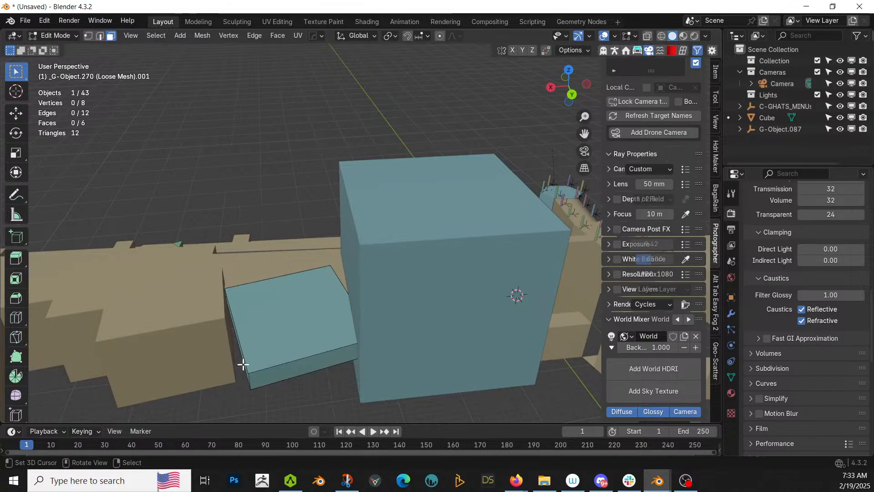
pyautogui.click(245, 360)
pyautogui.moveTo(248, 357); pyautogui.dragTo(243, 384, button='middle')
pyautogui.click(251, 327)
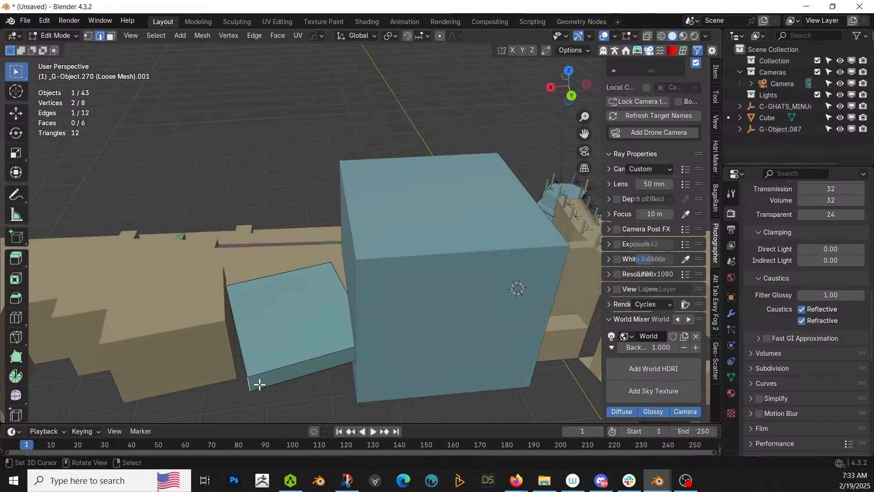
pyautogui.press('KP_7')
pyautogui.press('g')
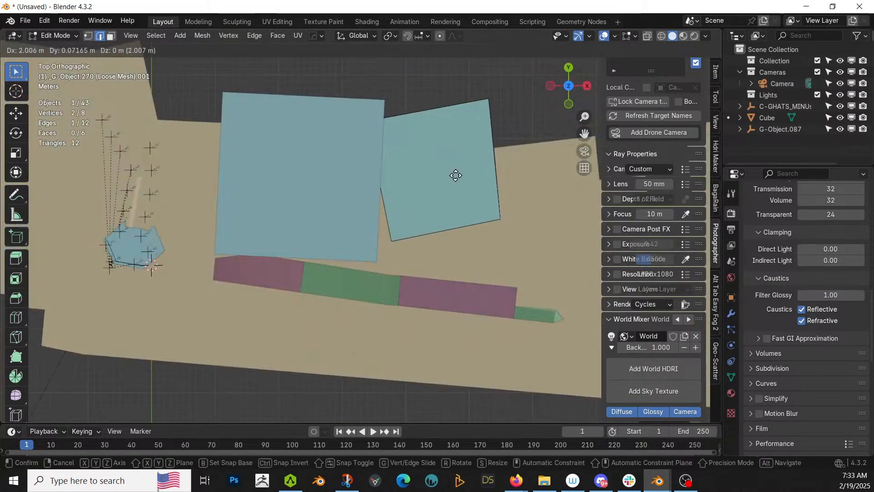
pyautogui.click(458, 176)
# - Extrude the top face of the flat block upward about 10 m to make a second, lower building
pyautogui.moveTo(459, 175); pyautogui.dragTo(415, 132, button='middle')
pyautogui.rightClick(411, 268)
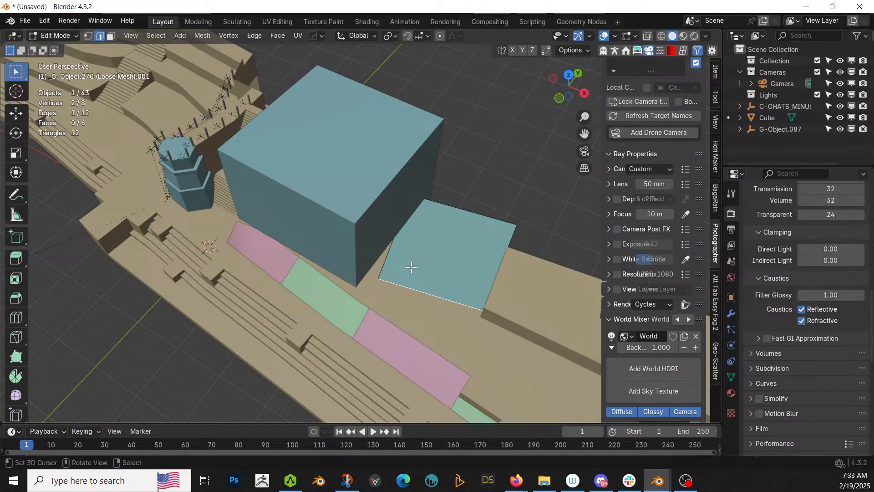
pyautogui.press('3')
pyautogui.rightClick(415, 263)
pyautogui.press('e')
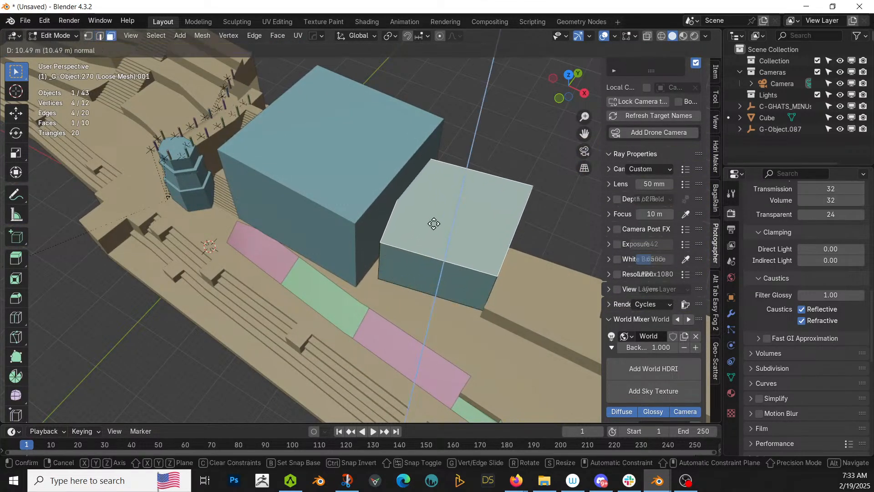
pyautogui.click(433, 223)
# - Start saving the scene, create a folder named 250219-1 Livestream Ghat inside 00 Paracologies, and open it
pyautogui.moveTo(432, 224); pyautogui.dragTo(454, 189, button='middle')
pyautogui.press('s')
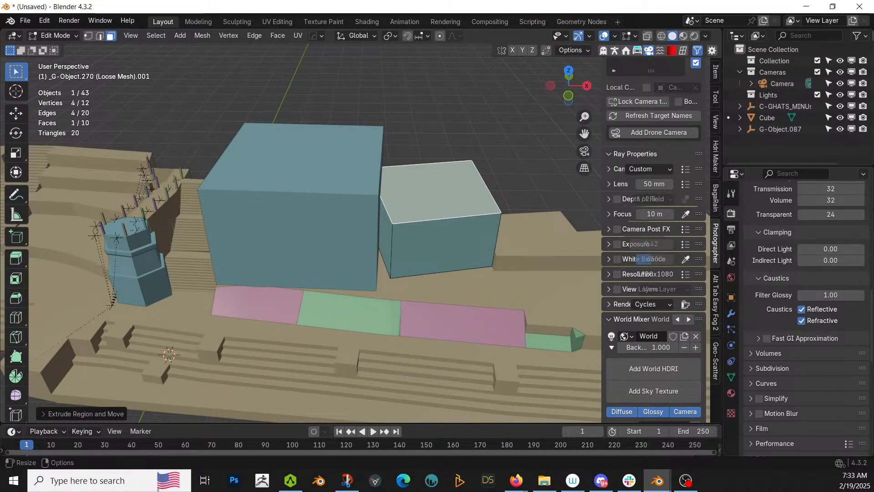
pyautogui.hotkey('ctrl', 's')
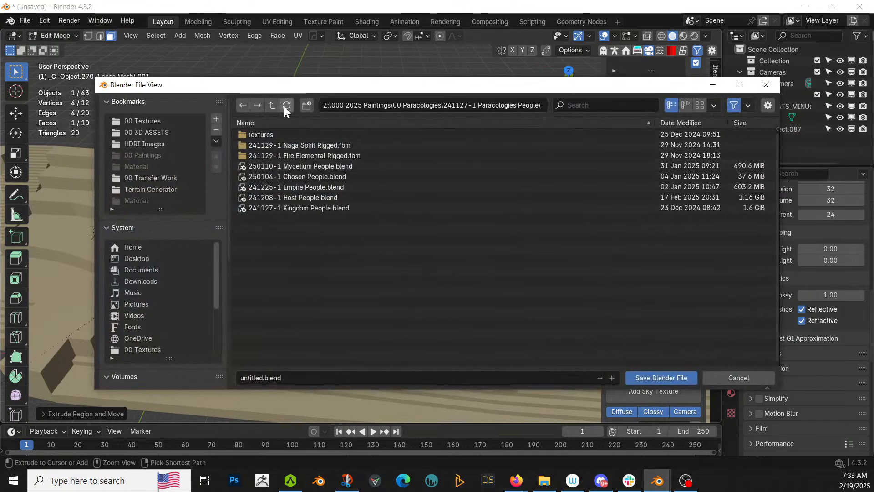
pyautogui.click(268, 106)
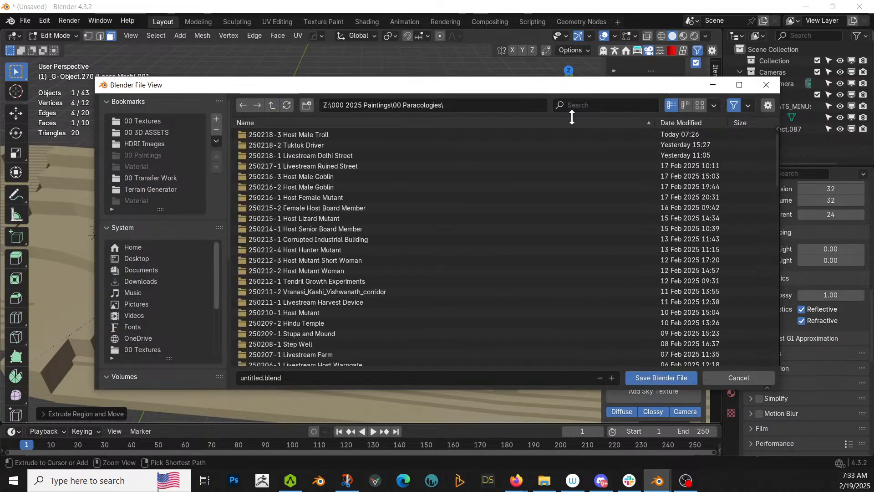
pyautogui.click(699, 105)
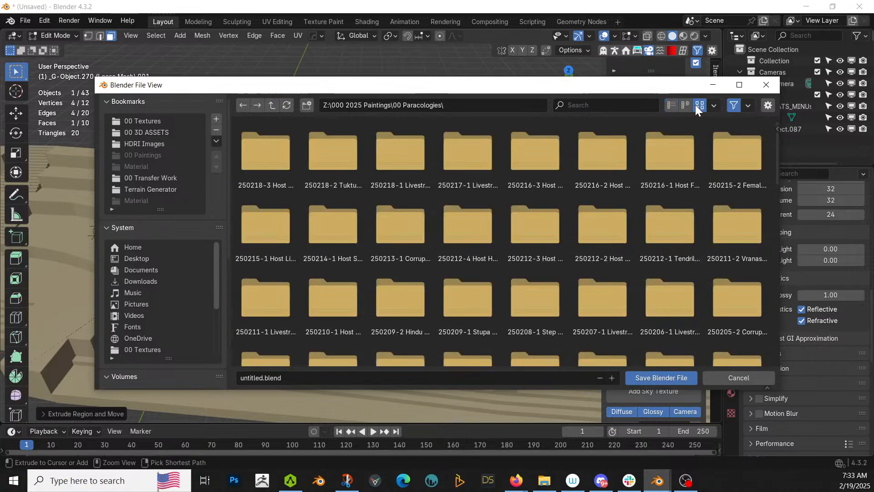
pyautogui.click(671, 106)
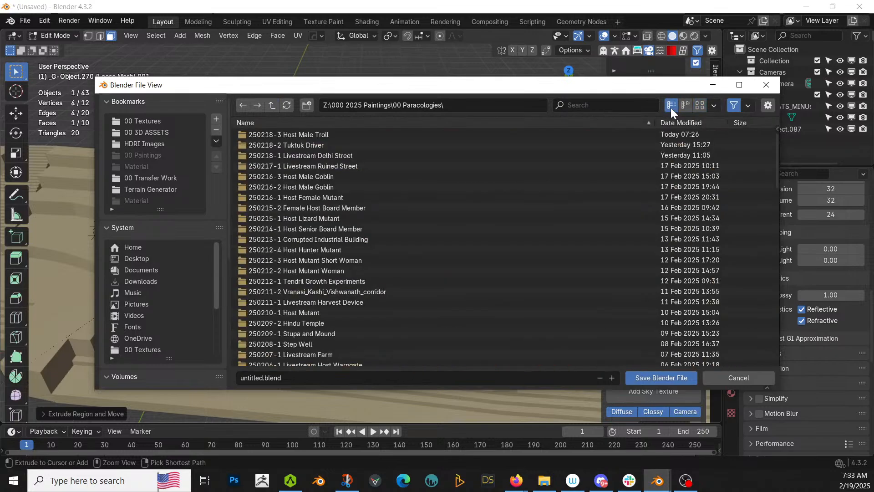
pyautogui.click(303, 105)
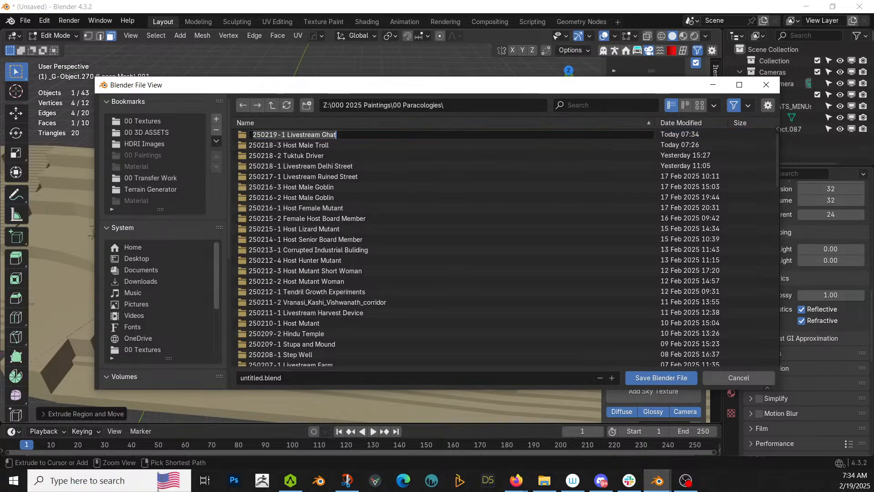
pyautogui.press('Return')
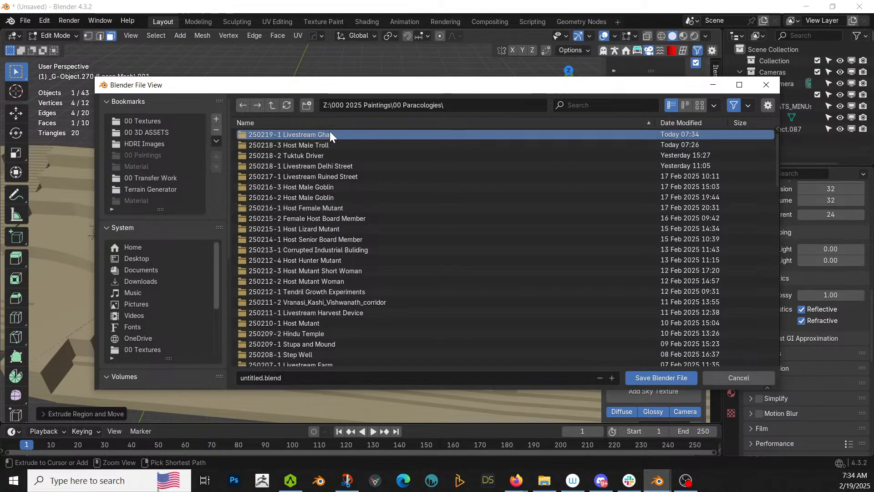
pyautogui.doubleClick(330, 133)
# - Save the Blender file in the new folder as 250219-1 Livestream Ghat
pyautogui.click(298, 380)
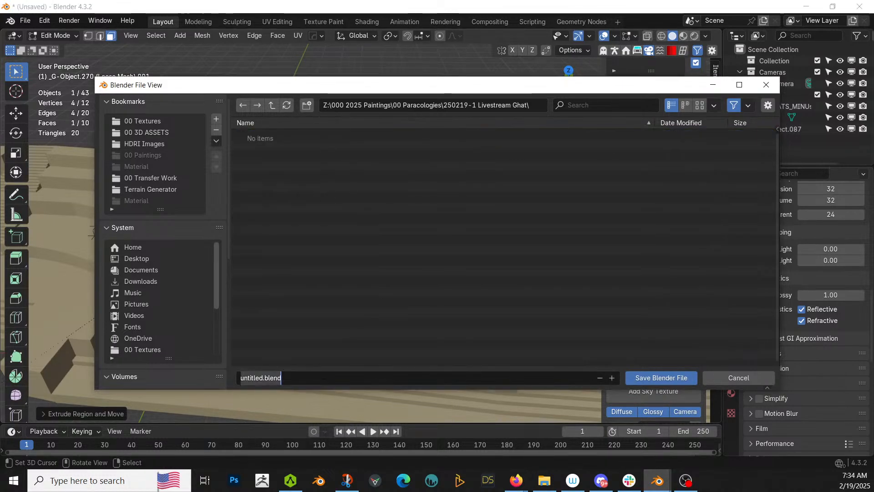
pyautogui.write('250219-1 Livestream Ghat')
pyautogui.press('Return')
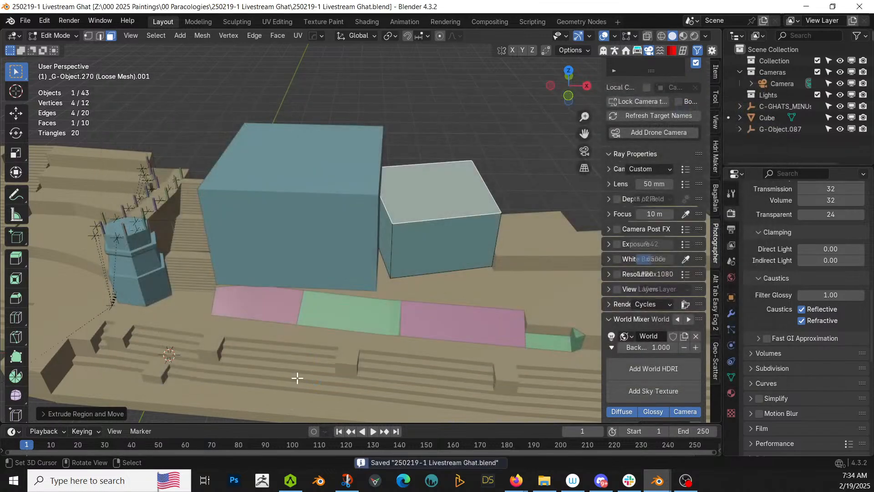
# - Generate a male HumGen human from the Asian 1 preset at the 3D cursor beside the tower
pyautogui.moveTo(267, 307); pyautogui.dragTo(352, 310, button='middle')
pyautogui.scroll(3, 420, 274)
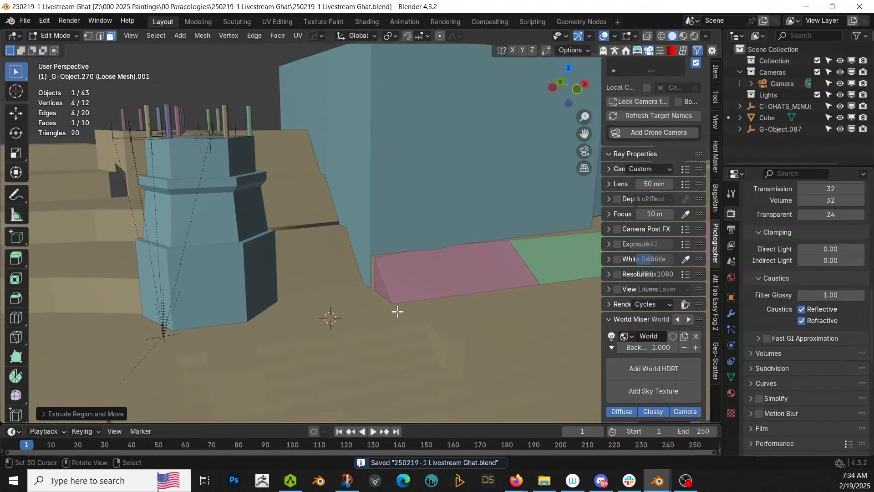
pyautogui.click(615, 50)
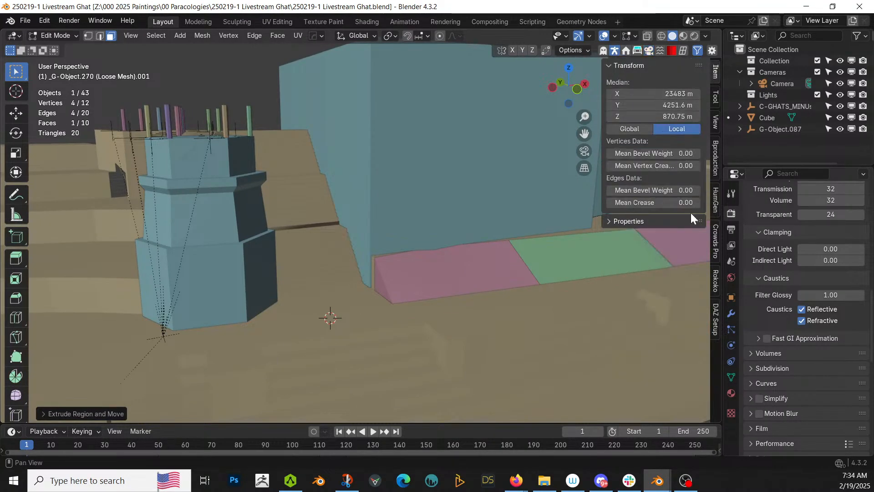
pyautogui.click(714, 196)
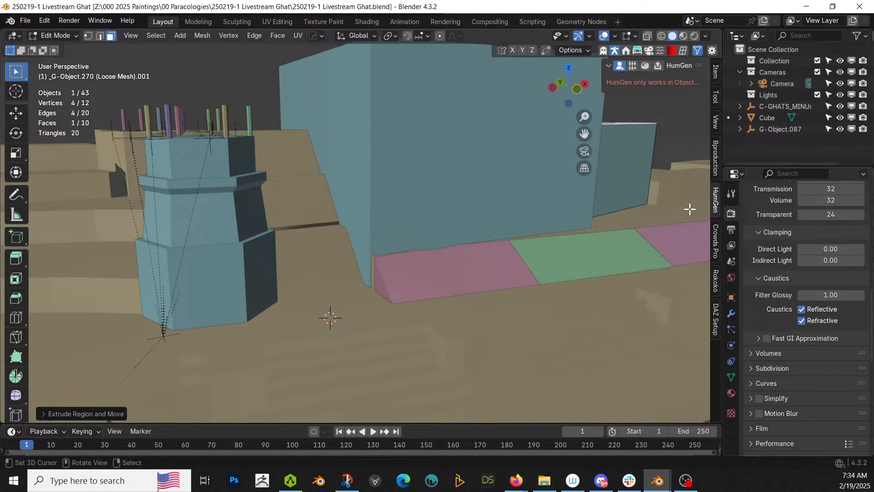
pyautogui.press('Tab')
pyautogui.press('Tab')
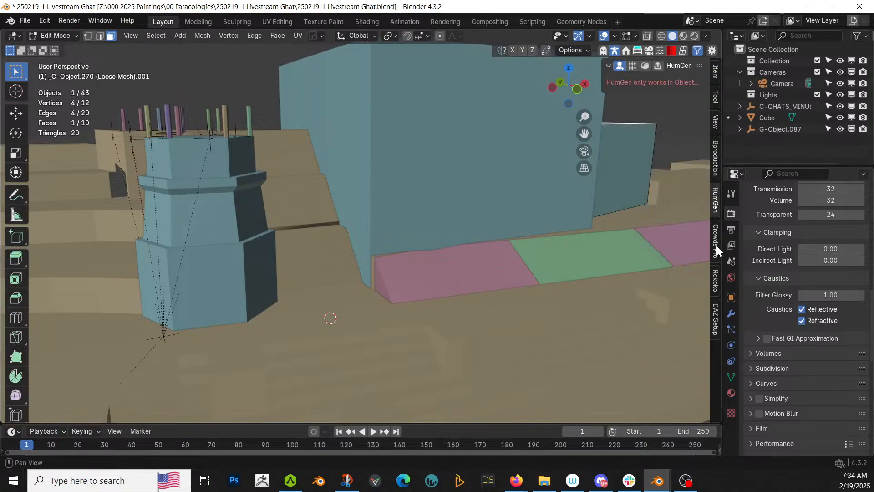
pyautogui.press('Tab')
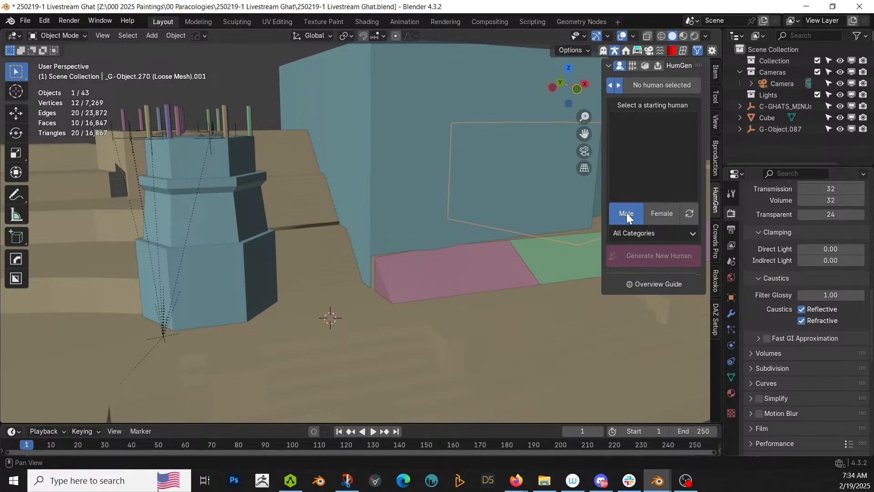
pyautogui.click(640, 170)
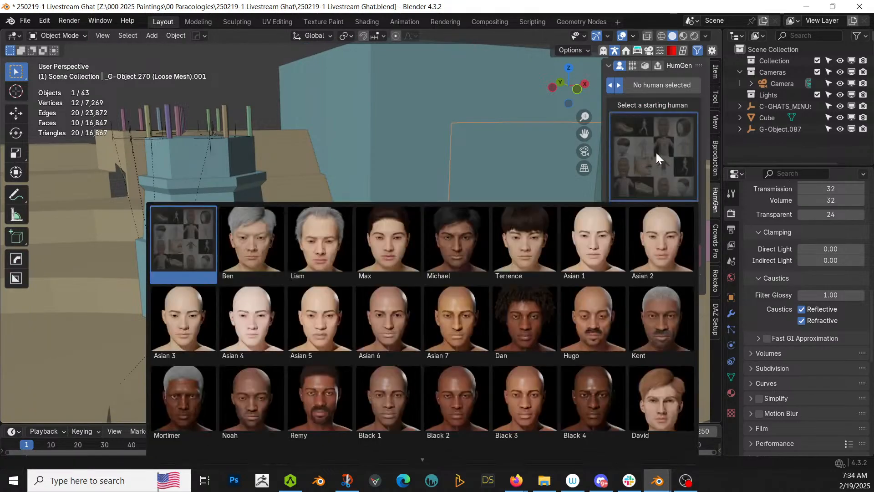
pyautogui.click(577, 236)
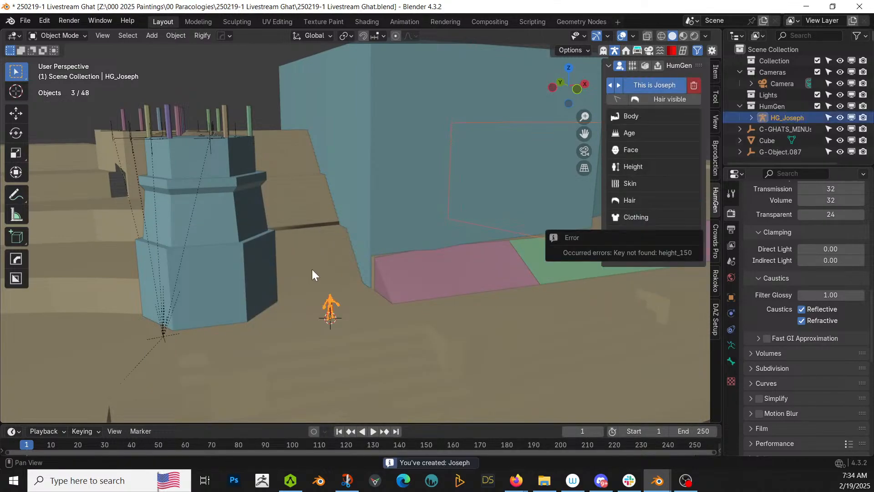
# - Set the transform orientation to Normal and move the large block's front face inward about 1.5 m along its normal
pyautogui.scroll(2, 312, 269)
pyautogui.moveTo(314, 269); pyautogui.dragTo(296, 291, button='middle')
pyautogui.click(370, 276)
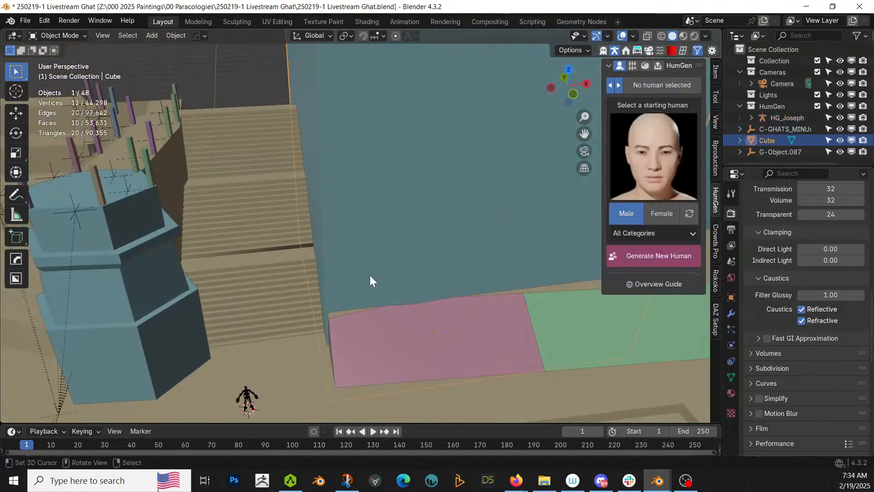
pyautogui.scroll(-3, 370, 278)
pyautogui.press('Tab')
pyautogui.click(441, 249)
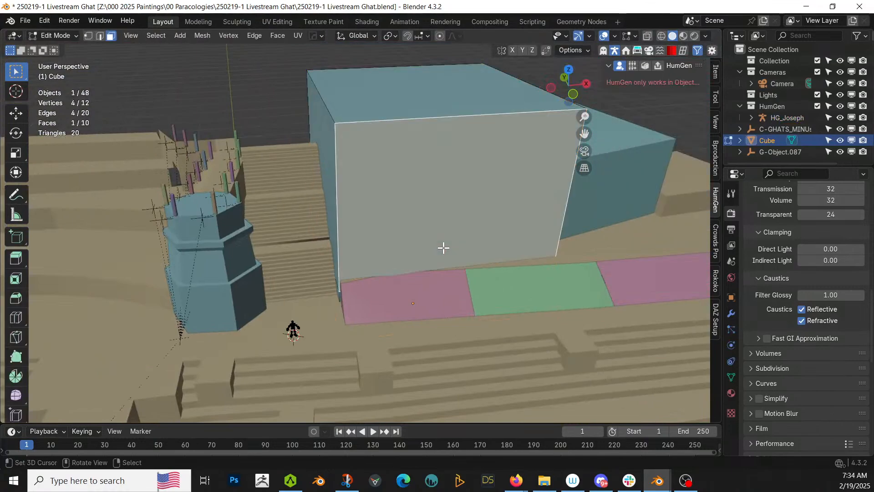
pyautogui.moveTo(442, 250); pyautogui.dragTo(489, 341, button='middle')
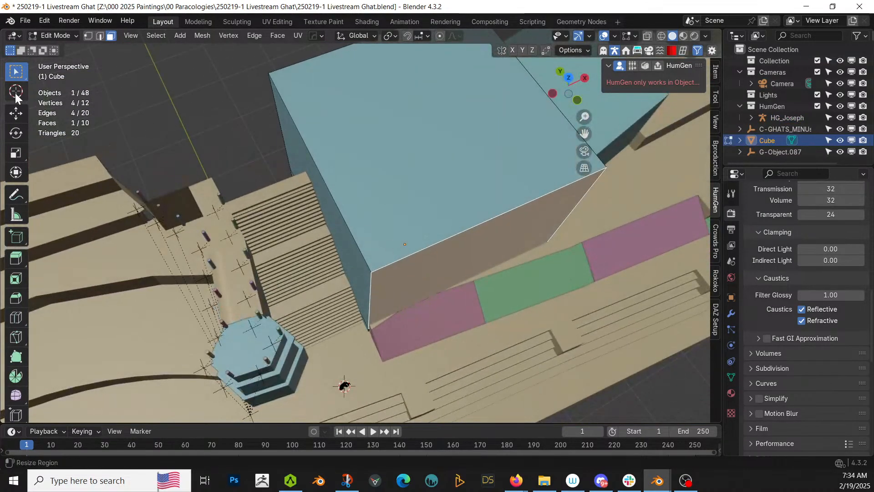
pyautogui.click(18, 170)
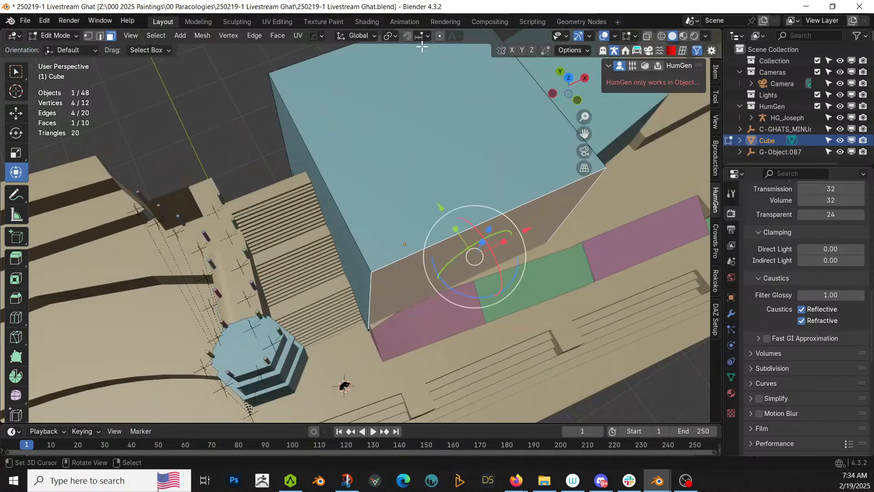
pyautogui.click(369, 36)
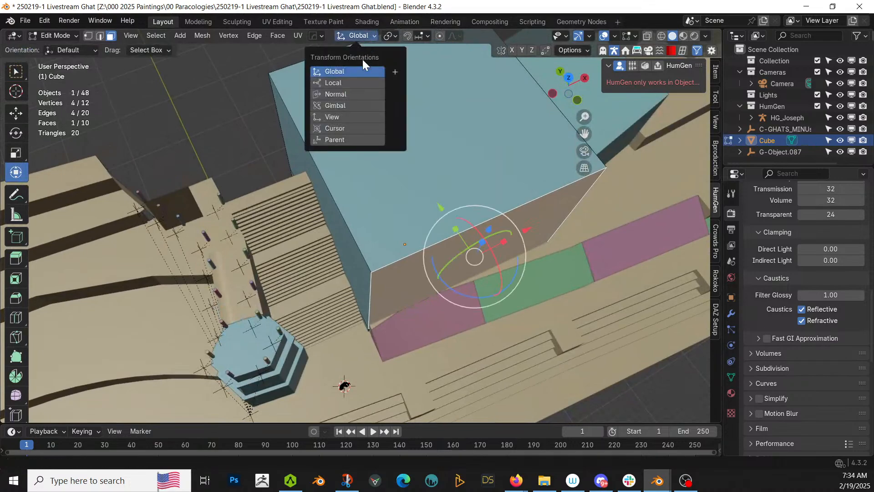
pyautogui.click(347, 95)
pyautogui.press('g')
pyautogui.press('z')
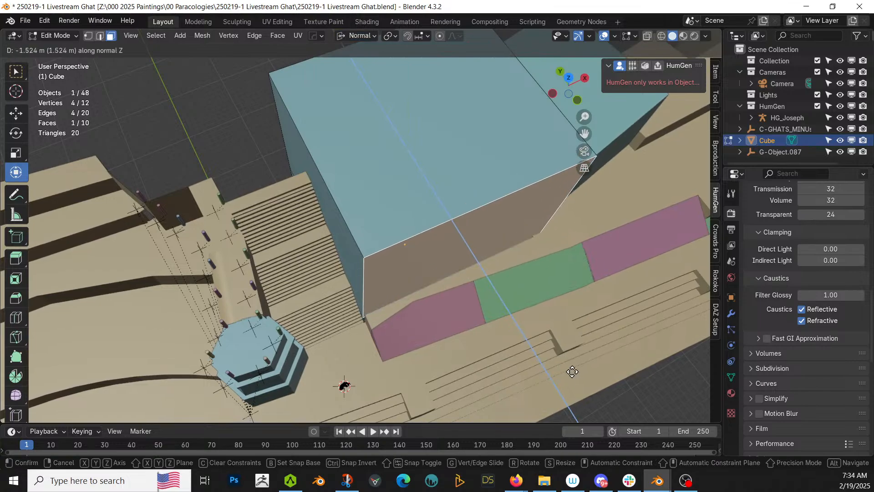
pyautogui.click(575, 374)
pyautogui.moveTo(576, 370); pyautogui.dragTo(498, 332, button='middle')
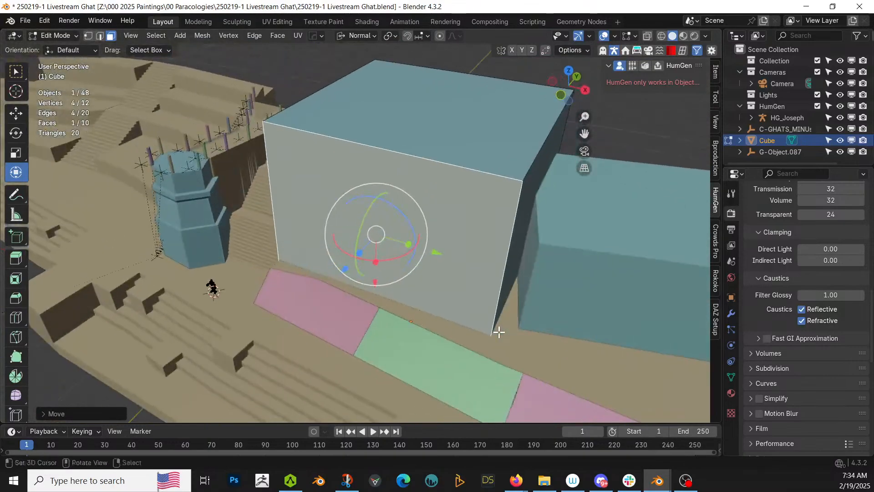
pyautogui.press('Tab')
# - Add a plane at the 3D cursor and scale it by 50
pyautogui.moveTo(332, 327); pyautogui.dragTo(433, 290, button='middle')
pyautogui.moveTo(433, 285)
pyautogui.mouseDown(button='middle')
pyautogui.moveTo(424, 312)
pyautogui.moveTo(406, 264)
pyautogui.moveTo(433, 286)
pyautogui.mouseUp(button='middle')
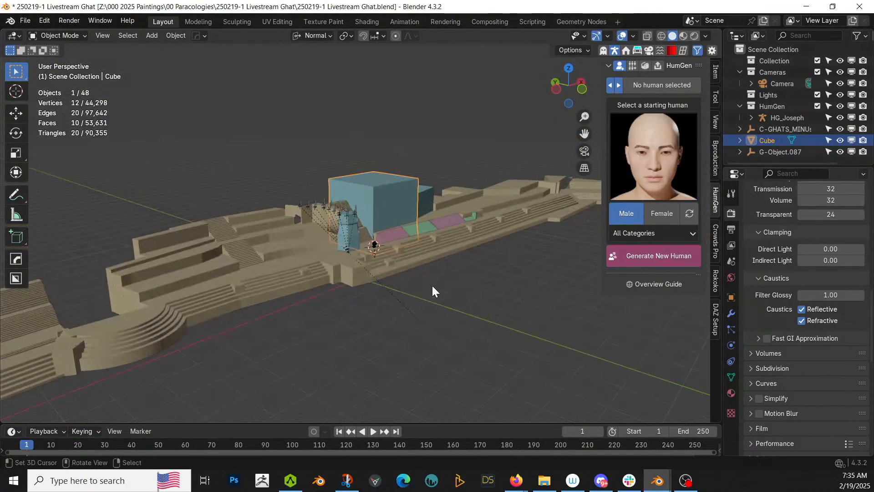
pyautogui.hotkey('shift', 'a')
pyautogui.moveTo(379, 172)
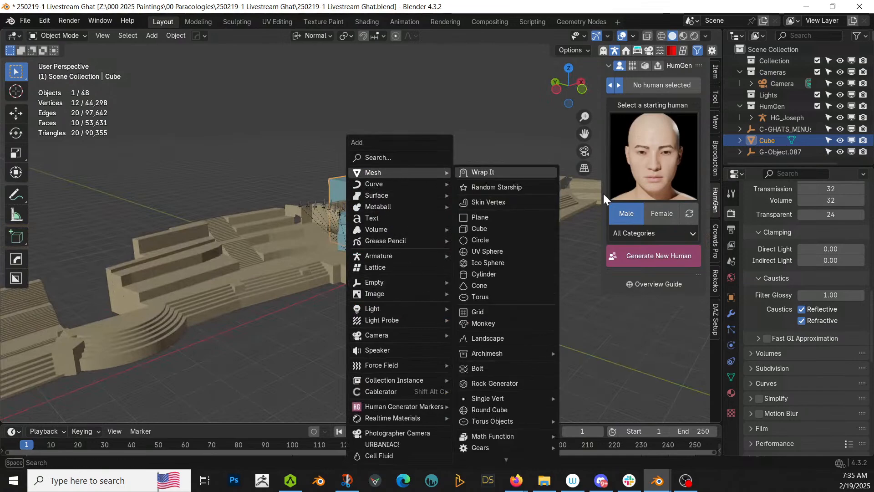
pyautogui.click(503, 216)
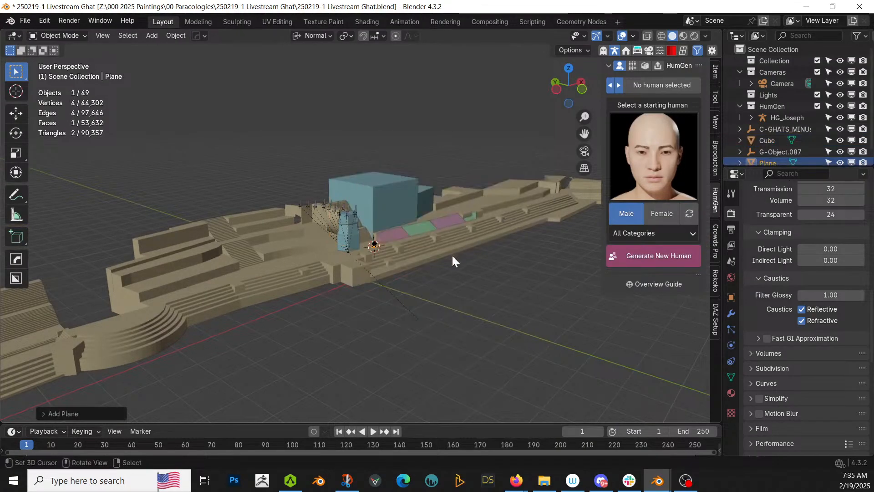
pyautogui.write('s')
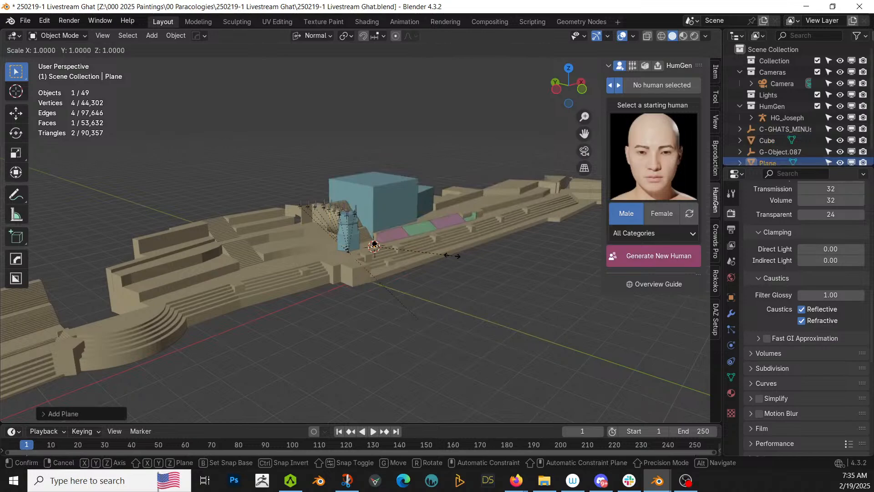
pyautogui.write('50')
pyautogui.press('Return')
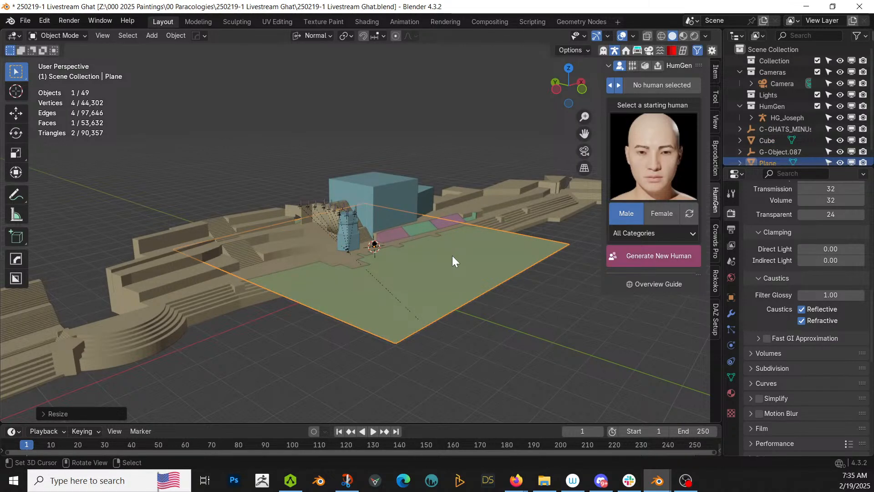
# - Lower the plane about 6.5 m along Z to the foot of the ghat steps
pyautogui.moveTo(436, 291)
pyautogui.mouseDown(button='middle')
pyautogui.moveTo(412, 280)
pyautogui.moveTo(465, 323)
pyautogui.moveTo(430, 295)
pyautogui.mouseUp(button='middle')
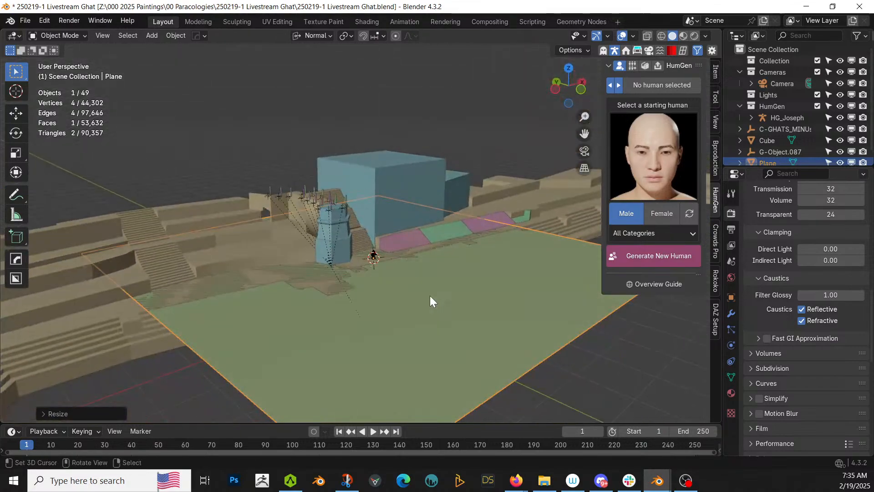
pyautogui.press('g')
pyautogui.press('z')
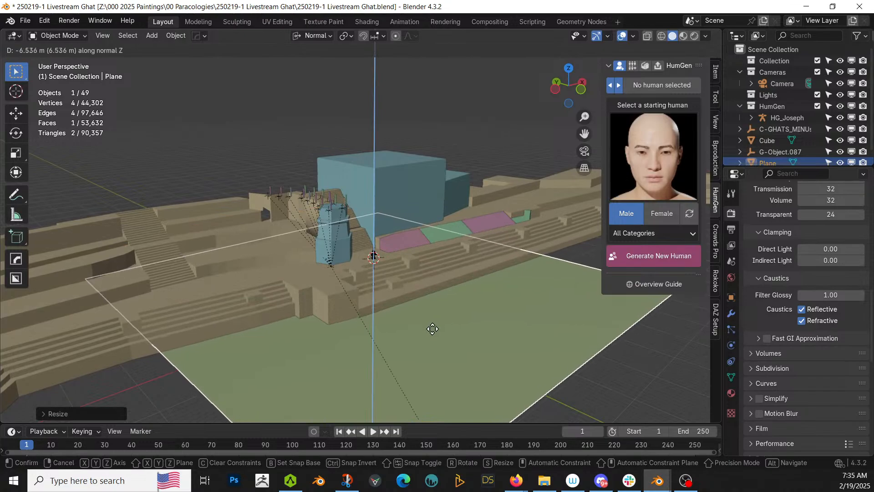
pyautogui.click(433, 332)
pyautogui.moveTo(433, 335); pyautogui.dragTo(429, 309, button='middle')
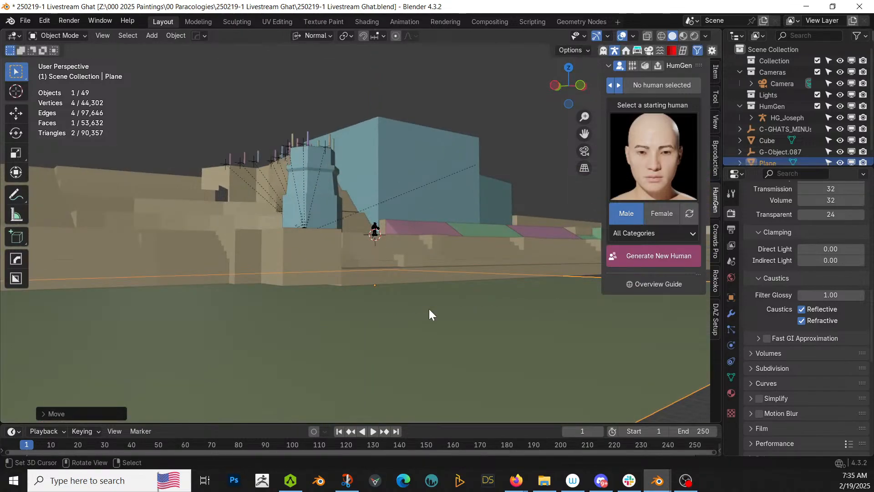
# - From the top view, move the plane out in front of the ghats and rotate it slightly clockwise to follow the terrace edge
pyautogui.press('KP_7')
pyautogui.scroll(-3, 423, 305)
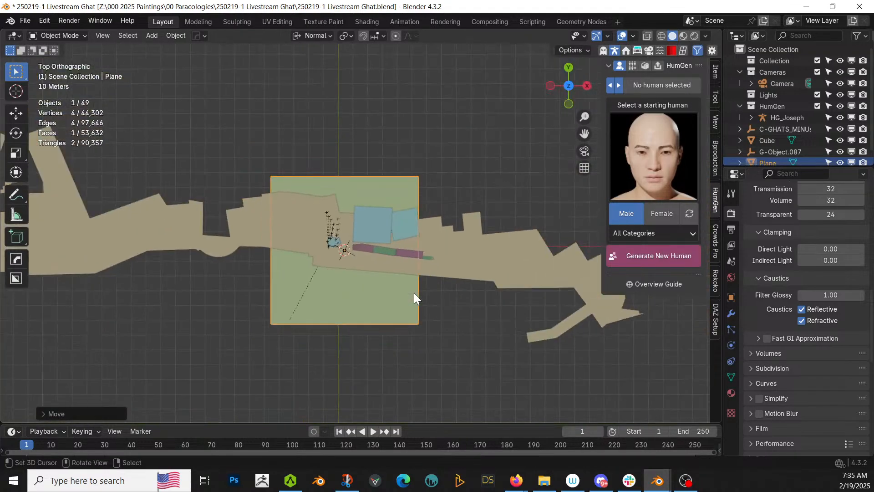
pyautogui.press('g')
pyautogui.press('r')
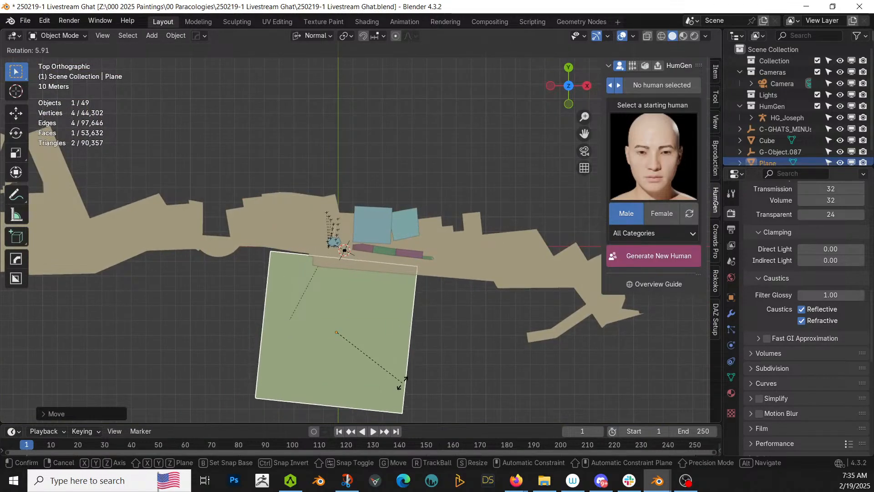
pyautogui.click(403, 378)
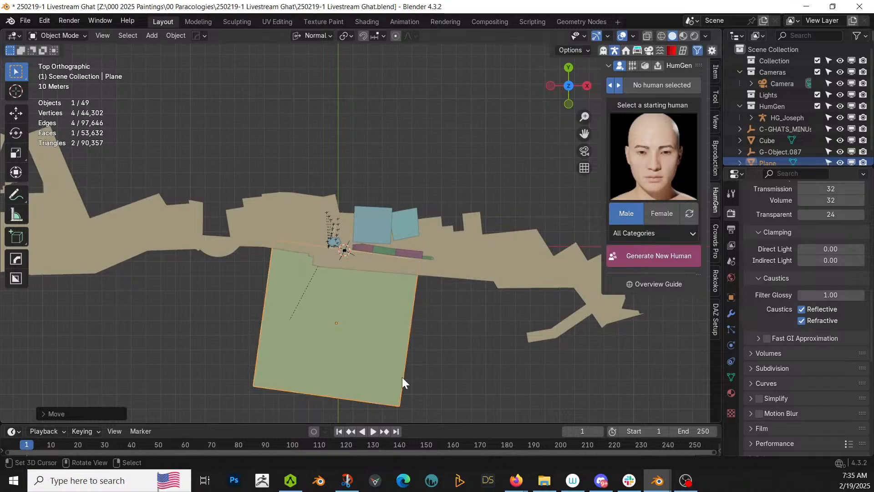
# - Raise the plane about 0.38 m along Z at the foot of the ghat steps and save the file
pyautogui.moveTo(402, 377); pyautogui.dragTo(328, 241, button='middle')
pyautogui.press('g')
pyautogui.press('z')
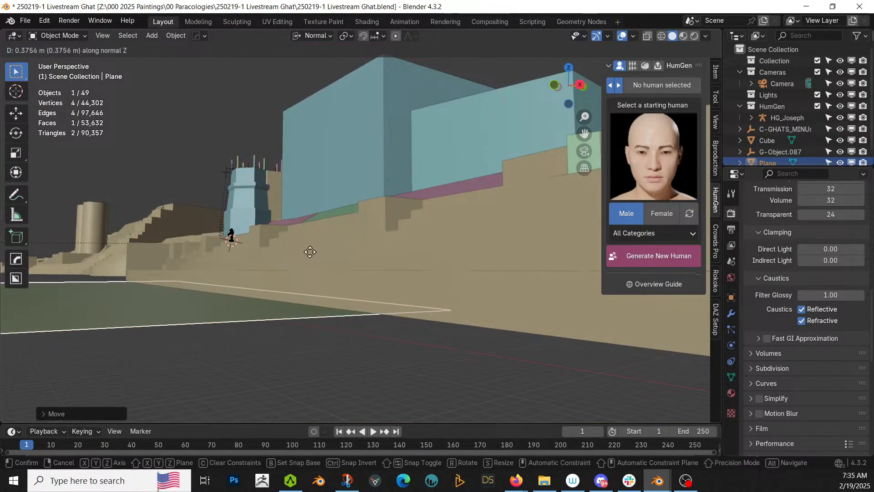
pyautogui.click(310, 252)
pyautogui.moveTo(310, 252); pyautogui.dragTo(367, 266, button='middle')
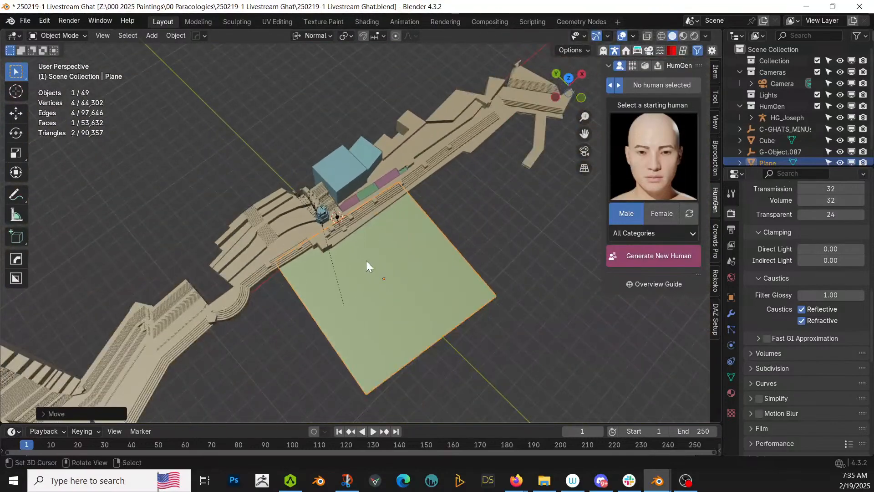
pyautogui.hotkey('ctrl', 's')
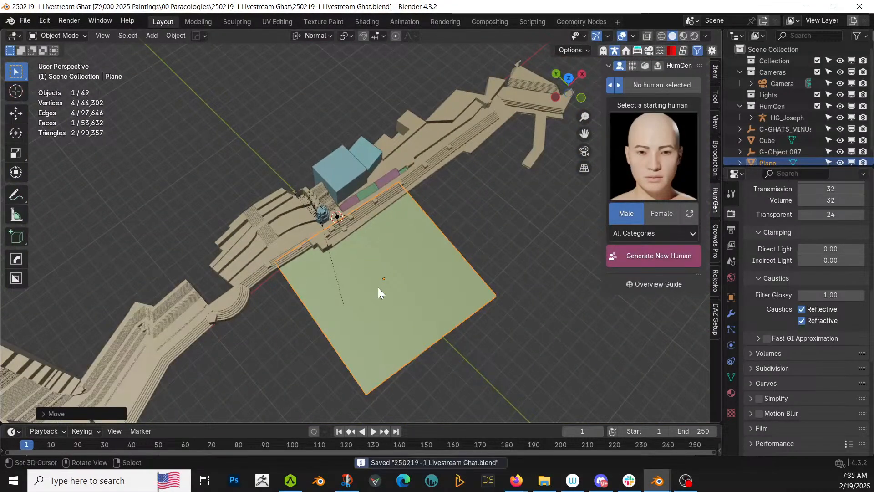
# - Add seven evenly spaced loop cuts across the ground plane, running parallel to the ghat edge
pyautogui.moveTo(379, 289); pyautogui.dragTo(424, 276, button='middle')
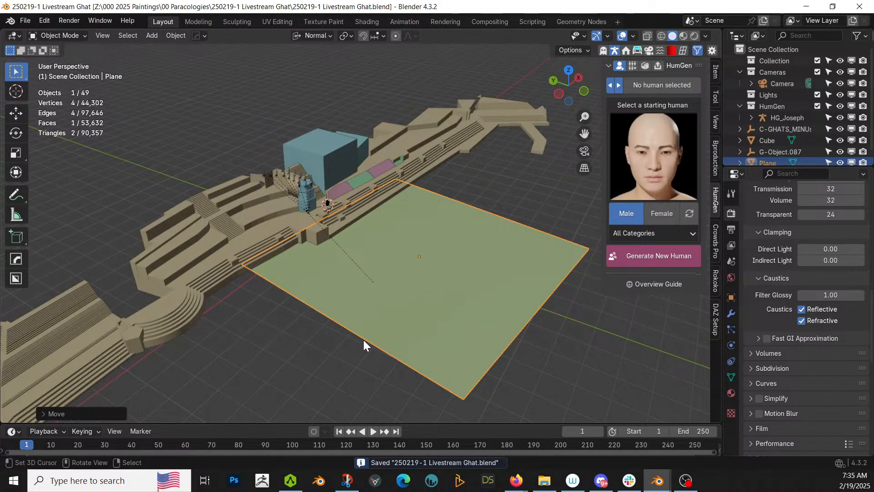
pyautogui.press('Tab')
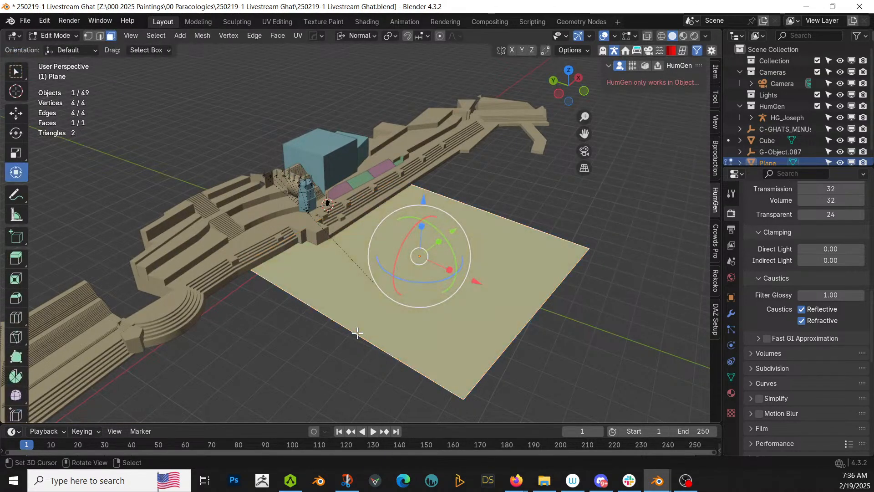
pyautogui.hotkey('ctrl', 'r')
pyautogui.scroll(2, 357, 333)
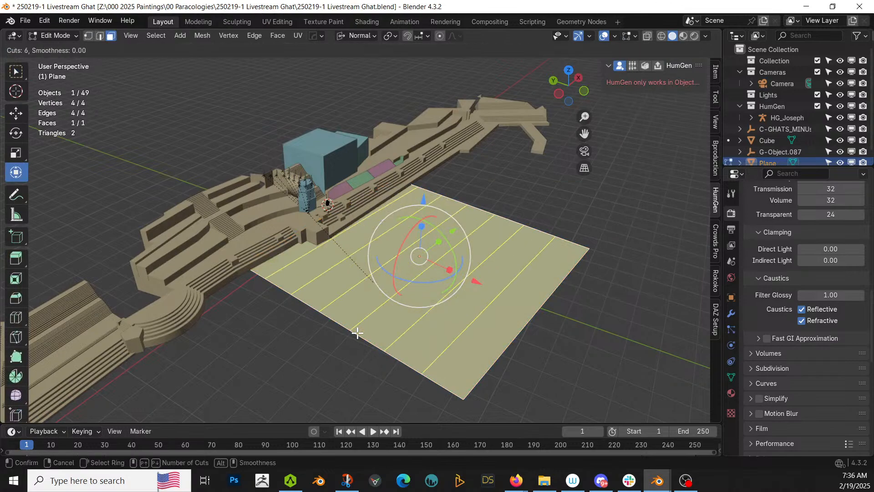
pyautogui.scroll(1, 358, 332)
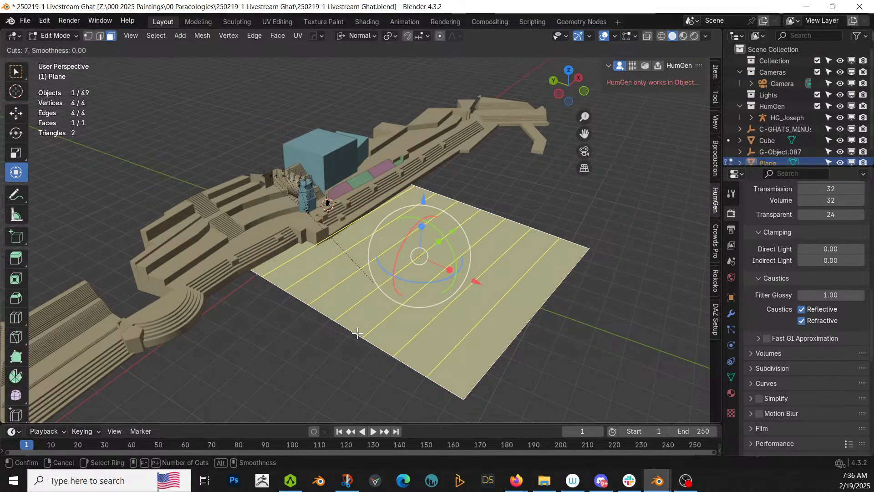
pyautogui.click(358, 333)
pyautogui.rightClick(441, 331)
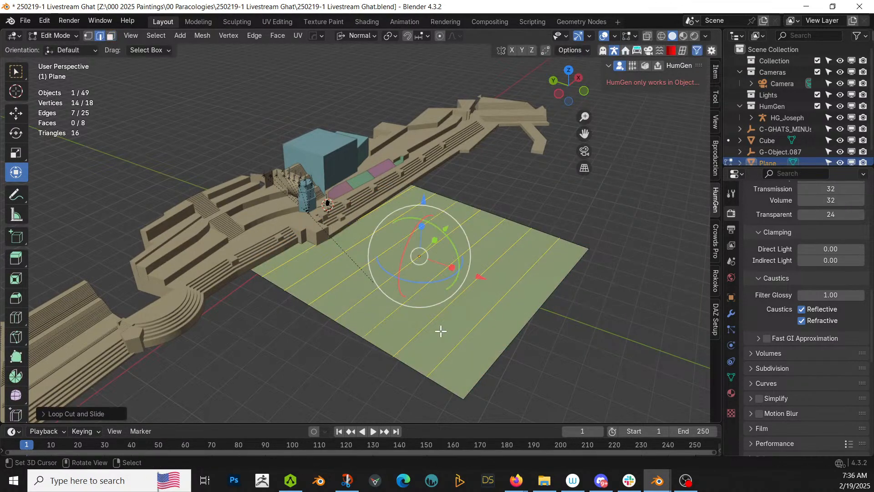
# - Pull the ground plane's outer edge down along Z with smooth proportional editing and a widened influence, so the ground slopes away from the ghats
pyautogui.click(526, 312)
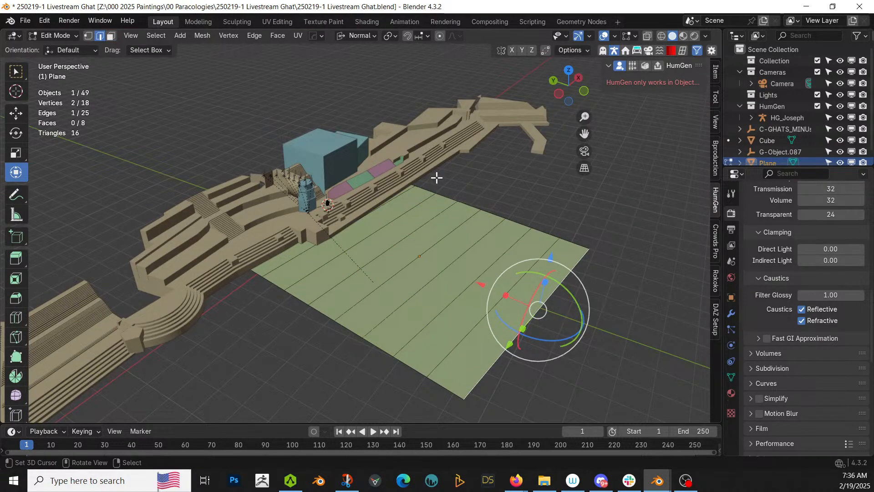
pyautogui.press('o')
pyautogui.moveTo(548, 260); pyautogui.dragTo(538, 277)
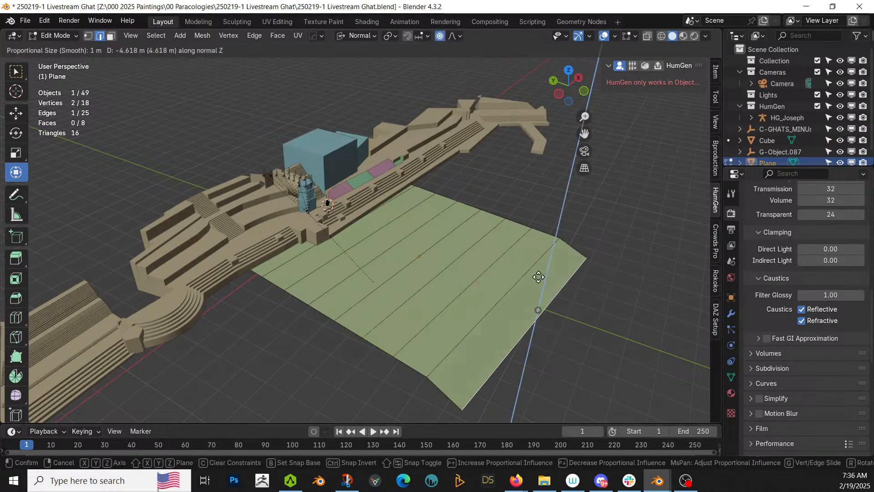
pyautogui.scroll(-20, 538, 277)
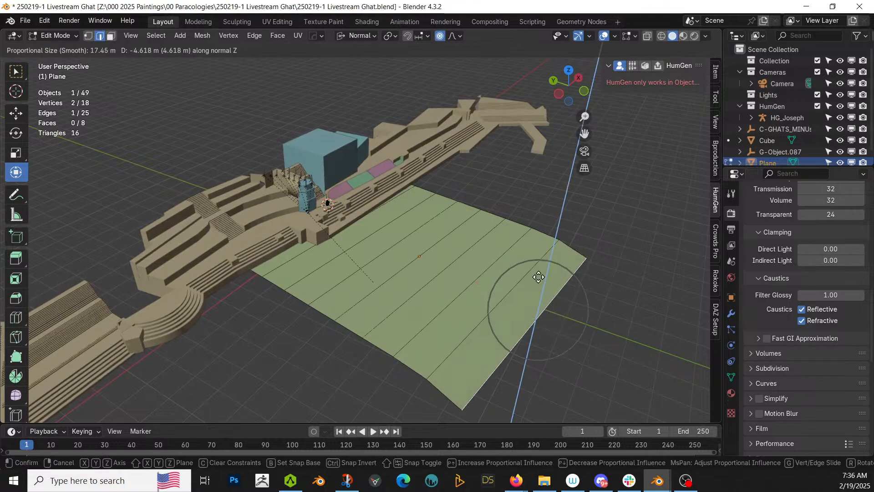
pyautogui.moveTo(538, 277); pyautogui.dragTo(549, 294)
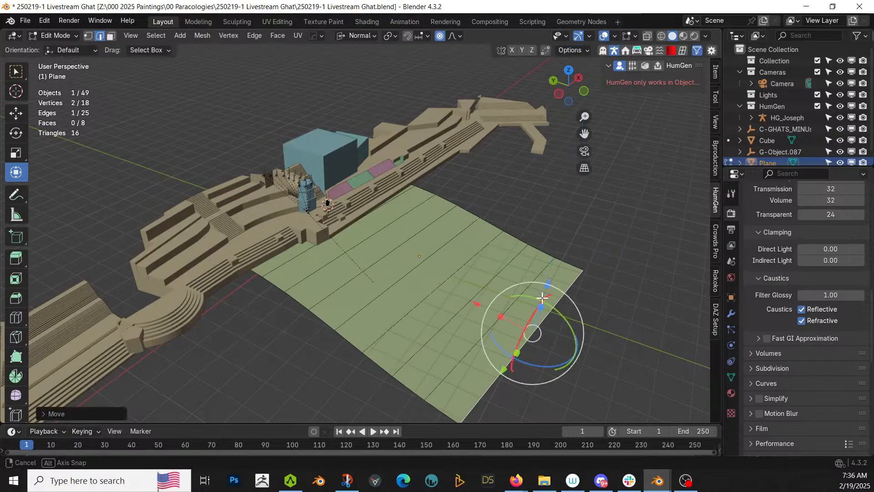
pyautogui.moveTo(542, 298); pyautogui.dragTo(534, 342, button='middle')
pyautogui.press('Tab')
# - Add a second plane at the 3D cursor and scale it by 200
pyautogui.scroll(-3, 512, 297)
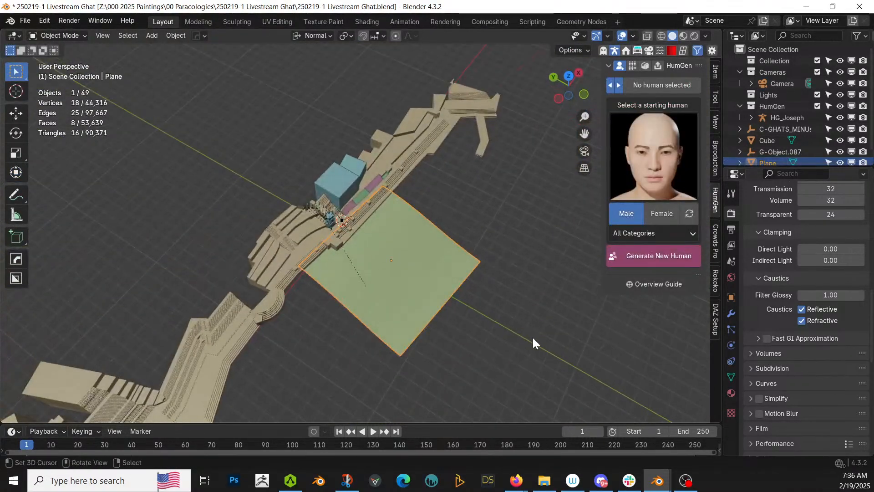
pyautogui.hotkey('shift', 'a')
pyautogui.moveTo(513, 184)
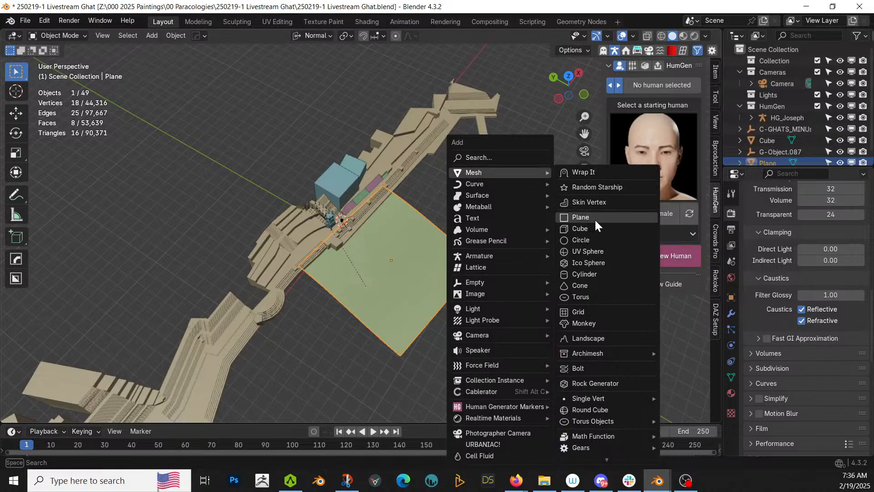
pyautogui.click(594, 219)
pyautogui.write('s')
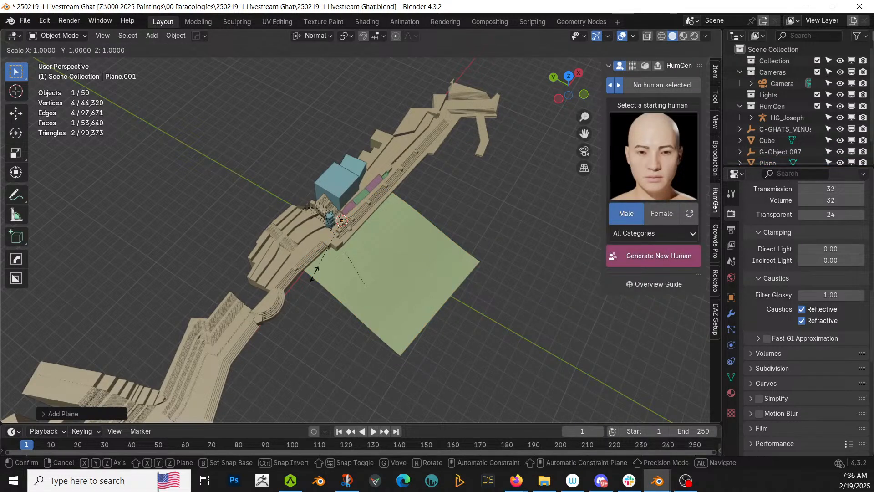
pyautogui.write('200')
pyautogui.press('Return')
# - From the top view, move the large plane about 190 m along negative Y, out in front of the ghats
pyautogui.press('KP_7')
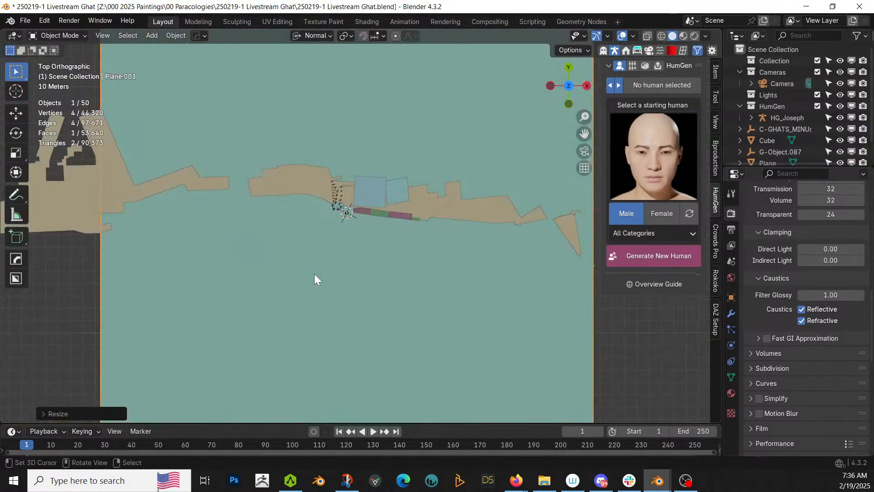
pyautogui.scroll(-3, 314, 275)
pyautogui.press('g')
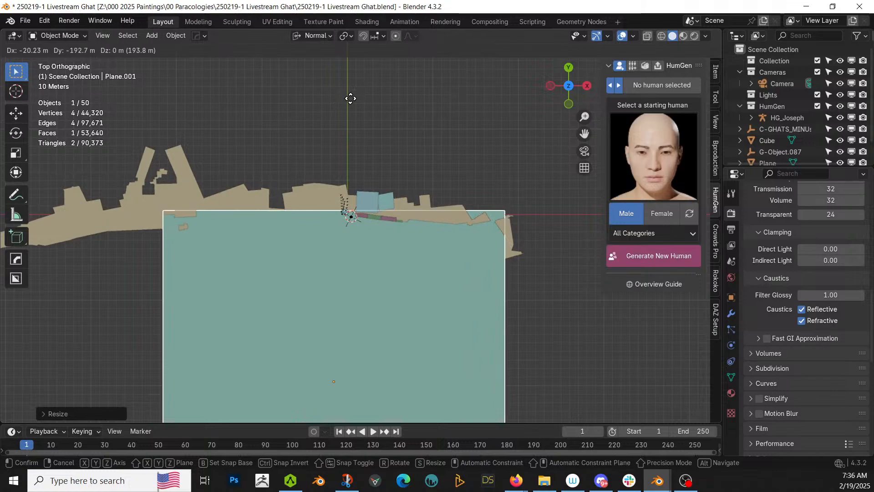
pyautogui.click(373, 90)
# - Lower the large plane about 7 m along Z to the foot of the ghat steps
pyautogui.moveTo(375, 89); pyautogui.dragTo(390, 395, button='middle')
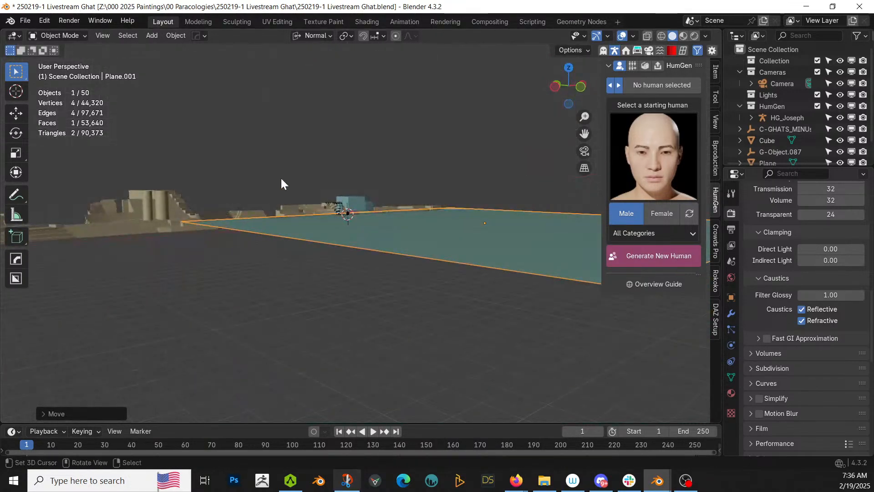
pyautogui.moveTo(282, 183); pyautogui.dragTo(335, 218, button='middle')
pyautogui.press('g')
pyautogui.press('z')
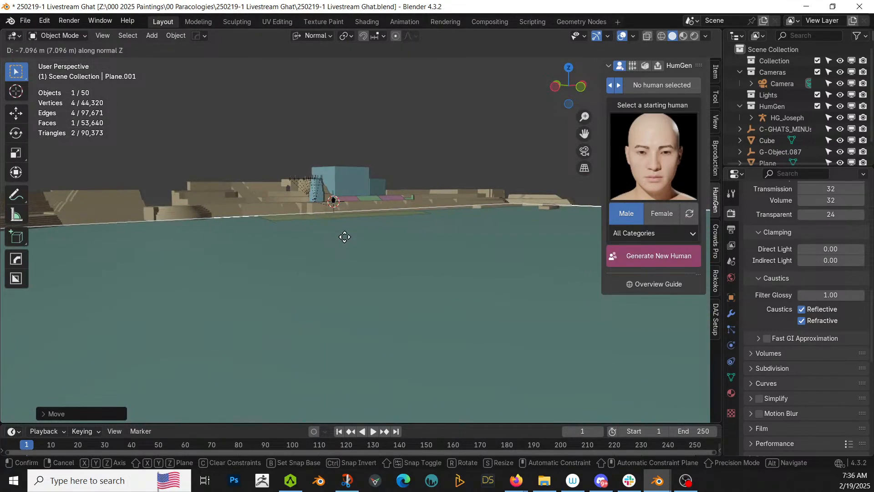
pyautogui.click(343, 235)
# - Raise the large plane slightly along Z so its surface meets the face of the lowest ghat step
pyautogui.moveTo(344, 234); pyautogui.dragTo(362, 239, button='middle')
pyautogui.scroll(3, 348, 247)
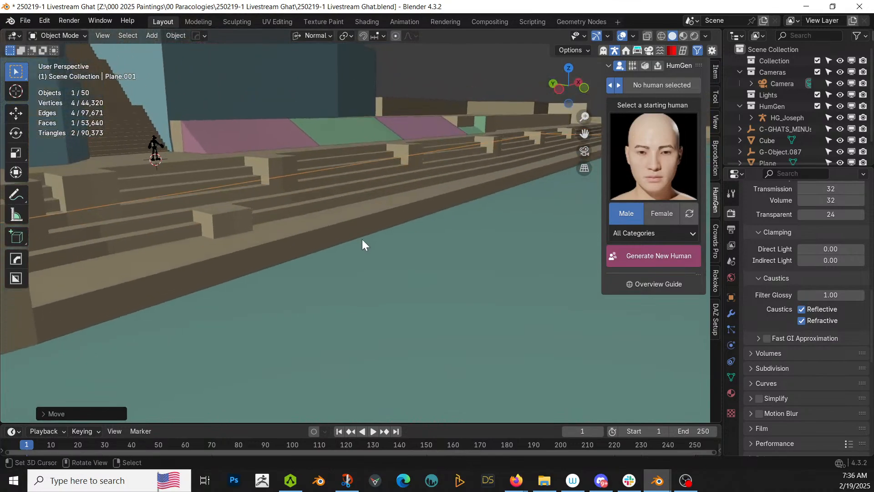
pyautogui.scroll(1, 362, 241)
pyautogui.press('g')
pyautogui.press('z')
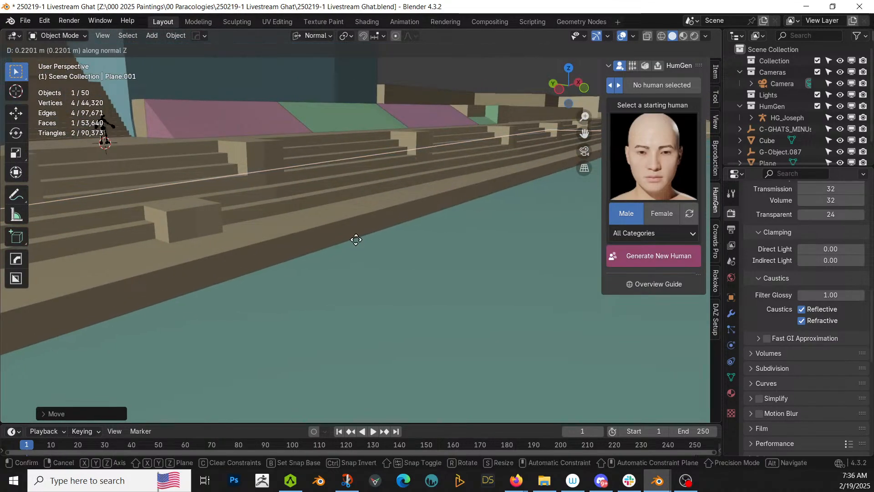
pyautogui.click(364, 191)
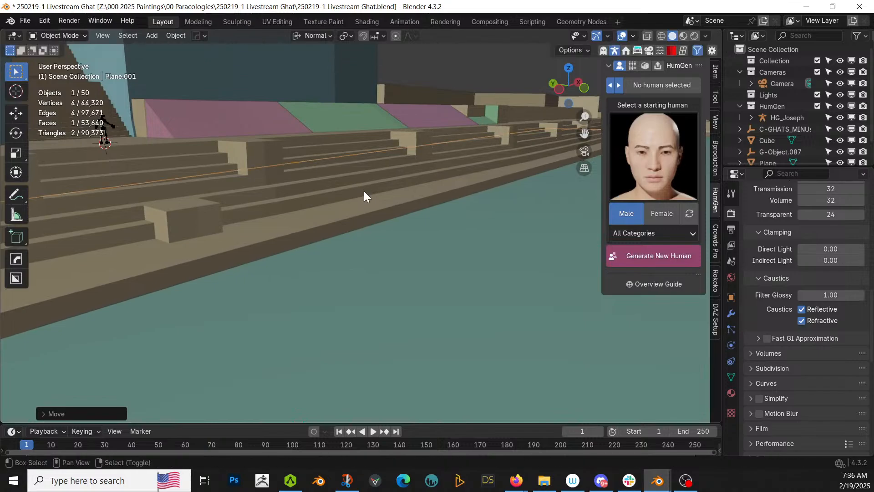
# - Extend the large plane's side edge about 295 m along negative X to the far end of the ghats and save the file
pyautogui.scroll(-3, 365, 193)
pyautogui.moveTo(364, 193); pyautogui.dragTo(583, 384, button='middle')
pyautogui.scroll(-2, 363, 220)
pyautogui.scroll(-2, 586, 386)
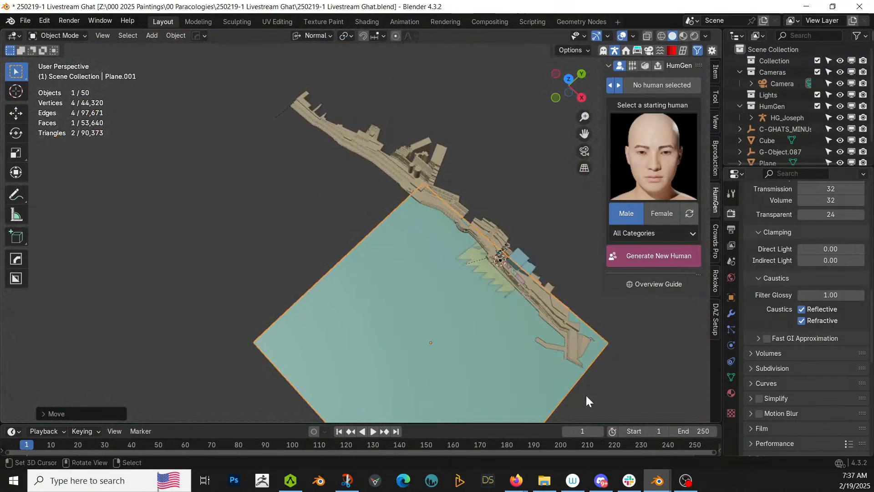
pyautogui.press('Tab')
pyautogui.click(334, 272)
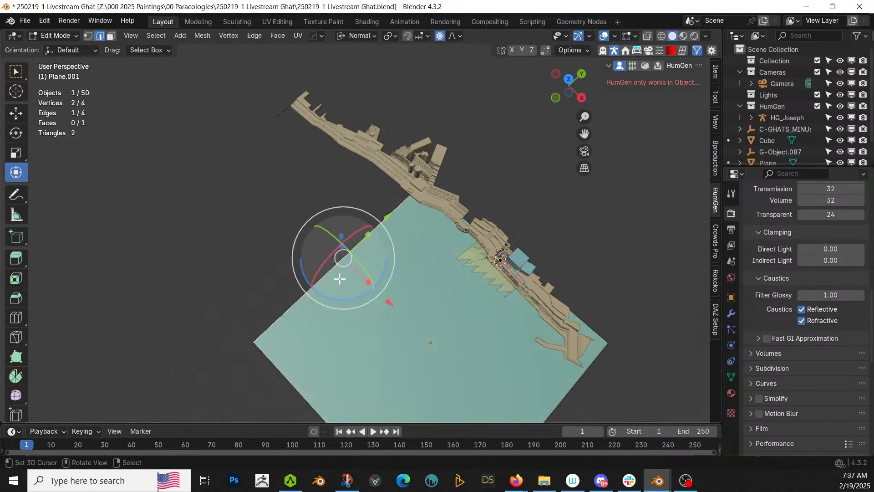
pyautogui.press('g')
pyautogui.press('x')
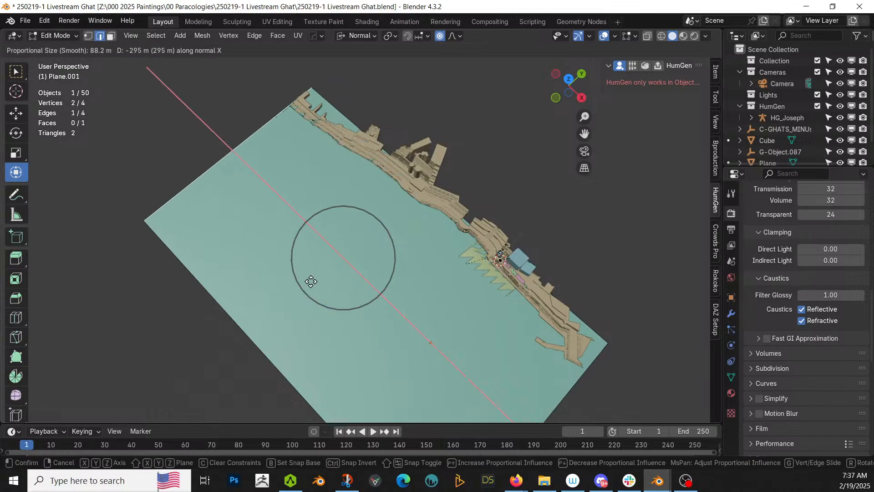
pyautogui.click(311, 279)
pyautogui.press('Tab')
pyautogui.moveTo(310, 281); pyautogui.dragTo(377, 238, button='middle')
pyautogui.scroll(4, 377, 238)
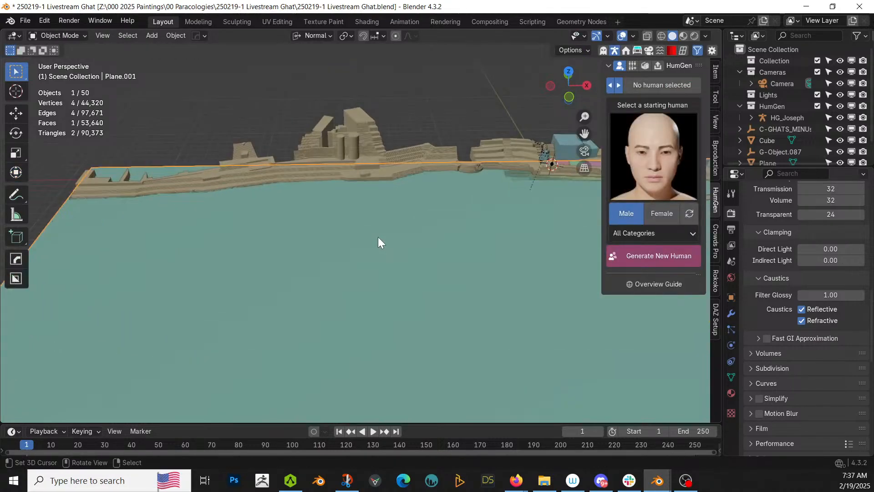
pyautogui.hotkey('ctrl', 's')
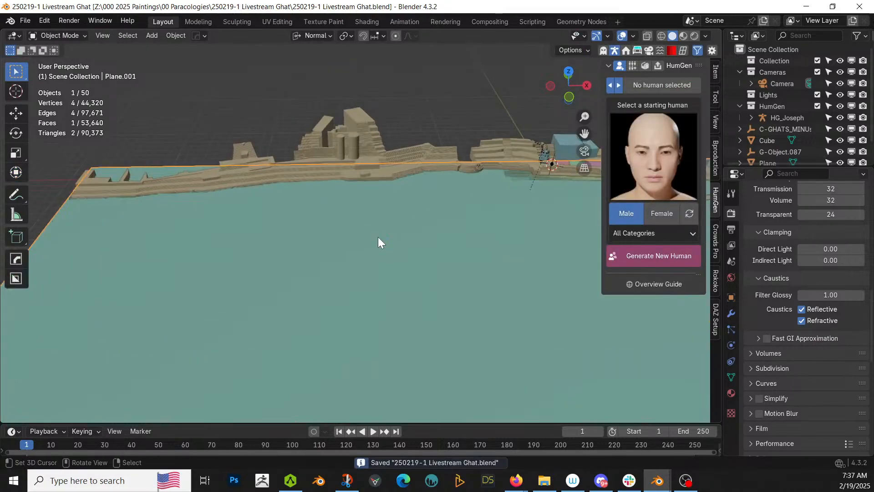
# - Set the viewport's clip end to 10000 m so the whole plane can be displayed
pyautogui.press('KP_Decimal')
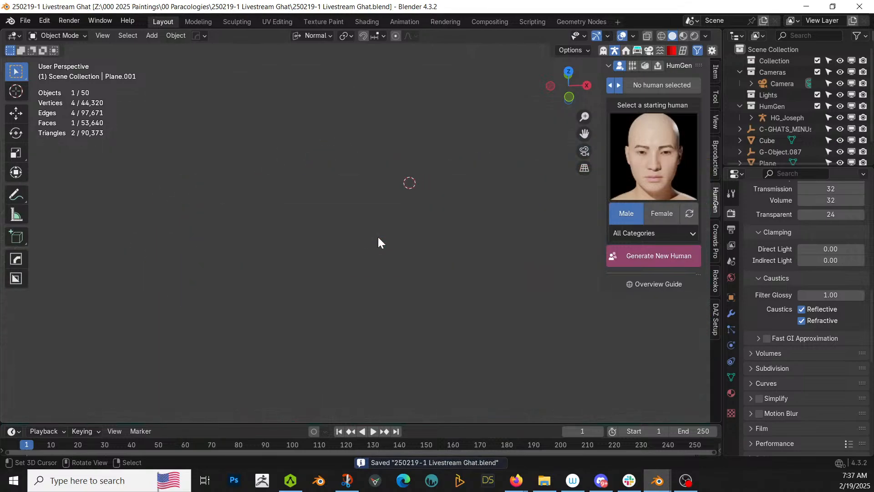
pyautogui.scroll(4, 378, 236)
pyautogui.click(716, 121)
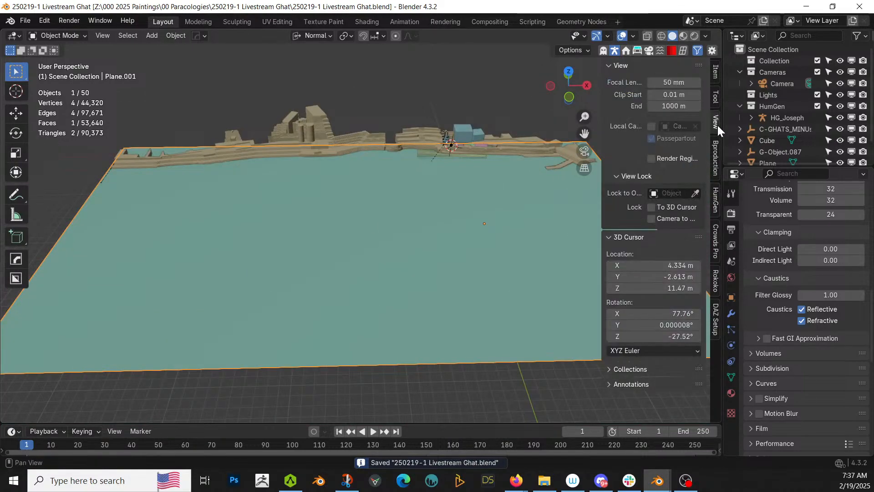
pyautogui.click(673, 105)
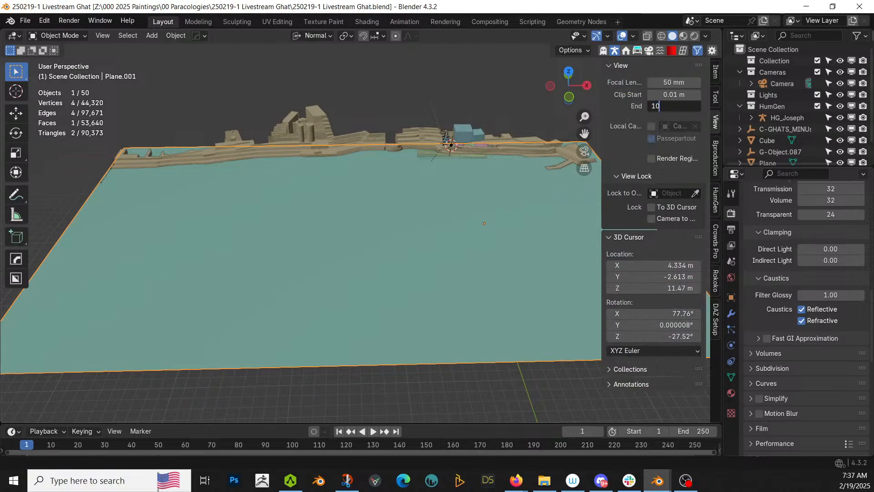
pyautogui.press('Return')
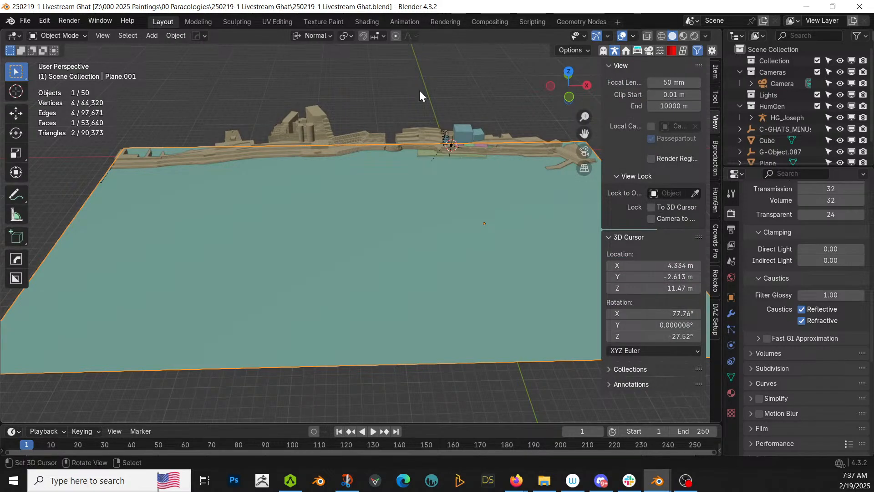
# - Inspect the terraces around the blue tower and switch to the Vranasi_Kashi_Vishwanath_corridor file
pyautogui.click(450, 141)
pyautogui.press('KP_Decimal')
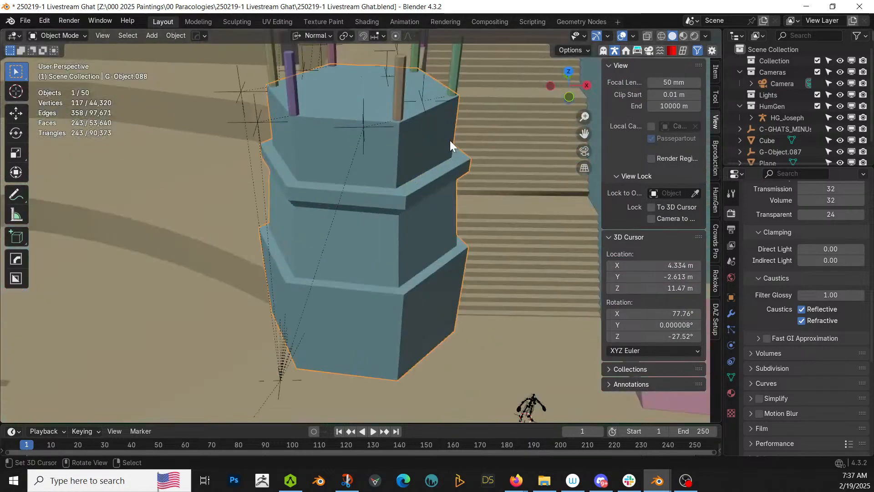
pyautogui.scroll(-5, 458, 133)
pyautogui.moveTo(458, 133); pyautogui.dragTo(505, 100, button='middle')
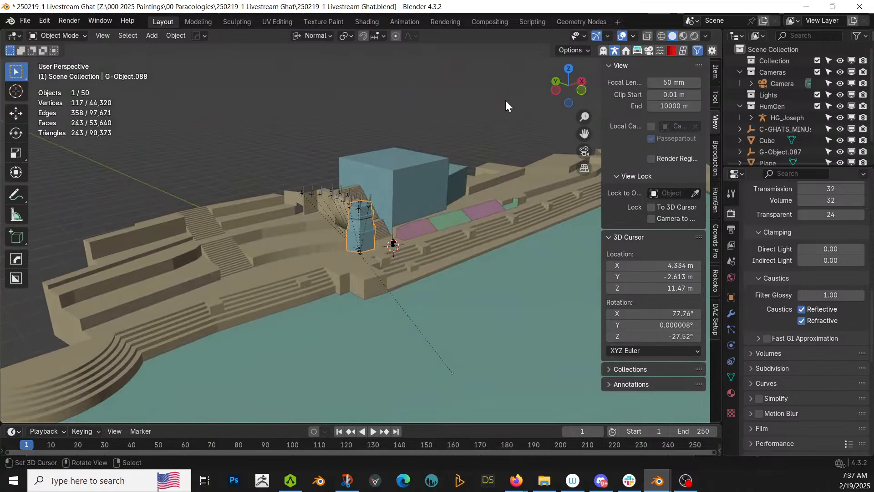
pyautogui.moveTo(505, 99); pyautogui.dragTo(610, 291, button='middle')
pyautogui.moveTo(441, 275); pyautogui.dragTo(324, 327, button='middle')
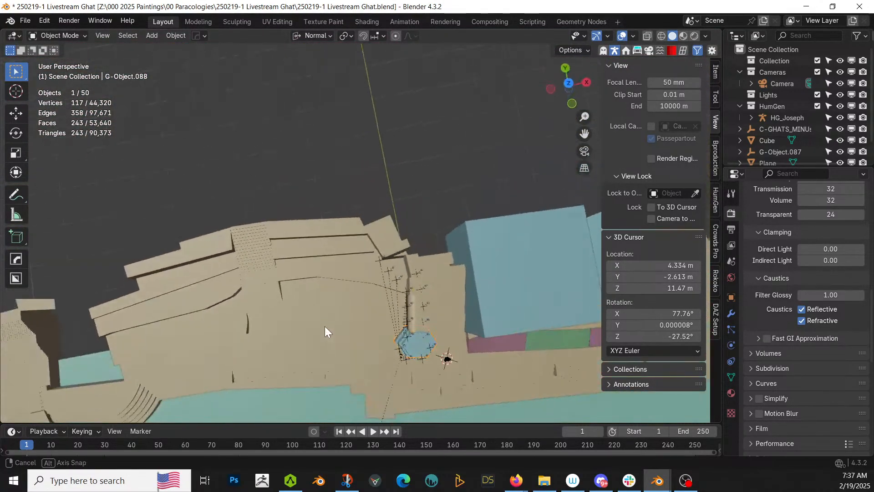
pyautogui.hotkey('alt', 'Tab')
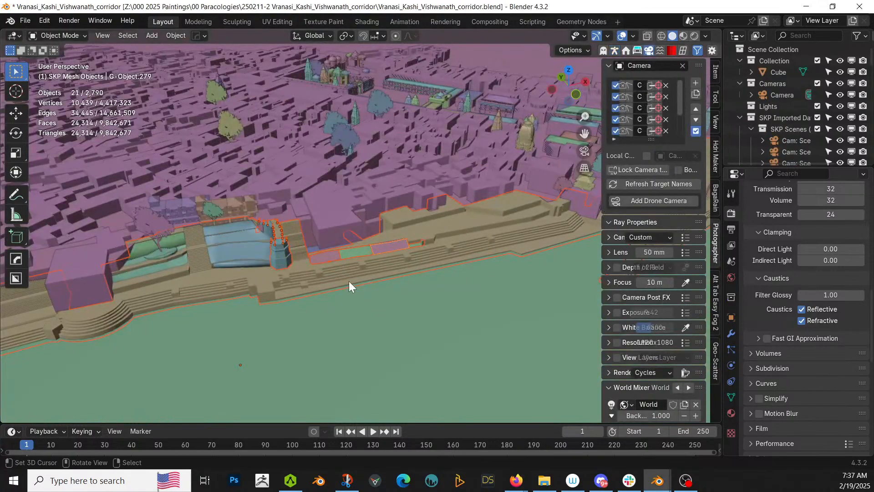
# - Inspect how the buildings meet the ghat terraces from above, and return to the 250219-1 Livestream Ghat file
pyautogui.moveTo(349, 281); pyautogui.dragTo(386, 231, button='middle')
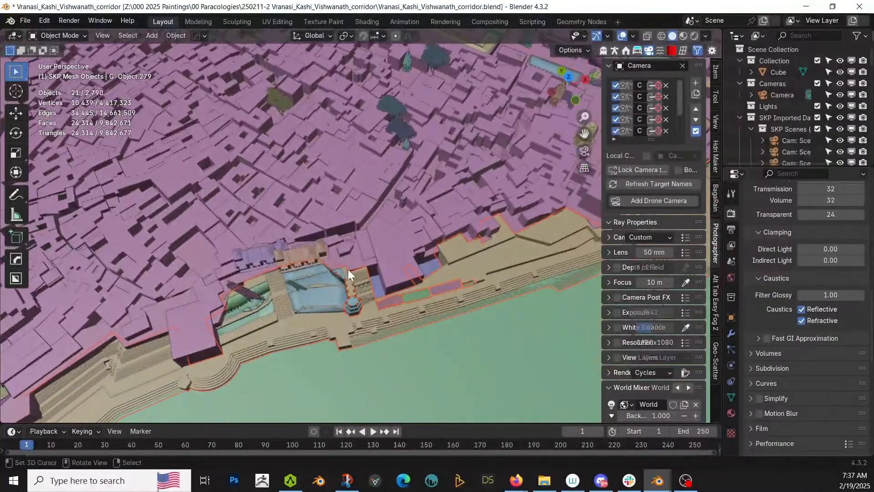
pyautogui.click(216, 328)
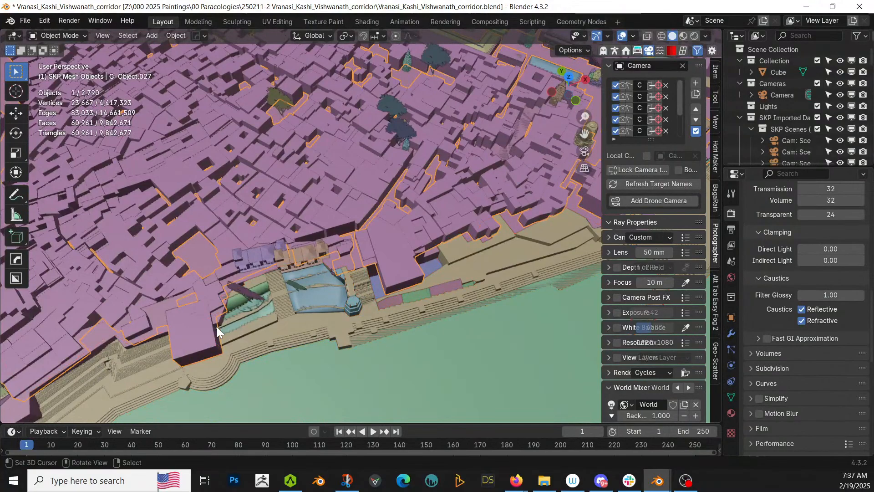
pyautogui.hotkey('alt', 'Tab')
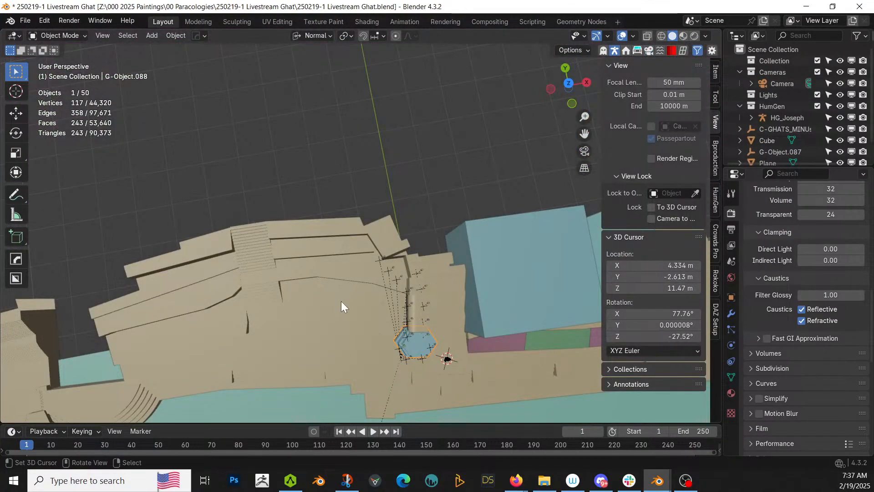
# - Edit the ghat mesh and select the connected rear top edges of the terrace behind the blue tower
pyautogui.moveTo(341, 301); pyautogui.dragTo(375, 282, button='middle')
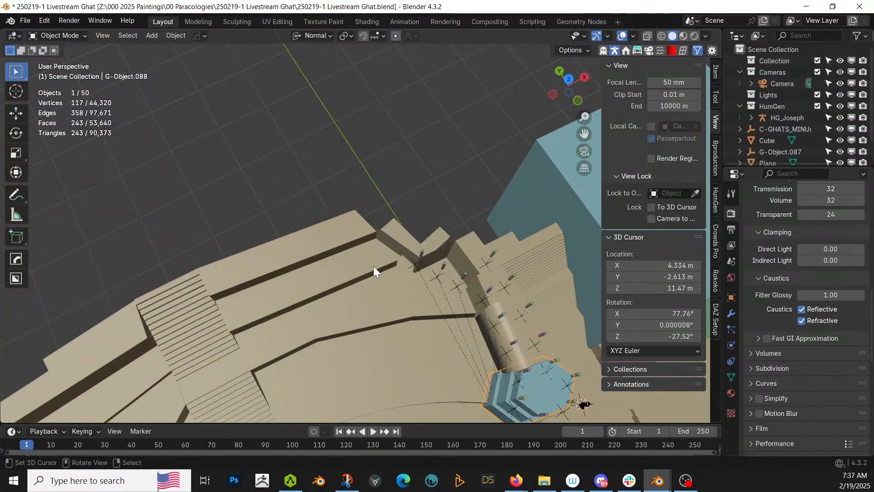
pyautogui.click(347, 237)
pyautogui.press('Tab')
pyautogui.moveTo(531, 256); pyautogui.dragTo(303, 214, button='middle')
pyautogui.keyDown('alt'); pyautogui.click(417, 259); pyautogui.keyUp('alt')
pyautogui.keyDown('shift'); pyautogui.click(285, 189); pyautogui.keyUp('shift')
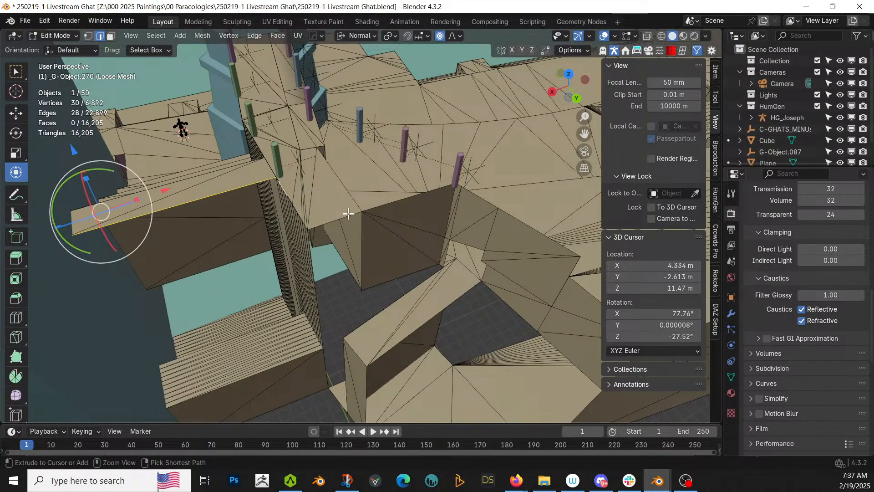
pyautogui.keyDown('ctrl'); pyautogui.click(481, 192); pyautogui.keyUp('ctrl')
pyautogui.keyDown('ctrl'); pyautogui.click(532, 229); pyautogui.keyUp('ctrl')
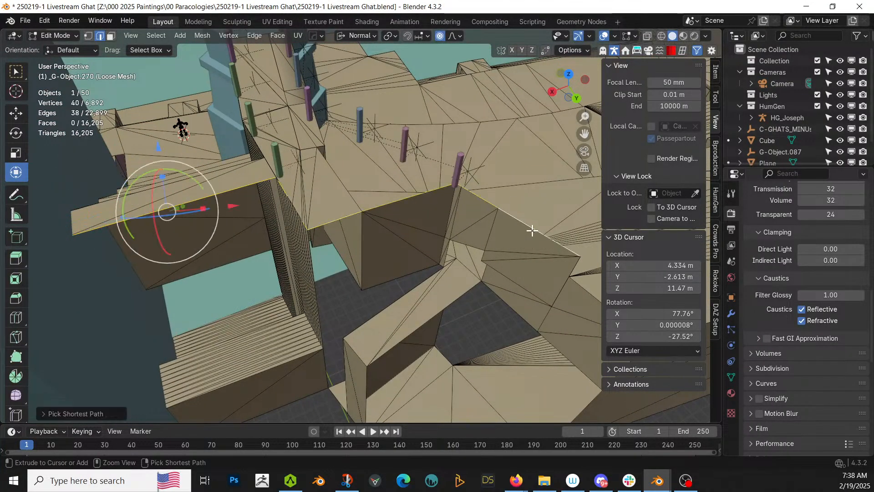
pyautogui.moveTo(531, 231); pyautogui.dragTo(474, 255, button='middle')
pyautogui.scroll(-3, 491, 211)
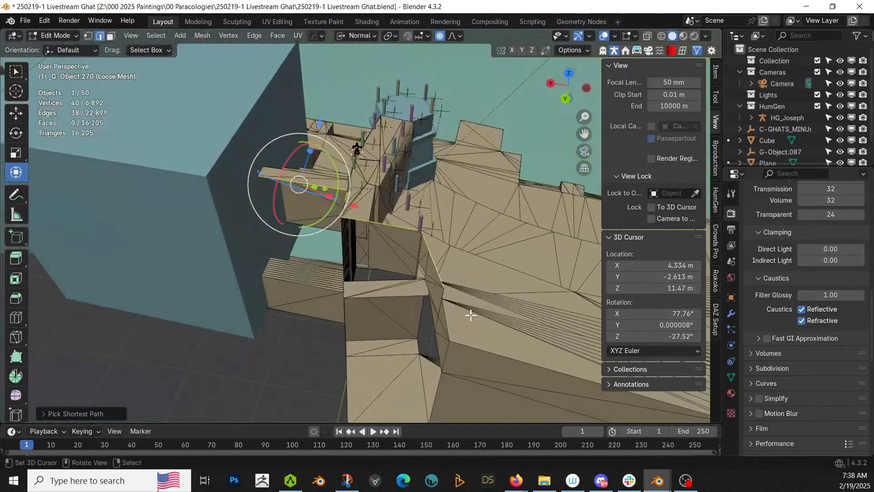
pyautogui.moveTo(442, 307); pyautogui.dragTo(489, 311, button='middle')
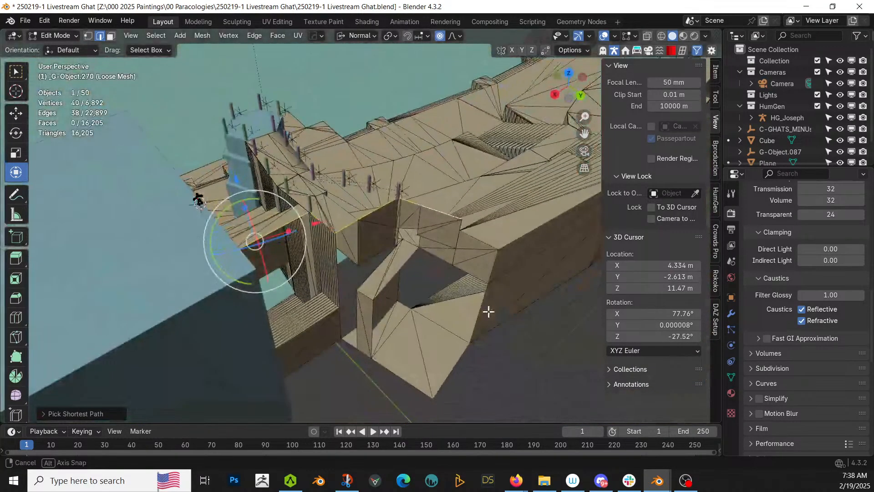
pyautogui.press('KP_7')
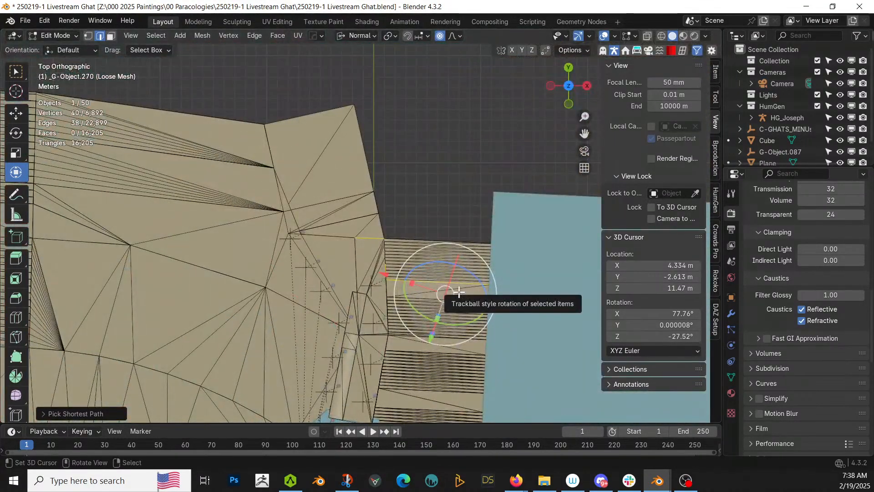
pyautogui.press('e')
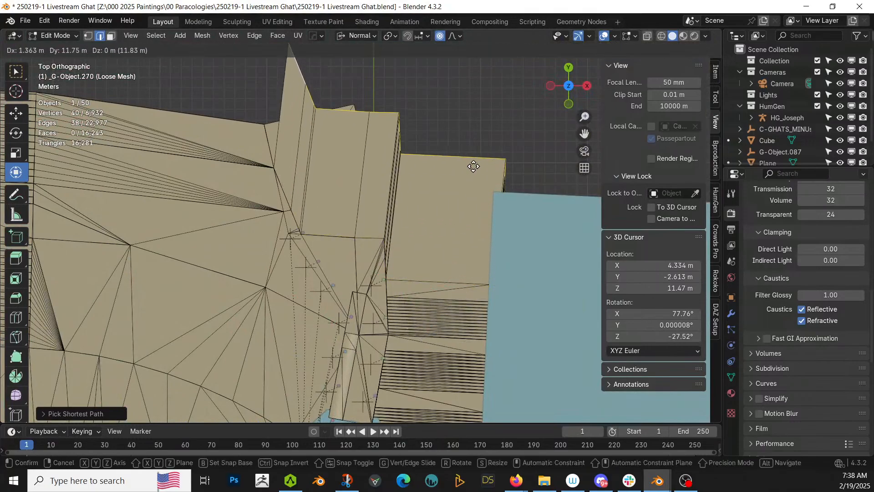
pyautogui.click(463, 283)
pyautogui.press('g')
pyautogui.press('y')
pyautogui.rightClick(462, 203)
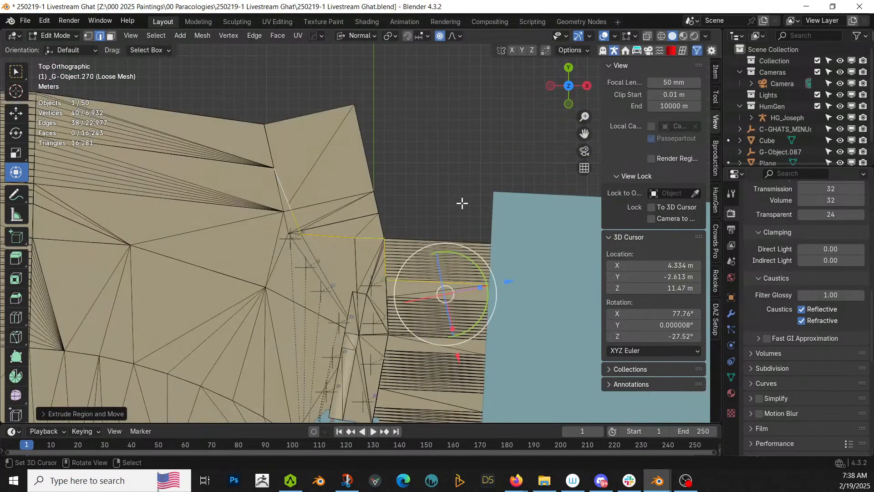
pyautogui.press('g')
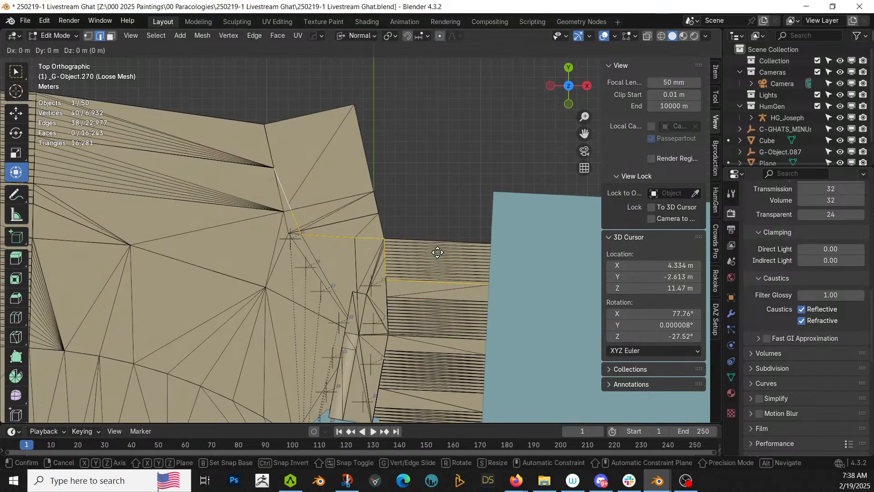
pyautogui.rightClick(439, 186)
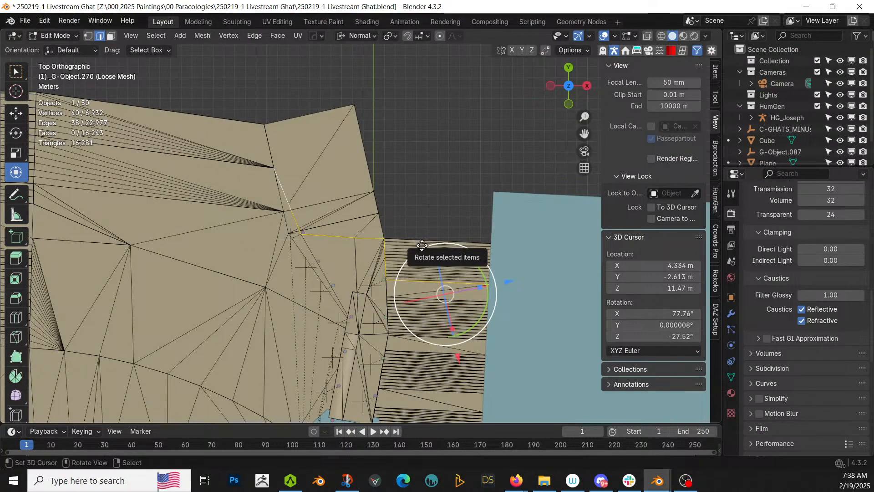
# - Extrude the selected rear edges behind the tower straight back along Y, using the Global transform orientation
pyautogui.press('e')
pyautogui.rightClick(422, 245)
pyautogui.press('g')
pyautogui.press('y')
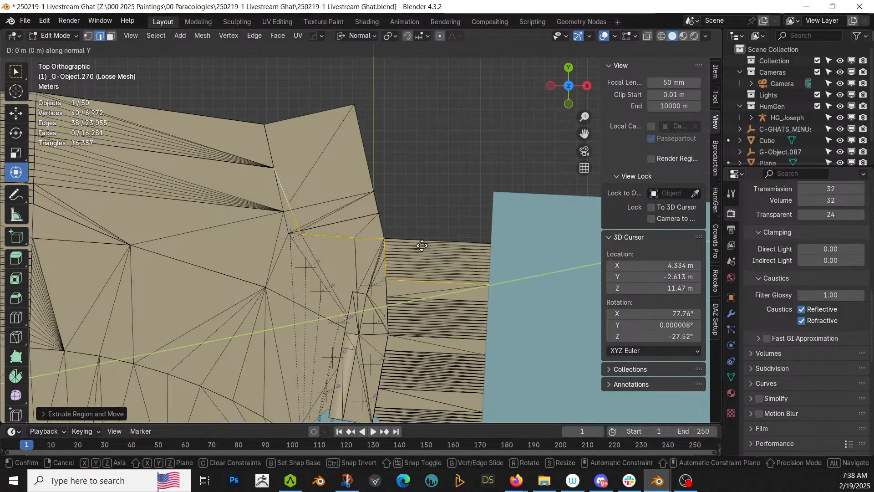
pyautogui.rightClick(463, 168)
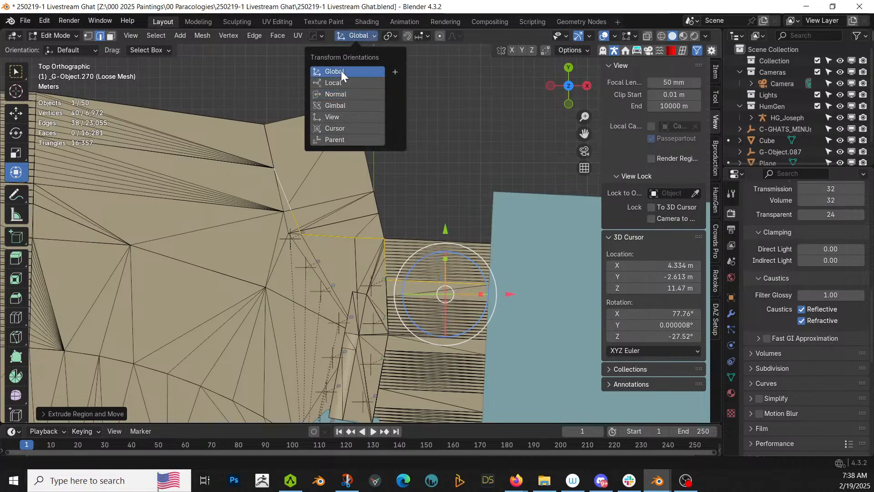
pyautogui.click(341, 71)
pyautogui.press('g')
pyautogui.press('y')
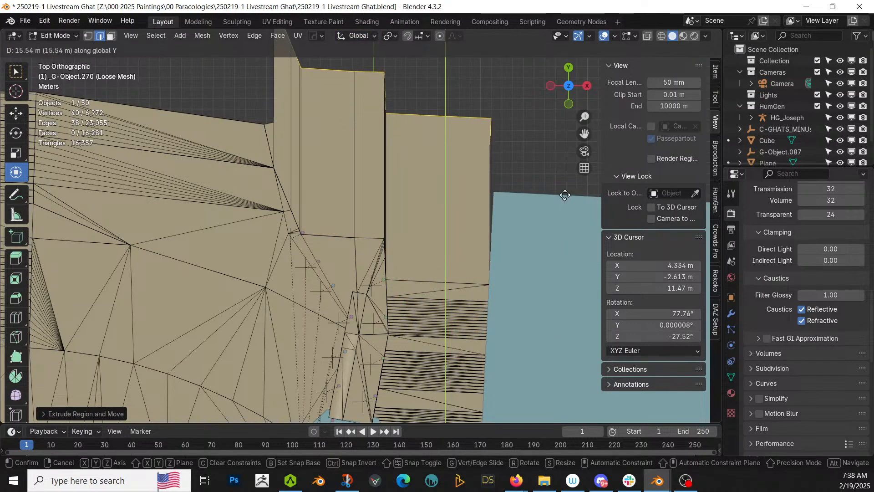
pyautogui.click(569, 232)
pyautogui.moveTo(492, 250); pyautogui.dragTo(553, 207, button='middle')
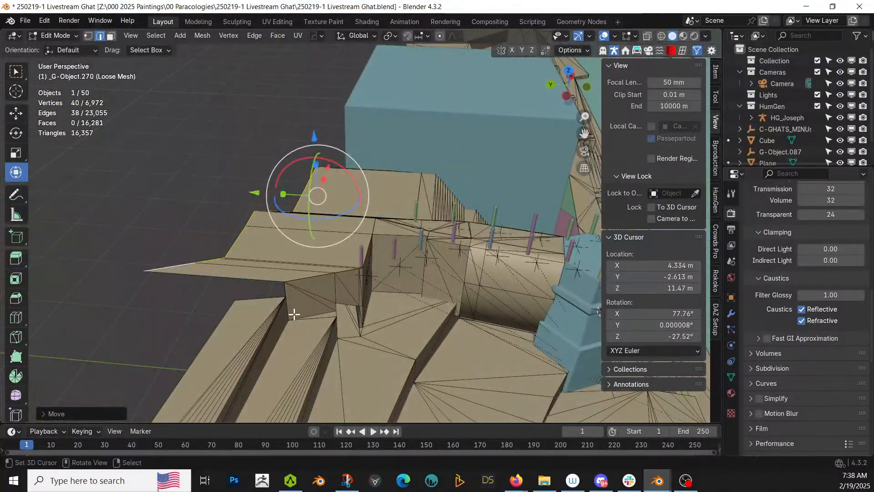
pyautogui.moveTo(293, 314); pyautogui.dragTo(357, 266, button='middle')
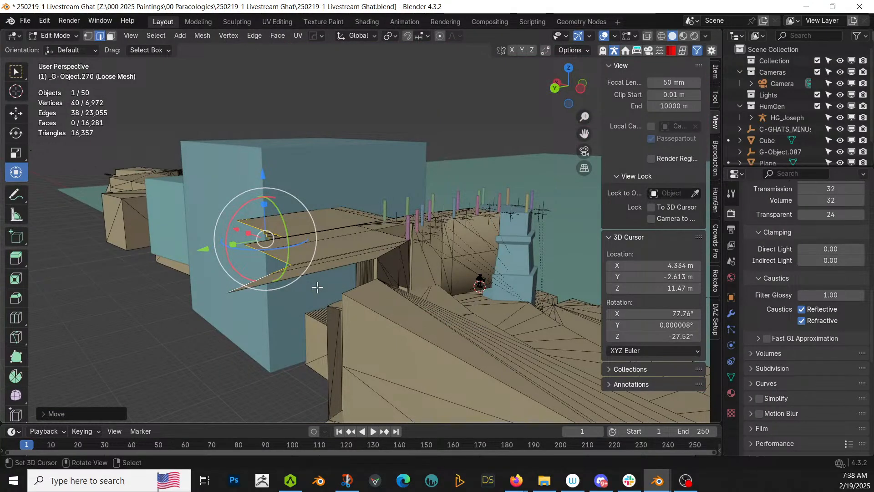
pyautogui.moveTo(321, 299); pyautogui.dragTo(633, 134, button='middle')
# - Extrude the run of rear edges on both sides of the staircase top about 12 m along global Y
pyautogui.scroll(2, 357, 307)
pyautogui.rightClick(345, 299)
pyautogui.scroll(-3, 389, 256)
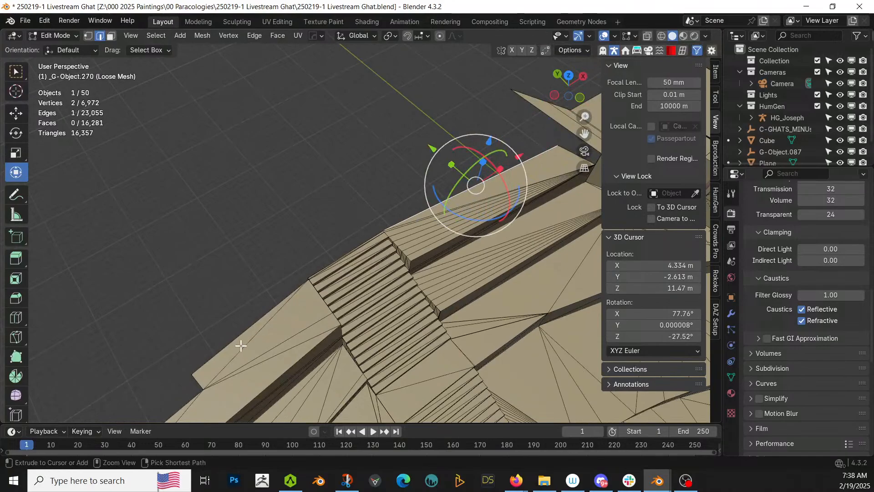
pyautogui.keyDown('ctrl'); pyautogui.rightClick(198, 385); pyautogui.keyUp('ctrl')
pyautogui.keyDown('shift'); pyautogui.rightClick(198, 385); pyautogui.keyUp('shift')
pyautogui.keyDown('shift'); pyautogui.moveTo(198, 385); pyautogui.dragTo(482, 130, button='middle'); pyautogui.keyUp('shift')
pyautogui.keyDown('ctrl'); pyautogui.rightClick(342, 266); pyautogui.keyUp('ctrl')
pyautogui.moveTo(339, 276)
pyautogui.mouseDown(button='middle')
pyautogui.moveTo(416, 256)
pyautogui.moveTo(334, 279)
pyautogui.mouseUp(button='middle')
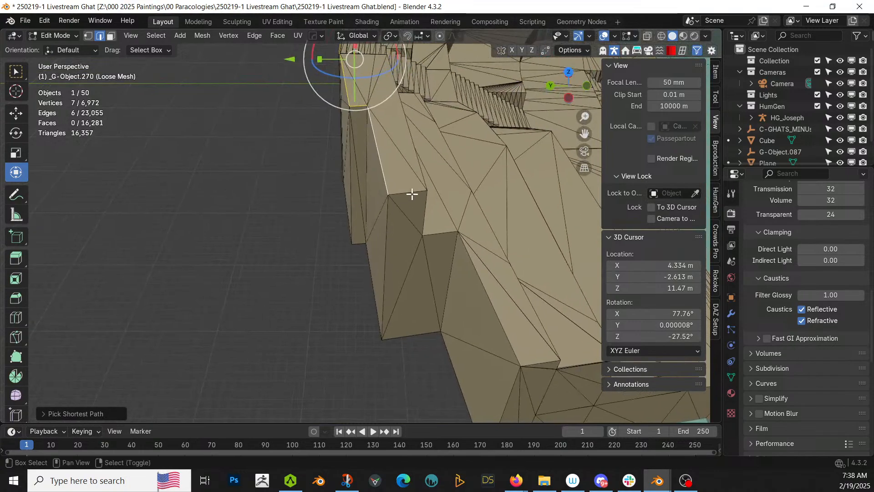
pyautogui.scroll(-4, 405, 197)
pyautogui.keyDown('ctrl'); pyautogui.rightClick(382, 209); pyautogui.keyUp('ctrl')
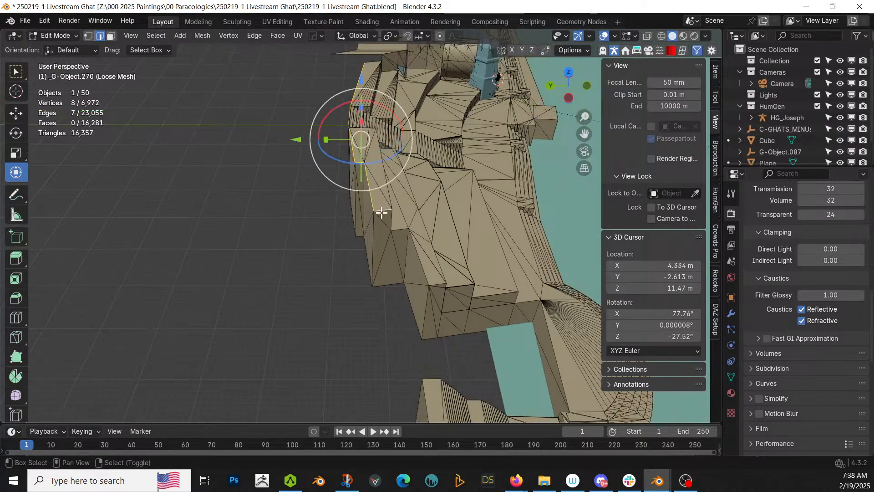
pyautogui.hotkey('ctrl', 'z')
pyautogui.press('KP_7')
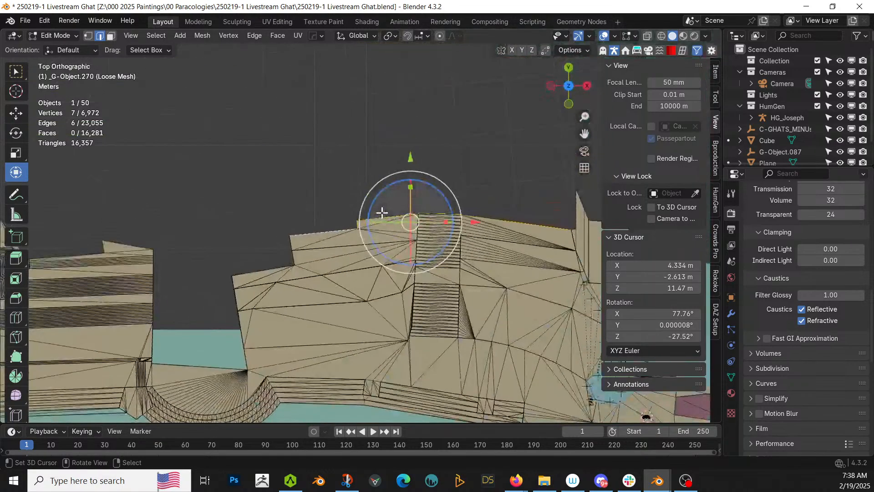
pyautogui.press('e')
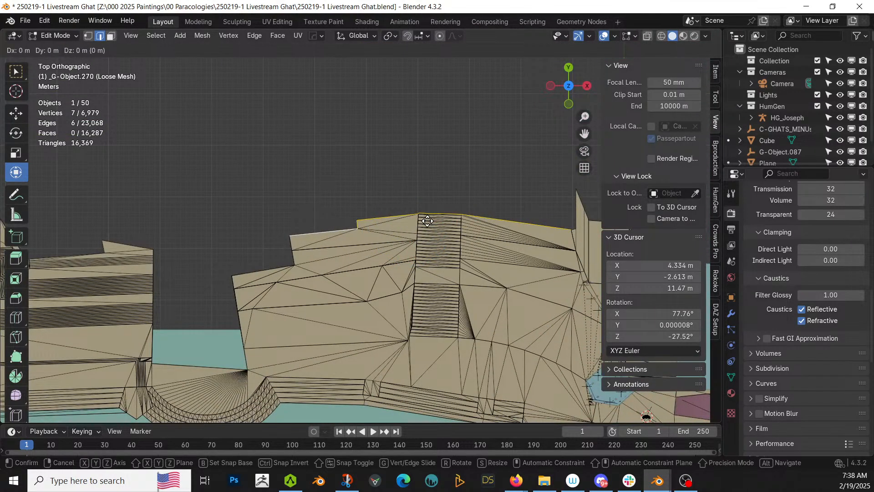
pyautogui.press('y')
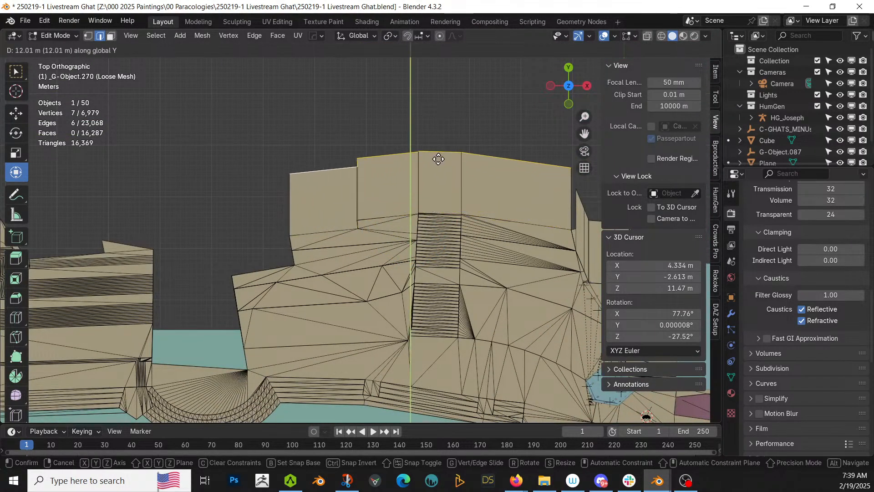
pyautogui.click(439, 152)
# - Extrude the next lower terrace's rear edge about 20 m along global Y and shift it slightly along negative X
pyautogui.moveTo(439, 152); pyautogui.dragTo(416, 257, button='middle')
pyautogui.click(377, 255)
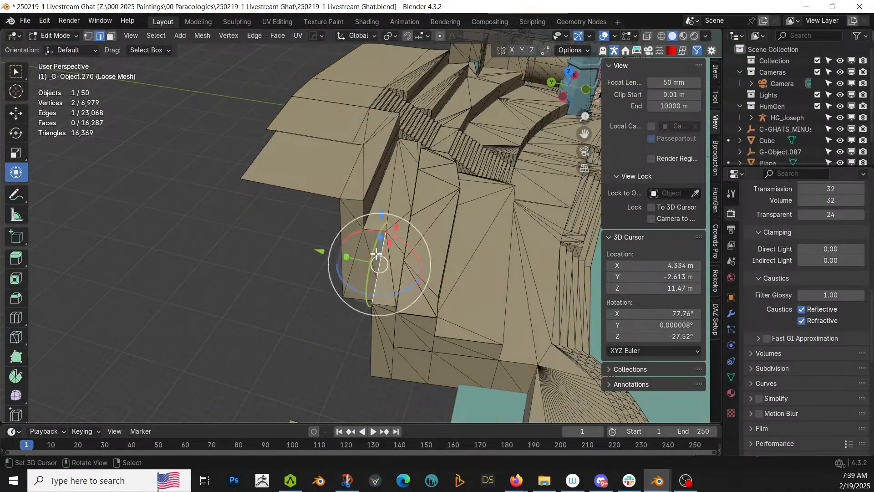
pyautogui.press('KP_7')
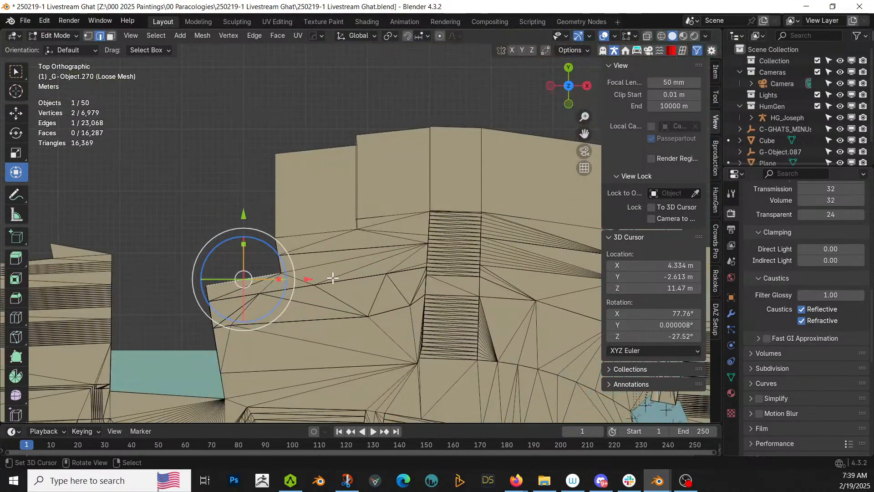
pyautogui.press('e')
pyautogui.press('y')
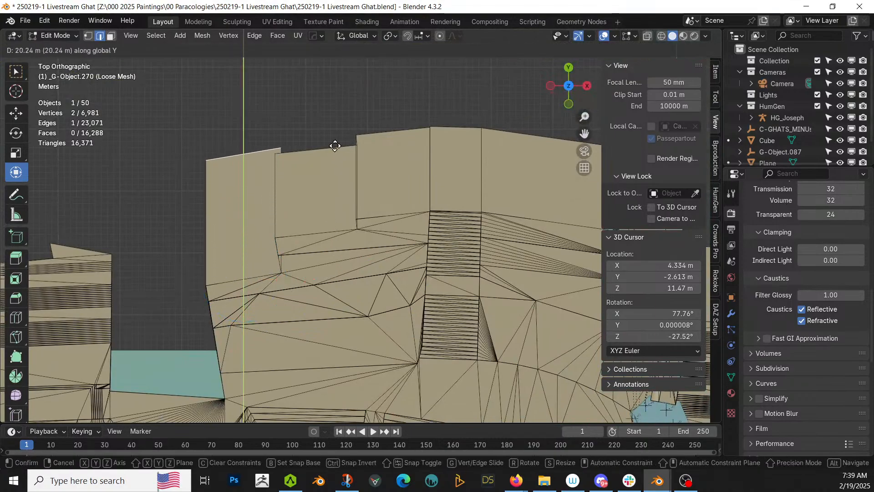
pyautogui.click(337, 160)
pyautogui.moveTo(327, 170); pyautogui.dragTo(394, 183, button='middle')
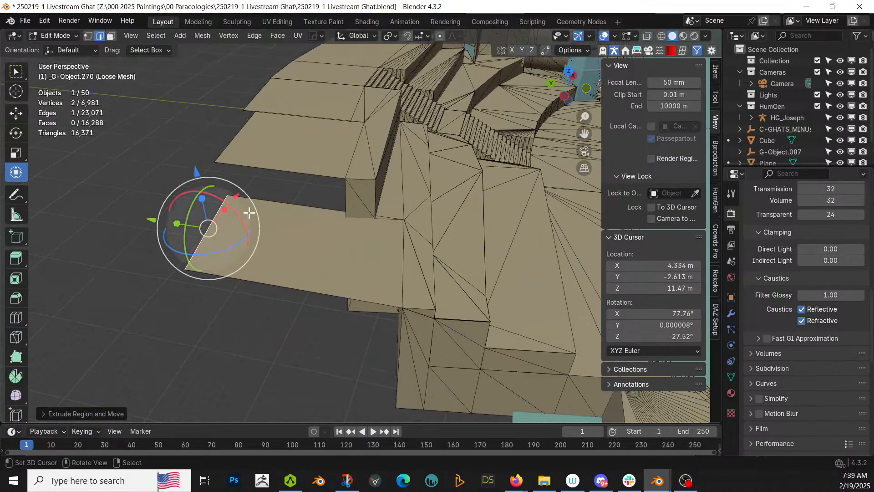
pyautogui.moveTo(236, 197); pyautogui.dragTo(234, 227)
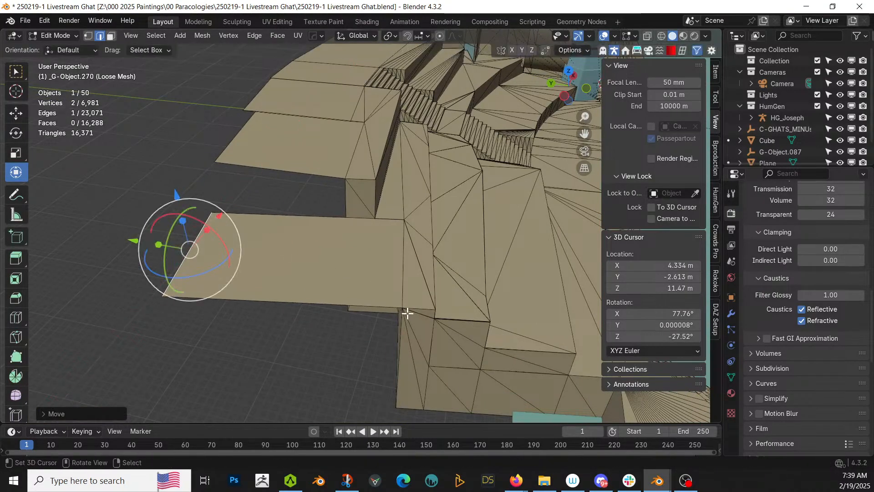
# - Extrude the straight rear edge of the semicircular platform about 22 m back along Y in top view
pyautogui.moveTo(384, 294); pyautogui.dragTo(326, 331, button='middle')
pyautogui.click(320, 368)
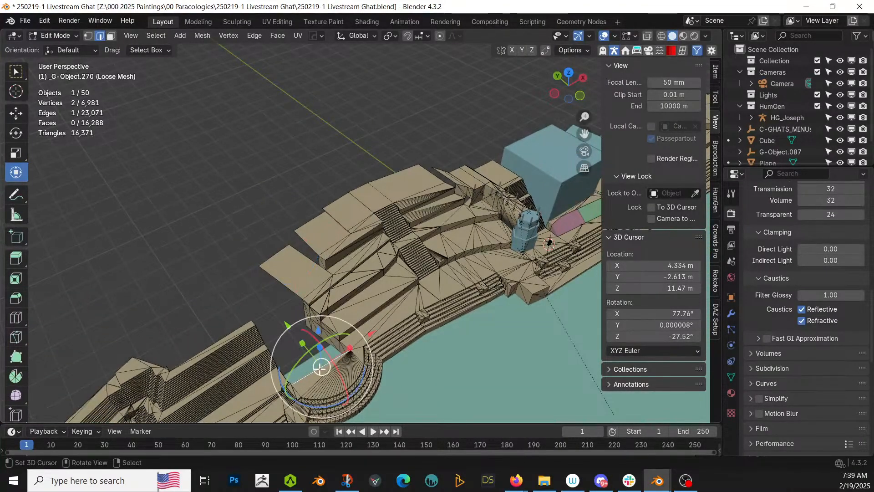
pyautogui.press('KP_Decimal')
pyautogui.moveTo(340, 375); pyautogui.dragTo(393, 387, button='middle')
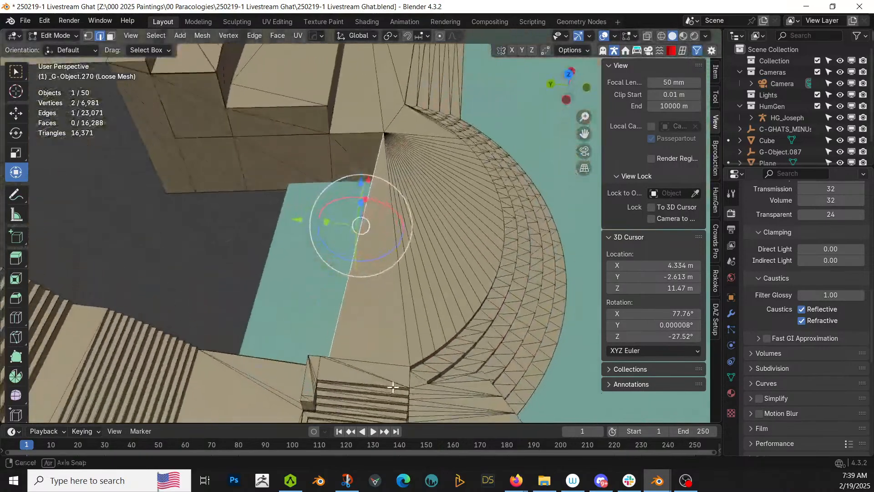
pyautogui.keyDown('ctrl'); pyautogui.click(195, 139); pyautogui.keyUp('ctrl')
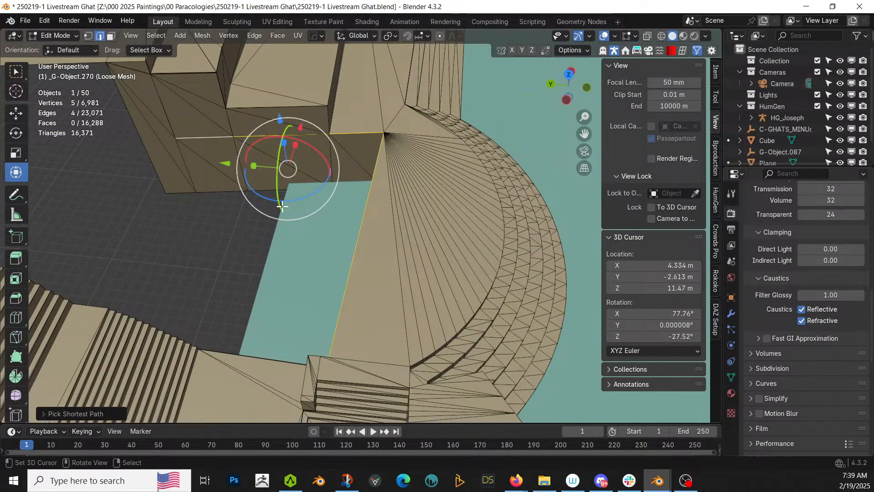
pyautogui.moveTo(282, 206); pyautogui.dragTo(59, 210, button='middle')
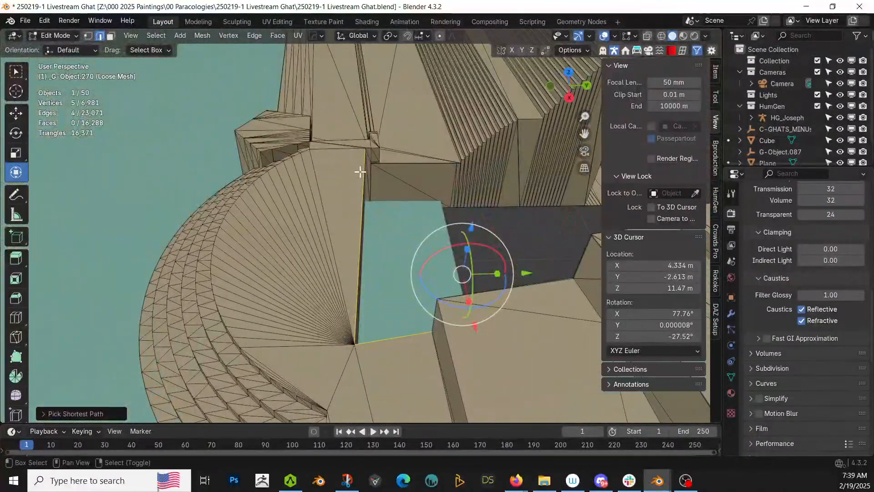
pyautogui.moveTo(360, 172); pyautogui.dragTo(523, 189, button='middle')
pyautogui.click(417, 212)
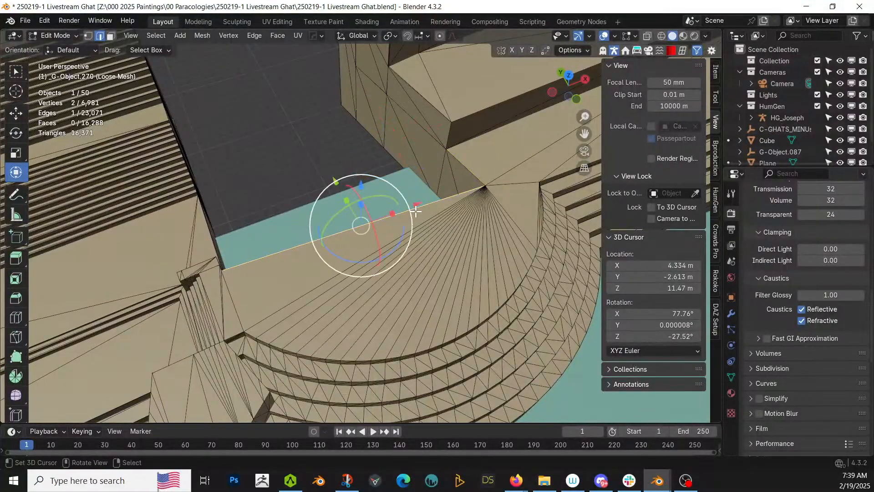
pyautogui.press('KP_7')
pyautogui.keyDown('shift'); pyautogui.moveTo(415, 211); pyautogui.dragTo(435, 370, button='middle'); pyautogui.keyUp('shift')
pyautogui.press('e')
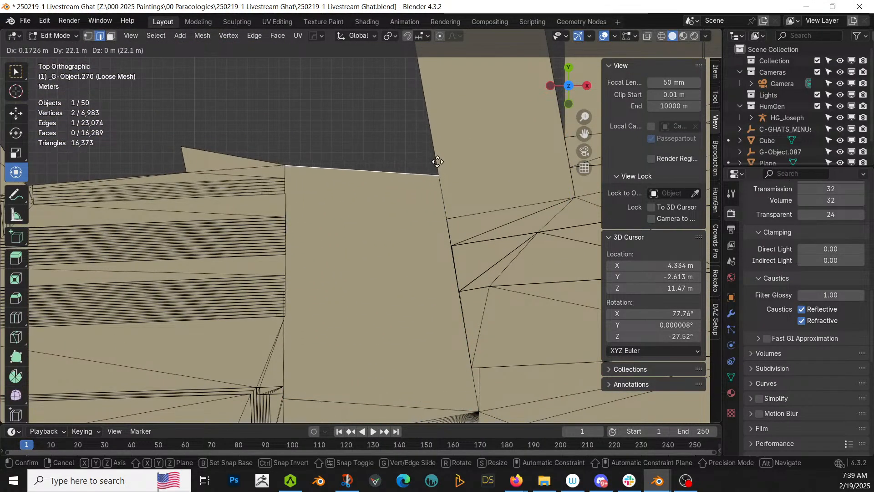
pyautogui.click(437, 162)
# - Move the new platform extension's overlapping rear corner vertex about 4.1 m along negative X and 1 m along Y, to meet the neighbouring terrace's side
pyautogui.hotkey('alt', 'z')
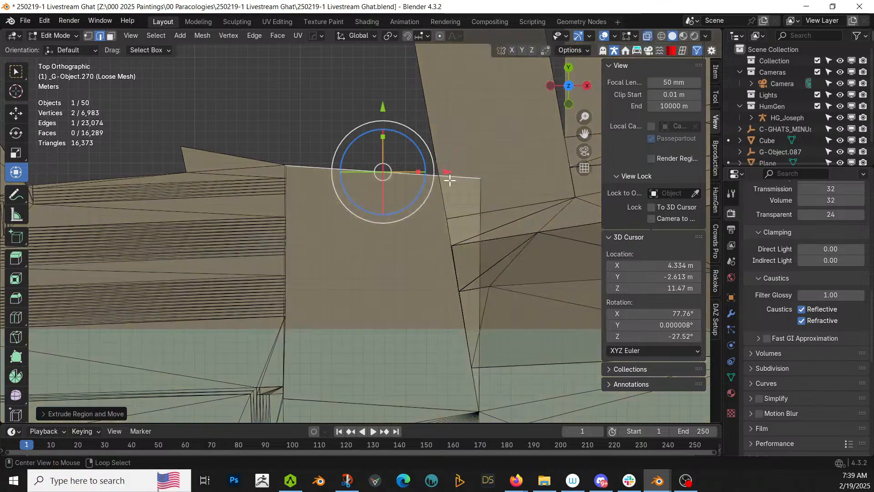
pyautogui.click(486, 177)
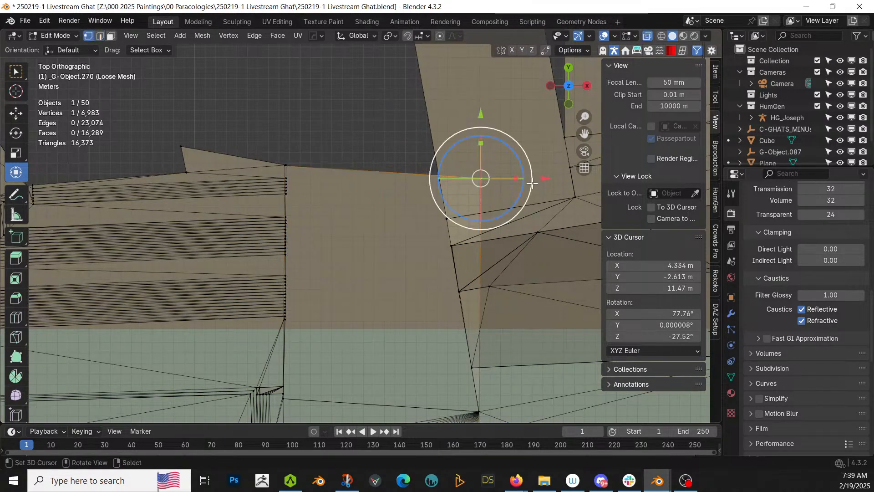
pyautogui.moveTo(533, 183); pyautogui.dragTo(488, 169)
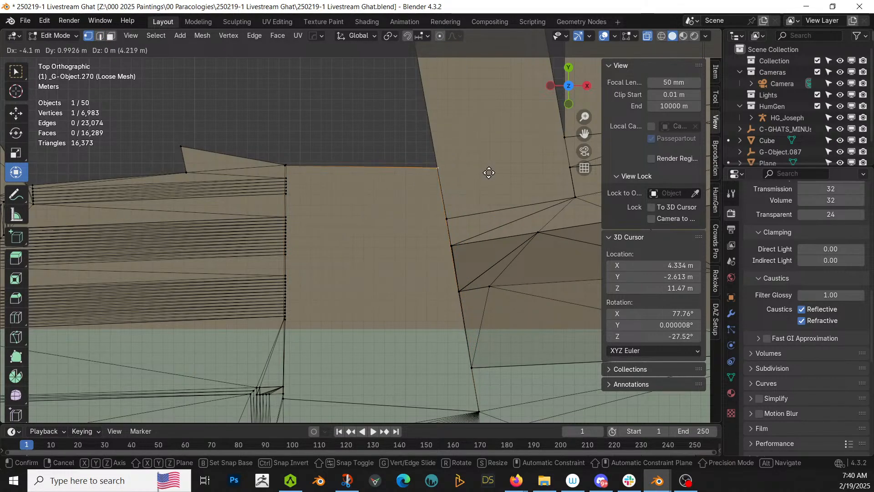
pyautogui.click(488, 172)
pyautogui.scroll(-2, 483, 180)
pyautogui.press('Tab')
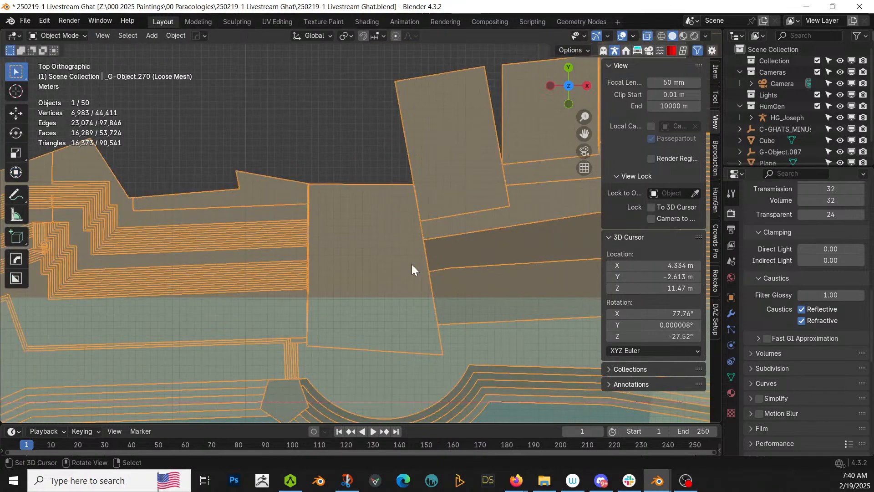
pyautogui.moveTo(412, 264)
pyautogui.mouseDown(button='middle')
pyautogui.moveTo(488, 178)
pyautogui.moveTo(474, 212)
pyautogui.mouseUp(button='middle')
pyautogui.hotkey('alt', 'z')
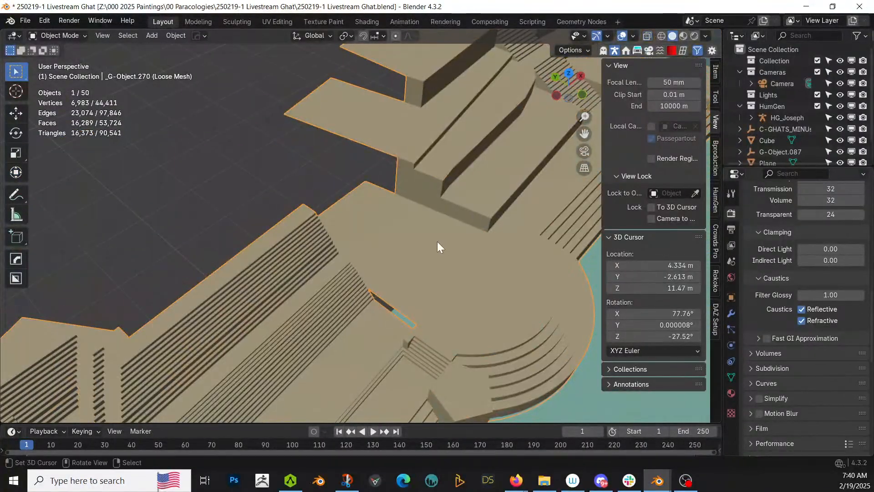
# - Select the six extended rear faces of the ghat mesh, from the semicircular platform to the terraces on both sides of the staircase top
pyautogui.press('Tab')
pyautogui.click(419, 257)
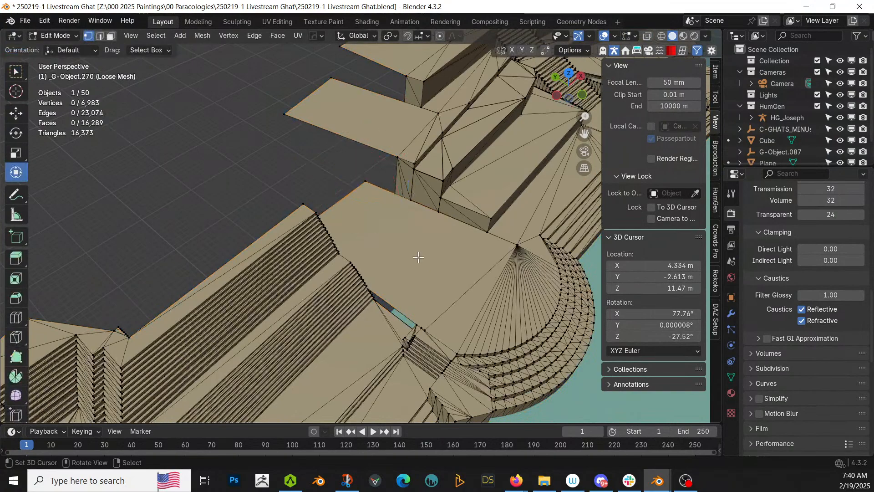
pyautogui.press('3')
pyautogui.click(419, 257)
pyautogui.keyDown('shift'); pyautogui.click(354, 106); pyautogui.keyUp('shift')
pyautogui.keyDown('shift'); pyautogui.moveTo(374, 148); pyautogui.dragTo(360, 286, button='middle'); pyautogui.keyUp('shift')
pyautogui.keyDown('shift'); pyautogui.click(377, 186); pyautogui.keyUp('shift')
pyautogui.moveTo(440, 166); pyautogui.dragTo(512, 173, button='middle')
pyautogui.keyDown('shift'); pyautogui.click(257, 128); pyautogui.keyUp('shift')
pyautogui.keyDown('shift'); pyautogui.click(243, 107); pyautogui.keyUp('shift')
pyautogui.keyDown('shift'); pyautogui.click(224, 71); pyautogui.keyUp('shift')
pyautogui.scroll(-4, 273, 139)
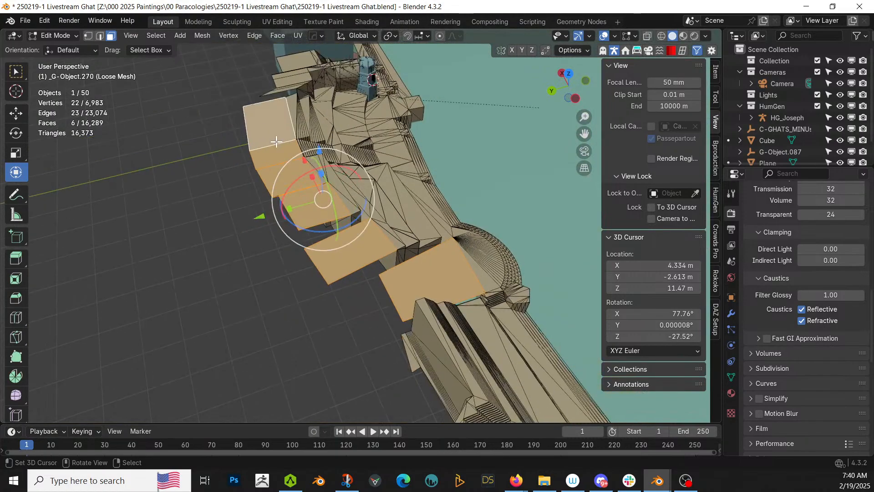
# - Add the three extended faces behind the blue tower to the selection and separate all selected faces into their own object
pyautogui.moveTo(169, 223); pyautogui.dragTo(451, 291, button='middle')
pyautogui.scroll(2, 432, 264)
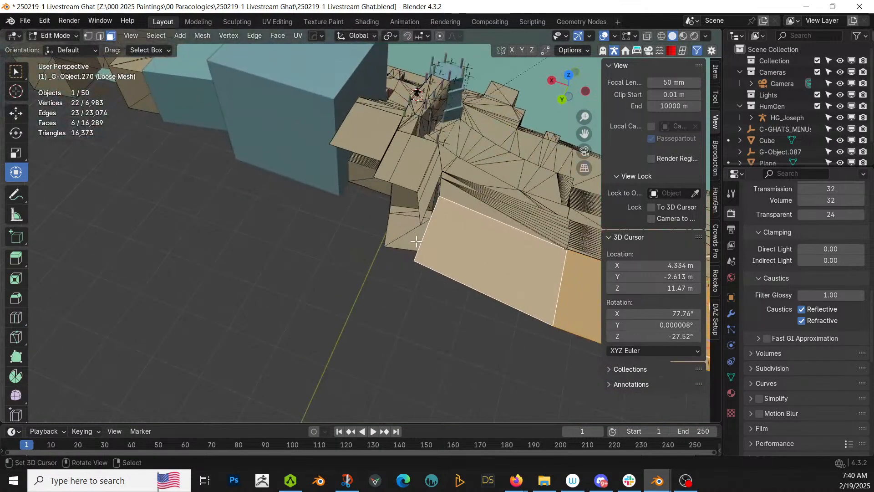
pyautogui.moveTo(416, 240); pyautogui.dragTo(545, 248, button='middle')
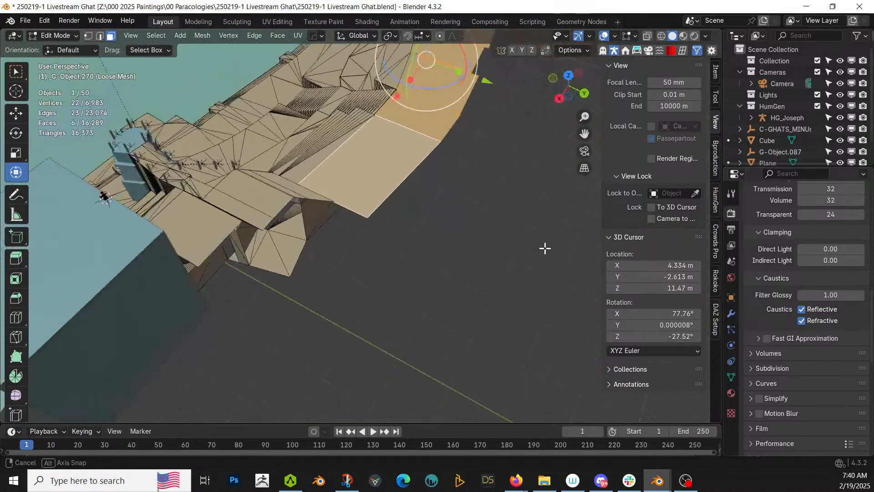
pyautogui.keyDown('shift'); pyautogui.click(231, 204); pyautogui.keyUp('shift')
pyautogui.keyDown('shift'); pyautogui.click(234, 195); pyautogui.keyUp('shift')
pyautogui.moveTo(234, 195); pyautogui.dragTo(718, 132, button='middle')
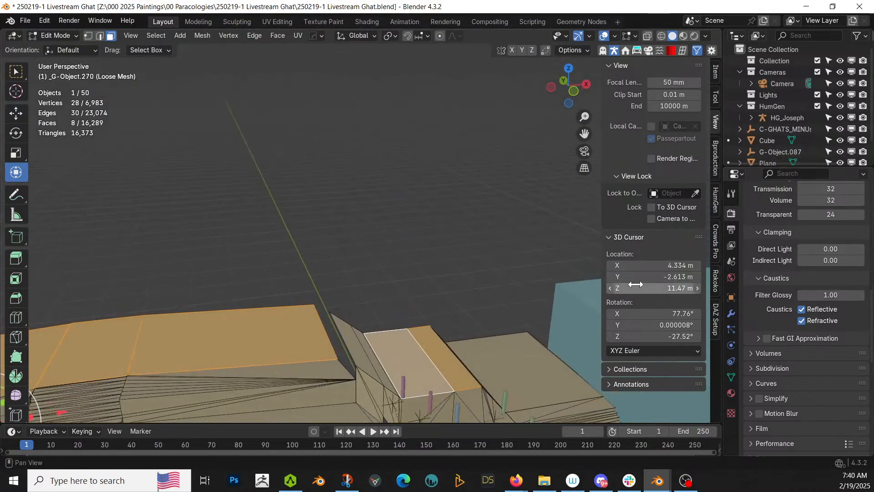
pyautogui.keyDown('shift'); pyautogui.click(540, 351); pyautogui.keyUp('shift')
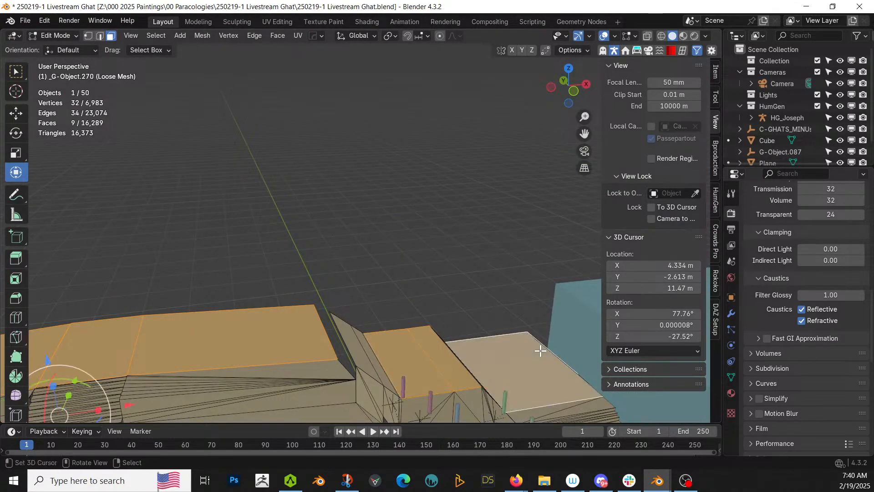
pyautogui.press('p')
pyautogui.click(540, 351)
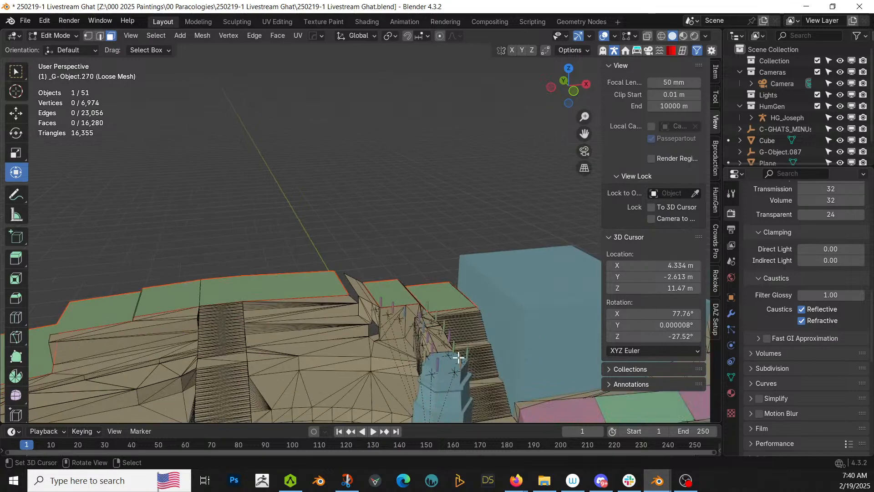
pyautogui.press('Tab')
pyautogui.moveTo(472, 372); pyautogui.dragTo(540, 376, button='middle')
pyautogui.scroll(-4, 539, 376)
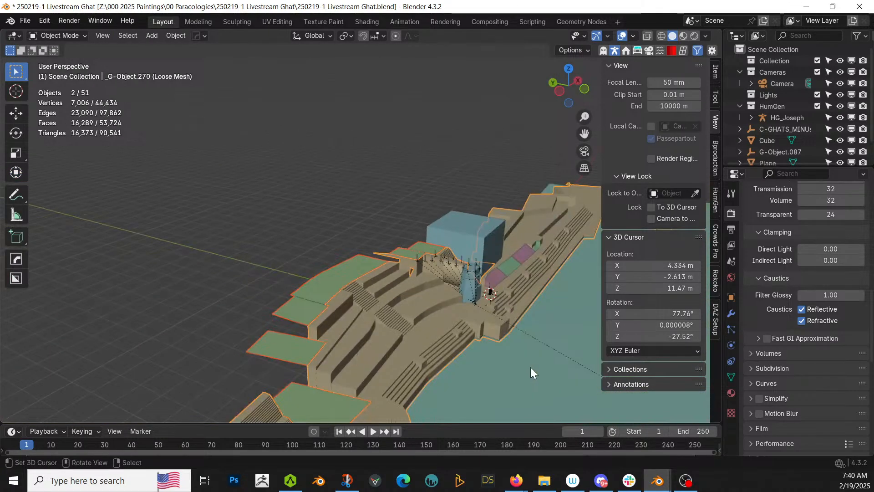
# - Edit the separated faces and extrude the one behind the semicircular platform 18 m upward as a building block
pyautogui.moveTo(455, 372); pyautogui.dragTo(387, 372, button='middle')
pyautogui.press('Tab')
pyautogui.click(151, 343)
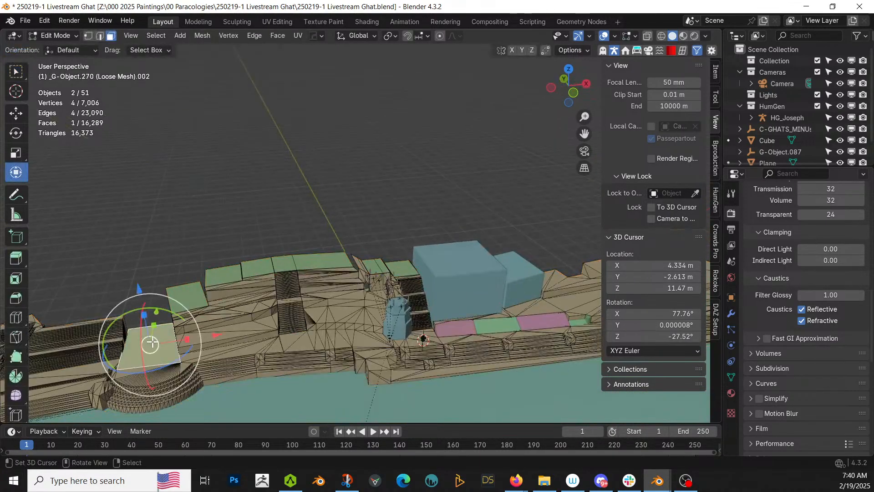
pyautogui.press('e')
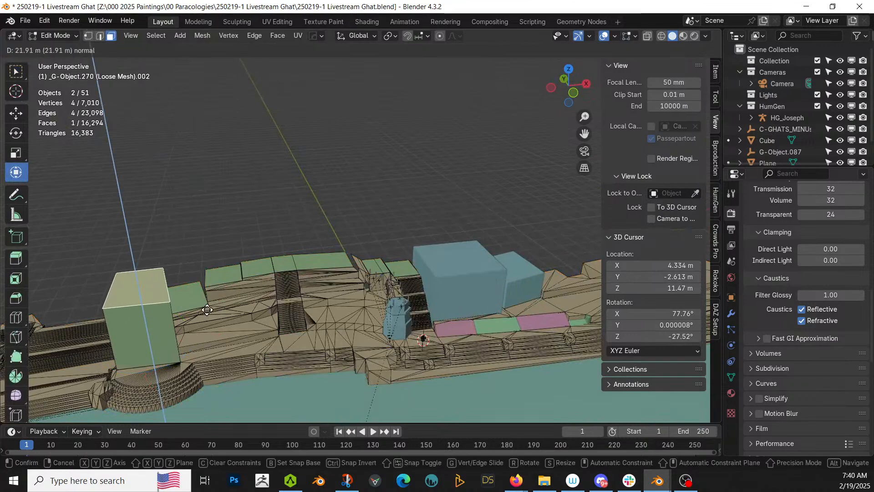
pyautogui.click(207, 310)
pyautogui.click(43, 413)
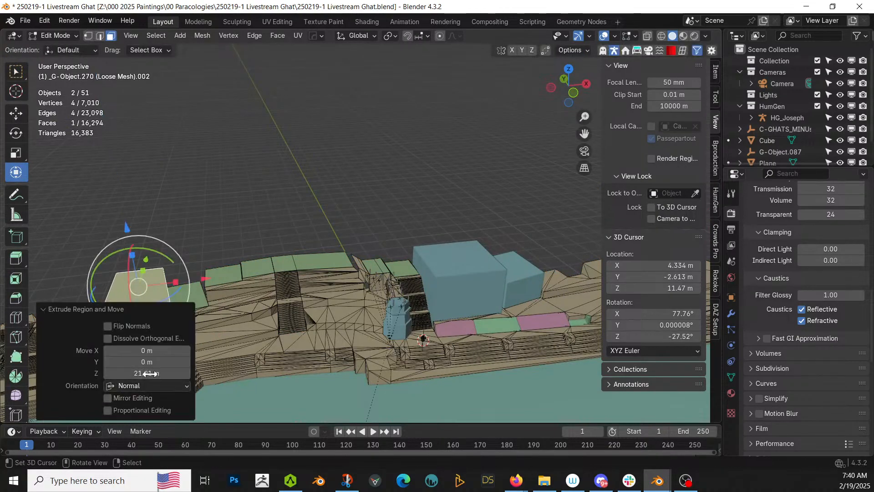
pyautogui.doubleClick(146, 373)
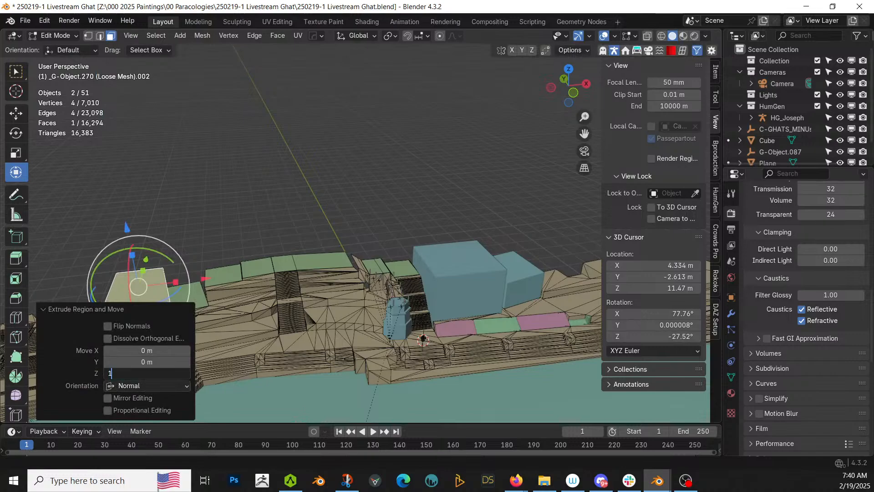
pyautogui.press('Return')
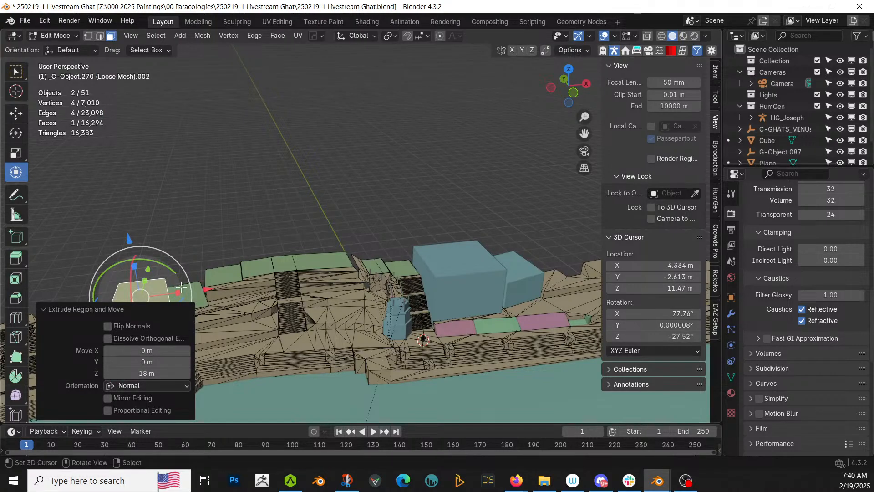
# - Extrude the single terrace face beside the 18 m block upward by 12 m
pyautogui.click(185, 294)
pyautogui.write('e')
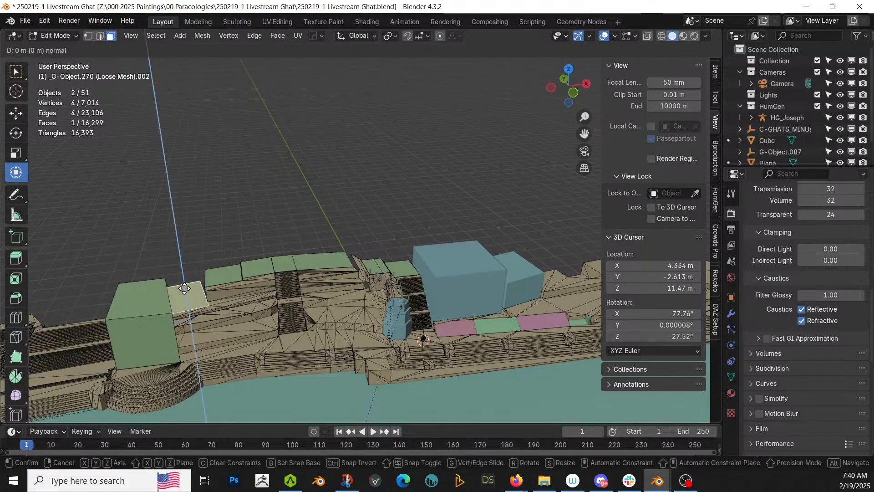
pyautogui.write('12')
pyautogui.press('Return')
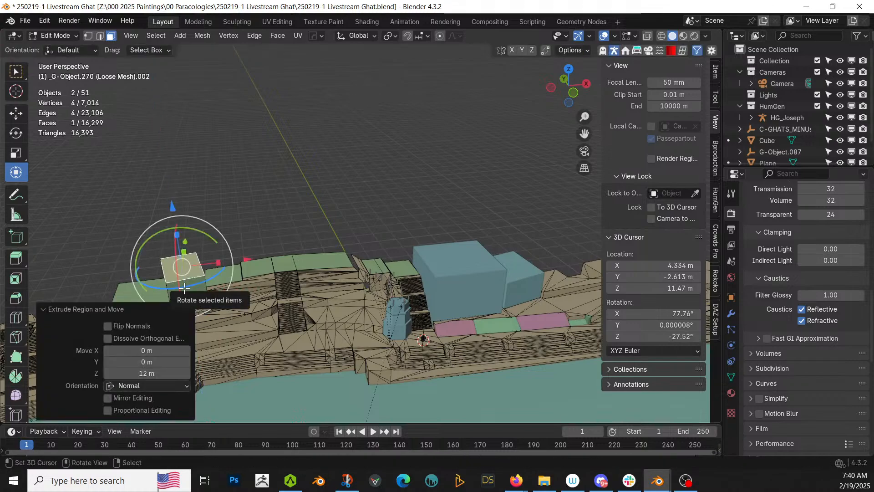
# - Extrude the next two rear faces leading toward the staircase top upward by 9 m each
pyautogui.click(224, 273)
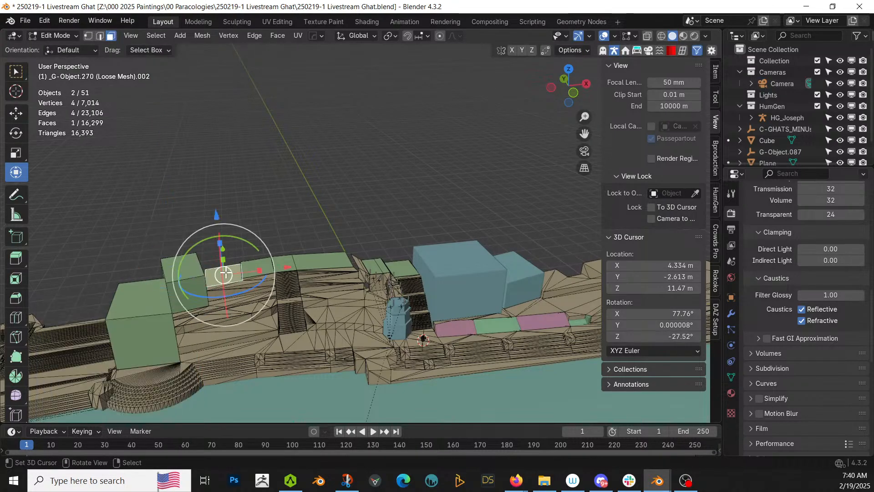
pyautogui.write('e9')
pyautogui.press('Return')
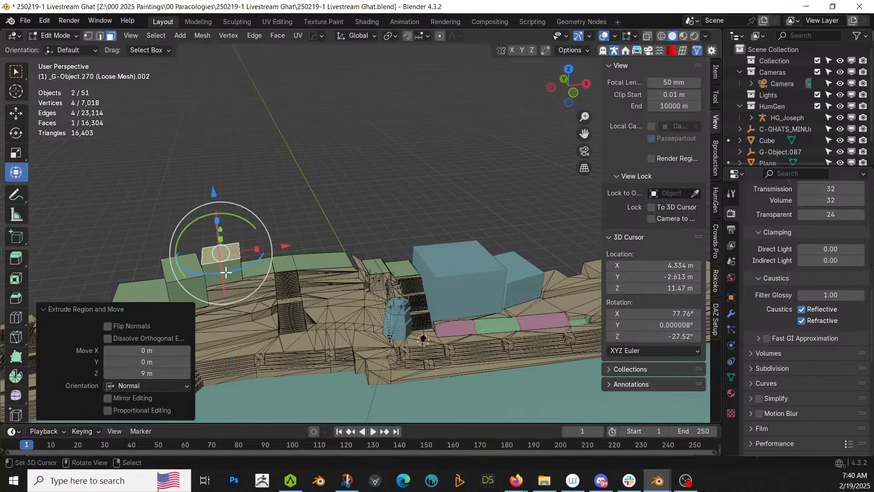
pyautogui.click(260, 269)
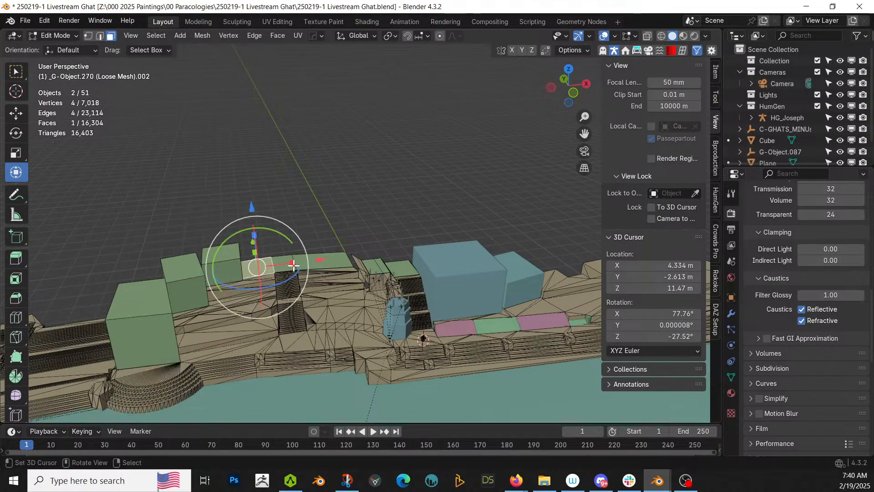
pyautogui.write('e9')
pyautogui.press('Return')
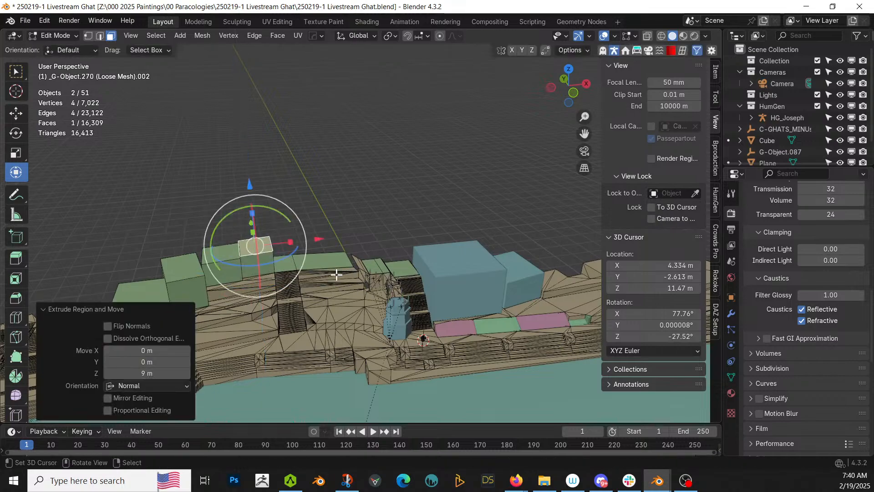
# - Extrude the wide rear face on the blue tower's side of the staircase top upward by 12 m
pyautogui.click(325, 253)
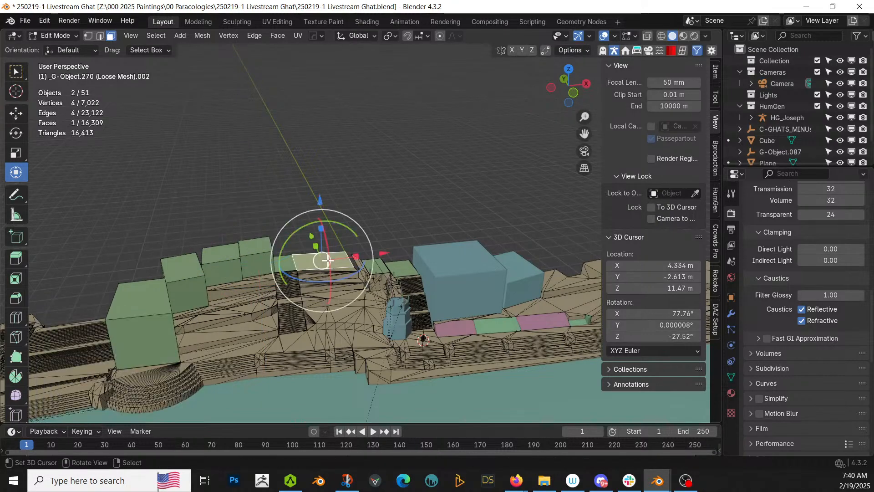
pyautogui.write('e12')
pyautogui.press('Return')
# - Extrude the two adjoining small faces behind the blue tower together 12 m upward
pyautogui.scroll(2, 330, 260)
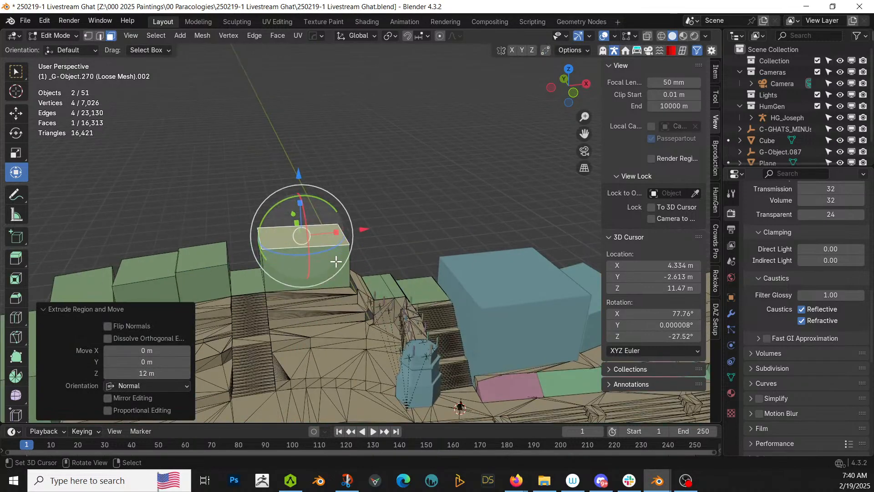
pyautogui.rightClick(387, 292)
pyautogui.keyDown('shift'); pyautogui.rightClick(395, 289); pyautogui.keyUp('shift')
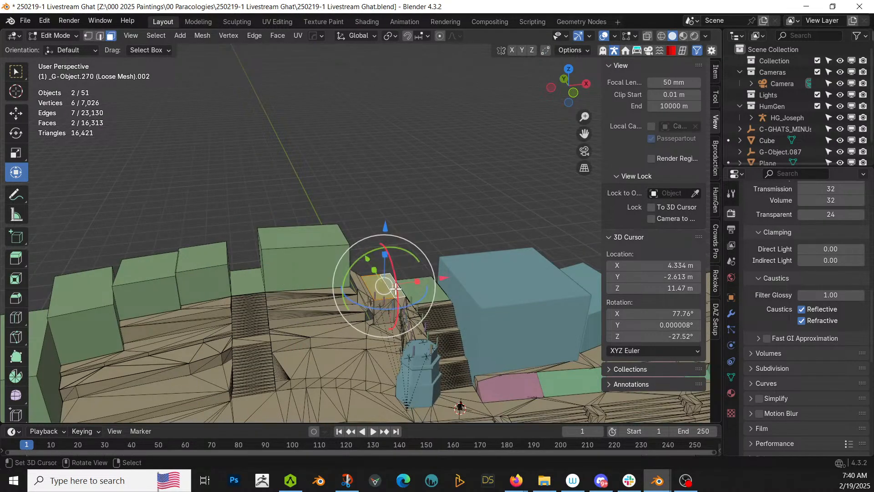
pyautogui.write('e')
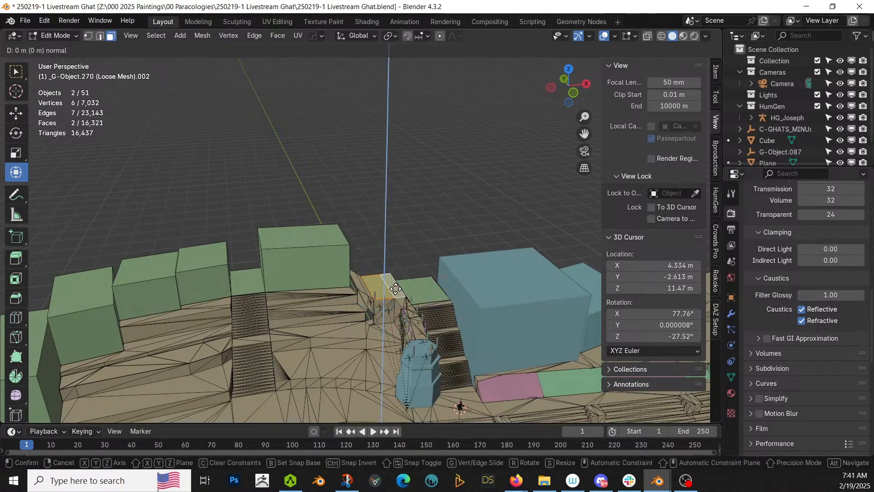
pyautogui.write('12')
pyautogui.press('Return')
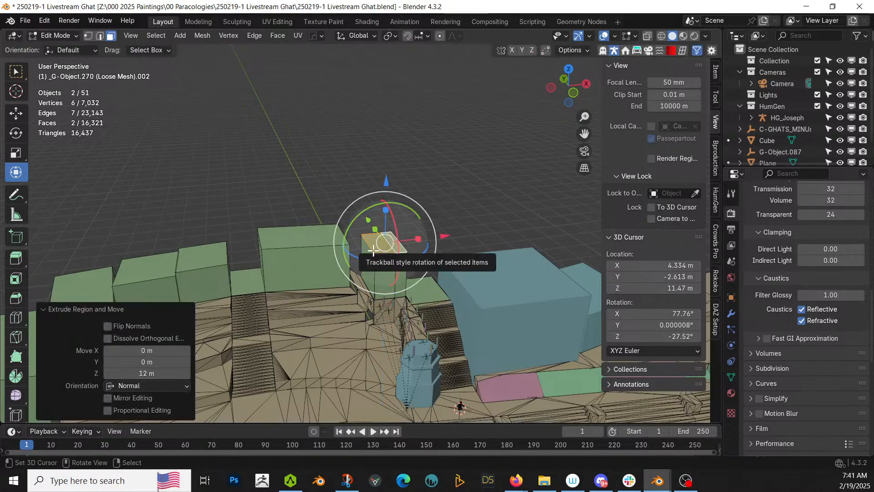
# - Save the scene file with the newly extruded building blocks
pyautogui.moveTo(373, 249); pyautogui.dragTo(330, 210, button='middle')
pyautogui.scroll(-4, 328, 208)
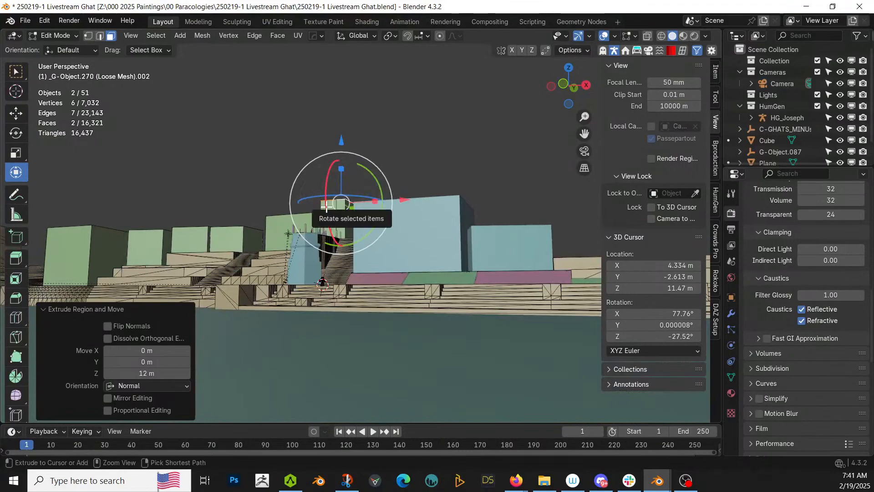
pyautogui.hotkey('ctrl', 's')
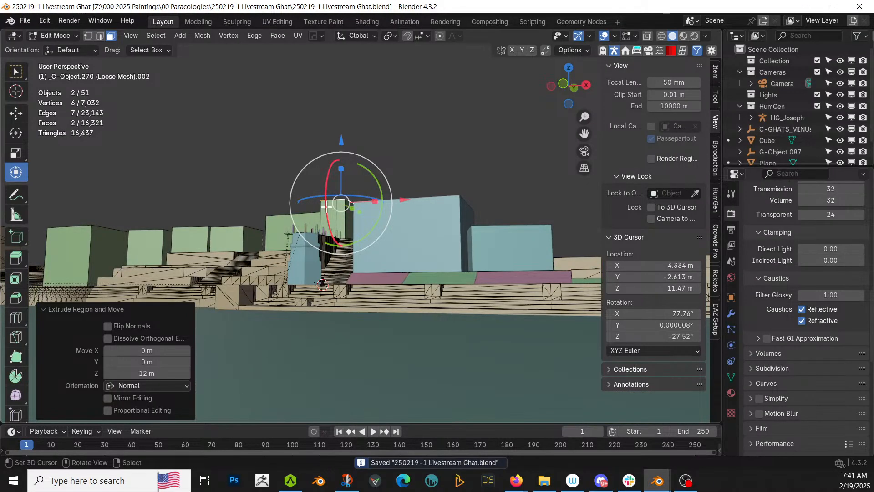
# - Switch mesh editing from the building blocks to the terrace mesh with the gap below the narrow block
pyautogui.scroll(5, 326, 207)
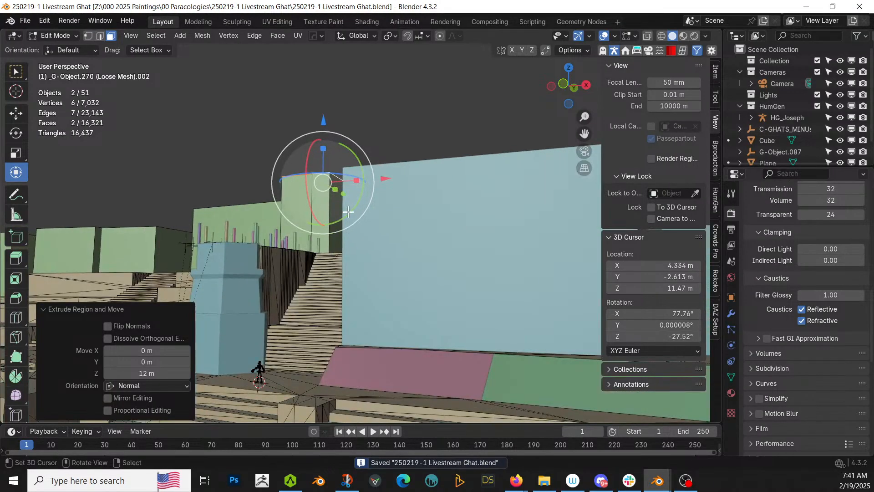
pyautogui.moveTo(375, 220); pyautogui.dragTo(410, 210, button='middle')
pyautogui.scroll(-1, 420, 248)
pyautogui.scroll(-2, 419, 247)
pyautogui.scroll(7, 419, 265)
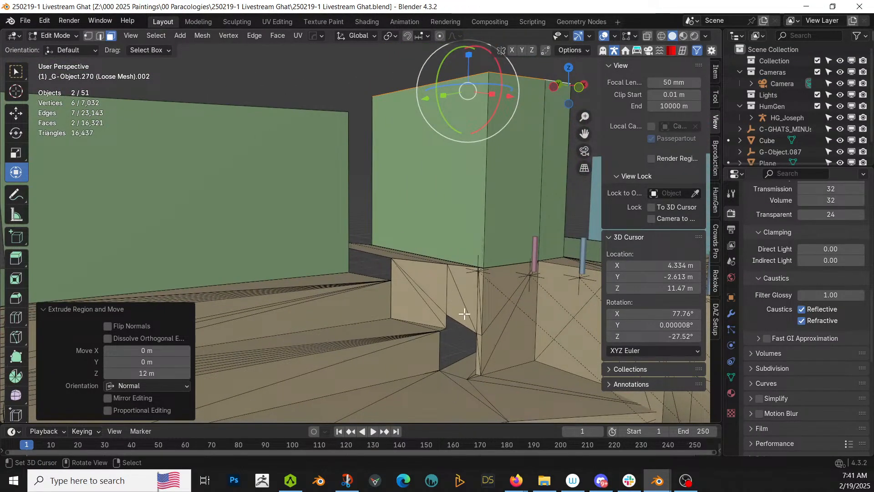
pyautogui.press('Tab')
pyautogui.rightClick(417, 338)
pyautogui.press('Tab')
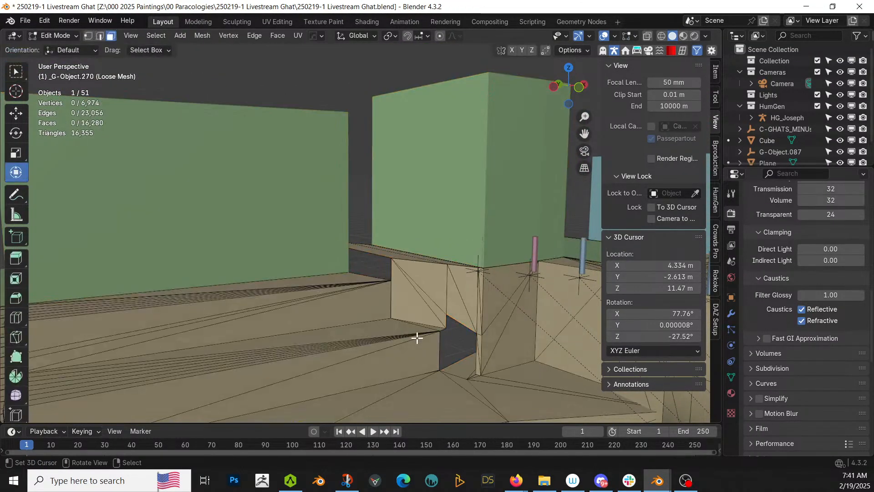
# - Fill a triangular face between the gap's slanted top edge and the adjacent vertical wall edge
pyautogui.scroll(4, 421, 339)
pyautogui.keyDown('shift'); pyautogui.moveTo(425, 340); pyautogui.dragTo(373, 283, button='middle'); pyautogui.keyUp('shift')
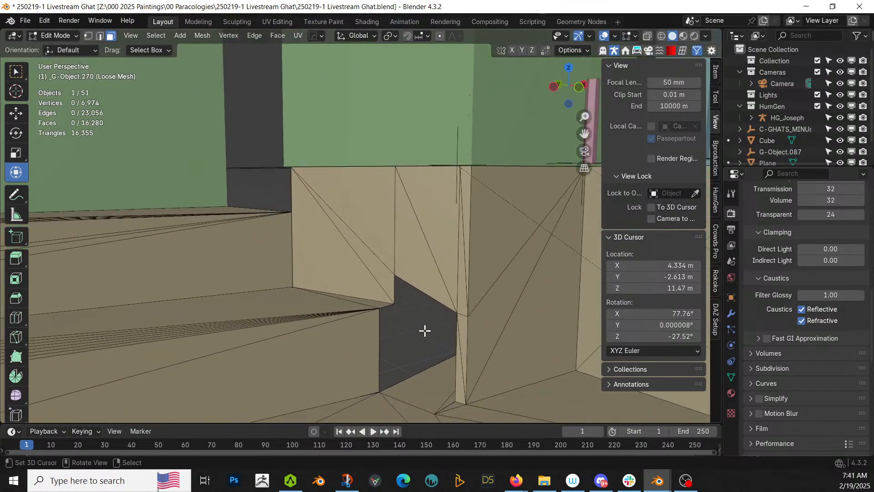
pyautogui.rightClick(449, 368)
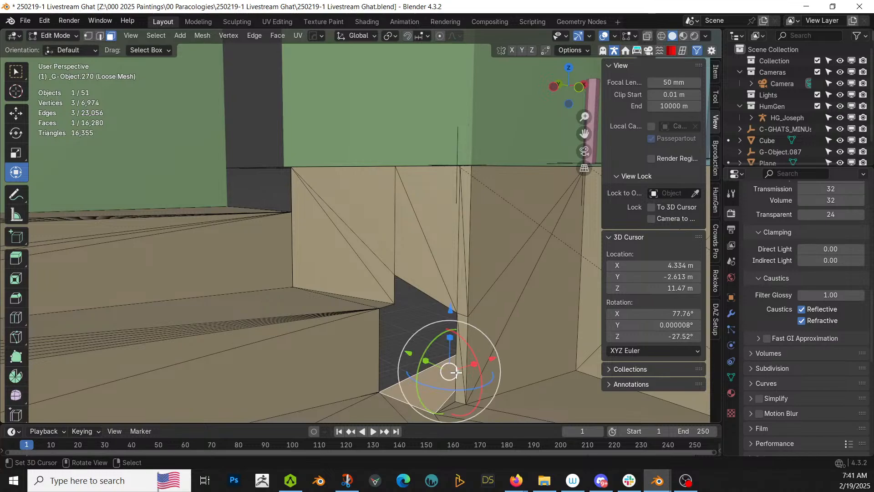
pyautogui.press('2')
pyautogui.rightClick(456, 357)
pyautogui.keyDown('shift'); pyautogui.rightClick(440, 306); pyautogui.keyUp('shift')
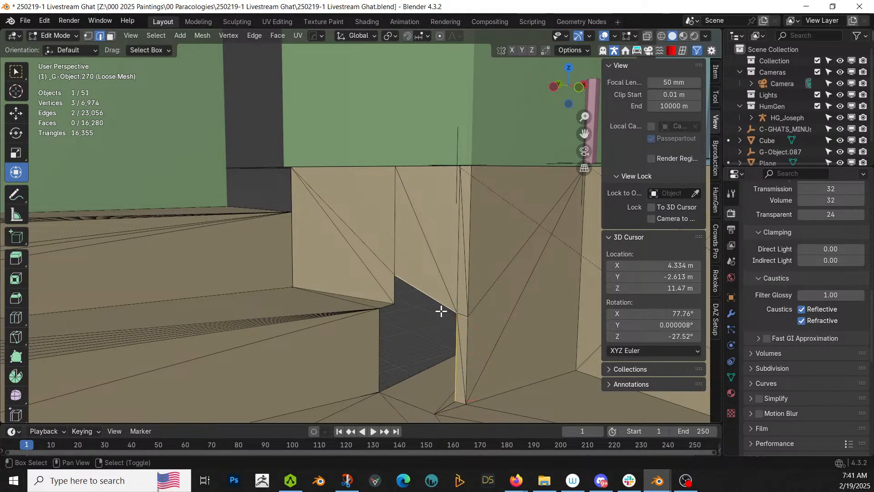
pyautogui.moveTo(411, 396); pyautogui.dragTo(430, 408, button='middle')
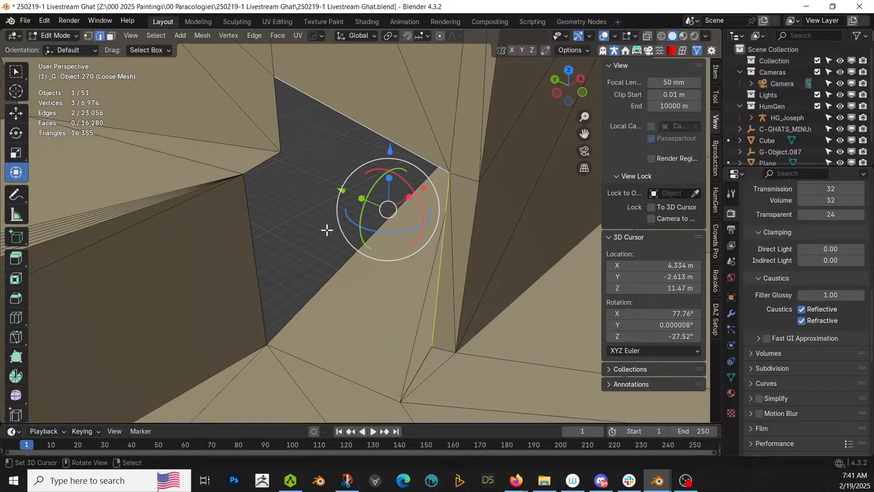
pyautogui.press('f')
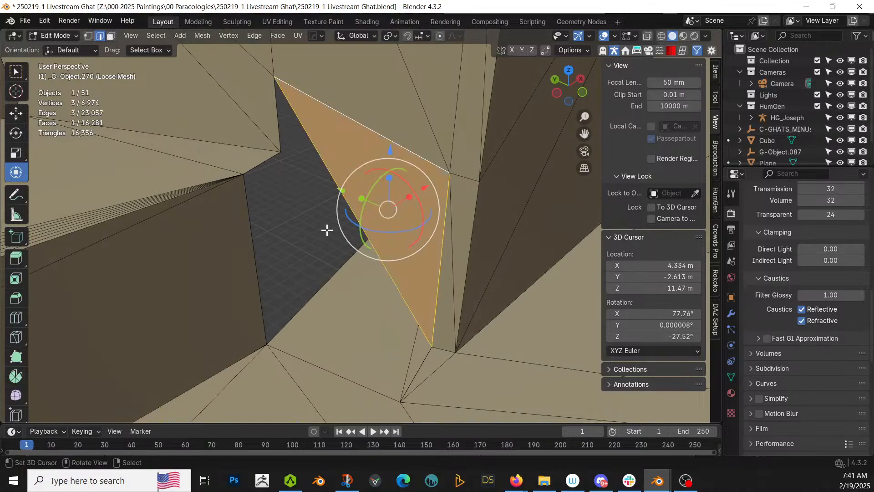
# - Fill a second triangle between the new diagonal edge and the short vertical edge at the terrace corner
pyautogui.click(337, 208)
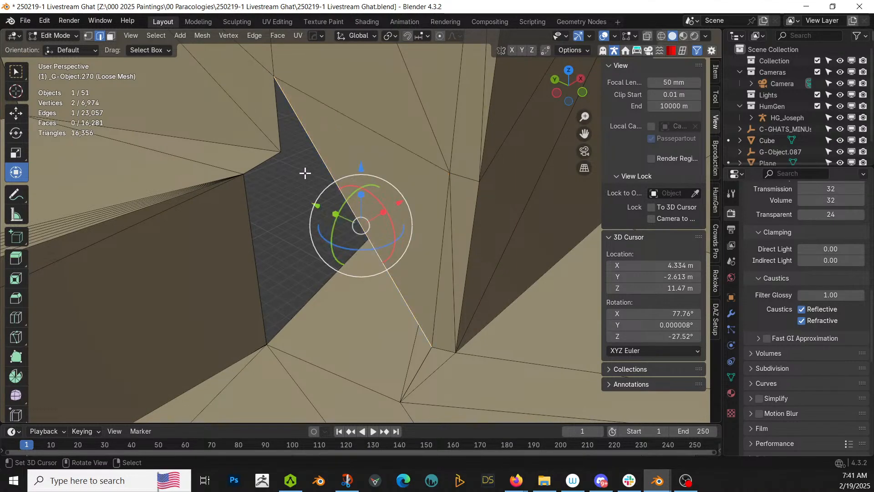
pyautogui.keyDown('shift'); pyautogui.click(281, 152); pyautogui.keyUp('shift')
pyautogui.press('f')
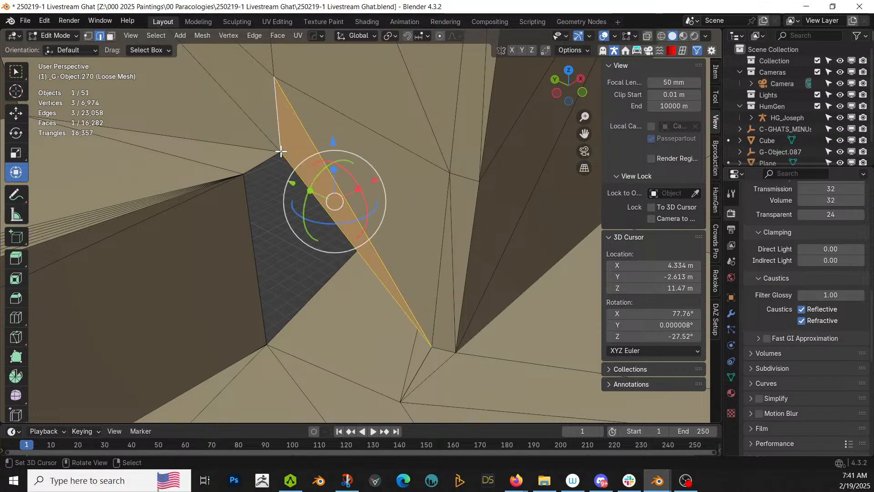
# - Extrude the gap's remaining diagonal edge down about 2.87 m and the terrace step's open end edge down about 2.76 m
pyautogui.click(300, 185)
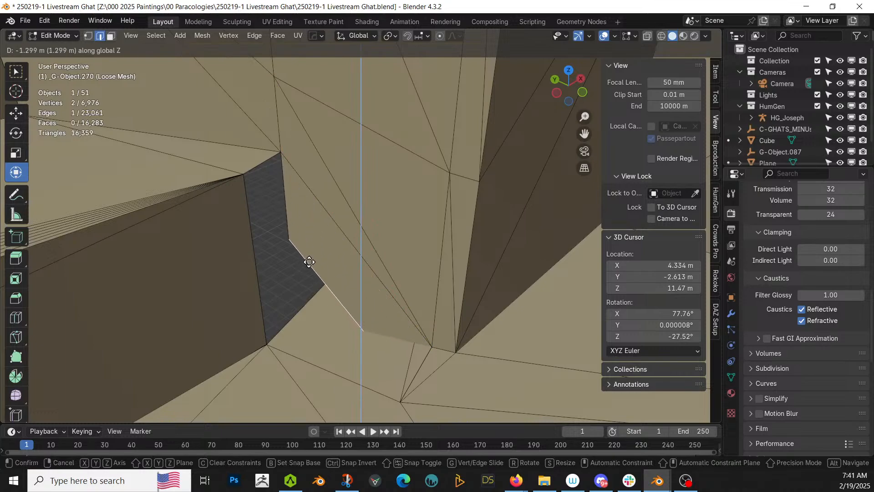
pyautogui.click(313, 321)
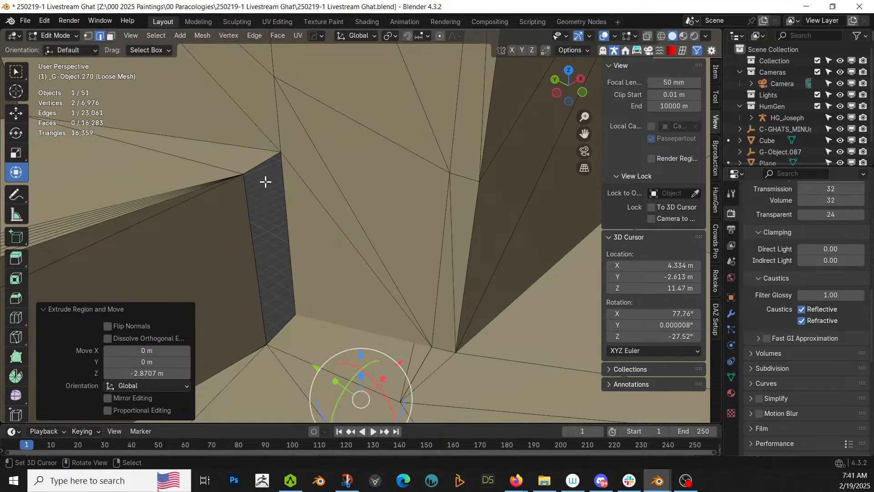
pyautogui.click(261, 164)
pyautogui.press('e')
pyautogui.press('z')
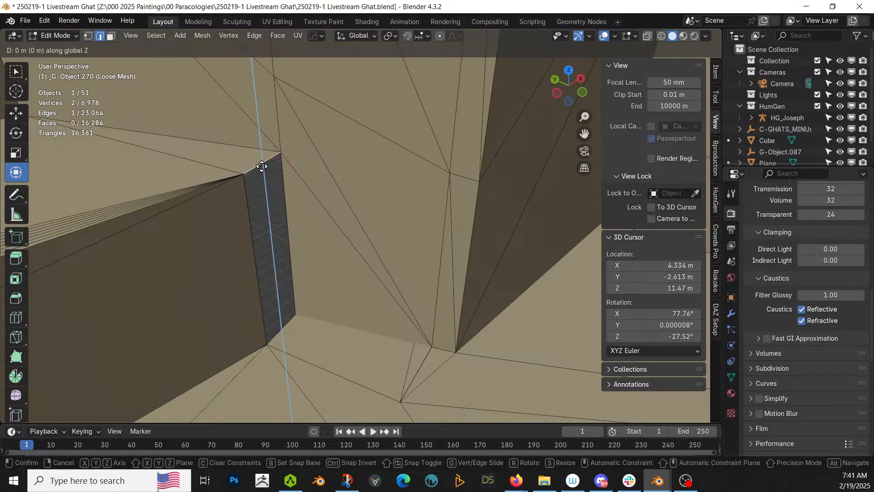
pyautogui.click(307, 331)
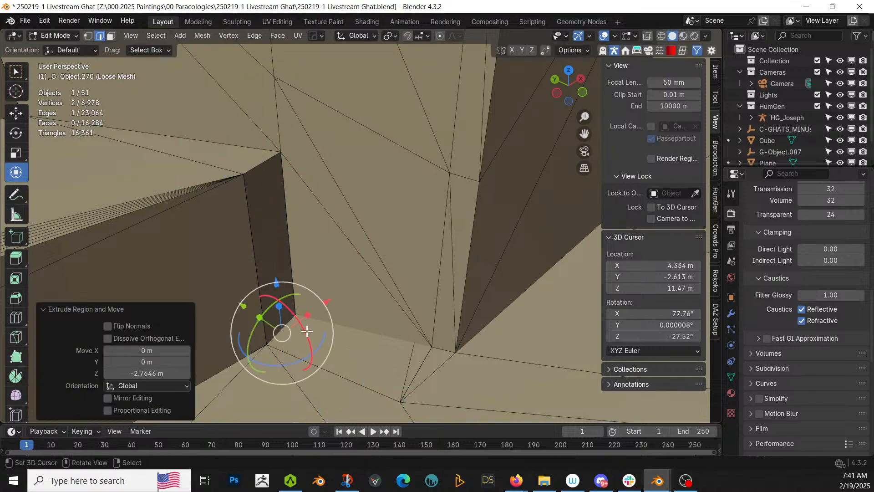
# - Extrude the upper platform's open edge straight down to the top terrace level to close the side opening
pyautogui.scroll(-4, 307, 331)
pyautogui.moveTo(308, 330); pyautogui.dragTo(310, 289, button='middle')
pyautogui.press('Tab')
pyautogui.scroll(-3, 254, 289)
pyautogui.press('Tab')
pyautogui.rightClick(298, 148)
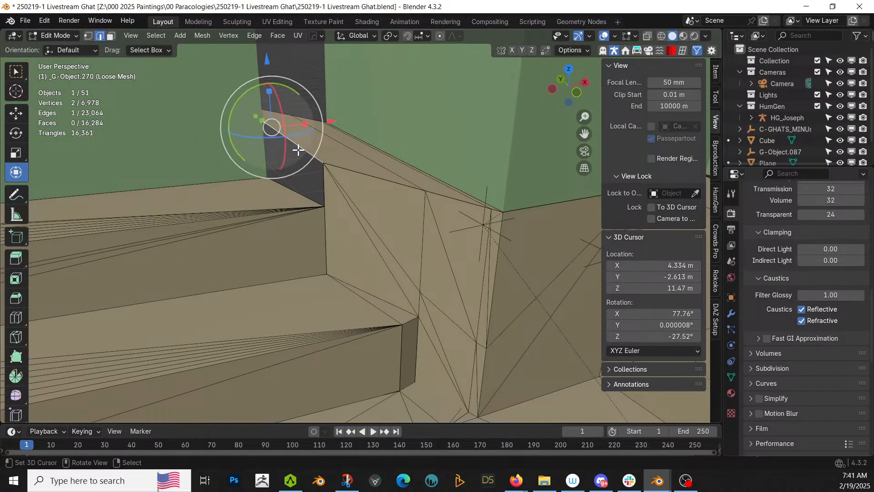
pyautogui.press('e')
pyautogui.press('z')
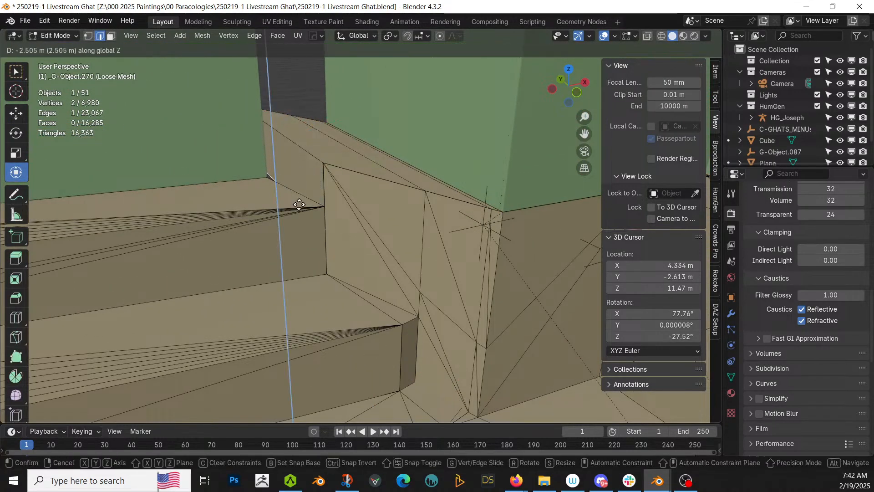
pyautogui.click(300, 216)
# - Extrude the new upper wall face outward about 1.39 m and shift it about 0.4 m along Y
pyautogui.scroll(-3, 326, 235)
pyautogui.press('Tab')
pyautogui.moveTo(327, 236); pyautogui.dragTo(321, 212, button='middle')
pyautogui.press('Tab')
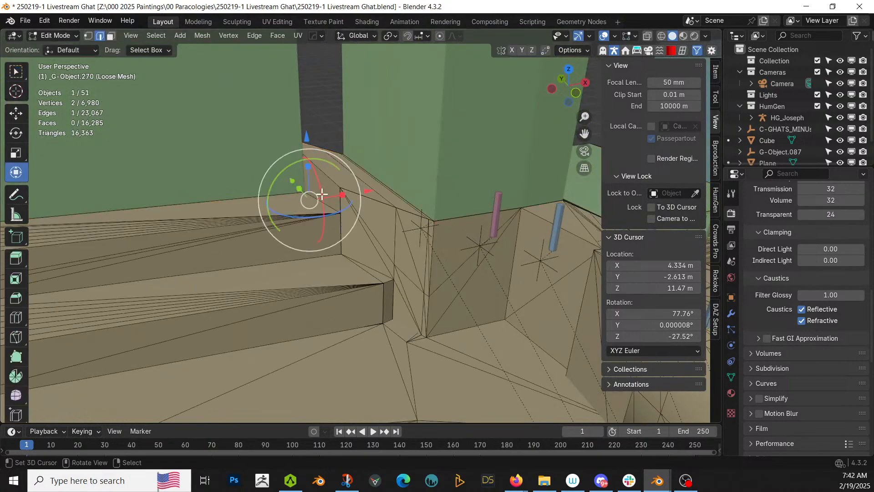
pyautogui.press('3')
pyautogui.rightClick(319, 186)
pyautogui.press('e')
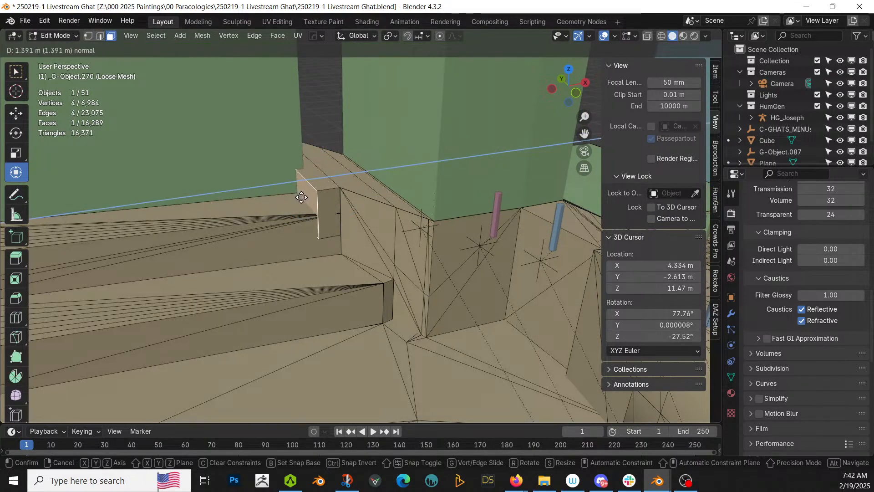
pyautogui.click(302, 198)
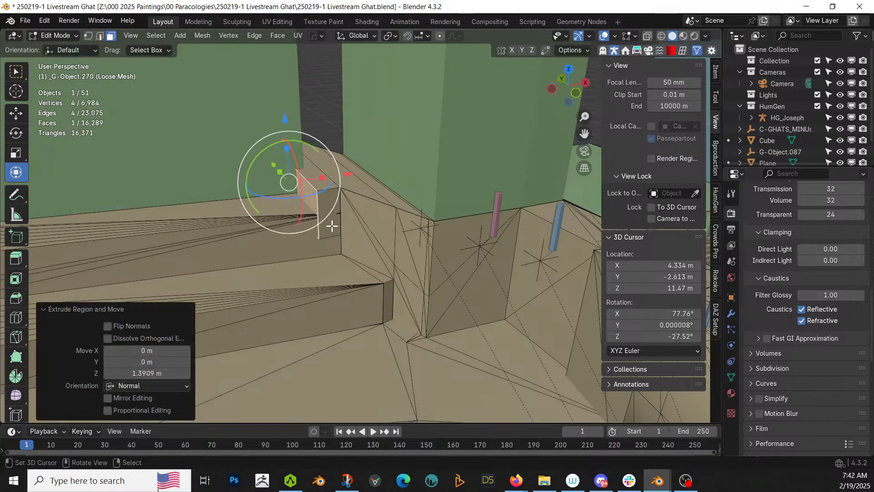
pyautogui.press('g')
pyautogui.press('y')
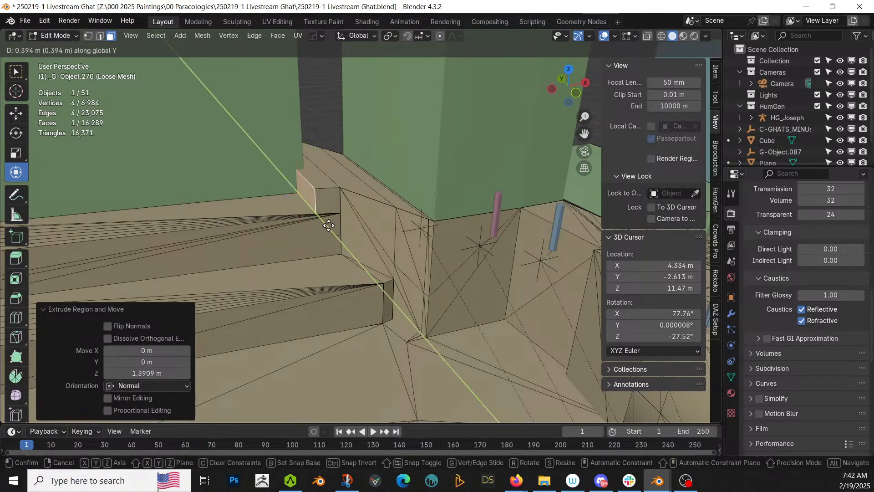
pyautogui.click(327, 225)
# - Leave mesh editing and save the scene file with the repaired terrace
pyautogui.press('Tab')
pyautogui.scroll(-4, 328, 225)
pyautogui.moveTo(328, 225); pyautogui.dragTo(305, 199, button='middle')
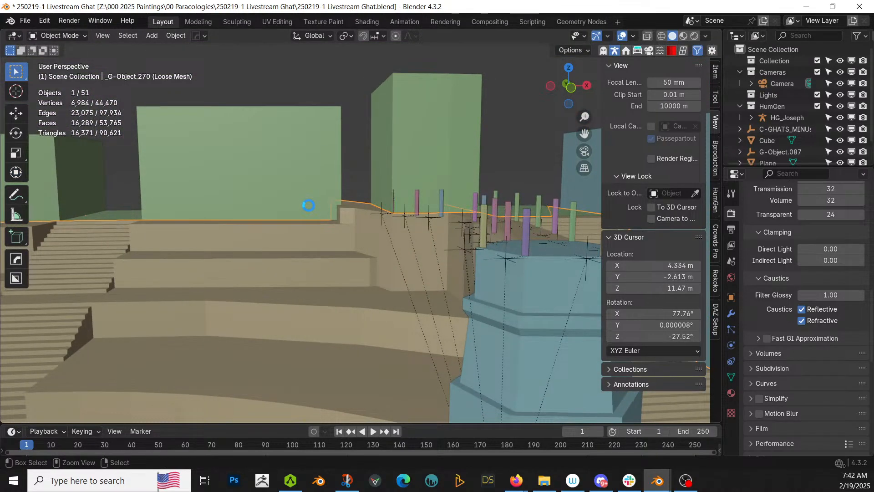
pyautogui.hotkey('ctrl', 's')
# - Open the green building-block mesh for editing and isolate it in local view
pyautogui.scroll(-8, 352, 241)
pyautogui.moveTo(364, 246); pyautogui.dragTo(351, 258, button='middle')
pyautogui.scroll(3, 351, 259)
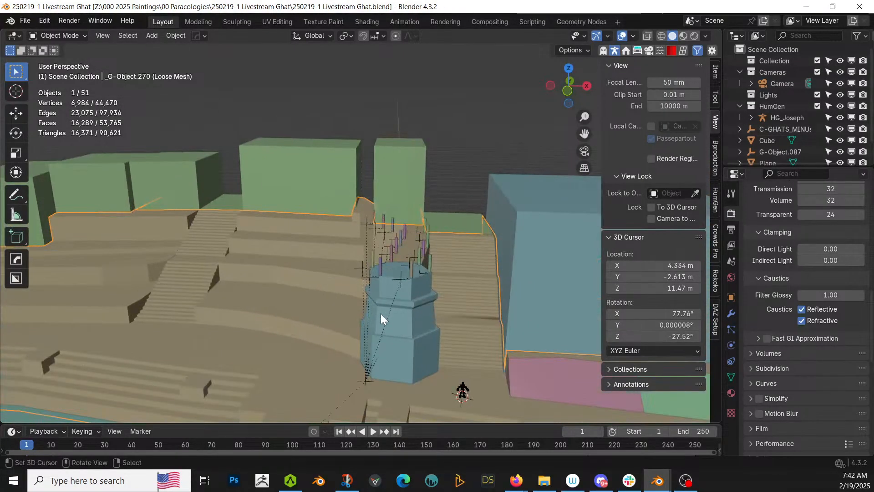
pyautogui.keyDown('shift'); pyautogui.moveTo(381, 314); pyautogui.dragTo(308, 215, button='middle'); pyautogui.keyUp('shift')
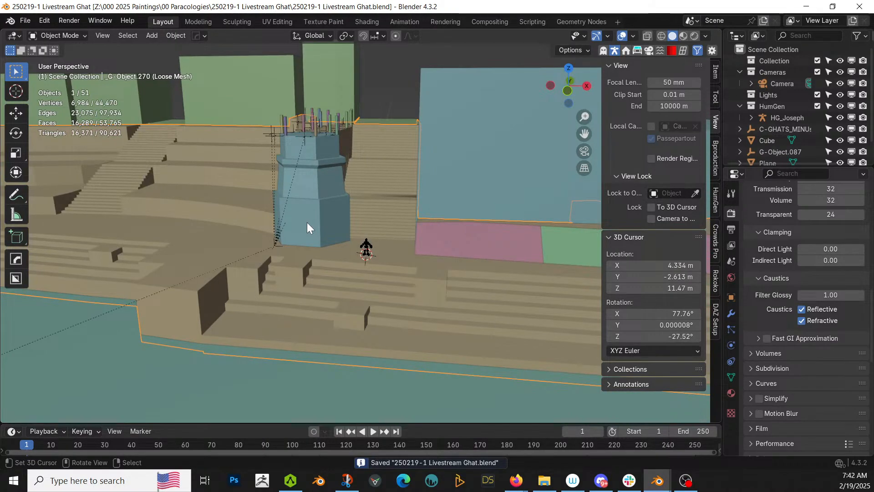
pyautogui.moveTo(322, 247); pyautogui.dragTo(353, 284, button='middle')
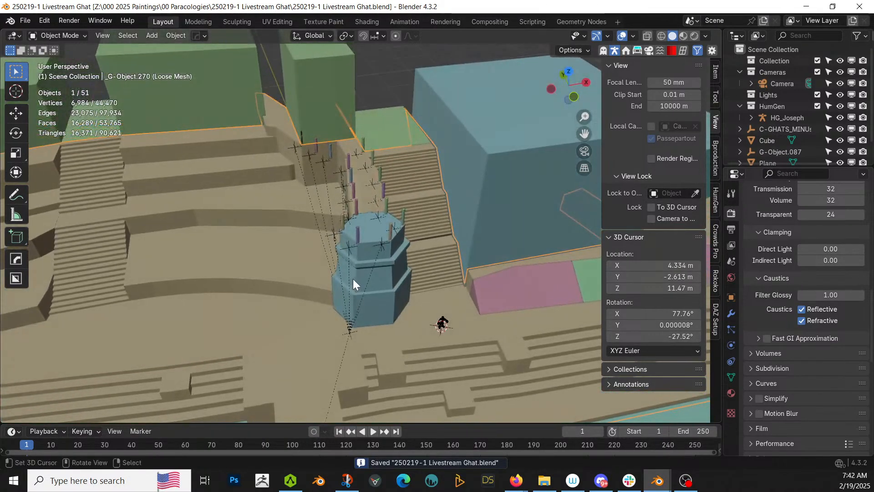
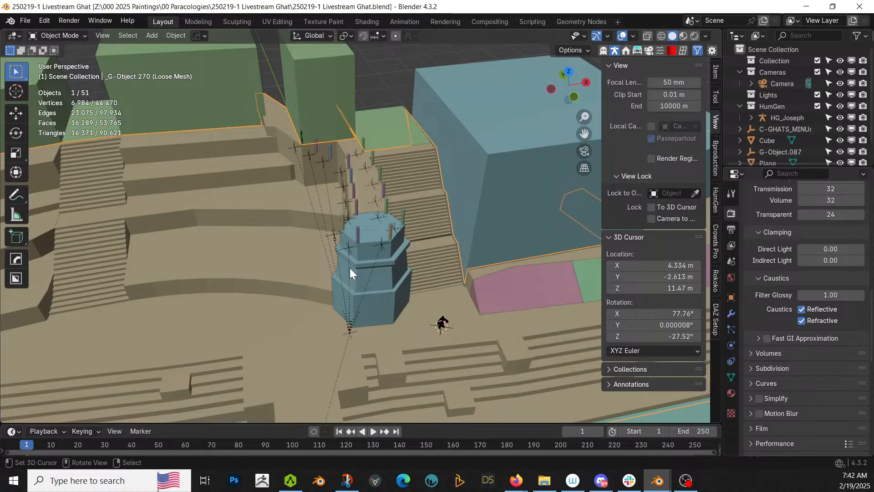
pyautogui.moveTo(368, 188); pyautogui.dragTo(383, 338, button='middle')
pyautogui.scroll(3, 315, 274)
pyautogui.rightClick(324, 309)
pyautogui.press('Tab')
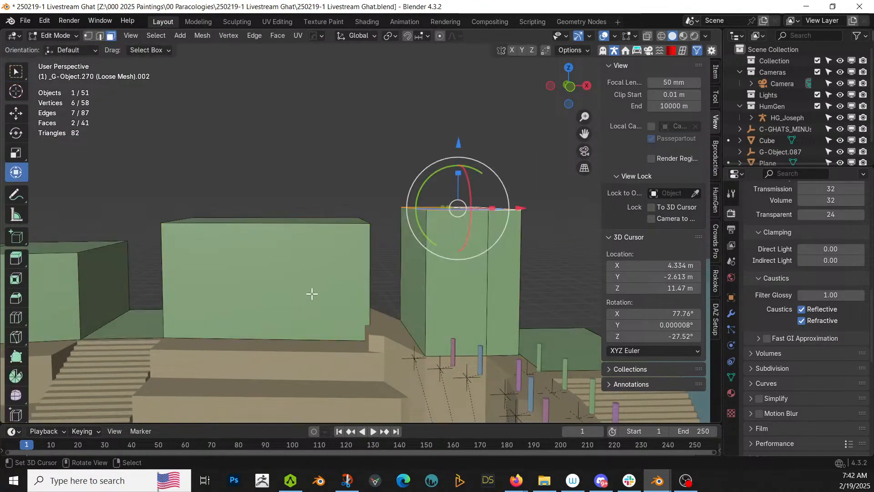
pyautogui.press('Tab')
pyautogui.press('Tab')
pyautogui.press('KP_Divide')
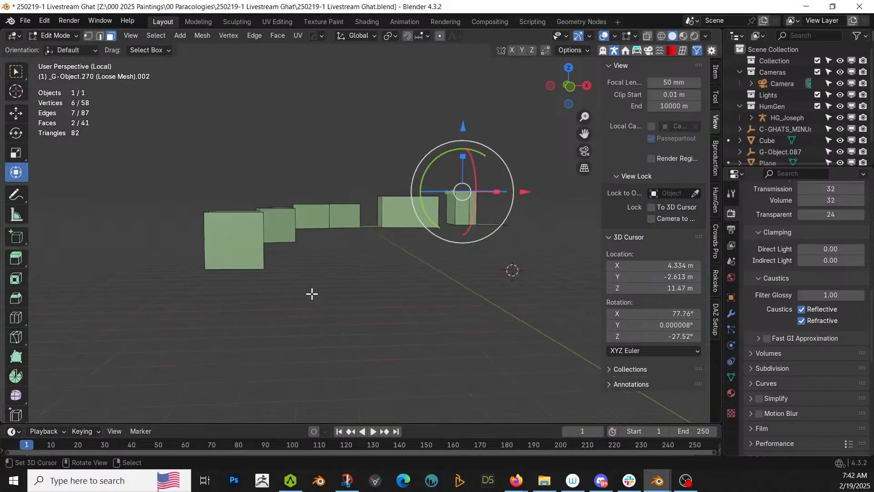
pyautogui.press('Tab')
pyautogui.press('Tab')
# - Add two evenly spaced horizontal loop cuts around the wide block nearest the narrow end block
pyautogui.click(380, 211)
pyautogui.press('2')
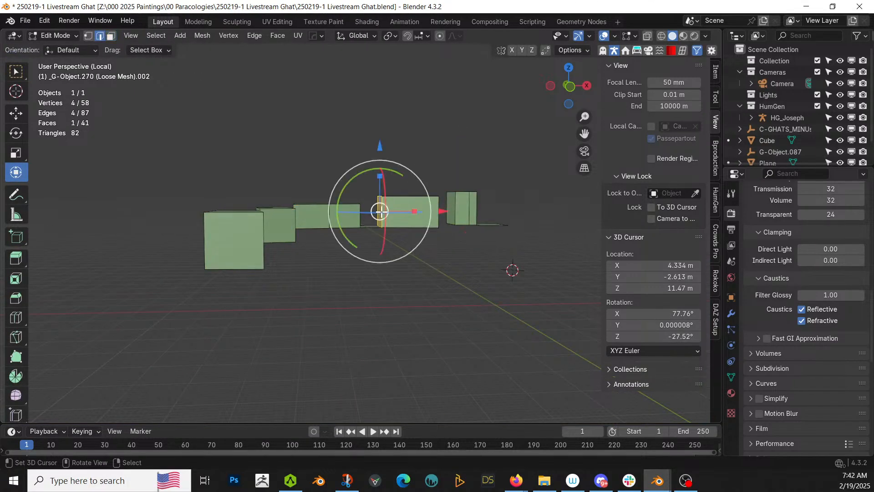
pyautogui.click(381, 211)
pyautogui.hotkey('ctrl', 'r')
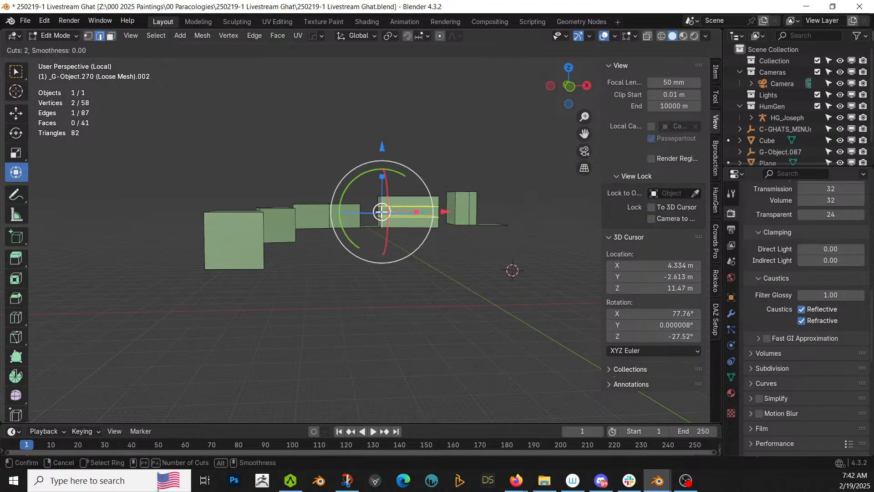
pyautogui.click(382, 211)
pyautogui.rightClick(382, 212)
# - Add two evenly spaced horizontal loop cuts around the neighbouring block across the low gap
pyautogui.scroll(3, 365, 237)
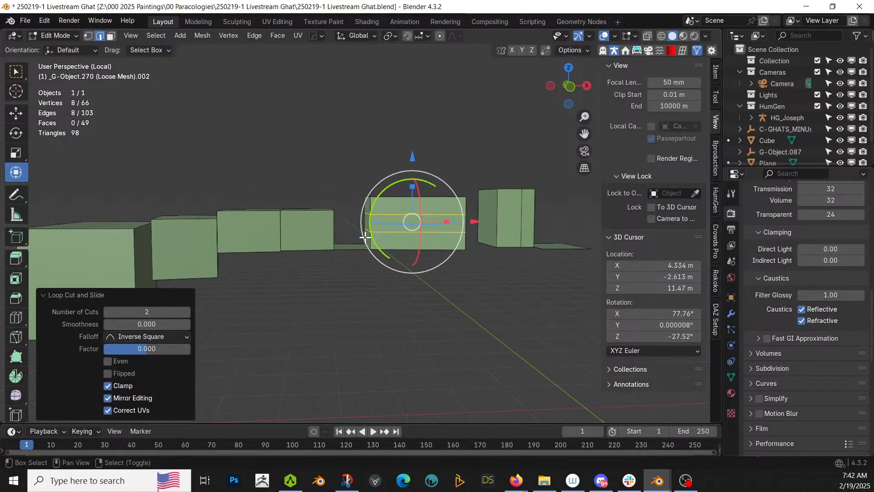
pyautogui.click(336, 228)
pyautogui.hotkey('ctrl', 'r')
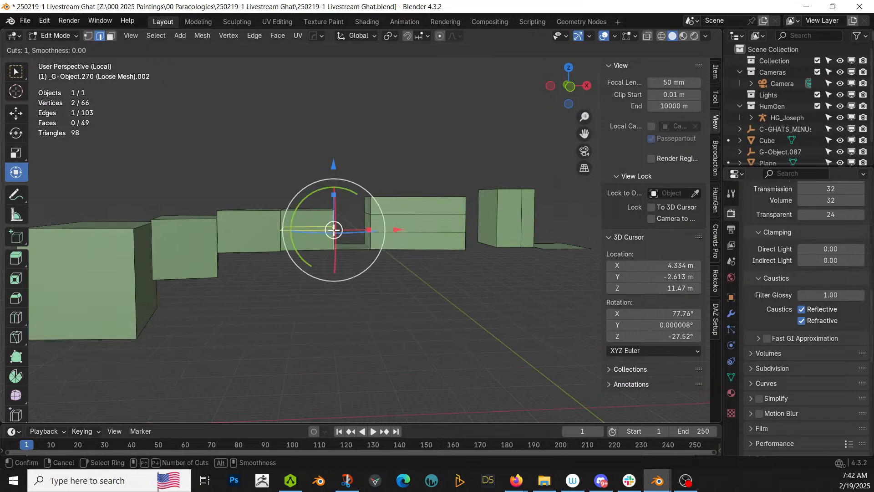
pyautogui.scroll(1, 334, 230)
pyautogui.click(334, 230)
pyautogui.rightClick(334, 229)
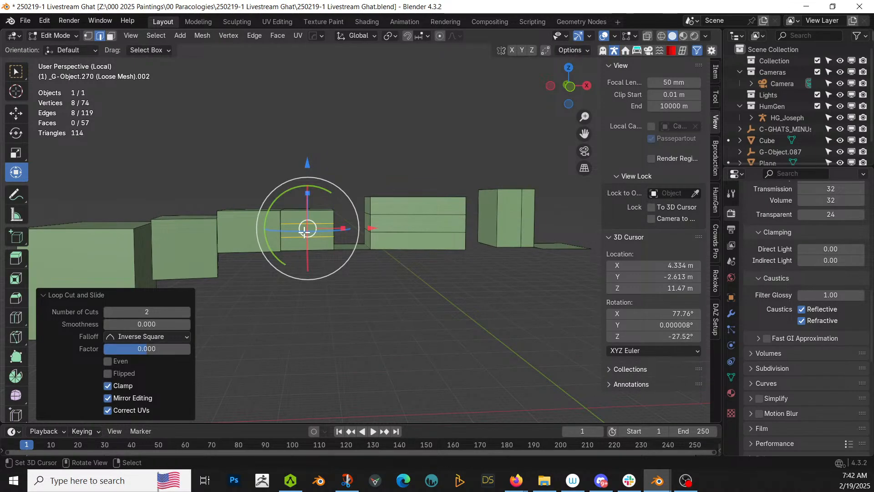
# - Add two evenly spaced horizontal loop cuts around the block adjoining the last divided one
pyautogui.click(283, 231)
pyautogui.hotkey('ctrl', 'r')
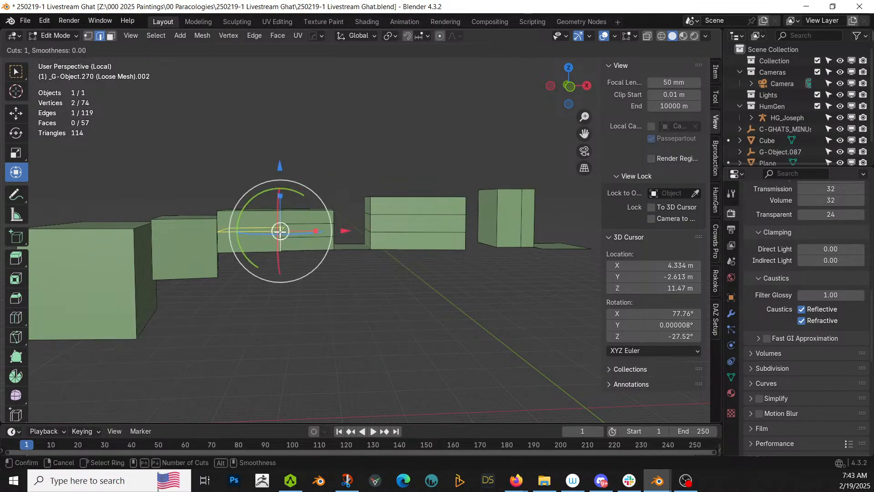
pyautogui.scroll(1, 280, 231)
pyautogui.click(280, 231)
pyautogui.rightClick(231, 238)
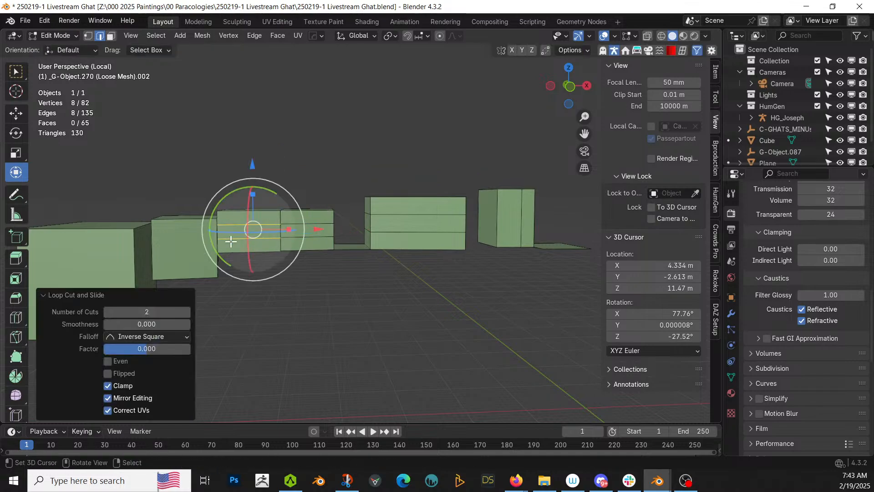
# - Add three evenly spaced horizontal loop cuts around the protruding block between the two joined three-storey blocks and the large end block
pyautogui.moveTo(231, 238); pyautogui.dragTo(195, 248, button='middle')
pyautogui.scroll(2, 228, 244)
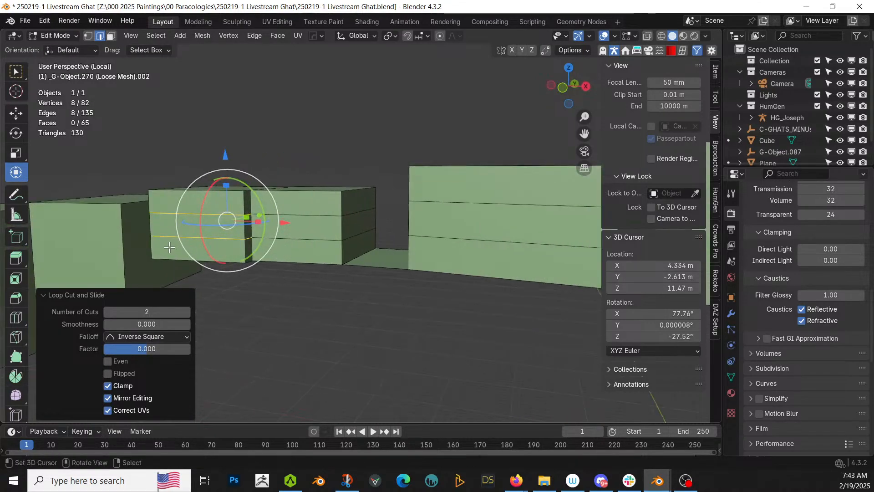
pyautogui.click(124, 242)
pyautogui.hotkey('ctrl', 'r')
pyautogui.scroll(1, 122, 240)
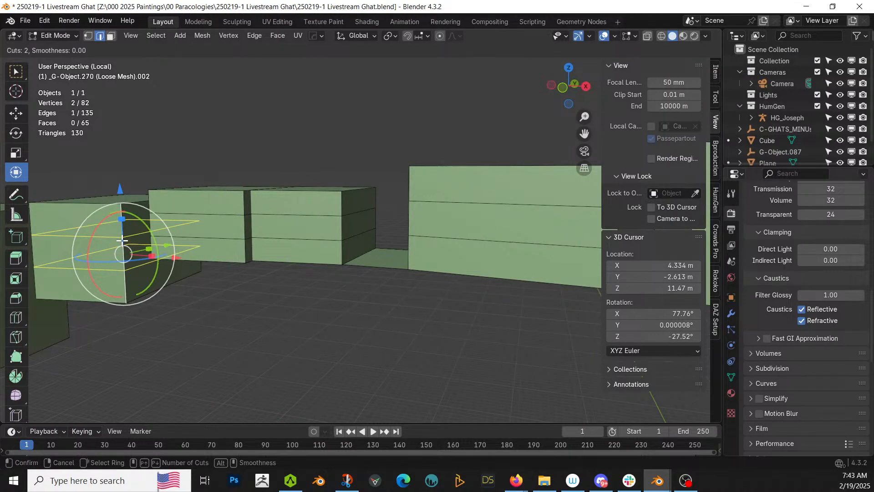
pyautogui.scroll(1, 122, 240)
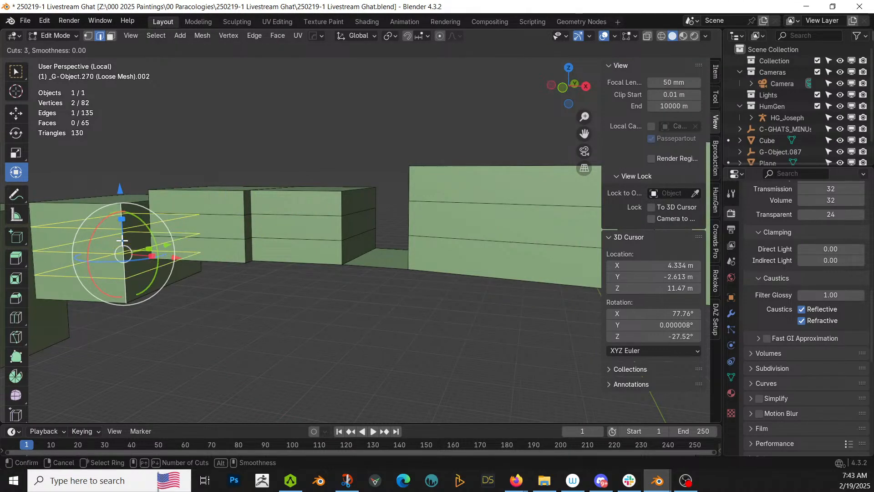
pyautogui.click(122, 240)
pyautogui.rightClick(122, 240)
# - Add five evenly spaced horizontal loop cuts around the large end block
pyautogui.moveTo(180, 248); pyautogui.dragTo(284, 237, button='middle')
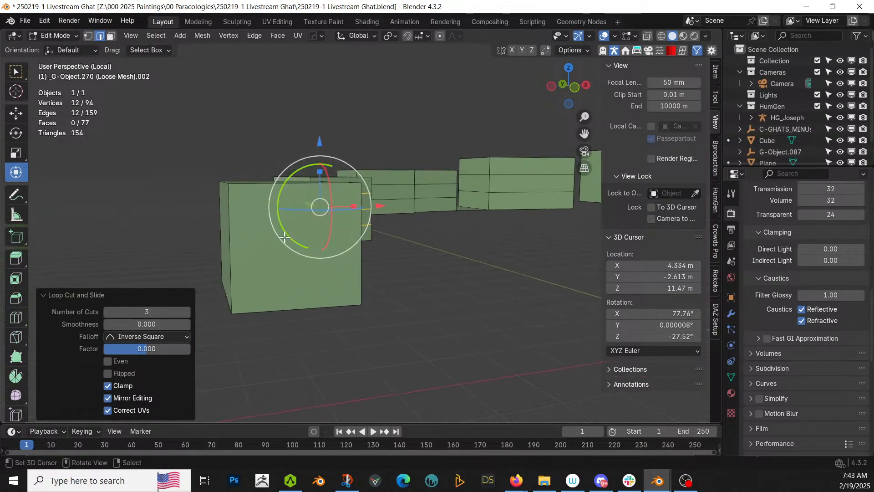
pyautogui.click(233, 248)
pyautogui.hotkey('ctrl', 'r')
pyautogui.press('5')
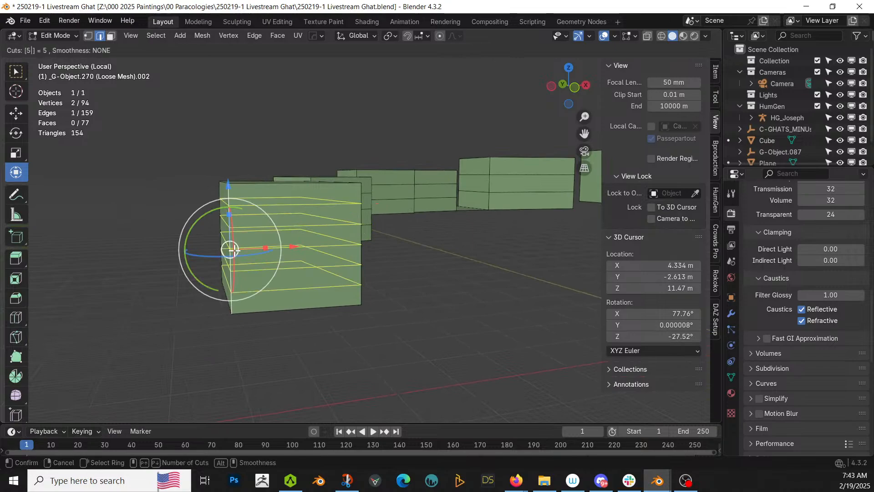
pyautogui.click(233, 250)
pyautogui.rightClick(233, 250)
# - Add four evenly spaced vertical loop cuts across the front of the four-storey block beside the large end block
pyautogui.moveTo(330, 270); pyautogui.dragTo(316, 315, button='middle')
pyautogui.scroll(5, 338, 277)
pyautogui.scroll(-3, 318, 310)
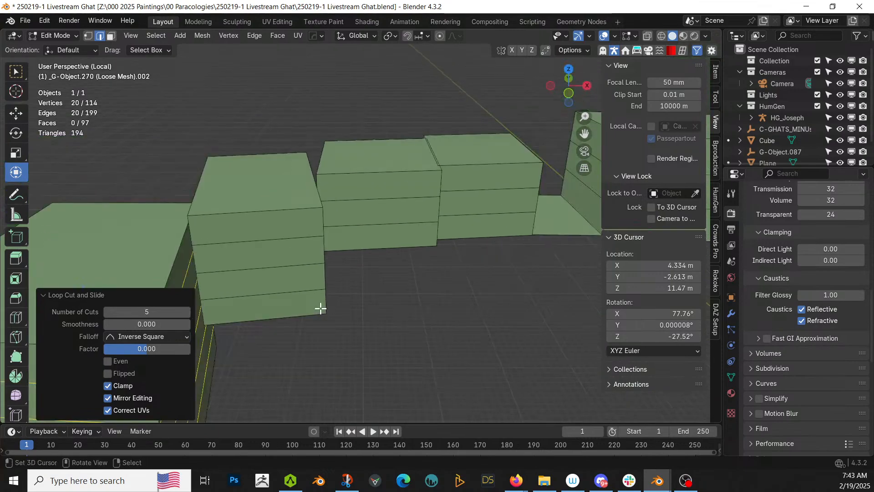
pyautogui.moveTo(336, 303); pyautogui.dragTo(288, 258, button='middle')
pyautogui.click(256, 219)
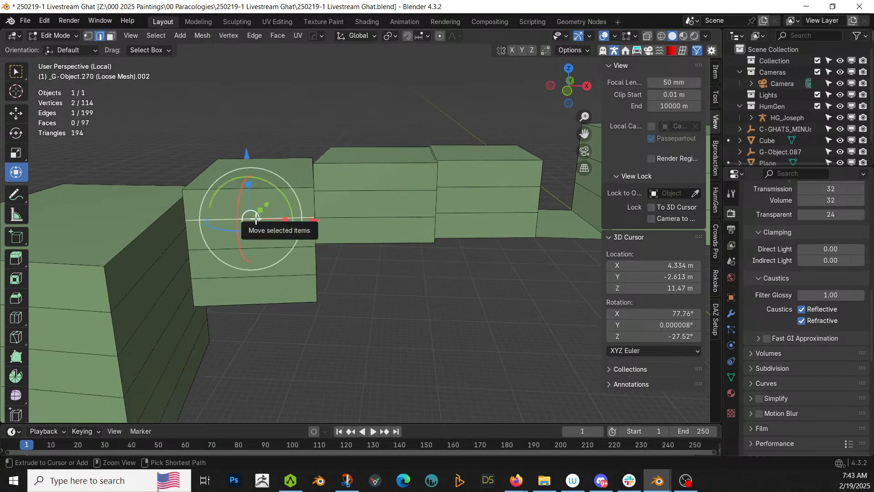
pyautogui.hotkey('ctrl', 'r')
pyautogui.scroll(1, 255, 219)
pyautogui.scroll(2, 255, 219)
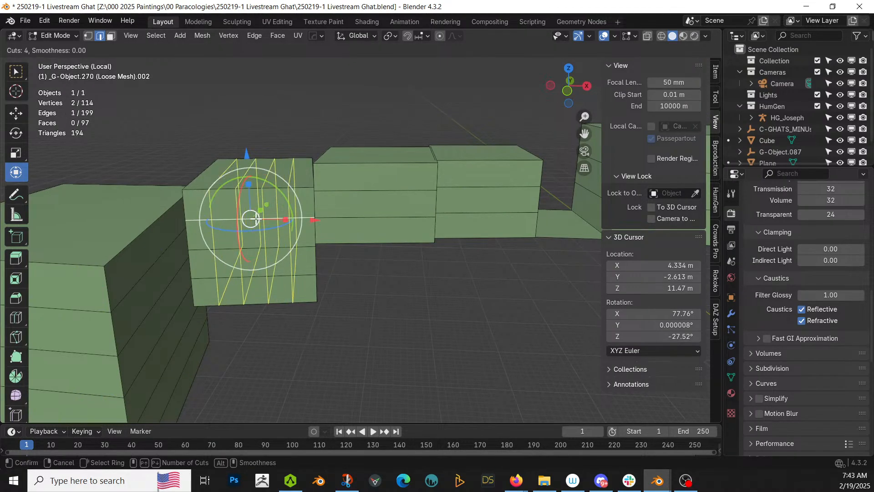
pyautogui.click(256, 219)
pyautogui.rightClick(256, 219)
# - Inset the ten front faces of the four-storey block's upper two storeys individually, with a thickness of about 17.93 m
pyautogui.scroll(3, 303, 255)
pyautogui.keyDown('shift'); pyautogui.moveTo(305, 257); pyautogui.dragTo(401, 268, button='middle'); pyautogui.keyUp('shift')
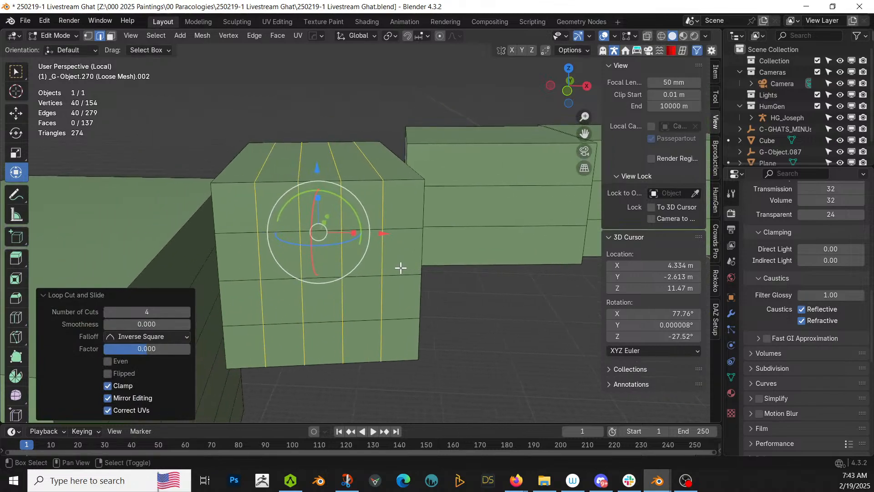
pyautogui.press('3')
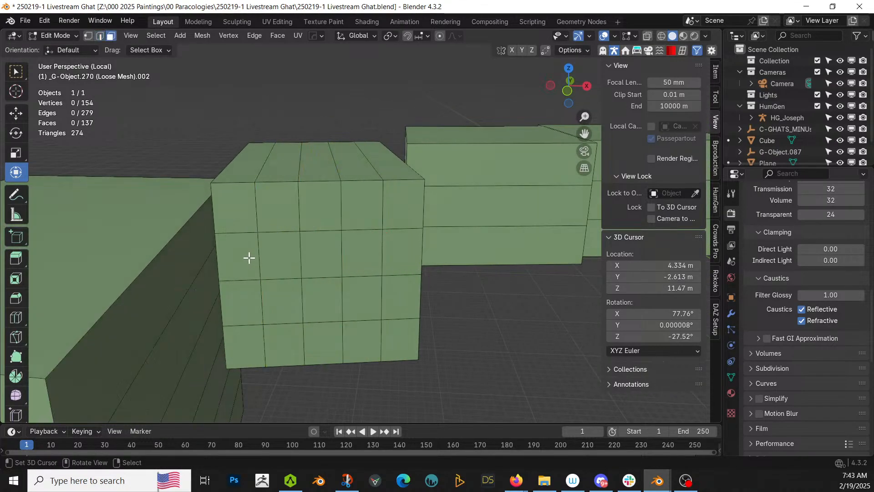
pyautogui.click(250, 256)
pyautogui.keyDown('ctrl'); pyautogui.click(392, 250); pyautogui.keyUp('ctrl')
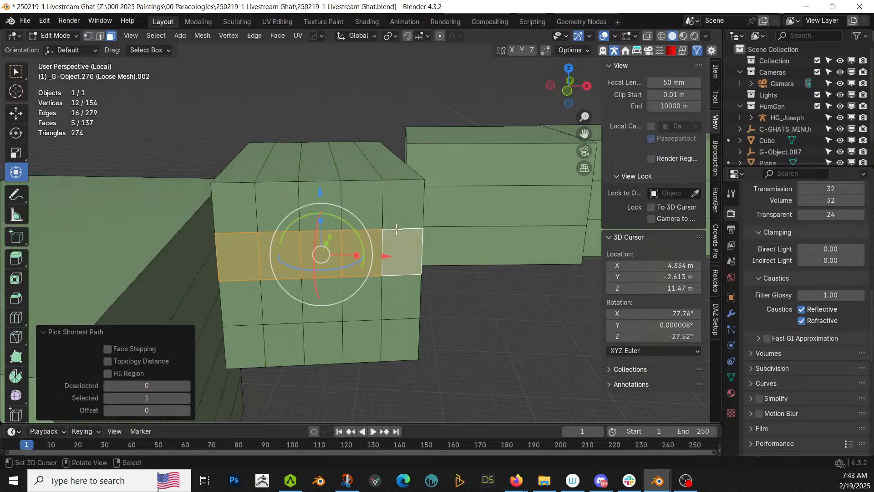
pyautogui.keyDown('shift'); pyautogui.click(399, 207); pyautogui.keyUp('shift')
pyautogui.keyDown('ctrl'); pyautogui.click(239, 206); pyautogui.keyUp('ctrl')
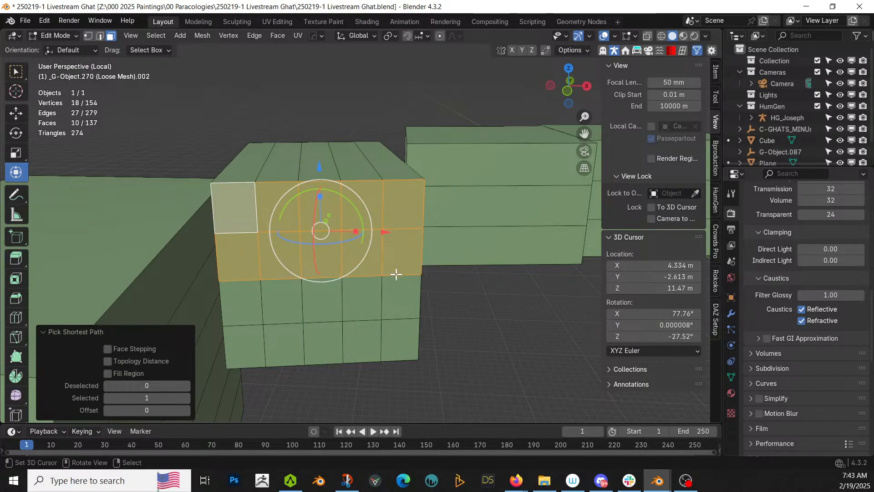
pyautogui.press('i')
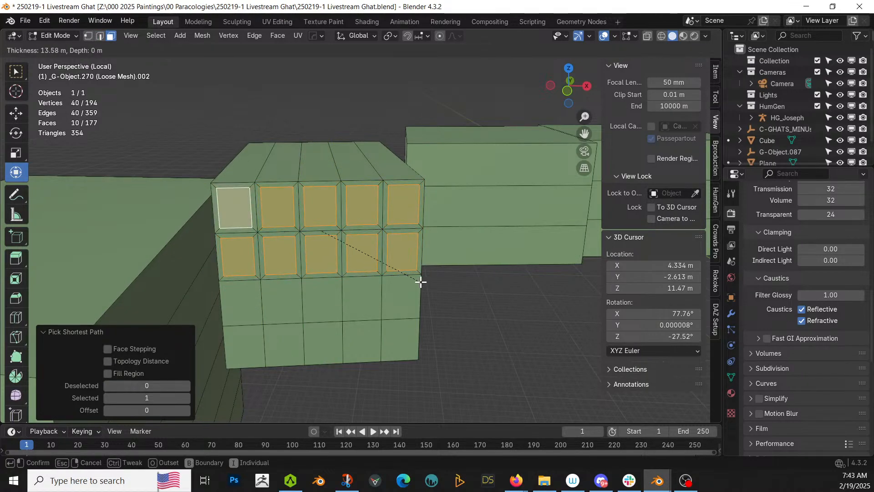
pyautogui.click(419, 281)
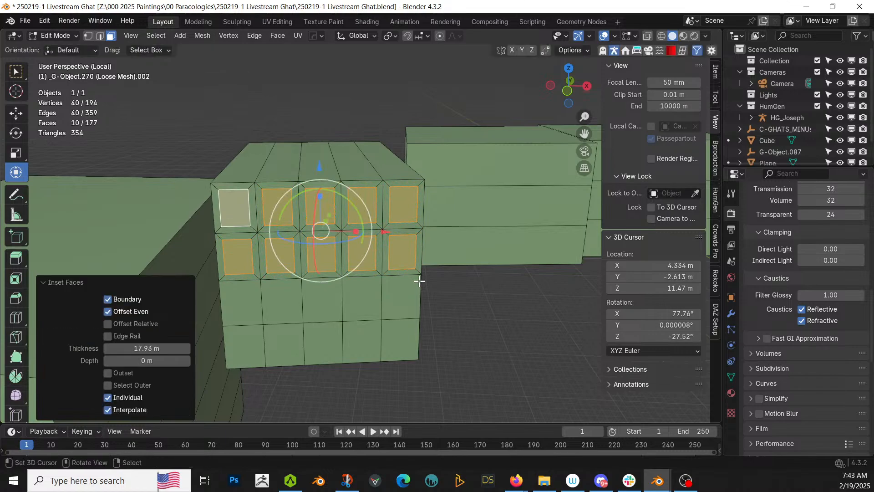
# - Round the upper corners of the ten inset panels into arches with a three-segment vertex bevel about 32.1 m wide
pyautogui.scroll(3, 419, 281)
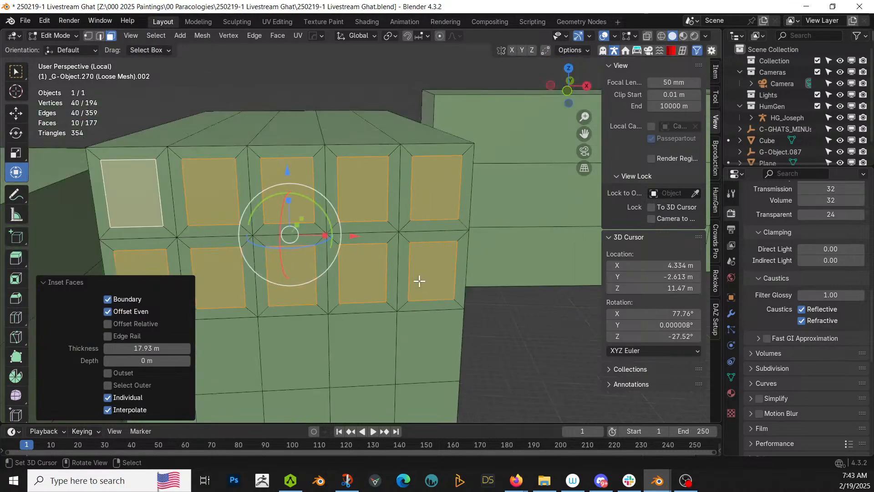
pyautogui.press('1')
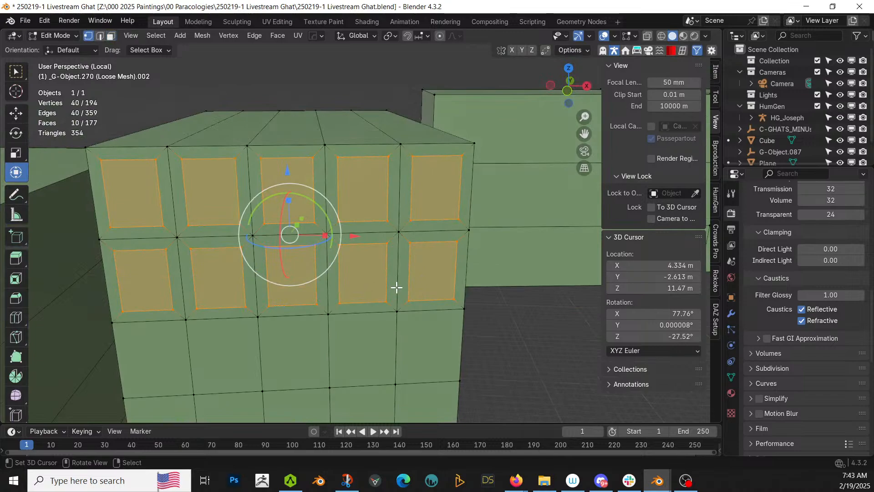
pyautogui.moveTo(417, 271); pyautogui.dragTo(418, 255, button='middle')
pyautogui.press('b')
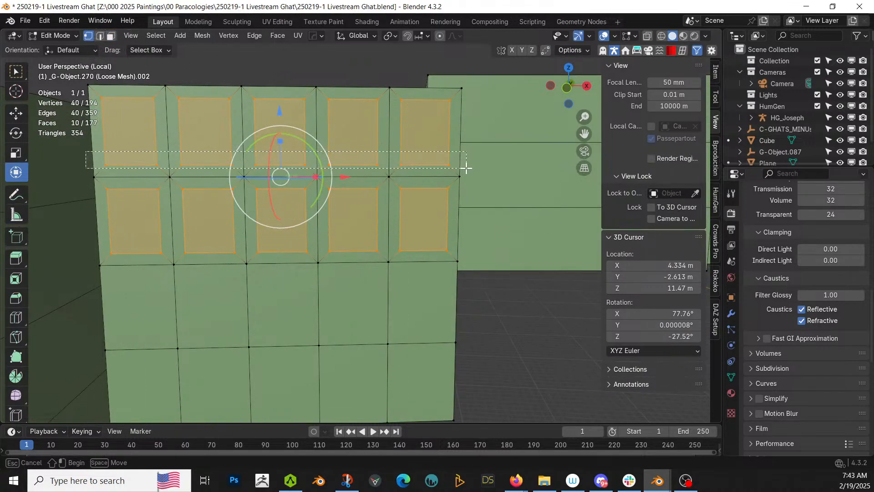
pyautogui.moveTo(466, 168); pyautogui.dragTo(466, 169, button='middle')
pyautogui.press('b')
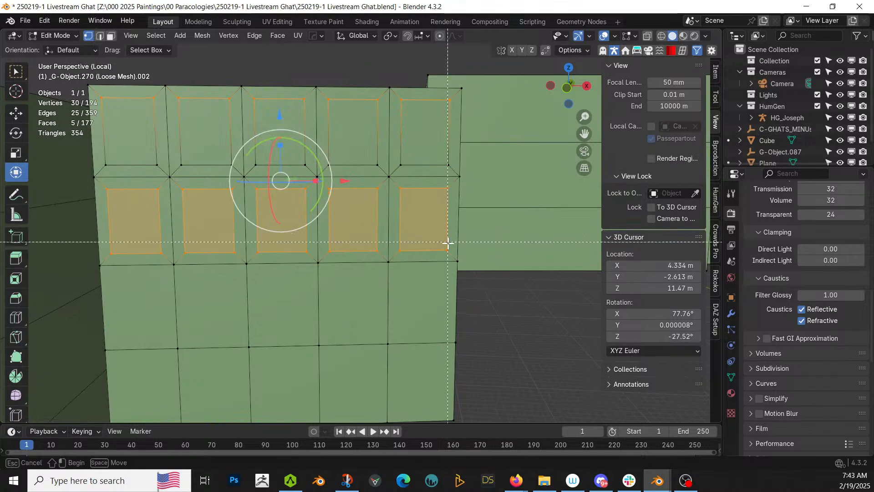
pyautogui.moveTo(128, 237); pyautogui.dragTo(95, 238, button='middle')
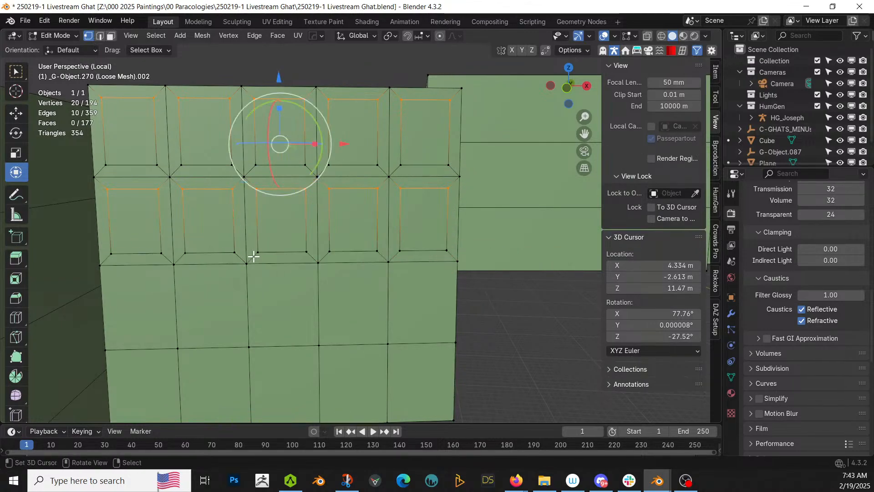
pyautogui.hotkey('ctrl', 'b')
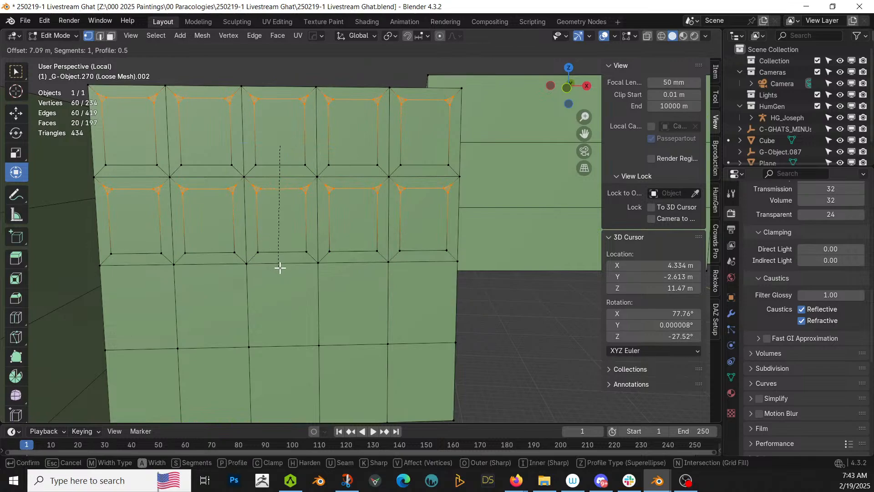
pyautogui.scroll(2, 287, 273)
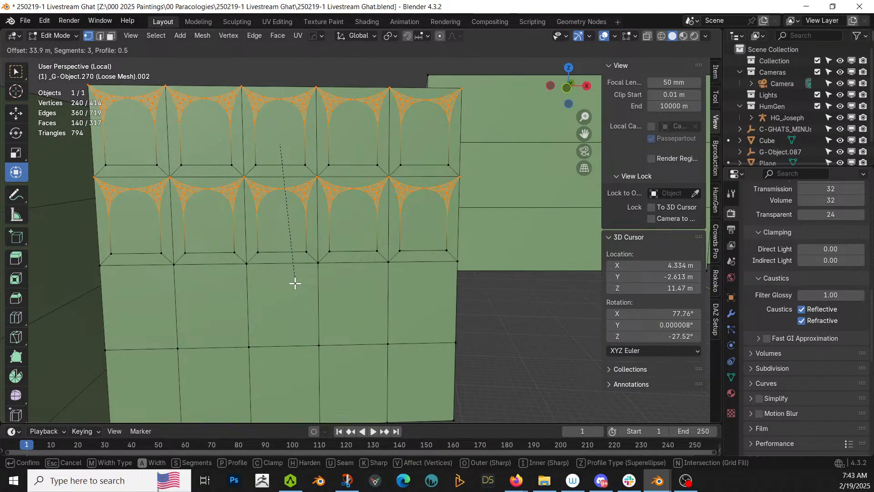
pyautogui.click(293, 283)
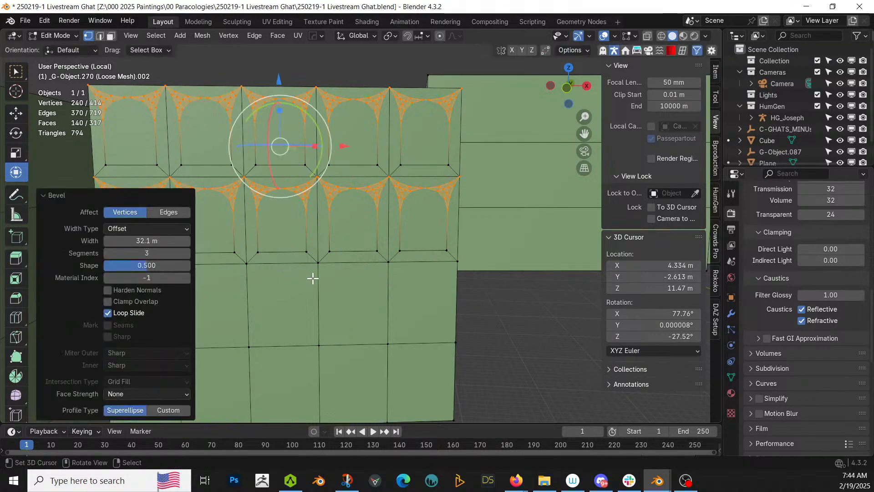
# - Select the ten arched window faces in both rows and extrude them inward about 1.1 m
pyautogui.moveTo(313, 278); pyautogui.dragTo(336, 280, button='middle')
pyautogui.scroll(1, 343, 281)
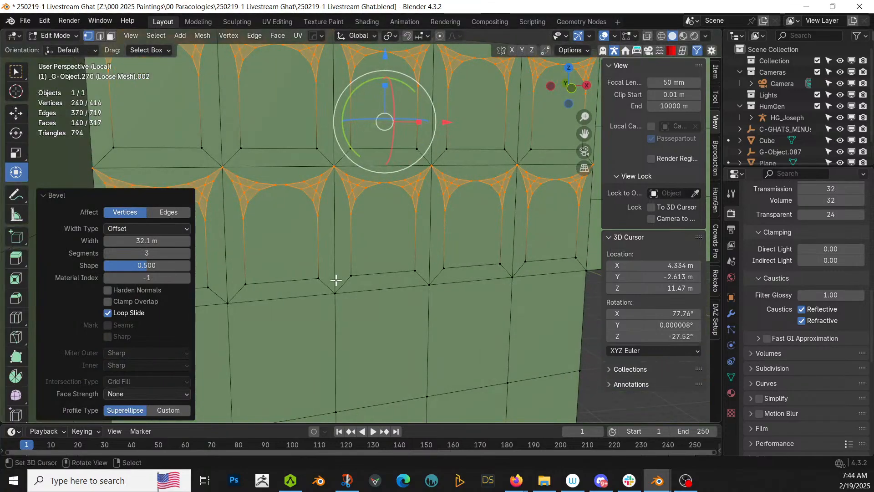
pyautogui.press('3')
pyautogui.click(173, 123)
pyautogui.keyDown('shift'); pyautogui.click(226, 115); pyautogui.keyUp('shift')
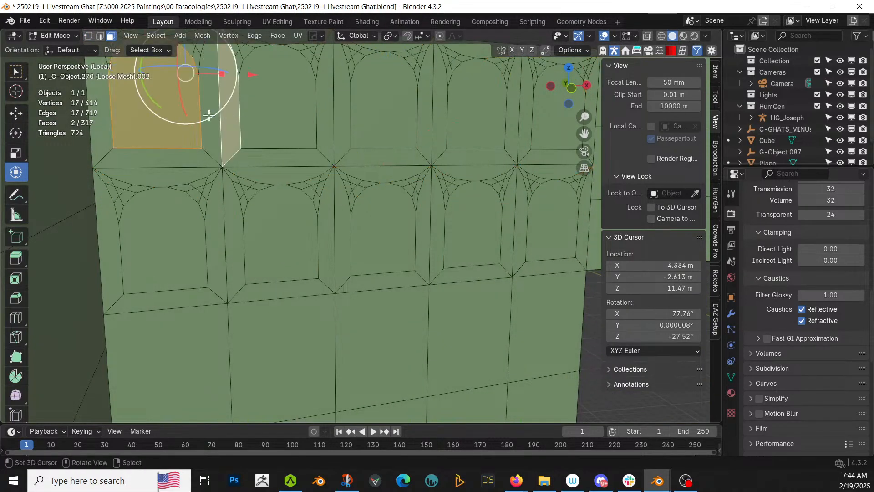
pyautogui.hotkey('ctrl', 'z')
pyautogui.keyDown('shift'); pyautogui.rightClick(241, 106); pyautogui.keyUp('shift')
pyautogui.keyDown('shift'); pyautogui.rightClick(363, 101); pyautogui.keyUp('shift')
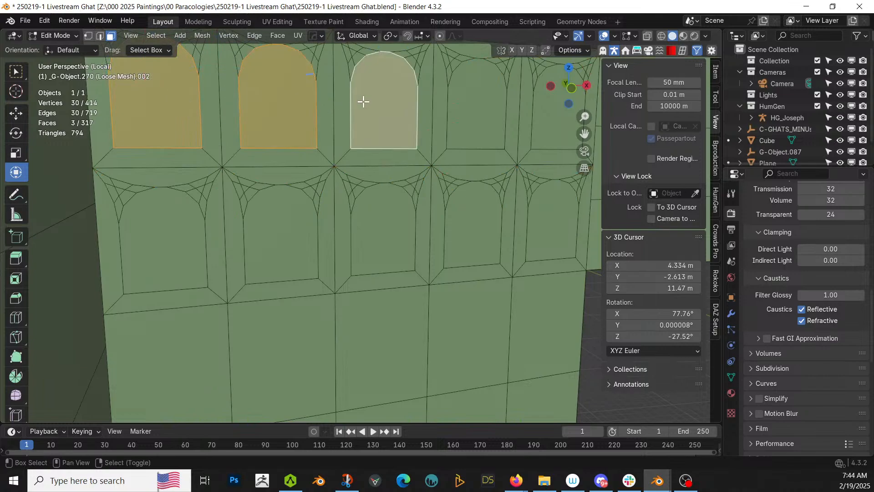
pyautogui.keyDown('shift'); pyautogui.rightClick(472, 104); pyautogui.keyUp('shift')
pyautogui.keyDown('shift'); pyautogui.rightClick(553, 114); pyautogui.keyUp('shift')
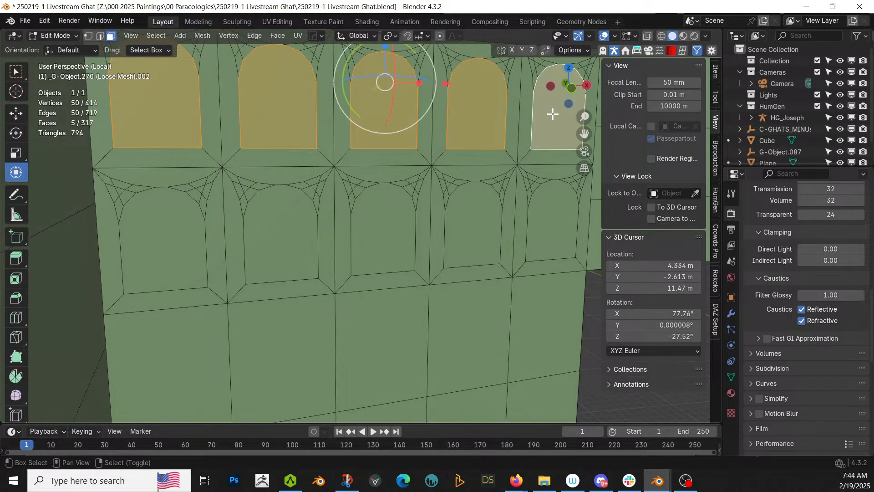
pyautogui.keyDown('shift'); pyautogui.rightClick(549, 212); pyautogui.keyUp('shift')
pyautogui.keyDown('shift'); pyautogui.rightClick(489, 213); pyautogui.keyUp('shift')
pyautogui.keyDown('shift'); pyautogui.rightClick(401, 226); pyautogui.keyUp('shift')
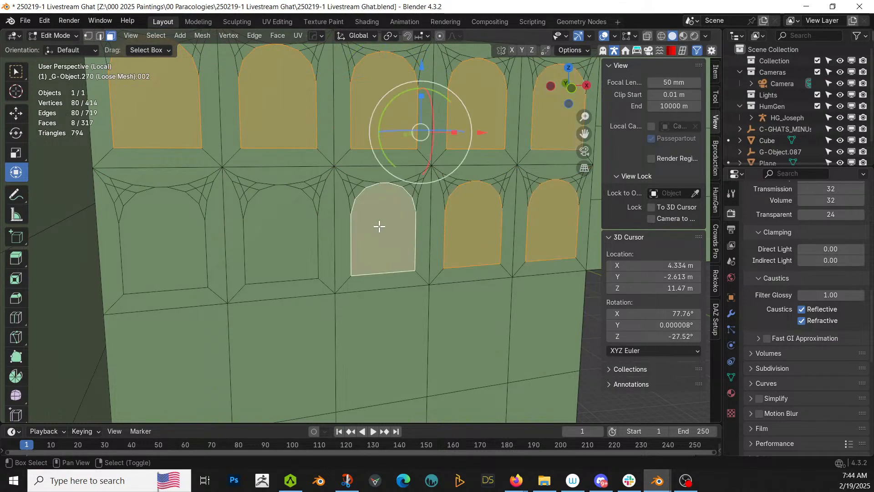
pyautogui.keyDown('shift'); pyautogui.rightClick(285, 233); pyautogui.keyUp('shift')
pyautogui.keyDown('shift'); pyautogui.rightClick(186, 238); pyautogui.keyUp('shift')
pyautogui.moveTo(186, 238); pyautogui.dragTo(243, 272, button='middle')
pyautogui.press('e')
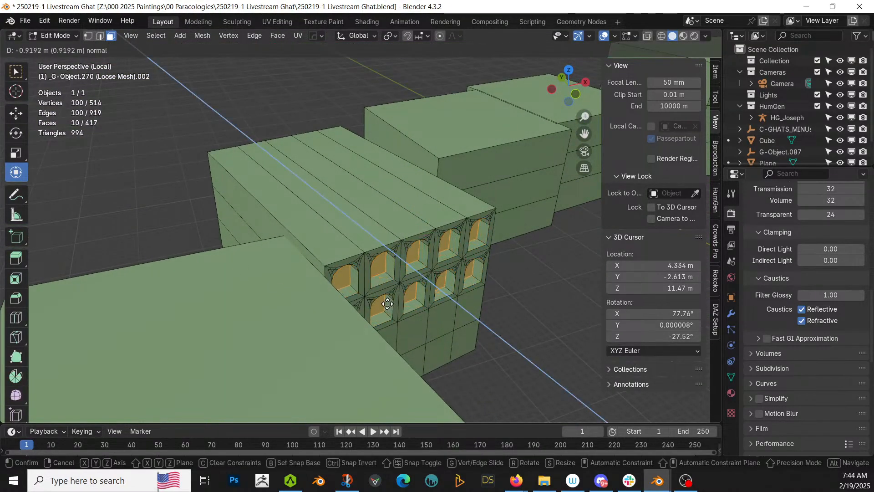
pyautogui.click(386, 302)
# - Delete the ten recessed window faces to open up the arches
pyautogui.moveTo(386, 302); pyautogui.dragTo(317, 283, button='middle')
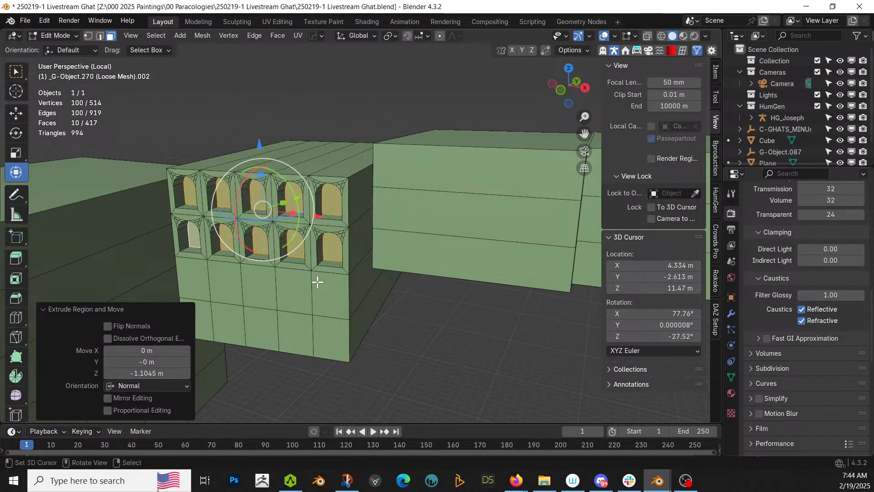
pyautogui.press('x')
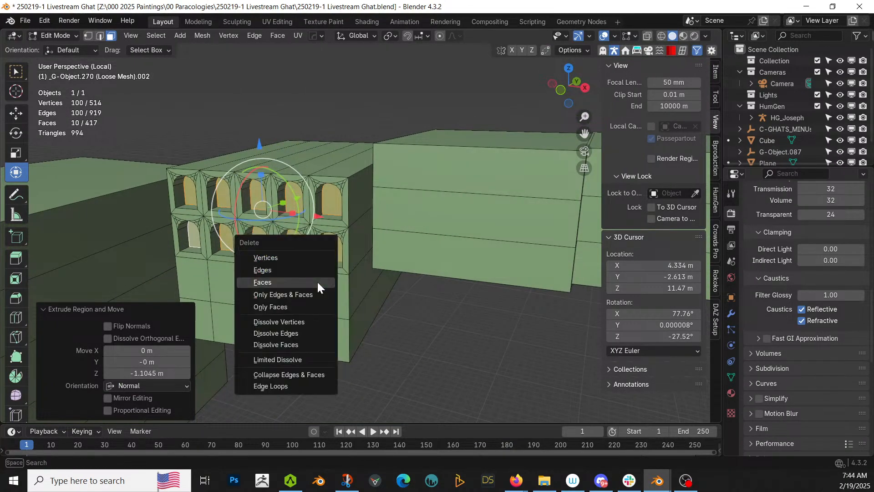
pyautogui.click(317, 280)
pyautogui.moveTo(316, 279)
pyautogui.mouseDown(button='middle')
pyautogui.moveTo(297, 252)
pyautogui.moveTo(320, 293)
pyautogui.moveTo(281, 283)
pyautogui.moveTo(306, 283)
pyautogui.mouseUp(button='middle')
pyautogui.press('Tab')
pyautogui.press('Tab')
# - Divide the three-storey block beside the arched building into five bays with four evenly spaced vertical loop cuts
pyautogui.scroll(3, 335, 258)
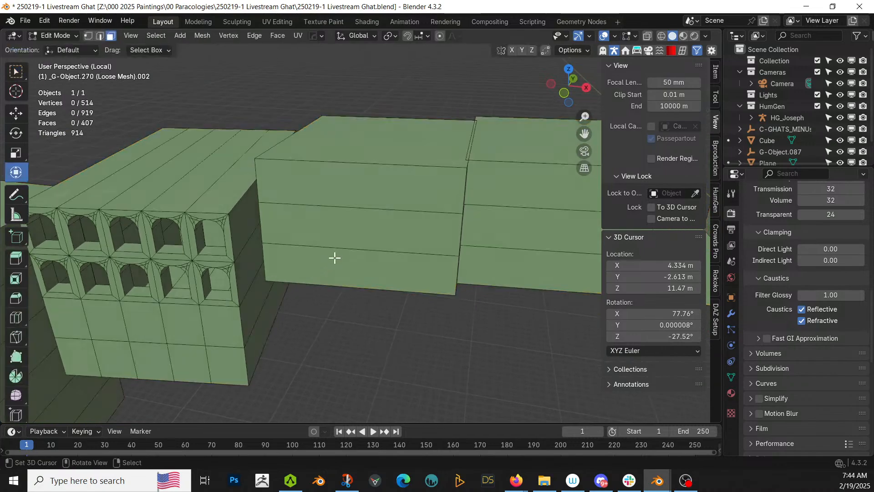
pyautogui.moveTo(351, 251); pyautogui.dragTo(307, 235, button='middle')
pyautogui.click(311, 223)
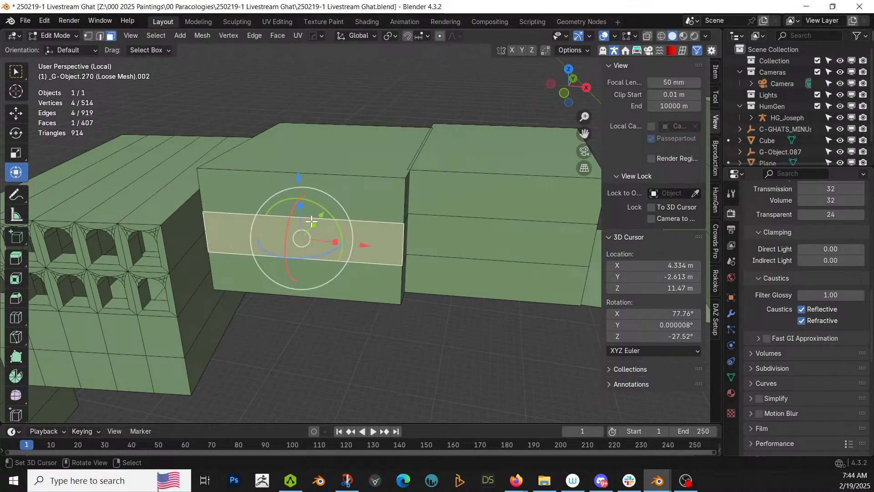
pyautogui.hotkey('ctrl', 'r')
pyautogui.scroll(2, 311, 221)
pyautogui.scroll(1, 312, 222)
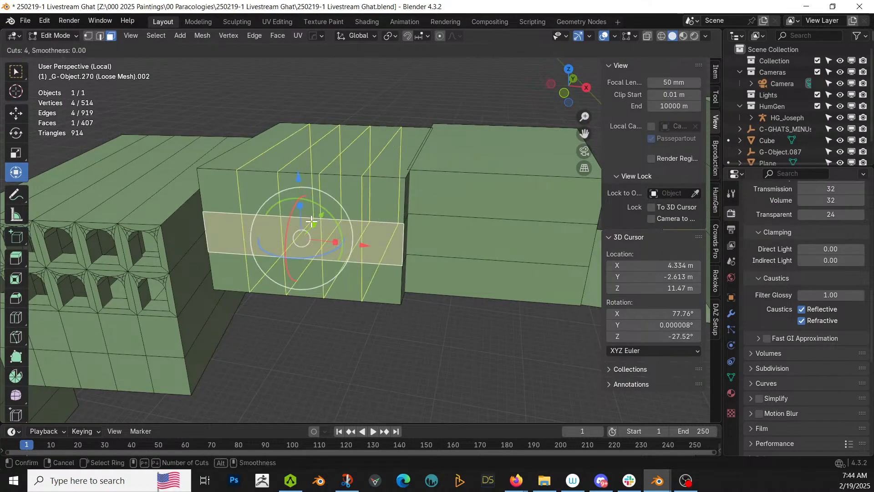
pyautogui.click(312, 220)
pyautogui.rightClick(313, 220)
# - Select the ten front faces of this block's upper two storeys and inset them individually with a thickness of about 13.79 m
pyautogui.moveTo(391, 272); pyautogui.dragTo(368, 250, button='middle')
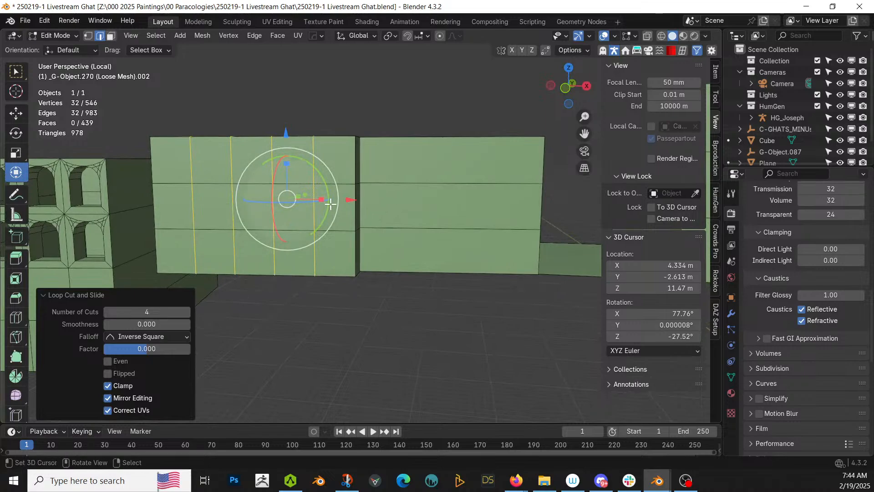
pyautogui.scroll(3, 327, 208)
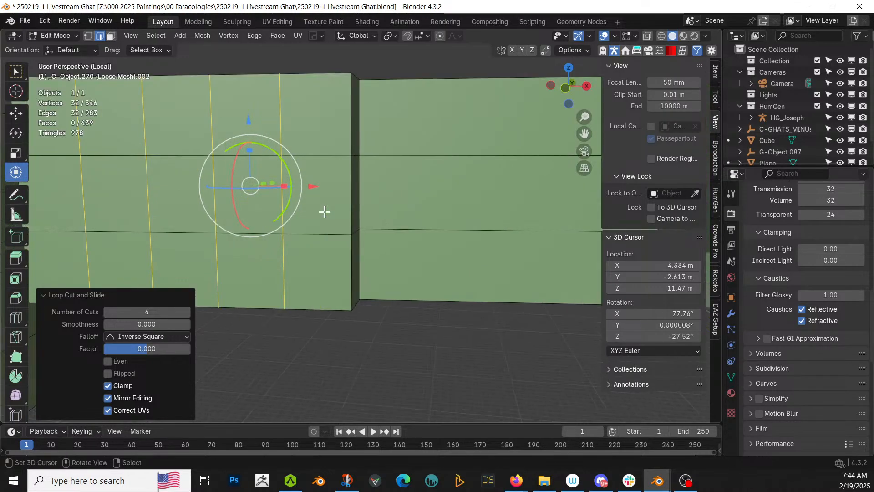
pyautogui.keyDown('shift'); pyautogui.moveTo(325, 212); pyautogui.dragTo(398, 241, button='middle'); pyautogui.keyUp('shift')
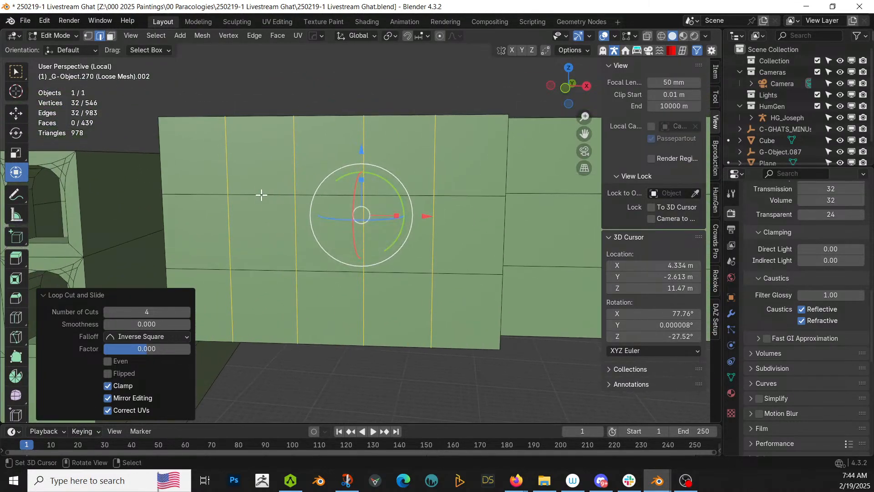
pyautogui.press('3')
pyautogui.click(190, 156)
pyautogui.keyDown('ctrl'); pyautogui.click(447, 149); pyautogui.keyUp('ctrl')
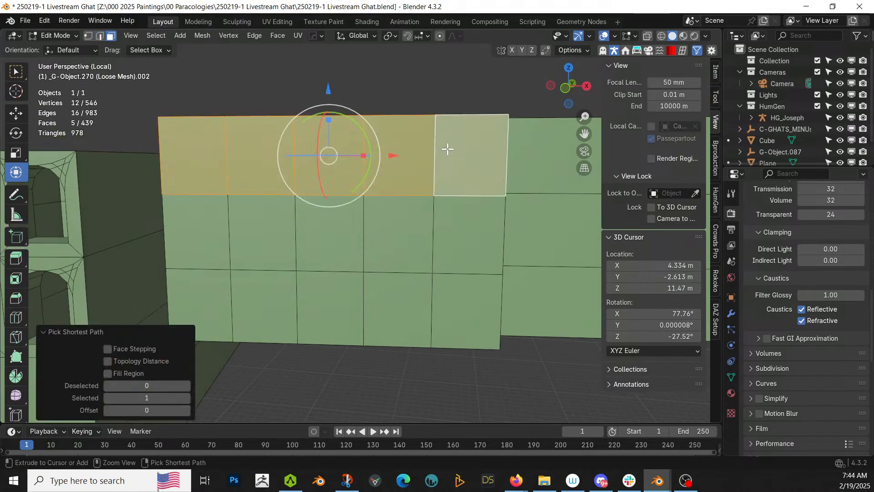
pyautogui.keyDown('ctrl'); pyautogui.click(450, 223); pyautogui.keyUp('ctrl')
pyautogui.keyDown('ctrl'); pyautogui.click(212, 229); pyautogui.keyUp('ctrl')
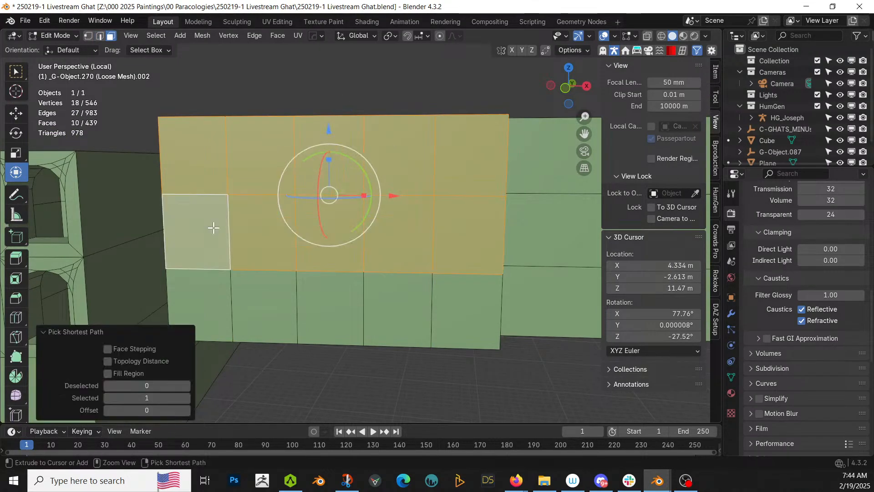
pyautogui.press('i')
pyautogui.press('i')
pyautogui.click(460, 278)
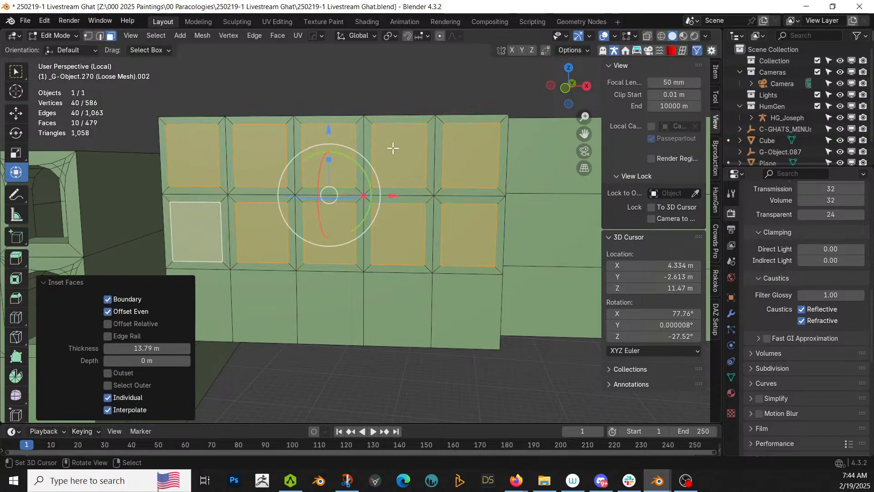
# - Set the pivot to Individual Origins and the orientation to Normal, and narrow the ten inset panels to about 0.59 along X
pyautogui.click(391, 37)
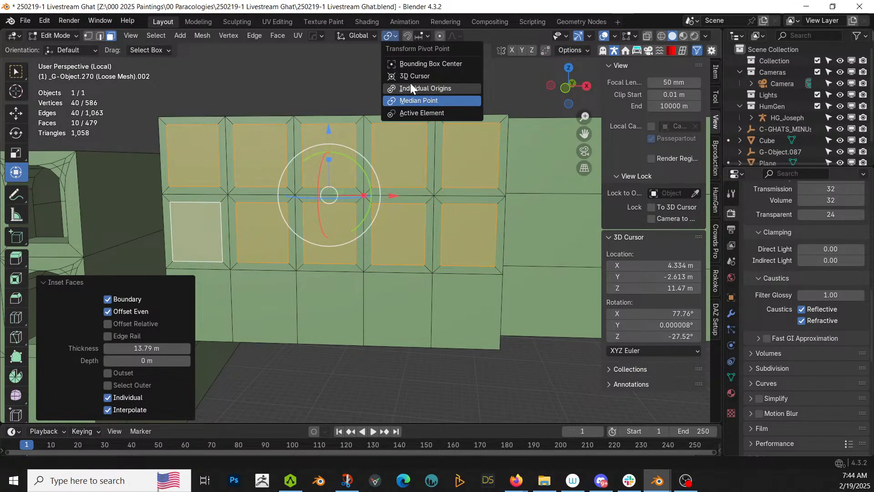
pyautogui.click(408, 88)
pyautogui.click(370, 37)
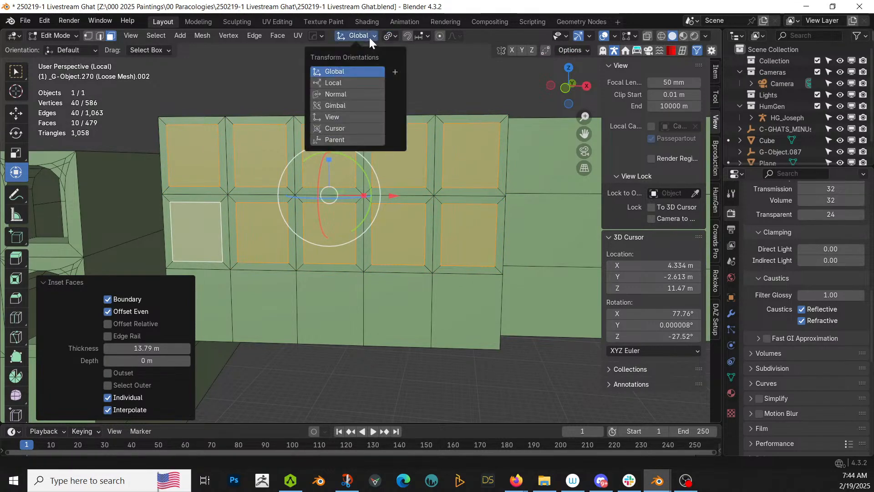
pyautogui.click(342, 93)
pyautogui.press('s')
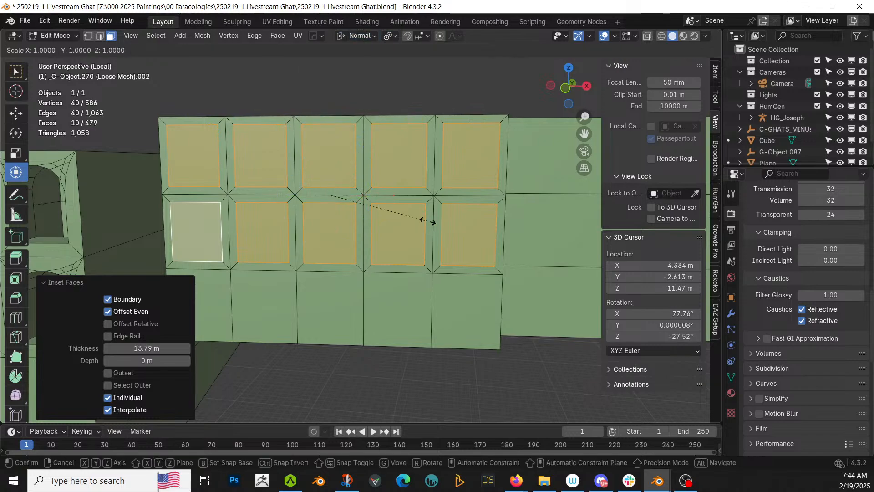
pyautogui.press('x')
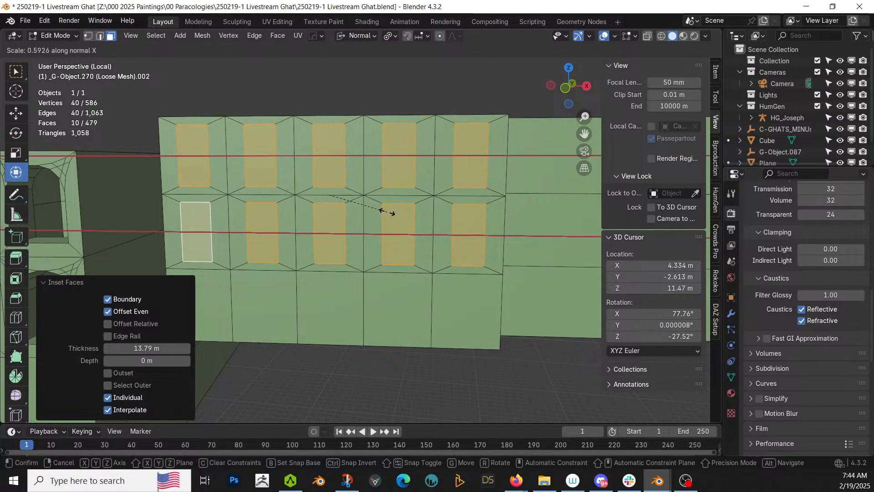
pyautogui.click(387, 210)
# - Extrude the ten narrow window faces inward about 1.57 m and delete the recessed faces
pyautogui.moveTo(386, 208); pyautogui.dragTo(354, 225, button='middle')
pyautogui.click(366, 220)
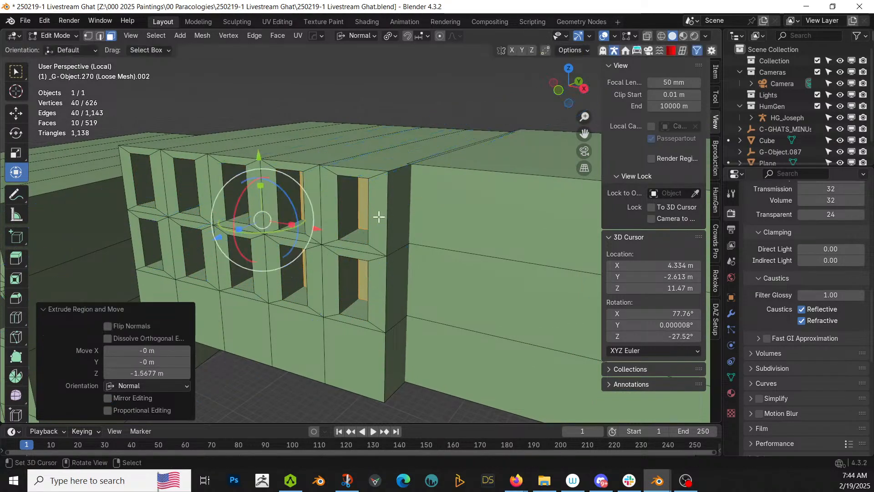
pyautogui.press('x')
pyautogui.click(378, 217)
# - Divide the front of the adjoining end block into five bays with four evenly spaced vertical loop cuts
pyautogui.scroll(-4, 377, 216)
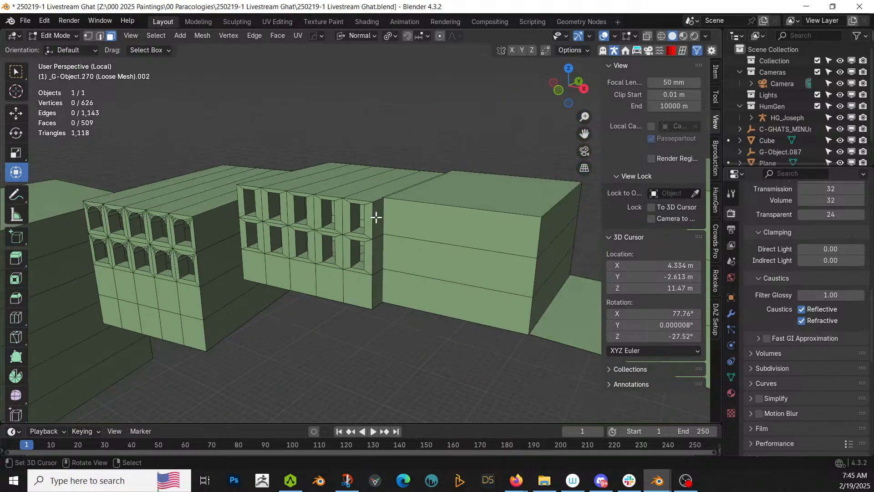
pyautogui.moveTo(377, 215)
pyautogui.mouseDown(button='middle')
pyautogui.moveTo(390, 208)
pyautogui.moveTo(377, 171)
pyautogui.moveTo(365, 185)
pyautogui.moveTo(404, 197)
pyautogui.moveTo(343, 205)
pyautogui.moveTo(367, 222)
pyautogui.mouseUp(button='middle')
pyautogui.scroll(2, 375, 182)
pyautogui.keyDown('shift'); pyautogui.moveTo(372, 222); pyautogui.dragTo(354, 224, button='middle'); pyautogui.keyUp('shift')
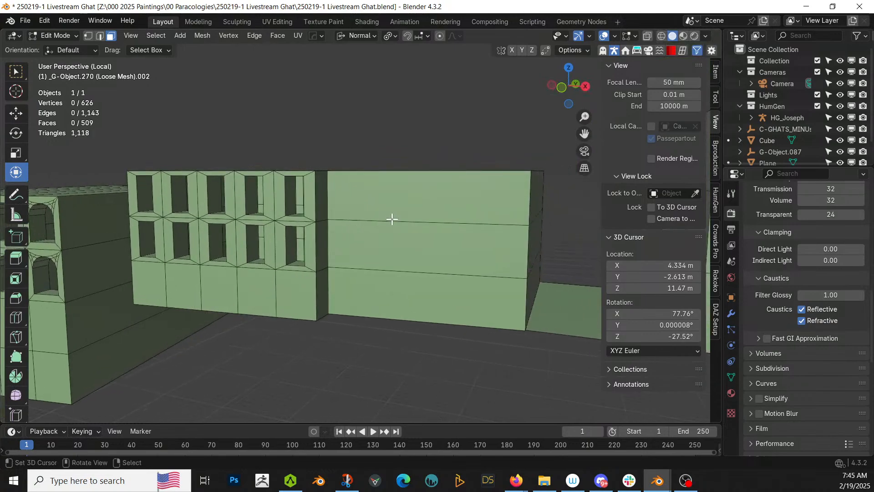
pyautogui.rightClick(413, 220)
pyautogui.hotkey('ctrl', 'r')
pyautogui.scroll(2, 414, 222)
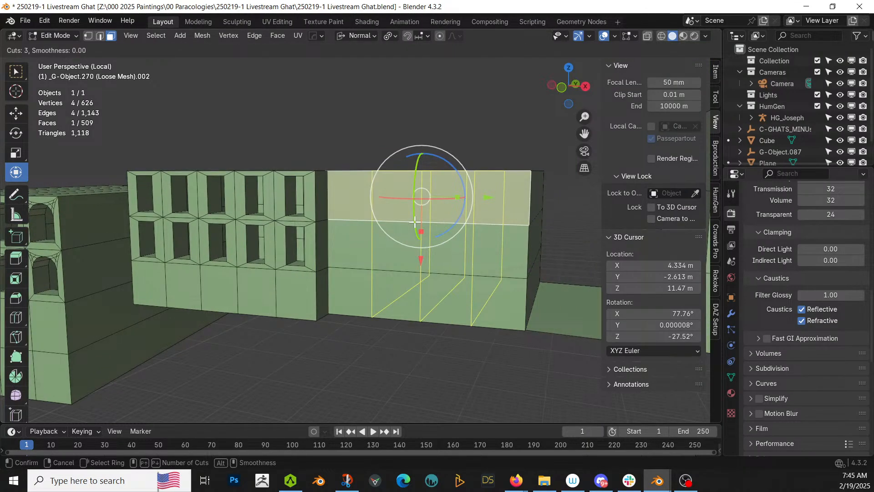
pyautogui.scroll(-1, 415, 222)
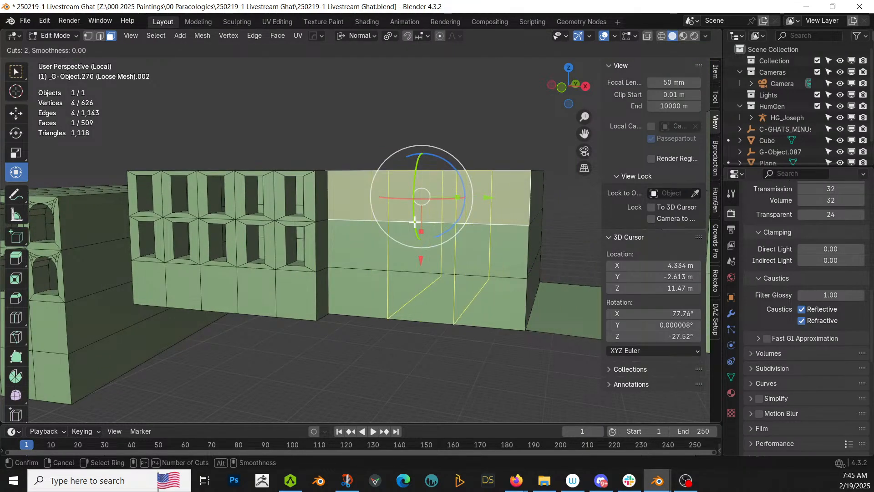
pyautogui.click(415, 222)
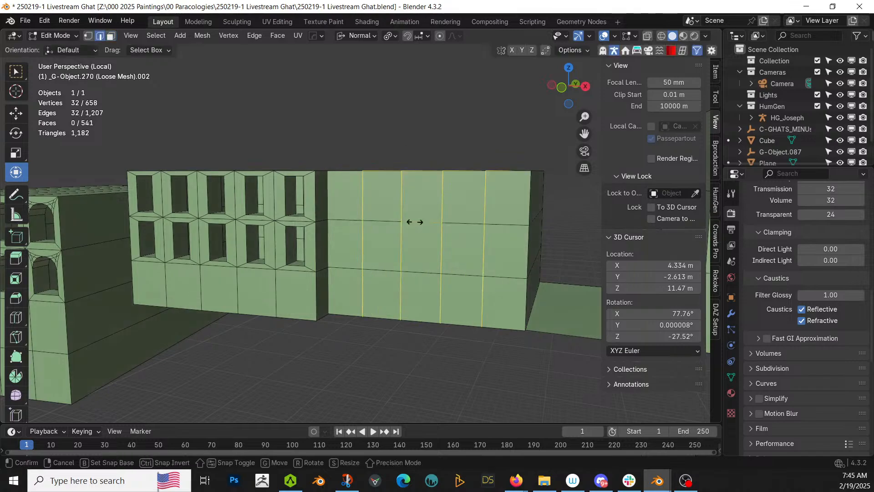
pyautogui.click(415, 221)
# - Select the five ground-storey front faces of the end block and inset them individually with a thickness of about 11.36 m
pyautogui.scroll(2, 391, 251)
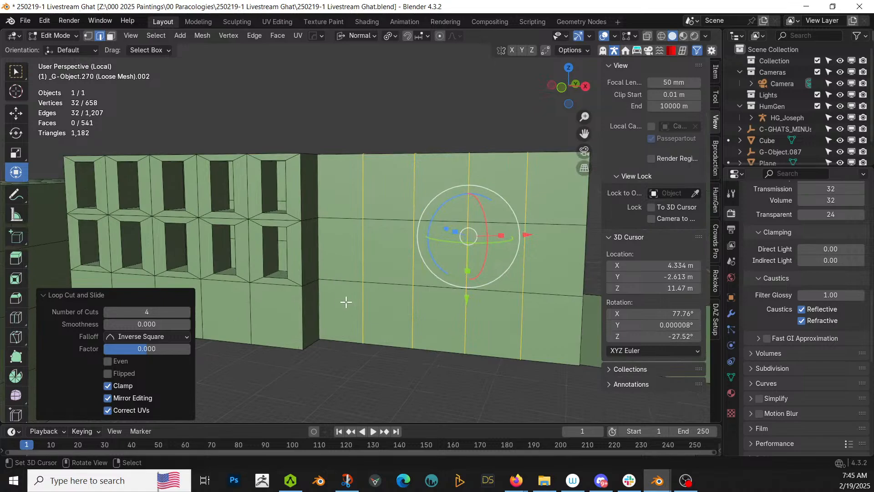
pyautogui.click(367, 309)
pyautogui.press('3')
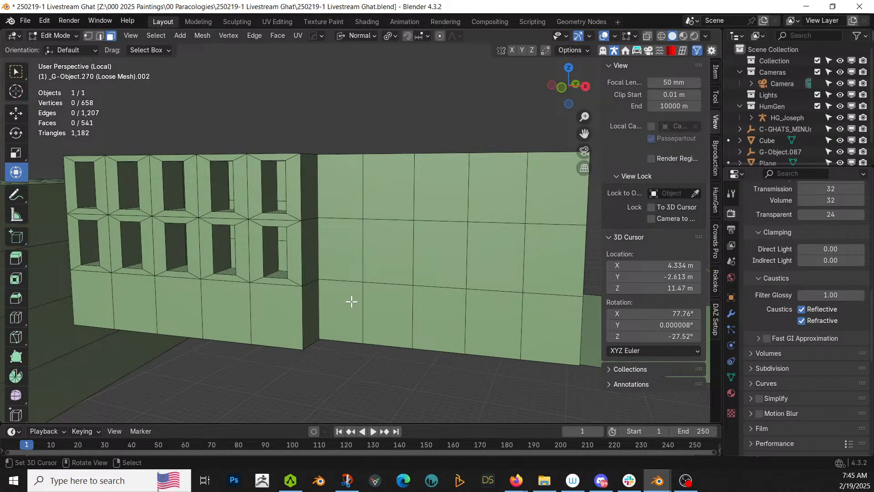
pyautogui.click(351, 301)
pyautogui.keyDown('ctrl'); pyautogui.click(561, 322); pyautogui.keyUp('ctrl')
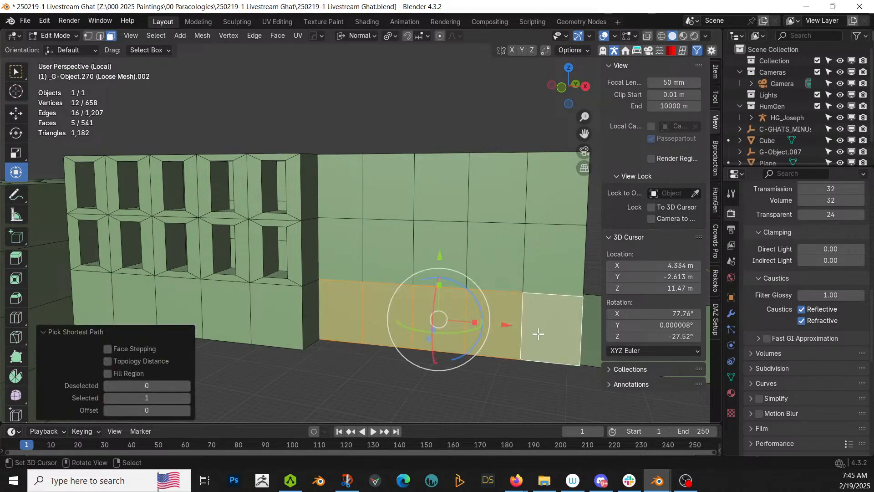
pyautogui.press('i')
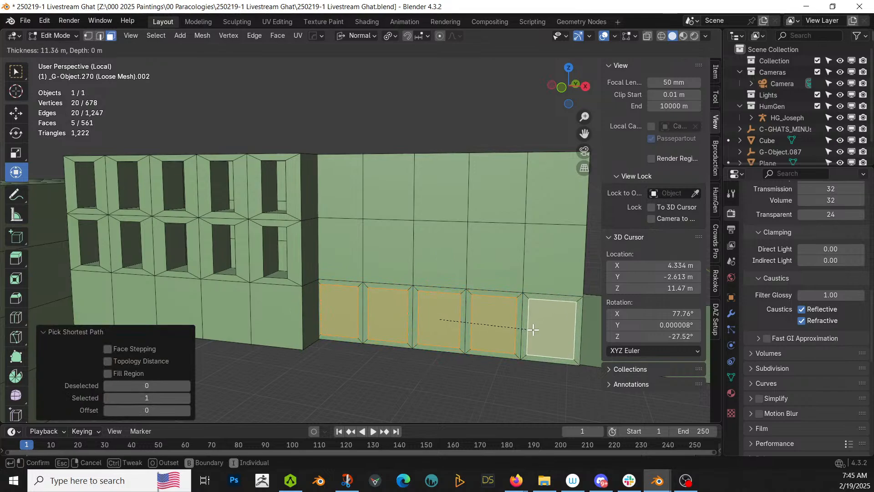
pyautogui.click(535, 329)
# - Narrow the five inset ground-storey panels to about 0.853 along their normal X axis
pyautogui.moveTo(535, 332); pyautogui.dragTo(514, 328, button='middle')
pyautogui.press('s')
pyautogui.press('x')
pyautogui.press('x')
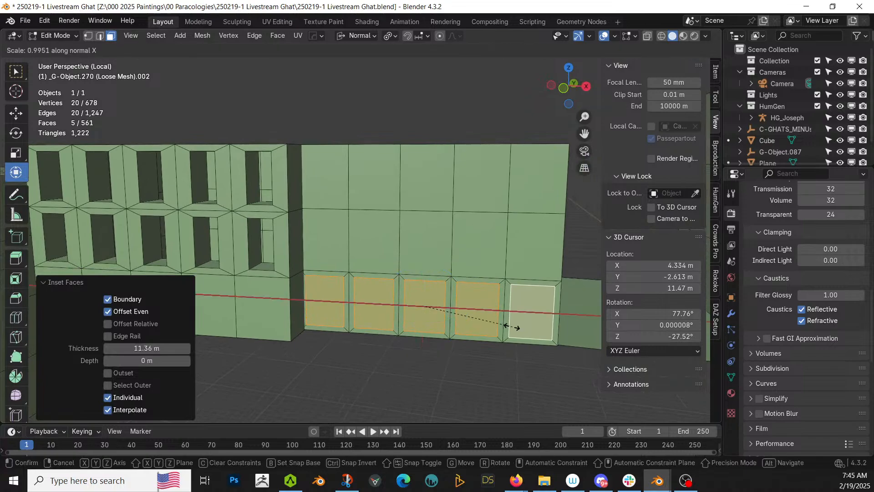
pyautogui.click(499, 325)
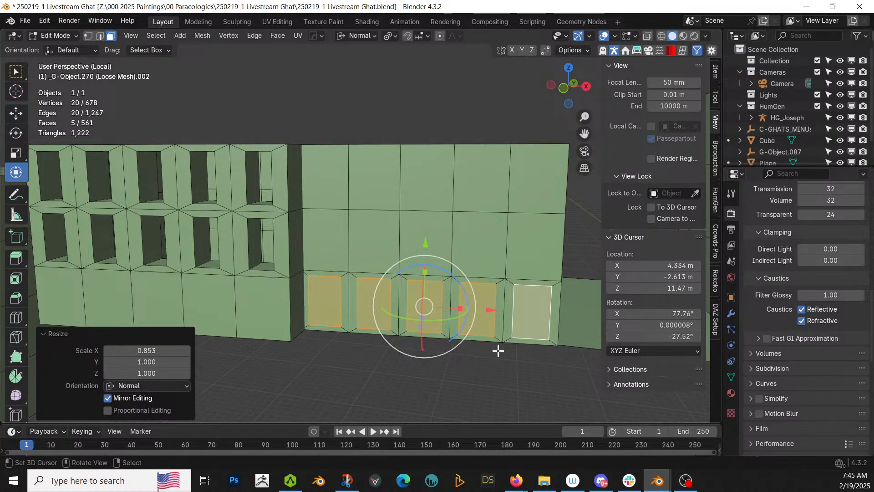
# - Round the upper corners of the five ground-storey panels into arches with a three-segment vertex bevel about 30.5 m wide
pyautogui.press('1')
pyautogui.moveTo(513, 351); pyautogui.dragTo(331, 315, button='middle')
pyautogui.press('b')
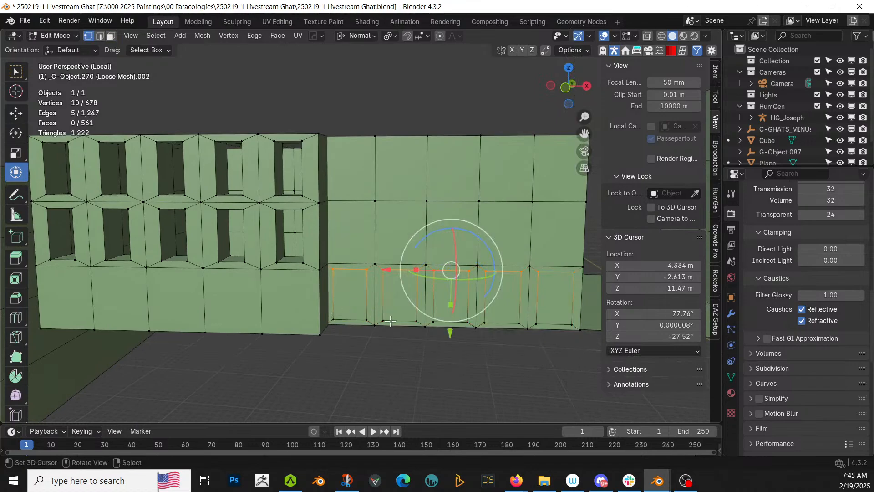
pyautogui.hotkey('ctrl', 'b')
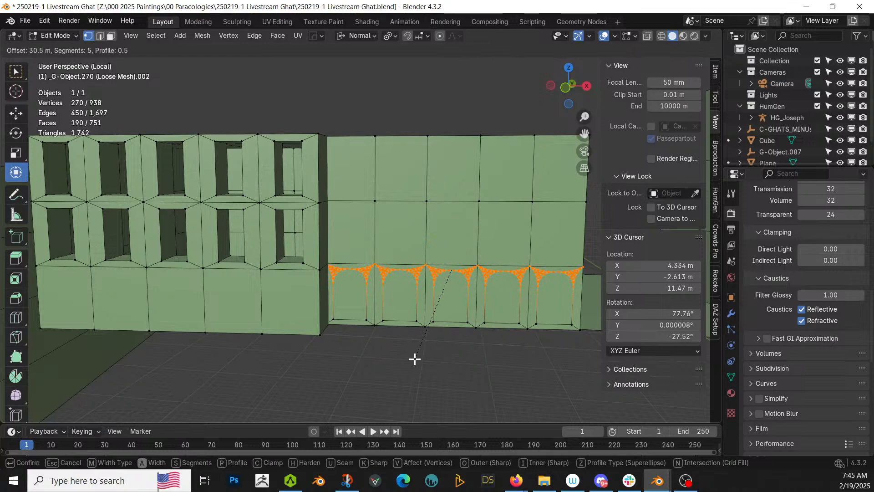
pyautogui.scroll(-2, 415, 359)
pyautogui.click(414, 359)
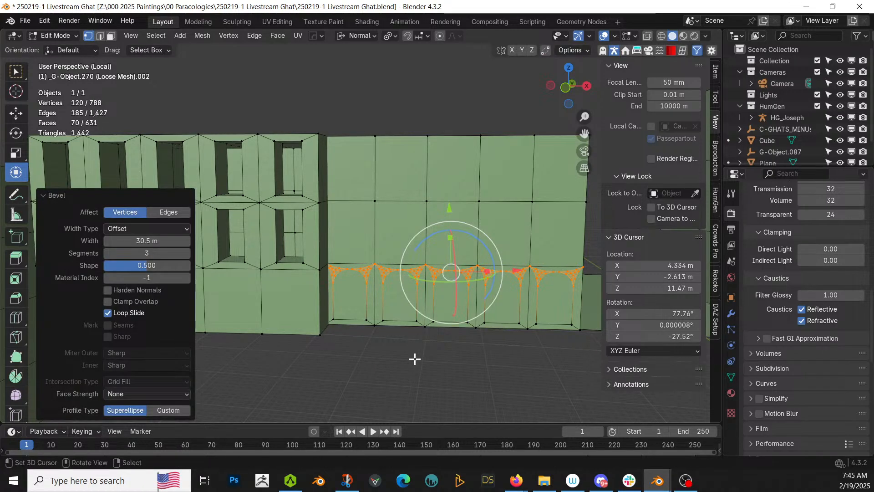
# - Select the five arched ground-storey faces, extrude them inward about 1.87 m, and check the arcade in Object Mode
pyautogui.press('3')
pyautogui.click(350, 298)
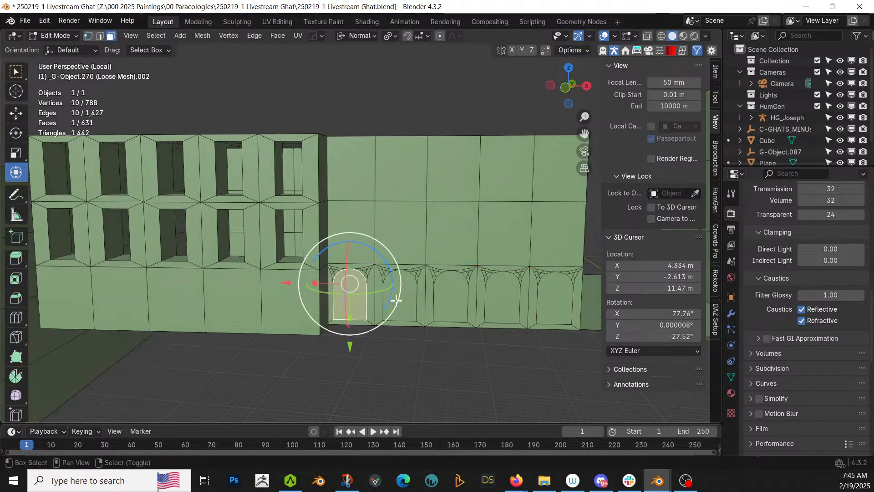
pyautogui.keyDown('shift'); pyautogui.click(400, 296); pyautogui.keyUp('shift')
pyautogui.keyDown('shift'); pyautogui.click(450, 295); pyautogui.keyUp('shift')
pyautogui.keyDown('shift'); pyautogui.click(502, 296); pyautogui.keyUp('shift')
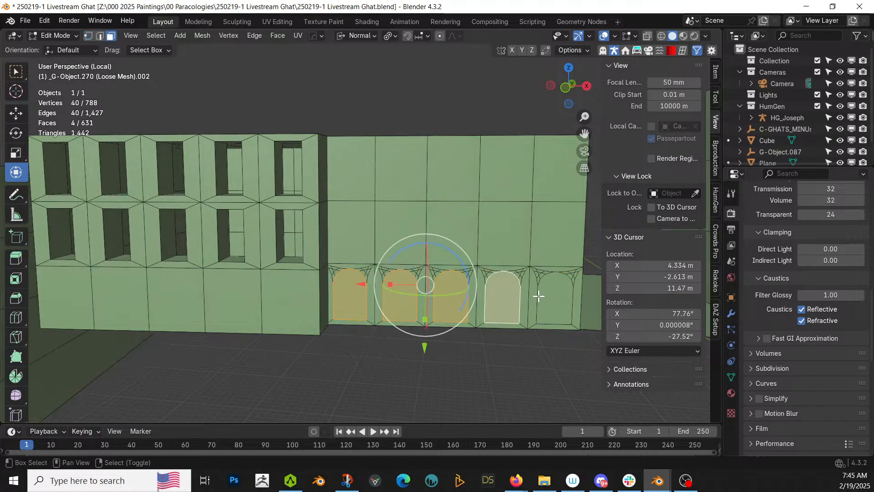
pyautogui.keyDown('shift'); pyautogui.click(549, 296); pyautogui.keyUp('shift')
pyautogui.moveTo(549, 296); pyautogui.dragTo(491, 301, button='middle')
pyautogui.press('e')
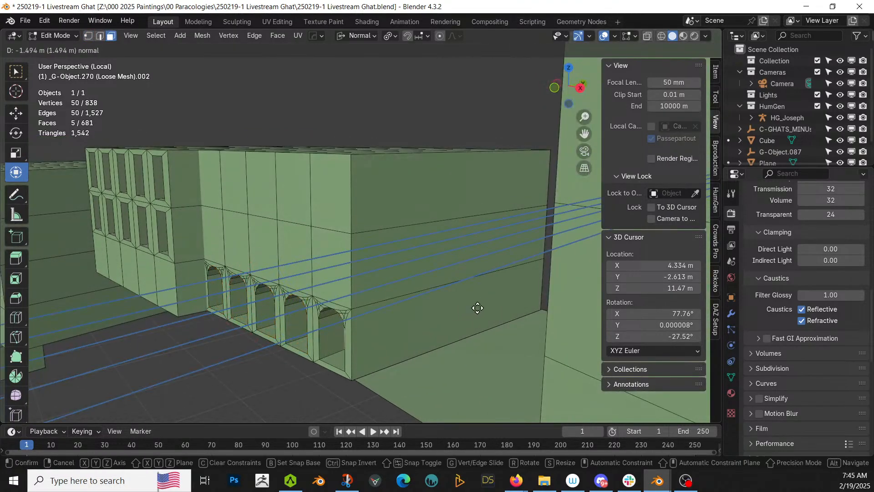
pyautogui.click(483, 306)
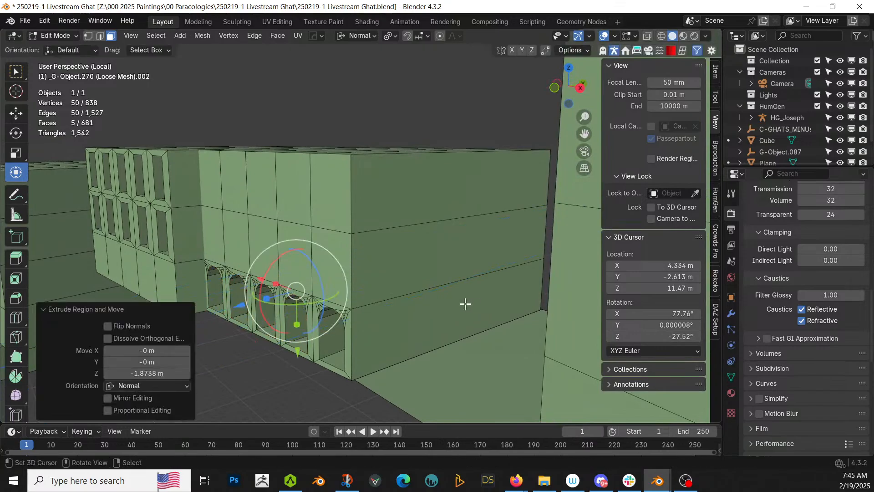
pyautogui.moveTo(464, 302)
pyautogui.mouseDown(button='middle')
pyautogui.moveTo(445, 299)
pyautogui.moveTo(477, 293)
pyautogui.moveTo(471, 278)
pyautogui.moveTo(459, 280)
pyautogui.moveTo(457, 297)
pyautogui.mouseUp(button='middle')
pyautogui.press('Tab')
pyautogui.scroll(6, 458, 299)
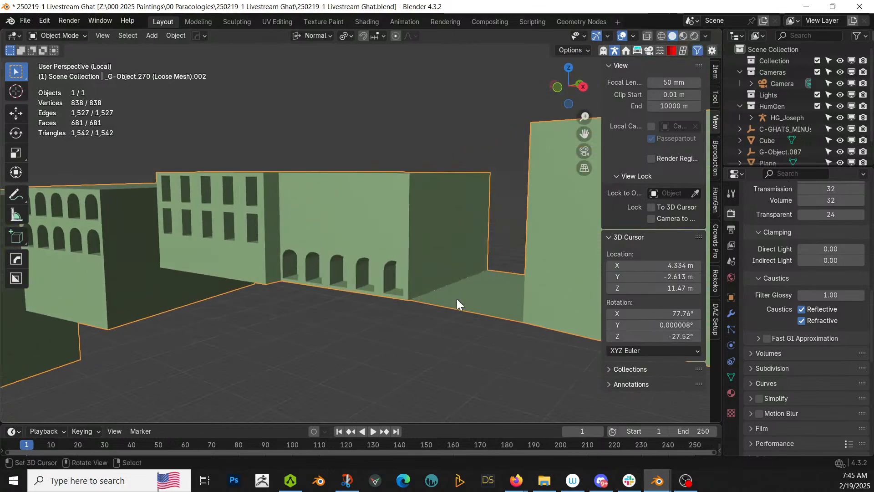
# - Select the horizontal edge loop between the end block's upper storeys and bevel it into a single-segment band with a width of about 10.1 m
pyautogui.press('Tab')
pyautogui.scroll(3, 441, 301)
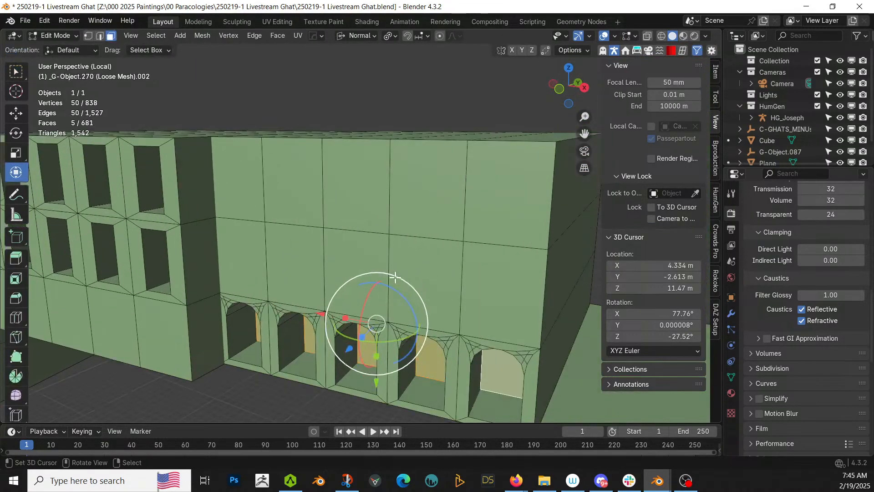
pyautogui.press('2')
pyautogui.click(375, 234)
pyautogui.keyDown('alt'); pyautogui.click(374, 234); pyautogui.keyUp('alt')
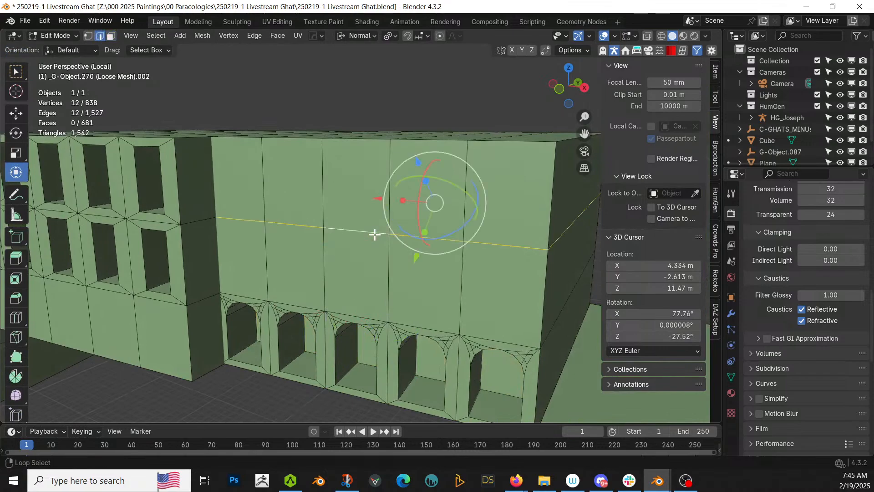
pyautogui.hotkey('ctrl', 'b')
pyautogui.scroll(-2, 411, 262)
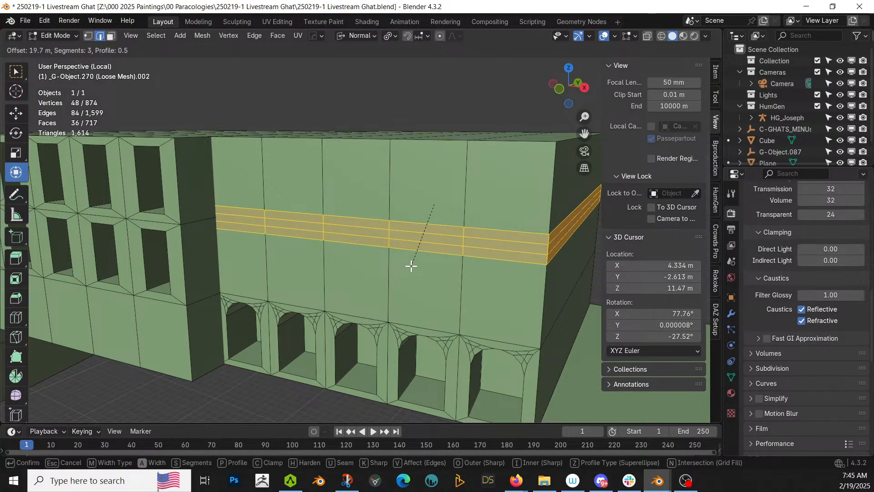
pyautogui.click(411, 261)
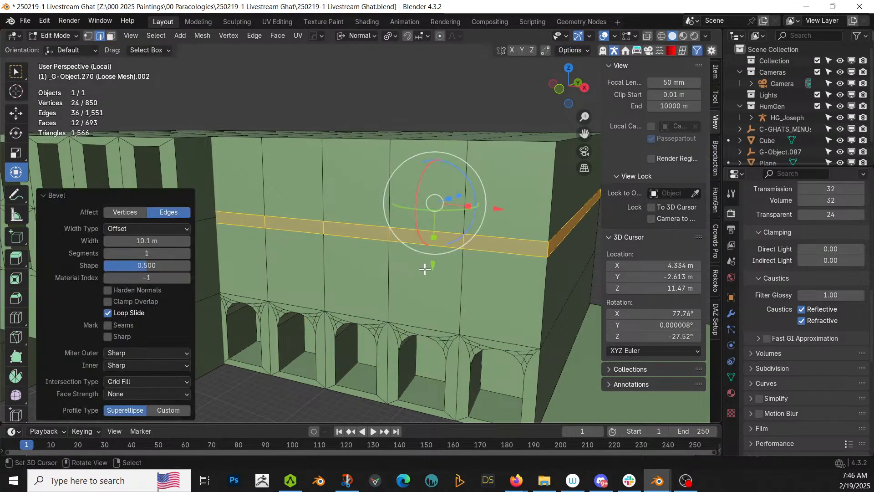
# - Extrude the band's faces outward along their normals by about 21 m with Offset Even enabled to form a projecting ledge
pyautogui.hotkey('alt', 'e')
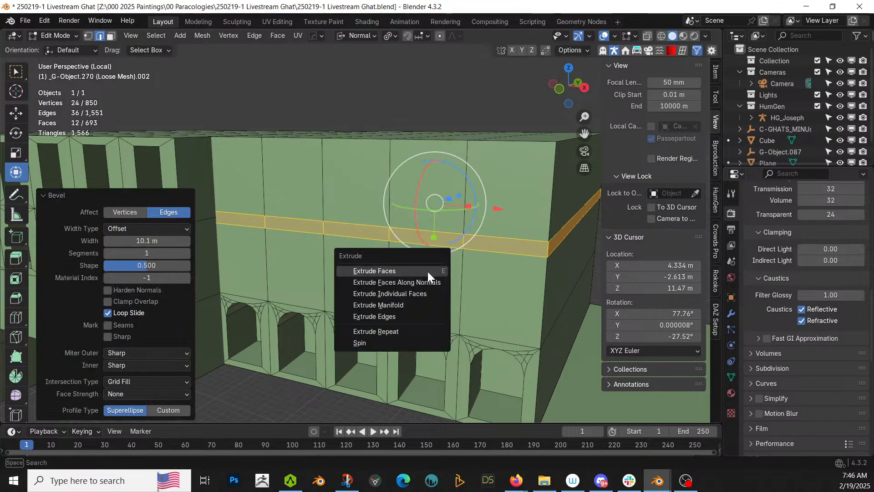
pyautogui.click(428, 282)
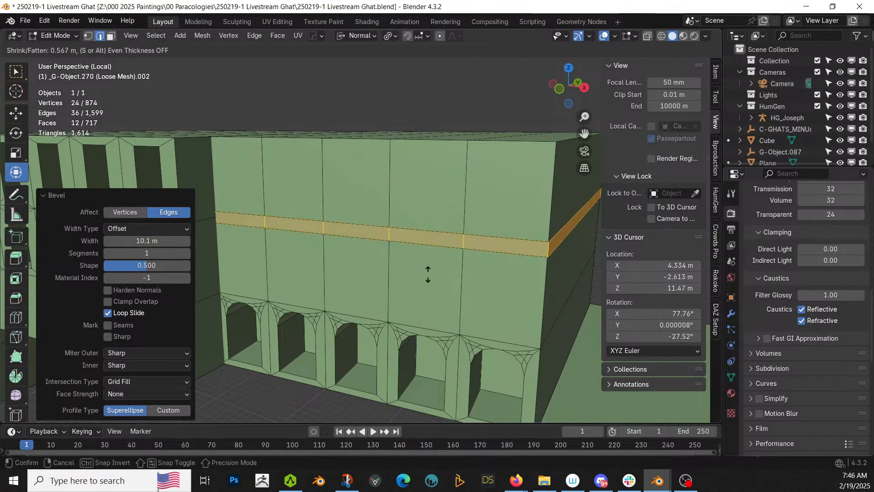
pyautogui.click(393, 45)
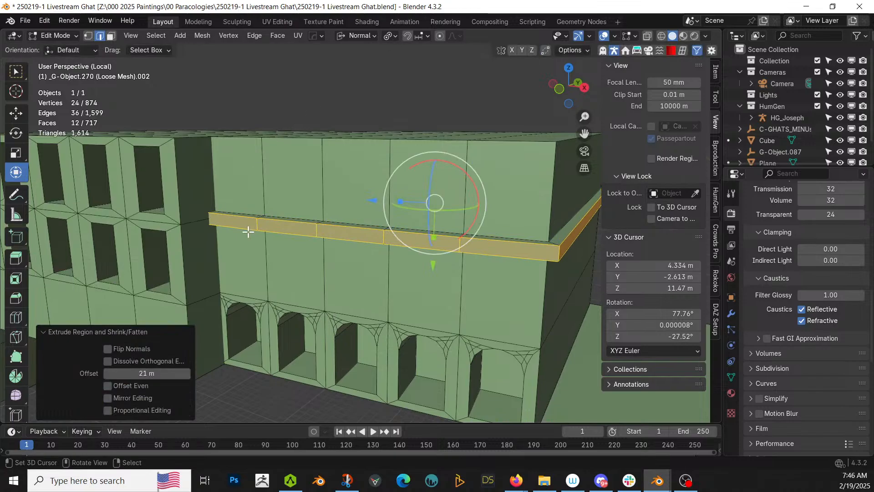
pyautogui.click(108, 386)
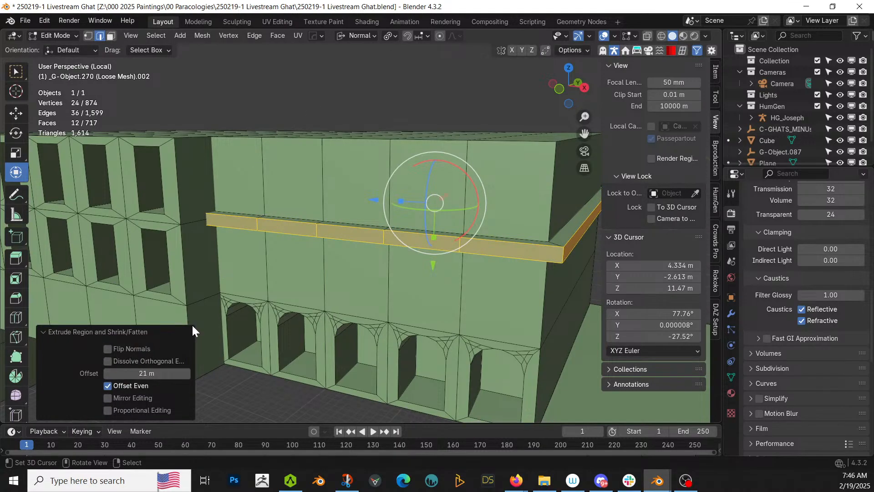
# - Select the second and fourth front faces of the end block's top storey and start insetting them
pyautogui.moveTo(212, 359); pyautogui.dragTo(286, 318, button='middle')
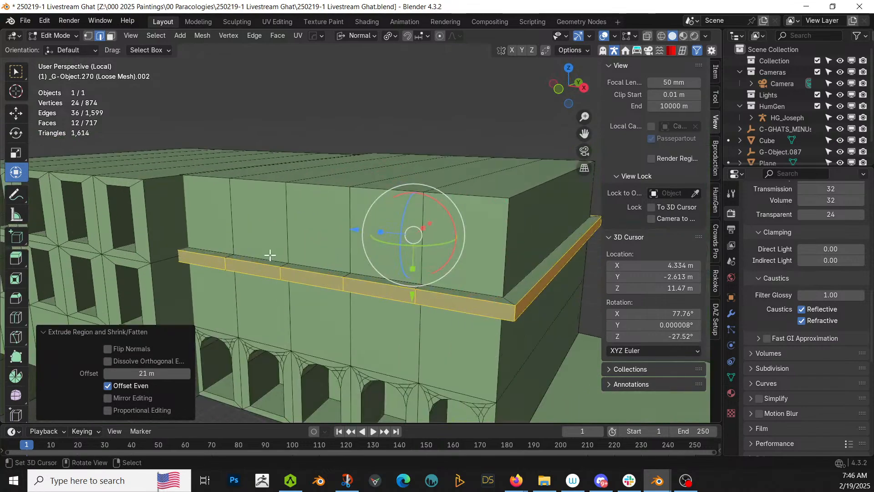
pyautogui.press('3')
pyautogui.click(260, 237)
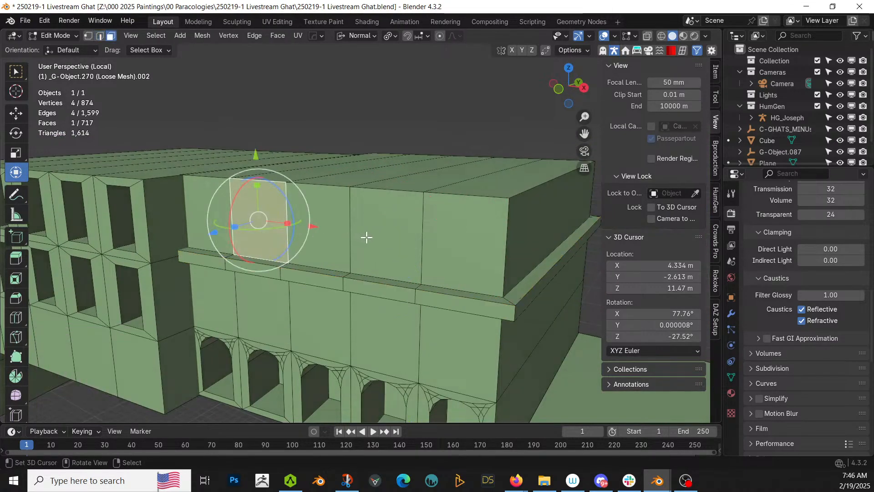
pyautogui.keyDown('shift'); pyautogui.click(367, 236); pyautogui.keyUp('shift')
pyautogui.press('i')
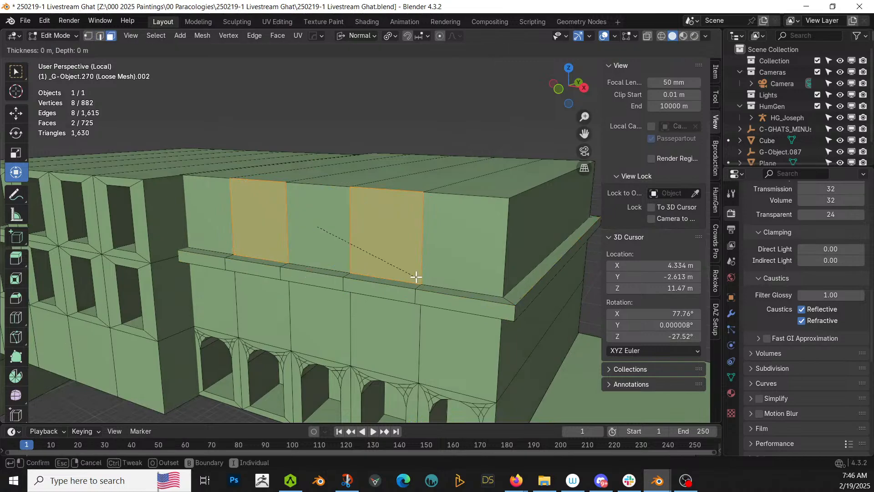
# - Inset the two upper-storey faces individually by about 13.27 m and narrow them to about 0.461 along their normal X axis
pyautogui.click(403, 271)
pyautogui.press('s')
pyautogui.press('x')
pyautogui.press('x')
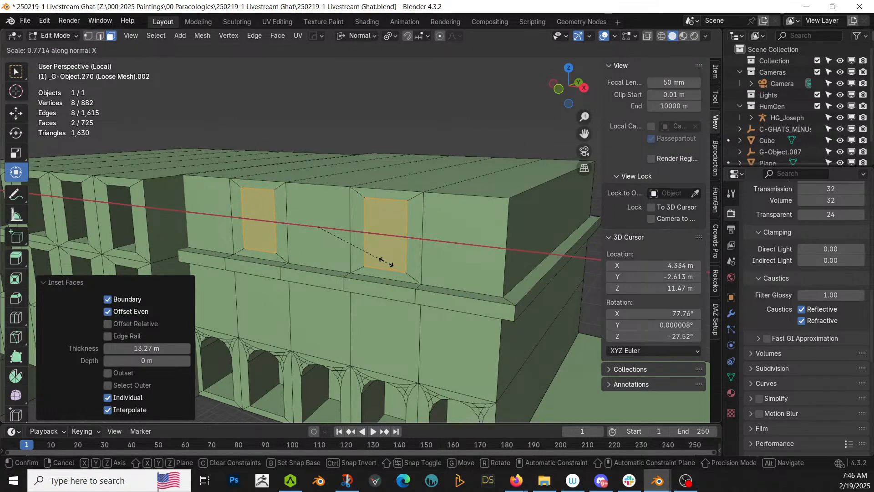
pyautogui.click(365, 251)
pyautogui.press('s')
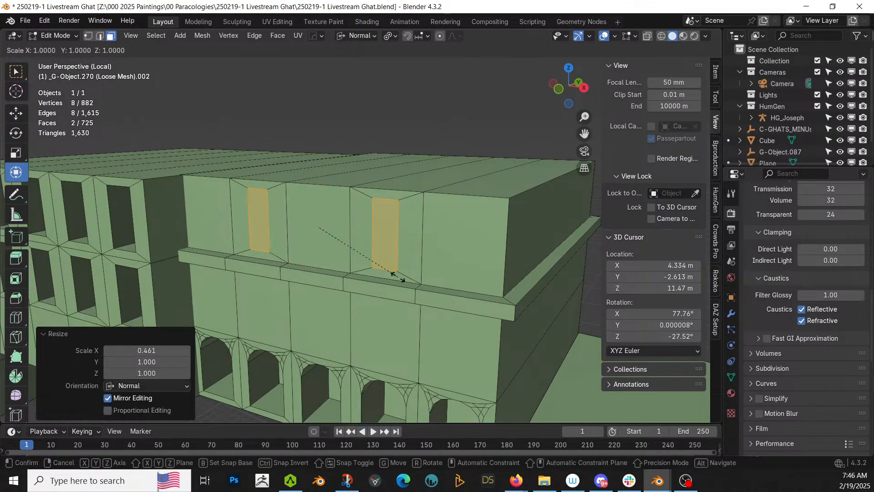
pyautogui.rightClick(398, 256)
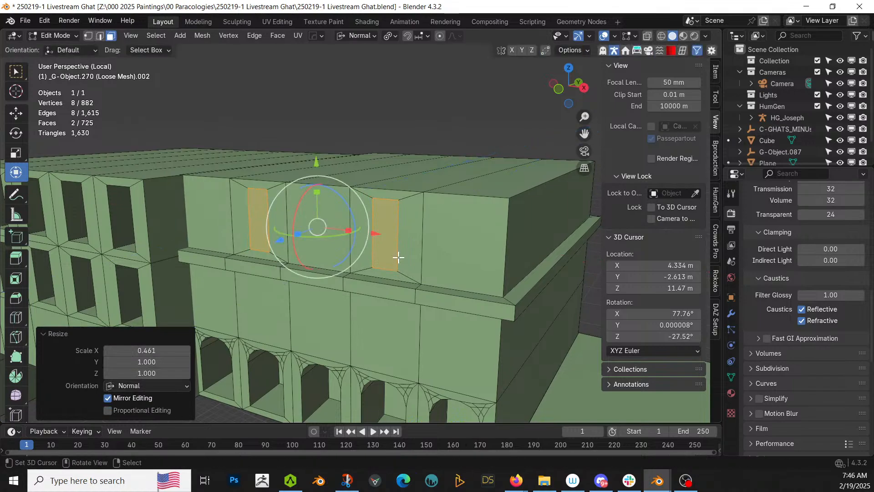
# - Scale the two inset window faces to about 0.752 along their normal Y axis
pyautogui.press('s')
pyautogui.press('y')
pyautogui.press('y')
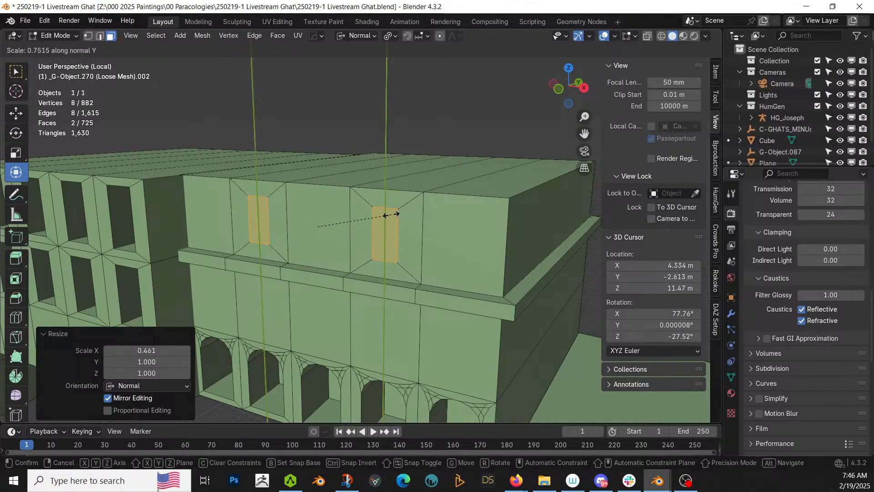
pyautogui.click(390, 214)
# - Vertex-bevel the upper corners of both window faces with 4 segments and a width of about 14.1 m to form arches
pyautogui.moveTo(393, 245); pyautogui.dragTo(406, 244, button='middle')
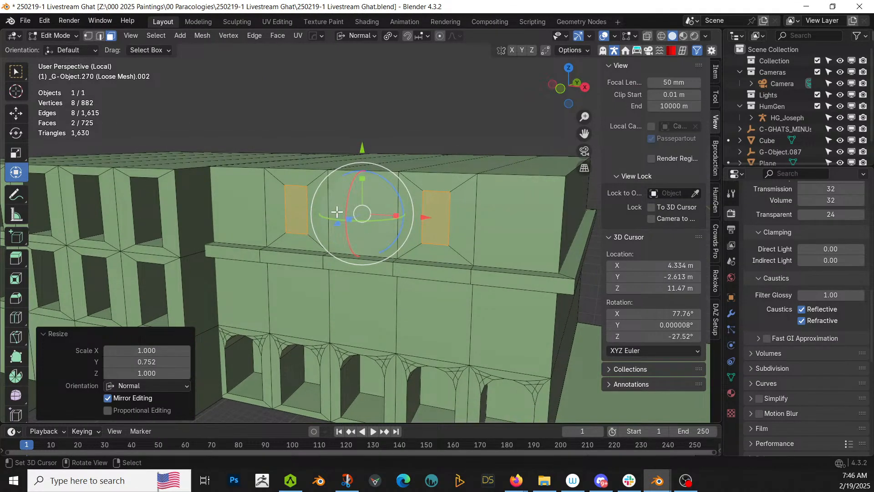
pyautogui.press('1')
pyautogui.click(295, 184)
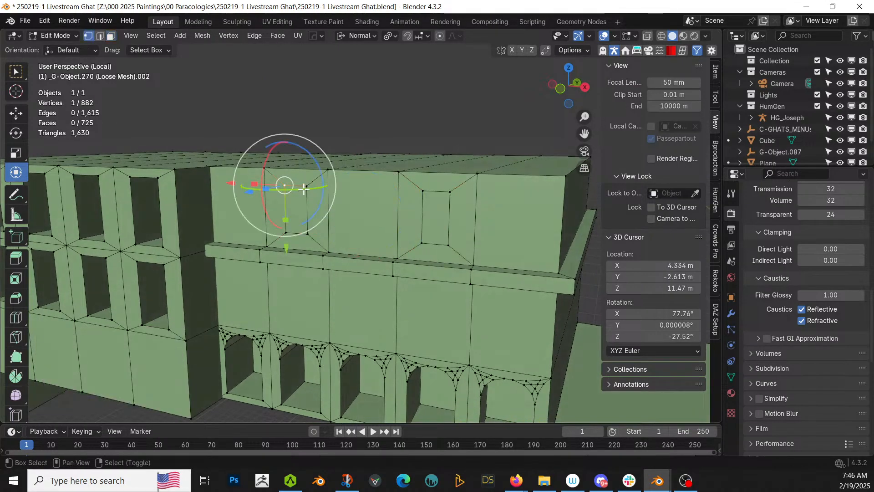
pyautogui.keyDown('shift'); pyautogui.click(306, 187); pyautogui.keyUp('shift')
pyautogui.keyDown('shift'); pyautogui.click(423, 191); pyautogui.keyUp('shift')
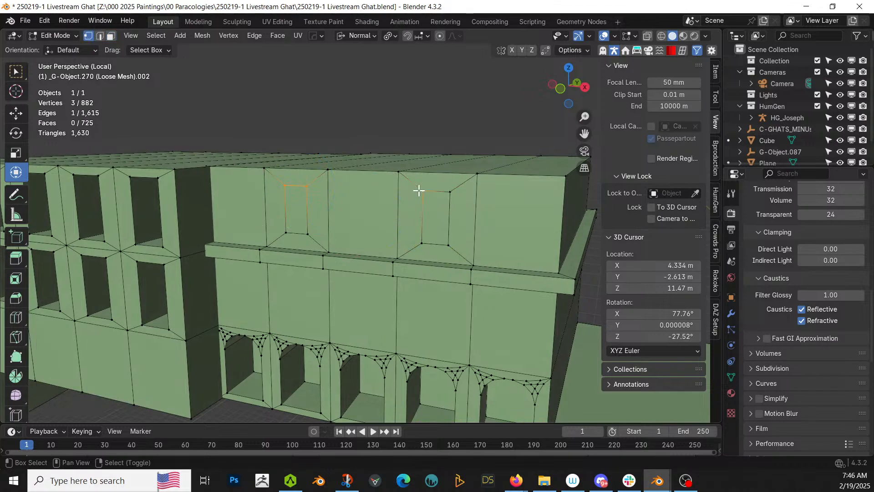
pyautogui.keyDown('shift'); pyautogui.click(450, 191); pyautogui.keyUp('shift')
pyautogui.hotkey('ctrl', 'shift', 'b')
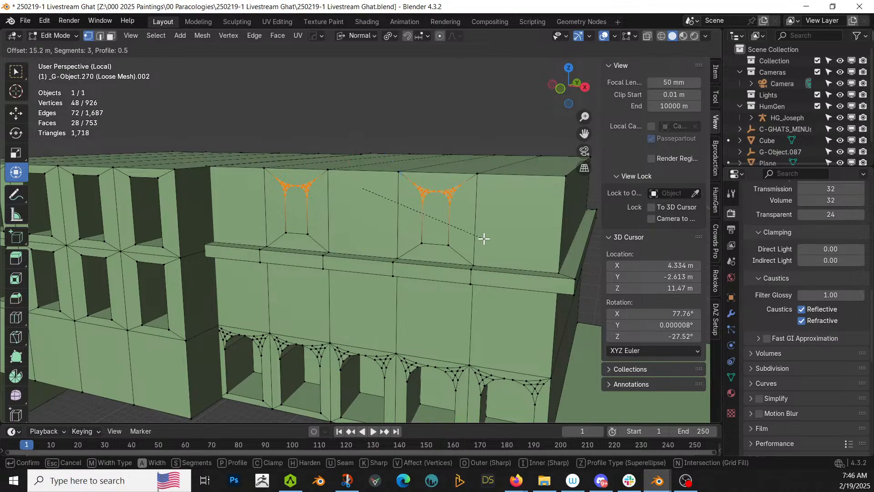
pyautogui.scroll(1, 484, 238)
pyautogui.click(484, 237)
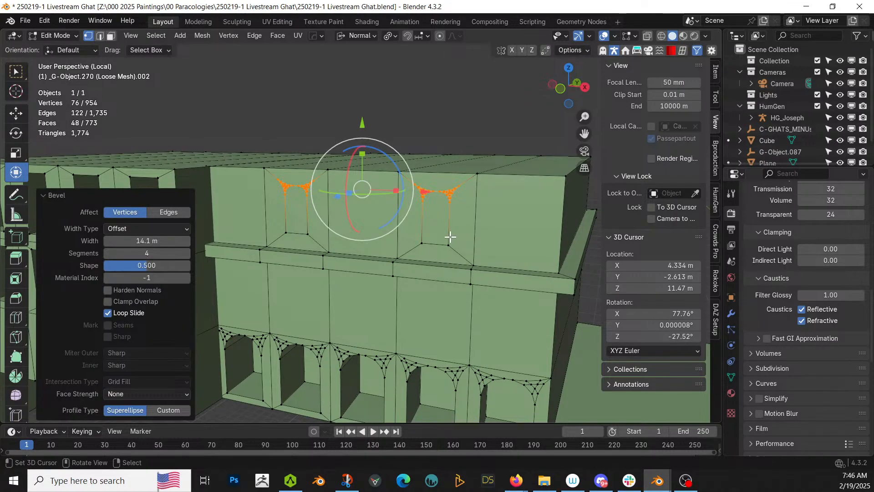
# - Extrude both arched window faces into the wall and delete the recessed faces to leave open windows
pyautogui.press('3')
pyautogui.click(297, 213)
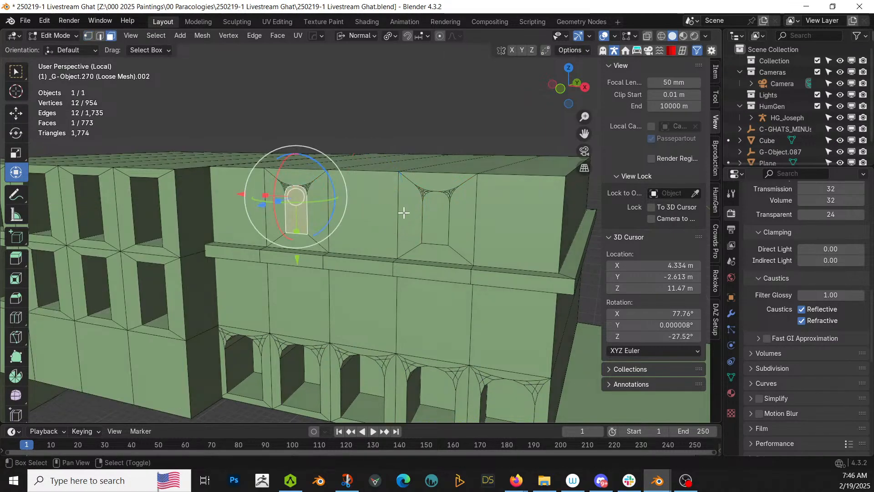
pyautogui.keyDown('shift'); pyautogui.click(404, 213); pyautogui.keyUp('shift')
pyautogui.moveTo(404, 213); pyautogui.dragTo(419, 228, button='middle')
pyautogui.press('e')
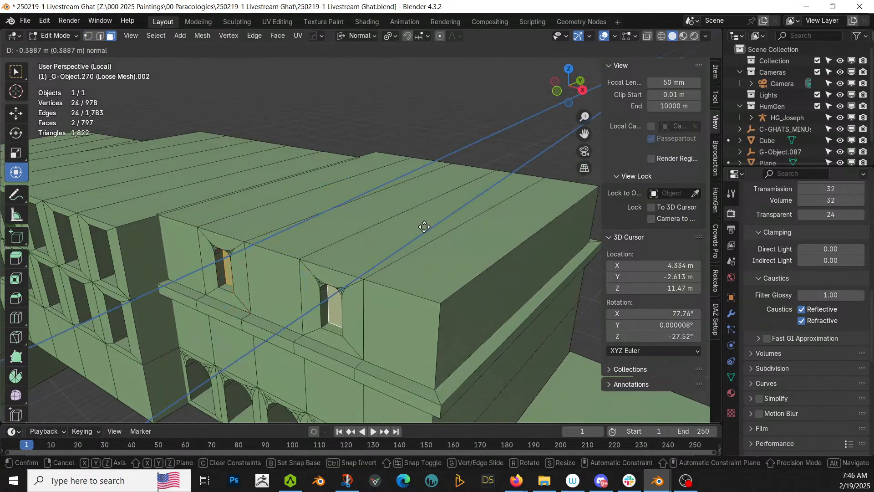
pyautogui.click(424, 226)
pyautogui.press('x')
pyautogui.click(417, 230)
# - Return to Object Mode and save the file
pyautogui.press('Tab')
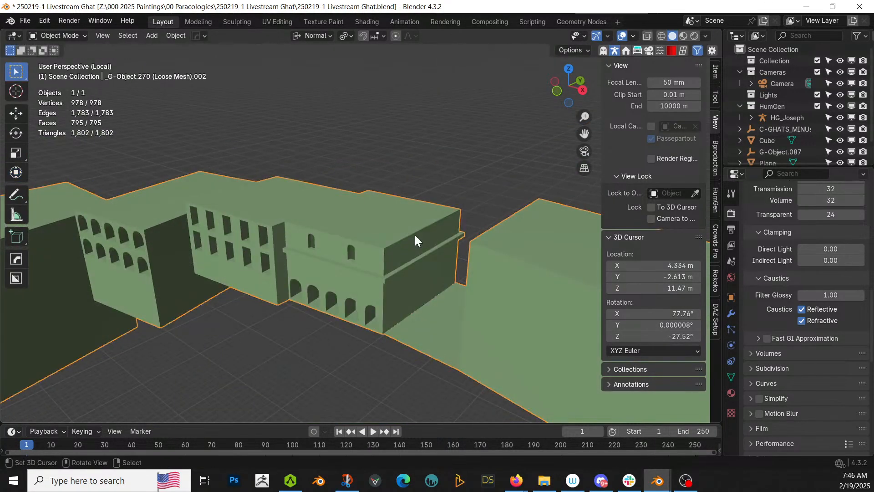
pyautogui.moveTo(415, 235); pyautogui.dragTo(422, 193, button='middle')
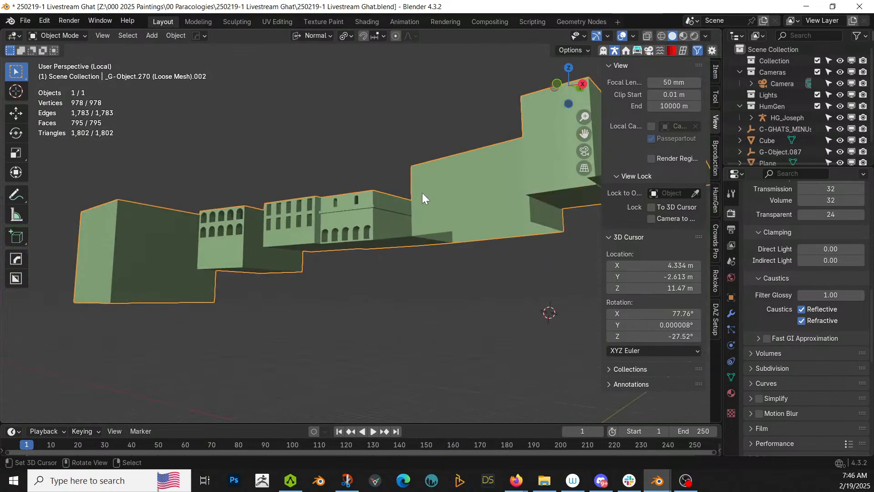
pyautogui.hotkey('ctrl', 's')
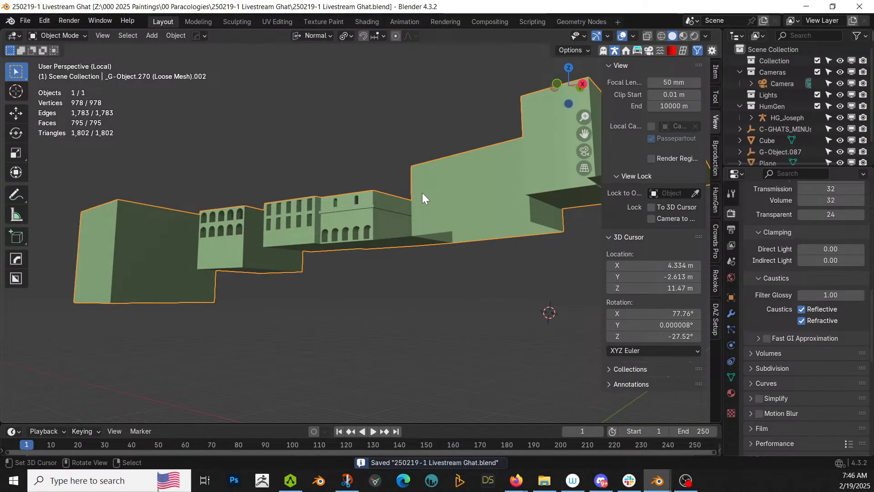
# - Bevel the two horizontal edge loops around the plain neighbouring block into bands, using one segment and a width of about 12 m
pyautogui.moveTo(422, 193); pyautogui.dragTo(447, 205, button='middle')
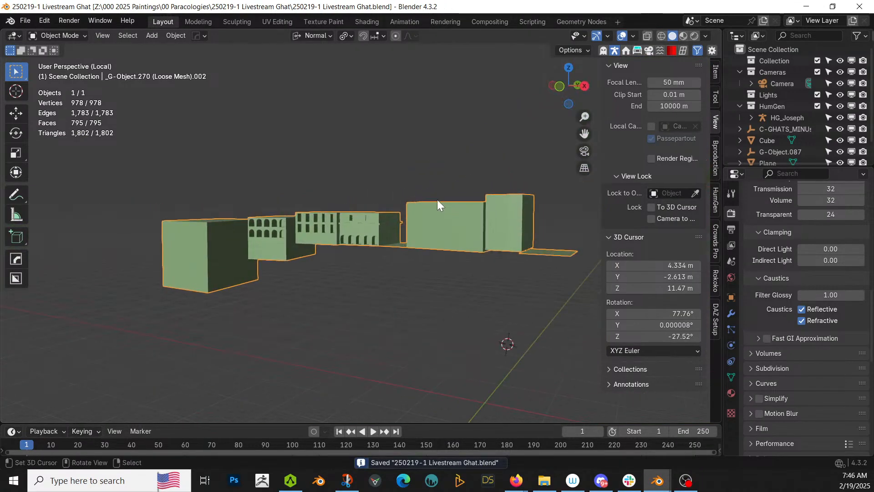
pyautogui.scroll(3, 437, 199)
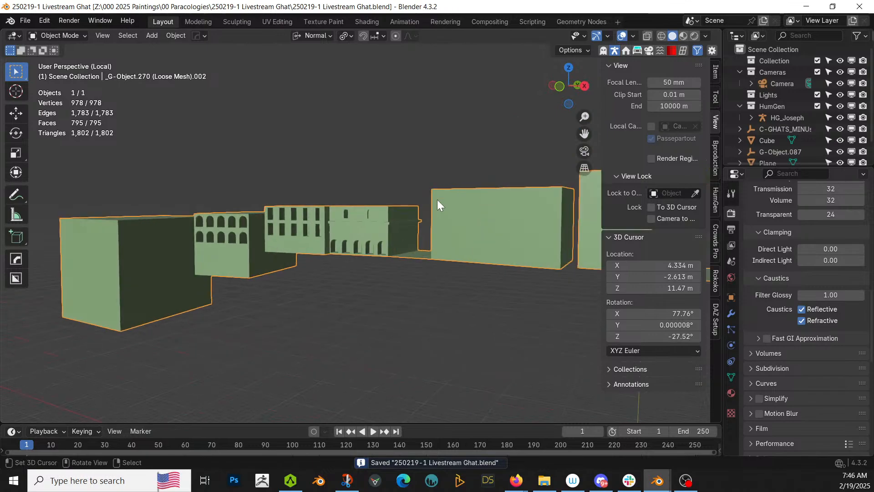
pyautogui.moveTo(400, 191); pyautogui.dragTo(365, 277, button='middle')
pyautogui.scroll(2, 400, 239)
pyautogui.scroll(2, 314, 239)
pyautogui.press('Tab')
pyautogui.click(371, 301)
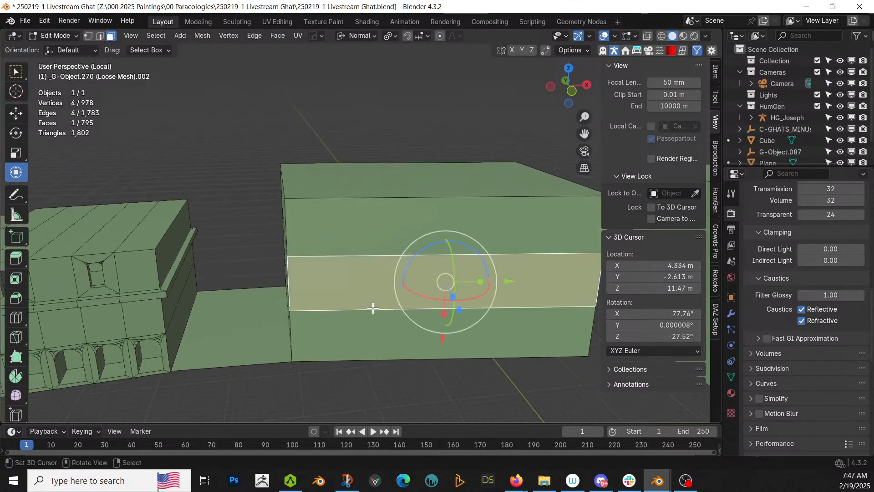
pyautogui.press('2')
pyautogui.click(382, 308)
pyautogui.keyDown('alt'); pyautogui.click(382, 305); pyautogui.keyUp('alt')
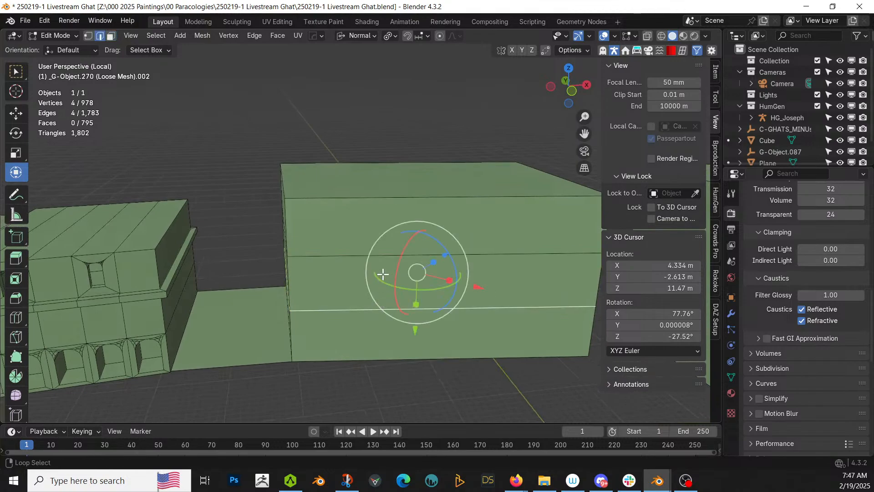
pyautogui.keyDown('alt'); pyautogui.keyDown('shift'); pyautogui.click(383, 257); pyautogui.keyUp('shift'); pyautogui.keyUp('alt')
pyautogui.hotkey('ctrl', 'b')
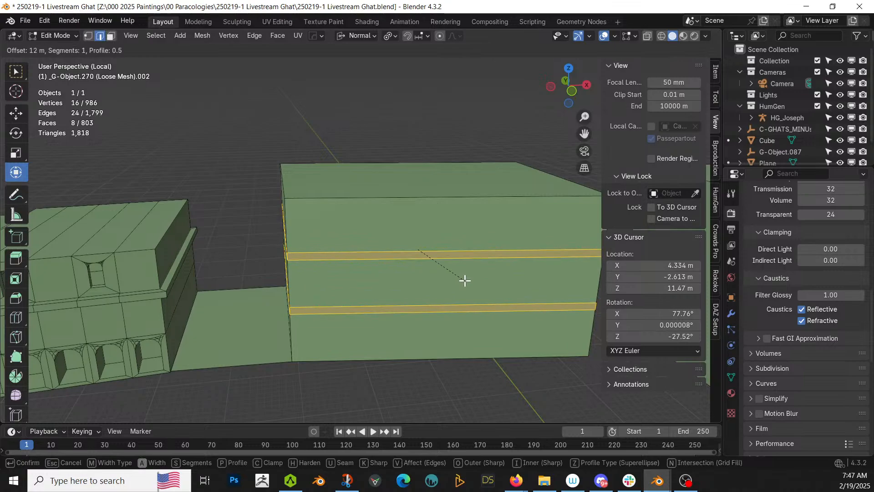
pyautogui.click(474, 296)
# - Try to extrude the block's two horizontal bands outward along their normals by about 23.6 m with Offset Even
pyautogui.hotkey('alt', 'e')
pyautogui.click(474, 291)
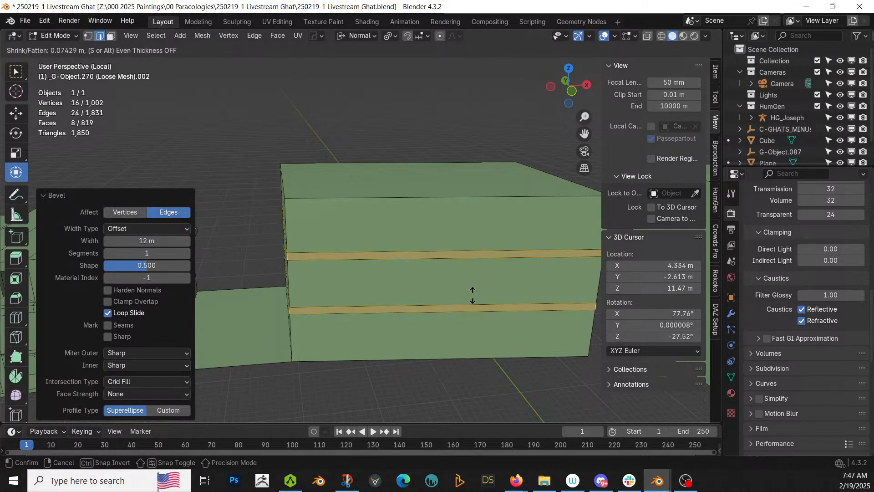
pyautogui.click(413, 153)
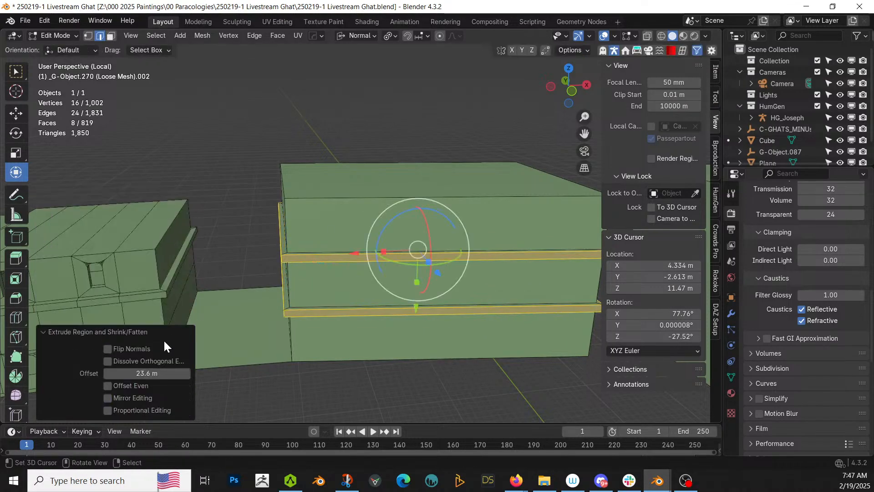
pyautogui.click(132, 383)
pyautogui.scroll(-5, 225, 357)
pyautogui.moveTo(224, 357); pyautogui.dragTo(221, 326, button='middle')
pyautogui.scroll(2, 242, 317)
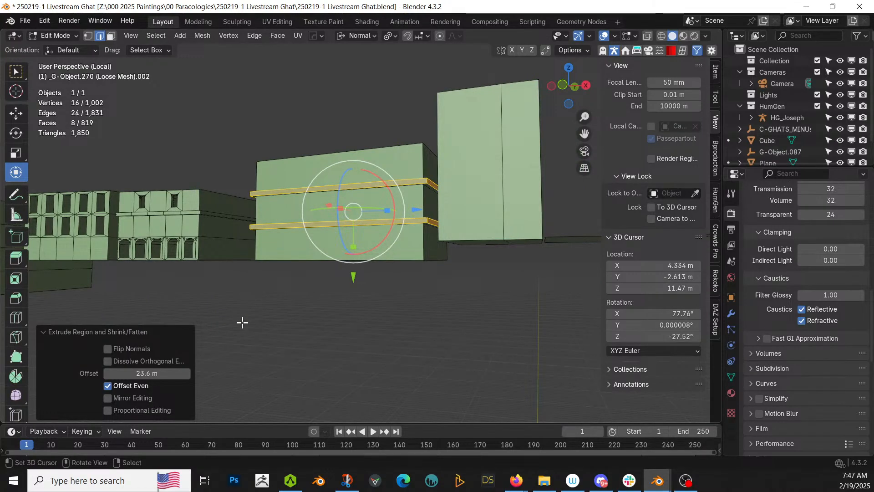
pyautogui.scroll(1, 250, 328)
pyautogui.scroll(1, 249, 328)
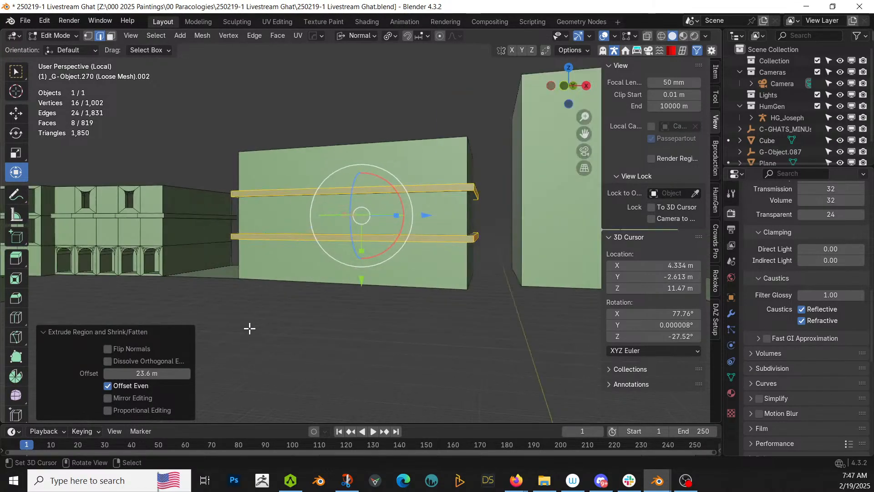
pyautogui.moveTo(249, 328); pyautogui.dragTo(253, 355, button='middle')
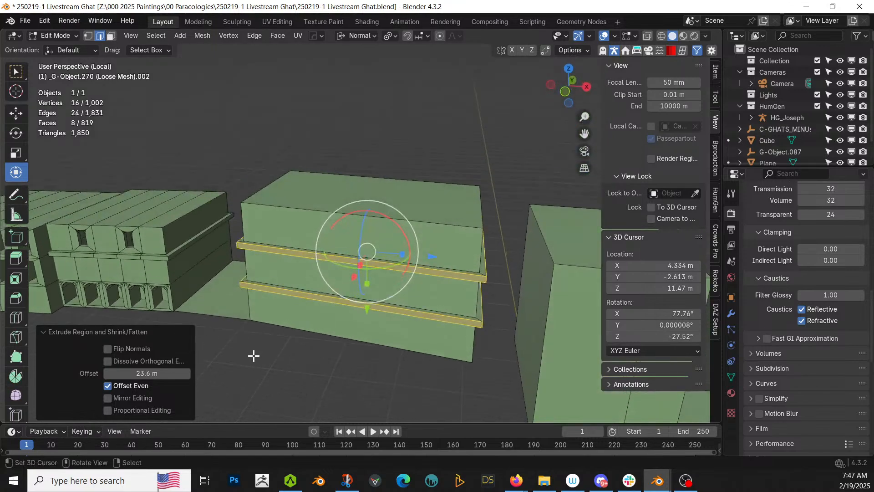
pyautogui.hotkey('ctrl', 'z')
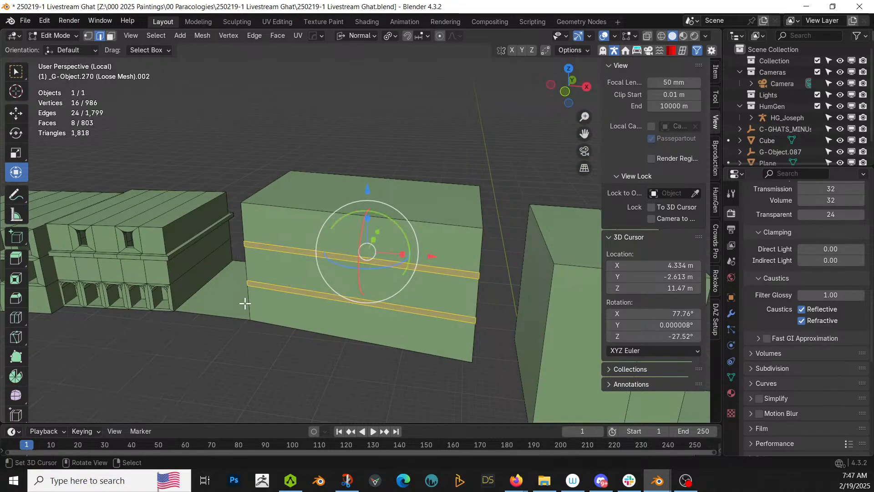
# - Add two vertical loop cuts across the block and bevel them into strips with a width of about 25.4 m
pyautogui.click(328, 209)
pyautogui.hotkey('ctrl', 'r')
pyautogui.scroll(1, 329, 210)
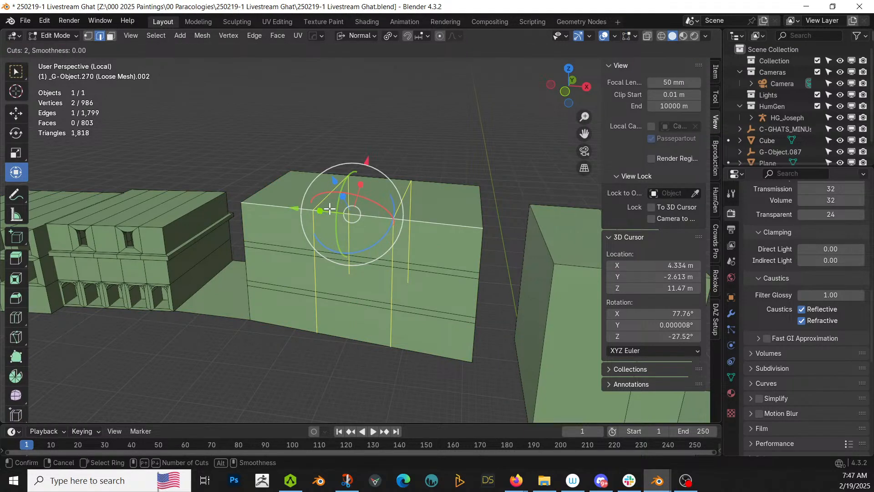
pyautogui.click(330, 209)
pyautogui.rightClick(330, 209)
pyautogui.hotkey('ctrl', 'b')
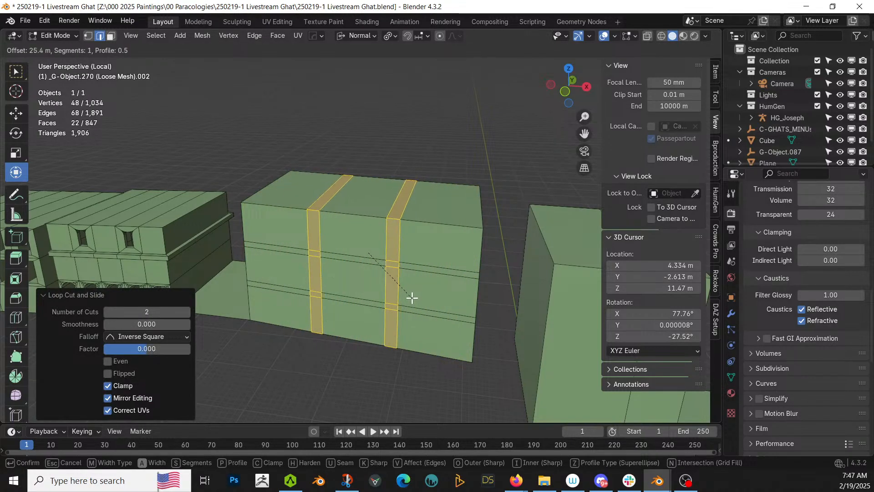
pyautogui.click(412, 298)
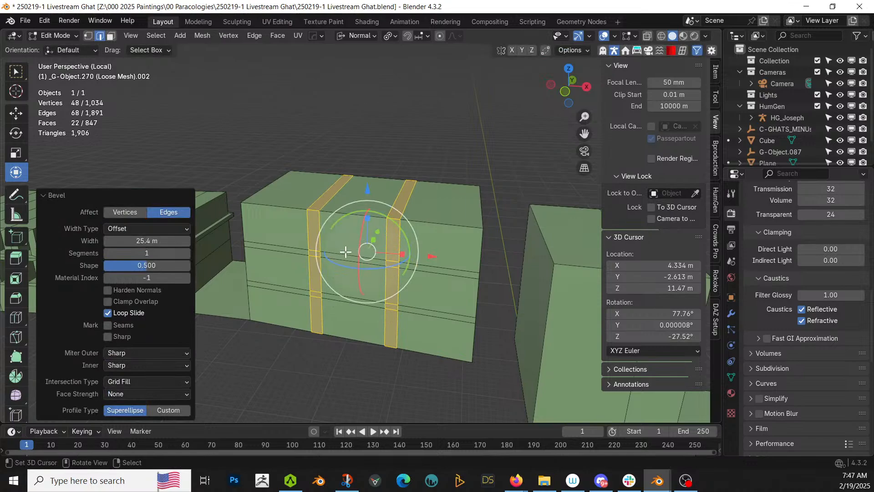
# - Extrude the two vertical front strips and both horizontal bands outward along their normals by about 25.6 m with Offset Even
pyautogui.click(313, 294)
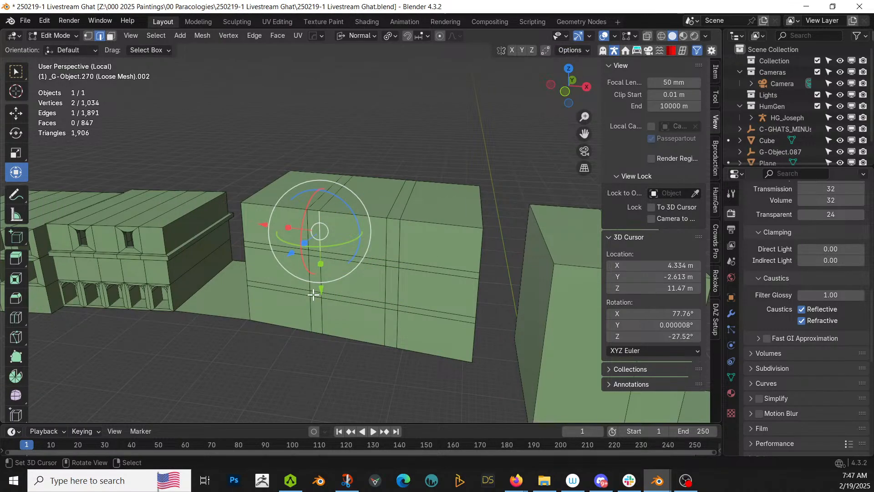
pyautogui.press('3')
pyautogui.click(311, 237)
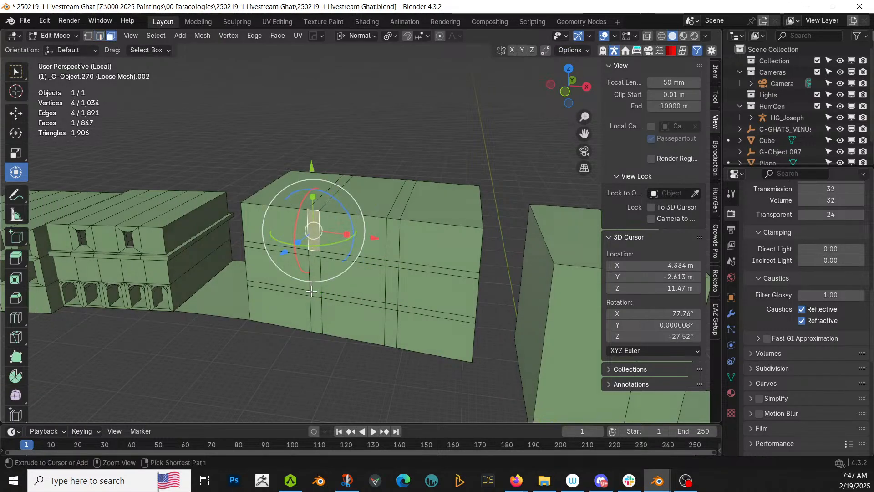
pyautogui.keyDown('ctrl'); pyautogui.click(314, 314); pyautogui.keyUp('ctrl')
pyautogui.keyDown('shift'); pyautogui.click(392, 230); pyautogui.keyUp('shift')
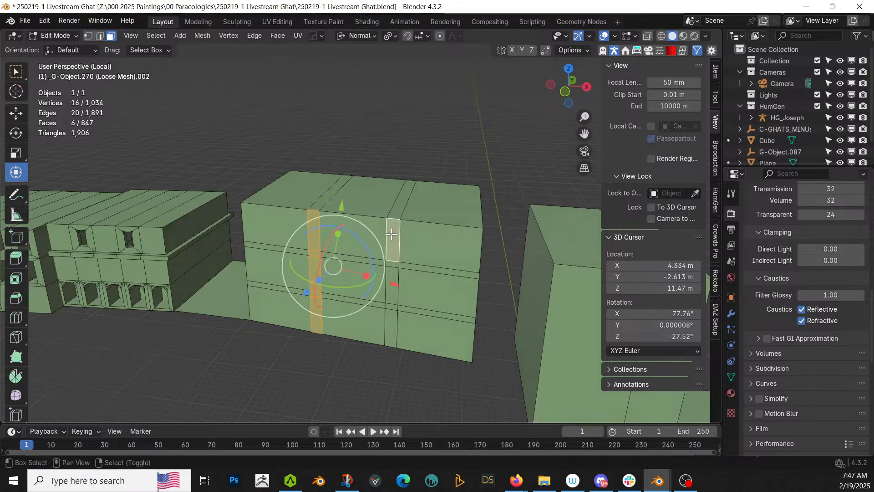
pyautogui.keyDown('ctrl'); pyautogui.click(390, 319); pyautogui.keyUp('ctrl')
pyautogui.keyDown('alt'); pyautogui.keyDown('shift'); pyautogui.click(386, 307); pyautogui.keyUp('shift'); pyautogui.keyUp('alt')
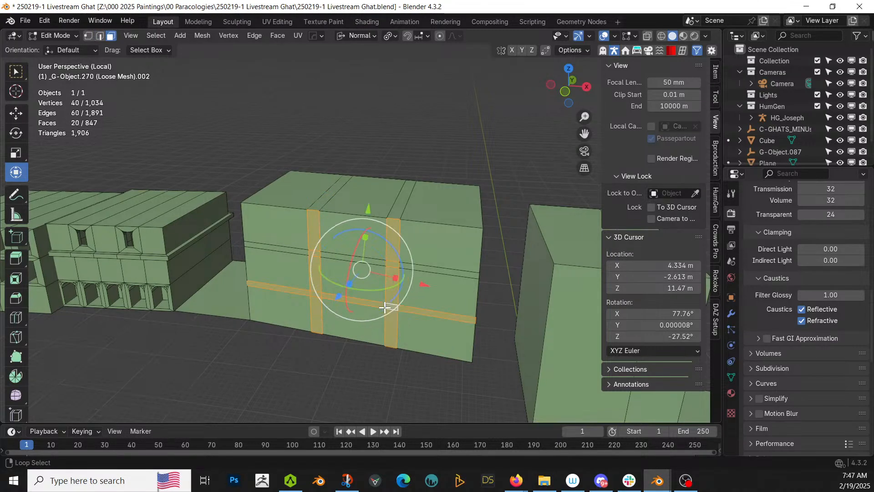
pyautogui.keyDown('alt'); pyautogui.keyDown('shift'); pyautogui.click(385, 264); pyautogui.keyUp('shift'); pyautogui.keyUp('alt')
pyautogui.hotkey('alt', 'e')
pyautogui.click(385, 264)
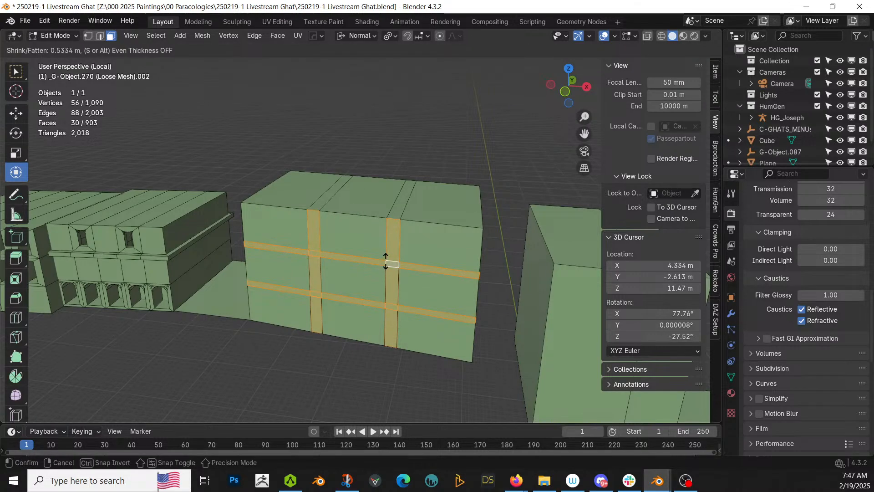
pyautogui.click(377, 133)
pyautogui.click(140, 384)
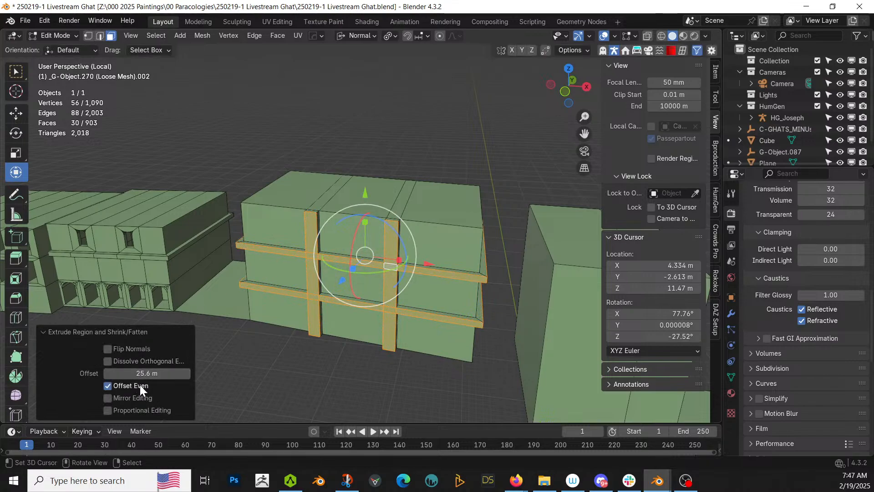
# - Return to Object Mode, exit local view to show the full scene, and save the file
pyautogui.press('Tab')
pyautogui.moveTo(246, 330); pyautogui.dragTo(298, 301, button='middle')
pyautogui.press('KP_Divide')
pyautogui.hotkey('ctrl', 's')
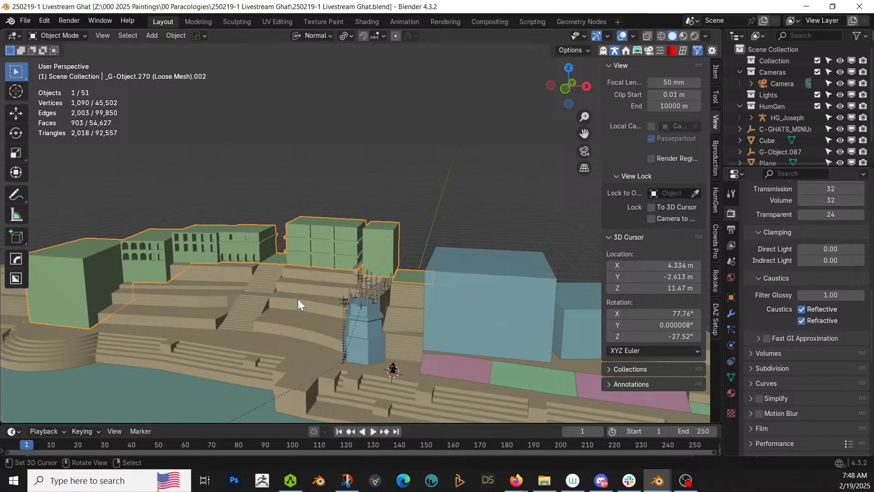
# - Add two evenly spaced horizontal loop cuts around the large blue block beside the octagonal tower
pyautogui.moveTo(408, 354); pyautogui.dragTo(382, 314, button='middle')
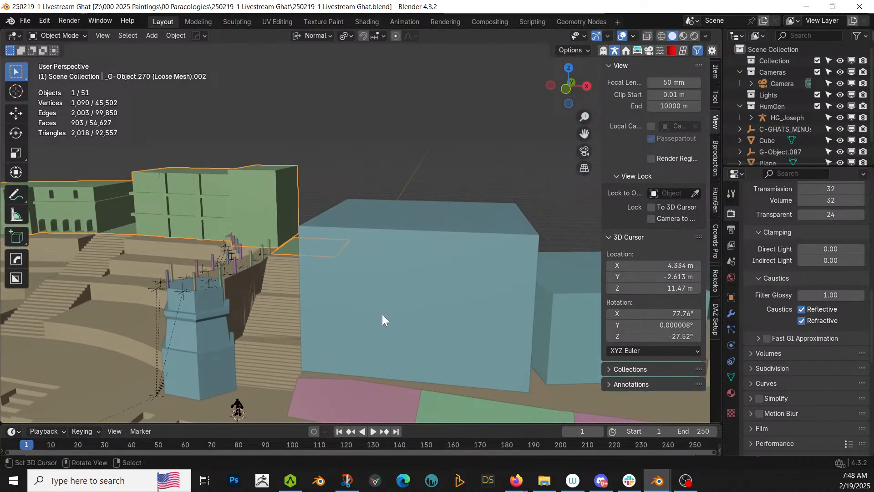
pyautogui.click(385, 314)
pyautogui.press('Tab')
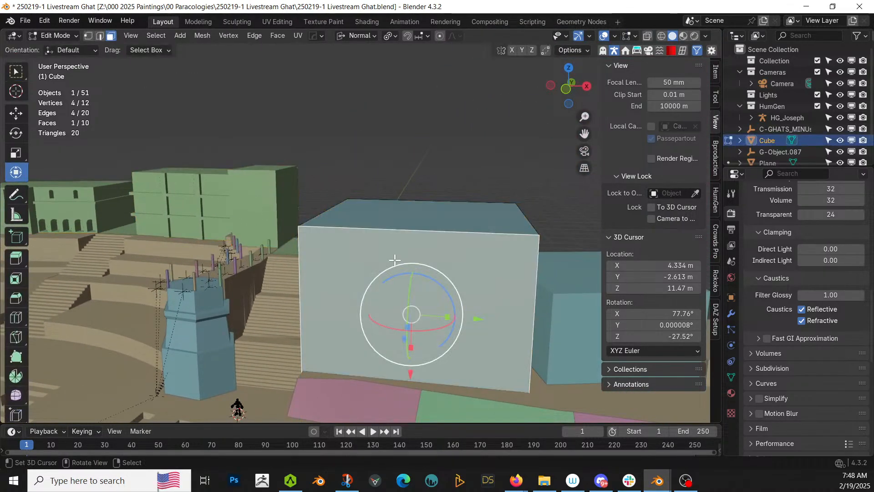
pyautogui.press('2')
pyautogui.click(301, 304)
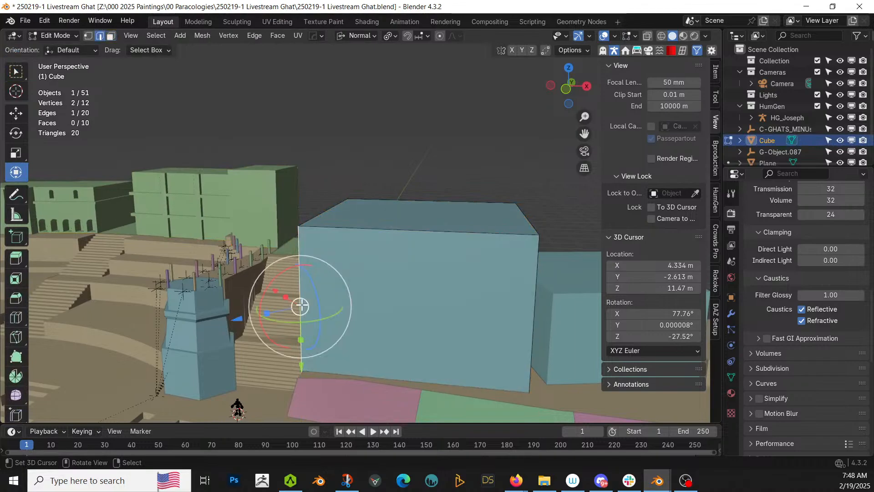
pyautogui.hotkey('ctrl', 'r')
pyautogui.scroll(1, 300, 306)
pyautogui.click(300, 304)
pyautogui.rightClick(302, 304)
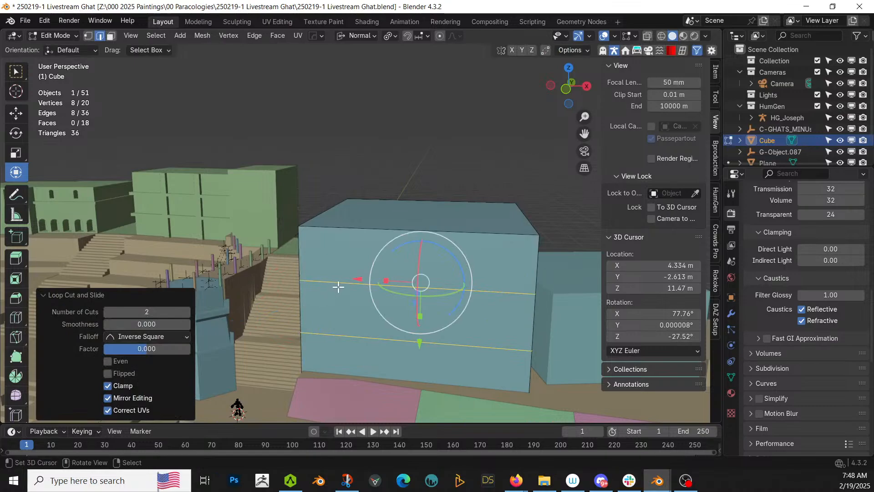
# - Add five evenly spaced vertical loop cuts across the blue block's front, without sliding them
pyautogui.hotkey('ctrl', 'r')
pyautogui.scroll(2, 338, 286)
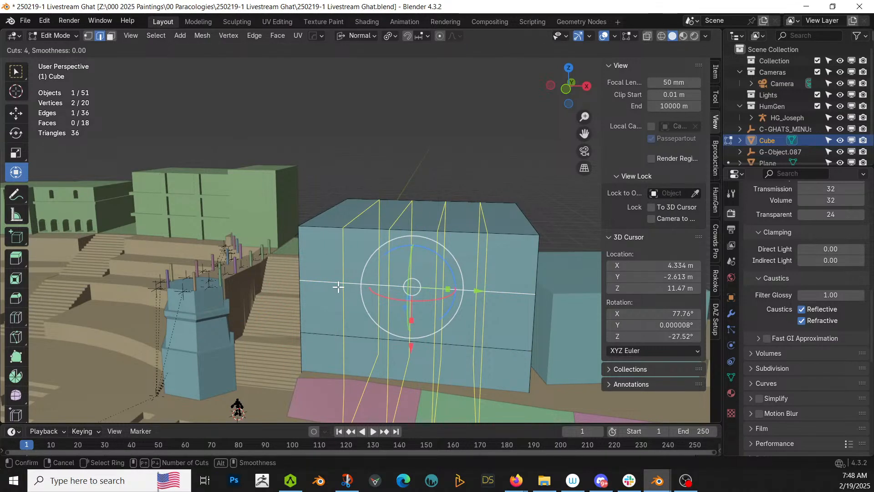
pyautogui.scroll(1, 338, 286)
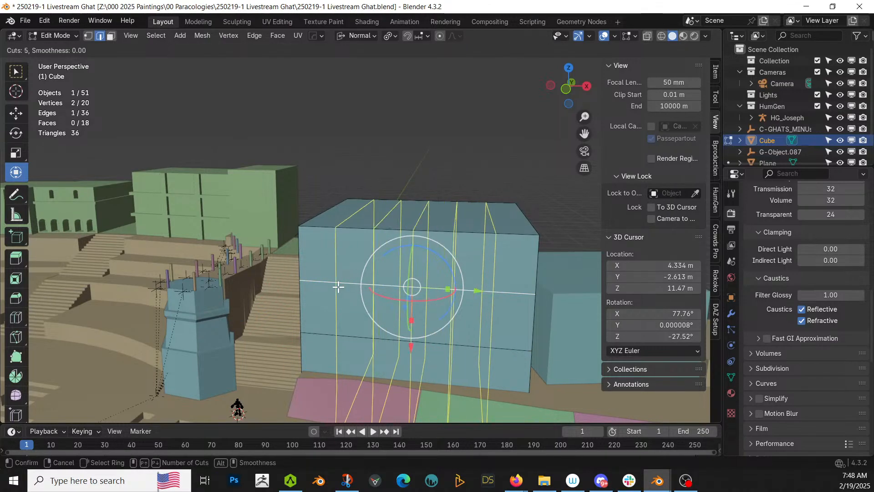
pyautogui.click(337, 286)
pyautogui.rightClick(338, 286)
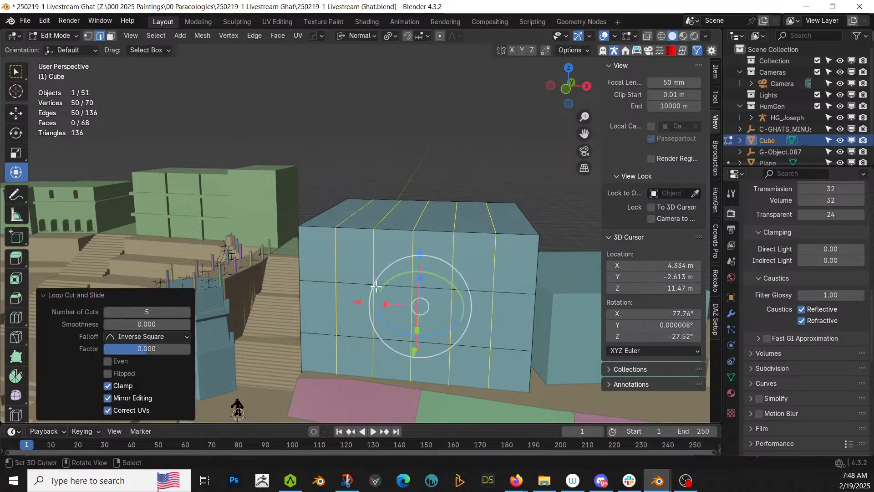
# - Select the block's two horizontal and five vertical edge loops and bevel them together into strips with an offset of about 0.032 m
pyautogui.click(339, 204)
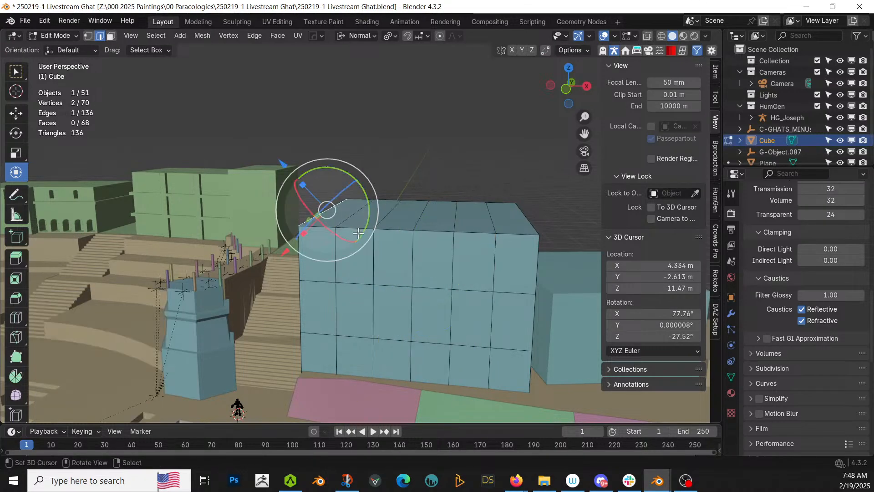
pyautogui.rightClick(332, 277)
pyautogui.rightClick(328, 283)
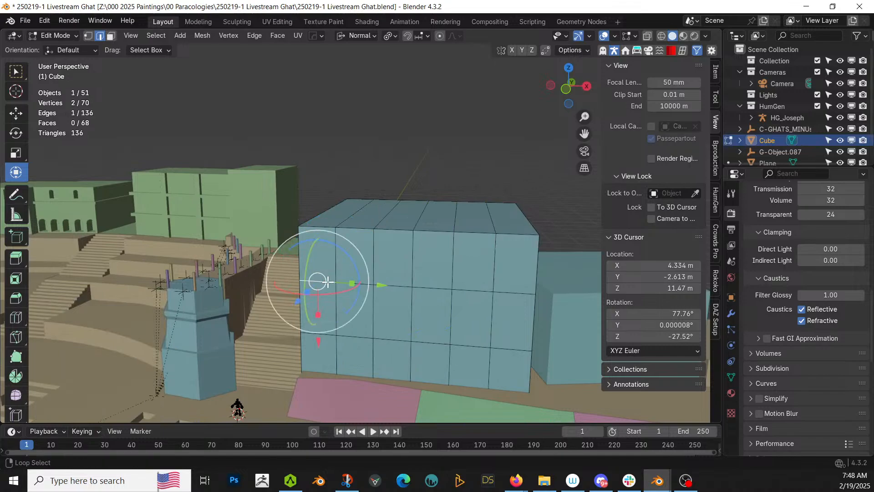
pyautogui.keyDown('alt'); pyautogui.rightClick(327, 283); pyautogui.keyUp('alt')
pyautogui.keyDown('alt'); pyautogui.keyDown('shift'); pyautogui.click(328, 333); pyautogui.keyUp('shift'); pyautogui.keyUp('alt')
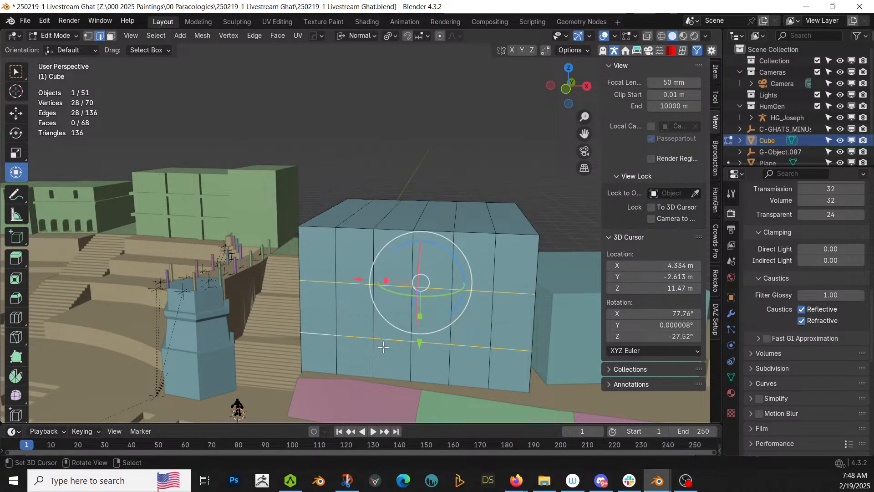
pyautogui.hotkey('ctrl', 'b')
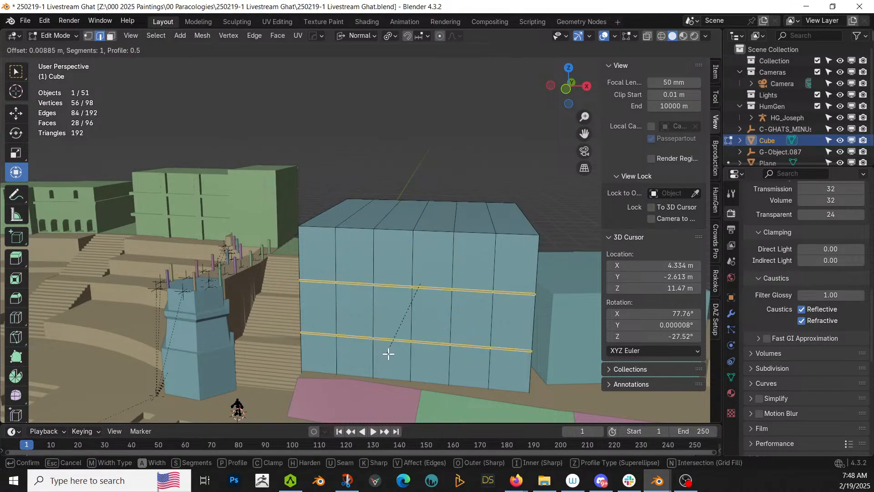
pyautogui.press('Escape')
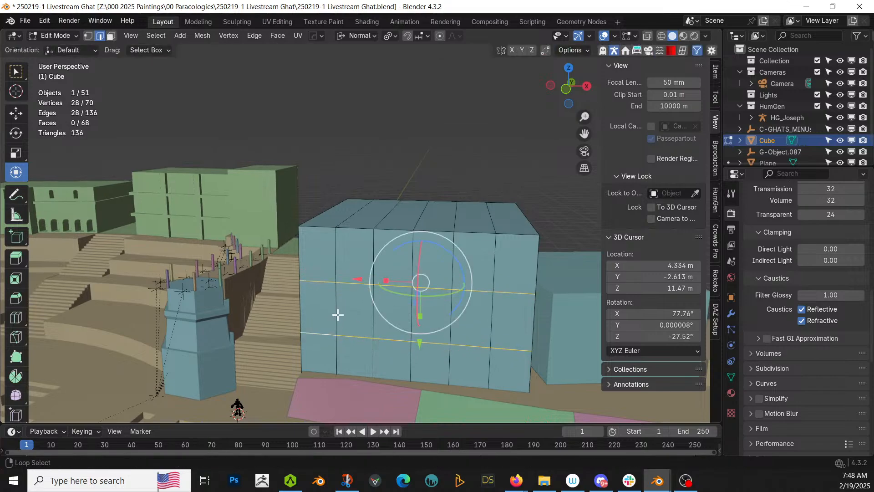
pyautogui.keyDown('alt'); pyautogui.keyDown('shift'); pyautogui.click(338, 314); pyautogui.keyUp('shift'); pyautogui.keyUp('alt')
pyautogui.keyDown('alt'); pyautogui.keyDown('shift'); pyautogui.click(373, 316); pyautogui.keyUp('shift'); pyautogui.keyUp('alt')
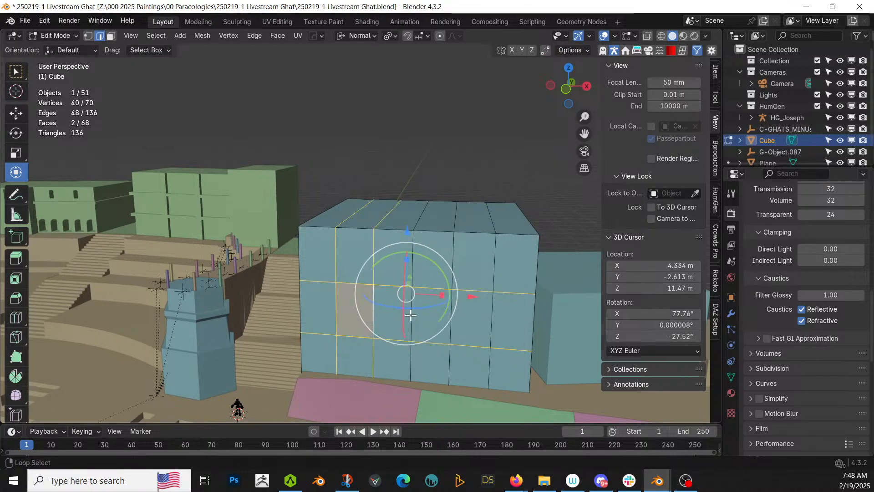
pyautogui.keyDown('alt'); pyautogui.keyDown('shift'); pyautogui.click(411, 315); pyautogui.keyUp('shift'); pyautogui.keyUp('alt')
pyautogui.keyDown('alt'); pyautogui.keyDown('shift'); pyautogui.click(449, 315); pyautogui.keyUp('shift'); pyautogui.keyUp('alt')
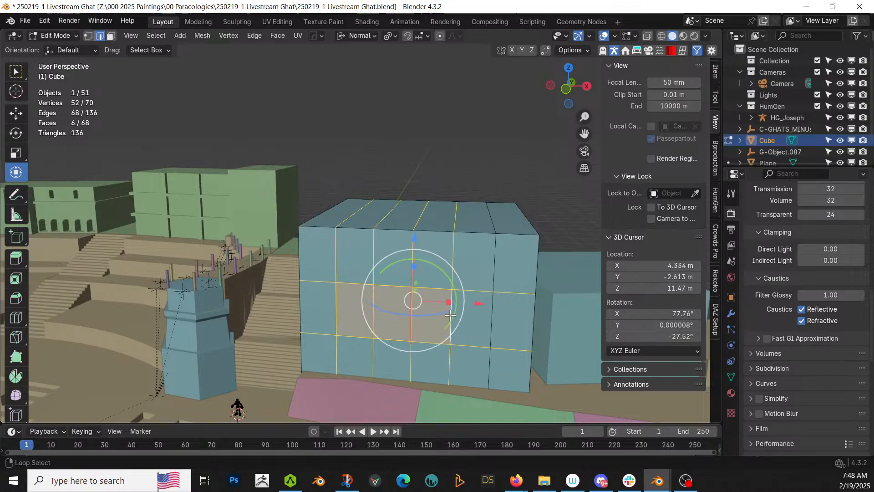
pyautogui.keyDown('alt'); pyautogui.keyDown('shift'); pyautogui.click(494, 318); pyautogui.keyUp('shift'); pyautogui.keyUp('alt')
pyautogui.hotkey('ctrl', 'b')
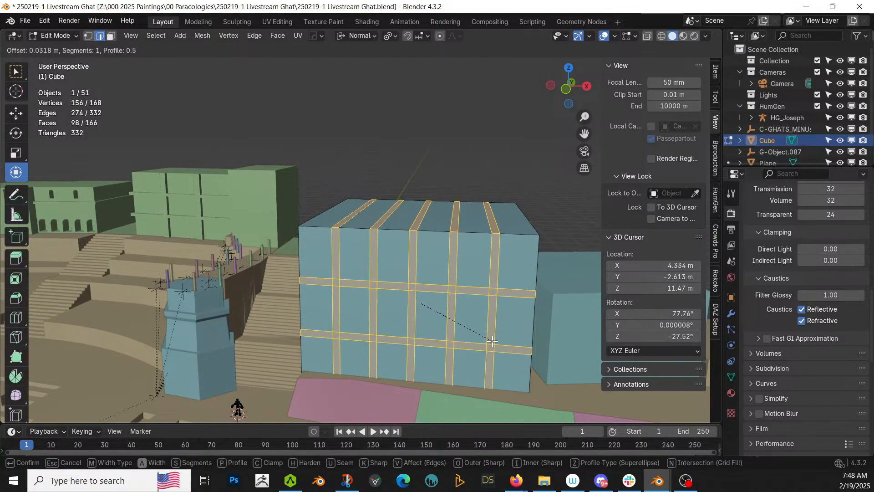
pyautogui.click(492, 342)
# - Select all faces with the same area as a front strip intersection and extrude them outward by about 0.38 m
pyautogui.press('3')
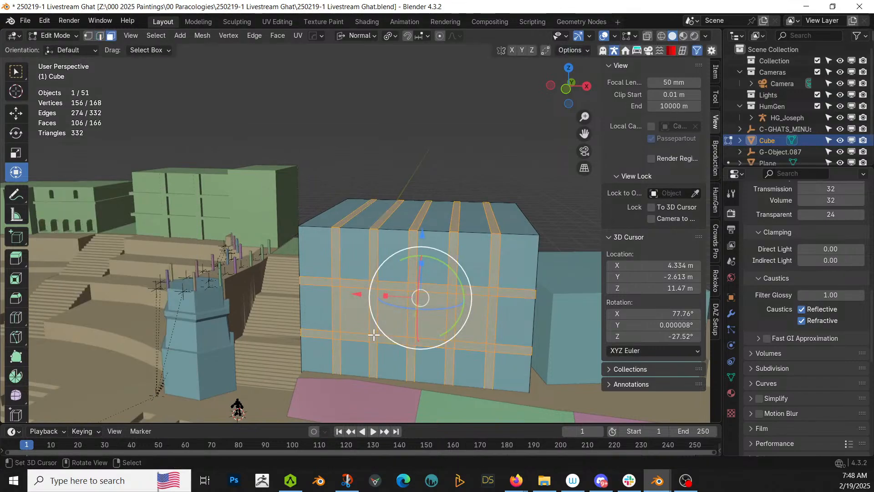
pyautogui.click(338, 334)
pyautogui.hotkey('shift', 'g')
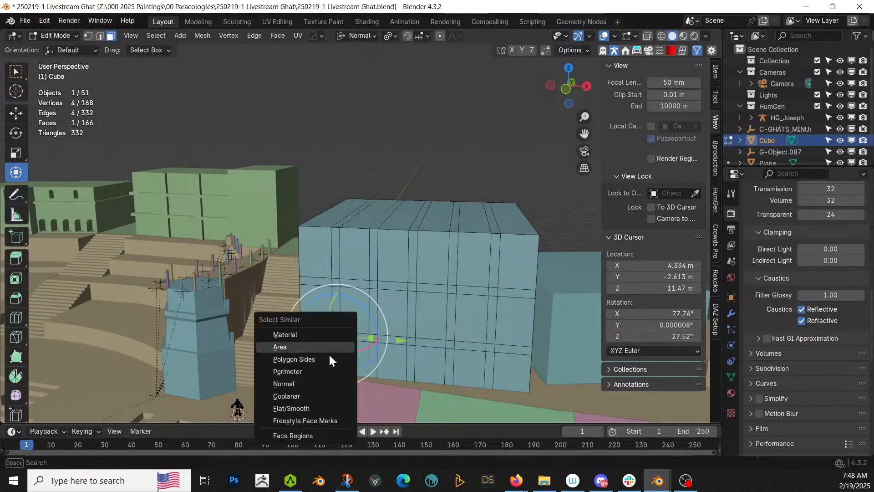
pyautogui.click(305, 347)
pyautogui.moveTo(317, 339); pyautogui.dragTo(271, 335, button='middle')
pyautogui.scroll(-4, 345, 335)
pyautogui.press('e')
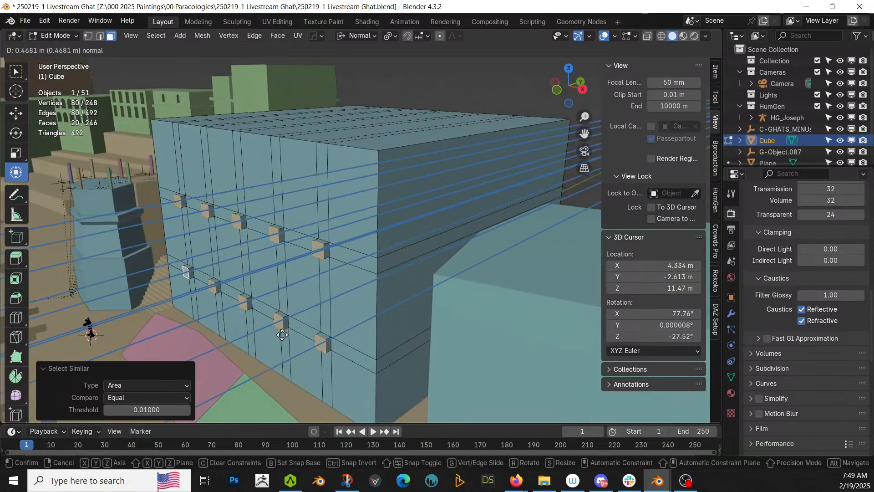
pyautogui.click(280, 335)
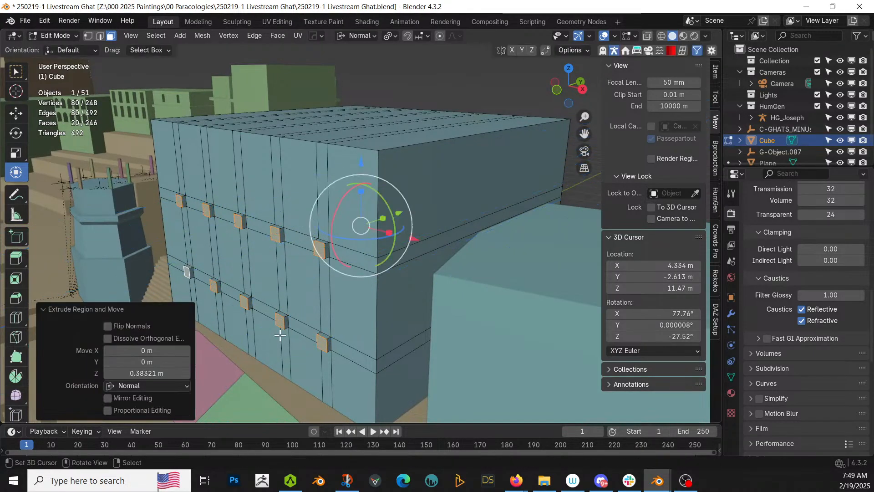
# - Select all of the block's roof faces and extrude them upward by about 0.97 m
pyautogui.moveTo(280, 336); pyautogui.dragTo(334, 308, button='middle')
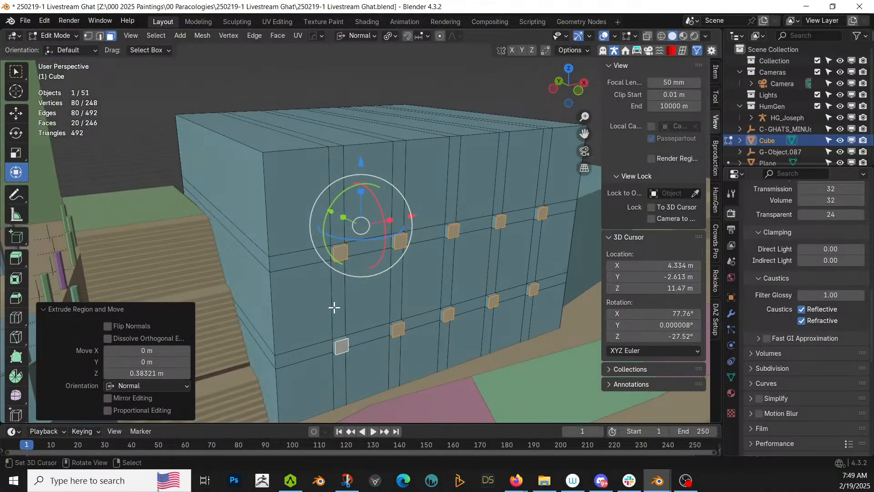
pyautogui.click(277, 141)
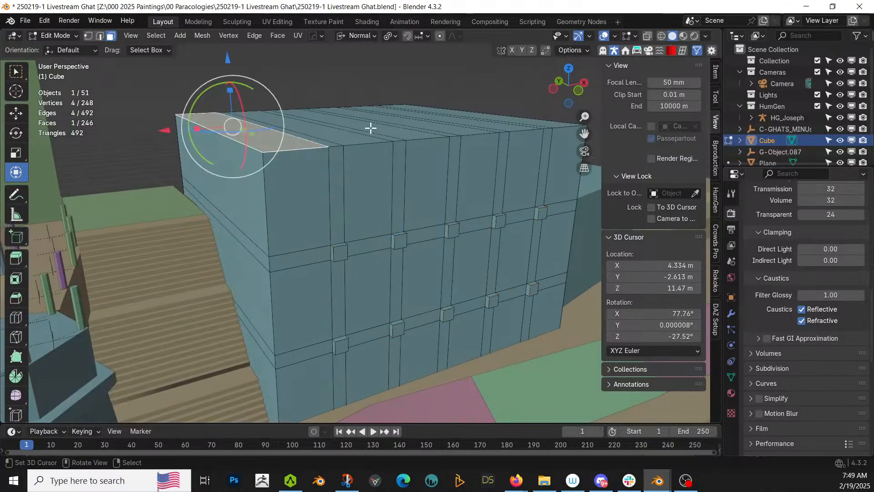
pyautogui.keyDown('ctrl'); pyautogui.click(541, 123); pyautogui.keyUp('ctrl')
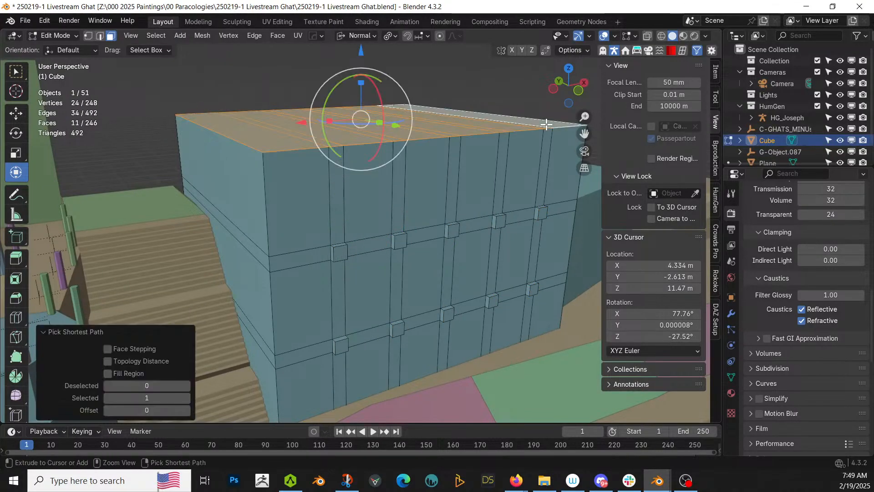
pyautogui.press('e')
pyautogui.click(492, 143)
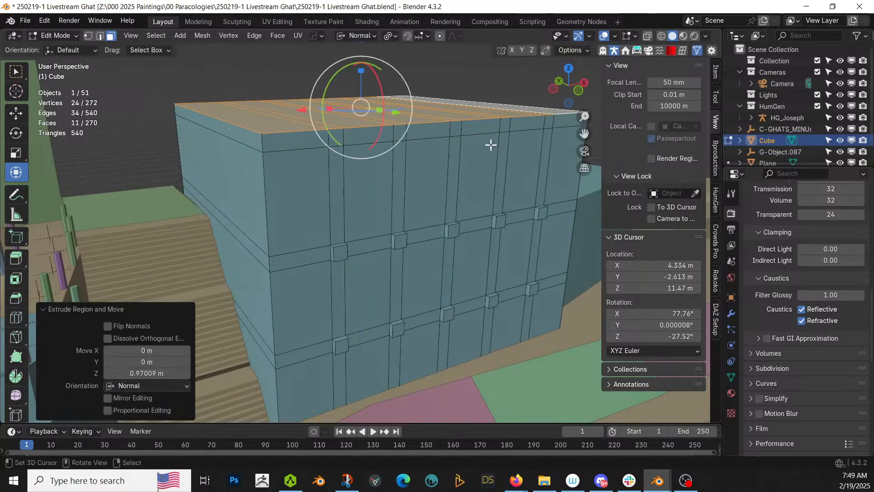
# - Extrude the face loop around the block's upper rim outward along its normals by about 0.213 m with Offset Even
pyautogui.click(261, 140)
pyautogui.keyDown('alt'); pyautogui.click(262, 140); pyautogui.keyUp('alt')
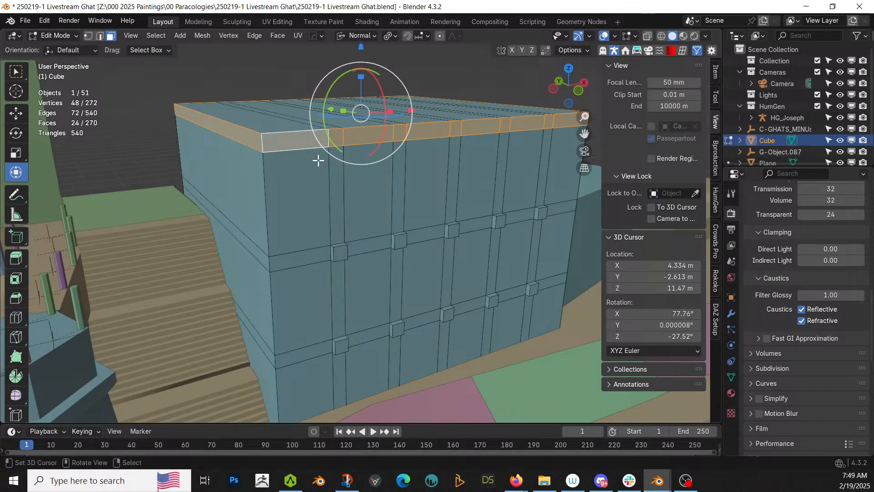
pyautogui.hotkey('alt', 'e')
pyautogui.click(352, 183)
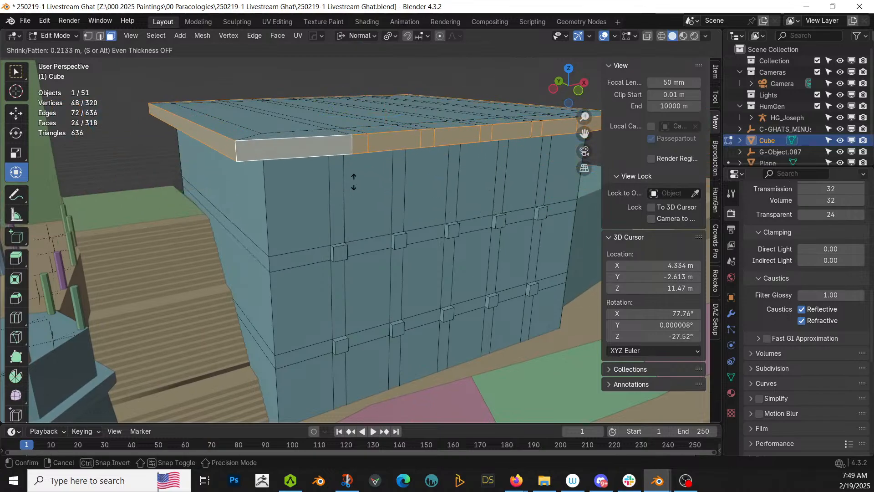
pyautogui.click(353, 178)
pyautogui.click(144, 386)
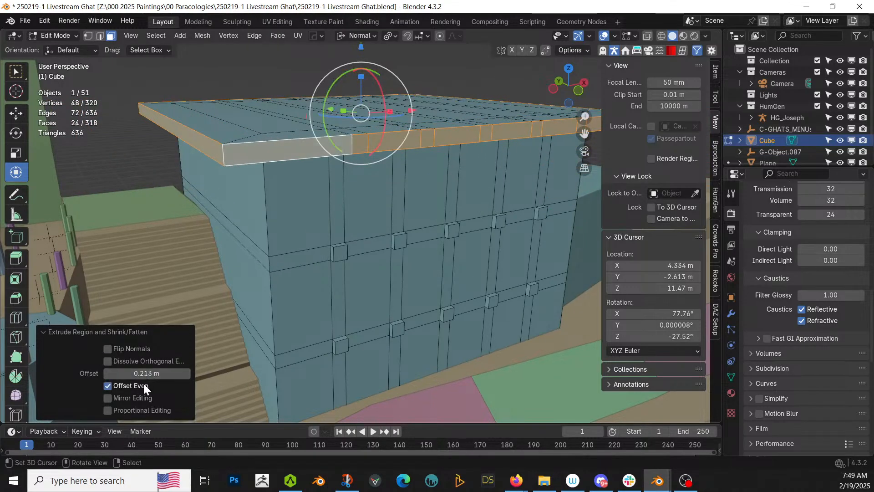
# - Add one centred horizontal loop cut around the block's top storey, between the roof overhang and the upper band
pyautogui.moveTo(234, 288); pyautogui.dragTo(213, 258, button='middle')
pyautogui.click(195, 219)
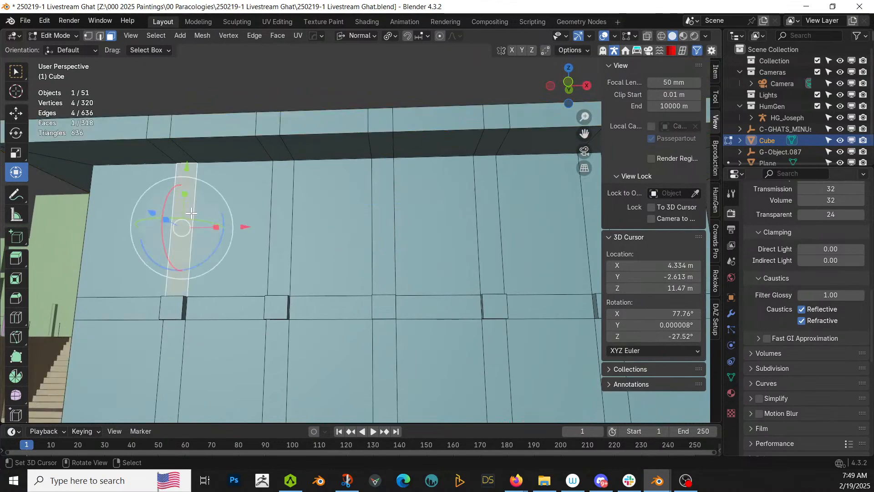
pyautogui.hotkey('ctrl', 'r')
pyautogui.click(192, 212)
pyautogui.rightClick(191, 213)
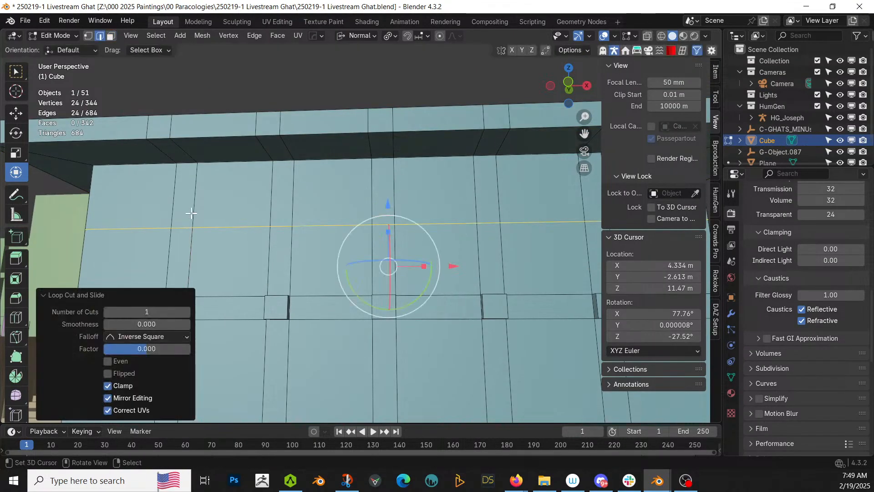
# - Select the upper edges of the five front strips beneath the roof overhang and set the transform orientation to Local
pyautogui.click(183, 161)
pyautogui.keyDown('shift'); pyautogui.click(281, 159); pyautogui.keyUp('shift')
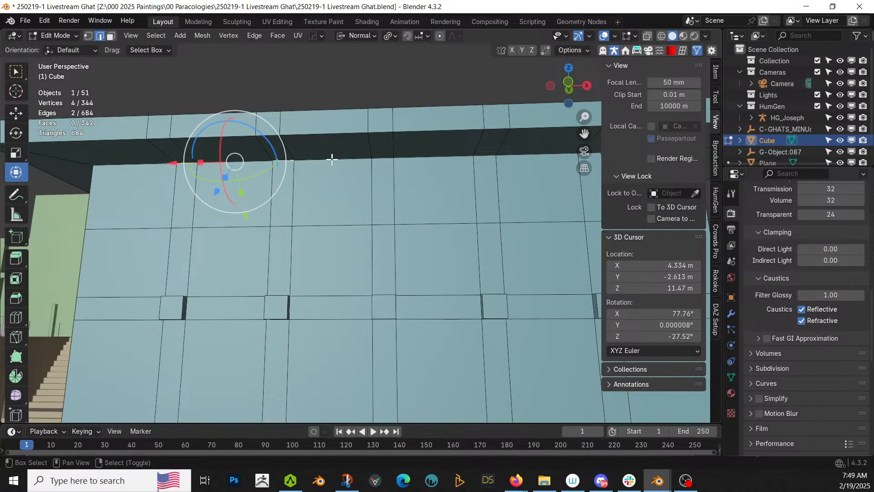
pyautogui.keyDown('shift'); pyautogui.click(382, 158); pyautogui.keyUp('shift')
pyautogui.keyDown('shift'); pyautogui.click(483, 156); pyautogui.keyUp('shift')
pyautogui.keyDown('shift'); pyautogui.moveTo(483, 155); pyautogui.dragTo(313, 211, button='middle'); pyautogui.keyUp('shift')
pyautogui.keyDown('shift'); pyautogui.click(401, 175); pyautogui.keyUp('shift')
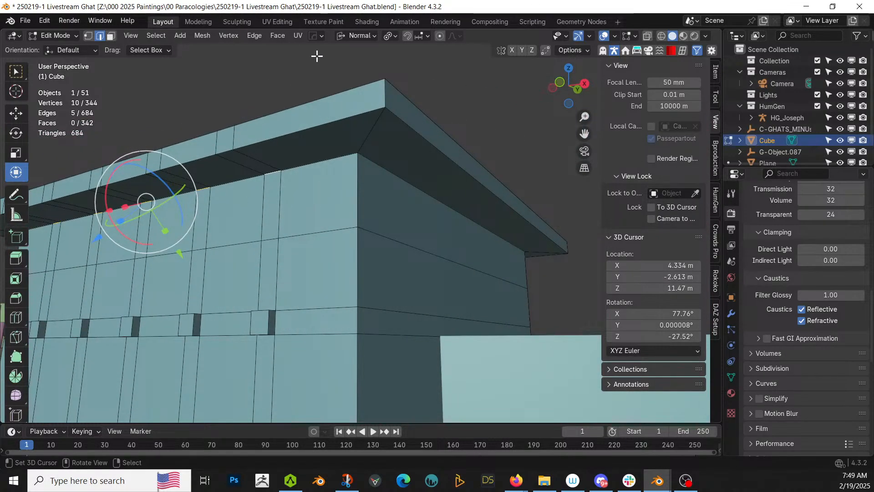
pyautogui.click(359, 35)
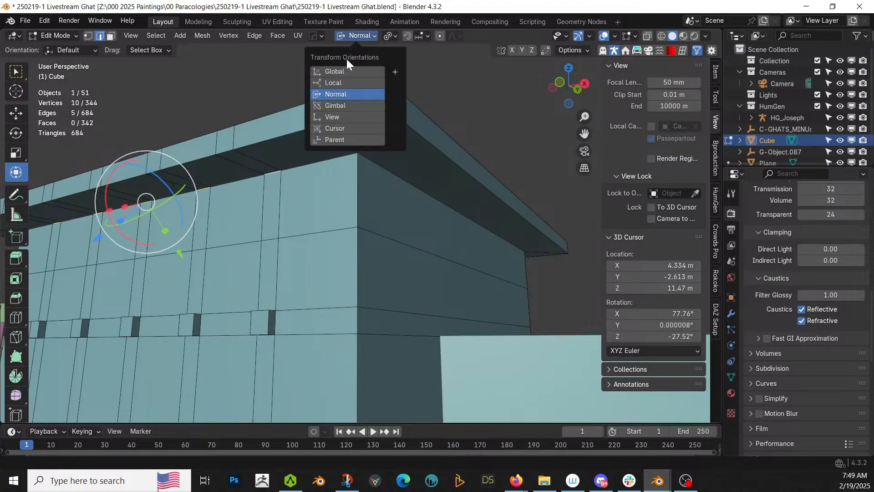
pyautogui.click(340, 81)
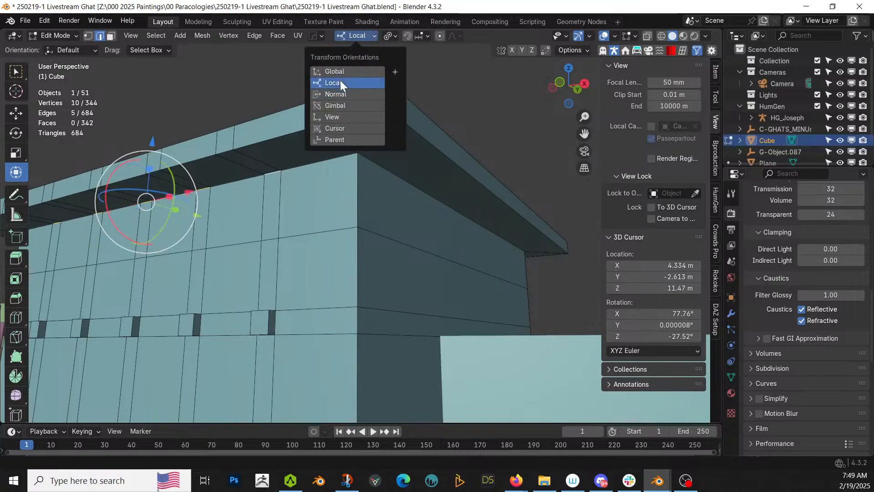
pyautogui.click(292, 152)
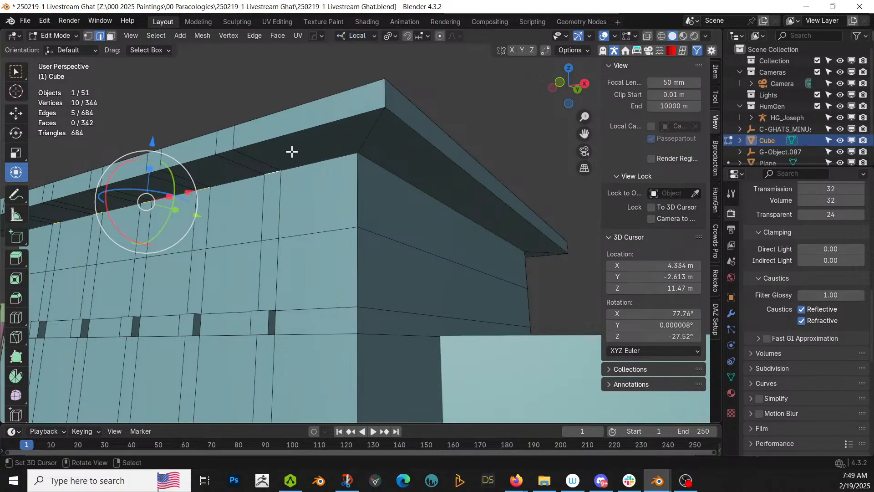
pyautogui.press('g')
pyautogui.press('y')
pyautogui.rightClick(278, 145)
# - Add one centred loop cut around the underside of the roof overhang
pyautogui.moveTo(277, 156); pyautogui.dragTo(386, 166, button='middle')
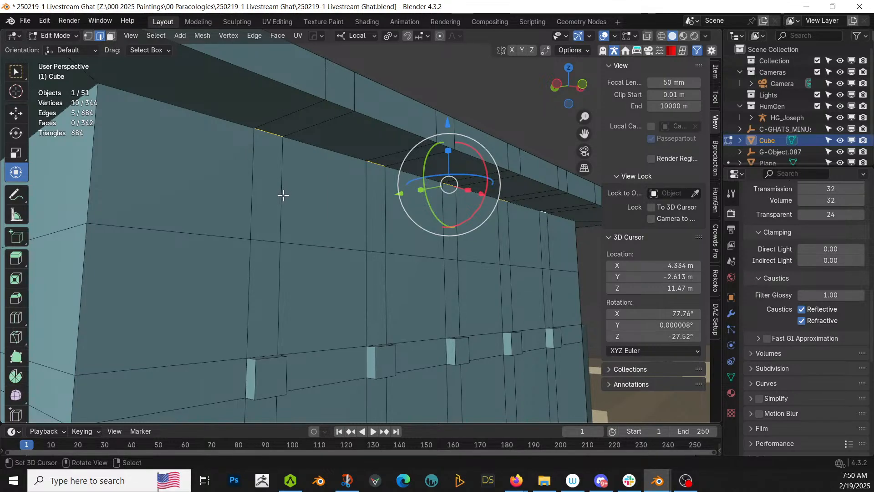
pyautogui.click(282, 115)
pyautogui.hotkey('ctrl', 'r')
pyautogui.click(283, 115)
pyautogui.rightClick(283, 117)
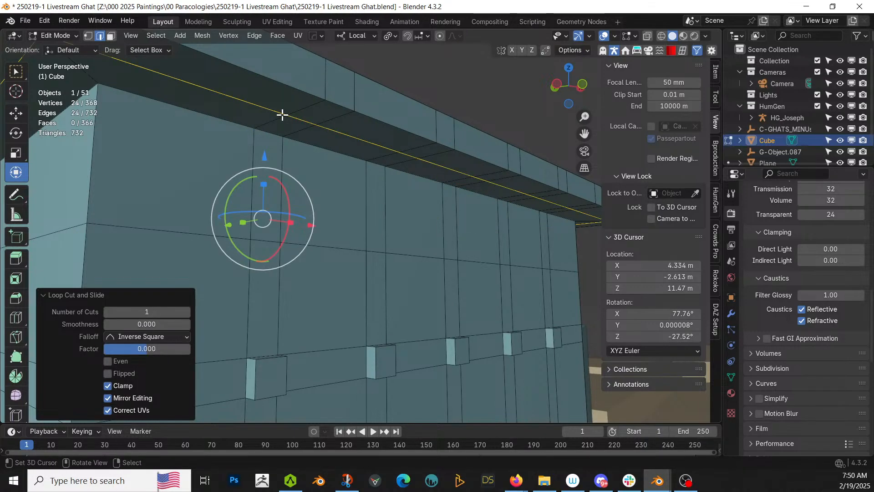
# - Bridge the nearest front strip's mid-height edge to the matching edge under the roof overhang to form a diagonal brace
pyautogui.click(289, 172)
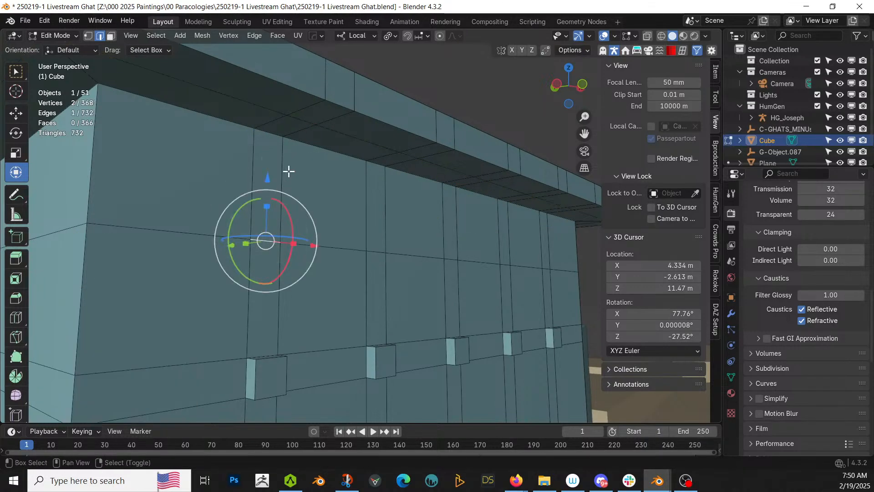
pyautogui.keyDown('shift'); pyautogui.click(304, 122); pyautogui.keyUp('shift')
pyautogui.hotkey('ctrl', 'e')
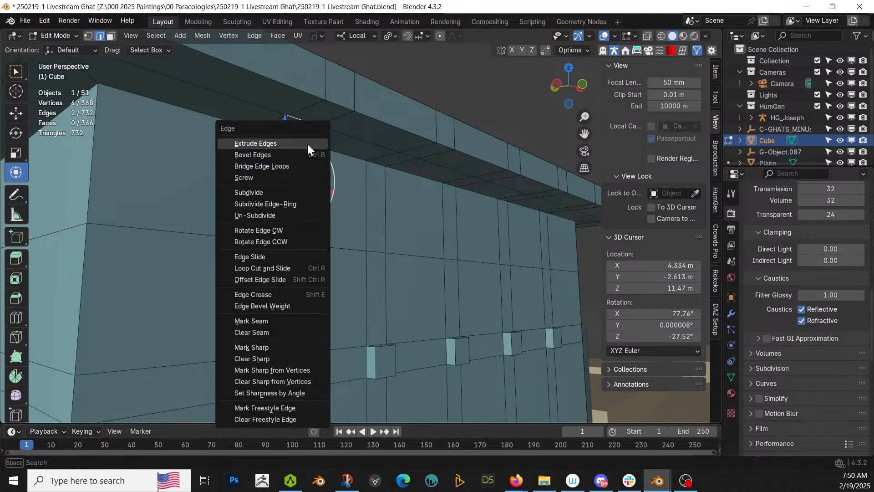
pyautogui.click(296, 166)
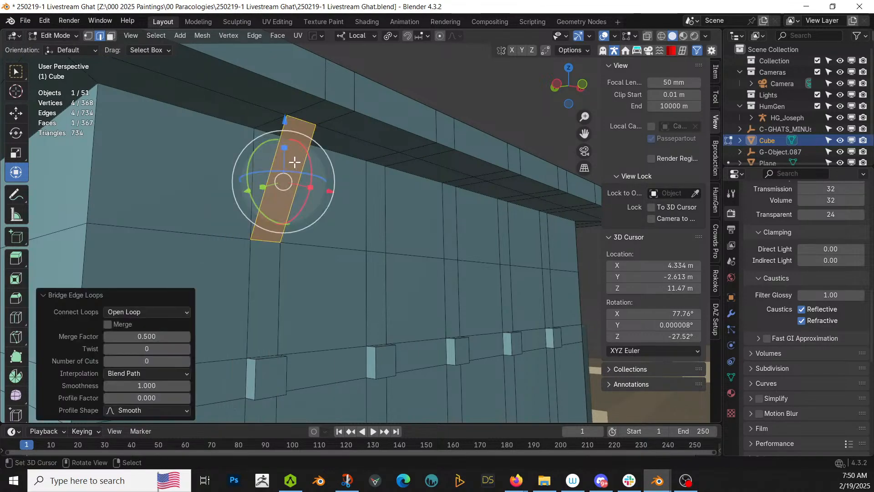
pyautogui.moveTo(295, 166)
pyautogui.mouseDown(button='middle')
pyautogui.moveTo(310, 165)
pyautogui.moveTo(290, 180)
pyautogui.mouseUp(button='middle')
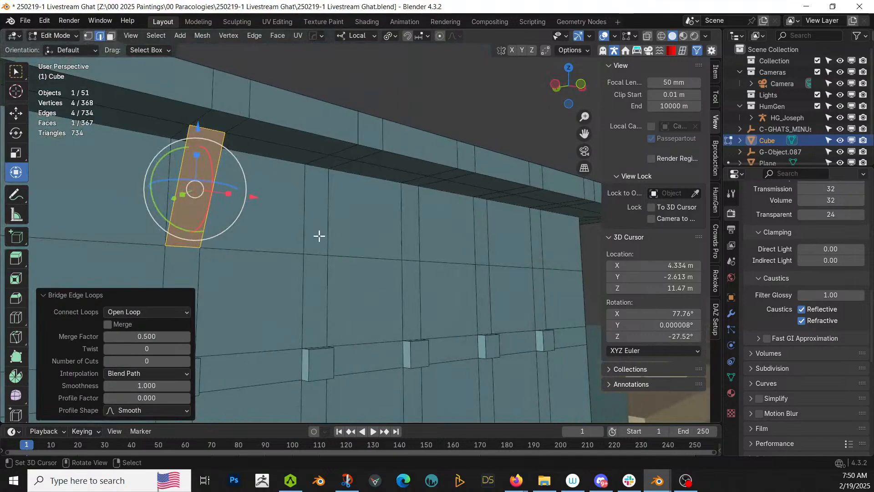
# - Bridge the second strip's mid-height edge to the centre edge of the overhang's underside directly above it
pyautogui.click(317, 253)
pyautogui.keyDown('shift'); pyautogui.click(339, 161); pyautogui.keyUp('shift')
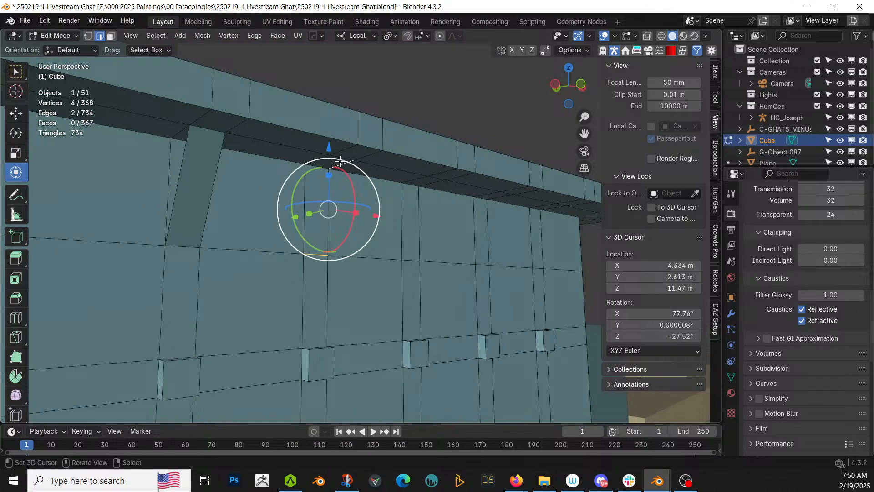
pyautogui.keyDown('shift'); pyautogui.rightClick(339, 162); pyautogui.keyUp('shift')
pyautogui.keyDown('shift'); pyautogui.rightClick(342, 157); pyautogui.keyUp('shift')
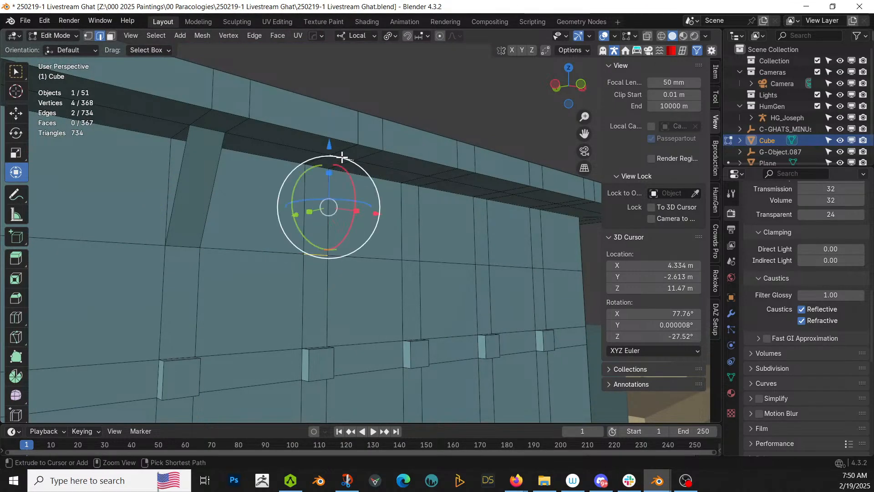
pyautogui.hotkey('ctrl', 'e')
pyautogui.click(342, 156)
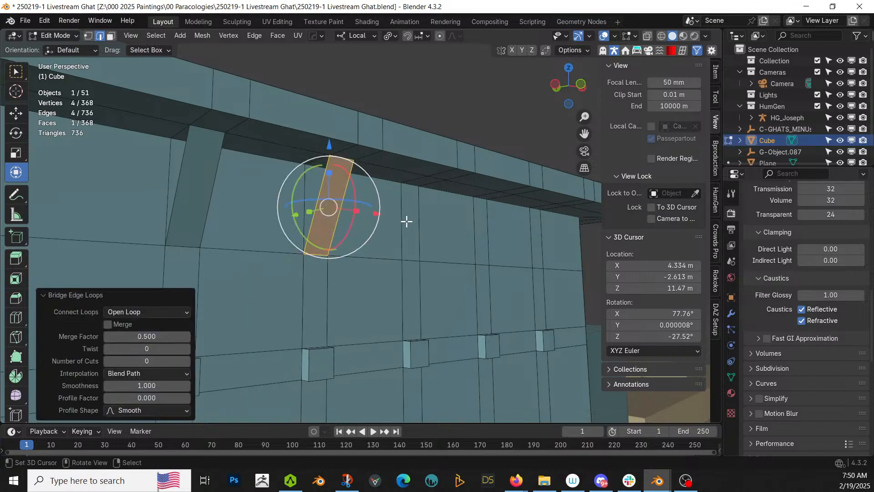
# - Create the third strip's diagonal brace by bridging its mid-height edge to the overhang's centre edge
pyautogui.rightClick(412, 253)
pyautogui.keyDown('shift'); pyautogui.rightClick(442, 178); pyautogui.keyUp('shift')
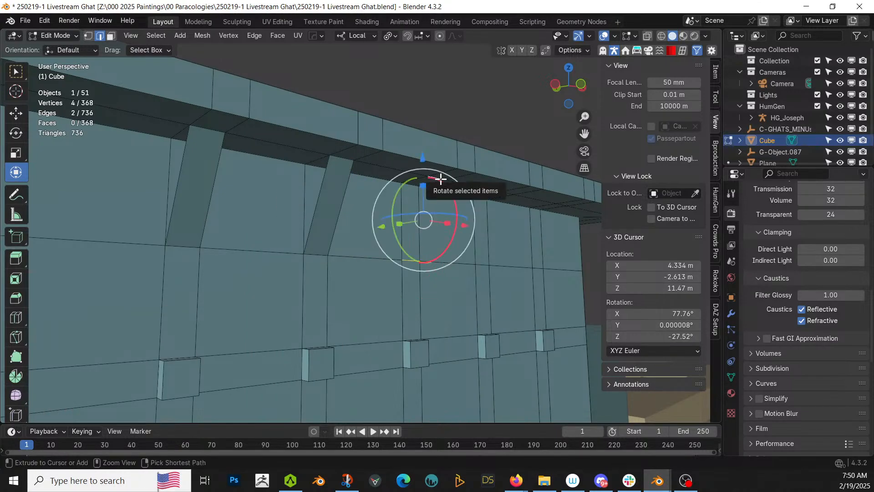
pyautogui.hotkey('ctrl', 'e')
pyautogui.click(441, 178)
# - Create the fourth strip's diagonal brace by bridging its mid-height edge to the overhang's centre edge
pyautogui.rightClick(481, 261)
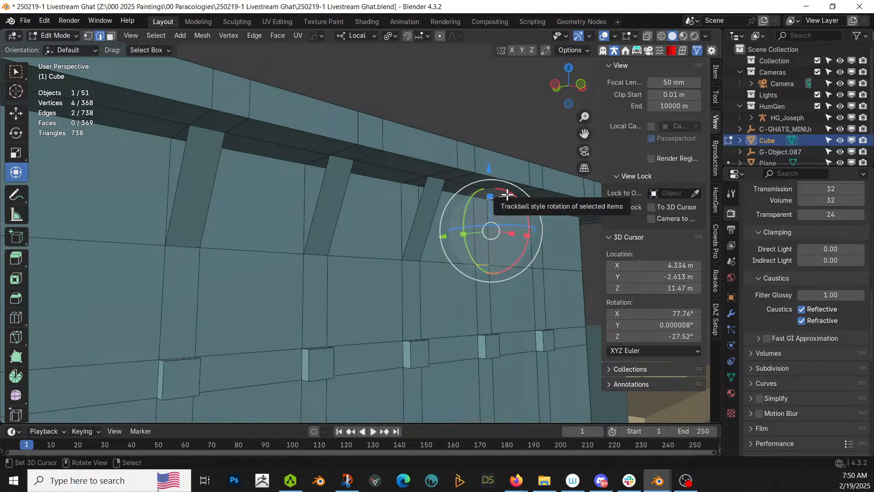
pyautogui.keyDown('shift'); pyautogui.click(508, 194); pyautogui.keyUp('shift')
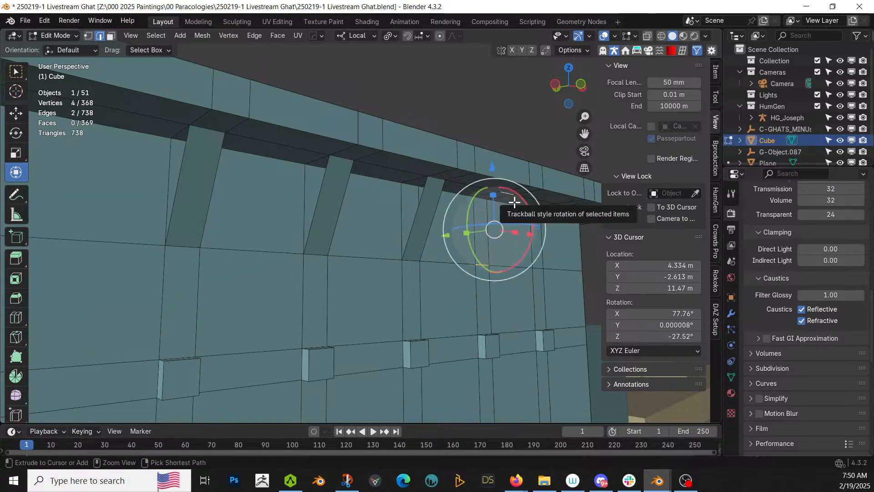
pyautogui.hotkey('ctrl', 'e')
pyautogui.click(515, 200)
pyautogui.moveTo(515, 200); pyautogui.dragTo(505, 224, button='middle')
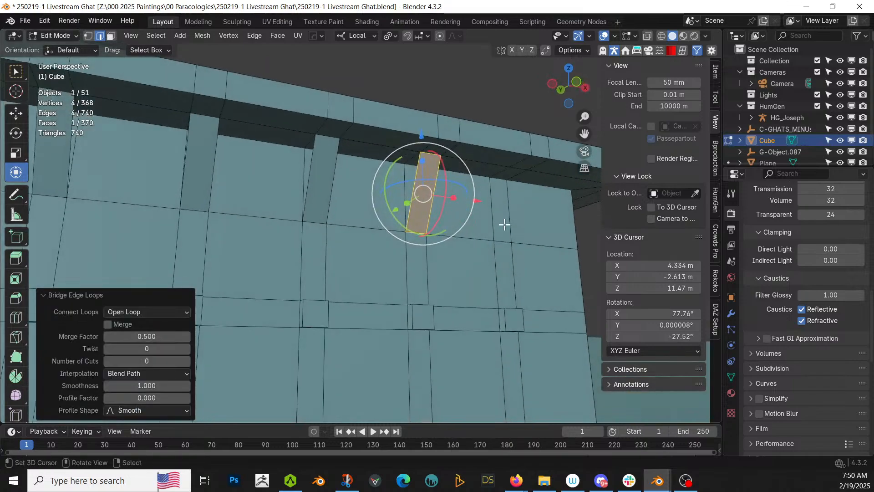
# - Bridge the fifth and last strip's mid-height edge to the overhang edge above it to complete the row of braces
pyautogui.click(503, 243)
pyautogui.keyDown('shift'); pyautogui.click(519, 167); pyautogui.keyUp('shift')
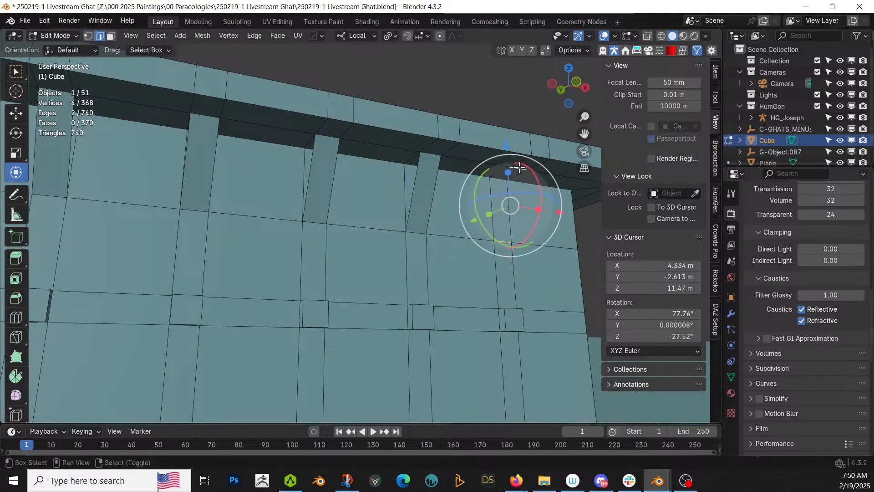
pyautogui.hotkey('ctrl', 'e')
pyautogui.click(519, 166)
pyautogui.moveTo(519, 167); pyautogui.dragTo(498, 181, button='middle')
pyautogui.moveTo(410, 192); pyautogui.dragTo(415, 197, button='middle')
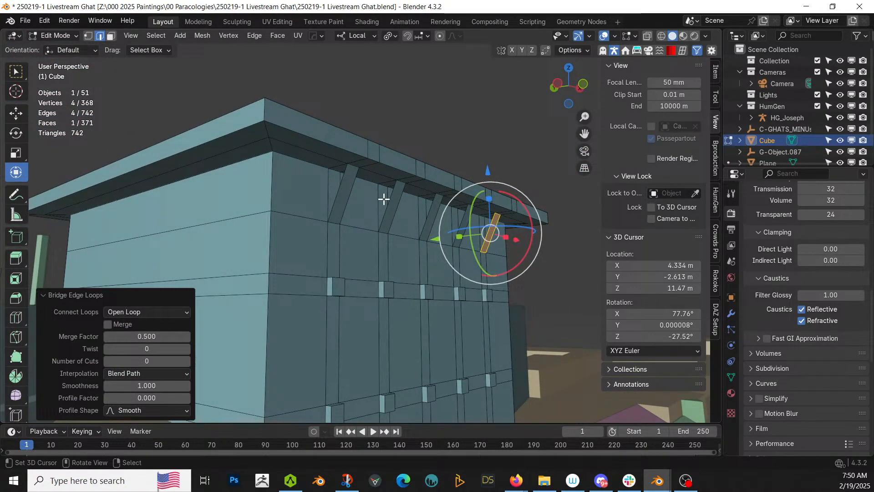
# - Delete the five wall faces behind the diagonal braces and the overhang underside face above the first brace
pyautogui.press('3')
pyautogui.click(338, 184)
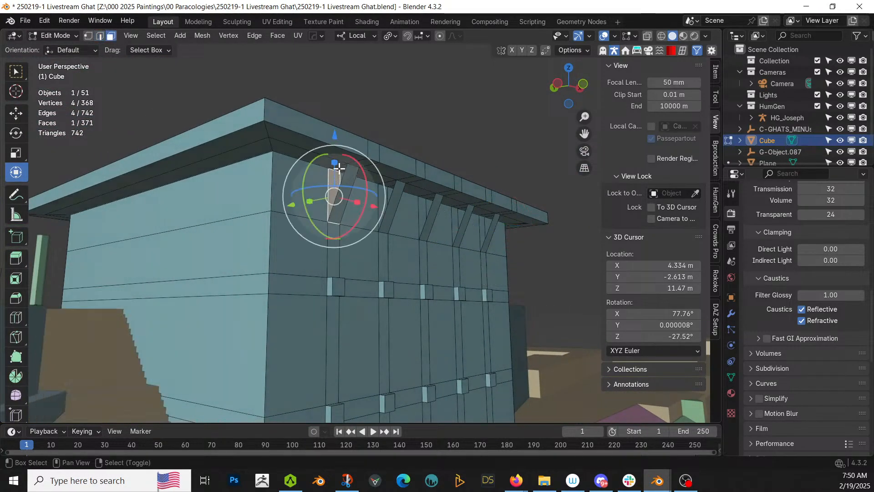
pyautogui.keyDown('shift'); pyautogui.click(353, 177); pyautogui.keyUp('shift')
pyautogui.keyDown('shift'); pyautogui.click(385, 199); pyautogui.keyUp('shift')
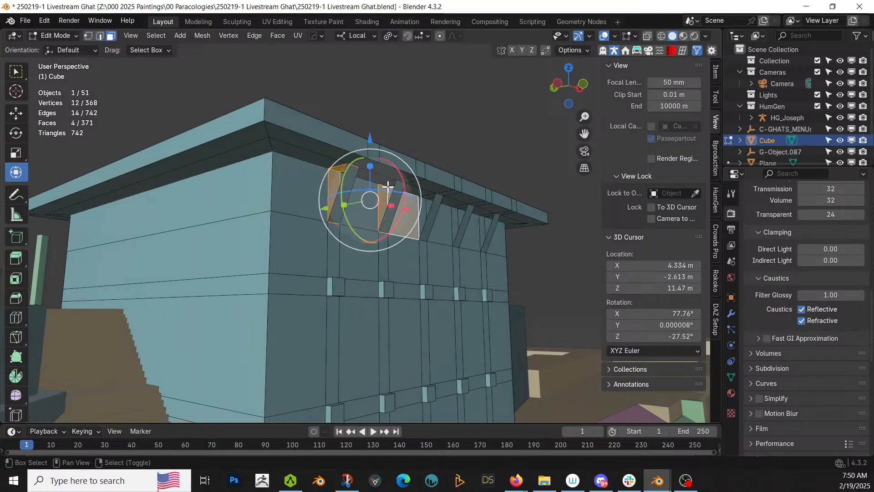
pyautogui.keyDown('shift'); pyautogui.click(421, 214); pyautogui.keyUp('shift')
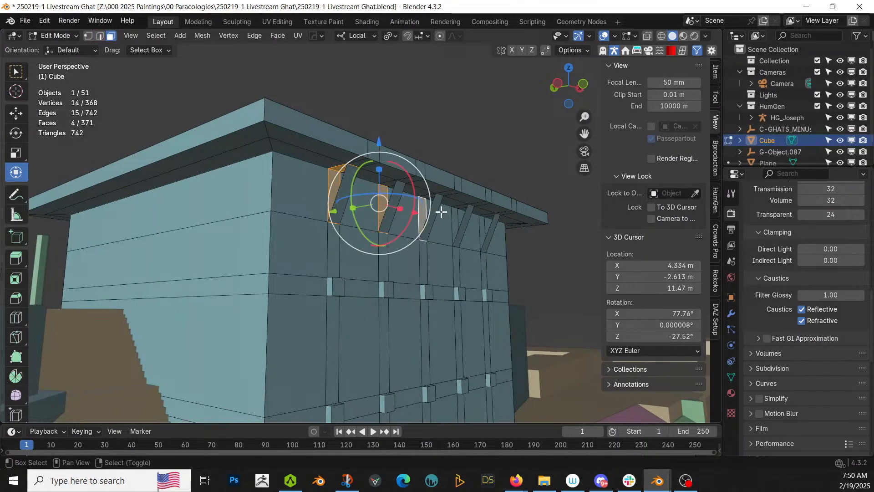
pyautogui.keyDown('shift'); pyautogui.click(455, 215); pyautogui.keyUp('shift')
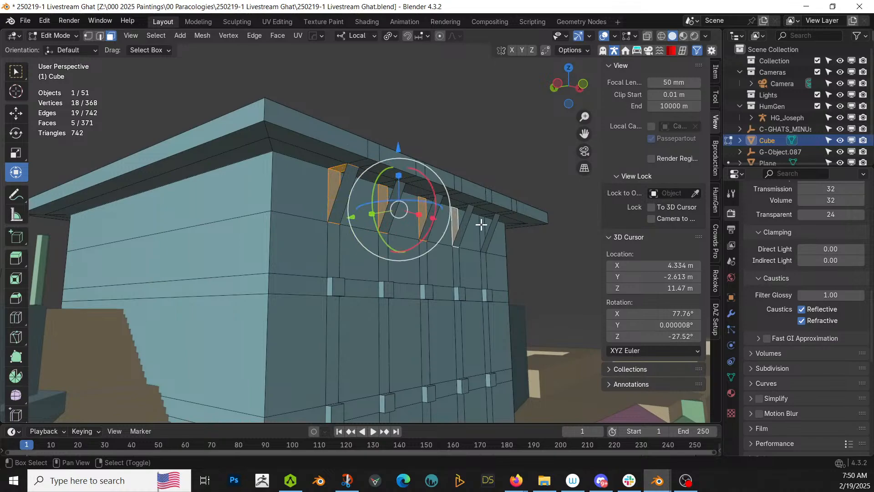
pyautogui.press('x')
pyautogui.click(453, 225)
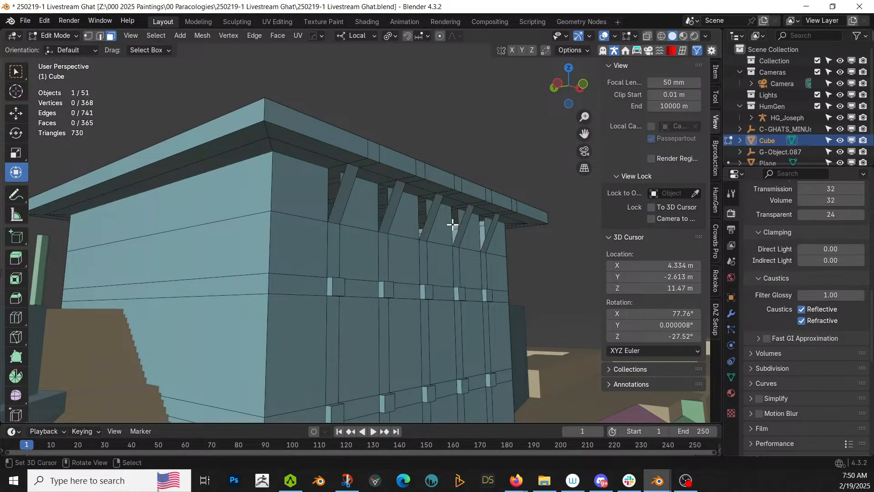
# - Delete the four remaining small faces on the overhang's underside above the second to fifth braces
pyautogui.scroll(5, 452, 225)
pyautogui.moveTo(429, 217); pyautogui.dragTo(430, 122, button='middle')
pyautogui.click(388, 106)
pyautogui.click(450, 149)
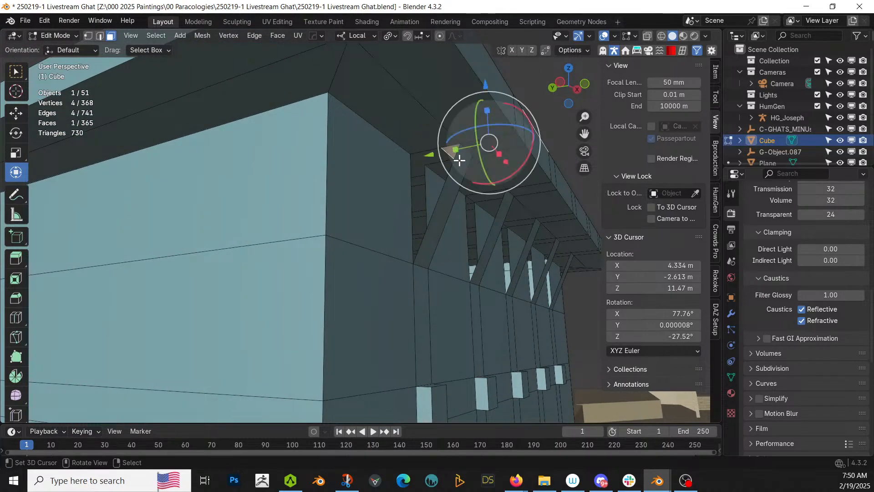
pyautogui.moveTo(463, 160); pyautogui.dragTo(445, 150, button='middle')
pyautogui.click(425, 152)
pyautogui.click(423, 153)
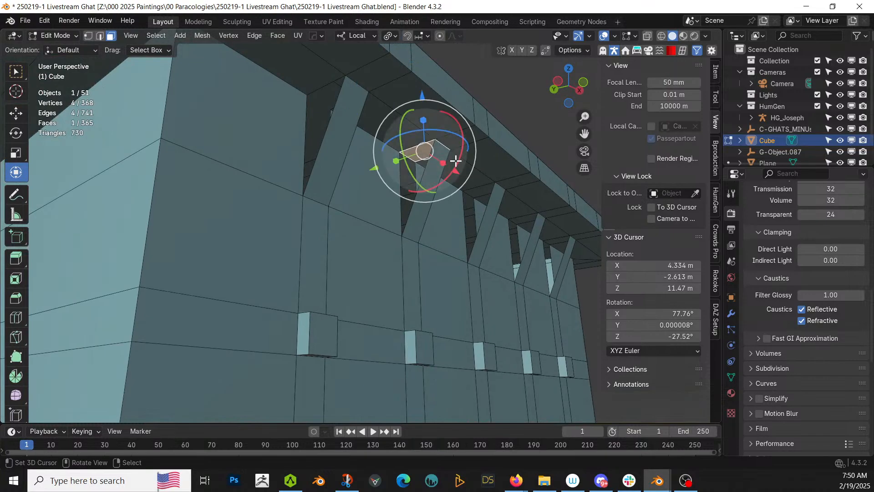
pyautogui.keyDown('shift'); pyautogui.click(485, 193); pyautogui.keyUp('shift')
pyautogui.keyDown('shift'); pyautogui.click(524, 219); pyautogui.keyUp('shift')
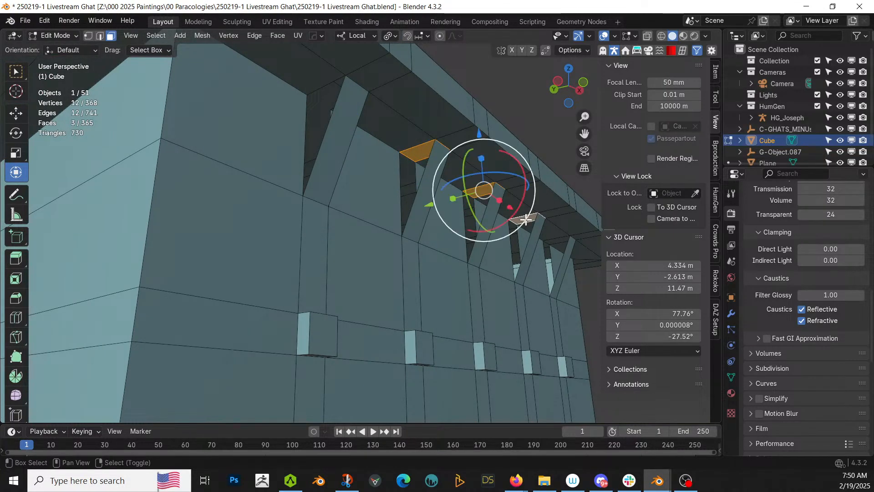
pyautogui.keyDown('shift'); pyautogui.click(556, 242); pyautogui.keyUp('shift')
pyautogui.press('x')
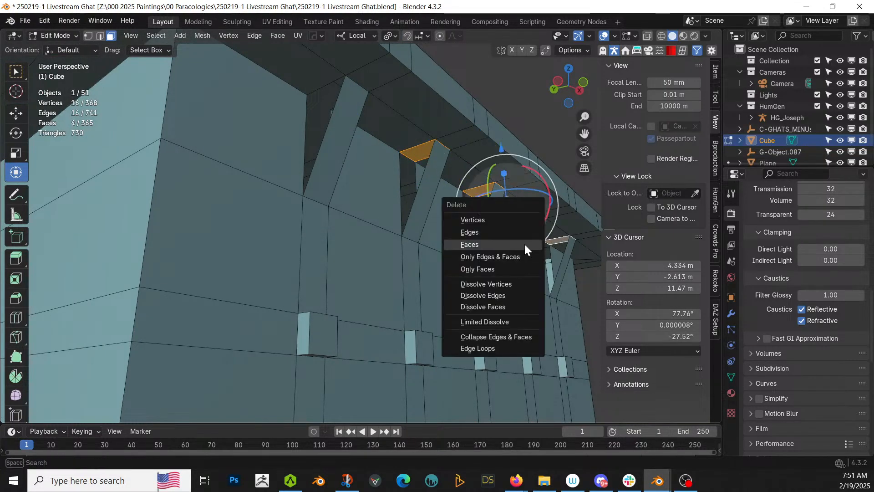
pyautogui.click(524, 245)
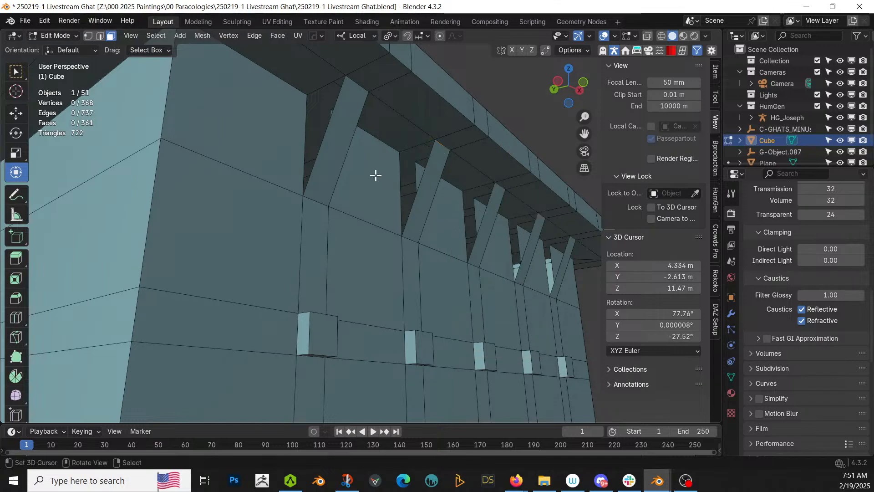
# - Select the open triangular edge loops on both sides of the first brace and fill them with faces
pyautogui.press('2')
pyautogui.keyDown('alt'); pyautogui.click(330, 120); pyautogui.keyUp('alt')
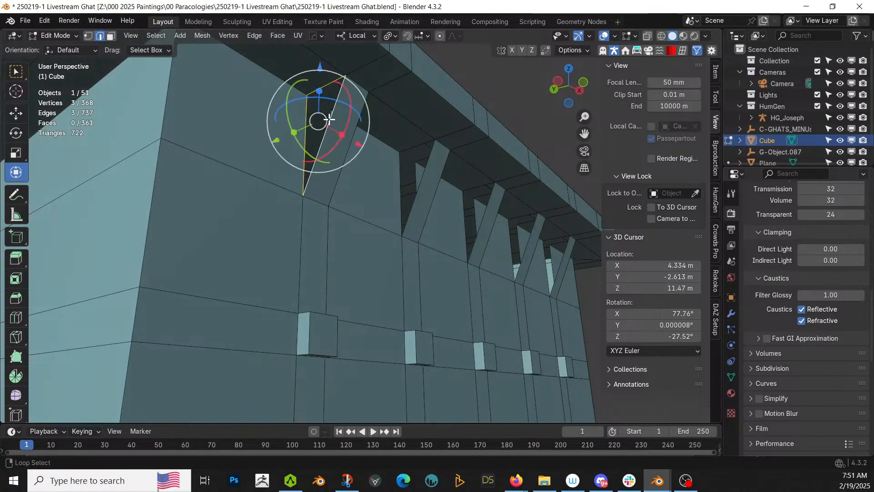
pyautogui.keyDown('alt'); pyautogui.keyDown('shift'); pyautogui.click(351, 144); pyautogui.keyUp('shift'); pyautogui.keyUp('alt')
pyautogui.press('f')
# - Fill the open triangular sides of the other four braces with faces and leave Edit Mode
pyautogui.moveTo(369, 152); pyautogui.dragTo(316, 152, button='middle')
pyautogui.moveTo(195, 179); pyautogui.dragTo(235, 204, button='middle')
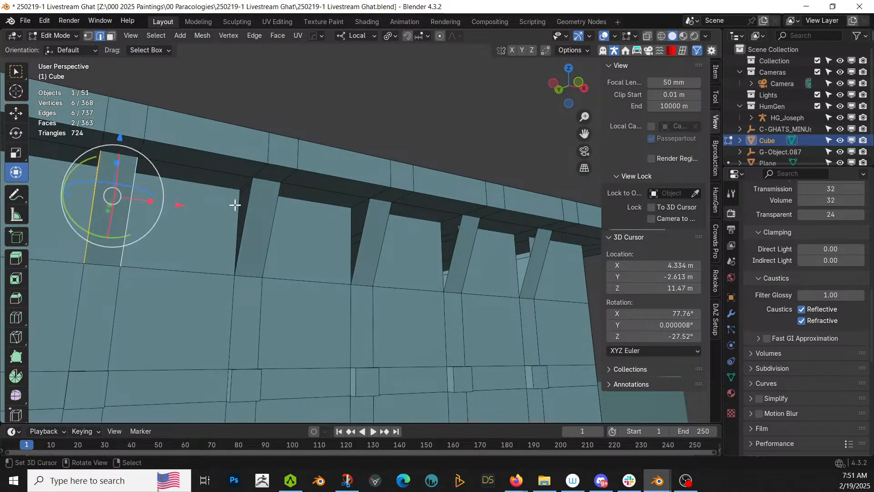
pyautogui.keyDown('alt'); pyautogui.click(247, 205); pyautogui.keyUp('alt')
pyautogui.keyDown('alt'); pyautogui.keyDown('shift'); pyautogui.click(273, 207); pyautogui.keyUp('shift'); pyautogui.keyUp('alt')
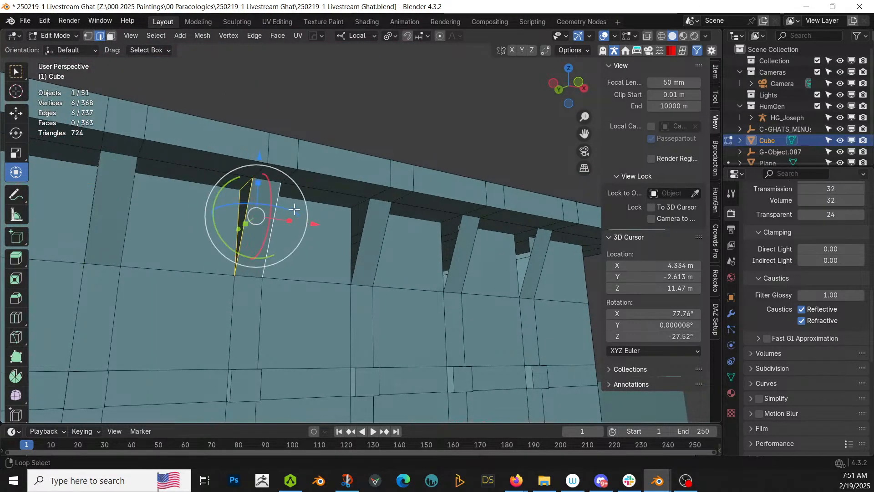
pyautogui.keyDown('alt'); pyautogui.keyDown('shift'); pyautogui.click(363, 223); pyautogui.keyUp('shift'); pyautogui.keyUp('alt')
pyautogui.keyDown('alt'); pyautogui.keyDown('shift'); pyautogui.click(384, 231); pyautogui.keyUp('shift'); pyautogui.keyUp('alt')
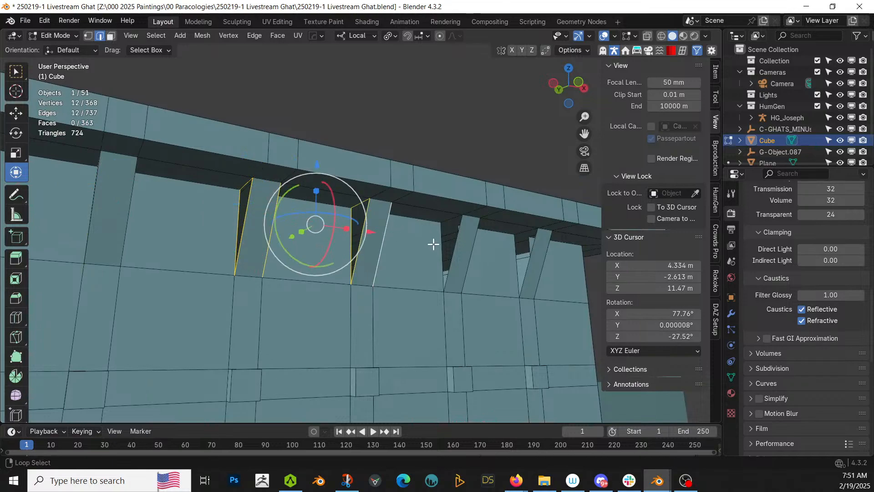
pyautogui.keyDown('alt'); pyautogui.keyDown('shift'); pyautogui.click(455, 244); pyautogui.keyUp('shift'); pyautogui.keyUp('alt')
pyautogui.keyDown('alt'); pyautogui.keyDown('shift'); pyautogui.click(471, 248); pyautogui.keyUp('shift'); pyautogui.keyUp('alt')
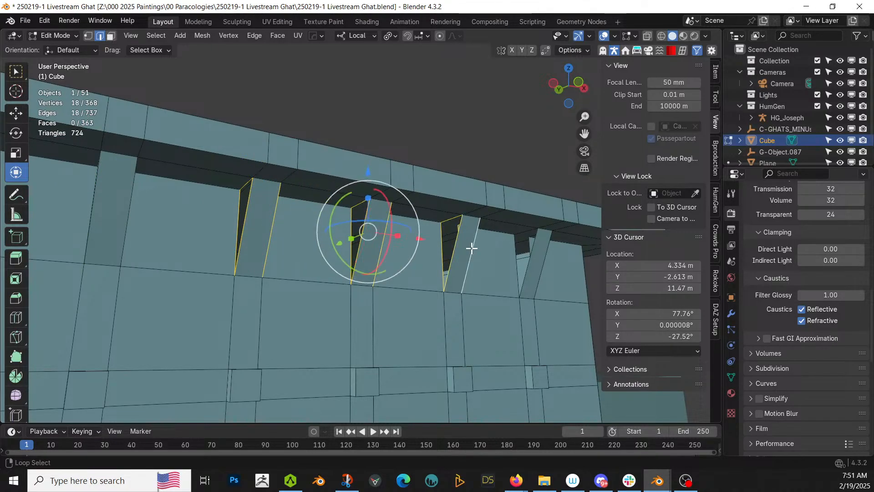
pyautogui.keyDown('alt'); pyautogui.keyDown('shift'); pyautogui.click(528, 259); pyautogui.keyUp('shift'); pyautogui.keyUp('alt')
pyautogui.hotkey('ctrl', 'z')
pyautogui.keyDown('alt'); pyautogui.keyDown('shift'); pyautogui.click(531, 260); pyautogui.keyUp('shift'); pyautogui.keyUp('alt')
pyautogui.keyDown('alt'); pyautogui.keyDown('shift'); pyautogui.click(541, 265); pyautogui.keyUp('shift'); pyautogui.keyUp('alt')
pyautogui.press('f')
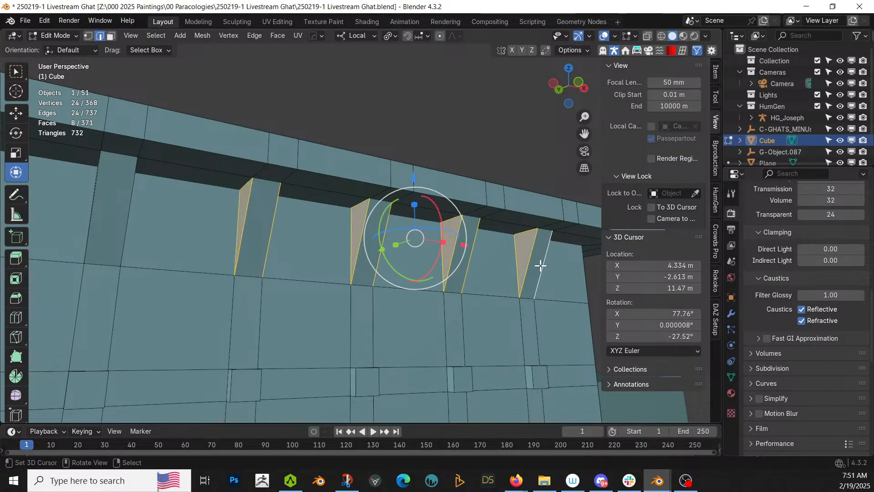
pyautogui.scroll(-3, 491, 253)
pyautogui.press('Tab')
# - Add three evenly spaced horizontal loop cuts around the tall green block beside the blue building
pyautogui.moveTo(491, 253); pyautogui.dragTo(424, 272, button='middle')
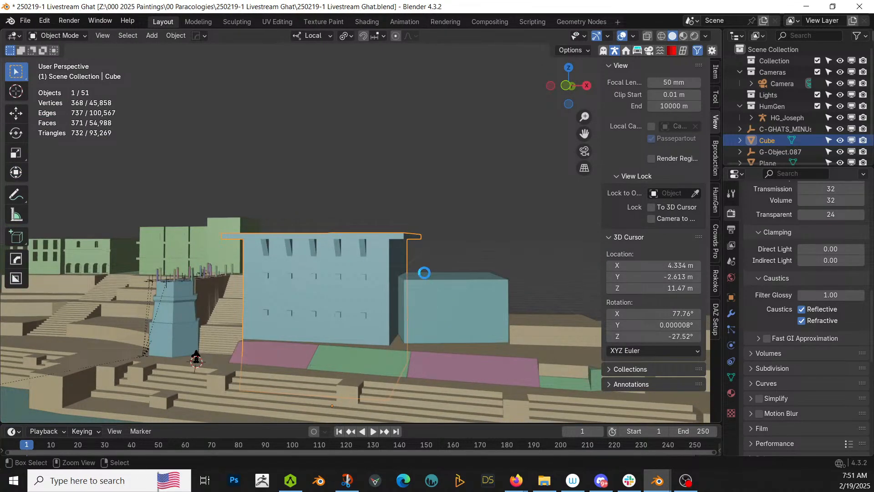
pyautogui.moveTo(425, 272); pyautogui.dragTo(339, 229, button='middle')
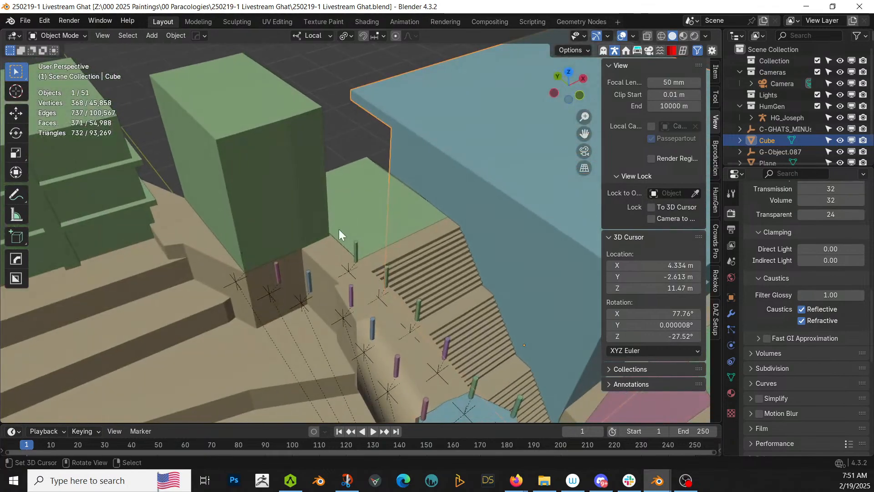
pyautogui.click(318, 198)
pyautogui.press('Tab')
pyautogui.click(306, 211)
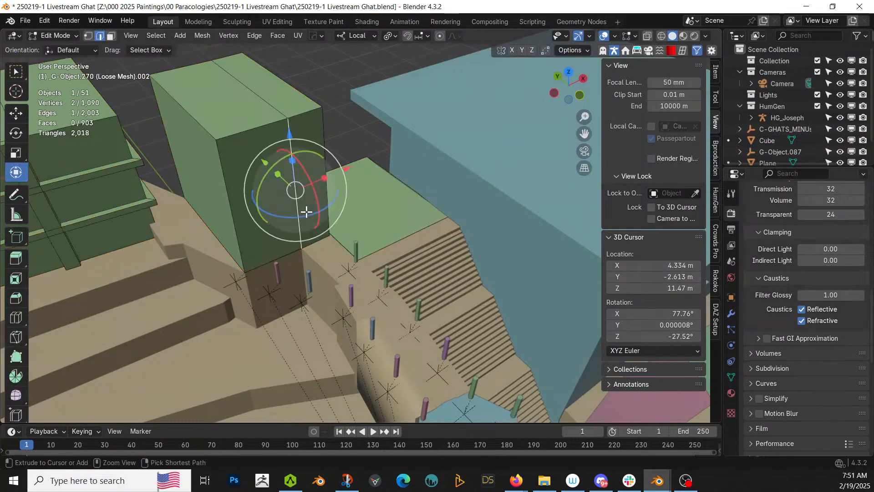
pyautogui.hotkey('ctrl', 'r')
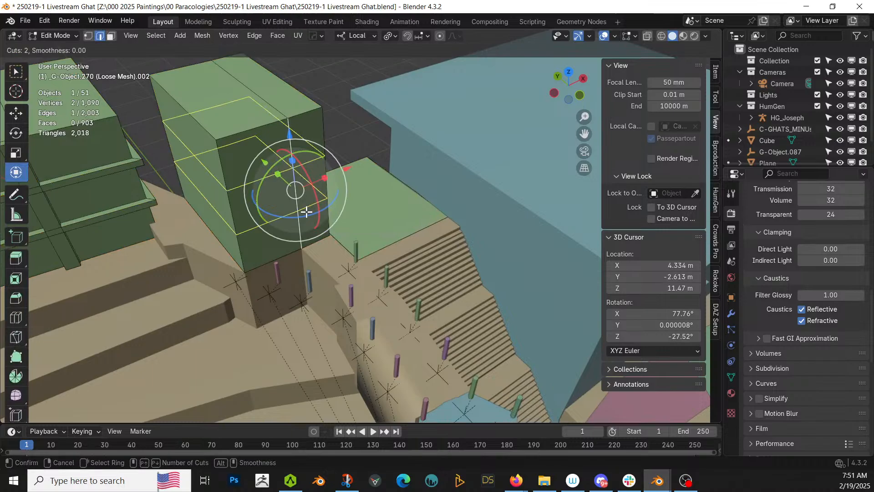
pyautogui.scroll(1, 307, 211)
pyautogui.click(306, 211)
pyautogui.rightClick(306, 211)
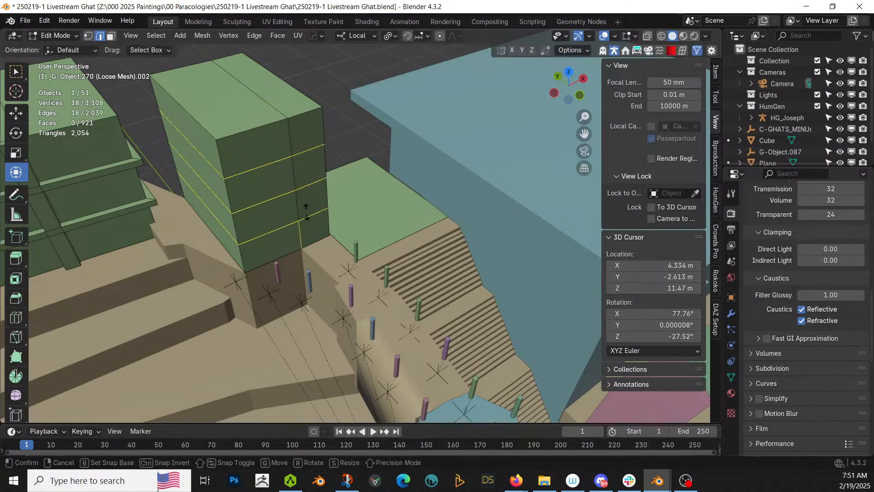
pyautogui.moveTo(319, 218); pyautogui.dragTo(292, 191, button='middle')
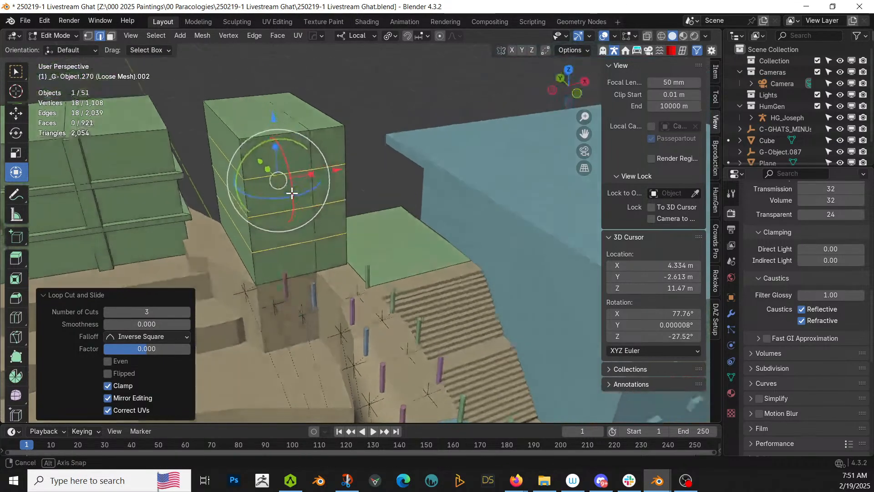
# - Add a vertical loop cut on the tall green block's front near its side edge and bevel it by about 36 m into a narrow strip
pyautogui.click(327, 256)
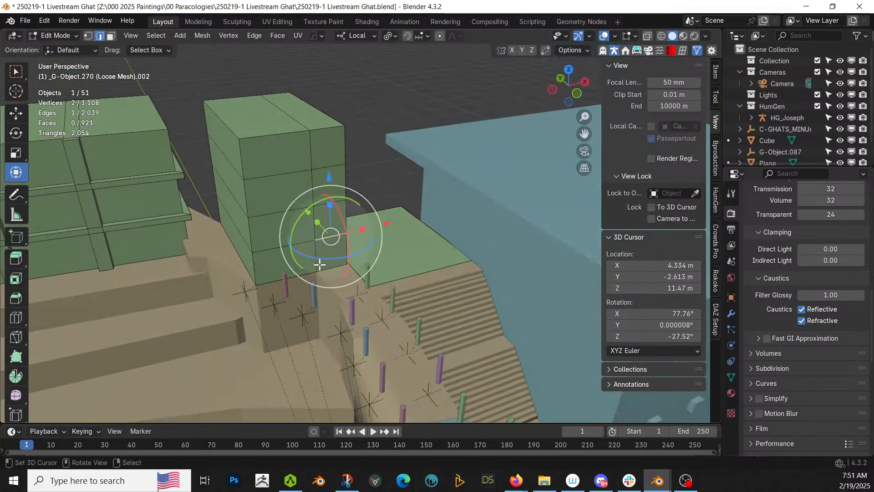
pyautogui.hotkey('ctrl', 'r')
pyautogui.click(328, 237)
pyautogui.rightClick(331, 244)
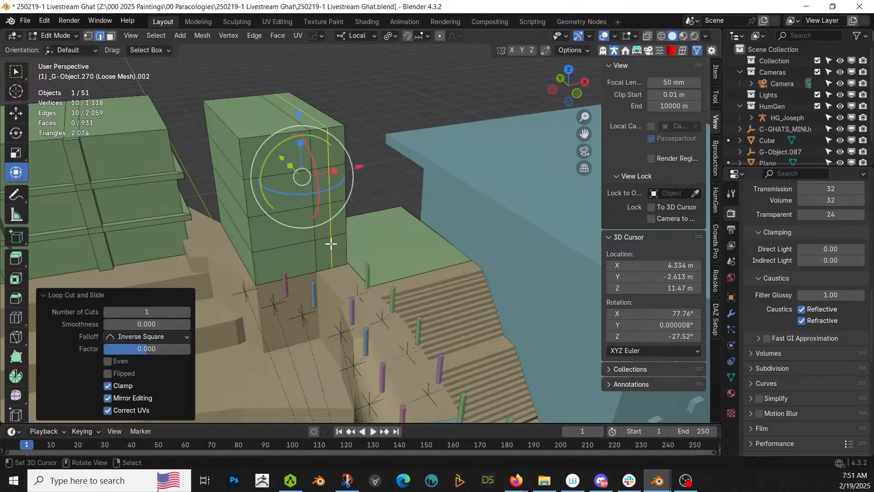
pyautogui.hotkey('ctrl', 'b')
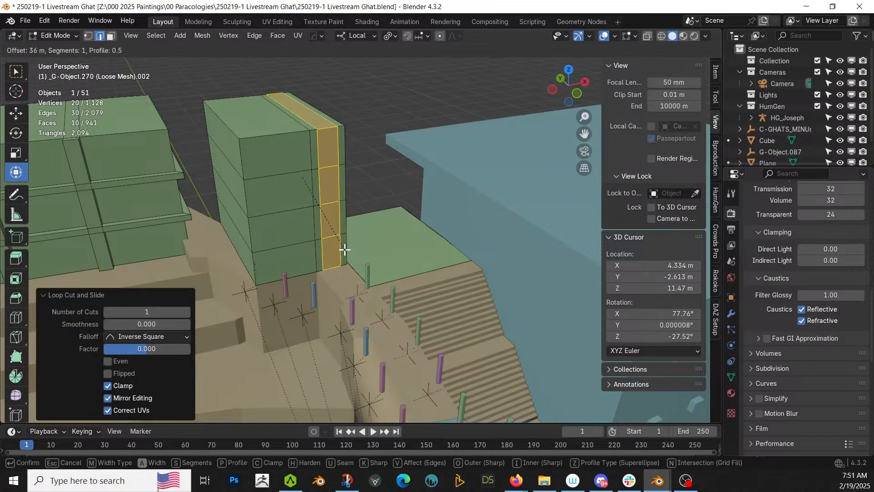
pyautogui.click(345, 249)
# - Add one horizontal loop cut around the tall green block's lowest storey, slid to a factor of about -0.58
pyautogui.press('3')
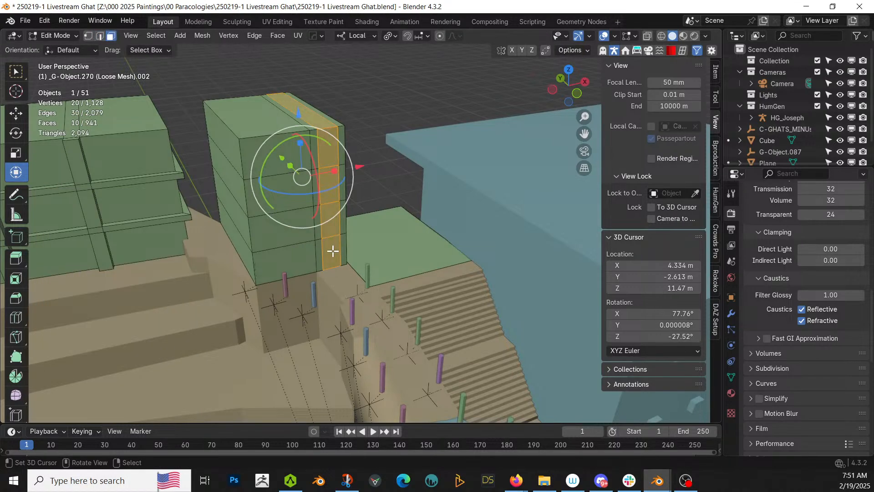
pyautogui.click(324, 246)
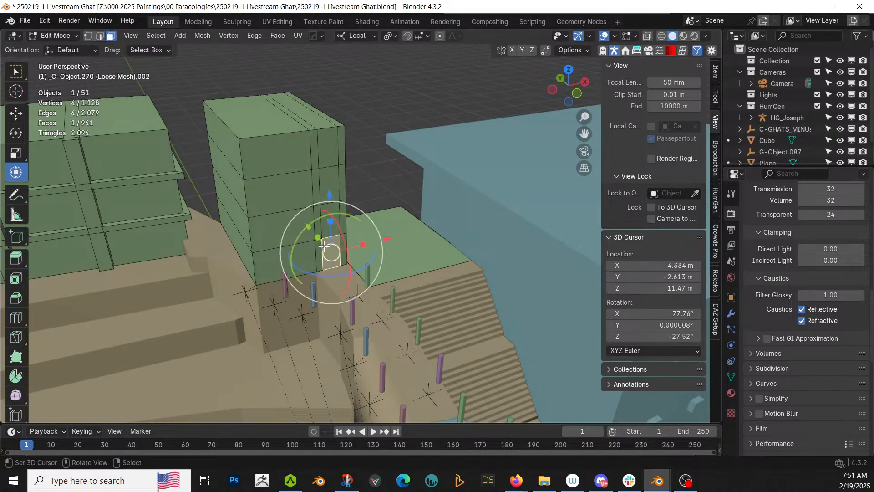
pyautogui.press('2')
pyautogui.click(320, 247)
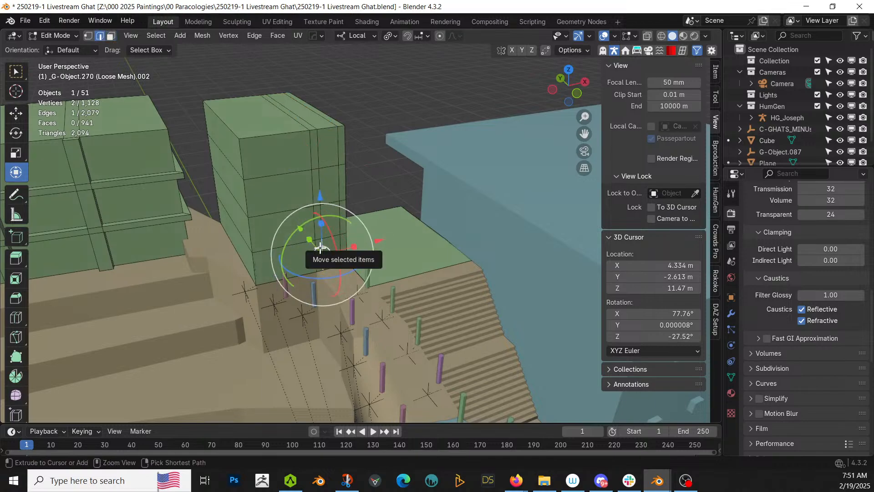
pyautogui.hotkey('ctrl', 'r')
pyautogui.click(320, 248)
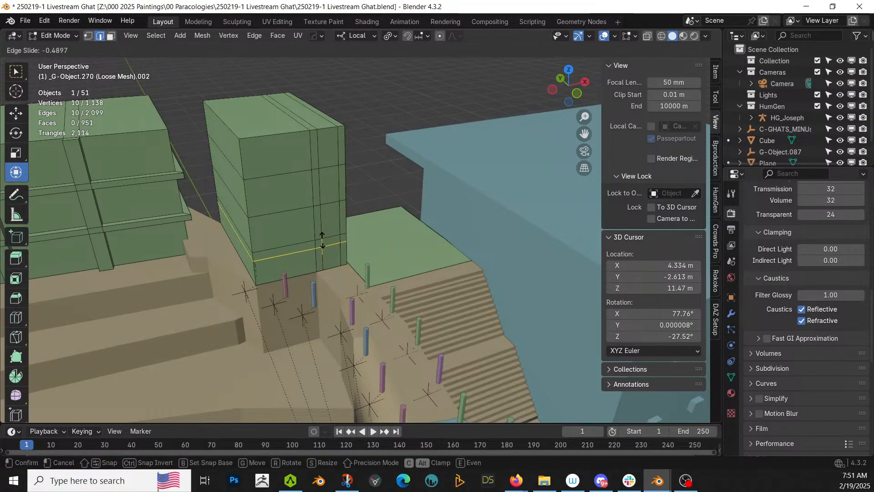
pyautogui.click(322, 239)
# - Bevel the two upper corner vertices of the strip's bottom face by 23.7 m with three segments to form an arch
pyautogui.scroll(2, 331, 246)
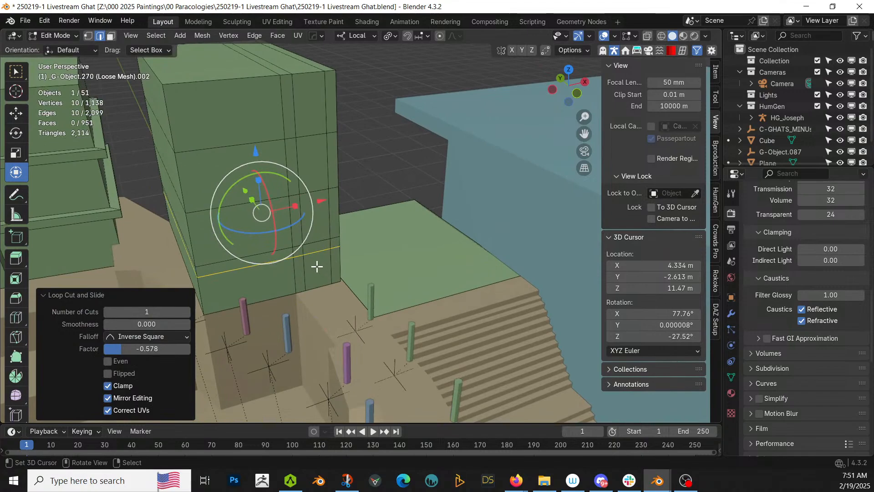
pyautogui.press('1')
pyautogui.click(303, 254)
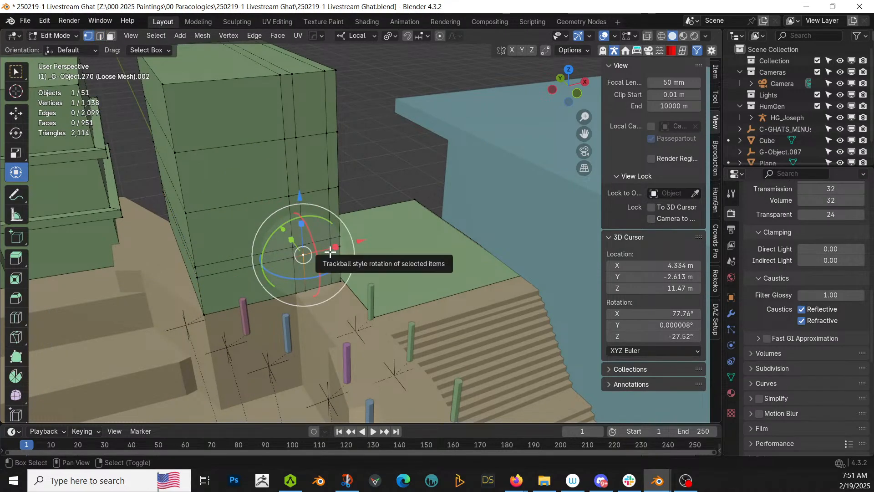
pyautogui.hotkey('ctrl', 'shift', 'b')
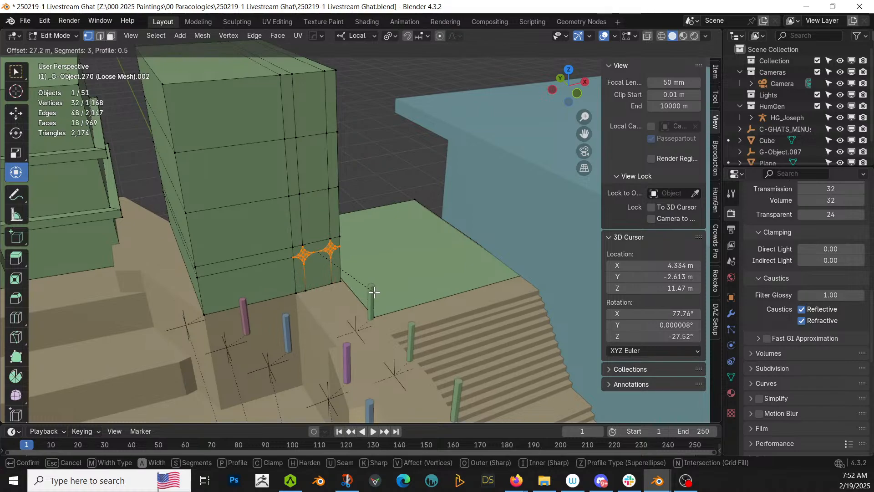
pyautogui.click(374, 290)
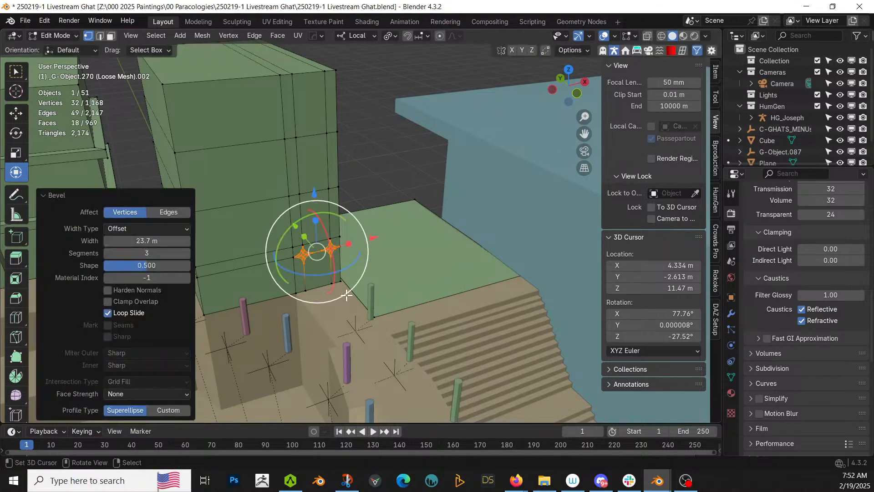
# - Extrude the arched face about 1.41 m into the block and delete its back face to open the doorway
pyautogui.press('3')
pyautogui.click(319, 270)
pyautogui.press('e')
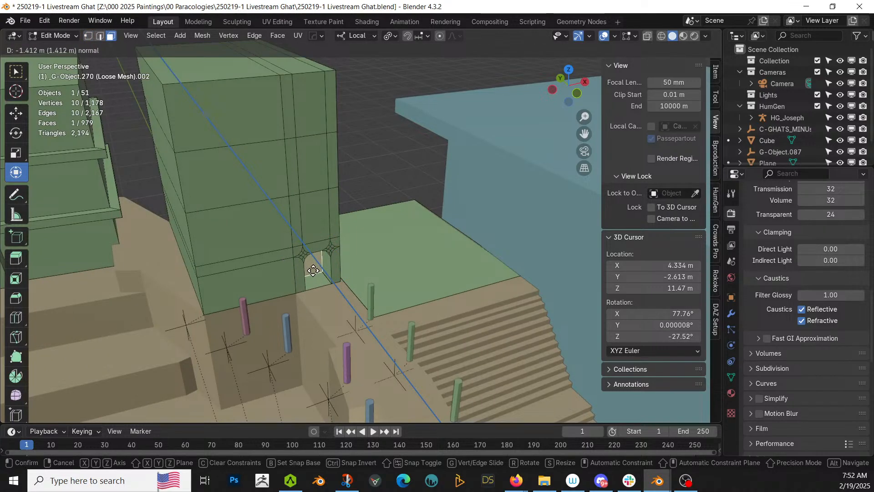
pyautogui.click(313, 271)
pyautogui.press('x')
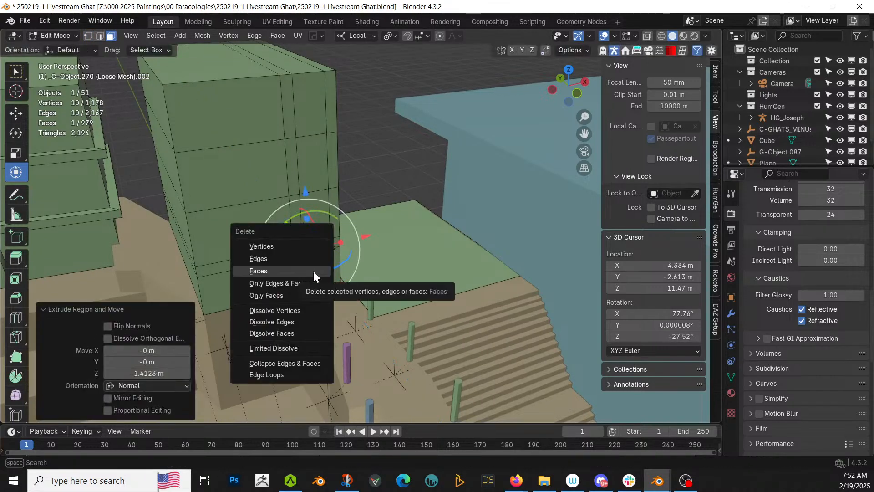
pyautogui.click(313, 271)
pyautogui.moveTo(312, 270)
pyautogui.mouseDown(button='middle')
pyautogui.moveTo(274, 233)
pyautogui.moveTo(315, 270)
pyautogui.mouseUp(button='middle')
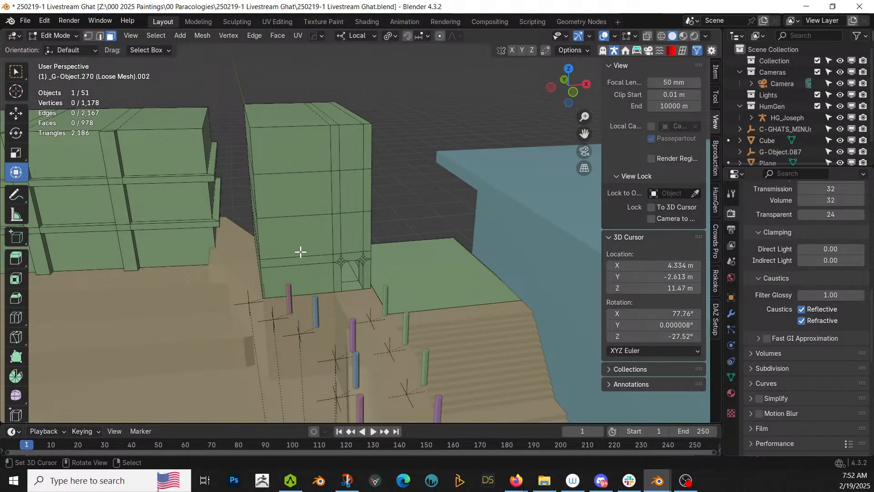
# - Select the three strip faces above the arched doorway and inset each one individually
pyautogui.click(349, 234)
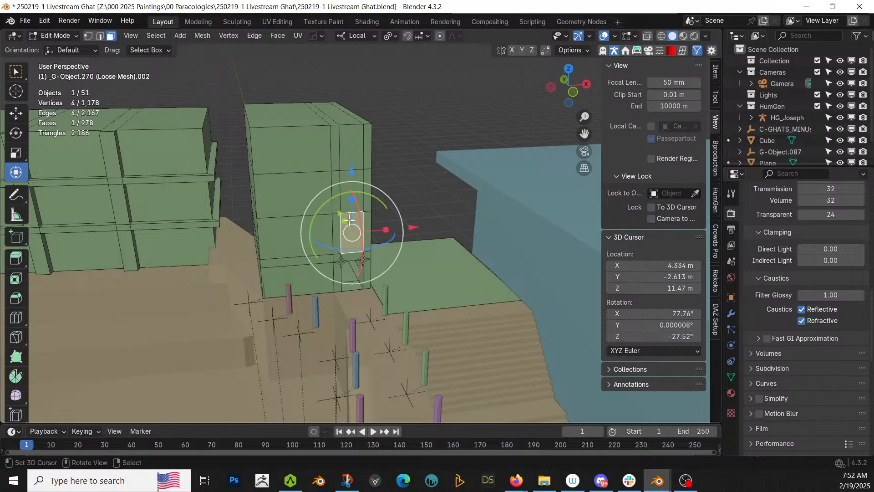
pyautogui.keyDown('shift'); pyautogui.click(350, 191); pyautogui.keyUp('shift')
pyautogui.keyDown('shift'); pyautogui.click(354, 149); pyautogui.keyUp('shift')
pyautogui.press('i')
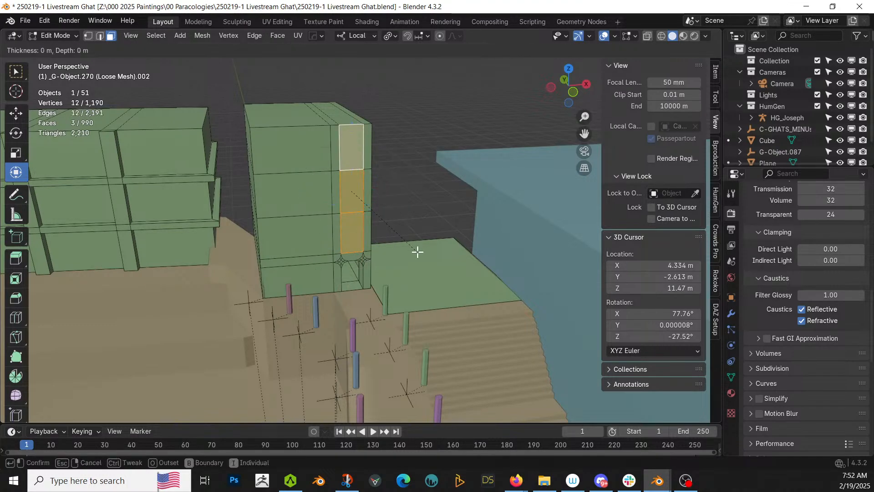
pyautogui.click(413, 247)
# - Extrude the three inset faces into the block, delete their back faces to open the windows, and leave Edit Mode
pyautogui.moveTo(414, 247); pyautogui.dragTo(357, 252, button='middle')
pyautogui.press('e')
pyautogui.click(448, 275)
pyautogui.press('x')
pyautogui.click(447, 274)
pyautogui.press('Tab')
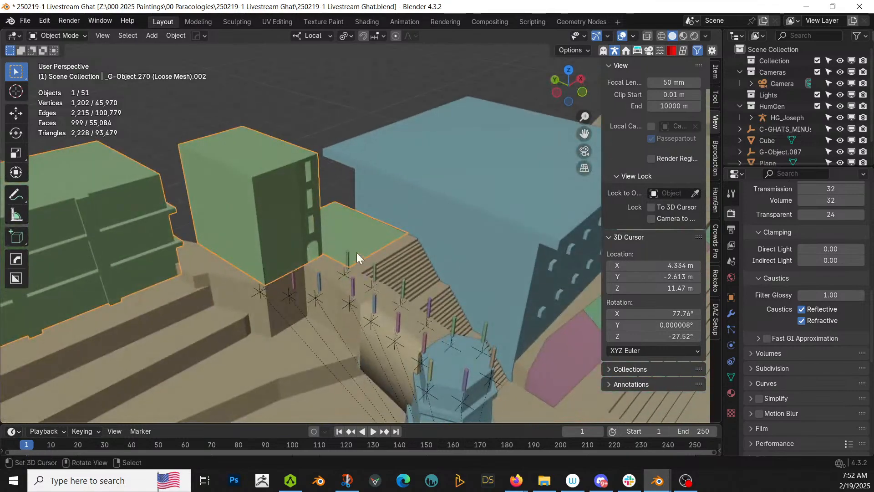
# - Extrude the tall green block's four roof faces outward at scale 1.063, raise them into a roof ledge, and leave Edit Mode
pyautogui.press('Tab')
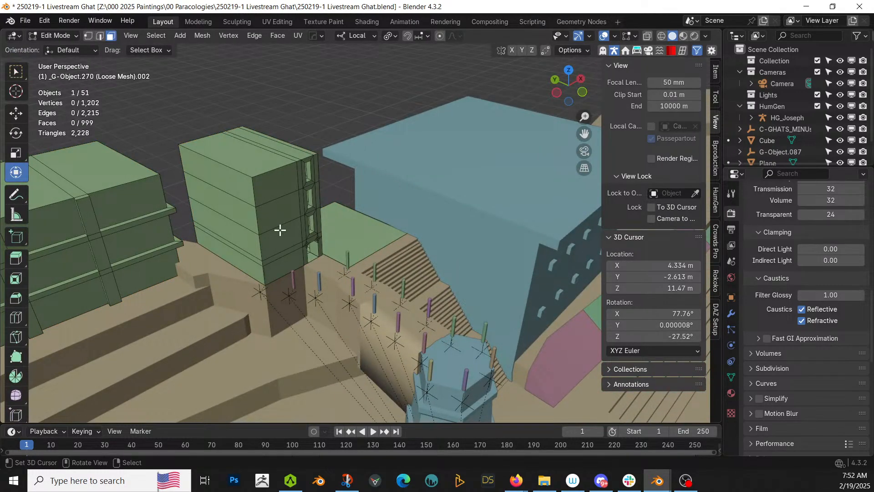
pyautogui.press('Tab')
pyautogui.press('Tab')
pyautogui.scroll(3, 285, 243)
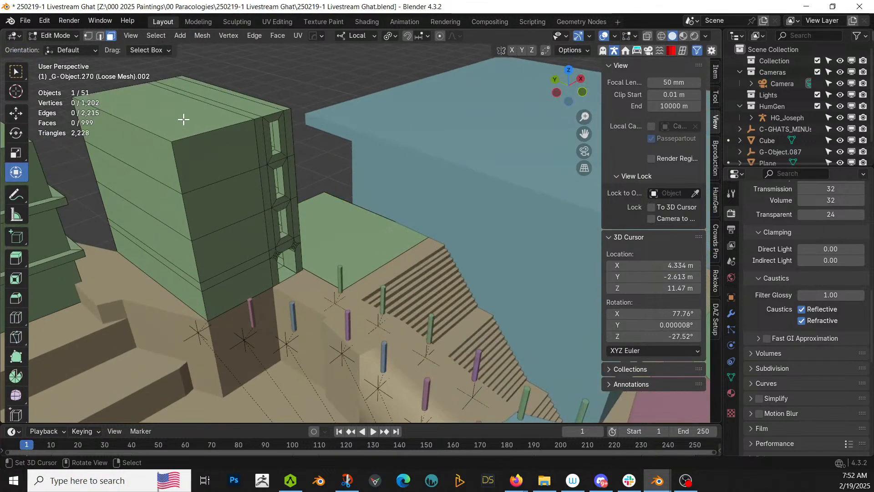
pyautogui.click(183, 119)
pyautogui.keyDown('ctrl'); pyautogui.click(277, 104); pyautogui.keyUp('ctrl')
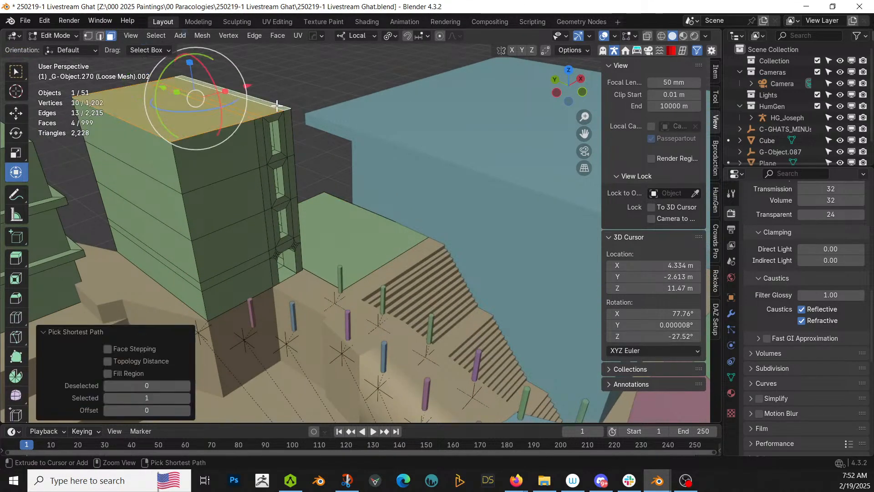
pyautogui.press('e')
pyautogui.press('s')
pyautogui.click(289, 156)
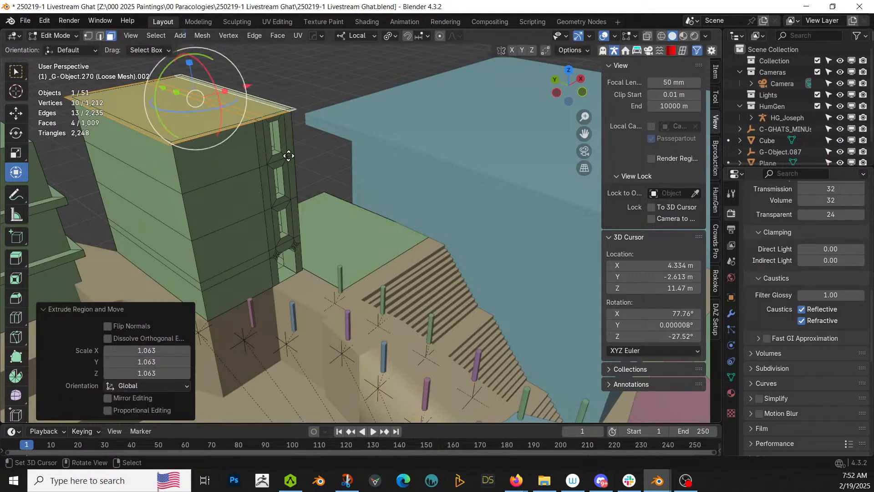
pyautogui.press('e')
pyautogui.click(293, 148)
pyautogui.press('Tab')
# - Look over the green buildings from the river side and save the scene file
pyautogui.moveTo(292, 149); pyautogui.dragTo(209, 108, button='middle')
pyautogui.scroll(-5, 207, 248)
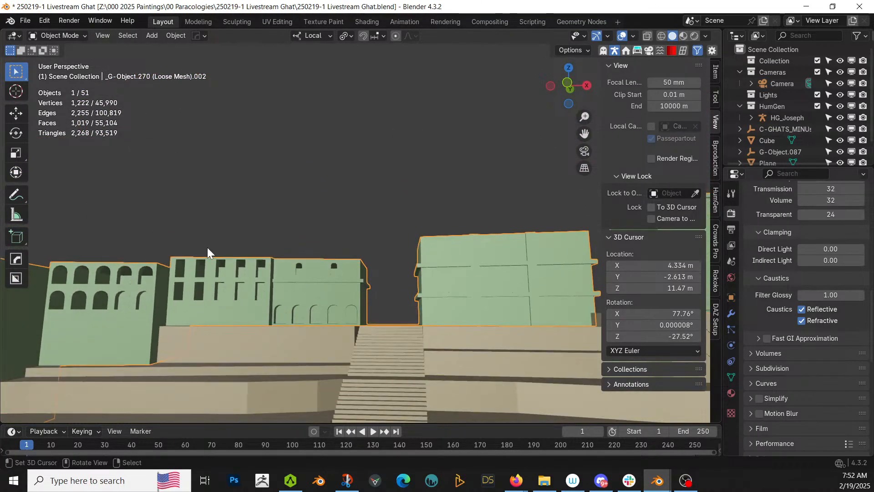
pyautogui.moveTo(207, 249); pyautogui.dragTo(185, 258, button='middle')
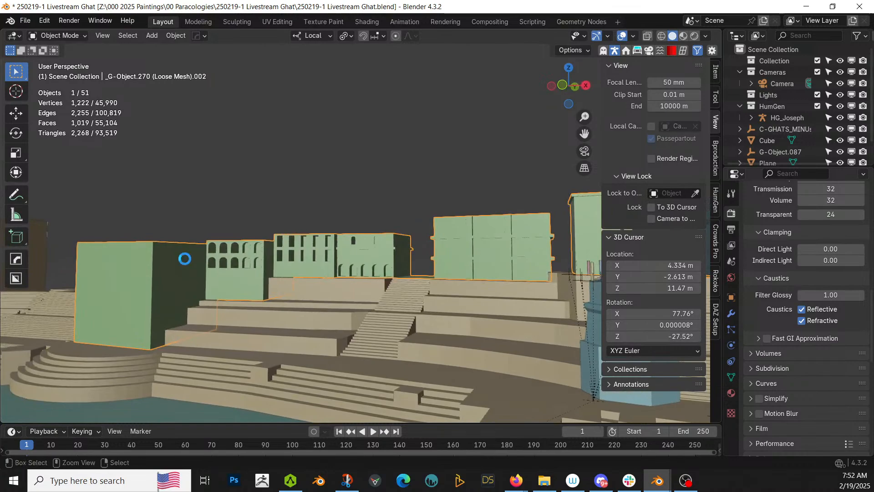
pyautogui.hotkey('ctrl', 's')
pyautogui.scroll(-5, 185, 259)
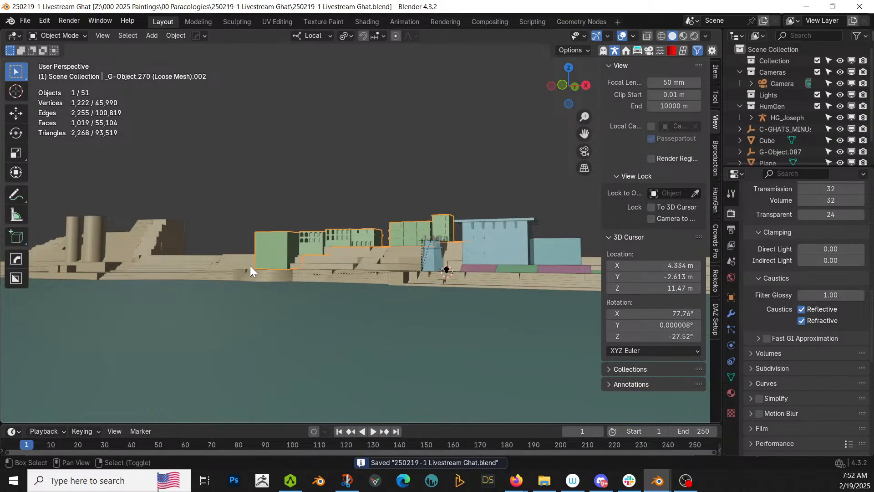
pyautogui.scroll(5, 214, 267)
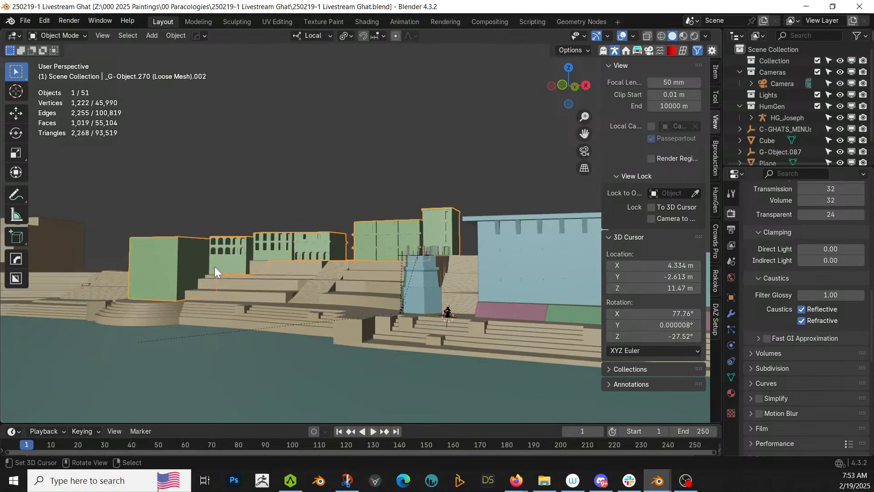
# - Extrude the narrow underside faces of the tan wall beside the blue tower about 1.45 m down to the ground, then leave Edit Mode
pyautogui.moveTo(304, 267)
pyautogui.mouseDown(button='middle')
pyautogui.moveTo(354, 338)
pyautogui.moveTo(335, 316)
pyautogui.moveTo(203, 271)
pyautogui.moveTo(218, 261)
pyautogui.moveTo(198, 230)
pyautogui.moveTo(214, 222)
pyautogui.moveTo(285, 271)
pyautogui.moveTo(301, 291)
pyautogui.moveTo(296, 316)
pyautogui.moveTo(223, 289)
pyautogui.moveTo(218, 264)
pyautogui.moveTo(281, 279)
pyautogui.moveTo(321, 246)
pyautogui.moveTo(325, 239)
pyautogui.moveTo(290, 249)
pyautogui.moveTo(321, 223)
pyautogui.moveTo(295, 277)
pyautogui.moveTo(343, 234)
pyautogui.moveTo(342, 248)
pyautogui.moveTo(273, 275)
pyautogui.moveTo(297, 242)
pyautogui.moveTo(315, 257)
pyautogui.mouseUp(button='middle')
pyautogui.scroll(3, 354, 338)
pyautogui.scroll(-3, 354, 337)
pyautogui.scroll(3, 219, 264)
pyautogui.press('Tab')
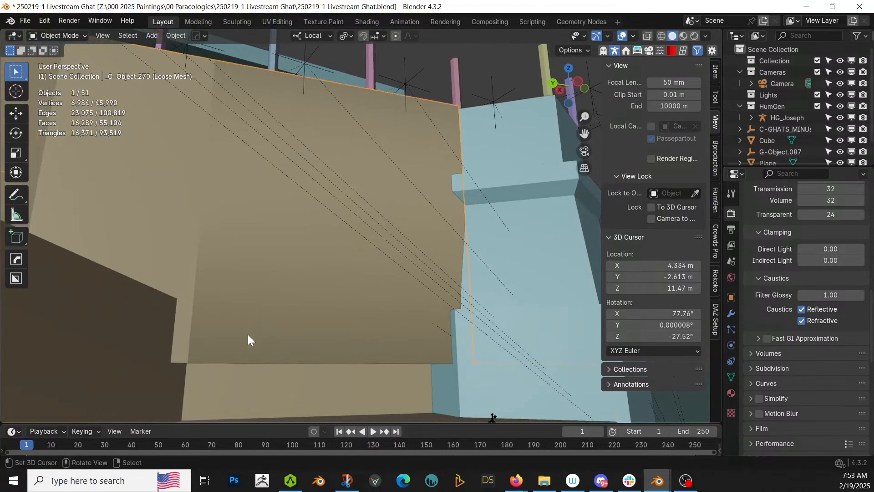
pyautogui.moveTo(243, 350); pyautogui.dragTo(245, 346, button='middle')
pyautogui.click(244, 344)
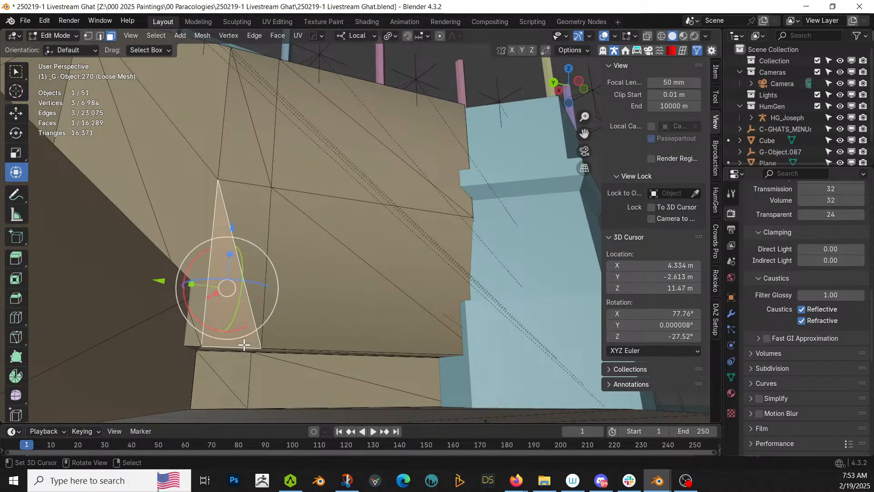
pyautogui.press('KP_Decimal')
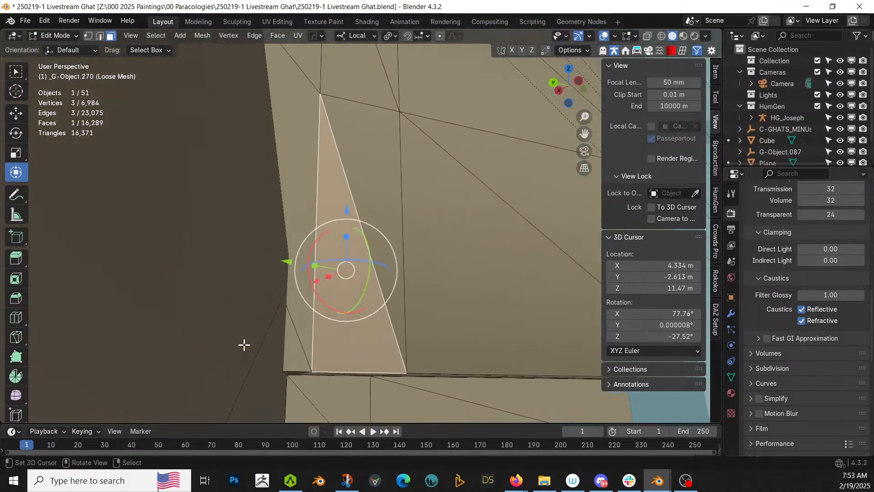
pyautogui.moveTo(244, 345)
pyautogui.mouseDown(button='middle')
pyautogui.moveTo(236, 326)
pyautogui.moveTo(240, 338)
pyautogui.mouseUp(button='middle')
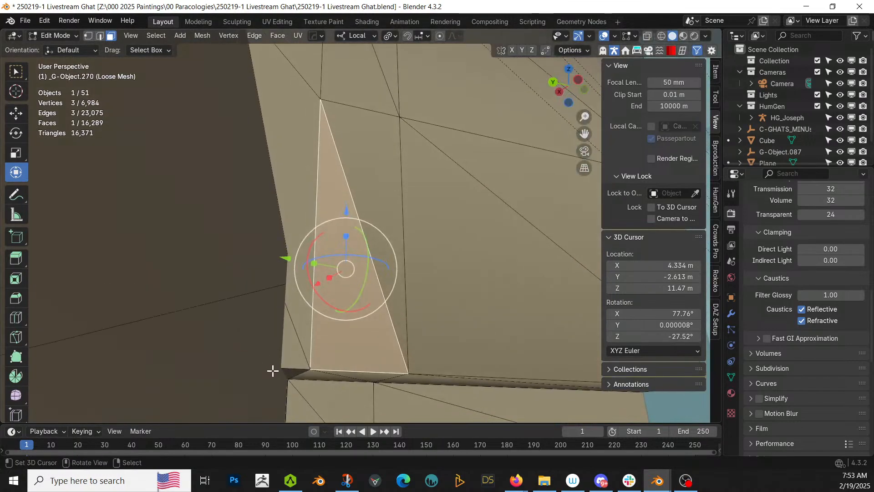
pyautogui.rightClick(327, 378)
pyautogui.keyDown('shift'); pyautogui.rightClick(375, 377); pyautogui.keyUp('shift')
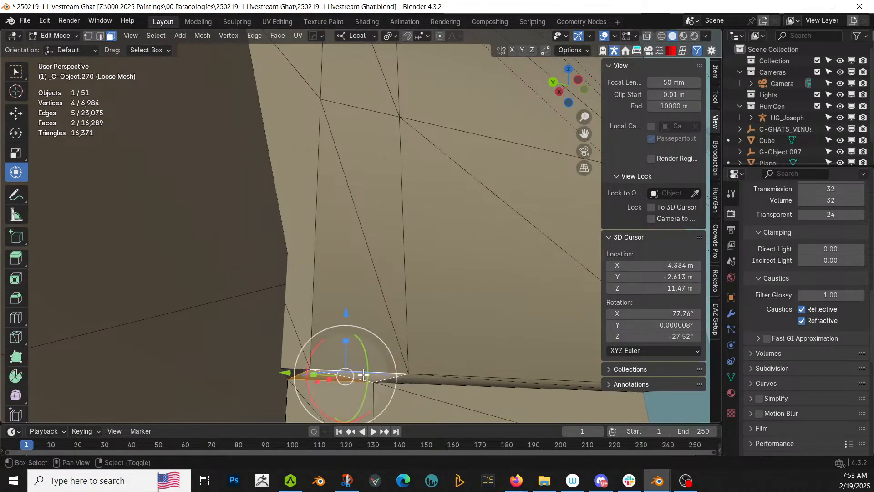
pyautogui.keyDown('shift'); pyautogui.rightClick(409, 380); pyautogui.keyUp('shift')
pyautogui.keyDown('shift'); pyautogui.moveTo(301, 412); pyautogui.dragTo(120, 357, button='middle'); pyautogui.keyUp('shift')
pyautogui.moveTo(129, 378); pyautogui.dragTo(137, 367, button='middle')
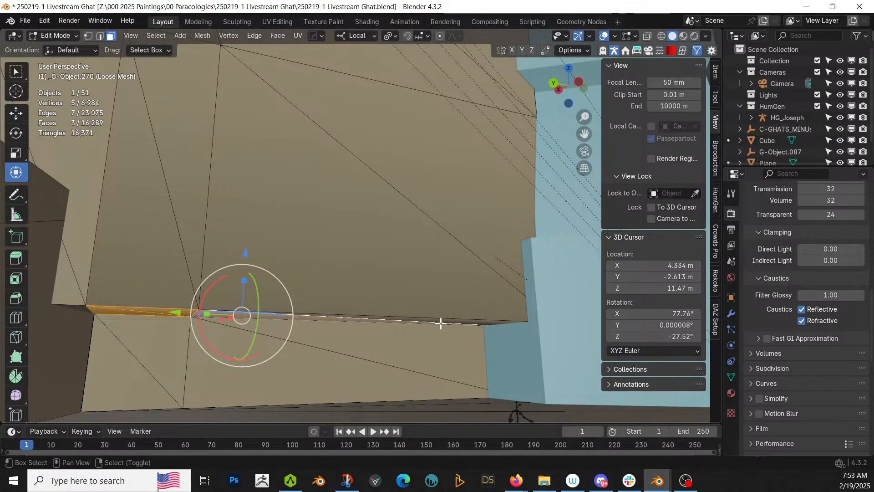
pyautogui.keyDown('shift'); pyautogui.rightClick(486, 322); pyautogui.keyUp('shift')
pyautogui.moveTo(308, 328); pyautogui.dragTo(282, 370, button='middle')
pyautogui.press('e')
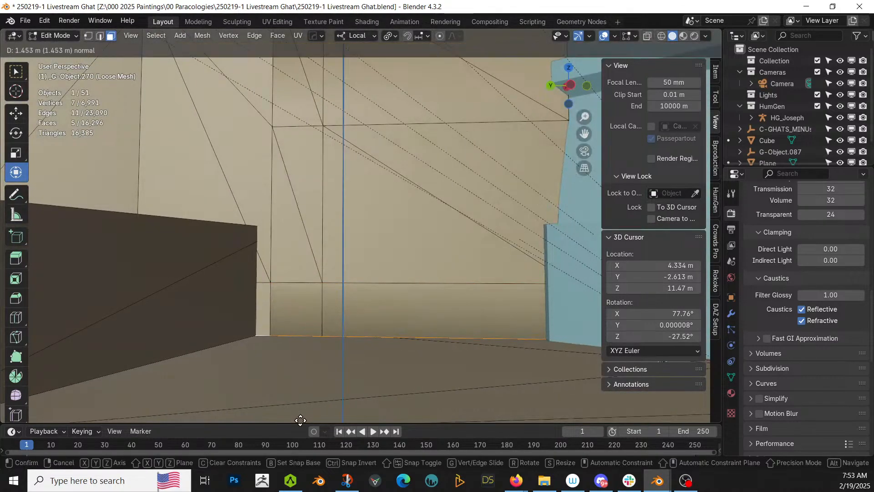
pyautogui.click(302, 418)
pyautogui.press('Tab')
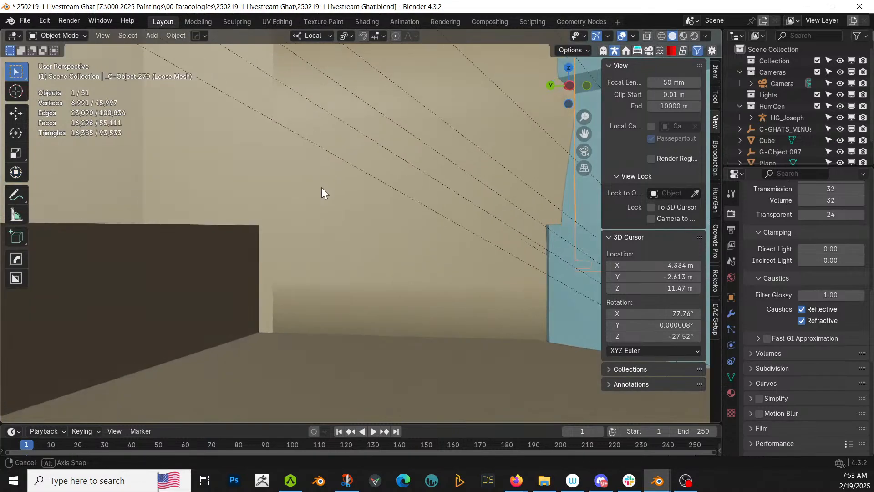
# - Apply the HOps Sharpen operation to the tan ghat mesh with 30° sharpness and a 60° smooth angle
pyautogui.scroll(-10, 293, 199)
pyautogui.moveTo(293, 197); pyautogui.dragTo(239, 234, button='middle')
pyautogui.press('q')
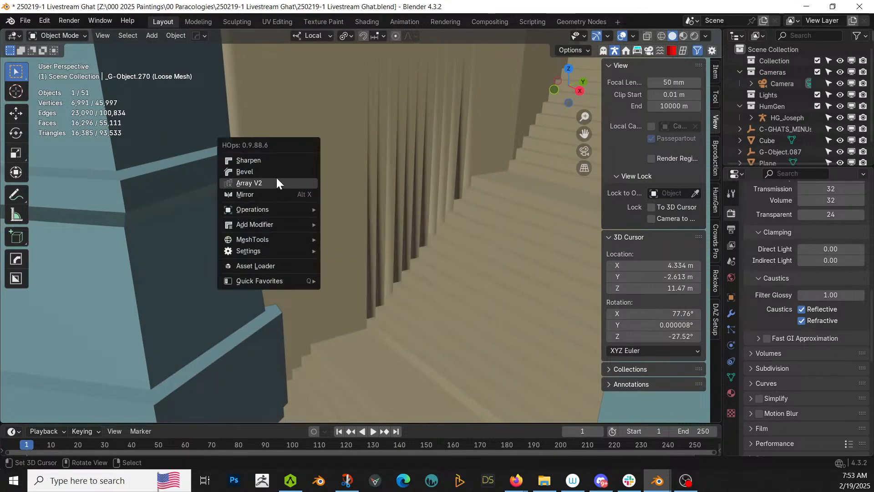
pyautogui.click(273, 161)
pyautogui.scroll(-8, 274, 160)
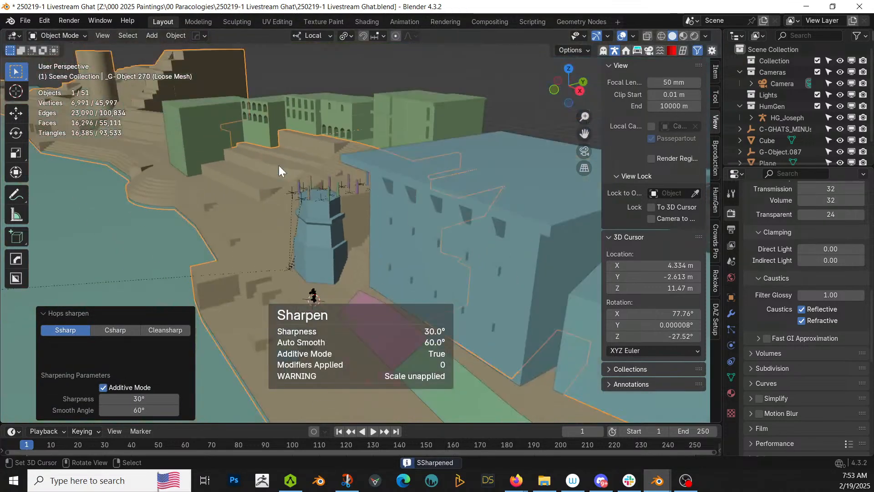
# - Save the scene file and look over the sharpened ghat and its buildings from the river side
pyautogui.moveTo(279, 166); pyautogui.dragTo(433, 149, button='middle')
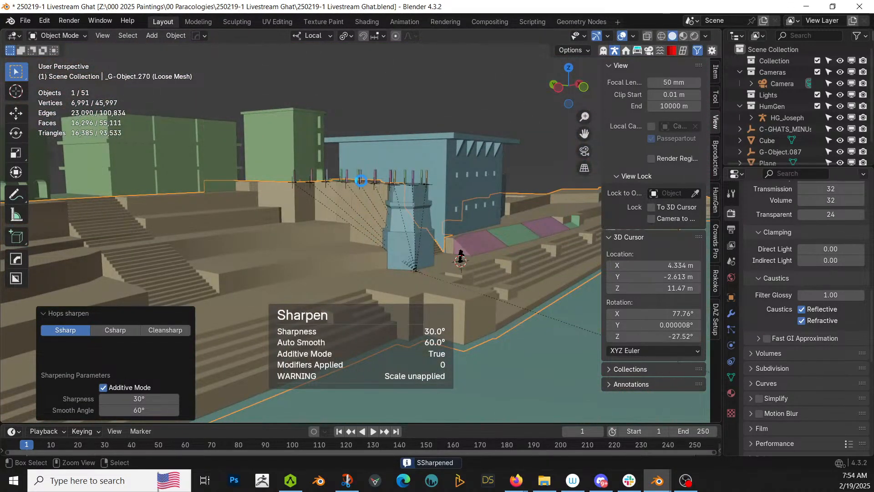
pyautogui.hotkey('ctrl', 's')
pyautogui.scroll(-3, 389, 199)
pyautogui.moveTo(389, 198); pyautogui.dragTo(299, 237, button='middle')
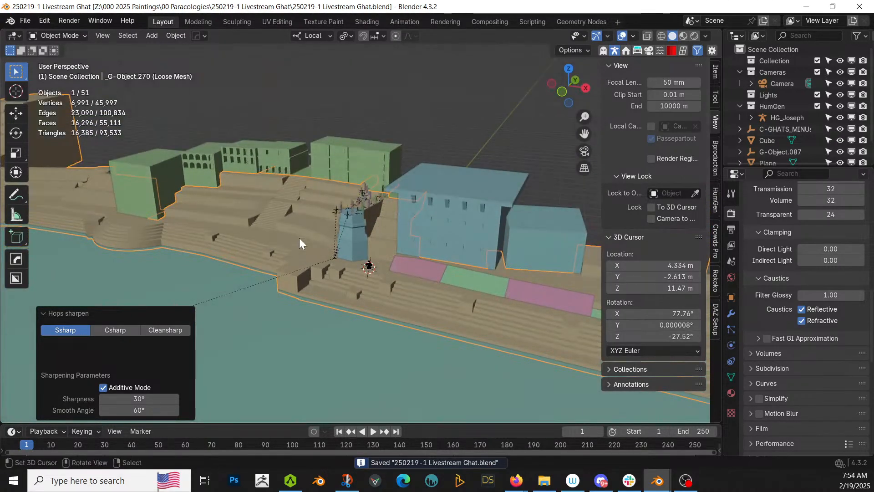
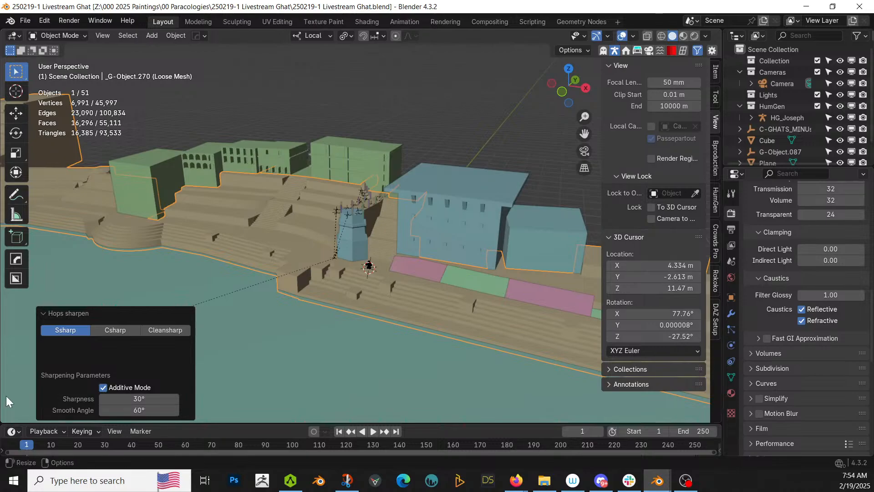
pyautogui.scroll(4, 260, 334)
pyautogui.moveTo(263, 334); pyautogui.dragTo(289, 357, button='middle')
pyautogui.scroll(-2, 384, 324)
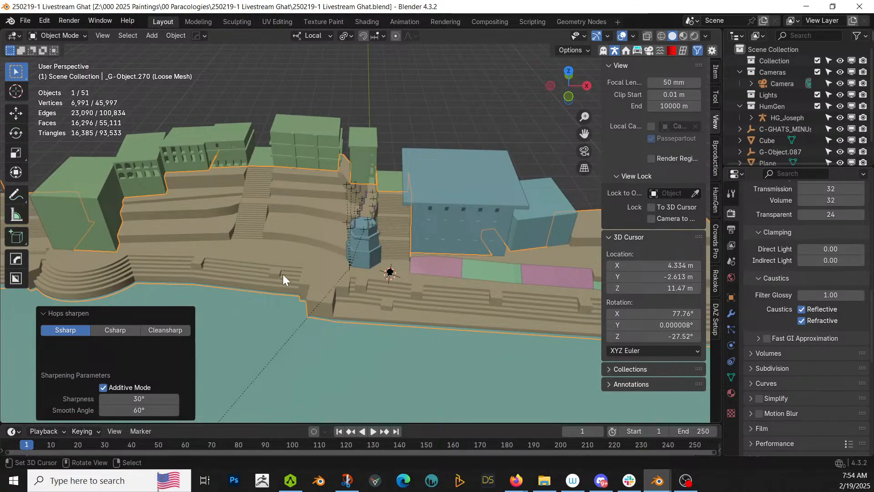
pyautogui.moveTo(286, 287); pyautogui.dragTo(276, 259, button='middle')
pyautogui.scroll(2, 276, 258)
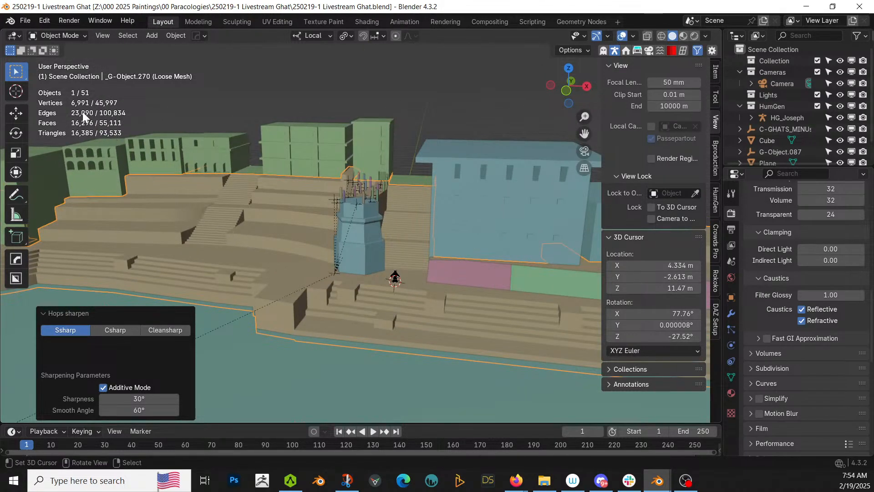
# - Unwrap all faces of the ghat mesh with Smart UV Project at a 66° angle limit, then leave Edit Mode
pyautogui.press('Tab')
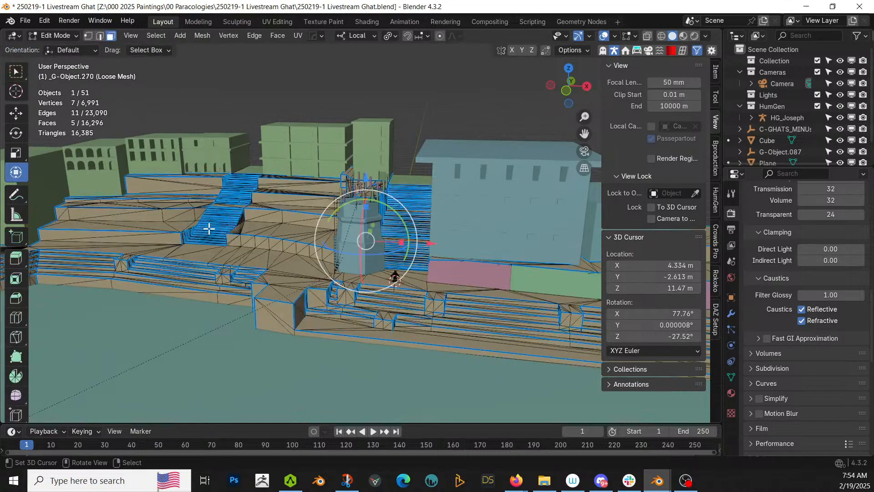
pyautogui.press('a')
pyautogui.press('u')
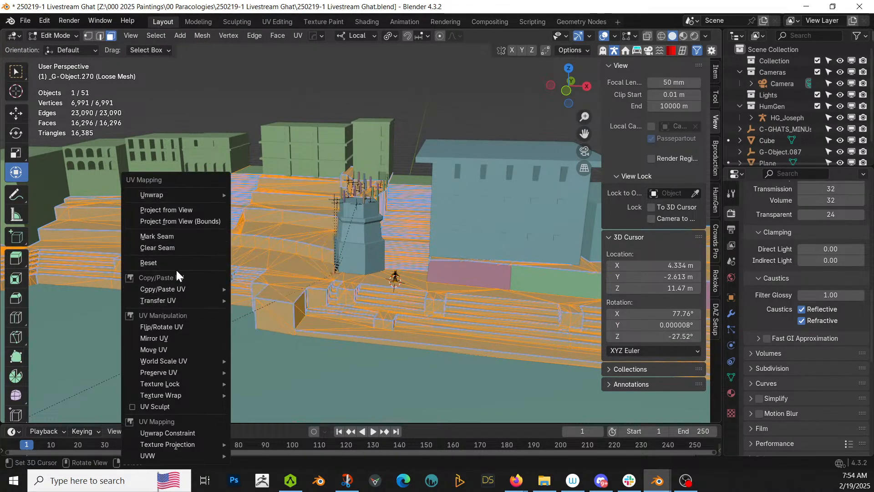
pyautogui.moveTo(167, 195)
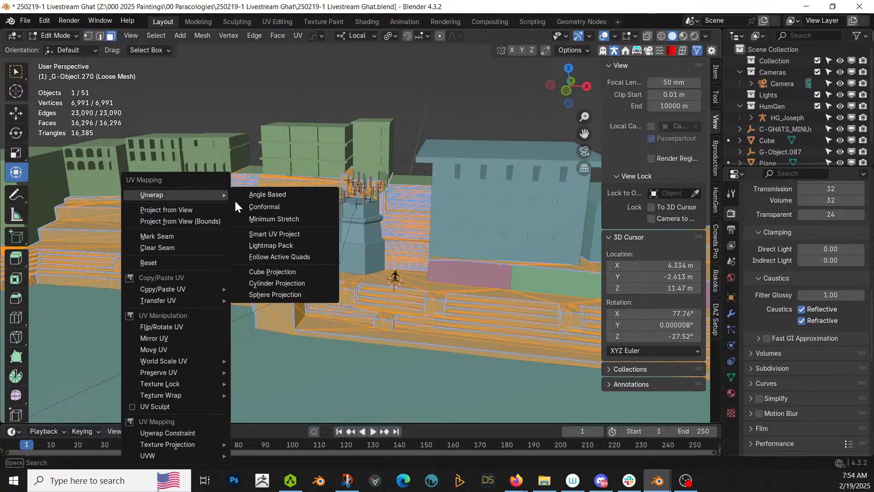
pyautogui.click(276, 233)
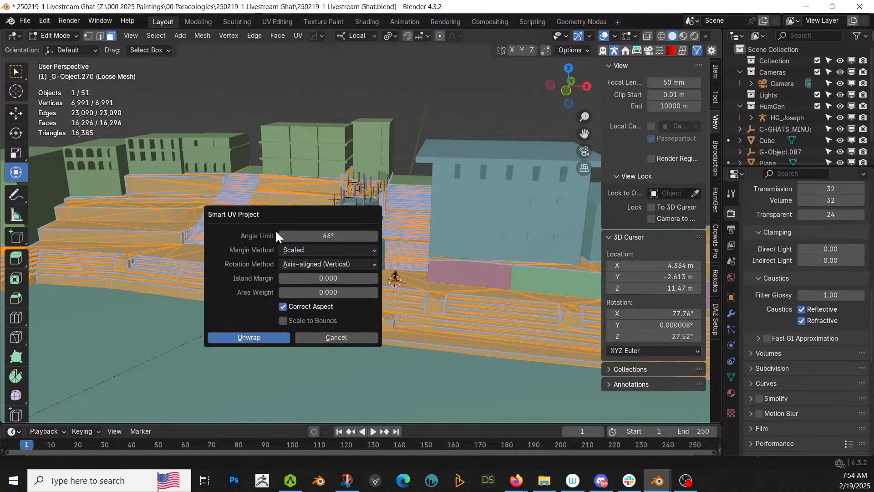
pyautogui.click(263, 338)
pyautogui.press('Tab')
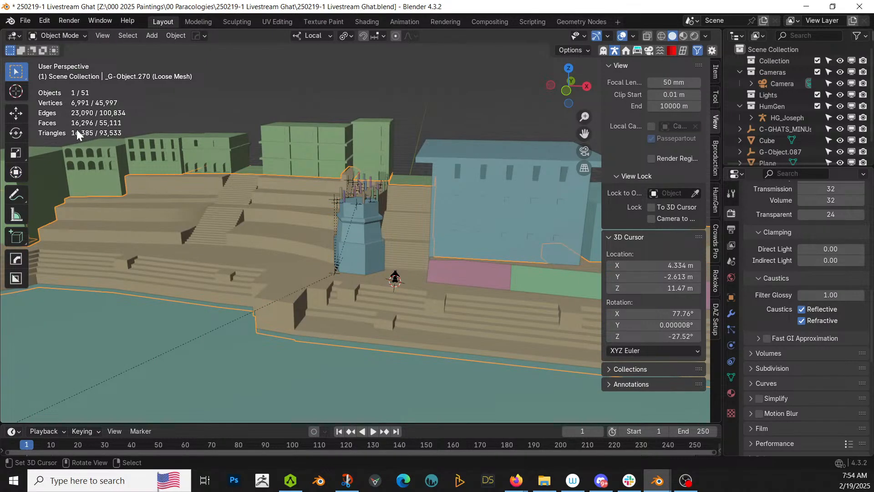
# - Open a wide Asset Browser beside the viewport showing the KitBash3D catalog of the 00 Blender Shaders library
pyautogui.moveTo(3, 31); pyautogui.dragTo(258, 83)
pyautogui.hotkey('shift', 'F1')
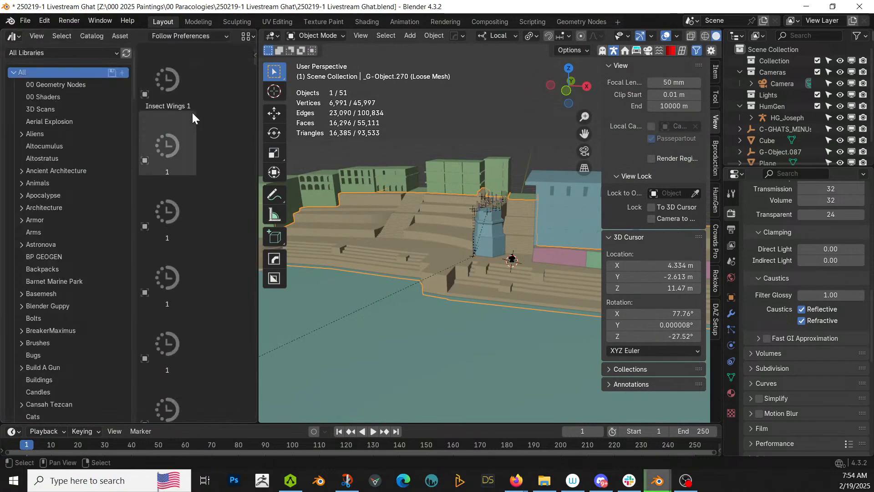
pyautogui.click(75, 53)
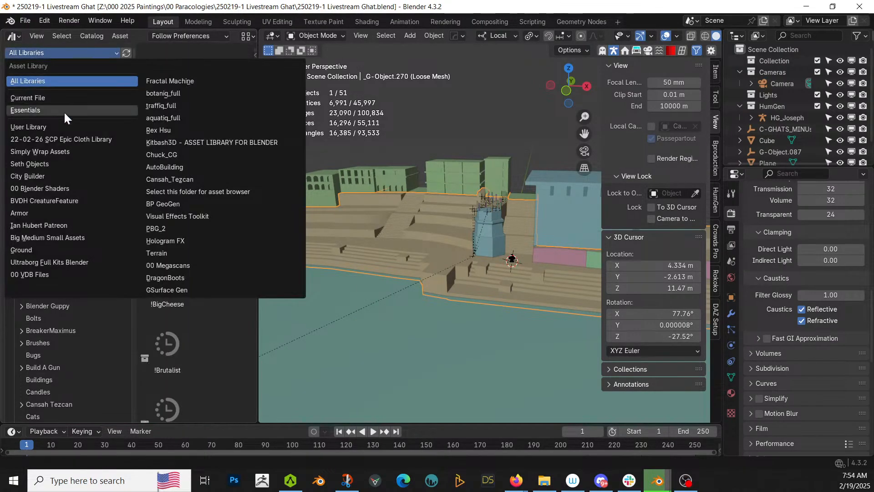
pyautogui.click(59, 188)
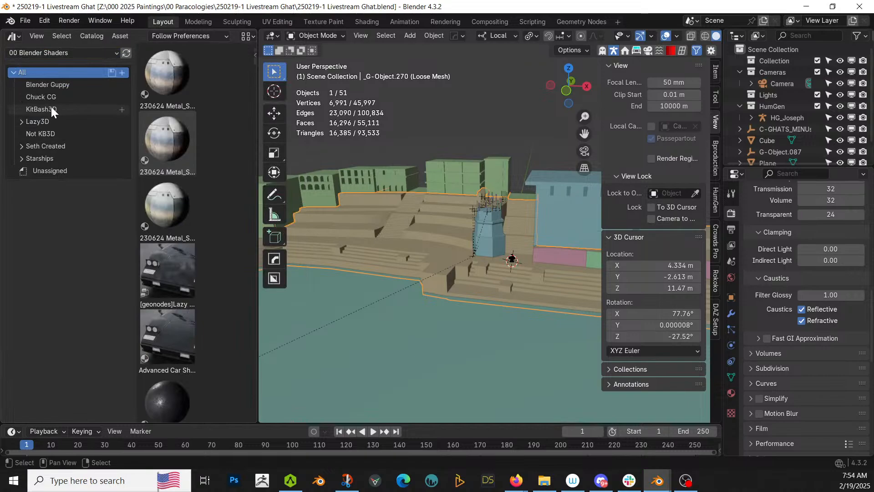
pyautogui.click(51, 108)
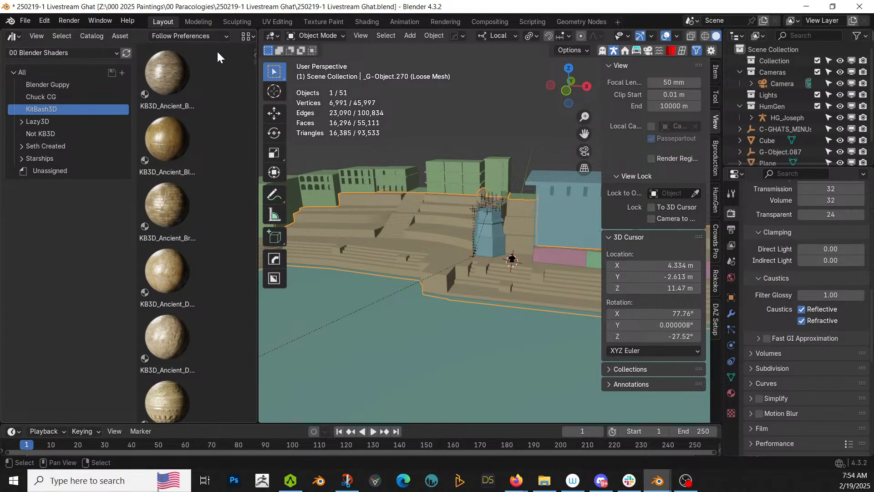
pyautogui.moveTo(261, 62); pyautogui.dragTo(436, 64)
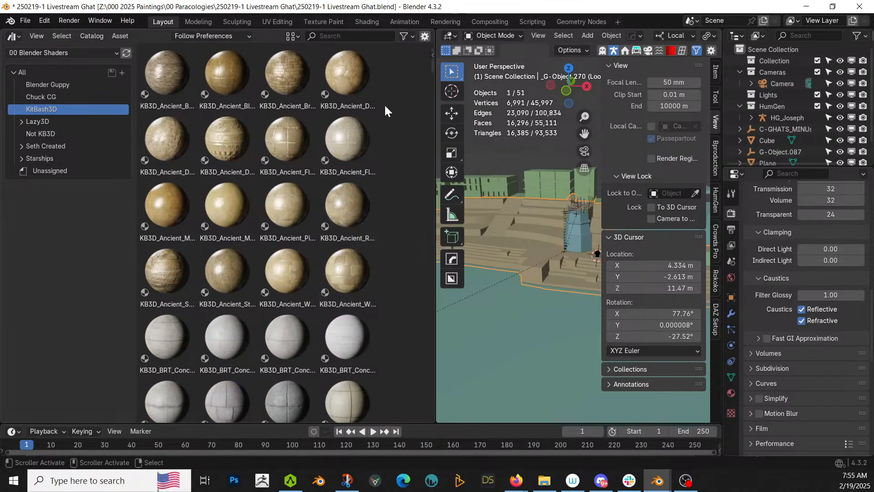
# - Filter the shaders by "Ancient" and apply the KB3D_Ancient_FloorMd material to the ghat mesh
pyautogui.click(391, 38)
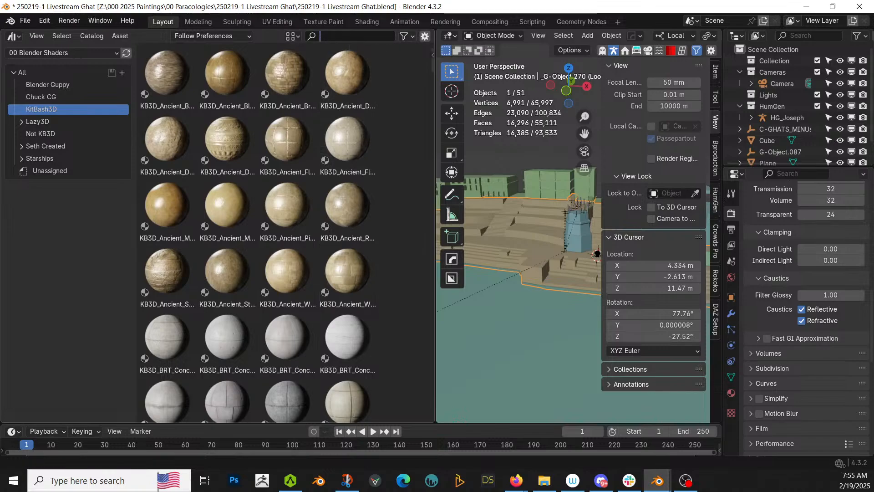
pyautogui.write('Ancient')
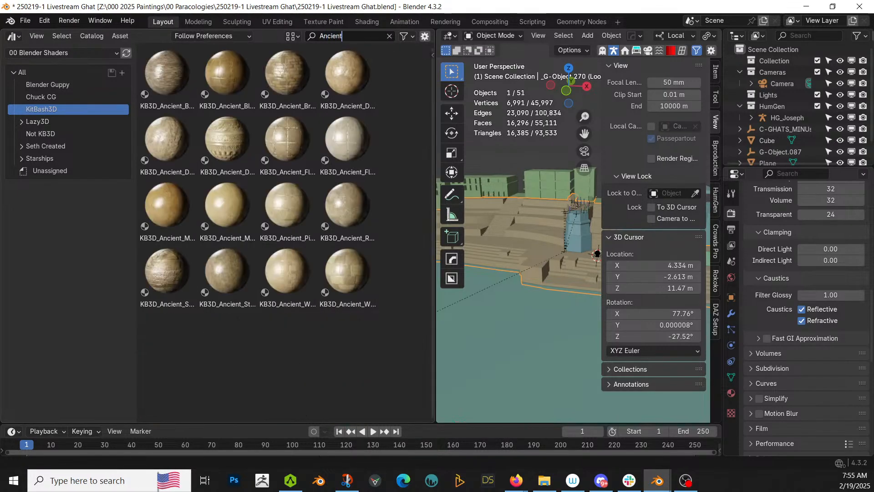
pyautogui.click(360, 130)
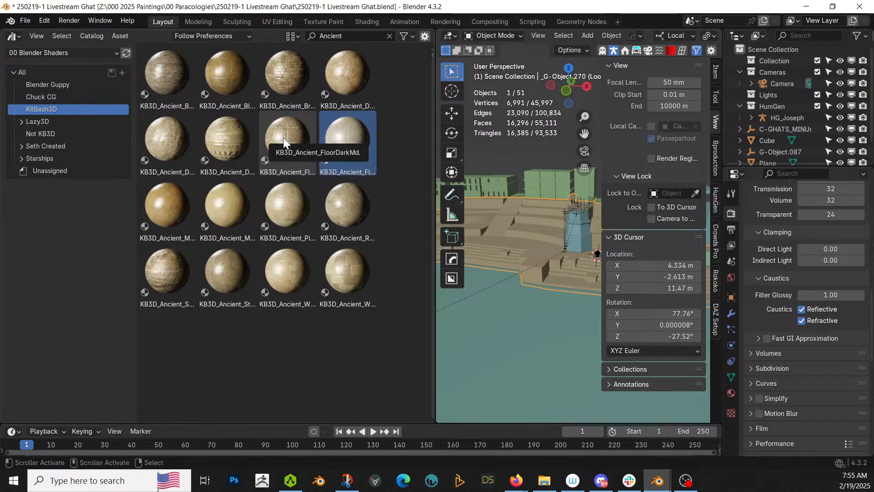
pyautogui.moveTo(283, 137); pyautogui.dragTo(510, 238)
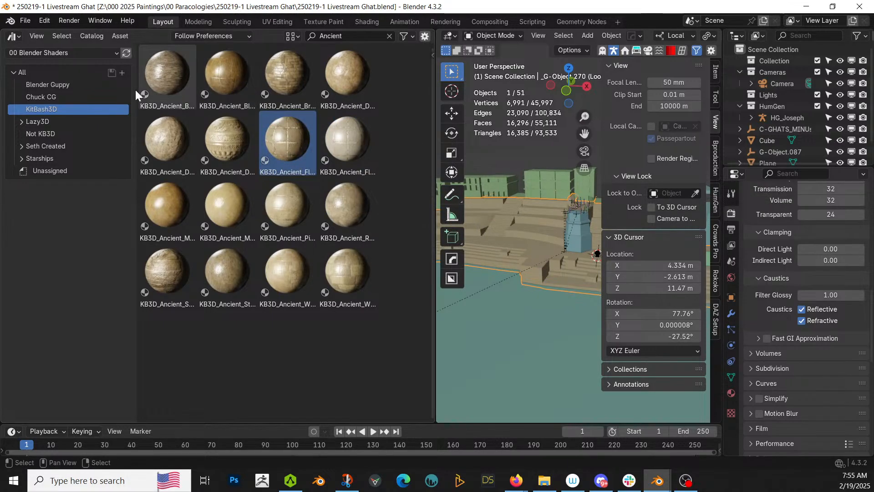
# - Close the Asset Browser area and display the ghat scene in Rendered shading
pyautogui.moveTo(3, 31); pyautogui.dragTo(8, 35)
pyautogui.press('z')
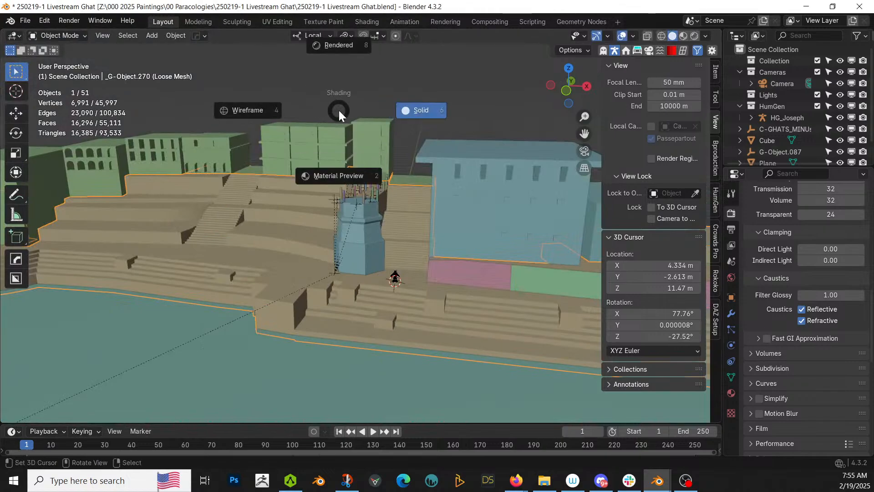
pyautogui.press('8')
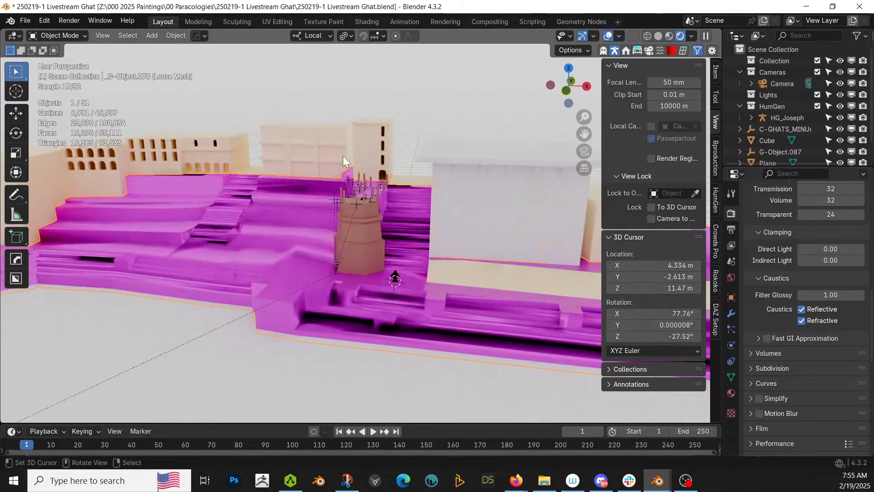
pyautogui.moveTo(343, 155); pyautogui.dragTo(373, 184, button='middle')
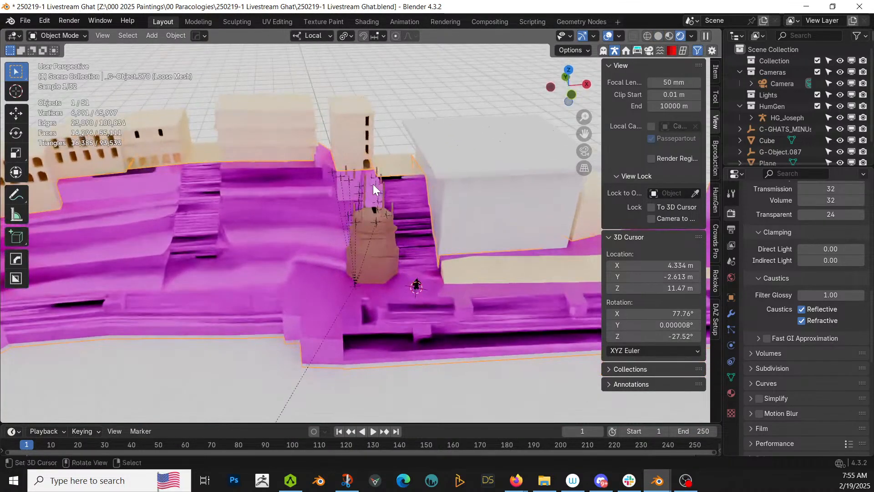
# - Remove the [Color I01] material slot from the ghat mesh, keeping only KB3D_Ancient_FloorMd
pyautogui.click(319, 271)
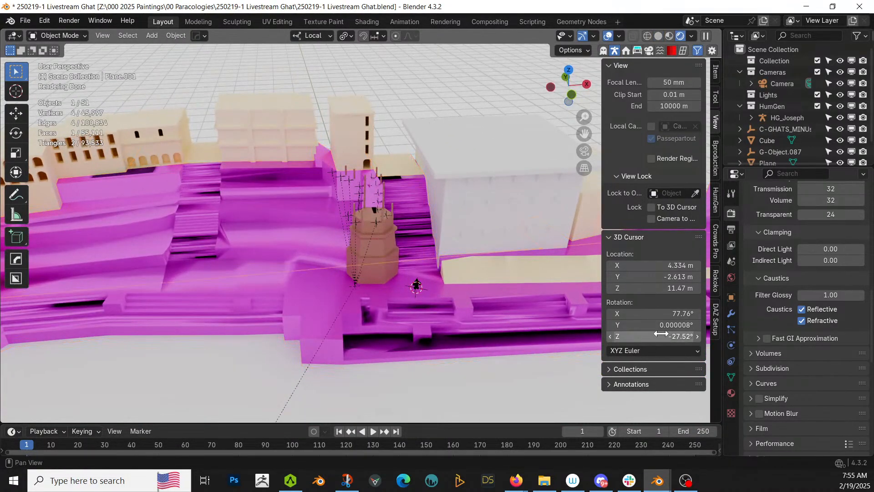
pyautogui.click(731, 394)
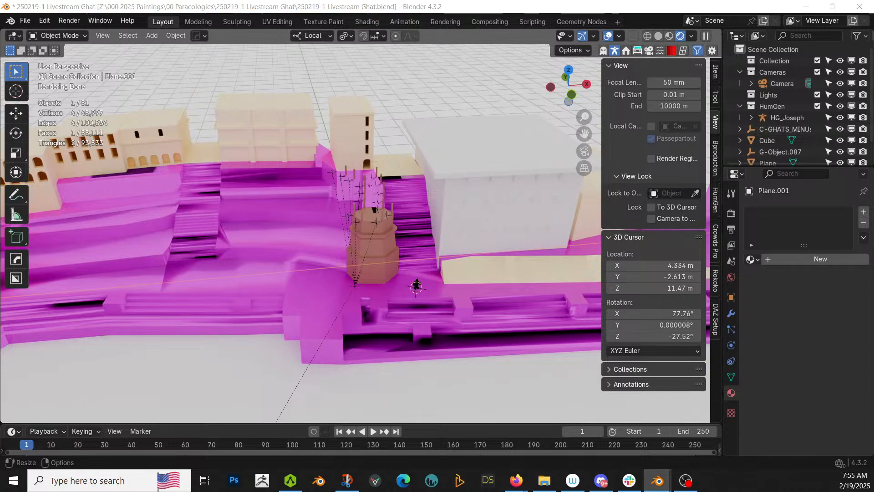
pyautogui.moveTo(391, 176); pyautogui.dragTo(278, 250)
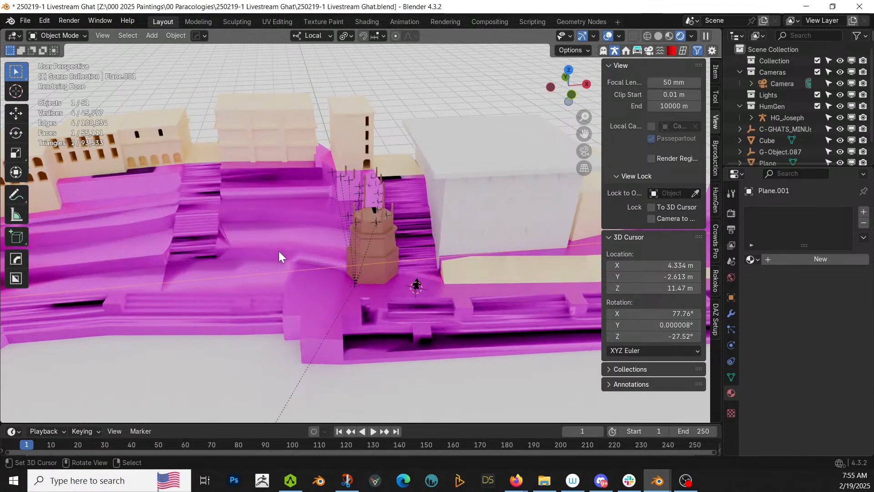
pyautogui.moveTo(279, 250); pyautogui.dragTo(270, 261, button='middle')
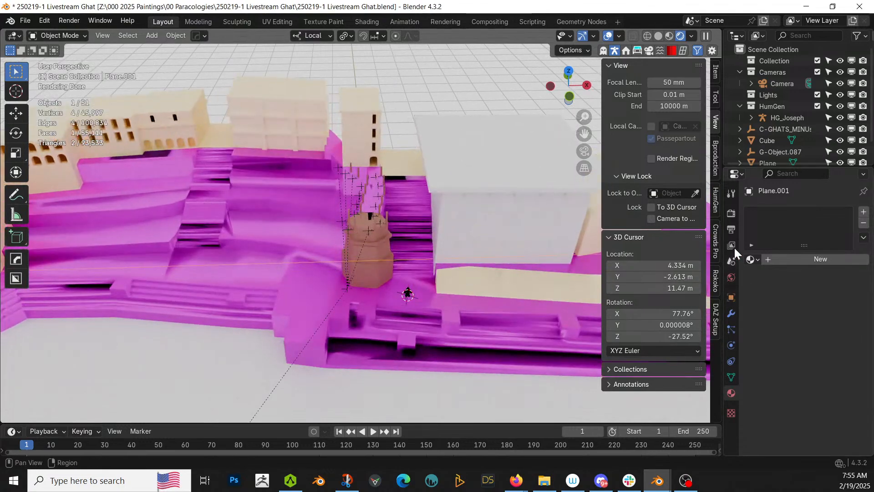
pyautogui.click(300, 259)
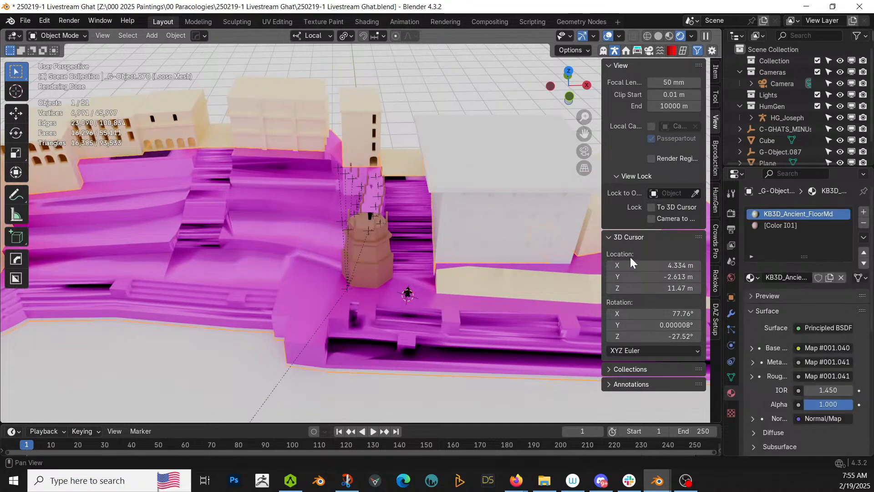
pyautogui.click(796, 226)
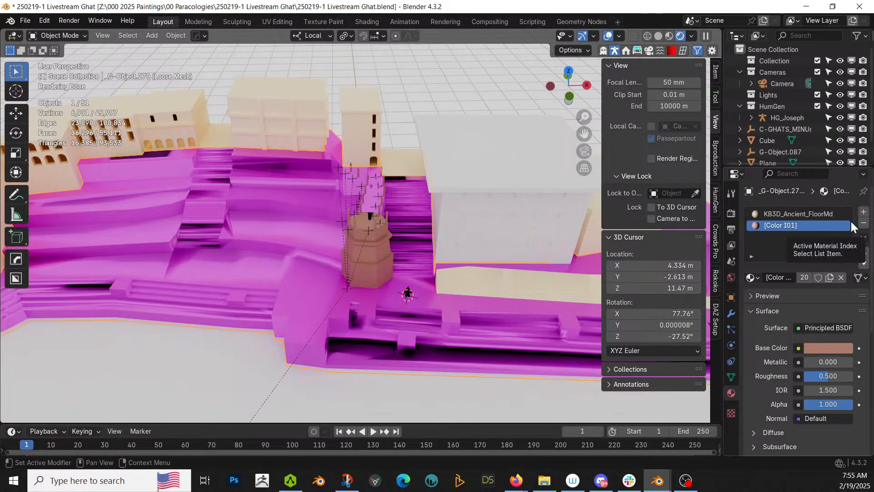
pyautogui.click(864, 222)
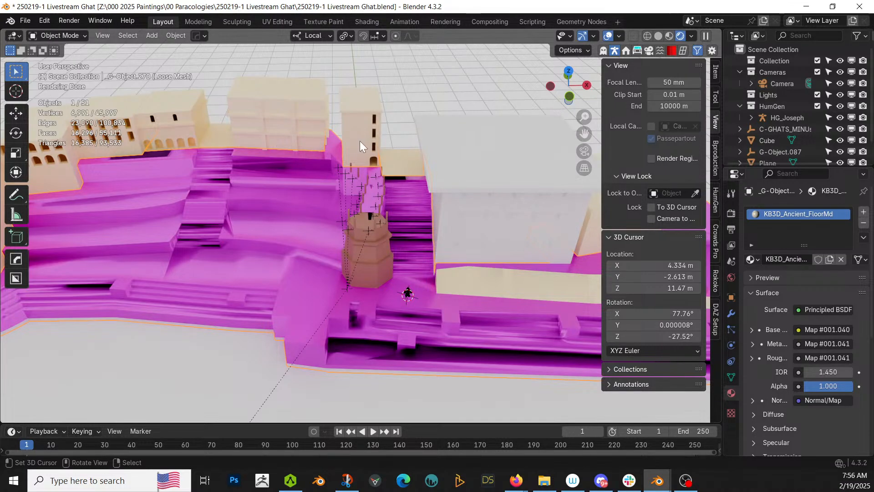
# - Delete the image texture and Normal Map nodes from the KB3D_Ancient_FloorMd material, keeping the Principled BSDF and Material Output
pyautogui.click(367, 22)
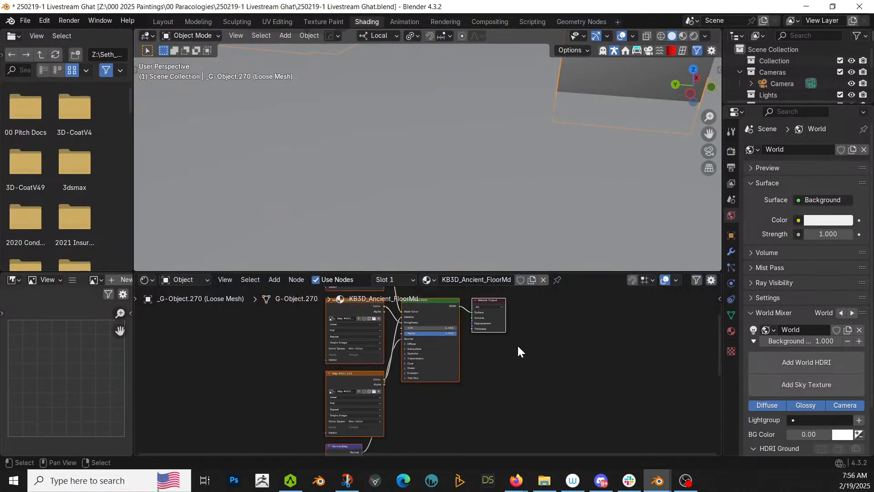
pyautogui.scroll(-5, 529, 367)
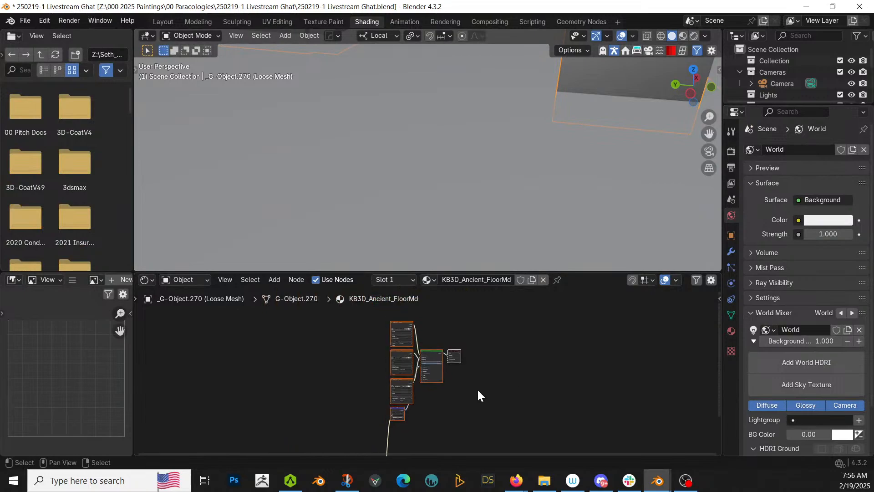
pyautogui.moveTo(478, 390); pyautogui.dragTo(497, 367, button='middle')
pyautogui.scroll(-1, 490, 370)
pyautogui.moveTo(384, 318); pyautogui.dragTo(419, 431)
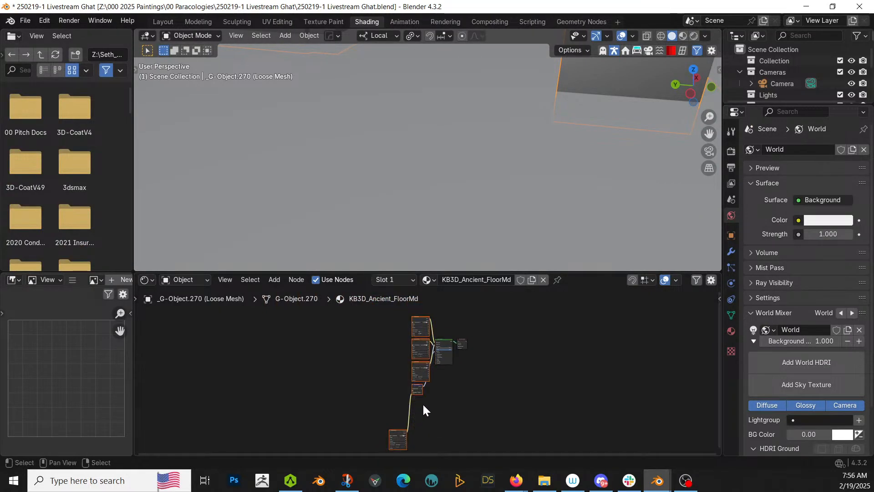
pyautogui.press('x')
pyautogui.scroll(2, 430, 373)
pyautogui.scroll(1, 439, 377)
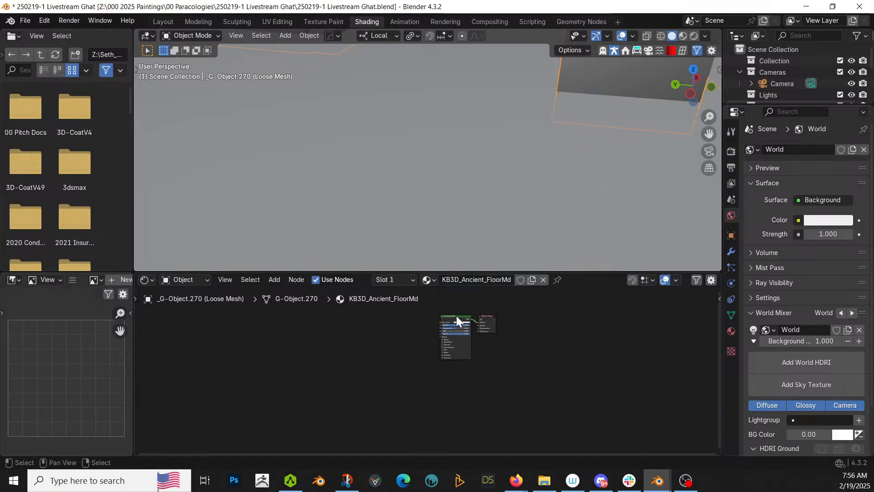
# - Start a Principled texture setup for the Principled BSDF and open the Kitbash3d - Ancients kb3d_ancients.png.2k texture folder from 00 3D ASSETS
pyautogui.hotkey('ctrl', 'shift', 't')
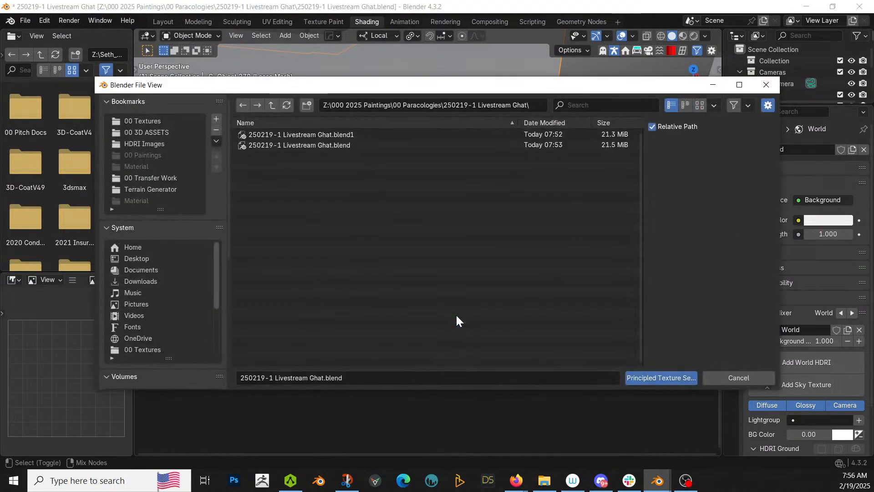
pyautogui.click(157, 132)
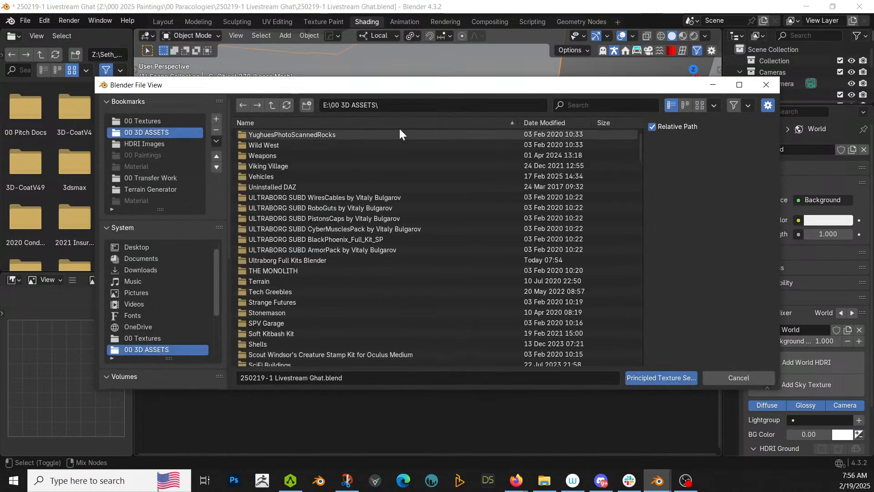
pyautogui.click(583, 105)
pyautogui.write('ancien')
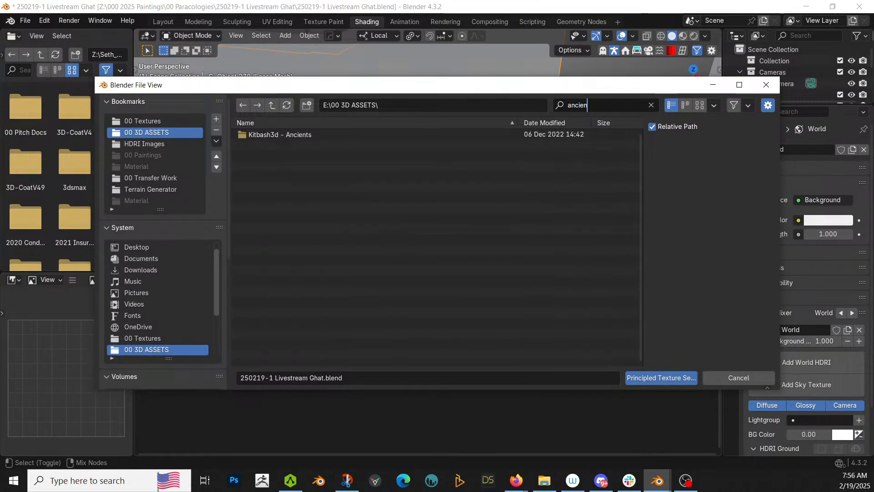
pyautogui.click(307, 133)
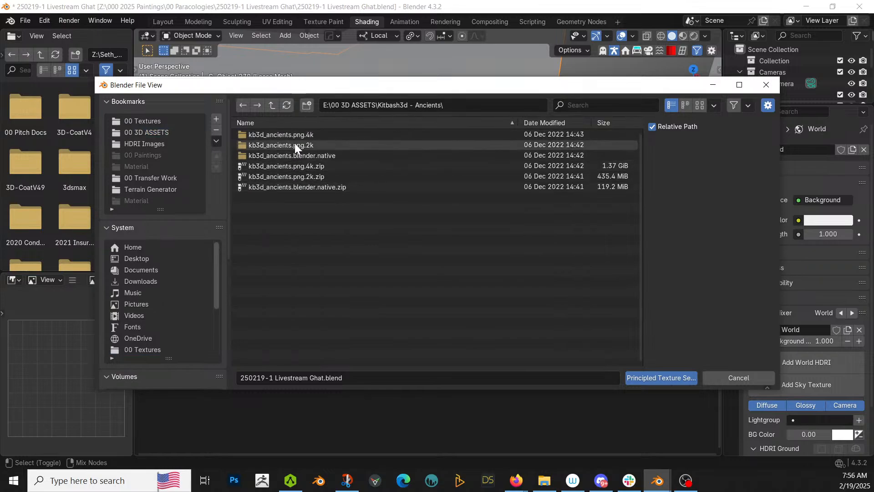
pyautogui.click(294, 145)
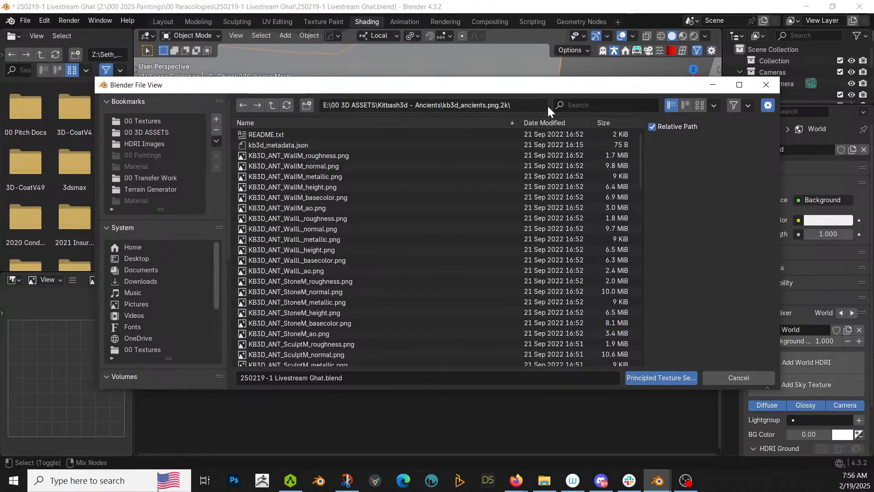
# - Filter the textures by "floor" and load the KB3D_ANT_FloorDarkM roughness, normal, metallic, height and basecolor maps into the material
pyautogui.click(588, 105)
pyautogui.write('flo')
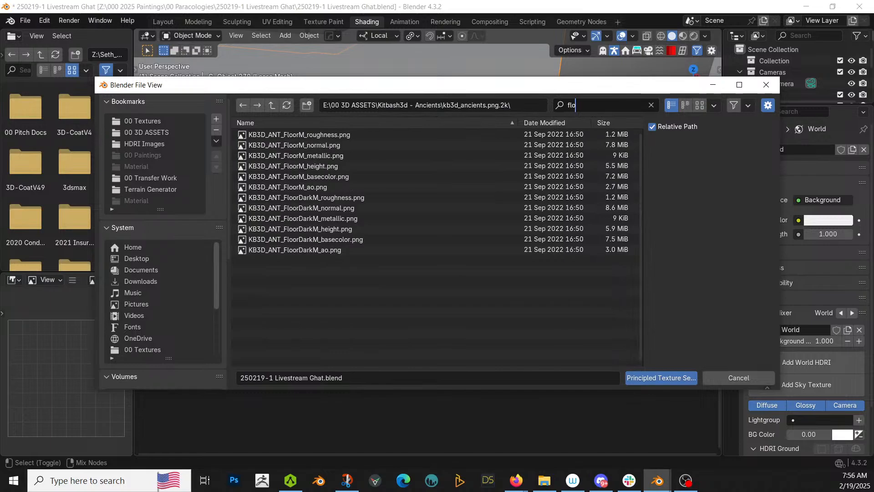
pyautogui.write('or')
pyautogui.press('Return')
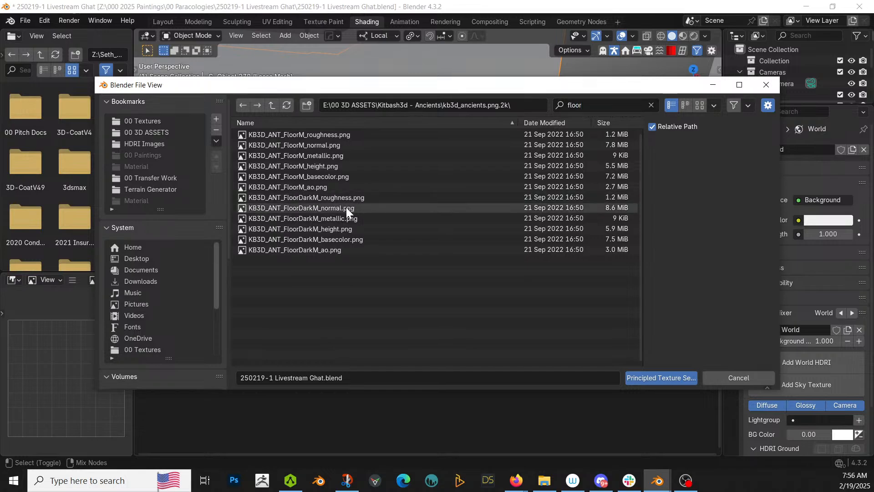
pyautogui.click(346, 208)
pyautogui.keyDown('ctrl'); pyautogui.click(345, 201); pyautogui.keyUp('ctrl')
pyautogui.keyDown('ctrl'); pyautogui.click(345, 217); pyautogui.keyUp('ctrl')
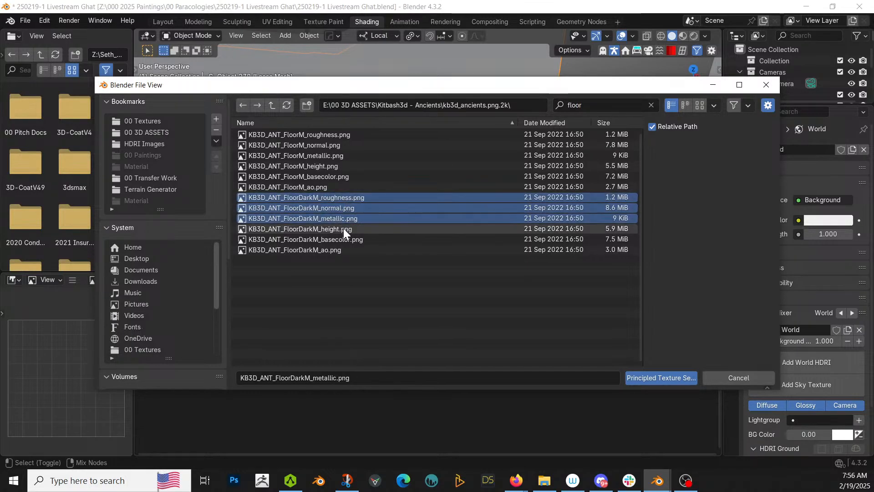
pyautogui.keyDown('shift'); pyautogui.click(341, 236); pyautogui.keyUp('shift')
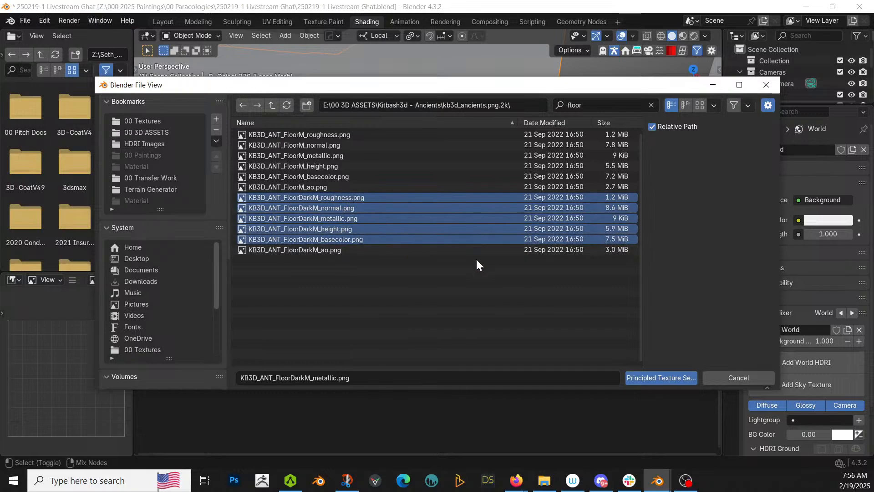
pyautogui.click(661, 377)
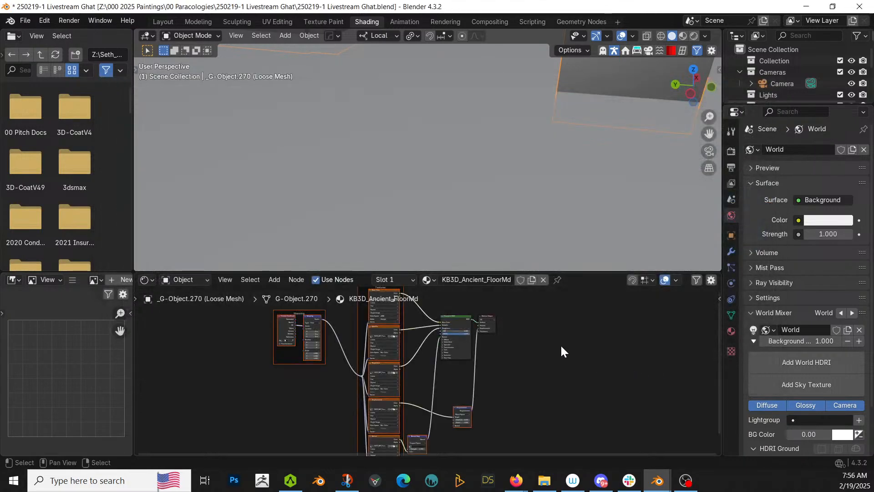
# - Display the ghat steps and surrounding buildings in Rendered shading to check the new floor texture
pyautogui.scroll(-6, 517, 245)
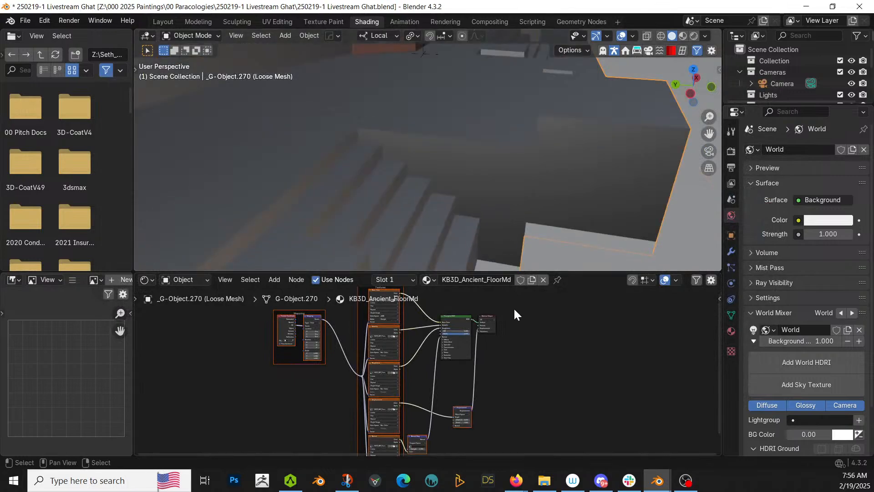
pyautogui.moveTo(447, 185); pyautogui.dragTo(406, 182, button='middle')
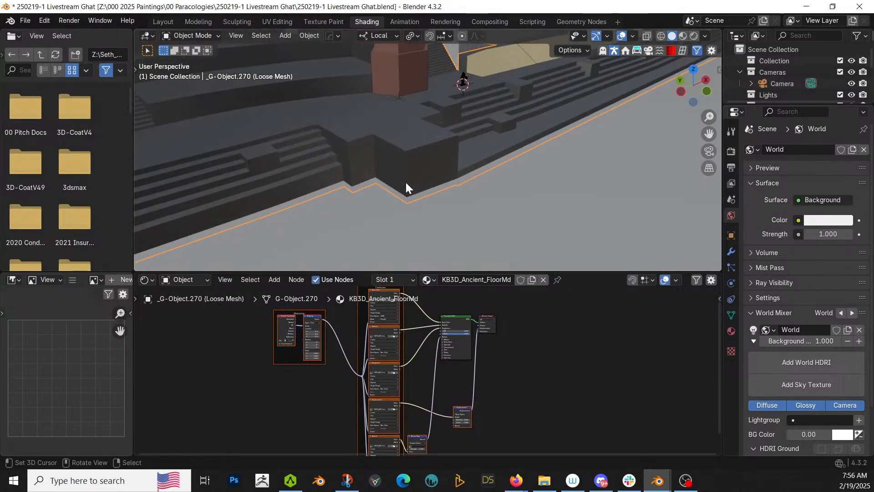
pyautogui.press('z')
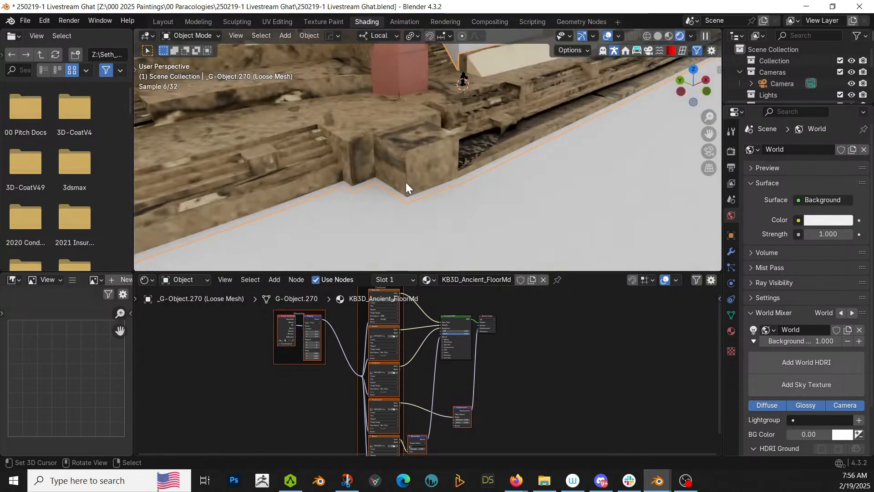
pyautogui.scroll(-5, 553, 113)
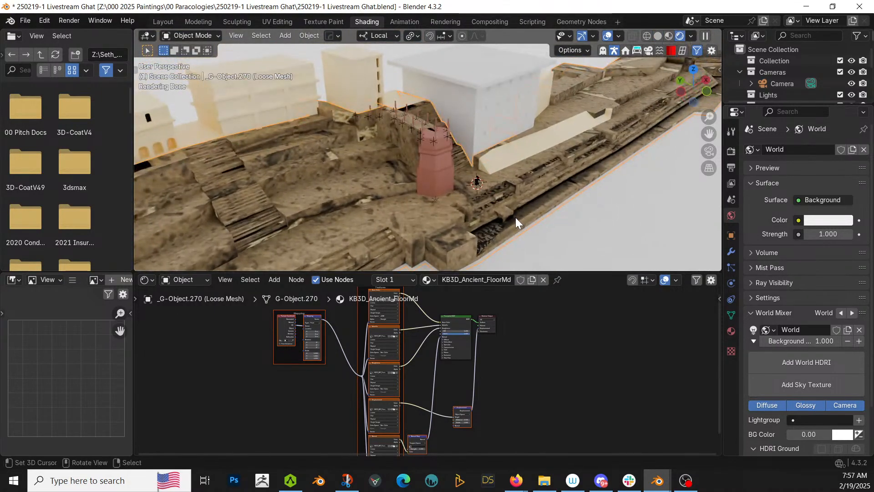
# - In the UV Editing workspace, scale all of the ghat mesh's UVs by 100
pyautogui.click(277, 21)
pyautogui.scroll(-6, 291, 190)
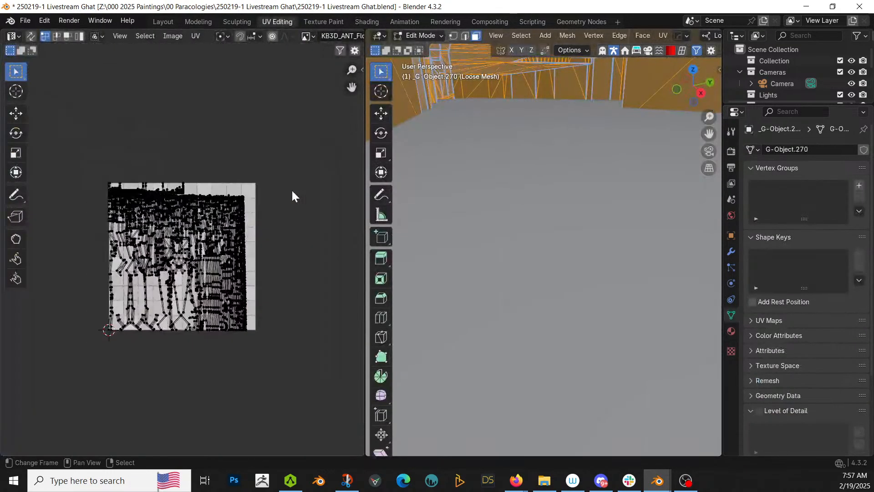
pyautogui.write('a')
pyautogui.write('s100')
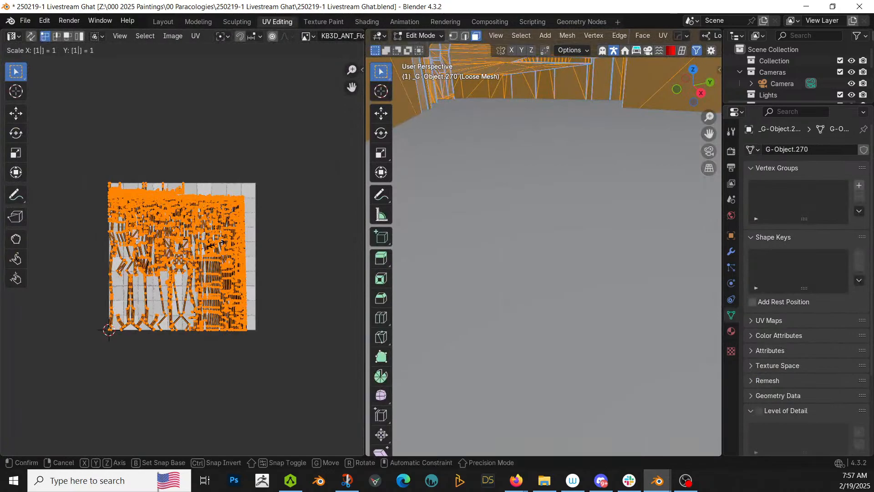
pyautogui.press('Return')
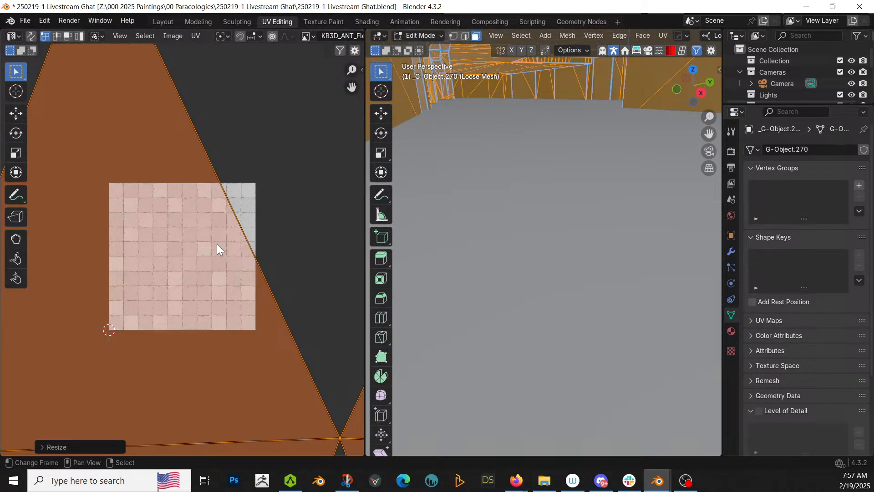
# - Return to Object Mode and examine the size of the stone tiles on the ghat in Rendered shading
pyautogui.press('Tab')
pyautogui.press('z')
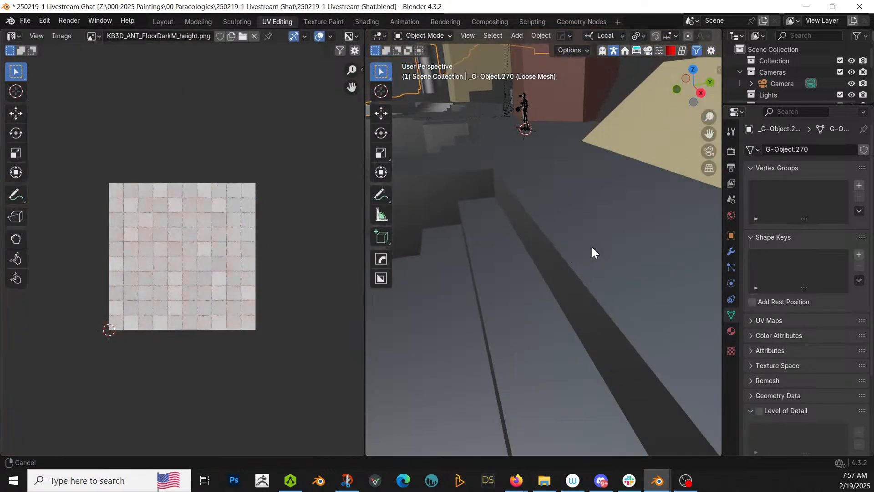
pyautogui.press('z')
pyautogui.click(593, 252)
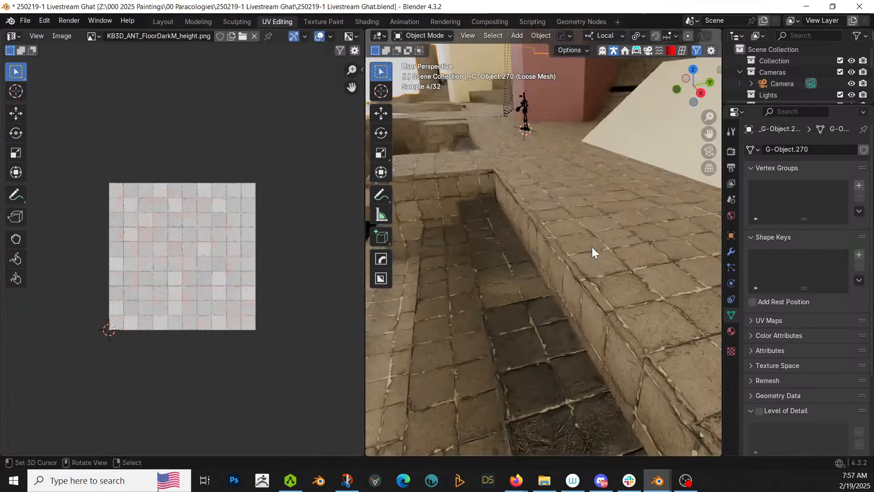
pyautogui.moveTo(545, 239); pyautogui.dragTo(613, 246, button='middle')
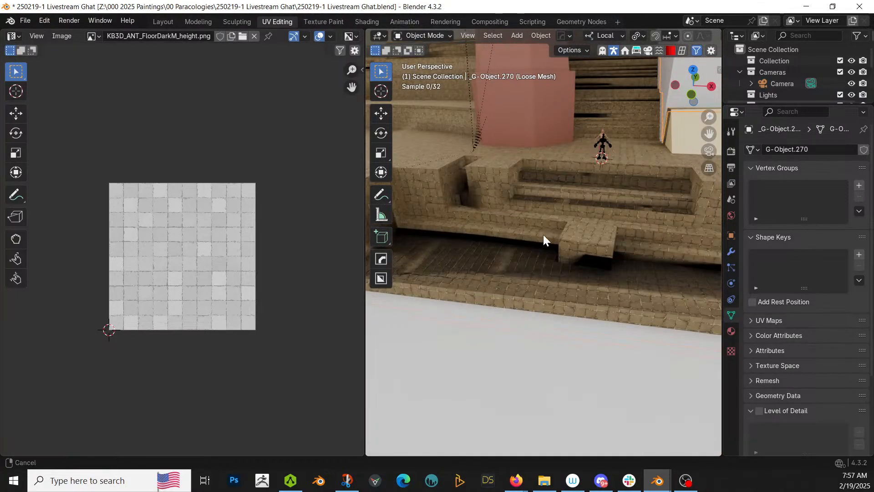
pyautogui.moveTo(543, 234); pyautogui.dragTo(617, 302, button='middle')
pyautogui.scroll(4, 550, 274)
pyautogui.scroll(-4, 602, 298)
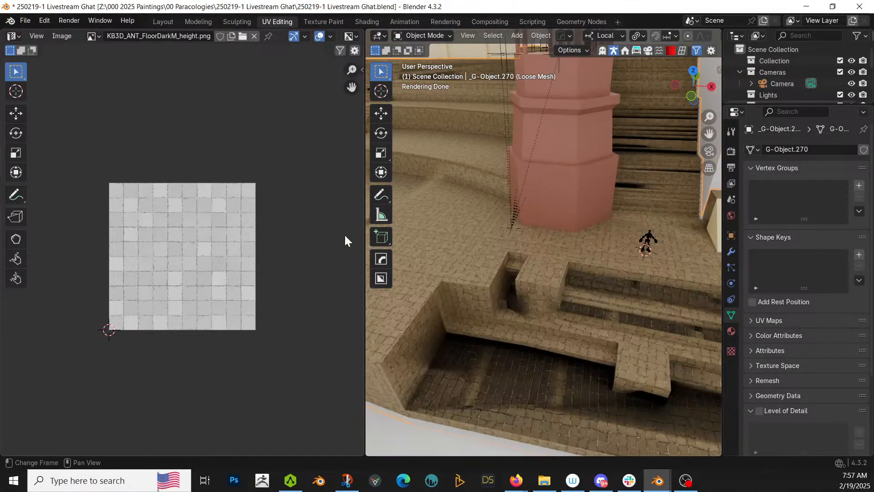
# - Scale the ghat mesh's UVs up by a further 1.3 and return to Object Mode
pyautogui.press('Tab')
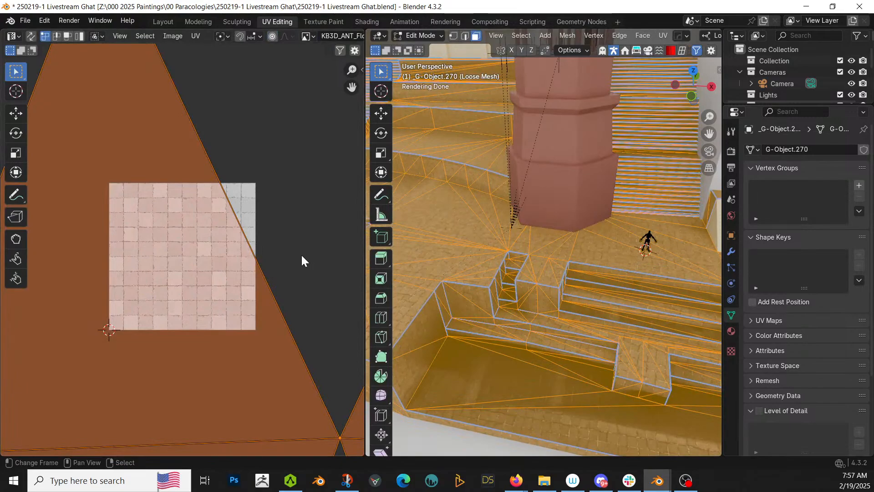
pyautogui.write('s')
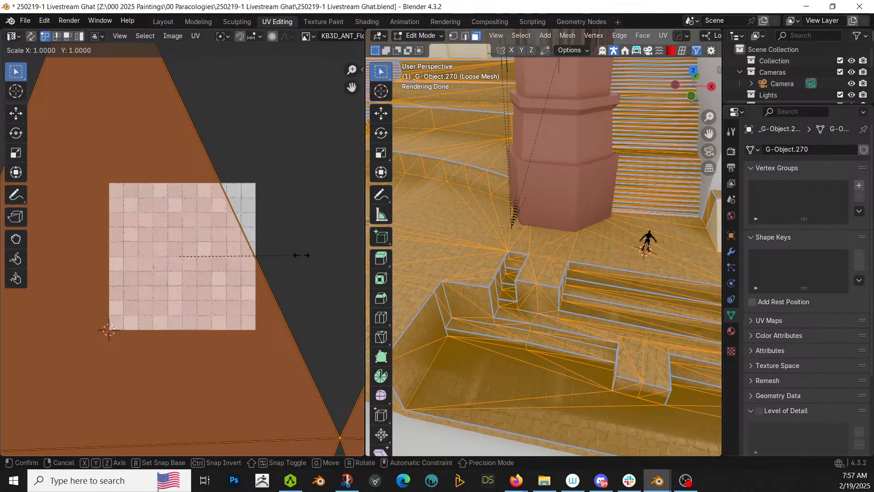
pyautogui.write('1.')
pyautogui.write('5')
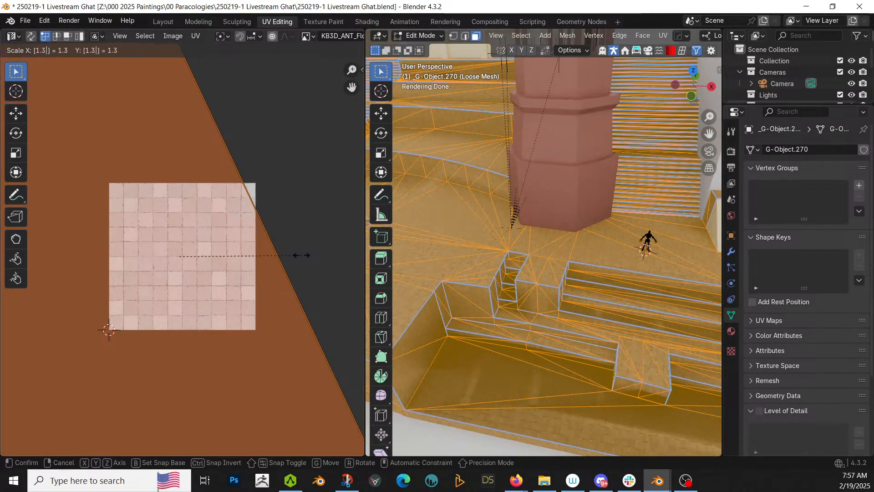
pyautogui.press('Return')
pyautogui.press('Tab')
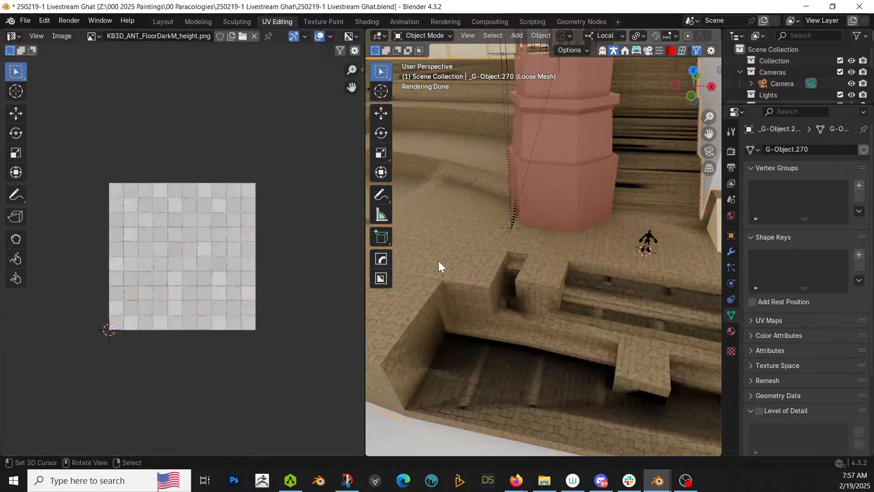
# - Examine the tiled stone on the ghat's steps and around the tower, continuing in the Layout workspace
pyautogui.moveTo(496, 264); pyautogui.dragTo(383, 200, button='middle')
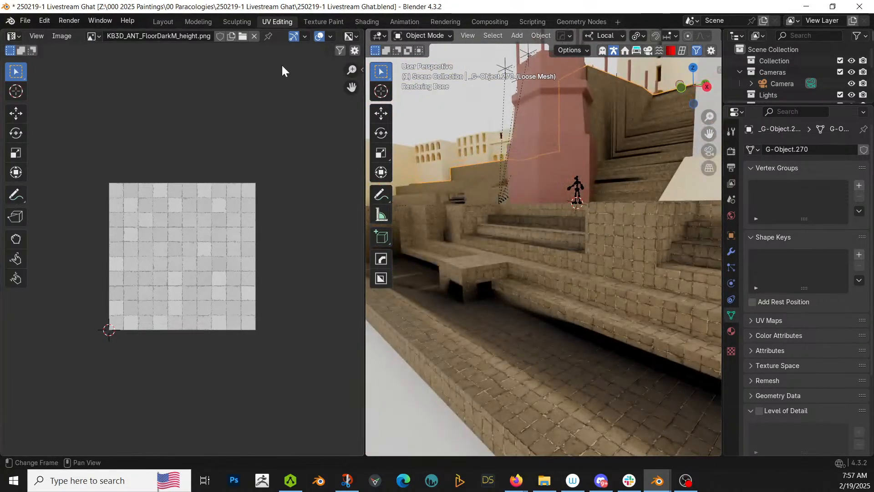
pyautogui.click(171, 22)
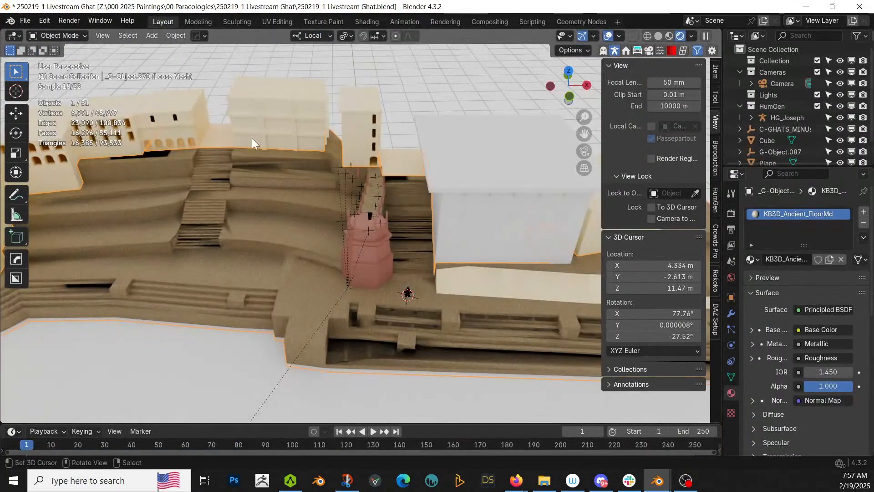
pyautogui.scroll(4, 334, 257)
pyautogui.moveTo(333, 257); pyautogui.dragTo(301, 191, button='middle')
pyautogui.scroll(2, 310, 200)
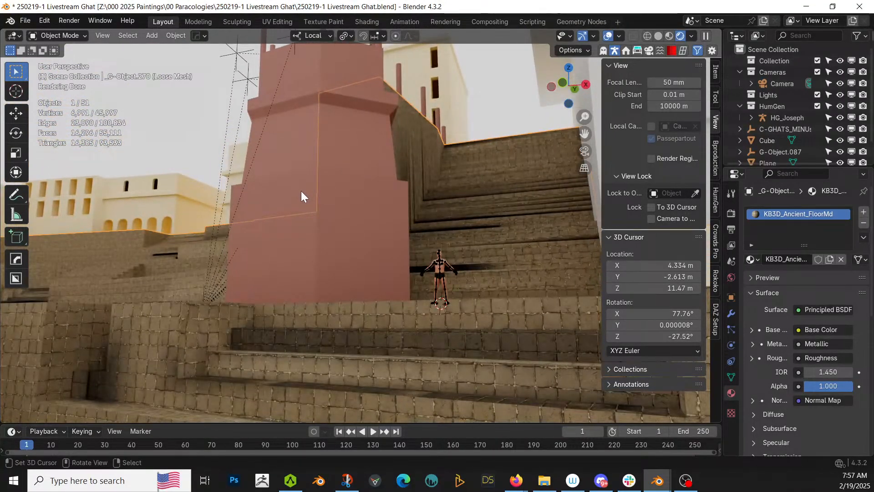
pyautogui.moveTo(324, 180); pyautogui.dragTo(342, 196, button='middle')
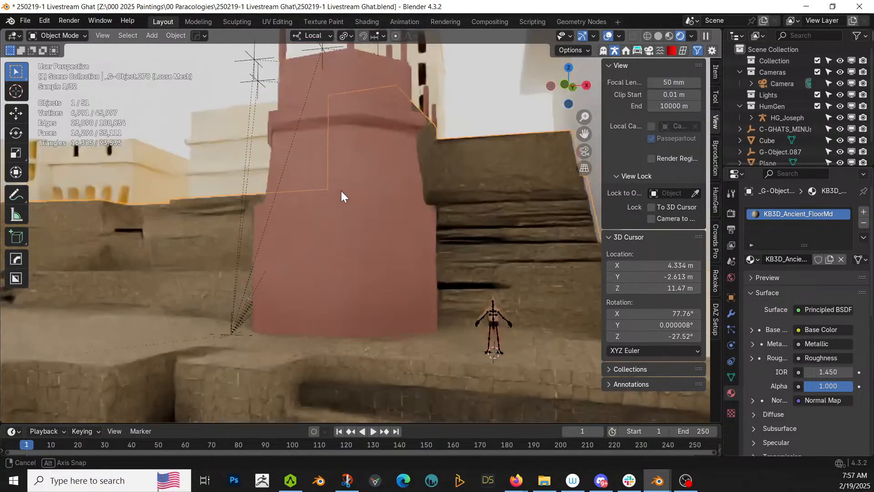
pyautogui.scroll(-4, 341, 191)
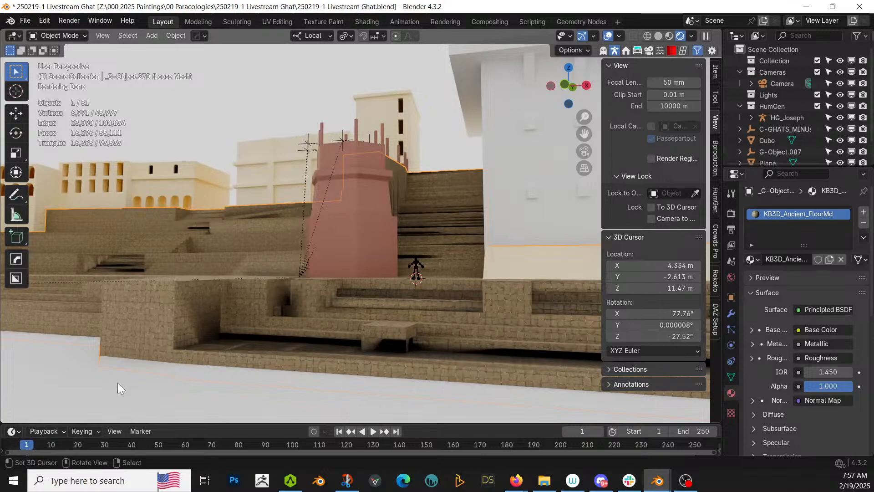
# - Switch to Solid shading and apply rotation and scale to the large water plane in front of the ghat
pyautogui.click(129, 378)
pyautogui.scroll(-11, 421, 294)
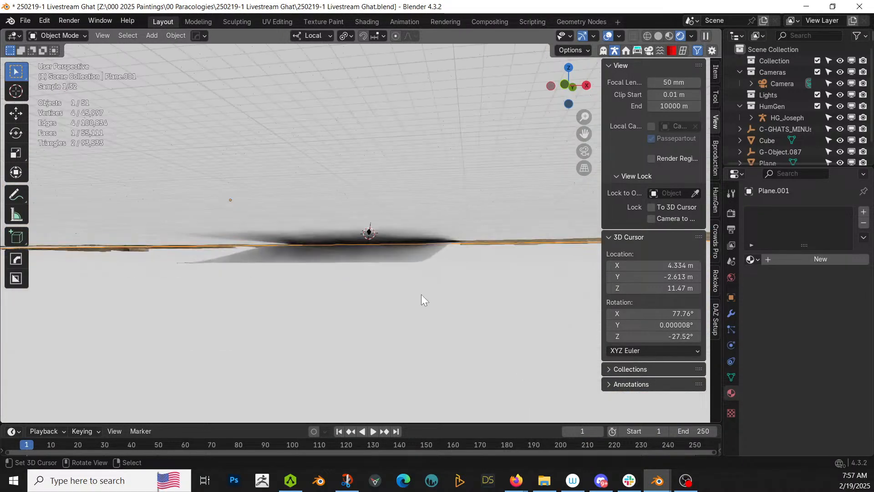
pyautogui.moveTo(421, 295); pyautogui.dragTo(391, 301, button='middle')
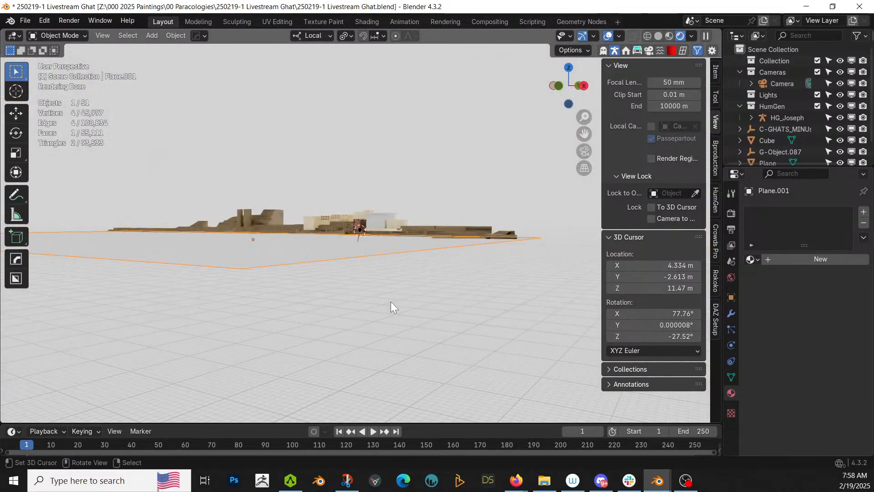
pyautogui.press('z')
pyautogui.press('6')
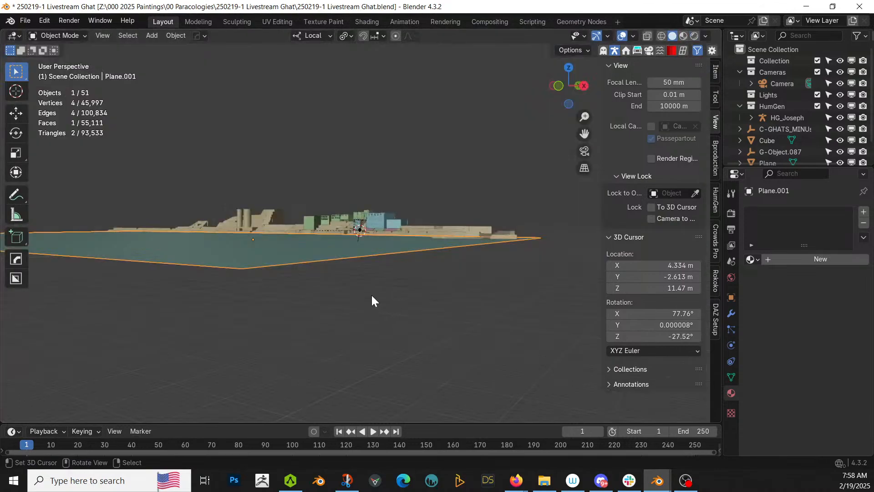
pyautogui.hotkey('ctrl', 'a')
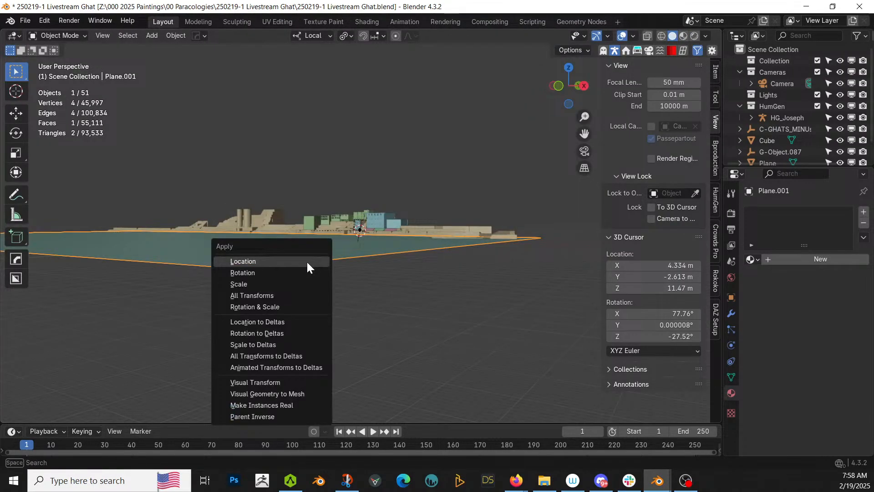
pyautogui.click(282, 305)
pyautogui.moveTo(283, 267)
pyautogui.mouseDown(button='middle')
pyautogui.moveTo(268, 261)
pyautogui.moveTo(268, 270)
pyautogui.mouseUp(button='middle')
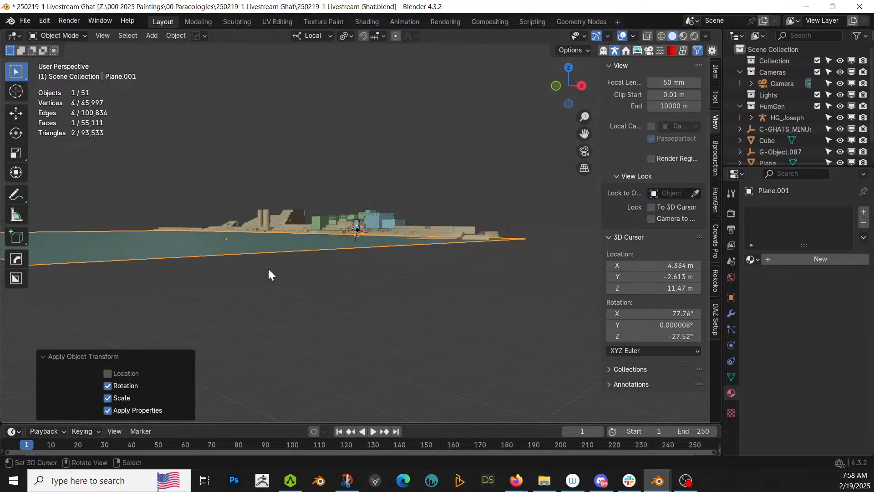
# - Thicken the large water plane downward with a Solidify modifier and apply the modifier
pyautogui.press('KP_3')
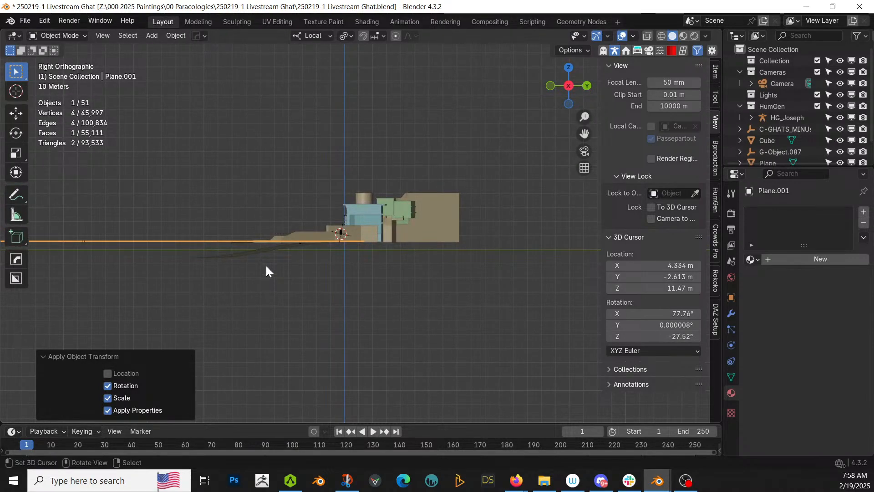
pyautogui.press('q')
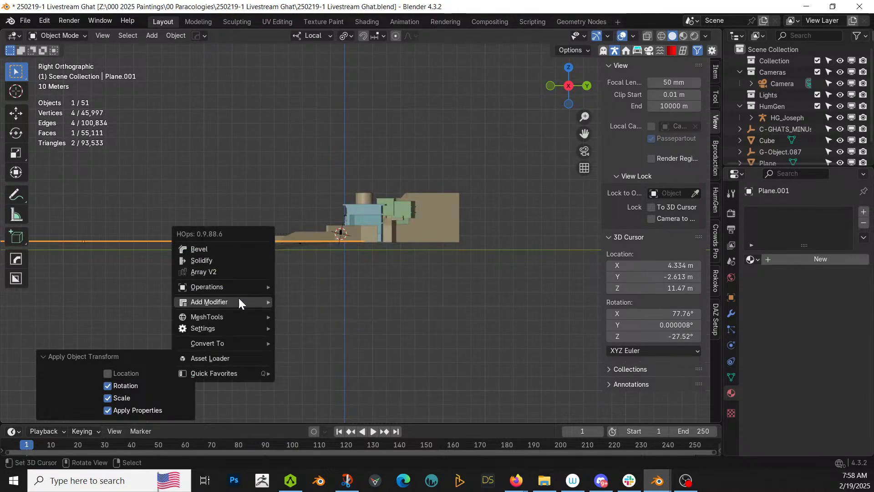
pyautogui.moveTo(238, 300)
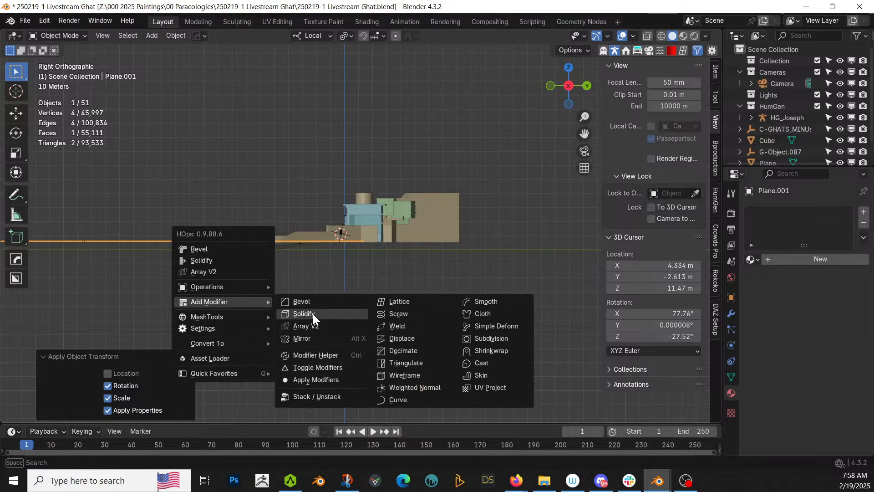
pyautogui.click(313, 313)
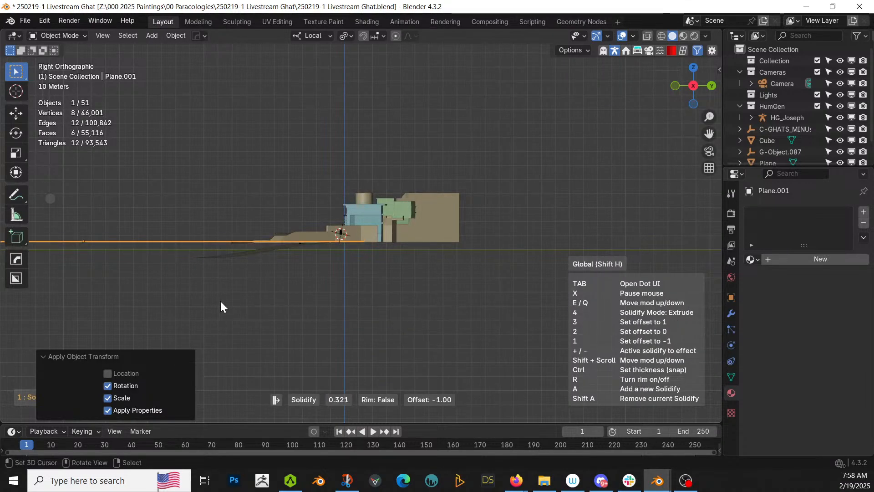
pyautogui.click(302, 197)
pyautogui.press('n')
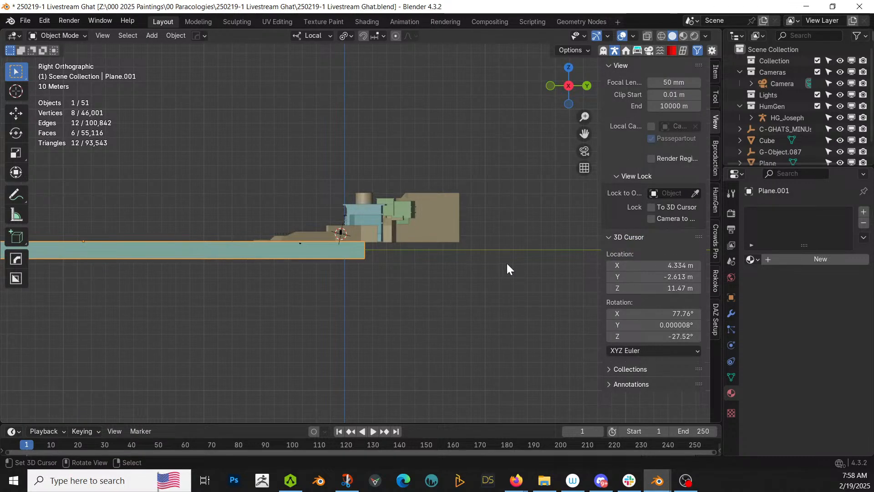
pyautogui.click(731, 313)
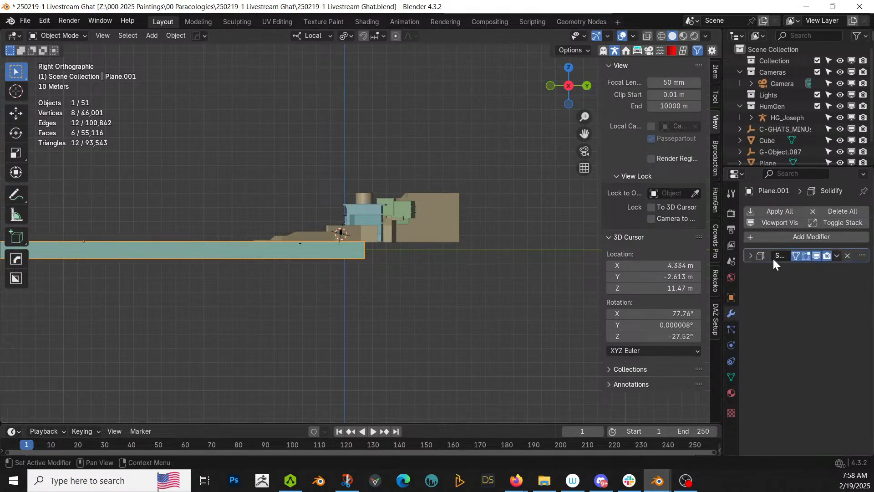
pyautogui.click(779, 211)
# - Spawn aquatiq's Water Pond material from the water category onto the thickened water plane
pyautogui.moveTo(452, 218); pyautogui.dragTo(548, 211, button='middle')
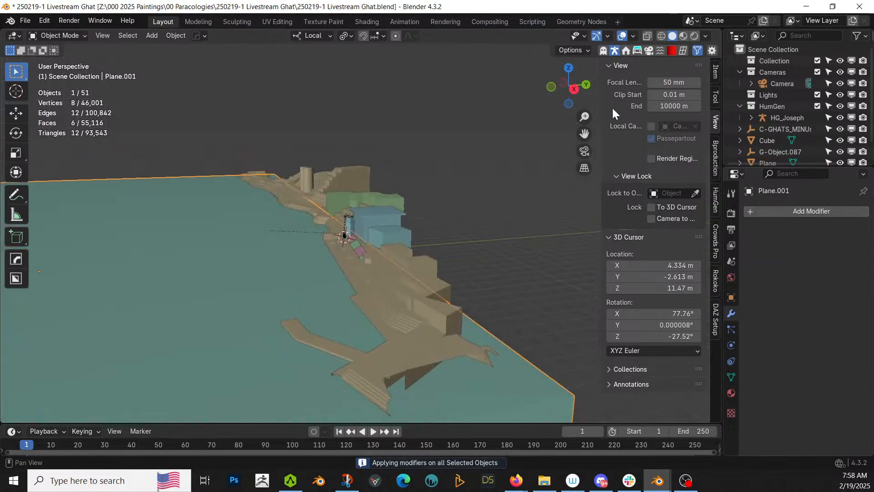
pyautogui.click(637, 50)
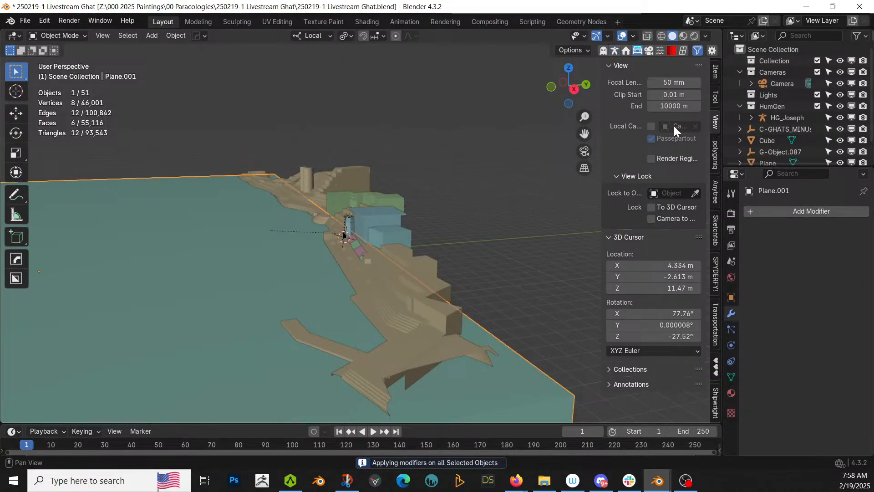
pyautogui.click(717, 153)
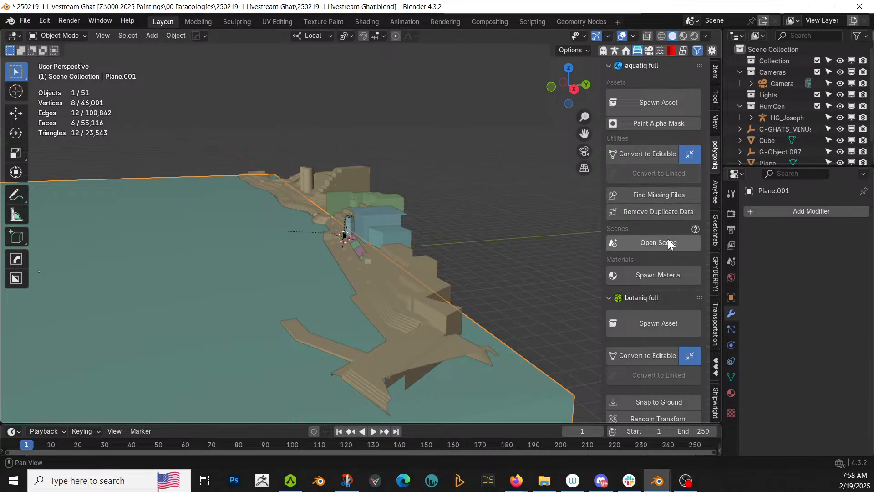
pyautogui.click(666, 274)
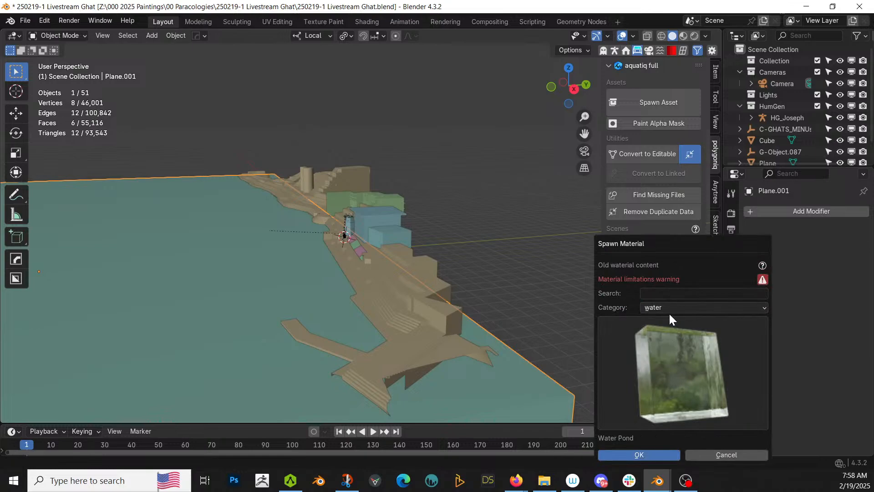
pyautogui.click(676, 342)
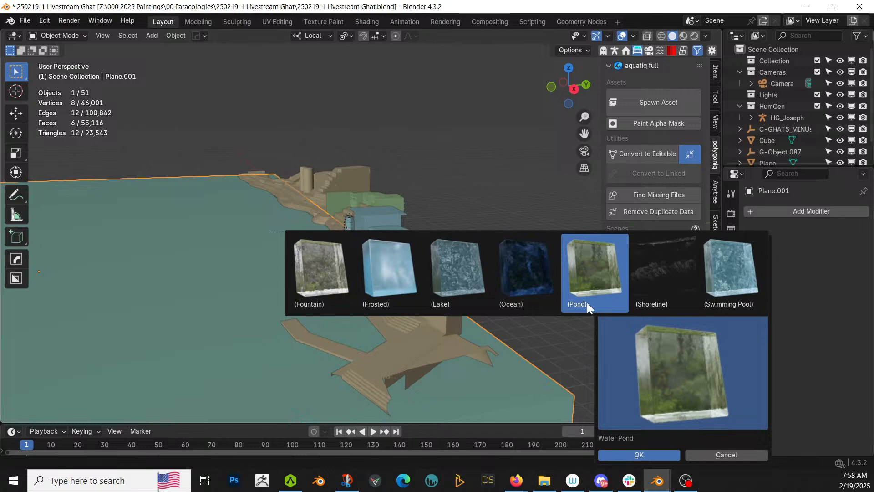
pyautogui.click(615, 268)
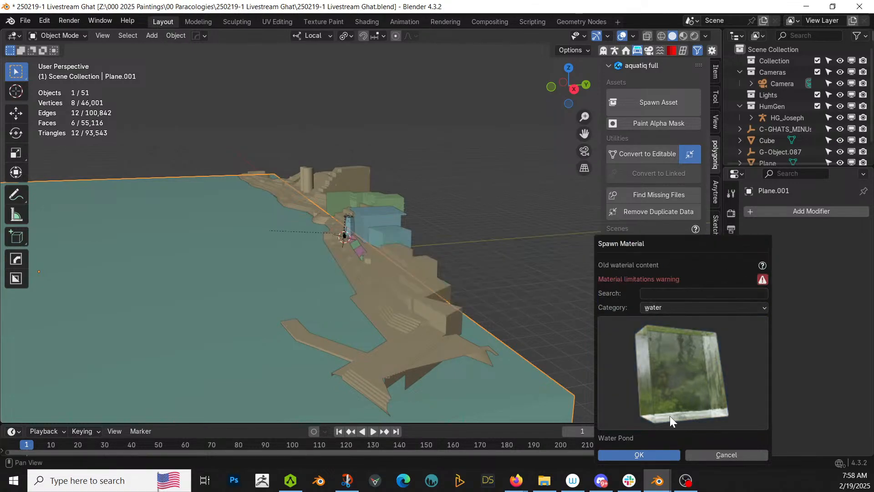
pyautogui.click(636, 456)
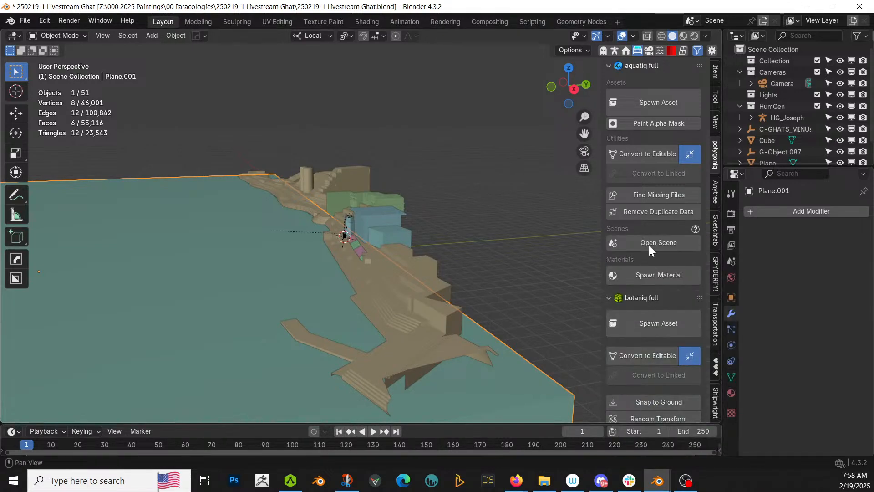
# - Switch to Rendered shading and examine the pond water in front of the ghat and tower
pyautogui.scroll(-3, 359, 233)
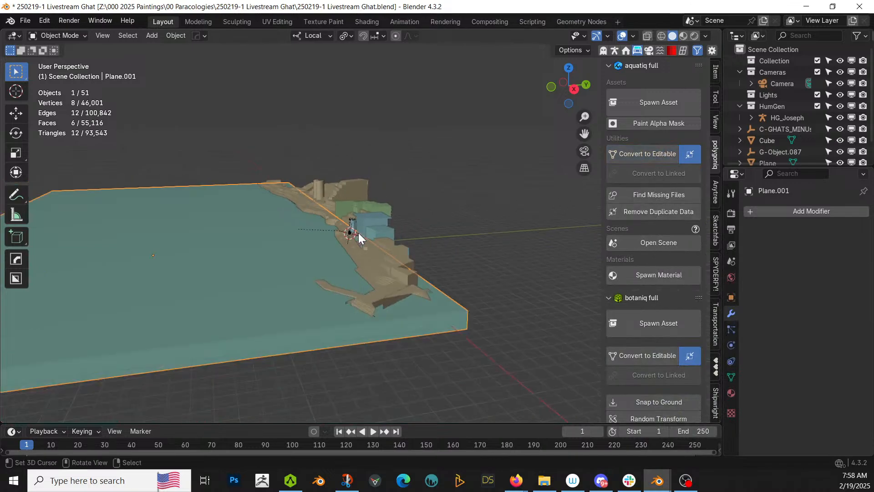
pyautogui.press('z')
pyautogui.press('6')
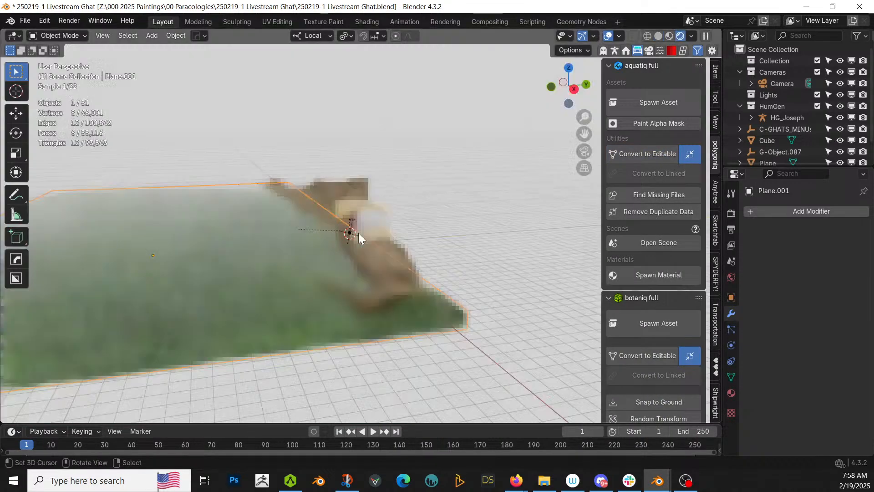
pyautogui.scroll(5, 359, 233)
pyautogui.moveTo(359, 233); pyautogui.dragTo(410, 228, button='middle')
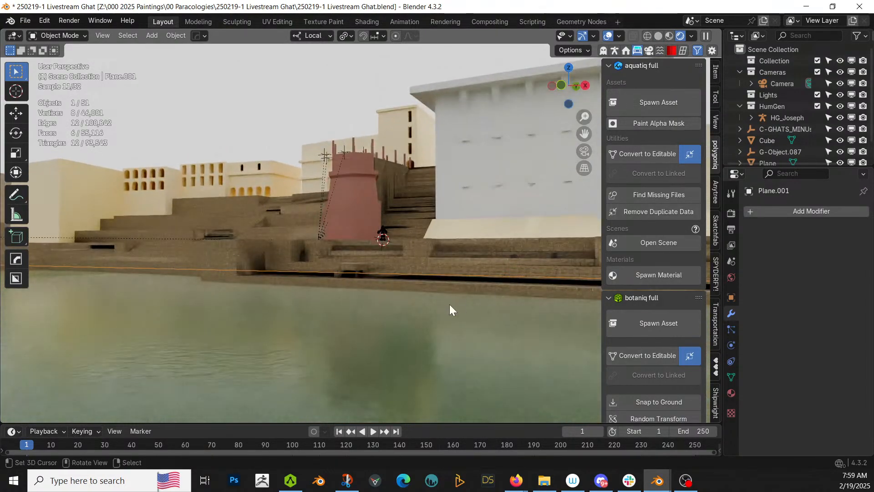
# - Open the aq_Water_Pond material's surface settings on the water volume and widen the properties area
pyautogui.click(730, 394)
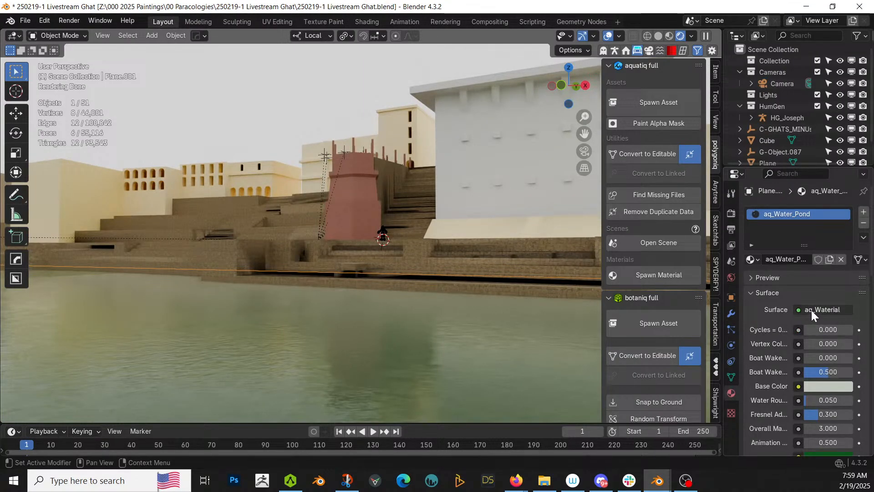
pyautogui.scroll(-3, 812, 312)
pyautogui.moveTo(723, 280); pyautogui.dragTo(637, 282)
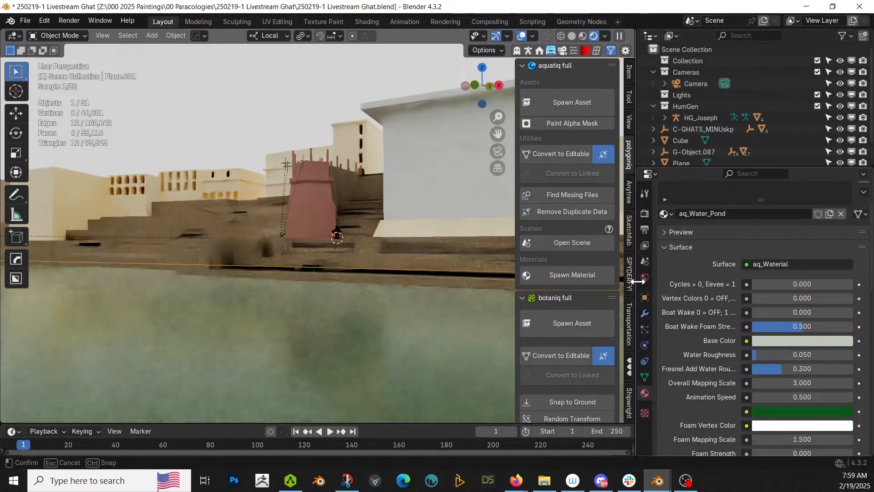
pyautogui.click(381, 338)
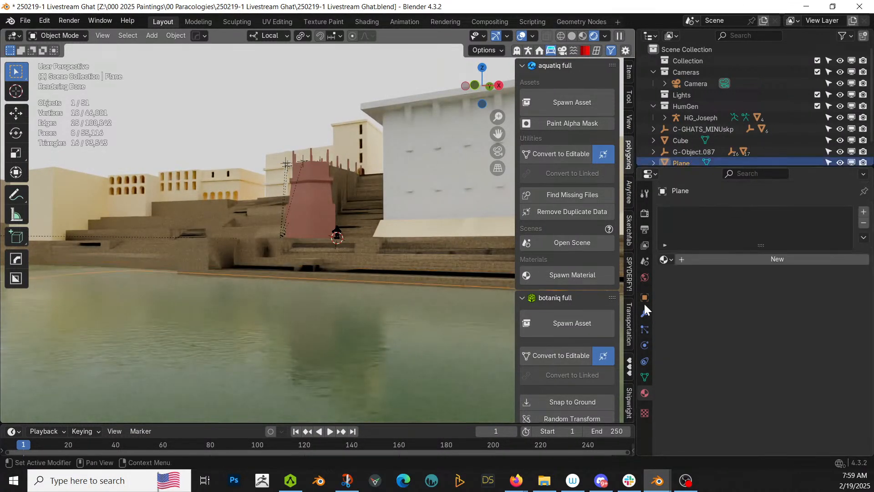
pyautogui.click(404, 353)
pyautogui.scroll(-2, 779, 364)
pyautogui.scroll(-2, 779, 363)
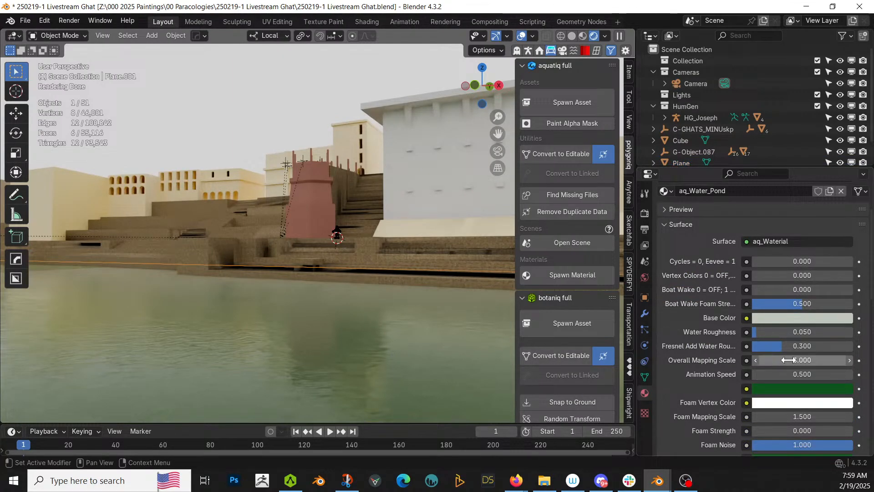
# - Try overall mapping scales of 0.1 and 10 on the pond water material
pyautogui.moveTo(789, 360)
pyautogui.mouseDown()
pyautogui.moveTo(835, 360)
pyautogui.moveTo(795, 360)
pyautogui.mouseUp()
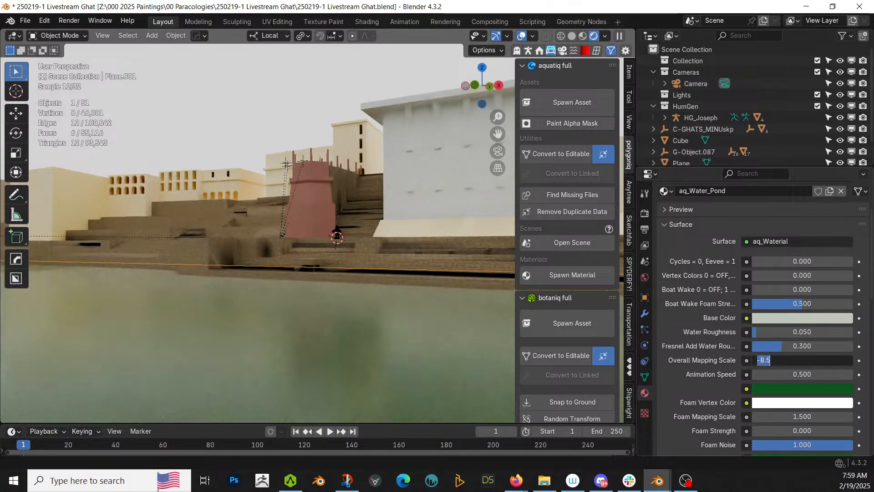
pyautogui.write('0.1')
pyautogui.press('Return')
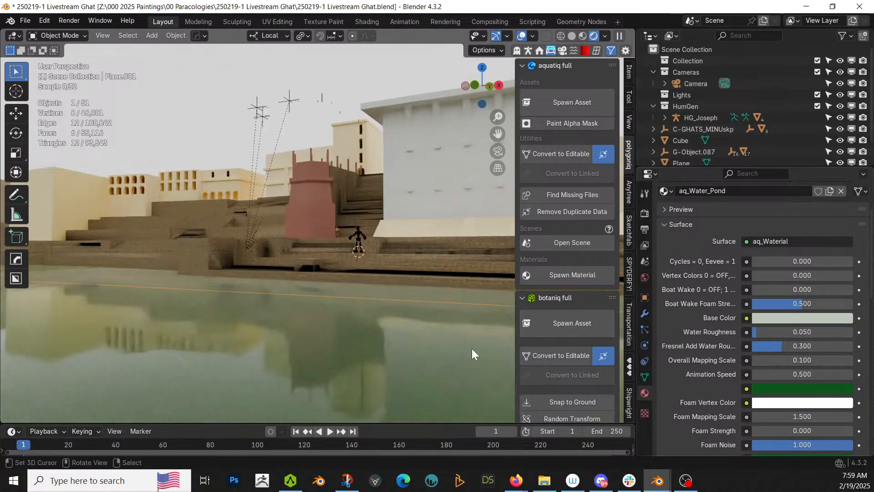
pyautogui.scroll(2, 469, 348)
pyautogui.keyDown('shift'); pyautogui.moveTo(427, 342); pyautogui.dragTo(453, 307, button='middle'); pyautogui.keyUp('shift')
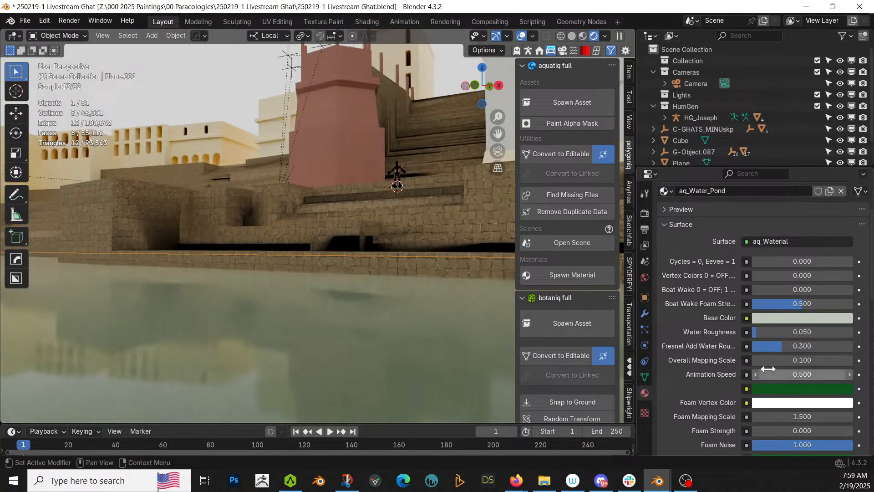
pyautogui.click(788, 361)
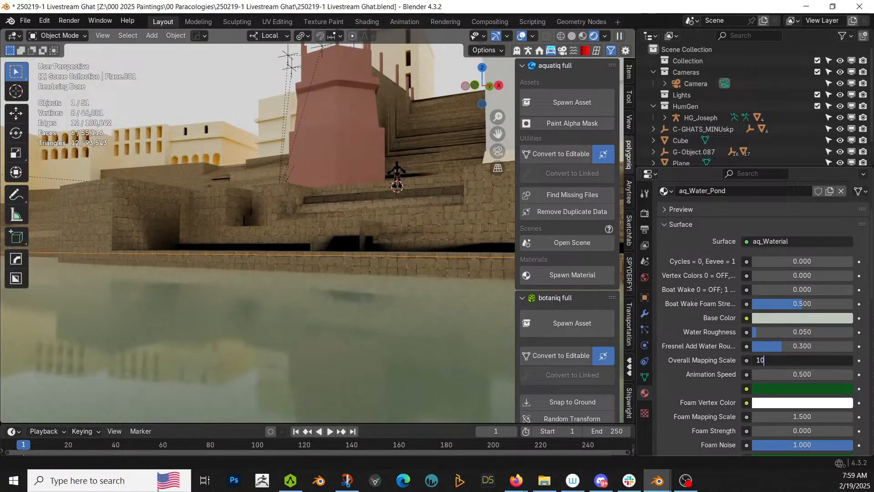
pyautogui.write('10')
pyautogui.press('Return')
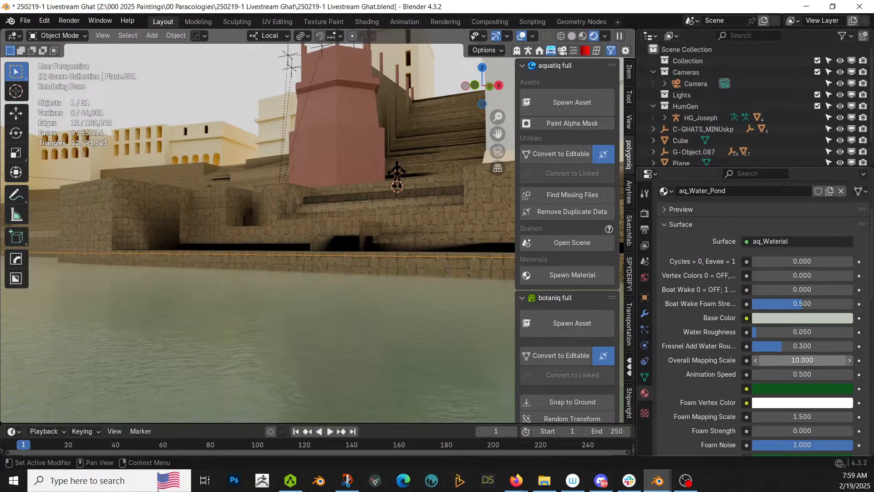
# - Set the pond water material's overall mapping scale to 20 and look through its foam and shoreline settings
pyautogui.click(789, 361)
pyautogui.write('20')
pyautogui.press('Return')
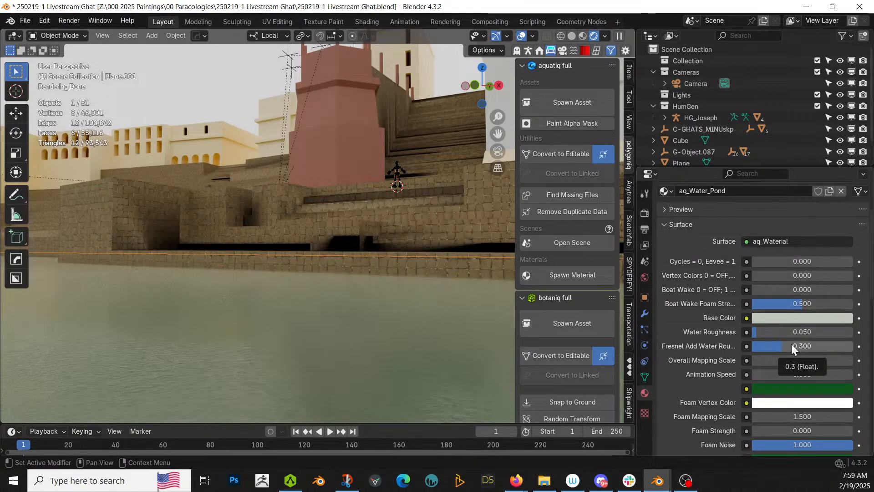
pyautogui.scroll(-2, 794, 373)
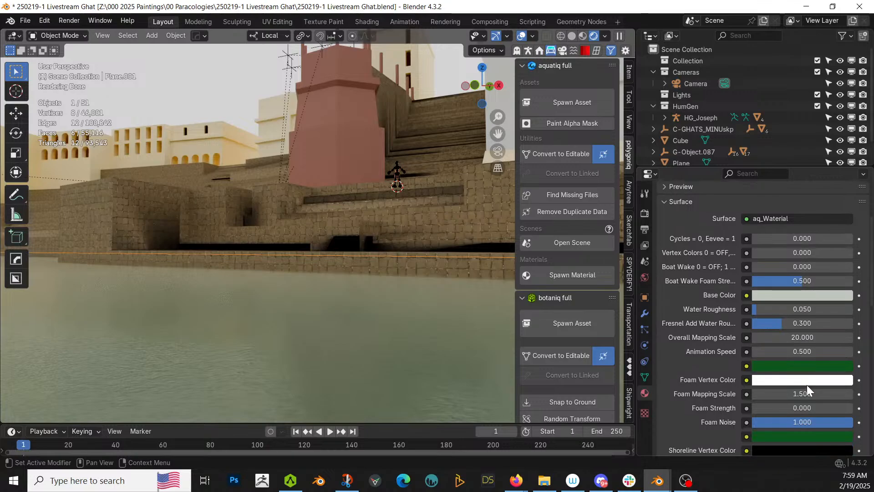
pyautogui.scroll(-3, 801, 386)
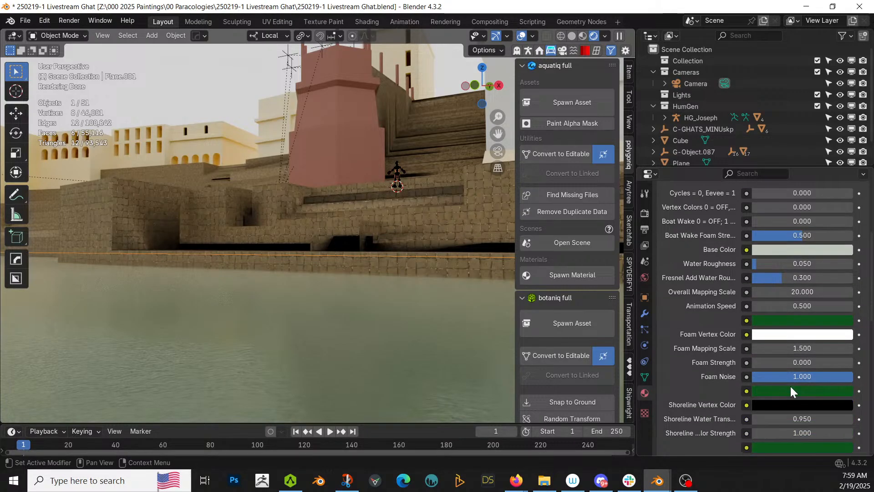
# - Select the smaller plane beneath the water and give it the Dirt & AO Grass material
pyautogui.moveTo(488, 338); pyautogui.dragTo(526, 351, button='middle')
pyautogui.moveTo(438, 329); pyautogui.dragTo(417, 353, button='middle')
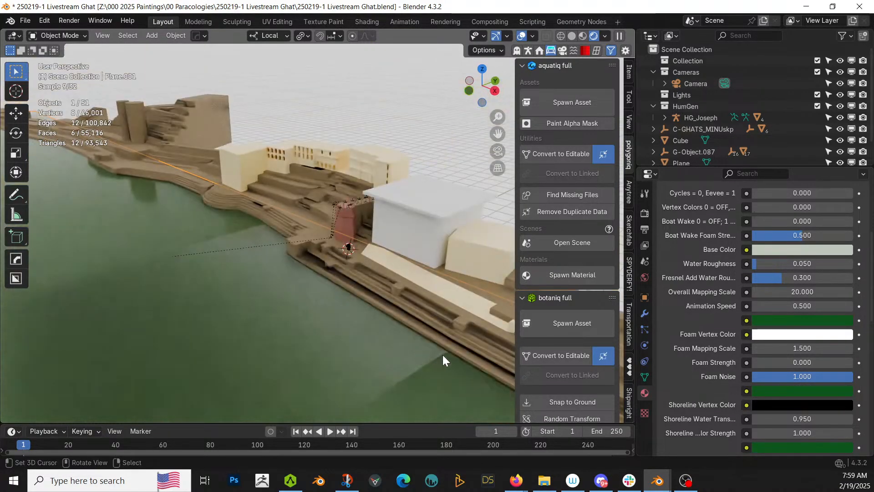
pyautogui.click(381, 340)
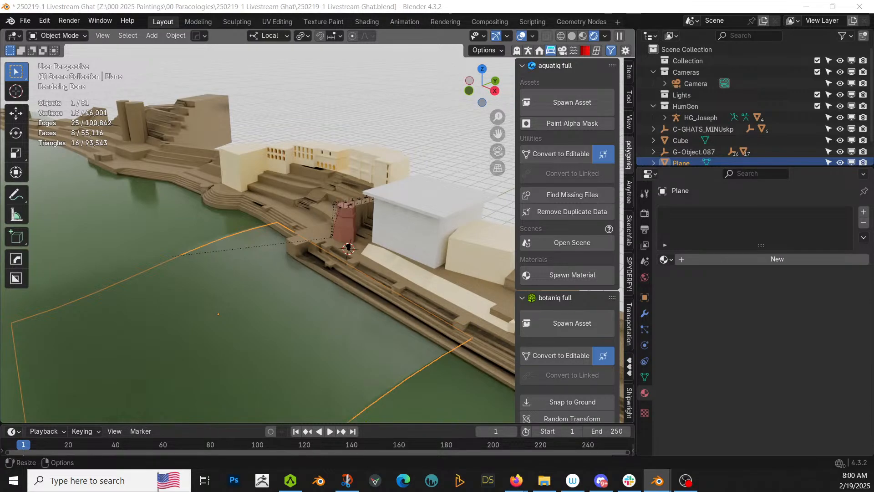
pyautogui.click(786, 259)
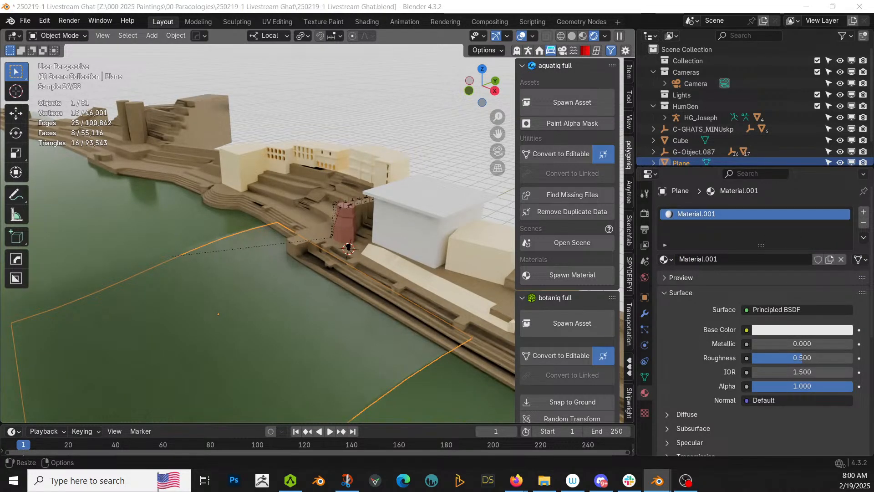
pyautogui.moveTo(873, 83); pyautogui.dragTo(735, 227)
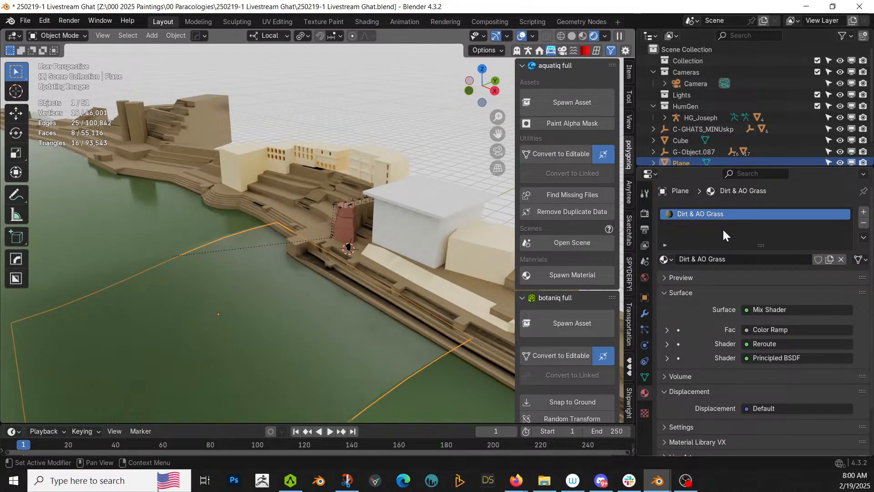
# - Examine the water over the dirt-covered bed beside the ghat's steps from near water level
pyautogui.moveTo(453, 294)
pyautogui.mouseDown(button='middle')
pyautogui.moveTo(468, 255)
pyautogui.moveTo(457, 291)
pyautogui.moveTo(454, 276)
pyautogui.mouseUp(button='middle')
pyautogui.scroll(5, 457, 291)
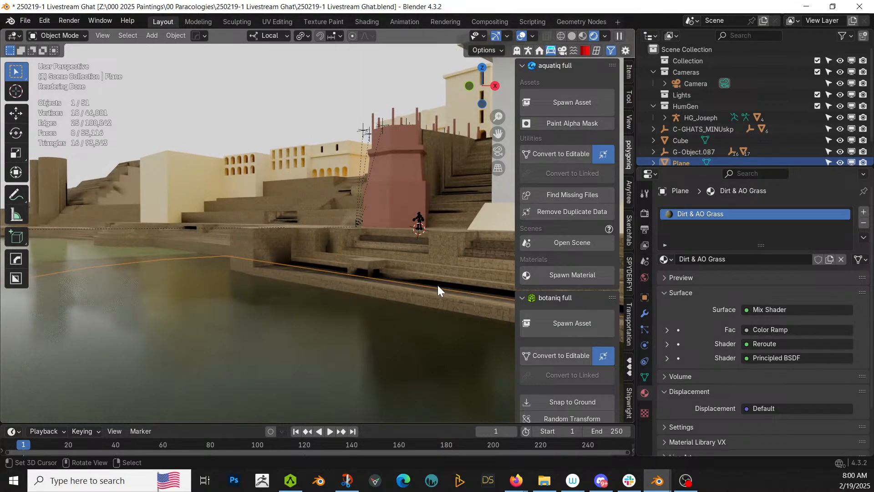
pyautogui.moveTo(422, 283); pyautogui.dragTo(431, 285, button='middle')
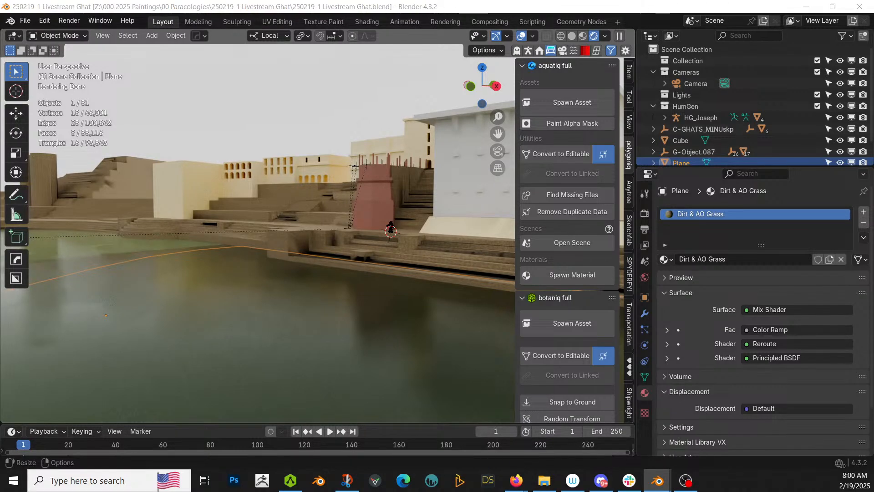
pyautogui.hotkey('alt', 'Tab')
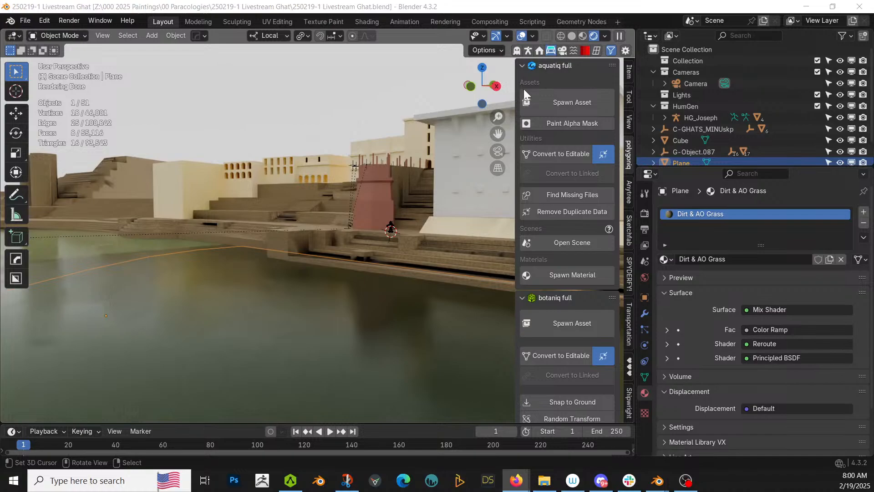
# - Clear the dirt-covered plane's rotation and stretch it to about 5.76 times its width along X
pyautogui.moveTo(349, 299); pyautogui.dragTo(307, 303, button='middle')
pyautogui.scroll(3, 355, 303)
pyautogui.scroll(-7, 285, 281)
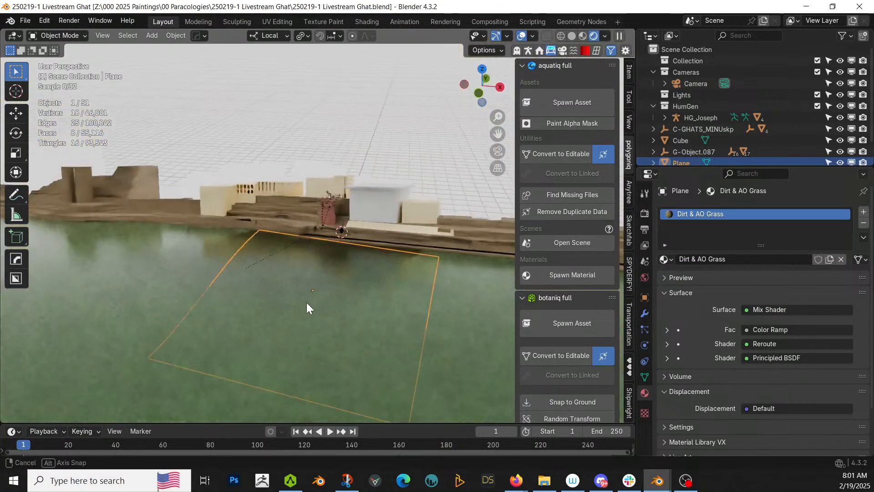
pyautogui.scroll(-2, 267, 292)
pyautogui.press('KP_7')
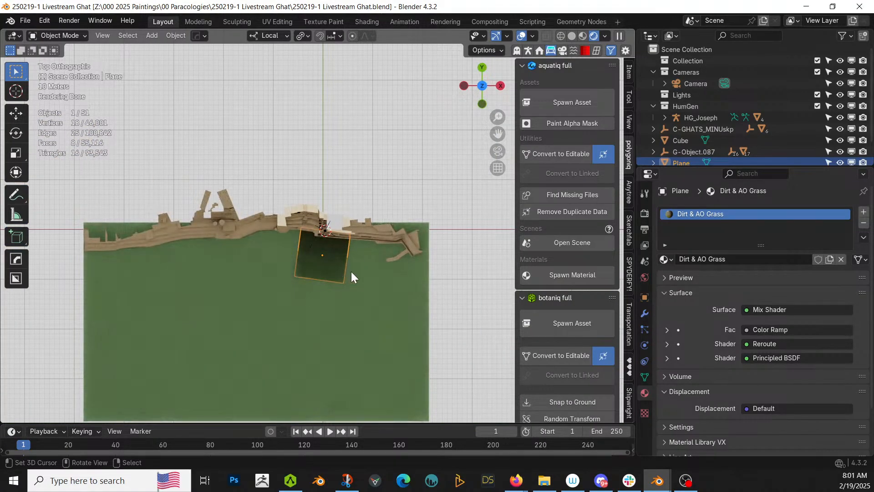
pyautogui.hotkey('alt', 'r')
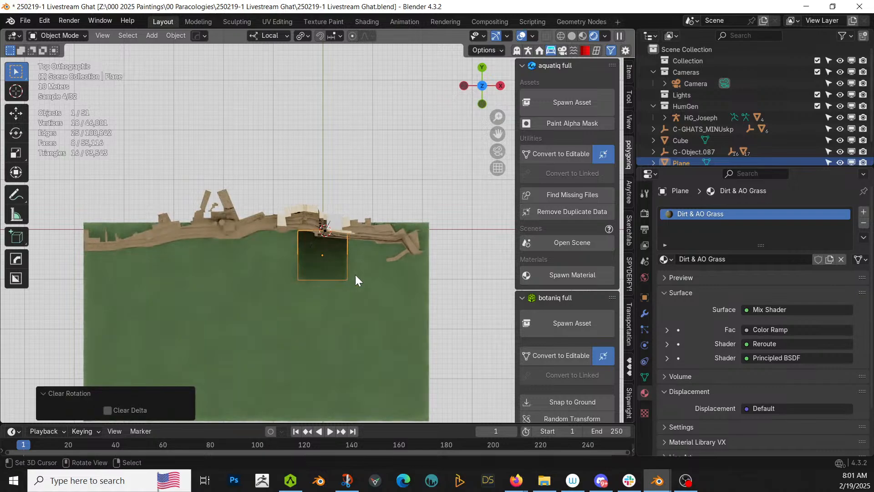
pyautogui.press('s')
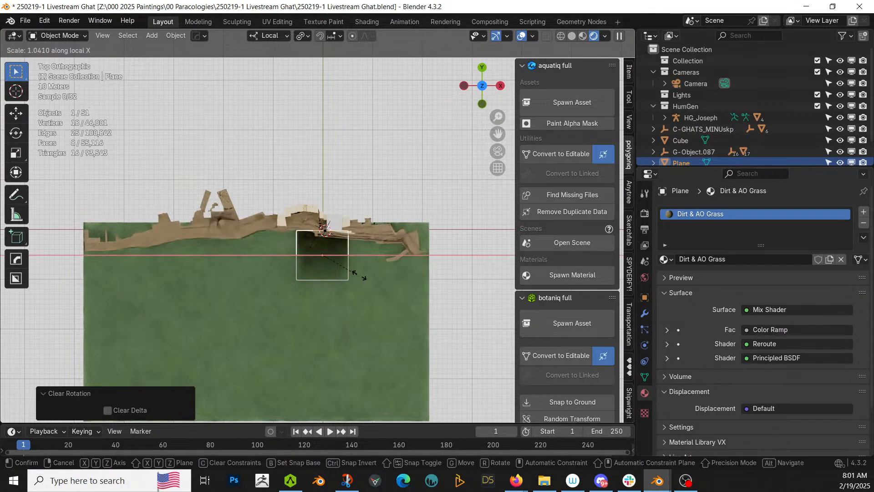
pyautogui.press('x')
pyautogui.press('x')
pyautogui.click(540, 289)
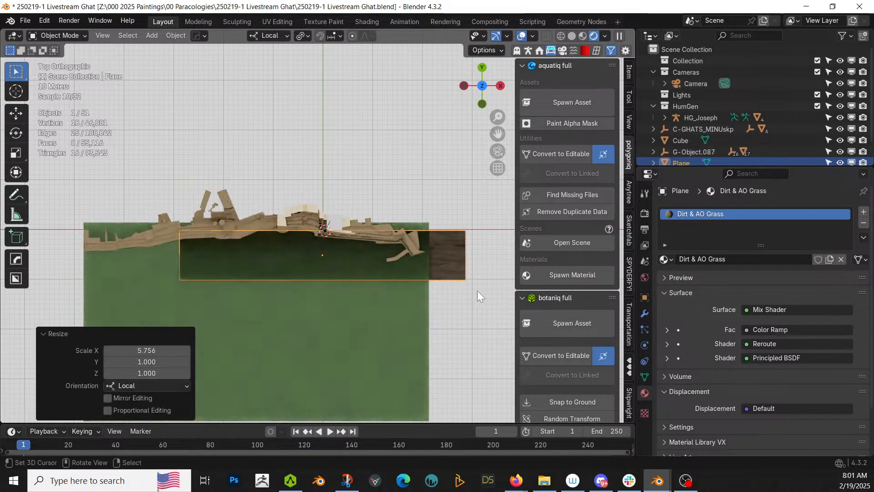
# - Move the dirt-covered plane about -75 m in X and 4.6 m in Y under the waterline, and save the file
pyautogui.press('g')
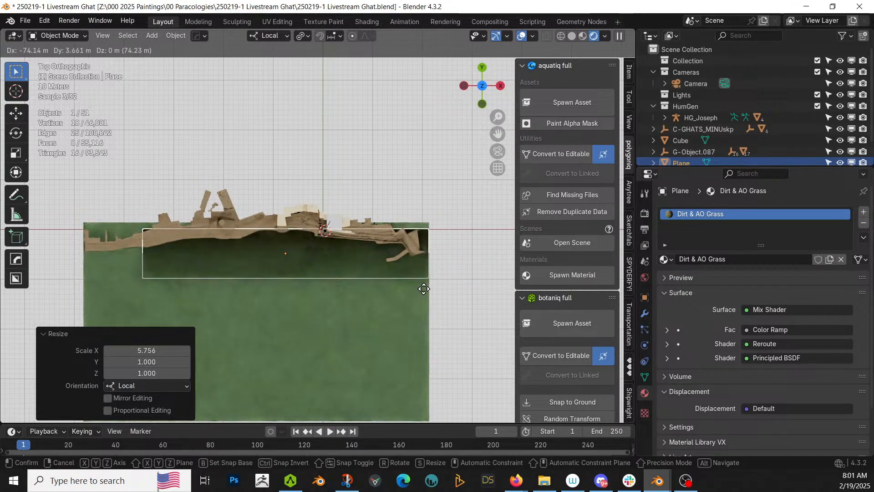
pyautogui.click(424, 288)
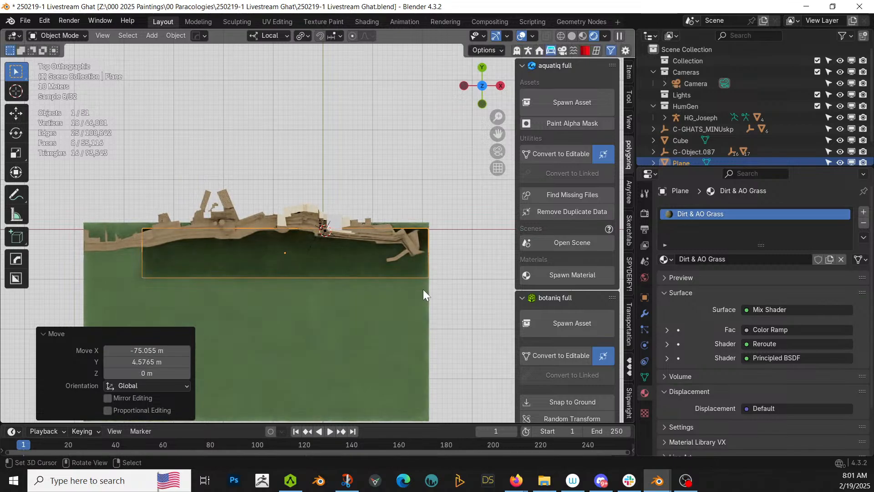
pyautogui.scroll(2, 422, 289)
pyautogui.moveTo(423, 289); pyautogui.dragTo(343, 171, button='middle')
pyautogui.scroll(4, 382, 257)
pyautogui.scroll(4, 340, 229)
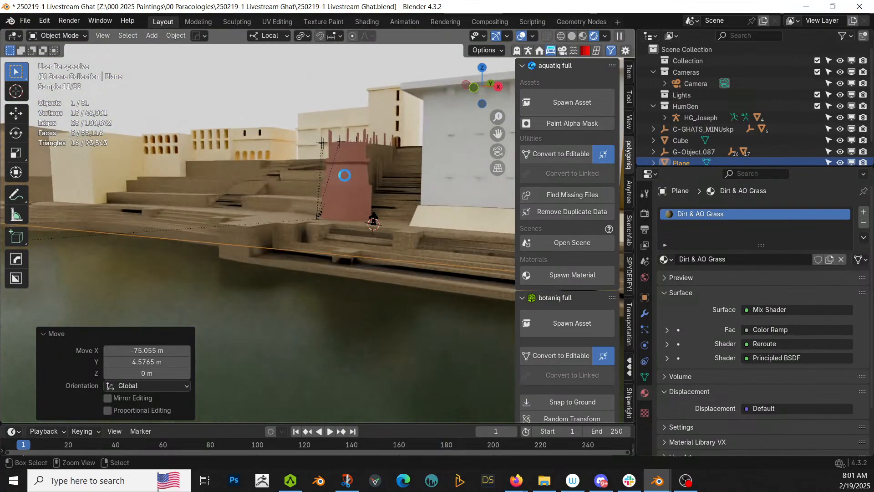
pyautogui.hotkey('ctrl', 's')
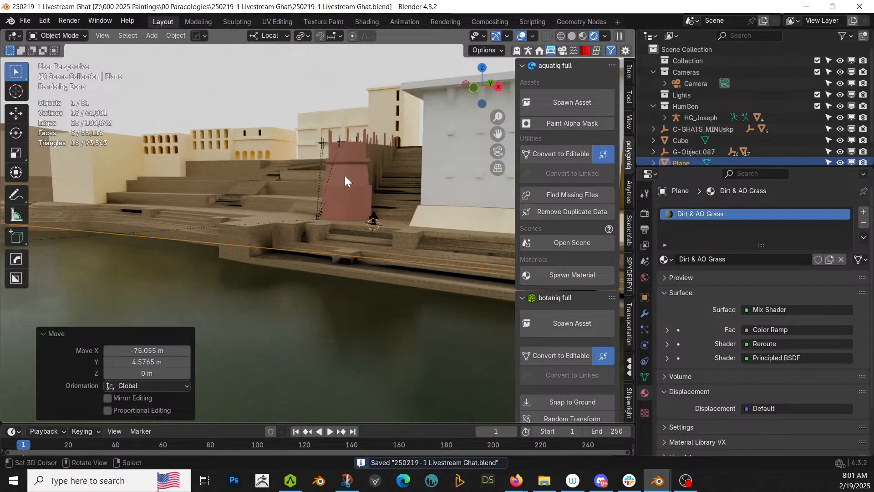
# - Inspect and select the red tower on the ghat, and switch to the Vranasi_Kashi_Vishwanath_corridor file
pyautogui.scroll(4, 339, 228)
pyautogui.moveTo(340, 229); pyautogui.dragTo(340, 253, button='middle')
pyautogui.scroll(-3, 340, 253)
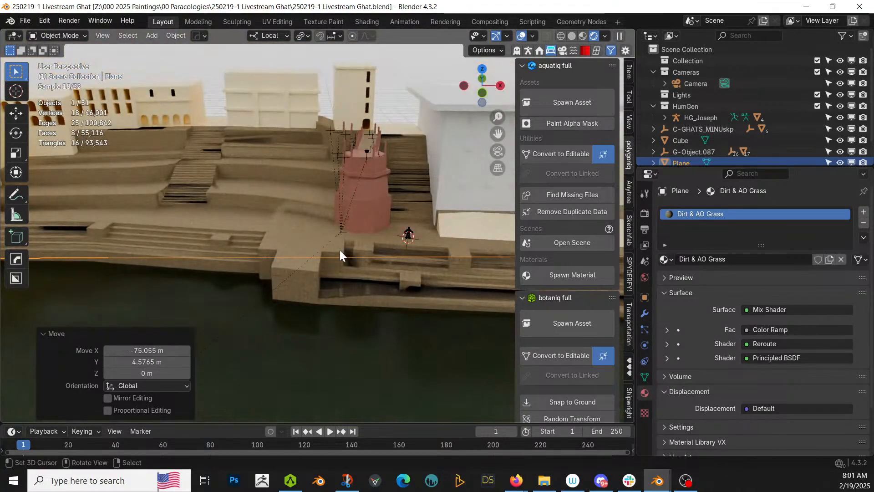
pyautogui.scroll(-2, 340, 250)
pyautogui.keyDown('shift'); pyautogui.moveTo(337, 249); pyautogui.dragTo(313, 250, button='middle'); pyautogui.keyUp('shift')
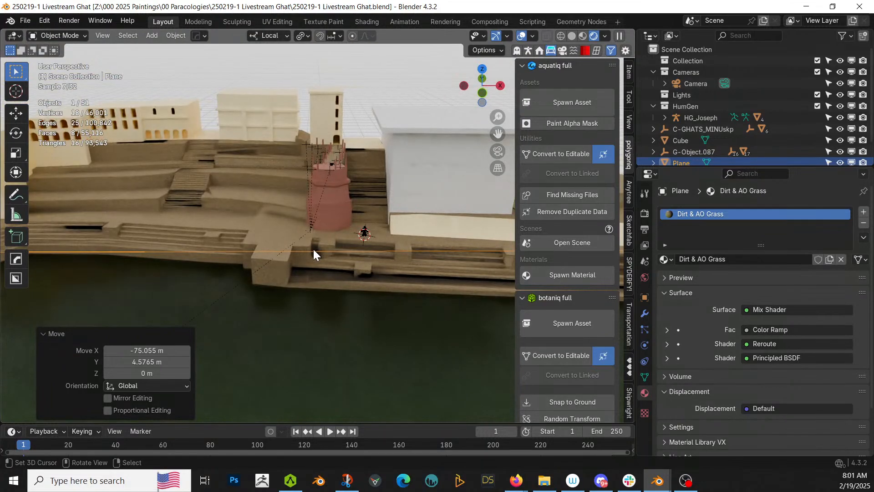
pyautogui.scroll(2, 314, 252)
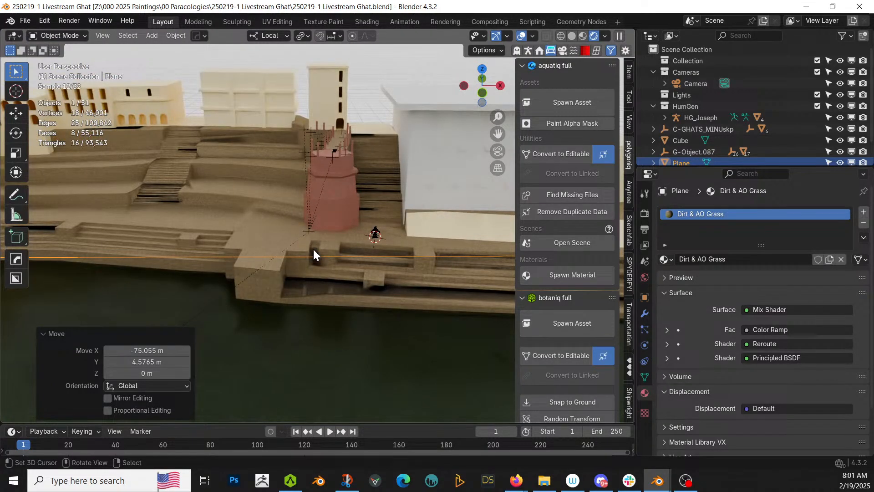
pyautogui.scroll(2, 313, 249)
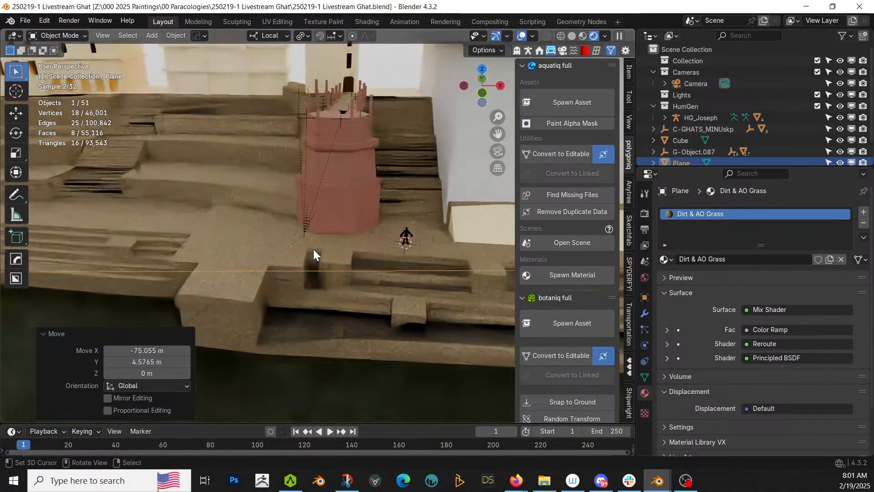
pyautogui.click(343, 182)
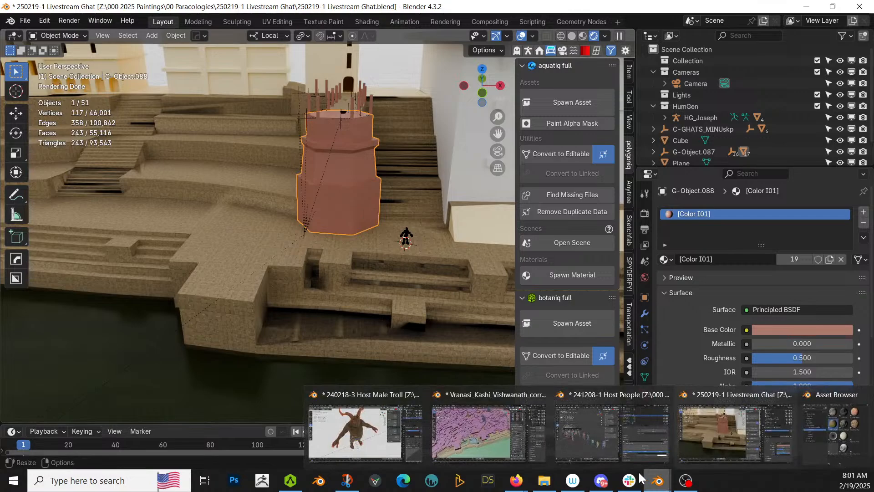
pyautogui.click(488, 444)
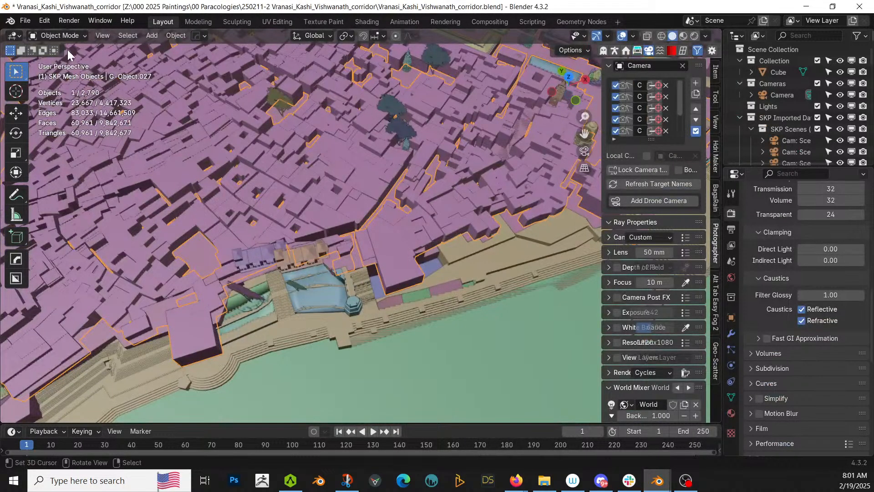
pyautogui.click(26, 21)
pyautogui.moveTo(53, 81)
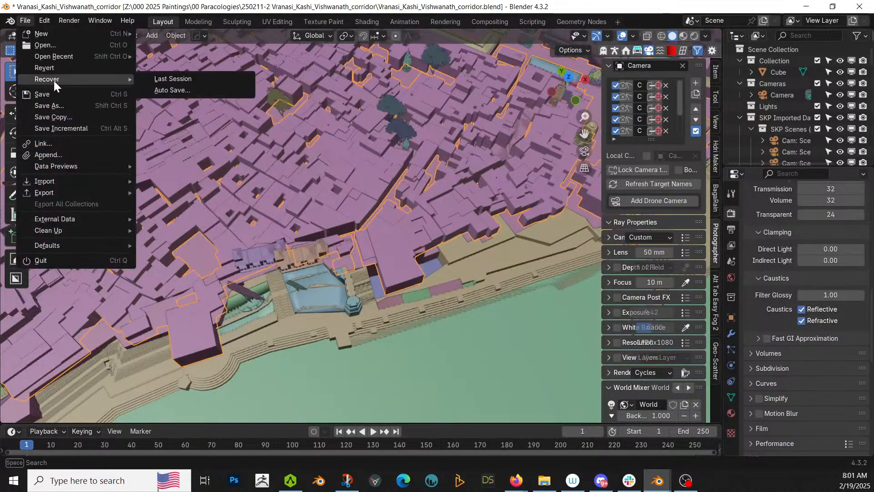
pyautogui.moveTo(67, 56)
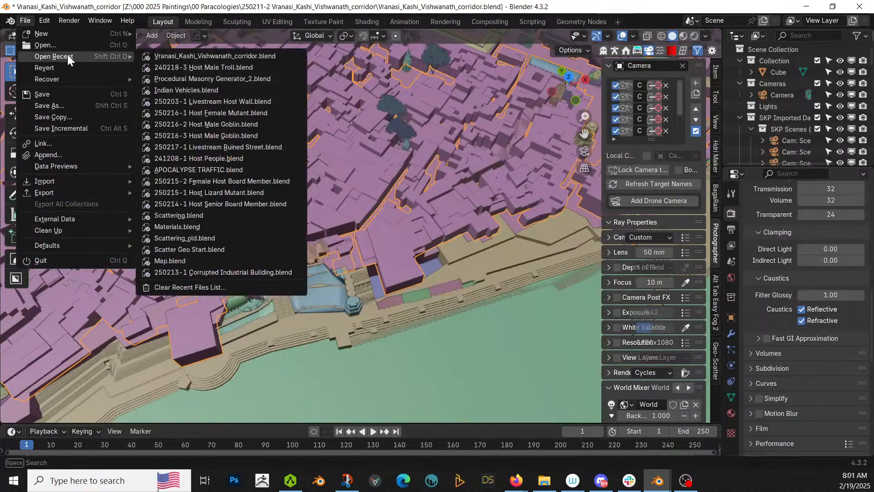
pyautogui.click(184, 75)
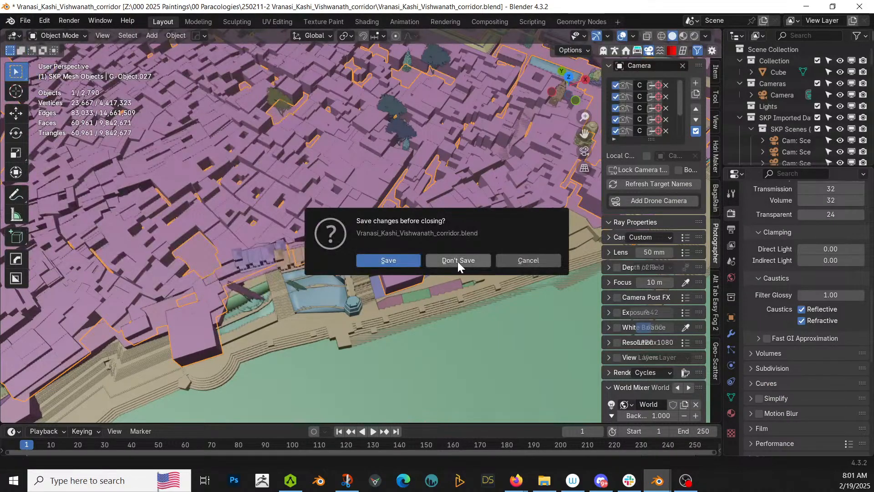
pyautogui.click(528, 260)
# - Copy the small temple spire from the corridor model's walled courtyard and paste it into the Livestream Ghat scene
pyautogui.moveTo(475, 243); pyautogui.dragTo(342, 348, button='middle')
pyautogui.scroll(4, 423, 316)
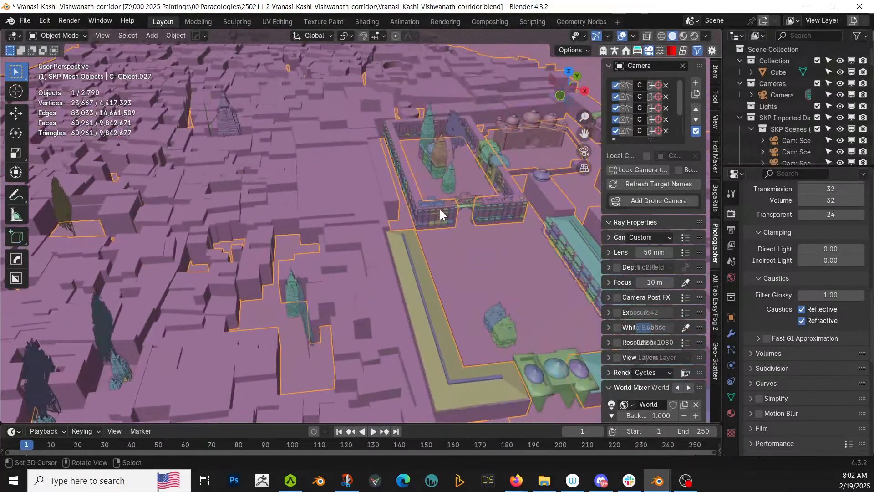
pyautogui.click(447, 181)
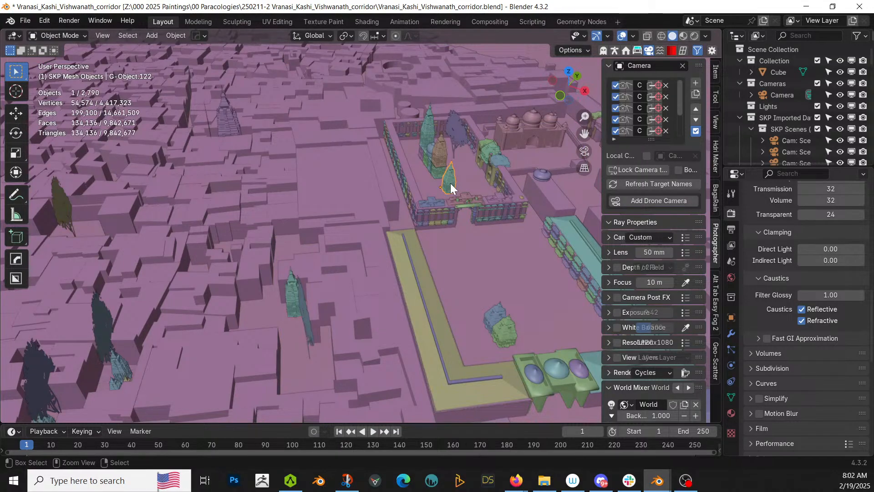
pyautogui.hotkey('ctrl', 'c')
pyautogui.click(450, 183)
pyautogui.hotkey('alt', 'Tab')
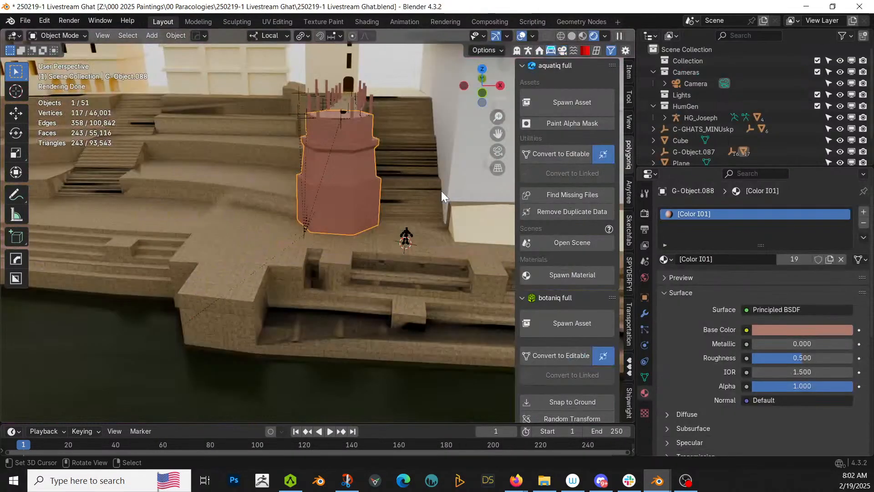
pyautogui.hotkey('ctrl', 'v')
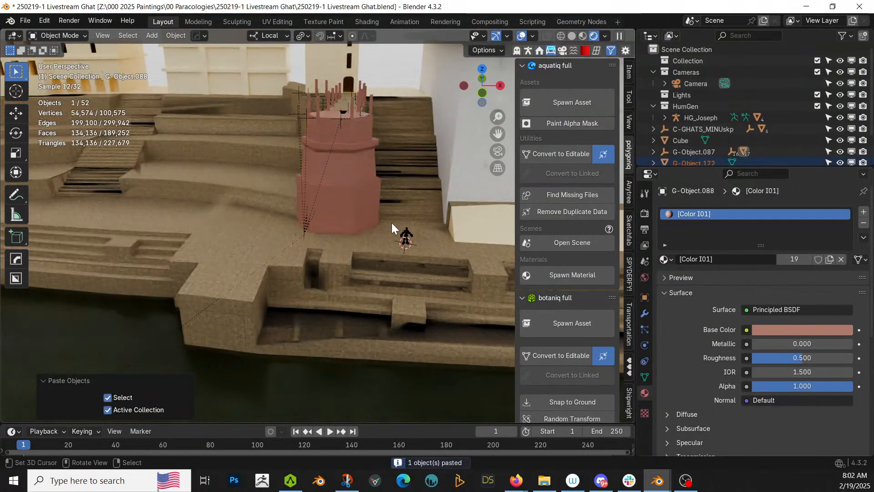
# - Locate the pasted temple and move it about 473 m in X and -281 m in Y to the ghat's water edge
pyautogui.hotkey('alt', 'Tab')
pyautogui.hotkey('alt', 'Tab')
pyautogui.rightClick(391, 223)
pyautogui.scroll(-3, 391, 223)
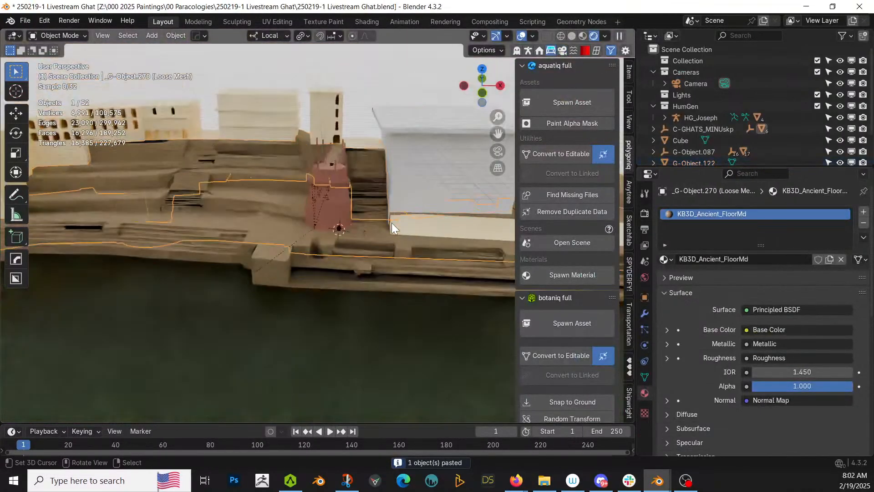
pyautogui.scroll(-5, 391, 222)
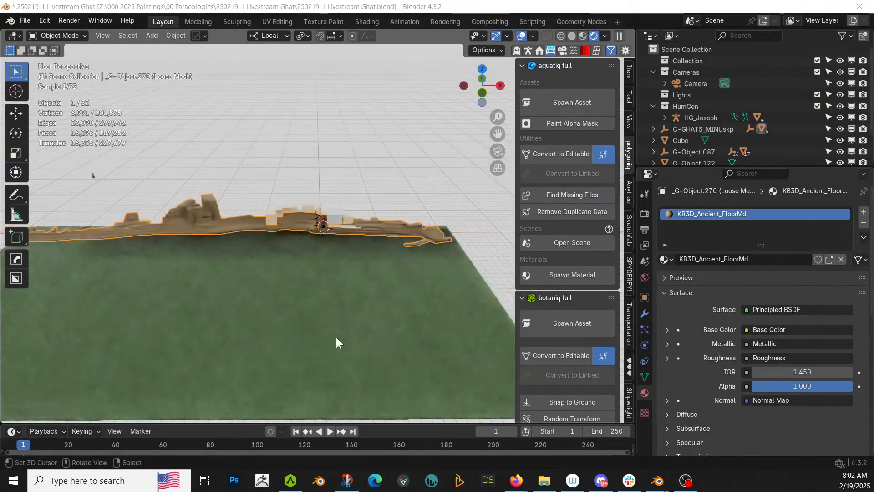
pyautogui.scroll(-2, 332, 337)
pyautogui.scroll(1, 222, 264)
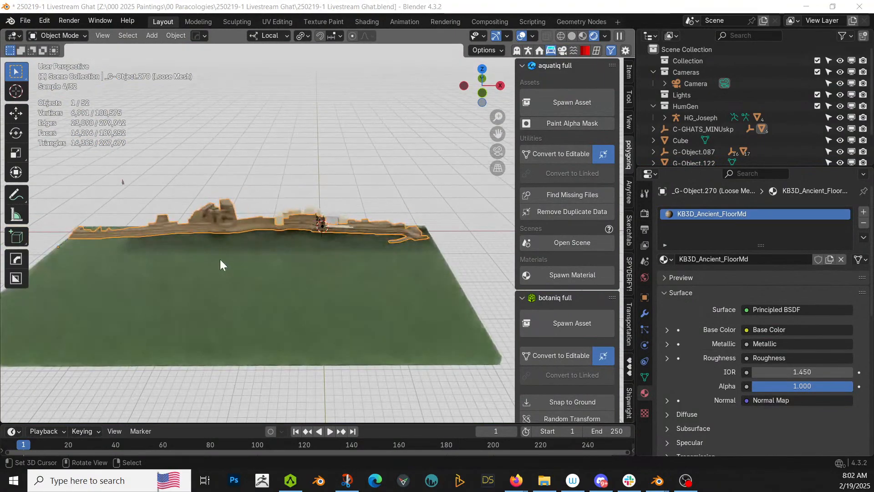
pyautogui.rightClick(122, 184)
pyautogui.press('KP_7')
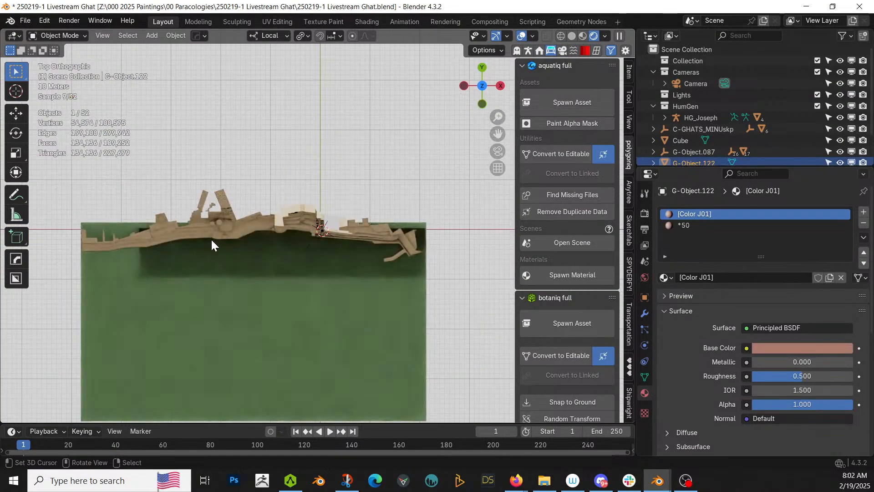
pyautogui.press('g')
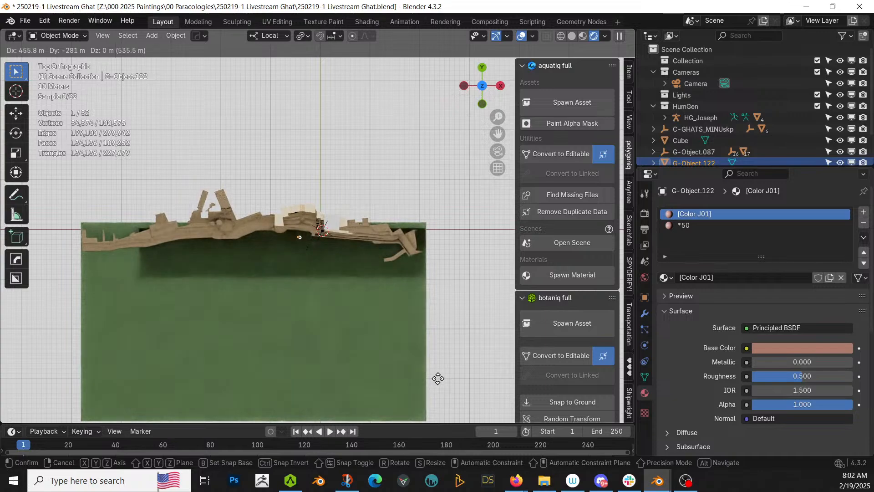
pyautogui.click(446, 377)
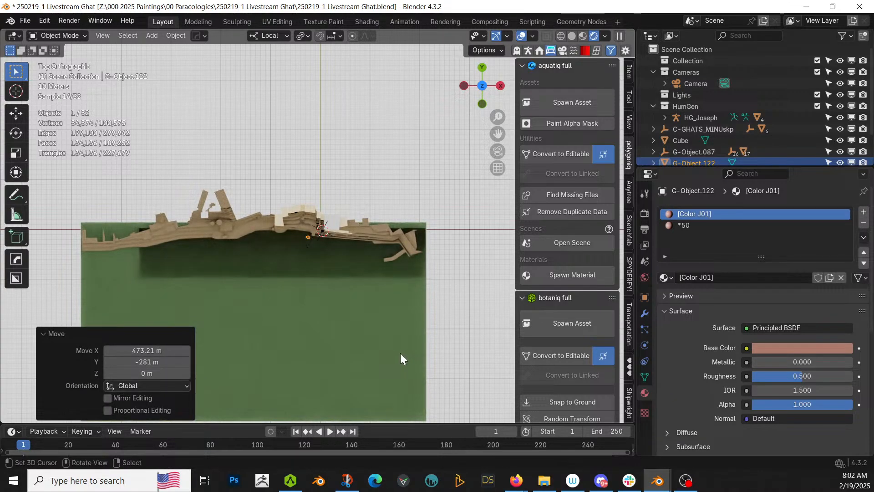
# - Lower the temple about 11.2 m along its local Z axis so its base sinks into the water
pyautogui.press('KP_Decimal')
pyautogui.moveTo(396, 334); pyautogui.dragTo(427, 230, button='middle')
pyautogui.scroll(-3, 412, 271)
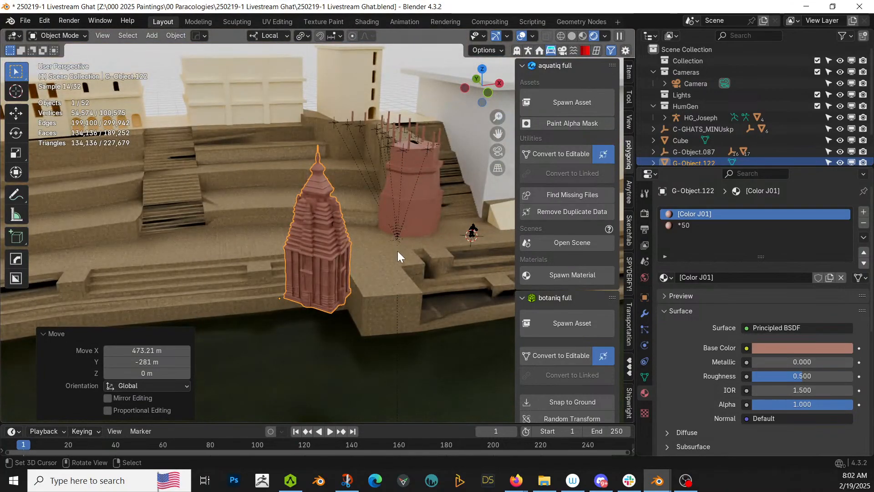
pyautogui.scroll(-2, 397, 251)
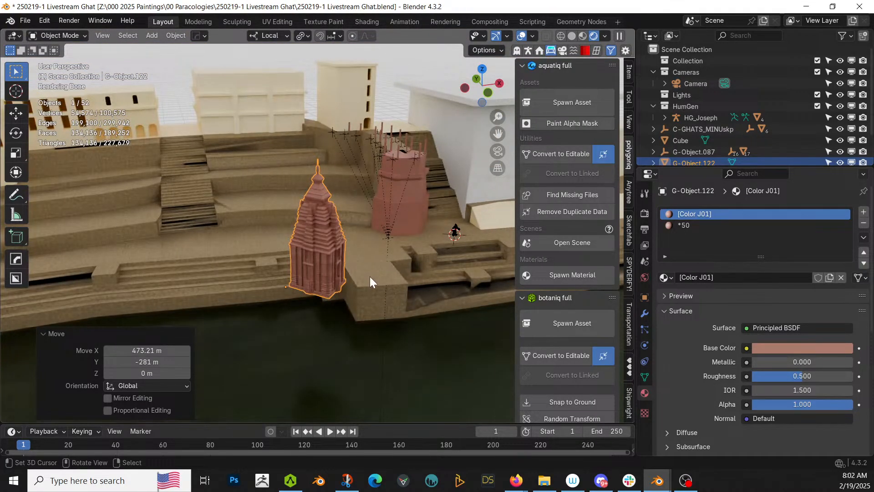
pyautogui.press('g')
pyautogui.press('z')
pyautogui.press('z')
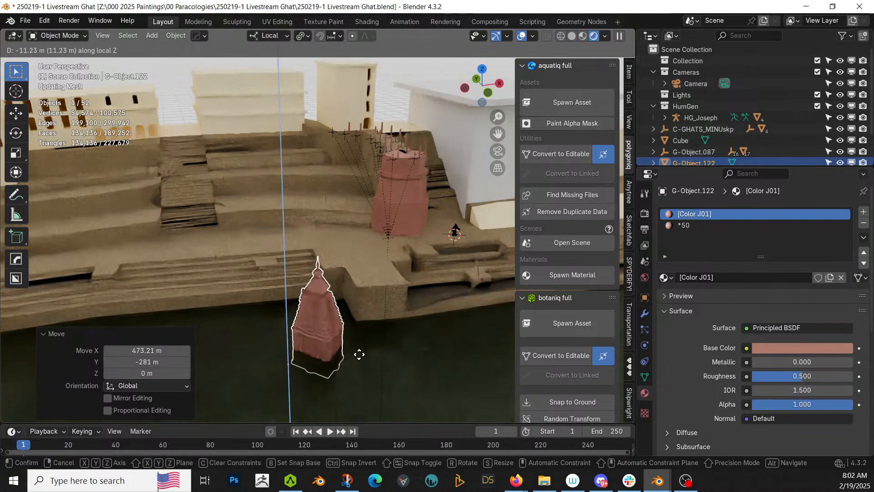
pyautogui.click(359, 355)
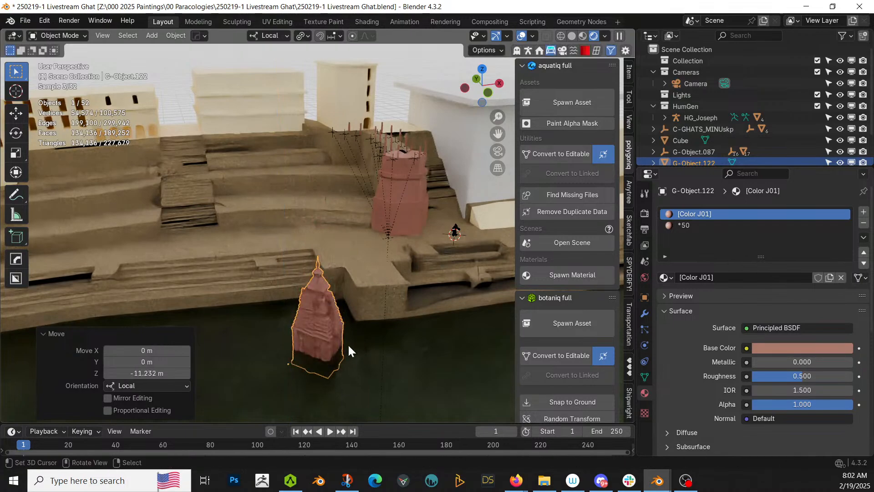
# - Tilt the partly submerged temple with the Transform tool and rotate it 16° about its local Z axis
pyautogui.click(17, 172)
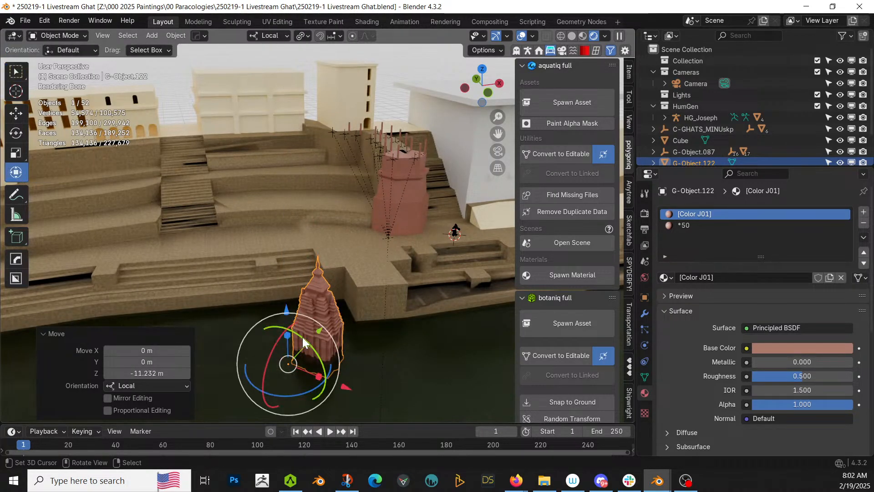
pyautogui.moveTo(303, 342); pyautogui.dragTo(309, 342)
pyautogui.moveTo(286, 396); pyautogui.dragTo(296, 397)
pyautogui.scroll(-3, 307, 332)
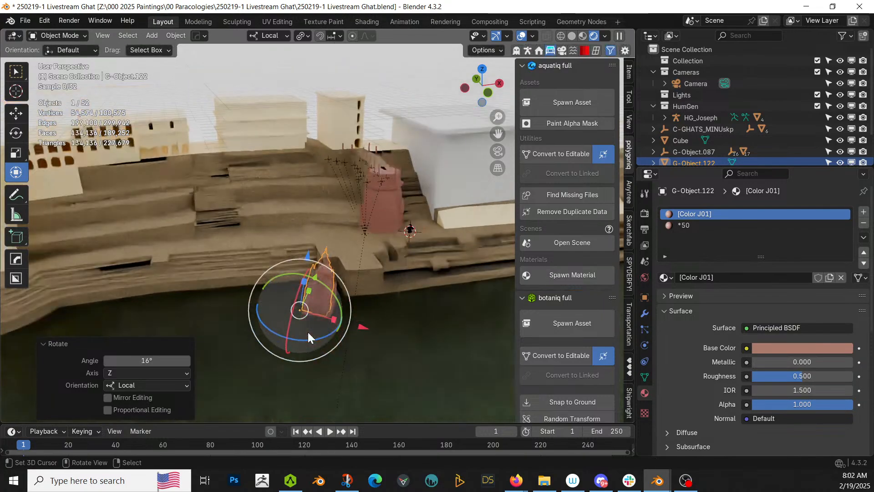
pyautogui.moveTo(307, 332); pyautogui.dragTo(319, 332, button='middle')
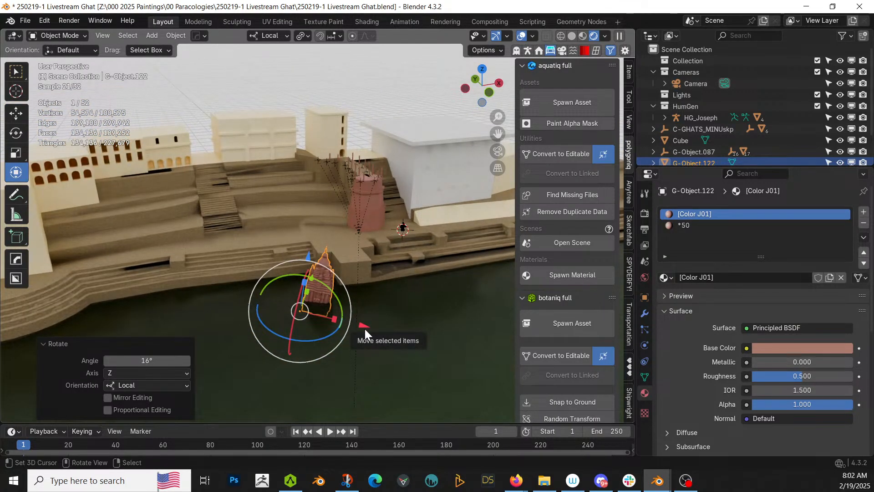
# - Move the temple 13.174 m along its local X axis, shift it about 11.6 m in X and 2.7 m in Y, and save the file
pyautogui.moveTo(364, 327); pyautogui.dragTo(411, 331)
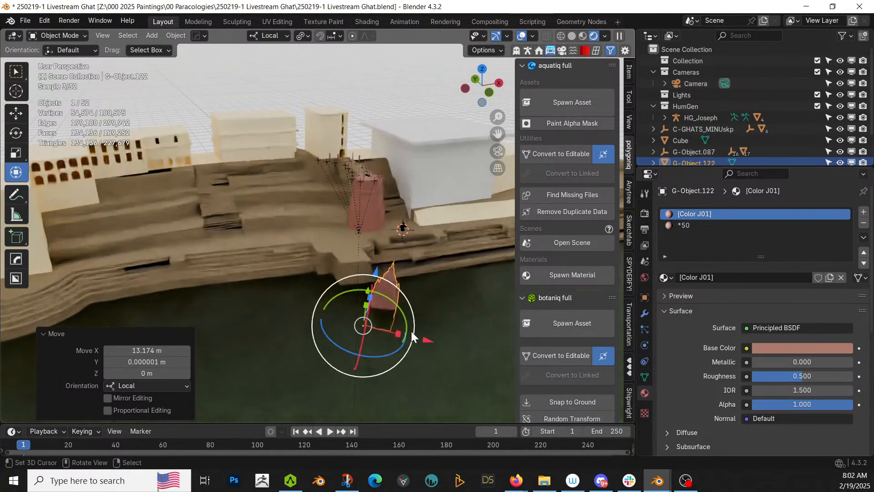
pyautogui.press('KP_7')
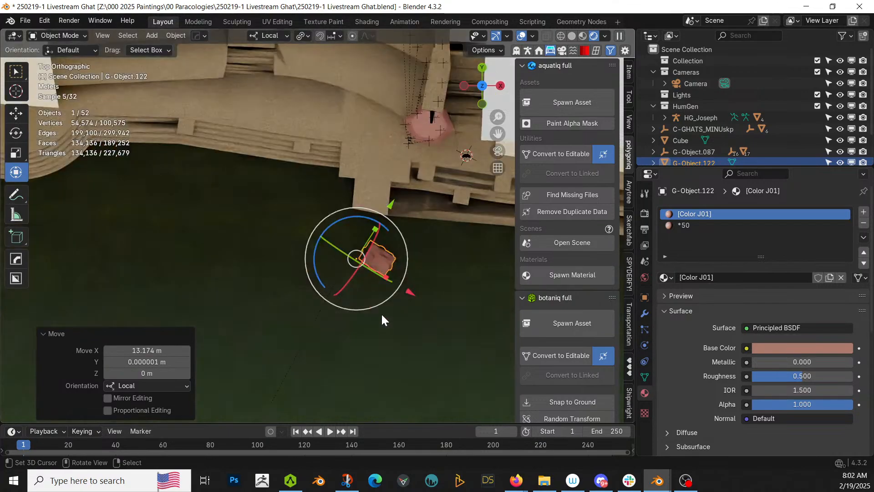
pyautogui.press('g')
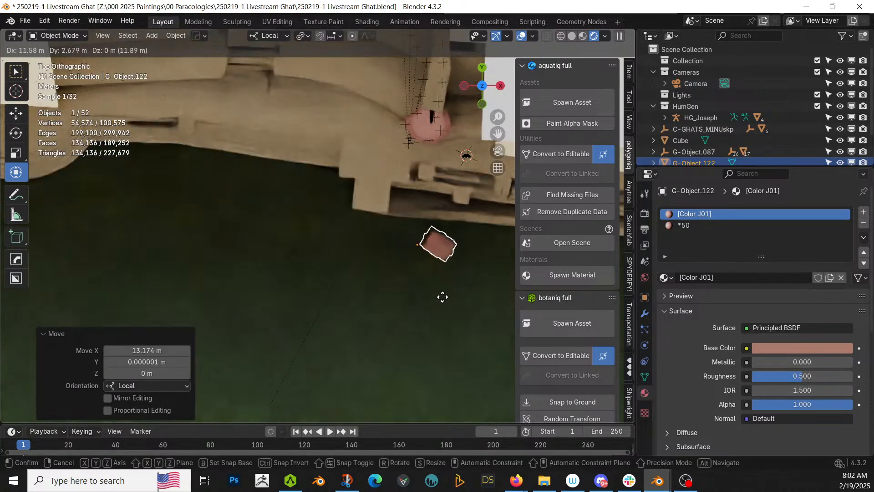
pyautogui.click(442, 296)
pyautogui.moveTo(406, 299); pyautogui.dragTo(367, 206, button='middle')
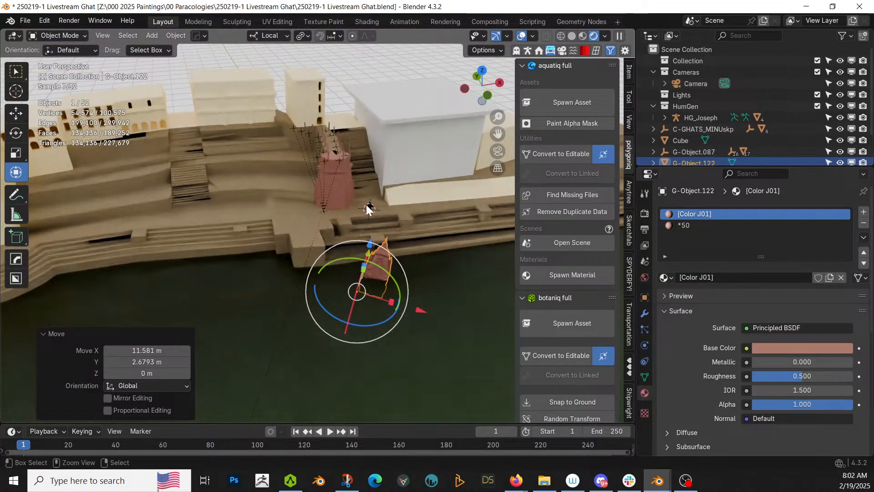
pyautogui.hotkey('ctrl', 's')
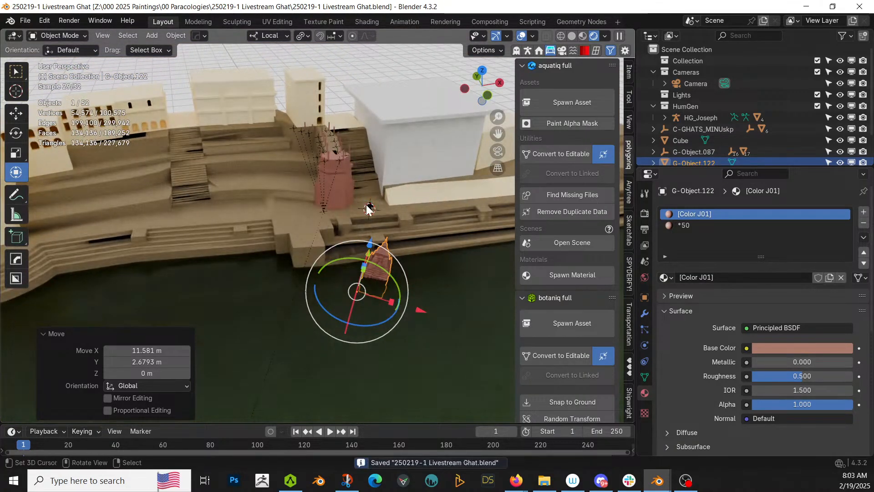
pyautogui.moveTo(368, 208); pyautogui.dragTo(366, 188, button='middle')
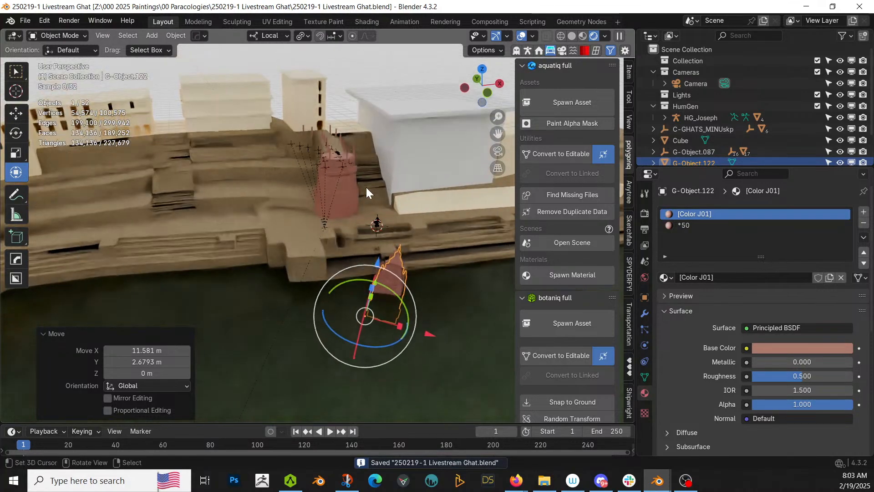
# - Switch to the Varanasi corridor file's window and open the recent file Procedural Masonry Generator_2.blend in it
pyautogui.hotkey('alt', 'Tab')
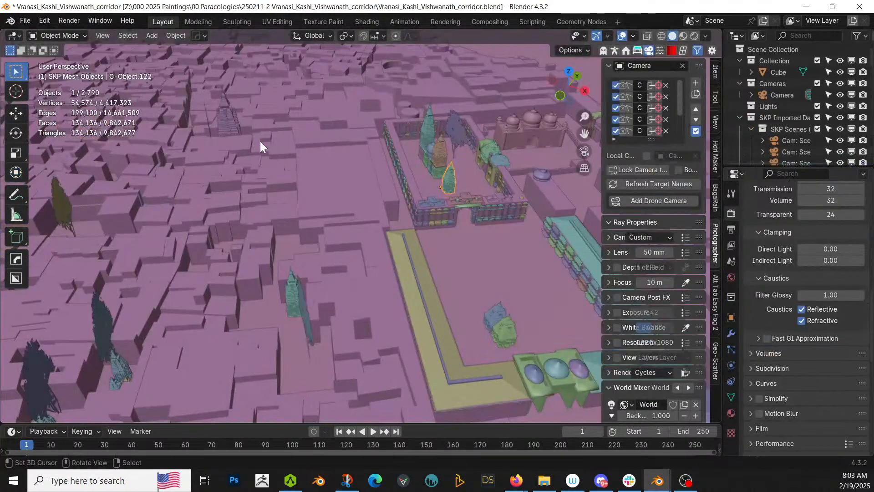
pyautogui.click(24, 19)
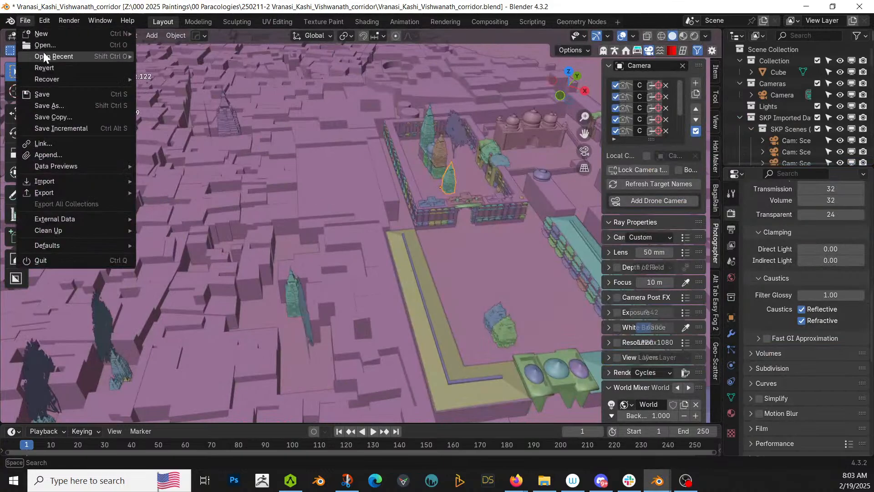
pyautogui.moveTo(47, 56)
pyautogui.click(190, 78)
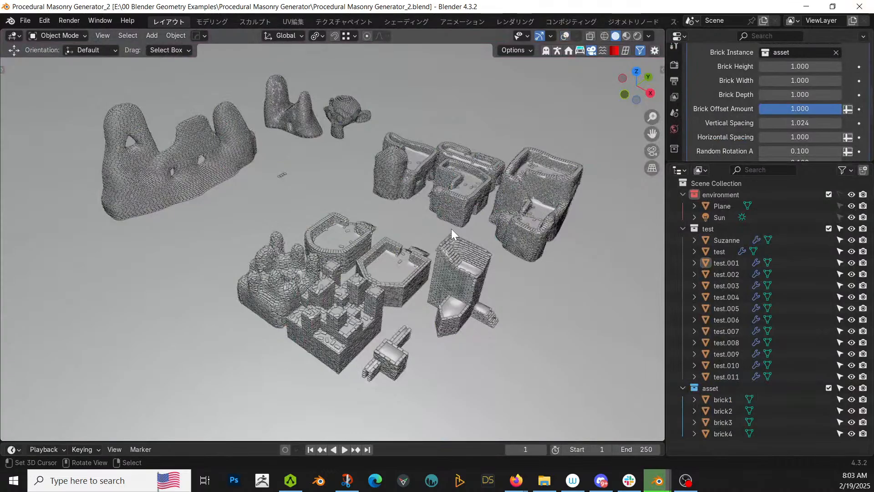
# - Copy the blocky stepped masonry sample test.010 and paste it into the main Collection of the Livestream Ghat scene
pyautogui.scroll(2, 371, 312)
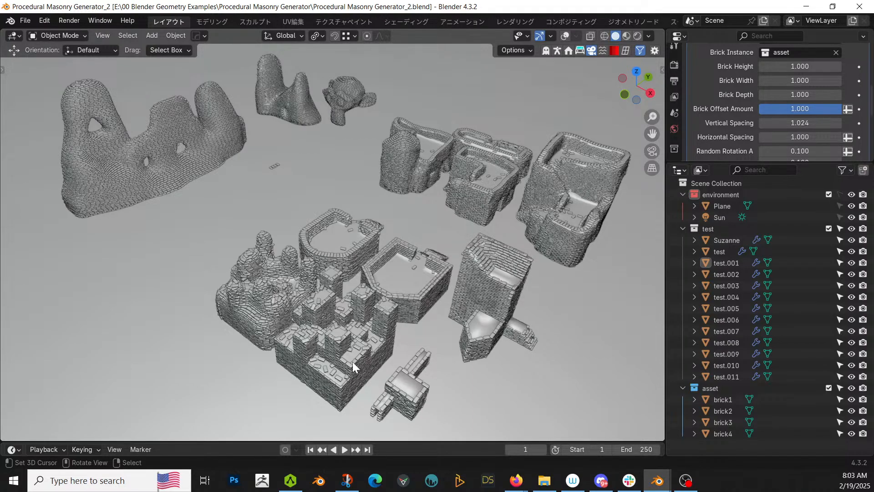
pyautogui.click(329, 348)
pyautogui.hotkey('ctrl', 'c')
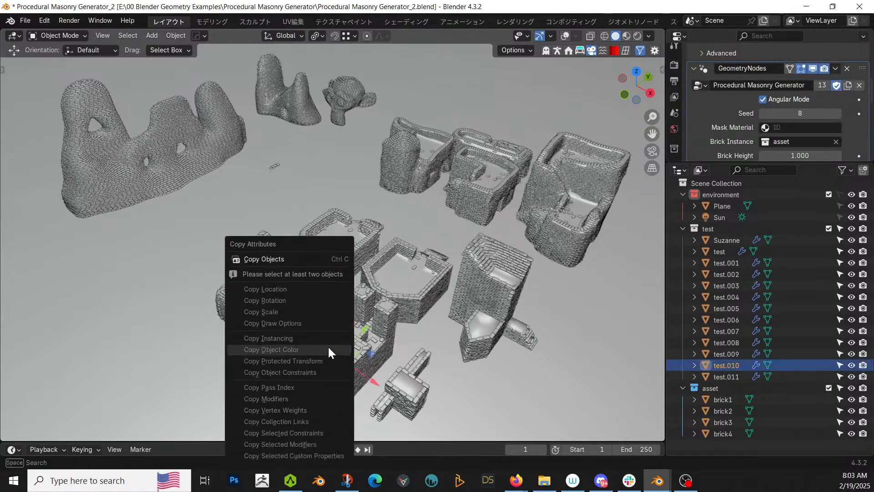
pyautogui.click(283, 259)
pyautogui.hotkey('alt', 'Tab')
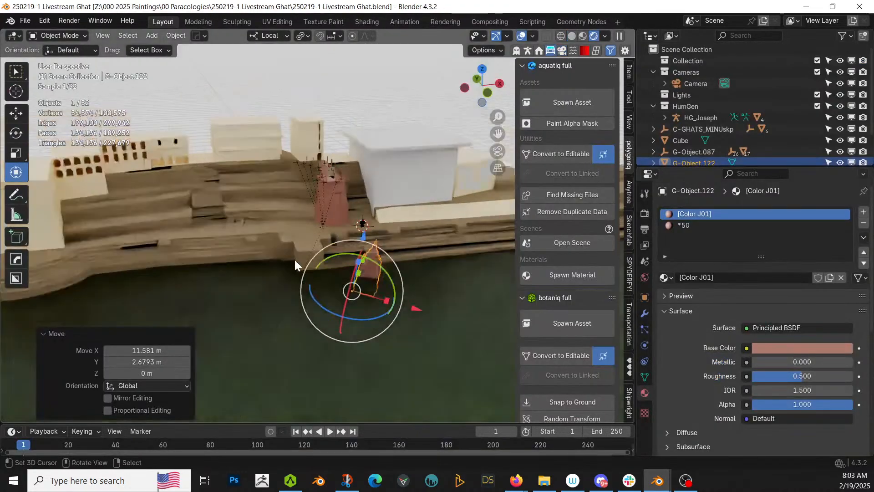
pyautogui.scroll(-1, 594, 100)
pyautogui.click(687, 60)
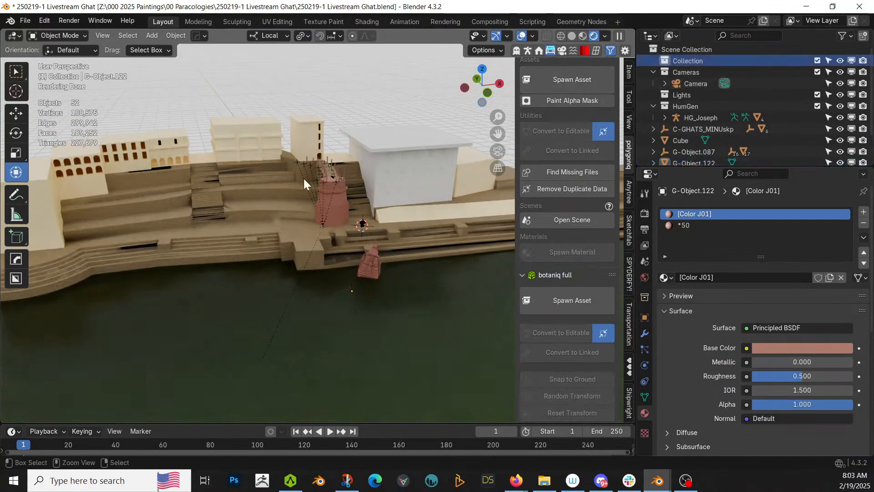
pyautogui.hotkey('ctrl', 'v')
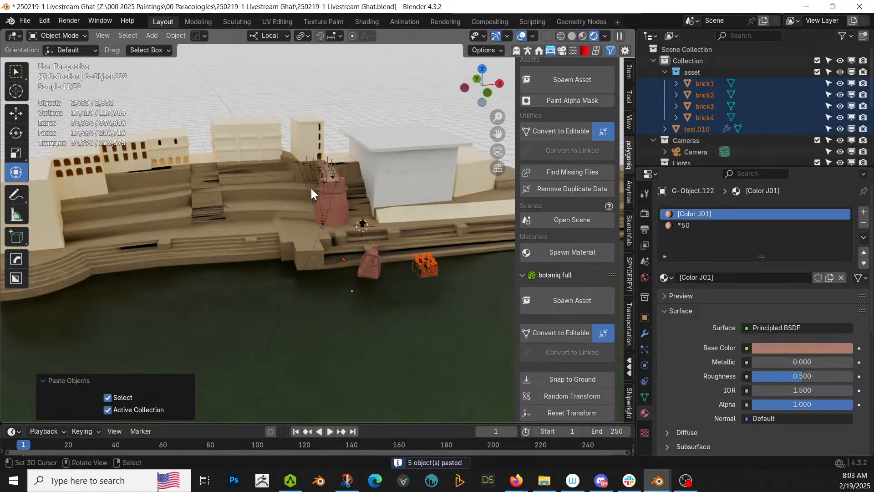
# - Move the pasted masonry objects about 21.9 m in X and 63.5 m in Y, behind the large white building
pyautogui.press('KP_7')
pyautogui.scroll(-5, 339, 230)
pyautogui.press('g')
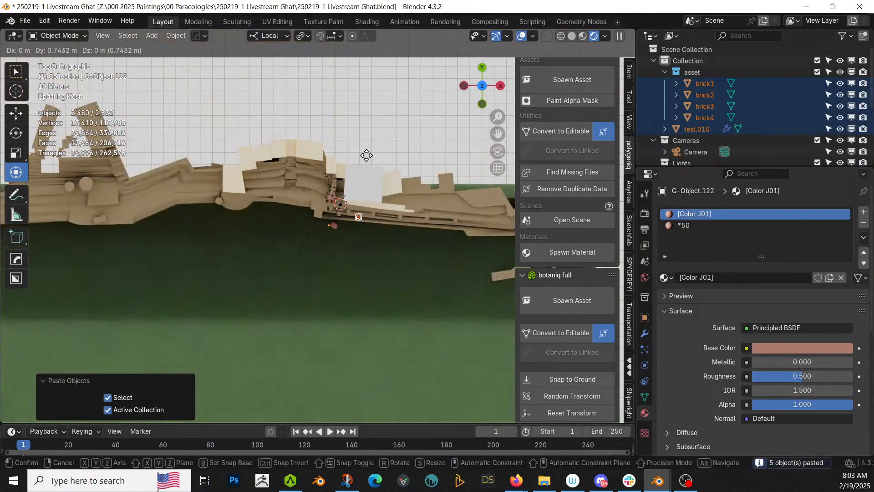
pyautogui.click(370, 146)
# - Apply the rotation and scale of the pink round tower on the ghat
pyautogui.moveTo(369, 152); pyautogui.dragTo(316, 175, button='middle')
pyautogui.scroll(3, 316, 176)
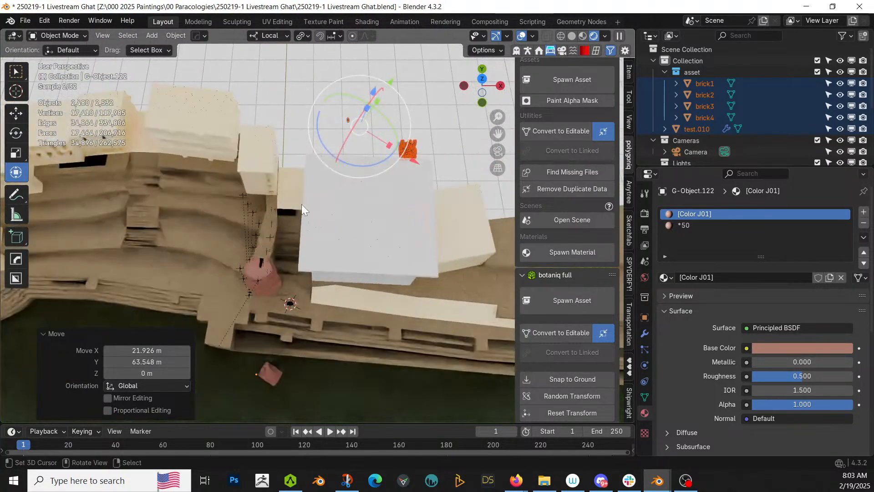
pyautogui.click(266, 279)
pyautogui.click(630, 74)
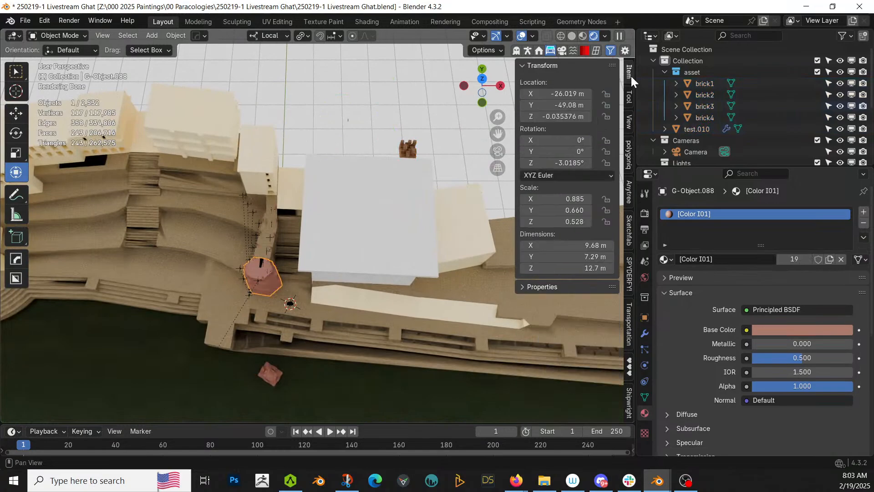
pyautogui.hotkey('ctrl', 'a')
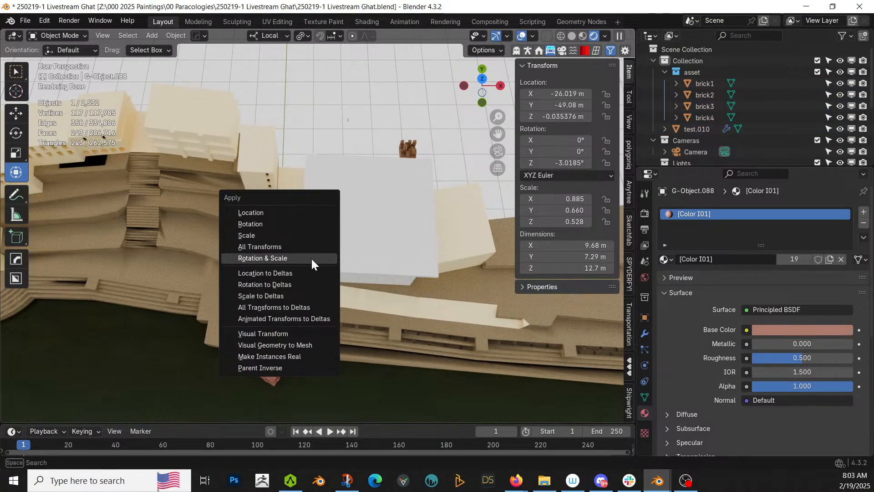
pyautogui.click(311, 260)
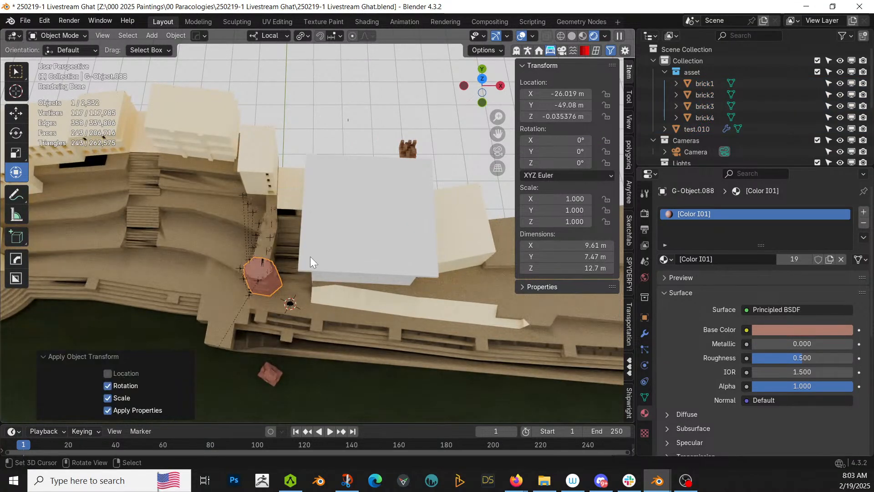
# - Copy the modifiers from the masonry sample test.010 to the pink tower
pyautogui.click(405, 147)
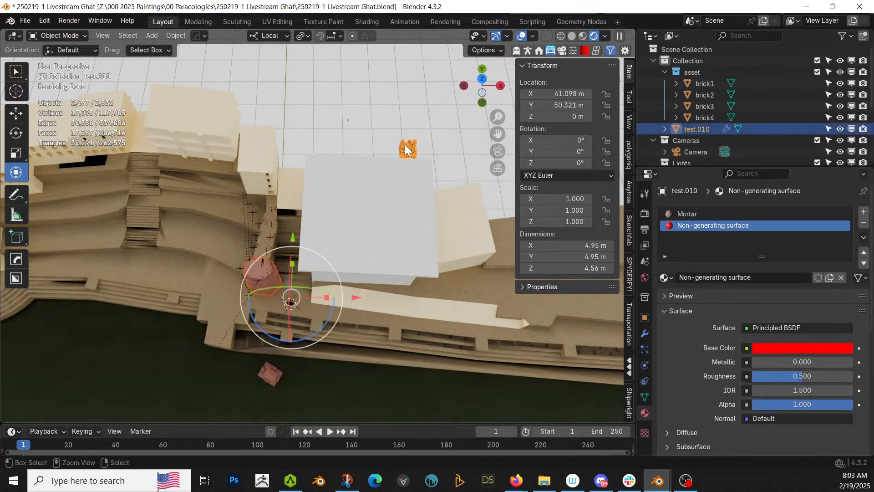
pyautogui.hotkey('ctrl', 'l')
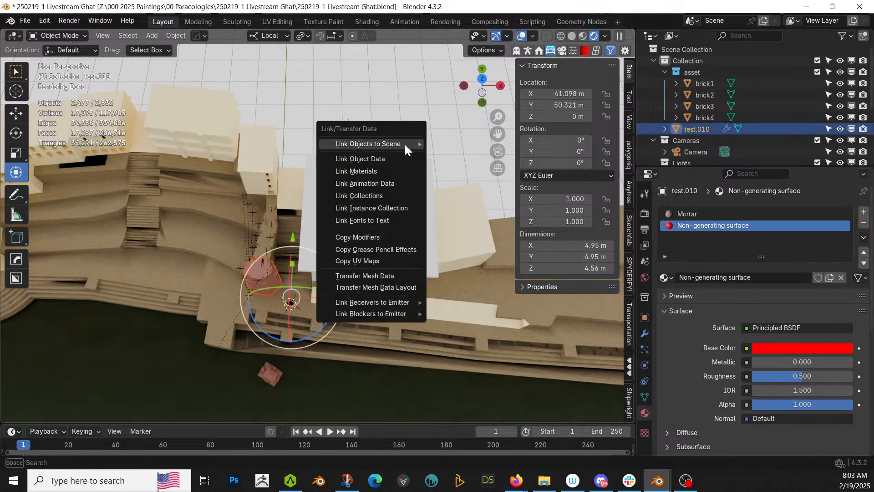
pyautogui.click(383, 236)
# - Examine the generated brickwork on the tower up close and from the water side
pyautogui.moveTo(384, 234); pyautogui.dragTo(359, 221, button='middle')
pyautogui.keyDown('shift'); pyautogui.moveTo(313, 263); pyautogui.dragTo(372, 58, button='middle'); pyautogui.keyUp('shift')
pyautogui.scroll(4, 372, 58)
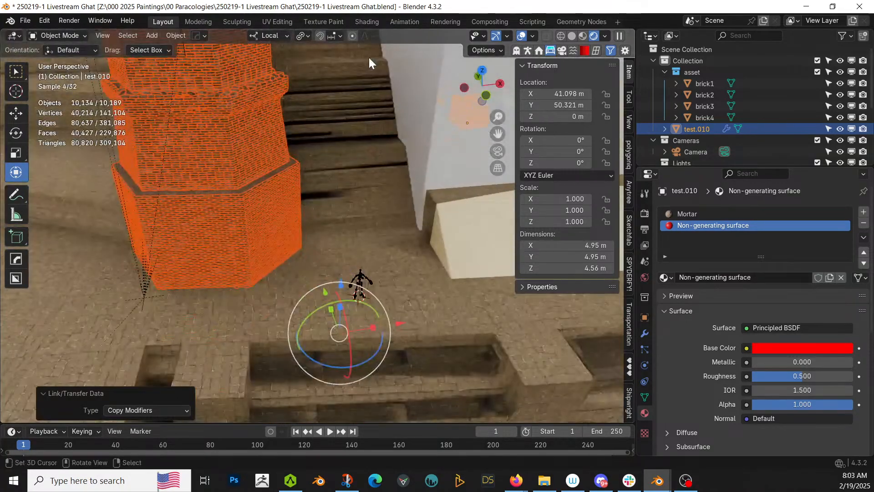
pyautogui.click(323, 209)
pyautogui.moveTo(323, 210); pyautogui.dragTo(336, 190, button='middle')
pyautogui.scroll(-2, 393, 171)
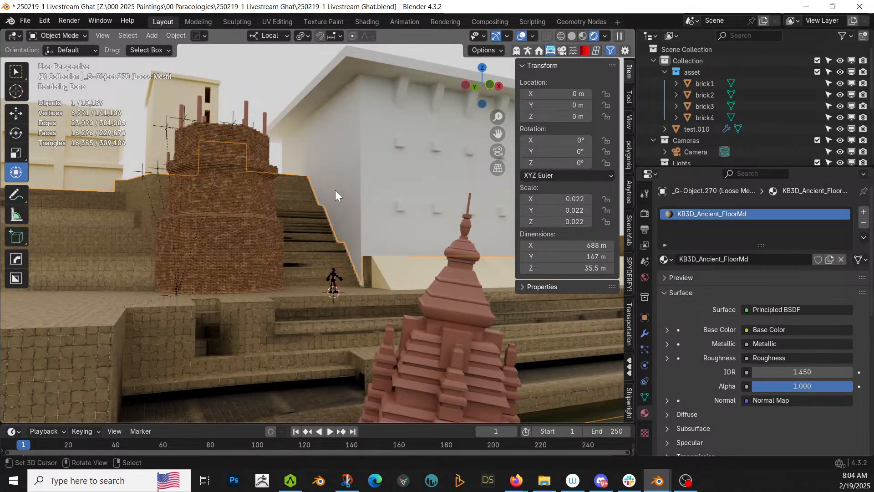
pyautogui.scroll(4, 302, 195)
pyautogui.moveTo(299, 198); pyautogui.dragTo(360, 214, button='middle')
pyautogui.scroll(2, 362, 184)
# - Copy the brick tower's modifiers to the large white building
pyautogui.click(390, 159)
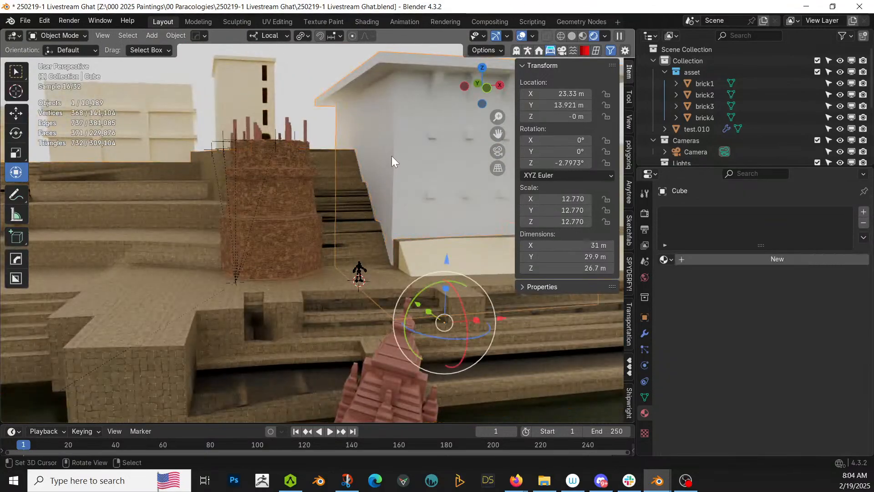
pyautogui.keyDown('shift'); pyautogui.click(304, 175); pyautogui.keyUp('shift')
pyautogui.hotkey('ctrl', 'l')
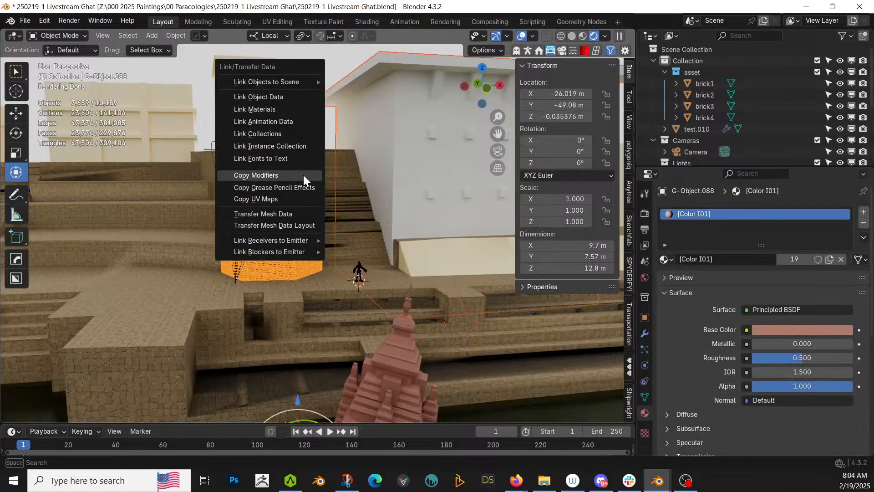
pyautogui.click(303, 175)
# - Apply the large building's rotation and scale so its bricks are generated at true size, and deselect it
pyautogui.click(380, 121)
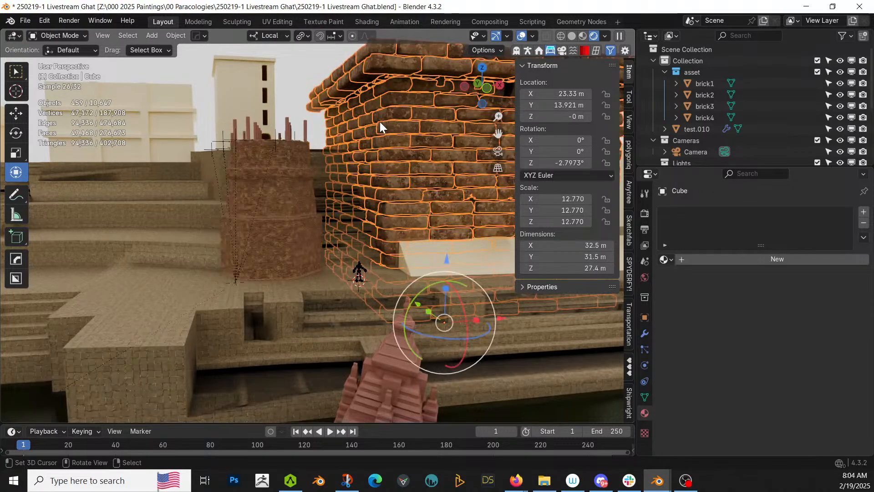
pyautogui.hotkey('ctrl', 'a')
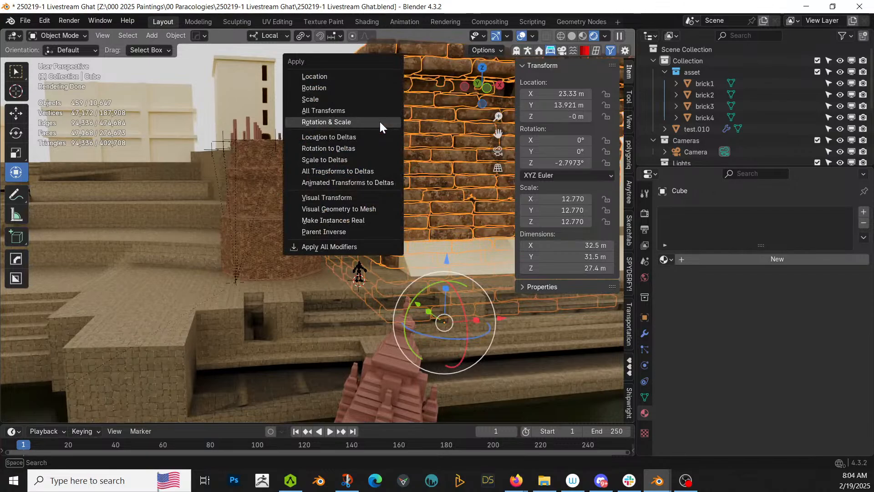
pyautogui.click(379, 121)
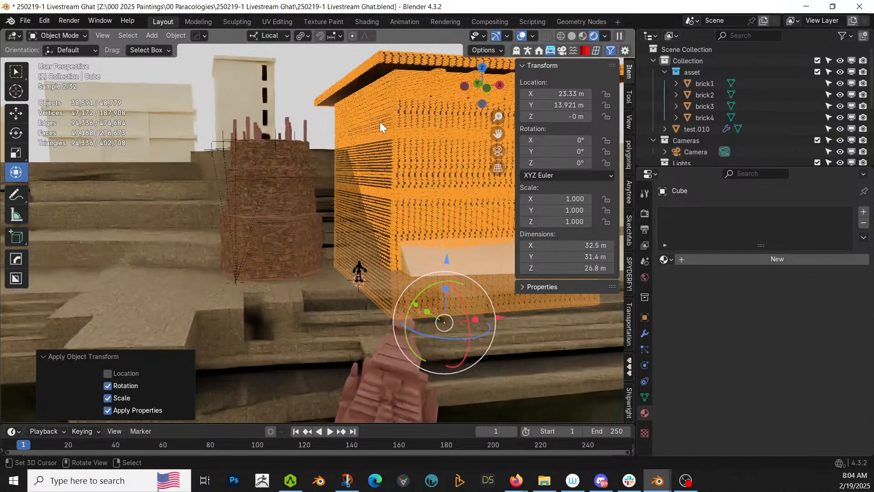
pyautogui.rightClick(323, 76)
# - Select the large brick building beside the stairs and show its modifier settings
pyautogui.scroll(5, 376, 146)
pyautogui.keyDown('shift'); pyautogui.moveTo(379, 142); pyautogui.dragTo(259, 200, button='middle'); pyautogui.keyUp('shift')
pyautogui.scroll(3, 378, 193)
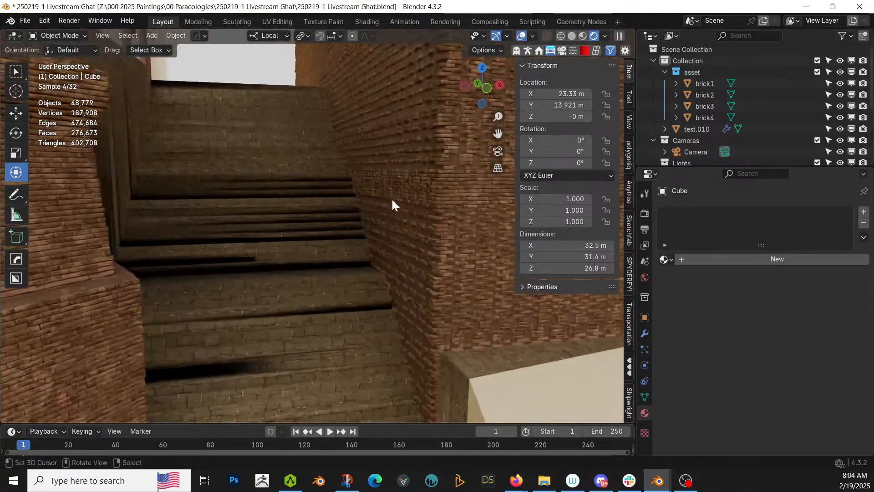
pyautogui.moveTo(393, 205); pyautogui.dragTo(186, 204, button='middle')
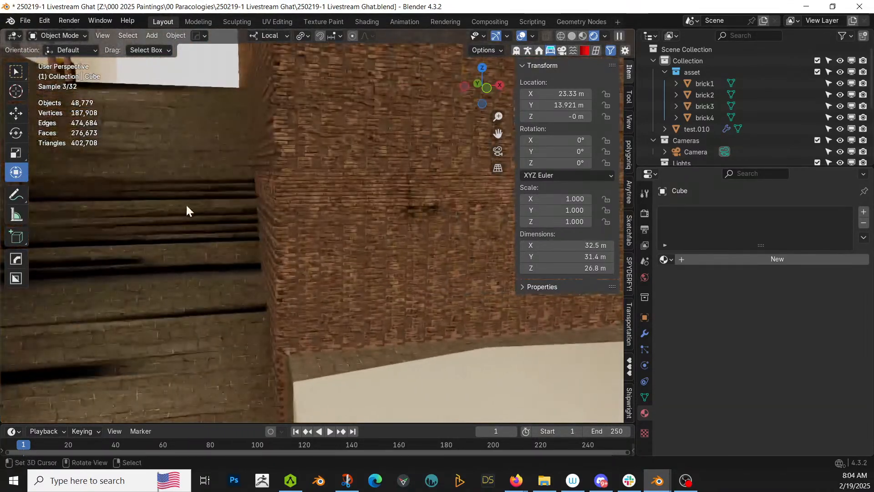
pyautogui.click(300, 214)
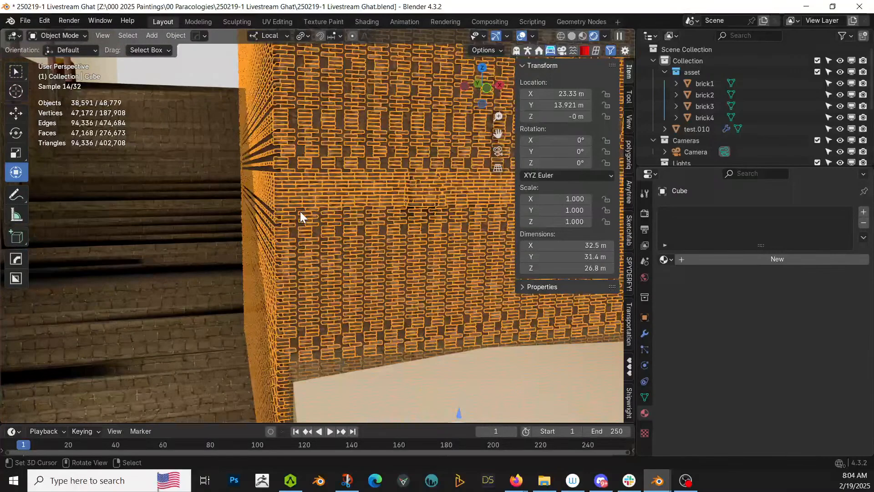
pyautogui.click(645, 334)
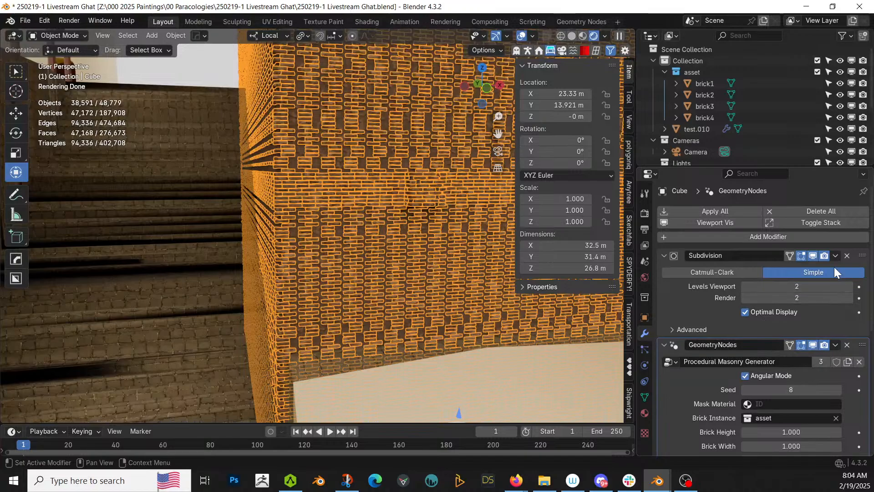
# - Try disabling the building's Subdivision modifier in the viewport and toggling Angular Mode on its masonry generator
pyautogui.click(812, 255)
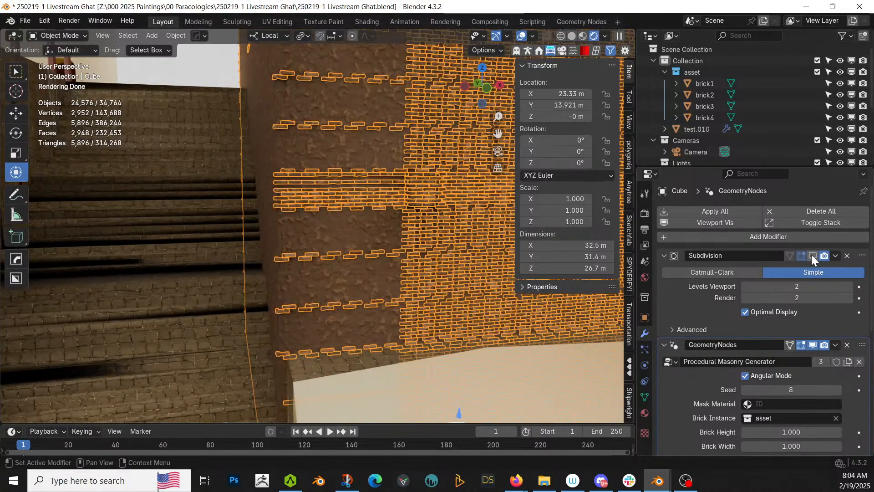
pyautogui.click(749, 376)
pyautogui.click(746, 376)
pyautogui.moveTo(560, 268)
pyautogui.mouseDown()
pyautogui.moveTo(573, 268)
pyautogui.moveTo(560, 269)
pyautogui.mouseUp()
# - Set the seed of the building's Procedural Masonry Generator to 9
pyautogui.scroll(-7, 723, 356)
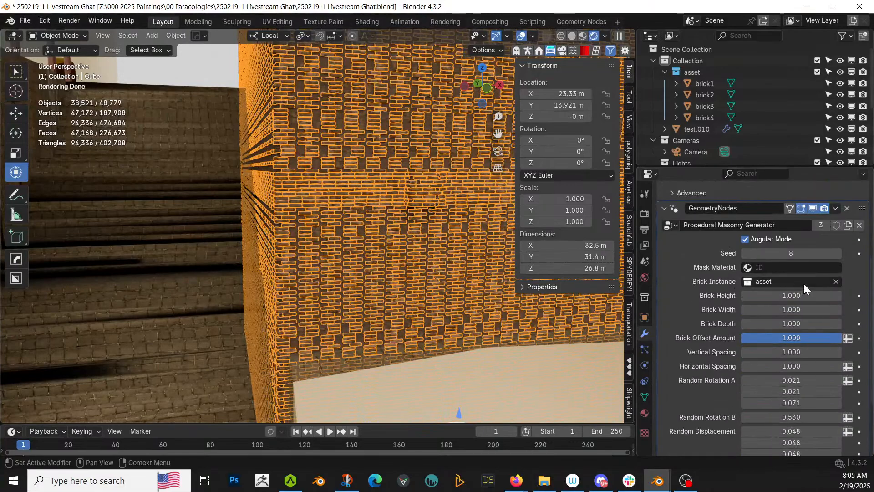
pyautogui.click(838, 253)
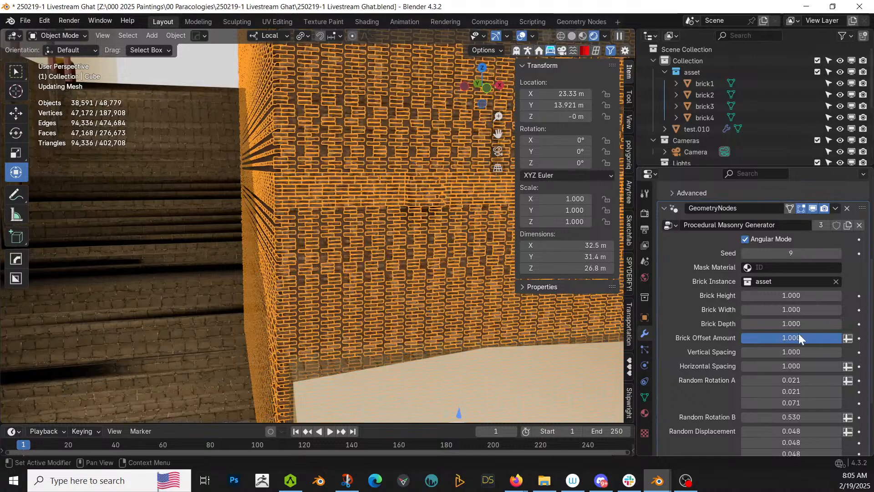
# - Set the Brick Height and Brick Width of the large building's Procedural Masonry Generator to 5
pyautogui.scroll(-2, 504, 307)
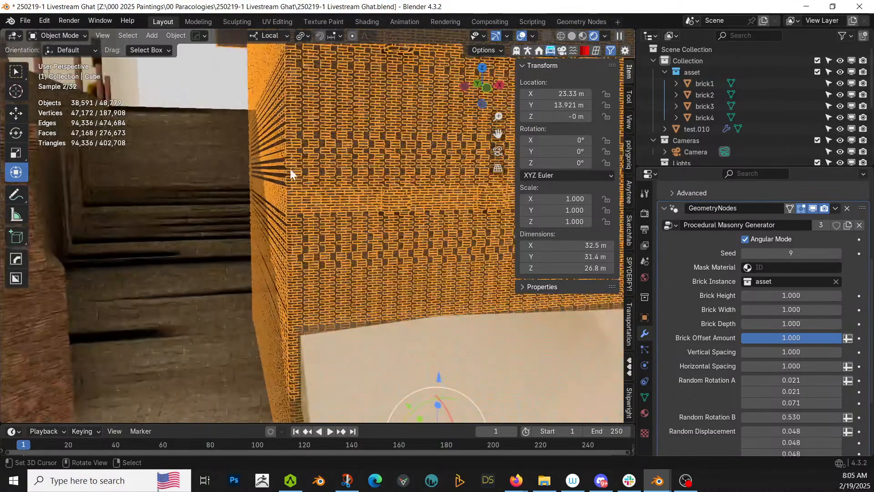
pyautogui.rightClick(222, 93)
pyautogui.scroll(-1, 365, 214)
pyautogui.moveTo(365, 214); pyautogui.dragTo(610, 337, button='middle')
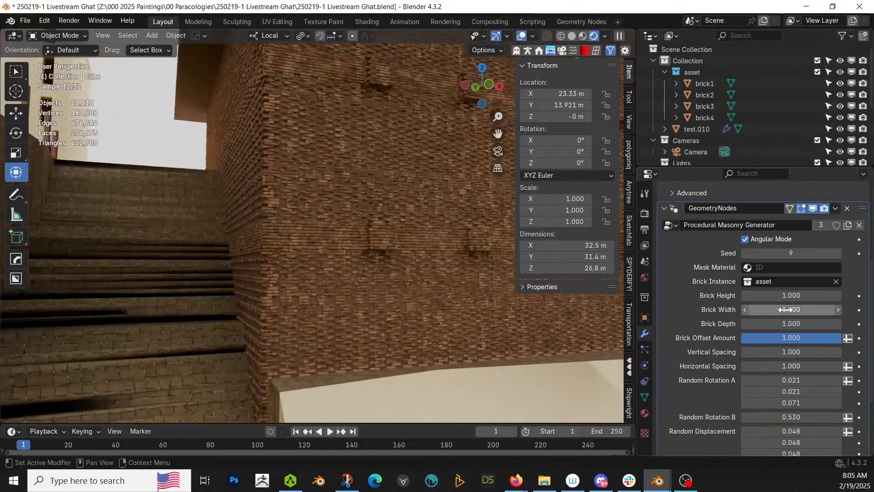
pyautogui.click(774, 296)
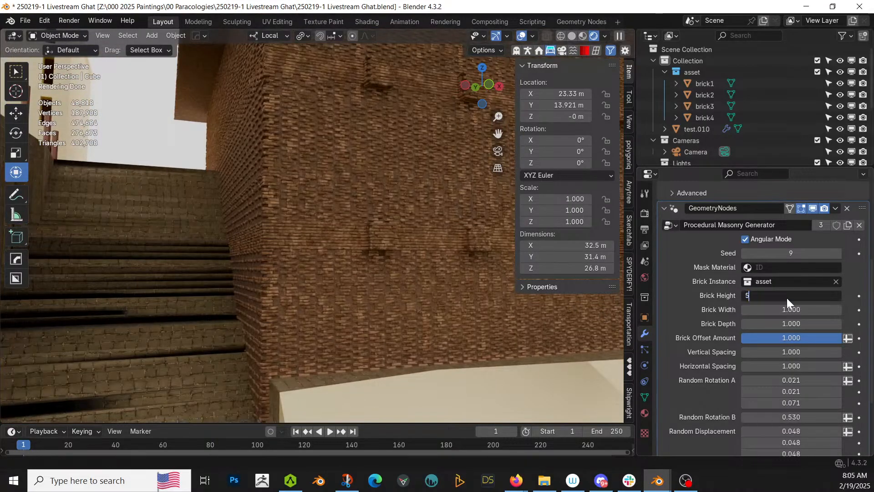
pyautogui.write('5')
pyautogui.press('Return')
pyautogui.click(796, 306)
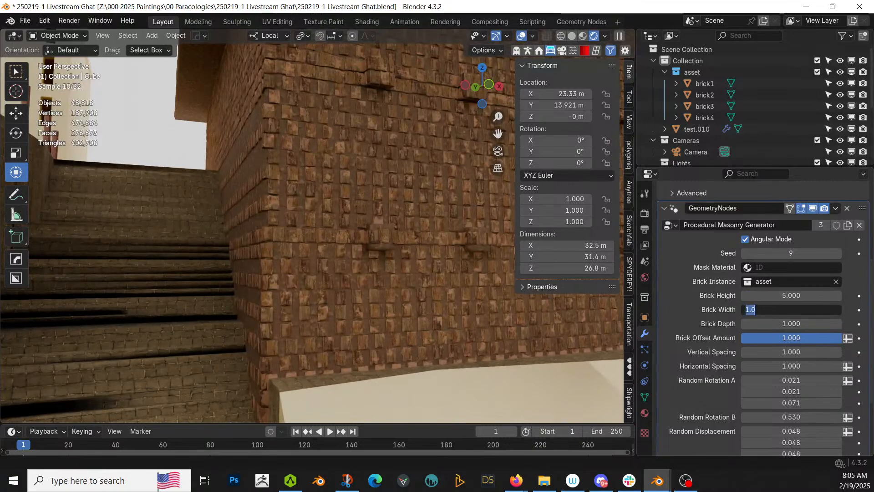
pyautogui.write('5')
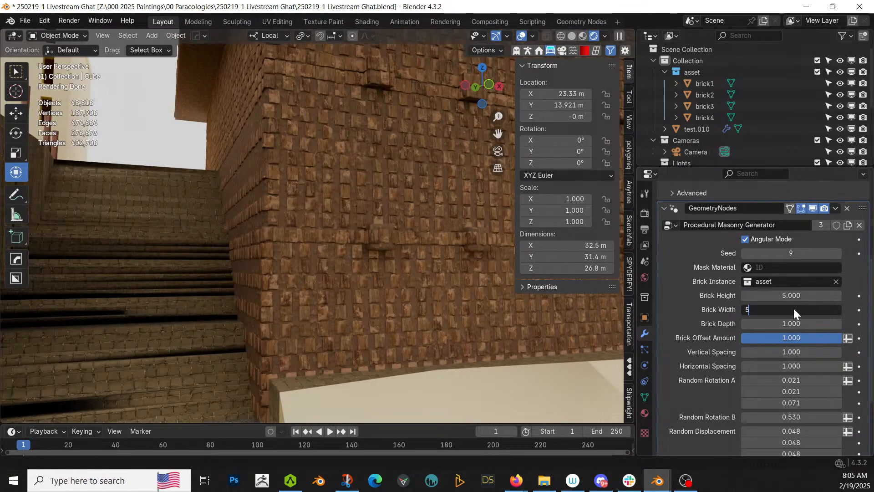
pyautogui.press('Return')
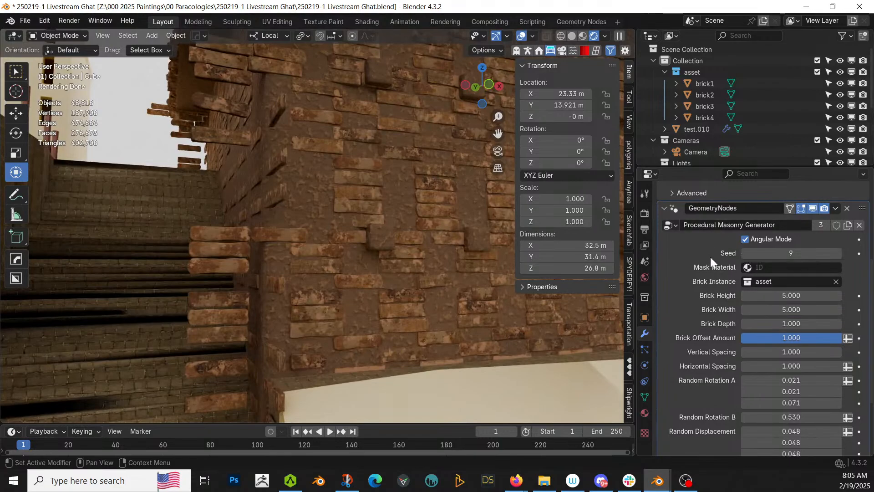
# - Raise the building's Subdivision modifier to 3 levels for both viewport and render
pyautogui.scroll(5, 710, 257)
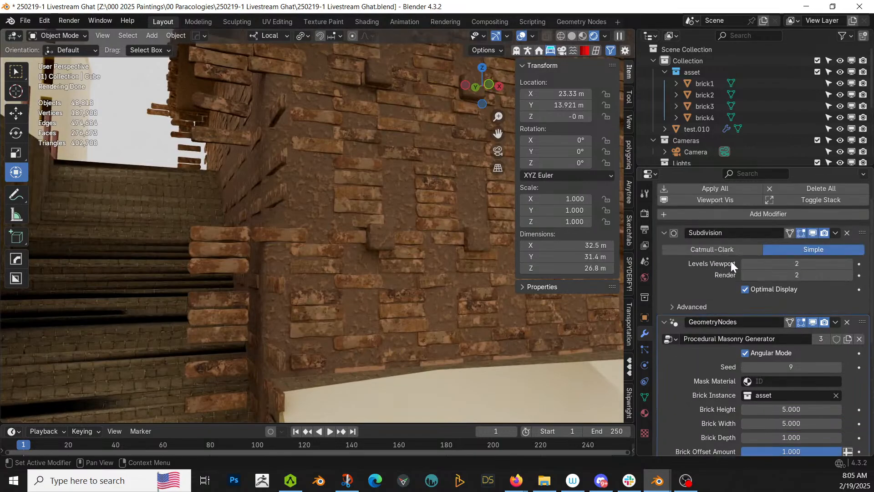
pyautogui.click(851, 264)
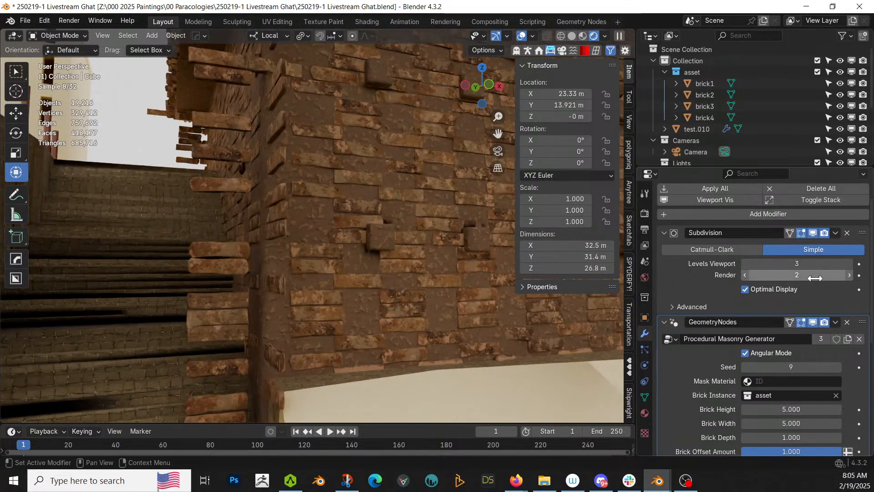
pyautogui.click(850, 275)
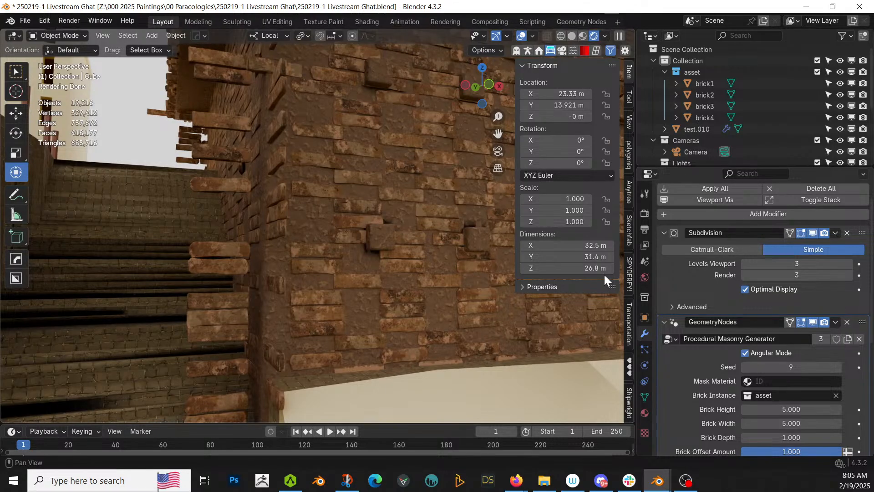
pyautogui.moveTo(471, 284); pyautogui.dragTo(435, 294, button='middle')
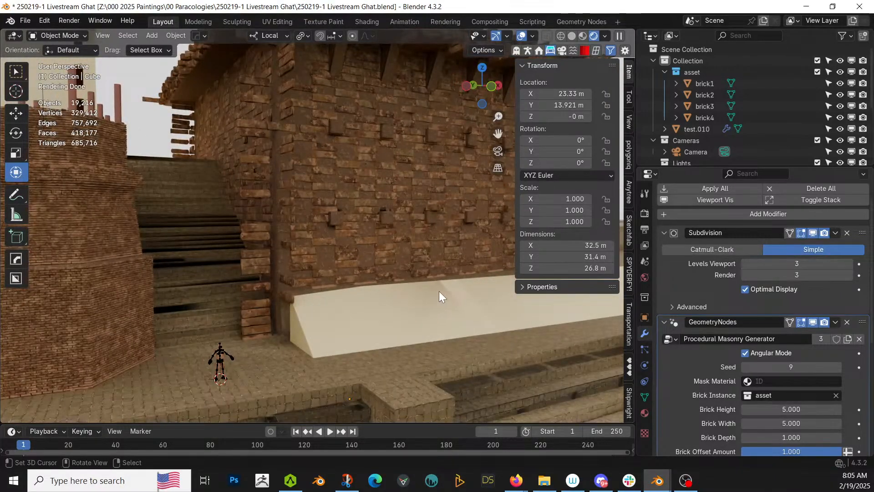
# - Isolate the large building in local view, enter Edit Mode, and hide its masonry generator to inspect the base mesh
pyautogui.scroll(-3, 439, 296)
pyautogui.click(399, 175)
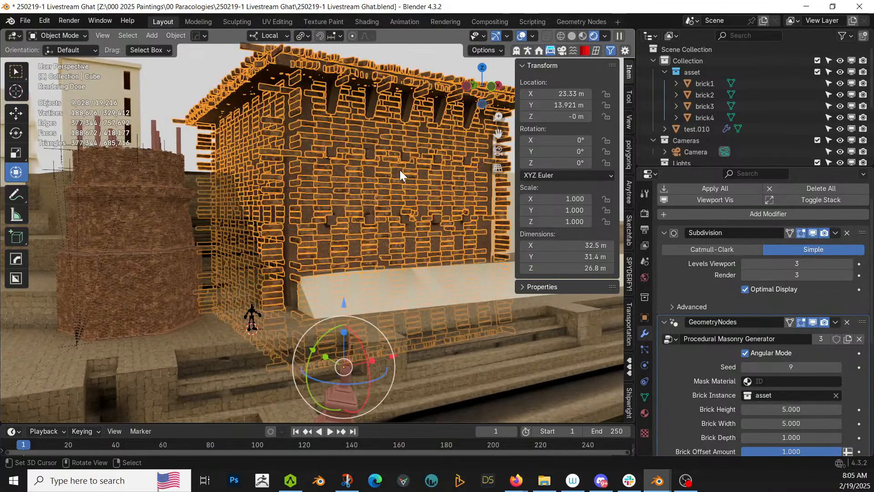
pyautogui.press('KP_Divide')
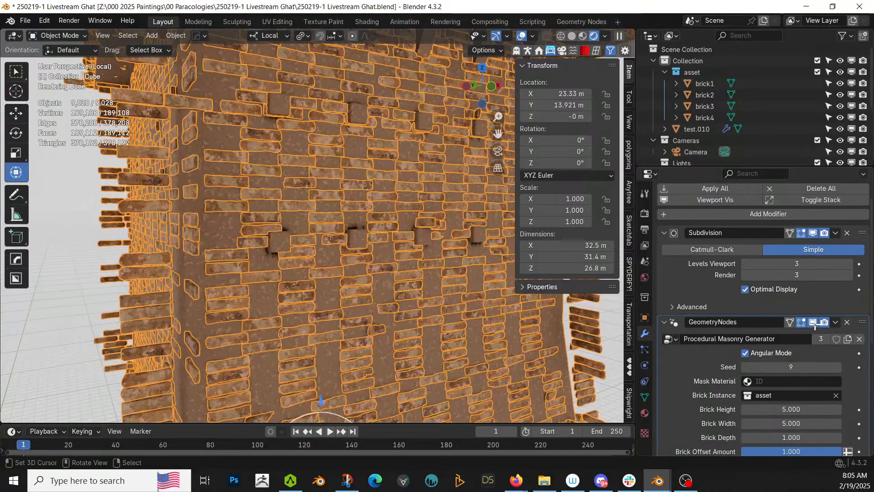
pyautogui.press('Tab')
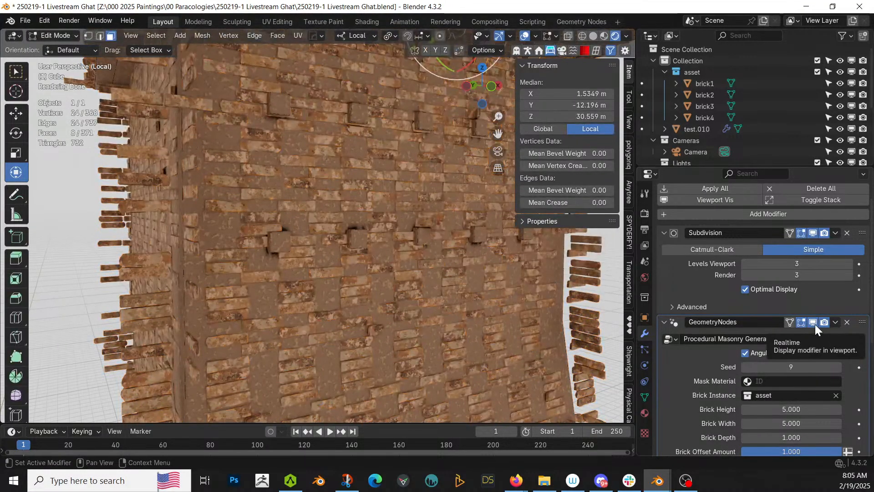
pyautogui.click(813, 322)
pyautogui.scroll(-3, 302, 259)
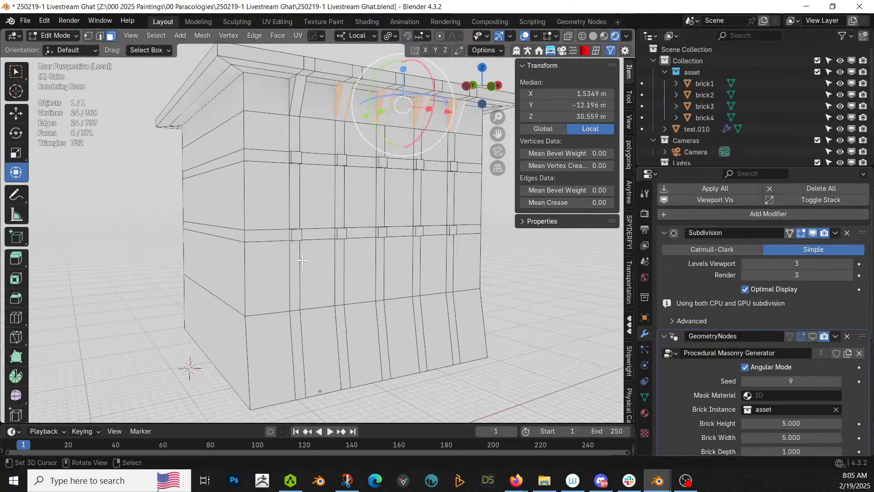
pyautogui.moveTo(302, 260); pyautogui.dragTo(256, 255, button='middle')
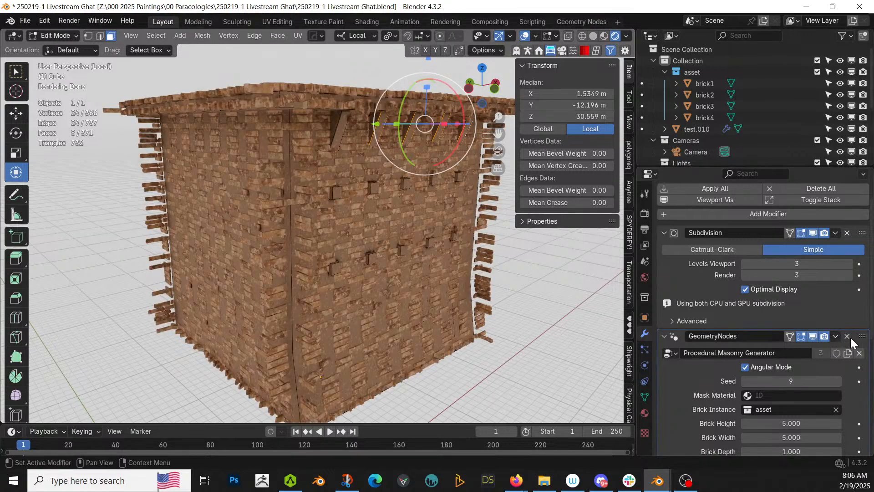
# - Remove the masonry GeometryNodes and Subdivision modifiers from the building
pyautogui.click(848, 336)
pyautogui.click(847, 256)
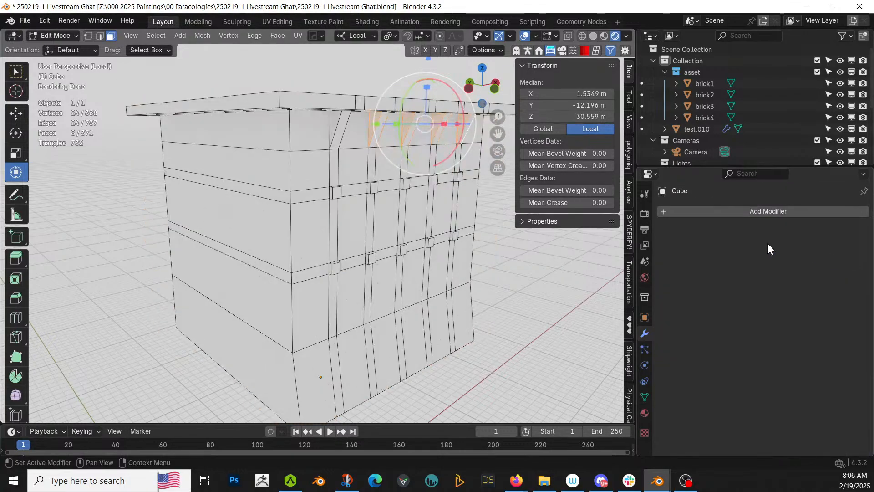
pyautogui.press('Tab')
pyautogui.press('Tab')
# - Unwrap all of the building's faces with Smart UV Project at a 66° angle limit, and return to Object Mode
pyautogui.press('a')
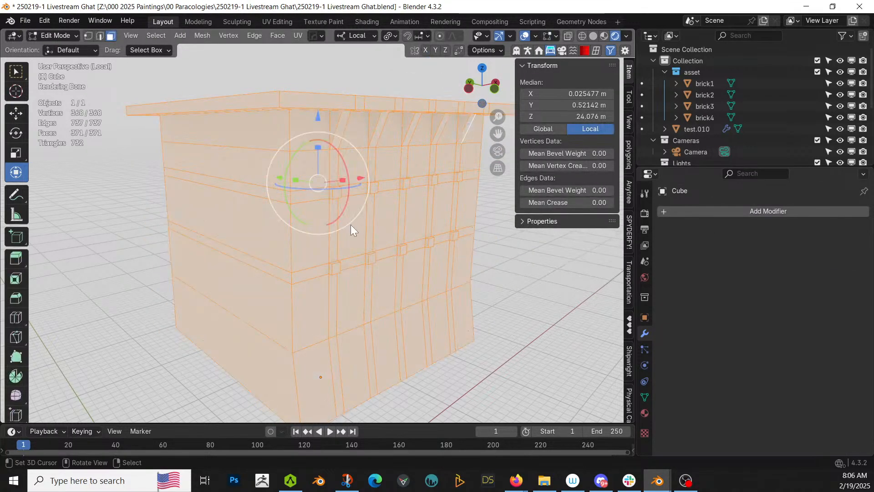
pyautogui.press('u')
pyautogui.moveTo(328, 196)
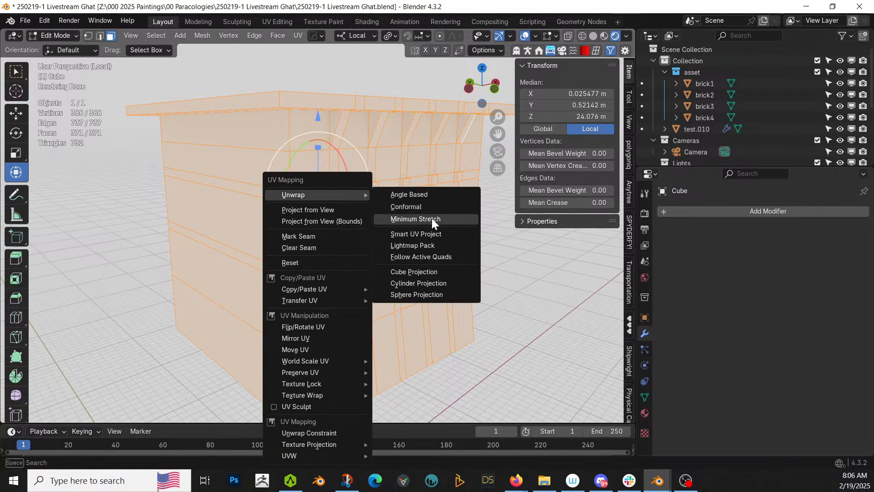
pyautogui.click(424, 234)
pyautogui.click(407, 341)
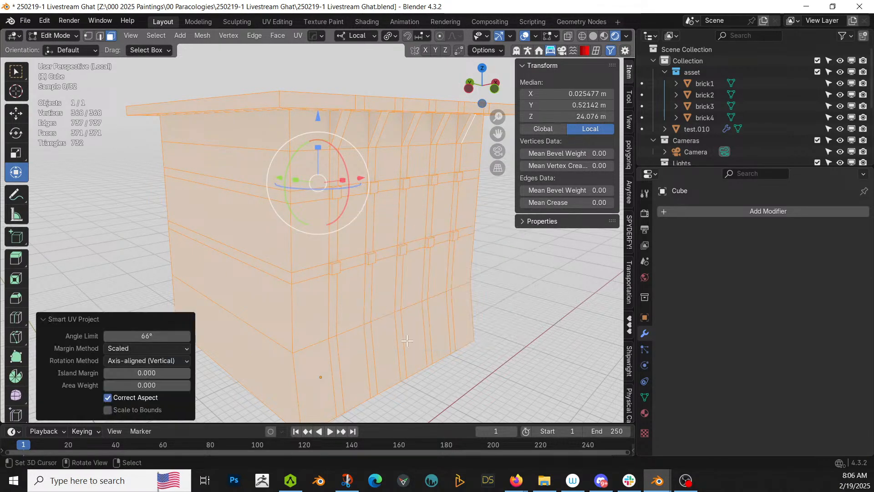
pyautogui.press('Tab')
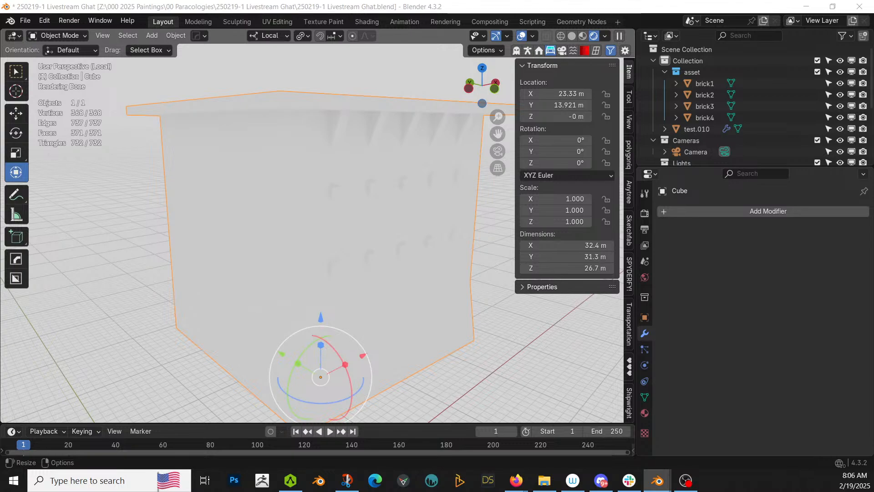
# - Apply the KB3D_SVB_BrickPlasterTrim material to the isolated building
pyautogui.moveTo(302, 211); pyautogui.dragTo(302, 221)
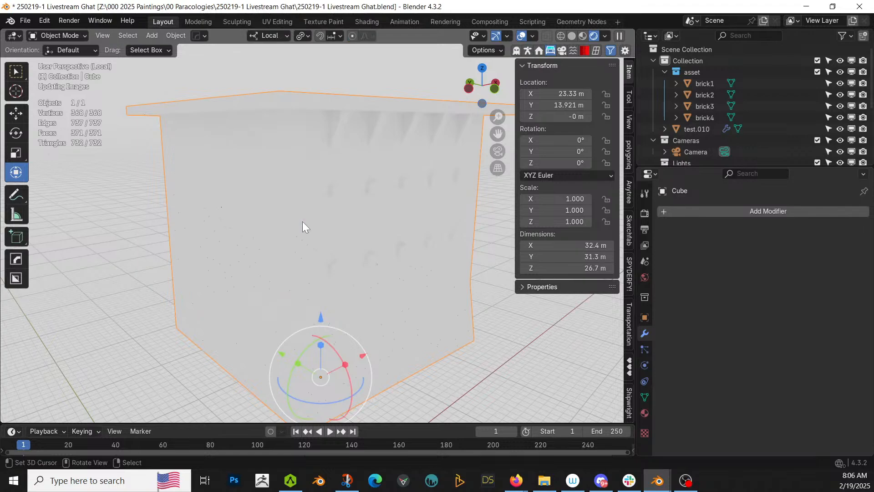
pyautogui.moveTo(322, 234); pyautogui.dragTo(299, 234, button='middle')
pyautogui.scroll(3, 298, 234)
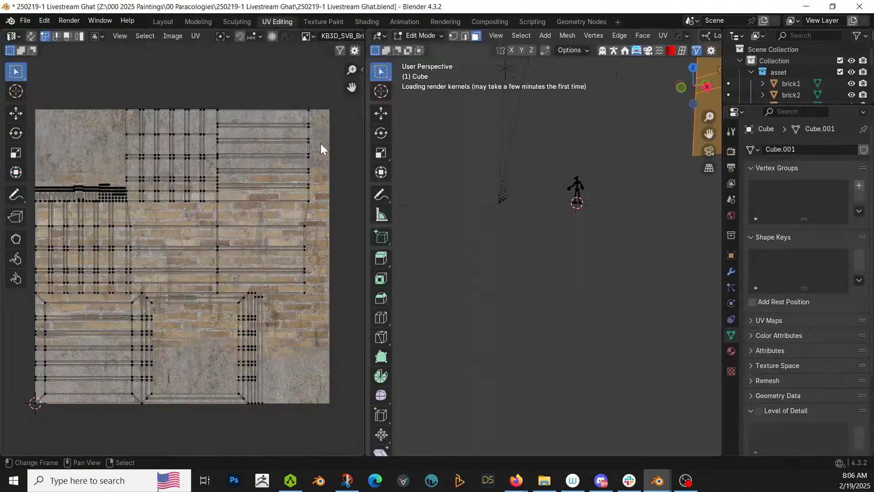
# - Scale all of the building's UVs by 10 in the UV editor, and check the brick and plaster texture in Object Mode
pyautogui.write('a')
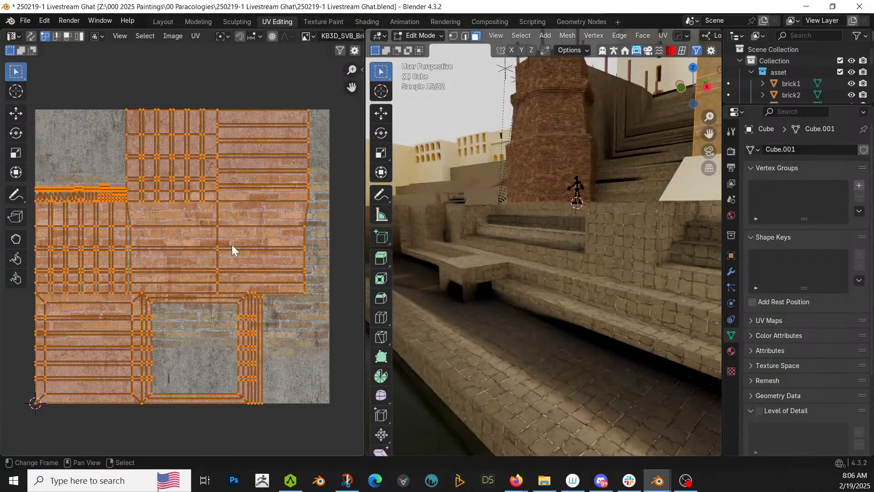
pyautogui.write('s10')
pyautogui.press('Return')
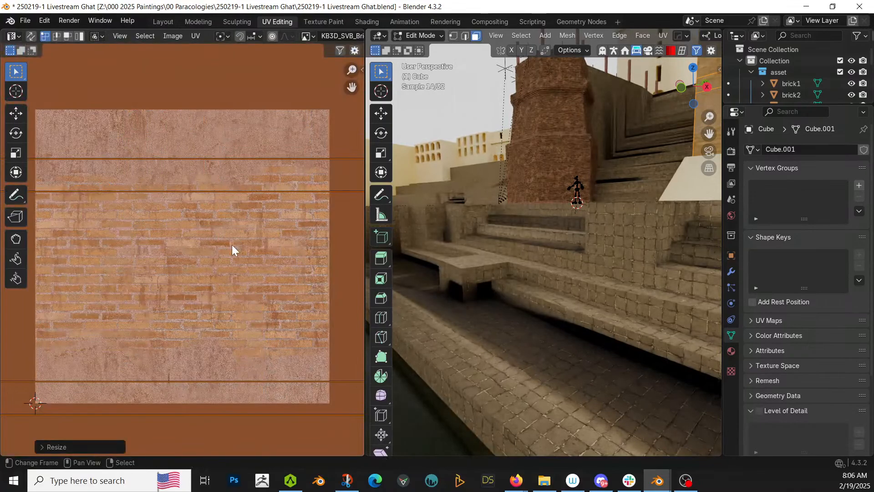
pyautogui.press('KP_Decimal')
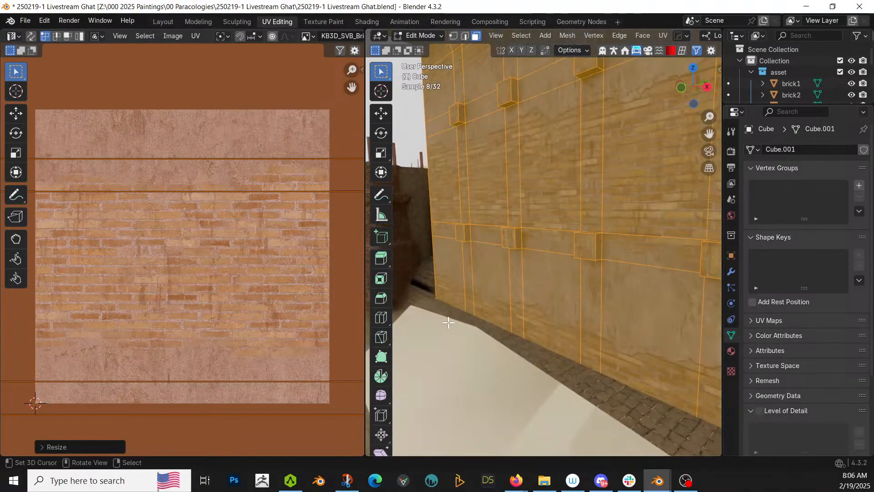
pyautogui.moveTo(449, 322); pyautogui.dragTo(545, 342, button='middle')
pyautogui.click(588, 328)
pyautogui.press('Tab')
pyautogui.scroll(-5, 551, 343)
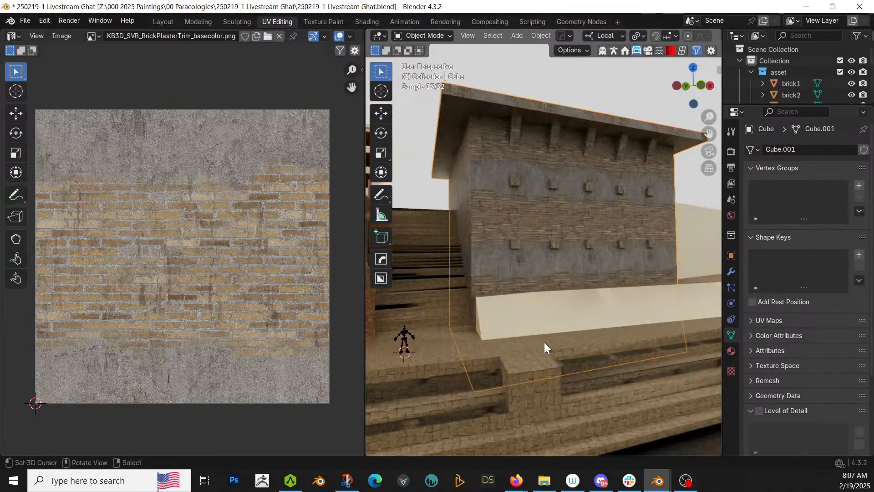
# - Select the front face of a protruding block in the wall's lower row in Edit Mode
pyautogui.scroll(6, 545, 342)
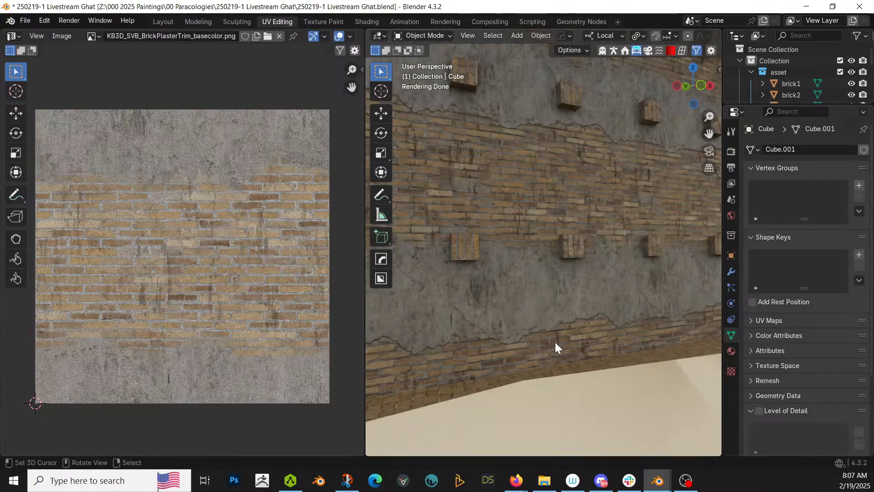
pyautogui.press('Tab')
pyautogui.click(467, 250)
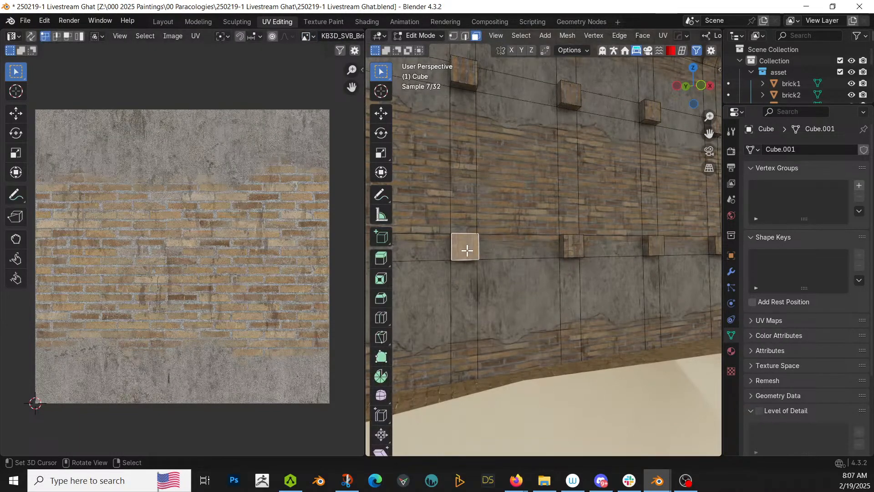
# - Select all wall block faces similar to the selected front face and grow the selection to include the blocks' sides
pyautogui.hotkey('shift', 'g')
pyautogui.click(455, 250)
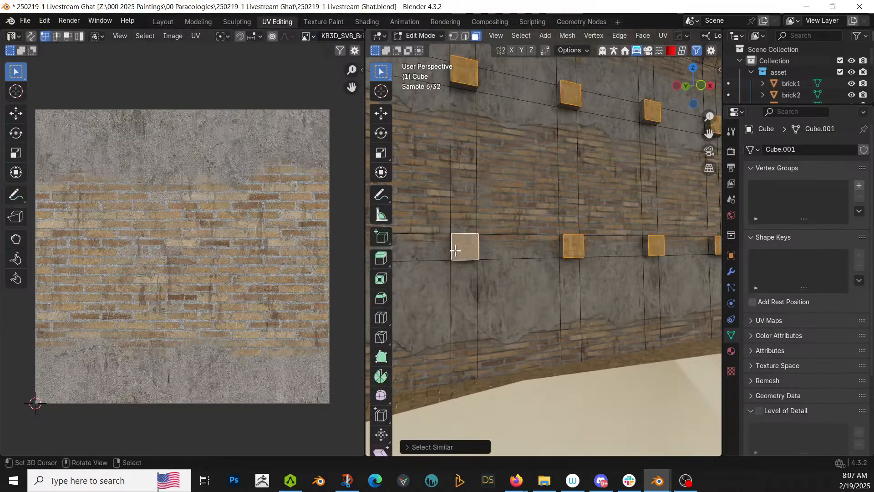
pyautogui.press('ctrl+KP_Add')
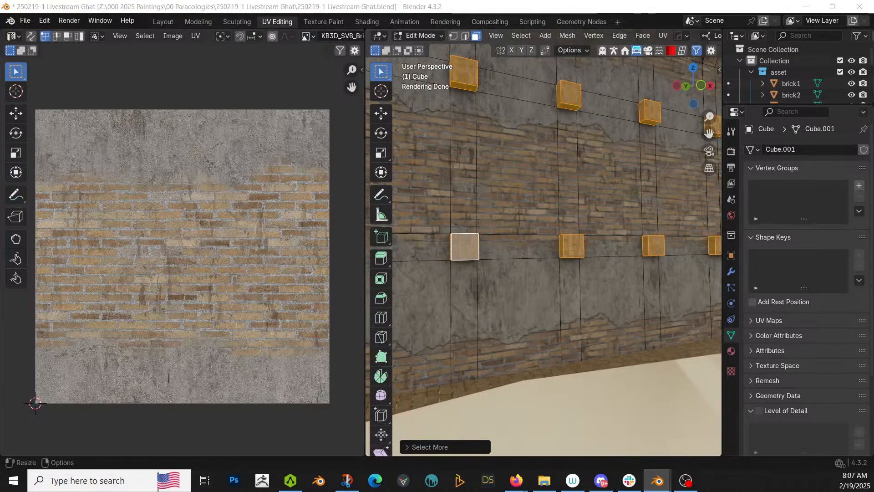
# - Add a second material slot, assign the selected wall block faces to it, and apply the KB3D_FAV_Concrete material
pyautogui.click(731, 351)
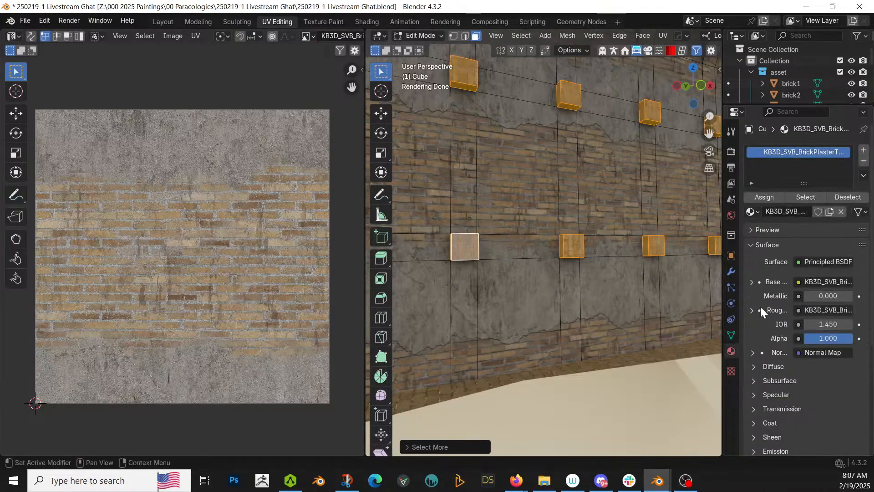
pyautogui.click(863, 150)
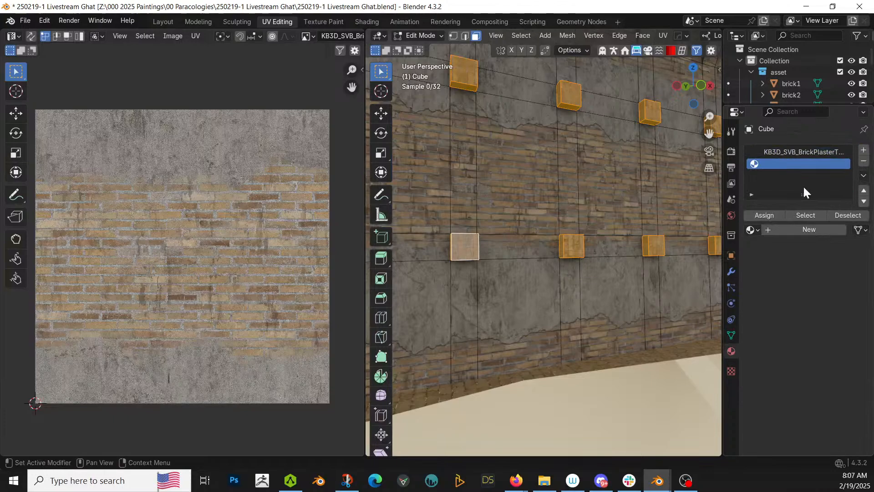
pyautogui.click(764, 215)
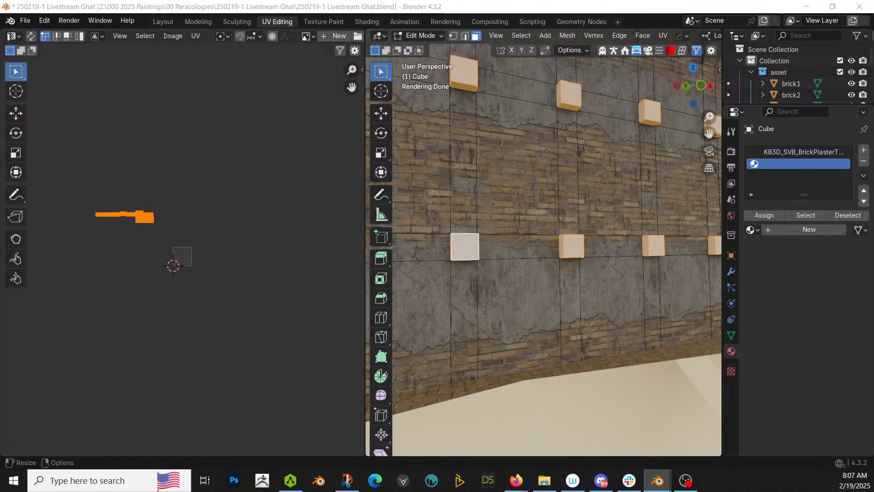
pyautogui.moveTo(872, 246); pyautogui.dragTo(797, 183)
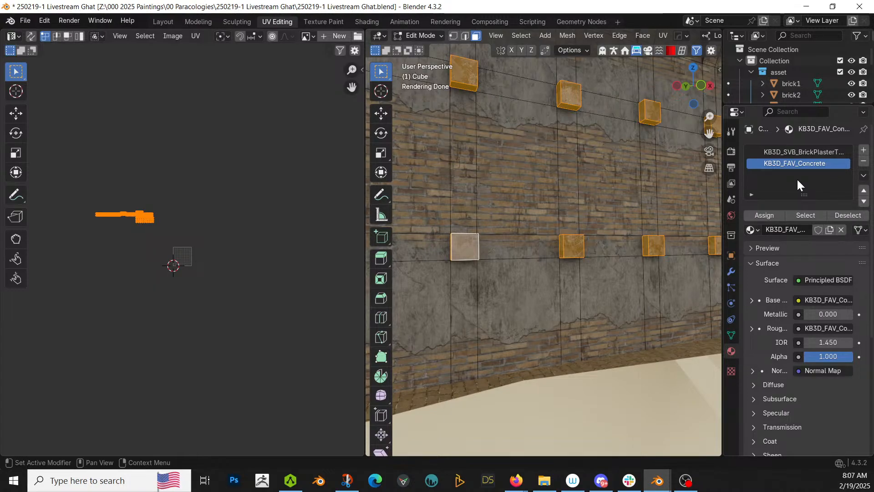
pyautogui.click(562, 276)
pyautogui.press('Tab')
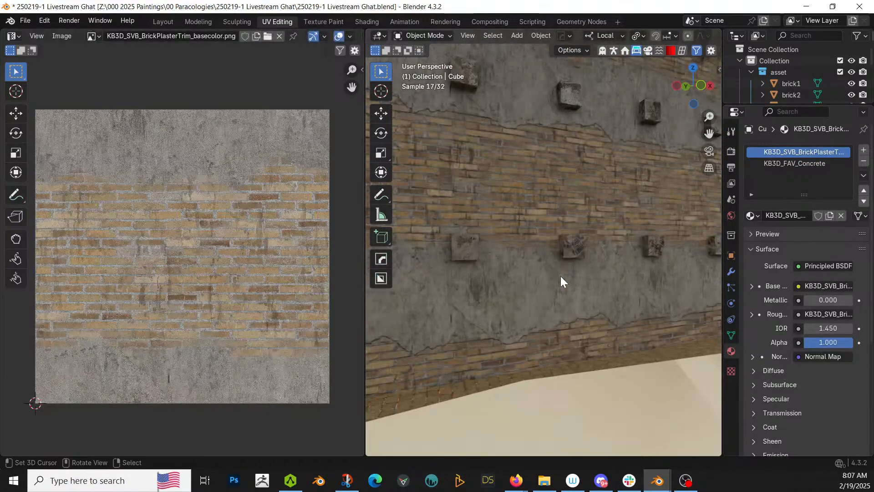
pyautogui.scroll(2, 561, 276)
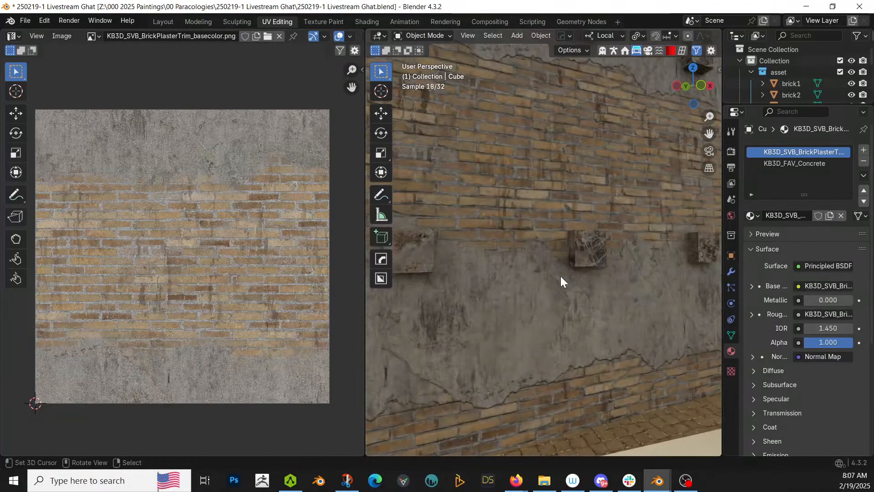
# - Select the protruding blocks' front faces by similar area and bevel them with 3 segments and an offset of about 0.147 m
pyautogui.press('Tab')
pyautogui.scroll(-2, 561, 276)
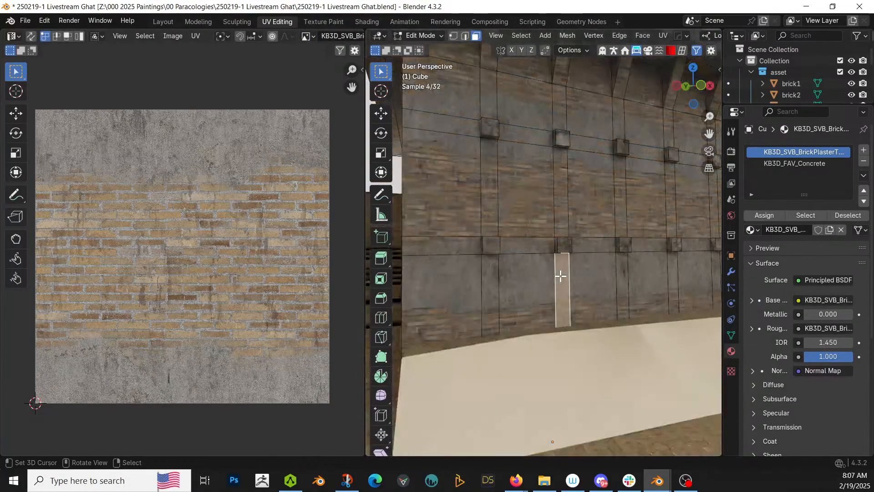
pyautogui.click(565, 246)
pyautogui.hotkey('shift', 'g')
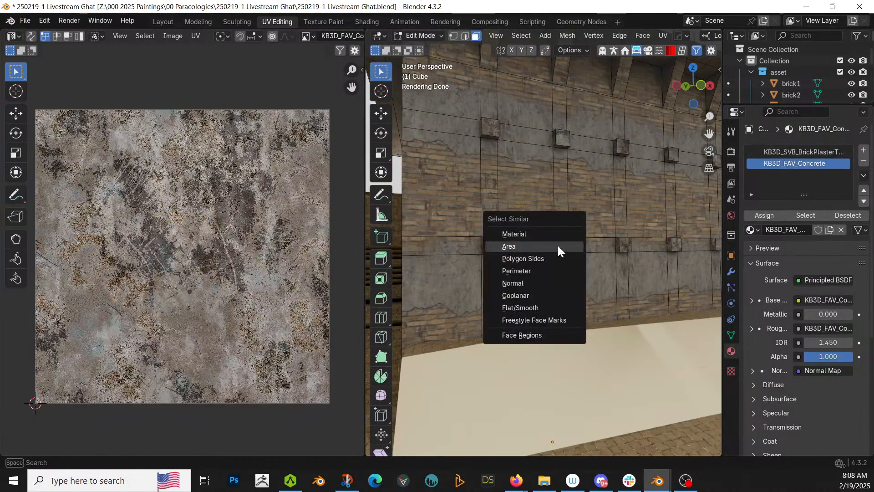
pyautogui.click(558, 247)
pyautogui.hotkey('ctrl', 'b')
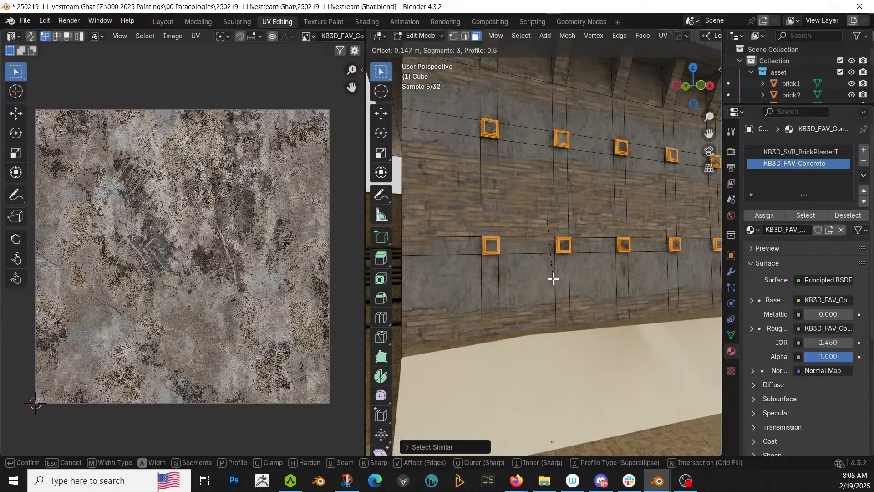
pyautogui.click(553, 279)
pyautogui.press('Tab')
pyautogui.scroll(-5, 553, 279)
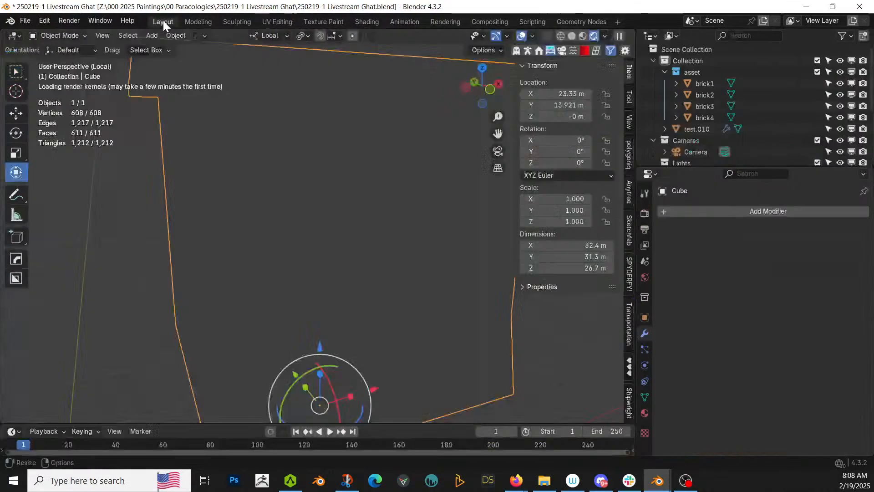
# - Switch to the Layout workspace and leave the building's local view to show the whole scene
pyautogui.click(163, 21)
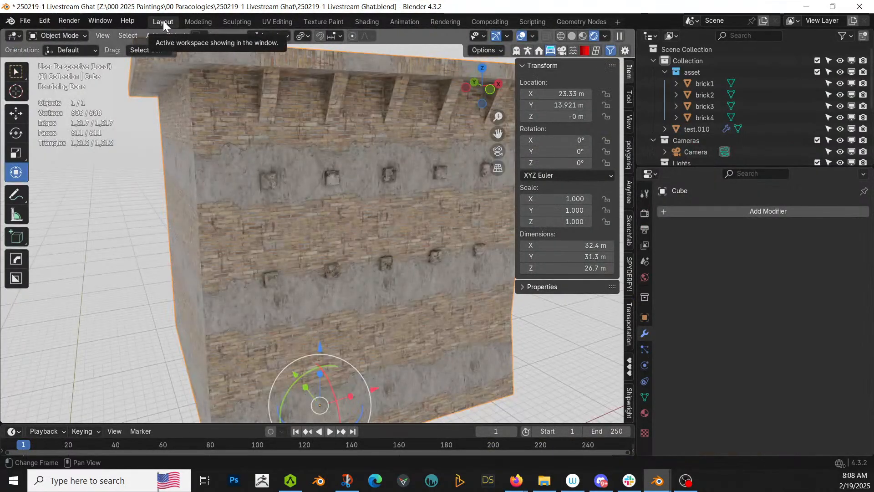
pyautogui.press('KP_Divide')
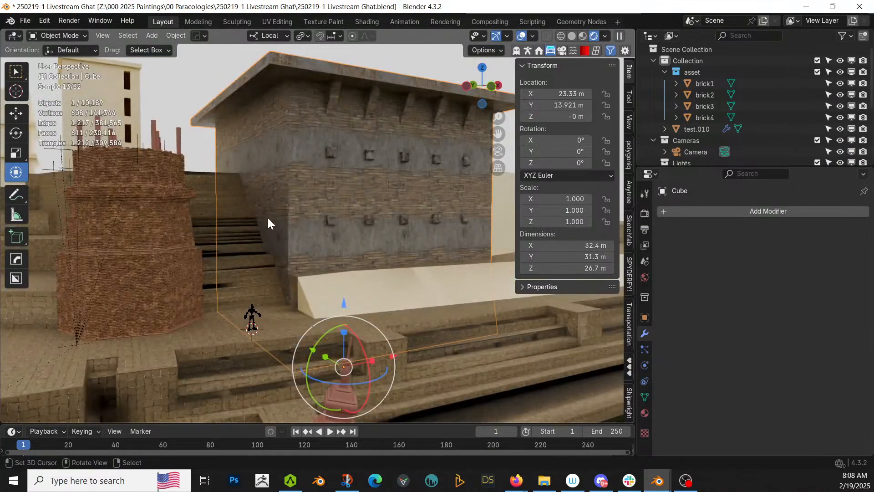
pyautogui.scroll(2, 273, 232)
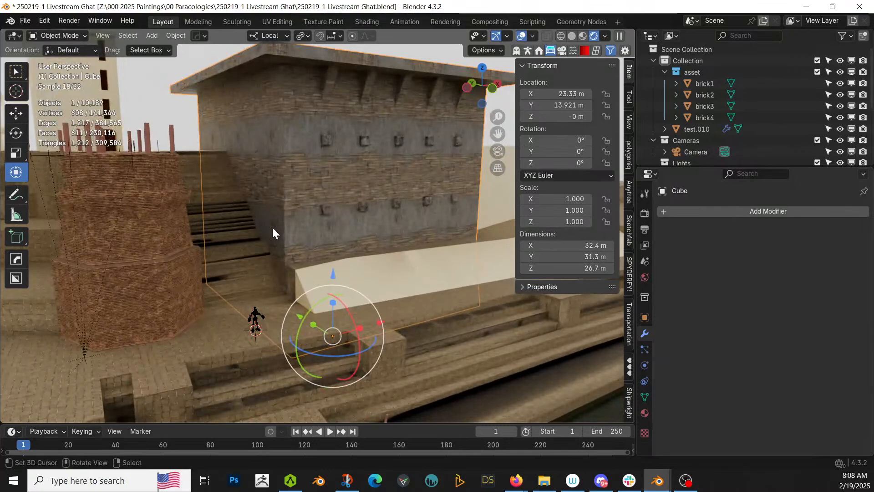
pyautogui.scroll(2, 277, 226)
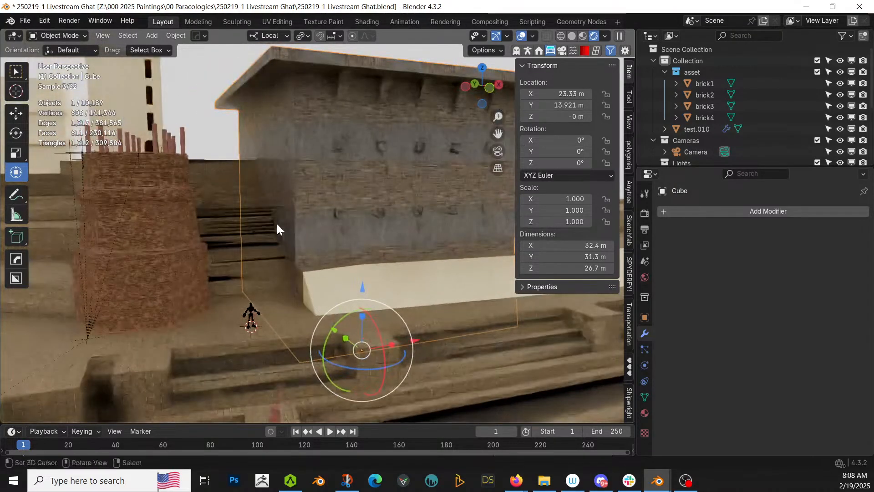
pyautogui.moveTo(276, 222); pyautogui.dragTo(302, 239, button='middle')
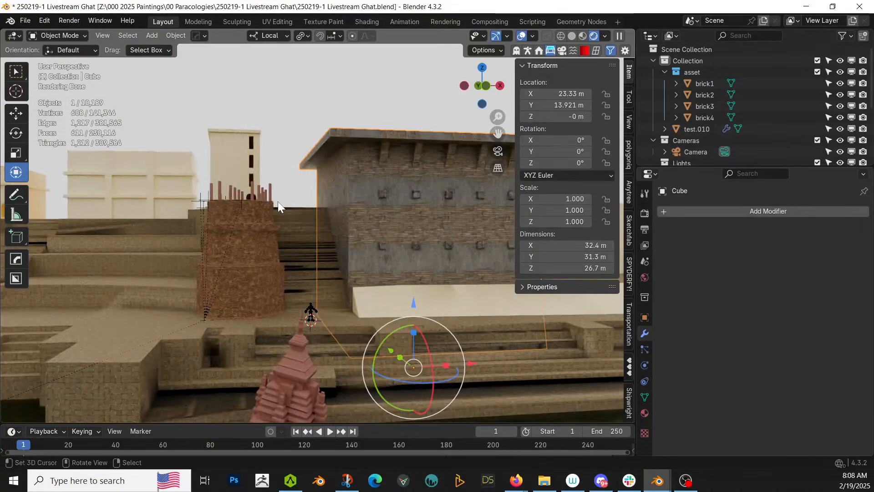
# - Select the background buildings mesh and replace its [Stone Brushed Khaki] material with KB3D_SVB_BrickScoredPlasterTrim
pyautogui.click(237, 157)
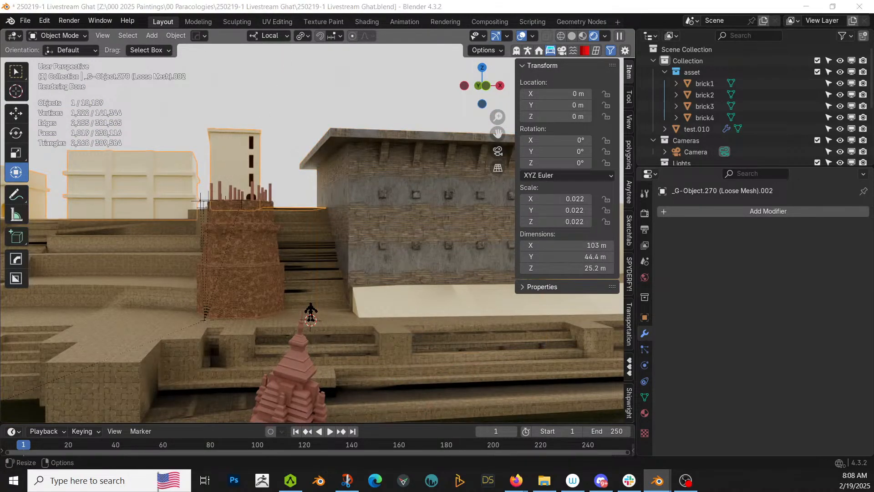
pyautogui.click(644, 412)
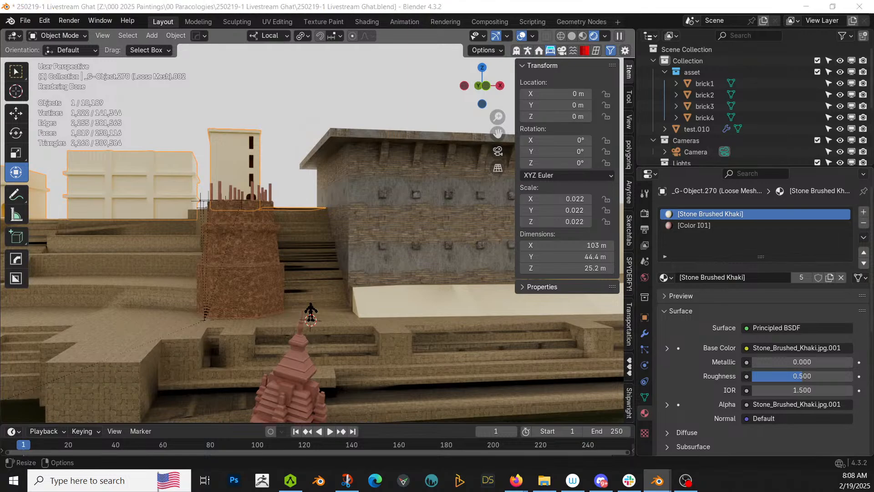
pyautogui.moveTo(580, 190); pyautogui.dragTo(722, 217)
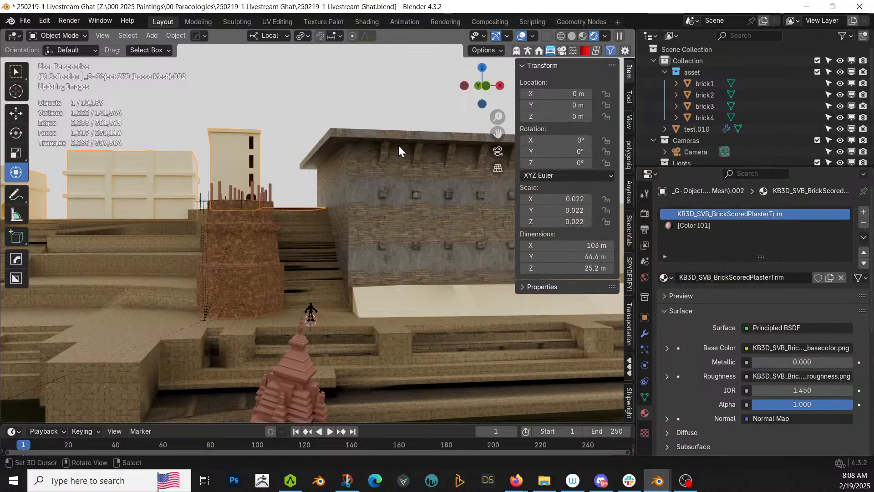
# - Unwrap all faces of the background buildings mesh with Smart UV Project, using a 66° angle limit
pyautogui.moveTo(305, 191); pyautogui.dragTo(321, 264, button='middle')
pyautogui.press('Tab')
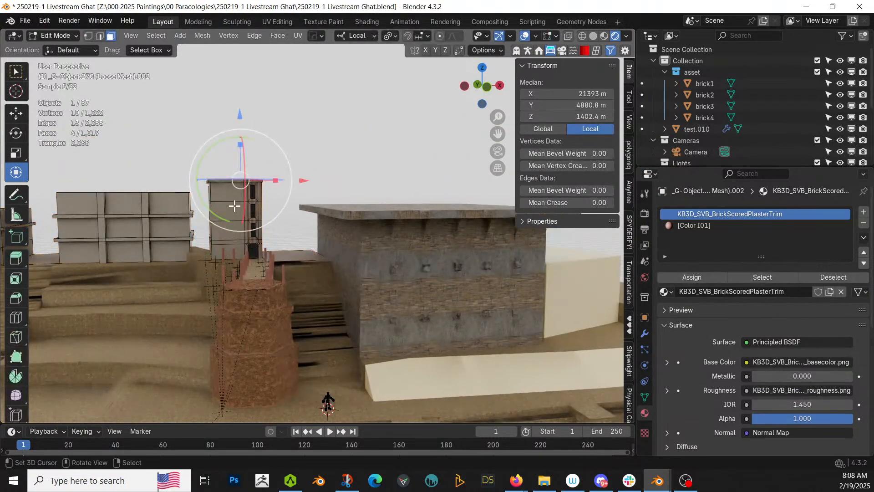
pyautogui.press('a')
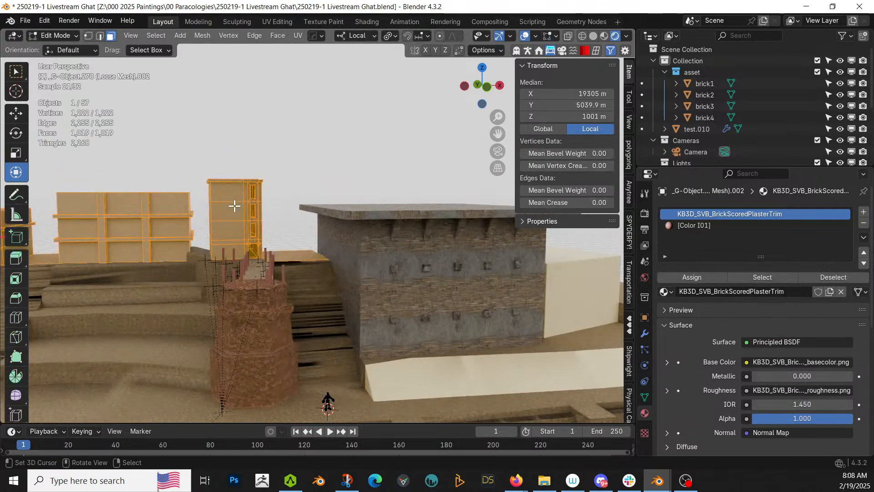
pyautogui.press('u')
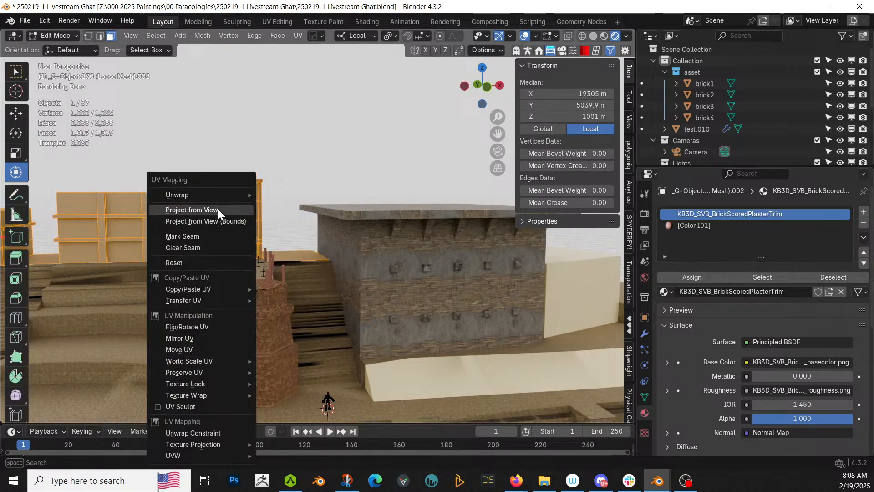
pyautogui.moveTo(213, 195)
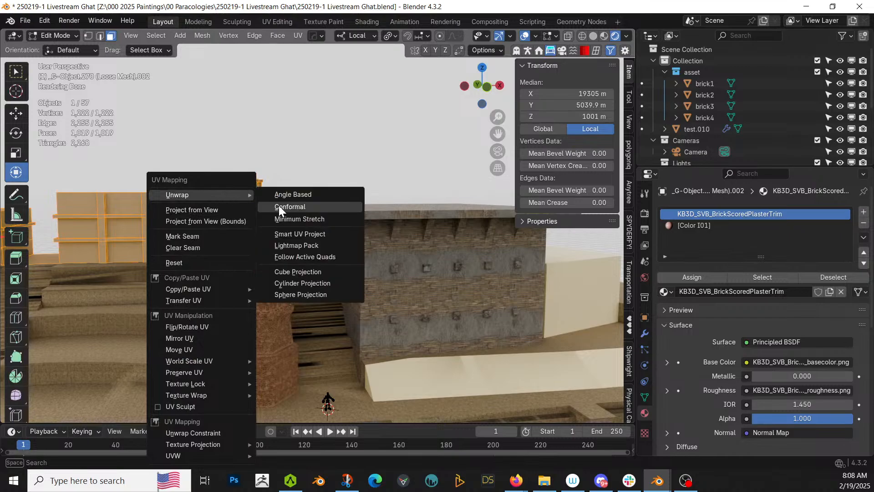
pyautogui.click(307, 233)
pyautogui.click(293, 342)
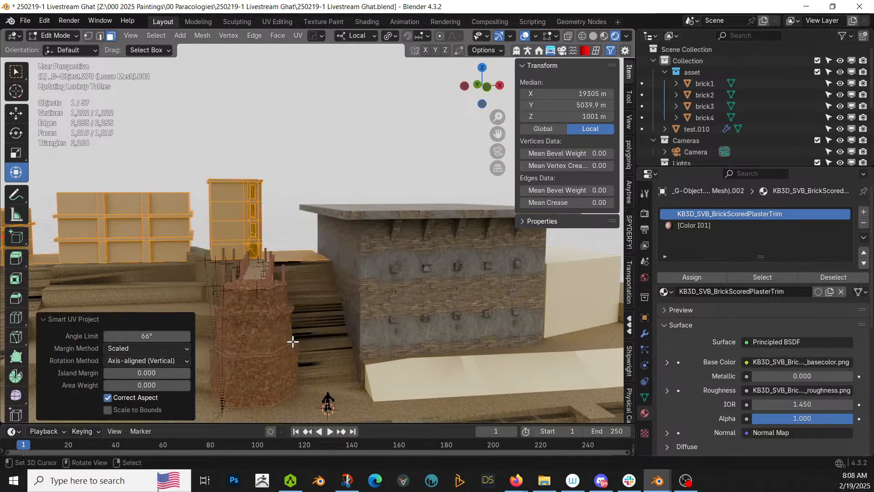
# - Scale all UVs of the background buildings mesh by 10 in the UV Editing workspace and return to Object Mode
pyautogui.scroll(-6, 293, 341)
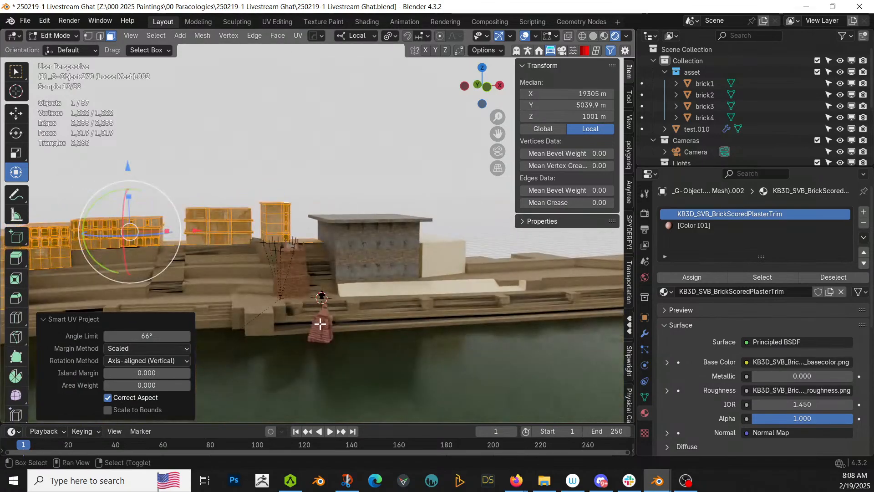
pyautogui.keyDown('shift'); pyautogui.moveTo(320, 324); pyautogui.dragTo(419, 332, button='middle'); pyautogui.keyUp('shift')
pyautogui.scroll(4, 416, 332)
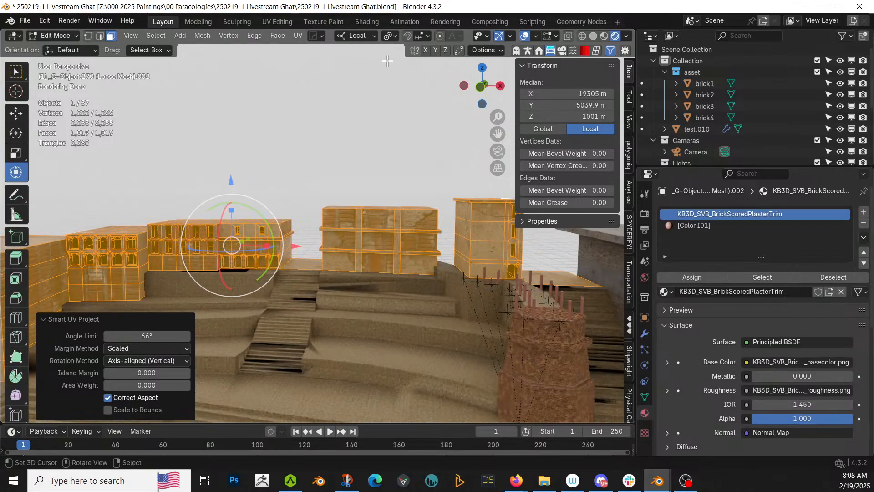
pyautogui.click(286, 22)
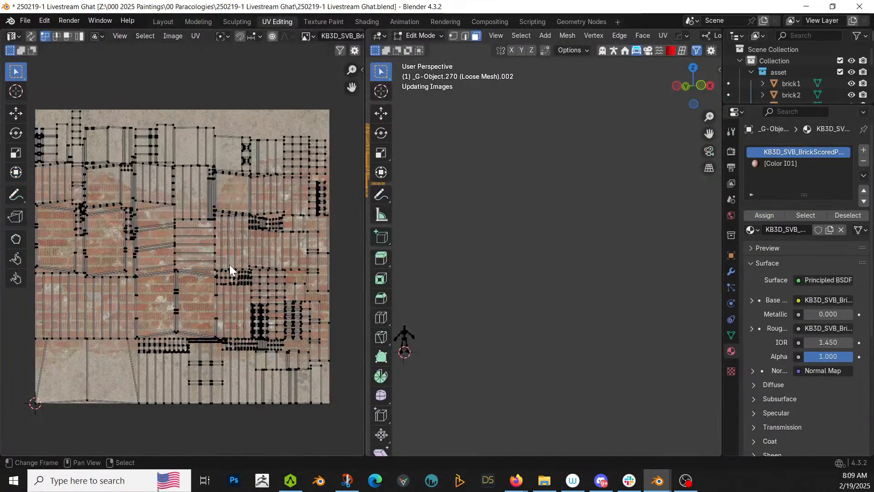
pyautogui.write('a')
pyautogui.write('s10')
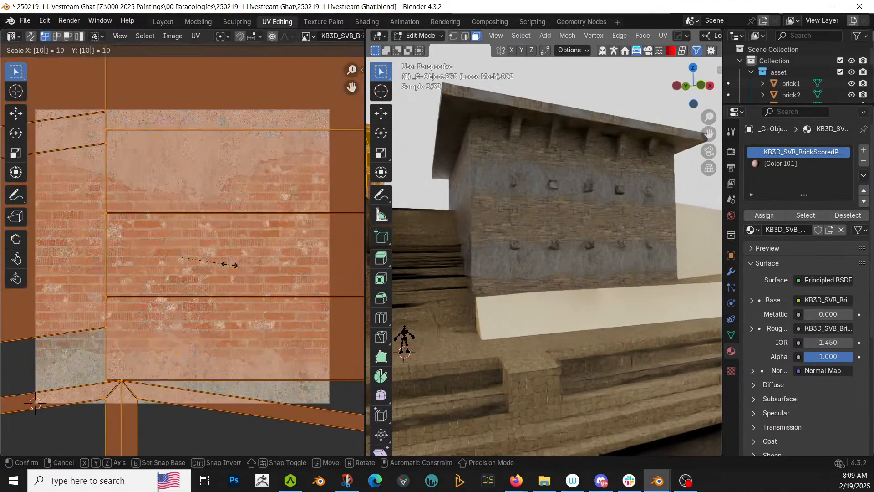
pyautogui.press('Return')
pyautogui.press('Tab')
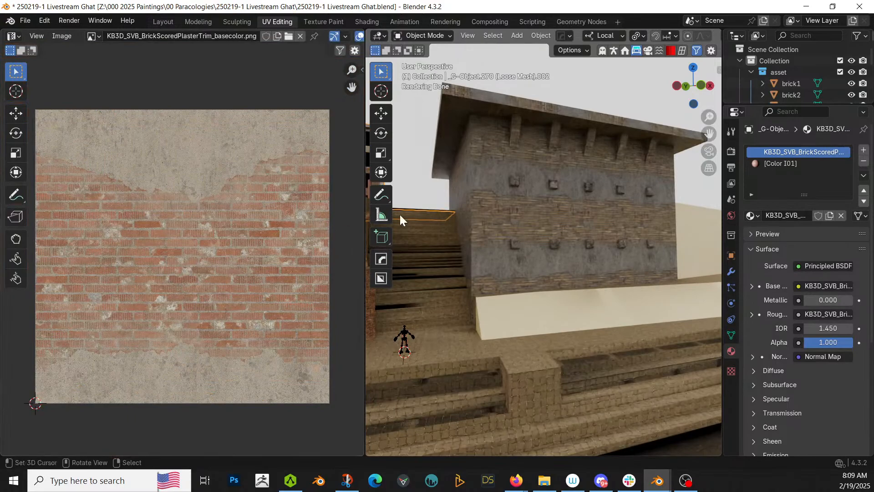
pyautogui.moveTo(440, 247); pyautogui.dragTo(419, 272, button='middle')
pyautogui.scroll(3, 419, 272)
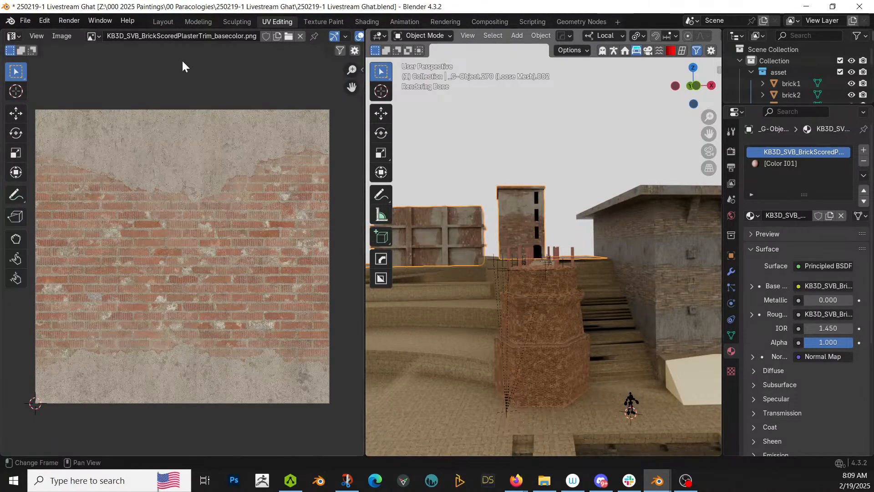
# - Remove the background buildings' [Color I01] material slot and replace their remaining material with KB3D_SVB_BrickScored
pyautogui.click(163, 22)
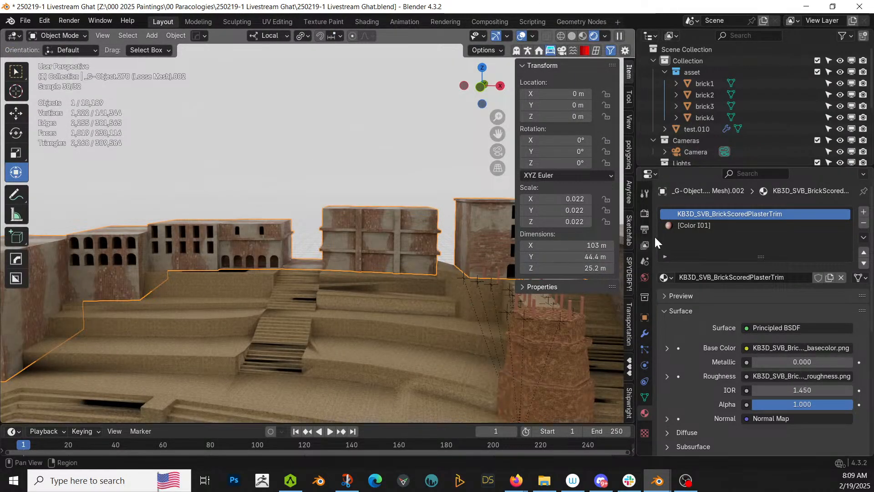
pyautogui.click(684, 225)
pyautogui.click(863, 224)
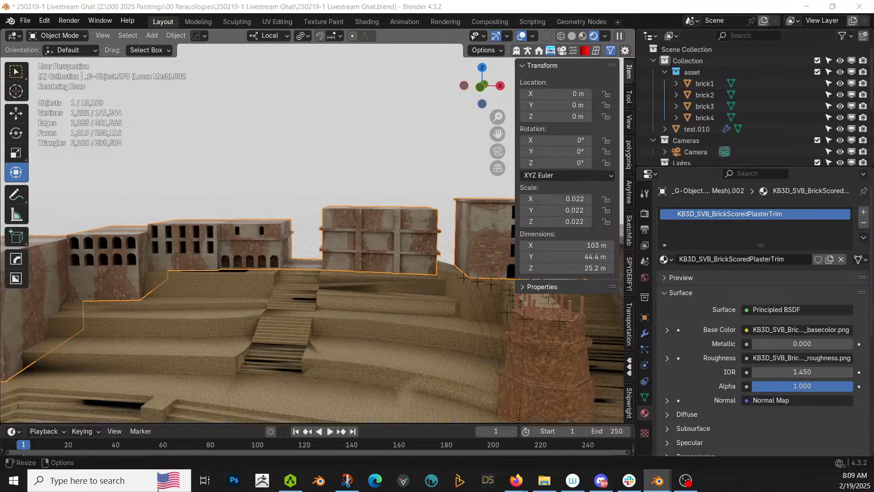
pyautogui.moveTo(751, 3); pyautogui.dragTo(743, 218)
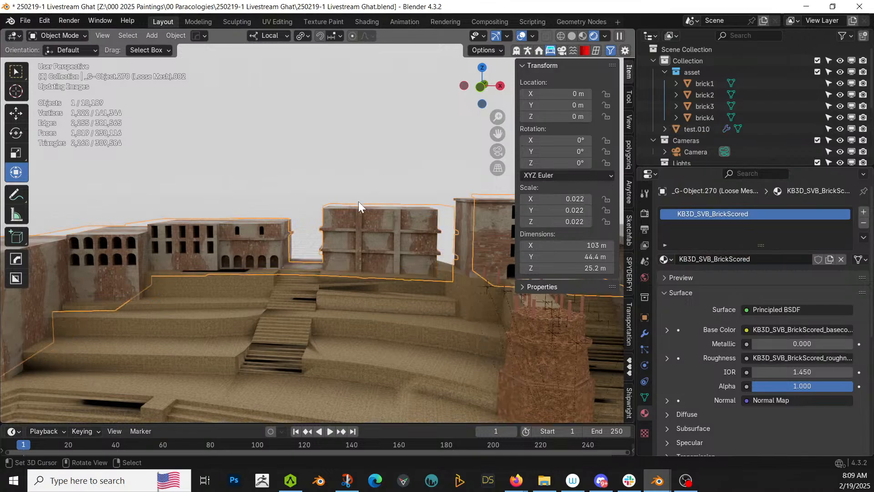
pyautogui.scroll(4, 359, 202)
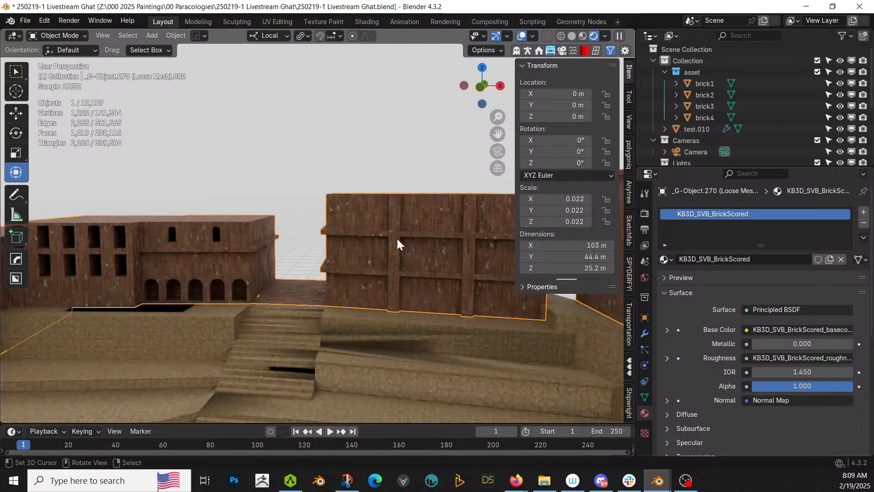
# - Rotate all UVs of the background buildings mesh by 90° in the UV Editing workspace and return to Object Mode
pyautogui.press('Tab')
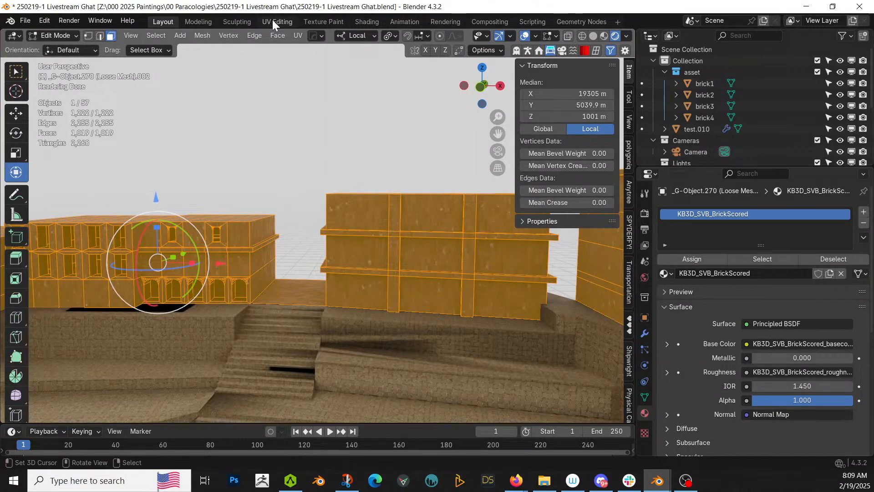
pyautogui.click(273, 21)
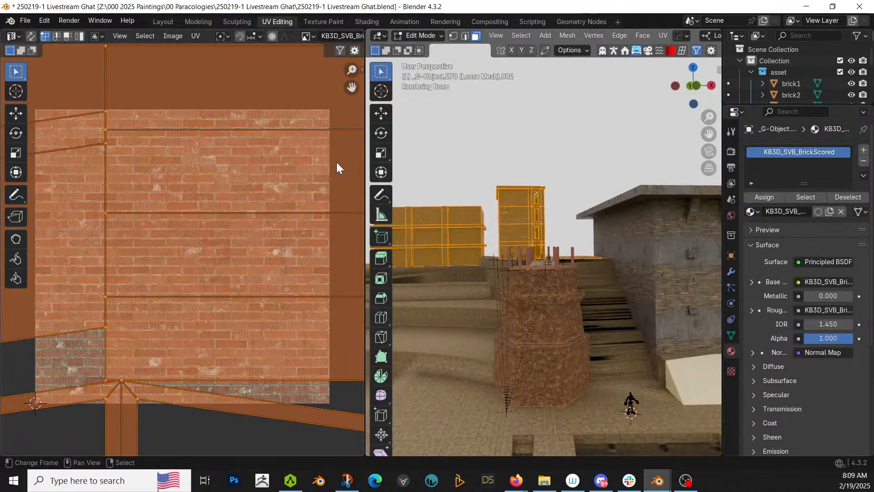
pyautogui.scroll(-5, 276, 203)
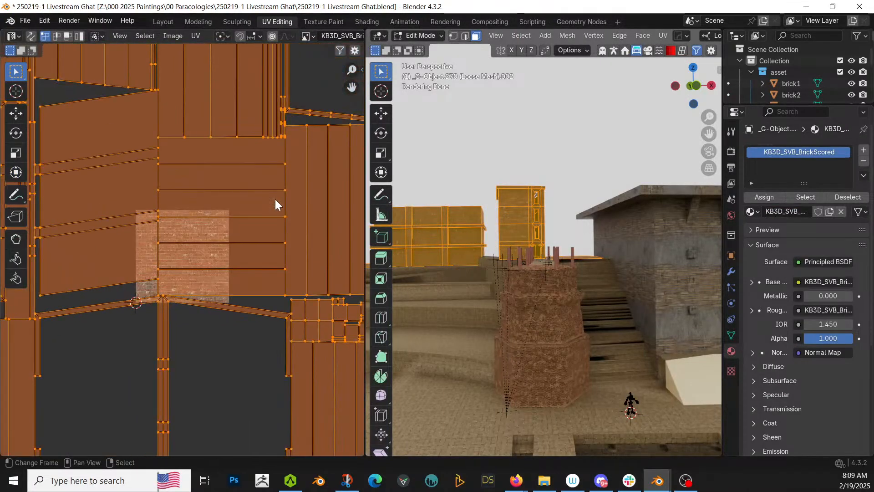
pyautogui.write('r90')
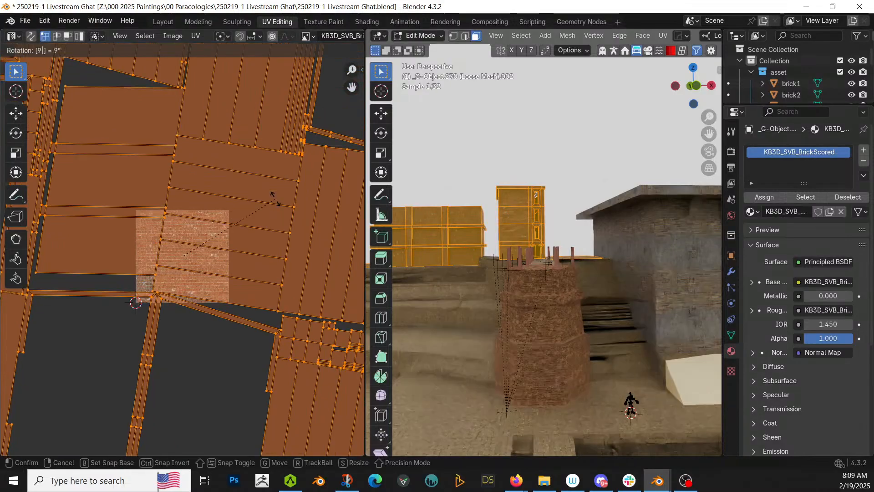
pyautogui.press('Return')
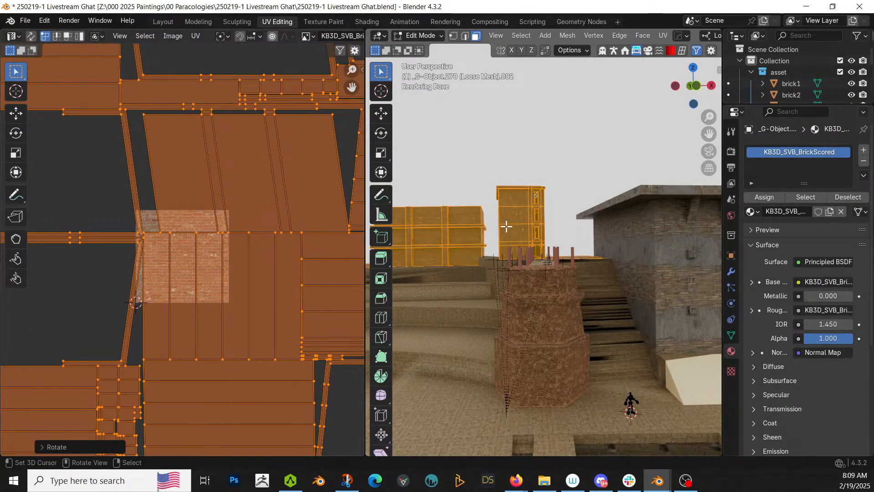
pyautogui.press('Tab')
# - In Edit Mode, select all faces of the tall building's front wall, including around its windows, using Select Similar by Coplanar
pyautogui.scroll(6, 534, 221)
pyautogui.keyDown('shift'); pyautogui.moveTo(534, 219); pyautogui.dragTo(665, 305, button='middle'); pyautogui.keyUp('shift')
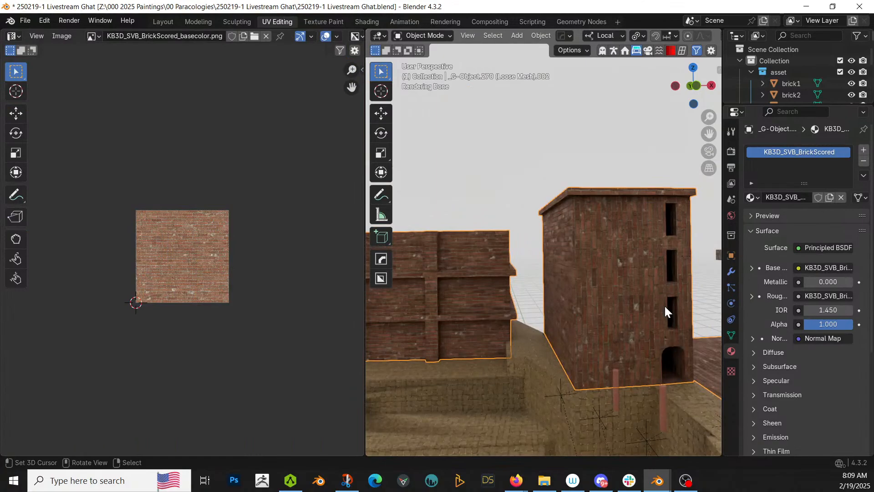
pyautogui.press('Tab')
pyautogui.click(627, 274)
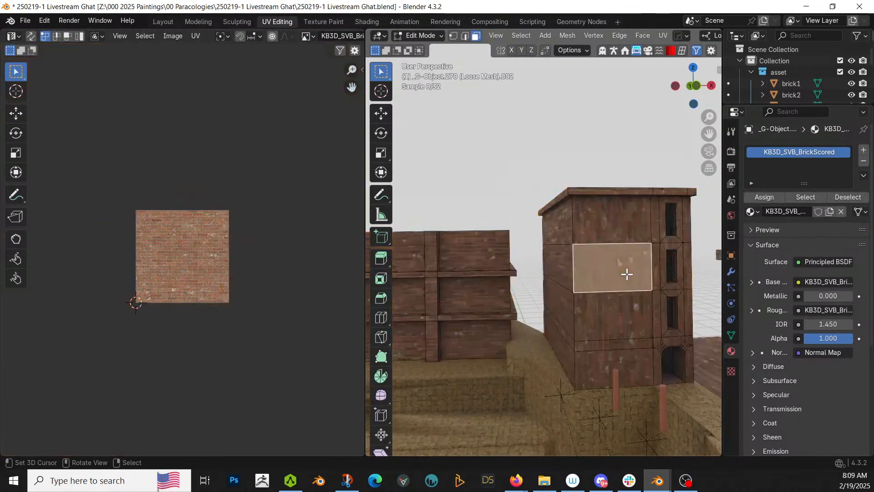
pyautogui.hotkey('shift', 'g')
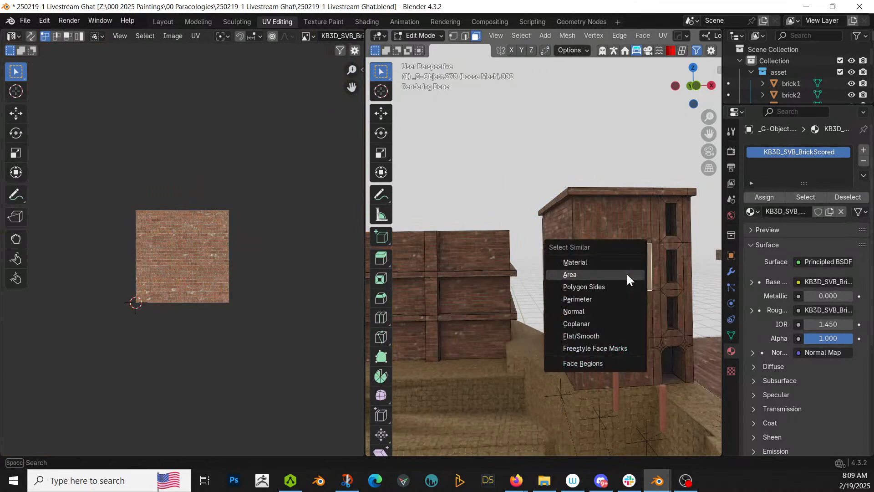
pyautogui.click(602, 324)
pyautogui.keyDown('shift'); pyautogui.rightClick(656, 278); pyautogui.keyUp('shift')
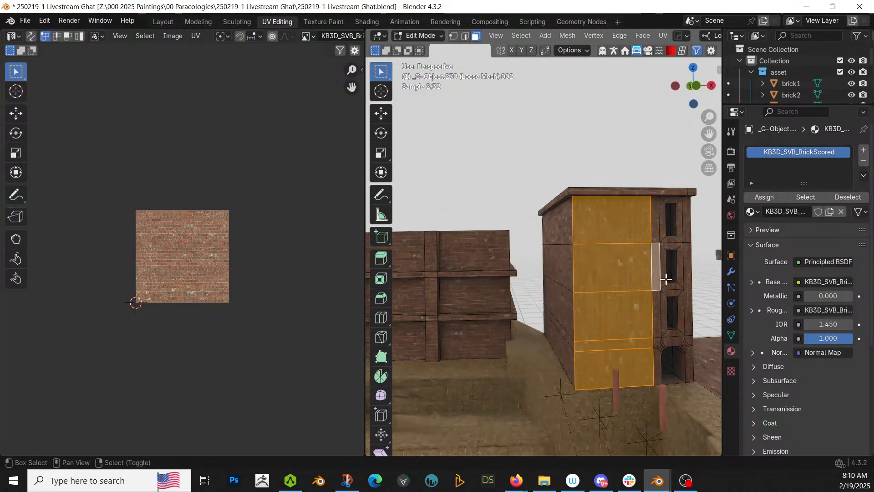
pyautogui.keyDown('shift'); pyautogui.rightClick(671, 286); pyautogui.keyUp('shift')
pyautogui.keyDown('shift'); pyautogui.rightClick(685, 279); pyautogui.keyUp('shift')
pyautogui.hotkey('shift', 'g')
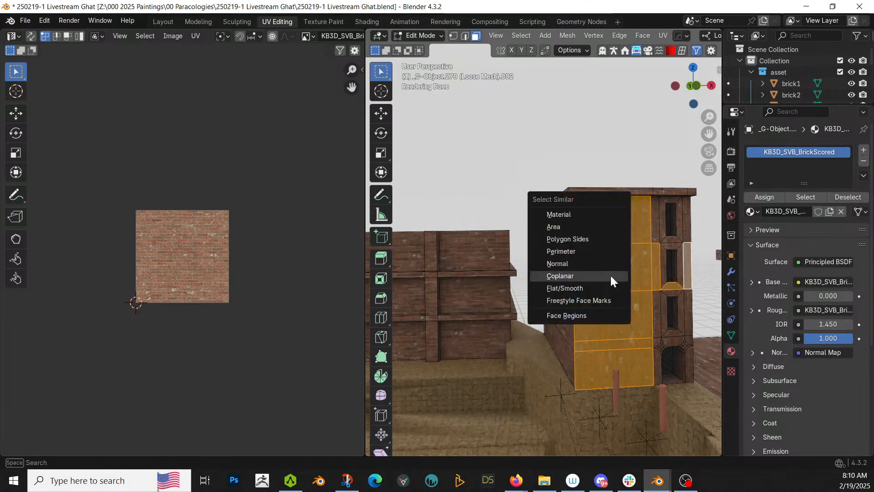
pyautogui.click(610, 277)
# - Rotate the UVs of the tall building's selected front wall so the bricks run horizontally, and leave Edit Mode
pyautogui.scroll(-2, 296, 256)
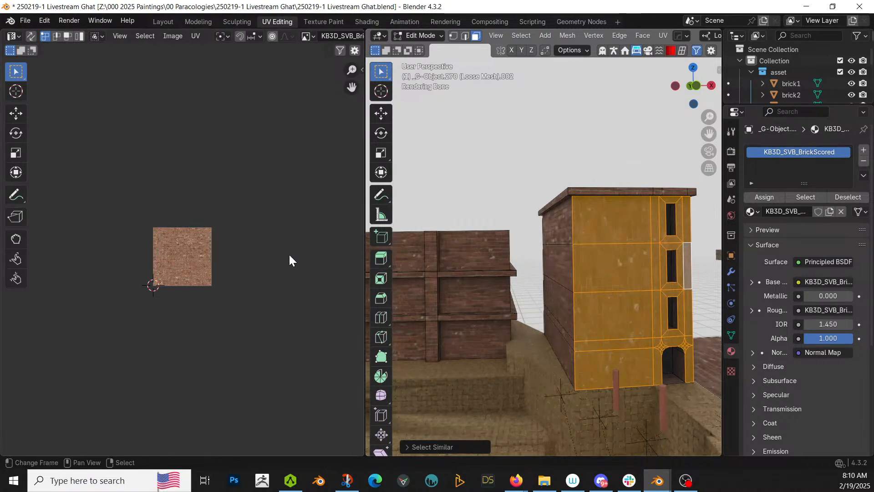
pyautogui.press('r')
pyautogui.press('Return')
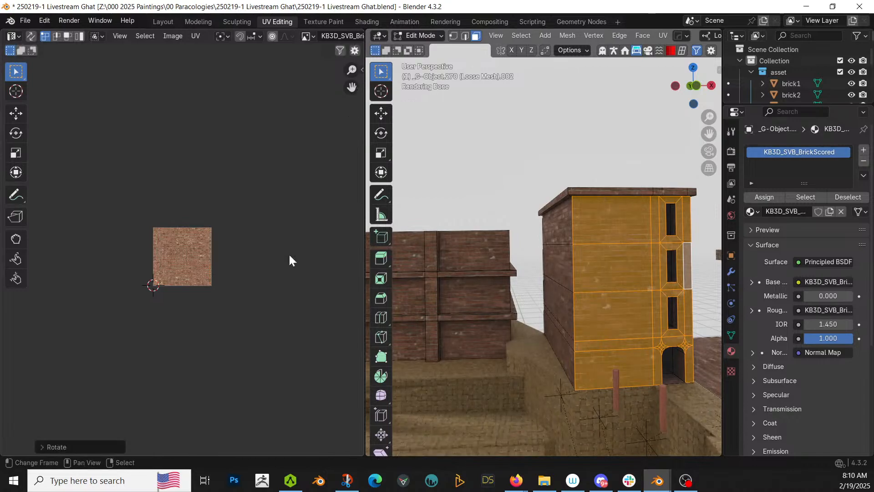
pyautogui.press('Tab')
pyautogui.moveTo(451, 256); pyautogui.dragTo(558, 231, button='middle')
pyautogui.scroll(-5, 423, 242)
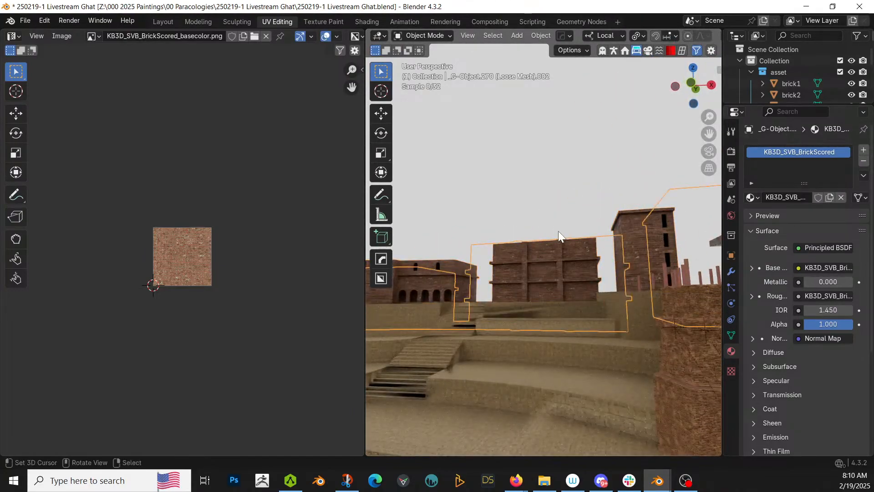
# - Select the middle building's vertical and horizontal trim loops, grow the selection once, and deselect the lower front wall panels
pyautogui.scroll(4, 558, 231)
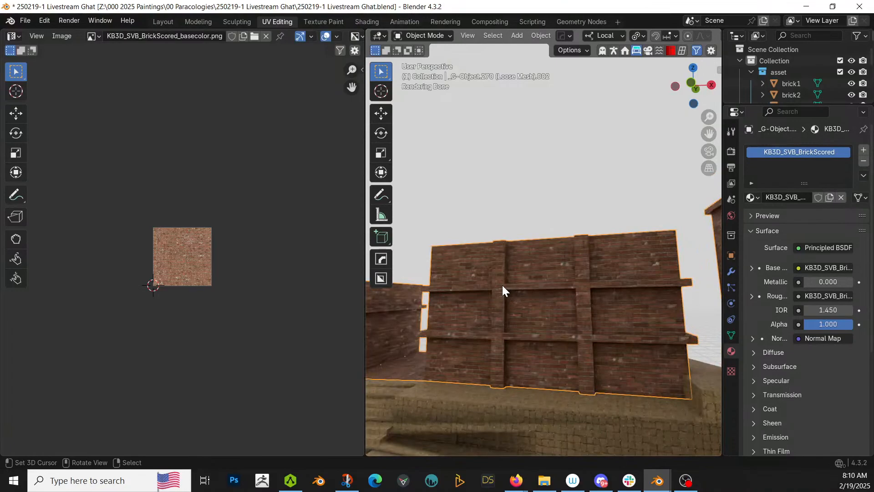
pyautogui.press('Tab')
pyautogui.keyDown('alt'); pyautogui.click(495, 334); pyautogui.keyUp('alt')
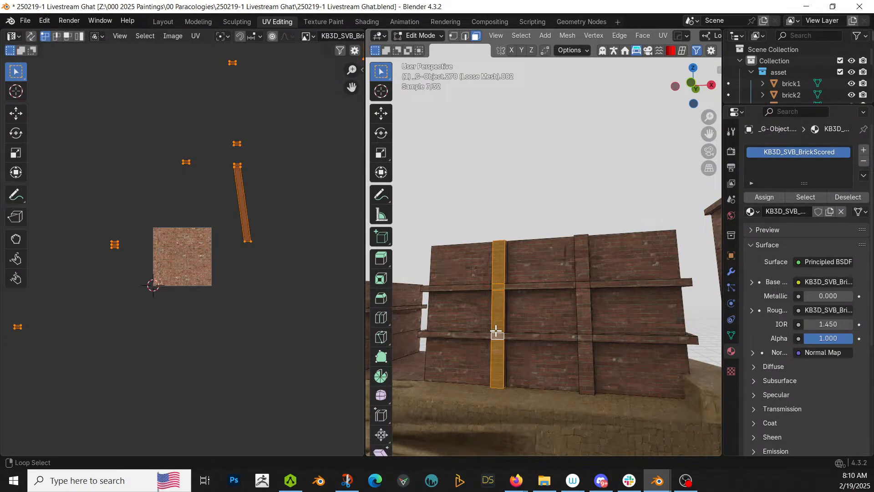
pyautogui.keyDown('alt'); pyautogui.keyDown('shift'); pyautogui.click(584, 284); pyautogui.keyUp('shift'); pyautogui.keyUp('alt')
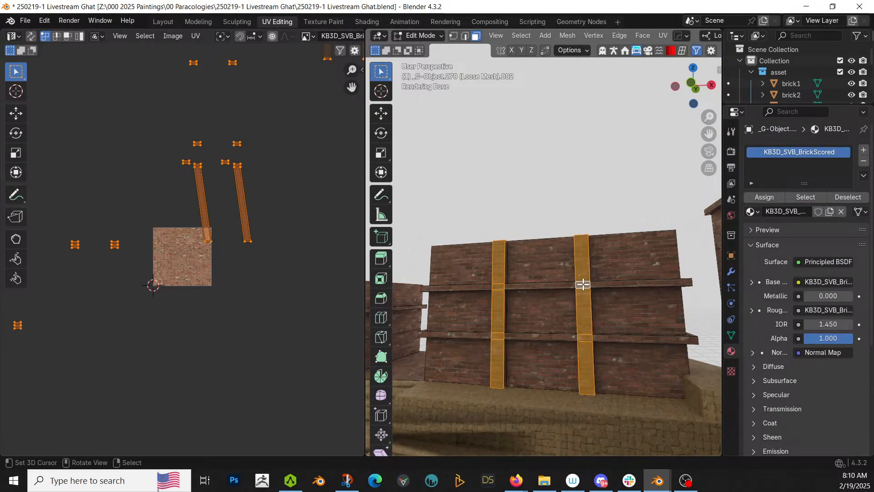
pyautogui.keyDown('alt'); pyautogui.keyDown('shift'); pyautogui.click(507, 287); pyautogui.keyUp('shift'); pyautogui.keyUp('alt')
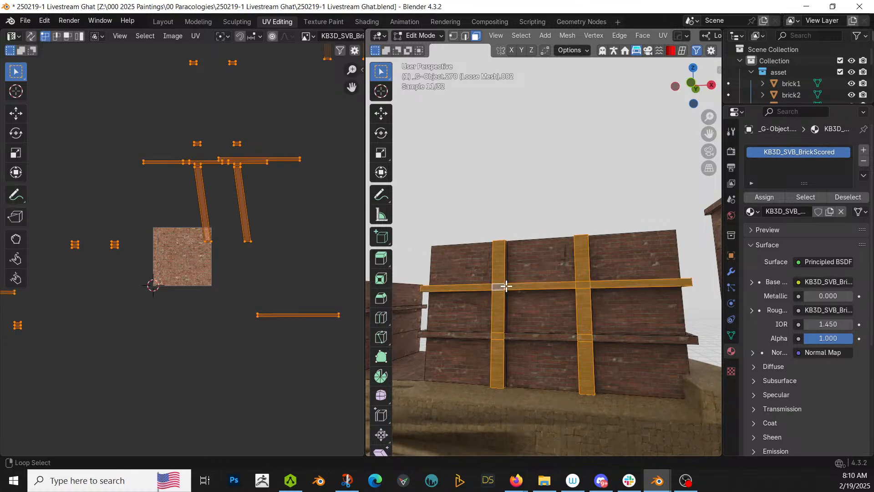
pyautogui.keyDown('alt'); pyautogui.keyDown('shift'); pyautogui.click(505, 334); pyautogui.keyUp('shift'); pyautogui.keyUp('alt')
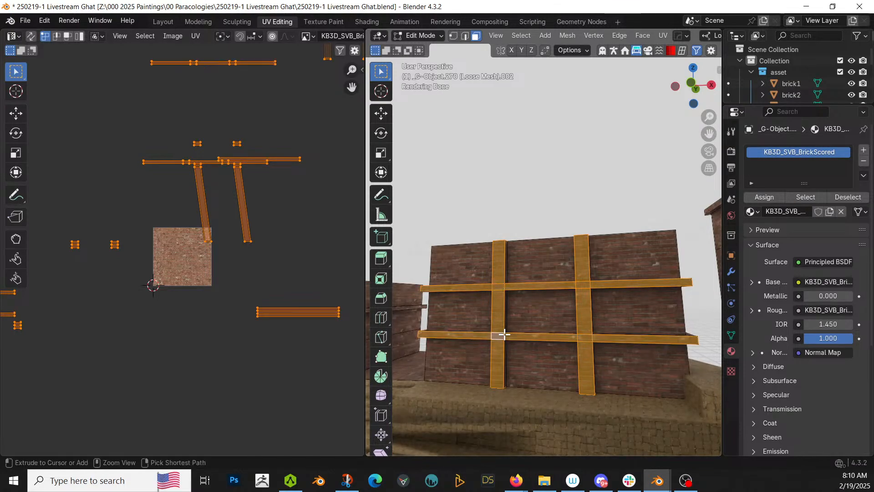
pyautogui.press('ctrl+KP_Add')
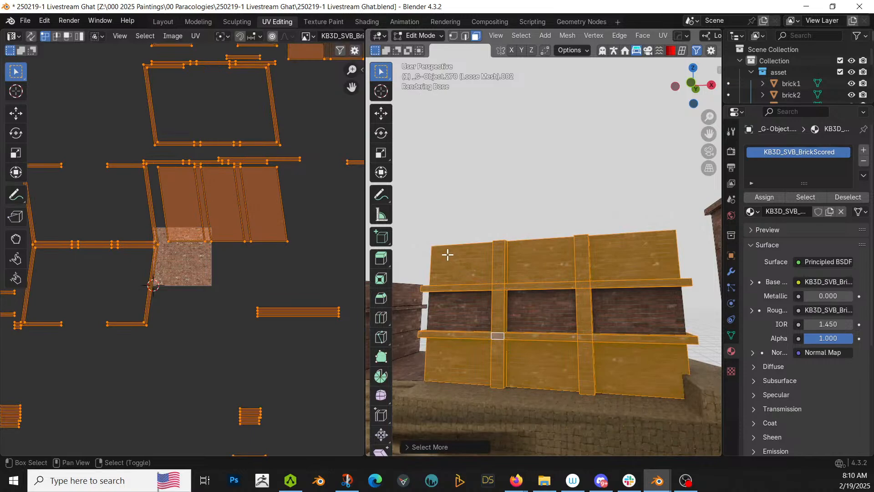
pyautogui.moveTo(466, 261); pyautogui.dragTo(516, 279, button='middle')
pyautogui.scroll(-4, 516, 279)
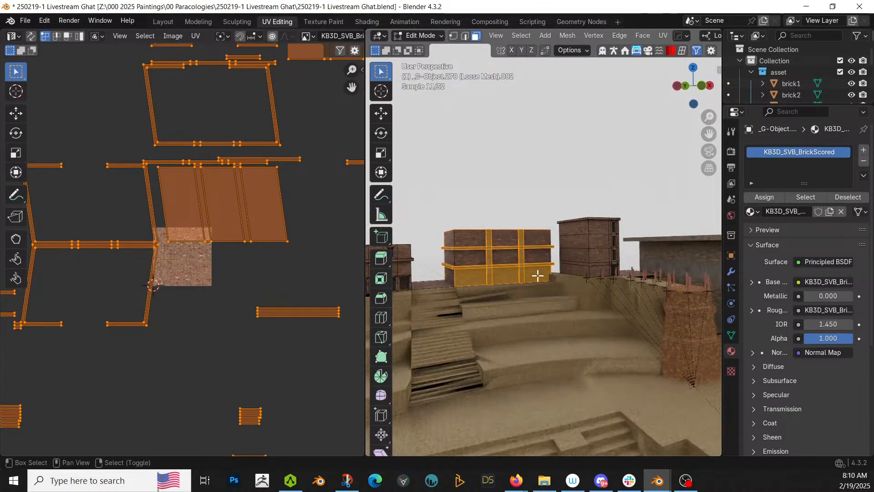
pyautogui.keyDown('shift'); pyautogui.click(537, 276); pyautogui.keyUp('shift')
pyautogui.keyDown('shift'); pyautogui.click(511, 274); pyautogui.keyUp('shift')
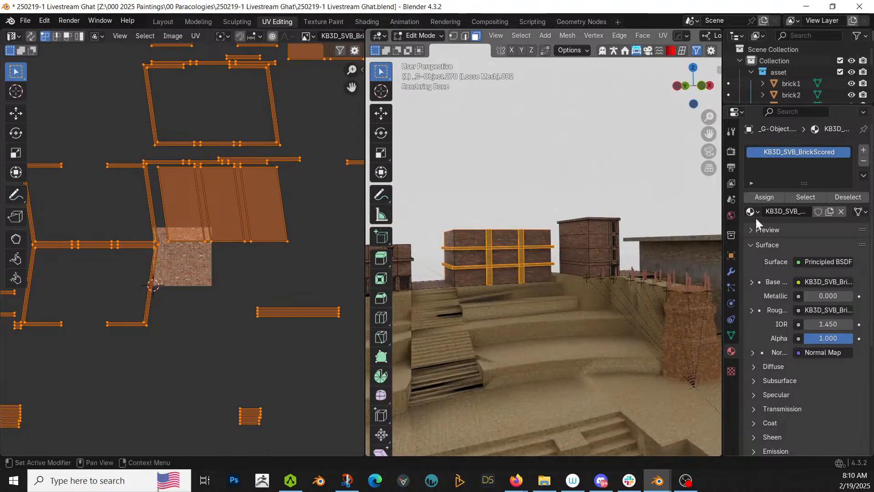
# - Add a material slot for the selected trim faces, give it KB3D_FAV_Concrete, and return to Object Mode
pyautogui.click(863, 150)
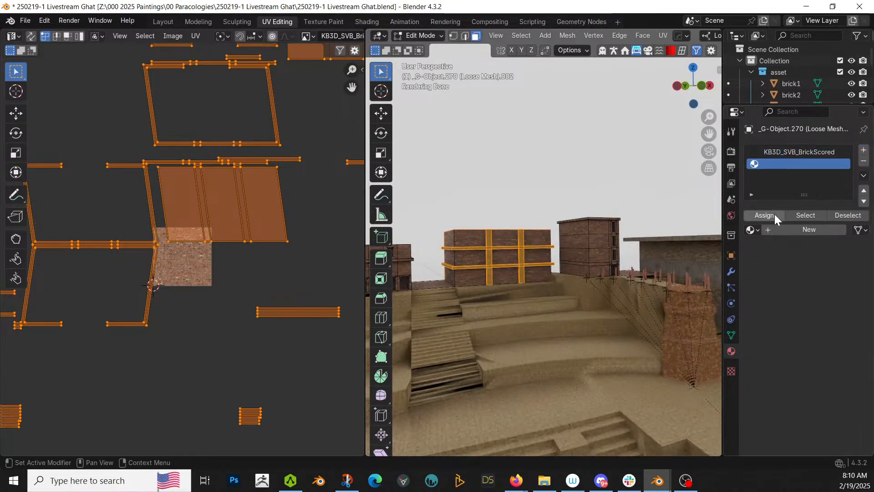
pyautogui.click(754, 229)
pyautogui.write('fav')
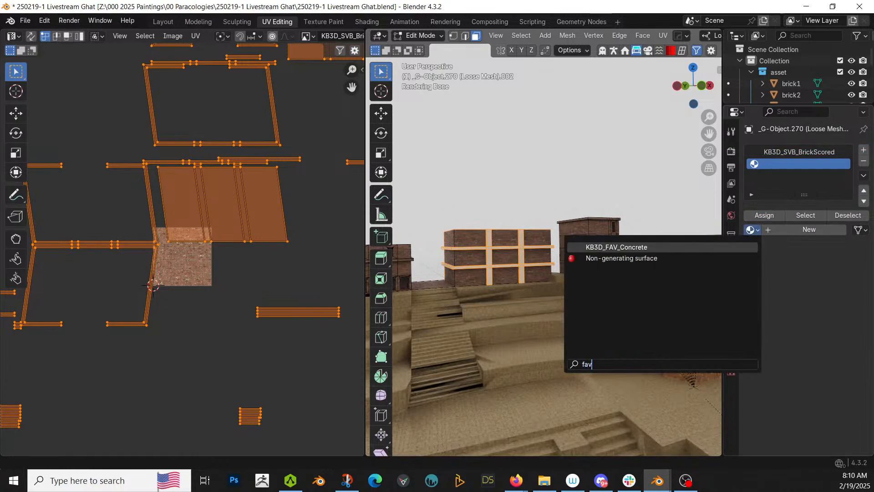
pyautogui.press('Return')
pyautogui.press('Tab')
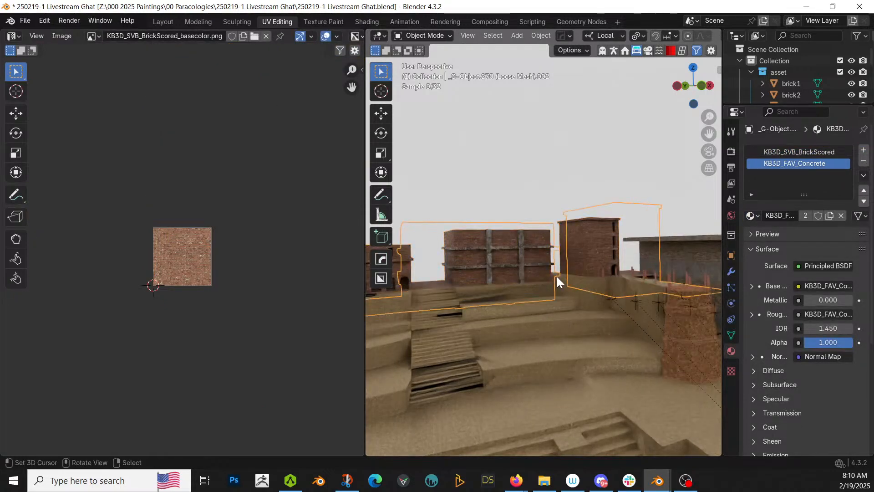
# - In Edit Mode, select the tall building's roof slab, including its edge loop and all top faces
pyautogui.moveTo(557, 276); pyautogui.dragTo(506, 308, button='middle')
pyautogui.scroll(6, 501, 366)
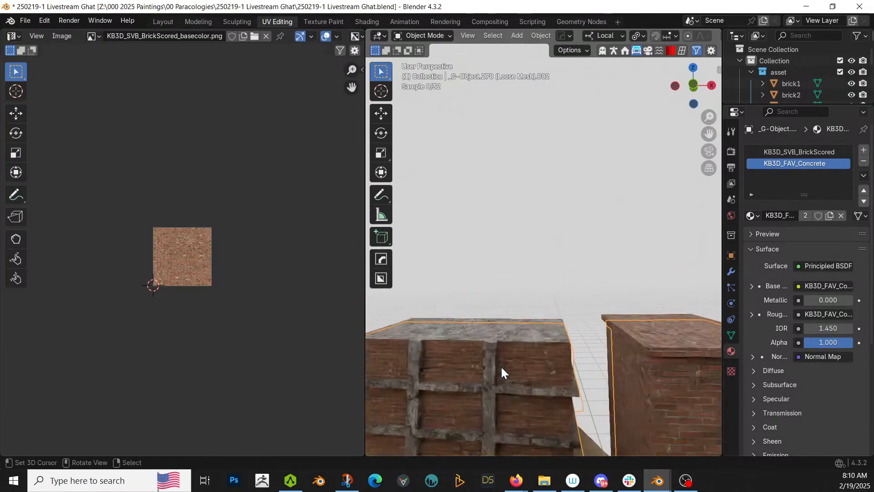
pyautogui.scroll(-2, 502, 368)
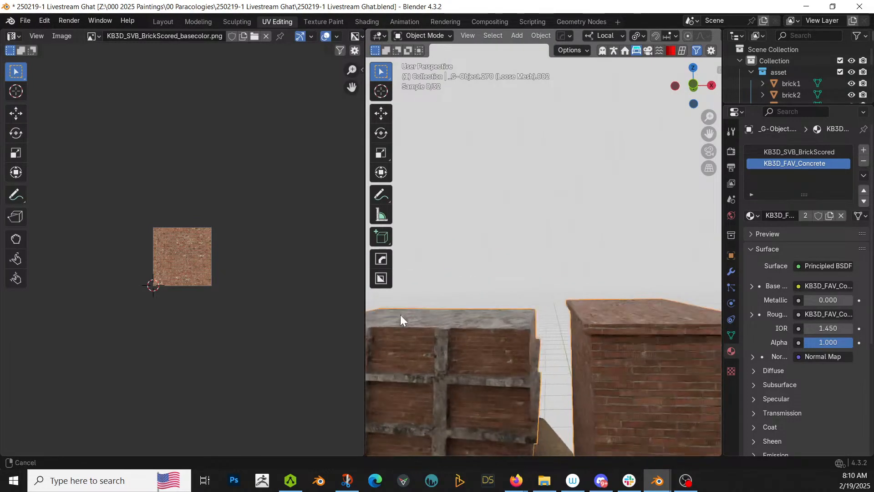
pyautogui.press('Tab')
pyautogui.rightClick(612, 325)
pyautogui.keyDown('alt'); pyautogui.keyDown('shift'); pyautogui.rightClick(584, 327); pyautogui.keyUp('shift'); pyautogui.keyUp('alt')
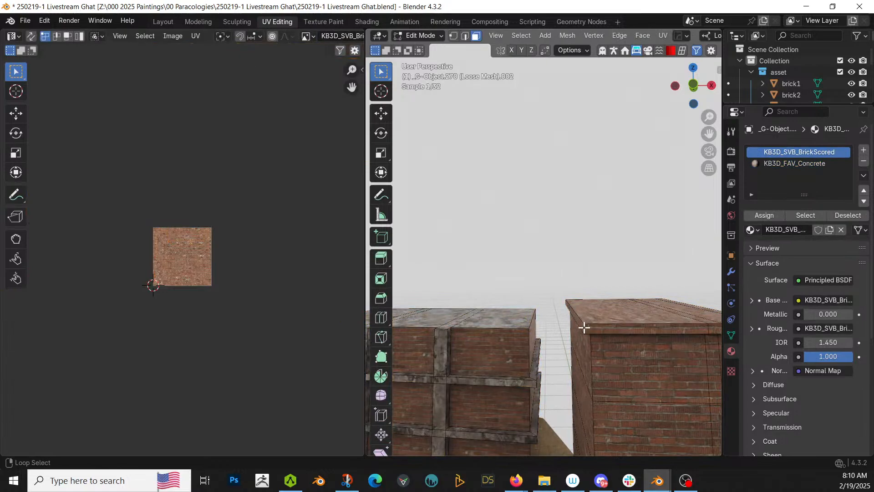
pyautogui.keyDown('alt'); pyautogui.keyDown('shift'); pyautogui.rightClick(584, 328); pyautogui.keyUp('shift'); pyautogui.keyUp('alt')
pyautogui.moveTo(625, 326); pyautogui.dragTo(489, 317, button='middle')
pyautogui.keyDown('shift'); pyautogui.rightClick(593, 298); pyautogui.keyUp('shift')
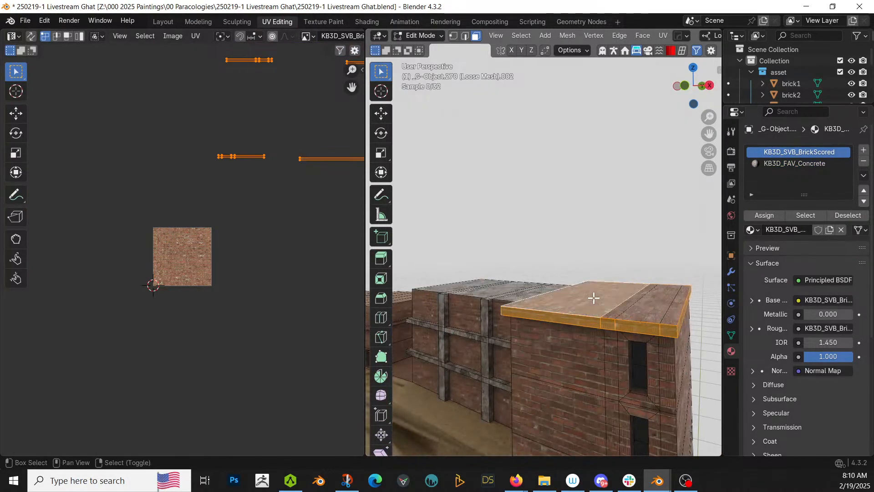
pyautogui.keyDown('shift'); pyautogui.rightClick(634, 306); pyautogui.keyUp('shift')
pyautogui.keyDown('shift'); pyautogui.rightClick(673, 304); pyautogui.keyUp('shift')
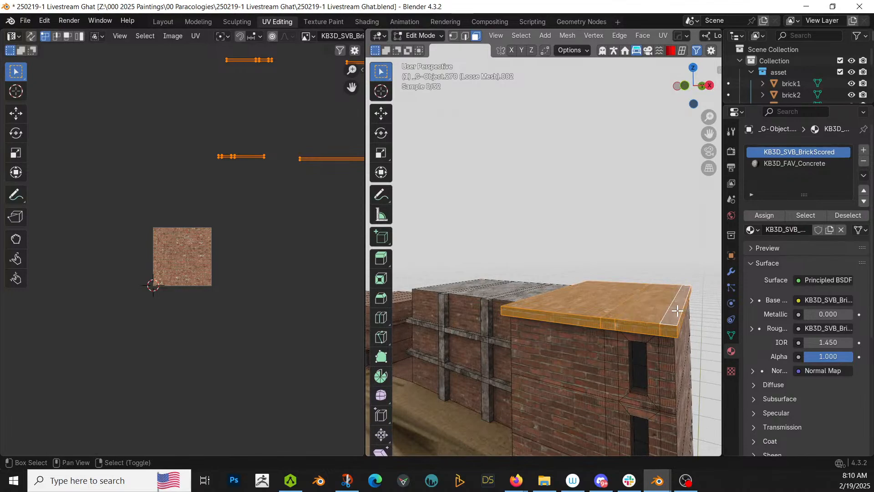
# - Assign KB3D_FAV_Concrete to the selected roof slab faces, exit Edit Mode and return to the Layout workspace
pyautogui.click(786, 163)
pyautogui.click(770, 214)
pyautogui.scroll(-3, 635, 258)
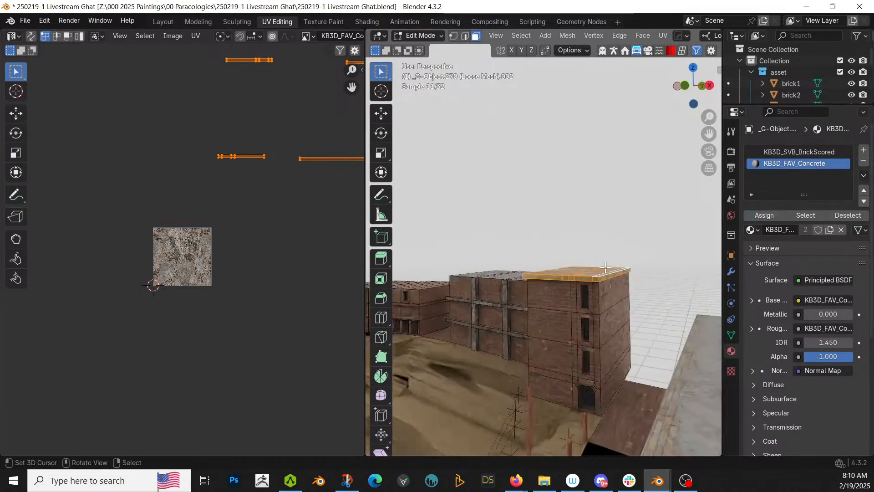
pyautogui.press('Tab')
pyautogui.moveTo(556, 271); pyautogui.dragTo(657, 181, button='middle')
pyautogui.scroll(-3, 627, 242)
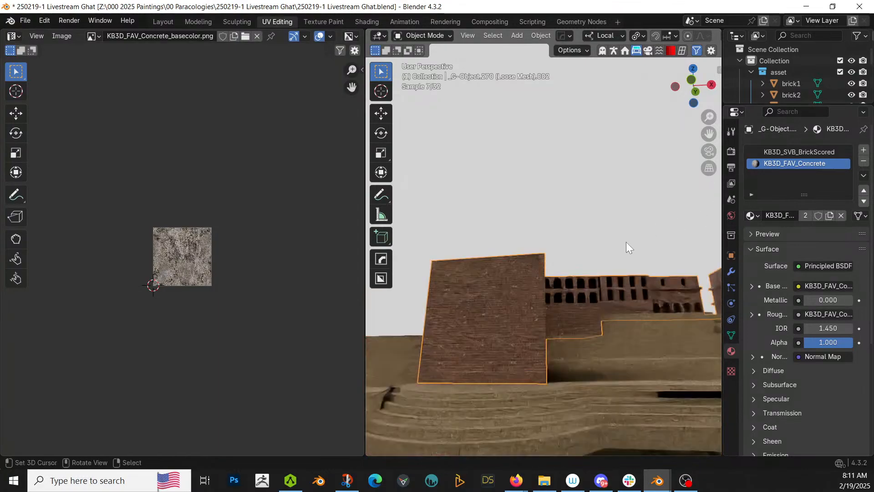
pyautogui.moveTo(614, 247); pyautogui.dragTo(567, 255, button='middle')
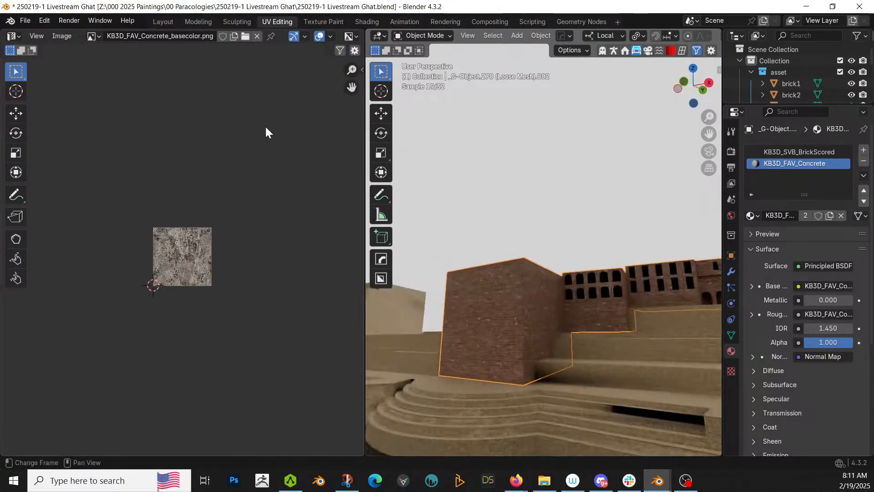
pyautogui.click(168, 24)
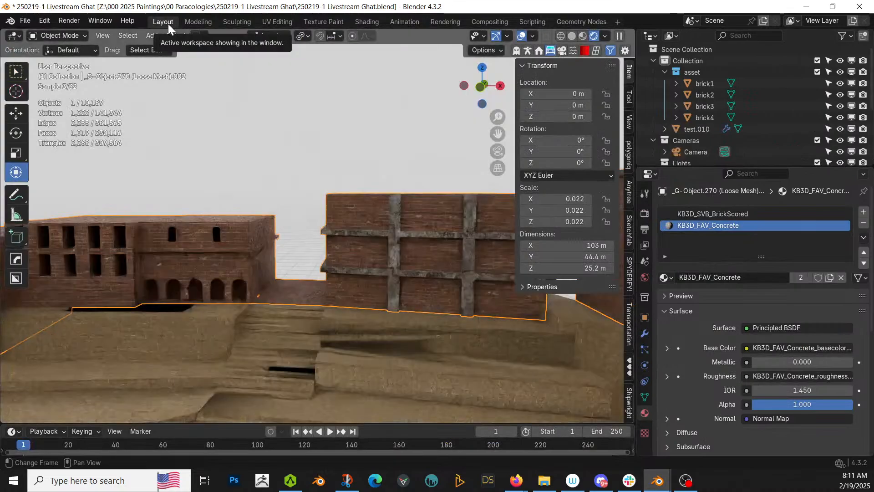
# - In Edit Mode, select the ground face between the two brick buildings and give it a new material slot with KB3D_Ancient_FloorMd
pyautogui.moveTo(234, 204); pyautogui.dragTo(301, 300, button='middle')
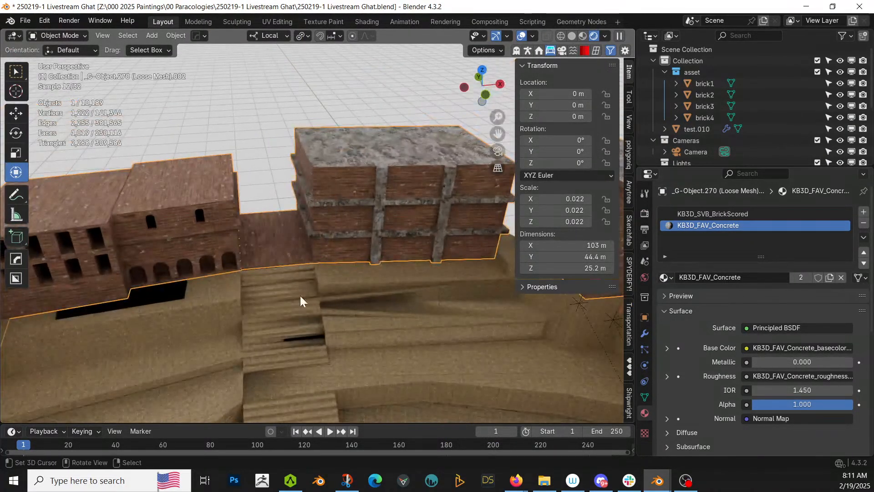
pyautogui.click(268, 296)
pyautogui.click(267, 245)
pyautogui.press('Tab')
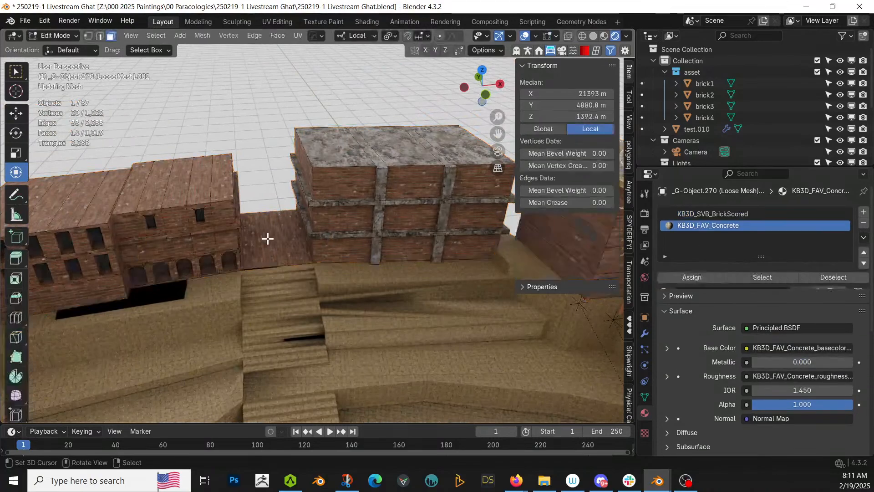
pyautogui.click(268, 238)
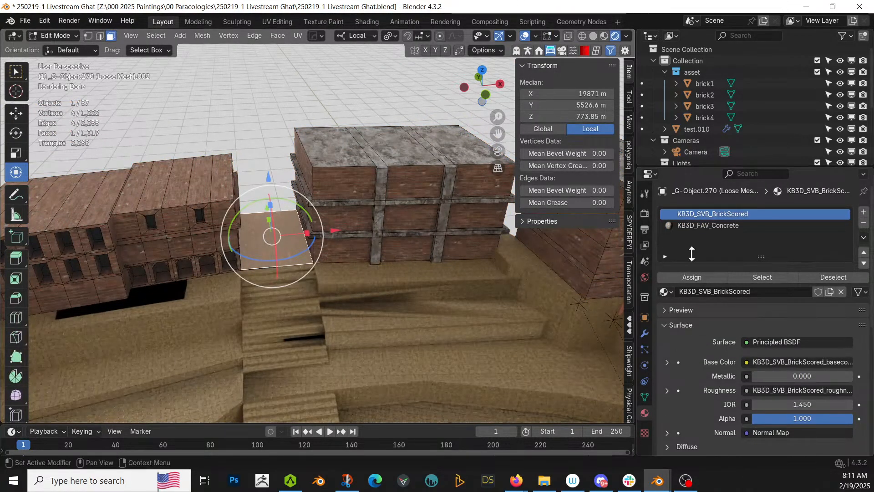
pyautogui.click(864, 213)
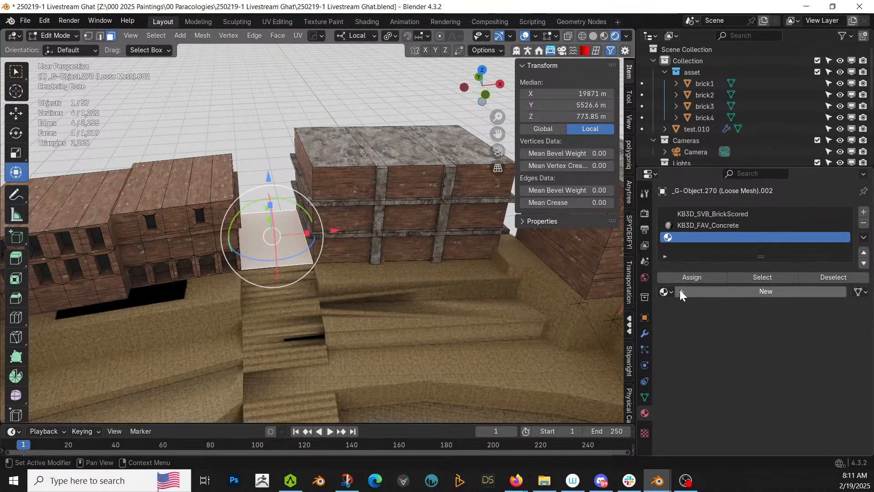
pyautogui.click(666, 291)
pyautogui.write('md')
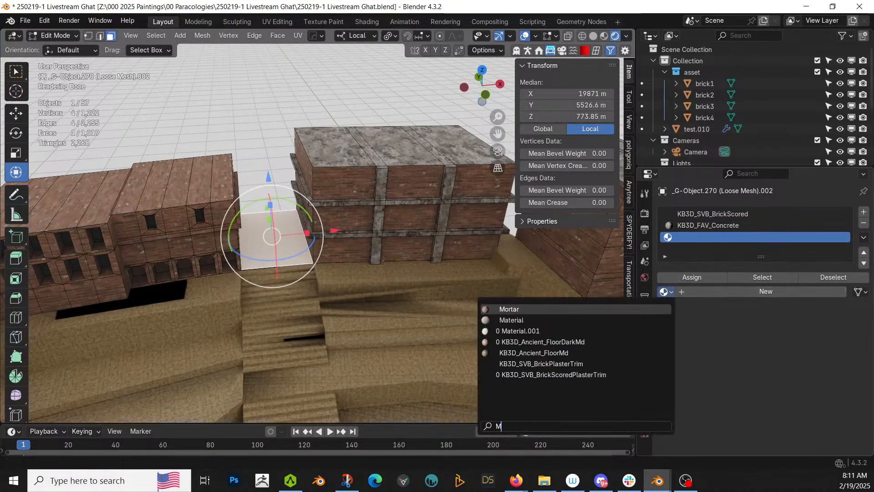
pyautogui.press('Return')
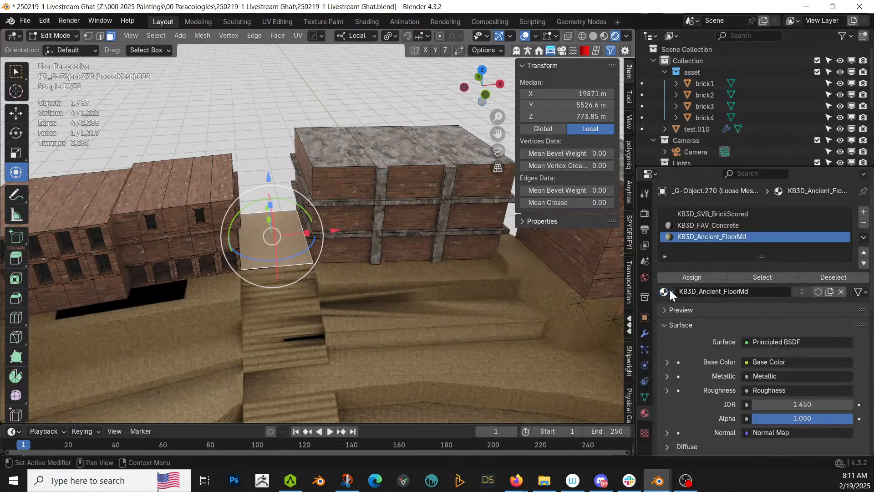
pyautogui.scroll(1, 384, 195)
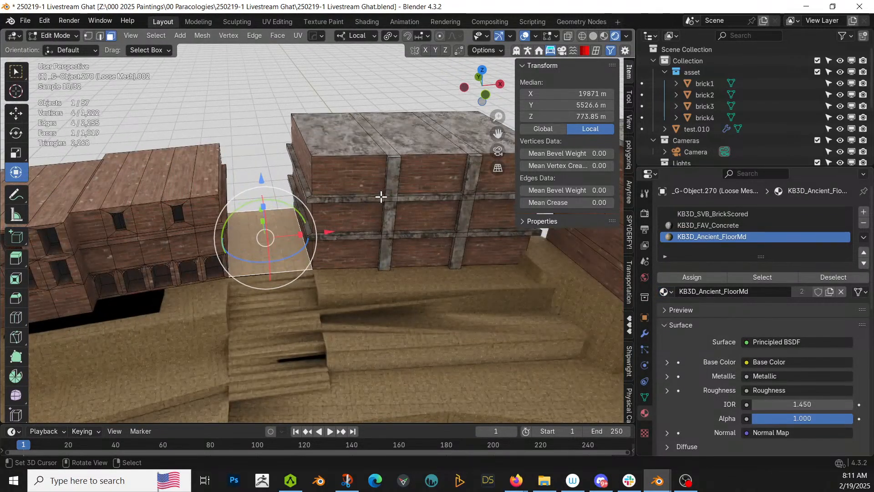
pyautogui.press('Tab')
# - Using Solid shading, assign KB3D_Ancient_FloorMd to the landing face above the stairs beside the narrow tower, and return to Rendered shading
pyautogui.scroll(-3, 389, 209)
pyautogui.moveTo(392, 209); pyautogui.dragTo(167, 194, button='middle')
pyautogui.moveTo(375, 253); pyautogui.dragTo(307, 198, button='middle')
pyautogui.scroll(3, 344, 159)
pyautogui.scroll(4, 310, 200)
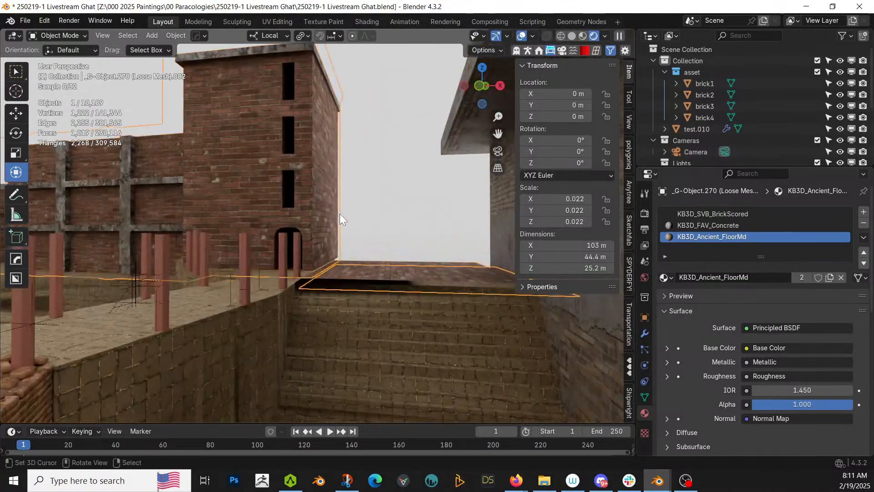
pyautogui.moveTo(381, 235)
pyautogui.mouseDown(button='middle')
pyautogui.moveTo(406, 272)
pyautogui.moveTo(402, 287)
pyautogui.moveTo(267, 343)
pyautogui.mouseUp(button='middle')
pyautogui.press('z')
pyautogui.press('6')
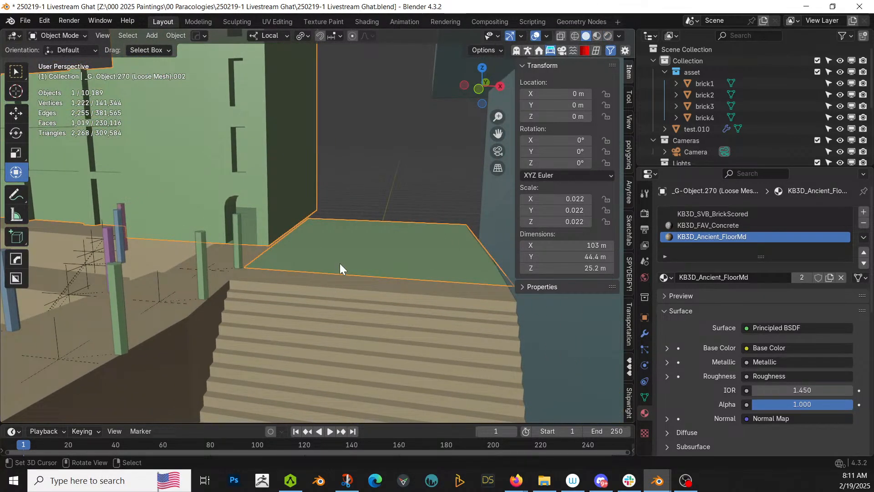
pyautogui.press('Tab')
pyautogui.click(348, 250)
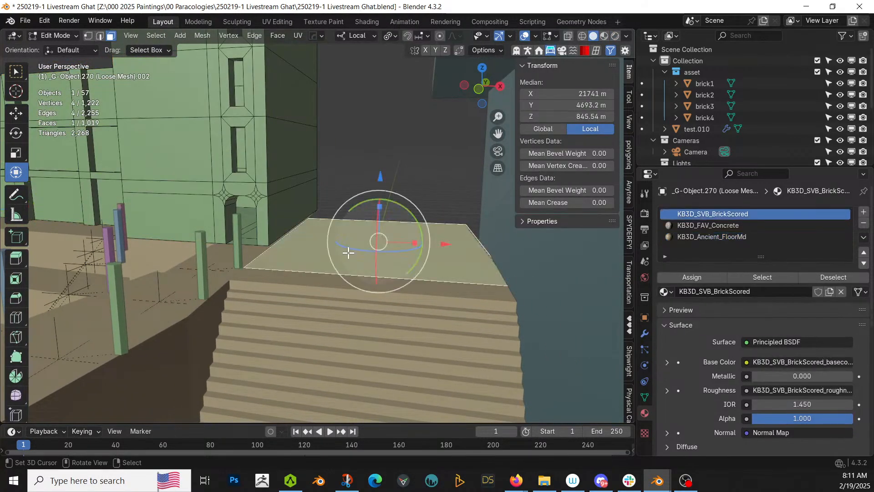
pyautogui.click(690, 237)
pyautogui.click(689, 275)
pyautogui.press('Tab')
pyautogui.press('z')
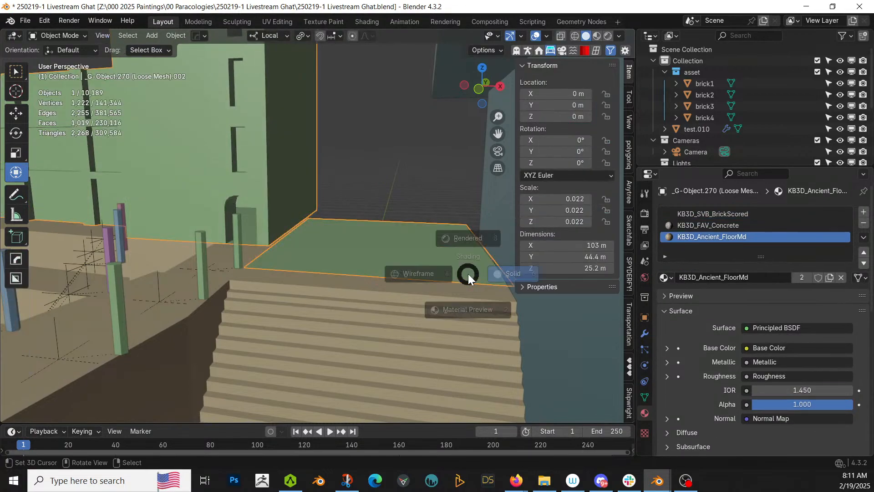
pyautogui.press('8')
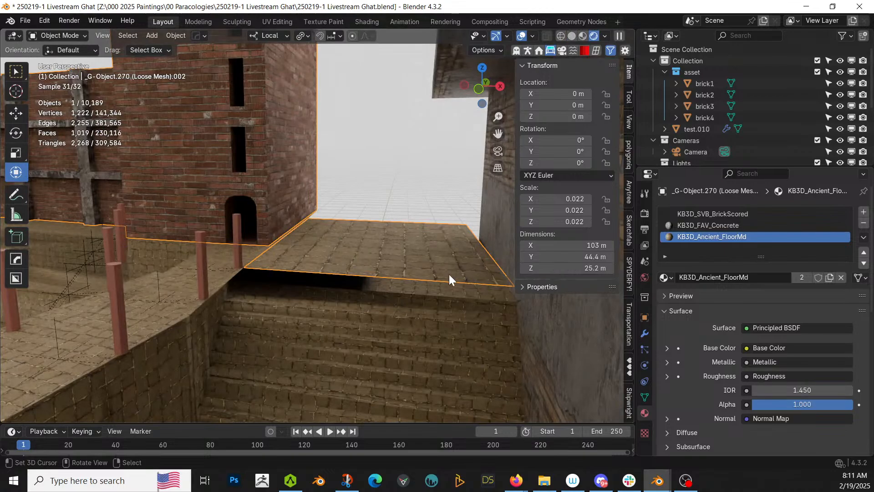
# - Select the stepped ghat terrain and apply the HardOps Sharpen operation to it
pyautogui.click(387, 283)
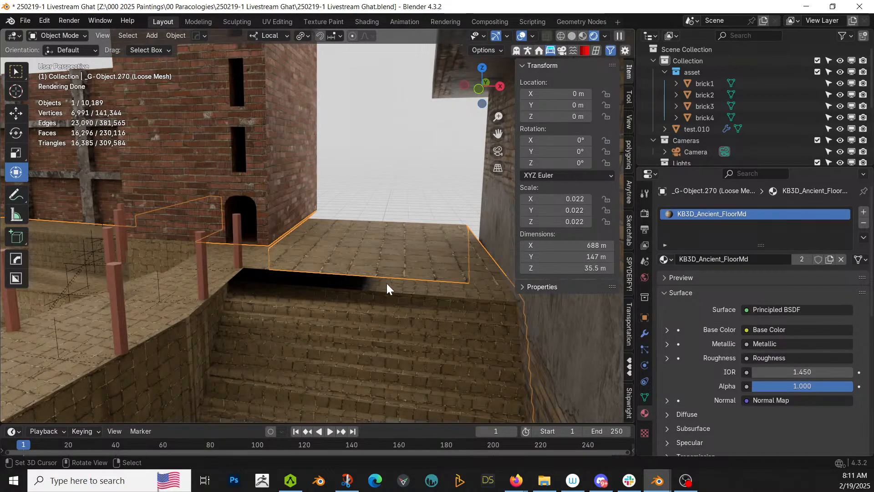
pyautogui.press('q')
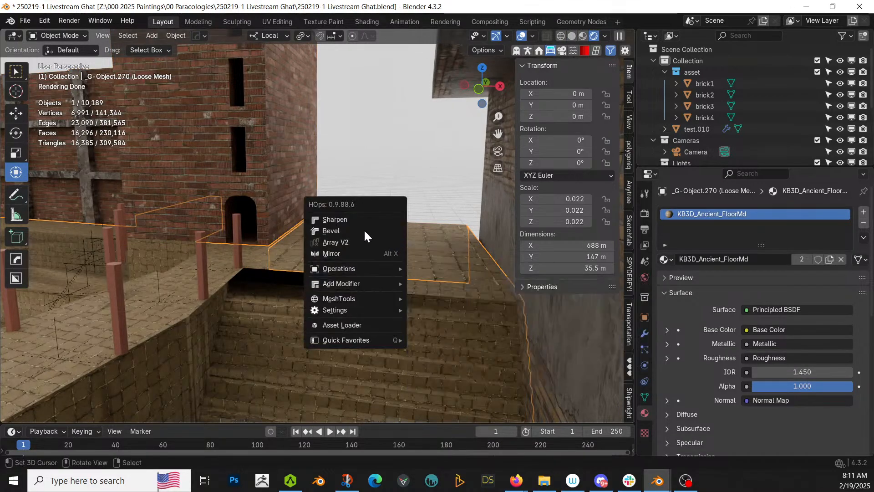
pyautogui.click(359, 219)
pyautogui.moveTo(360, 220); pyautogui.dragTo(427, 324, button='middle')
# - Check face normals around the stairs with the Face Orientation overlay, hide it again, and examine the terraces and stairways
pyautogui.hotkey('alt', 'v')
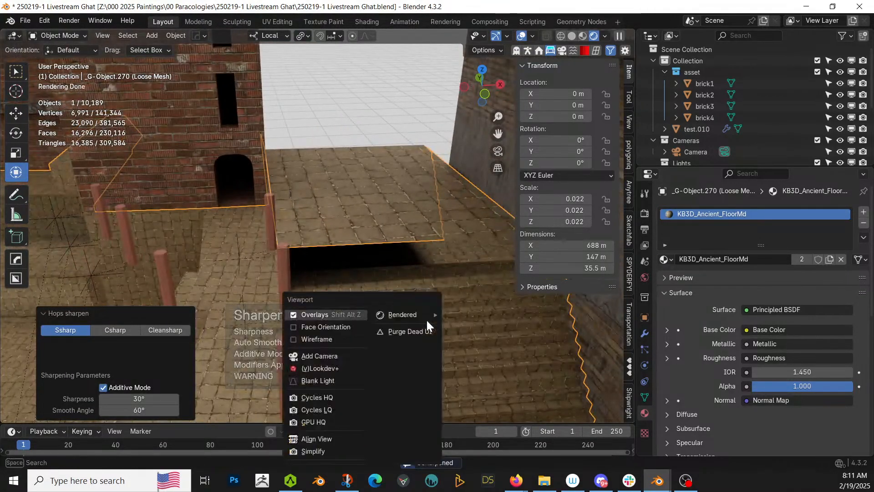
pyautogui.click(333, 327)
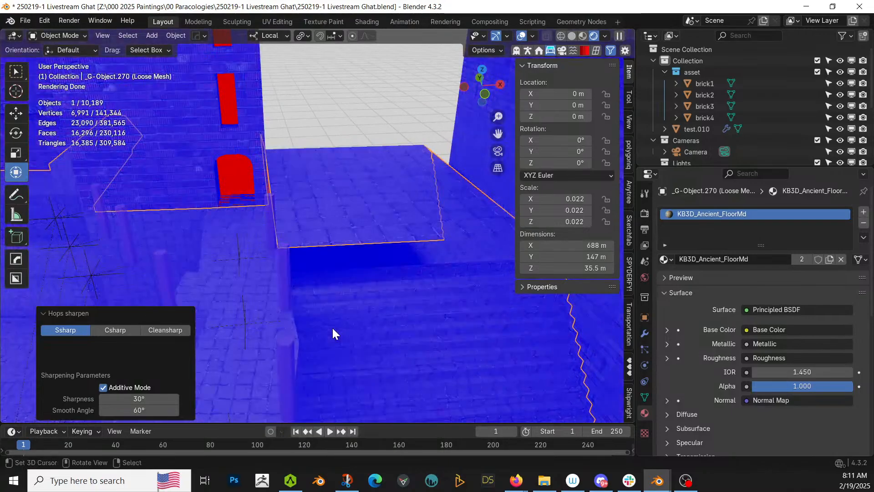
pyautogui.moveTo(334, 332); pyautogui.dragTo(539, 273, button='middle')
pyautogui.hotkey('alt', 'v')
pyautogui.click(298, 283)
pyautogui.scroll(-4, 329, 291)
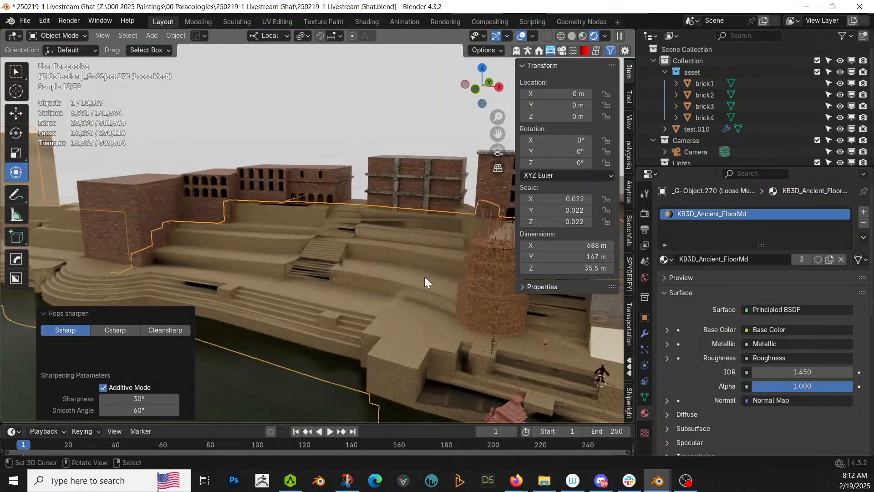
pyautogui.scroll(5, 403, 294)
pyautogui.moveTo(371, 324); pyautogui.dragTo(368, 289, button='middle')
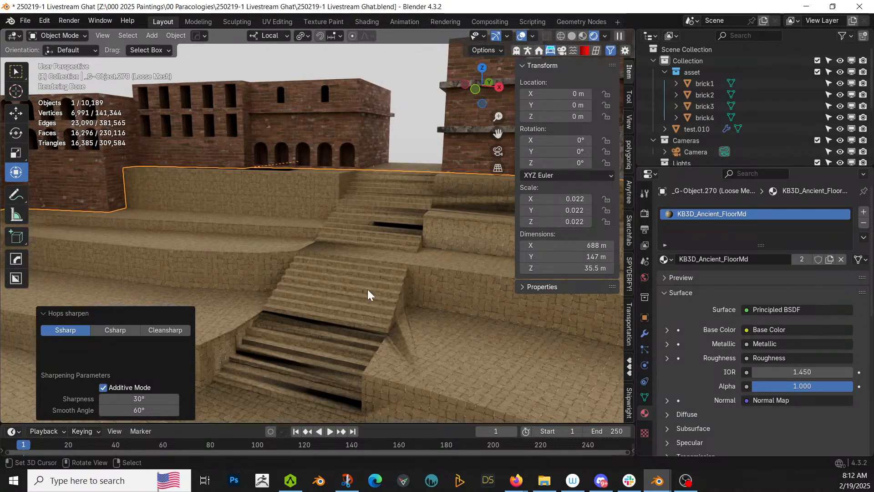
pyautogui.moveTo(368, 289); pyautogui.dragTo(414, 326, button='middle')
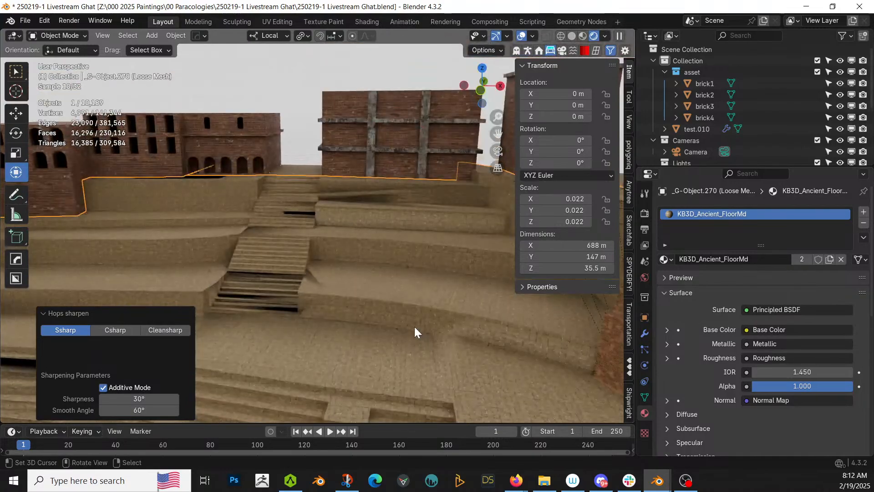
pyautogui.scroll(-3, 415, 327)
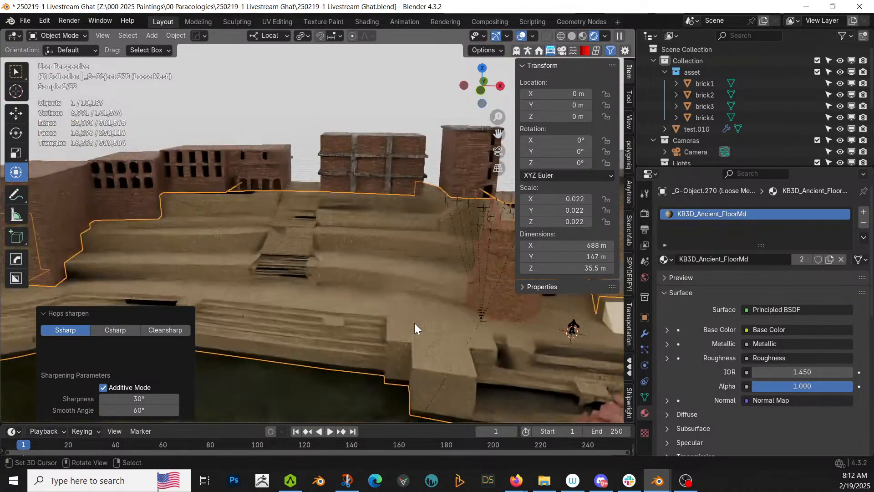
pyautogui.scroll(-2, 414, 323)
# - Select the small stepped temple in the water together with the round brick tower's blocks, and bring up the Link/Transfer Data options
pyautogui.moveTo(450, 334); pyautogui.dragTo(350, 279, button='middle')
pyautogui.scroll(3, 350, 280)
pyautogui.keyDown('shift'); pyautogui.moveTo(414, 321); pyautogui.dragTo(395, 278, button='middle'); pyautogui.keyUp('shift')
pyautogui.click(407, 313)
pyautogui.keyDown('shift'); pyautogui.click(374, 190); pyautogui.keyUp('shift')
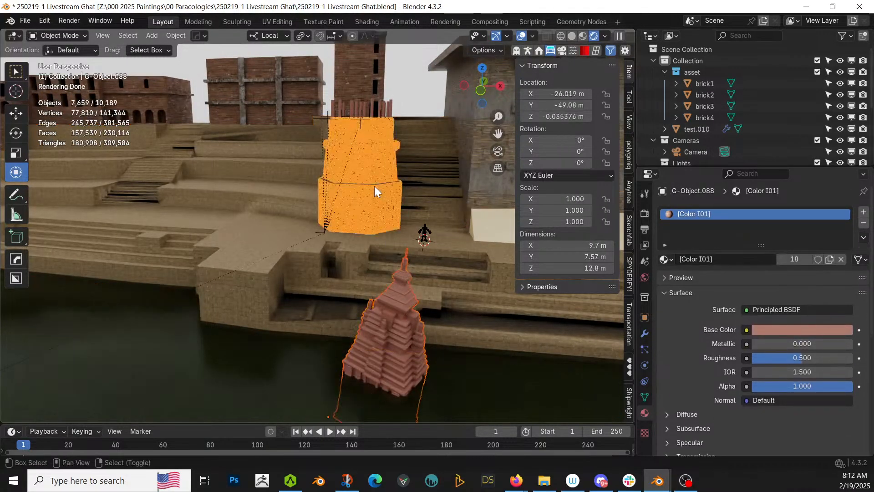
pyautogui.hotkey('ctrl', 'l')
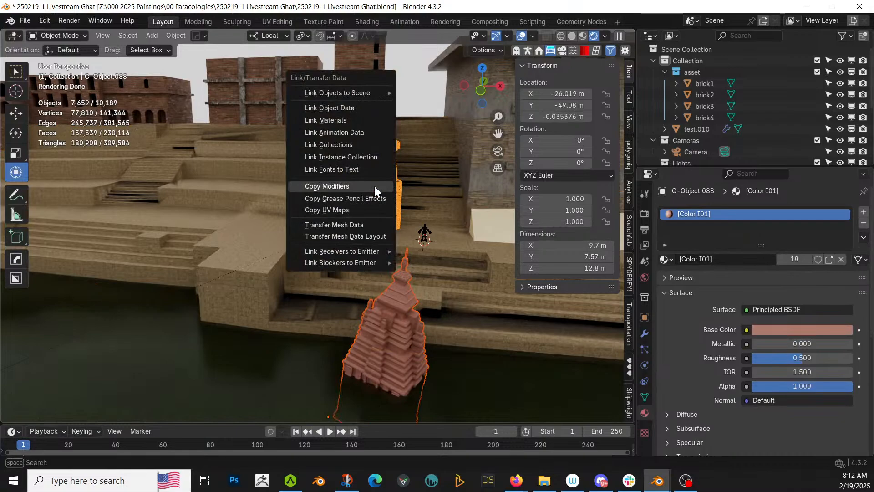
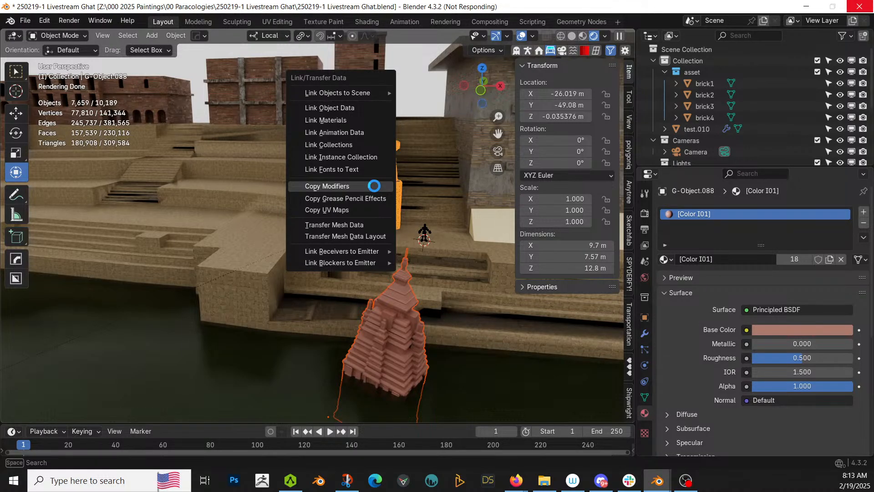
pyautogui.click(365, 277)
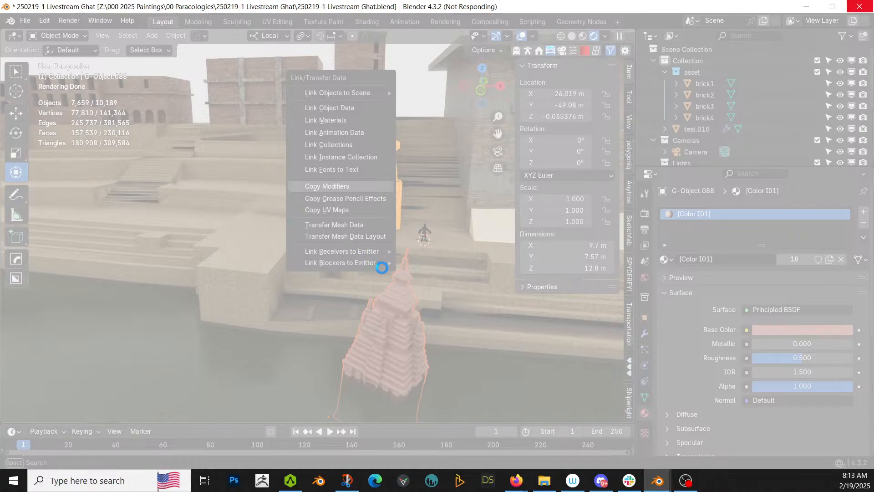
# - Switch to the open Blender file 240218-3 Host Male Troll and inspect the horned figure from the front in Solid shading
pyautogui.moveTo(657, 480)
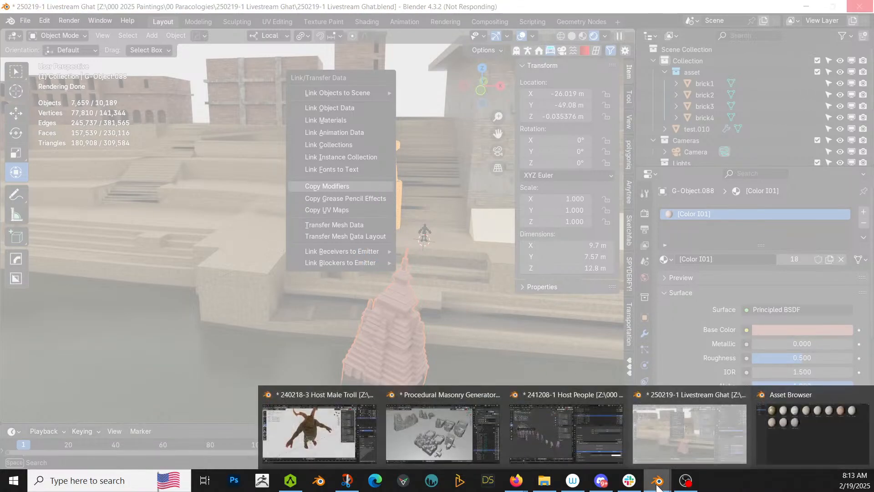
pyautogui.click(318, 430)
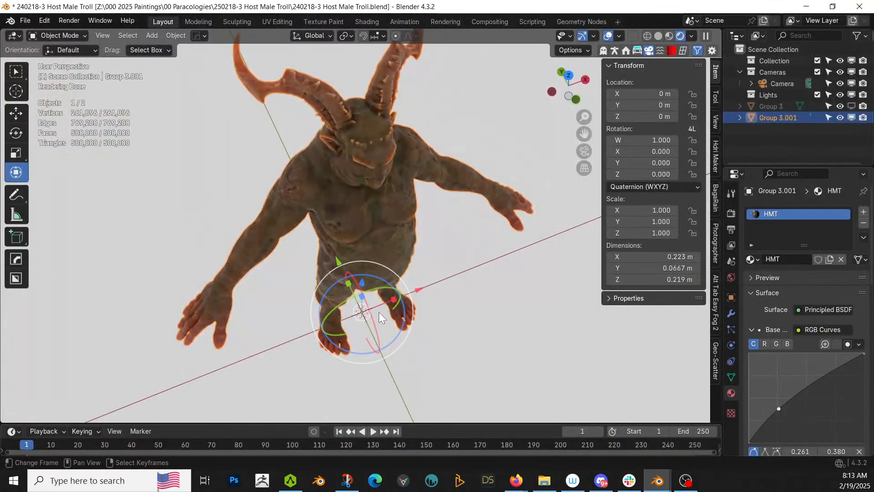
pyautogui.scroll(-4, 420, 267)
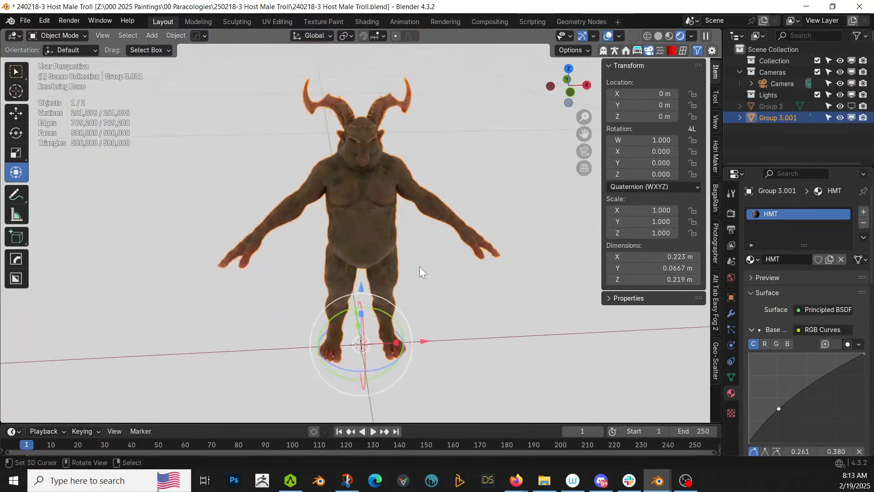
pyautogui.moveTo(419, 266); pyautogui.dragTo(420, 223, button='middle')
pyautogui.scroll(3, 413, 242)
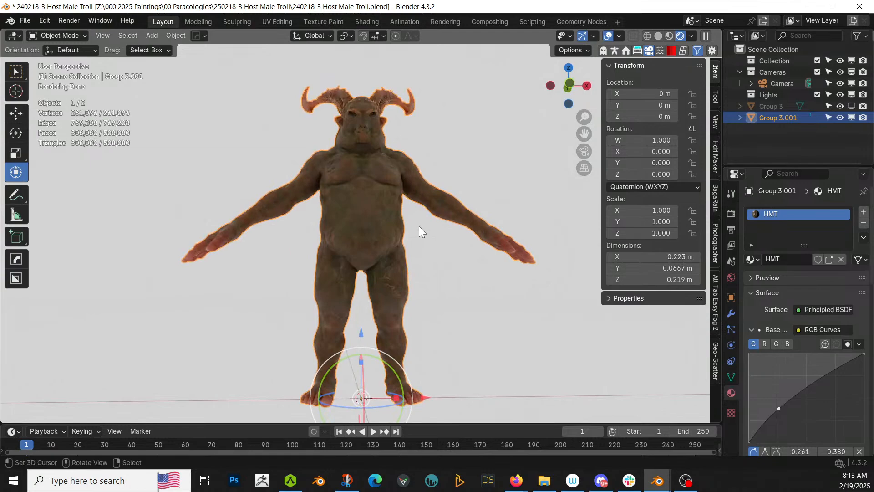
pyautogui.press('z')
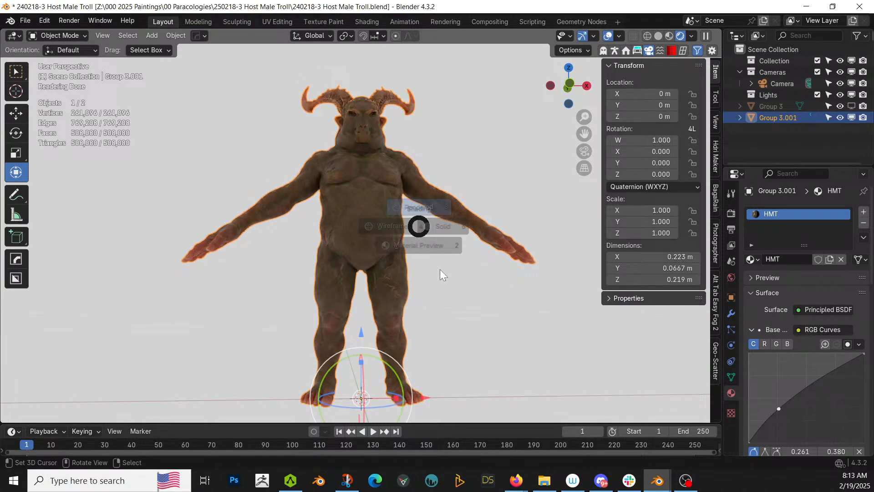
pyautogui.click(465, 293)
pyautogui.scroll(4, 463, 291)
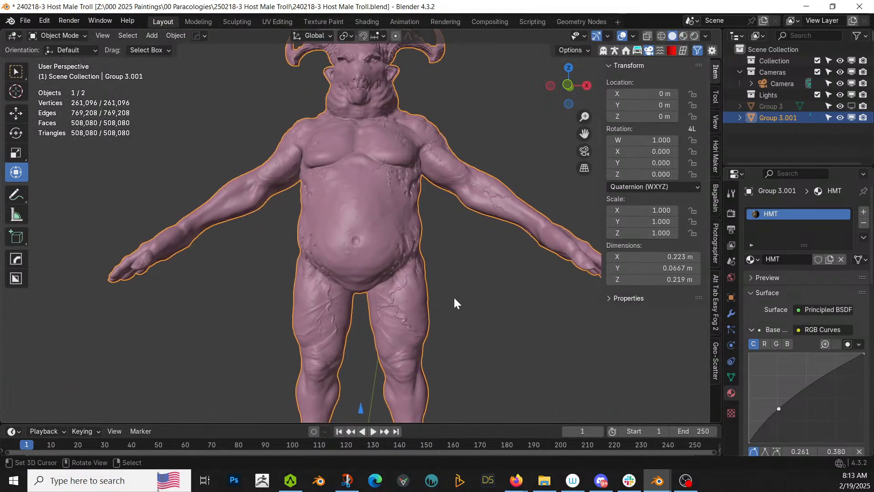
pyautogui.scroll(-4, 454, 298)
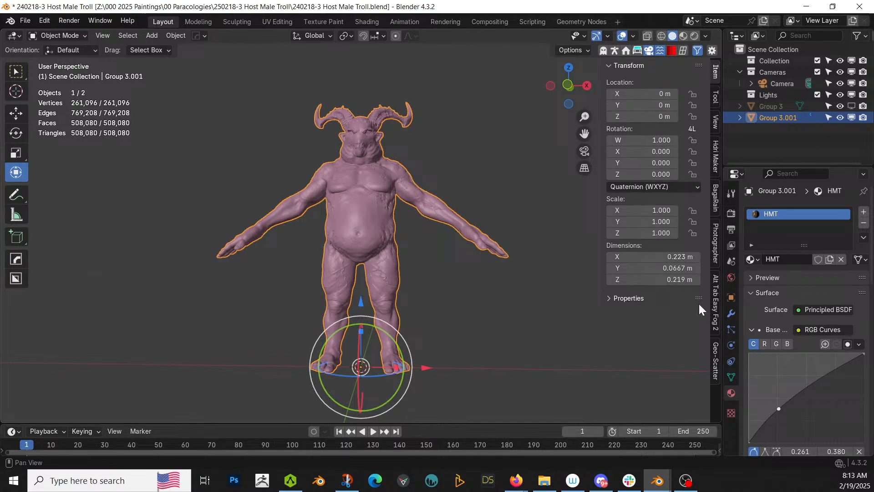
# - Open the Divine Cut Smart Cloth Generator settings and set the cloth type to Trousers
pyautogui.scroll(-4, 714, 306)
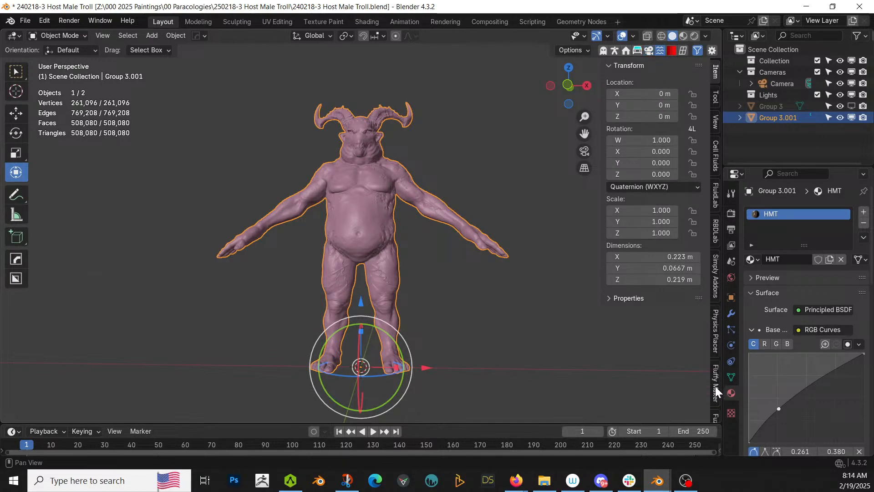
pyautogui.scroll(-3, 715, 386)
pyautogui.click(716, 413)
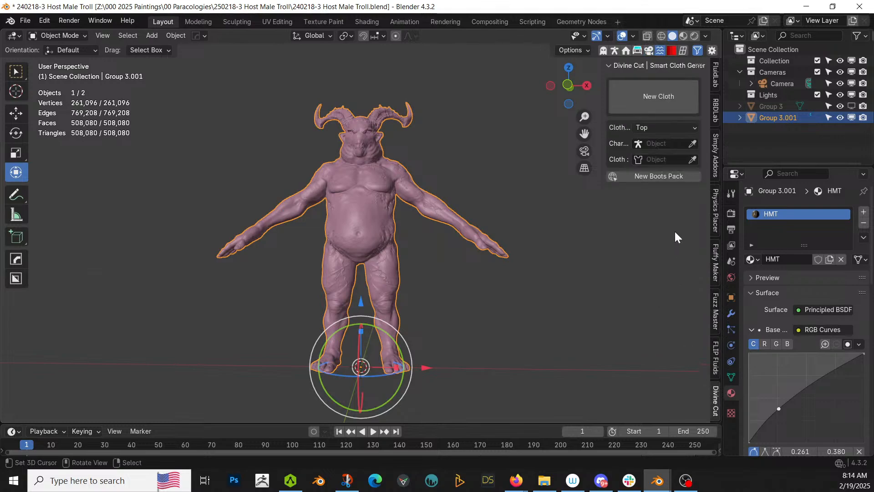
pyautogui.click(692, 127)
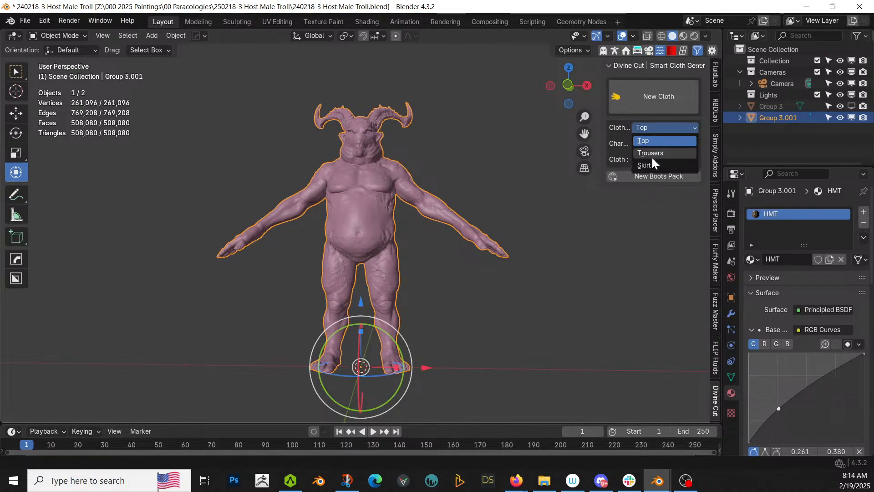
pyautogui.click(634, 155)
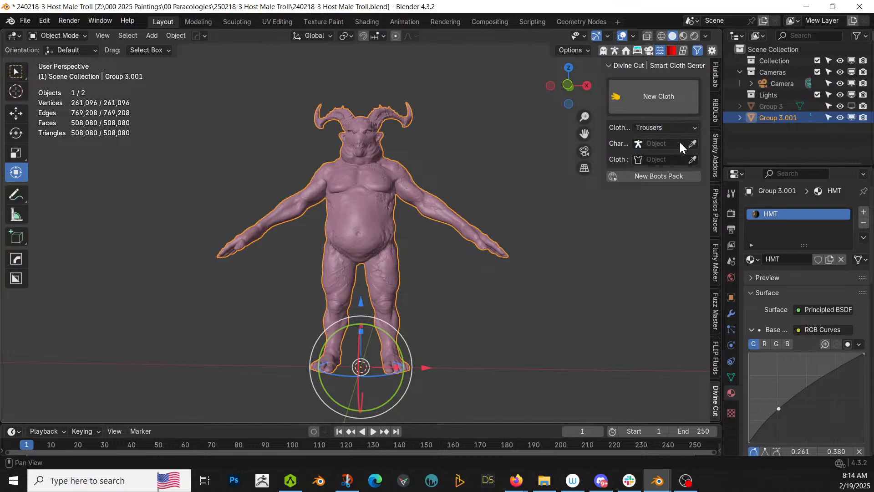
# - Assign the horned troll mesh Group 3.001 as the cloth's character and start a new trousers cloth
pyautogui.click(692, 144)
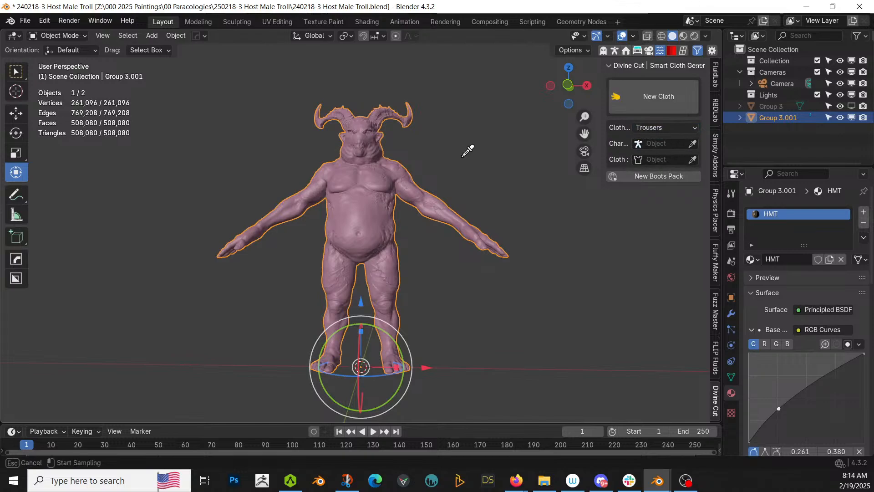
pyautogui.click(386, 173)
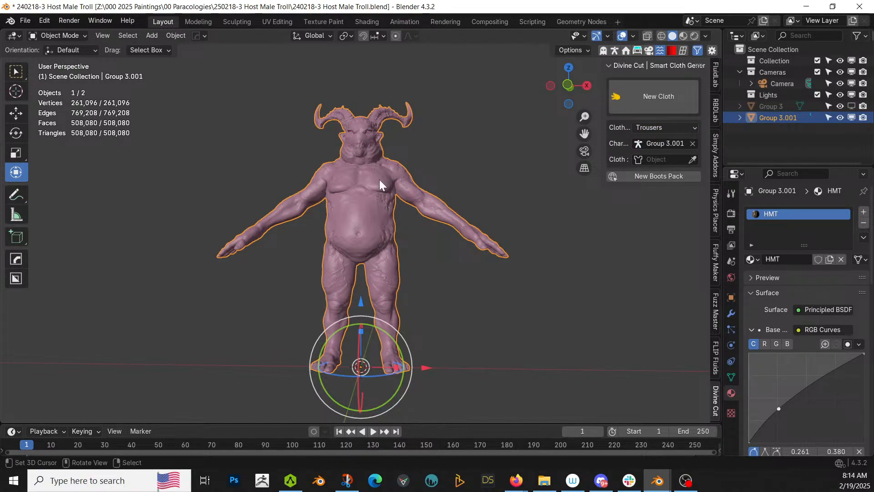
pyautogui.click(649, 96)
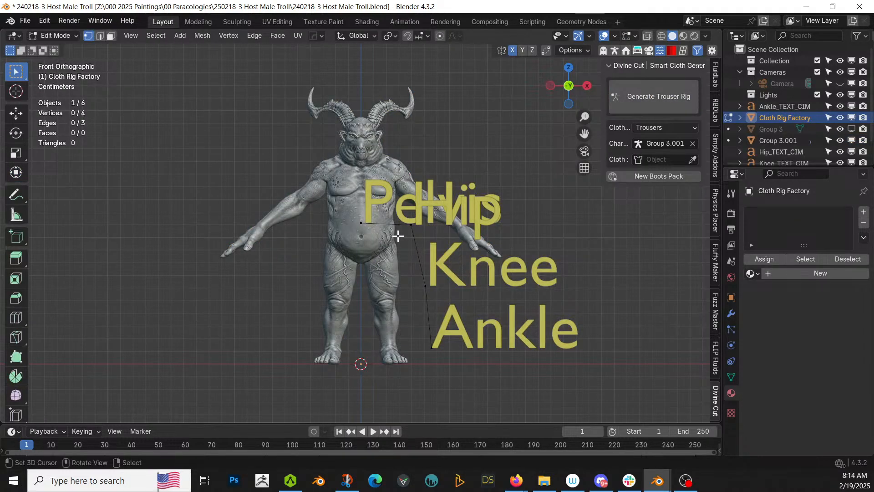
# - Lower the rig's pelvis point along Z to the troll's navel and move the hip point onto the side of its hip
pyautogui.click(367, 225)
pyautogui.press('g')
pyautogui.press('z')
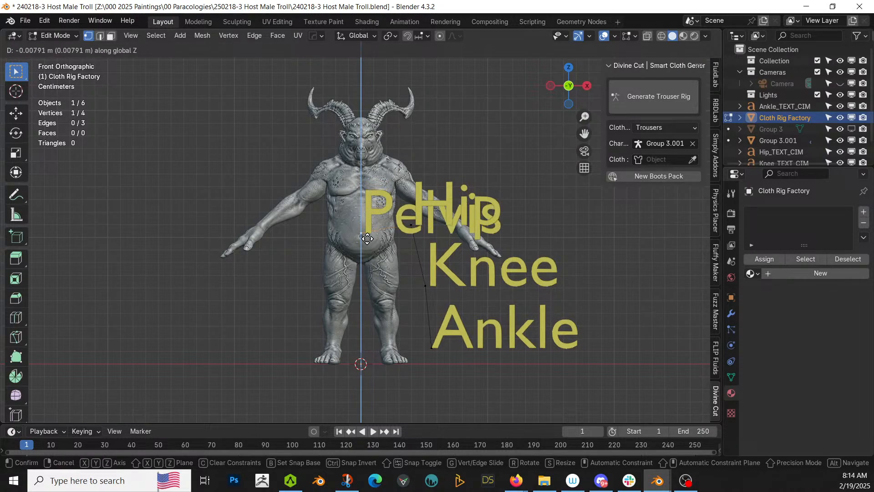
pyautogui.click(367, 239)
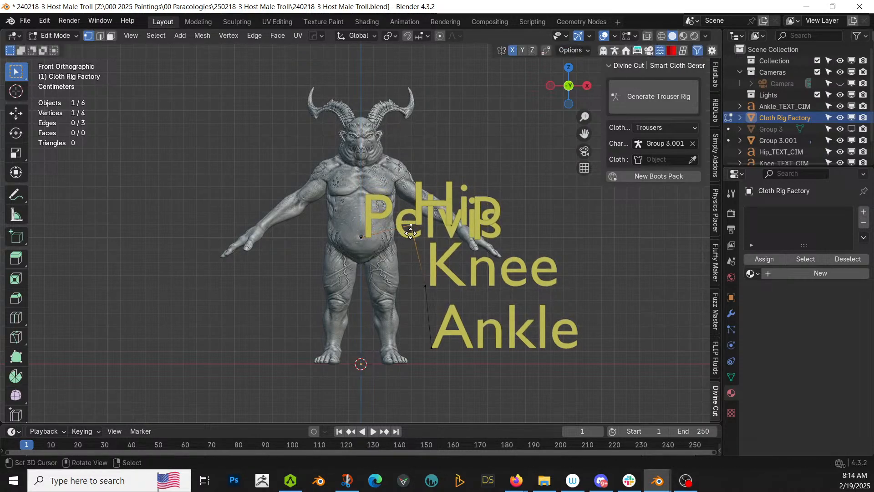
pyautogui.press('g')
pyautogui.click(394, 252)
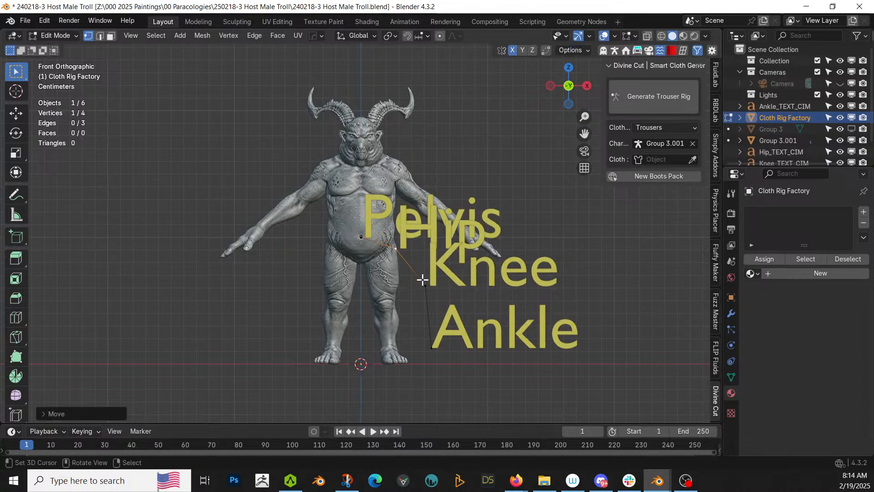
# - Place the rig's knee and ankle points on the troll's matching leg joints, and generate the trouser rig
pyautogui.press('g')
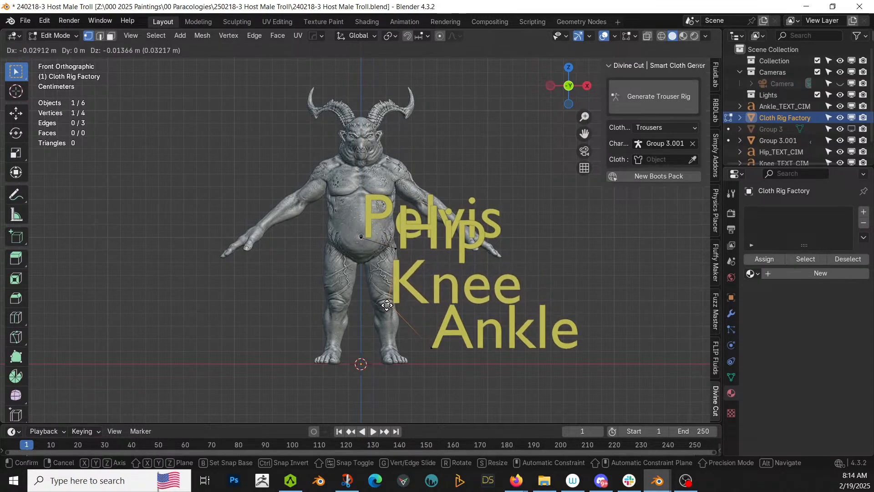
pyautogui.click(388, 304)
pyautogui.press('g')
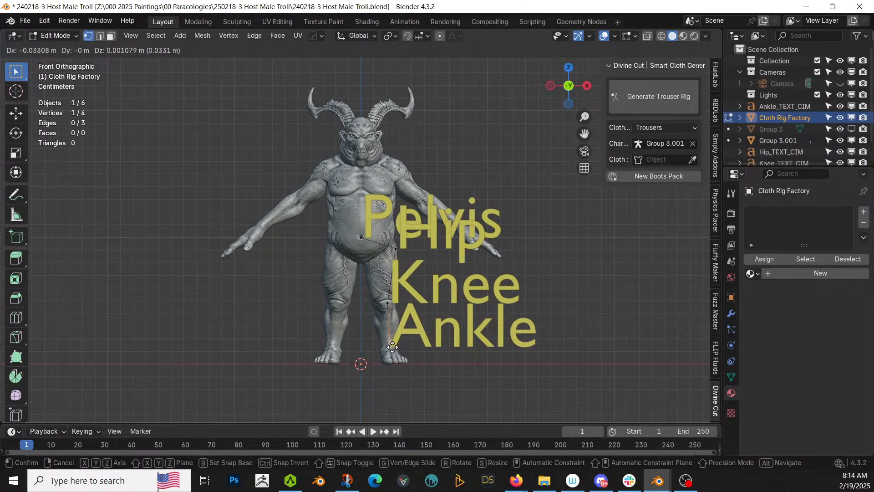
pyautogui.click(388, 348)
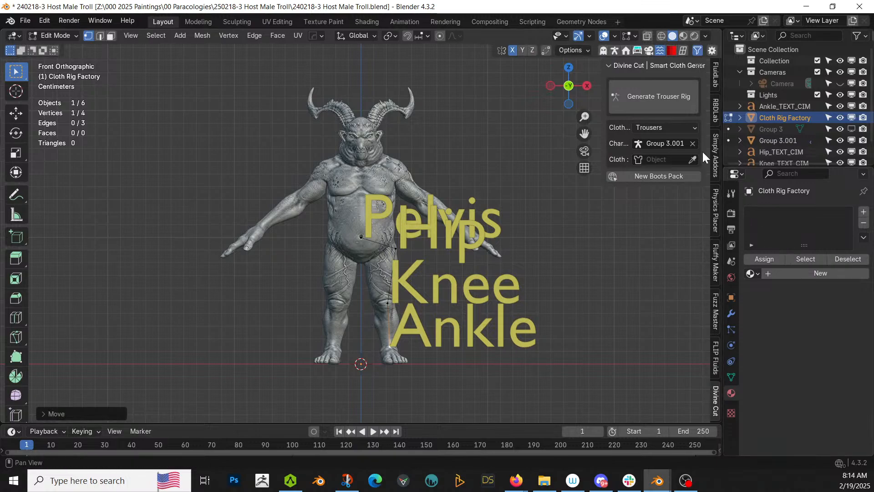
pyautogui.click(659, 100)
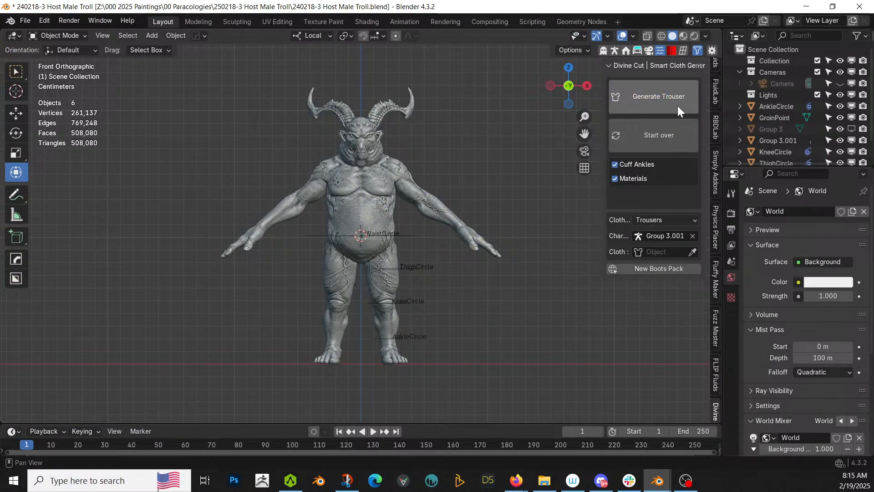
# - Shift the thigh circle back and down around the troll's upper leg in the right side view, and generate the trousers
pyautogui.scroll(4, 548, 241)
pyautogui.moveTo(547, 241); pyautogui.dragTo(484, 286, button='middle')
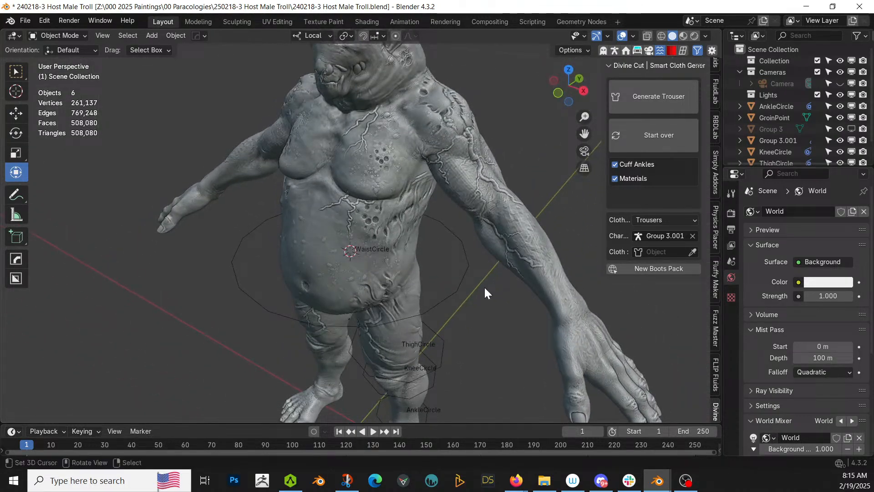
pyautogui.click(459, 293)
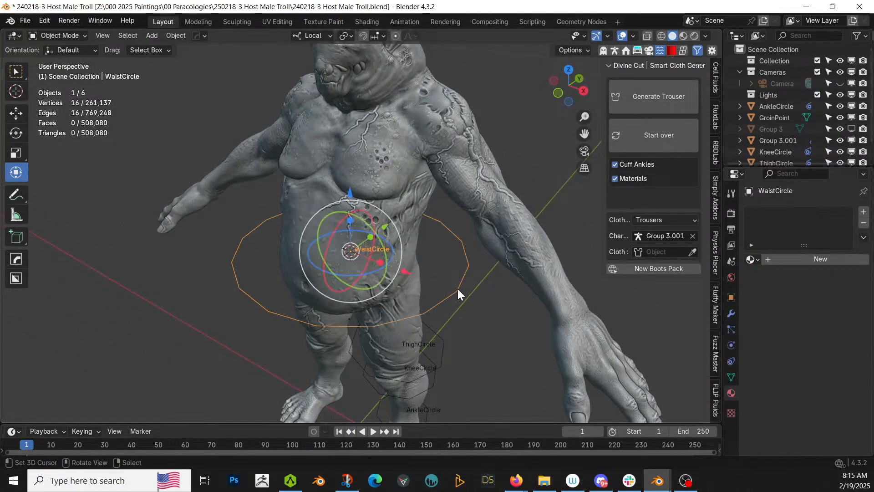
pyautogui.click(431, 292)
pyautogui.moveTo(431, 292); pyautogui.dragTo(385, 225, button='middle')
pyautogui.click(369, 299)
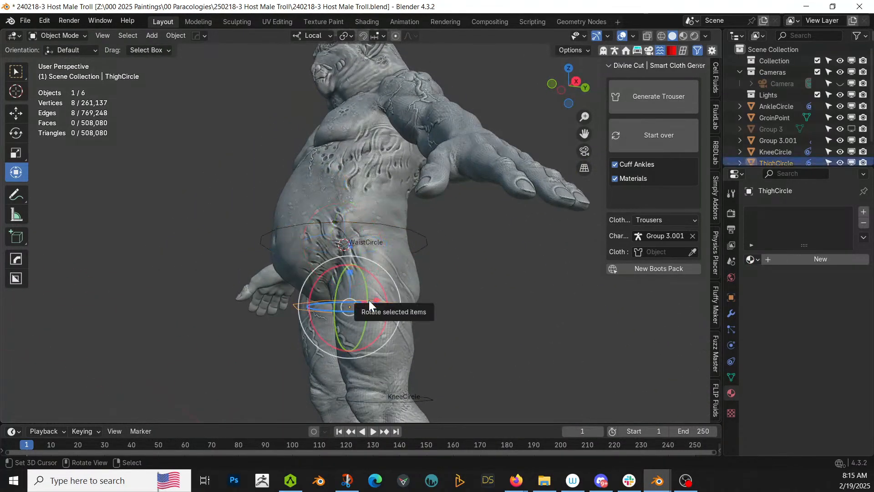
pyautogui.press('KP_3')
pyautogui.press('g')
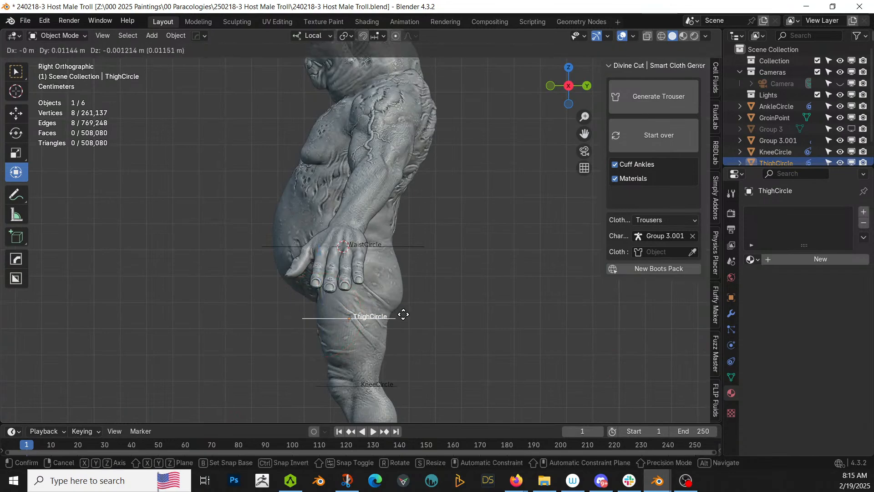
pyautogui.click(407, 321)
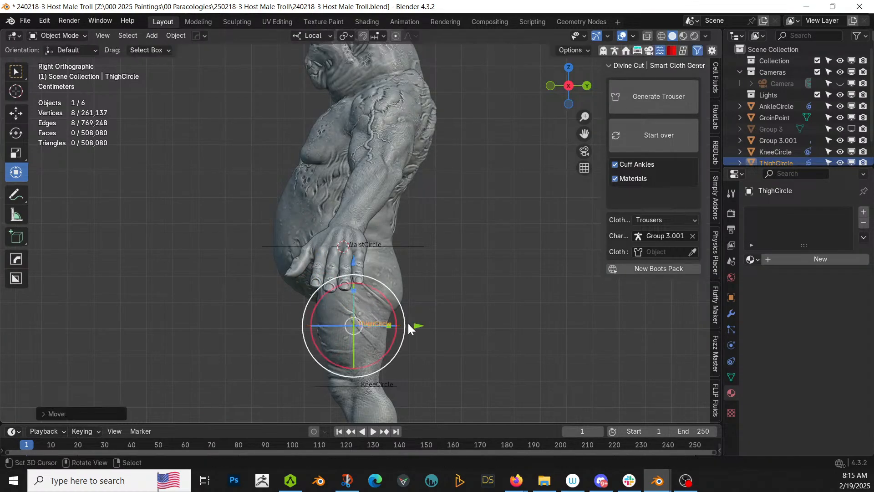
pyautogui.moveTo(404, 381); pyautogui.dragTo(518, 385, button='middle')
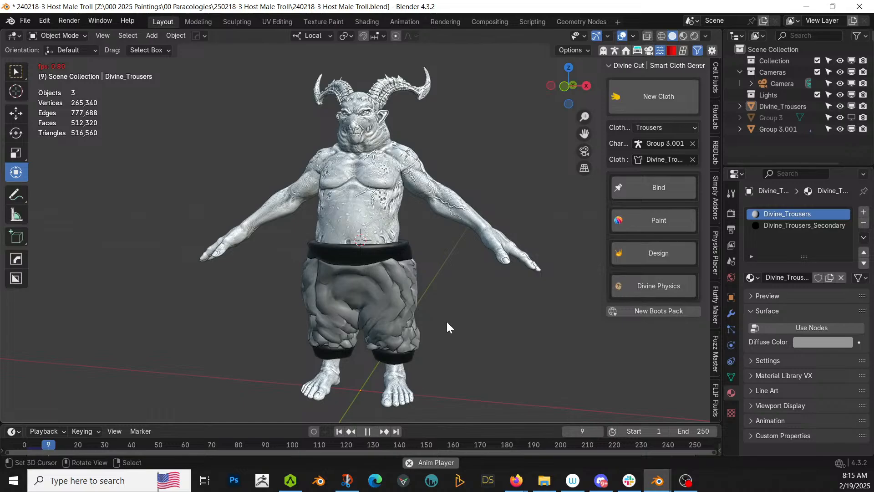
# - Stop the cloth simulation, examine the trousers around the waist, and return to the first frame
pyautogui.press('space')
pyautogui.moveTo(447, 322); pyautogui.dragTo(440, 357, button='middle')
pyautogui.scroll(5, 450, 365)
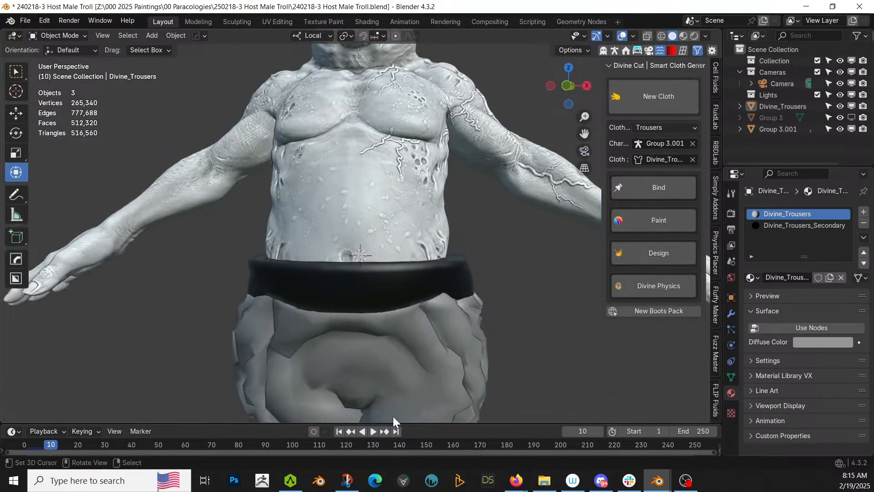
pyautogui.click(339, 431)
pyautogui.scroll(-4, 408, 330)
# - Set the trousers' first Subdivision modifier to 3 levels for viewport and render, and rerun the cloth simulation to frame 3
pyautogui.click(414, 318)
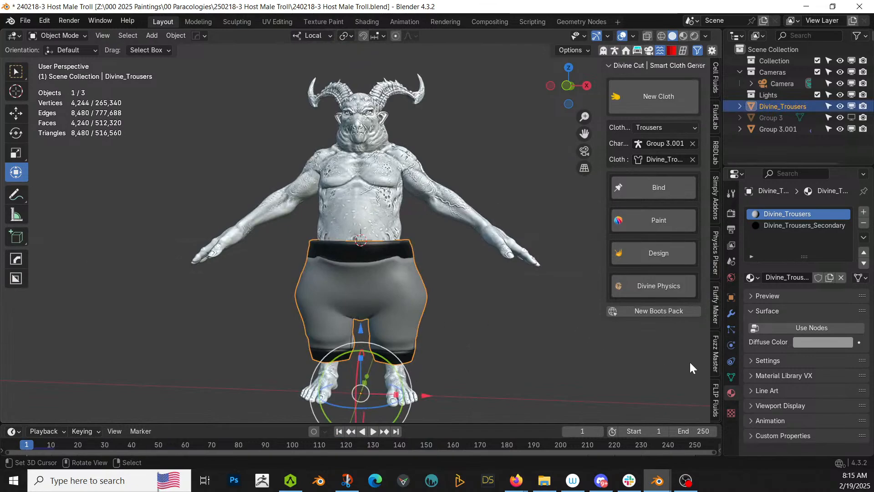
pyautogui.click(732, 314)
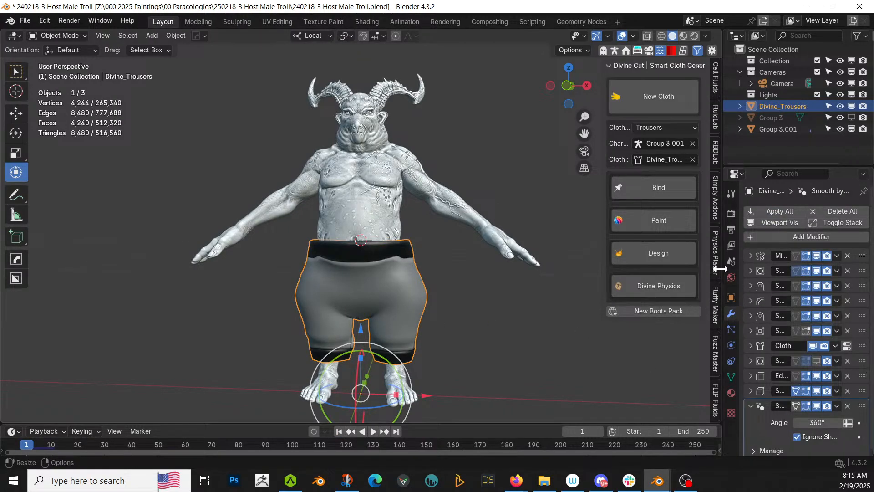
pyautogui.moveTo(721, 268); pyautogui.dragTo(629, 268)
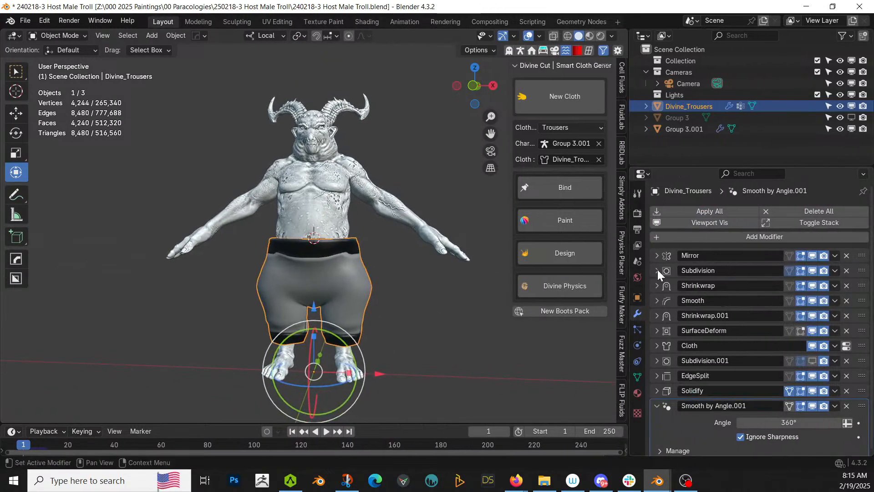
pyautogui.click(657, 270)
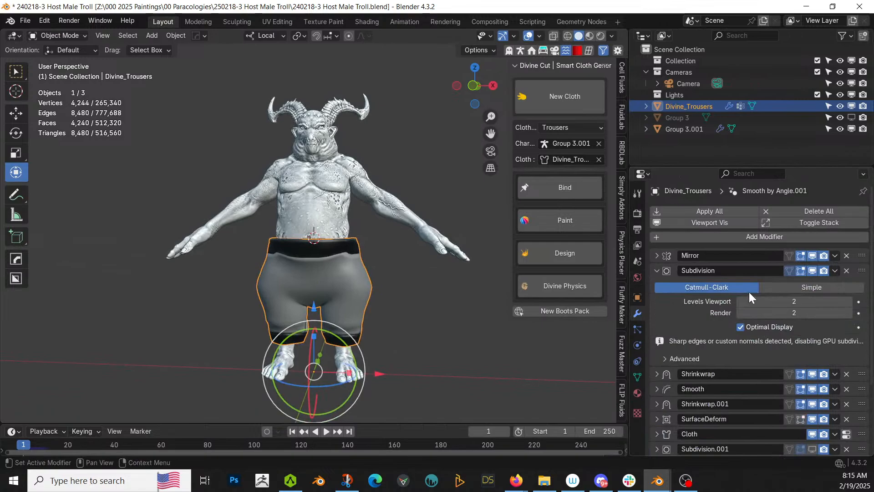
pyautogui.click(849, 301)
pyautogui.click(850, 312)
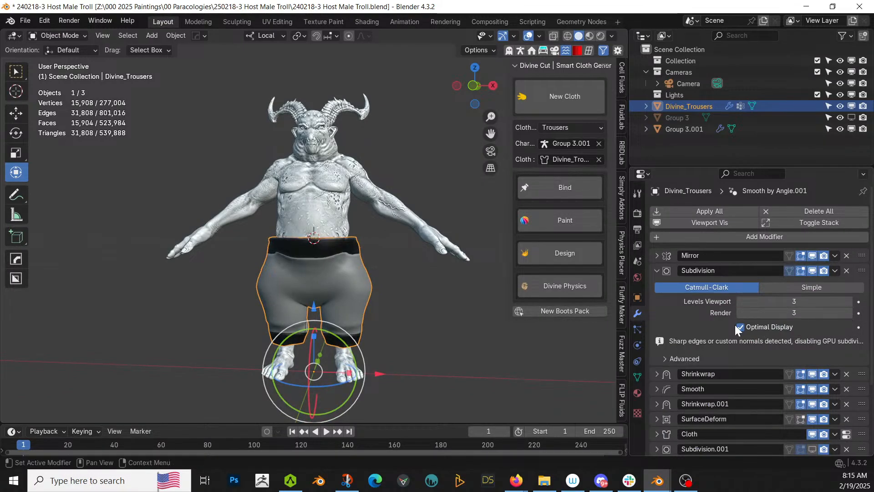
pyautogui.click(326, 431)
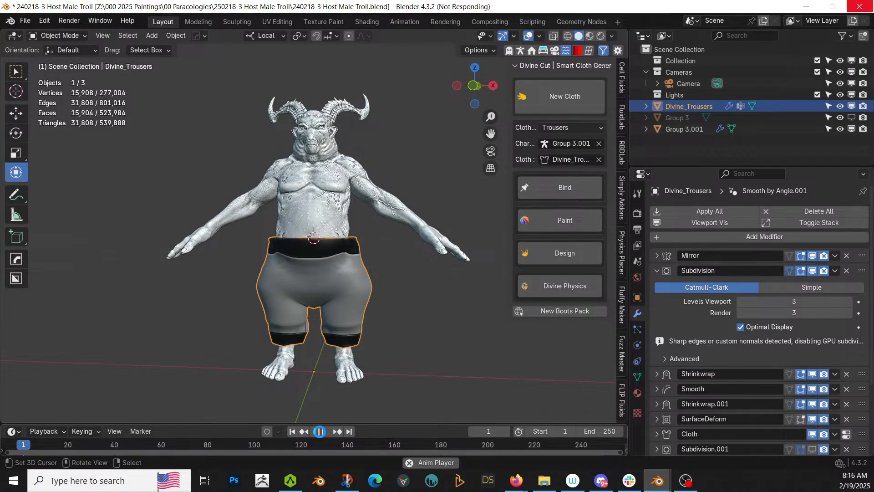
pyautogui.click(319, 431)
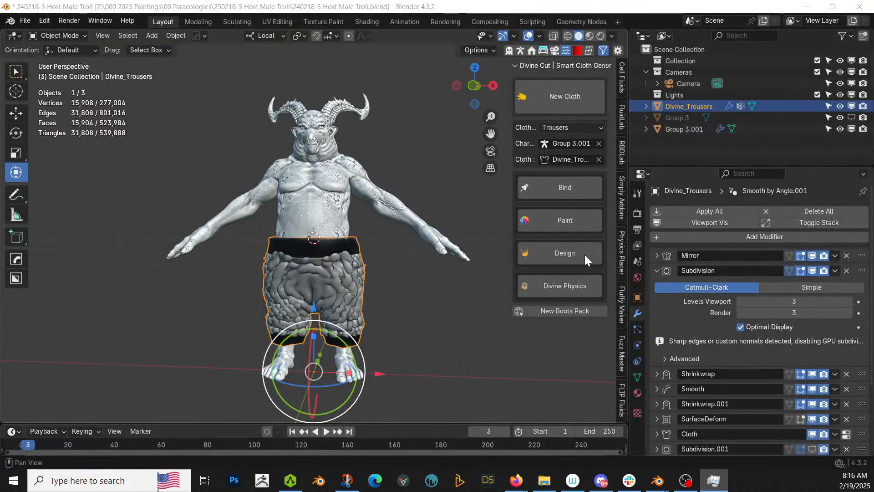
# - Switch to the Procedural Masonry Generator_2 file and recover the auto-save 250219-1 Livestream Ghat_6128_autosave.blend in its window
pyautogui.moveTo(657, 481)
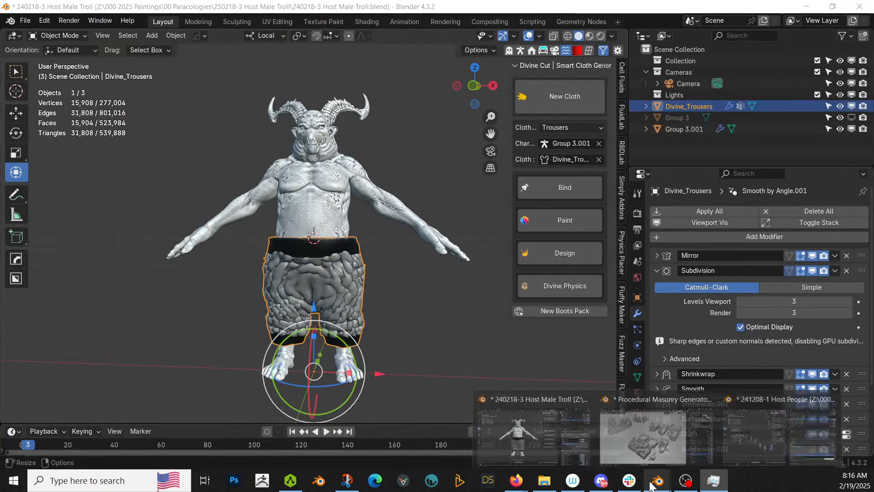
pyautogui.click(652, 458)
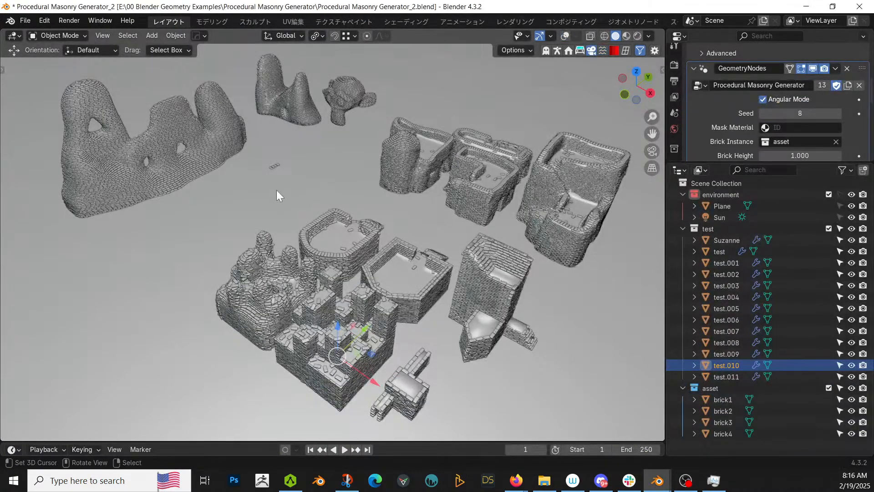
pyautogui.click(26, 21)
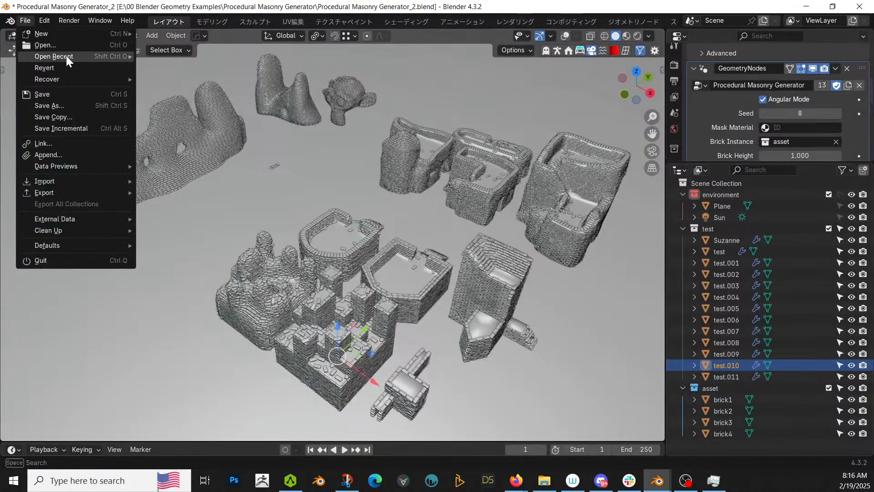
pyautogui.moveTo(54, 80)
pyautogui.click(179, 91)
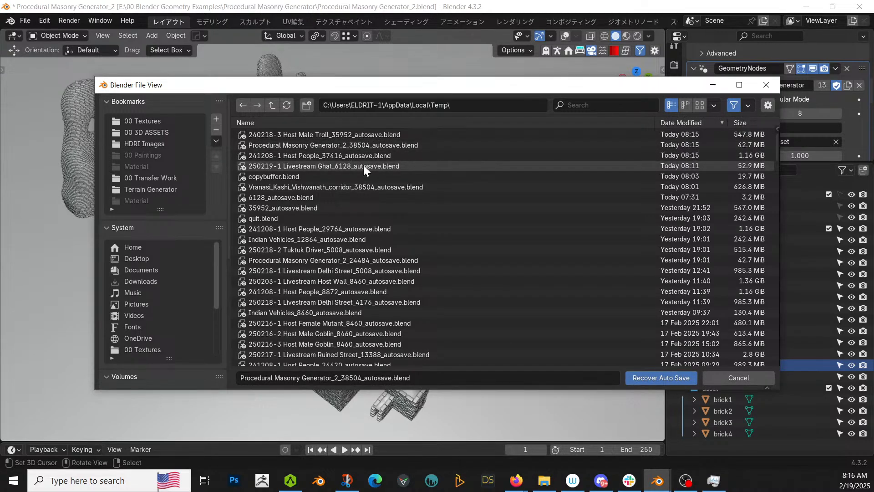
pyautogui.click(363, 165)
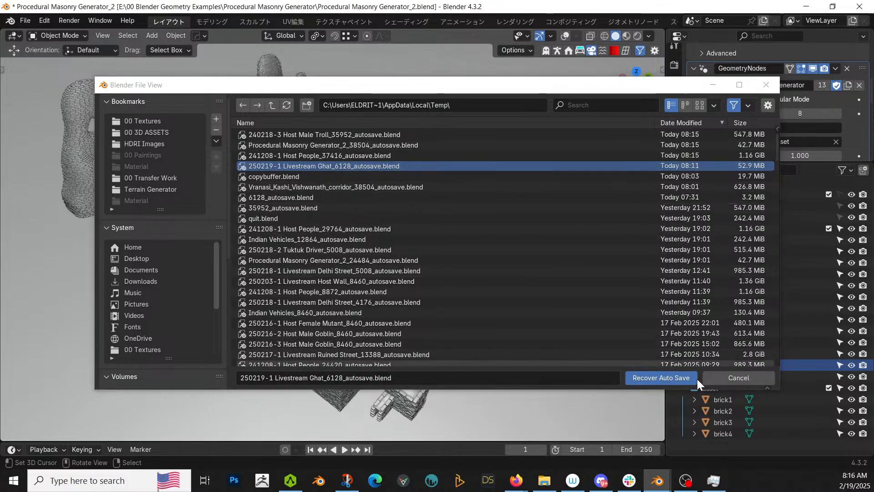
pyautogui.click(657, 376)
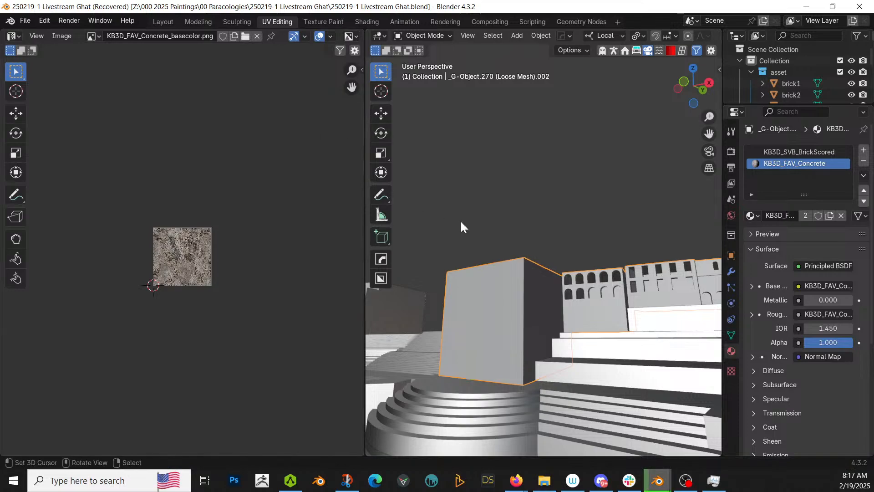
# - Switch the recovered ghat scene's 3D view to Rendered shading and widen the view at the image editor's expense
pyautogui.moveTo(473, 230); pyautogui.dragTo(468, 272, button='middle')
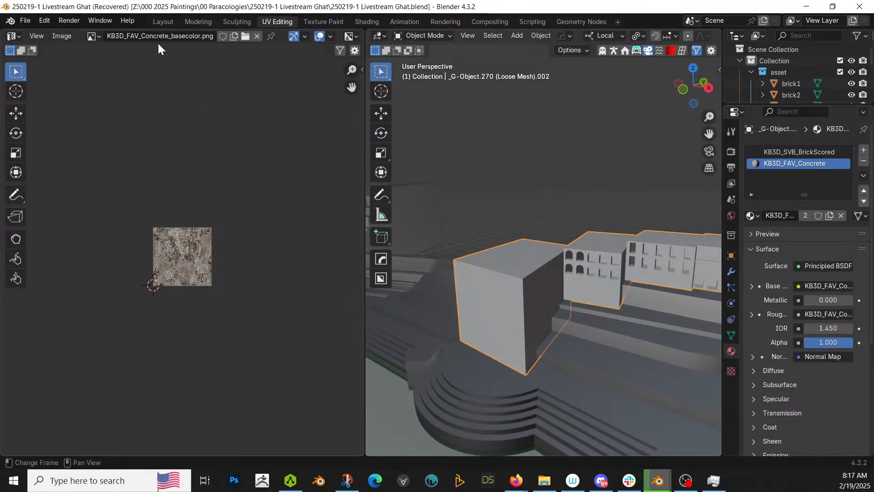
pyautogui.scroll(-6, 480, 196)
pyautogui.moveTo(496, 221); pyautogui.dragTo(514, 229, button='middle')
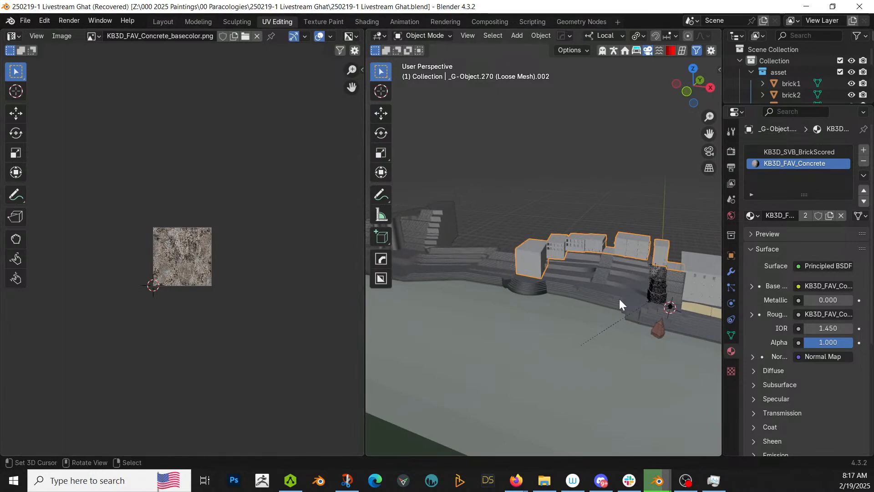
pyautogui.press('z')
pyautogui.press('8')
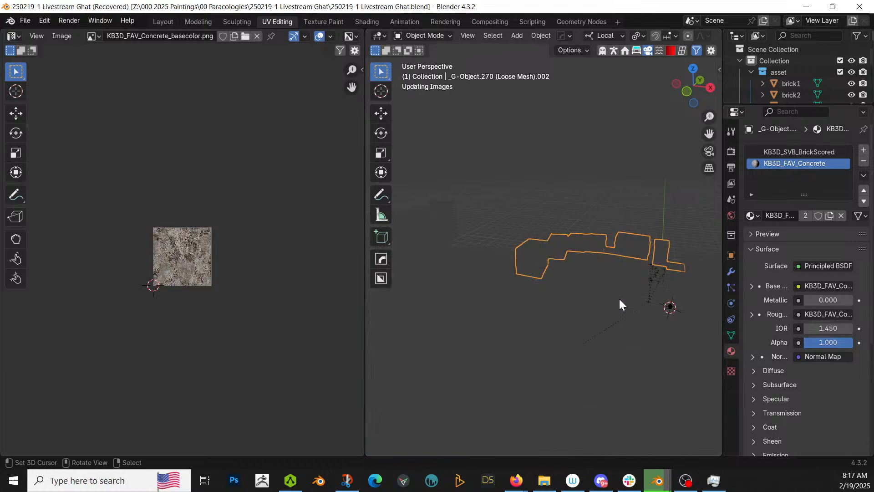
pyautogui.moveTo(365, 221); pyautogui.dragTo(150, 221)
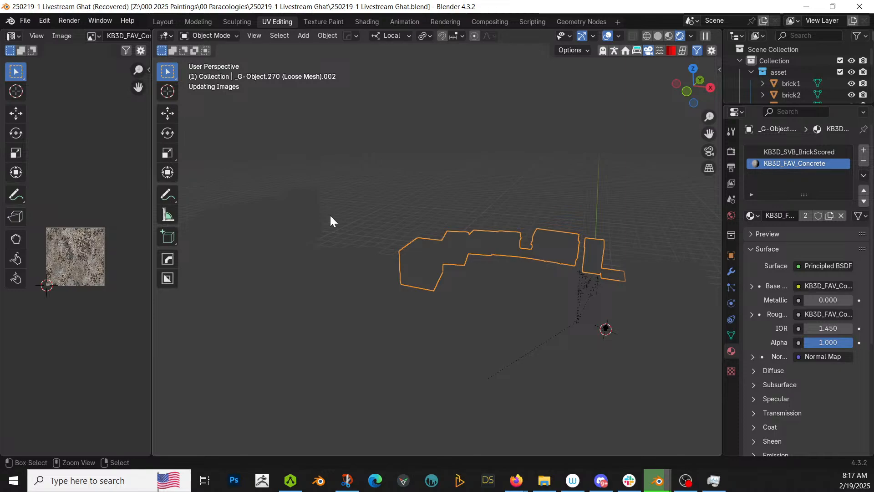
pyautogui.moveTo(654, 482)
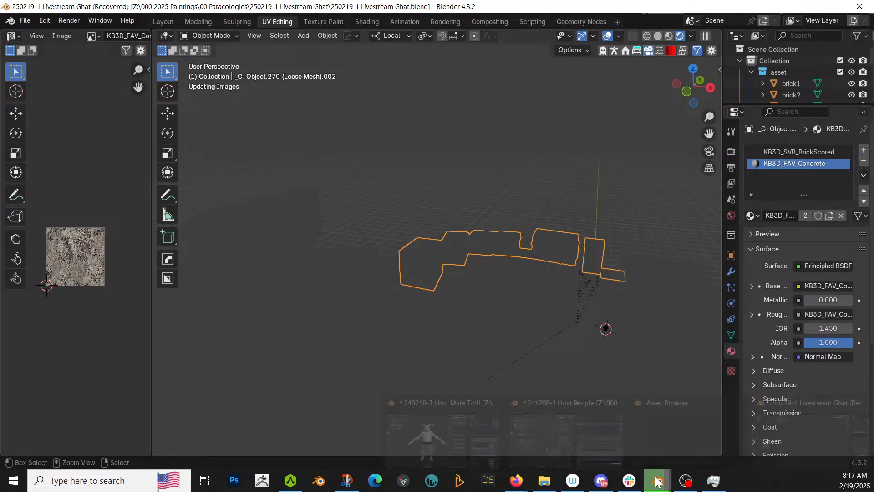
# - Switch to the 240218-3 Host Male Troll file and return the trousers' cloth simulation to the first frame
pyautogui.click(437, 439)
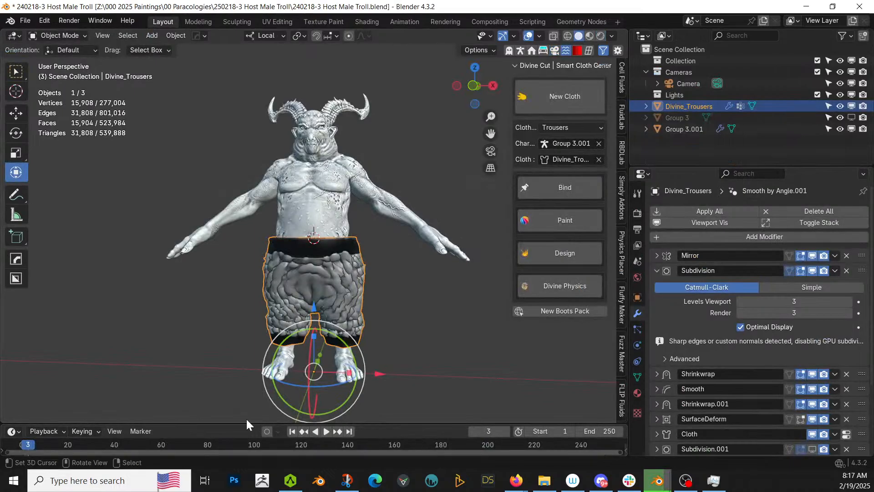
pyautogui.click(294, 432)
pyautogui.scroll(4, 378, 342)
pyautogui.moveTo(379, 343); pyautogui.dragTo(415, 343, button='middle')
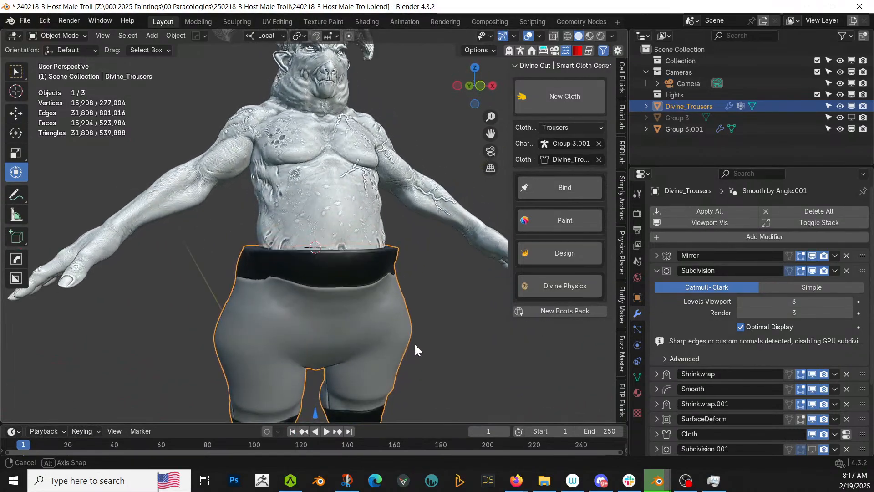
pyautogui.scroll(-2, 487, 338)
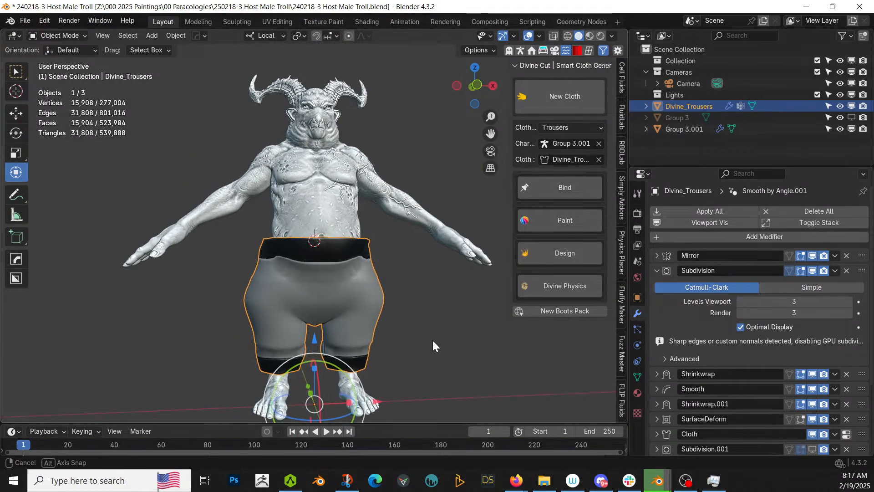
# - Edit the trousers mesh and move the outer hip vertex inward about 0.012 m along local X with proportional editing sized about 0.039 m
pyautogui.press('Tab')
pyautogui.scroll(2, 414, 325)
pyautogui.moveTo(413, 324); pyautogui.dragTo(401, 353, button='middle')
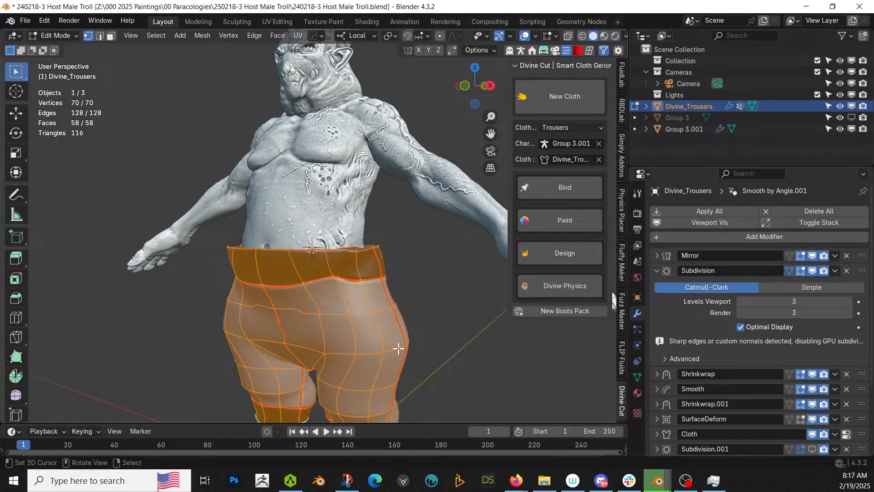
pyautogui.click(406, 345)
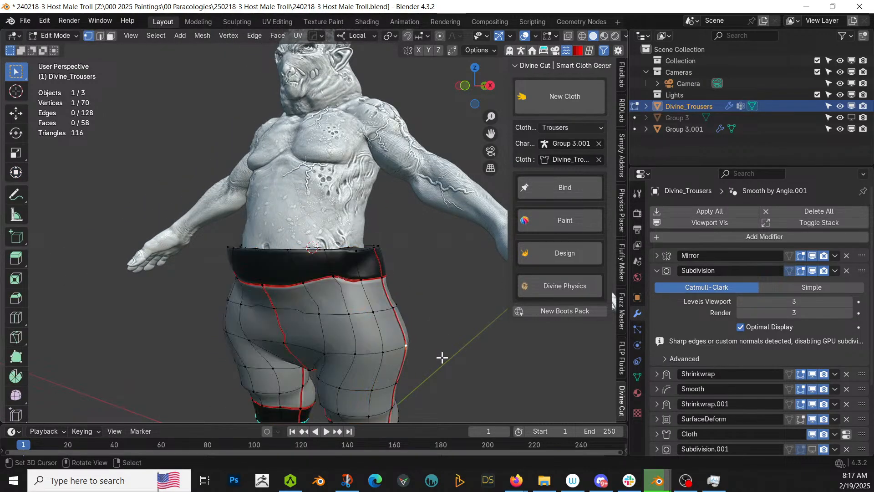
pyautogui.press('o')
pyautogui.moveTo(442, 358); pyautogui.dragTo(457, 339, button='middle')
pyautogui.press('g')
pyautogui.press('x')
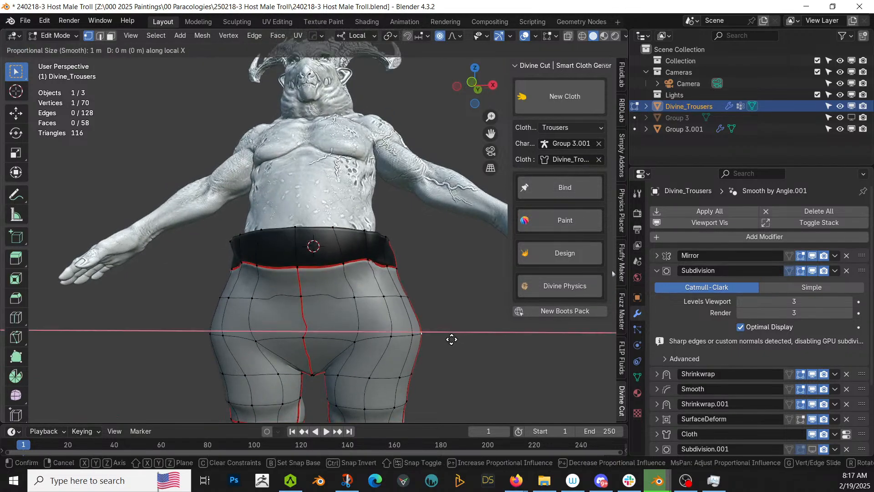
pyautogui.scroll(3, 449, 339)
pyautogui.scroll(20, 449, 339)
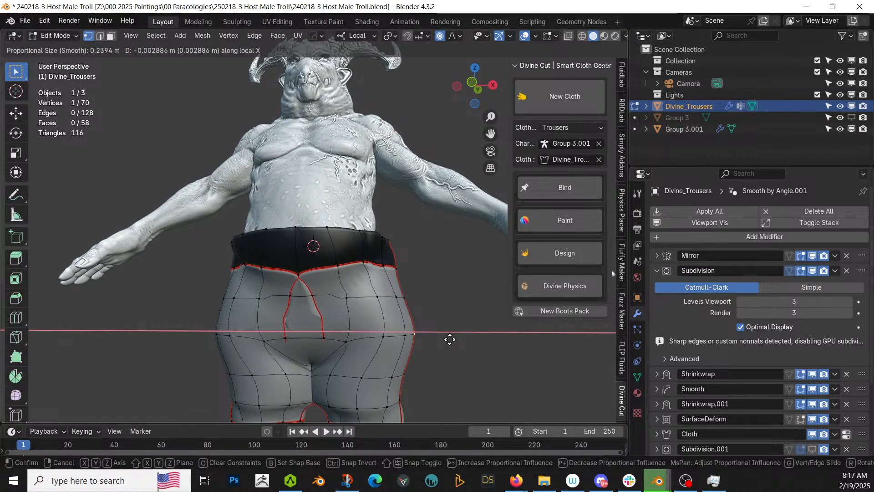
pyautogui.scroll(4, 449, 340)
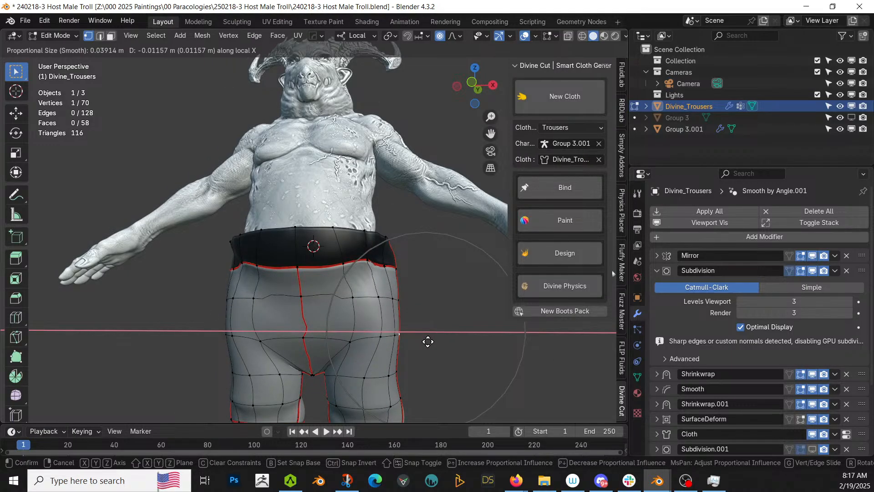
pyautogui.click(426, 342)
# - Select the trousers' crotch vertices, raise them along local Z with proportional editing, and leave Edit Mode
pyautogui.moveTo(334, 368); pyautogui.dragTo(342, 306, button='middle')
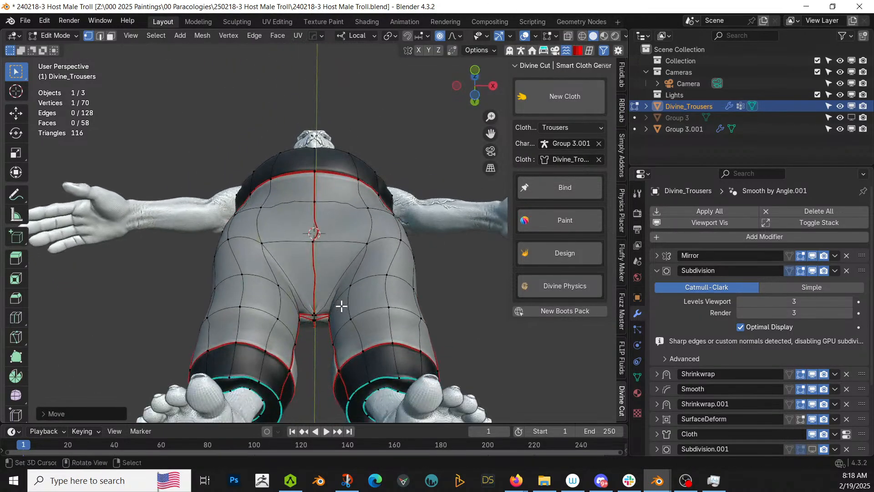
pyautogui.press('c')
pyautogui.click(315, 317)
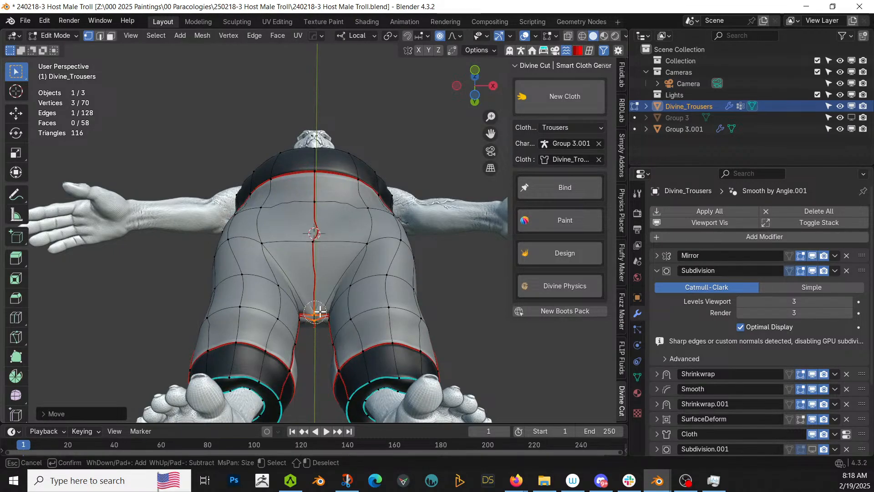
pyautogui.press('Escape')
pyautogui.moveTo(435, 313); pyautogui.dragTo(427, 367, button='middle')
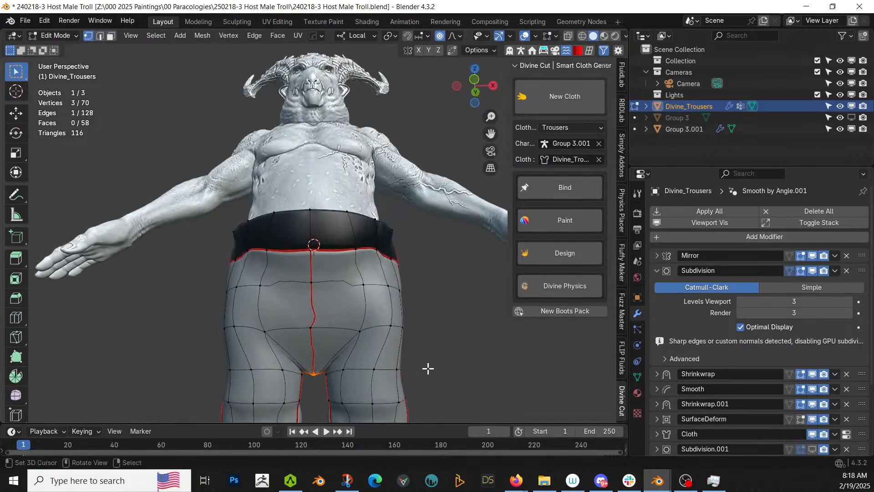
pyautogui.press('g')
pyautogui.press('z')
pyautogui.scroll(5, 367, 360)
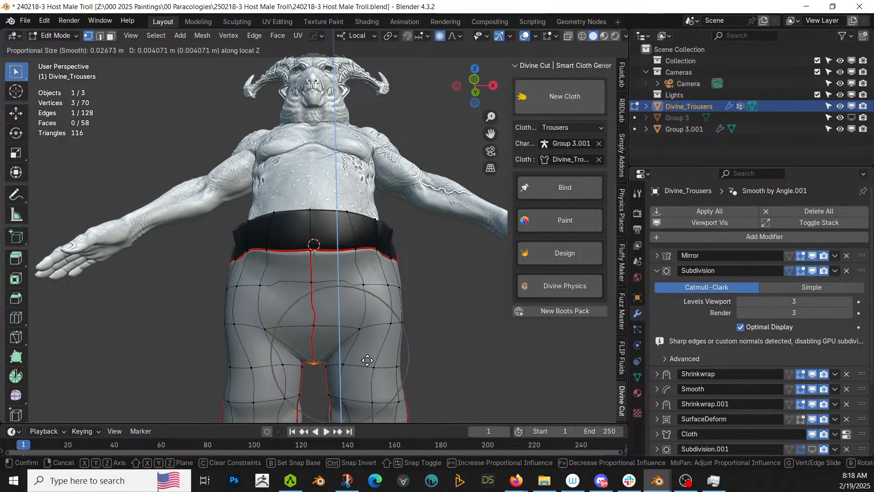
pyautogui.click(371, 337)
pyautogui.press('Tab')
# - Run the cloth simulation on the reshaped trousers to frame 3
pyautogui.scroll(-3, 386, 327)
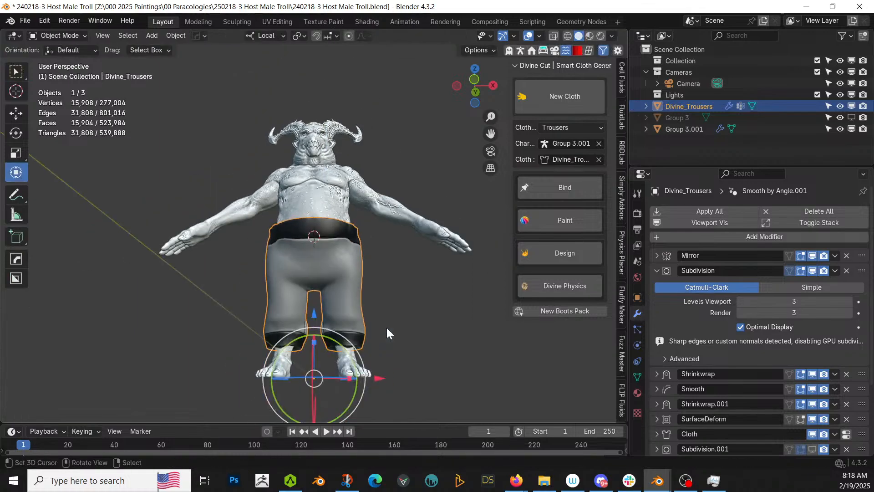
pyautogui.moveTo(387, 327); pyautogui.dragTo(371, 376, button='middle')
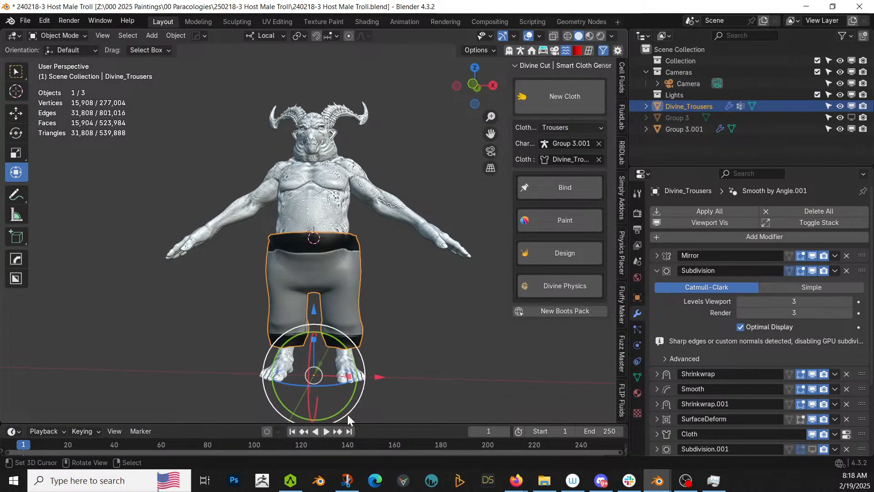
pyautogui.click(327, 430)
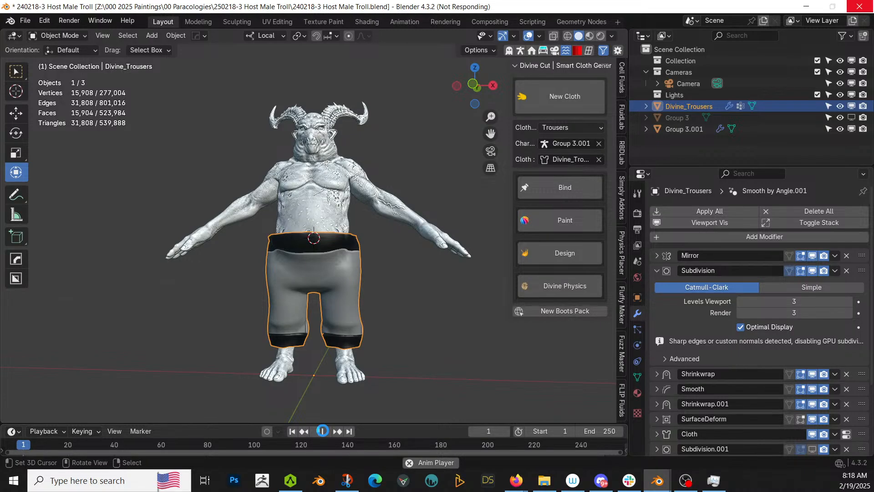
pyautogui.click(322, 430)
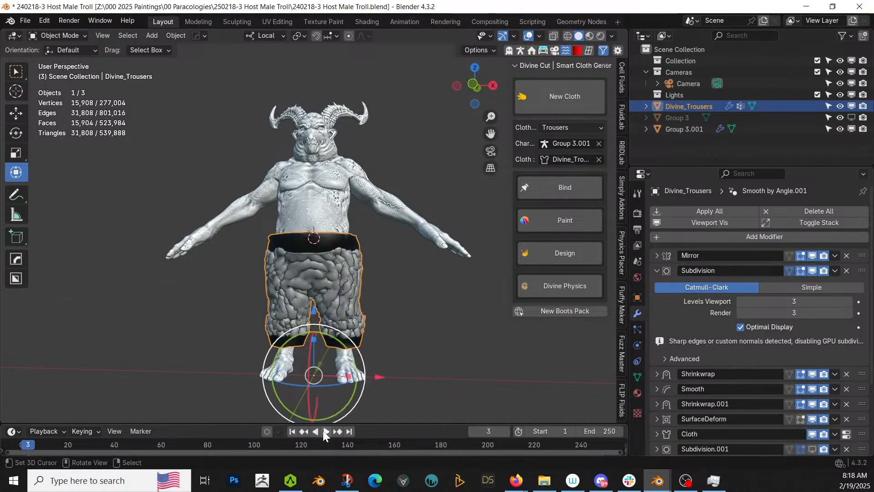
# - Set the trousers' first Subdivision modifier to 2 levels for viewport and render, and rerun the cloth simulation from the first frame
pyautogui.click(738, 300)
pyautogui.click(740, 312)
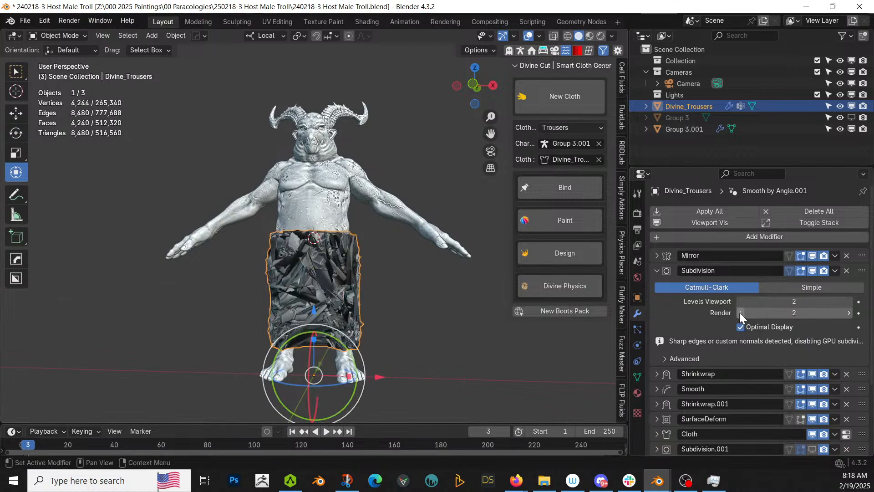
pyautogui.click(292, 431)
pyautogui.click(327, 431)
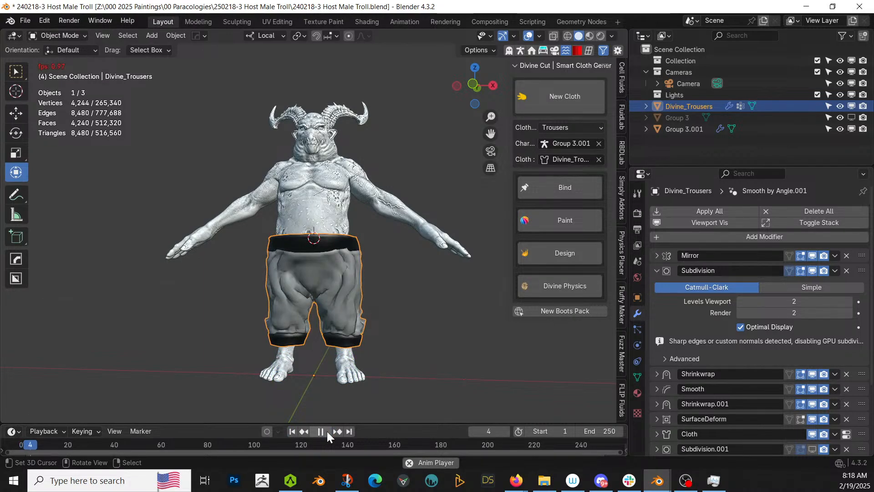
pyautogui.click(325, 430)
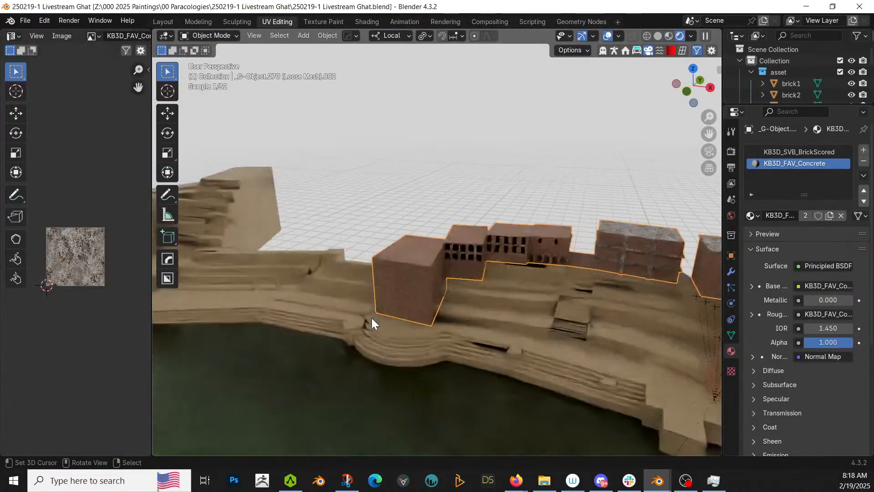
# - Switch to the 250219-1 Livestream Ghat file and select the stepped temple standing in the river
pyautogui.keyDown('shift'); pyautogui.moveTo(169, 285); pyautogui.dragTo(693, 273, button='middle'); pyautogui.keyUp('shift')
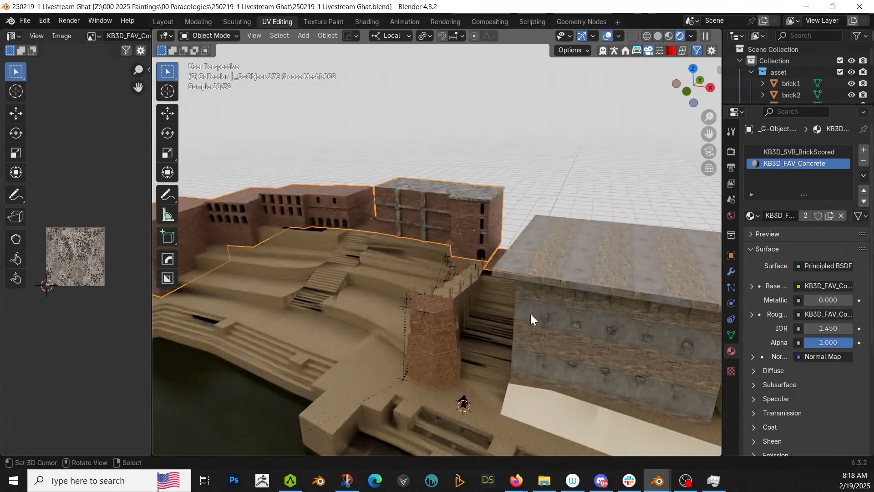
pyautogui.moveTo(531, 313); pyautogui.dragTo(524, 246, button='middle')
pyautogui.scroll(2, 541, 297)
pyautogui.click(411, 313)
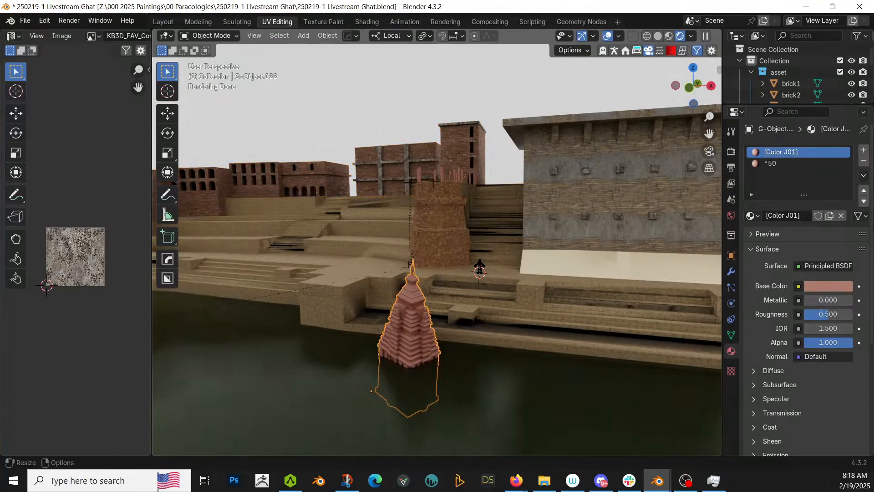
# - In the Layout workspace, replace the temple's *50 material with KB3D_SVB_BrickPlasterTrim and remove its [Color J01] material slot
pyautogui.click(154, 20)
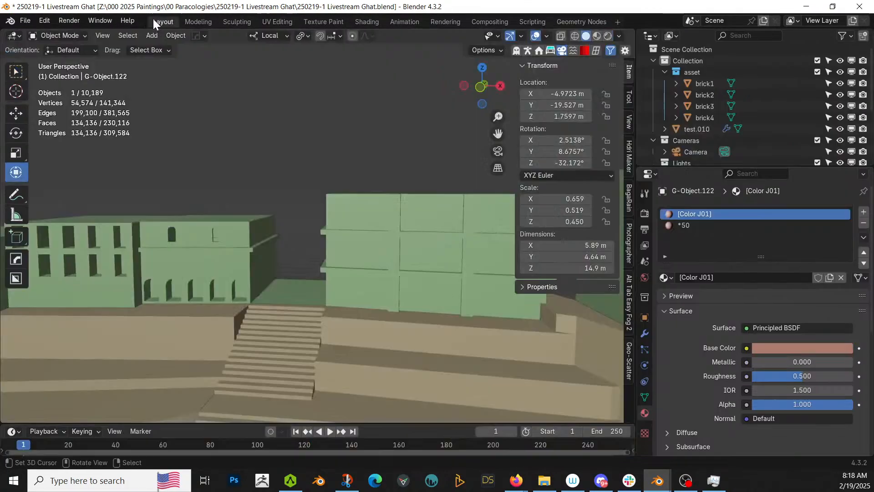
pyautogui.scroll(-6, 395, 251)
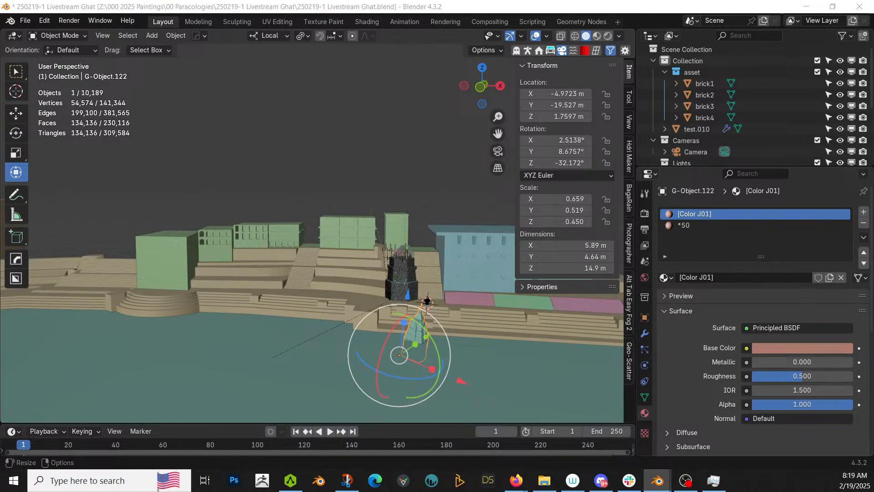
pyautogui.moveTo(718, 163); pyautogui.dragTo(723, 221)
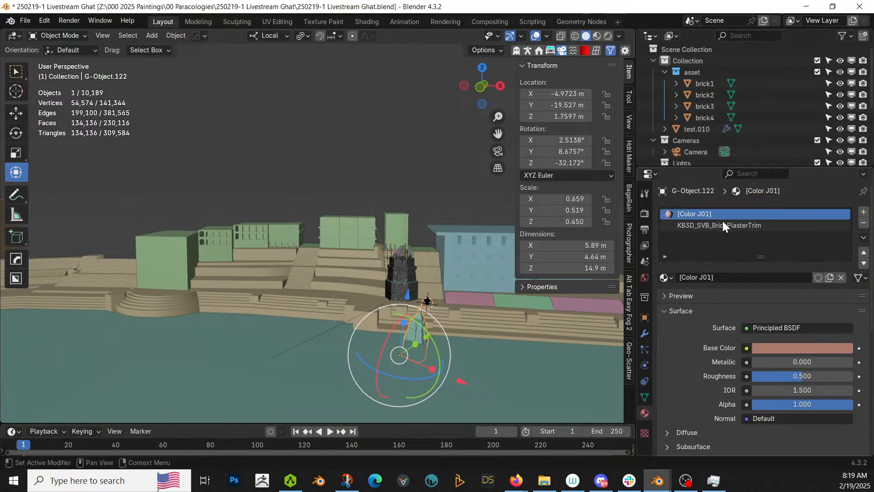
pyautogui.click(864, 223)
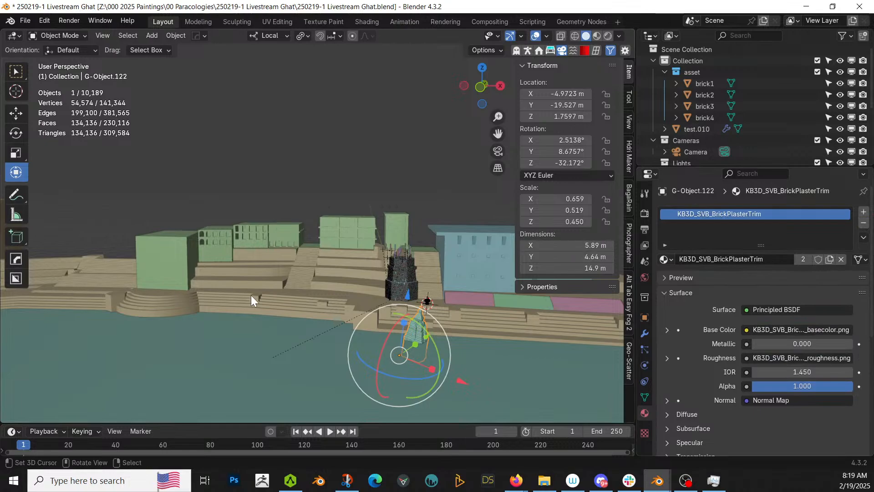
# - Isolate the temple in local view and show it with Rendered shading
pyautogui.press('KP_Divide')
pyautogui.press('z')
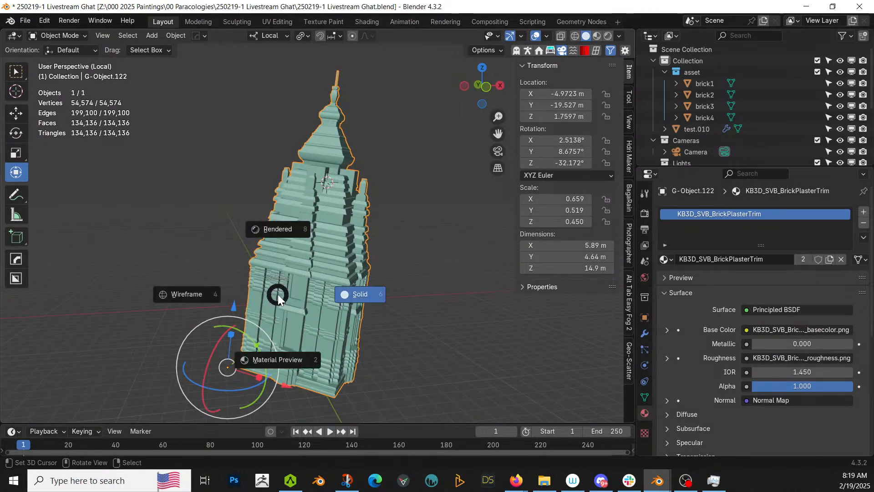
pyautogui.press('r')
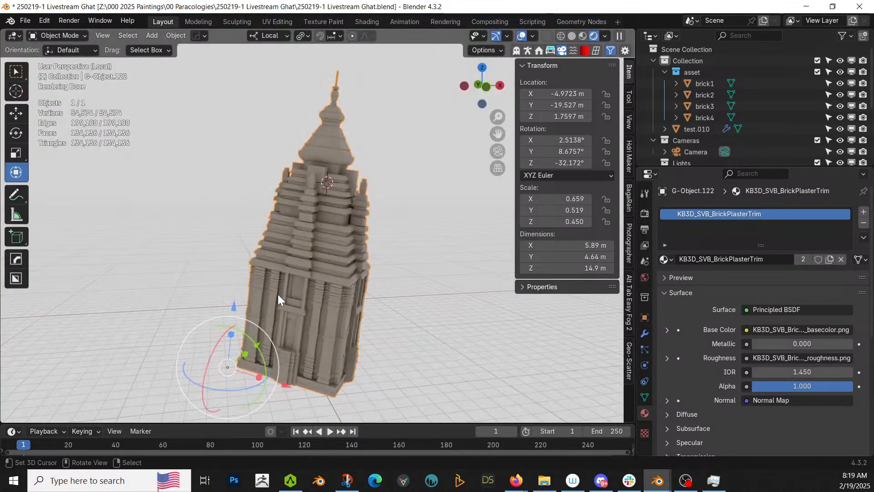
pyautogui.scroll(3, 279, 294)
# - Unwrap all of the temple's faces with Smart UV Project at a 66° angle limit, and deselect them to check the texture
pyautogui.press('Tab')
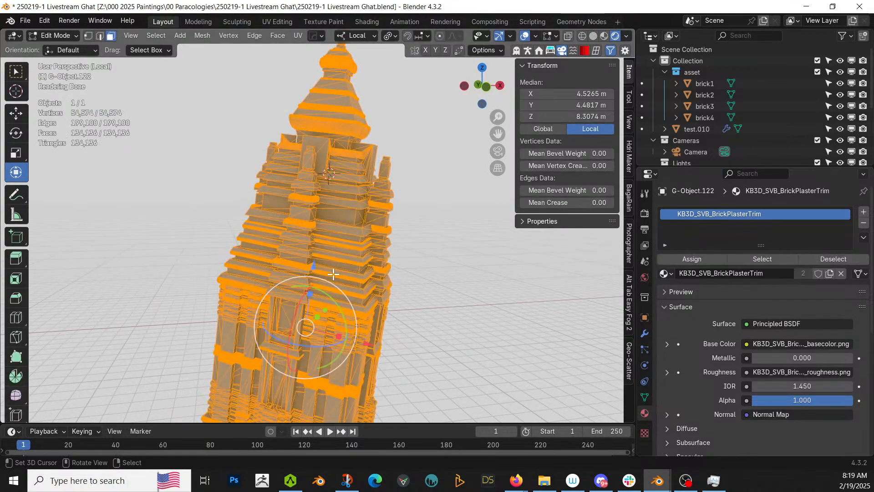
pyautogui.press('u')
pyautogui.moveTo(314, 195)
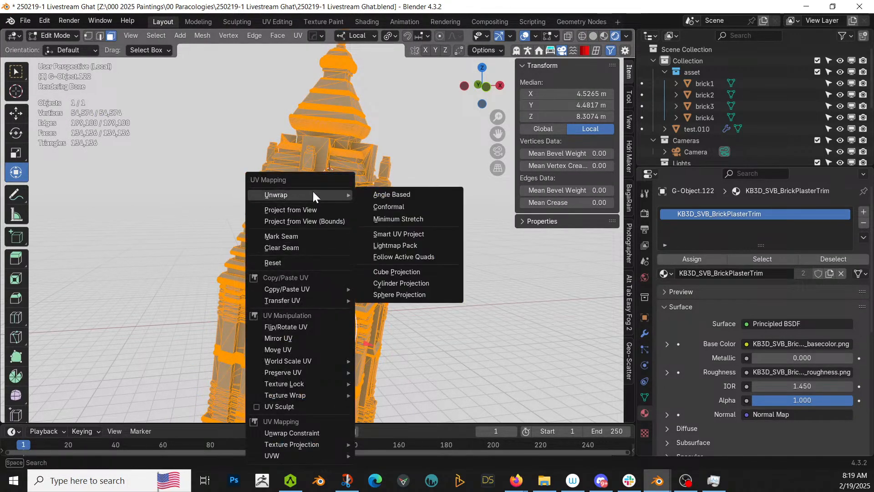
pyautogui.click(401, 233)
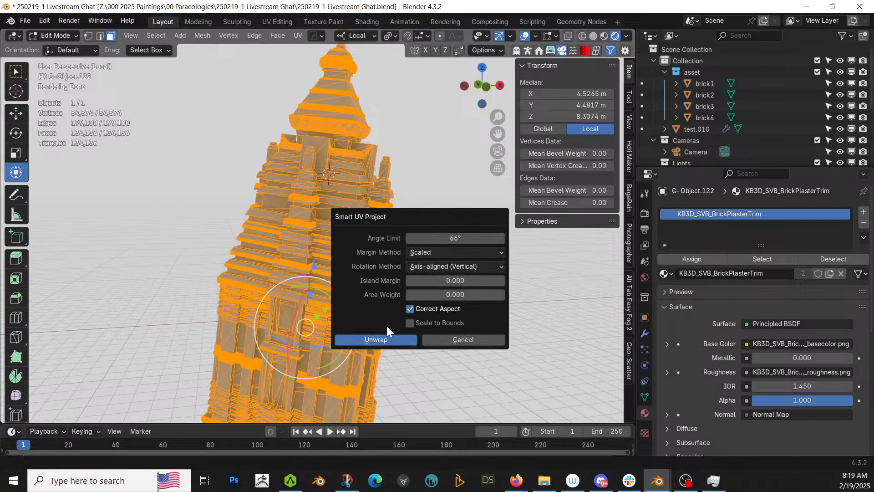
pyautogui.click(384, 340)
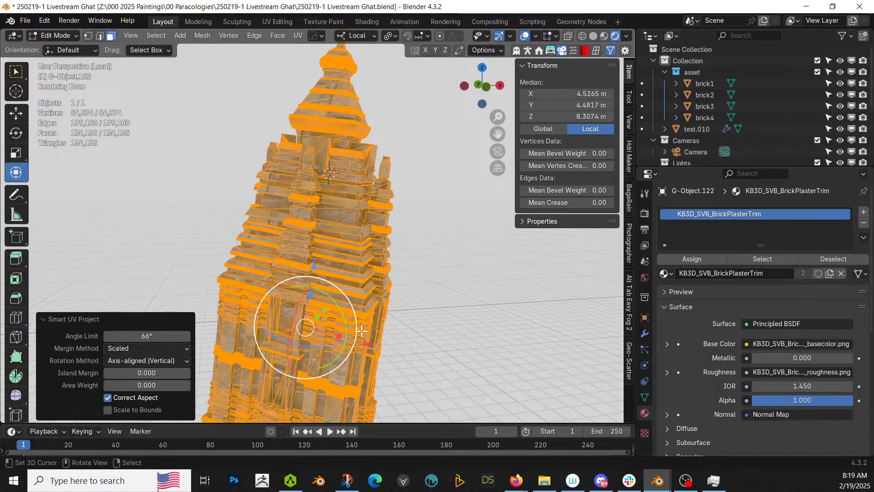
pyautogui.scroll(3, 363, 331)
pyautogui.rightClick(448, 319)
pyautogui.scroll(-3, 448, 319)
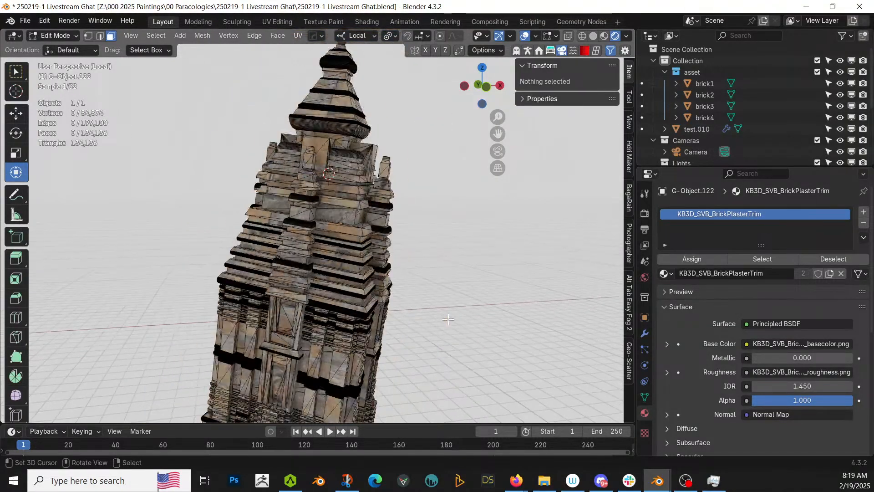
pyautogui.scroll(-2, 421, 315)
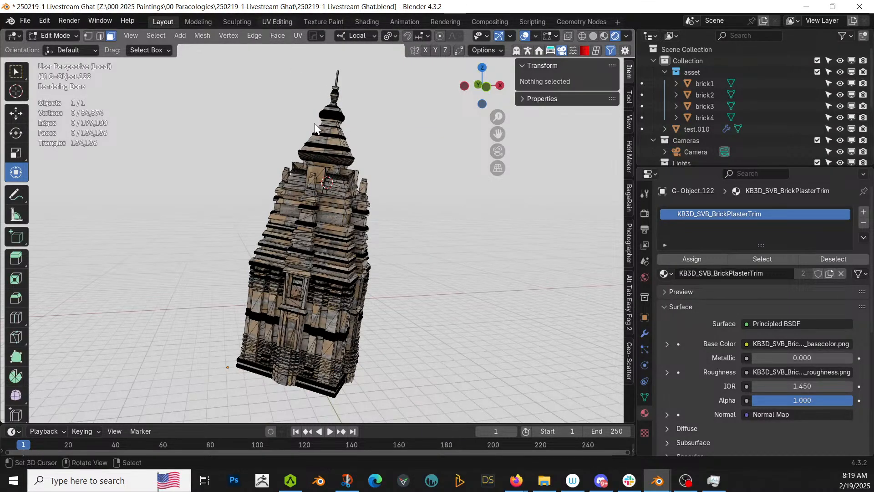
# - In the UV Editing workspace, scale all of the temple's UVs by 5 and check the texture in Object Mode
pyautogui.click(275, 21)
pyautogui.press('a')
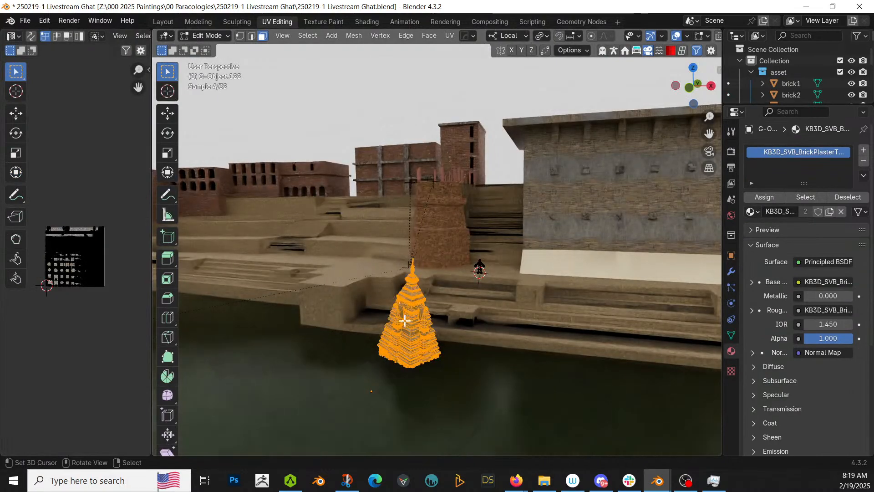
pyautogui.press('s')
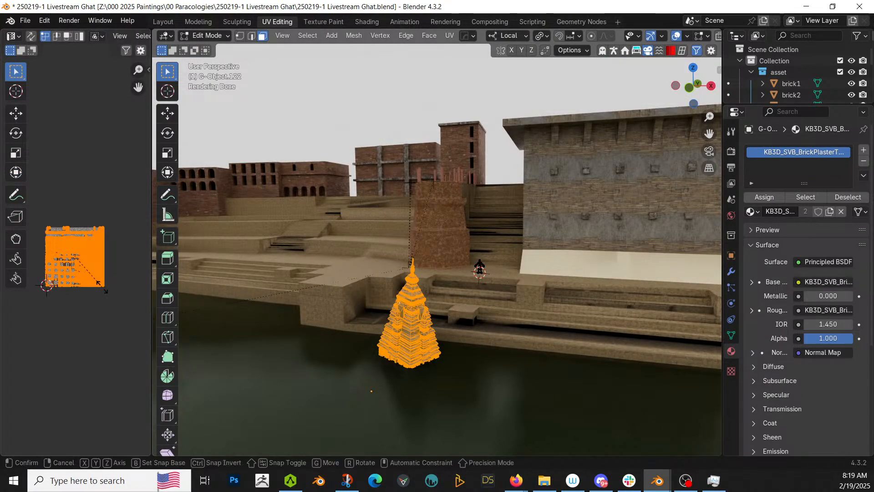
pyautogui.press('5')
pyautogui.press('Return')
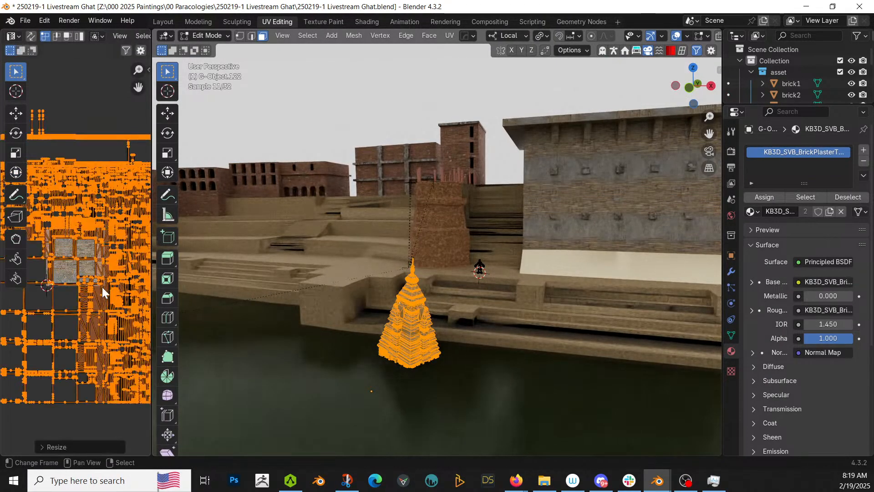
pyautogui.scroll(5, 383, 346)
pyautogui.press('Tab')
pyautogui.press('KP_Decimal')
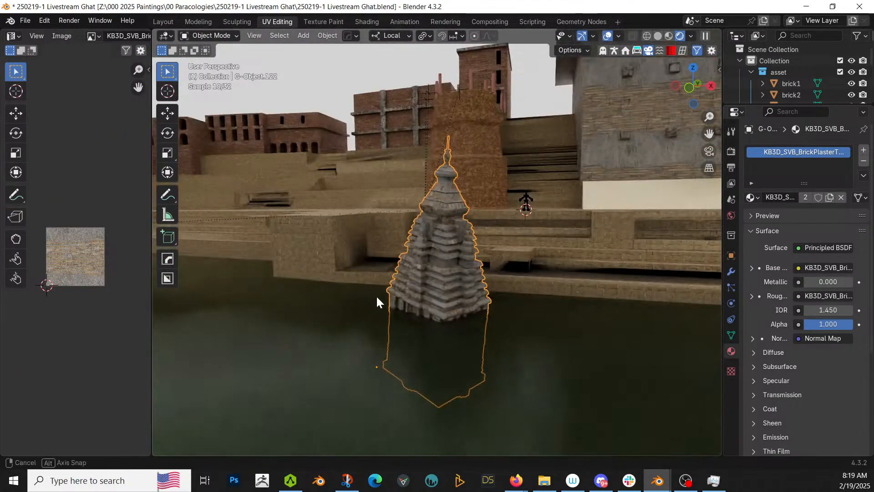
pyautogui.moveTo(376, 295)
pyautogui.mouseDown(button='middle')
pyautogui.moveTo(396, 296)
pyautogui.moveTo(361, 293)
pyautogui.mouseUp(button='middle')
pyautogui.scroll(3, 397, 296)
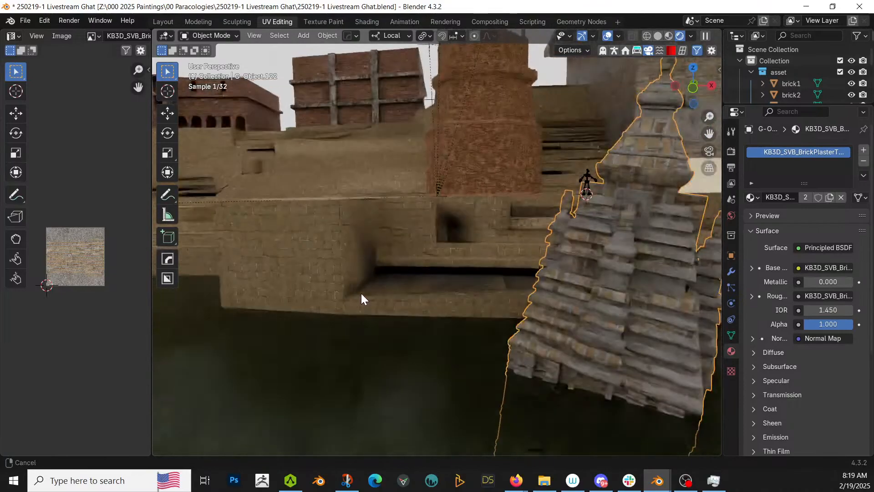
pyautogui.scroll(-5, 359, 291)
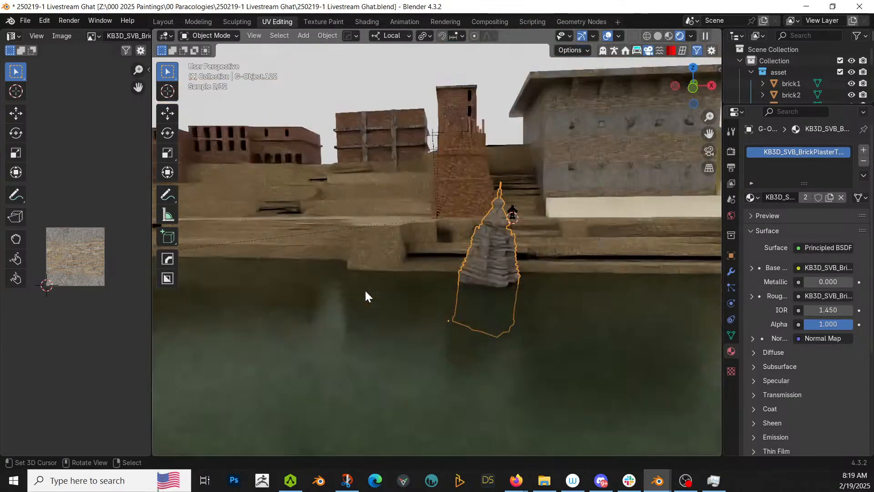
# - Return to the Layout workspace, save the file and leave the temple's local view
pyautogui.click(162, 21)
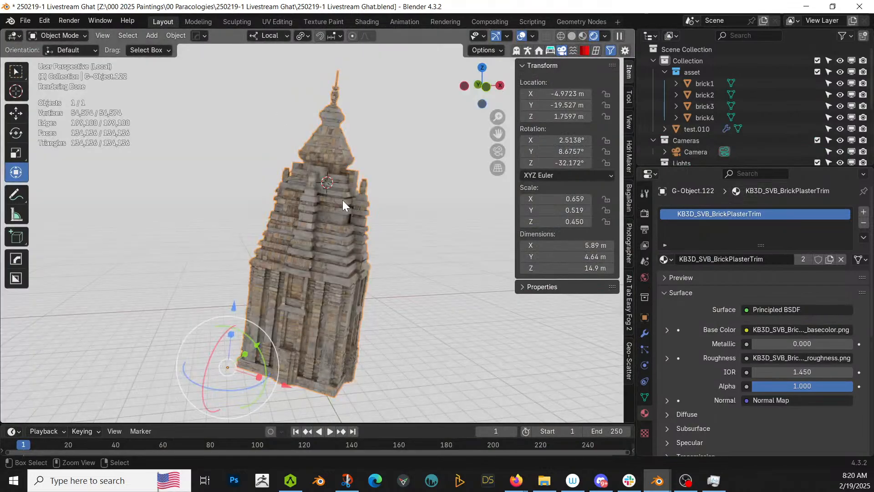
pyautogui.hotkey('ctrl', 's')
pyautogui.press('KP_Divide')
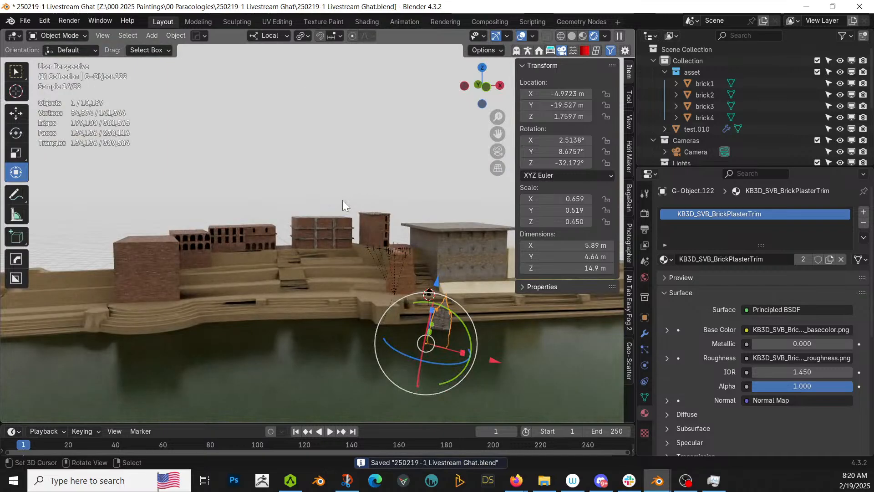
# - Select the stepped ghat mesh and examine its main staircase's topology in Edit Mode with Solid shading
pyautogui.scroll(4, 350, 223)
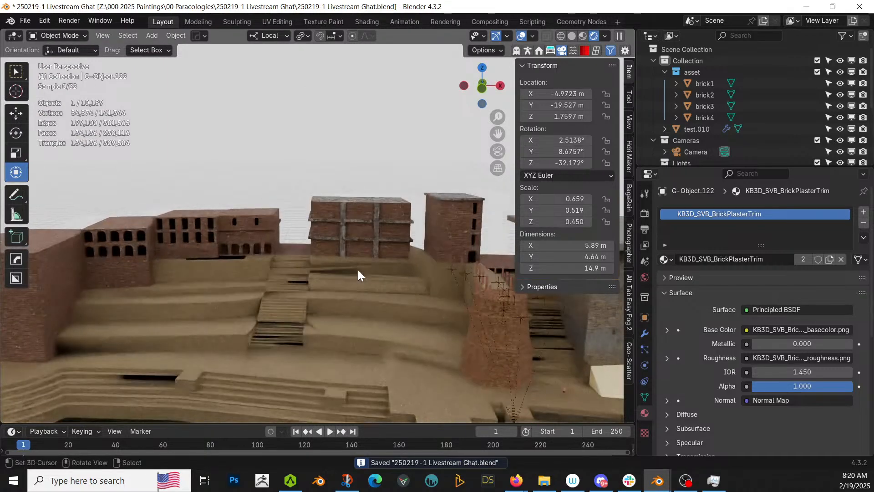
pyautogui.scroll(6, 359, 275)
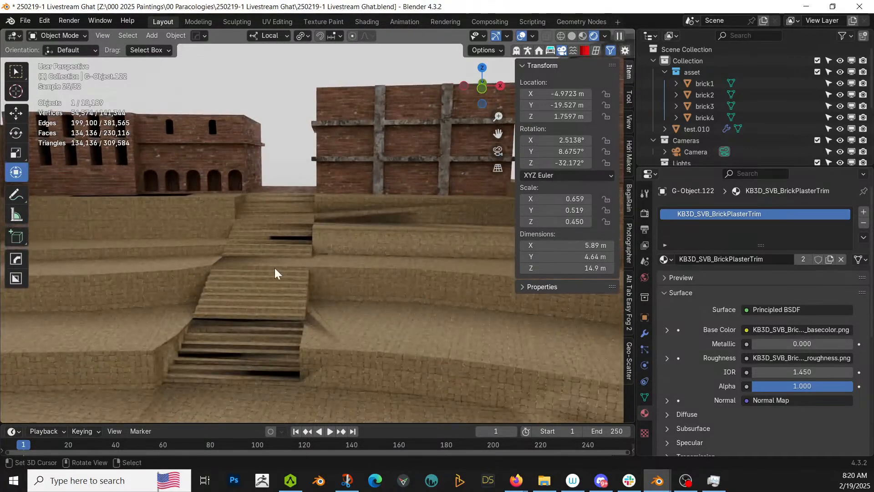
pyautogui.scroll(2, 277, 291)
pyautogui.click(232, 331)
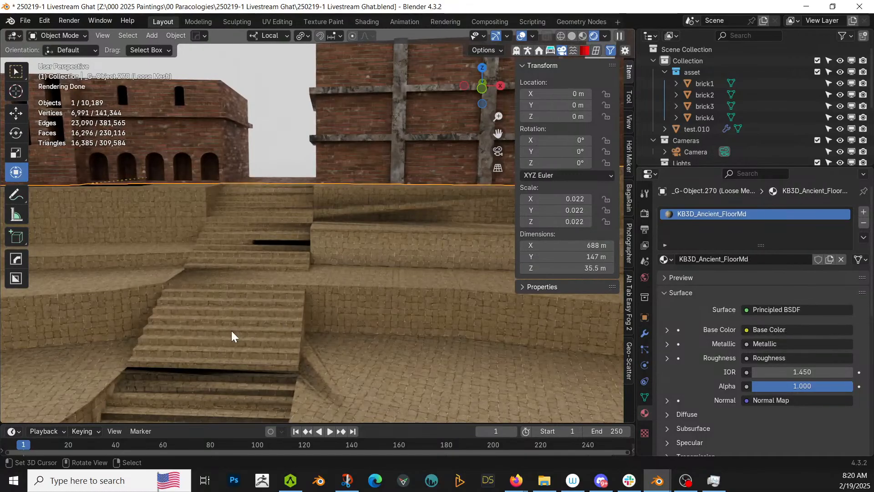
pyautogui.press('z')
pyautogui.press('Tab')
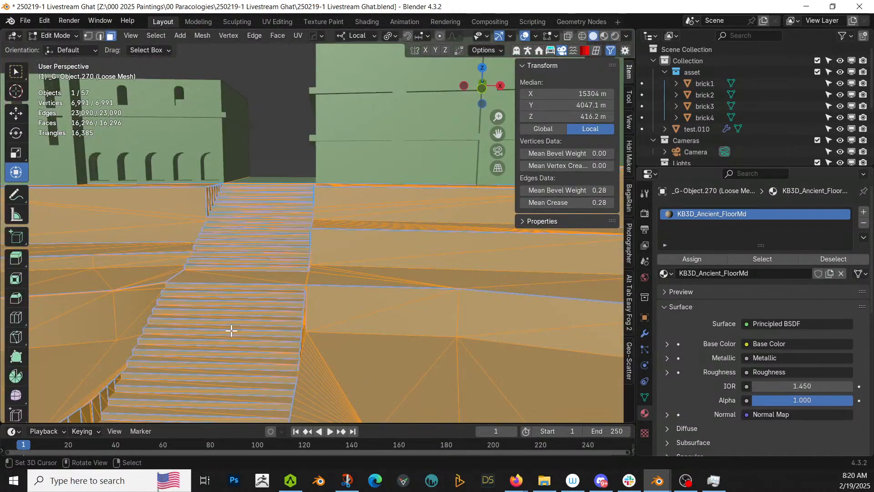
pyautogui.moveTo(232, 332); pyautogui.dragTo(239, 347, button='middle')
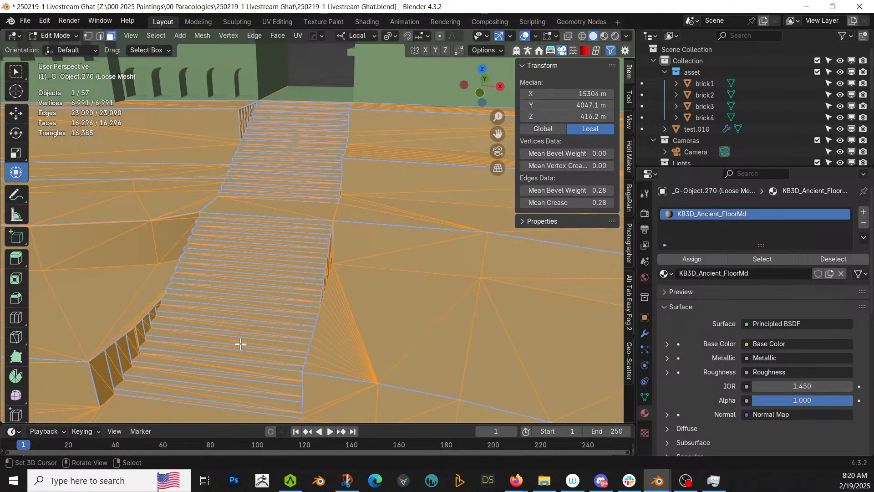
pyautogui.moveTo(335, 342); pyautogui.dragTo(292, 340, button='middle')
pyautogui.scroll(-2, 352, 334)
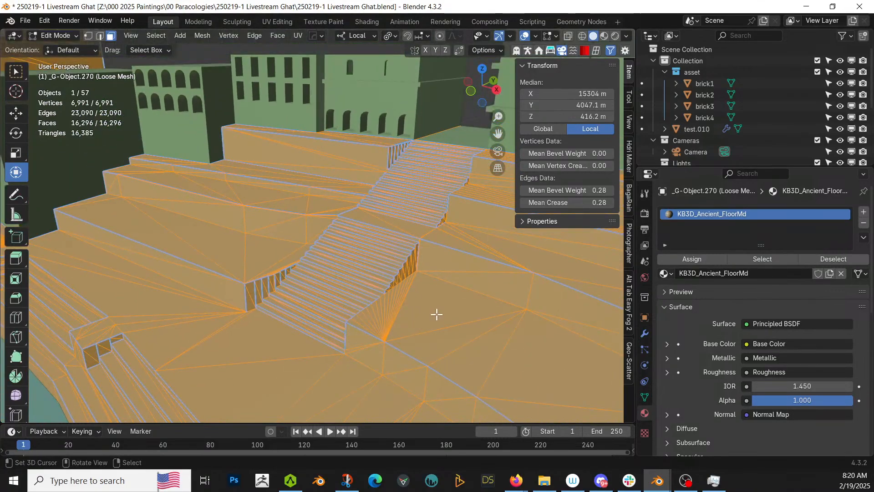
pyautogui.scroll(-2, 436, 314)
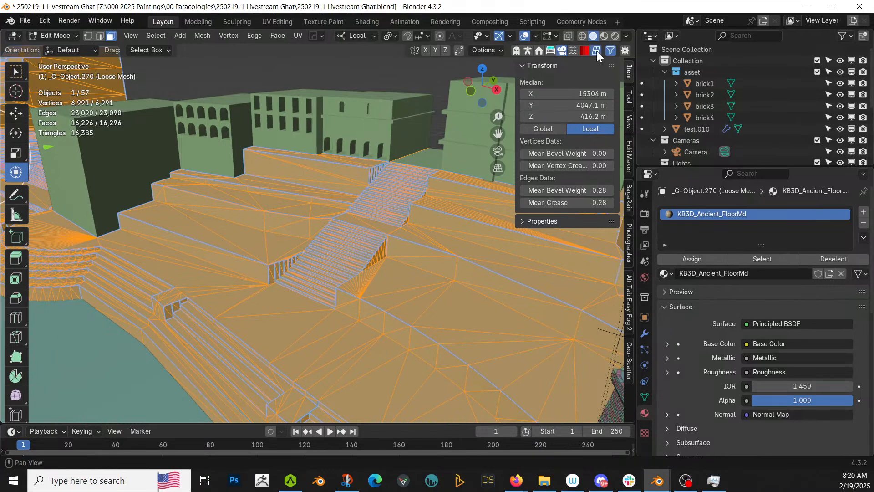
# - Remesh the ghat with Quad Remesher at a quad count of 50000 with Use Normals Splitting enabled
pyautogui.scroll(-3, 629, 205)
pyautogui.click(629, 204)
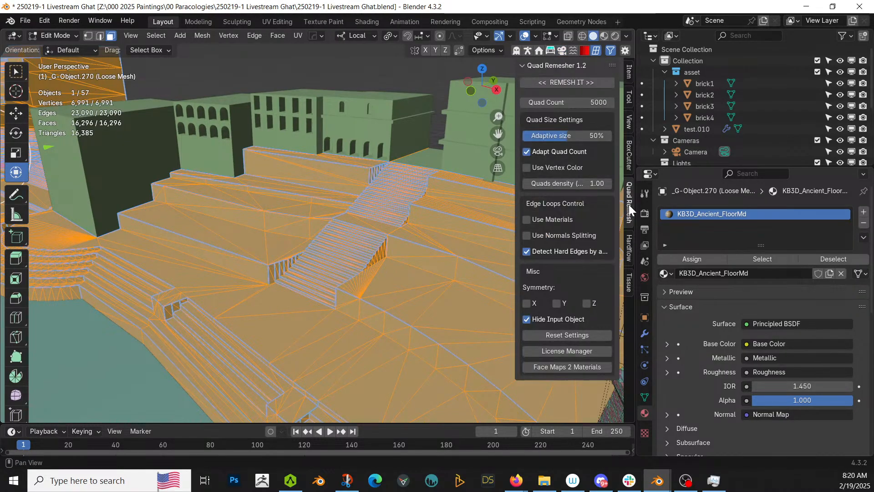
pyautogui.click(569, 102)
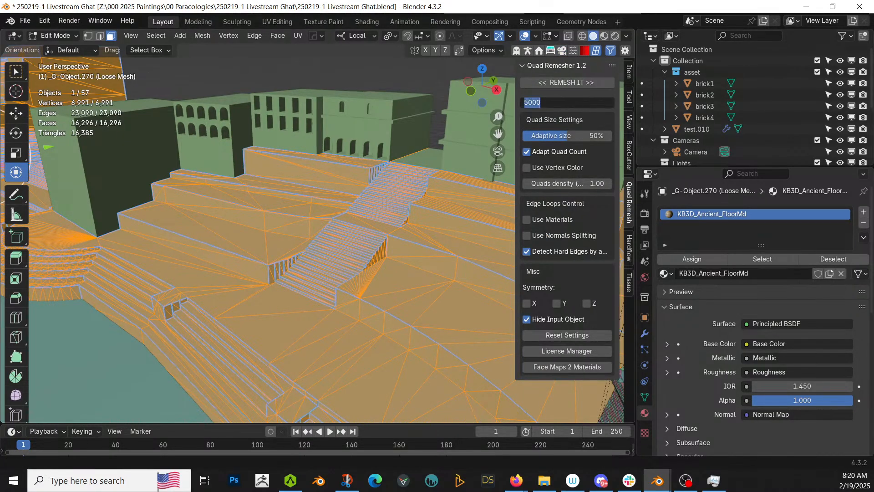
pyautogui.write('3')
pyautogui.write('50000')
pyautogui.press('Return')
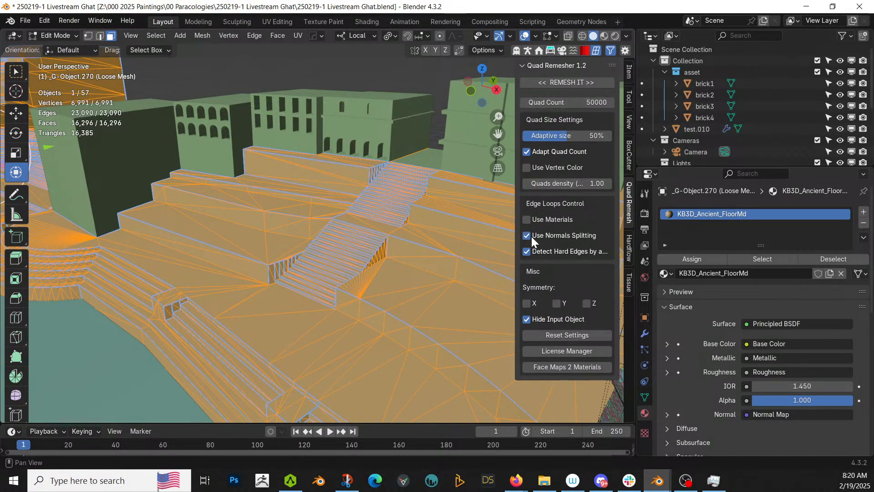
pyautogui.click(556, 82)
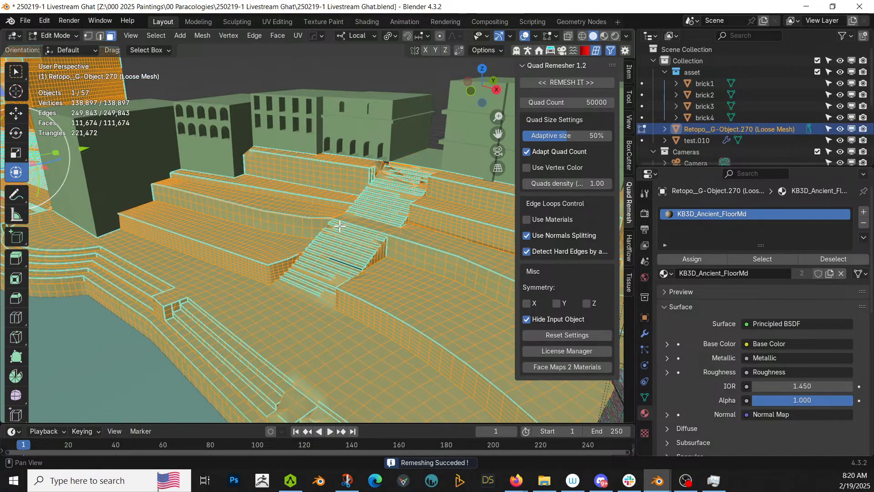
# - Inspect the remeshed ghat's main staircase and its upper steps up close in Object and Edit Mode
pyautogui.moveTo(305, 274); pyautogui.dragTo(381, 316, button='middle')
pyautogui.press('Tab')
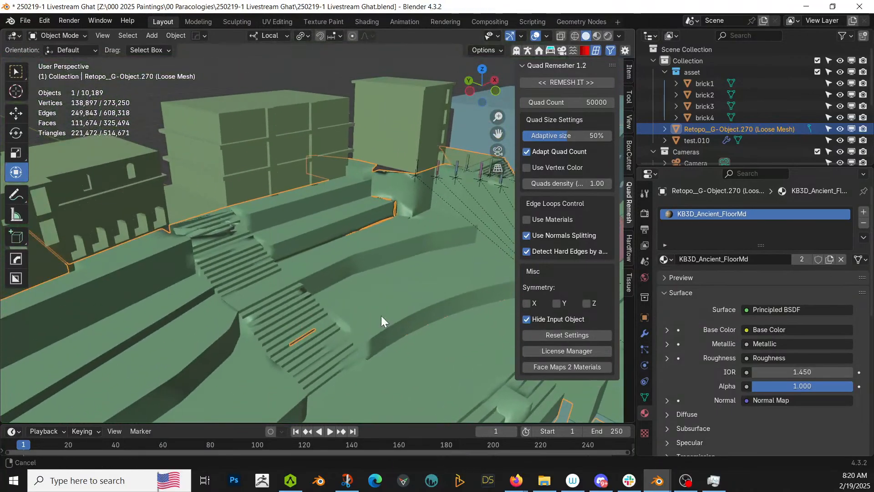
pyautogui.scroll(2, 220, 272)
pyautogui.moveTo(220, 273); pyautogui.dragTo(174, 275, button='middle')
pyautogui.press('Tab')
pyautogui.scroll(1, 239, 257)
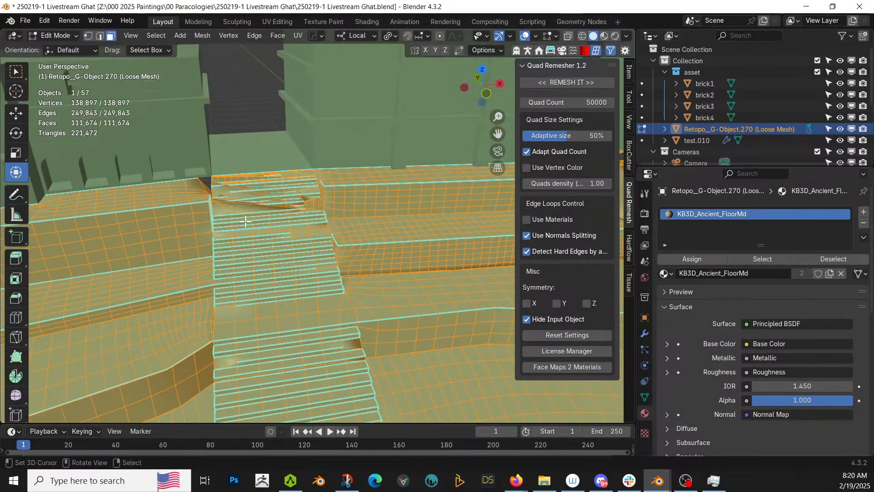
pyautogui.moveTo(301, 242); pyautogui.dragTo(39, 275, button='middle')
pyautogui.scroll(4, 89, 267)
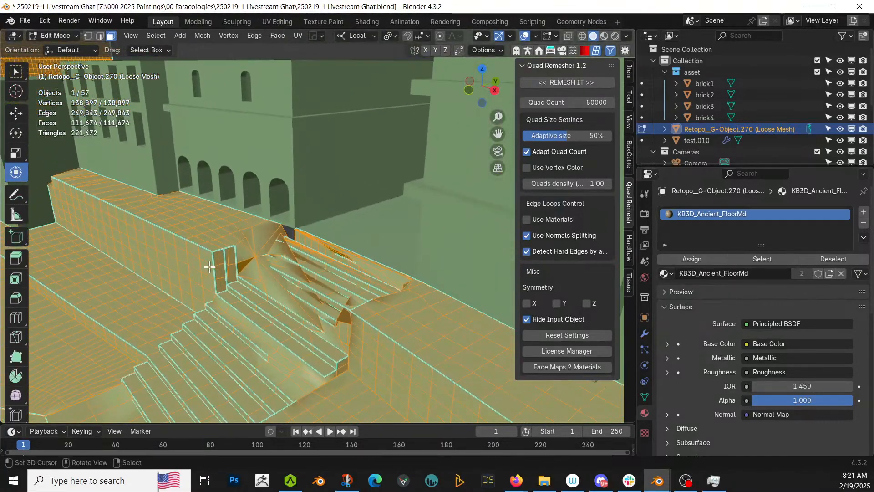
pyautogui.moveTo(224, 283); pyautogui.dragTo(296, 197, button='middle')
pyautogui.scroll(-1, 262, 288)
pyautogui.press('Tab')
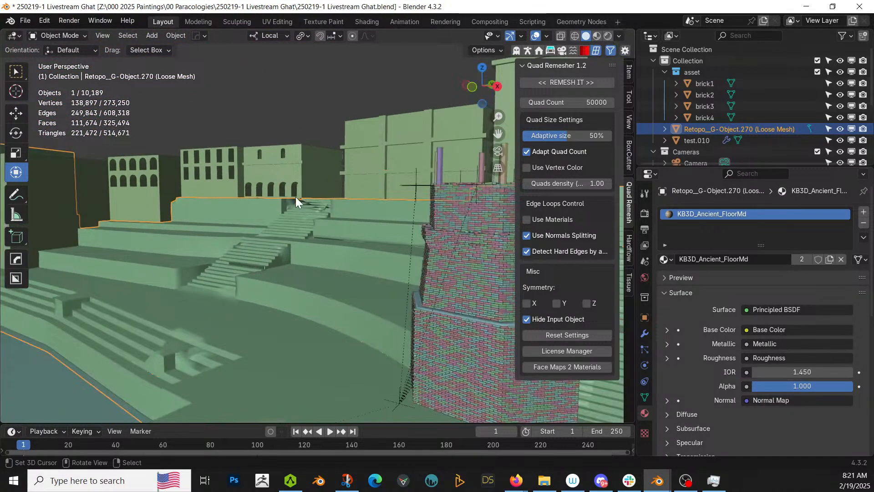
# - Review the remeshed terraces and riverside steps across the ghat, and show the scene with Rendered shading
pyautogui.scroll(-3, 304, 200)
pyautogui.scroll(-2, 311, 198)
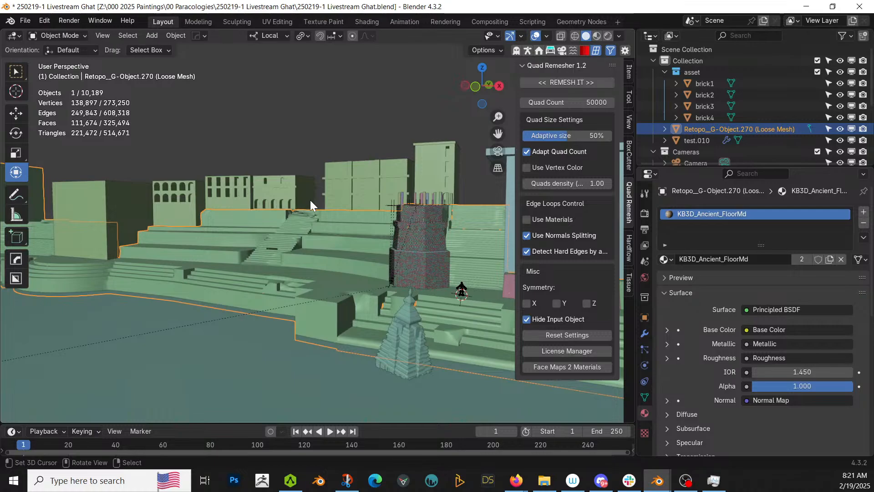
pyautogui.scroll(2, 316, 250)
pyautogui.moveTo(315, 250)
pyautogui.mouseDown(button='middle')
pyautogui.moveTo(342, 269)
pyautogui.moveTo(384, 270)
pyautogui.moveTo(344, 326)
pyautogui.moveTo(319, 321)
pyautogui.moveTo(335, 296)
pyautogui.moveTo(437, 264)
pyautogui.moveTo(484, 267)
pyautogui.moveTo(305, 247)
pyautogui.moveTo(279, 293)
pyautogui.moveTo(336, 342)
pyautogui.moveTo(348, 338)
pyautogui.moveTo(247, 369)
pyautogui.moveTo(329, 319)
pyautogui.moveTo(349, 334)
pyautogui.moveTo(339, 363)
pyautogui.moveTo(268, 335)
pyautogui.moveTo(236, 298)
pyautogui.moveTo(243, 288)
pyautogui.moveTo(282, 289)
pyautogui.moveTo(307, 269)
pyautogui.moveTo(322, 291)
pyautogui.moveTo(284, 294)
pyautogui.moveTo(383, 221)
pyautogui.moveTo(359, 237)
pyautogui.moveTo(356, 223)
pyautogui.mouseUp(button='middle')
pyautogui.scroll(4, 319, 321)
pyautogui.press('Tab')
pyautogui.scroll(-4, 226, 282)
pyautogui.press('Tab')
pyautogui.scroll(-4, 251, 288)
pyautogui.press('z')
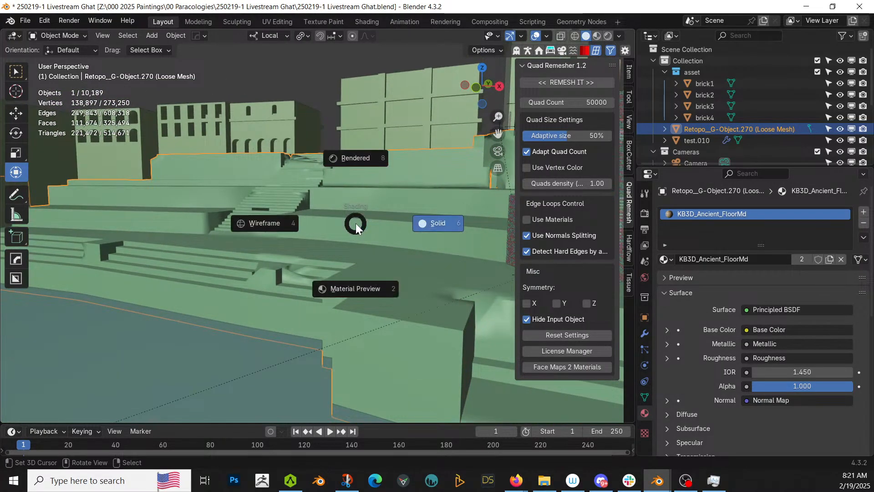
pyautogui.press('8')
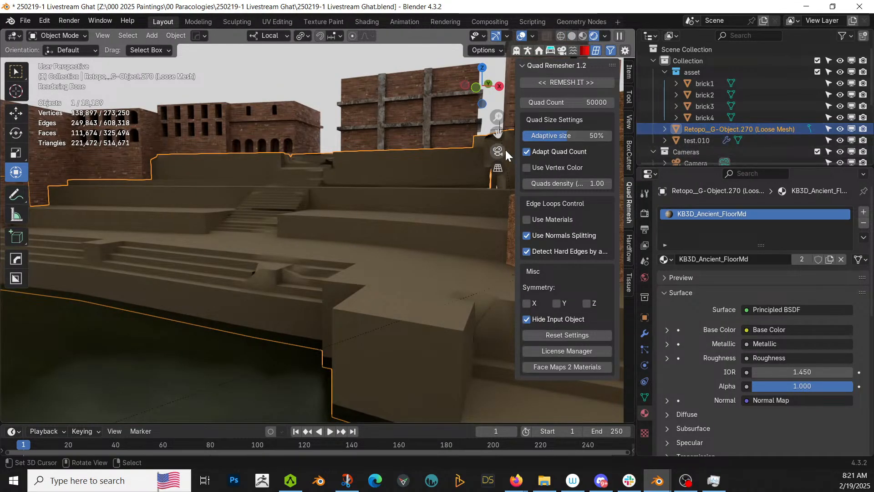
# - Move the remeshed ghat into a new collection named Ghat
pyautogui.press('m')
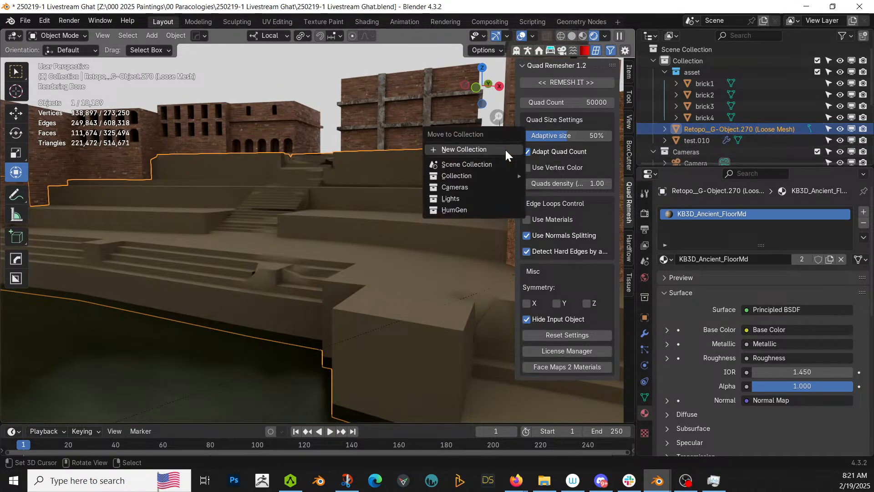
pyautogui.click(477, 149)
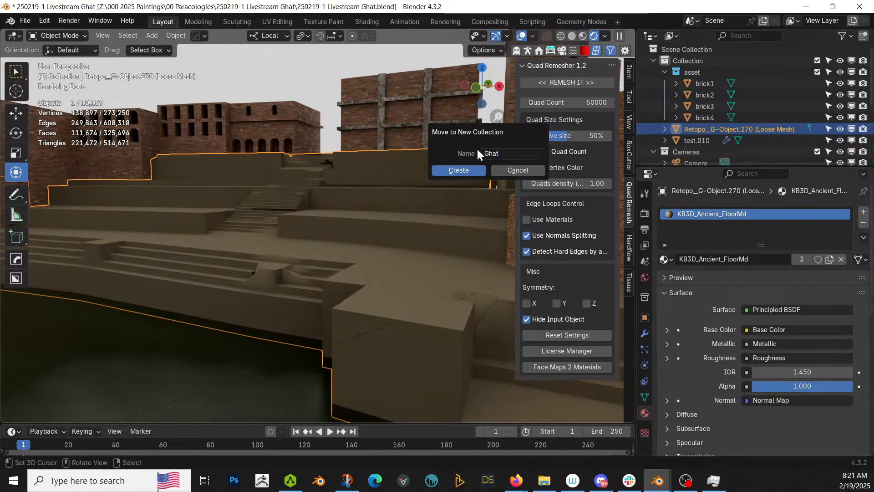
pyautogui.press('Return')
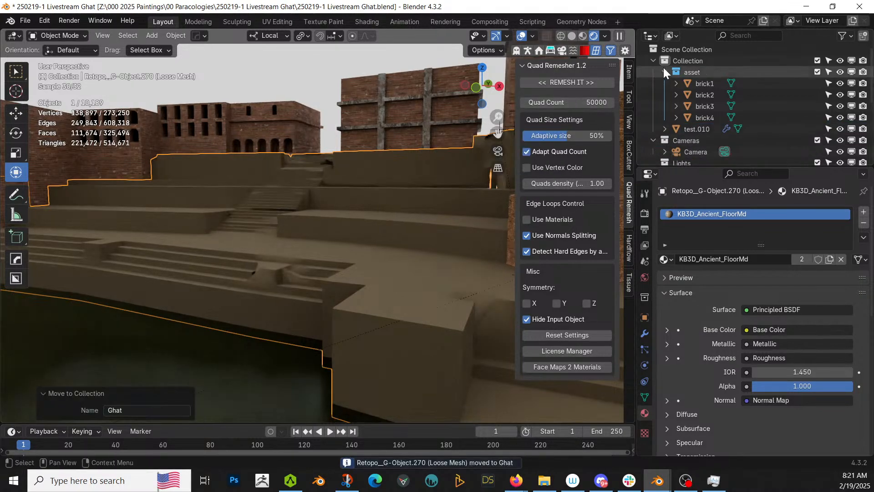
# - Identify G-Object.087 by toggling its visibility and local view, and expand its hierarchy to look through its child objects
pyautogui.scroll(-10, 674, 68)
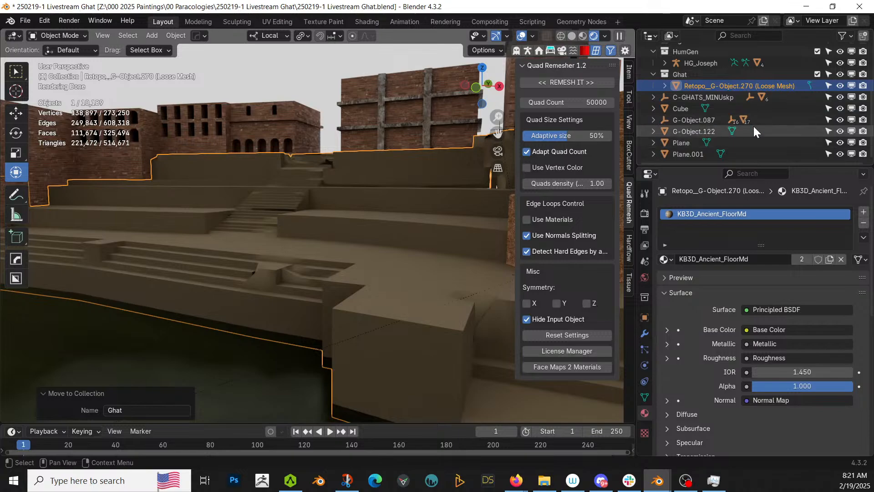
pyautogui.click(838, 120)
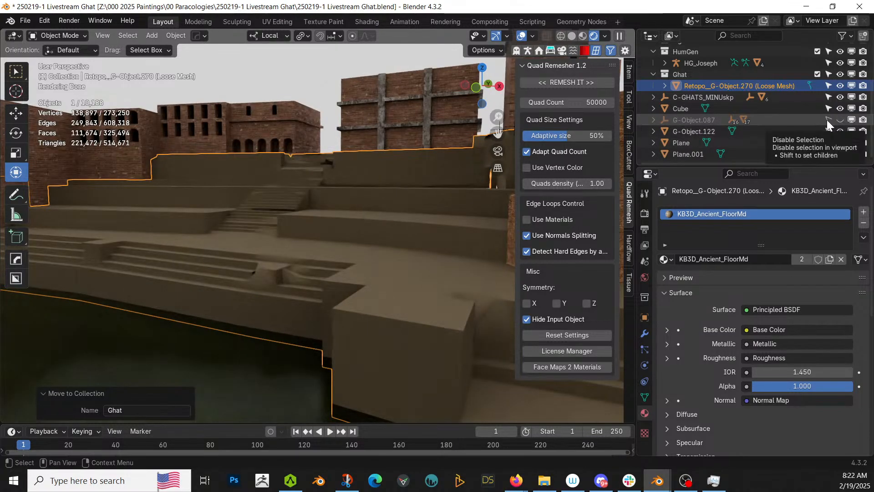
pyautogui.click(838, 120)
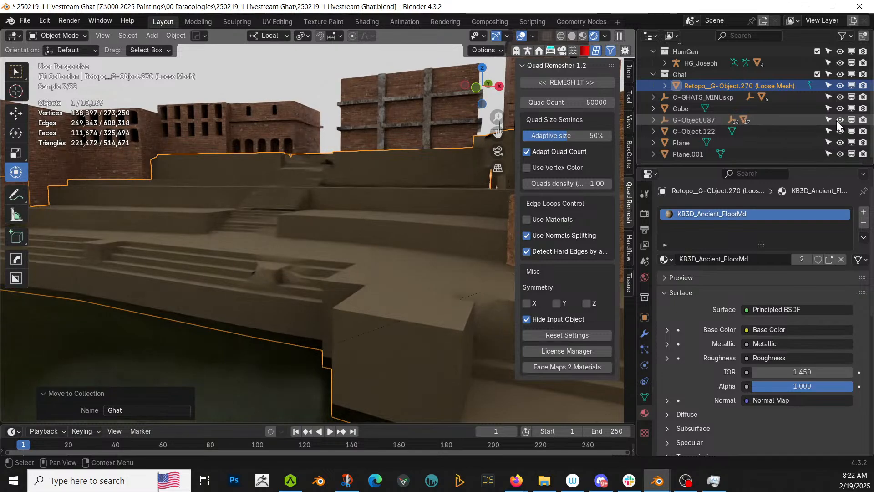
pyautogui.click(707, 120)
pyautogui.press('KP_Divide')
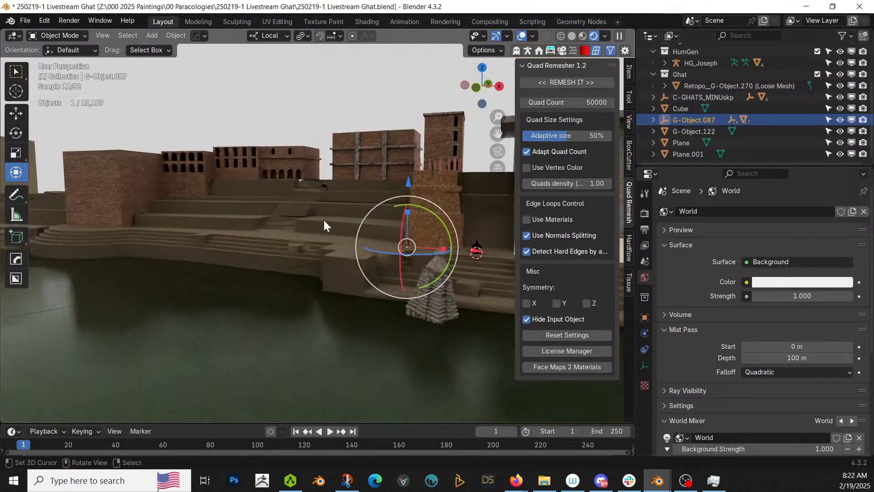
pyautogui.press('KP_Divide')
pyautogui.click(653, 120)
pyautogui.scroll(-5, 680, 115)
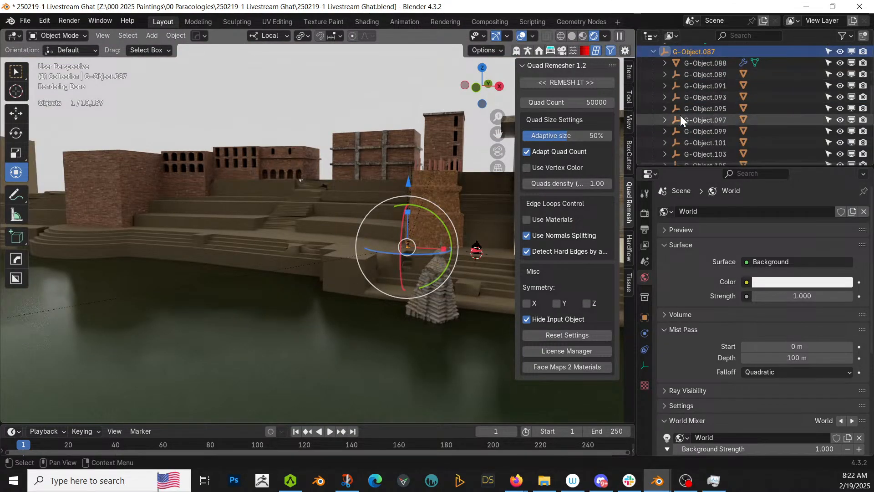
pyautogui.scroll(5, 680, 116)
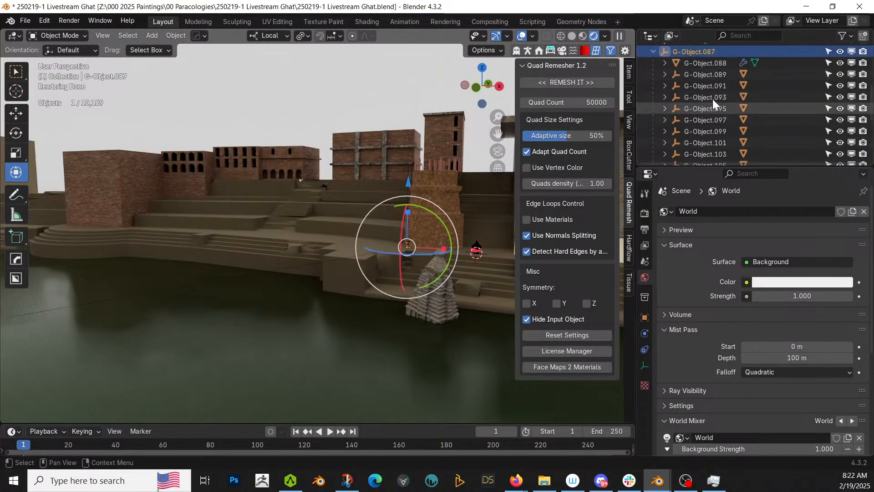
# - Delete G-Object.087 together with its whole hierarchy, and save the file
pyautogui.scroll(3, 774, 135)
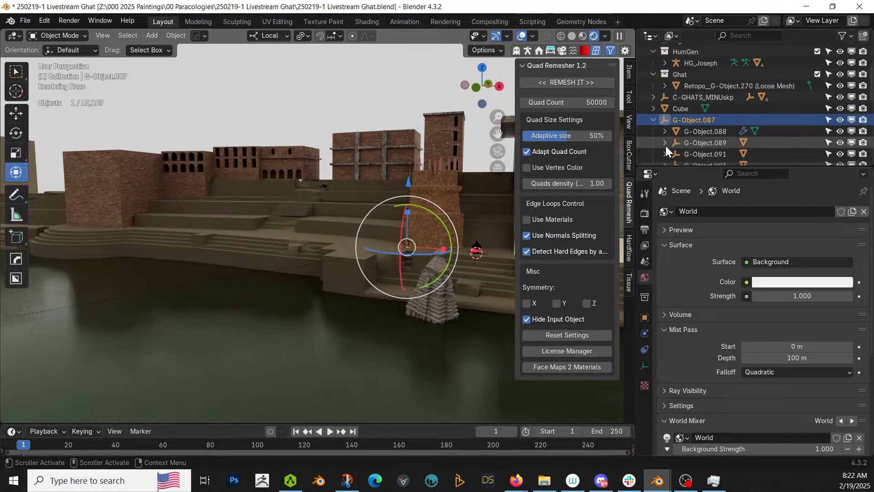
pyautogui.rightClick(701, 119)
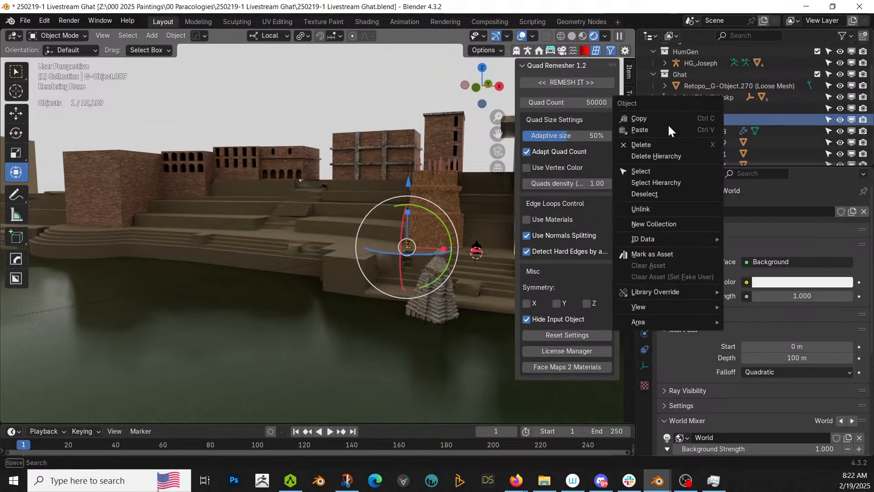
pyautogui.click(663, 157)
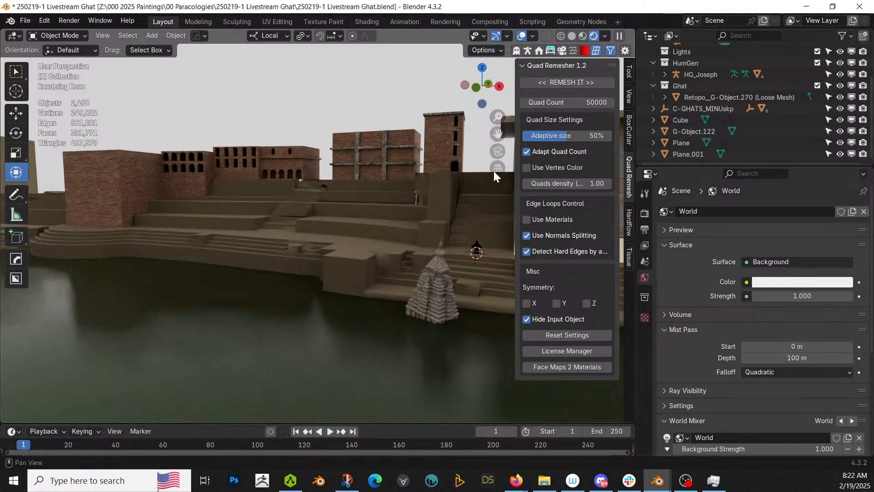
pyautogui.moveTo(469, 189); pyautogui.dragTo(307, 290, button='middle')
pyautogui.scroll(5, 449, 209)
pyautogui.scroll(-5, 348, 319)
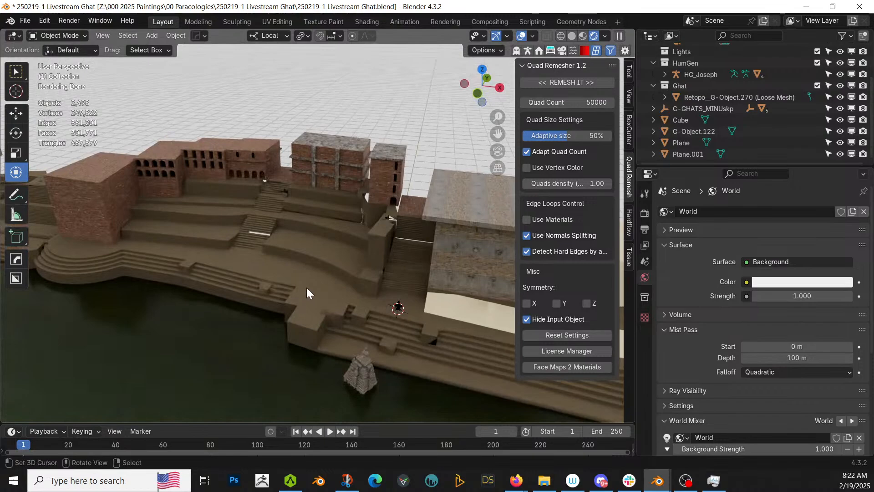
pyautogui.hotkey('ctrl', 's')
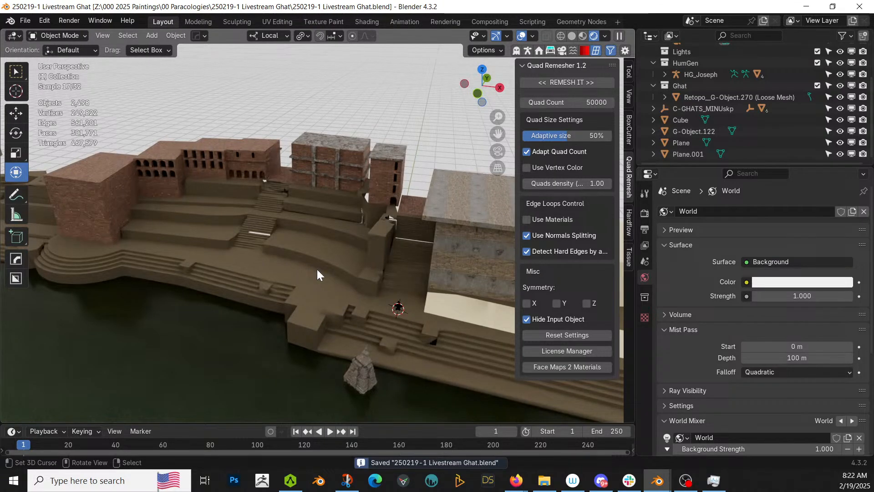
# - Revert the scene through the undo history to the Edit Mode toggle made just before the Quad Remesh
pyautogui.click(318, 270)
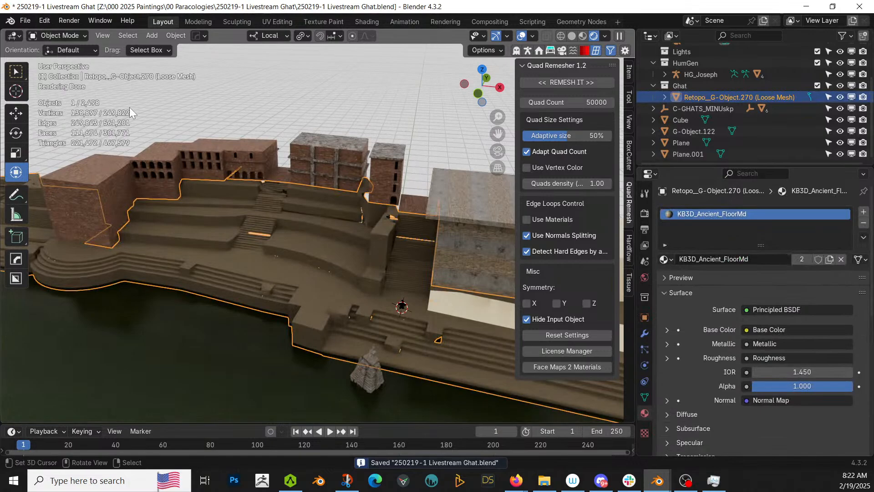
pyautogui.click(48, 22)
pyautogui.moveTo(62, 56)
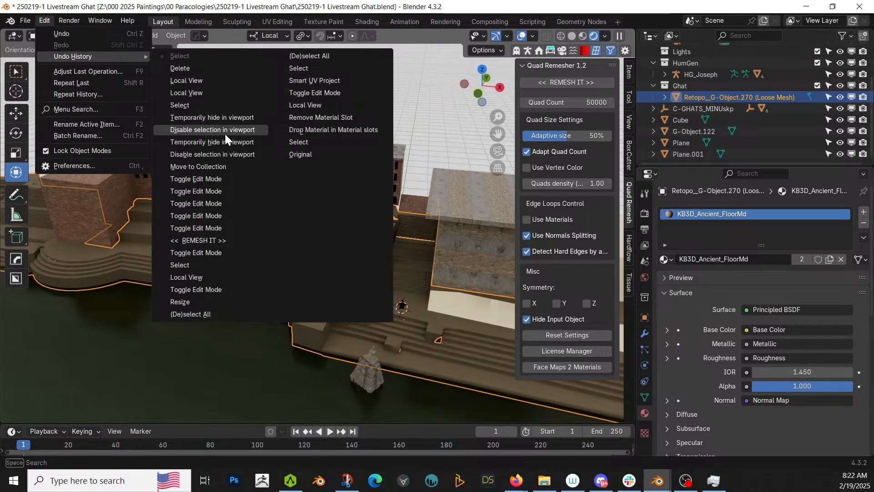
pyautogui.click(205, 253)
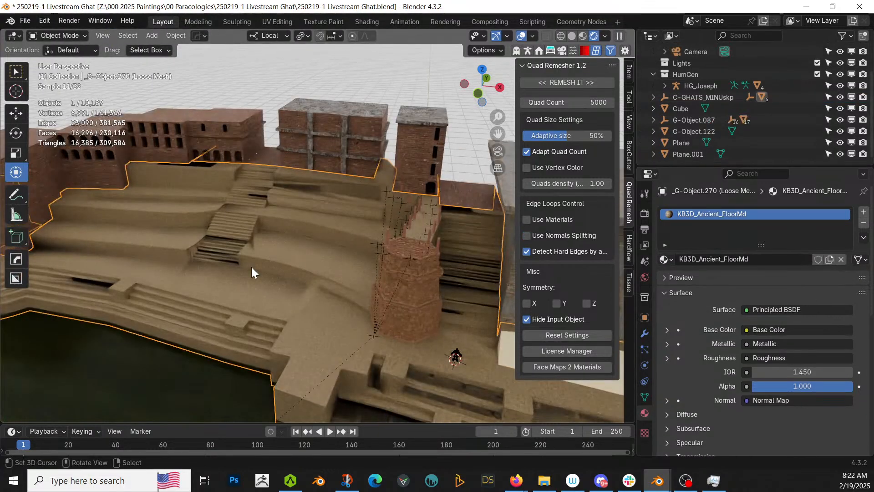
pyautogui.scroll(4, 251, 267)
pyautogui.moveTo(254, 267); pyautogui.dragTo(280, 251, button='middle')
pyautogui.scroll(-4, 304, 269)
pyautogui.scroll(5, 280, 252)
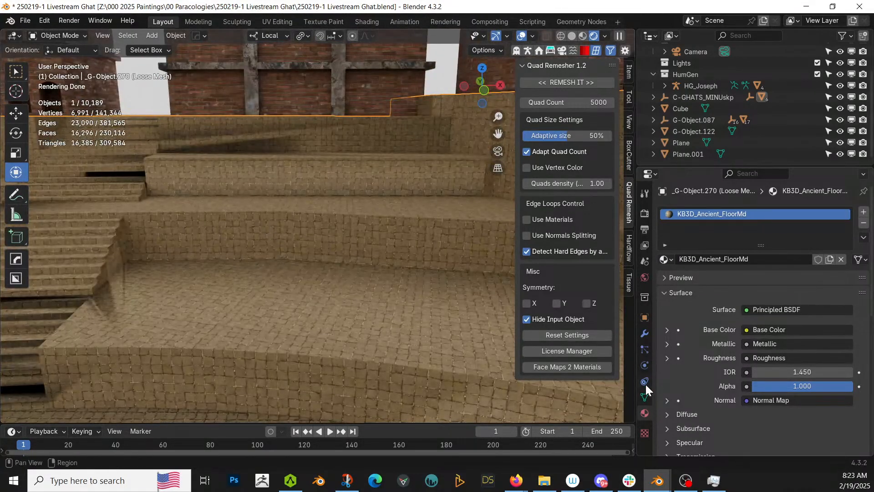
# - Look through the original ghat's mesh data settings, including Geometry Data and Remesh, and examine the shading of its terraces up close
pyautogui.click(646, 397)
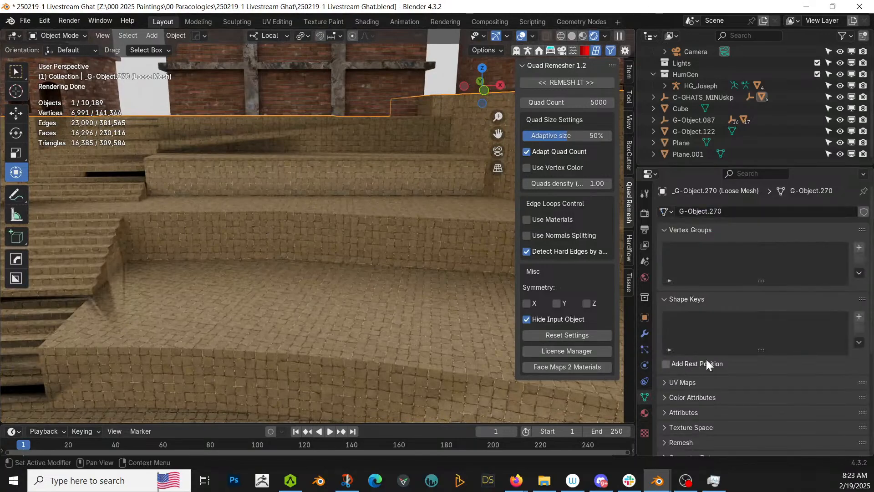
pyautogui.scroll(-3, 707, 359)
pyautogui.click(666, 389)
pyautogui.scroll(-3, 721, 384)
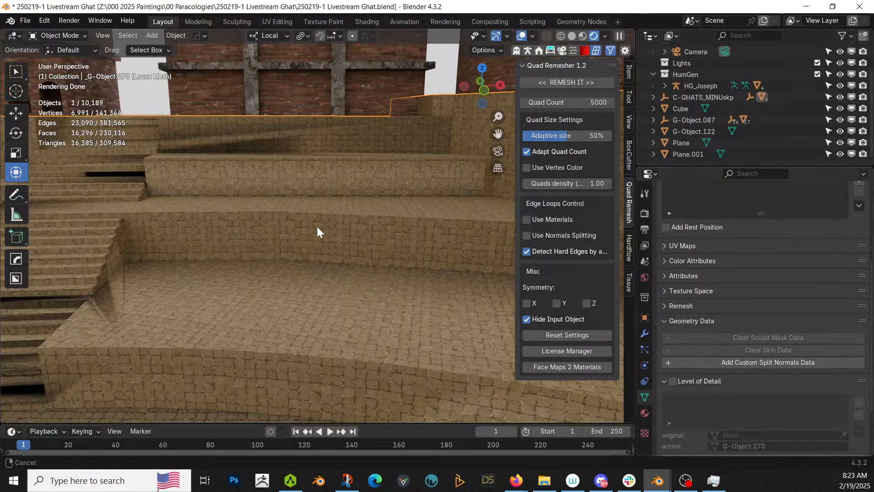
pyautogui.keyDown('shift'); pyautogui.moveTo(317, 226); pyautogui.dragTo(432, 313, button='middle'); pyautogui.keyUp('shift')
pyautogui.moveTo(350, 295); pyautogui.dragTo(363, 315, button='middle')
pyautogui.scroll(3, 321, 286)
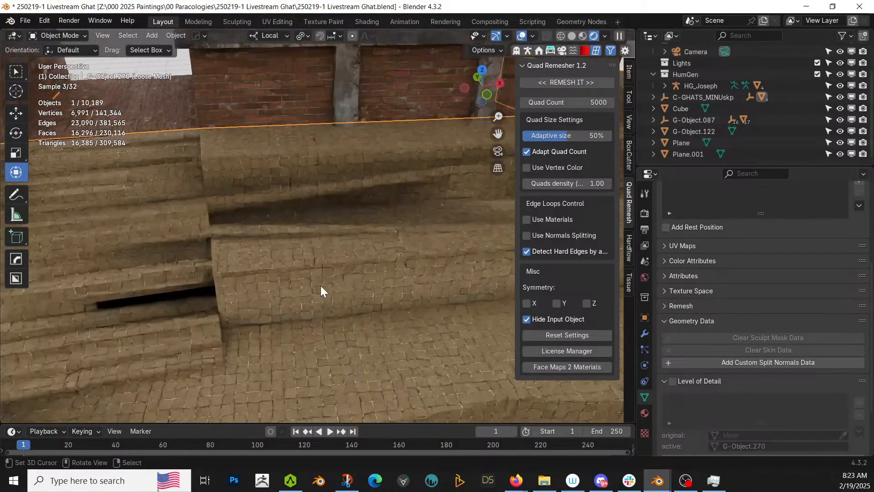
pyautogui.scroll(2, 321, 286)
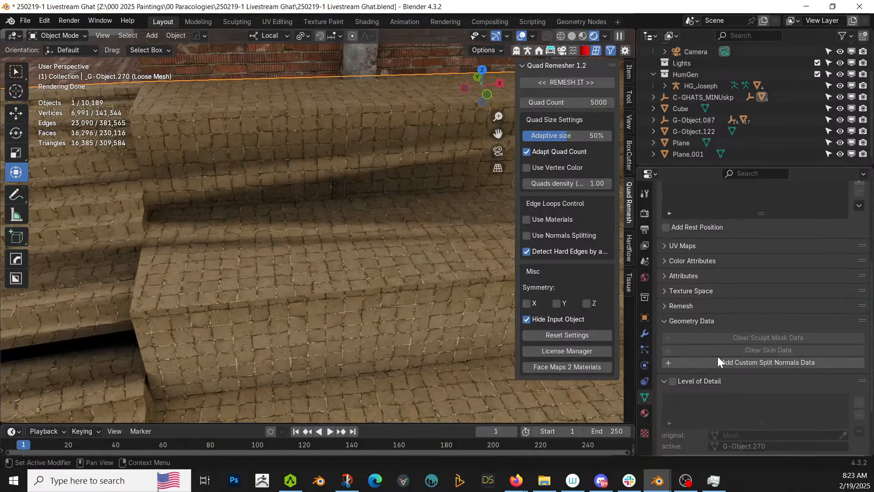
pyautogui.click(663, 306)
pyautogui.click(663, 307)
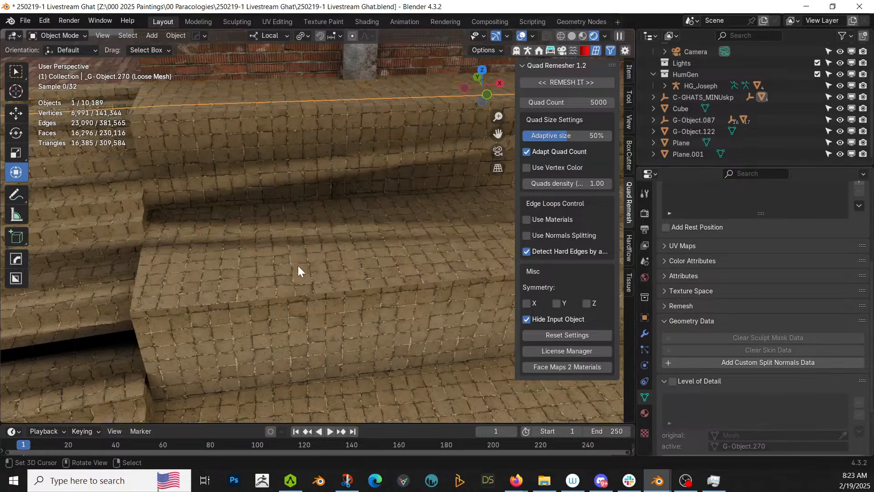
# - Check a narrow triangular face beside the steps in Edit Mode, and run HardOps Clean Mesh on the ghat in Object Mode
pyautogui.press('Tab')
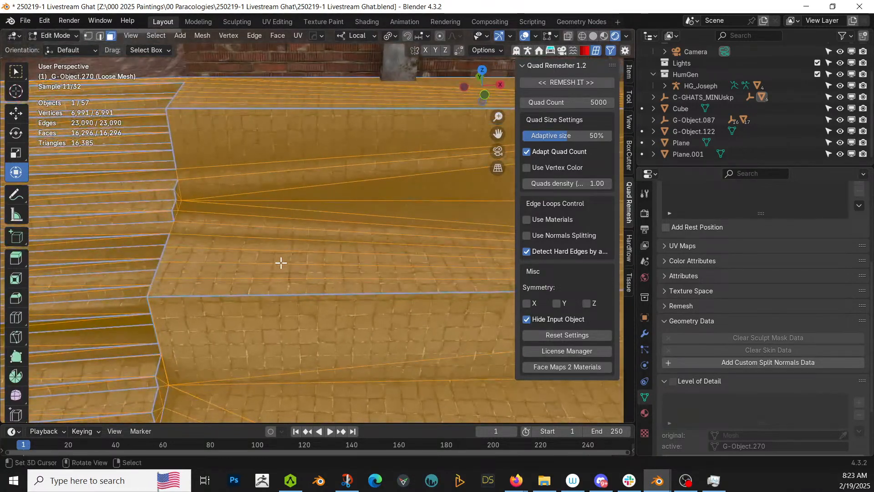
pyautogui.click(285, 199)
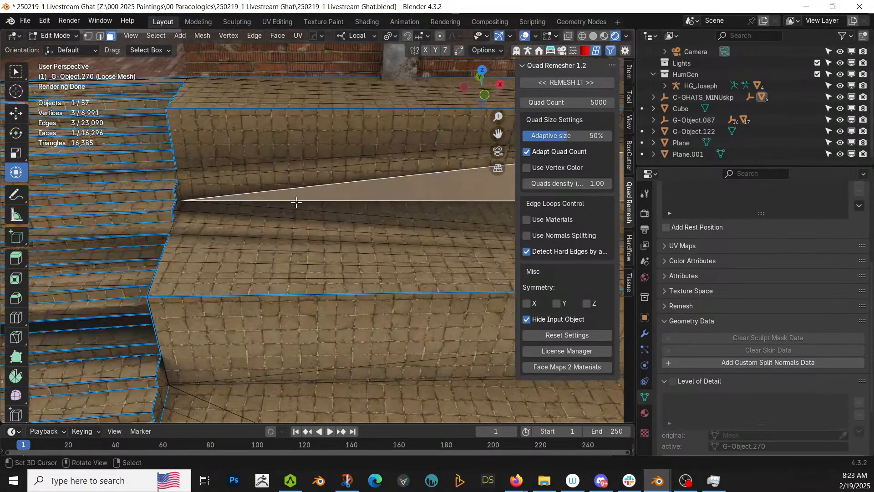
pyautogui.press('Tab')
pyautogui.press('q')
pyautogui.moveTo(262, 269)
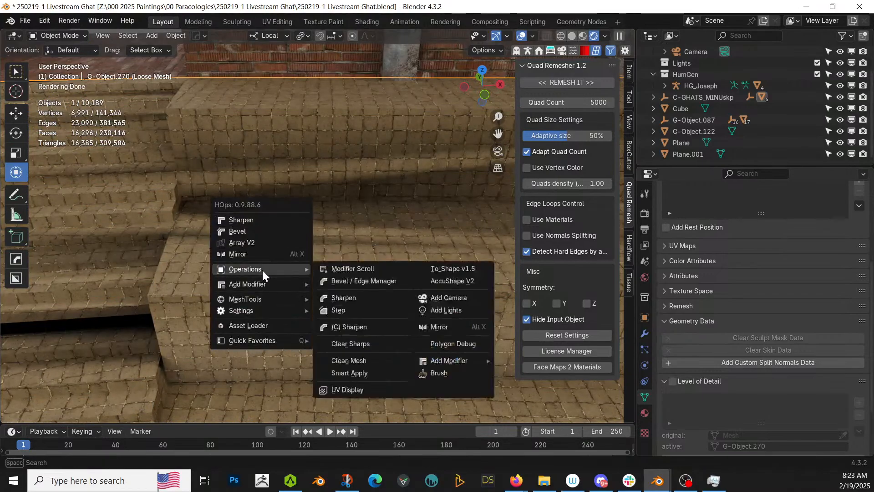
pyautogui.click(362, 359)
pyautogui.scroll(3, 319, 330)
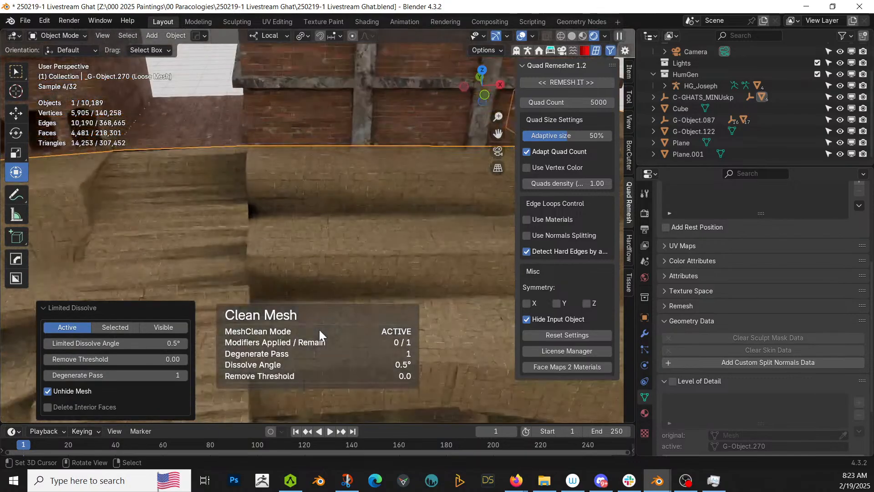
pyautogui.scroll(-3, 319, 330)
pyautogui.scroll(-2, 294, 329)
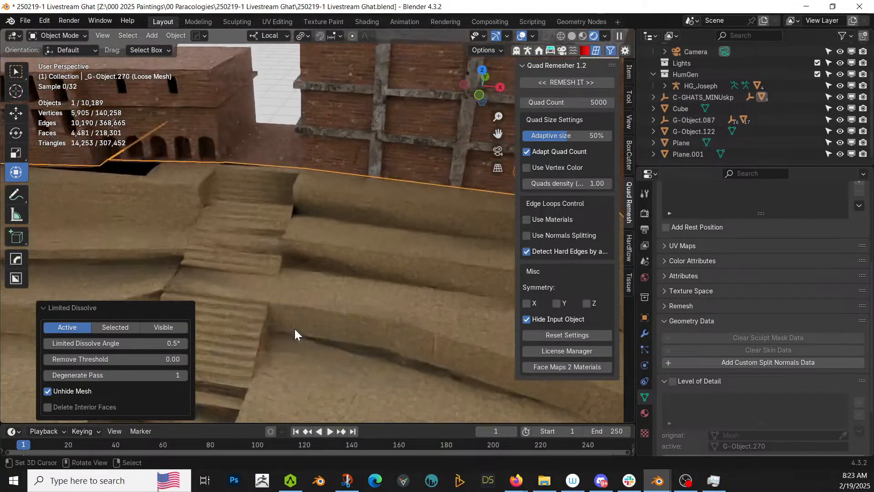
# - Review the cleaned ghat's staircase and terraces, and show the scene with Solid shading
pyautogui.moveTo(294, 329); pyautogui.dragTo(339, 288, button='middle')
pyautogui.scroll(2, 371, 290)
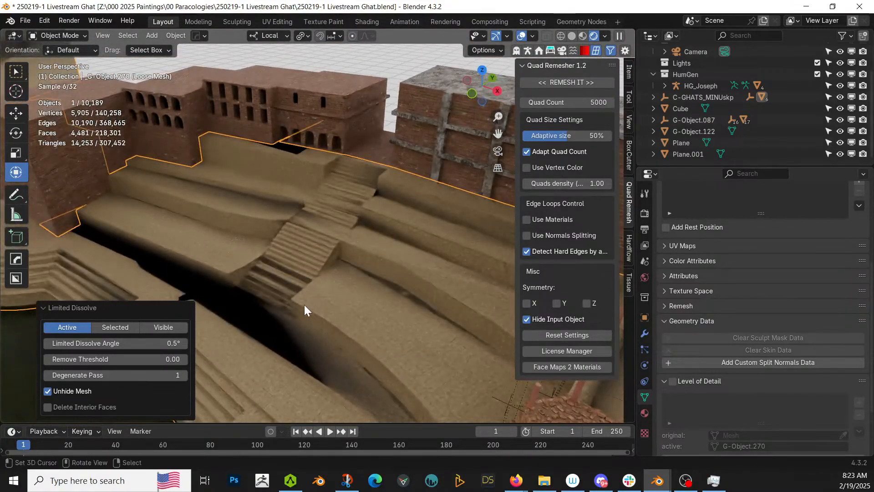
pyautogui.press('z')
pyautogui.press('6')
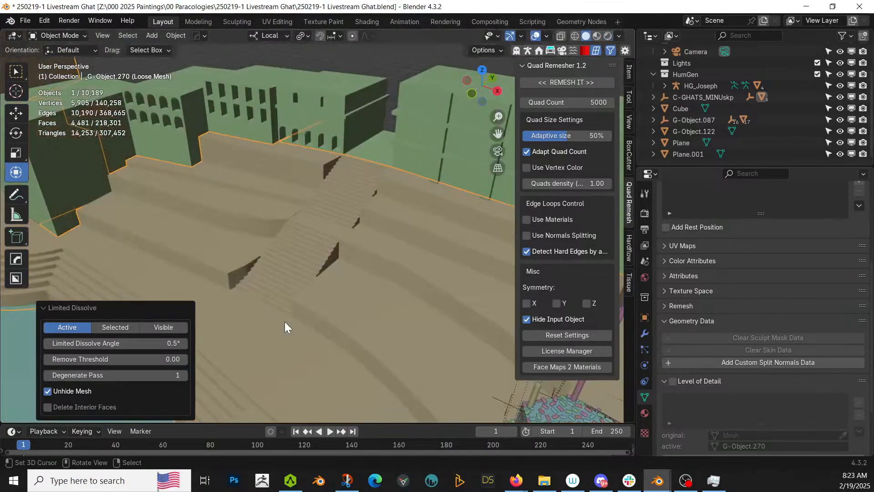
# - Apply a Random Flow Quad Slice to the ghat's large walkway face below the main staircase, using Tangent direction and Verts origin
pyautogui.click(275, 331)
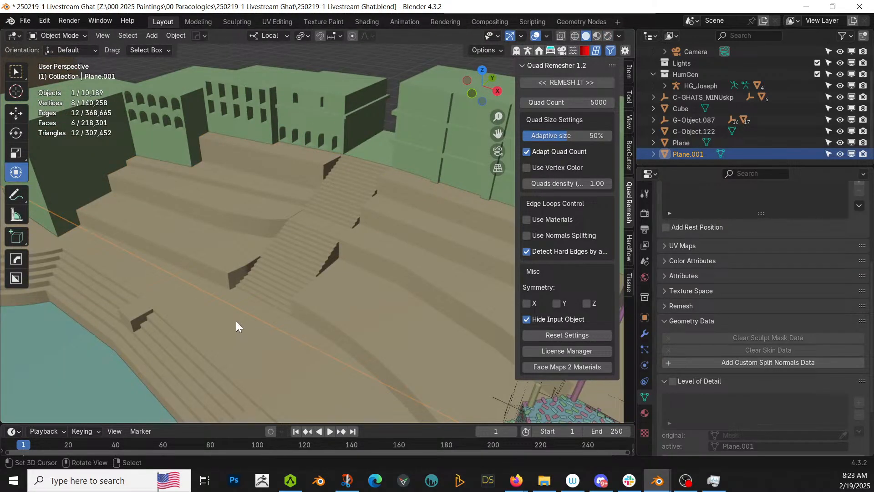
pyautogui.click(230, 321)
pyautogui.press('Tab')
pyautogui.click(225, 322)
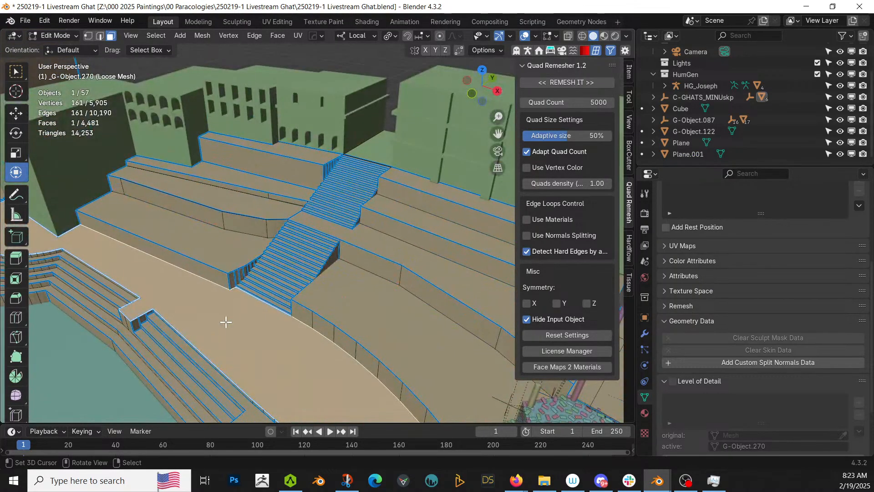
pyautogui.moveTo(226, 322); pyautogui.dragTo(292, 312, button='middle')
pyautogui.scroll(-2, 298, 317)
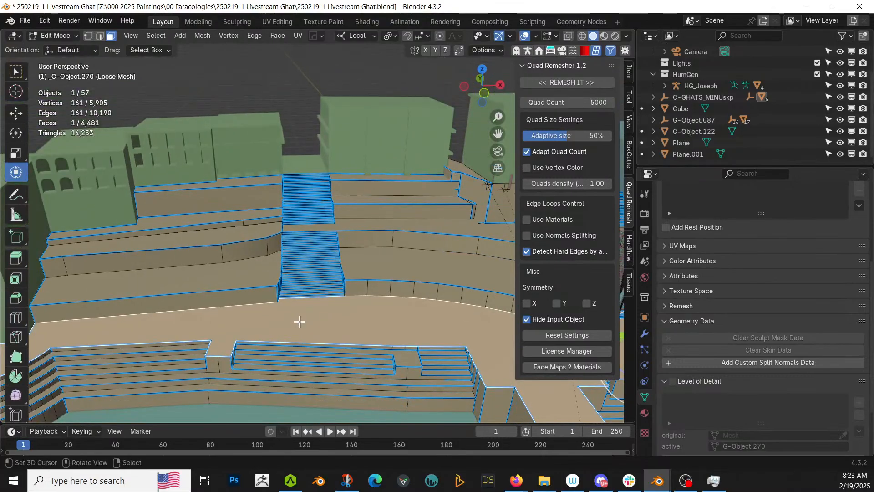
pyautogui.scroll(-3, 299, 321)
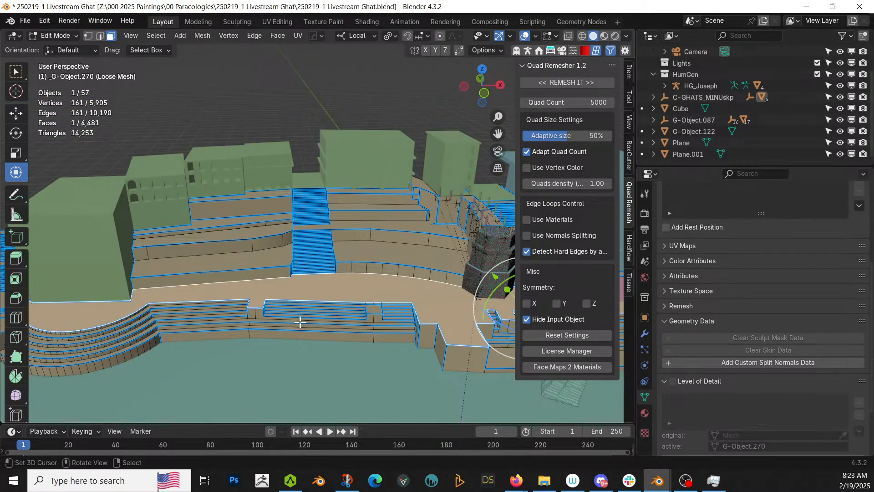
pyautogui.moveTo(300, 322); pyautogui.dragTo(304, 343, button='middle')
pyautogui.scroll(3, 306, 331)
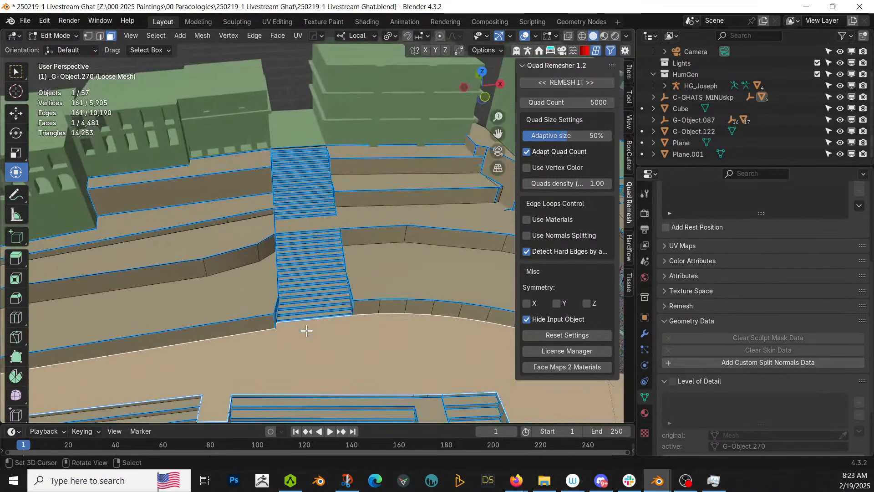
pyautogui.hotkey('shift', 'q')
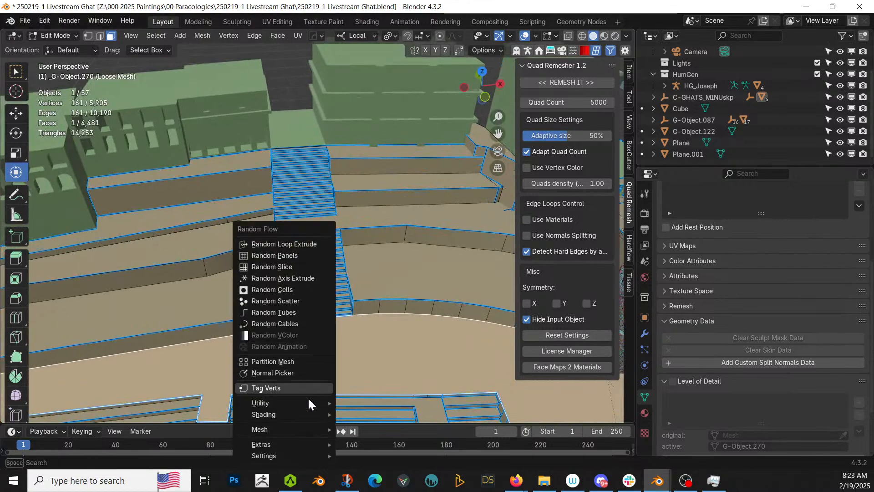
pyautogui.moveTo(285, 428)
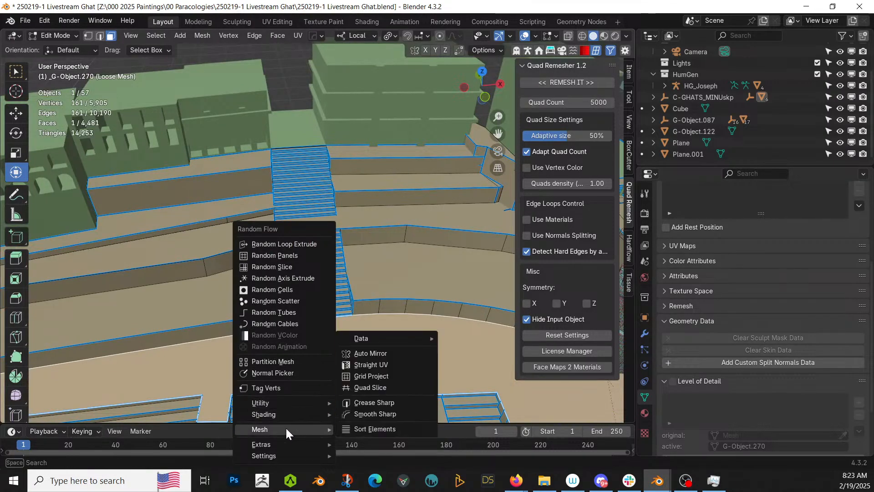
pyautogui.click(379, 386)
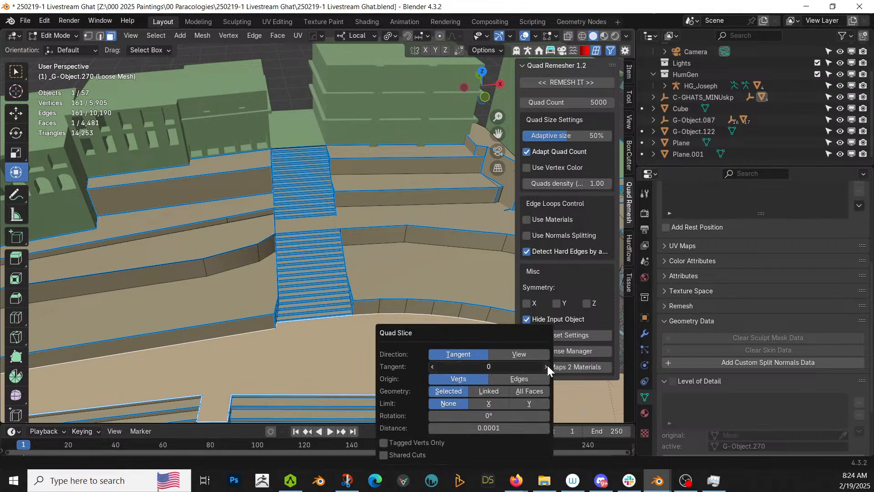
pyautogui.hotkey('alt', 'h')
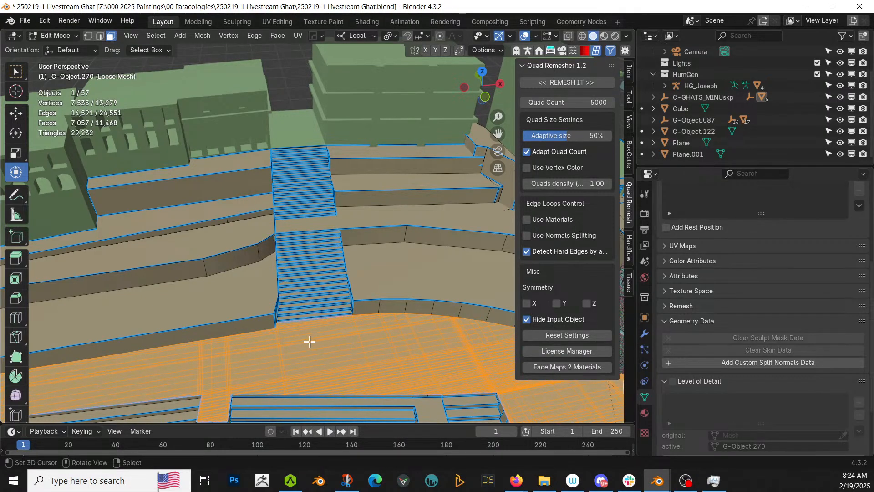
# - Return to Object Mode with Rendered shading and inspect the sliced walkway and the staircase above it
pyautogui.press('Tab')
pyautogui.press('z')
pyautogui.press('8')
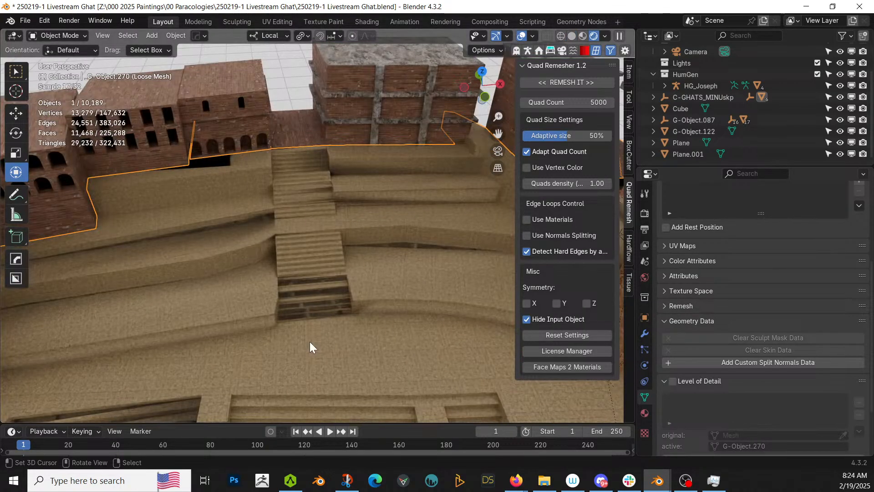
pyautogui.moveTo(273, 290); pyautogui.dragTo(258, 313, button='middle')
pyautogui.scroll(2, 218, 270)
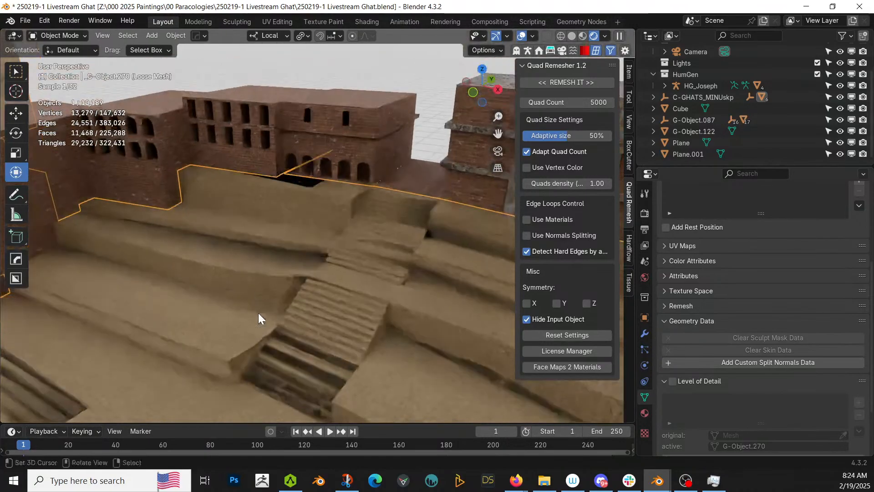
# - Apply a Random Flow Quad Slice to the curved terrace face beside the staircase, with Tangent 1 and Verts origin, and return to Object Mode
pyautogui.press('Tab')
pyautogui.click(244, 260)
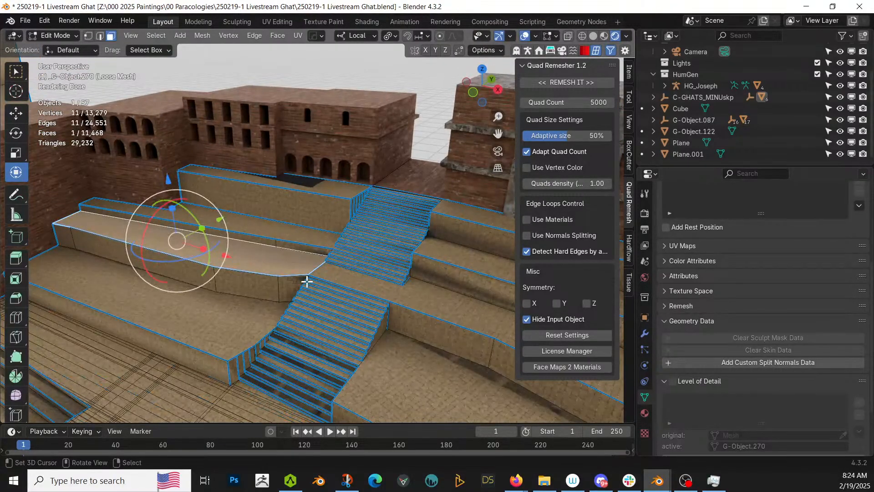
pyautogui.hotkey('ctrl', 'alt', 'x')
pyautogui.moveTo(285, 277)
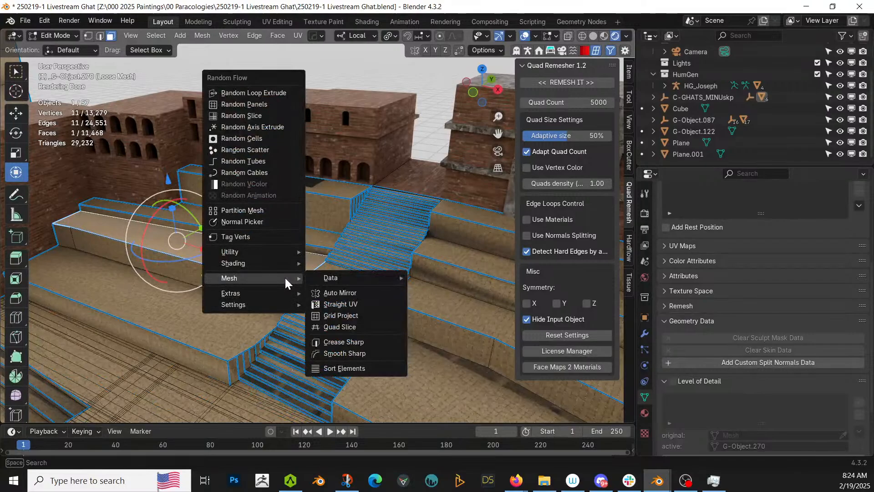
pyautogui.click(348, 326)
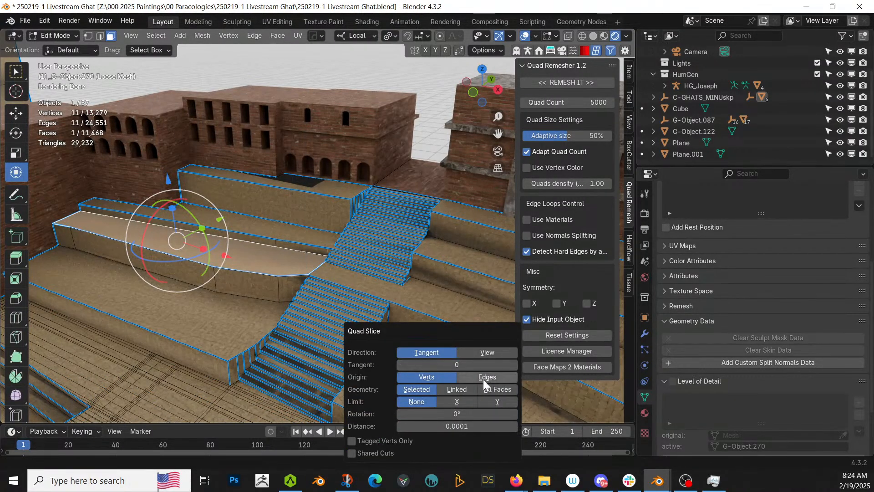
pyautogui.click(513, 365)
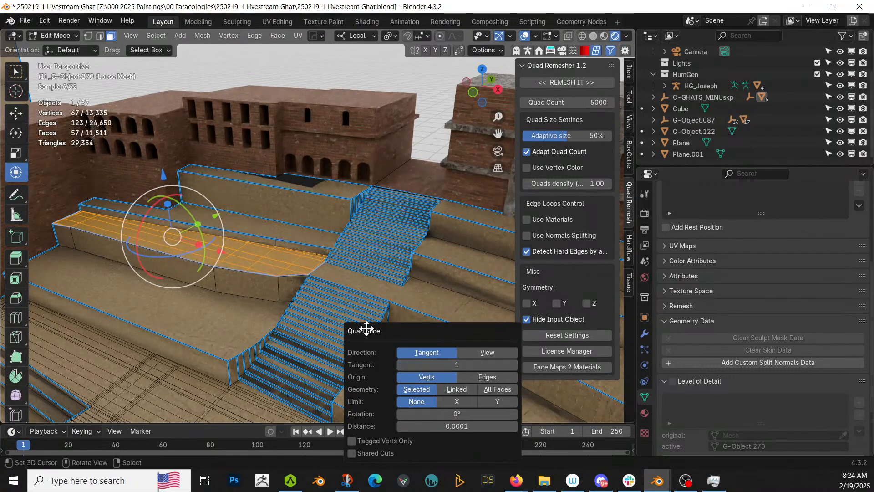
pyautogui.press('Tab')
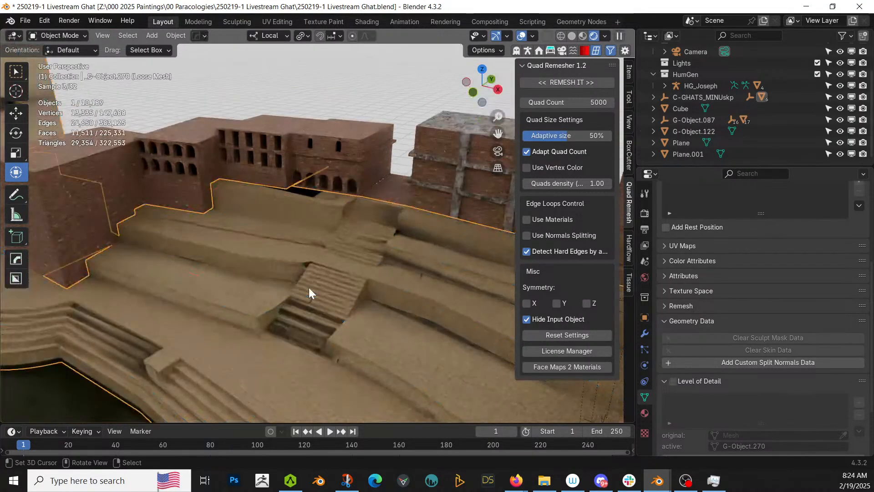
# - Inspect the sliced terraces and staircase in the rendered view and save the Blender file
pyautogui.scroll(4, 319, 279)
pyautogui.scroll(2, 326, 270)
pyautogui.moveTo(326, 270); pyautogui.dragTo(334, 189, button='middle')
pyautogui.scroll(-3, 292, 250)
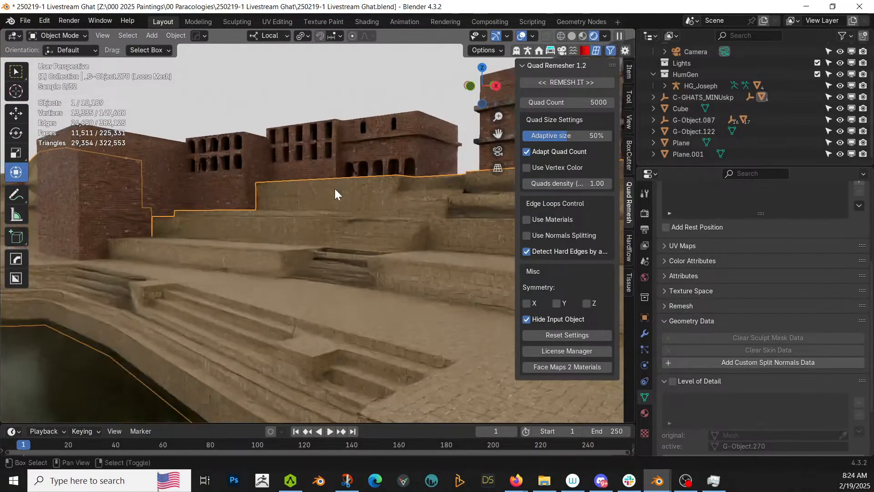
pyautogui.hotkey('ctrl', 's')
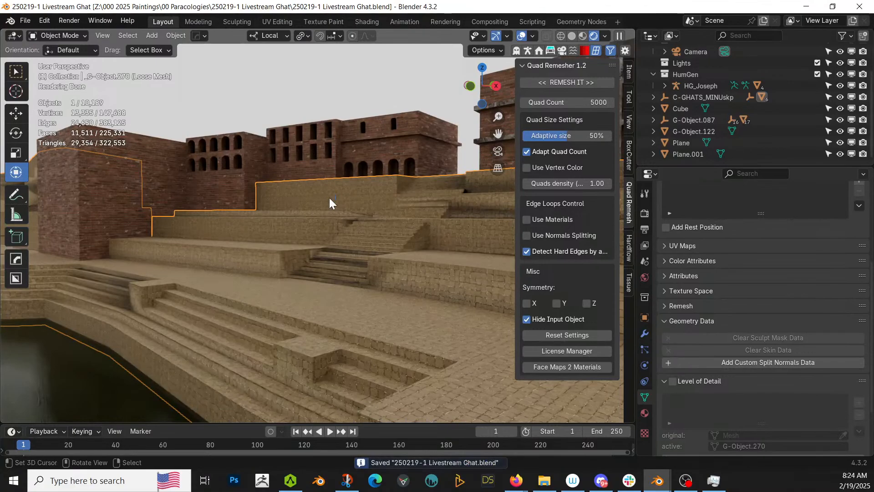
pyautogui.scroll(-3, 330, 197)
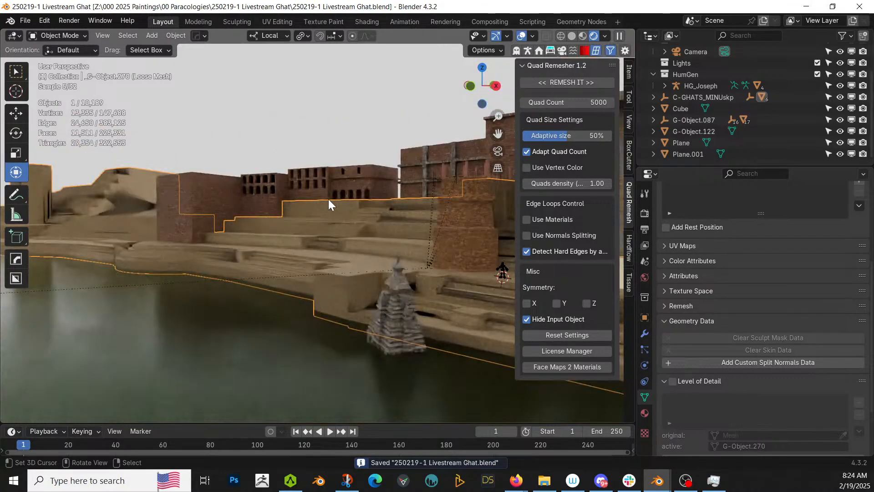
pyautogui.moveTo(329, 198); pyautogui.dragTo(347, 227, button='middle')
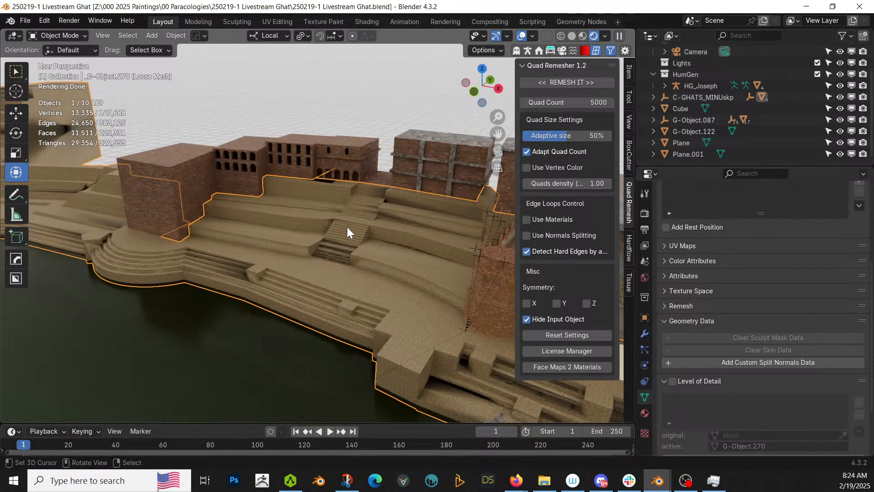
pyautogui.scroll(5, 304, 288)
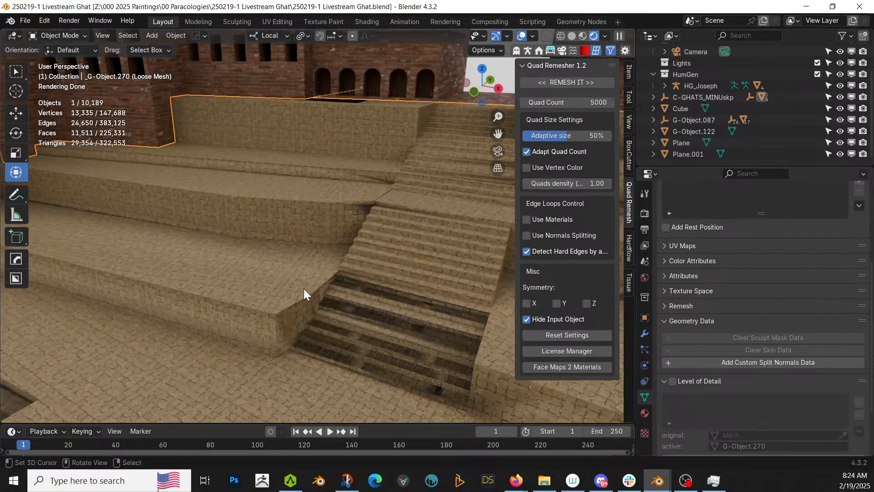
pyautogui.scroll(4, 315, 301)
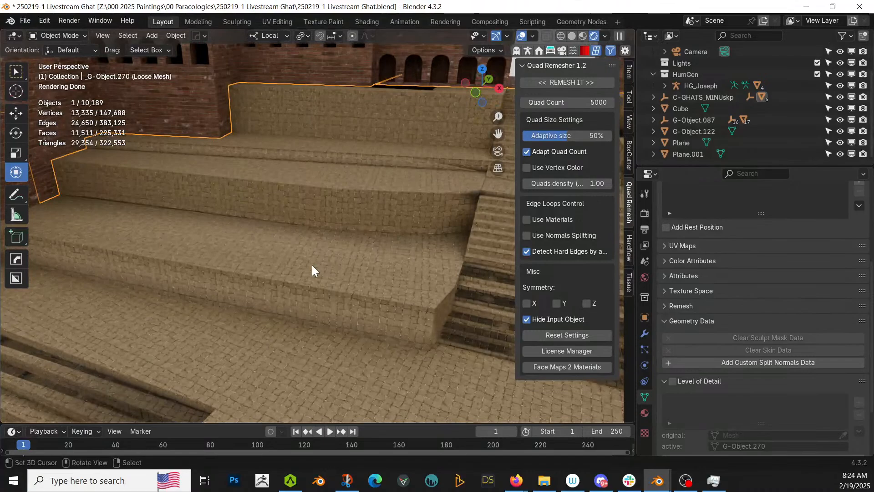
# - Separate the lower terrace's top and front faces beside the staircase into their own object, and return to Object Mode
pyautogui.press('Tab')
pyautogui.click(260, 255)
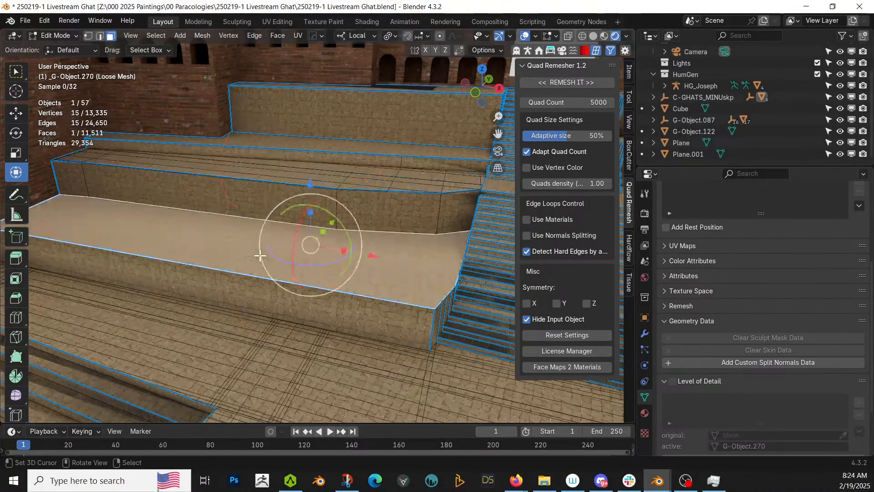
pyautogui.keyDown('shift'); pyautogui.rightClick(288, 288); pyautogui.keyUp('shift')
pyautogui.scroll(-2, 360, 290)
pyautogui.moveTo(363, 290); pyautogui.dragTo(330, 297, button='middle')
pyautogui.keyDown('shift'); pyautogui.rightClick(359, 320); pyautogui.keyUp('shift')
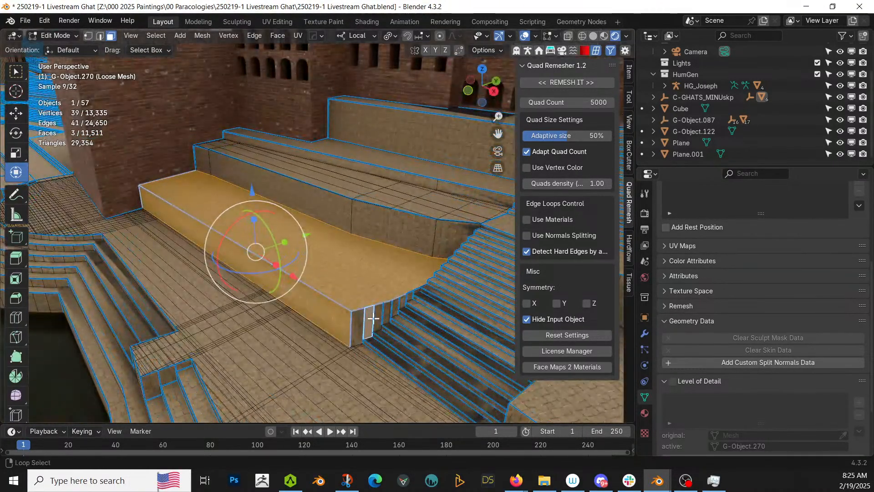
pyautogui.keyDown('shift'); pyautogui.rightClick(360, 317); pyautogui.keyUp('shift')
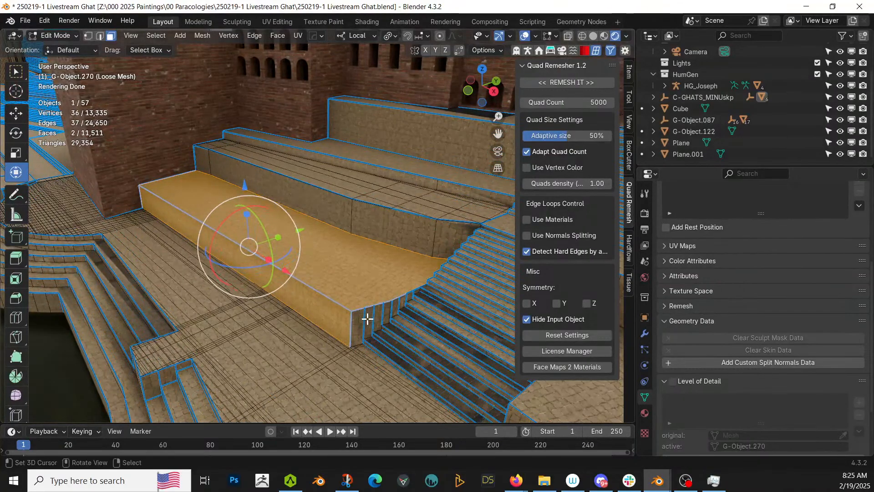
pyautogui.rightClick(293, 274)
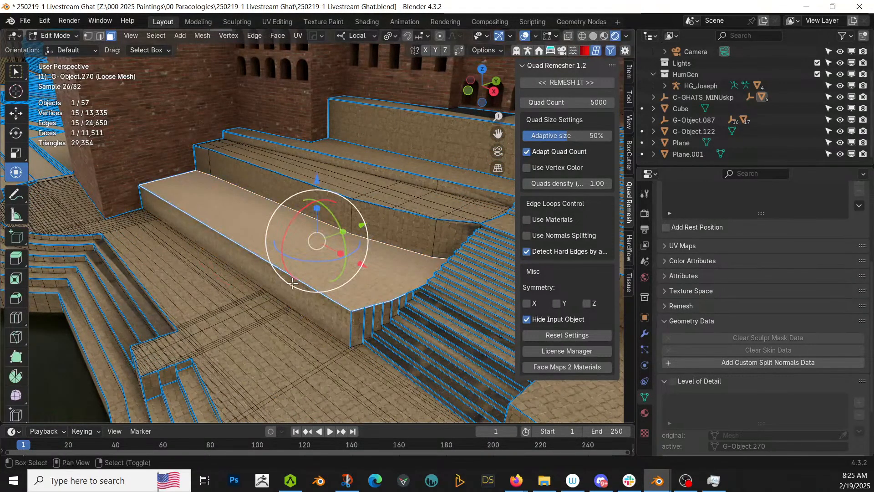
pyautogui.keyDown('shift'); pyautogui.rightClick(292, 282); pyautogui.keyUp('shift')
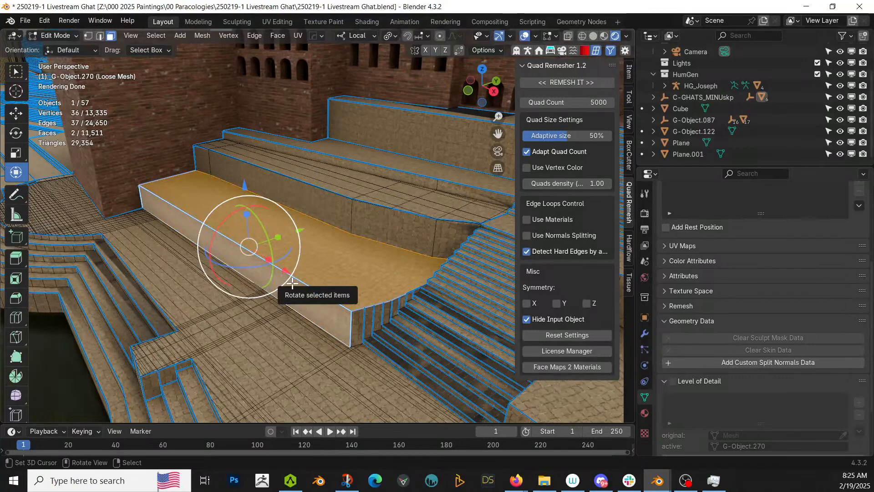
pyautogui.press('p')
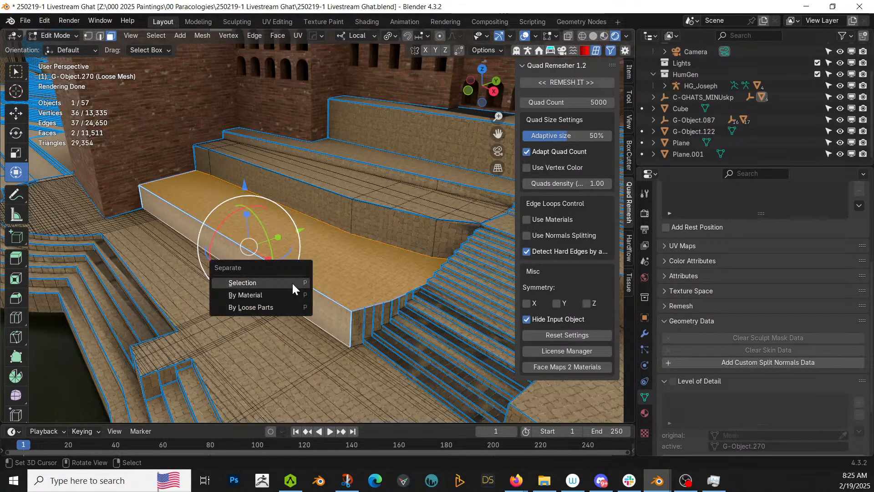
pyautogui.click(292, 282)
pyautogui.press('Tab')
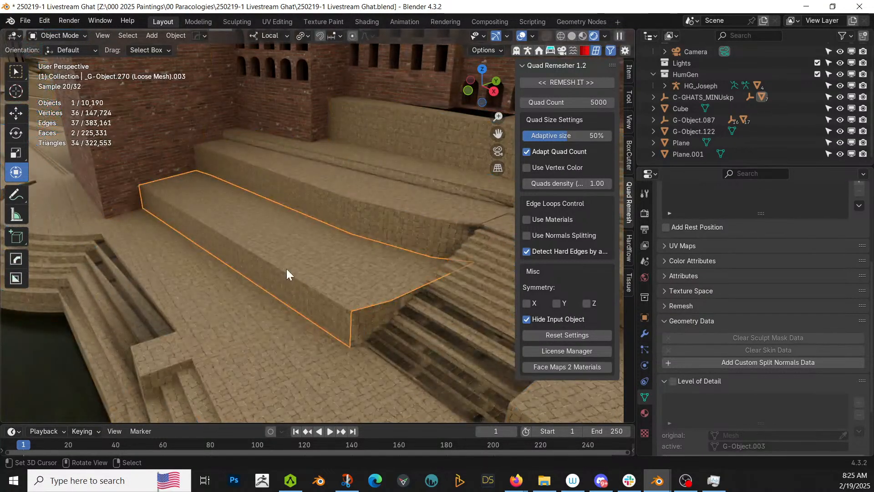
# - Isolate the separated terrace piece in local view and display it with Solid shading
pyautogui.press('KP_Divide')
pyautogui.press('z')
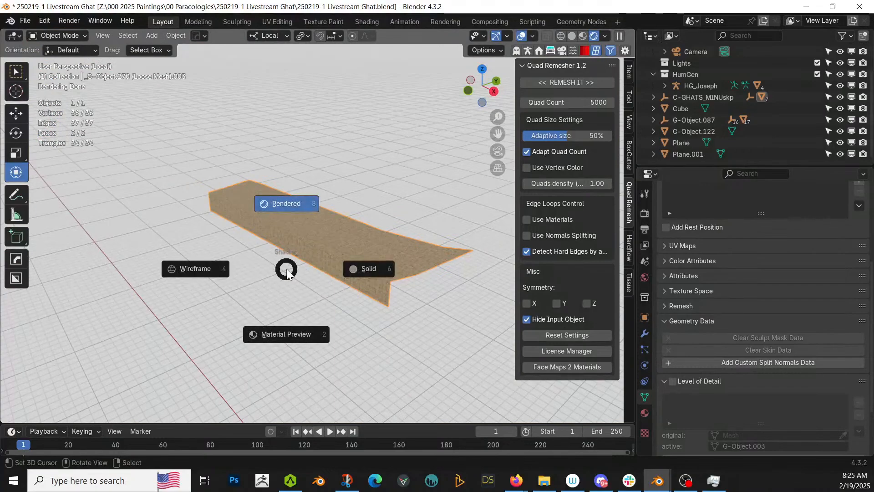
pyautogui.press('6')
pyautogui.scroll(5, 286, 267)
pyautogui.scroll(-3, 286, 269)
pyautogui.moveTo(291, 268); pyautogui.dragTo(255, 253, button='middle')
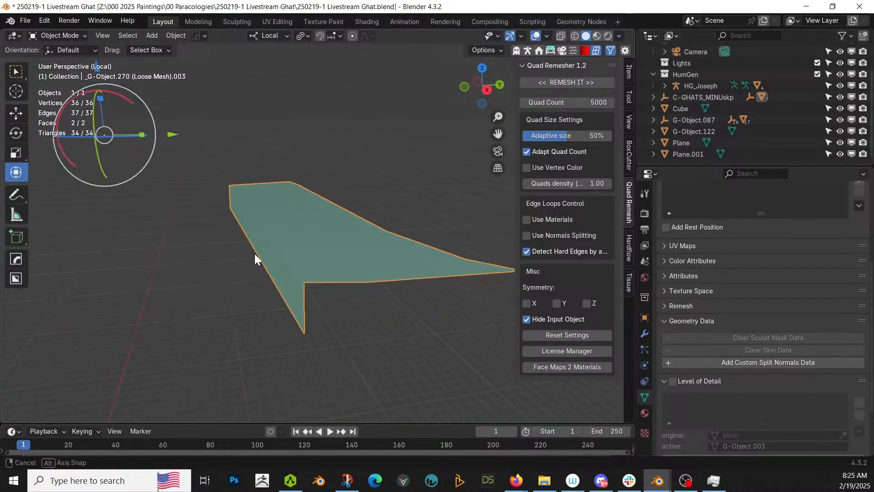
# - In Edit Mode, select the vertical edge and a neighbouring top edge at the terrace piece's open end
pyautogui.press('Tab')
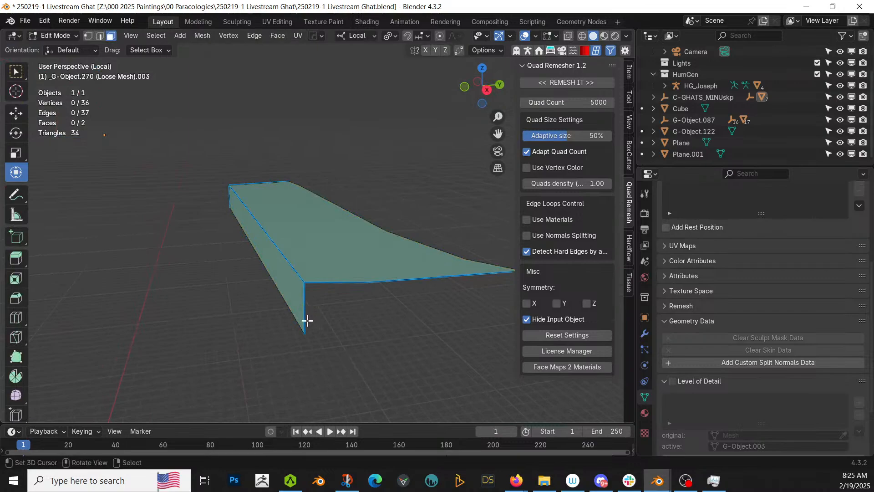
pyautogui.press('2')
pyautogui.click(304, 318)
pyautogui.moveTo(335, 285)
pyautogui.mouseDown(button='middle')
pyautogui.moveTo(359, 308)
pyautogui.moveTo(312, 302)
pyautogui.moveTo(332, 301)
pyautogui.mouseUp(button='middle')
pyautogui.press('1')
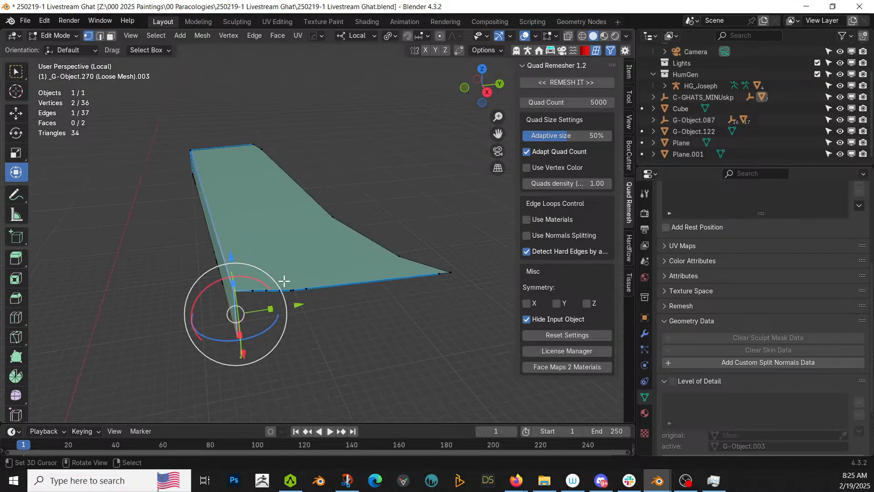
pyautogui.press('2')
pyautogui.keyDown('shift'); pyautogui.click(273, 290); pyautogui.keyUp('shift')
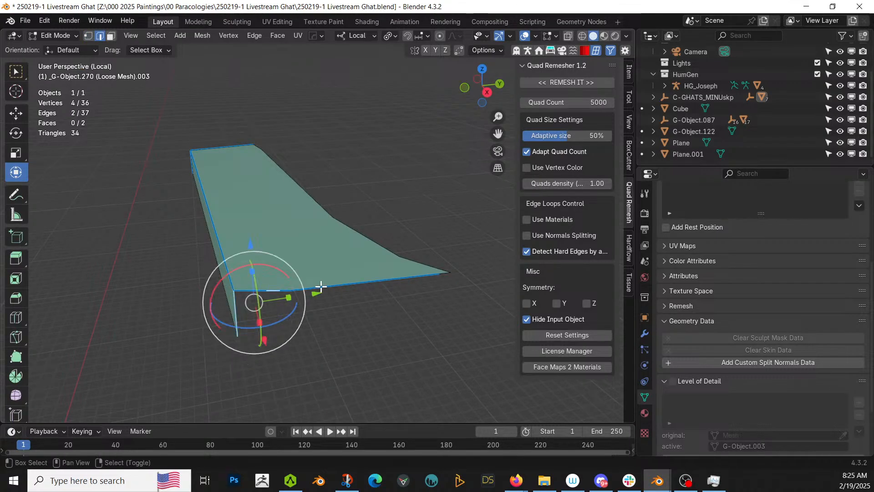
# - Select the open end's top edge path and vertical edge, try Bridge Edge Loops, and close the end with a face
pyautogui.scroll(3, 259, 291)
pyautogui.click(151, 364)
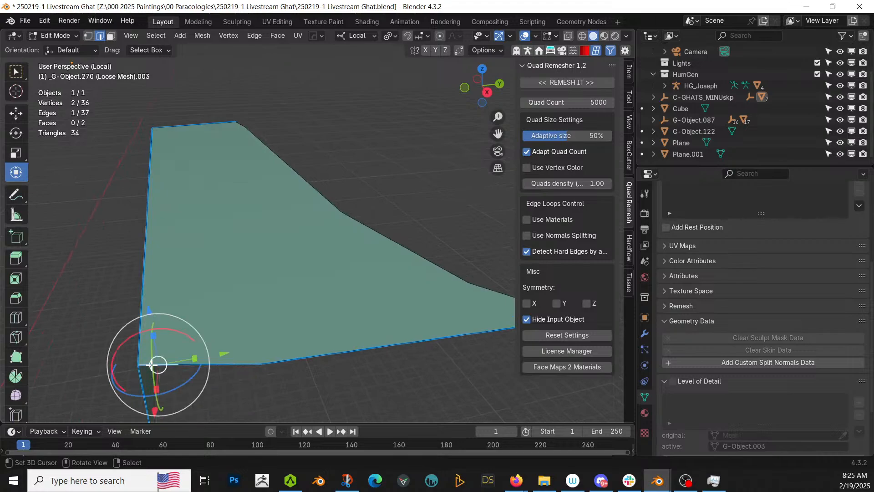
pyautogui.keyDown('shift'); pyautogui.moveTo(373, 337); pyautogui.dragTo(275, 332, button='middle'); pyautogui.keyUp('shift')
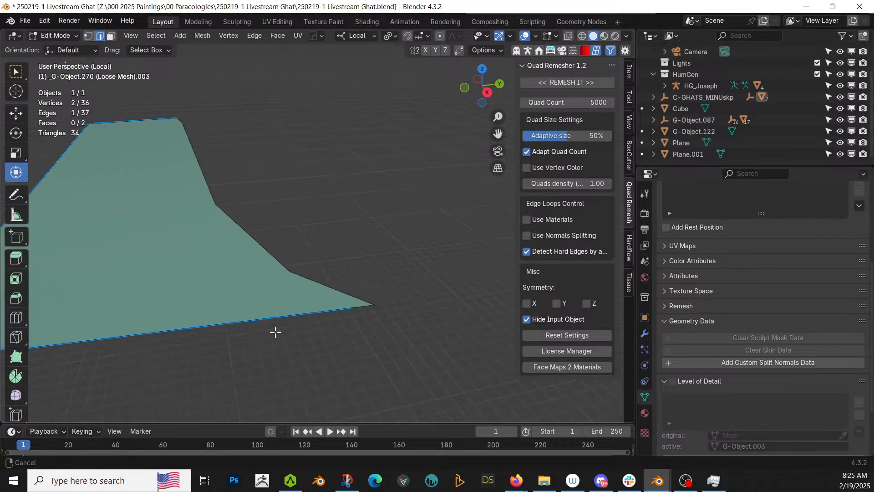
pyautogui.keyDown('ctrl'); pyautogui.click(349, 308); pyautogui.keyUp('ctrl')
pyautogui.moveTo(349, 309); pyautogui.dragTo(253, 279, button='middle')
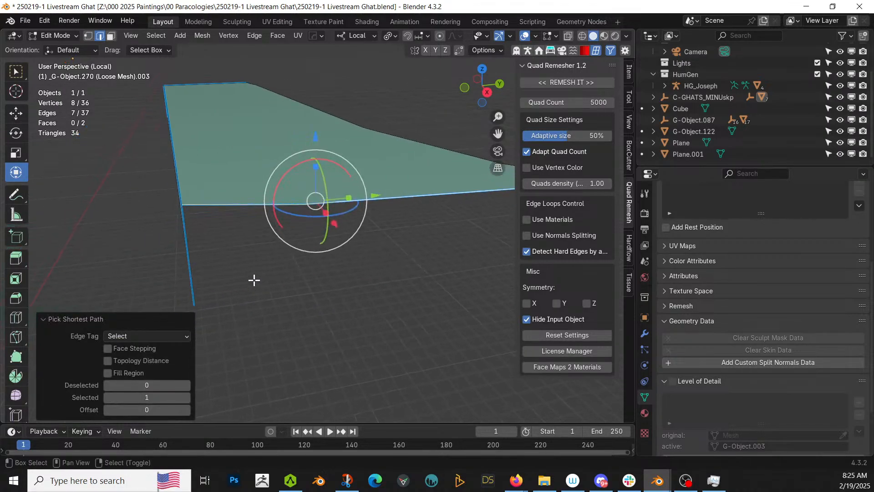
pyautogui.keyDown('shift'); pyautogui.click(188, 251); pyautogui.keyUp('shift')
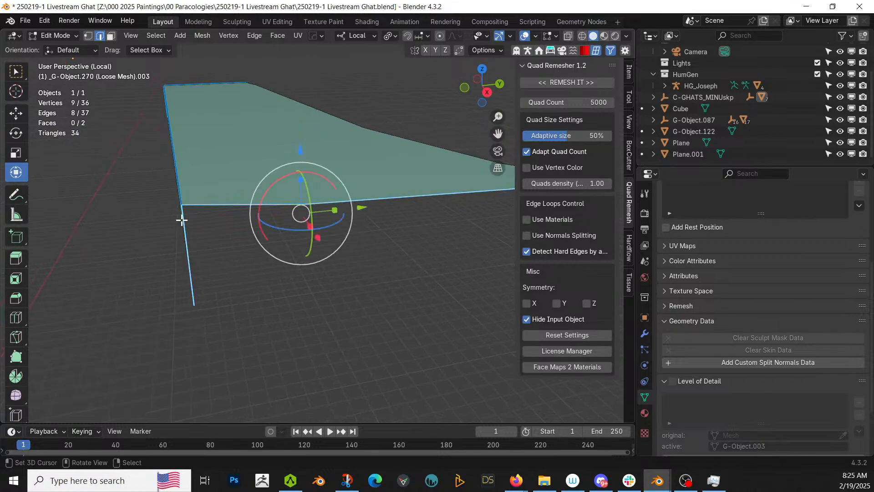
pyautogui.hotkey('ctrl', 'e')
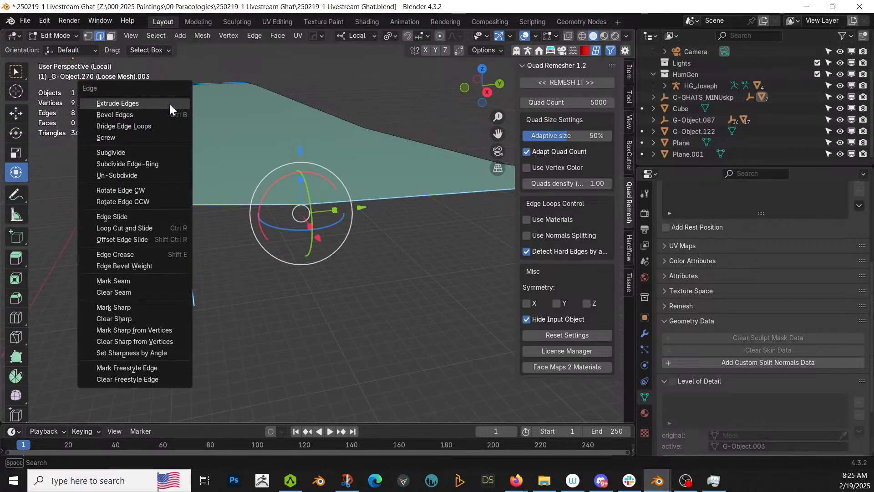
pyautogui.click(153, 126)
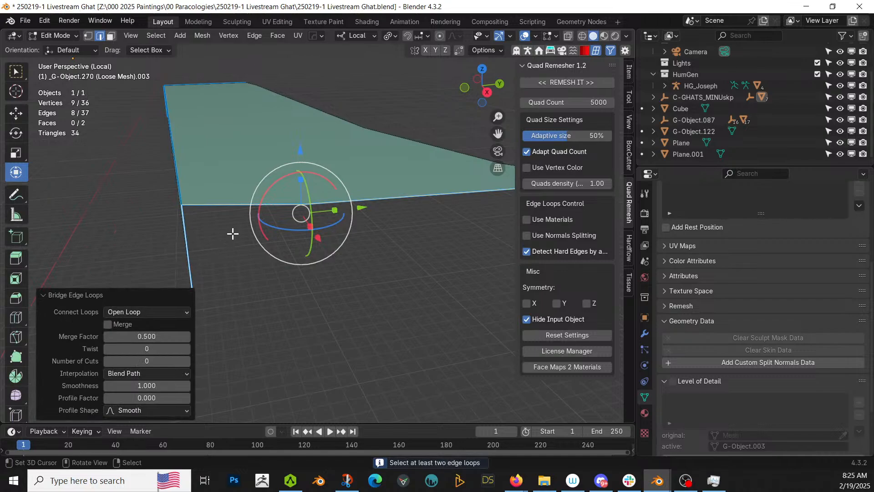
pyautogui.moveTo(233, 234); pyautogui.dragTo(302, 242, button='middle')
pyautogui.press('Tab')
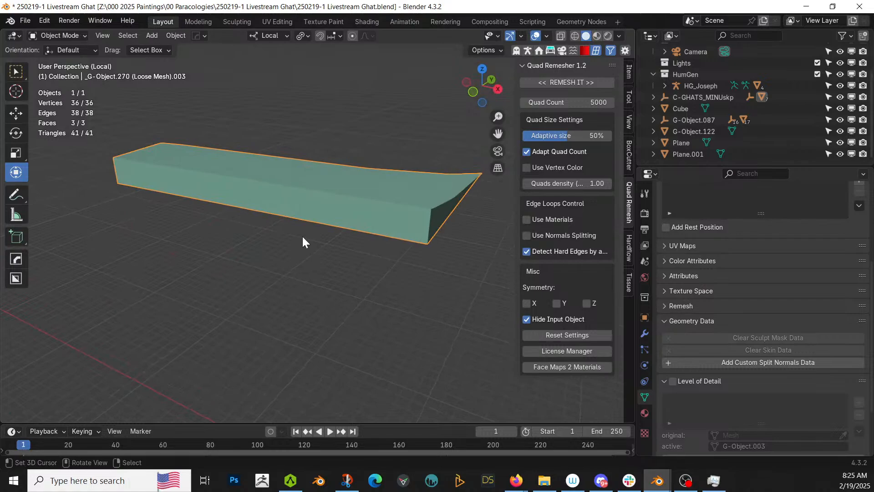
# - Undo the end face and the terrace separation, and leave local view to return to the full scene
pyautogui.press('Tab')
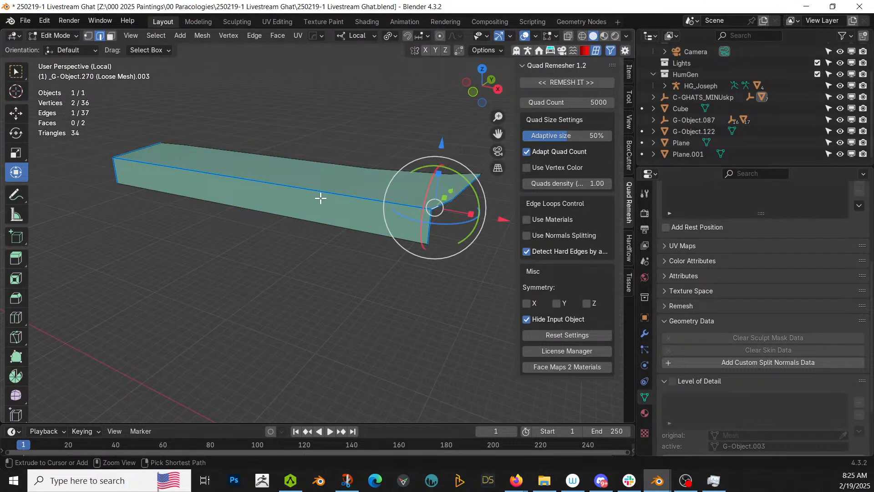
pyautogui.hotkey('alt', 'a')
pyautogui.press('Tab')
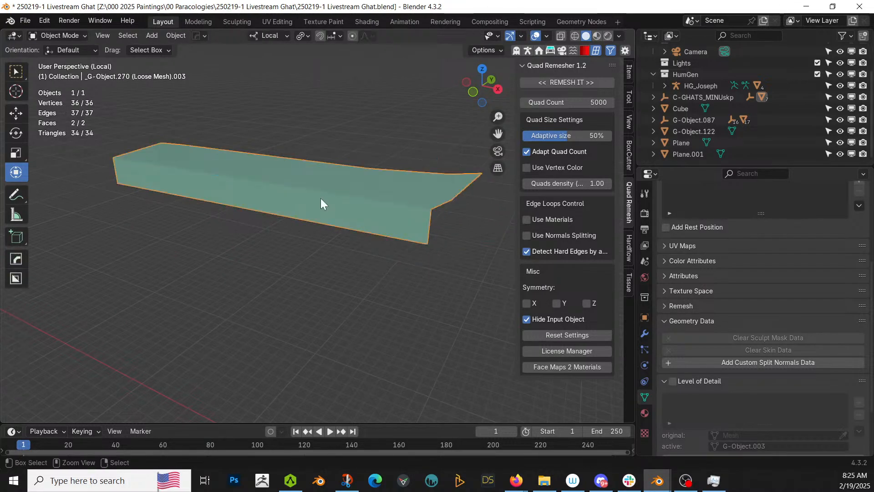
pyautogui.press('KP_Divide')
pyautogui.hotkey('ctrl', 'z')
pyautogui.hotkey('ctrl', 'z')
pyautogui.hotkey('ctrl', 'z')
pyautogui.hotkey('ctrl', 'z')
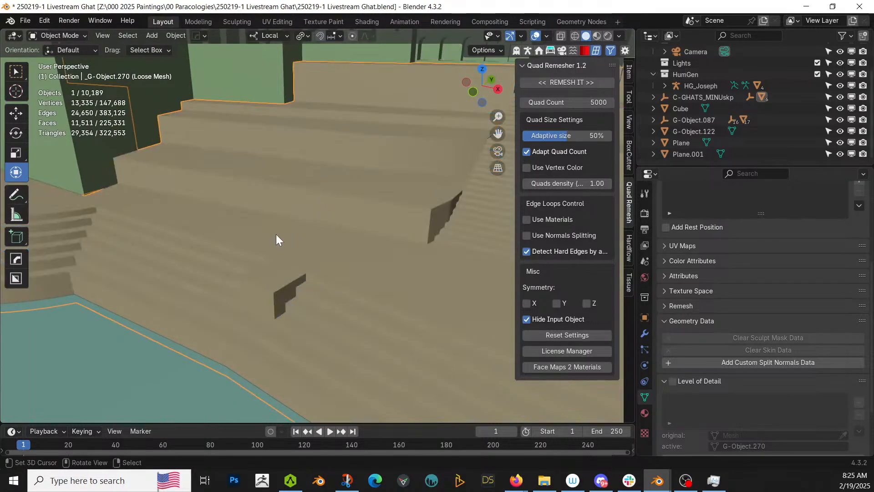
# - Examine the ghat's terraces and staircase from above and at close range
pyautogui.moveTo(296, 207); pyautogui.dragTo(261, 257, button='middle')
pyautogui.scroll(-2, 261, 257)
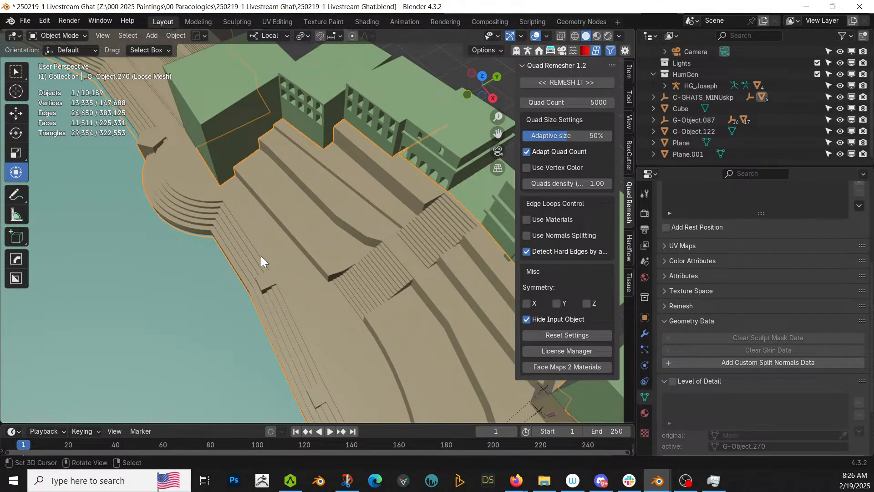
pyautogui.scroll(2, 261, 256)
pyautogui.moveTo(261, 256); pyautogui.dragTo(279, 250, button='middle')
pyautogui.scroll(4, 292, 231)
pyautogui.scroll(-3, 283, 276)
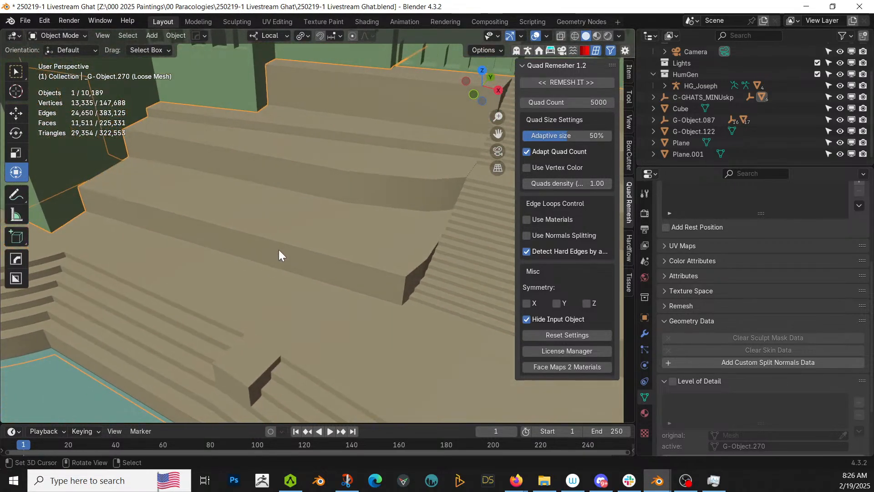
# - Duplicate the lower terrace's top and front faces, separate them into their own object and isolate it
pyautogui.press('Tab')
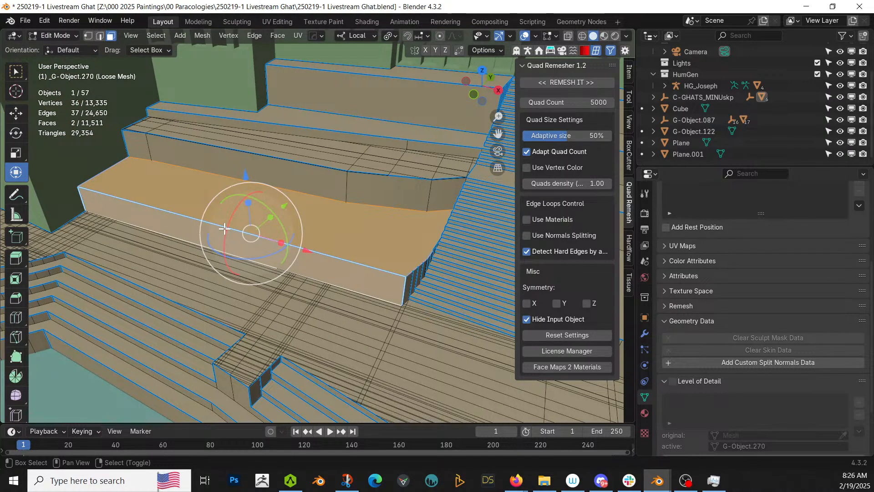
pyautogui.hotkey('shift', 'd')
pyautogui.rightClick(224, 229)
pyautogui.press('p')
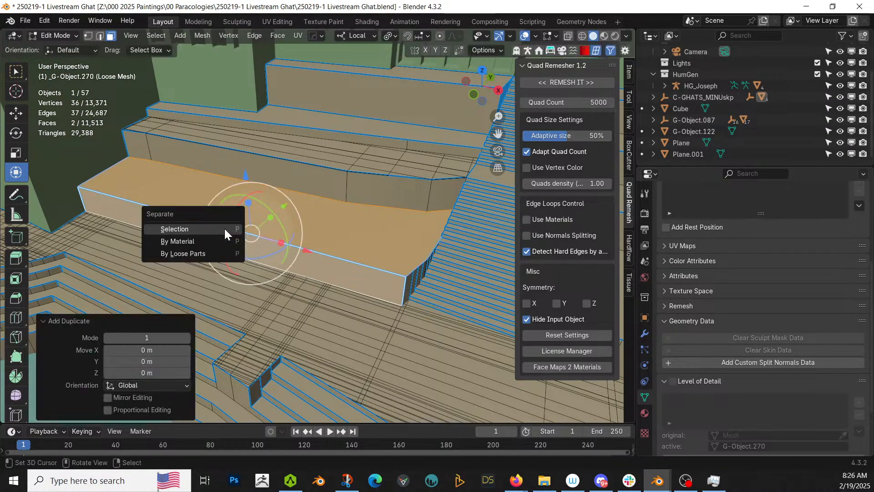
pyautogui.click(224, 228)
pyautogui.press('Tab')
pyautogui.click(252, 228)
pyautogui.press('KP_Divide')
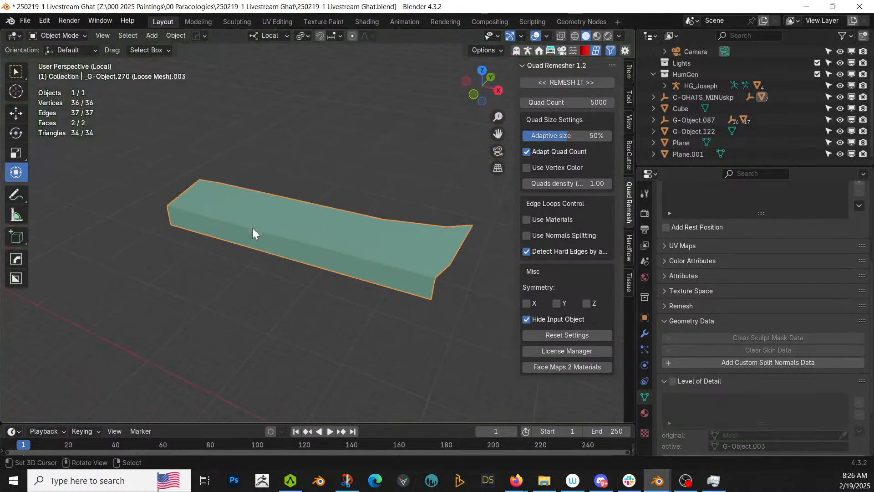
pyautogui.moveTo(252, 228); pyautogui.dragTo(214, 237, button='middle')
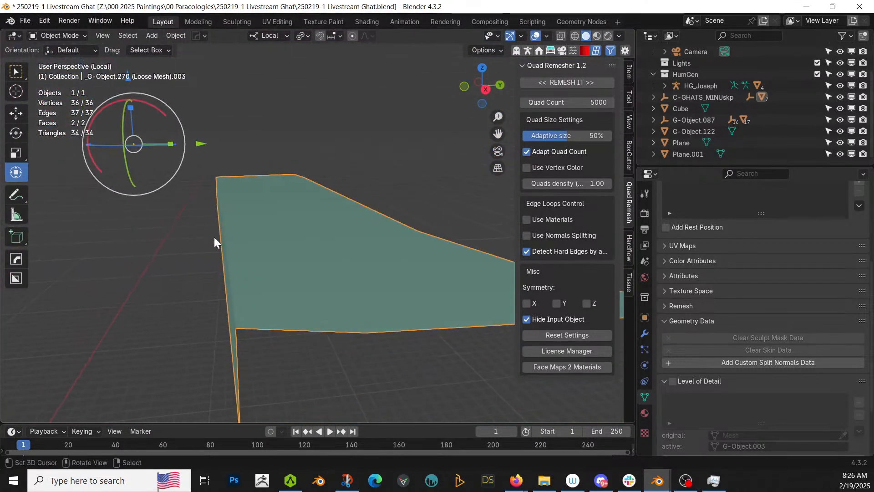
# - Try a HardOps Solidify modifier on the separated terrace piece with an offset of -1
pyautogui.press('q')
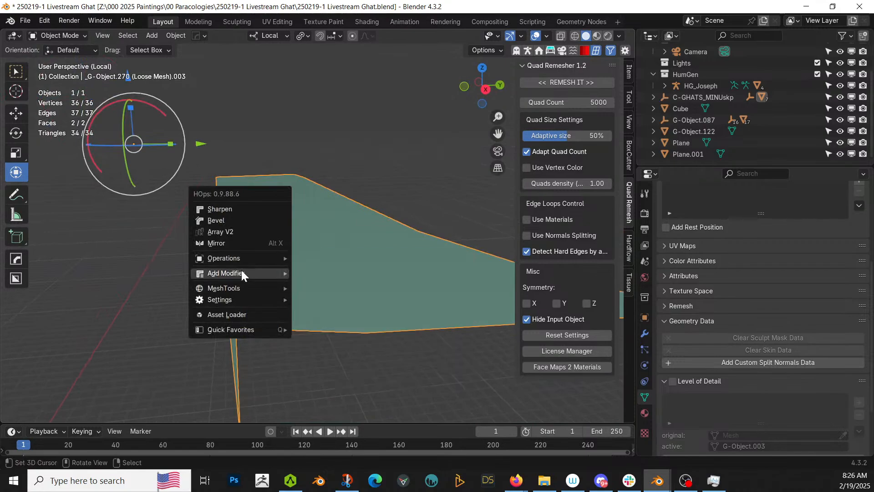
pyautogui.moveTo(242, 274)
pyautogui.click(325, 284)
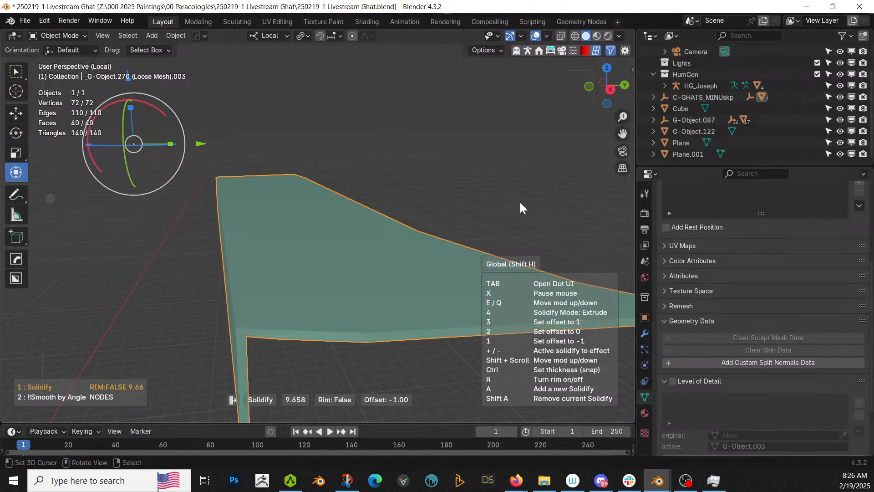
pyautogui.click(591, 119)
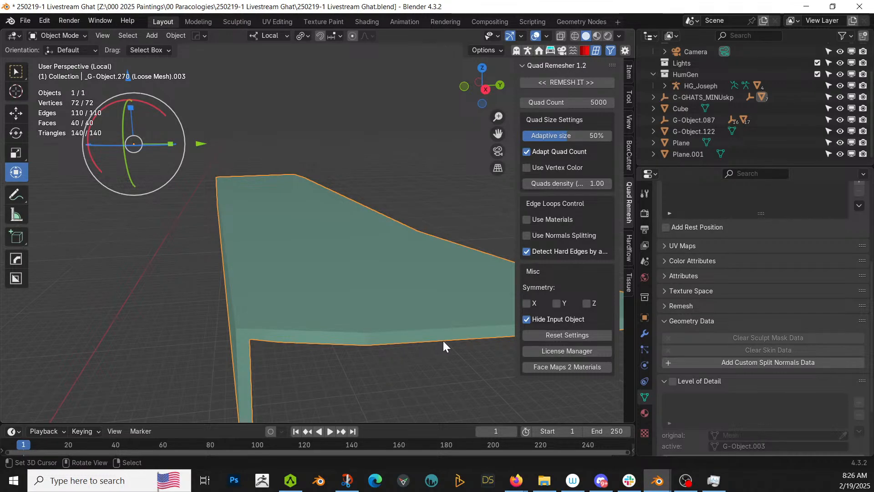
# - Undo the Solidify modifier, and delete the separated terrace piece back in the full scene
pyautogui.hotkey('ctrl', 'z')
pyautogui.press('KP_Divide')
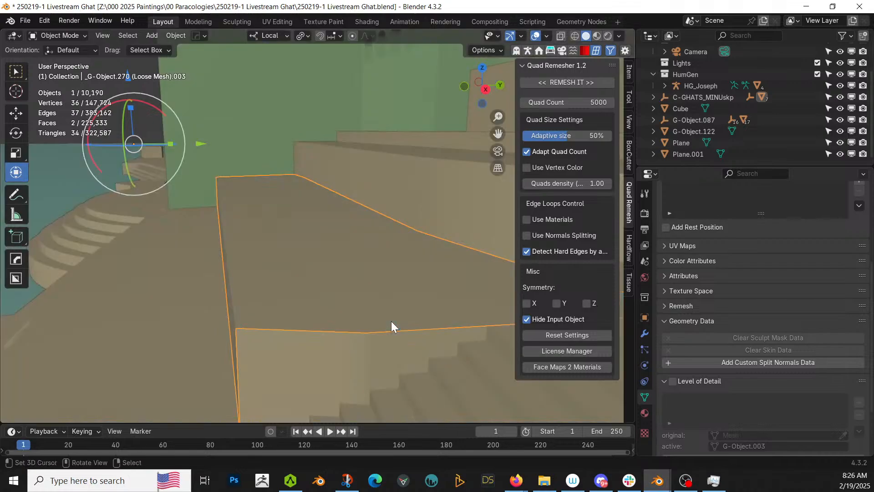
pyautogui.scroll(-3, 391, 325)
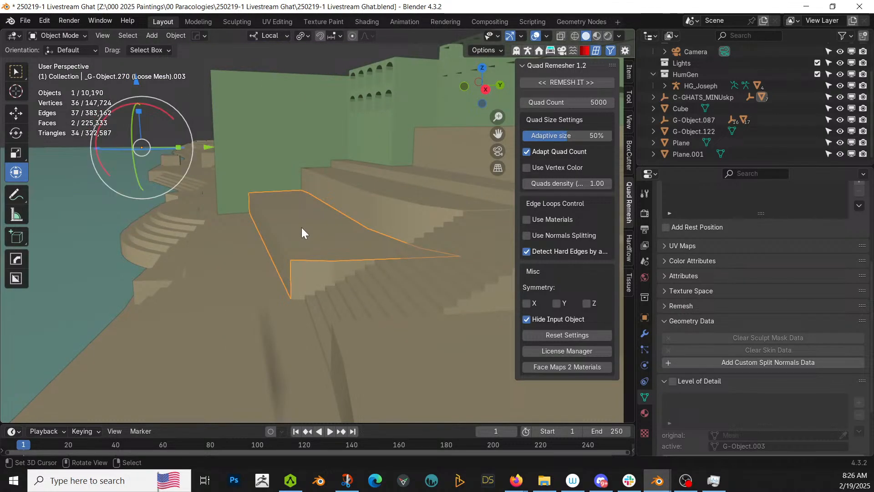
pyautogui.press('Delete')
# - Place the creature skeleton on the riverside terraces and scale it up successively by factors of 25, 5 and 2
pyautogui.moveTo(301, 227); pyautogui.dragTo(253, 248, button='middle')
pyautogui.scroll(-3, 296, 255)
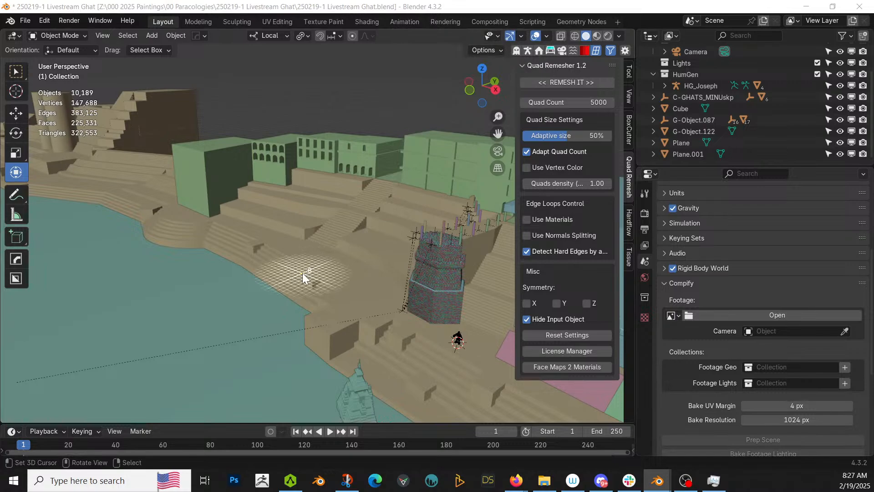
pyautogui.write('s')
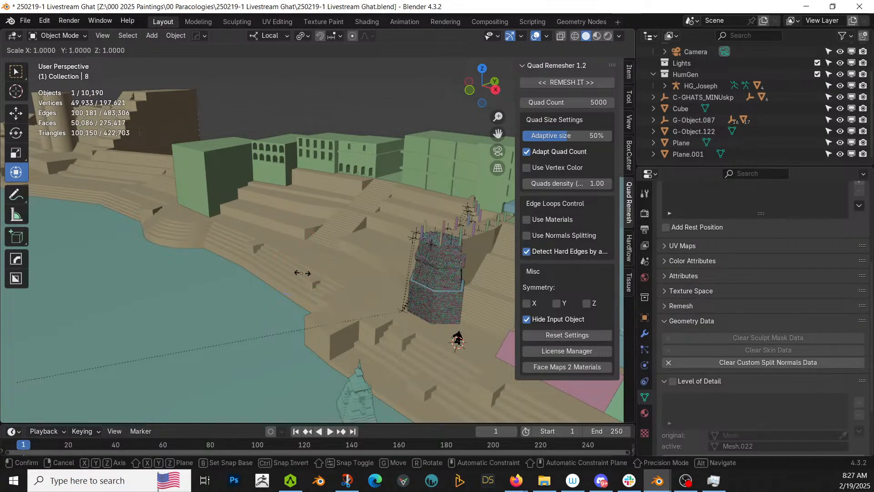
pyautogui.write('25')
pyautogui.press('Return')
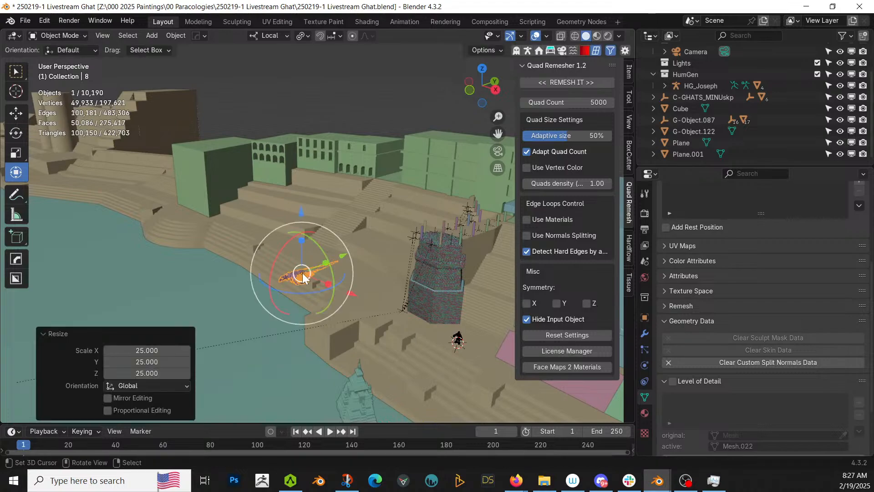
pyautogui.write('5')
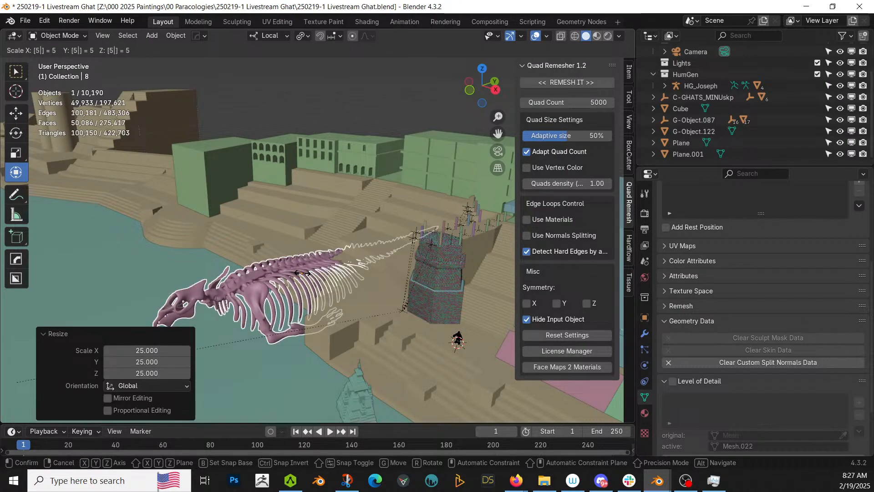
pyautogui.press('Return')
pyautogui.write('s2')
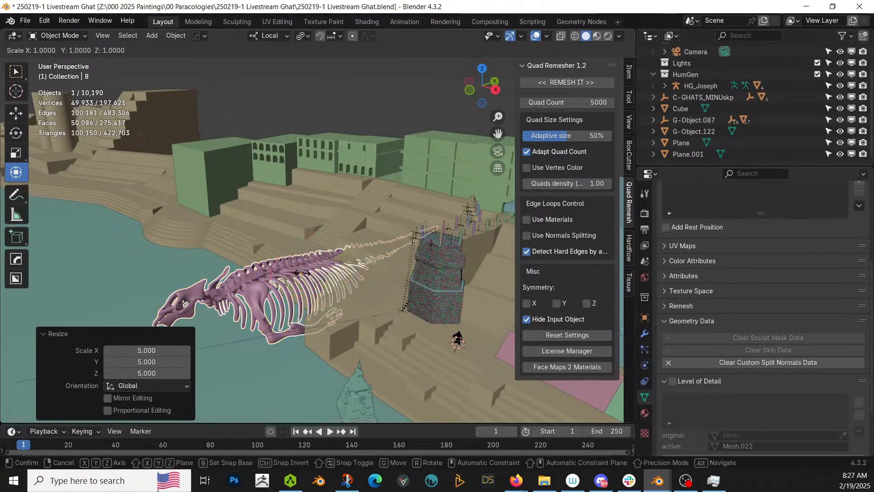
pyautogui.press('Return')
# - Rotate the skeleton about 53° around its local Z axis and move it about -20.2, 8.2 and 5.8 m in X, Y and Z
pyautogui.moveTo(301, 274); pyautogui.dragTo(259, 303, button='middle')
pyautogui.scroll(3, 260, 303)
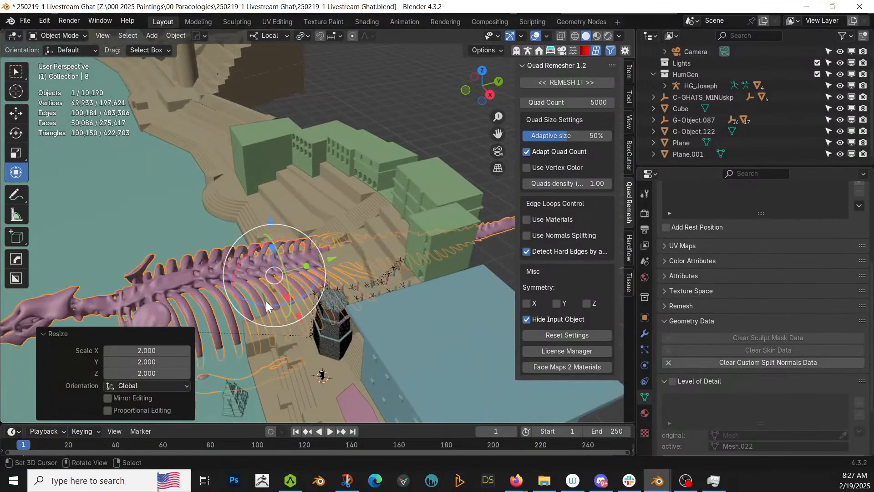
pyautogui.moveTo(317, 310); pyautogui.dragTo(332, 269)
pyautogui.moveTo(327, 275); pyautogui.dragTo(417, 302, button='middle')
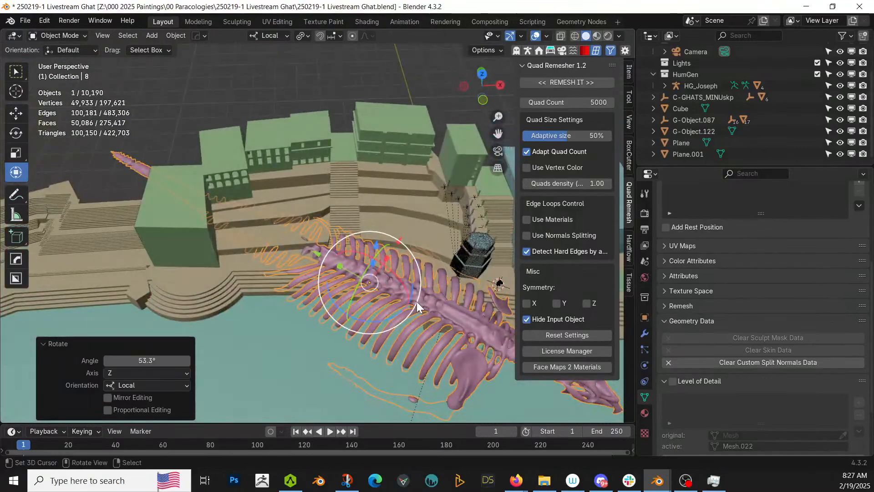
pyautogui.press('g')
pyautogui.click(360, 289)
# - Tilt the skeleton about 23.6° around its local X axis
pyautogui.moveTo(359, 289); pyautogui.dragTo(272, 228, button='middle')
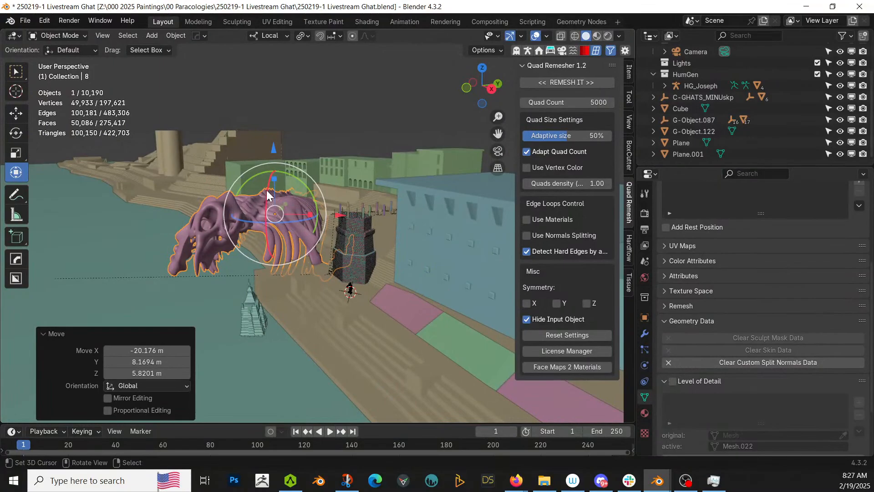
pyautogui.press('r')
pyautogui.press('x')
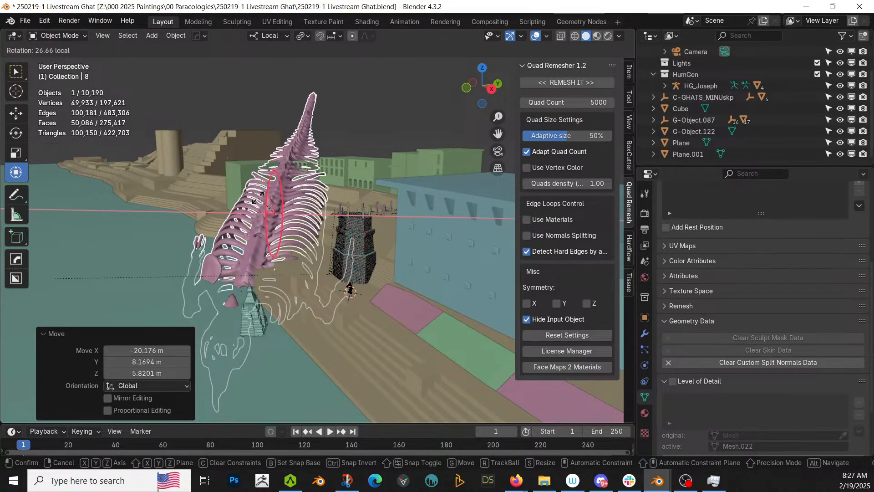
pyautogui.click(264, 202)
# - In Edit Mode with X-ray from above, circle-select a band of faces across the tail's base and delete them
pyautogui.moveTo(264, 202); pyautogui.dragTo(109, 261, button='middle')
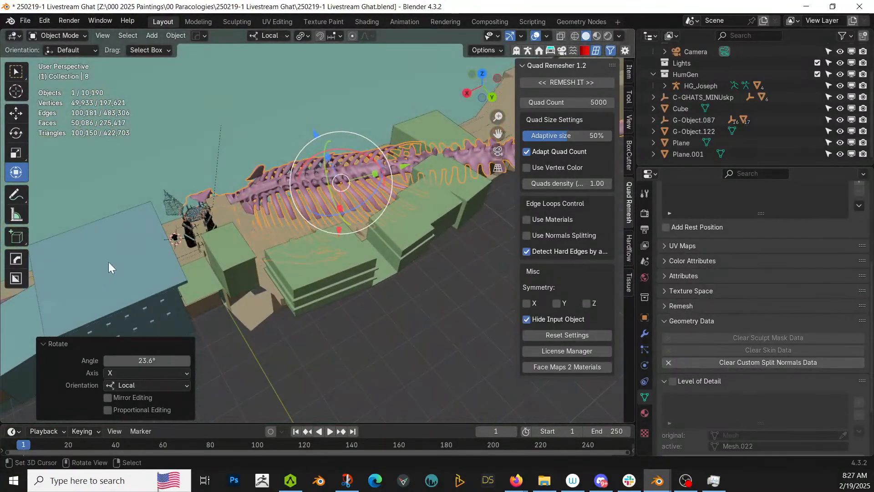
pyautogui.keyDown('shift'); pyautogui.moveTo(307, 242); pyautogui.dragTo(95, 291, button='middle'); pyautogui.keyUp('shift')
pyautogui.moveTo(158, 280); pyautogui.dragTo(283, 277, button='middle')
pyautogui.press('Tab')
pyautogui.press('KP_7')
pyautogui.hotkey('alt', 'a')
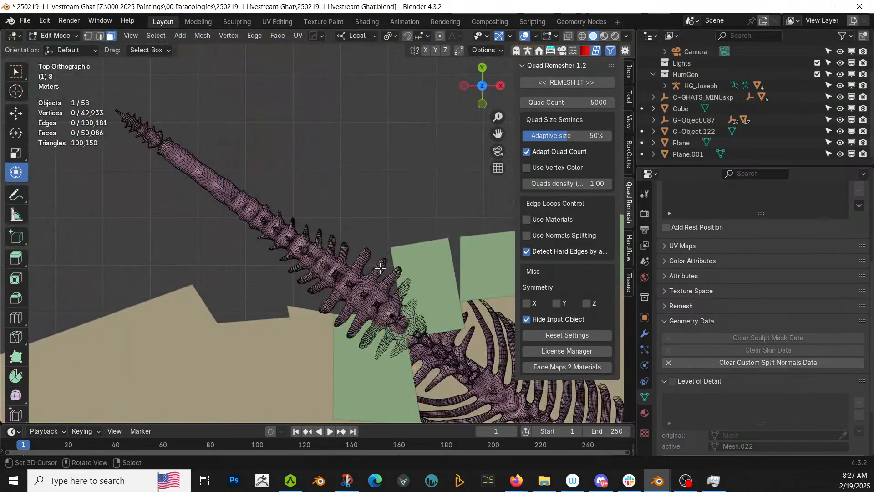
pyautogui.hotkey('alt', 'z')
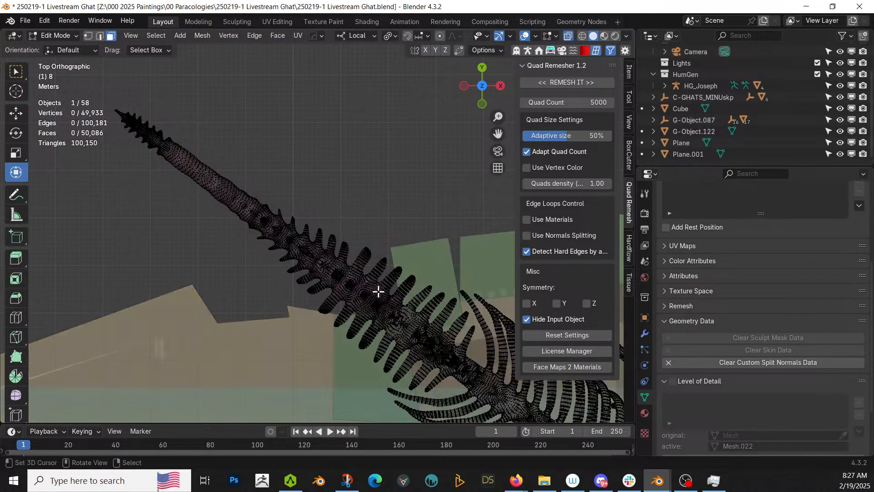
pyautogui.press('c')
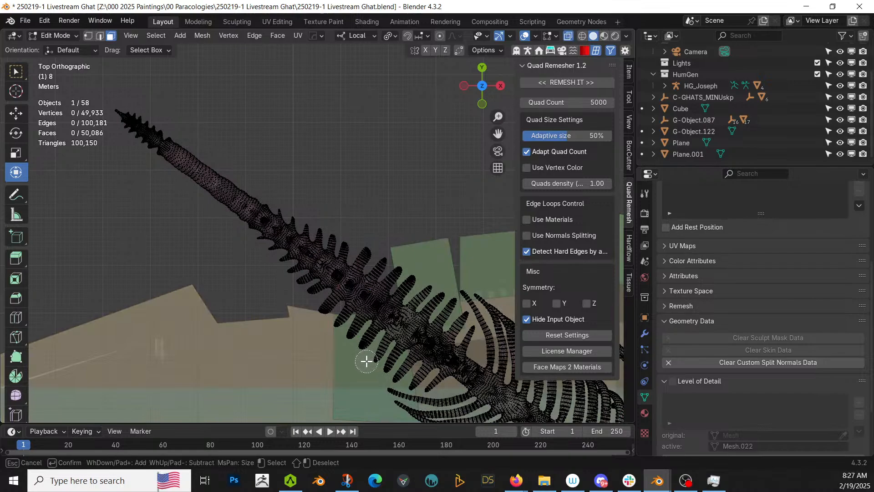
pyautogui.moveTo(367, 361); pyautogui.dragTo(423, 279)
pyautogui.press('Escape')
pyautogui.press('x')
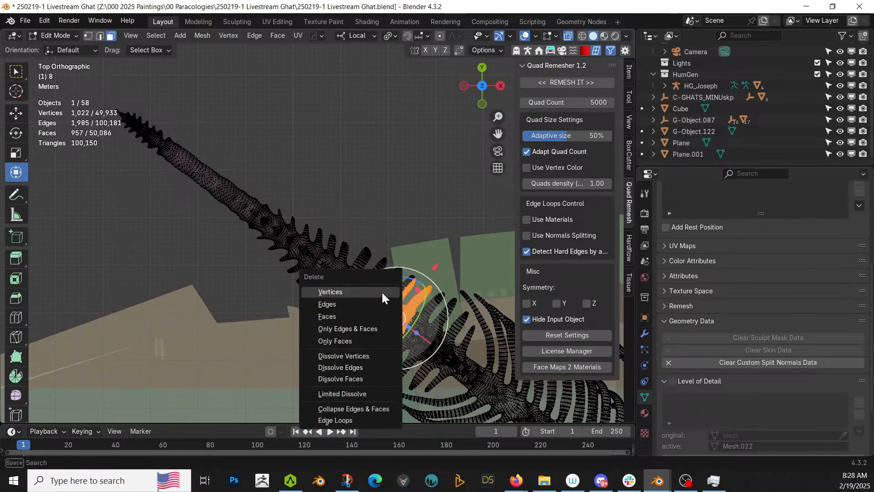
pyautogui.click(337, 316)
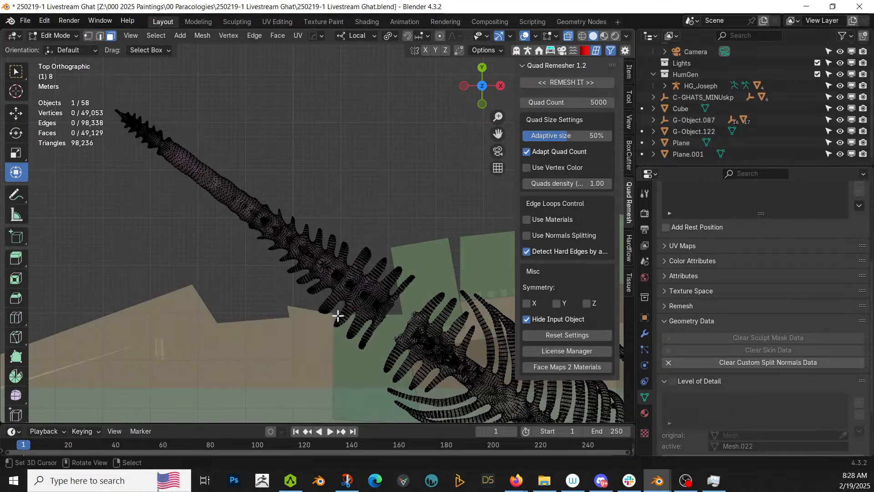
# - Select the linked mesh of the severed tail, delete it, and return to Object Mode with X-ray off
pyautogui.press('l')
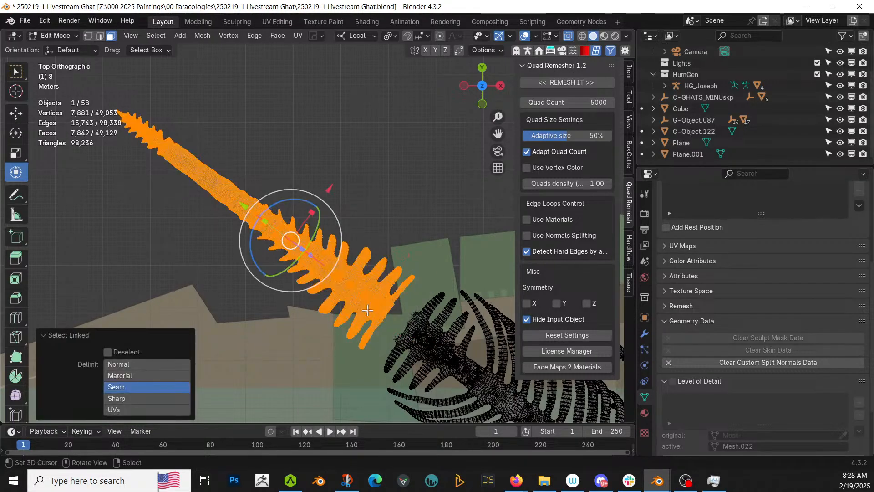
pyautogui.press('x')
pyautogui.click(367, 310)
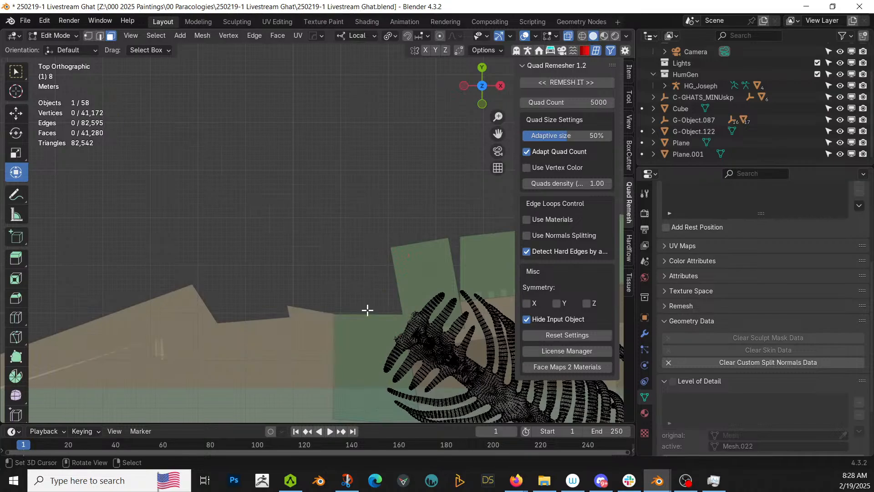
pyautogui.press('Tab')
pyautogui.hotkey('alt', 'z')
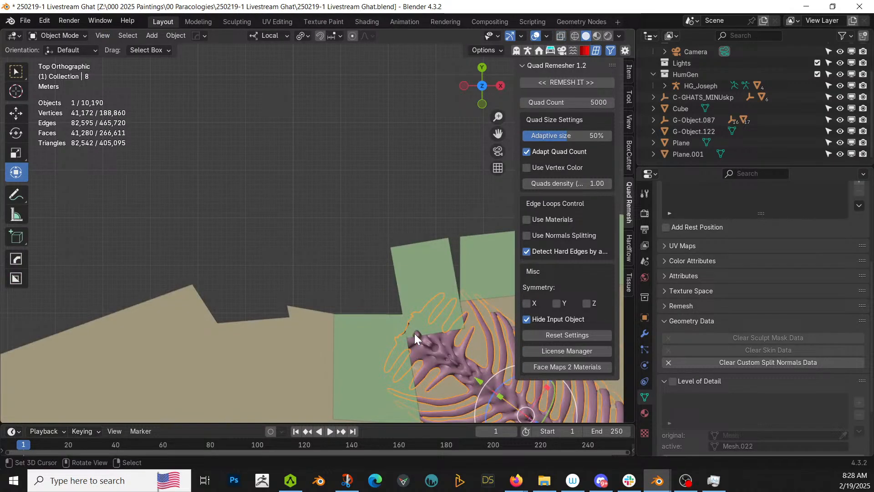
# - Isolate the remaining skeleton and examine the cut end of its spine in Edit Mode
pyautogui.press('KP_Divide')
pyautogui.moveTo(414, 334); pyautogui.dragTo(318, 279, button='middle')
pyautogui.press('Tab')
pyautogui.scroll(8, 278, 291)
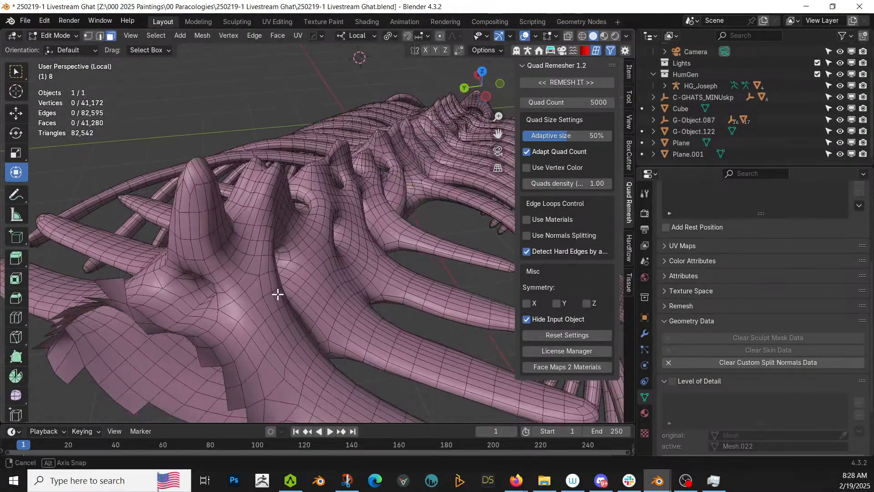
# - Undo the deletion of the tail and of the faces across its base
pyautogui.scroll(-4, 270, 290)
pyautogui.hotkey('ctrl', 'z')
pyautogui.hotkey('ctrl', 'z')
pyautogui.hotkey('ctrl', 'z')
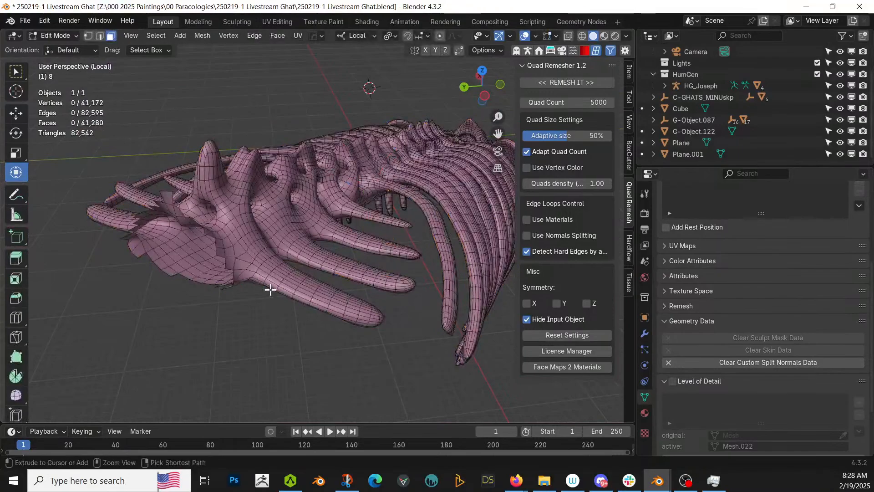
pyautogui.hotkey('ctrl', 'z')
pyautogui.hotkey('ctrl', 'z')
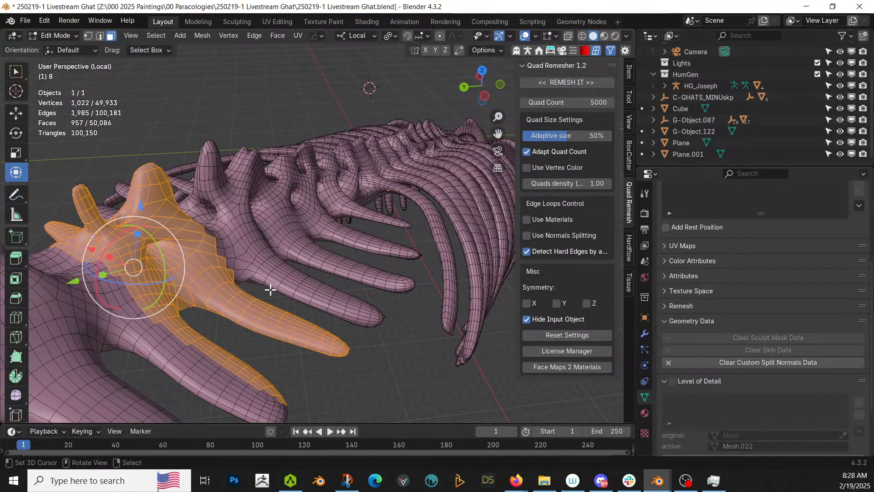
# - Add a cube, scale it by about 3.66, and move it about -74.4 m in X and 25.1 m in Y over the skeleton's tail base
pyautogui.press('KP_7')
pyautogui.scroll(-8, 271, 290)
pyautogui.press('Tab')
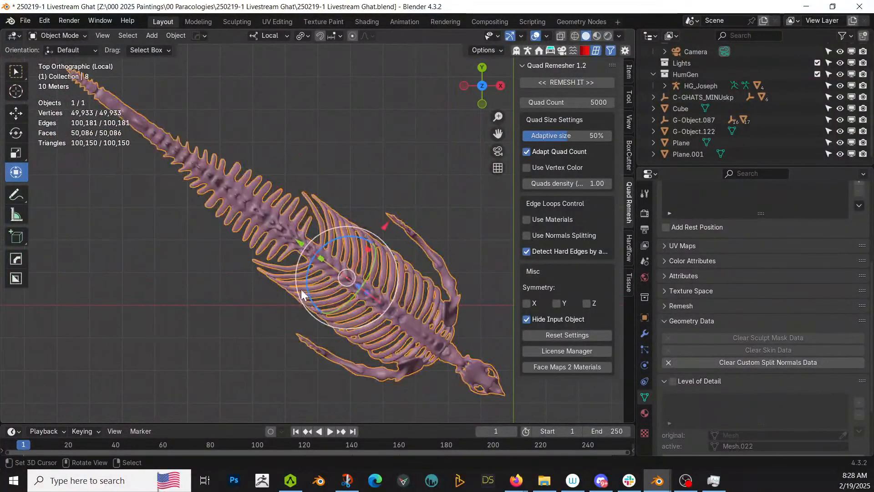
pyautogui.hotkey('shift', 'a')
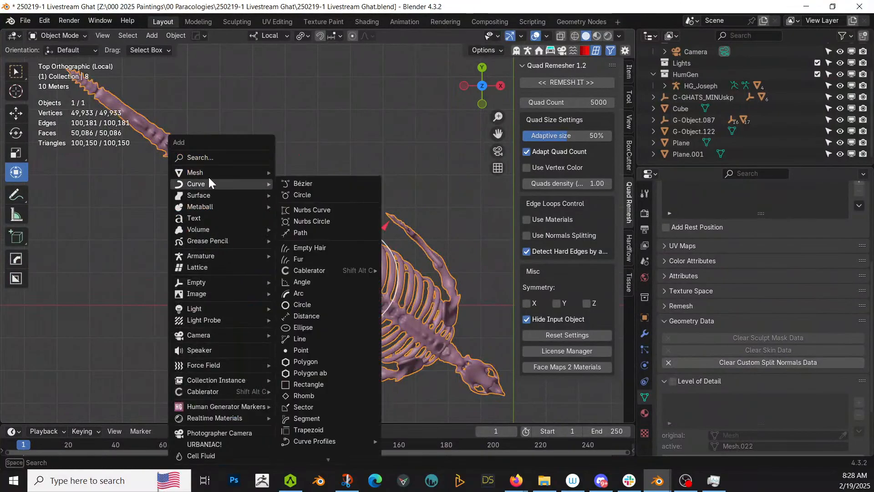
pyautogui.moveTo(208, 177)
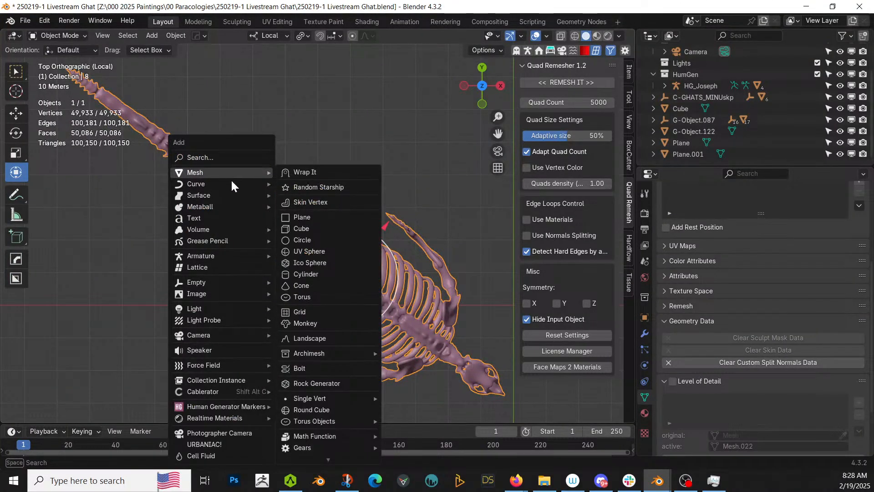
pyautogui.click(305, 228)
pyautogui.press('s')
pyautogui.click(433, 190)
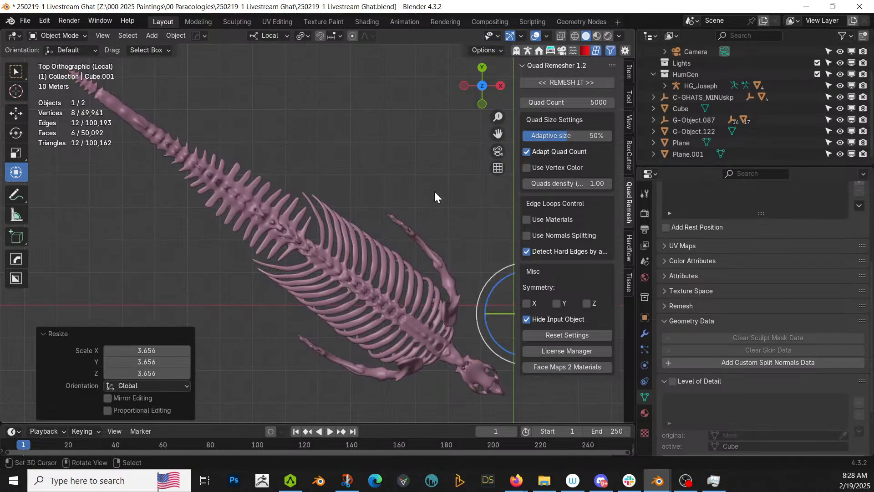
pyautogui.press('g')
pyautogui.click(214, 200)
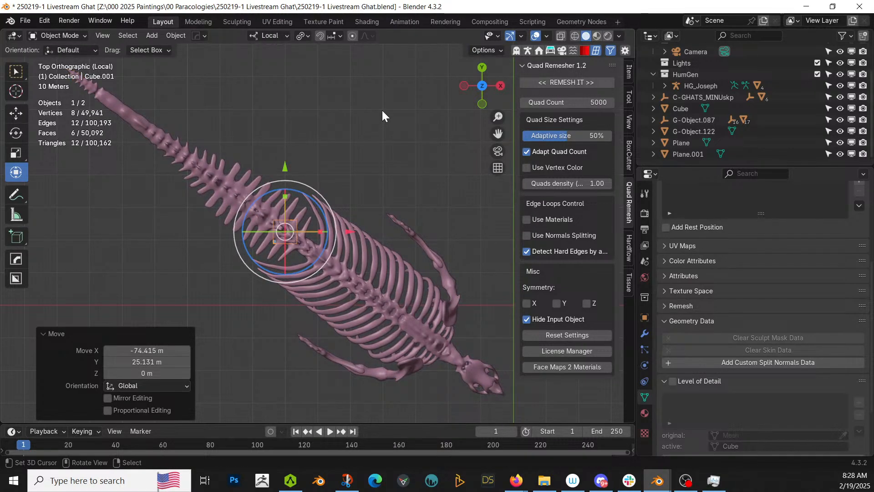
# - Scale the cube by about 3.16 and rotate it about 34.8° around the view's Z axis to align with the spine
pyautogui.press('s')
pyautogui.click(1, 255)
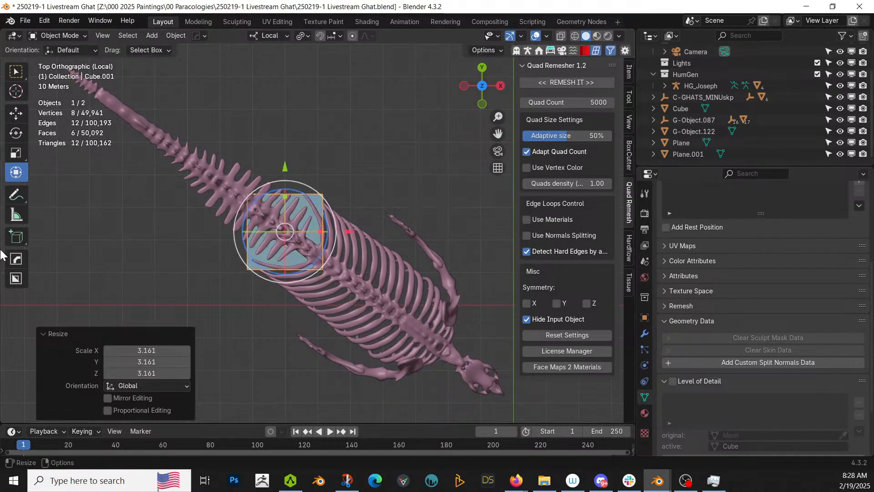
pyautogui.press('r')
pyautogui.click(295, 279)
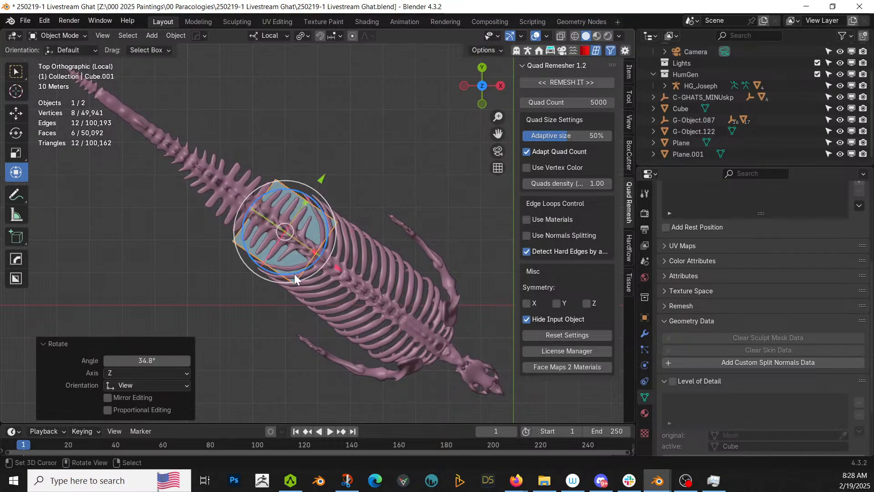
# - Scale the cube by about 0.458 along local X and about 4.728 along local Z
pyautogui.press('s')
pyautogui.press('x')
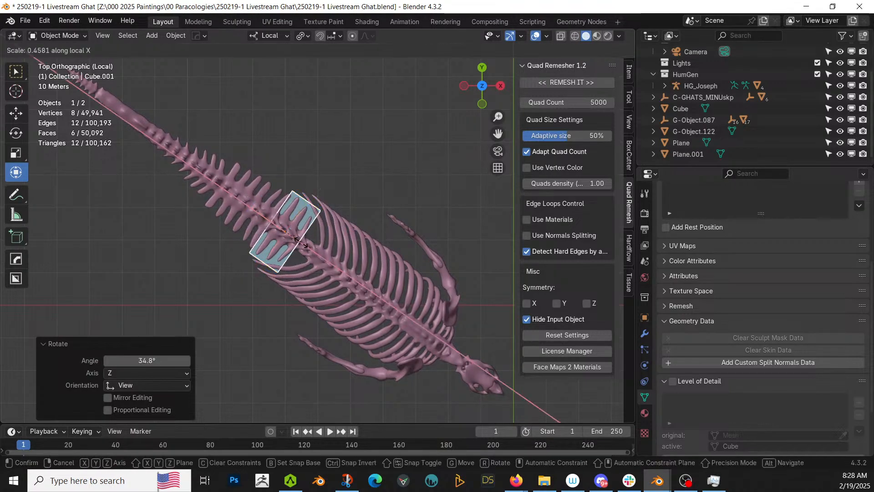
pyautogui.click(302, 243)
pyautogui.press('s')
pyautogui.press('z')
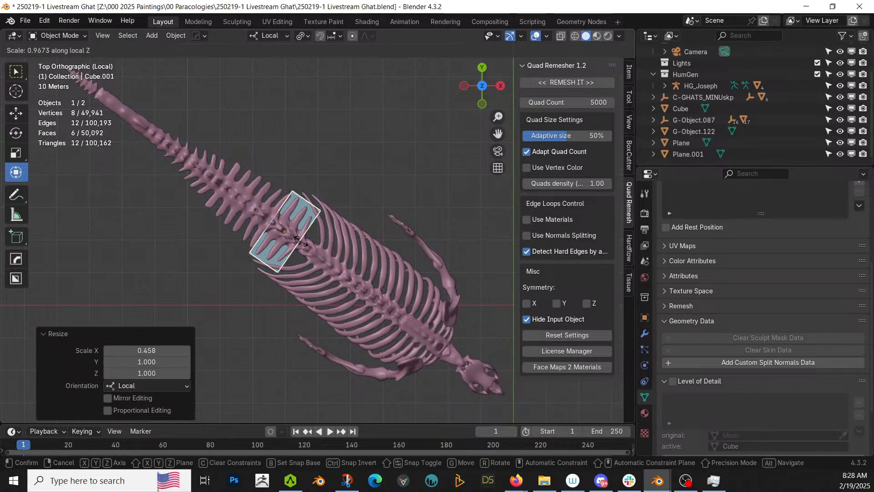
pyautogui.click(321, 237)
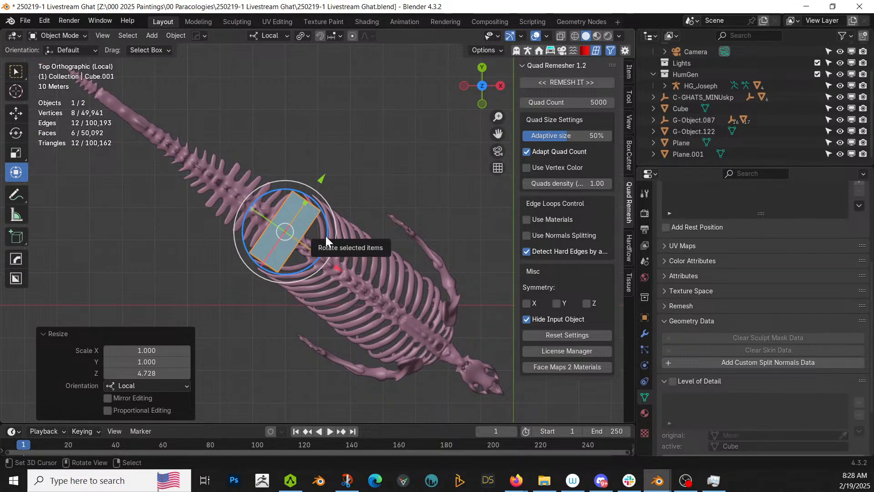
# - Scale the cube by about 1.886 along local Y and move it about -6.56 m in X and 6.28 m in Y across the tail base
pyautogui.press('s')
pyautogui.press('y')
pyautogui.click(360, 211)
pyautogui.press('g')
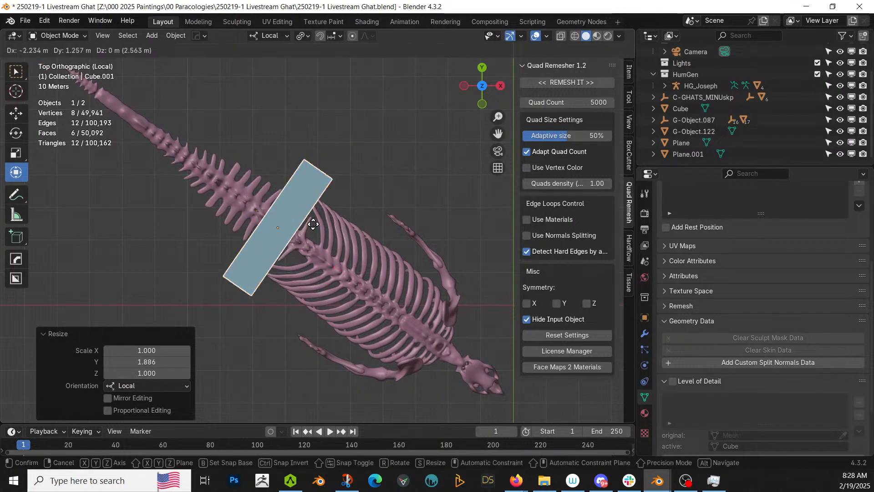
pyautogui.click(300, 210)
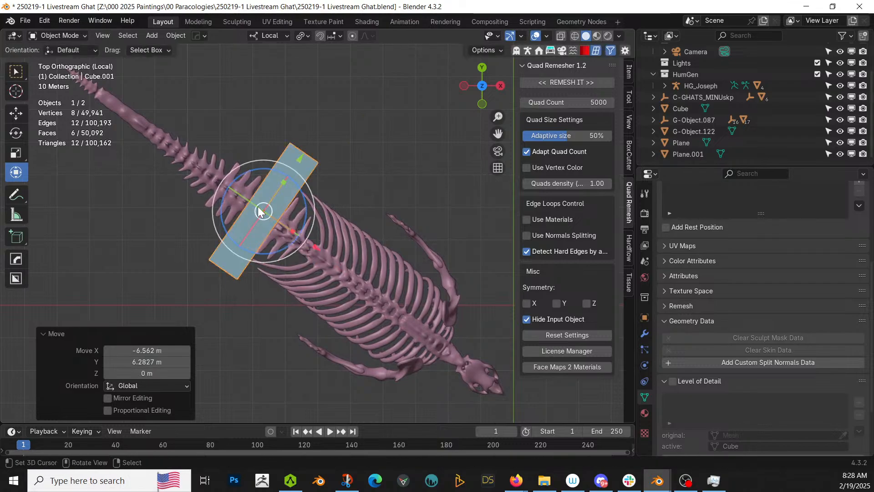
# - Subtract the cube from the skeleton with a Boolean Difference and apply all of the skeleton's modifiers
pyautogui.keyDown('shift'); pyautogui.click(206, 172); pyautogui.keyUp('shift')
pyautogui.press('ctrl+KP_Subtract')
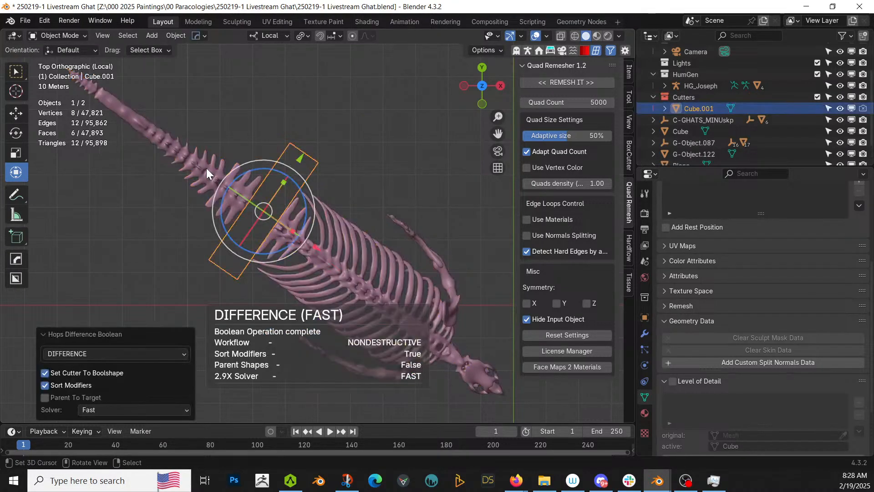
pyautogui.moveTo(206, 168); pyautogui.dragTo(294, 132, button='middle')
pyautogui.scroll(3, 326, 91)
pyautogui.click(378, 192)
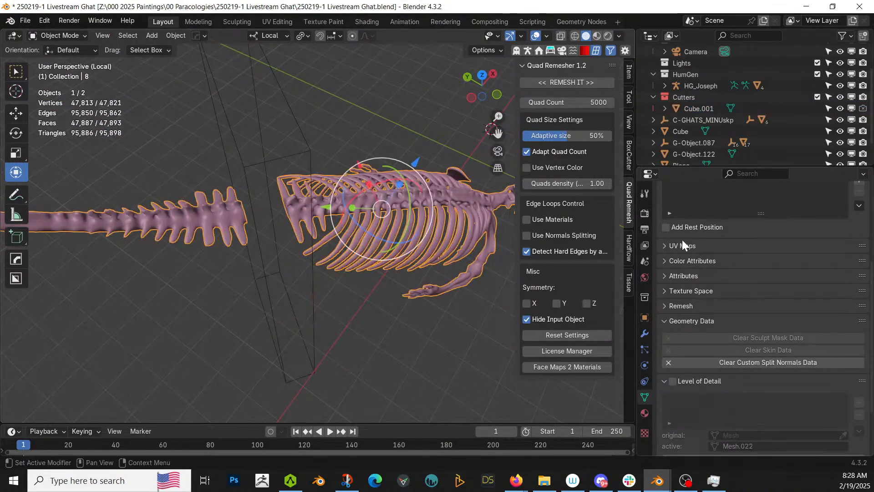
pyautogui.click(645, 333)
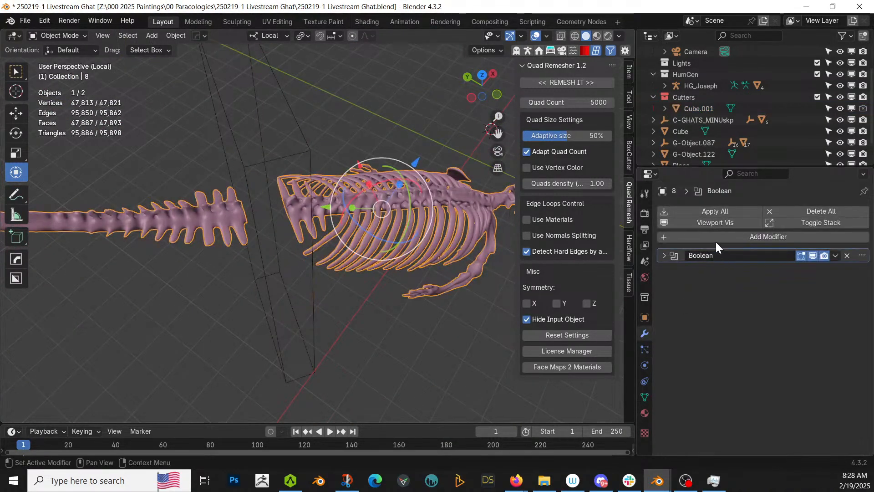
pyautogui.click(715, 211)
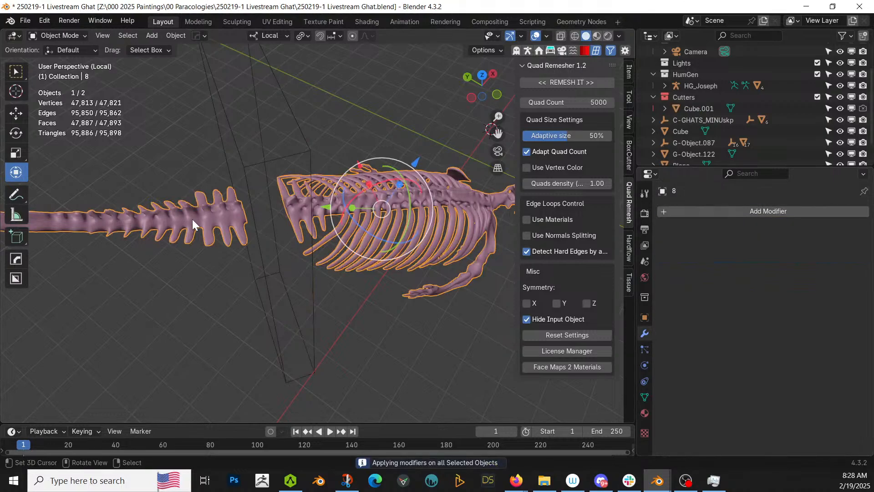
# - Select the wireframe cutter cube at the gap in the spine and delete it
pyautogui.scroll(-3, 192, 219)
pyautogui.press('Tab')
pyautogui.press('Tab')
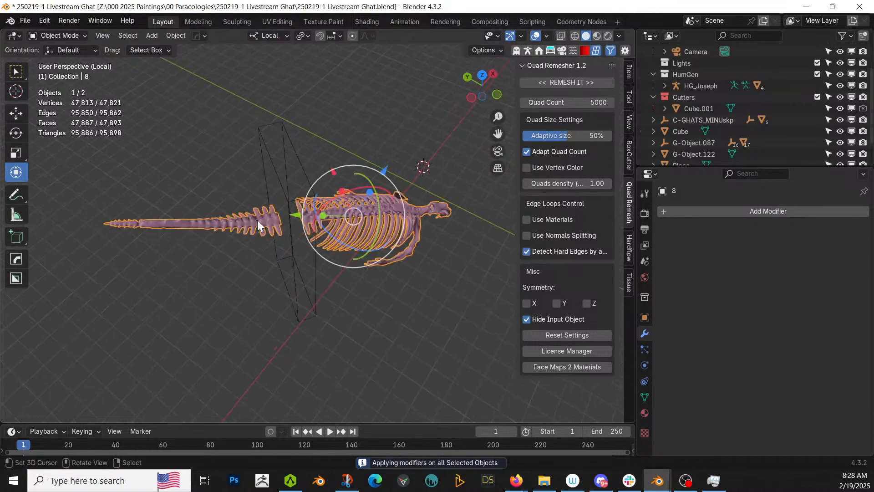
pyautogui.click(289, 186)
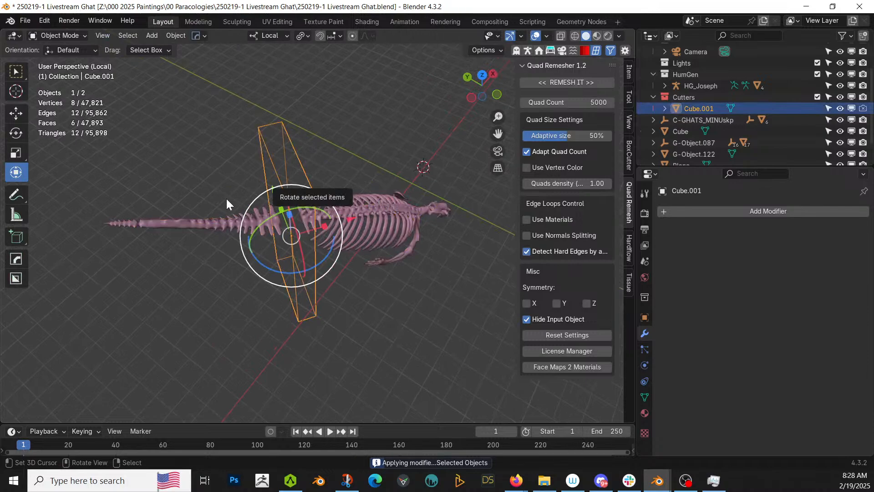
pyautogui.press('Delete')
# - Select the linked mesh of the severed tail in Edit Mode and separate the selection into its own object
pyautogui.click(230, 213)
pyautogui.press('Tab')
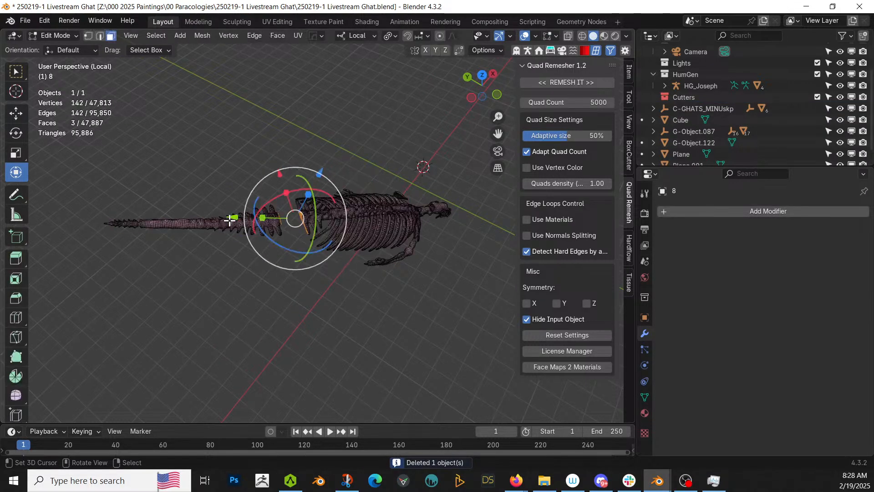
pyautogui.click(229, 221)
pyautogui.hotkey('ctrl', 'l')
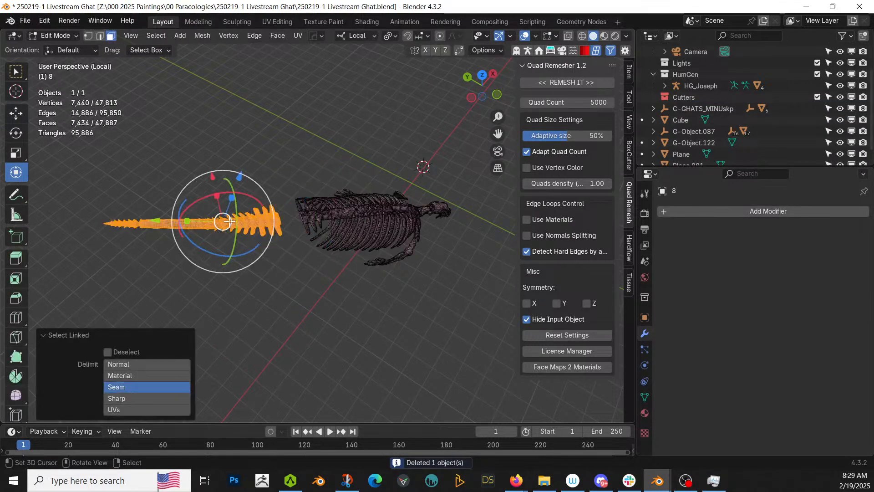
pyautogui.press('p')
pyautogui.click(229, 220)
pyautogui.press('Tab')
# - Delete a ring of faces just above one elbow of the skeleton and fill the upper arm's open edge loop with a face
pyautogui.moveTo(318, 228); pyautogui.dragTo(175, 108, button='middle')
pyautogui.scroll(4, 205, 165)
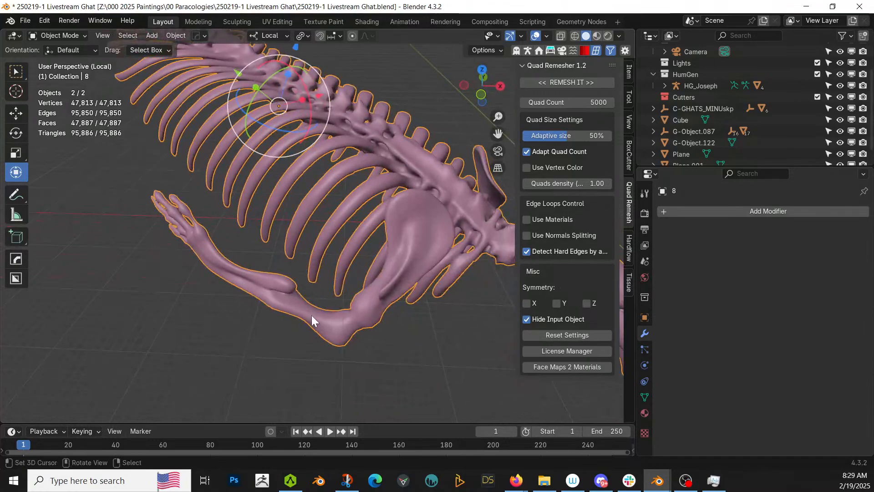
pyautogui.press('Tab')
pyautogui.scroll(5, 358, 314)
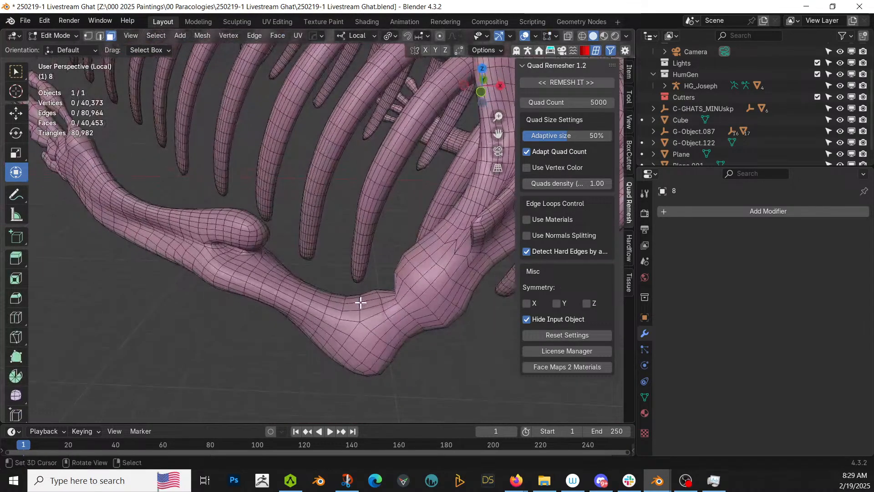
pyautogui.press('c')
pyautogui.click(426, 292)
pyautogui.press('x')
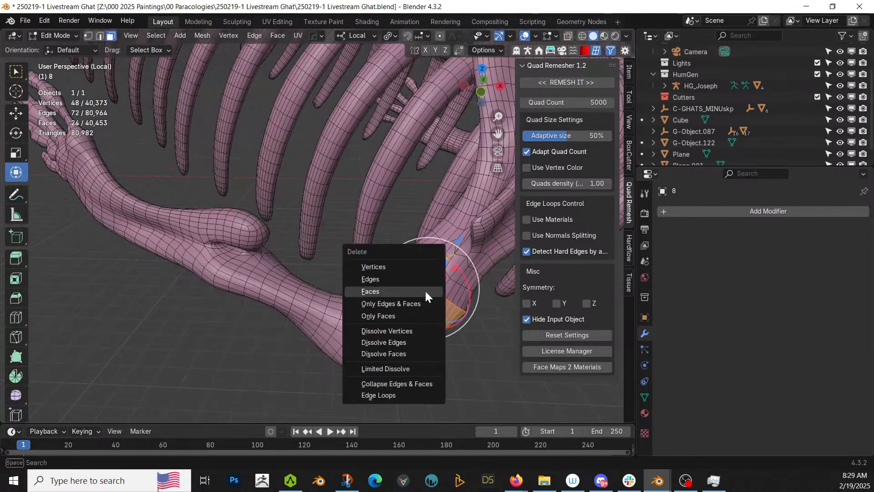
pyautogui.click(426, 292)
pyautogui.keyDown('alt'); pyautogui.click(428, 283); pyautogui.keyUp('alt')
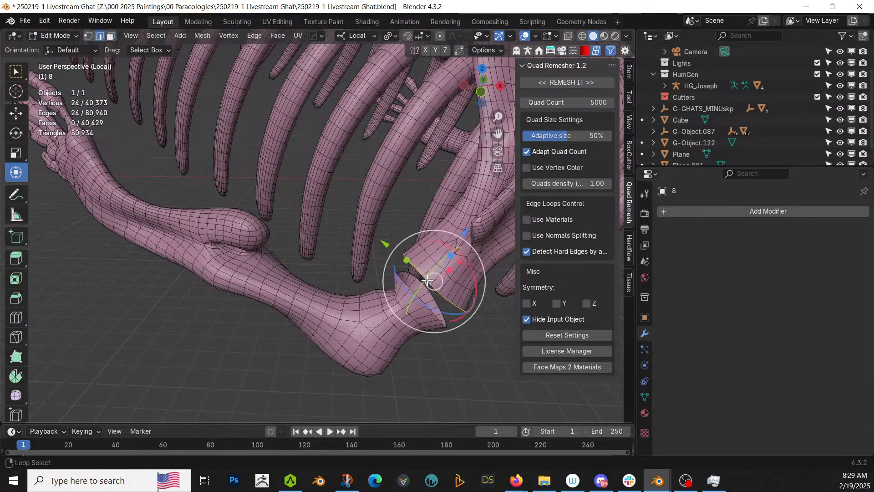
pyautogui.press('f')
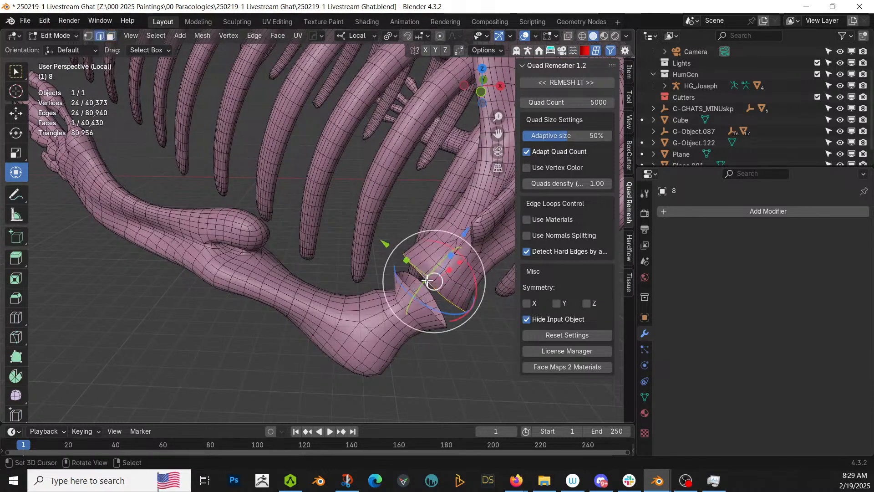
# - Select the severed forearm's linked mesh, delete its faces, and return to Object Mode
pyautogui.press('3')
pyautogui.click(386, 298)
pyautogui.hotkey('ctrl', 'l')
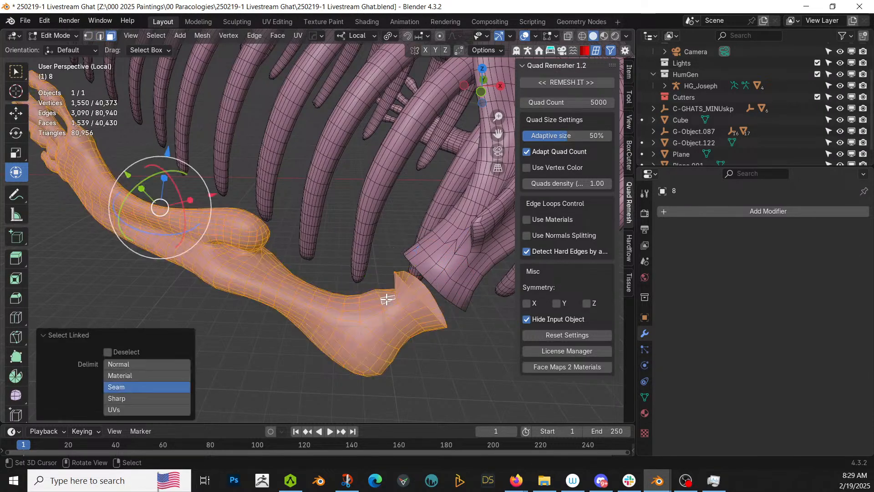
pyautogui.press('x')
pyautogui.click(386, 299)
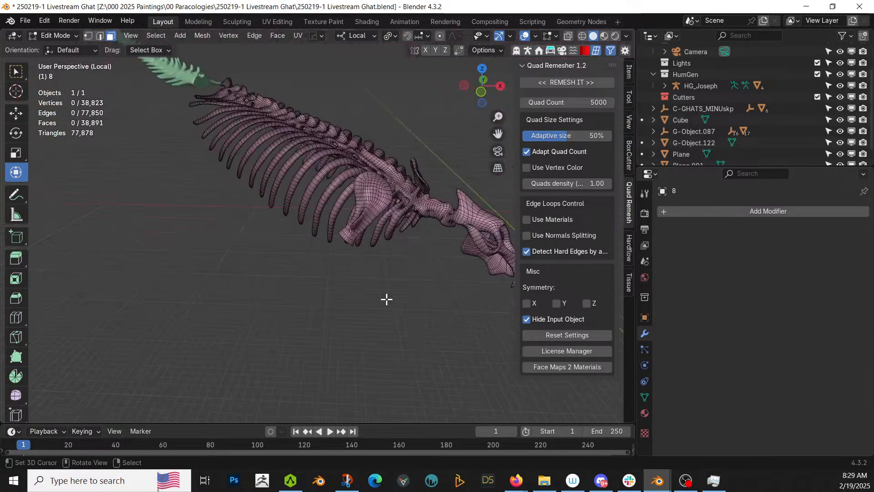
pyautogui.press('Tab')
# - Delete a loop of faces at the other arm's elbow and fill the upper arm's open end with a face
pyautogui.moveTo(387, 299); pyautogui.dragTo(299, 301, button='middle')
pyautogui.scroll(8, 299, 302)
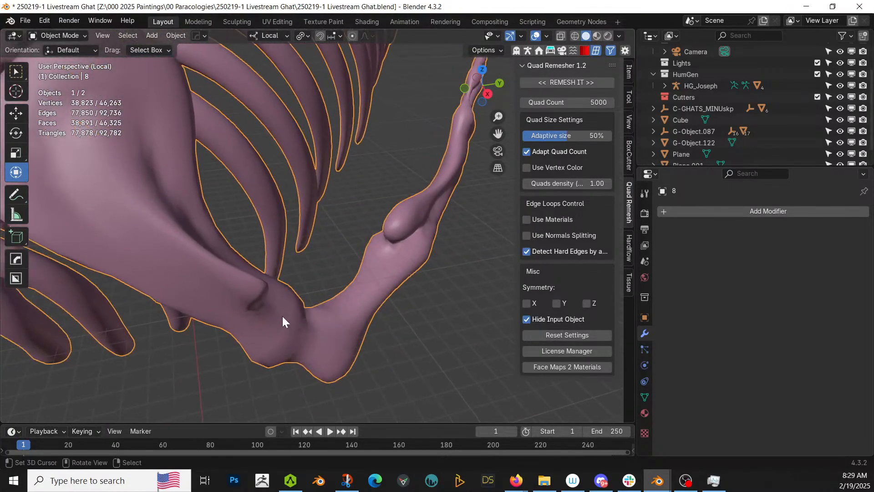
pyautogui.press('Tab')
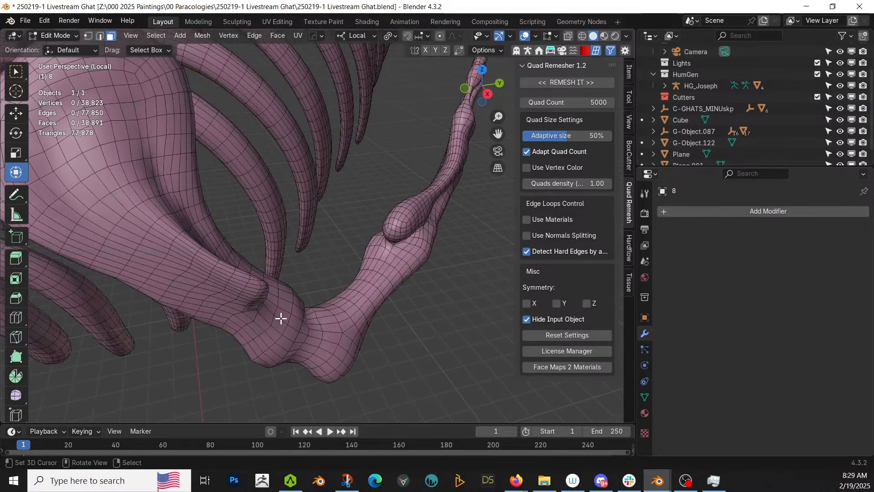
pyautogui.moveTo(280, 318); pyautogui.dragTo(269, 302, button='middle')
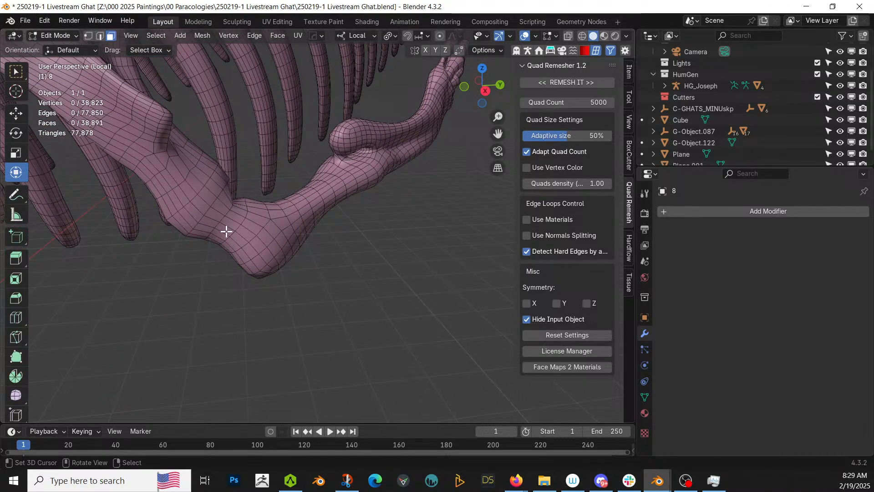
pyautogui.rightClick(238, 237)
pyautogui.hotkey('ctrl', 'z')
pyautogui.keyDown('alt'); pyautogui.rightClick(238, 237); pyautogui.keyUp('alt')
pyautogui.press('x')
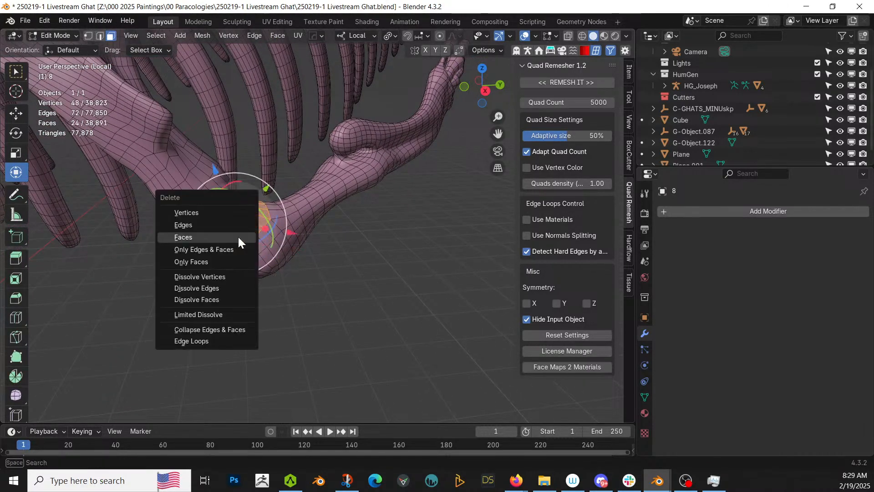
pyautogui.click(238, 236)
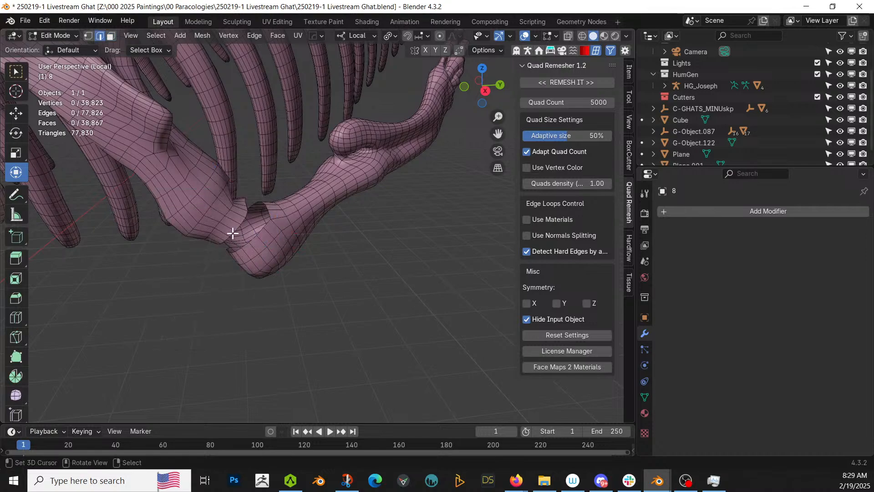
pyautogui.keyDown('alt'); pyautogui.rightClick(233, 233); pyautogui.keyUp('alt')
pyautogui.press('f')
pyautogui.press('Tab')
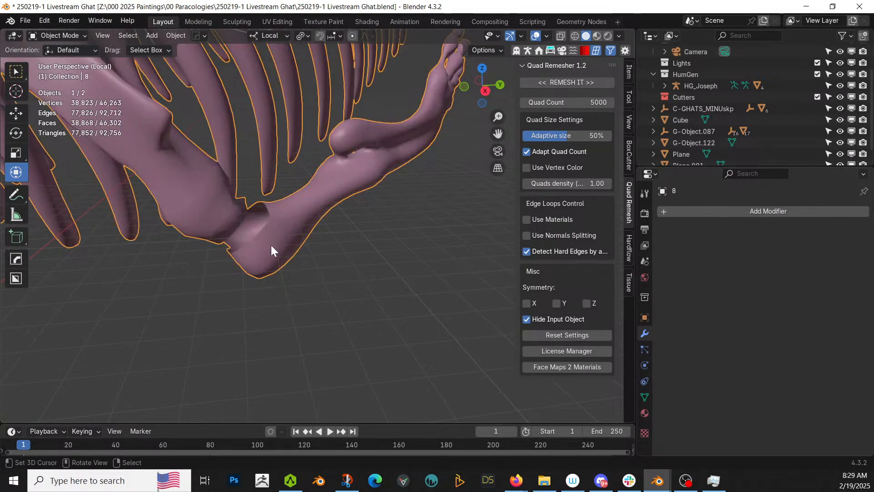
# - Delete the linked mesh of the remaining severed forearm and leave Edit Mode
pyautogui.press('Tab')
pyautogui.hotkey('ctrl', 'l')
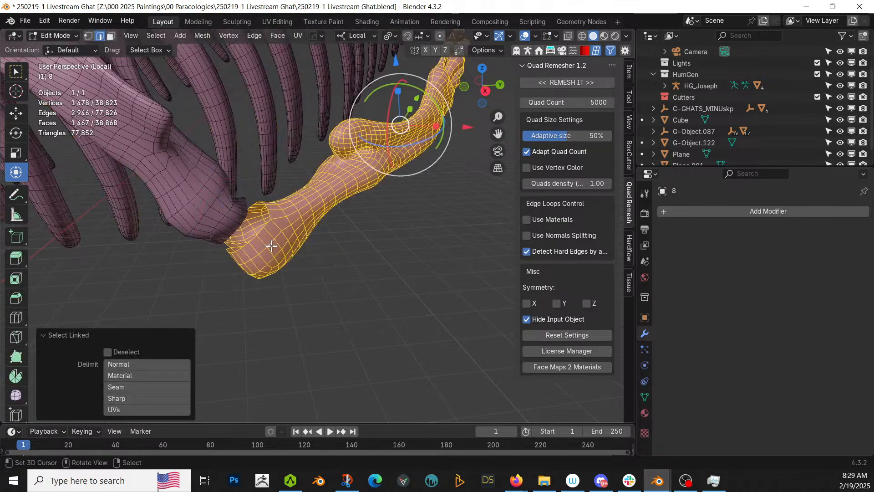
pyautogui.press('x')
pyautogui.click(271, 246)
pyautogui.press('Tab')
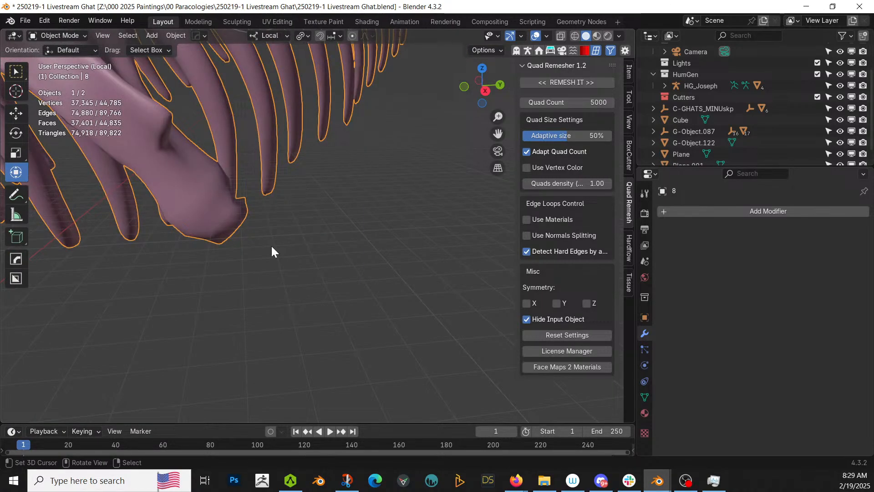
# - Exit local view to show the whole ghat scene and open the Apply transform options for the skeleton
pyautogui.press('KP_Divide')
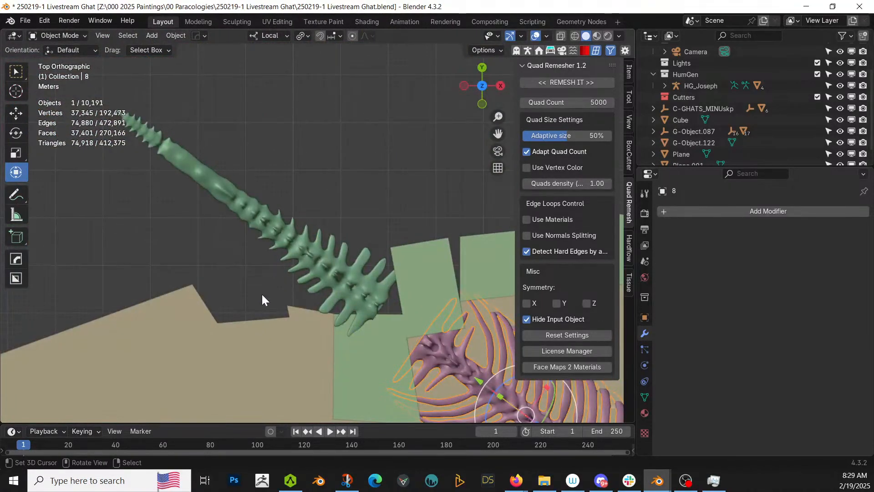
pyautogui.moveTo(262, 297); pyautogui.dragTo(160, 397, button='middle')
pyautogui.scroll(-4, 140, 376)
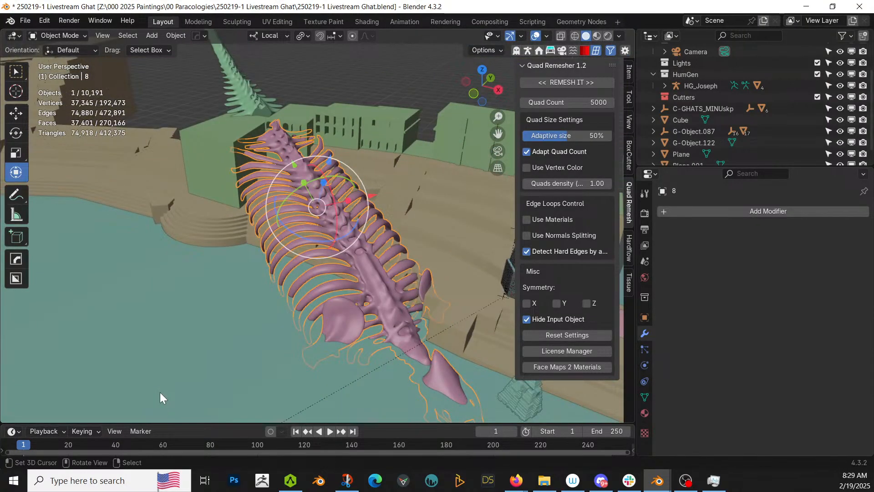
pyautogui.scroll(3, 161, 393)
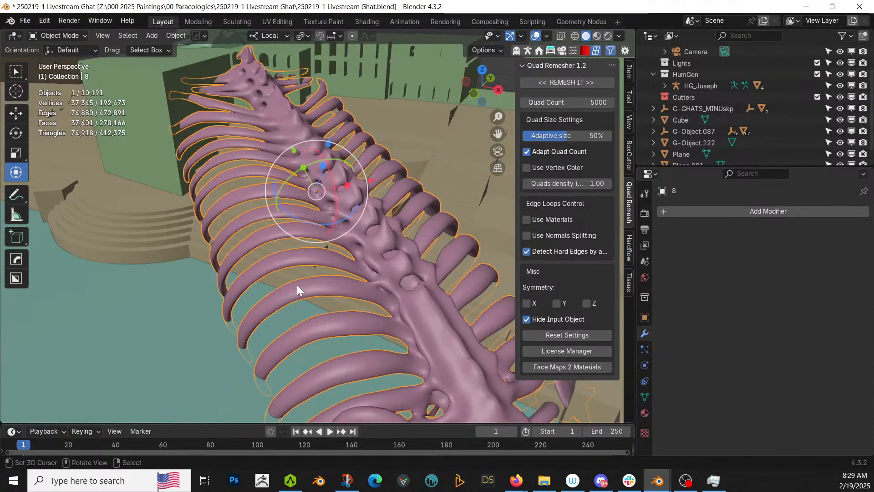
pyautogui.hotkey('ctrl', 'a')
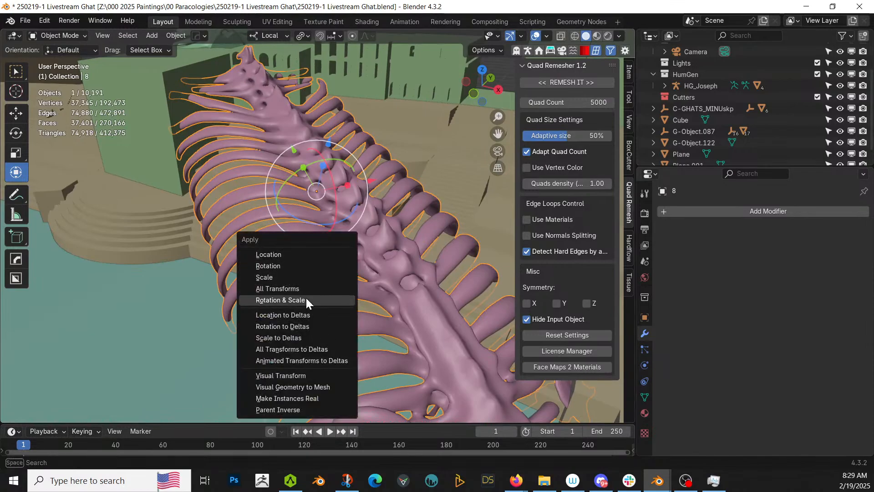
# - Apply only the scale transform to the selected ribcage skeleton object
pyautogui.click(291, 277)
pyautogui.scroll(-3, 315, 250)
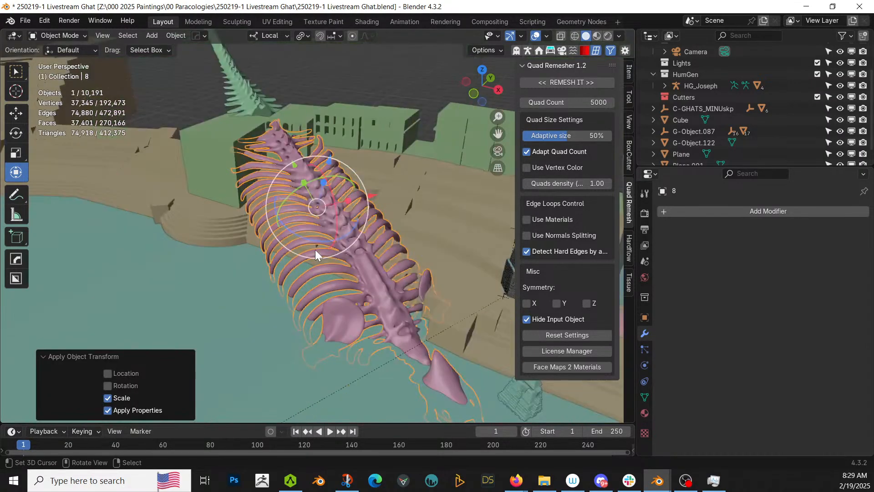
pyautogui.moveTo(315, 249); pyautogui.dragTo(298, 239, button='middle')
pyautogui.scroll(-2, 300, 242)
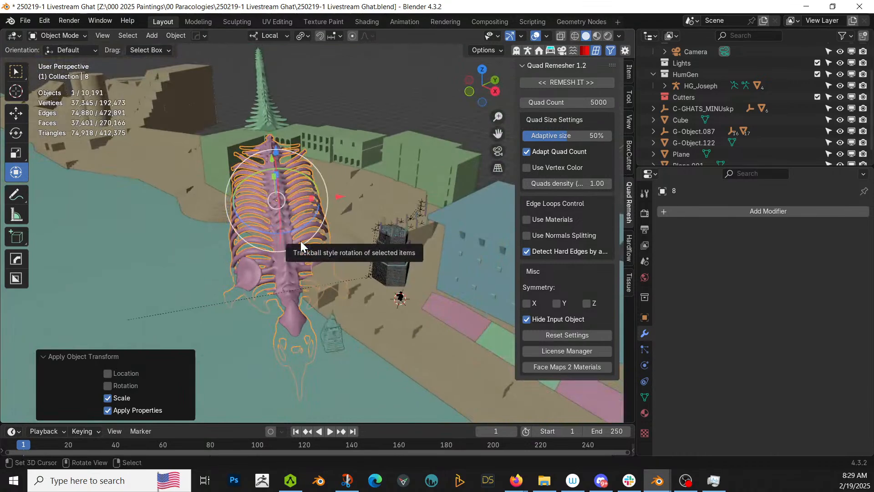
pyautogui.scroll(5, 300, 242)
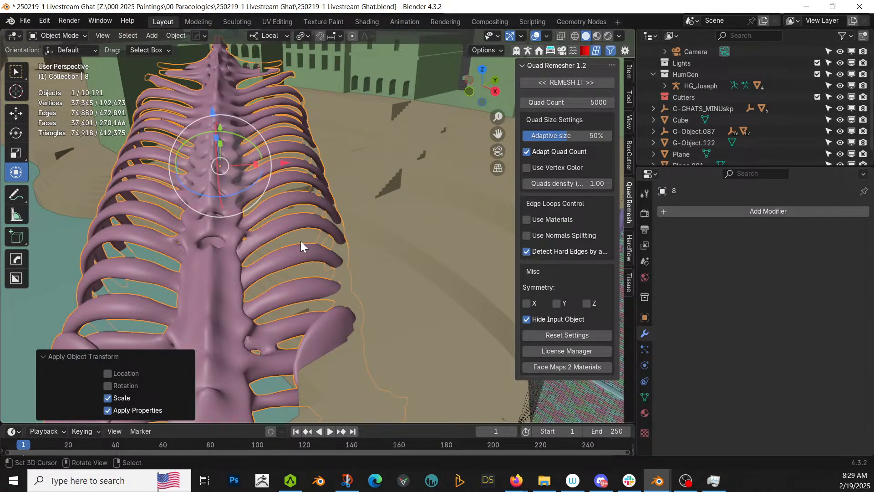
# - Create a vertex group on the skeleton mesh and assign all of its vertices to it at weight 1.000
pyautogui.press('Tab')
pyautogui.press('a')
pyautogui.press('Tab')
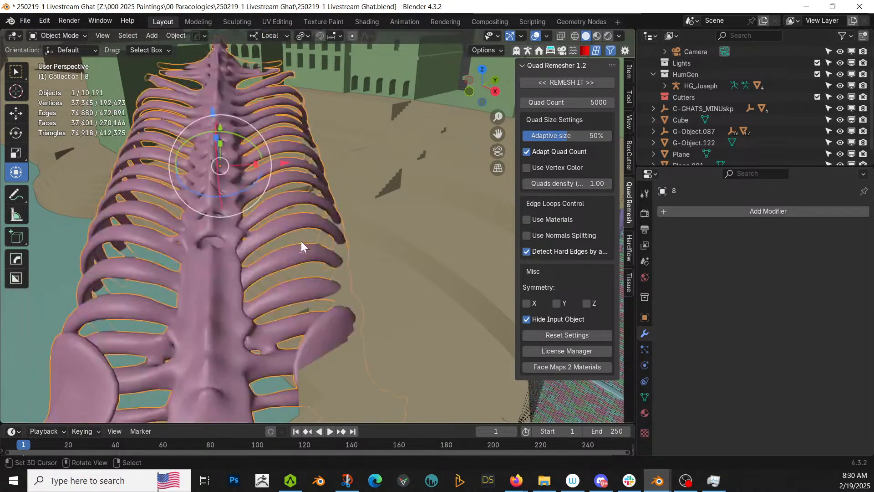
pyautogui.press('Tab')
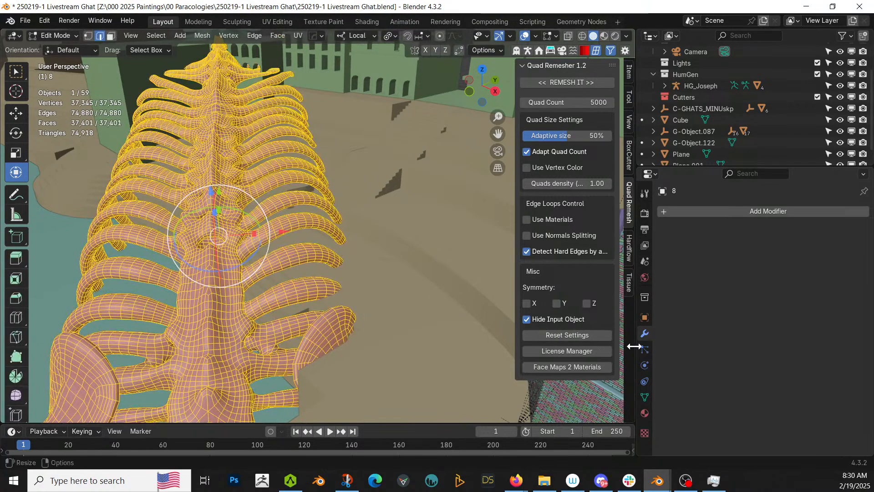
pyautogui.click(645, 397)
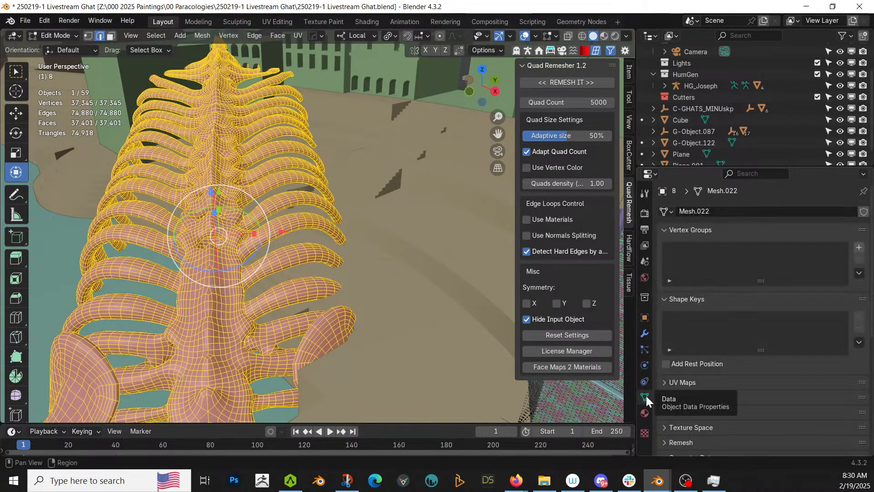
pyautogui.click(859, 248)
pyautogui.click(697, 316)
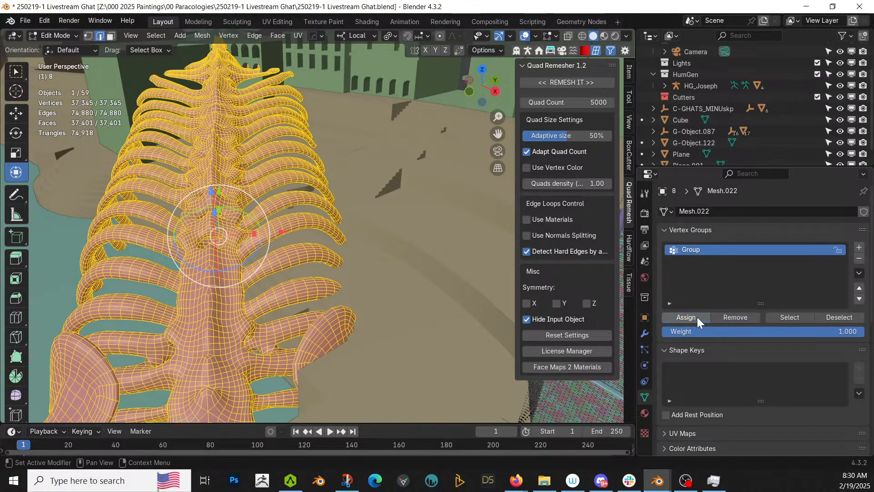
pyautogui.press('Tab')
# - Add a Differential Growth modifier to the skeleton
pyautogui.scroll(-4, 413, 291)
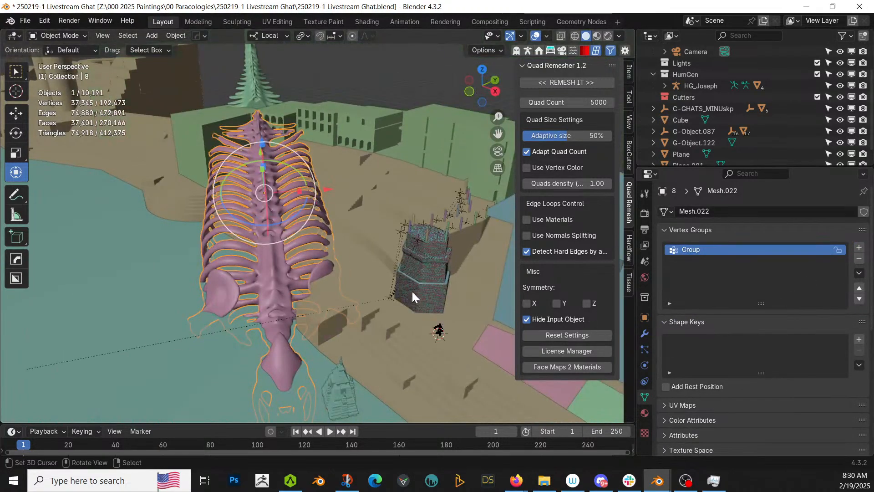
pyautogui.click(644, 334)
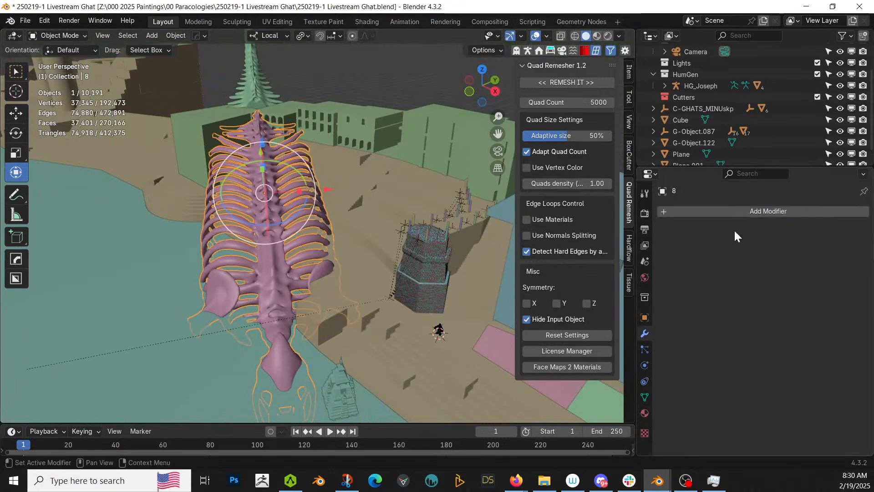
pyautogui.click(746, 212)
pyautogui.moveTo(727, 314)
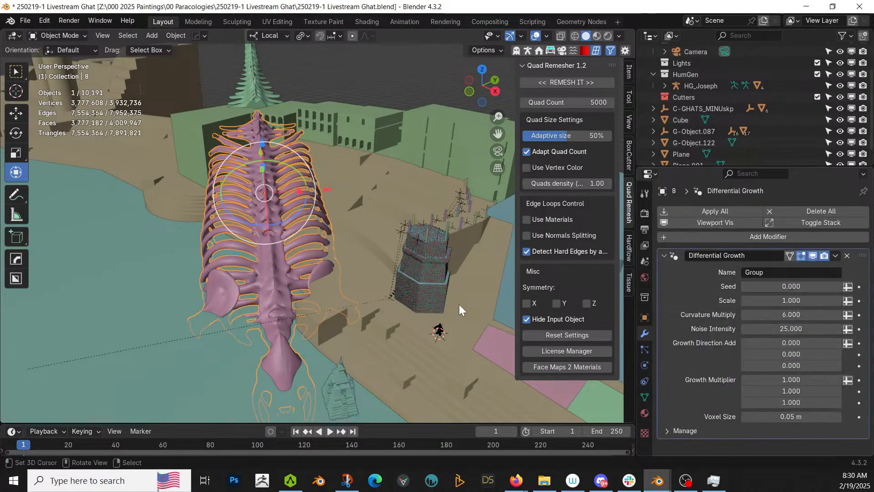
# - Set the timeline's end frame to 10
pyautogui.doubleClick(608, 430)
pyautogui.press('Escape')
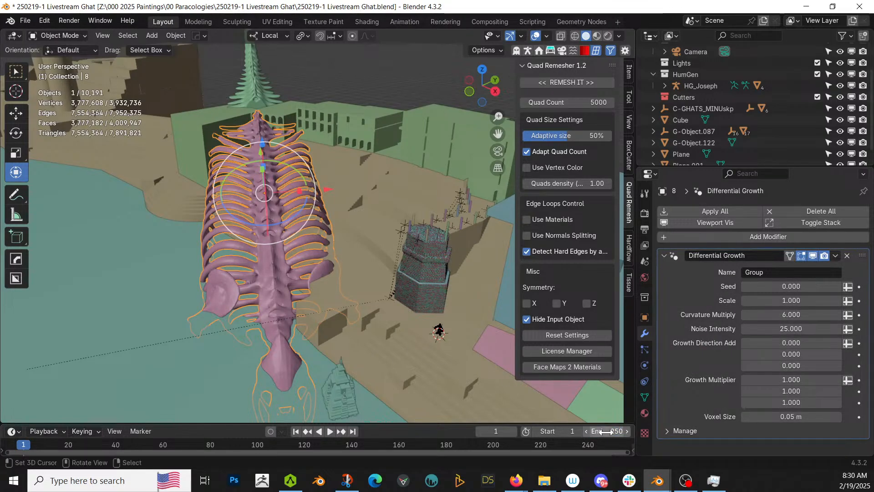
pyautogui.click(606, 432)
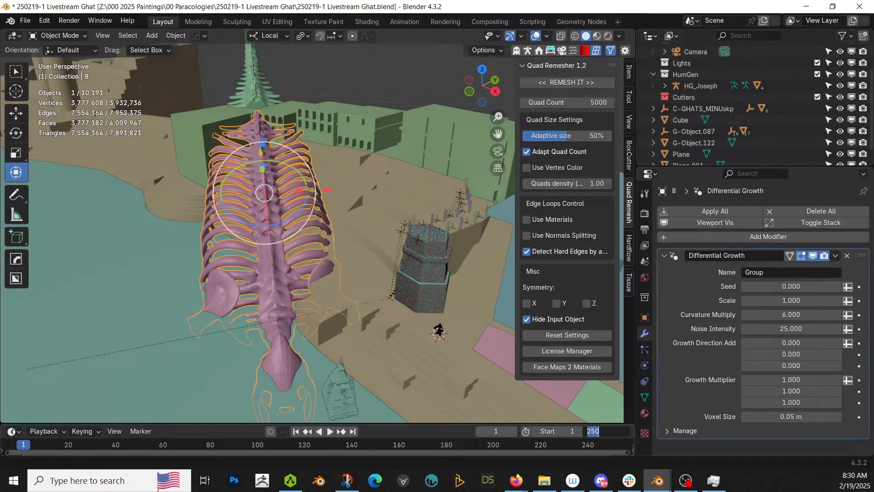
pyautogui.write('10')
pyautogui.press('Return')
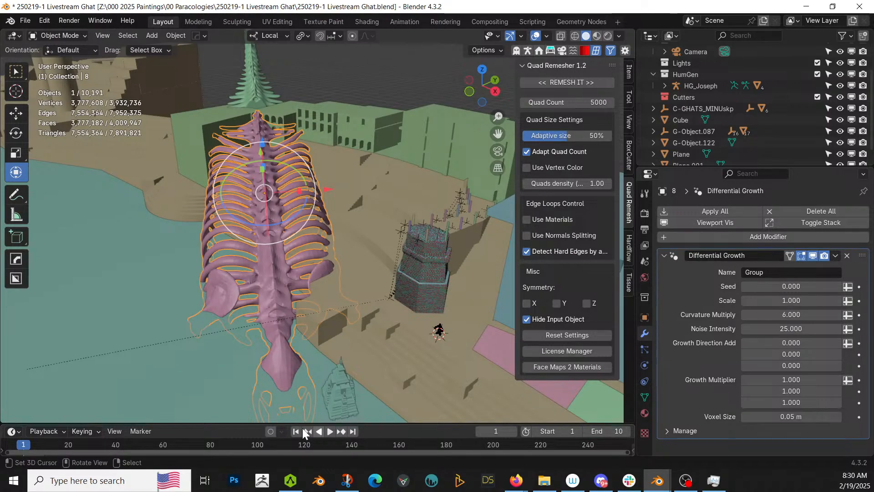
# - Play the growth animation on the skeleton, stop it, and return to the first frame
pyautogui.click(329, 432)
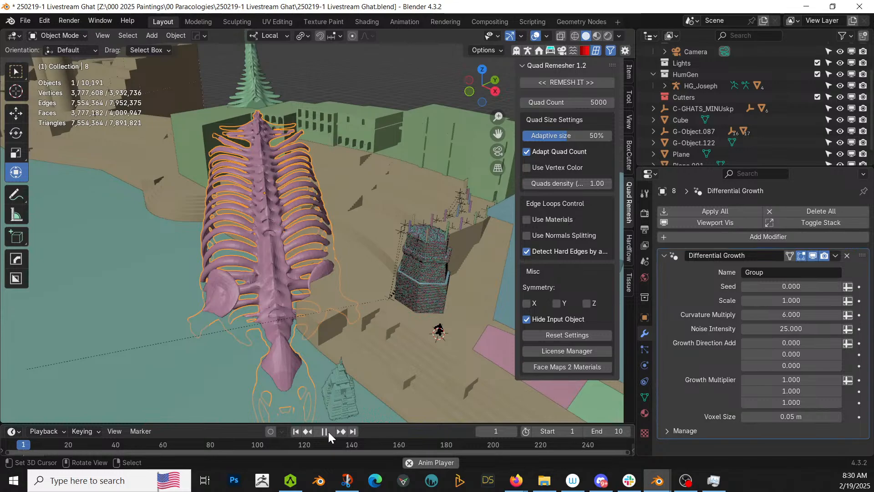
pyautogui.click(327, 432)
pyautogui.click(329, 431)
pyautogui.click(328, 432)
pyautogui.click(328, 432)
pyautogui.click(328, 432)
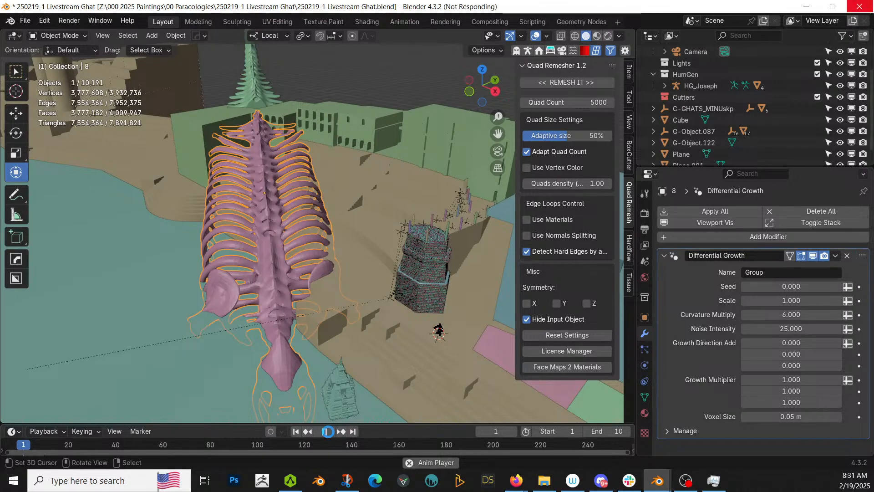
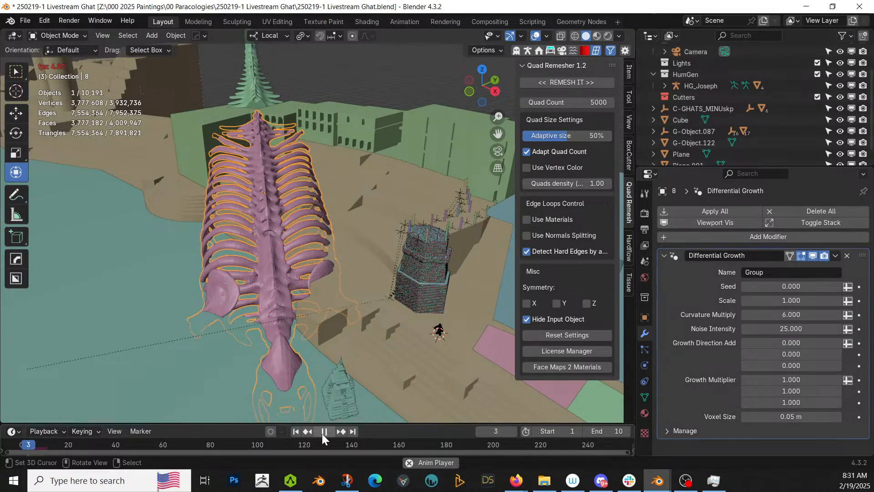
pyautogui.click(322, 432)
pyautogui.click(297, 431)
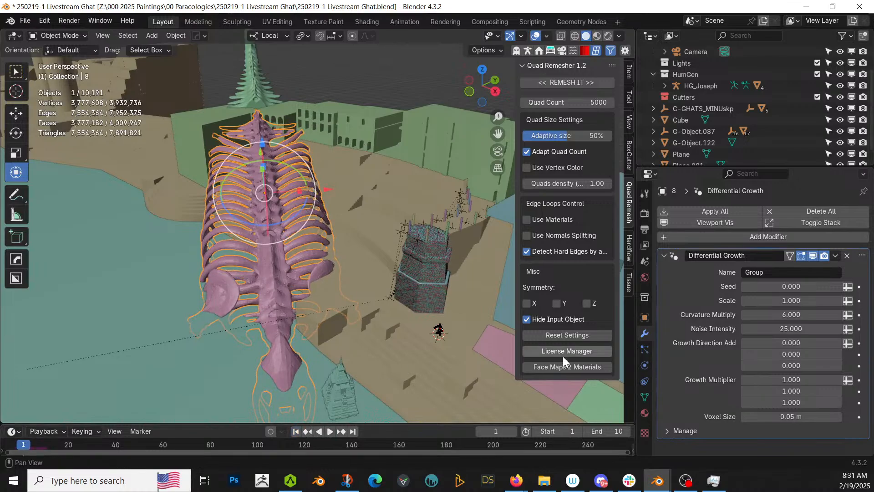
# - Set the Differential Growth voxel size to 0.5 m
pyautogui.doubleClick(747, 417)
pyautogui.write('0.5')
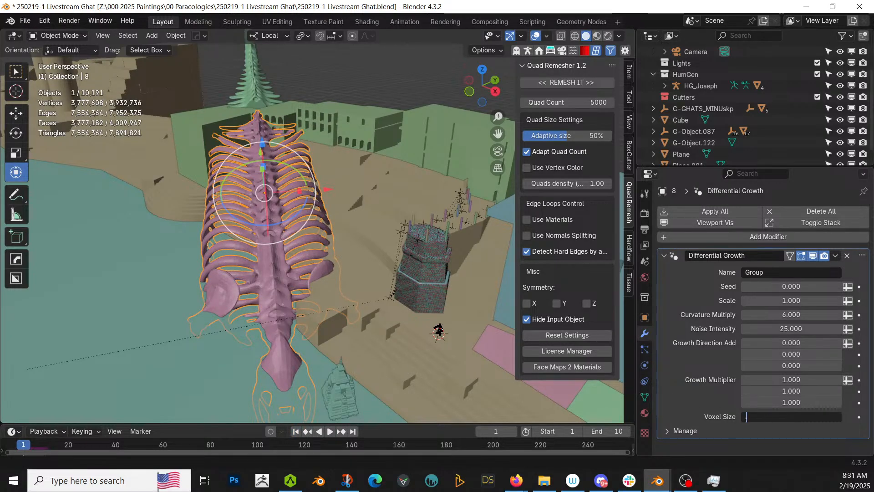
pyautogui.press('Return')
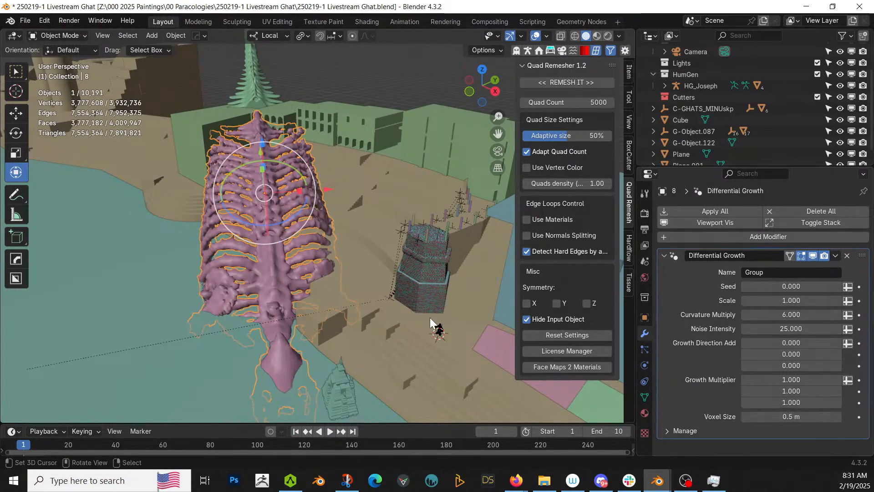
pyautogui.scroll(8, 387, 323)
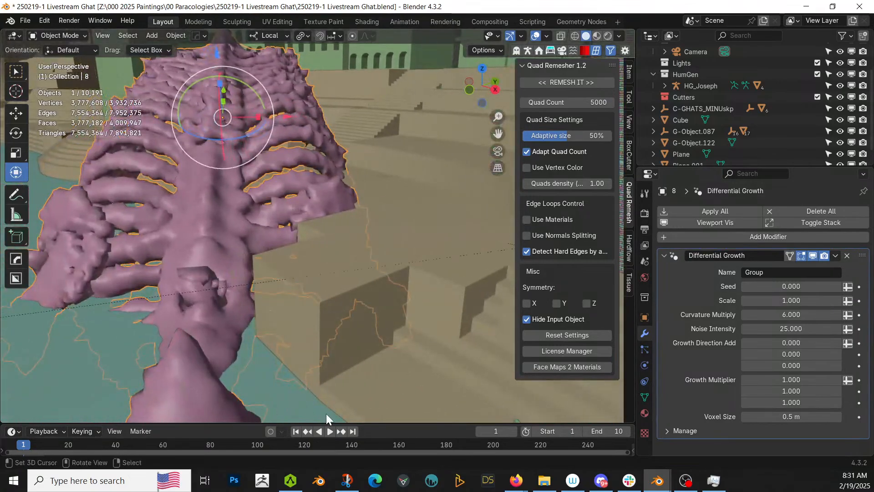
# - Play the growth with the 0.5 m voxels, examine the skeleton at frame 8, and rewind to the first frame
pyautogui.click(329, 430)
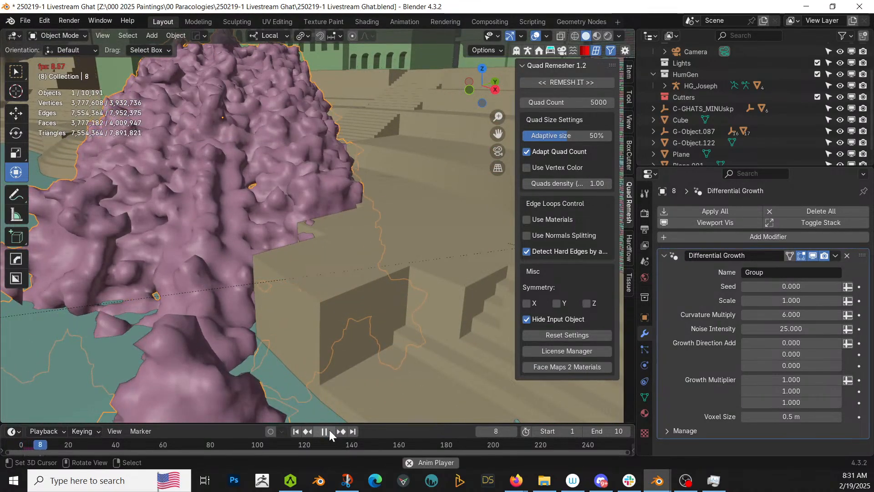
pyautogui.click(324, 432)
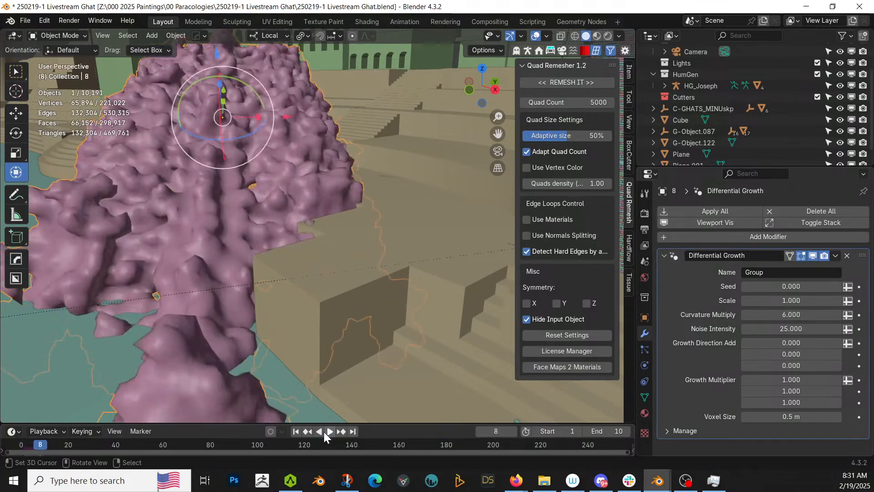
pyautogui.moveTo(303, 331); pyautogui.dragTo(332, 352, button='middle')
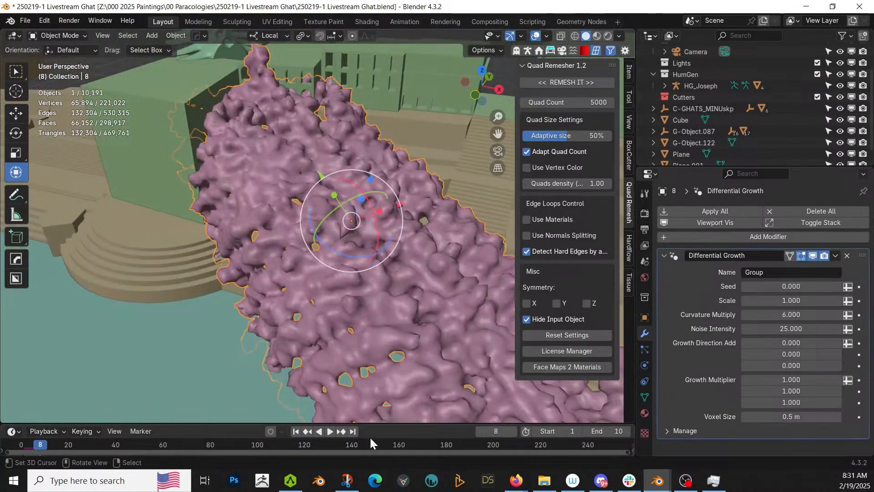
pyautogui.click(296, 431)
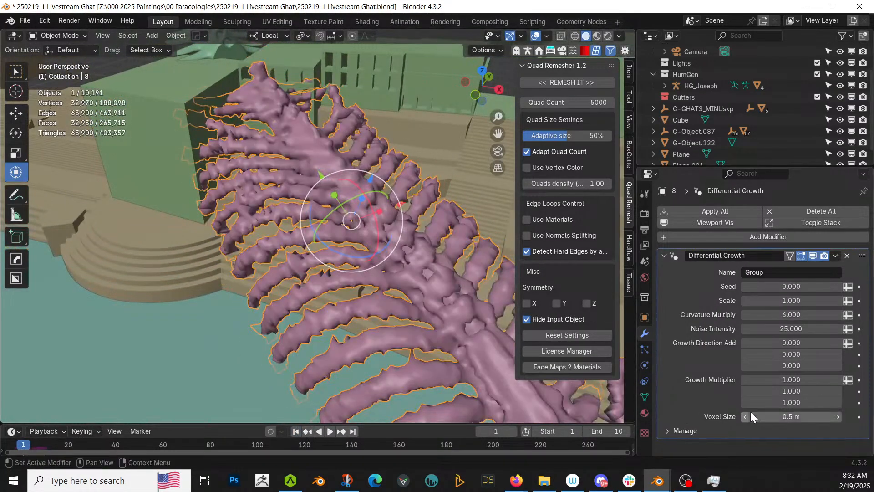
# - Refine the Differential Growth voxel size to 0.2 m
pyautogui.click(774, 416)
pyautogui.write('0.2')
pyautogui.press('Return')
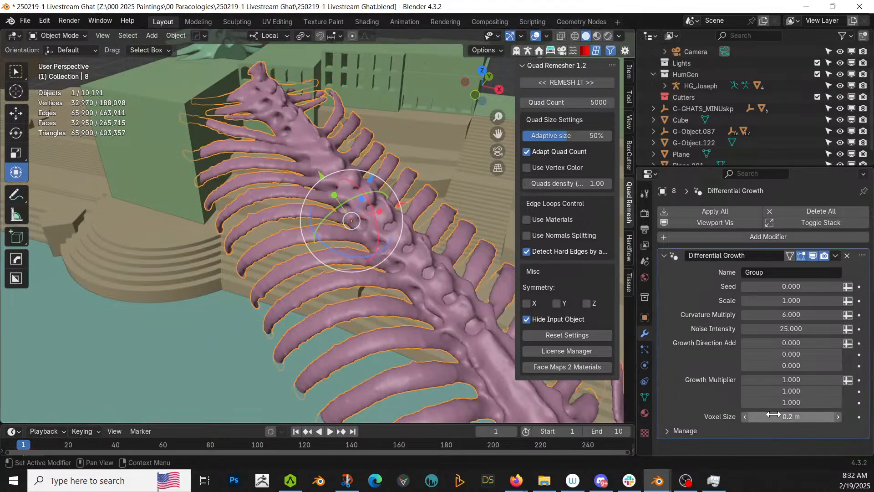
# - Play the growth with the 0.2 m voxels, examine the rib surfaces at frame 6, and rewind to the first frame
pyautogui.click(332, 431)
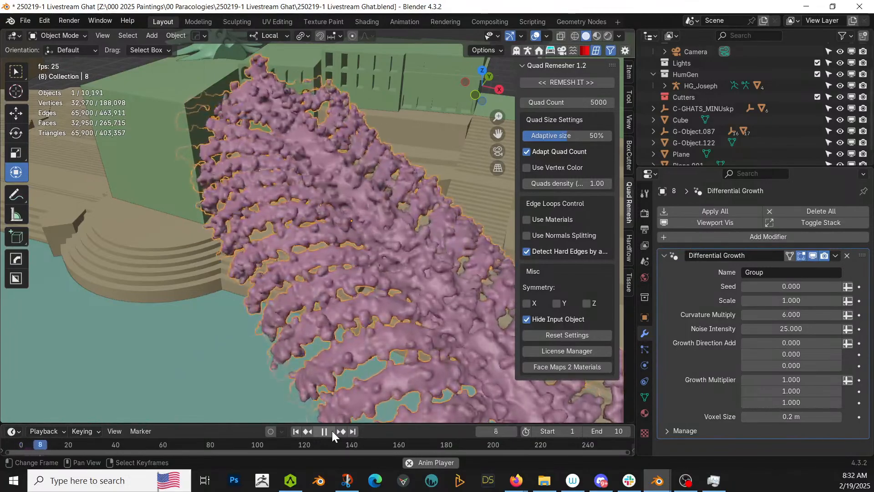
pyautogui.click(332, 430)
pyautogui.moveTo(371, 339); pyautogui.dragTo(378, 365, button='middle')
pyautogui.scroll(6, 337, 321)
pyautogui.scroll(3, 349, 325)
pyautogui.scroll(-5, 348, 377)
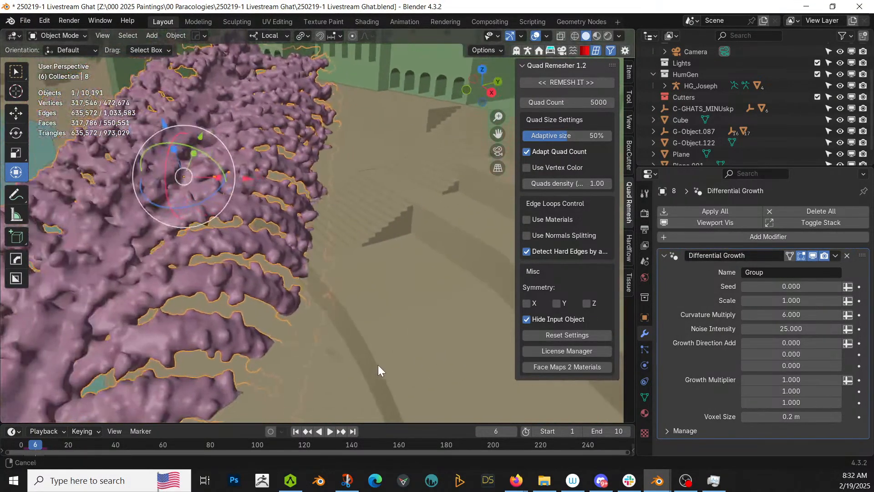
pyautogui.click(295, 431)
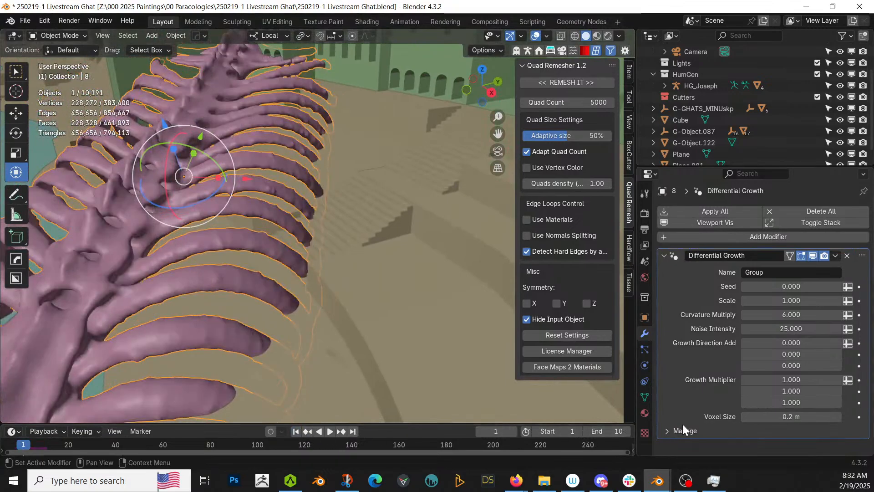
# - Set the Differential Growth voxel size to 0.1 m and save the file
pyautogui.click(790, 416)
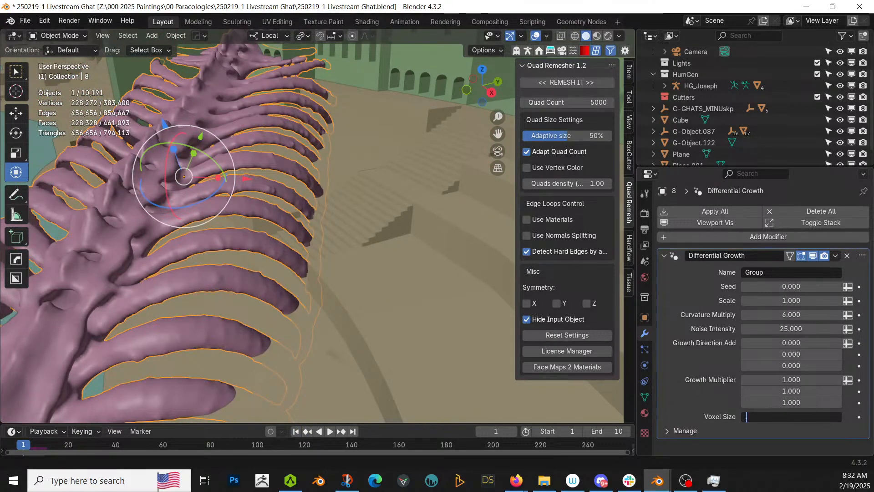
pyautogui.write('0.1')
pyautogui.press('Return')
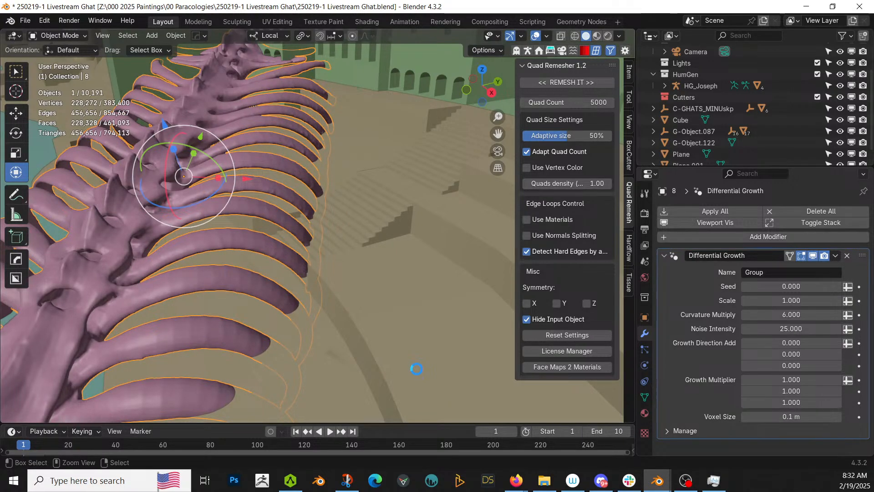
pyautogui.hotkey('ctrl', 's')
# - Advance the growth simulation with the 0.1 m voxels to the last frame, 10
pyautogui.click(329, 430)
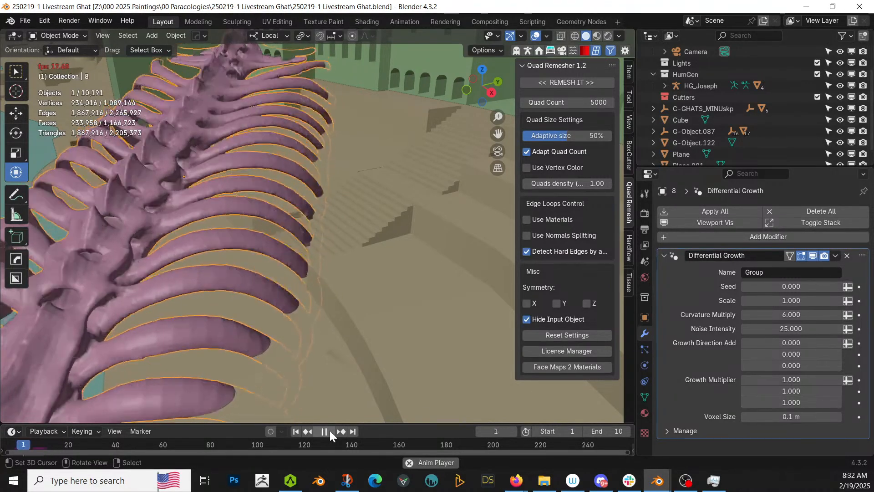
pyautogui.click(330, 430)
pyautogui.click(354, 430)
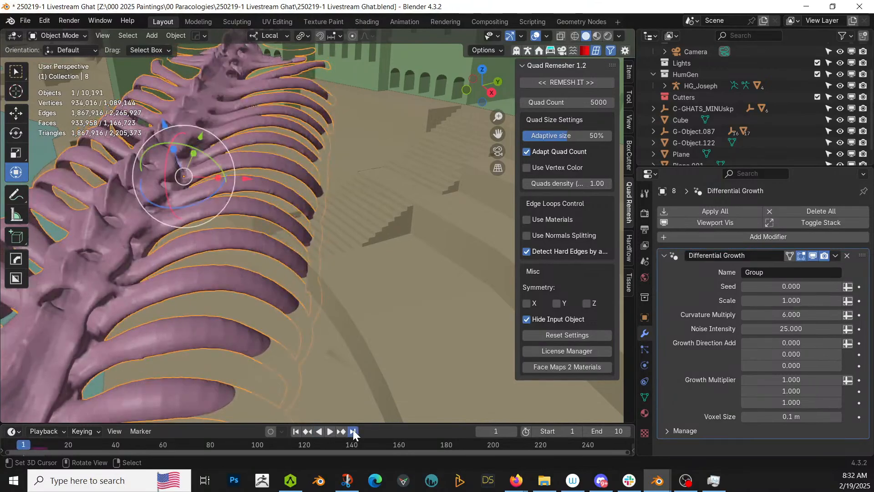
pyautogui.moveTo(336, 372); pyautogui.dragTo(270, 389, button='middle')
pyautogui.scroll(-5, 362, 351)
pyautogui.scroll(-5, 296, 345)
# - Delete the grown ribcage skeleton object from the scene
pyautogui.press('x')
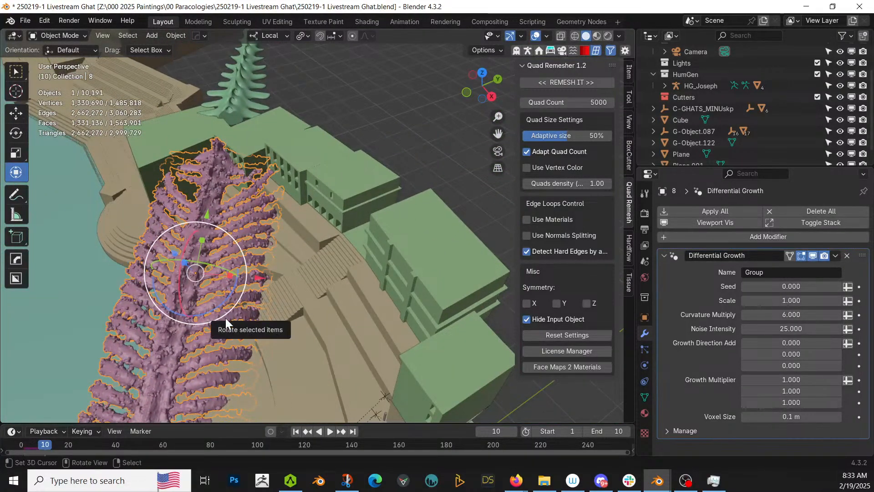
pyautogui.click(226, 318)
pyautogui.moveTo(164, 325); pyautogui.dragTo(343, 270, button='middle')
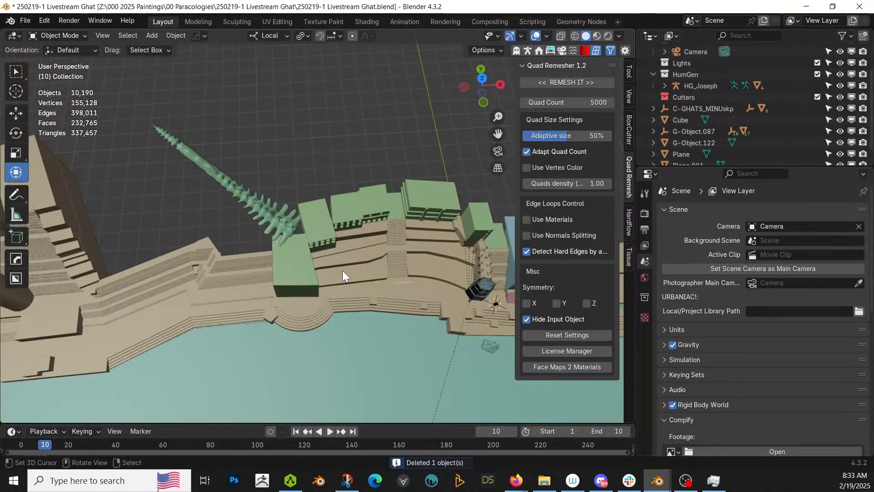
pyautogui.scroll(2, 343, 270)
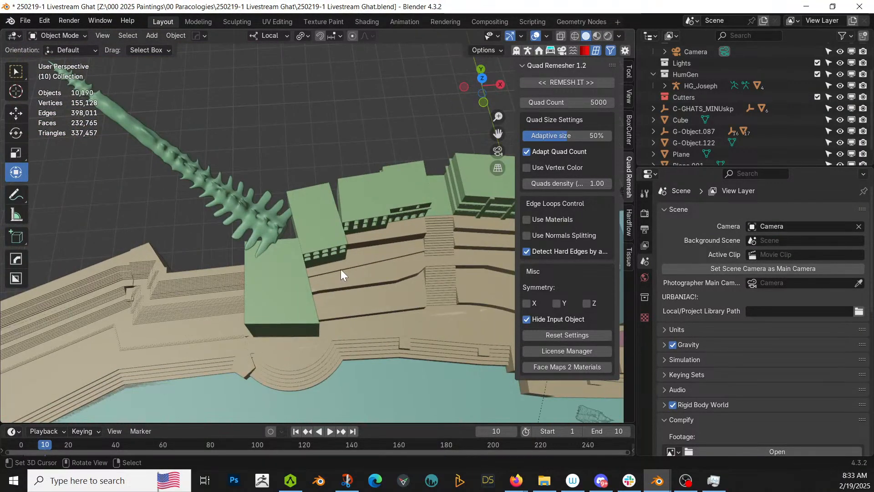
# - Delete the spine-shaped skeleton mesh standing beside the green buildings
pyautogui.click(269, 215)
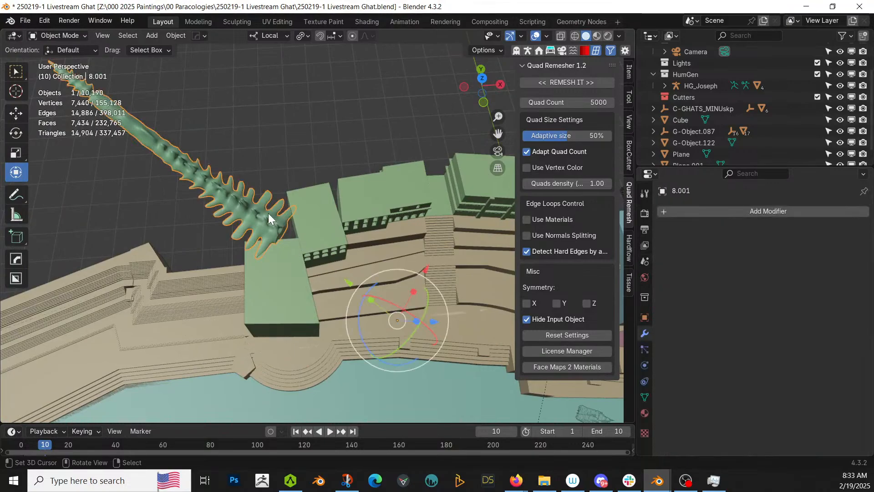
pyautogui.press('Delete')
# - Move the ghat terrace and building meshes into a new collection named Ghat and save the file
pyautogui.moveTo(305, 259); pyautogui.dragTo(244, 261, button='middle')
pyautogui.scroll(2, 181, 226)
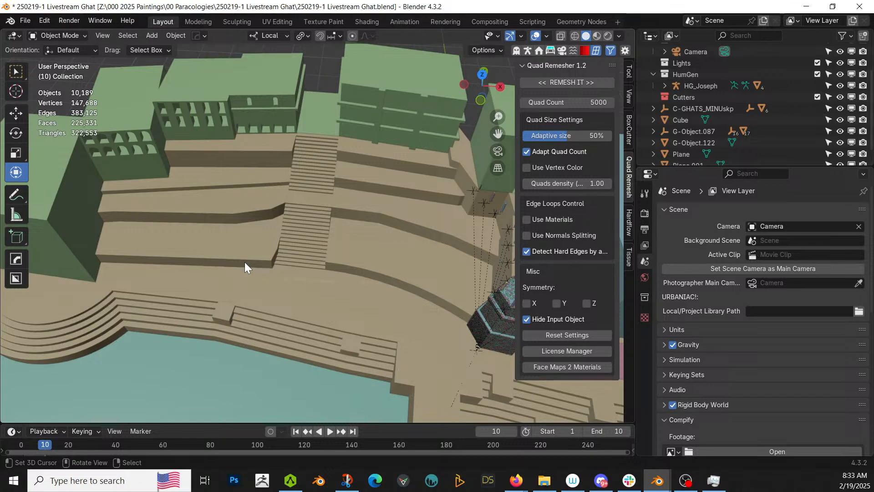
pyautogui.click(259, 114)
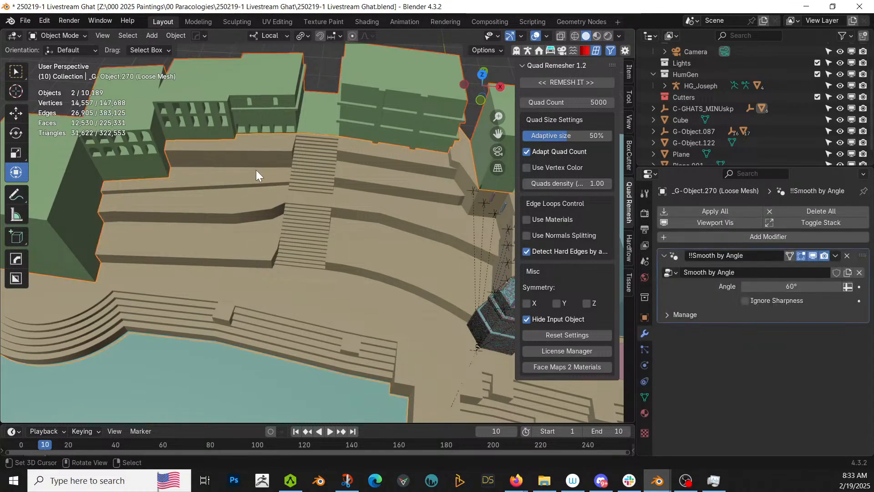
pyautogui.press('m')
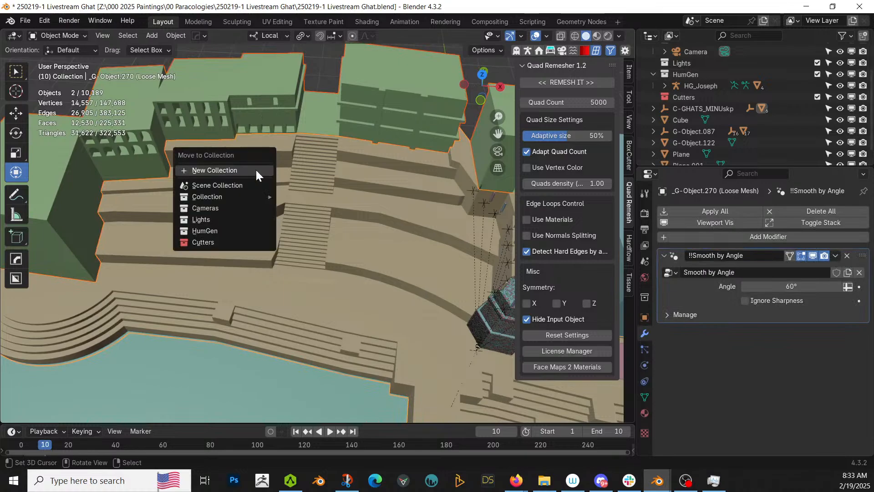
pyautogui.click(219, 172)
pyautogui.write('Ghat')
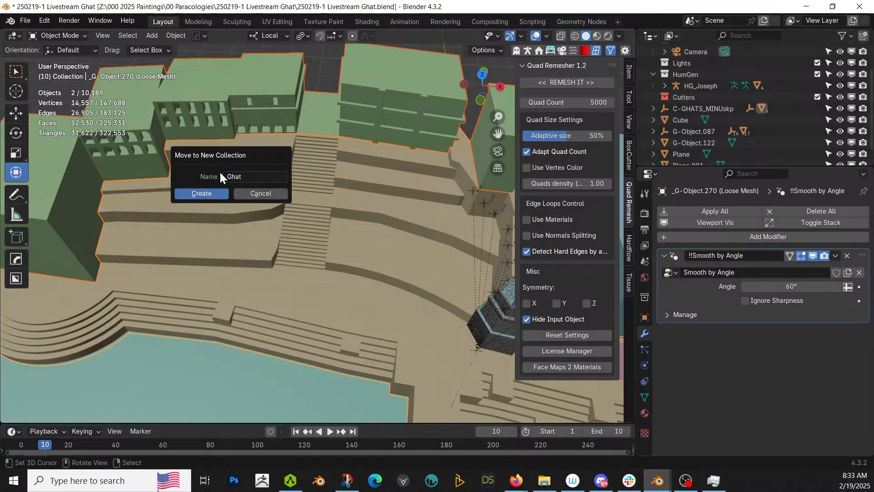
pyautogui.press('Return')
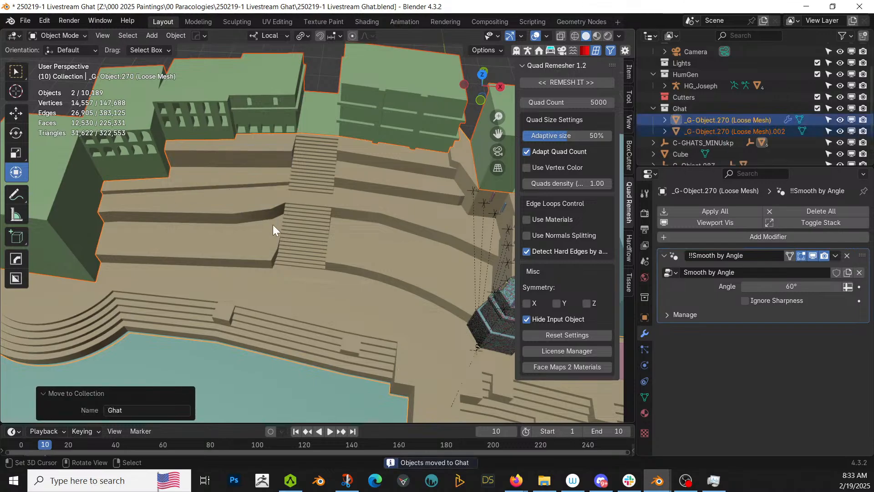
pyautogui.moveTo(272, 225)
pyautogui.mouseDown(button='middle')
pyautogui.moveTo(335, 250)
pyautogui.moveTo(361, 227)
pyautogui.moveTo(263, 233)
pyautogui.mouseUp(button='middle')
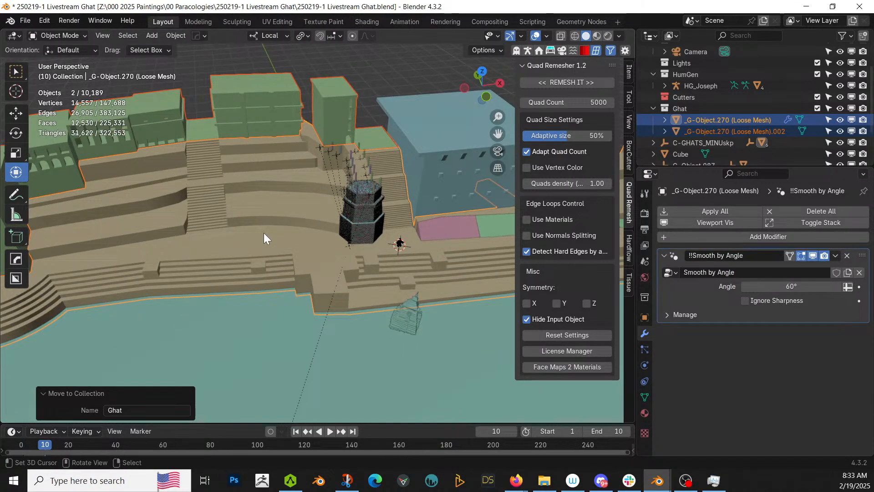
pyautogui.hotkey('ctrl', 's')
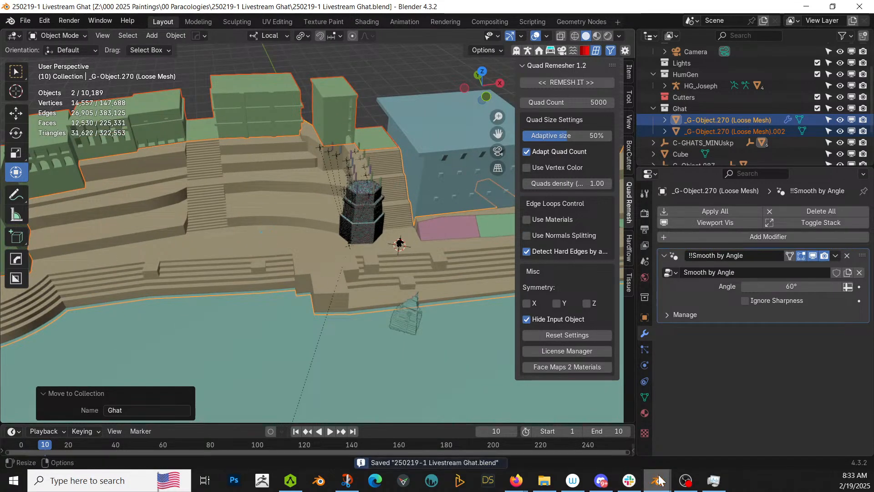
# - Launch another Blender 4.3 instance alongside the ghat scene
pyautogui.moveTo(660, 481)
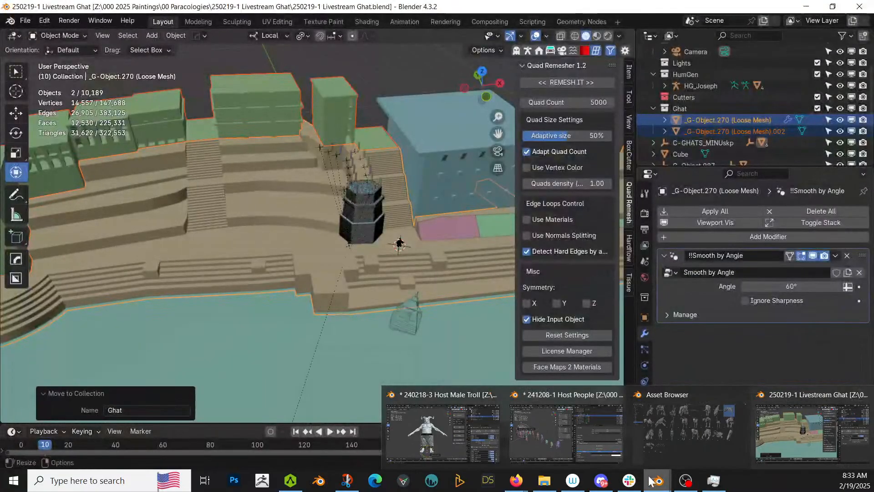
pyautogui.rightClick(658, 483)
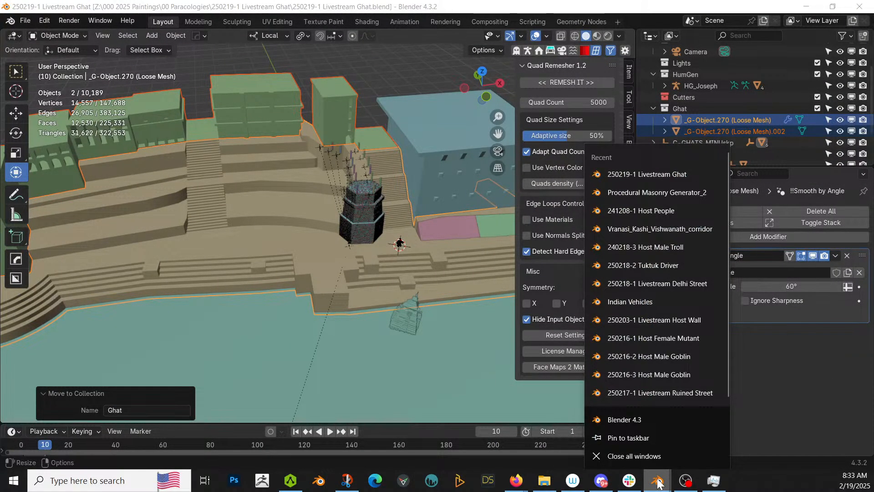
pyautogui.click(629, 421)
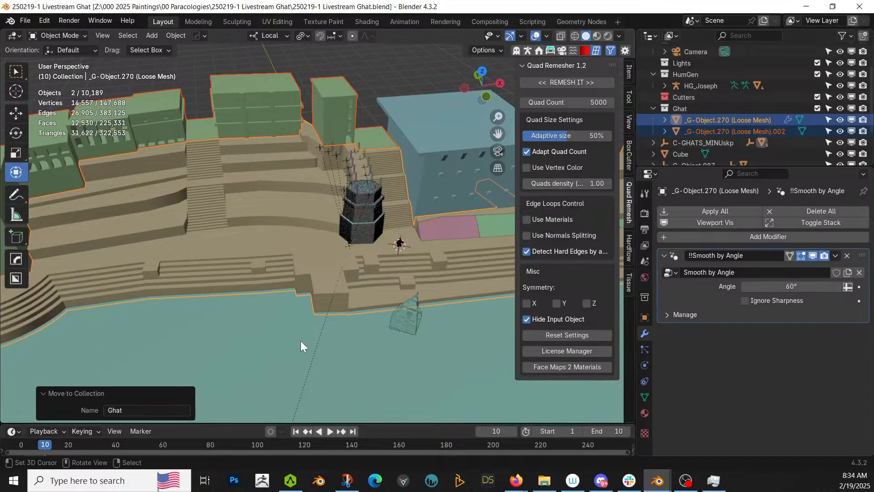
pyautogui.scroll(4, 300, 340)
pyautogui.moveTo(300, 340)
pyautogui.mouseDown(button='middle')
pyautogui.moveTo(284, 325)
pyautogui.moveTo(328, 357)
pyautogui.moveTo(313, 333)
pyautogui.mouseUp(button='middle')
pyautogui.scroll(-2, 284, 324)
pyautogui.scroll(4, 313, 333)
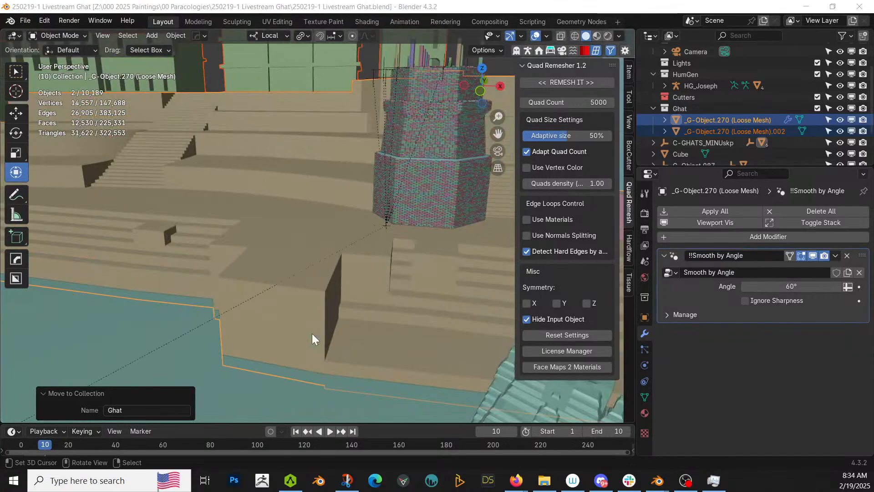
pyautogui.hotkey('alt', 'Tab')
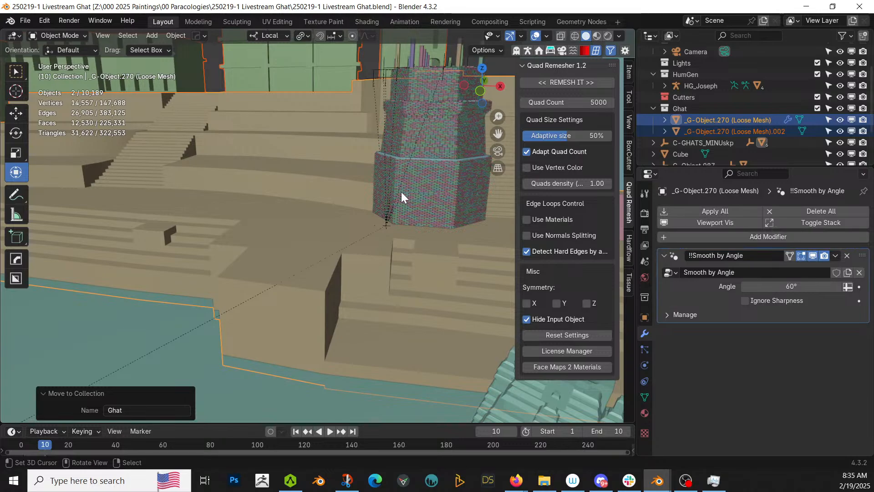
pyautogui.scroll(-4, 234, 264)
pyautogui.moveTo(237, 261); pyautogui.dragTo(271, 278, button='middle')
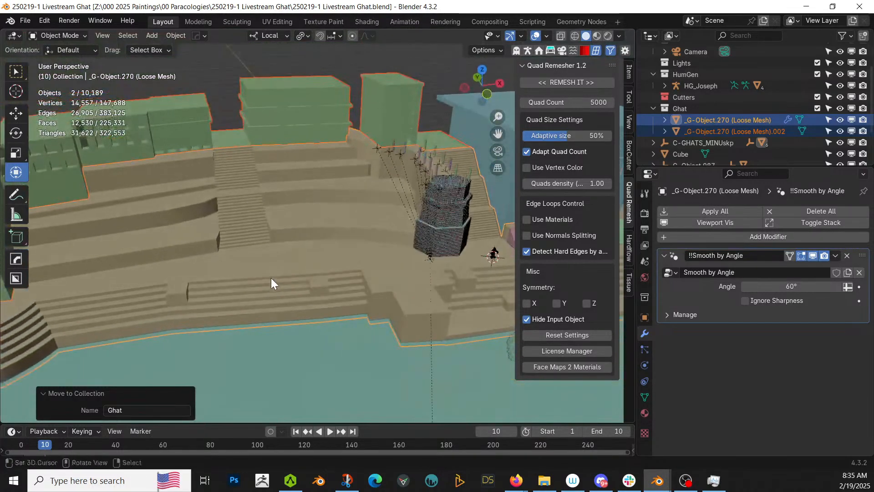
pyautogui.scroll(5, 258, 271)
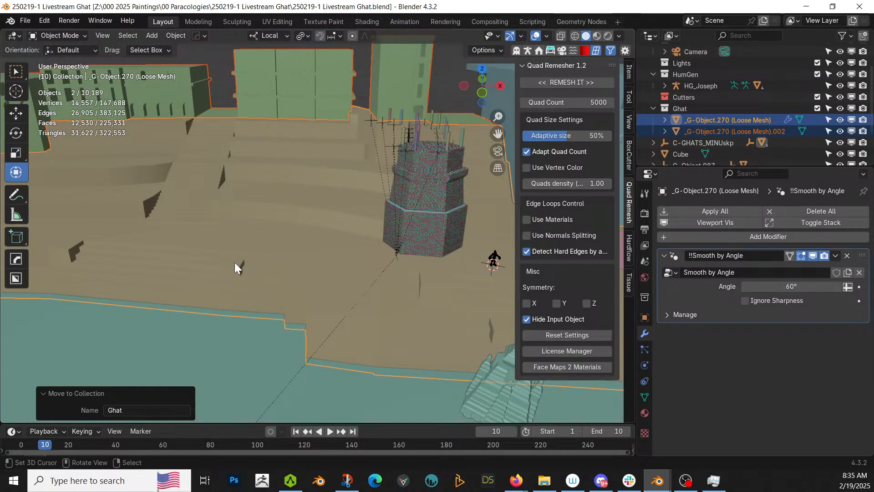
pyautogui.moveTo(234, 262)
pyautogui.mouseDown(button='middle')
pyautogui.moveTo(256, 251)
pyautogui.moveTo(240, 262)
pyautogui.mouseUp(button='middle')
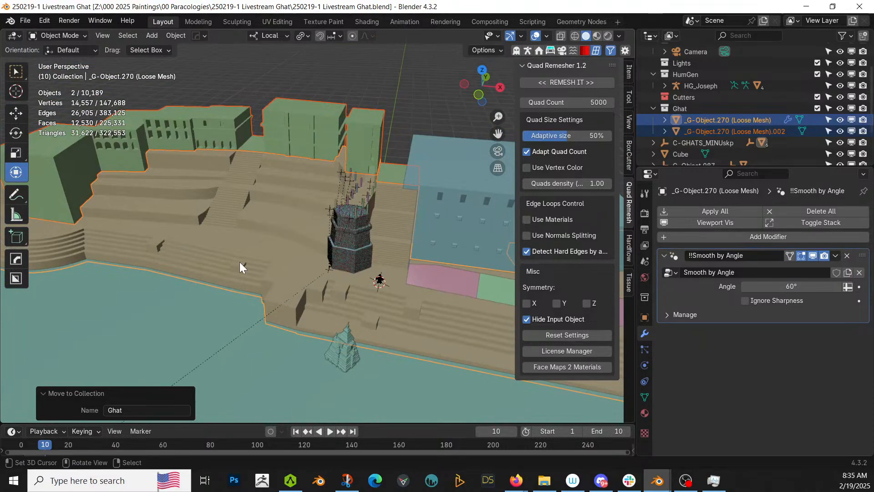
pyautogui.scroll(4, 239, 263)
pyautogui.moveTo(283, 258); pyautogui.dragTo(268, 251, button='middle')
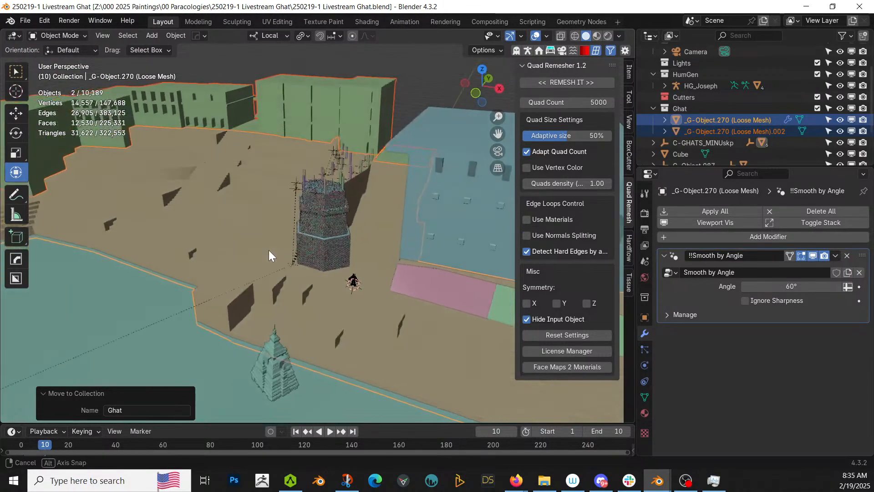
pyautogui.scroll(3, 268, 255)
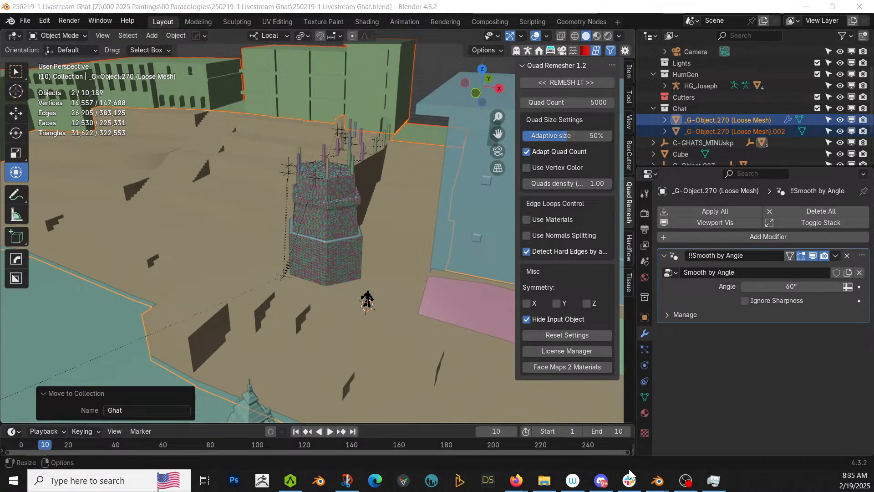
# - Switch to the new empty Blender window and open Cobweb Generator.blend from the Cobweb Generator folder in 00 Blender Geometry Examples
pyautogui.moveTo(658, 481)
pyautogui.click(784, 453)
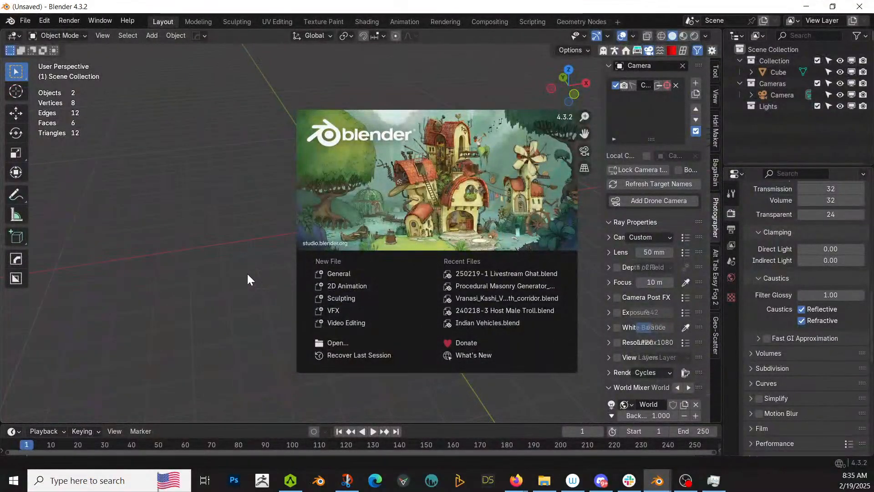
pyautogui.click(339, 343)
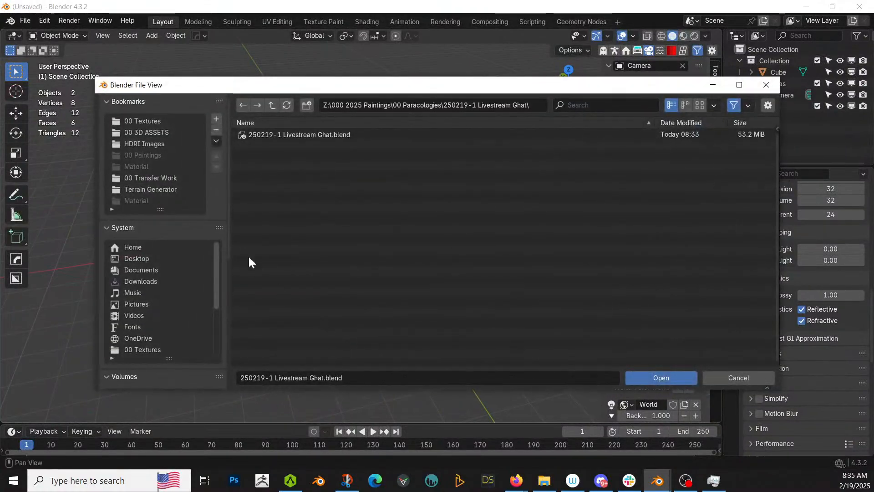
pyautogui.click(167, 188)
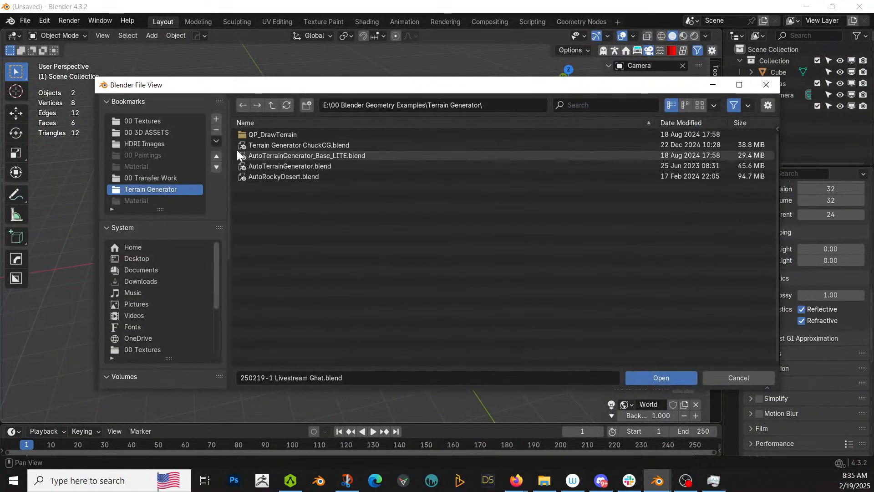
pyautogui.click(270, 106)
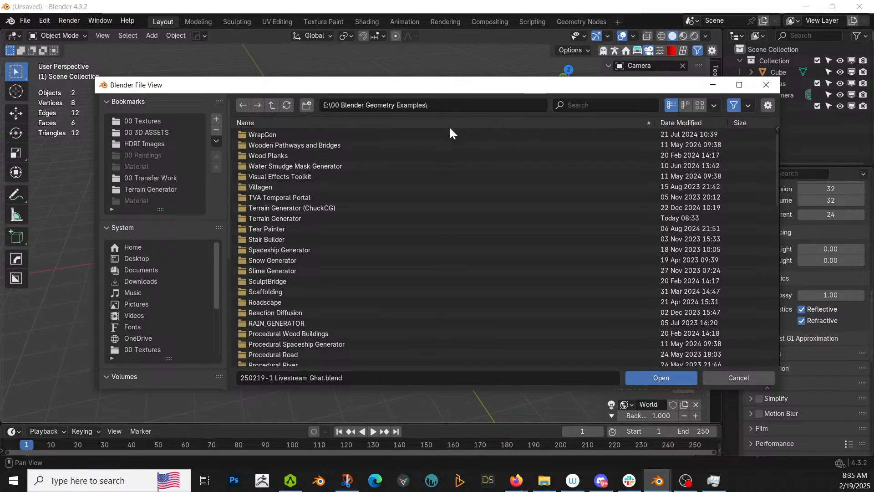
pyautogui.click(354, 122)
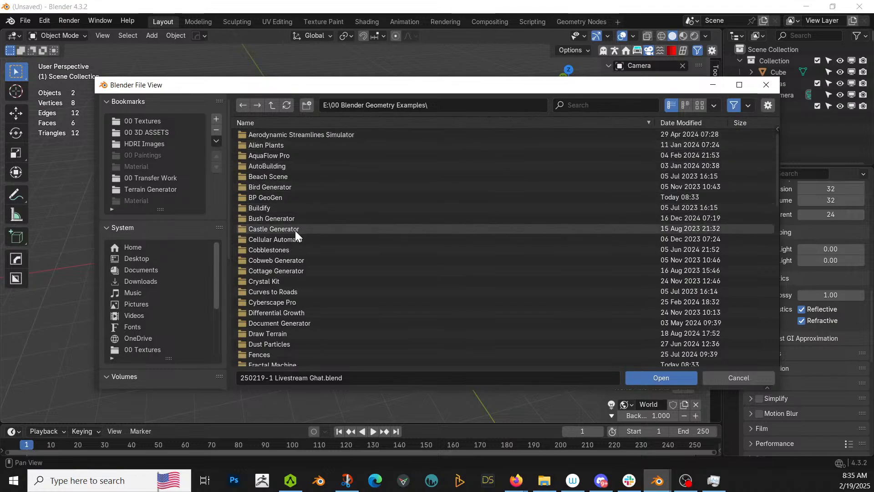
pyautogui.doubleClick(286, 259)
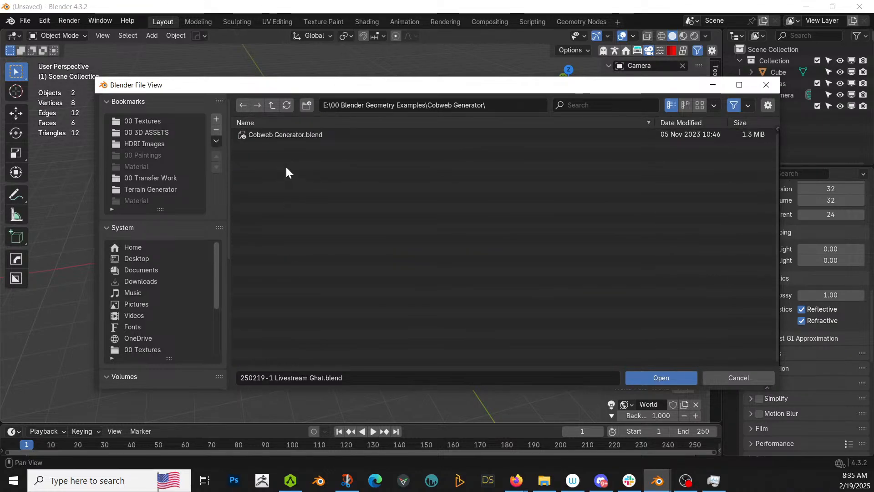
pyautogui.doubleClick(290, 136)
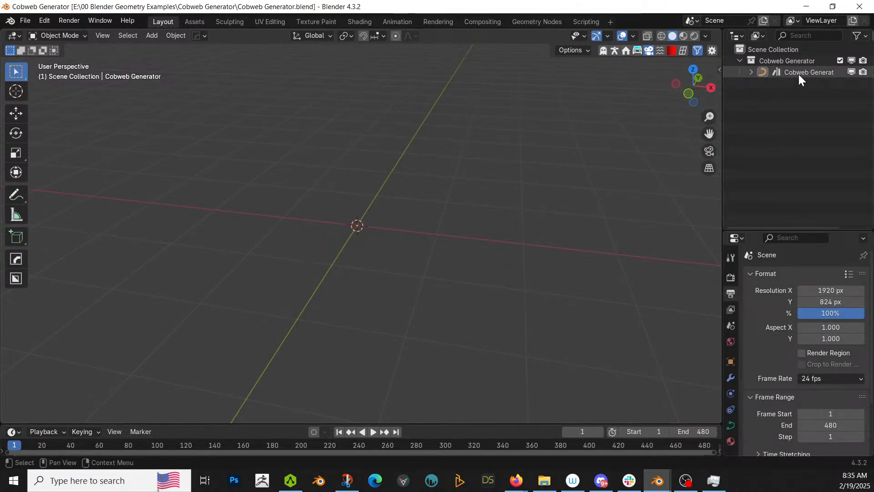
# - Copy the Cobweb Generator object and paste it into the main Collection of the Livestream Ghat scene
pyautogui.click(799, 74)
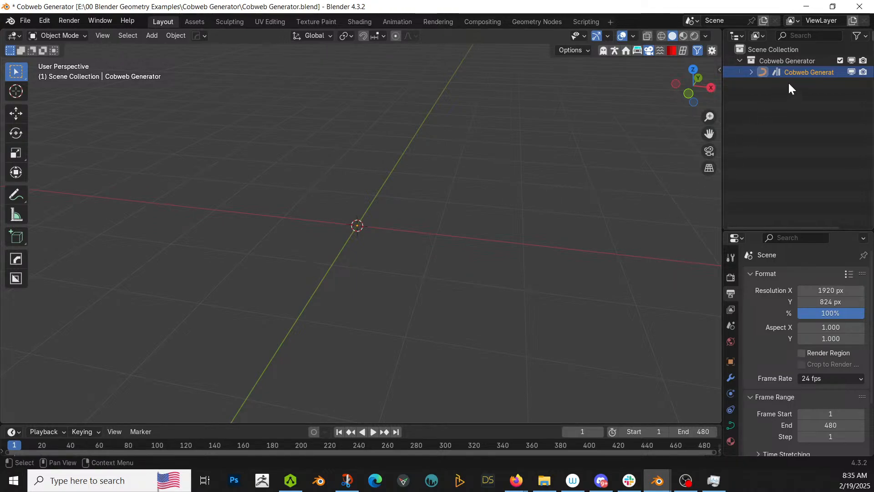
pyautogui.hotkey('ctrl', 'c')
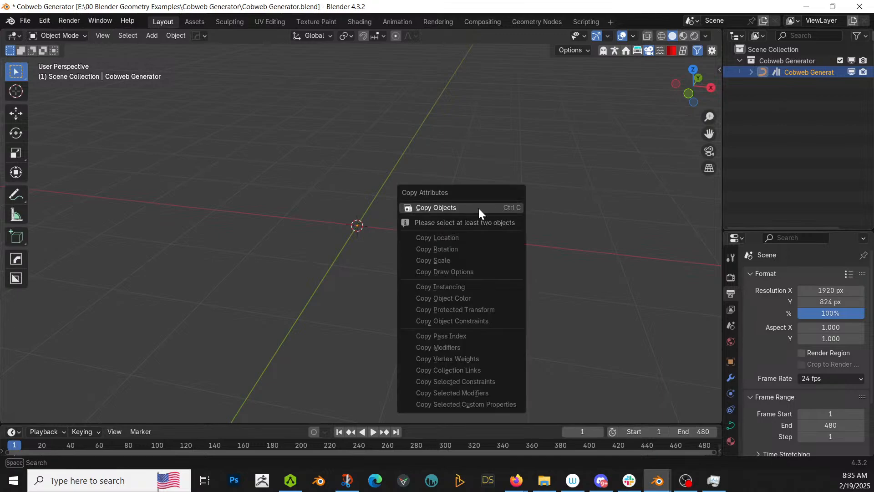
pyautogui.click(479, 208)
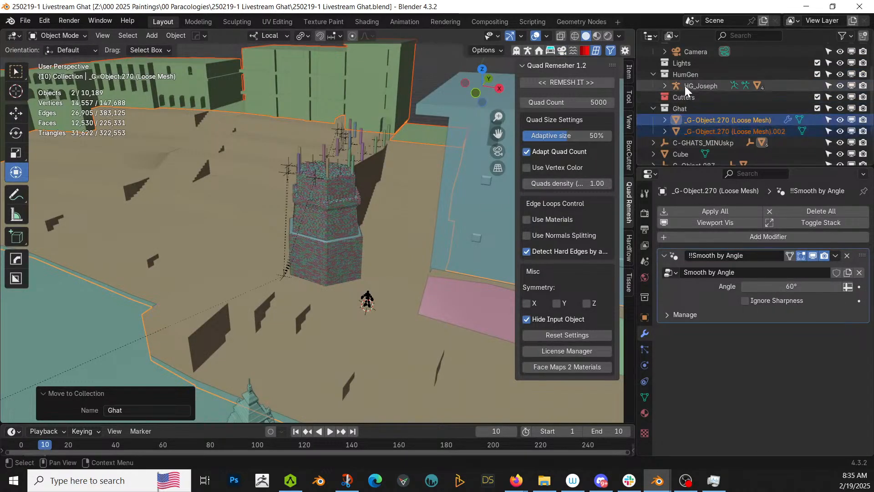
pyautogui.scroll(2, 692, 93)
pyautogui.click(688, 58)
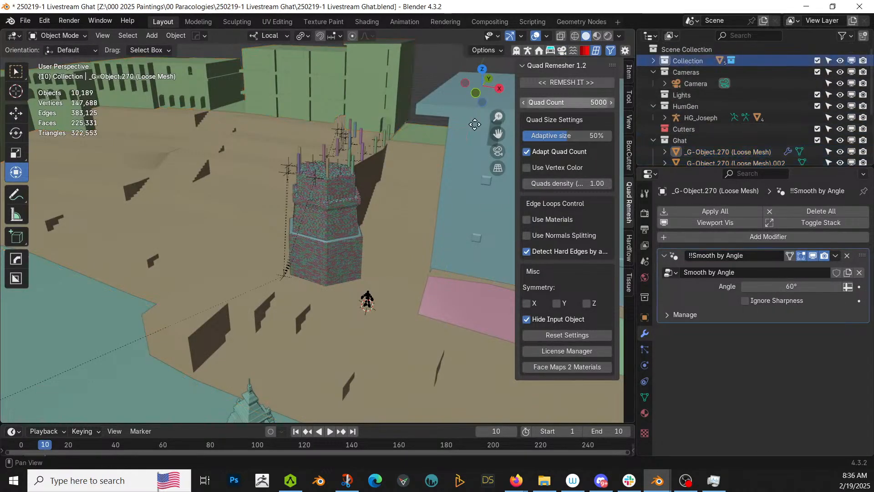
pyautogui.hotkey('ctrl', 'v')
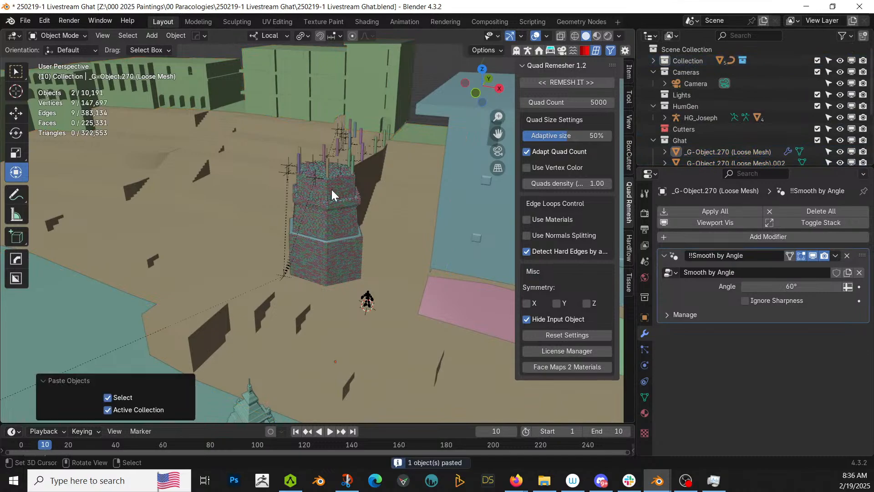
# - Move the pasted Cobweb Generator object into a new collection named Corruption
pyautogui.click(654, 60)
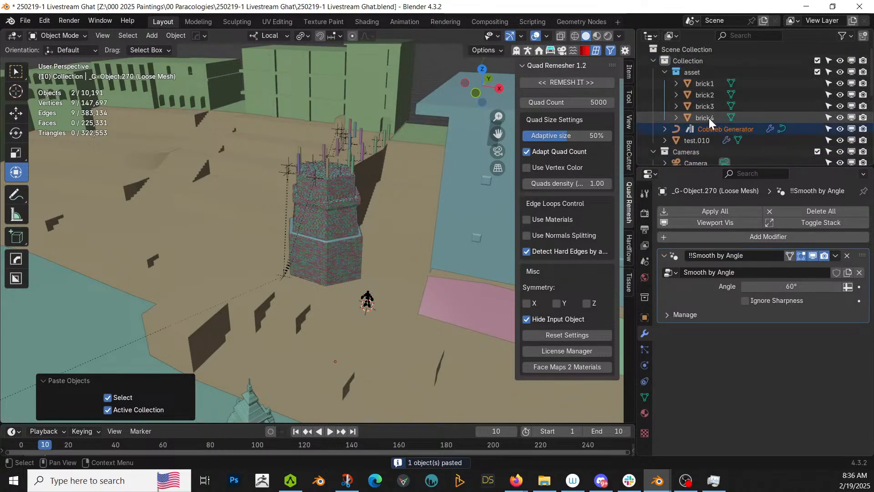
pyautogui.click(714, 129)
pyautogui.press('m')
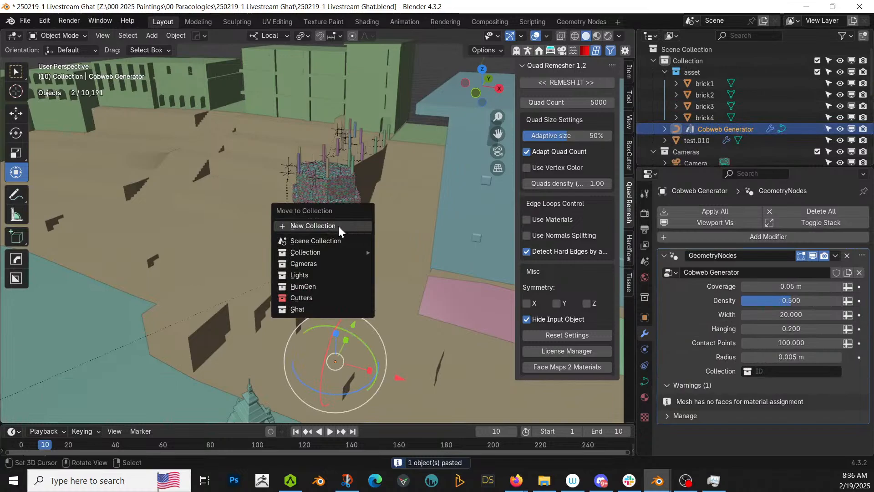
pyautogui.click(338, 225)
pyautogui.write('Corru')
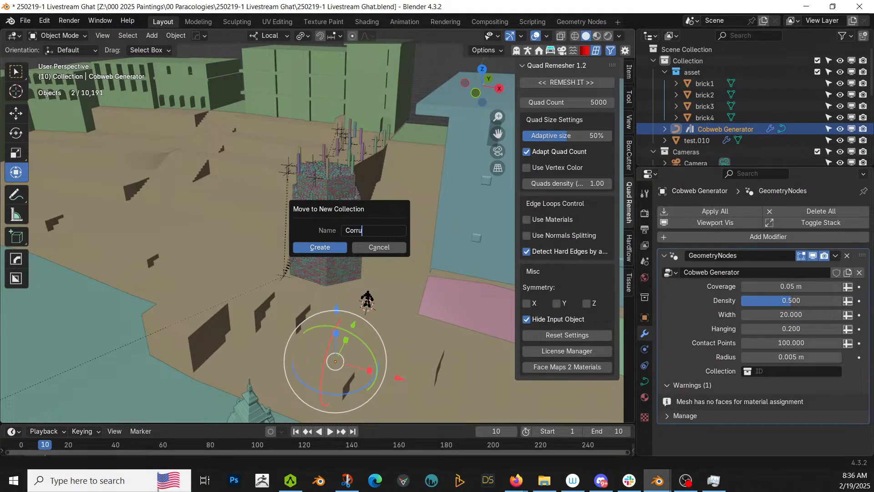
pyautogui.write('ption')
pyautogui.press('Return')
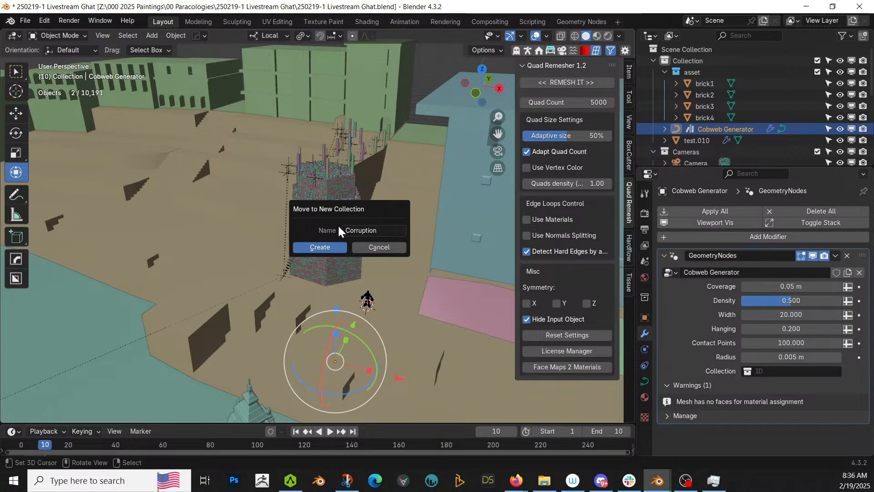
pyautogui.click(320, 247)
pyautogui.moveTo(330, 248); pyautogui.dragTo(418, 304, button='middle')
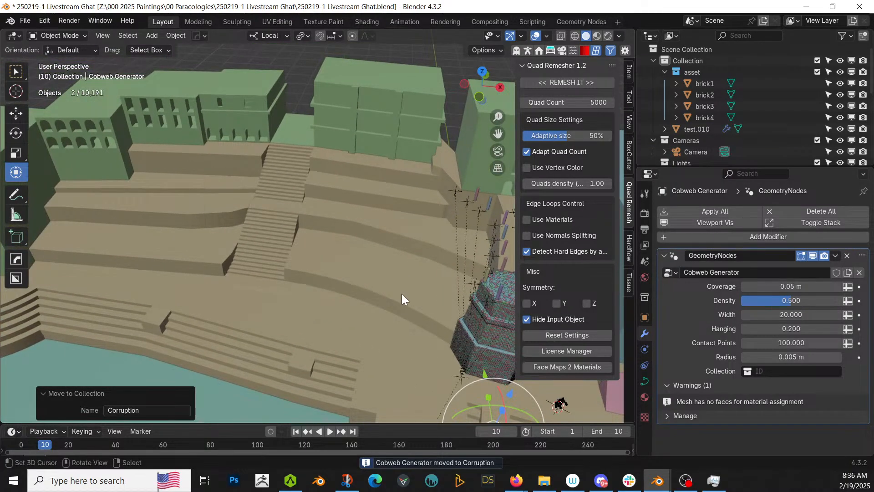
# - Set the Cobweb Generator modifier's Collection to Ghat
pyautogui.click(749, 371)
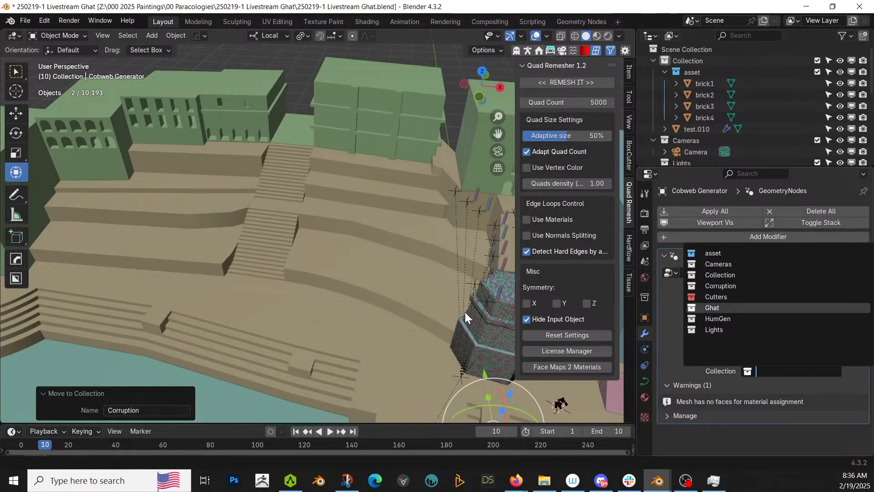
pyautogui.press('Return')
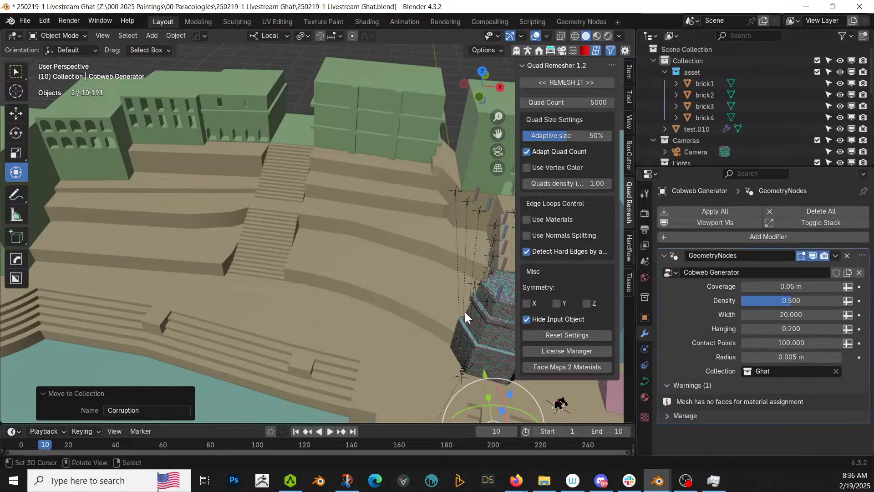
# - In Edit Mode of the Cobweb Generator, draw a Bézier curve freehand from the arcaded building's wall down to the ghat terraces
pyautogui.moveTo(450, 281); pyautogui.dragTo(406, 302, button='middle')
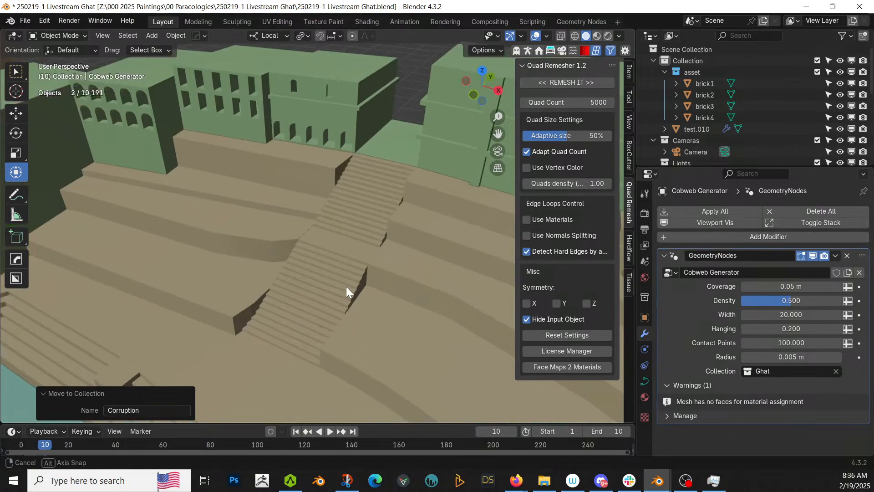
pyautogui.moveTo(346, 286); pyautogui.dragTo(368, 279, button='middle')
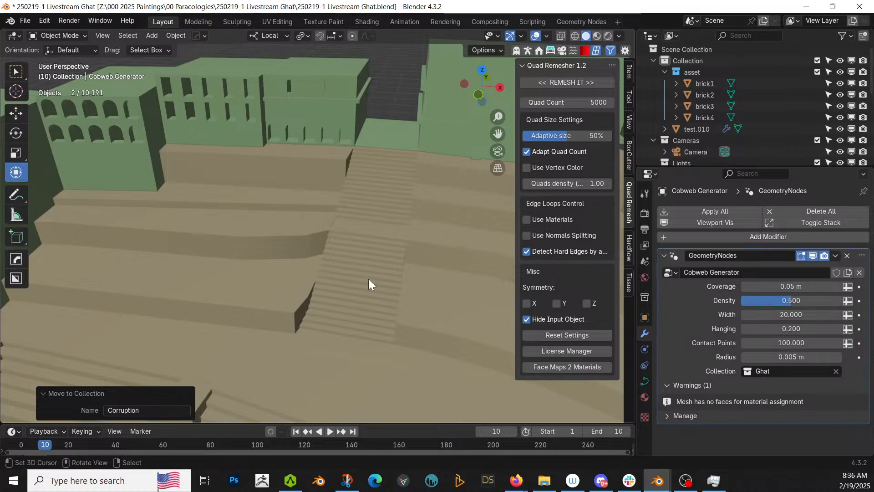
pyautogui.moveTo(304, 243); pyautogui.dragTo(260, 249, button='middle')
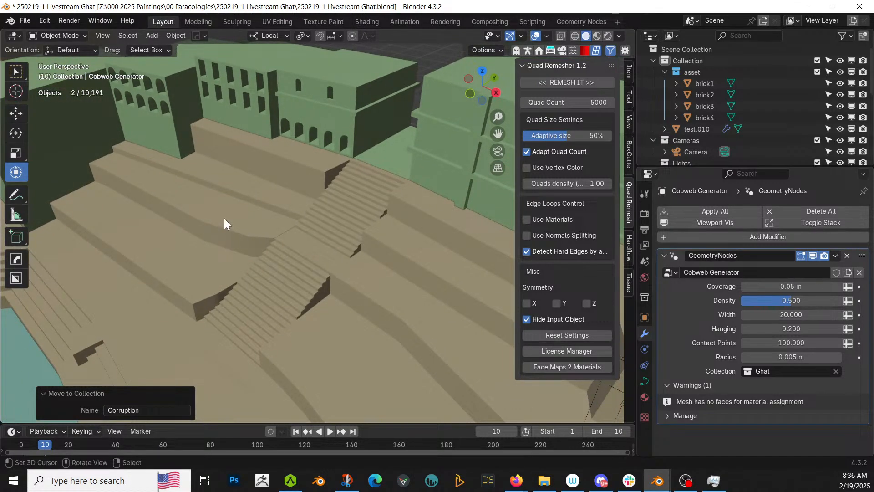
pyautogui.moveTo(227, 203); pyautogui.dragTo(245, 220, button='middle')
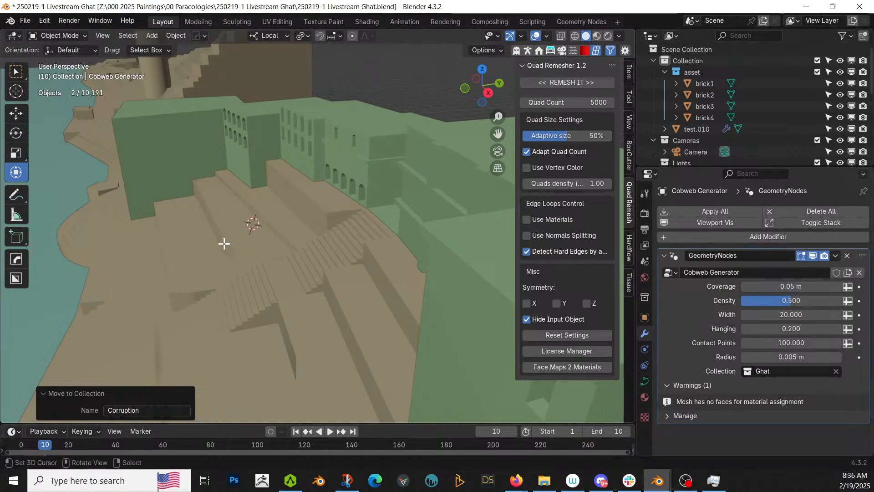
pyautogui.press('Tab')
pyautogui.scroll(-6, 233, 252)
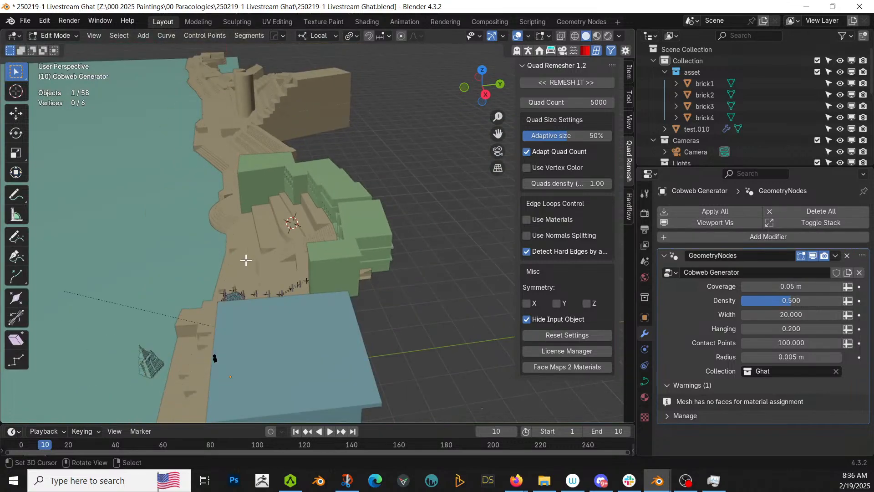
pyautogui.moveTo(245, 260); pyautogui.dragTo(300, 265, button='middle')
pyautogui.scroll(3, 300, 264)
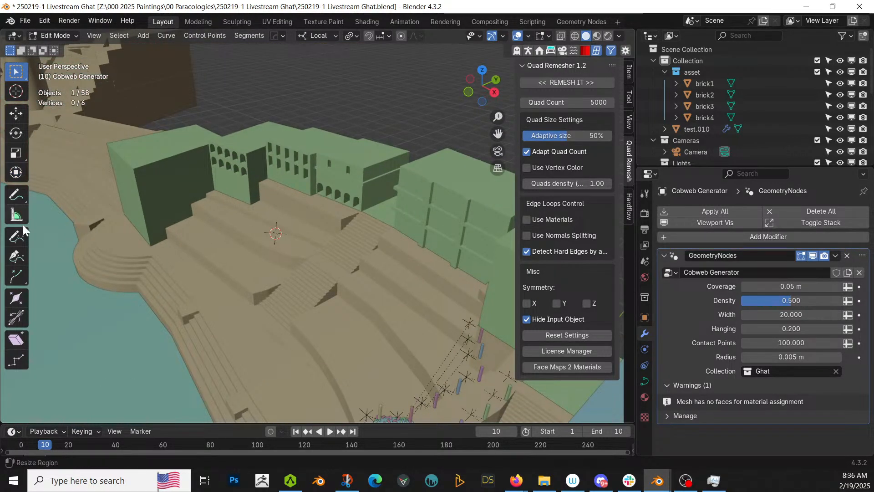
pyautogui.click(17, 241)
pyautogui.scroll(3, 179, 238)
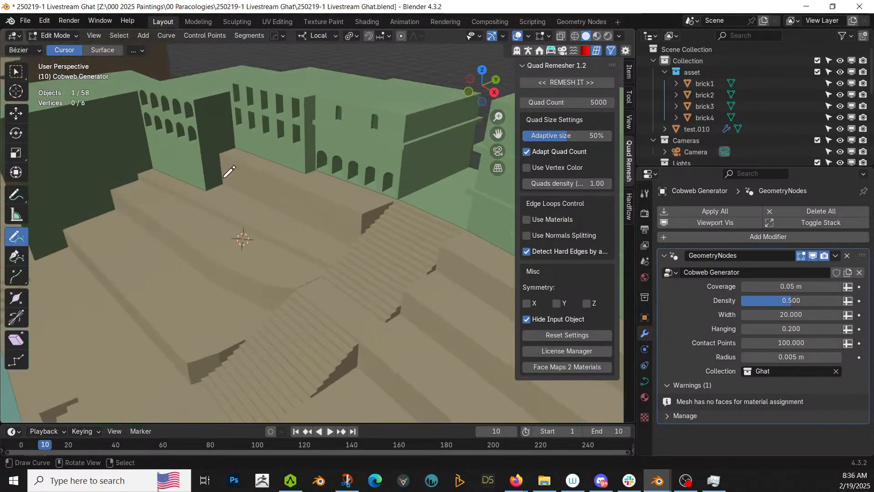
pyautogui.moveTo(242, 176); pyautogui.dragTo(230, 161, button='middle')
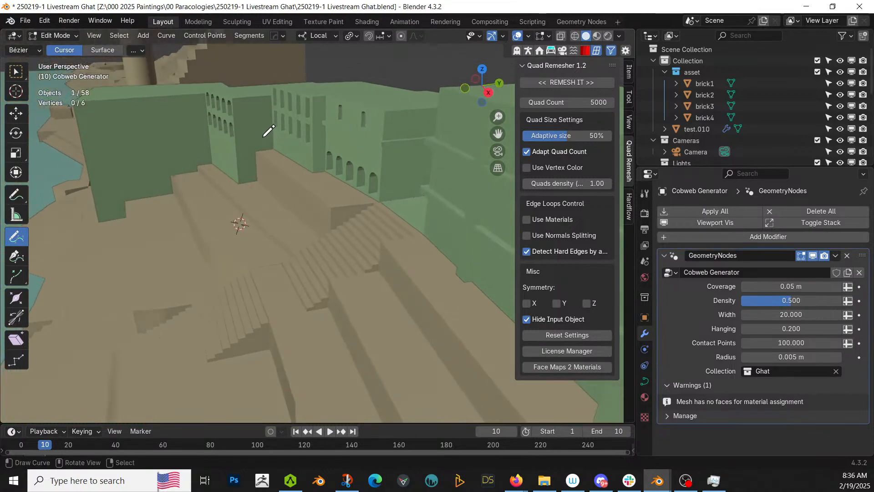
pyautogui.moveTo(251, 127); pyautogui.dragTo(211, 282)
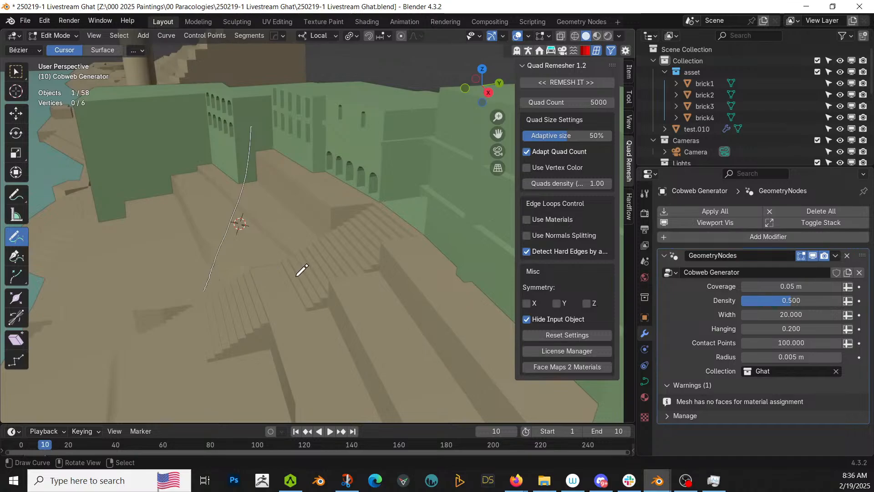
# - Select the upper end points of the drawn curve and move them about 7.5 m along local Y to the windowed facade
pyautogui.moveTo(302, 270)
pyautogui.mouseDown(button='middle')
pyautogui.moveTo(377, 275)
pyautogui.moveTo(298, 259)
pyautogui.moveTo(288, 283)
pyautogui.moveTo(296, 244)
pyautogui.moveTo(341, 312)
pyautogui.moveTo(162, 223)
pyautogui.mouseUp(button='middle')
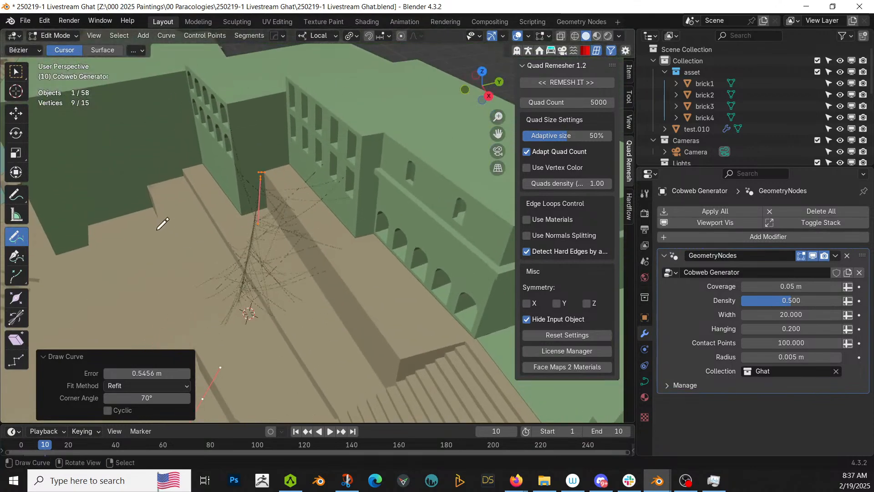
pyautogui.click(16, 173)
pyautogui.moveTo(247, 158); pyautogui.dragTo(369, 199)
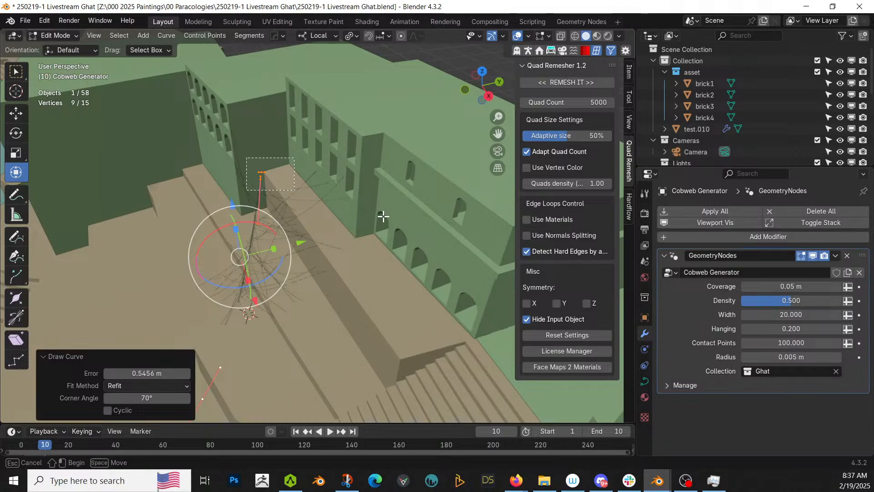
pyautogui.moveTo(383, 217); pyautogui.dragTo(350, 214, button='middle')
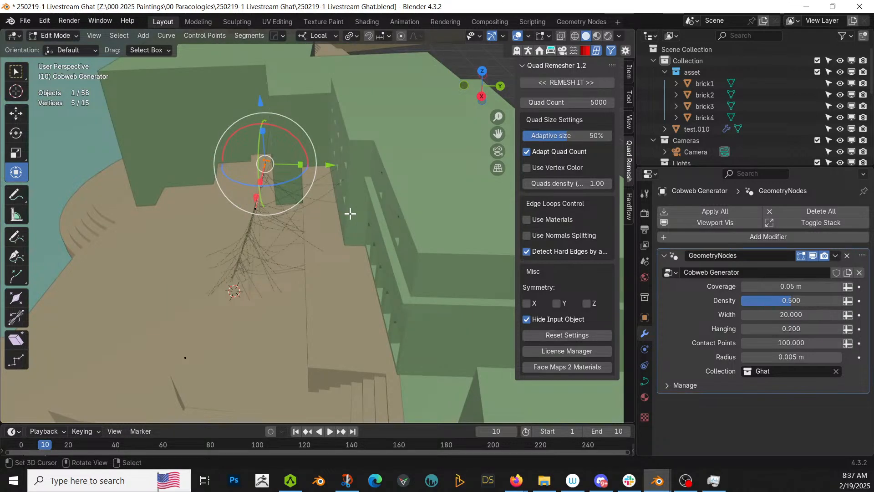
pyautogui.keyDown('shift'); pyautogui.moveTo(389, 207); pyautogui.dragTo(388, 262, button='middle'); pyautogui.keyUp('shift')
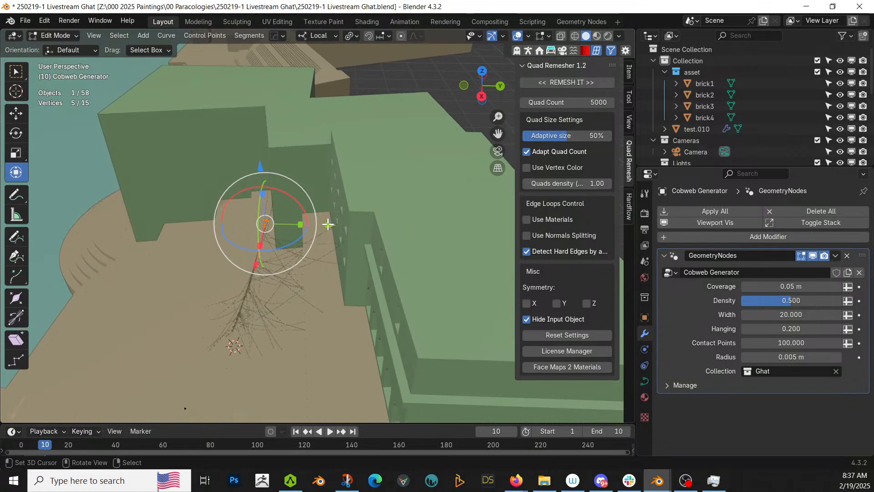
pyautogui.press('g')
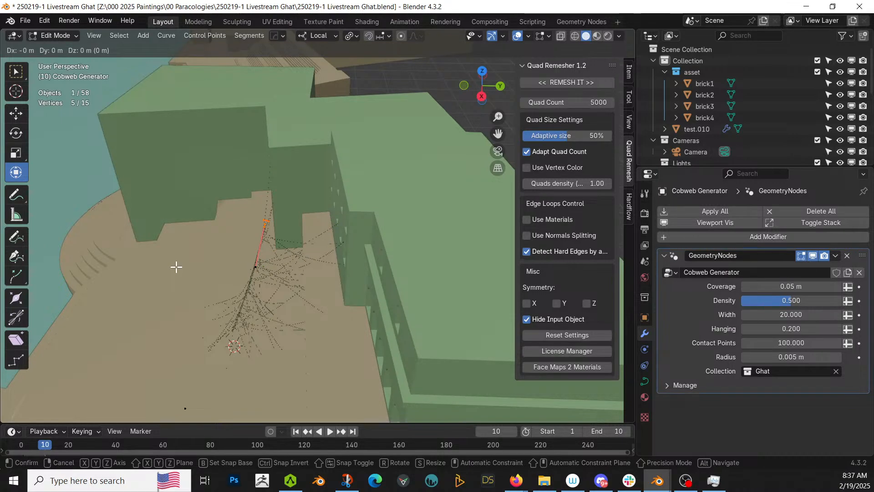
pyautogui.press('y')
pyautogui.click(48, 250)
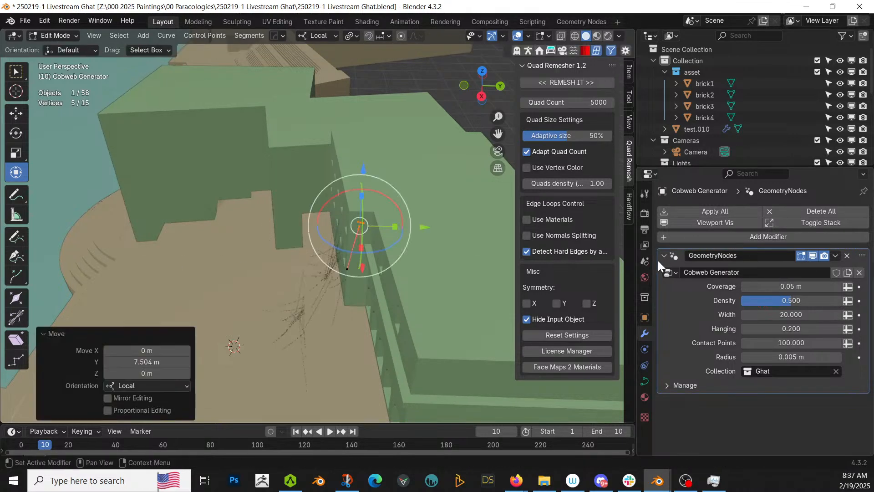
# - Turn off the cobweb modifier's viewport display and shift the curve's upper end points about -0.32 m along local Y
pyautogui.click(813, 256)
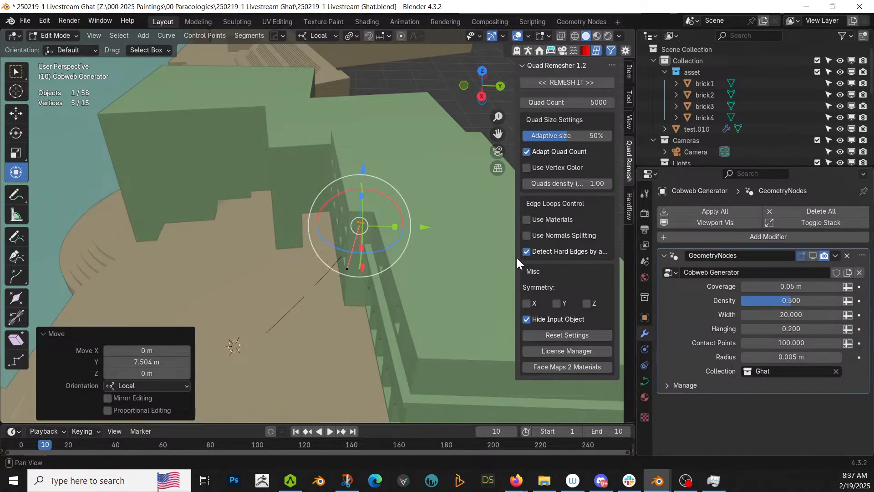
pyautogui.scroll(4, 464, 265)
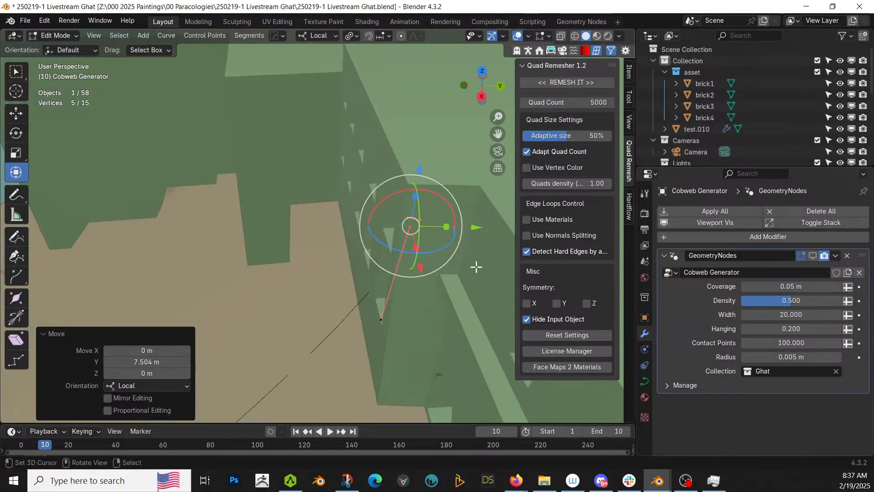
pyautogui.press('g')
pyautogui.press('y')
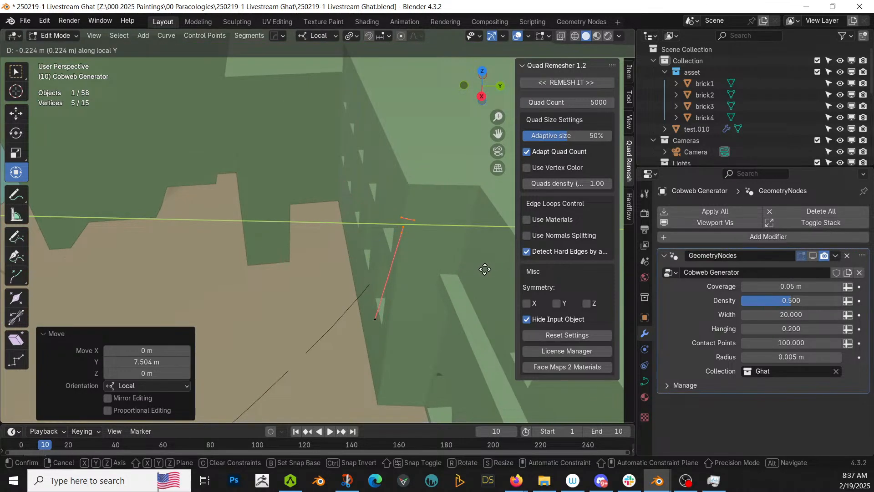
pyautogui.click(485, 269)
# - Move the curve's lower end point freely by about -2.68 m in X, -5.07 m in Y and 4.10 m in Z
pyautogui.moveTo(399, 307); pyautogui.dragTo(334, 272, button='middle')
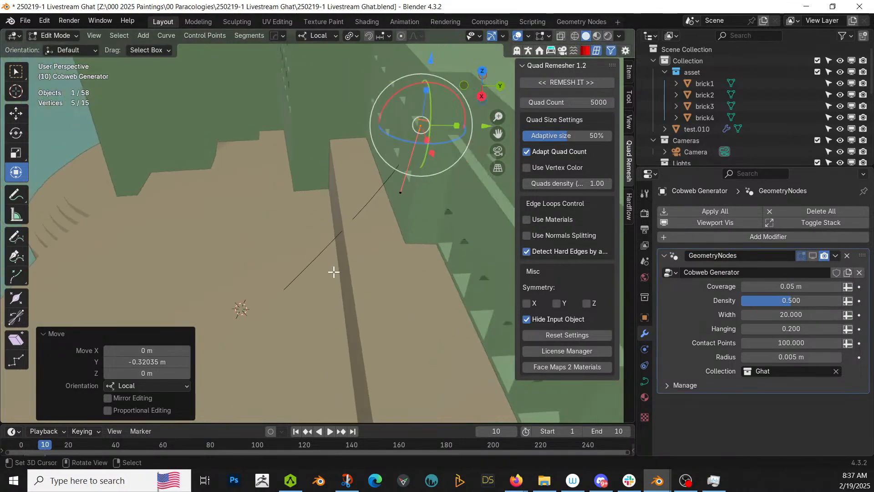
pyautogui.scroll(-3, 334, 272)
pyautogui.rightClick(233, 330)
pyautogui.moveTo(241, 332); pyautogui.dragTo(282, 291, button='middle')
pyautogui.moveTo(243, 373); pyautogui.dragTo(233, 369, button='middle')
pyautogui.press('g')
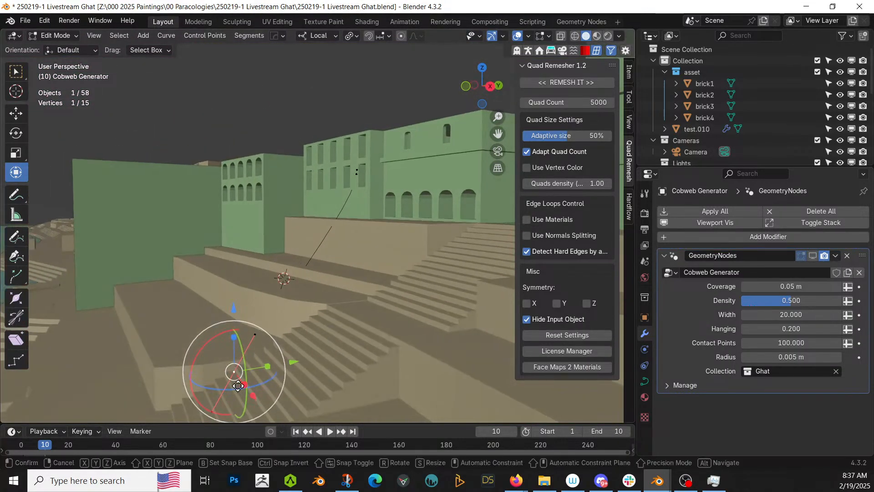
pyautogui.click(176, 339)
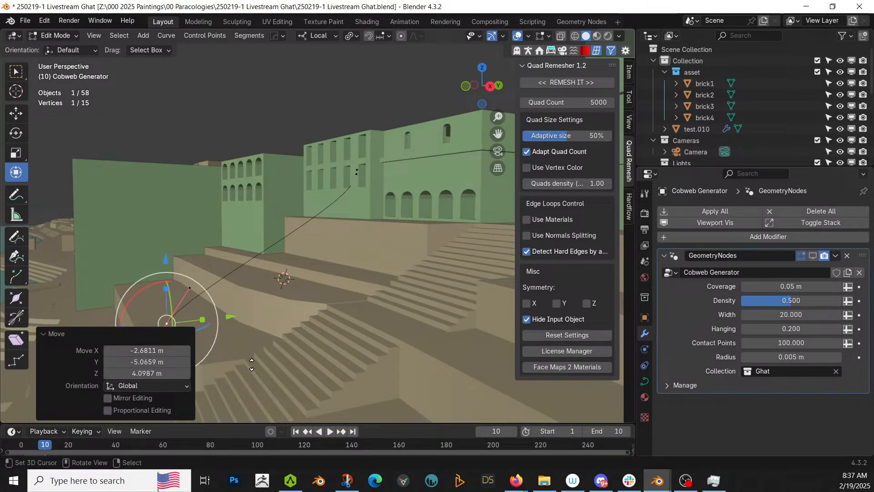
# - Set the Draw tool's depth to Surface and draw two crossing curves over the building walls and terraces
pyautogui.moveTo(252, 364); pyautogui.dragTo(329, 348, button='middle')
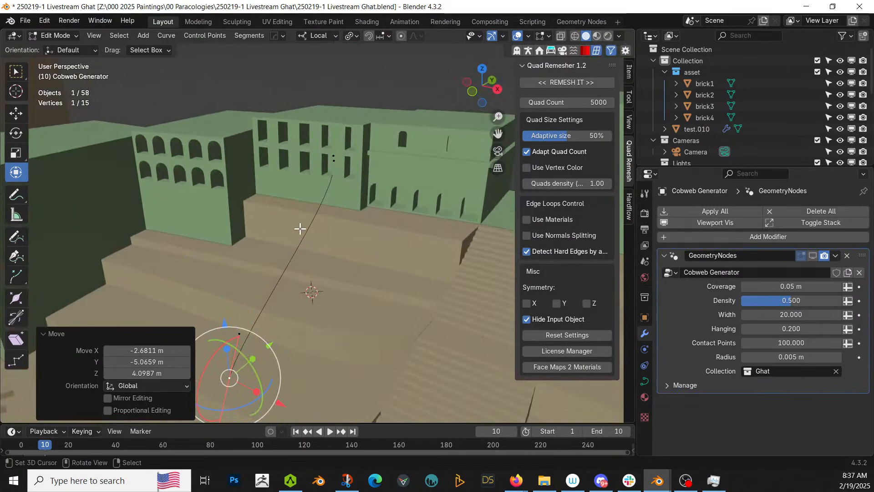
pyautogui.moveTo(254, 240); pyautogui.dragTo(280, 283, button='middle')
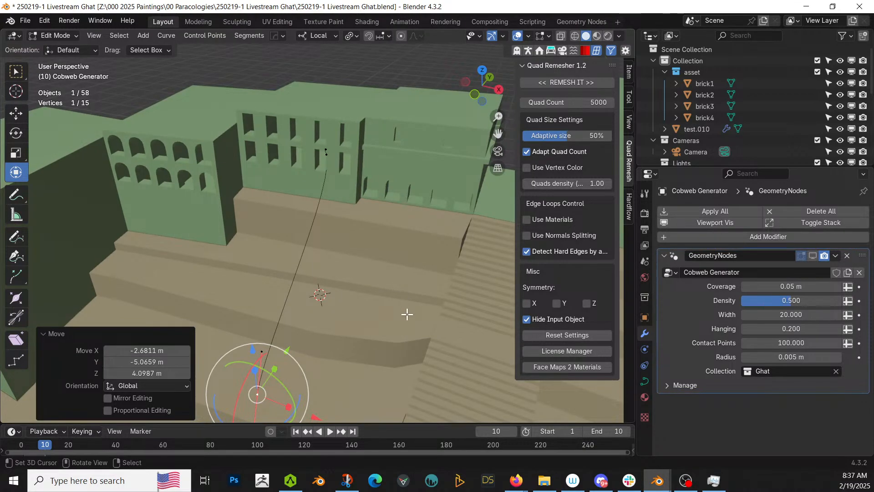
pyautogui.moveTo(422, 363); pyautogui.dragTo(172, 268, button='middle')
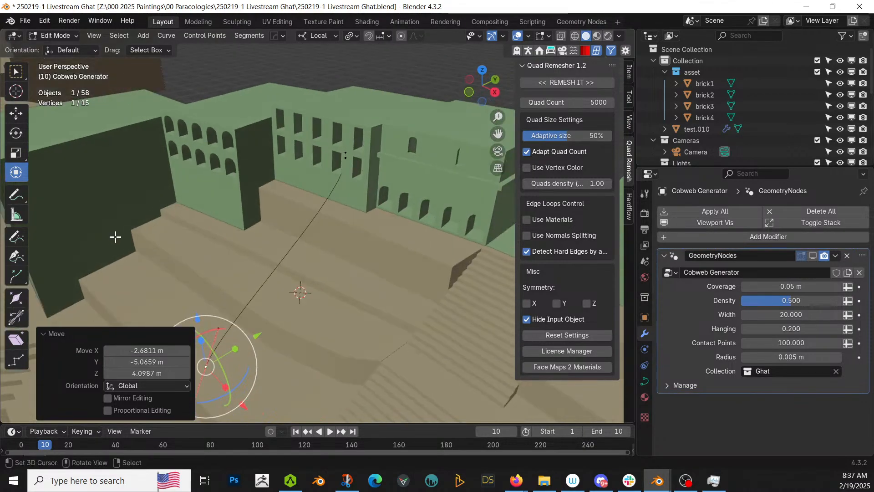
pyautogui.click(15, 237)
pyautogui.moveTo(208, 238)
pyautogui.mouseDown(button='middle')
pyautogui.moveTo(217, 245)
pyautogui.moveTo(172, 234)
pyautogui.moveTo(305, 253)
pyautogui.mouseUp(button='middle')
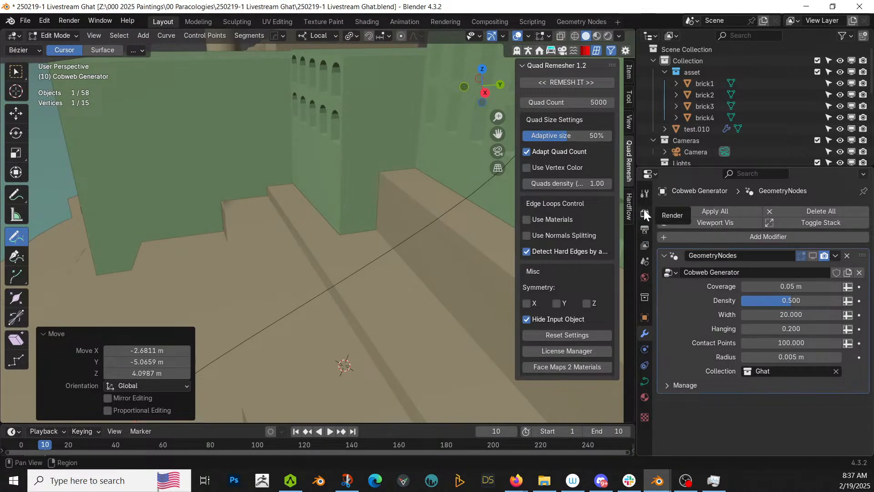
pyautogui.click(645, 193)
pyautogui.click(836, 327)
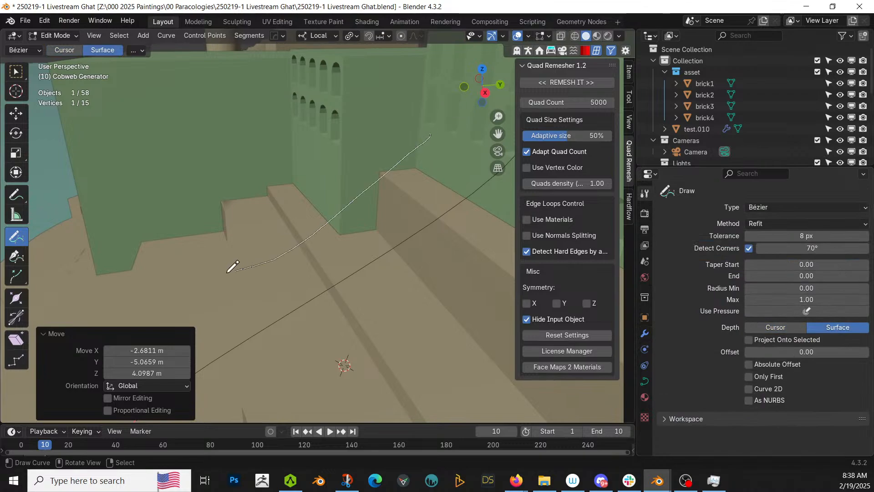
pyautogui.moveTo(228, 272); pyautogui.dragTo(173, 275)
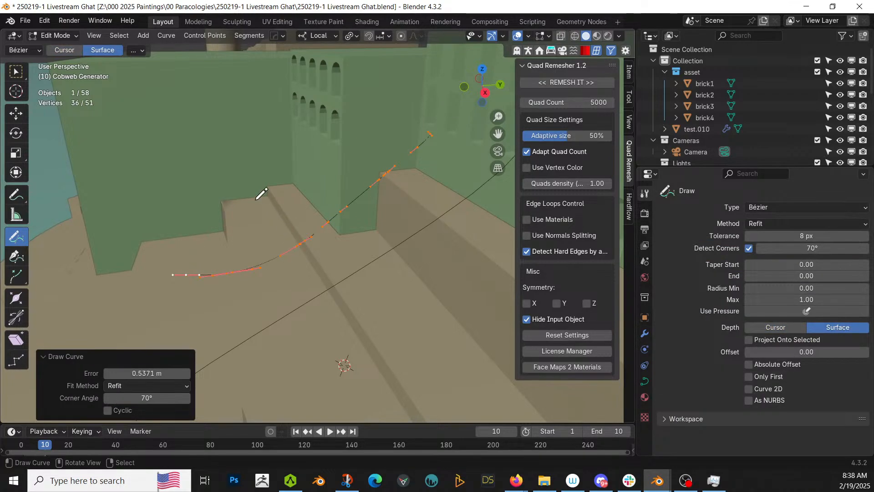
pyautogui.moveTo(313, 297); pyautogui.dragTo(384, 370)
# - With proportional editing at size about 7.4, raise a mid-curve control point by about -1.50 m X, -0.64 m Y and 3.13 m Z
pyautogui.click(18, 177)
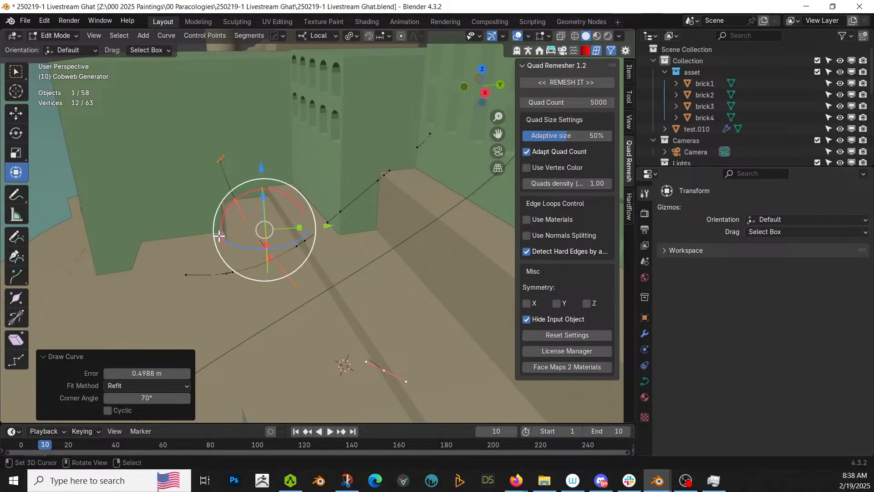
pyautogui.press('o')
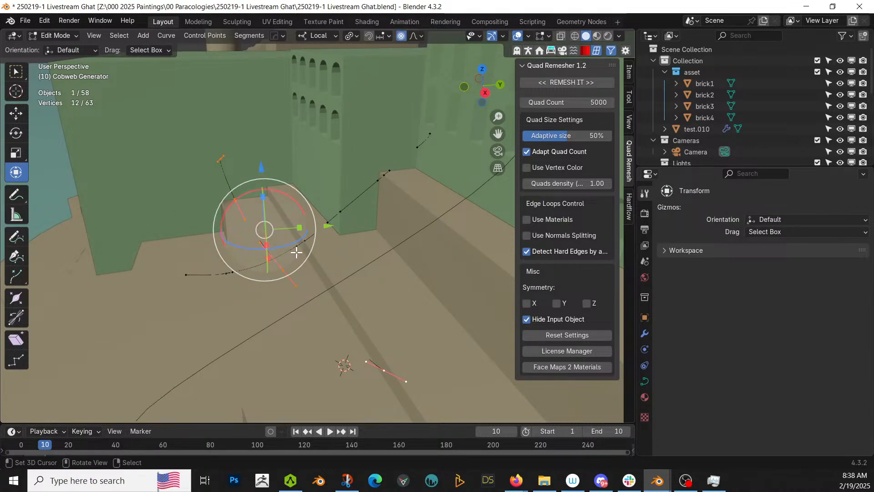
pyautogui.click(297, 246)
pyautogui.press('g')
pyautogui.scroll(20, 329, 266)
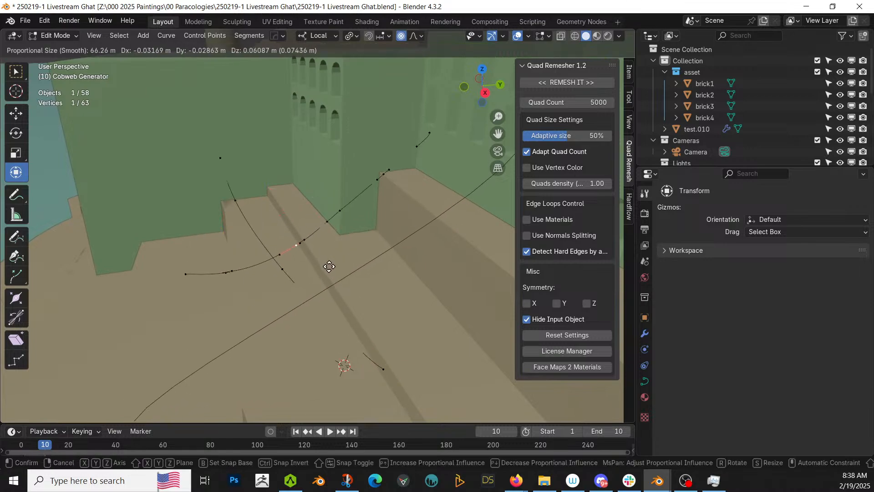
pyautogui.scroll(3, 328, 260)
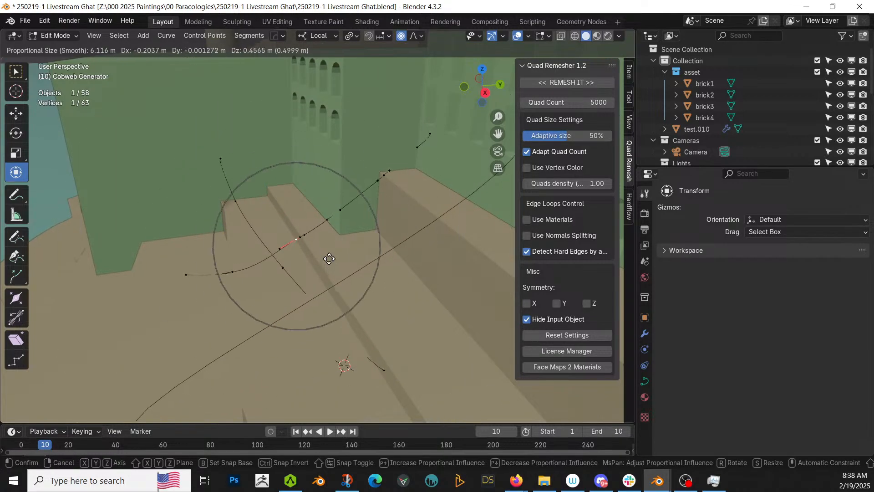
pyautogui.click(318, 221)
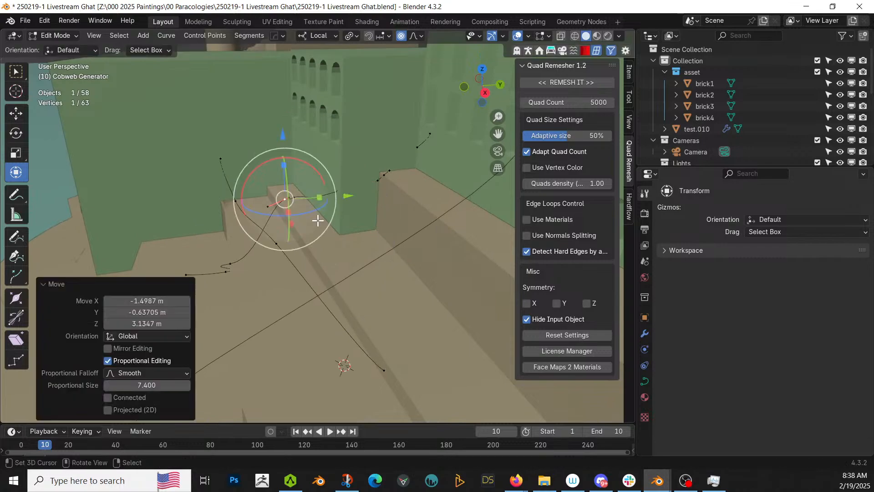
pyautogui.click(384, 178)
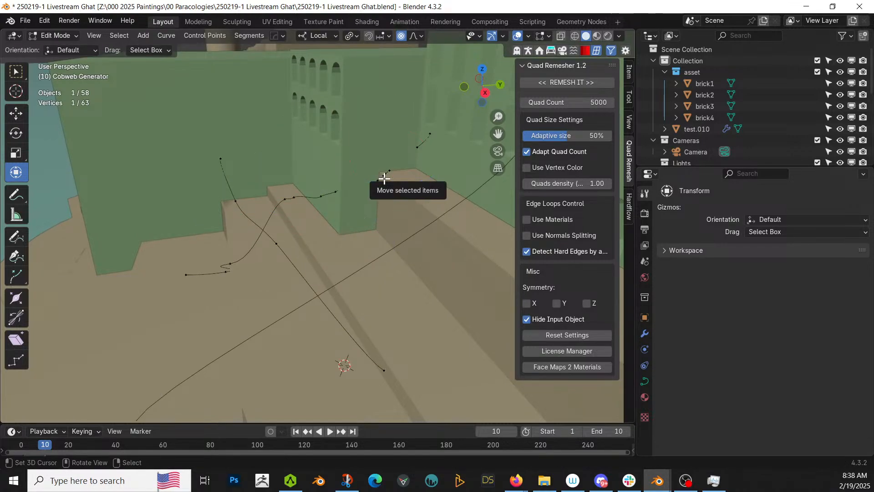
# - Reshape the curve's upper end near the building with proportional moves of about (-0.76, -0.76, 1.42) m and (2.87, 1.36, -0.05) m
pyautogui.moveTo(385, 177); pyautogui.dragTo(367, 160)
pyautogui.moveTo(367, 161); pyautogui.dragTo(345, 178, button='middle')
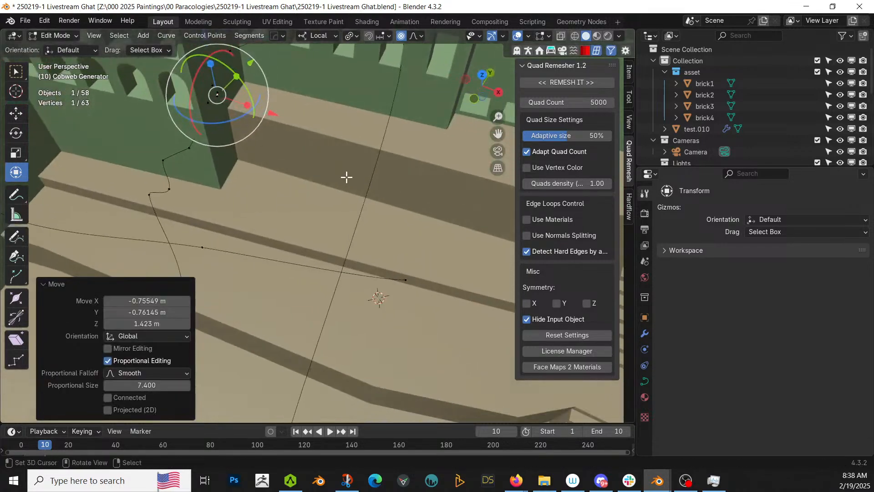
pyautogui.press('g')
pyautogui.click(384, 172)
pyautogui.scroll(-2, 261, 209)
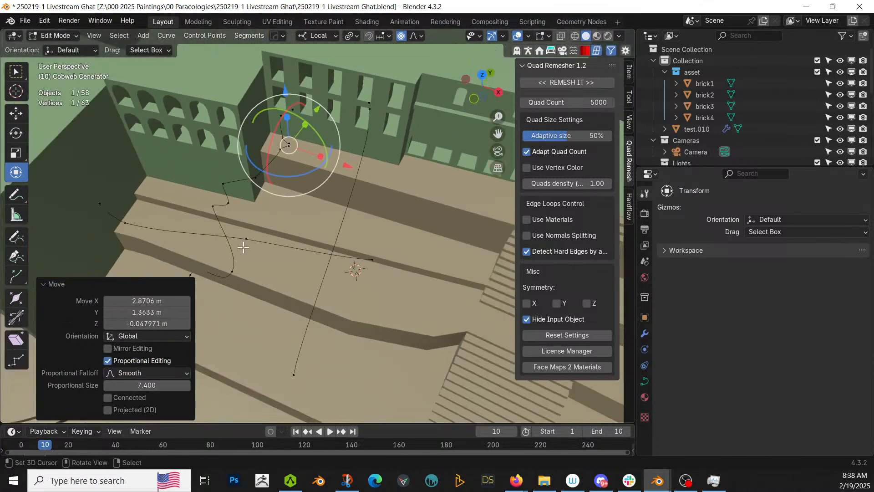
pyautogui.moveTo(252, 238); pyautogui.dragTo(276, 272, button='middle')
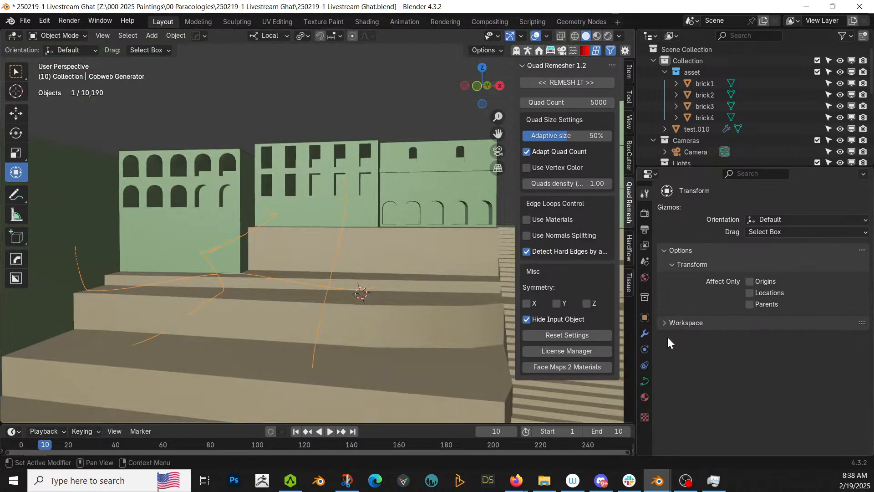
# - Show the cobweb modifier in the viewport and examine how the webs span the buildings and terraces
pyautogui.click(644, 333)
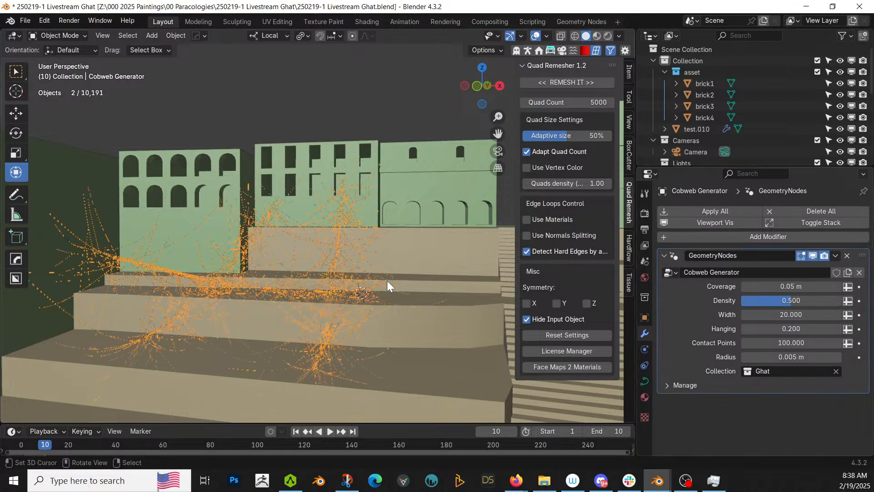
pyautogui.moveTo(388, 286); pyautogui.dragTo(382, 326, button='middle')
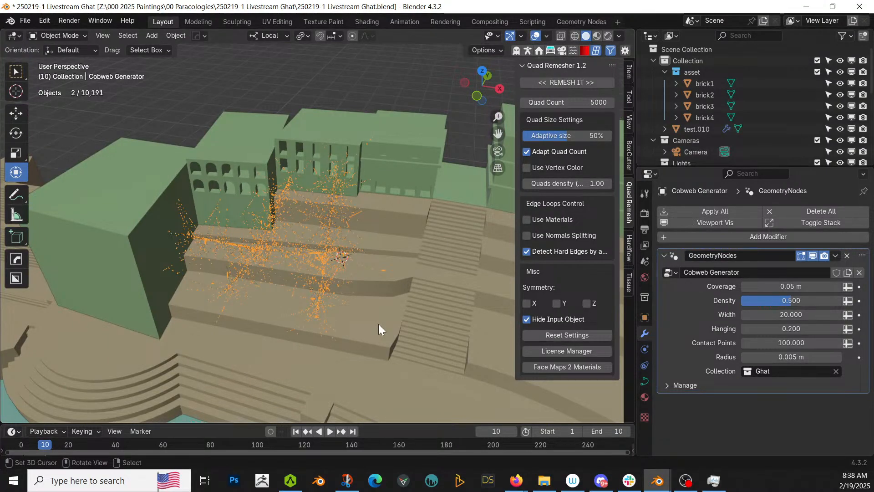
pyautogui.moveTo(359, 305); pyautogui.dragTo(361, 325, button='middle')
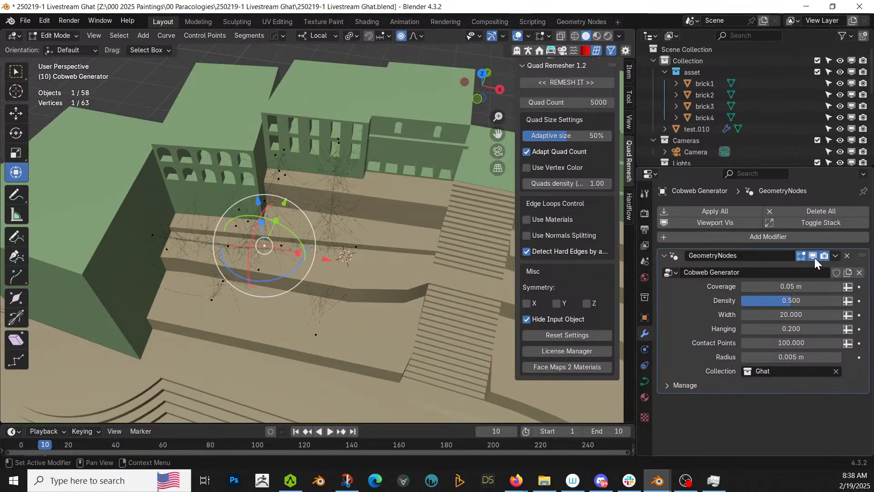
# - Hide the cobweb modifier in the viewport and draw a surface curve from the building gap down the staircase to the lower terrace
pyautogui.click(815, 257)
pyautogui.keyDown('shift'); pyautogui.moveTo(455, 249); pyautogui.dragTo(110, 254, button='middle'); pyautogui.keyUp('shift')
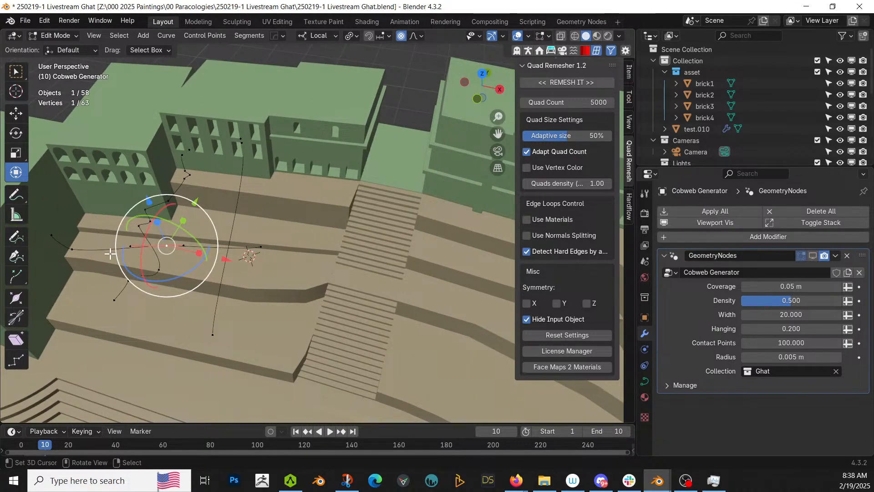
pyautogui.click(16, 236)
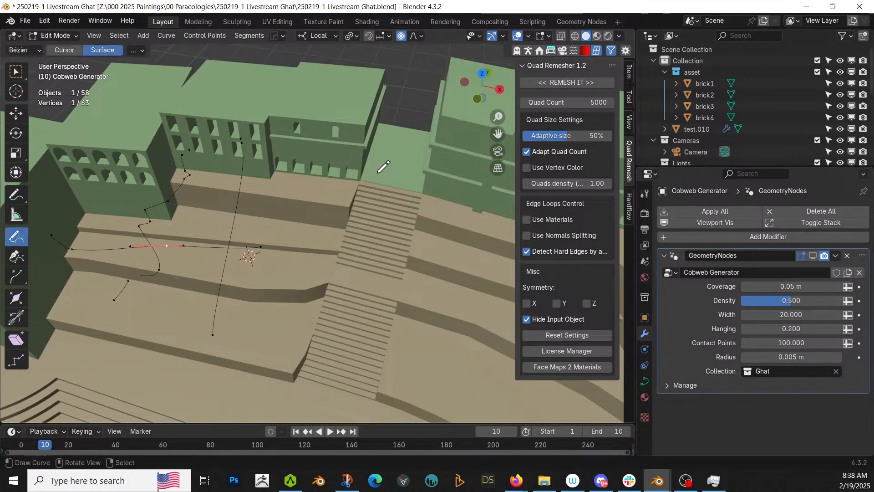
pyautogui.moveTo(378, 170); pyautogui.dragTo(344, 287)
pyautogui.moveTo(262, 350); pyautogui.dragTo(263, 349)
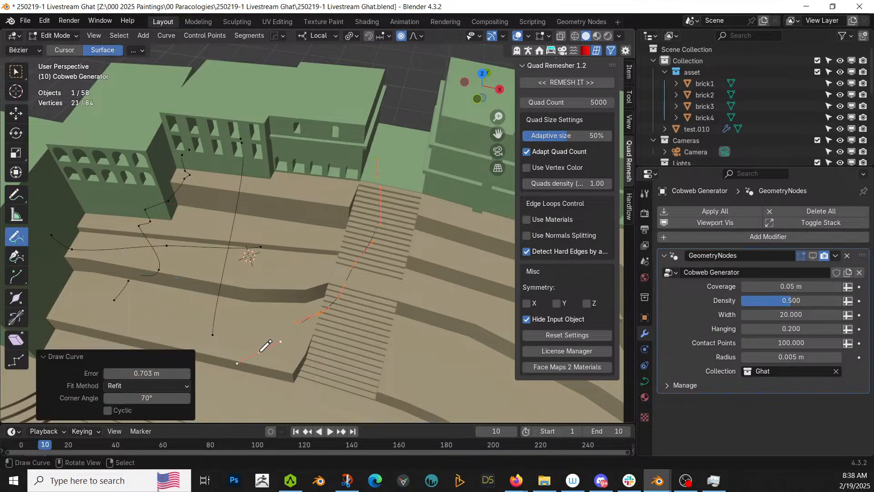
# - Lift the staircase curve's points off the steps proportionally, including moves of about (0.77, -0.03, 0.93) m and (2.01, -0.54, 1.11) m
pyautogui.moveTo(325, 319); pyautogui.dragTo(381, 279, button='middle')
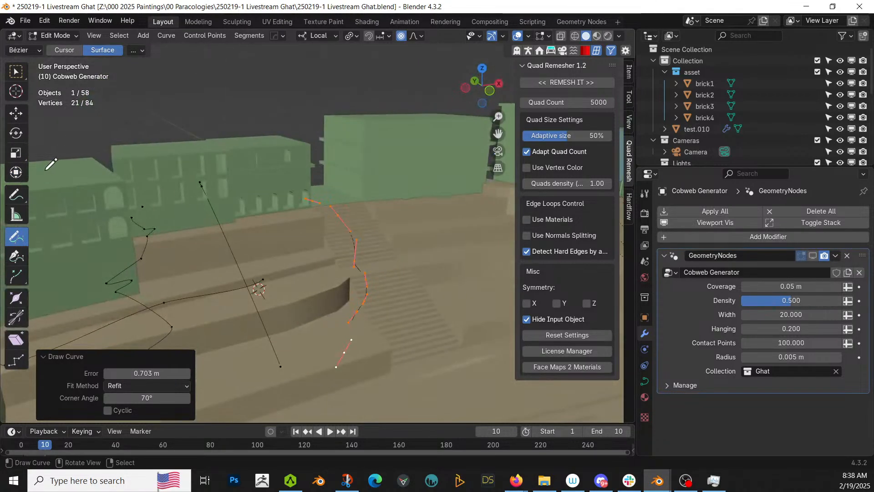
pyautogui.click(17, 172)
pyautogui.rightClick(354, 263)
pyautogui.press('g')
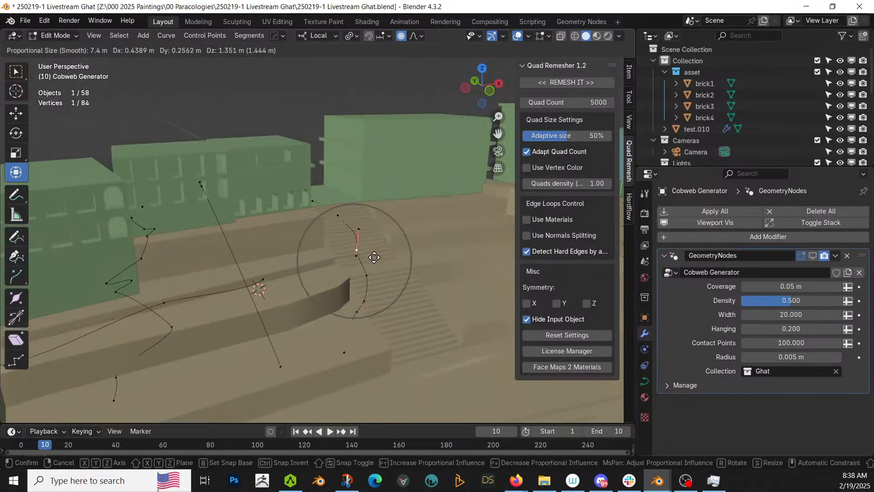
pyautogui.moveTo(374, 258); pyautogui.dragTo(376, 254, button='right')
pyautogui.moveTo(339, 221); pyautogui.dragTo(345, 211, button='right')
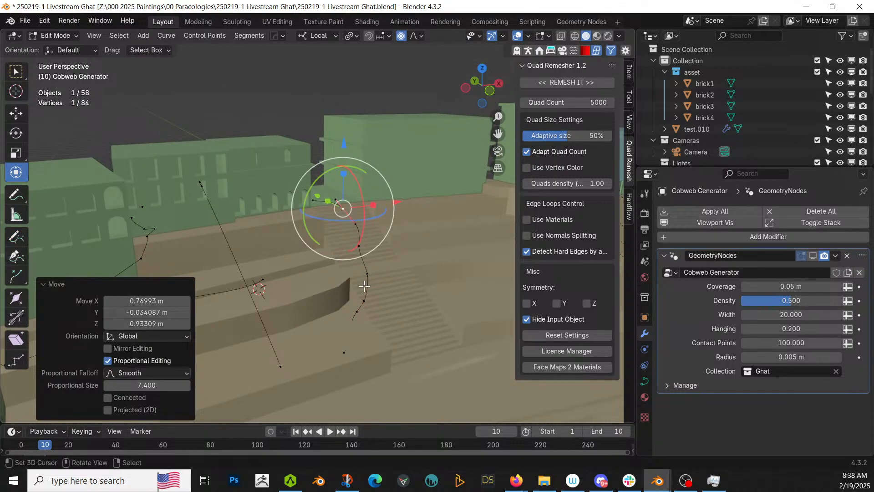
pyautogui.moveTo(357, 312); pyautogui.dragTo(375, 302, button='right')
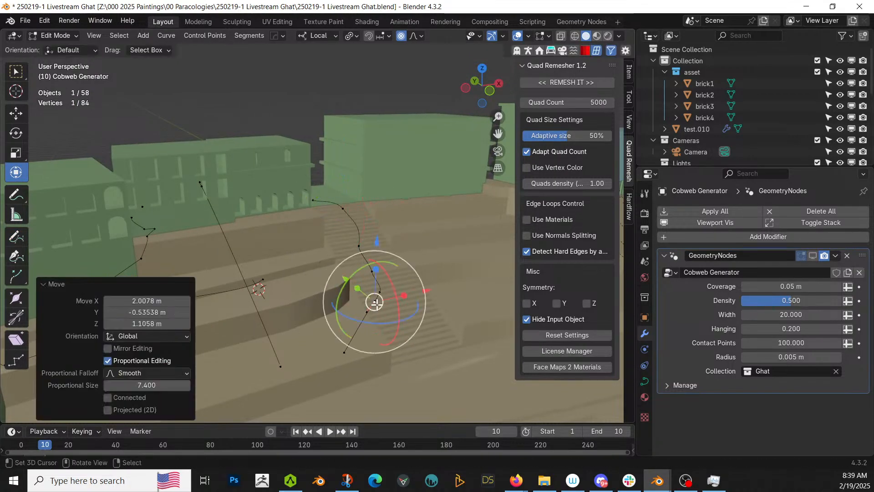
pyautogui.moveTo(375, 301); pyautogui.dragTo(335, 316, button='middle')
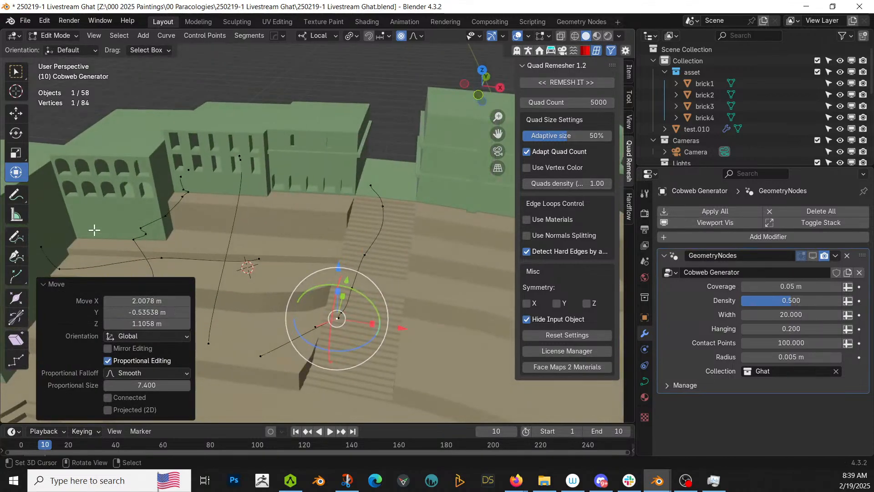
# - Draw a surface curve from the far corner of the upper terrace diagonally down across the terraces to the staircase
pyautogui.click(22, 230)
pyautogui.moveTo(248, 263)
pyautogui.keyDown('shift'); pyautogui.mouseDown(button='middle')
pyautogui.moveTo(179, 239)
pyautogui.moveTo(167, 169)
pyautogui.mouseUp(button='middle'); pyautogui.keyUp('shift')
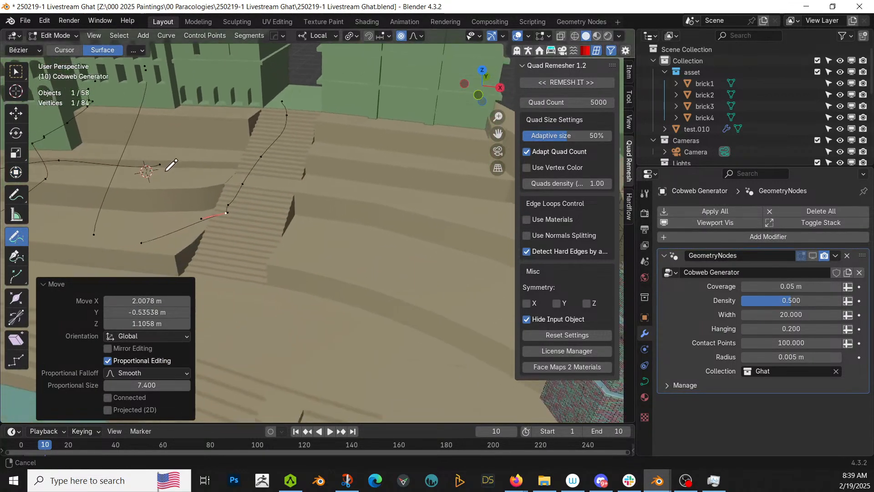
pyautogui.scroll(-2, 200, 190)
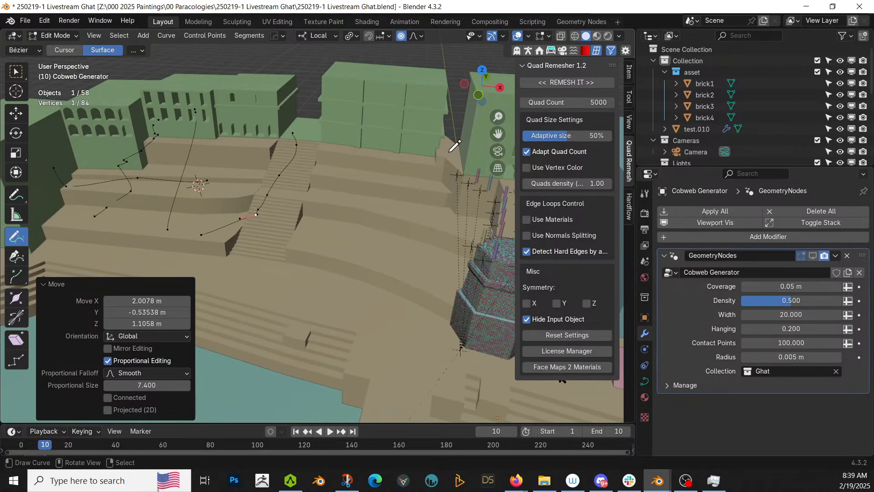
pyautogui.moveTo(455, 145)
pyautogui.mouseDown()
pyautogui.moveTo(405, 182)
pyautogui.moveTo(283, 218)
pyautogui.mouseUp()
pyautogui.moveTo(335, 221); pyautogui.dragTo(373, 221, button='middle')
pyautogui.scroll(-2, 402, 250)
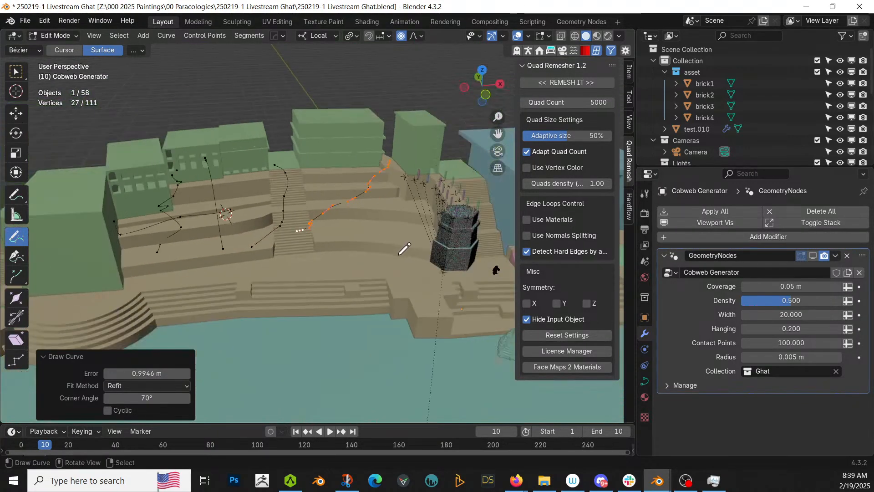
# - Draw another surface curve from the steps behind the octagonal tower down to the open lower terrace
pyautogui.moveTo(384, 258); pyautogui.dragTo(320, 251, button='middle')
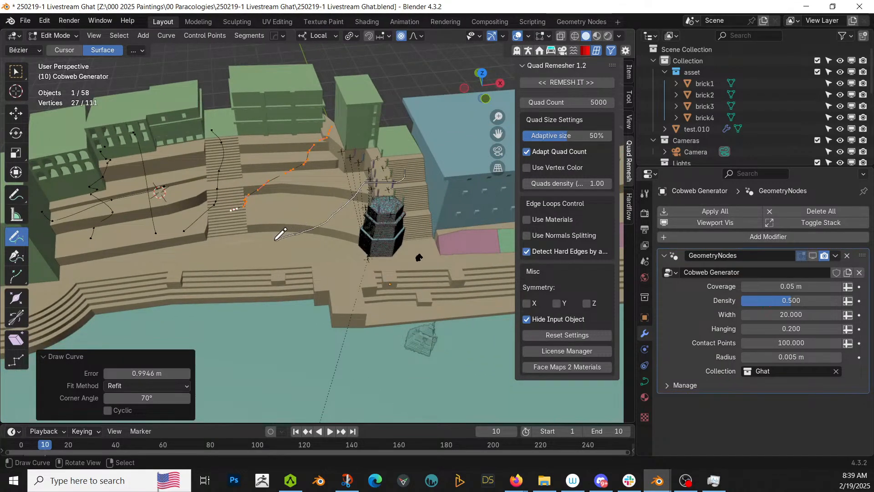
pyautogui.moveTo(276, 237); pyautogui.dragTo(276, 238)
pyautogui.moveTo(283, 241)
pyautogui.mouseDown(button='middle')
pyautogui.moveTo(358, 191)
pyautogui.moveTo(361, 213)
pyautogui.moveTo(301, 247)
pyautogui.mouseUp(button='middle')
pyautogui.scroll(3, 273, 228)
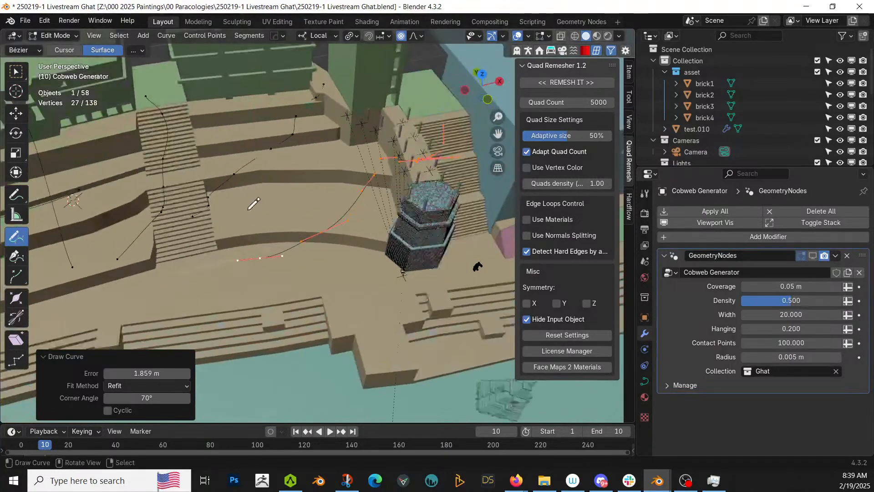
# - Pull two points of the curve behind the octagonal tower by about (-6.7, 0.2, 2.8) m and (-4.5, -0.6, 1.0) m
pyautogui.click(16, 172)
pyautogui.moveTo(319, 173); pyautogui.dragTo(362, 153, button='middle')
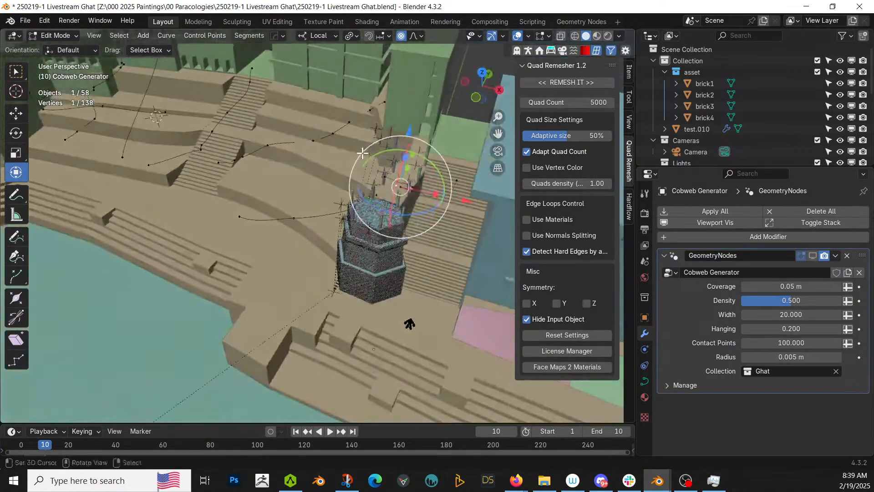
pyautogui.press('g')
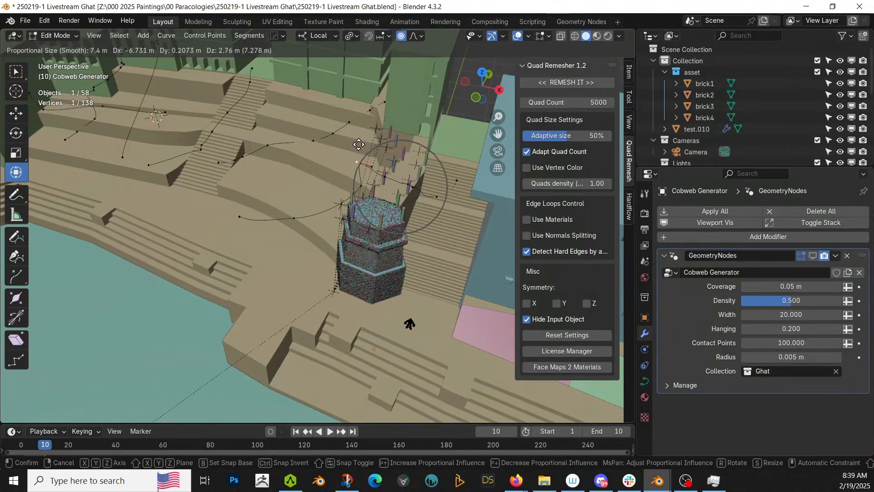
pyautogui.click(360, 144)
pyautogui.rightClick(367, 182)
pyautogui.press('g')
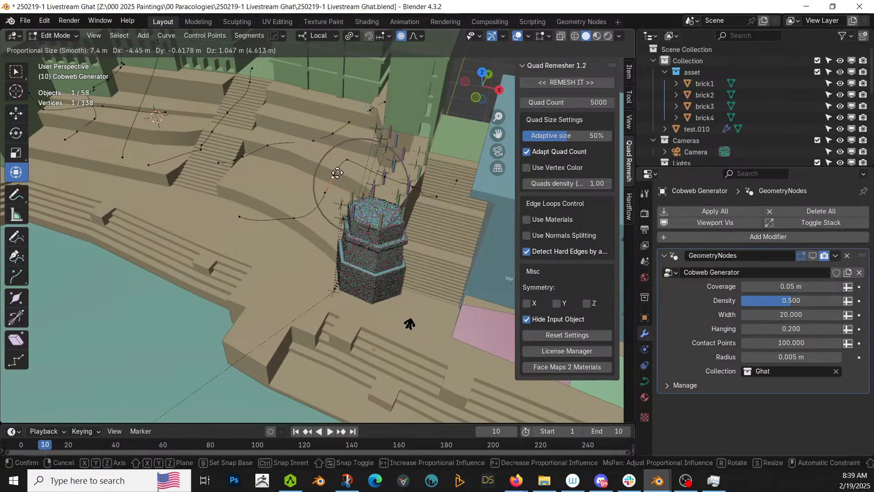
pyautogui.click(336, 172)
# - Show the cobweb modifier in the viewport except during curve editing, and set its Radius to 0.075 m
pyautogui.press('Tab')
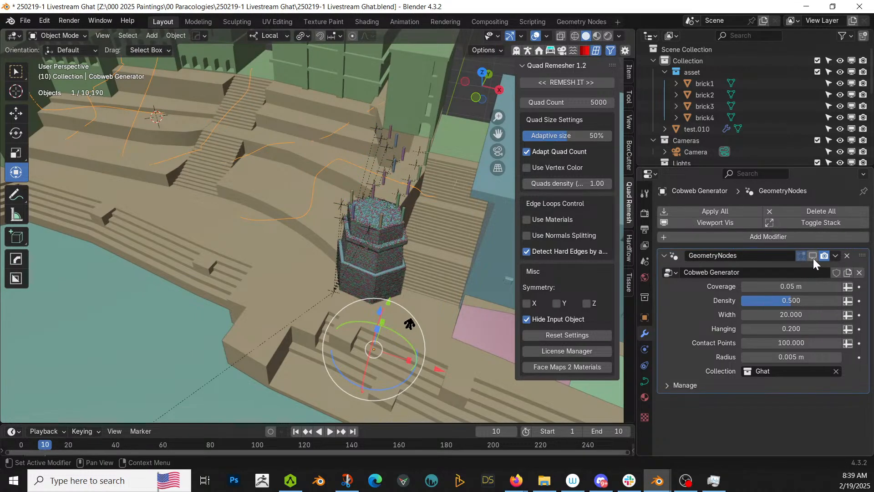
pyautogui.moveTo(373, 160); pyautogui.dragTo(340, 207, button='middle')
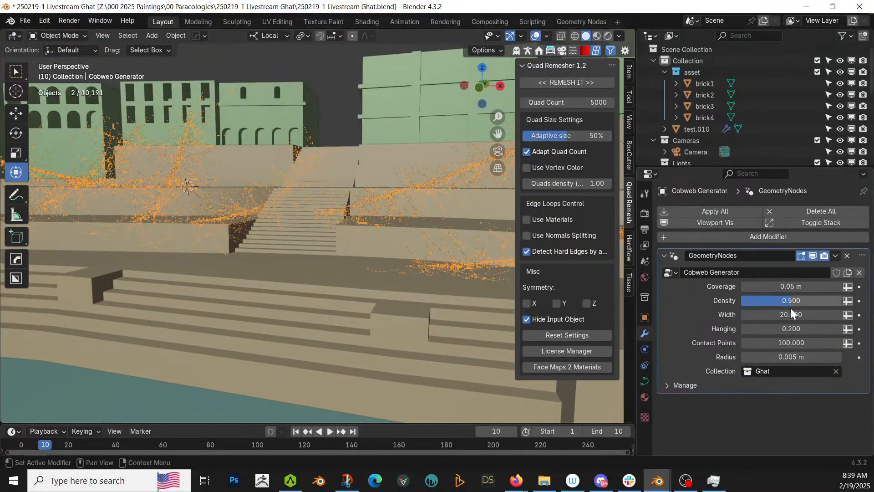
pyautogui.click(791, 357)
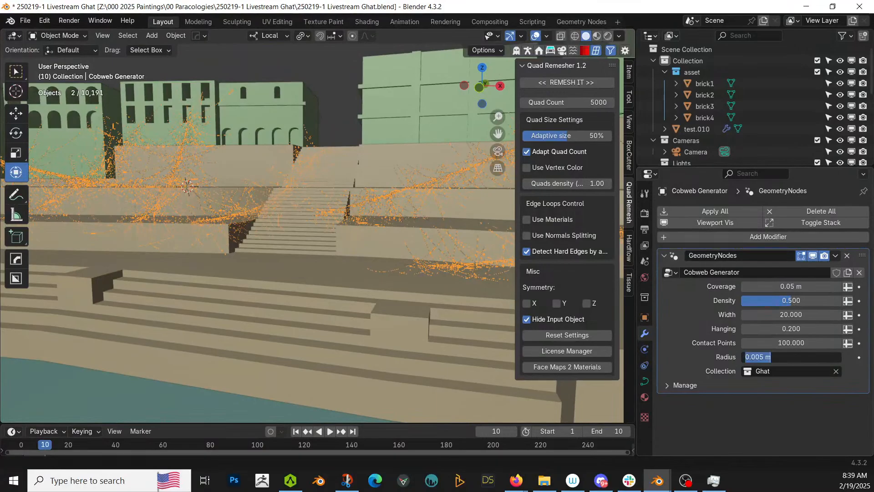
pyautogui.press('BackSpace')
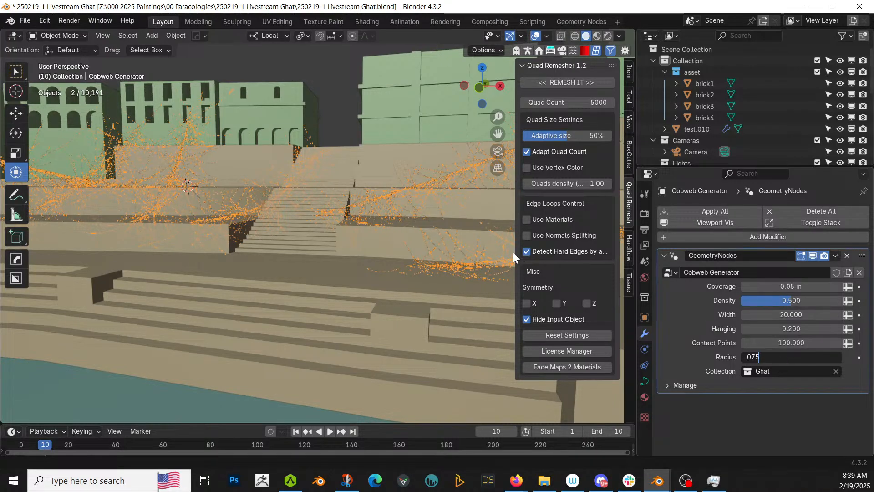
pyautogui.write('.075')
pyautogui.press('Return')
pyautogui.moveTo(381, 222); pyautogui.dragTo(355, 321, button='middle')
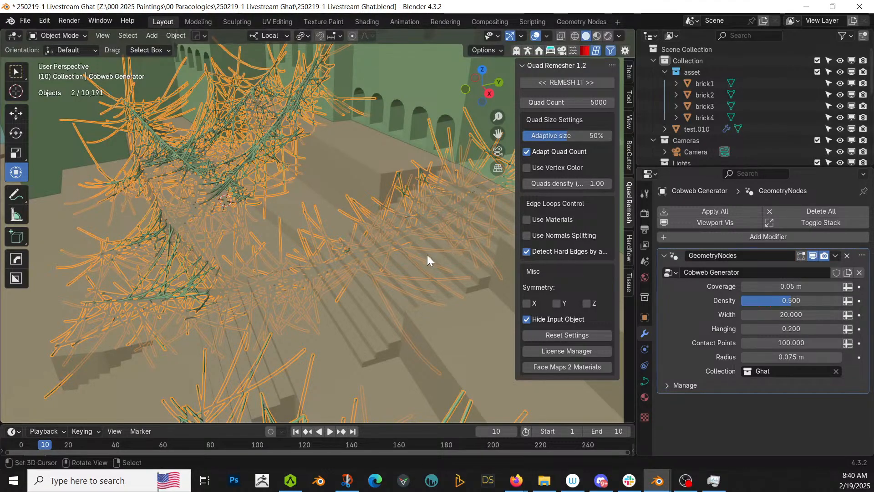
pyautogui.moveTo(427, 255); pyautogui.dragTo(455, 263, button='middle')
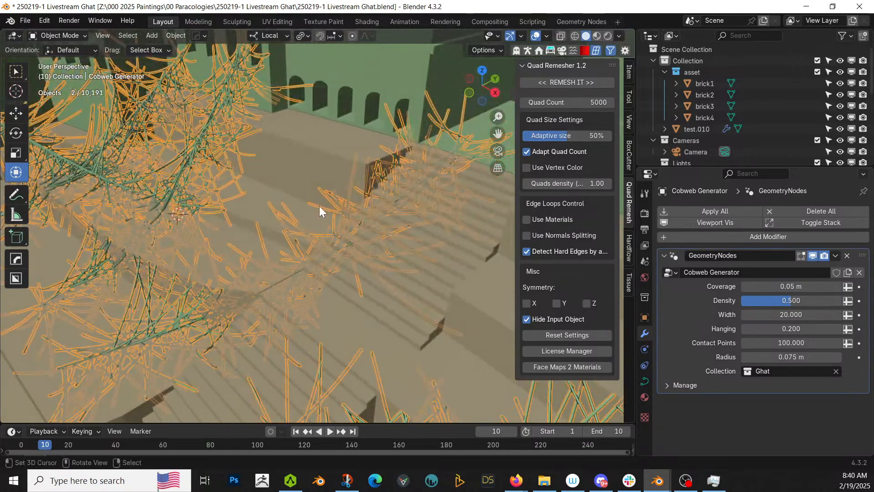
# - Raise two staircase curve points proportionally by about (1.11, -2.21, 0.63) m and (-0.67, -0.95, 2.10) m, and return to Object Mode
pyautogui.press('Tab')
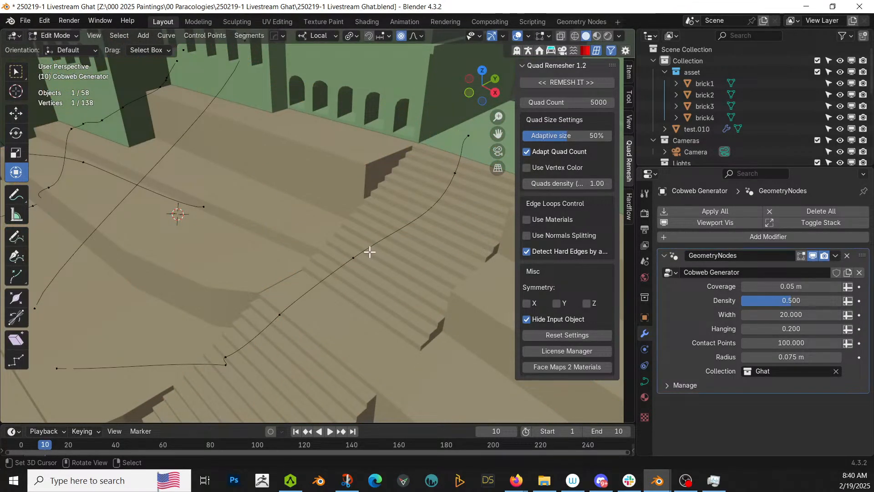
pyautogui.moveTo(370, 251); pyautogui.dragTo(339, 241, button='middle')
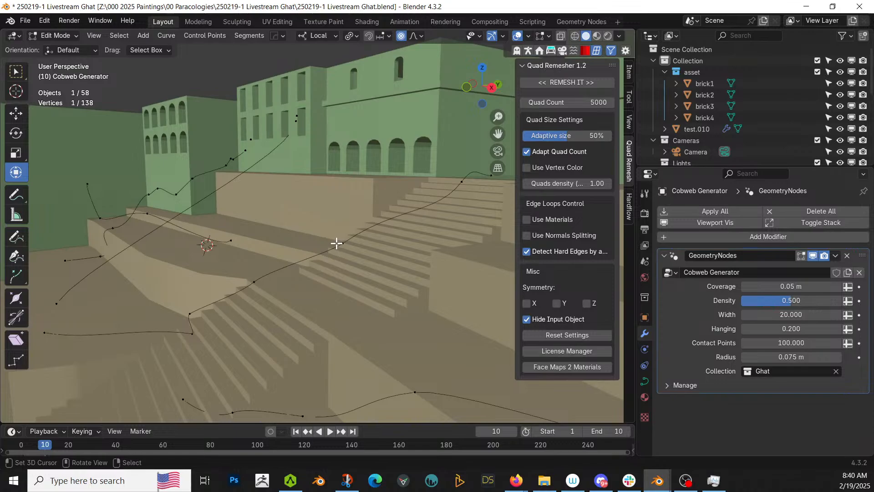
pyautogui.moveTo(336, 244); pyautogui.dragTo(435, 234, button='middle')
pyautogui.press('g')
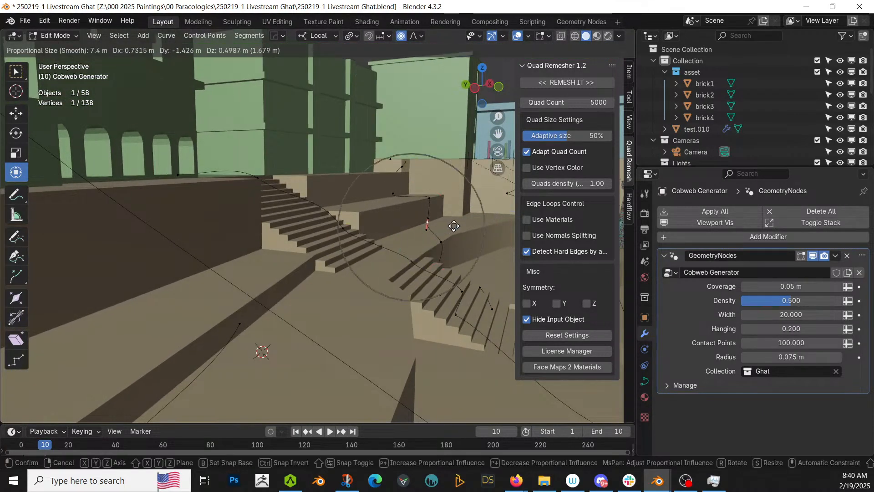
pyautogui.click(461, 224)
pyautogui.moveTo(409, 231); pyautogui.dragTo(223, 231, button='middle')
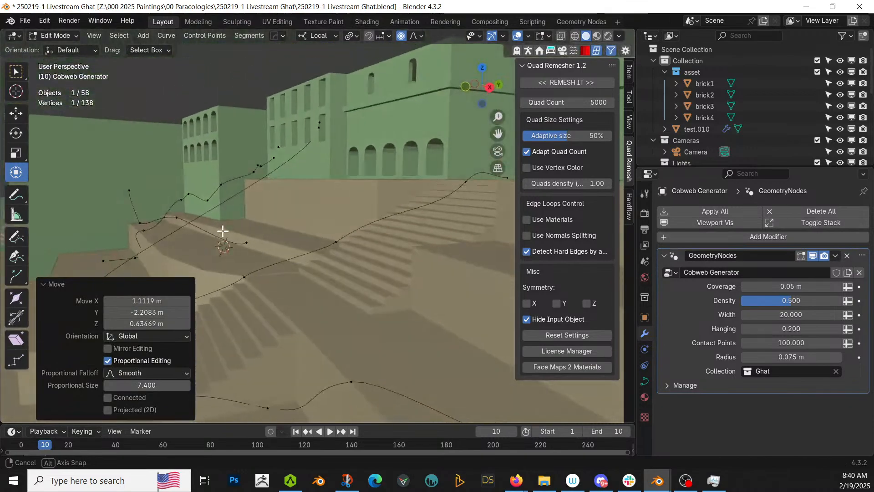
pyautogui.press('g')
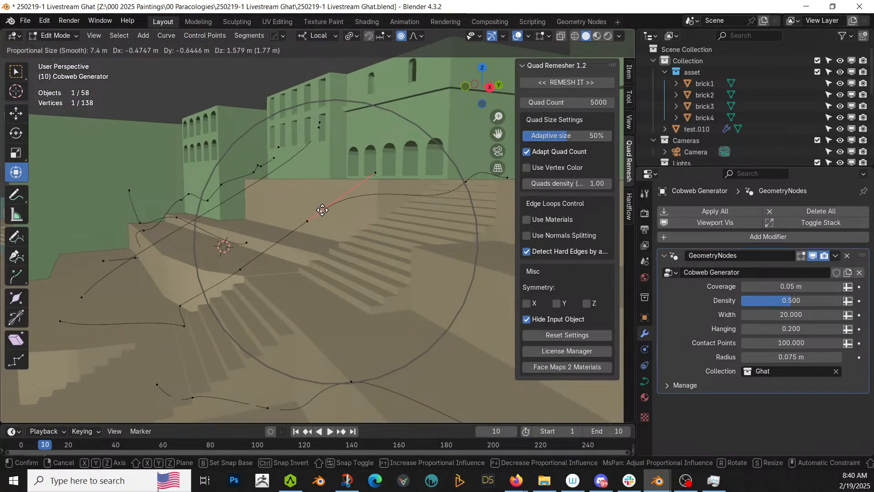
pyautogui.click(322, 209)
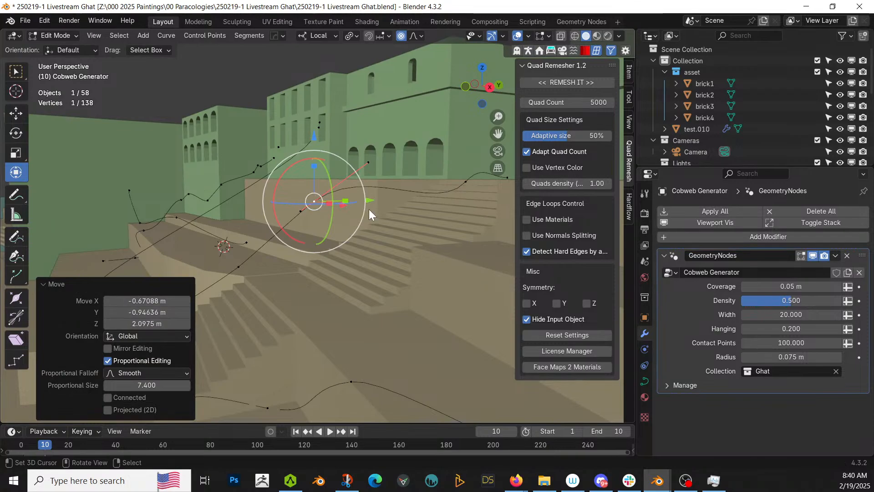
pyautogui.press('Tab')
pyautogui.moveTo(373, 229); pyautogui.dragTo(465, 289, button='middle')
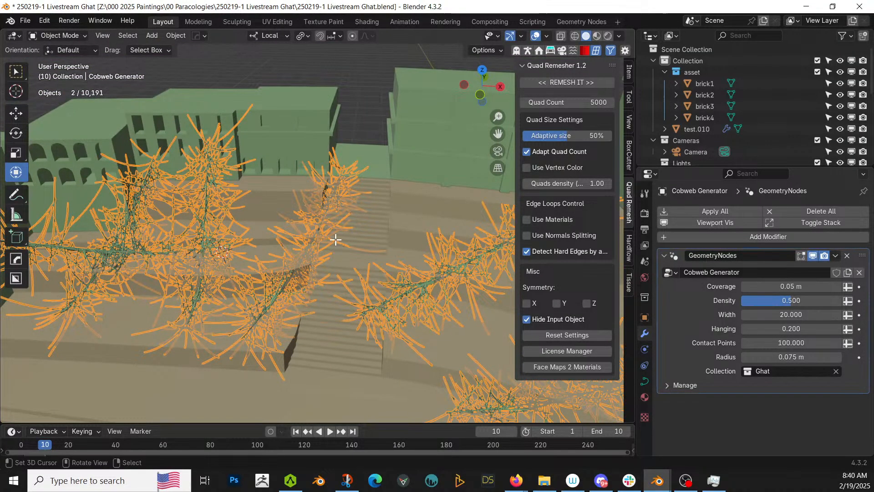
# - Raise the whole staircase curve about 5.51 m along local Z with proportional editing, and return to Object Mode
pyautogui.press('Tab')
pyautogui.press('l')
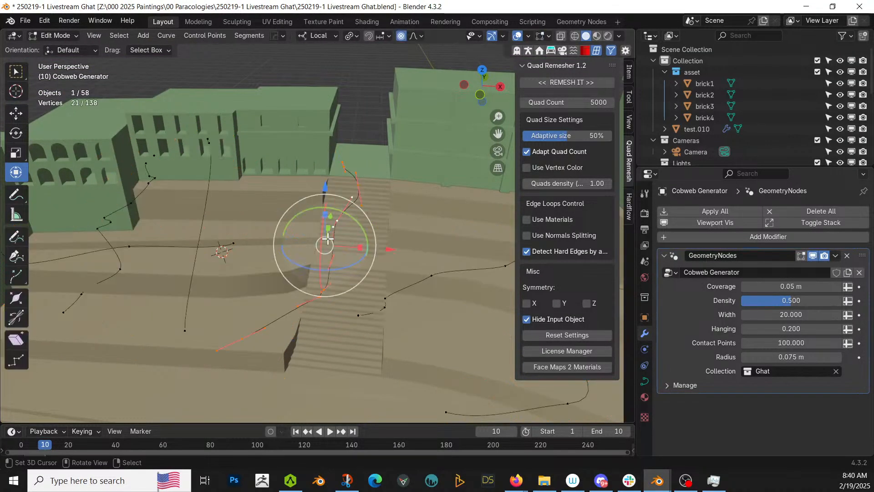
pyautogui.moveTo(330, 239); pyautogui.dragTo(326, 235, button='middle')
pyautogui.press('g')
pyautogui.press('z')
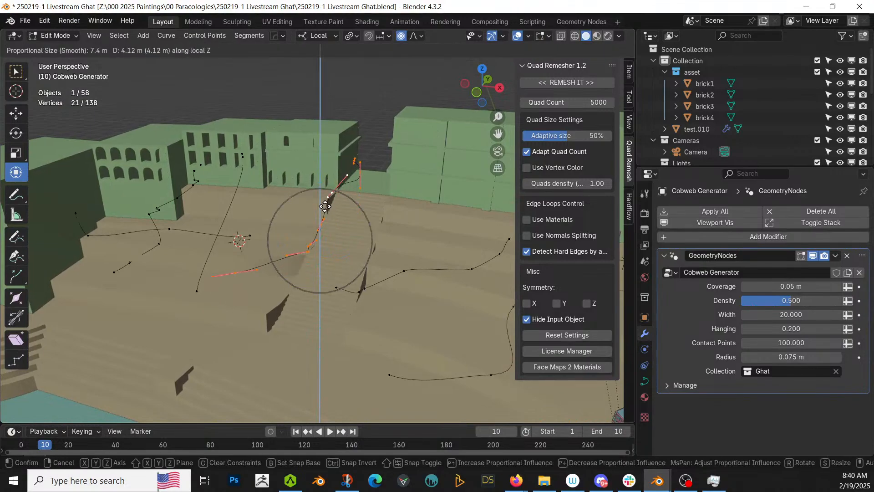
pyautogui.click(321, 198)
pyautogui.moveTo(321, 198); pyautogui.dragTo(357, 198, button='middle')
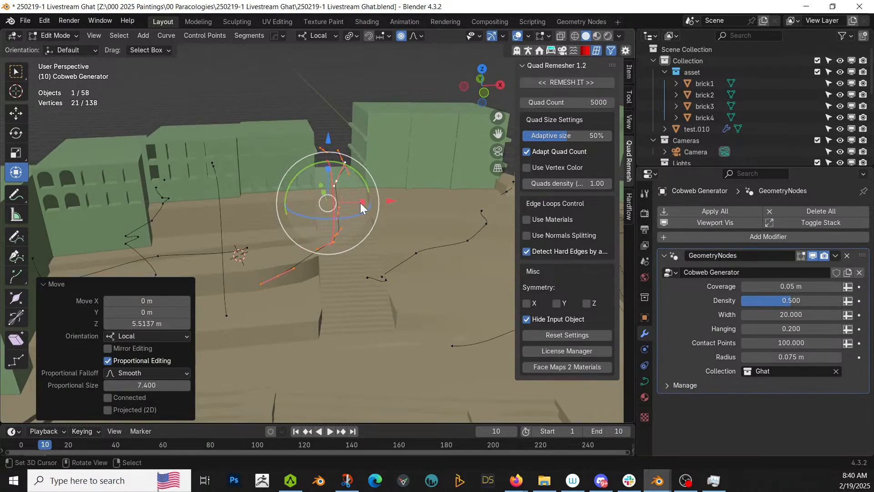
pyautogui.press('Tab')
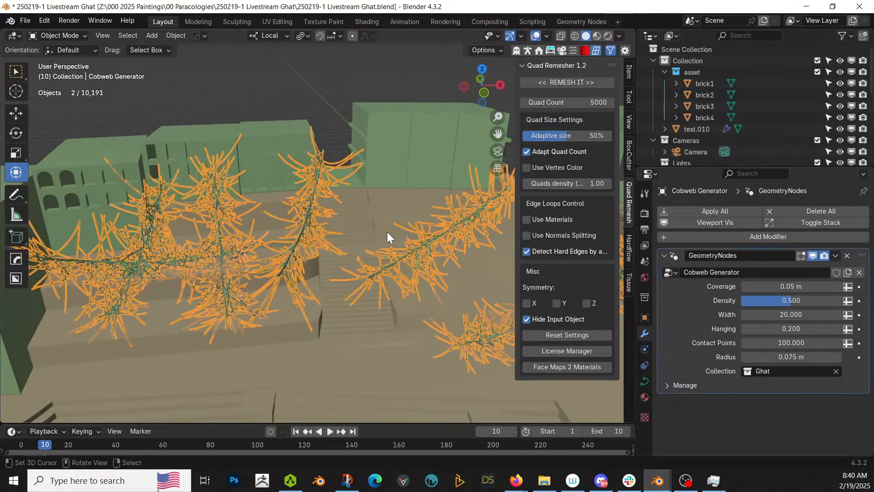
# - Lower the bottom end point of the raised staircase curve about 5.48 m along local Z, and leave Edit Mode
pyautogui.moveTo(387, 231); pyautogui.dragTo(426, 239, button='middle')
pyautogui.press('Tab')
pyautogui.rightClick(244, 247)
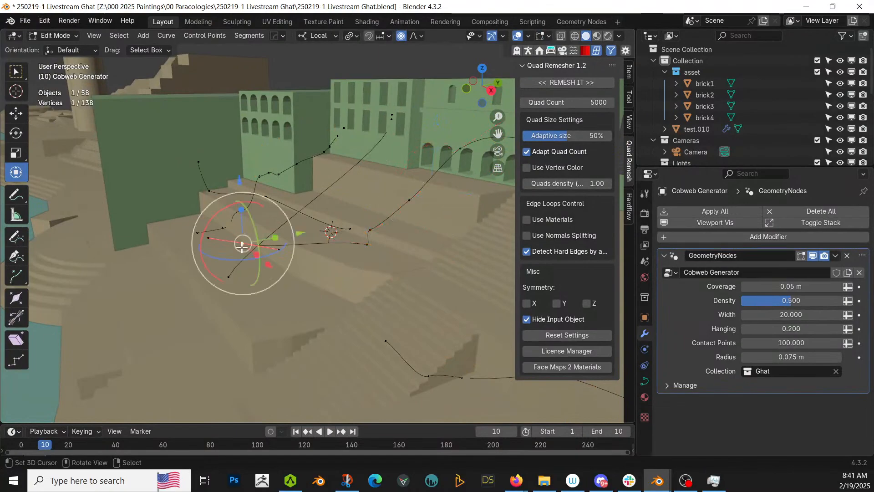
pyautogui.press('g')
pyautogui.press('z')
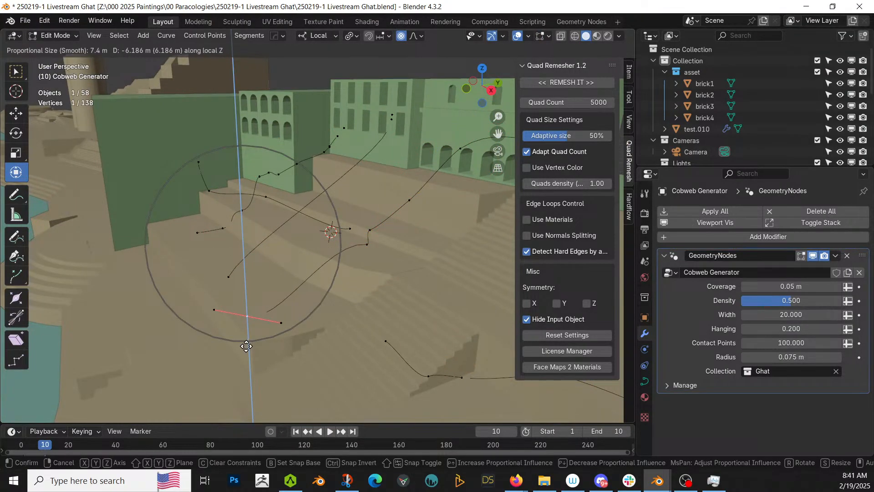
pyautogui.click(255, 338)
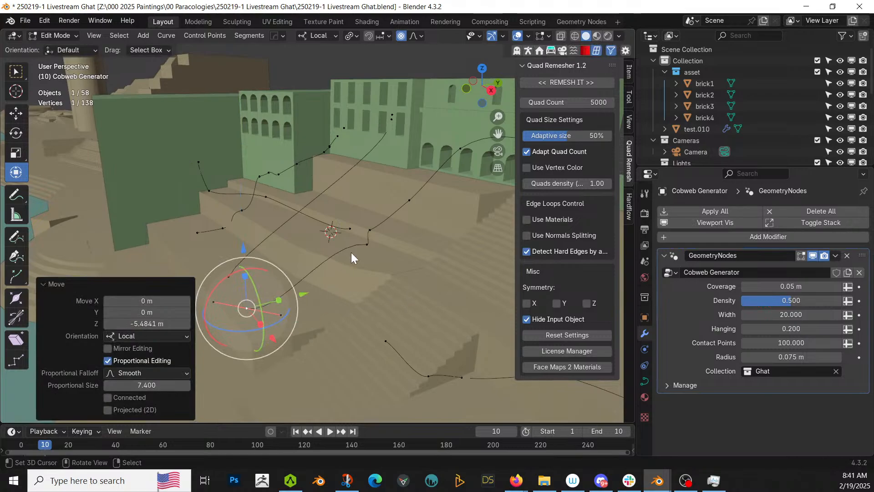
pyautogui.press('Tab')
# - Add a Bézier curve at the 3D cursor and delete all its vertices to leave an empty curve object
pyautogui.moveTo(413, 244); pyautogui.dragTo(395, 272, button='middle')
pyautogui.scroll(-3, 394, 274)
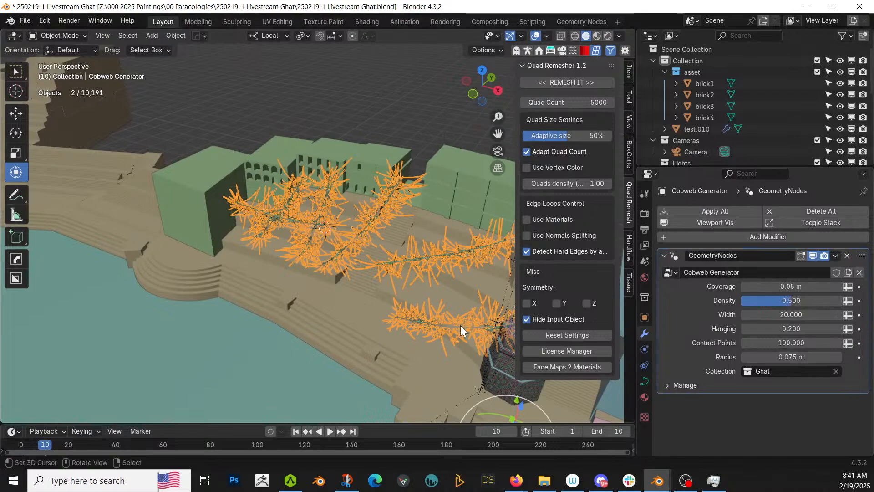
pyautogui.moveTo(428, 334); pyautogui.dragTo(330, 281, button='middle')
pyautogui.scroll(4, 408, 322)
pyautogui.scroll(-3, 392, 286)
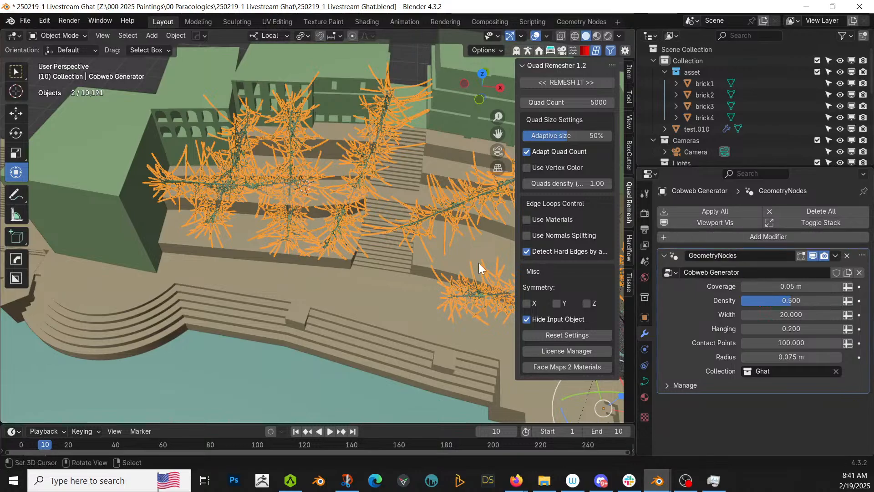
pyautogui.moveTo(381, 273); pyautogui.dragTo(343, 295, button='middle')
pyautogui.hotkey('shift', 'a')
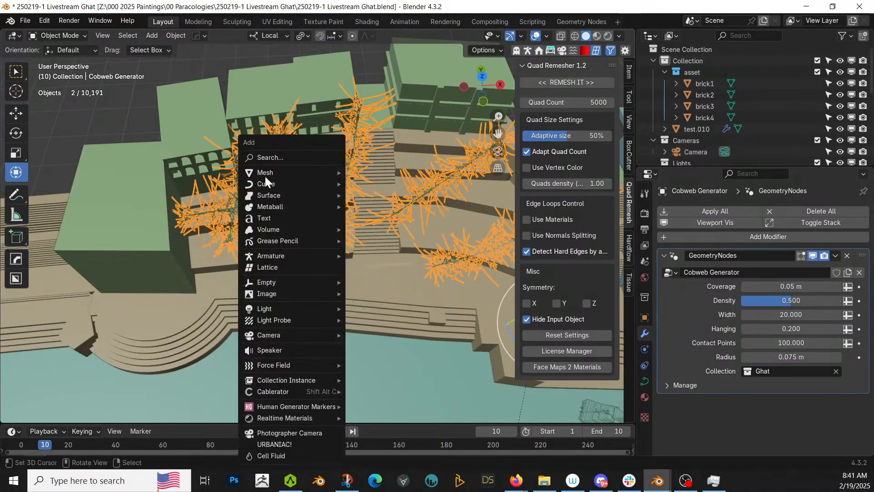
pyautogui.moveTo(274, 173)
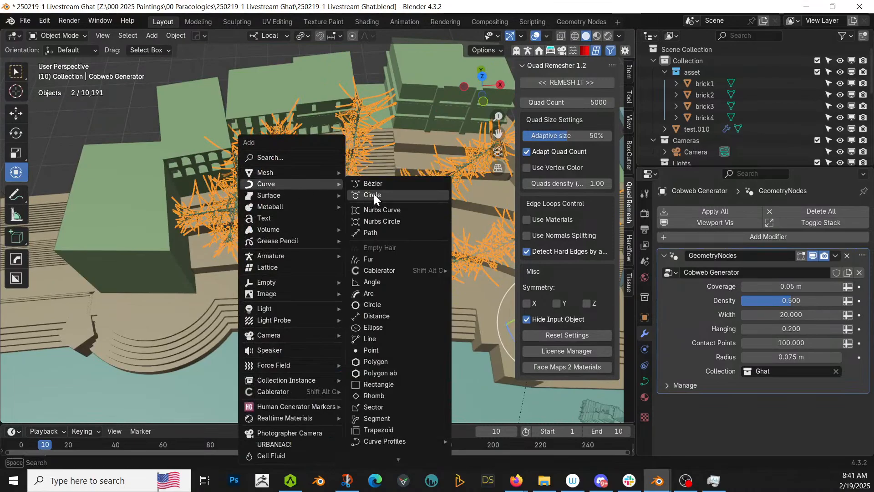
pyautogui.click(377, 187)
pyautogui.moveTo(320, 226); pyautogui.dragTo(300, 231, button='middle')
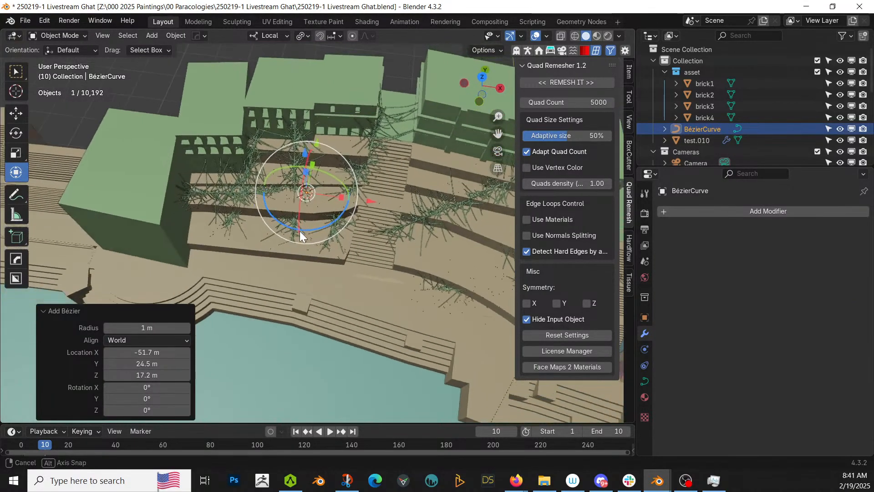
pyautogui.press('x')
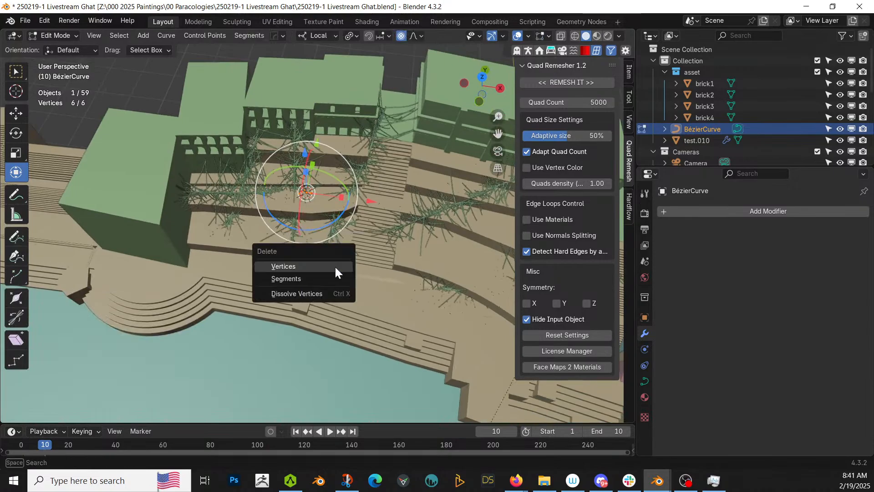
pyautogui.click(334, 266)
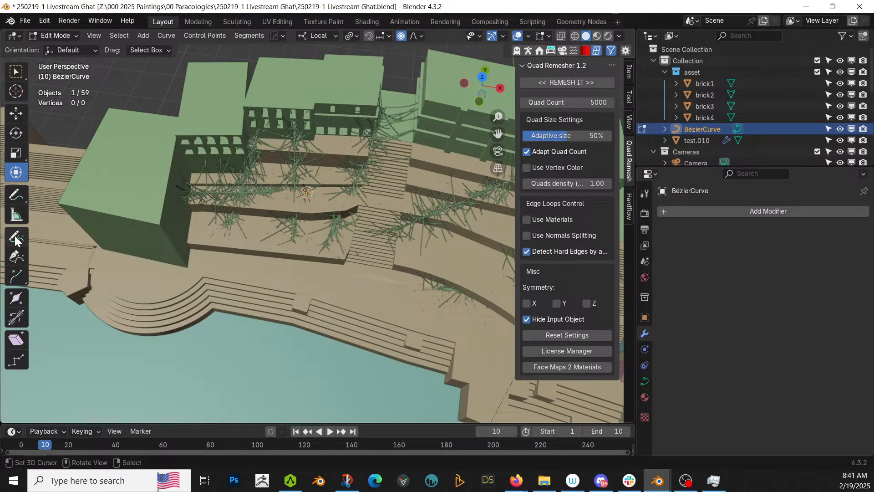
# - Draw one long surface curve from the corner building's roof, along the riverside terrace and up the stairs to the far building
pyautogui.click(16, 237)
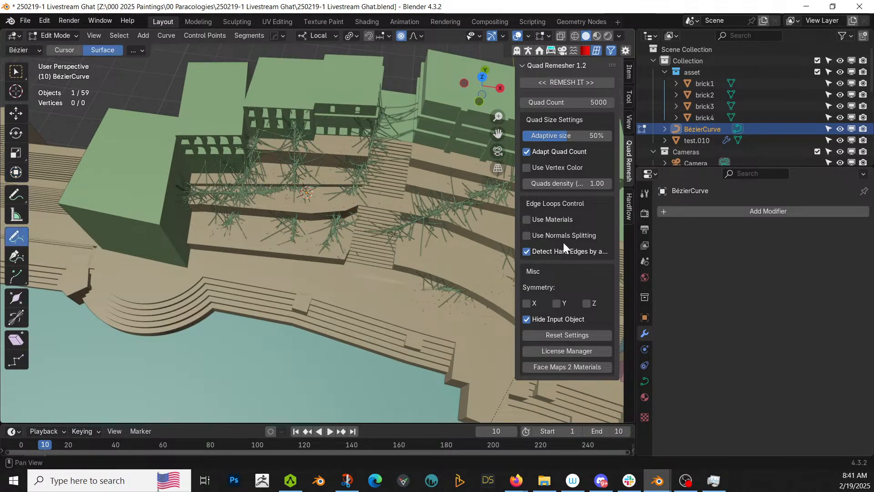
pyautogui.click(645, 193)
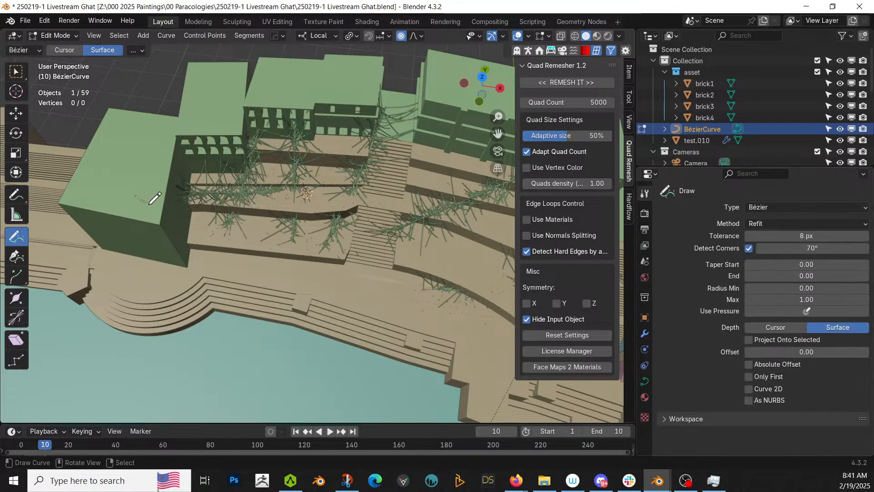
pyautogui.moveTo(149, 204)
pyautogui.mouseDown()
pyautogui.moveTo(170, 214)
pyautogui.moveTo(186, 249)
pyautogui.mouseUp()
pyautogui.moveTo(237, 284); pyautogui.dragTo(256, 308)
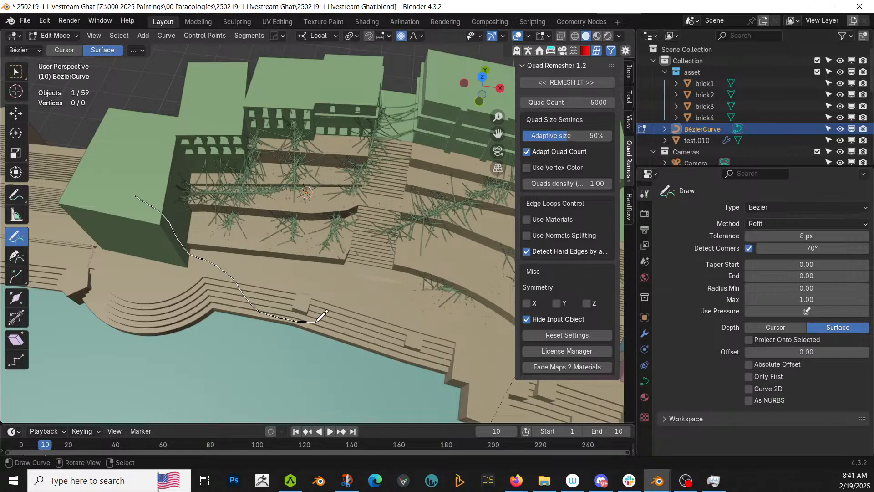
pyautogui.moveTo(318, 322)
pyautogui.mouseDown()
pyautogui.moveTo(360, 317)
pyautogui.moveTo(410, 289)
pyautogui.mouseUp()
pyautogui.moveTo(395, 249); pyautogui.dragTo(370, 221)
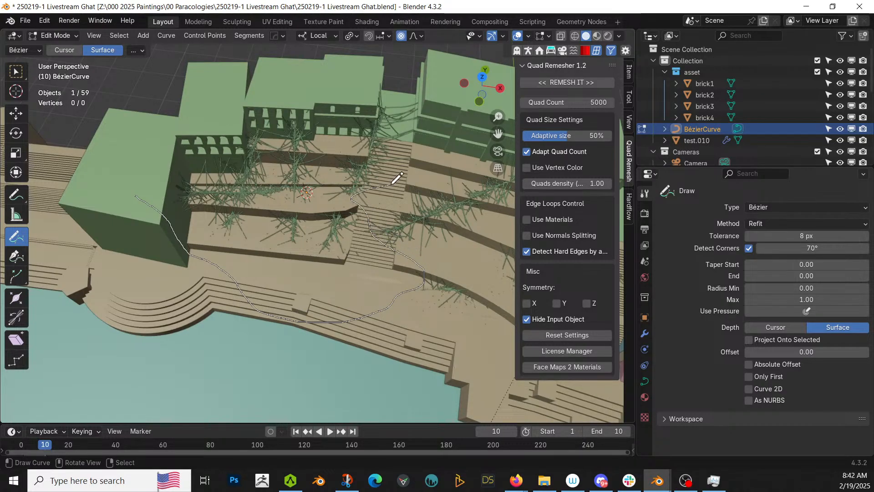
pyautogui.moveTo(392, 183); pyautogui.dragTo(448, 142)
pyautogui.moveTo(446, 72); pyautogui.dragTo(453, 54)
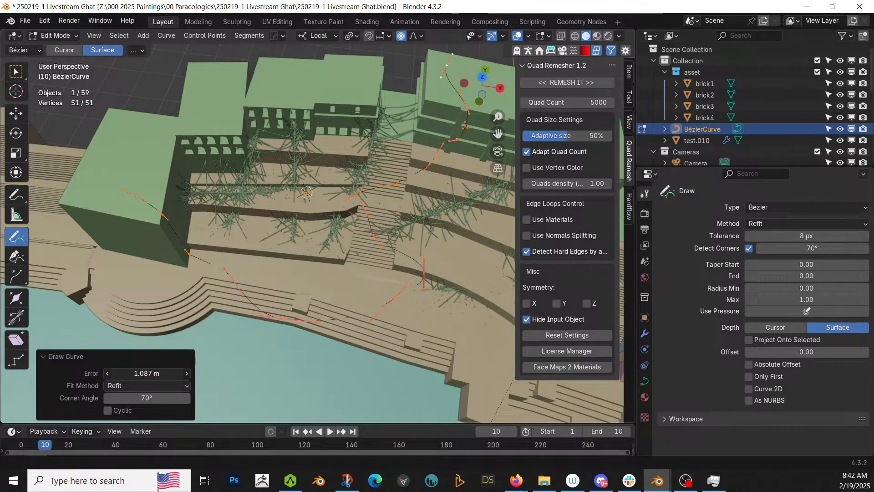
# - Set the drawn curve's fitting Error to 0.05 m
pyautogui.doubleClick(123, 373)
pyautogui.press('BackSpace')
pyautogui.write('.05')
pyautogui.press('Return')
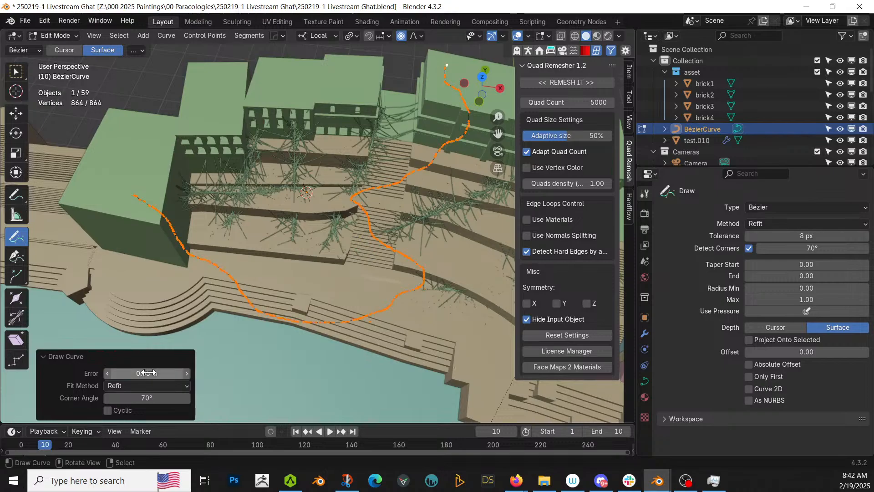
# - Draw two surface branches off the long curve, one across the corner building's wall to the webs and one across the terrace onto the octagonal tower
pyautogui.scroll(3, 296, 343)
pyautogui.moveTo(297, 342); pyautogui.dragTo(277, 284, button='middle')
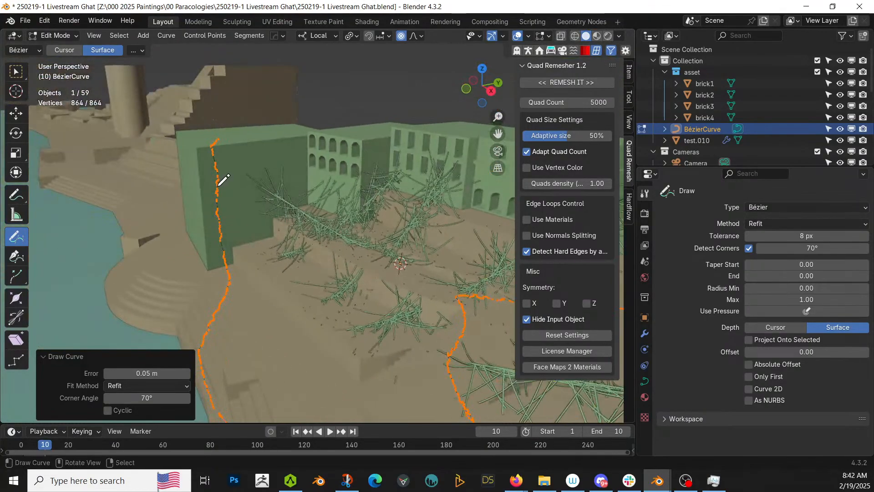
pyautogui.moveTo(218, 186)
pyautogui.mouseDown()
pyautogui.moveTo(267, 184)
pyautogui.moveTo(269, 192)
pyautogui.mouseUp()
pyautogui.moveTo(291, 220); pyautogui.dragTo(321, 266, button='middle')
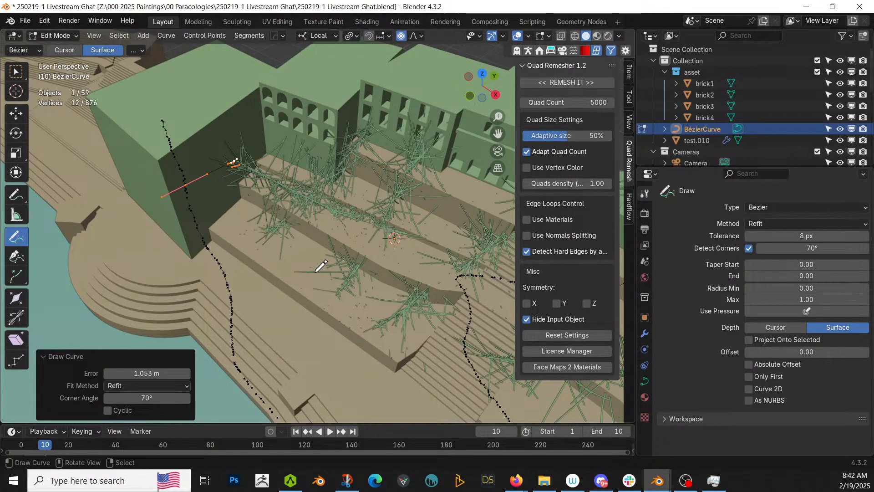
pyautogui.moveTo(321, 265)
pyautogui.mouseDown(button='middle')
pyautogui.moveTo(299, 208)
pyautogui.moveTo(215, 197)
pyautogui.moveTo(263, 182)
pyautogui.moveTo(288, 160)
pyautogui.moveTo(301, 172)
pyautogui.moveTo(218, 164)
pyautogui.moveTo(146, 196)
pyautogui.mouseUp(button='middle')
pyautogui.scroll(2, 261, 189)
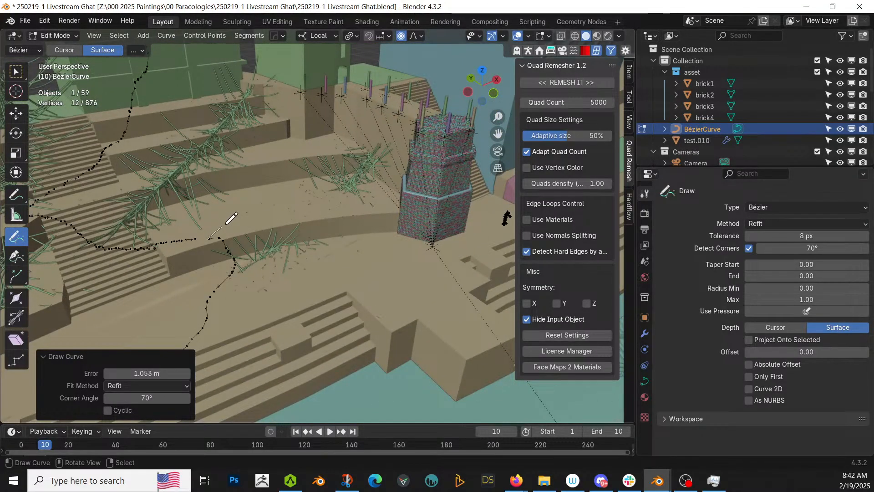
pyautogui.moveTo(225, 225)
pyautogui.mouseDown()
pyautogui.moveTo(295, 196)
pyautogui.moveTo(405, 199)
pyautogui.mouseUp()
pyautogui.press('Tab')
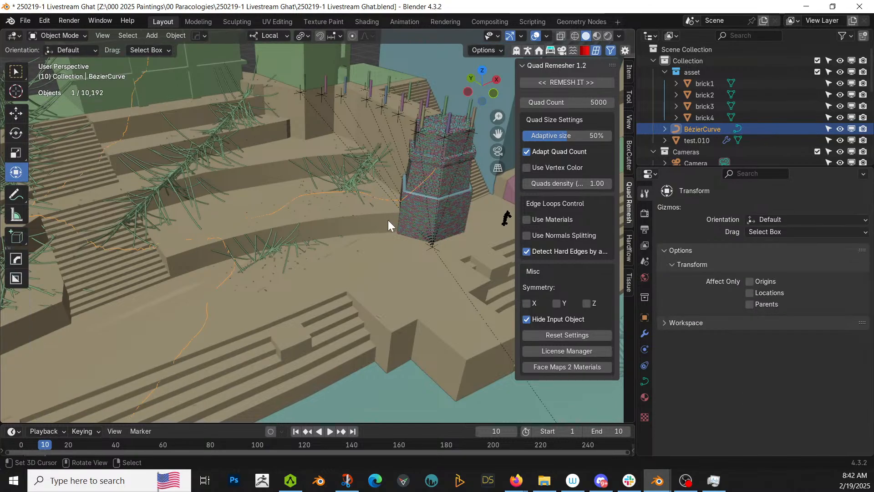
# - Give the Bézier curve a round bevel with a depth of 0.39 m
pyautogui.moveTo(388, 220); pyautogui.dragTo(308, 230, button='middle')
pyautogui.press('q')
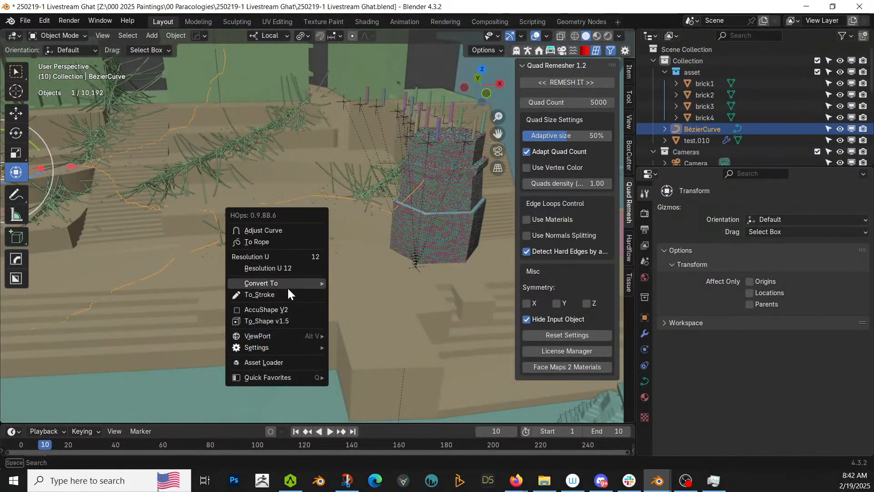
pyautogui.click(644, 382)
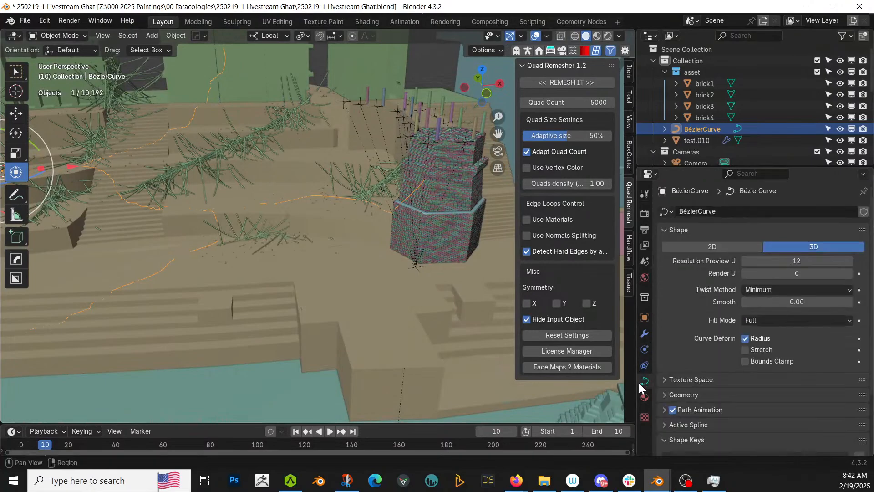
pyautogui.click(666, 394)
pyautogui.scroll(-8, 733, 410)
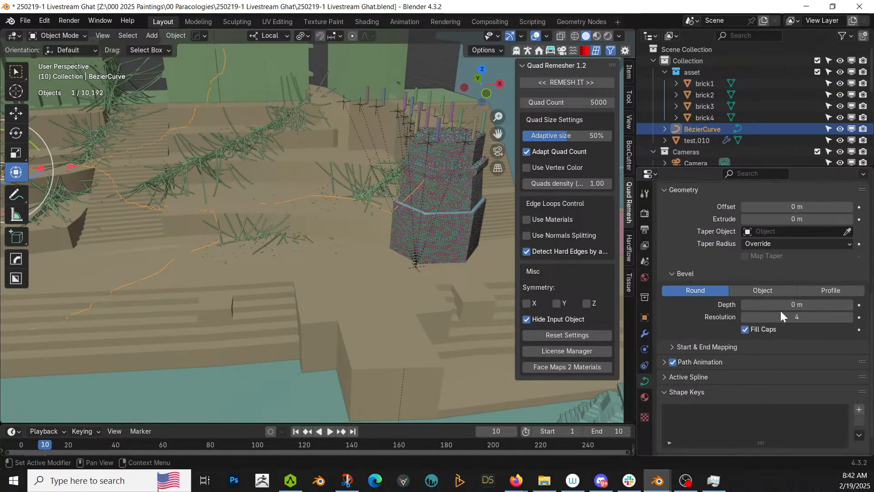
pyautogui.moveTo(781, 305); pyautogui.dragTo(817, 305)
# - Taper the branch's end point on the octagonal tower to a Shrink/Fatten value of about 0.096 with proportional editing
pyautogui.moveTo(400, 295)
pyautogui.mouseDown(button='middle')
pyautogui.moveTo(356, 327)
pyautogui.moveTo(341, 309)
pyautogui.moveTo(351, 303)
pyautogui.moveTo(396, 342)
pyautogui.moveTo(493, 308)
pyautogui.moveTo(460, 321)
pyautogui.moveTo(387, 324)
pyautogui.moveTo(351, 312)
pyautogui.moveTo(378, 324)
pyautogui.moveTo(409, 316)
pyautogui.moveTo(239, 306)
pyautogui.moveTo(349, 313)
pyautogui.mouseUp(button='middle')
pyautogui.press('Tab')
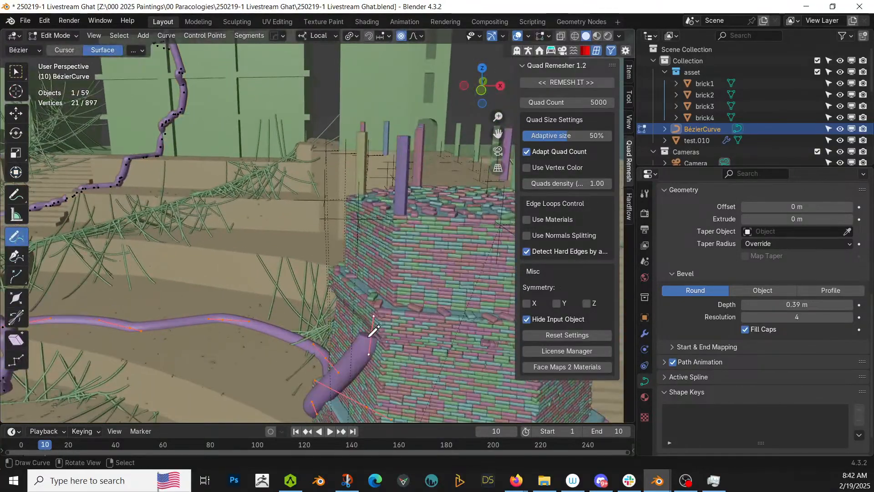
pyautogui.click(17, 171)
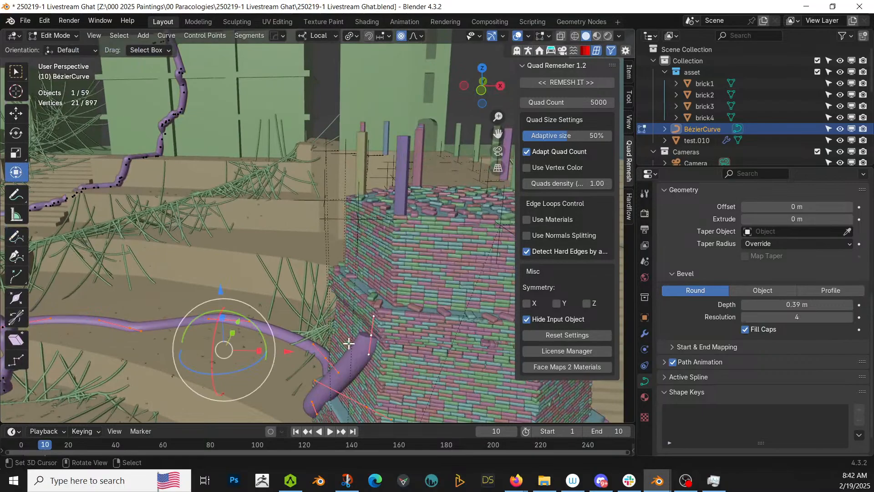
pyautogui.click(372, 335)
pyautogui.hotkey('alt', 's')
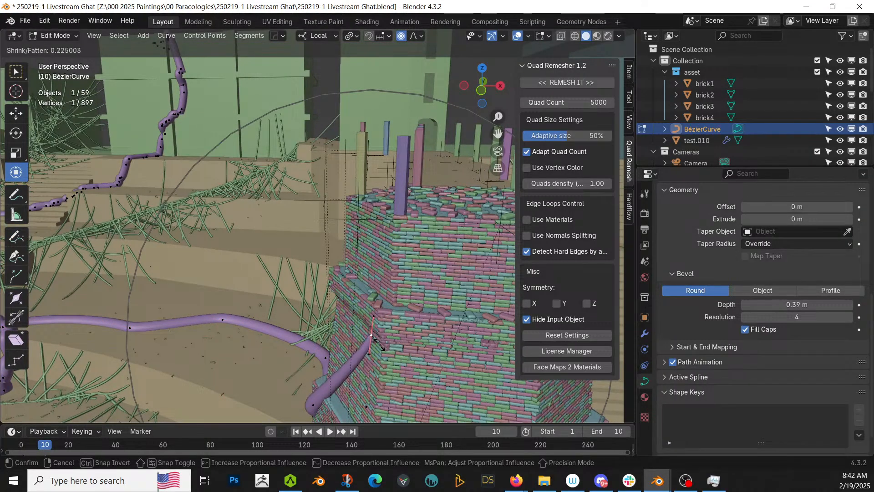
pyautogui.click(371, 335)
# - Return to Object Mode and convert the bevelled Bézier curve to a mesh
pyautogui.moveTo(371, 335); pyautogui.dragTo(299, 356, button='middle')
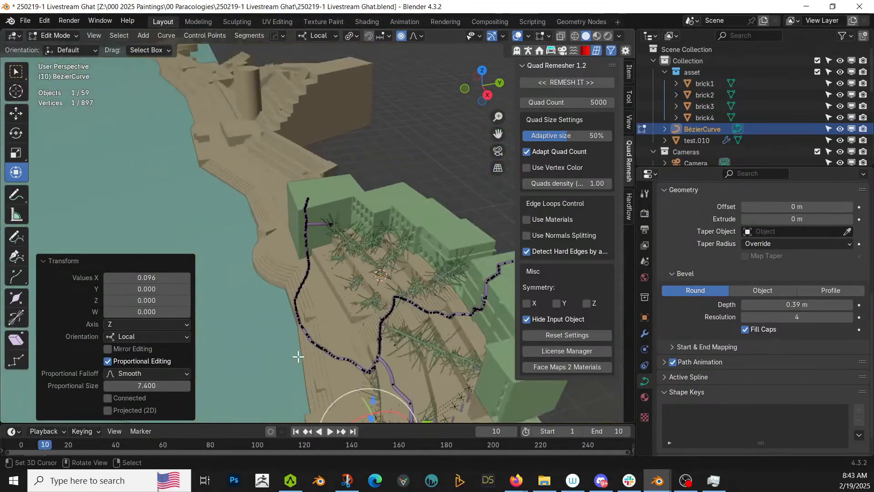
pyautogui.press('Tab')
pyautogui.click(176, 35)
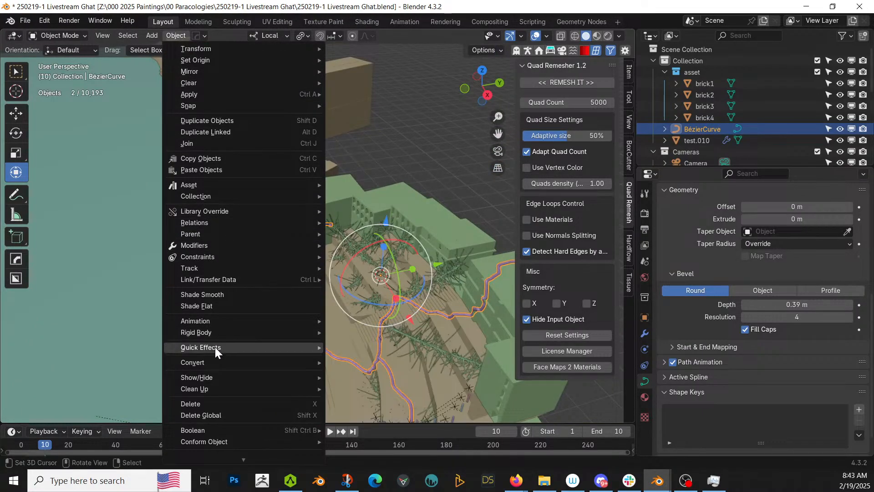
pyautogui.moveTo(247, 364)
pyautogui.click(376, 363)
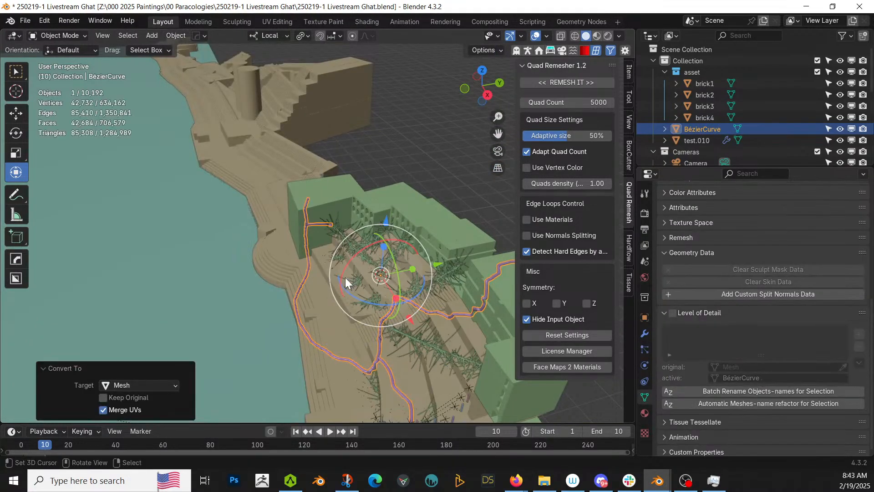
# - Convert the cobweb curves over the terraces to a mesh
pyautogui.click(346, 238)
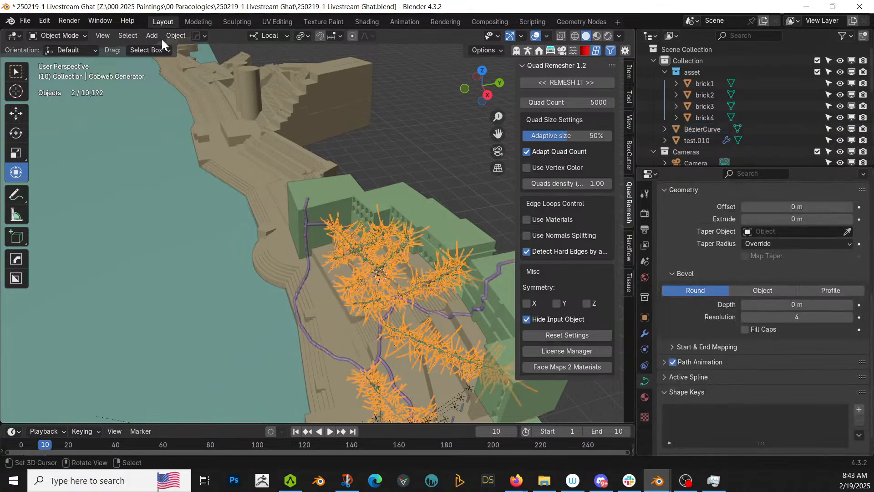
pyautogui.click(180, 35)
pyautogui.moveTo(218, 348)
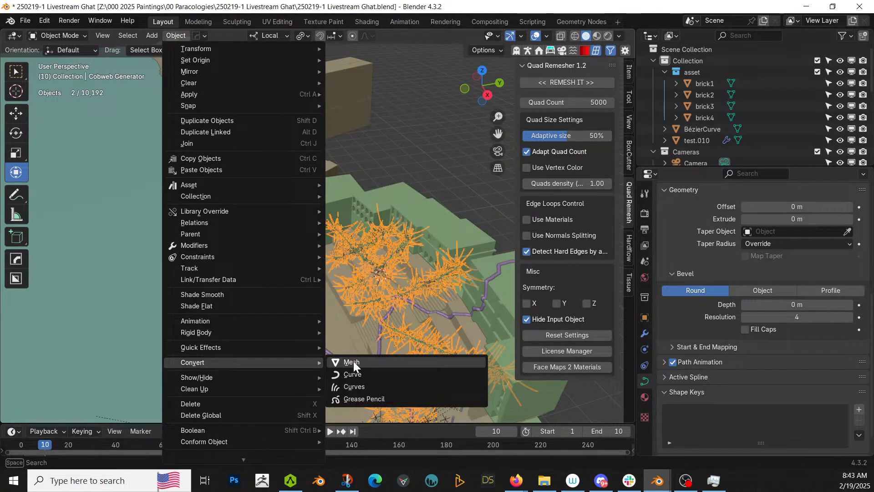
pyautogui.click(354, 361)
pyautogui.press('KP_Decimal')
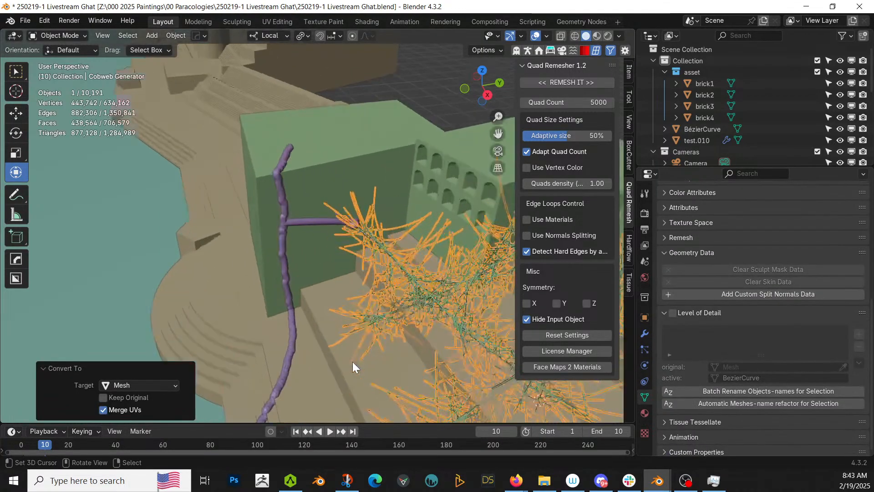
# - Join the cobweb mesh with the bevelled tendril mesh into one object, keeping the tendril as the active object
pyautogui.keyDown('shift'); pyautogui.click(311, 219); pyautogui.keyUp('shift')
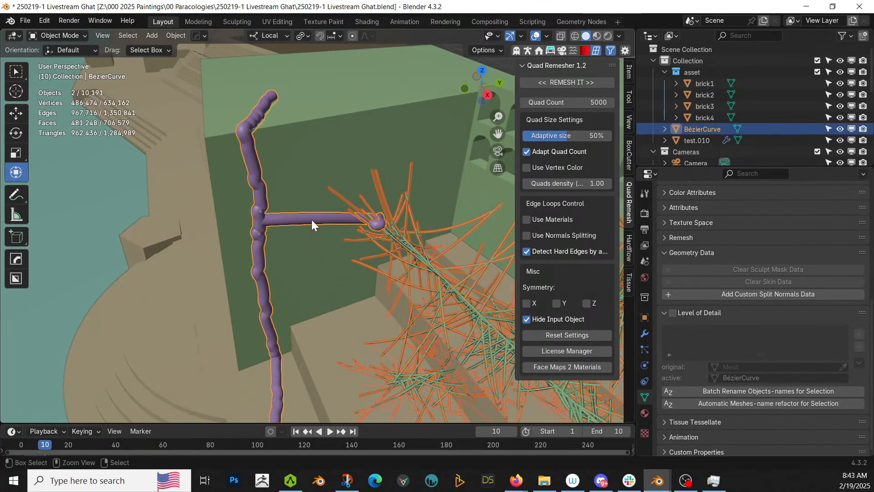
pyautogui.hotkey('ctrl', 'j')
pyautogui.scroll(-4, 311, 219)
pyautogui.moveTo(323, 218); pyautogui.dragTo(282, 172, button='middle')
# - In Edit Mode, add a vertex group to the joined mesh and assign all its vertices at weight 1.000
pyautogui.press('Tab')
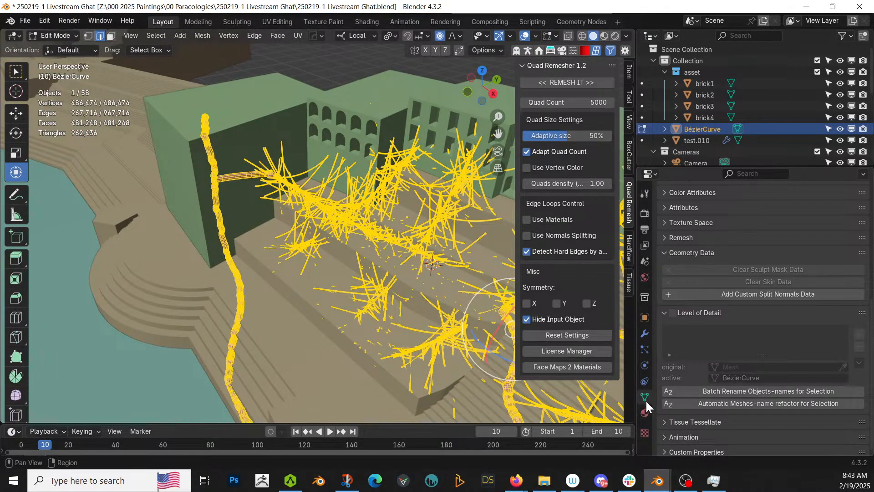
pyautogui.scroll(5, 714, 343)
pyautogui.scroll(8, 715, 339)
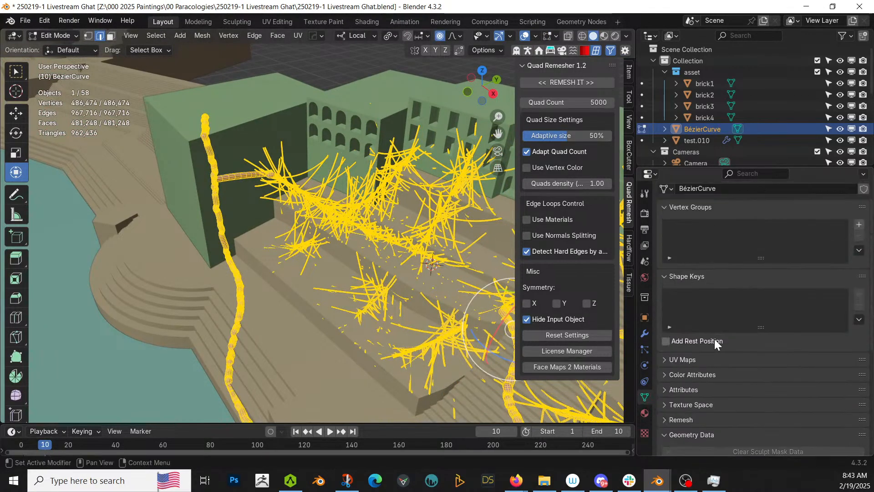
pyautogui.click(859, 248)
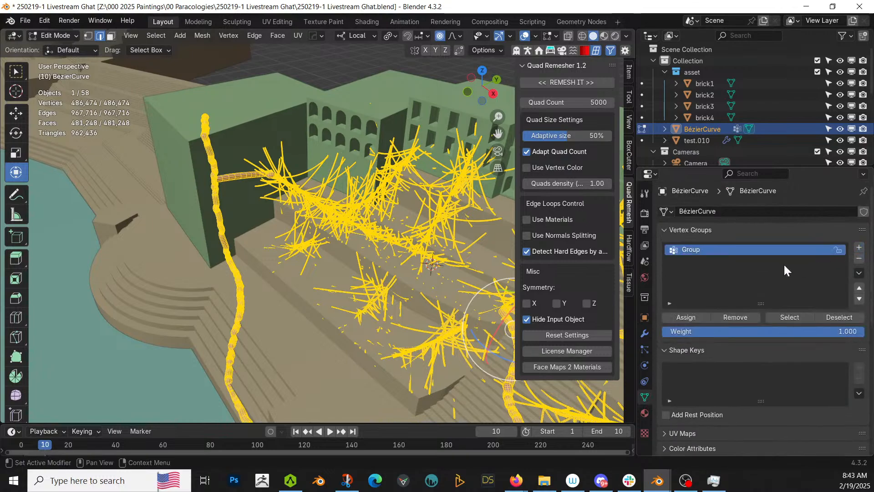
pyautogui.click(681, 317)
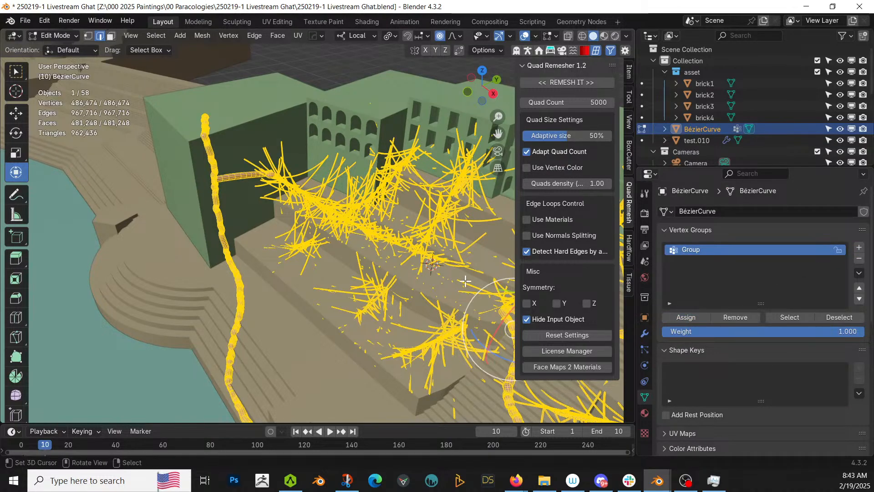
pyautogui.press('Tab')
# - Try a Differential Growth modifier on the joined web and tendril mesh and play its growth to frame 10
pyautogui.scroll(-3, 329, 248)
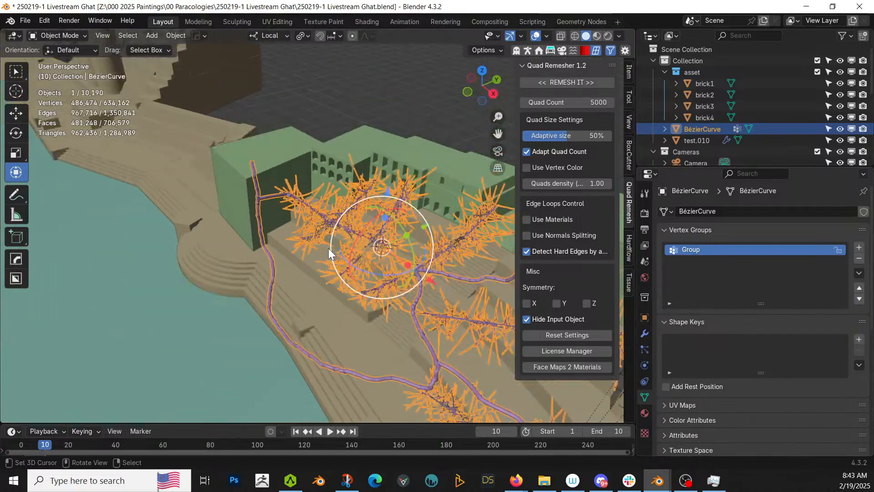
pyautogui.moveTo(328, 248); pyautogui.dragTo(286, 200, button='middle')
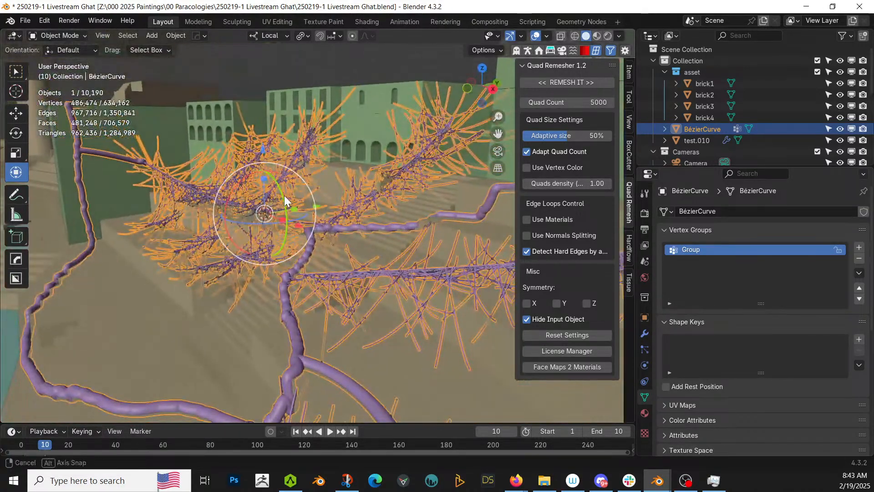
pyautogui.click(645, 333)
pyautogui.click(751, 211)
pyautogui.moveTo(748, 212)
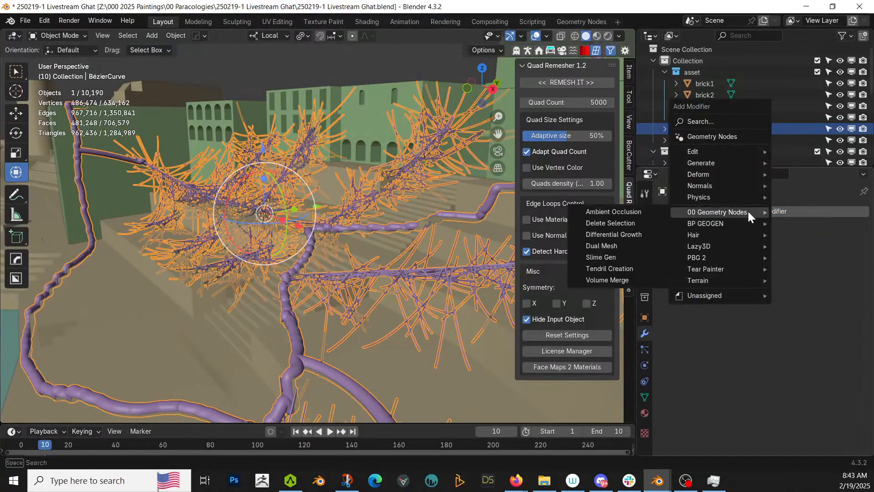
pyautogui.click(630, 234)
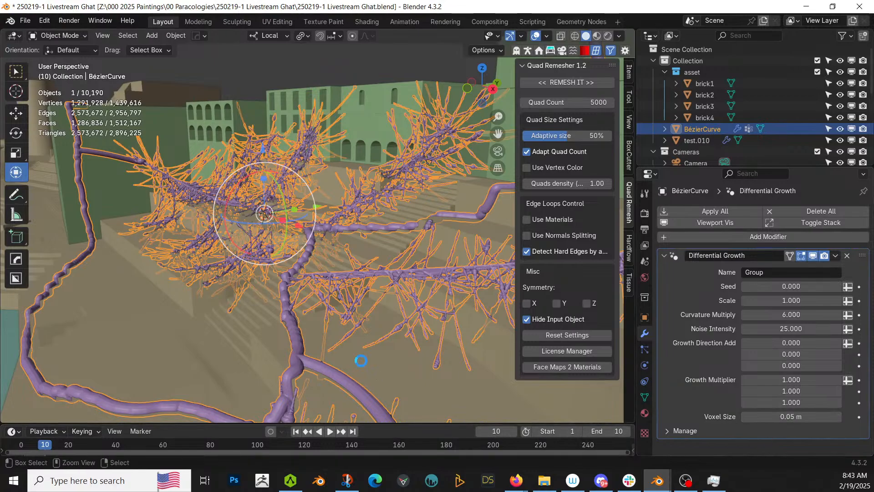
pyautogui.click(330, 431)
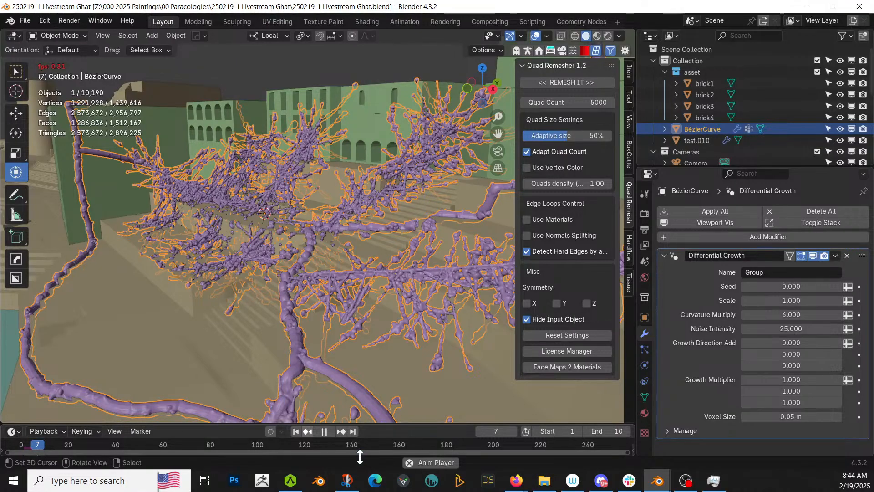
pyautogui.click(324, 431)
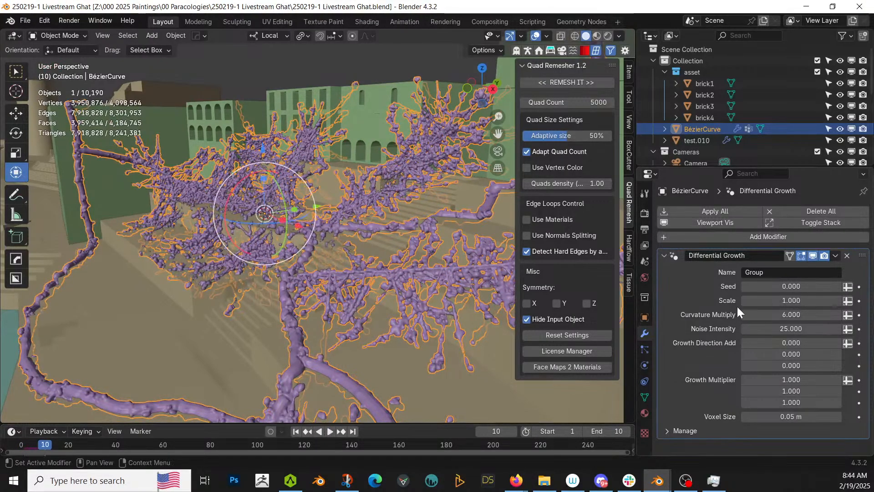
# - Remove the Differential Growth modifier from the joined mesh
pyautogui.click(847, 256)
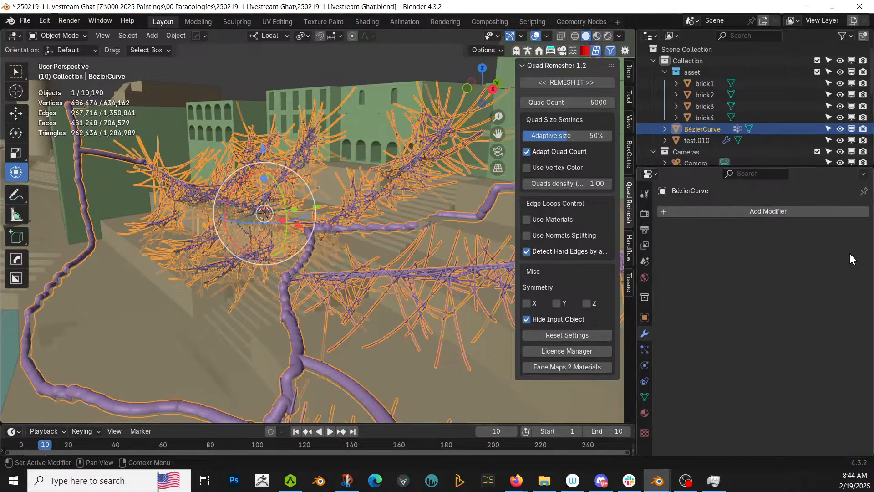
pyautogui.rightClick(325, 364)
pyautogui.rightClick(324, 365)
# - Select the linked tendril tubes, including the short branch on the corner building's wall, and separate them from the webs into their own object
pyautogui.press('Tab')
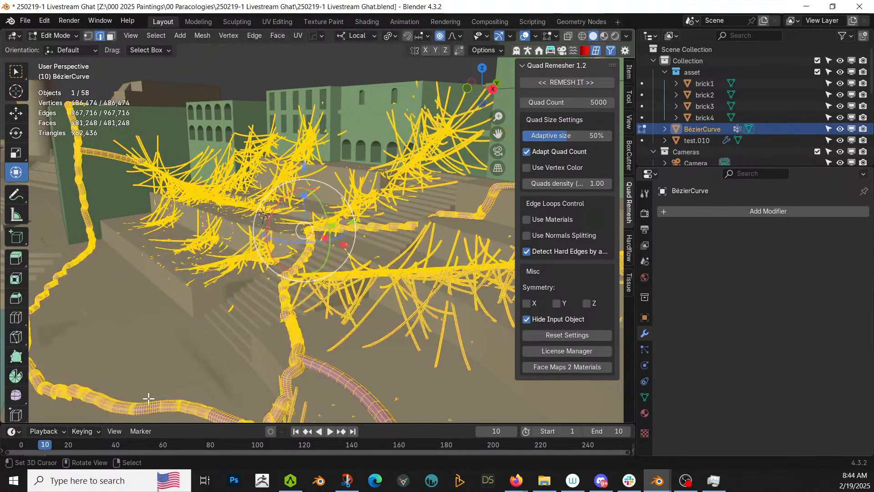
pyautogui.hotkey('alt', 'a')
pyautogui.press('l')
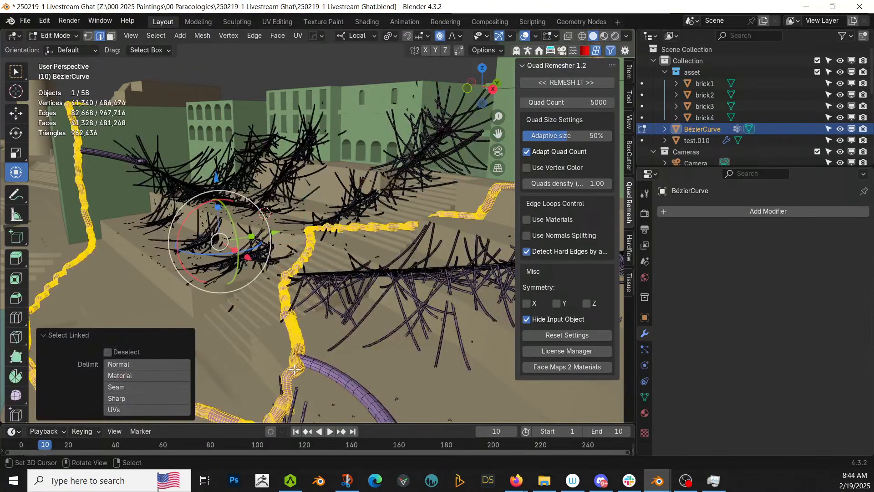
pyautogui.press('l')
pyautogui.moveTo(296, 369); pyautogui.dragTo(239, 317, button='middle')
pyautogui.scroll(4, 382, 385)
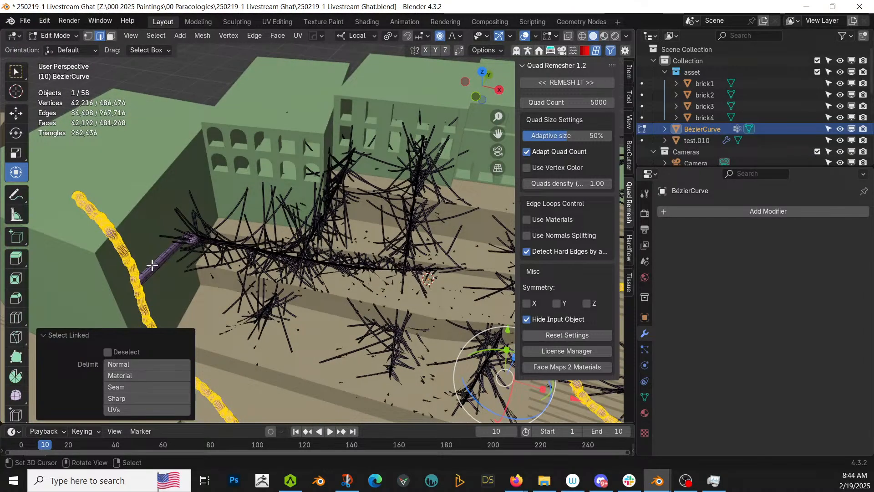
pyautogui.press('l')
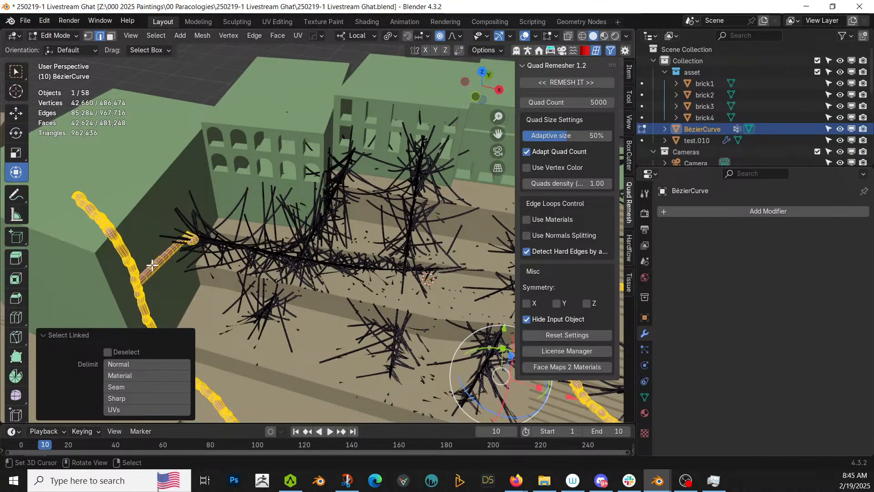
pyautogui.press('p')
pyautogui.click(152, 264)
pyautogui.press('Tab')
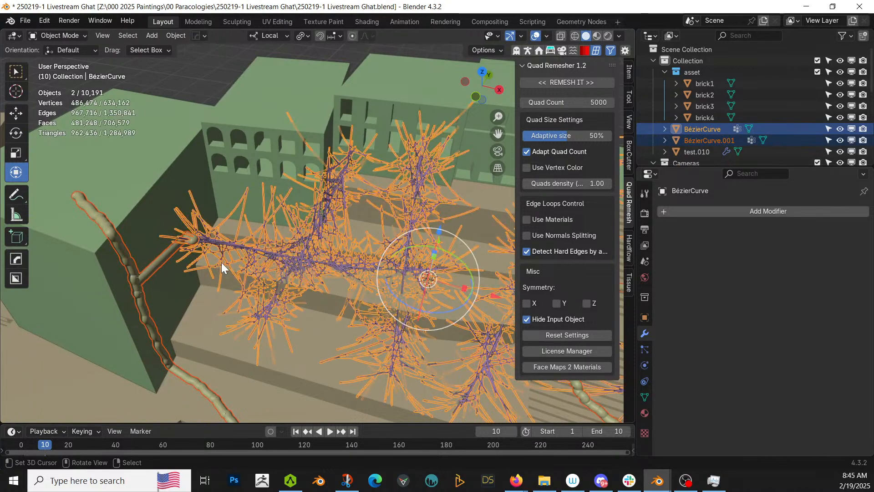
# - Add a Differential Growth modifier to the cobweb mesh alone
pyautogui.click(245, 247)
pyautogui.click(245, 247)
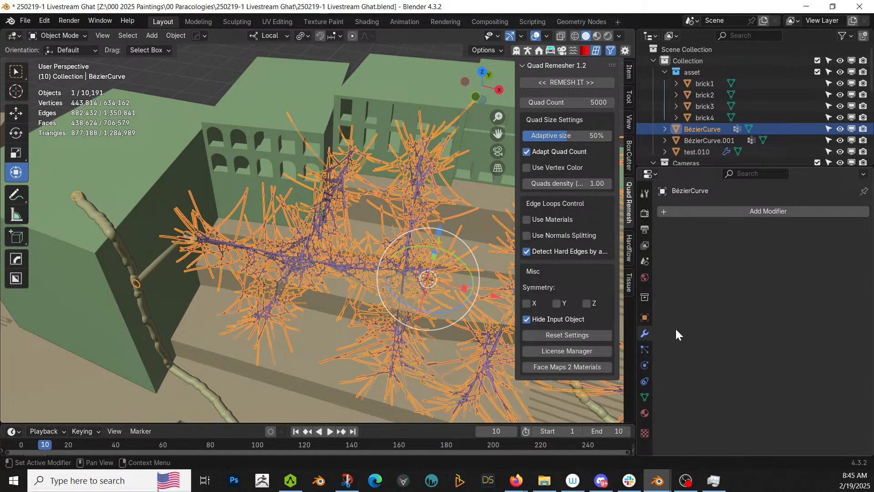
pyautogui.click(746, 212)
pyautogui.moveTo(747, 212)
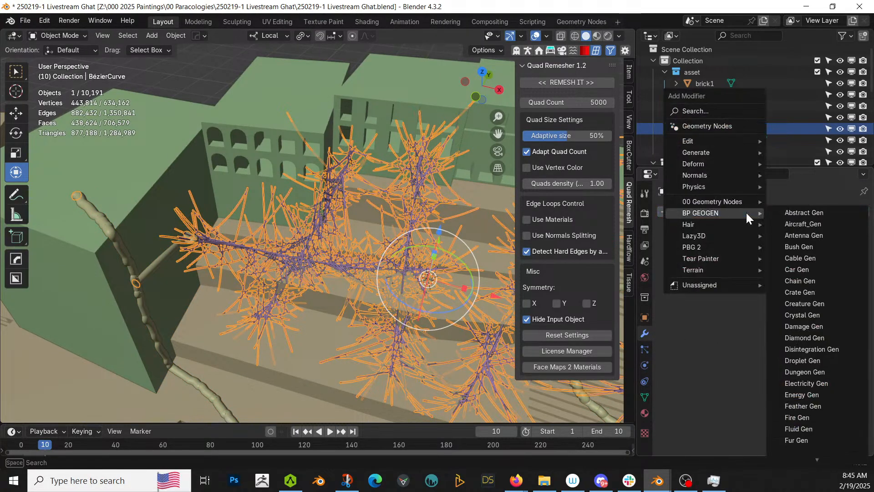
pyautogui.moveTo(722, 198)
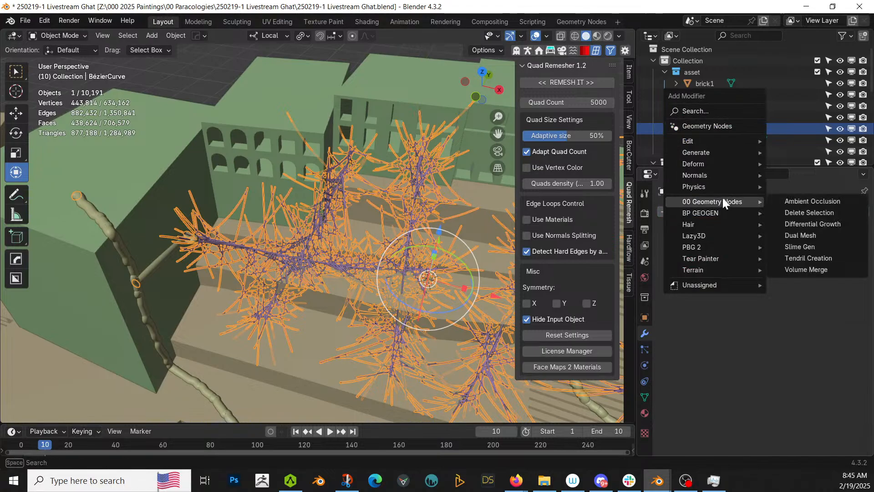
pyautogui.click(813, 224)
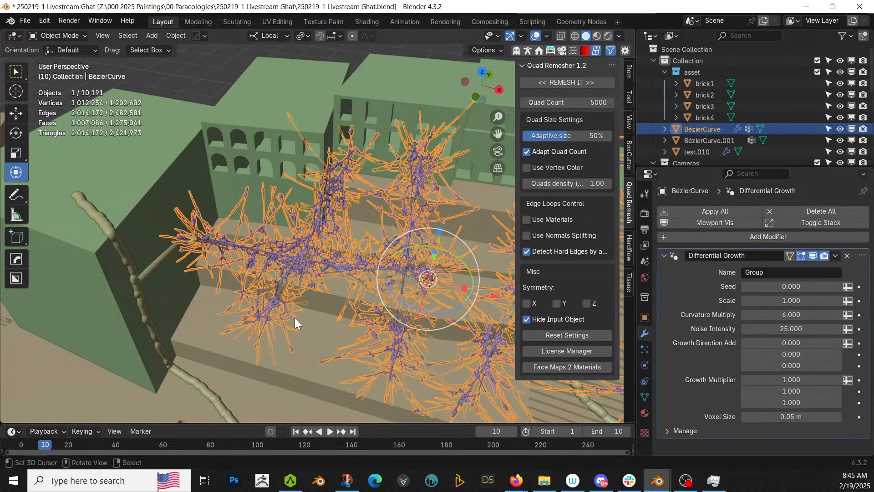
# - Run the web's growth simulation from frame 1 to end frame 10 and apply its modifier
pyautogui.click(296, 432)
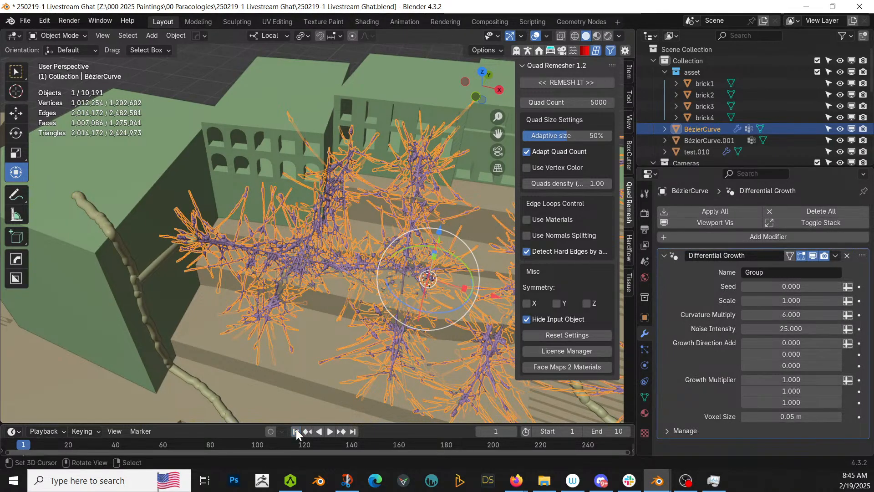
pyautogui.click(330, 430)
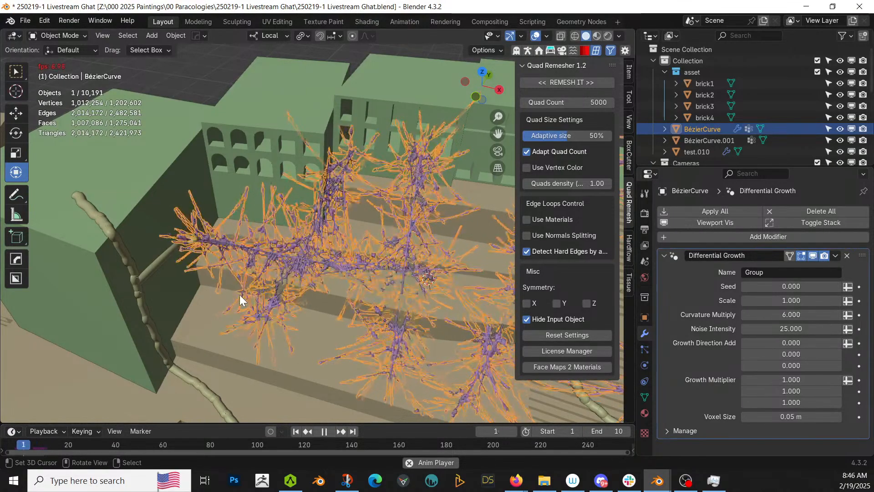
pyautogui.click(324, 431)
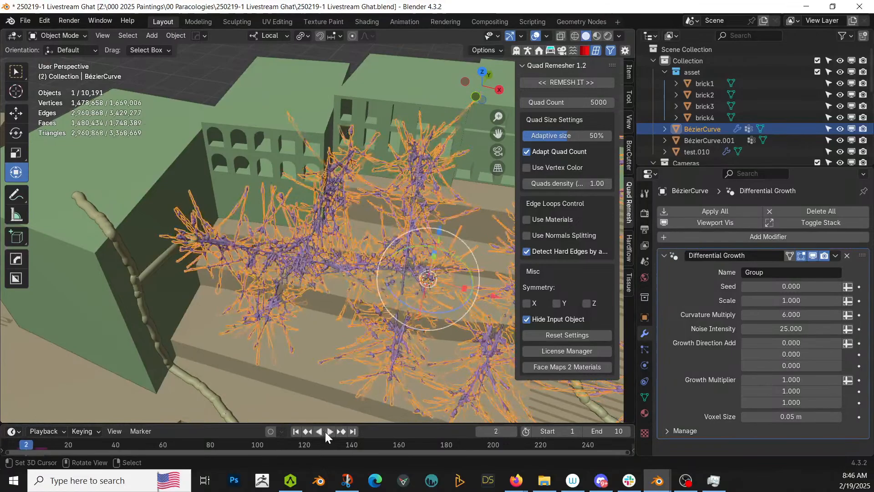
pyautogui.click(352, 431)
pyautogui.moveTo(327, 361); pyautogui.dragTo(295, 285, button='middle')
pyautogui.scroll(5, 274, 280)
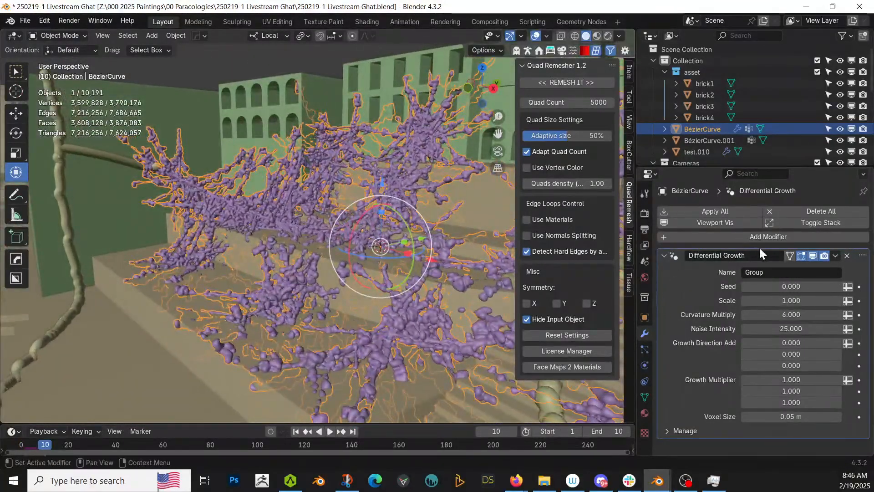
pyautogui.click(735, 212)
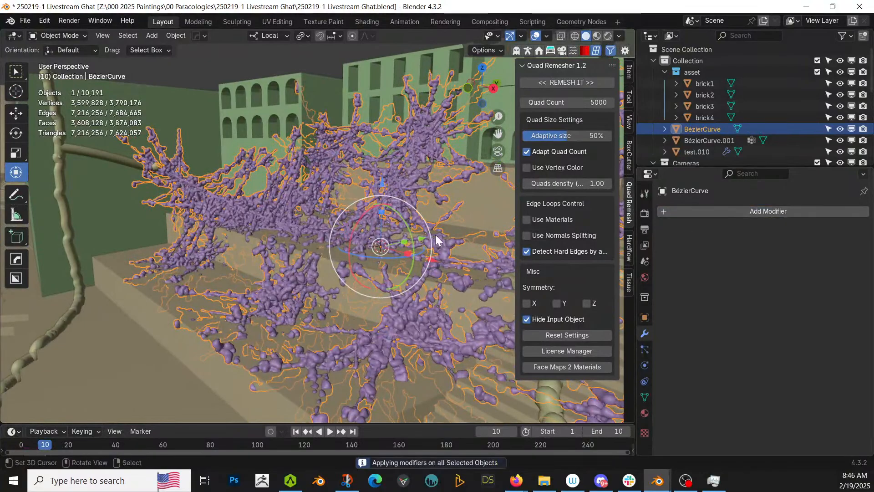
# - Add a Differential Growth modifier to the separated tendril mesh and set its Scale to 3
pyautogui.click(106, 150)
pyautogui.click(741, 209)
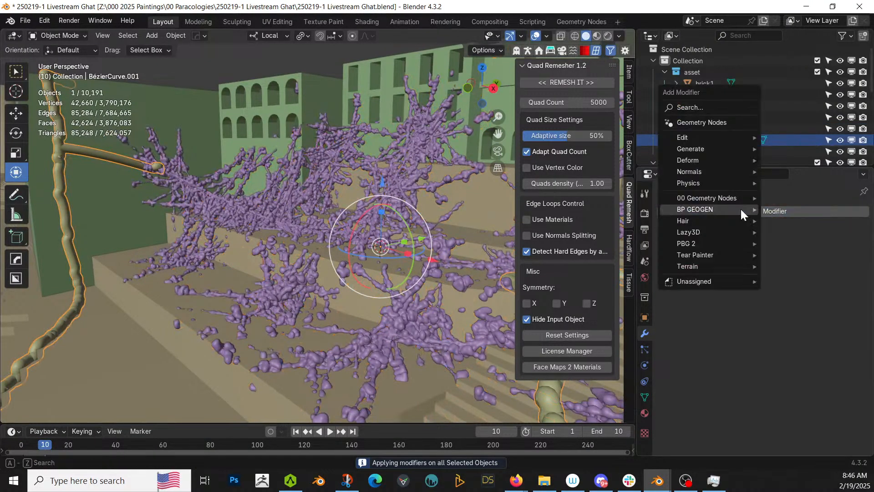
pyautogui.moveTo(735, 194)
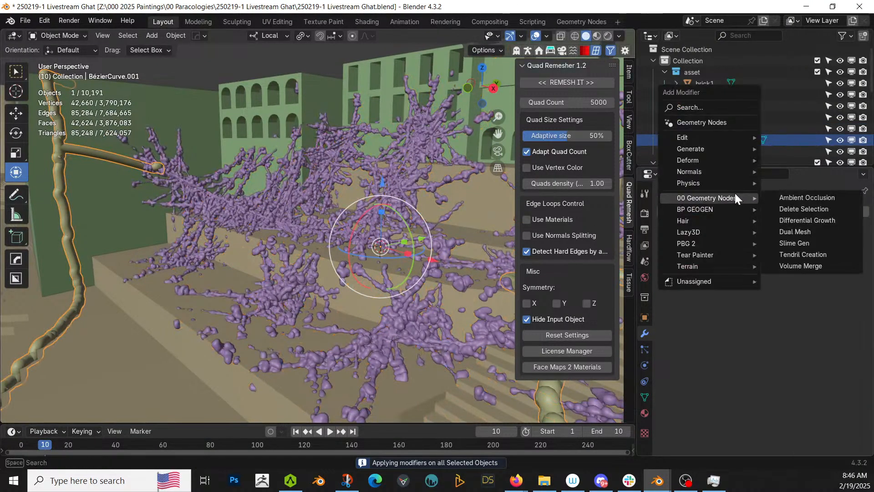
pyautogui.click(816, 222)
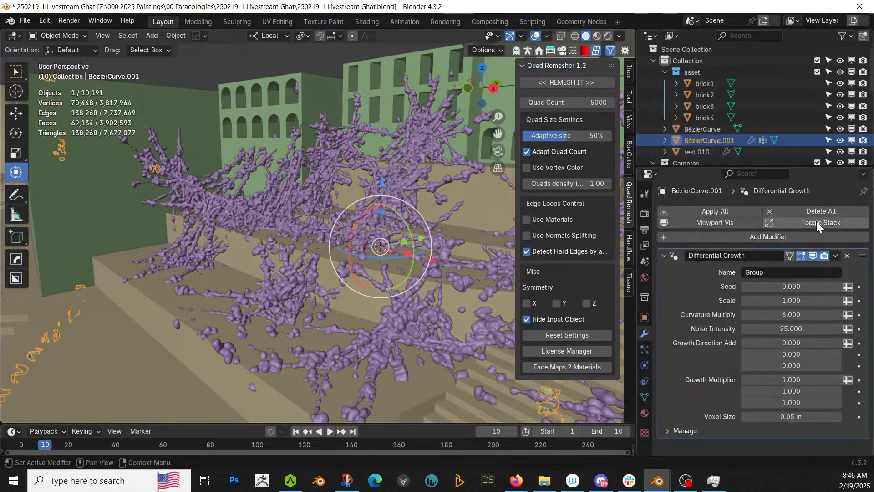
pyautogui.click(773, 303)
pyautogui.write('3')
pyautogui.press('Return')
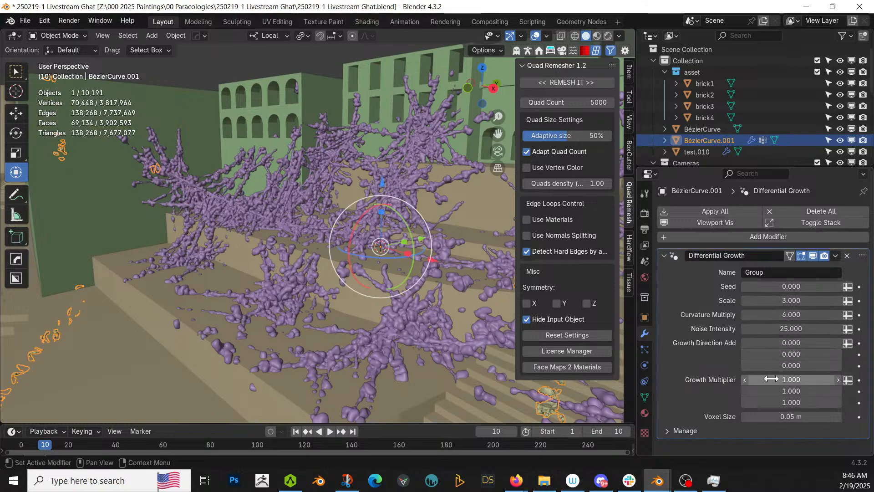
# - Turn off the growth modifier's viewport display and isolate the tendril mesh in local view
pyautogui.moveTo(515, 345); pyautogui.dragTo(315, 340, button='middle')
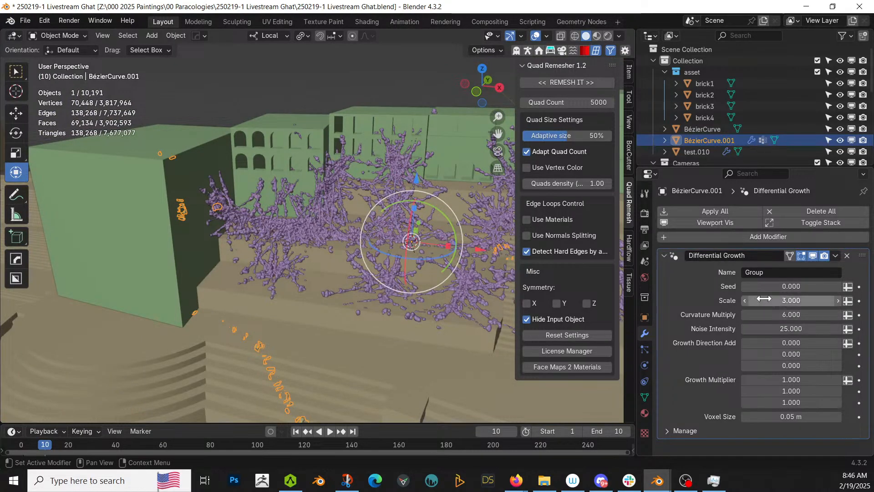
pyautogui.click(813, 255)
pyautogui.press('KP_Divide')
pyautogui.scroll(4, 181, 228)
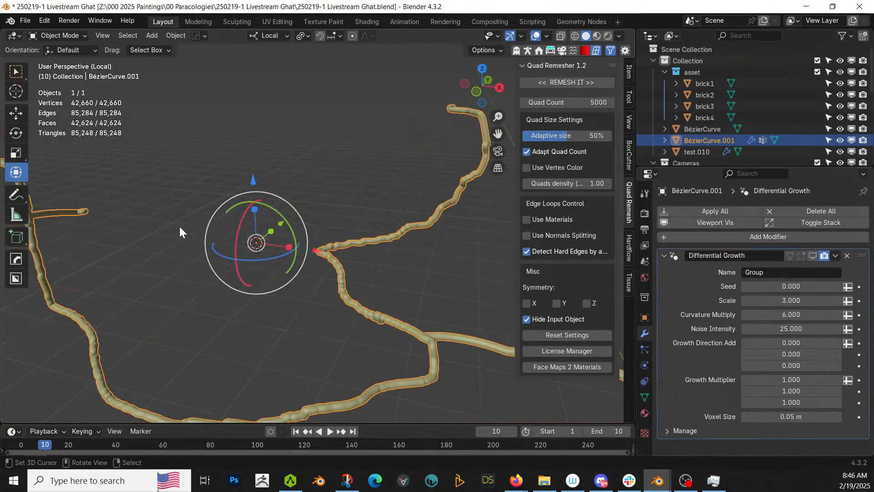
# - Enter Edit Mode on the tendril mesh and fill the open end of the thick upper horizontal branch with a face
pyautogui.press('Tab')
pyautogui.moveTo(141, 248); pyautogui.dragTo(288, 214, button='middle')
pyautogui.scroll(1, 307, 176)
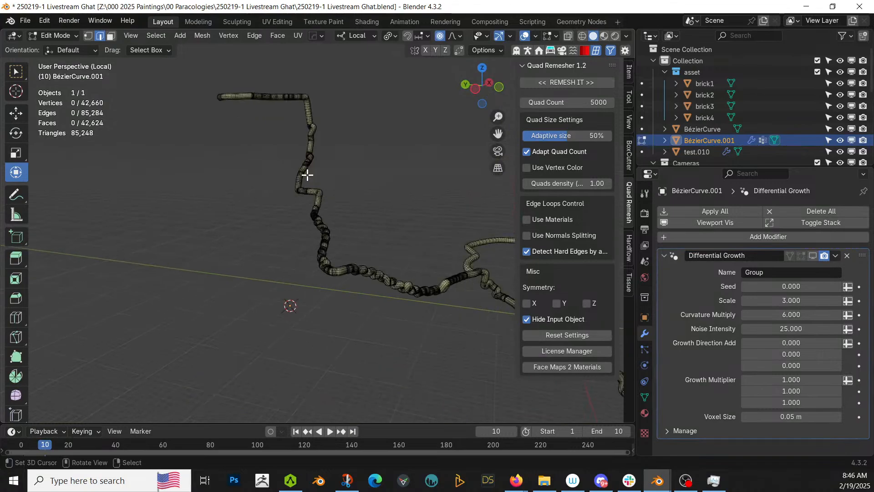
pyautogui.scroll(-1, 307, 176)
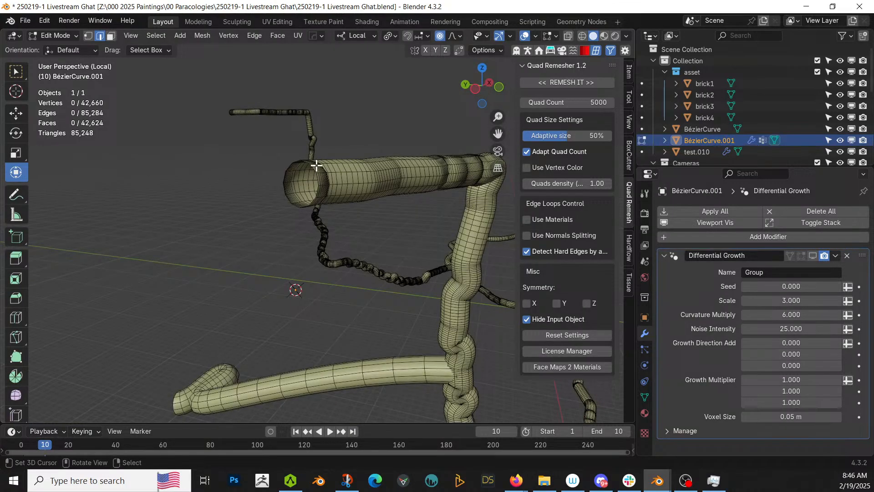
pyautogui.keyDown('alt'); pyautogui.click(316, 165); pyautogui.keyUp('alt')
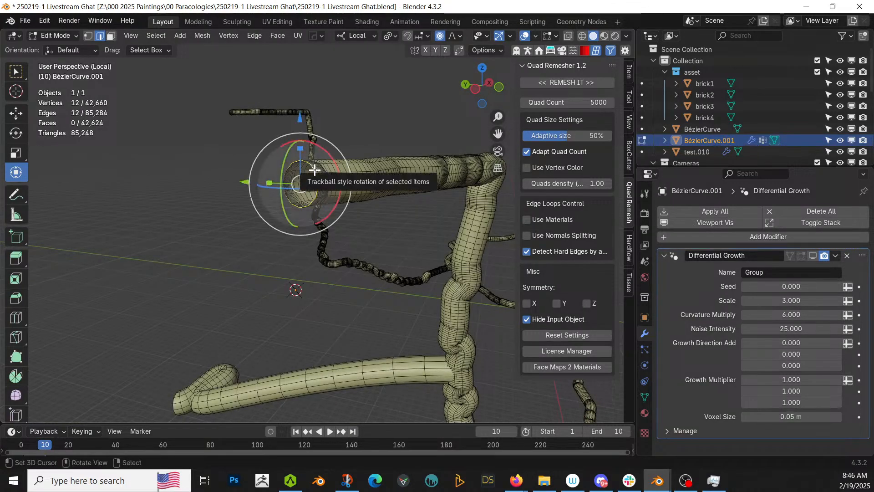
pyautogui.press('f')
# - Select the open edge loop at the tip of the short side branch and fill it with a face
pyautogui.moveTo(315, 170); pyautogui.dragTo(281, 193, button='middle')
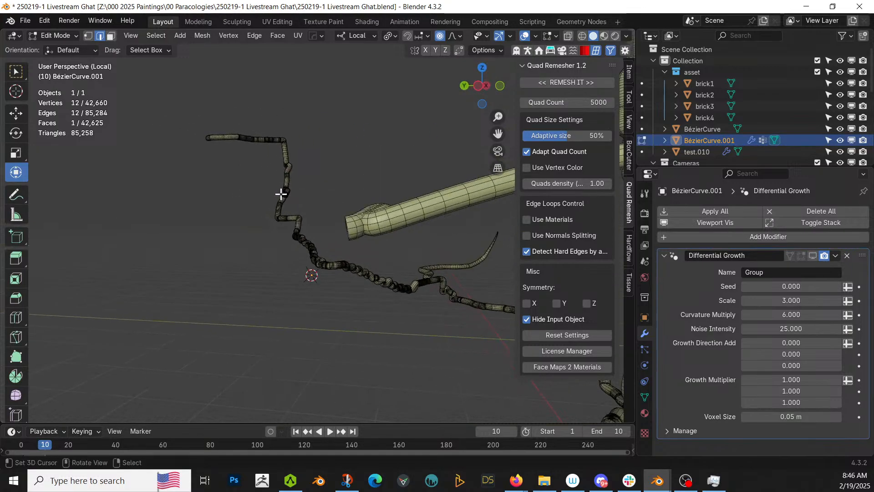
pyautogui.click(349, 223)
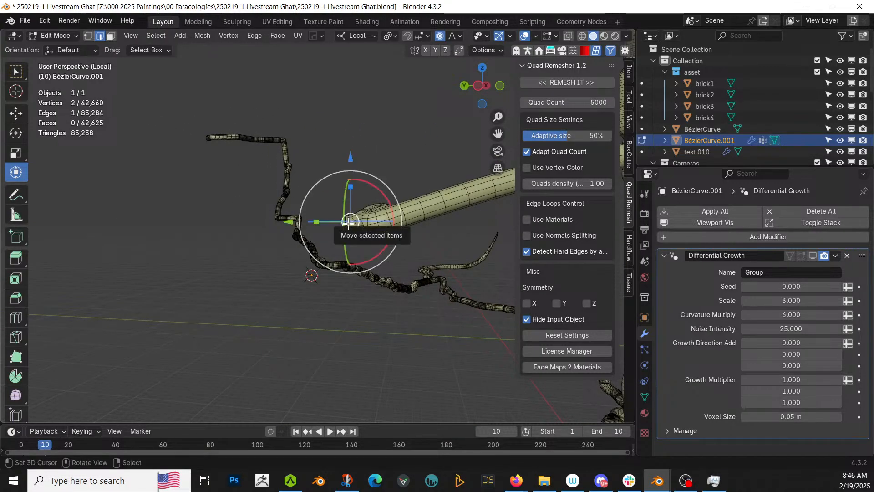
pyautogui.press('KP_Decimal')
pyautogui.scroll(-5, 355, 220)
pyautogui.moveTo(357, 218); pyautogui.dragTo(398, 225, button='middle')
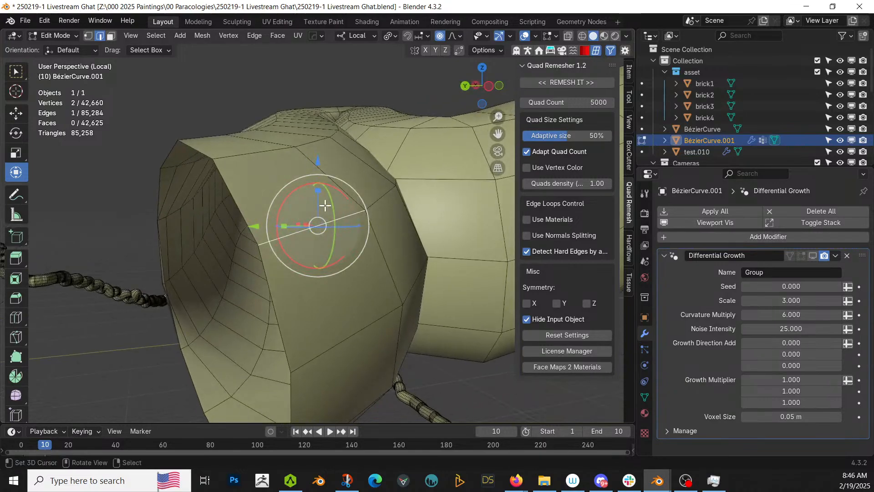
pyautogui.click(225, 183)
pyautogui.keyDown('alt'); pyautogui.click(225, 183); pyautogui.keyUp('alt')
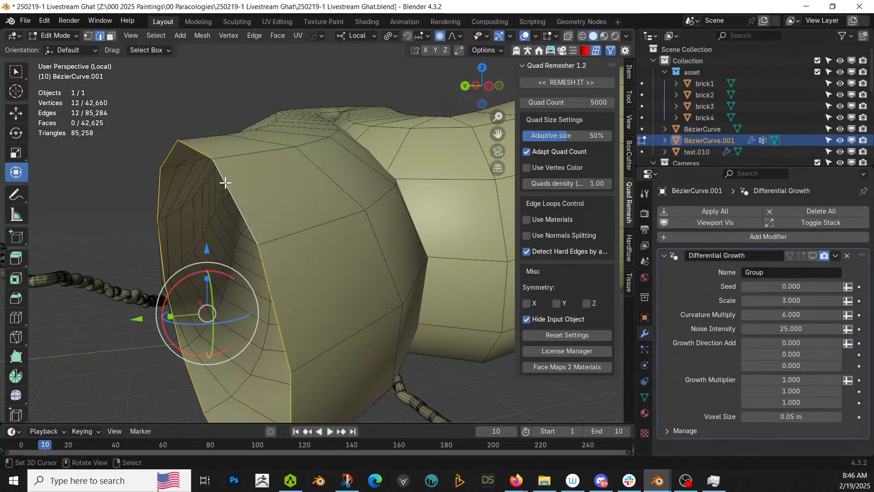
pyautogui.press('f')
pyautogui.scroll(-8, 260, 173)
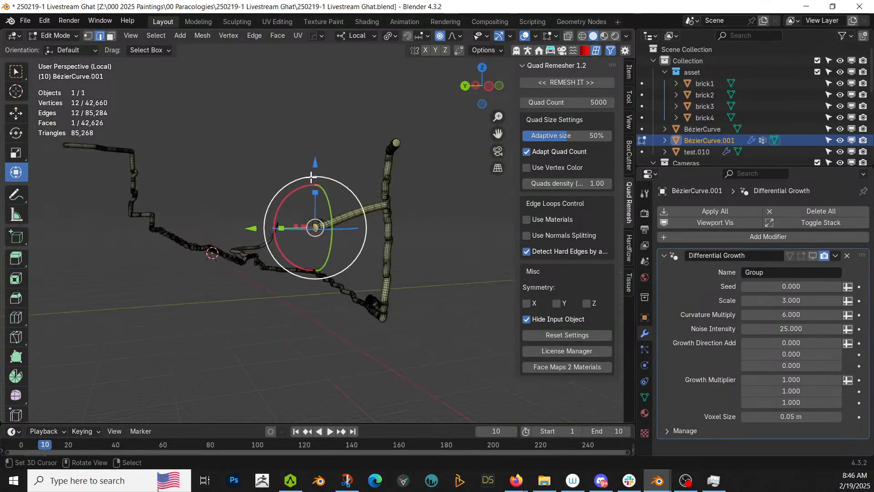
# - Cap the open end of the long curved, tapering tendril with a face
pyautogui.moveTo(312, 177); pyautogui.dragTo(556, 130, button='middle')
pyautogui.moveTo(371, 269); pyautogui.dragTo(329, 312, button='middle')
pyautogui.scroll(2, 272, 299)
pyautogui.scroll(2, 294, 313)
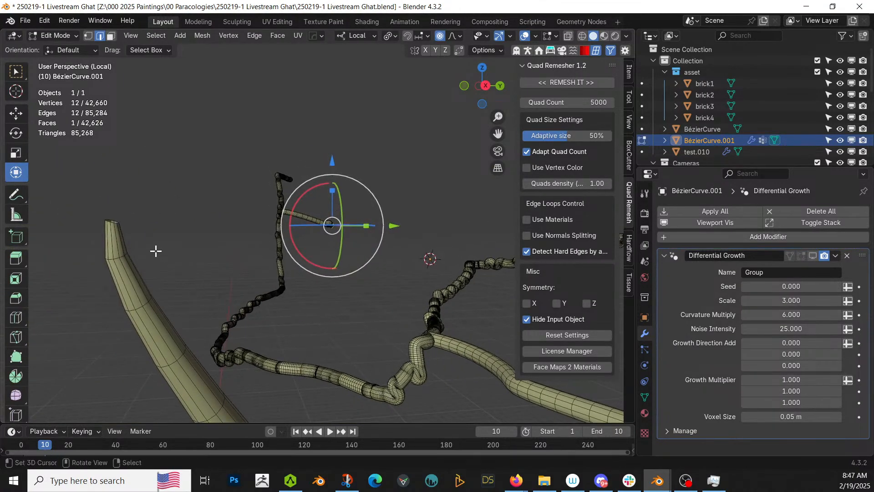
pyautogui.keyDown('alt'); pyautogui.click(113, 223); pyautogui.keyUp('alt')
pyautogui.press('f')
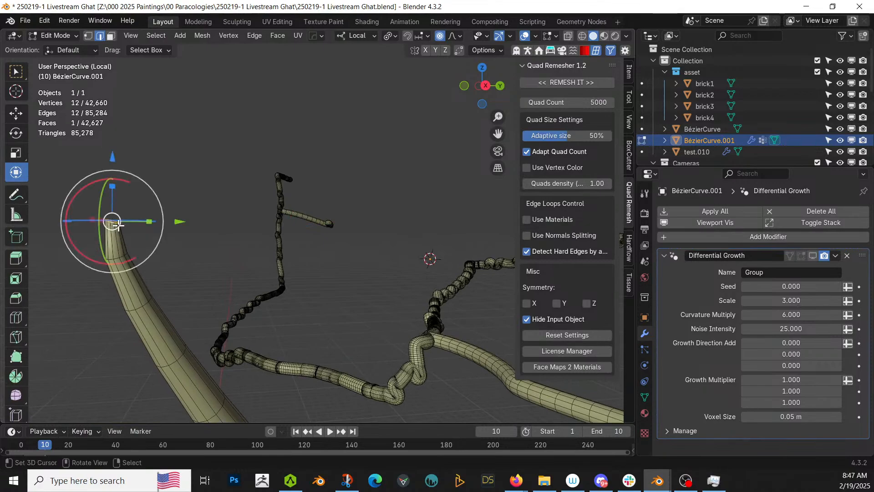
# - Cap the open end of the remaining bent horizontal tendril with a face and return to Object Mode
pyautogui.moveTo(118, 225); pyautogui.dragTo(82, 379, button='middle')
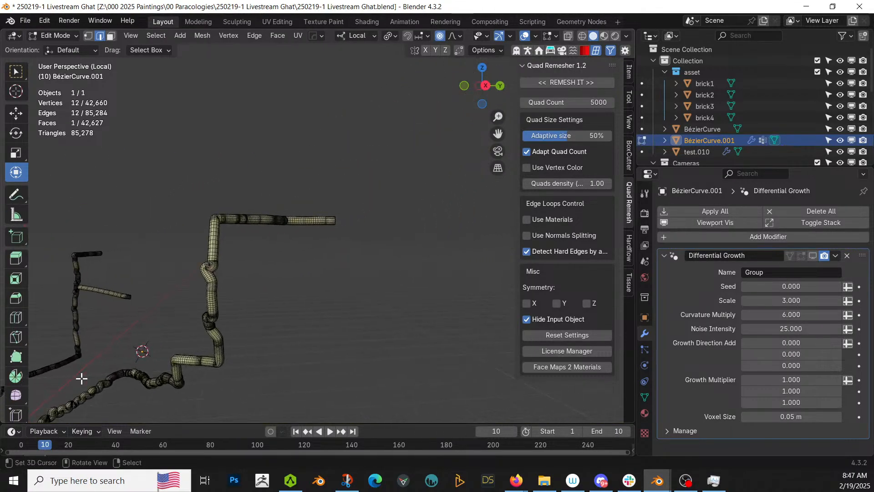
pyautogui.moveTo(274, 299); pyautogui.dragTo(401, 322, button='middle')
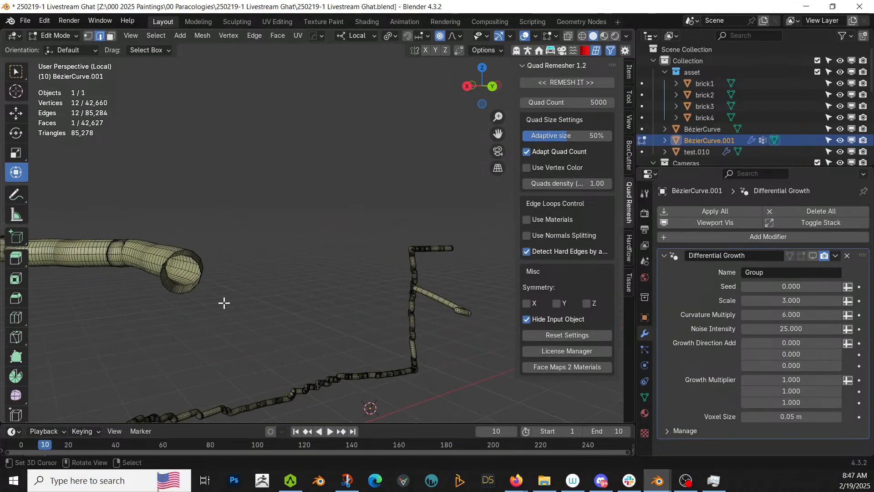
pyautogui.keyDown('alt'); pyautogui.click(180, 293); pyautogui.keyUp('alt')
pyautogui.press('KP_Decimal')
pyautogui.moveTo(180, 293); pyautogui.dragTo(260, 303, button='middle')
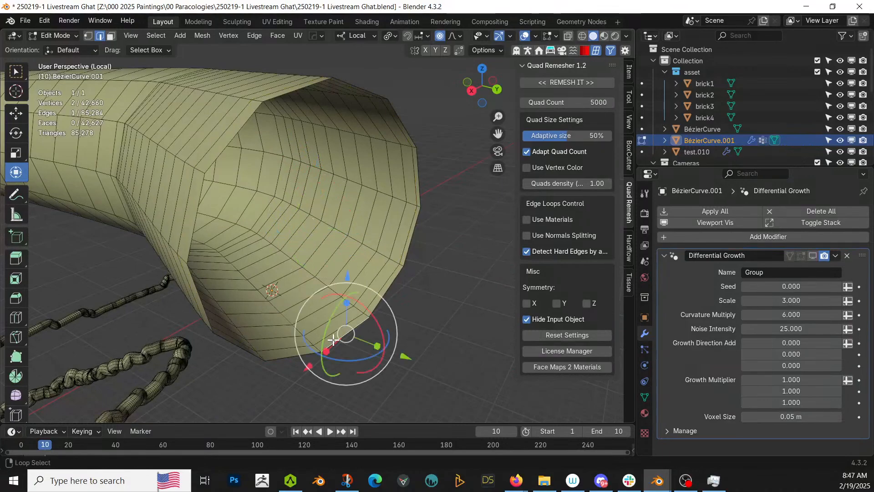
pyautogui.press('f')
pyautogui.scroll(-10, 333, 339)
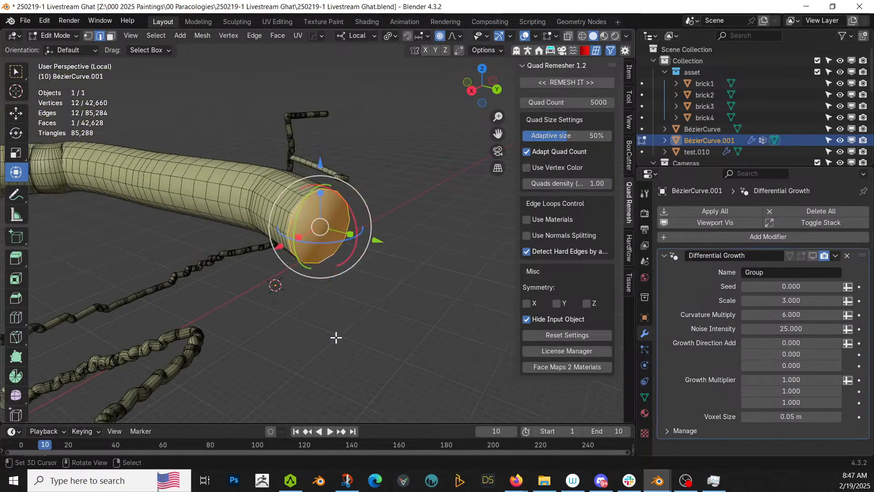
pyautogui.press('Tab')
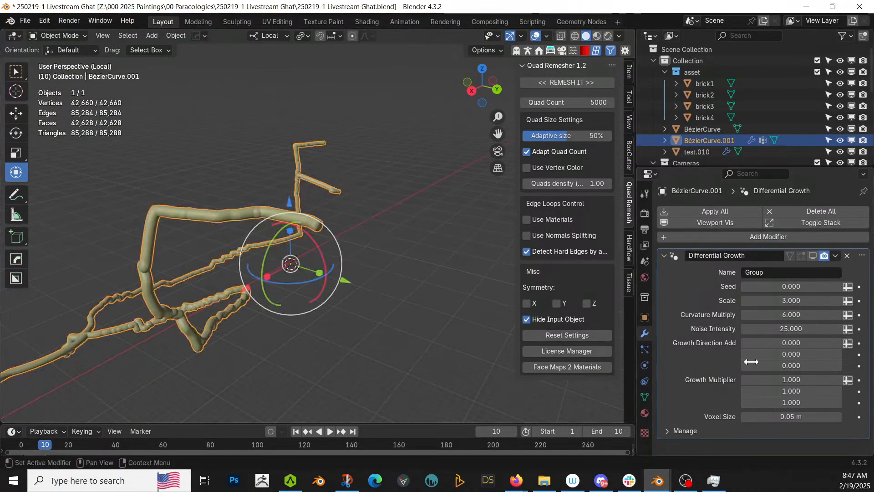
# - Turn the growth modifier's viewport display back on and test the simulation from frame 1
pyautogui.click(813, 255)
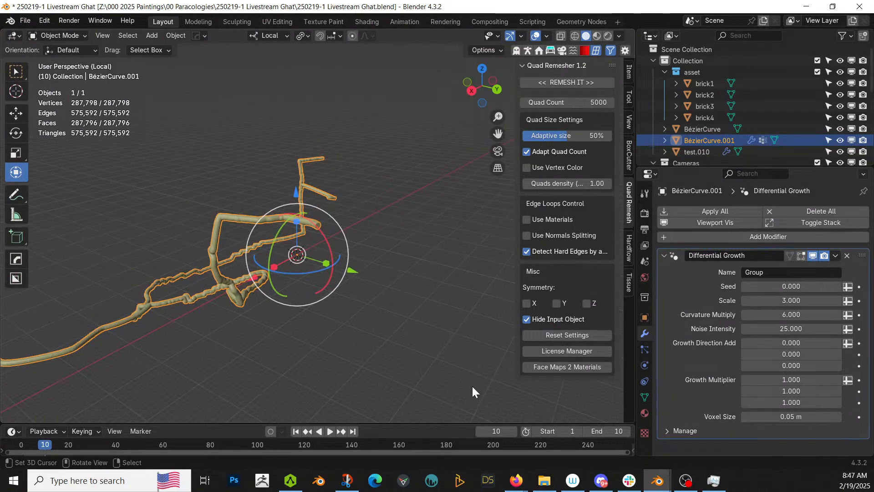
pyautogui.click(296, 432)
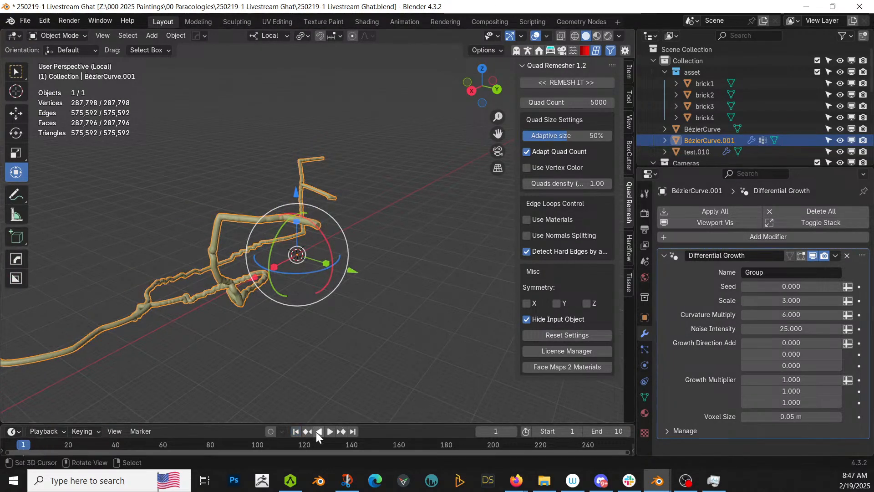
pyautogui.click(330, 432)
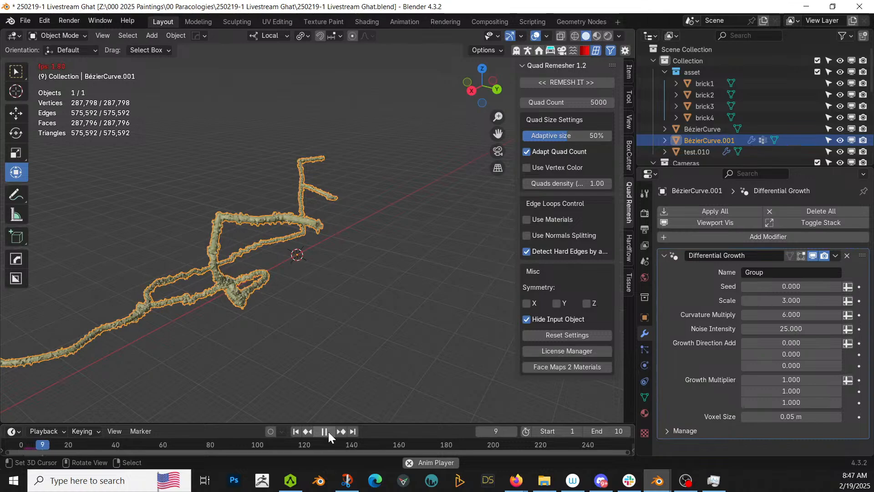
pyautogui.click(329, 431)
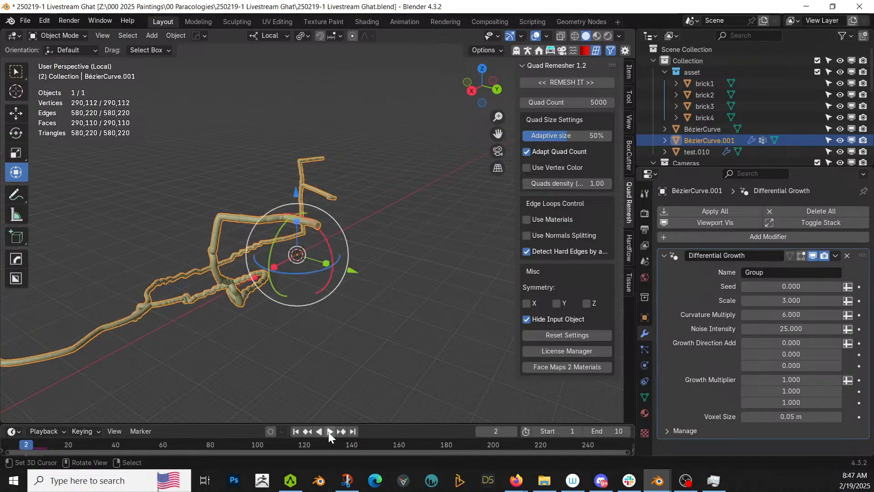
# - Set the growth modifier's Voxel Size to 0.1 m and rerun the simulation from frame 1 to frame 10
pyautogui.click(295, 431)
pyautogui.click(765, 416)
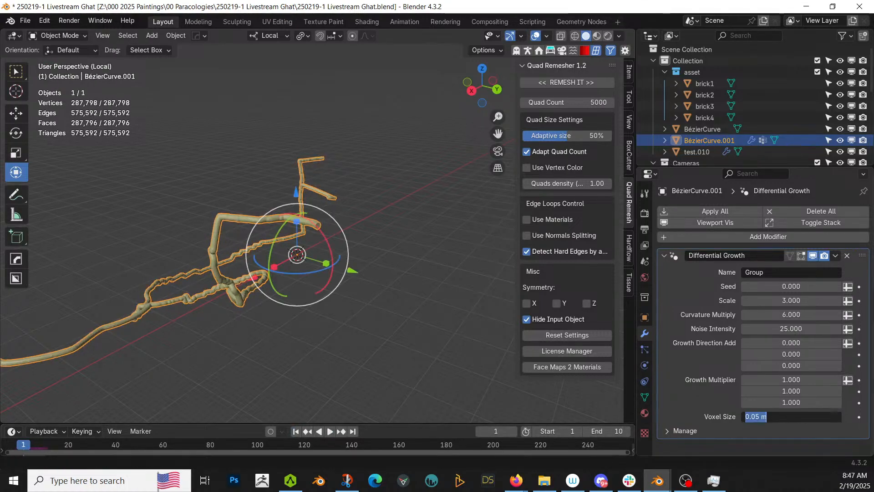
pyautogui.press('Return')
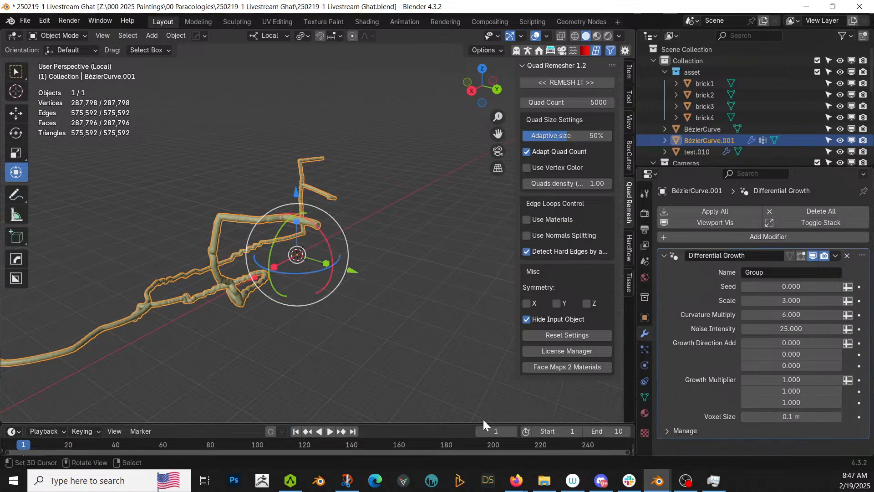
pyautogui.click(331, 431)
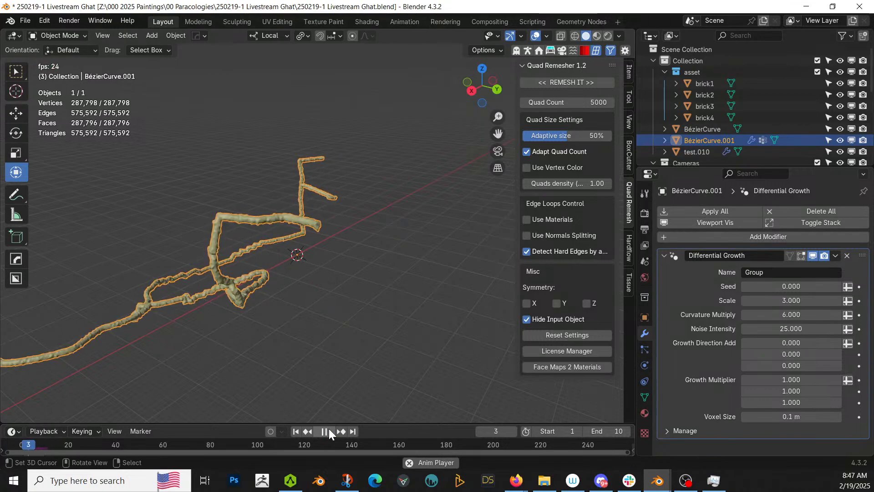
pyautogui.click(327, 432)
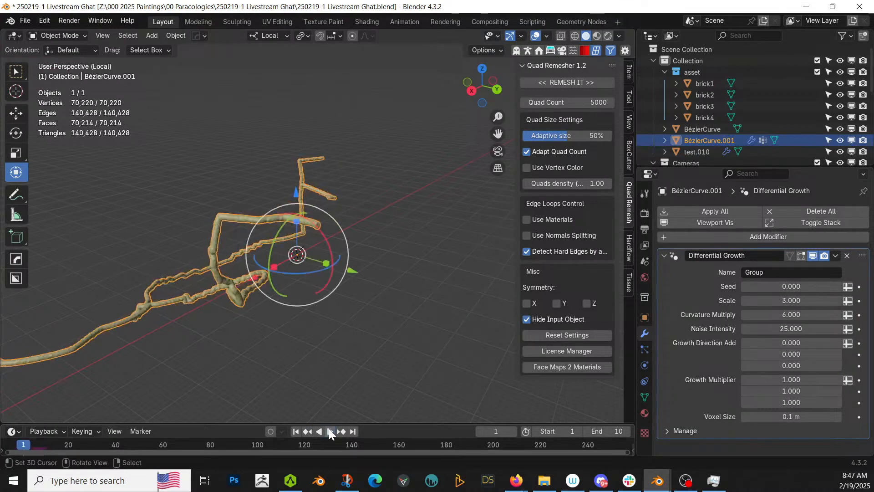
pyautogui.click(353, 431)
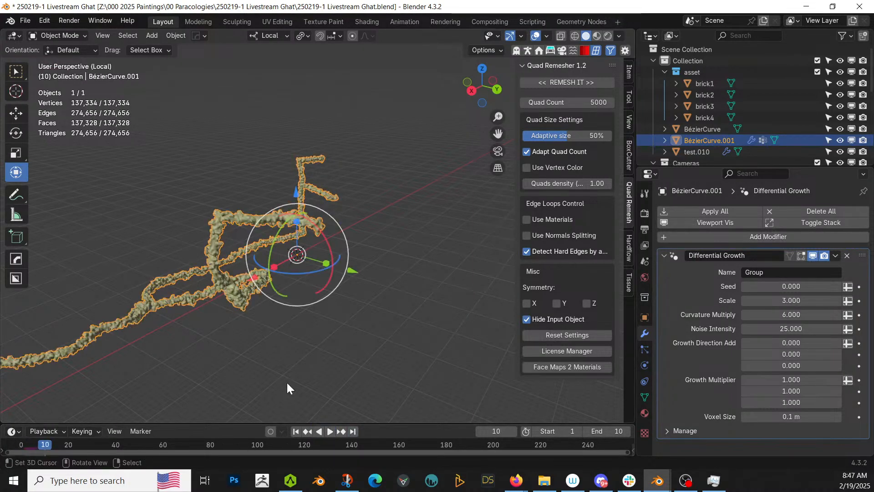
# - Apply the tendril's Differential Growth modifier and join the tendril into the cobweb mesh in the full scene
pyautogui.press('KP_Divide')
pyautogui.scroll(8, 287, 385)
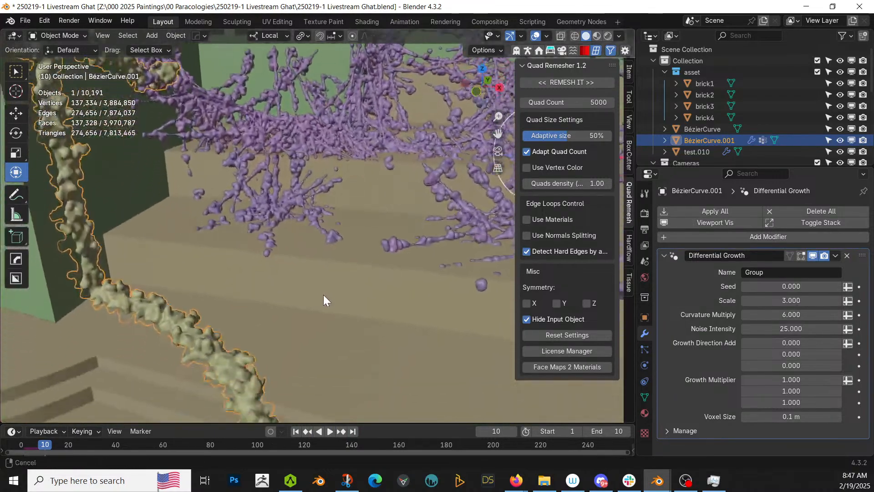
pyautogui.scroll(-3, 321, 260)
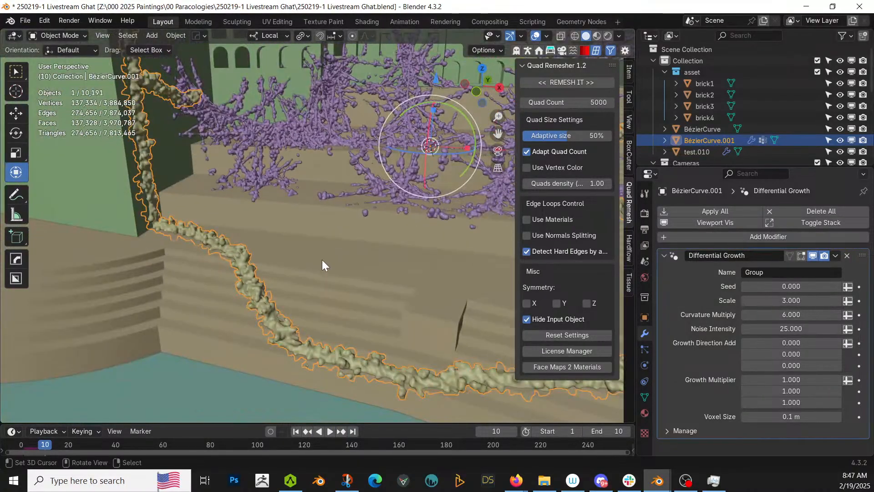
pyautogui.moveTo(321, 259); pyautogui.dragTo(355, 265, button='middle')
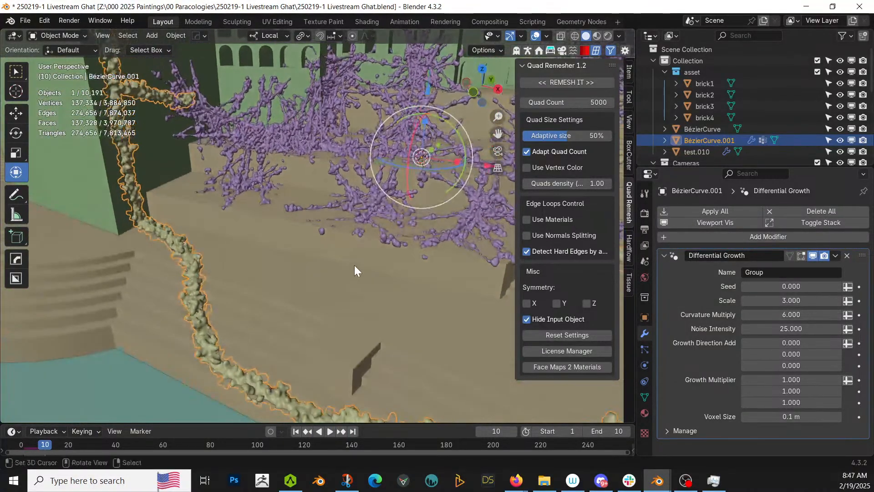
pyautogui.click(722, 211)
pyautogui.keyDown('shift'); pyautogui.click(211, 115); pyautogui.keyUp('shift')
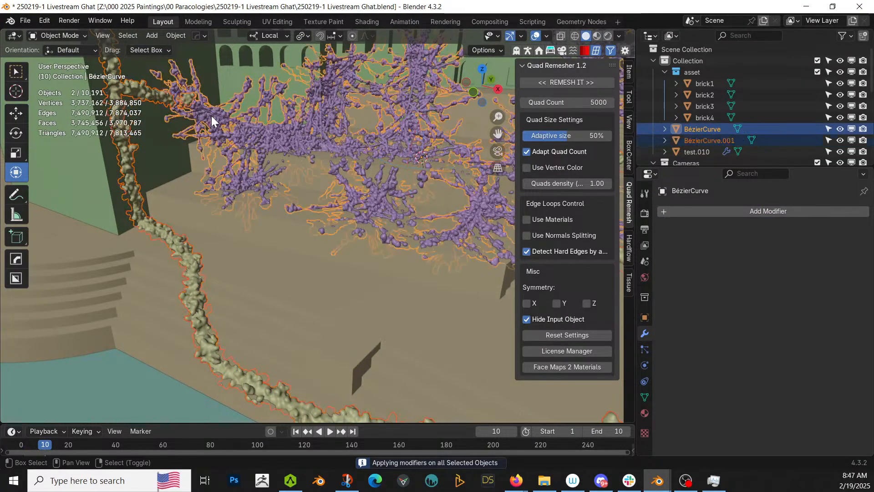
pyautogui.hotkey('ctrl', 'j')
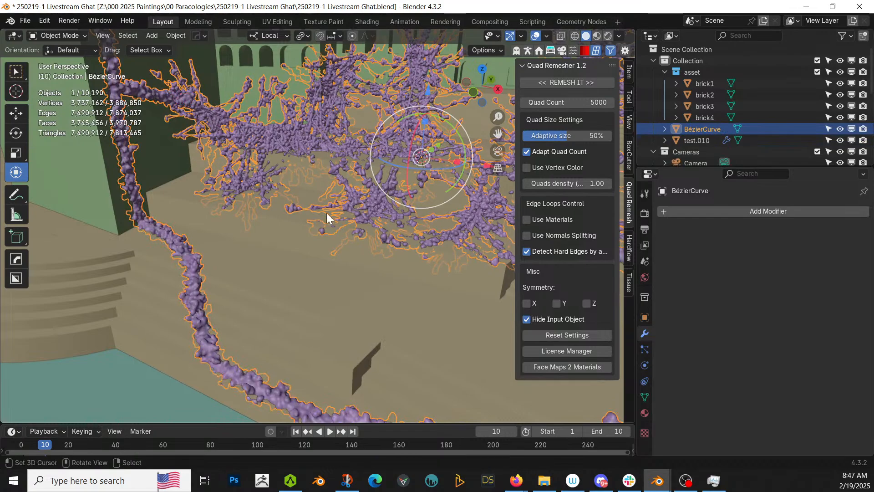
# - Create a vertex group on the joined mesh with all its geometry selected in Edit Mode, and return the timeline to frame 1
pyautogui.click(644, 396)
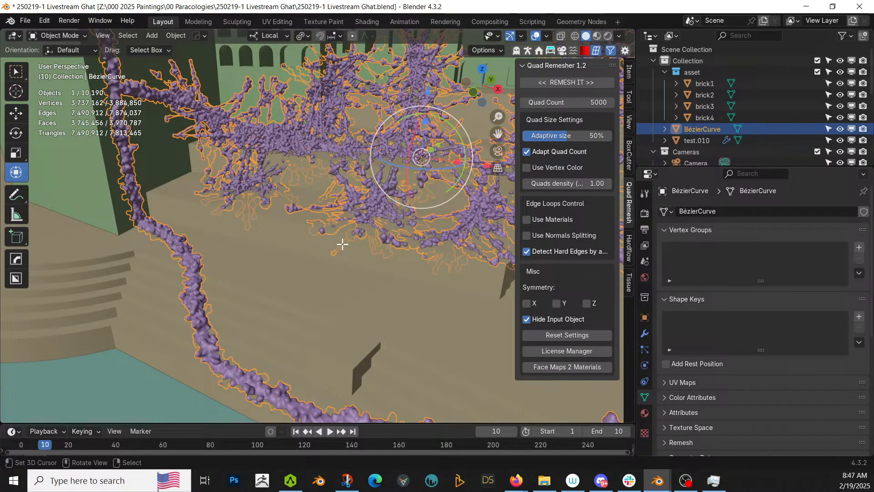
pyautogui.press('Tab')
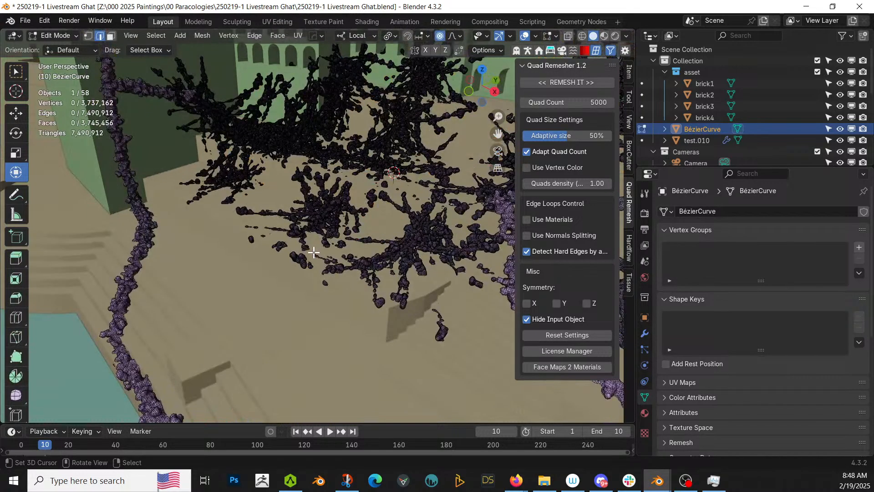
pyautogui.press('a')
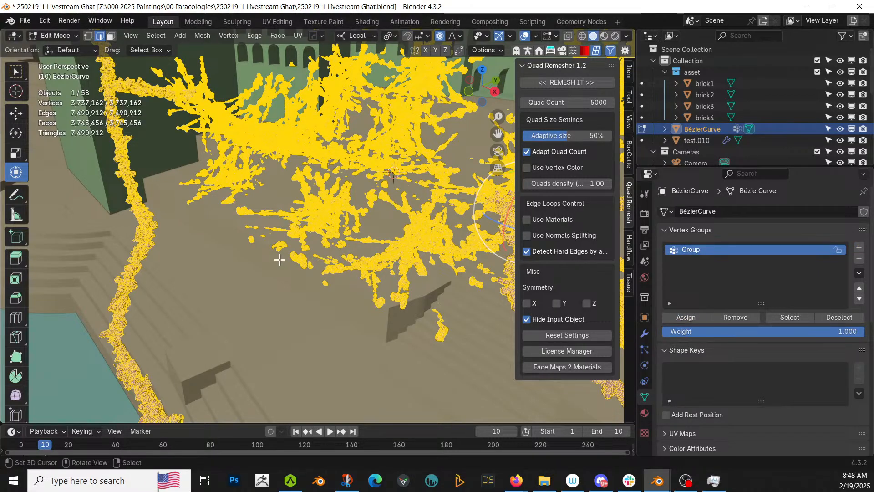
pyautogui.moveTo(178, 223); pyautogui.dragTo(254, 245, button='middle')
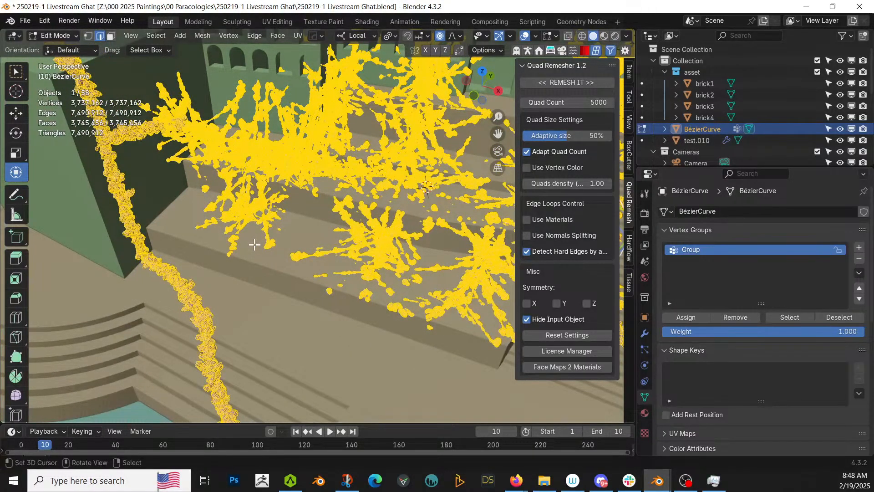
pyautogui.press('Tab')
pyautogui.scroll(-5, 255, 245)
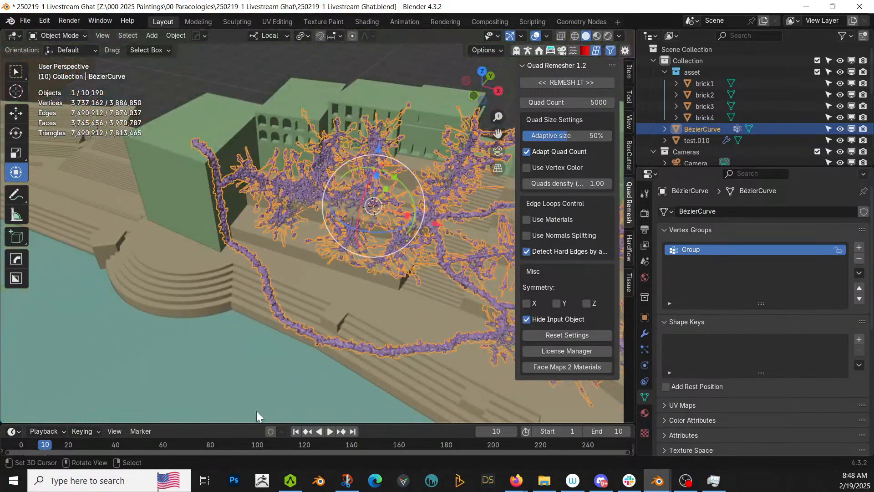
pyautogui.click(296, 431)
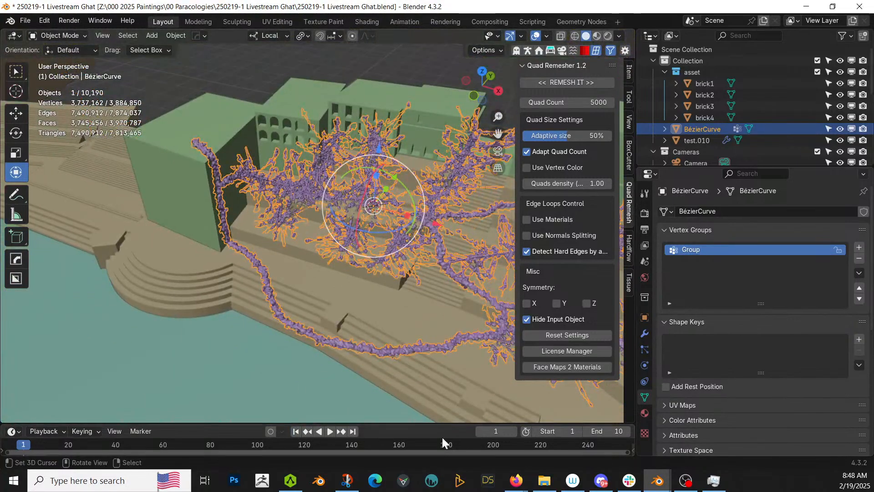
# - Set the timeline's end frame to 3 and add a Differential Growth modifier with Scale 3 to the joined mesh
pyautogui.click(600, 435)
pyautogui.press('Return')
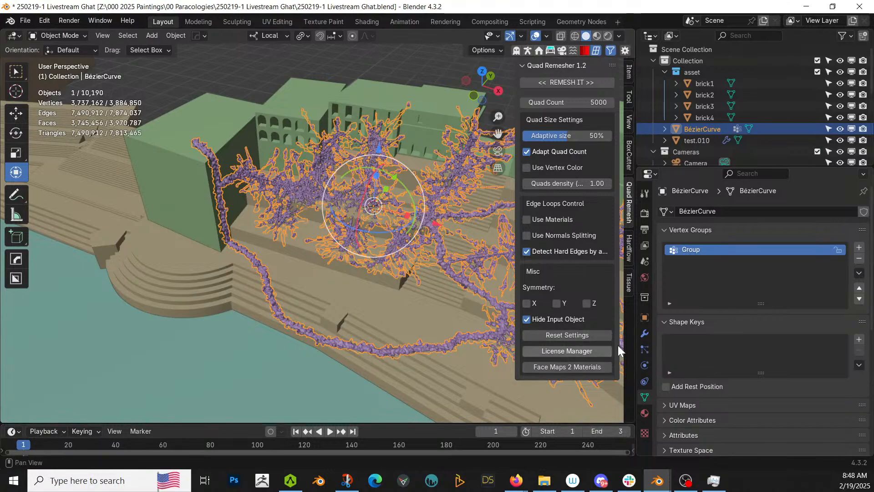
pyautogui.click(645, 334)
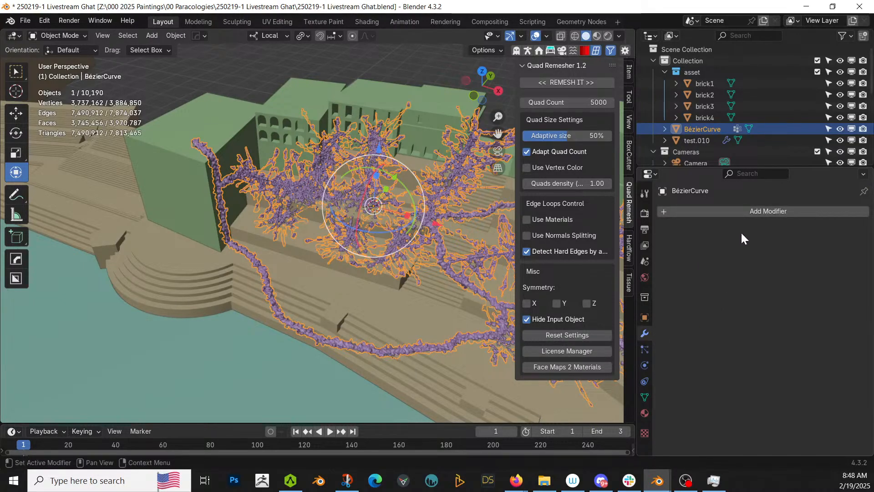
pyautogui.click(751, 213)
pyautogui.moveTo(751, 215)
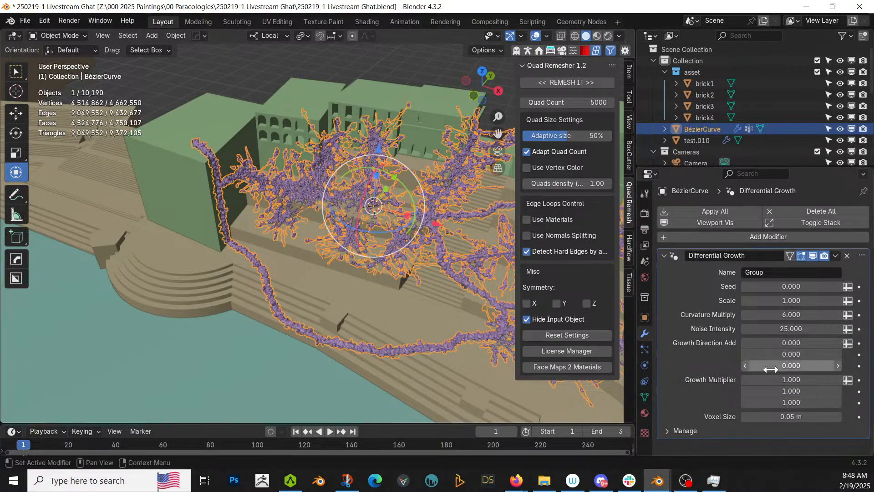
pyautogui.click(771, 301)
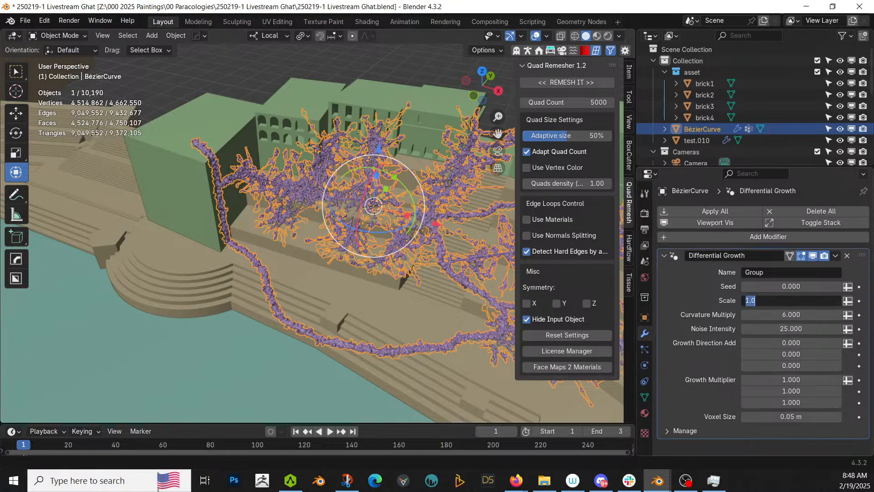
pyautogui.write('3')
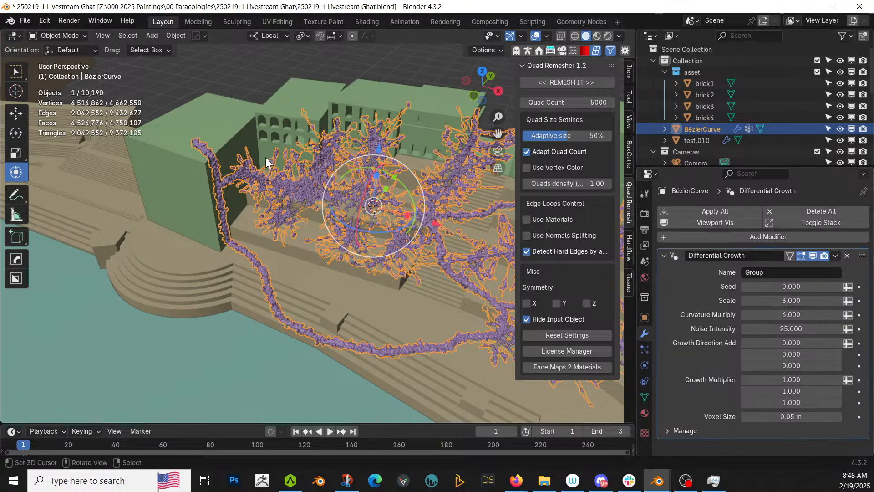
# - Save the file and run the growth simulation on the joined mesh from frame 1 to frame 3
pyautogui.scroll(6, 237, 177)
pyautogui.keyDown('shift'); pyautogui.moveTo(237, 177); pyautogui.dragTo(200, 211, button='middle'); pyautogui.keyUp('shift')
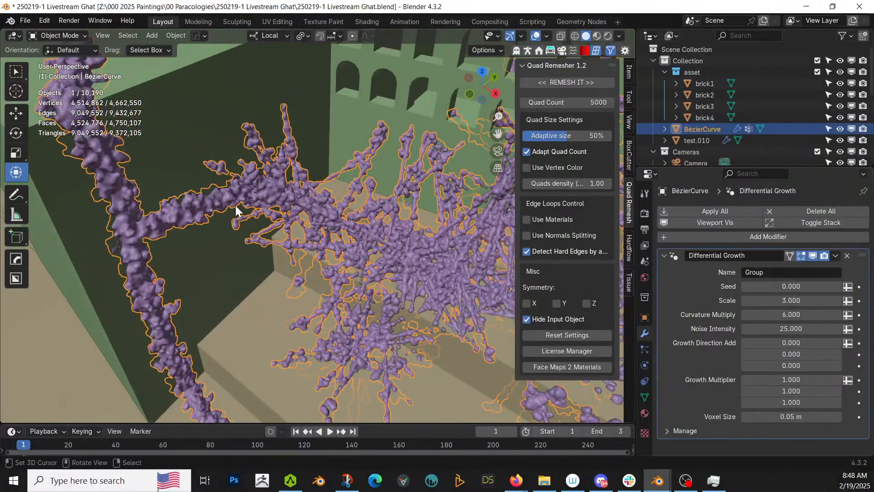
pyautogui.scroll(-3, 319, 246)
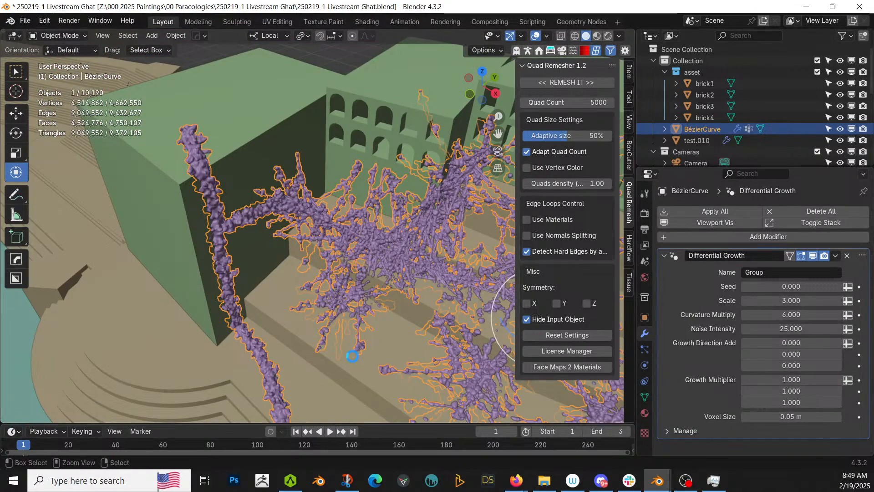
pyautogui.hotkey('ctrl', 's')
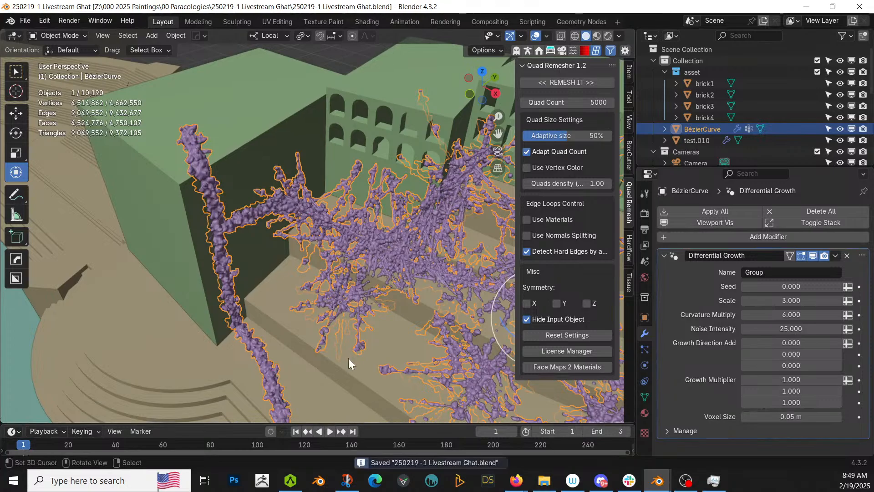
pyautogui.click(330, 432)
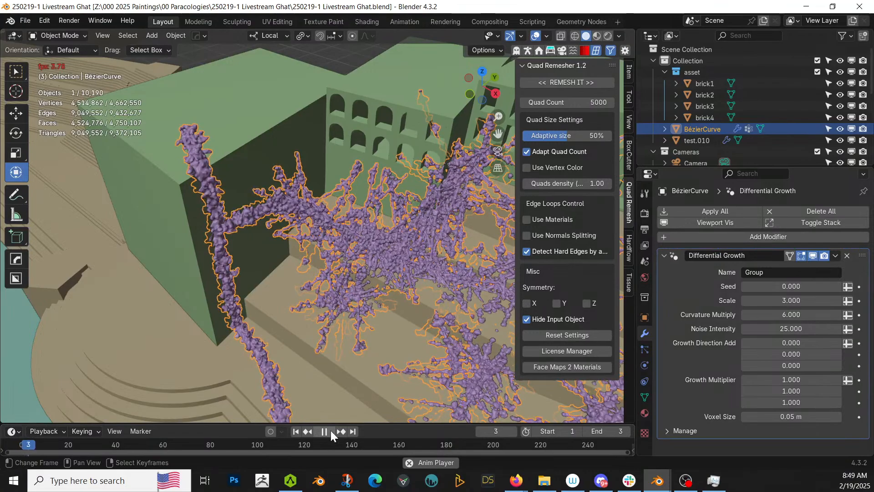
pyautogui.click(326, 430)
pyautogui.click(353, 431)
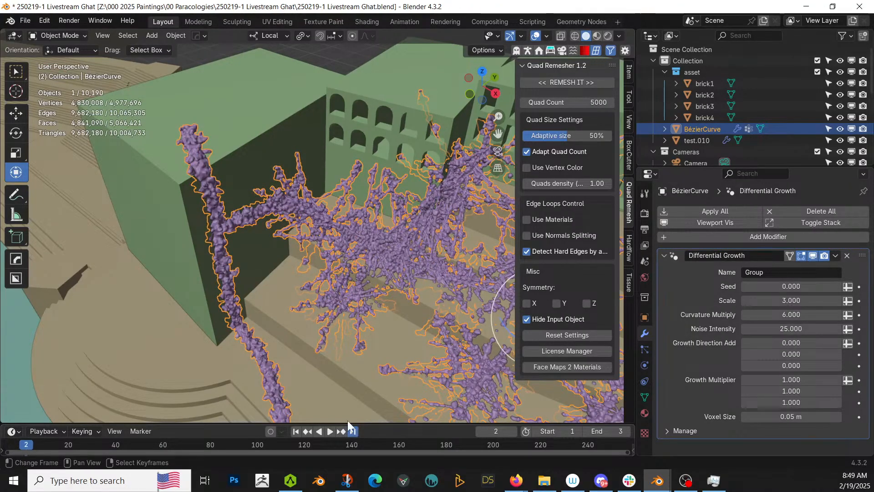
# - Check the grown tendrils up close and apply the Differential Growth modifier to the joined mesh
pyautogui.scroll(5, 351, 333)
pyautogui.moveTo(346, 329); pyautogui.dragTo(373, 332, button='middle')
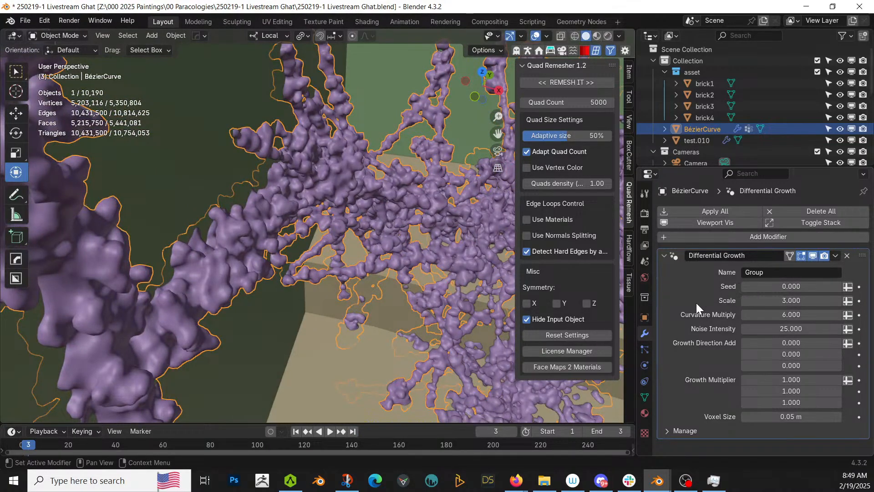
pyautogui.hotkey('ctrl', 'a')
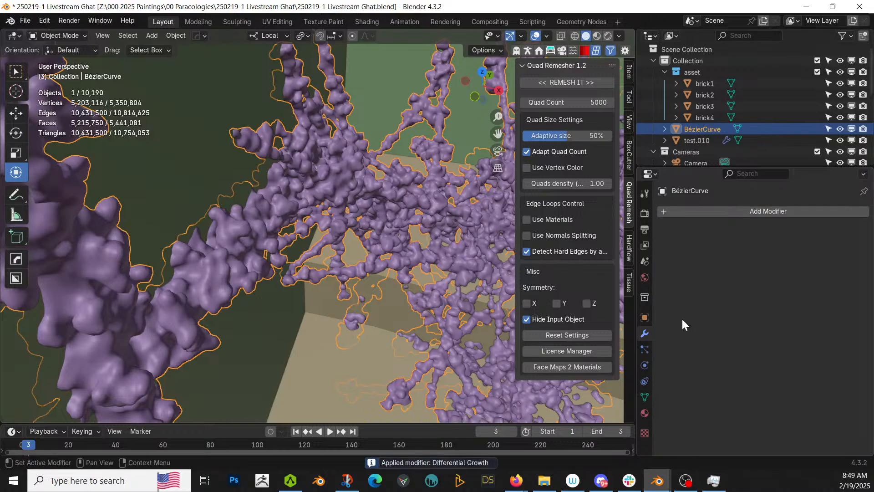
# - Add a Decimate modifier to the joined mesh and set its collapse Ratio to 0.2
pyautogui.scroll(-5, 339, 296)
pyautogui.click(721, 211)
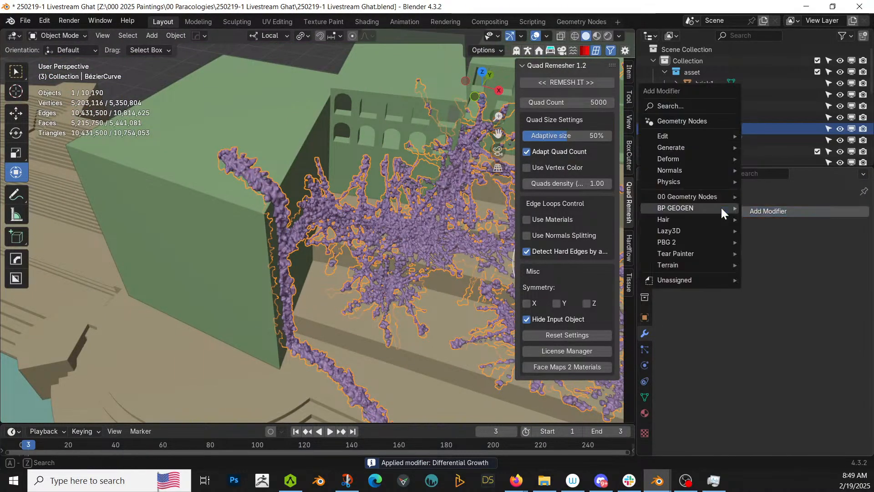
pyautogui.moveTo(718, 149)
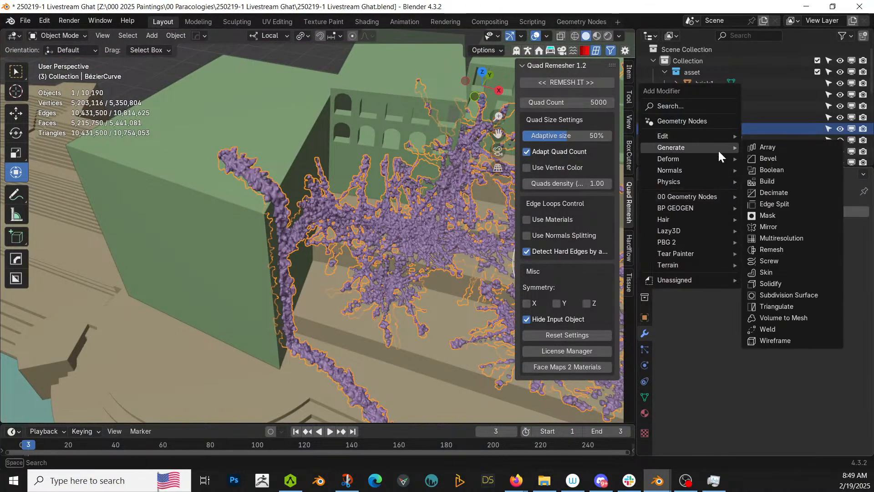
pyautogui.click(781, 194)
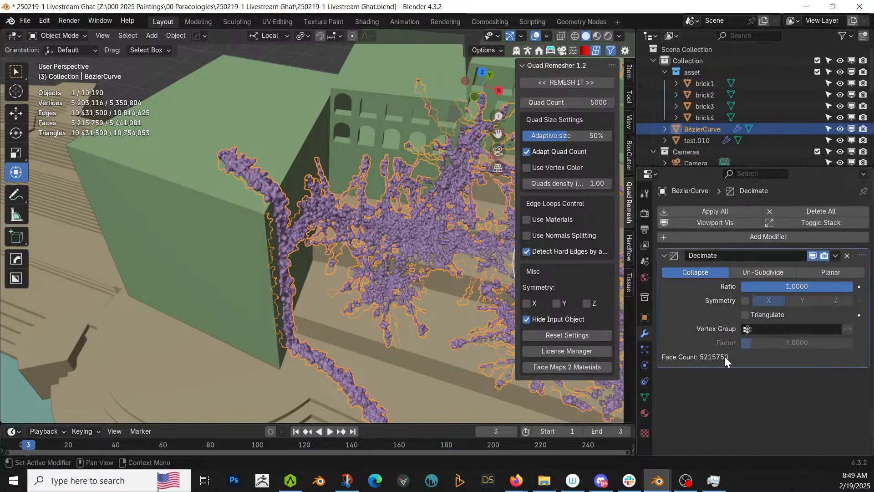
pyautogui.click(771, 287)
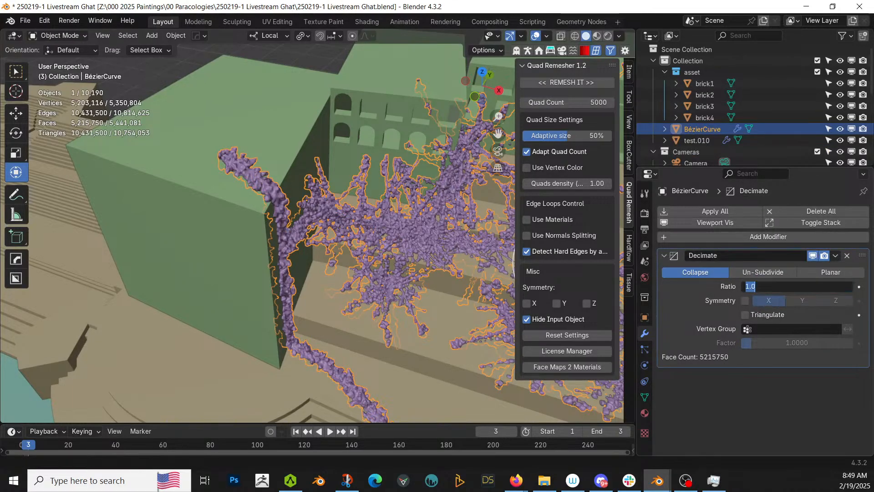
pyautogui.write('.2')
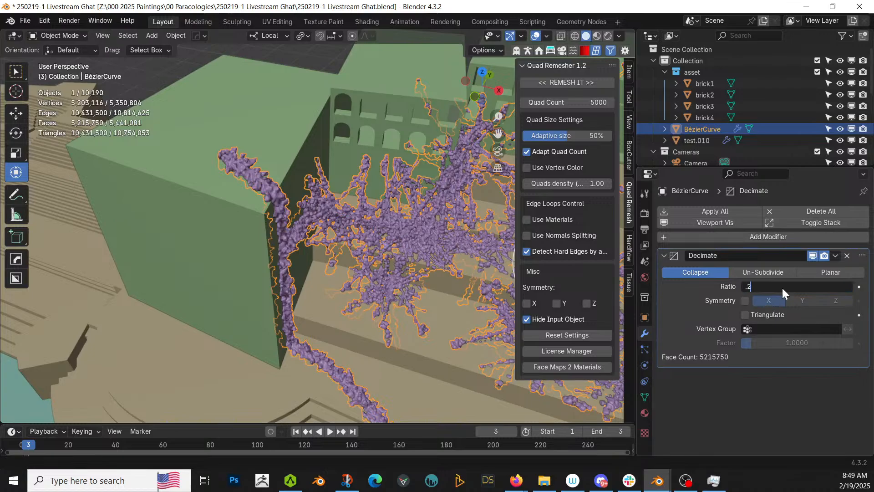
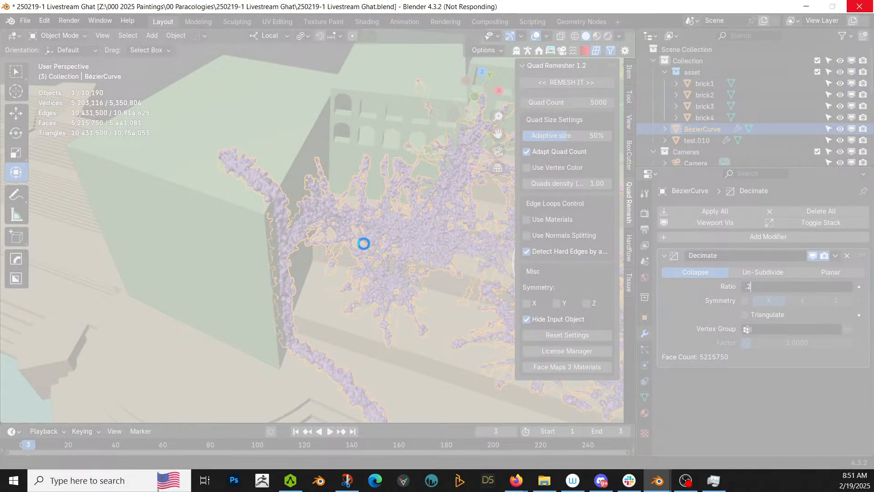
# - Switch to the Host Male Troll file and play the trousers' cloth simulation on to frame 10
pyautogui.hotkey('alt', 'Tab')
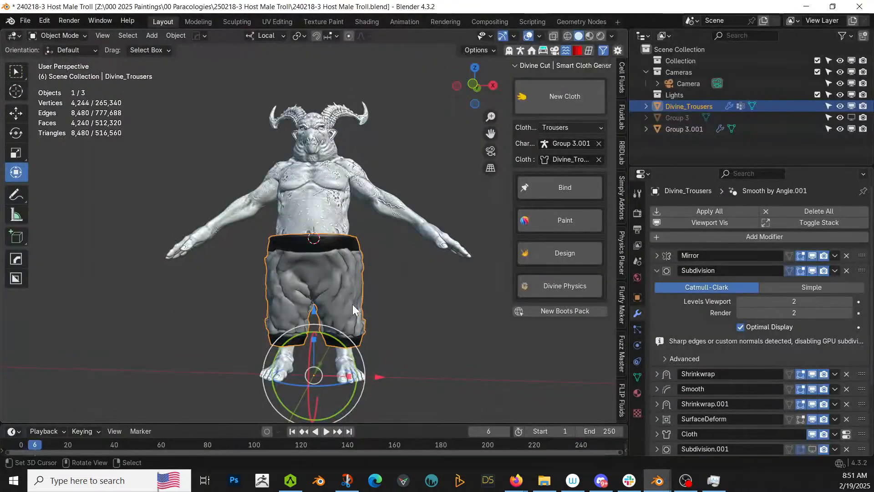
pyautogui.scroll(2, 352, 304)
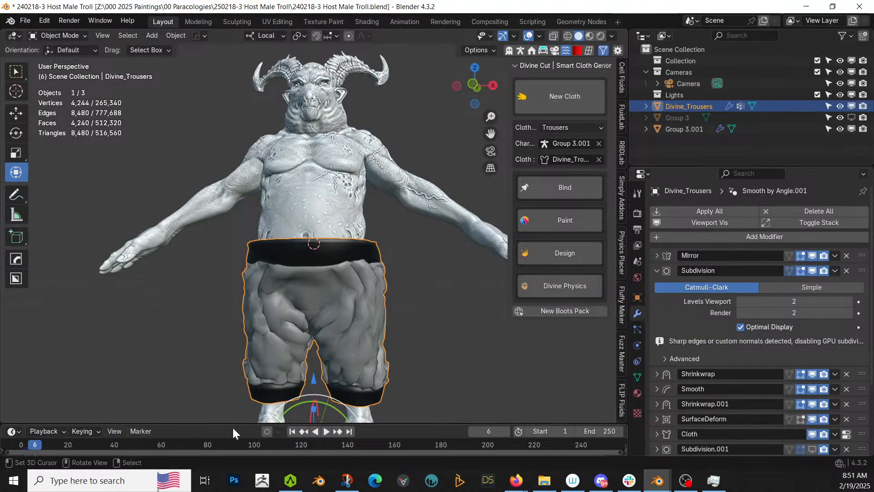
pyautogui.click(325, 432)
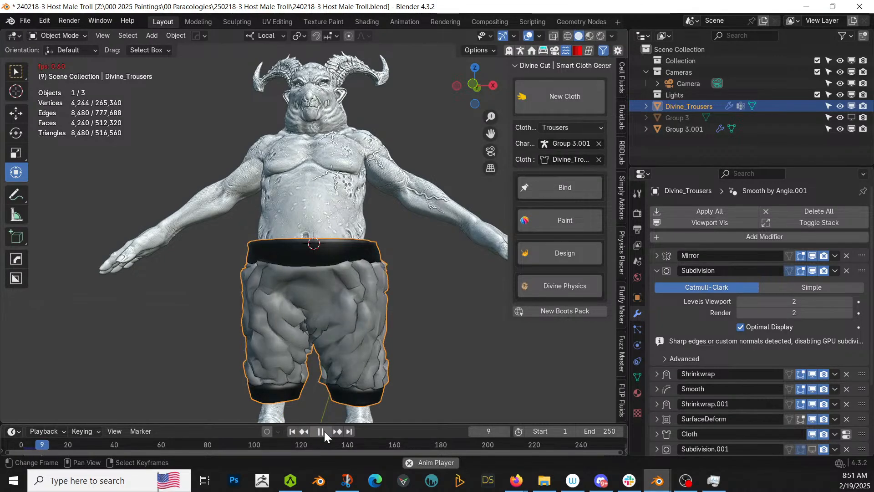
pyautogui.click(324, 430)
pyautogui.moveTo(362, 355); pyautogui.dragTo(353, 386, button='middle')
pyautogui.scroll(2, 355, 370)
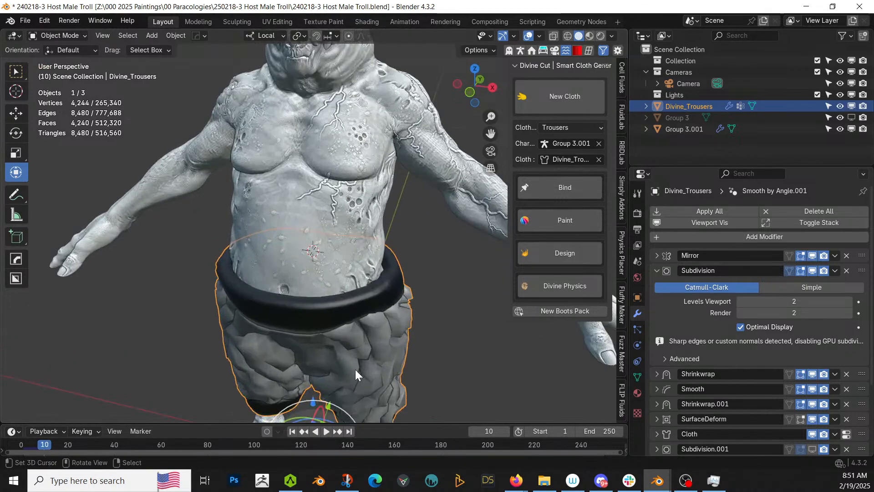
pyautogui.scroll(-3, 355, 369)
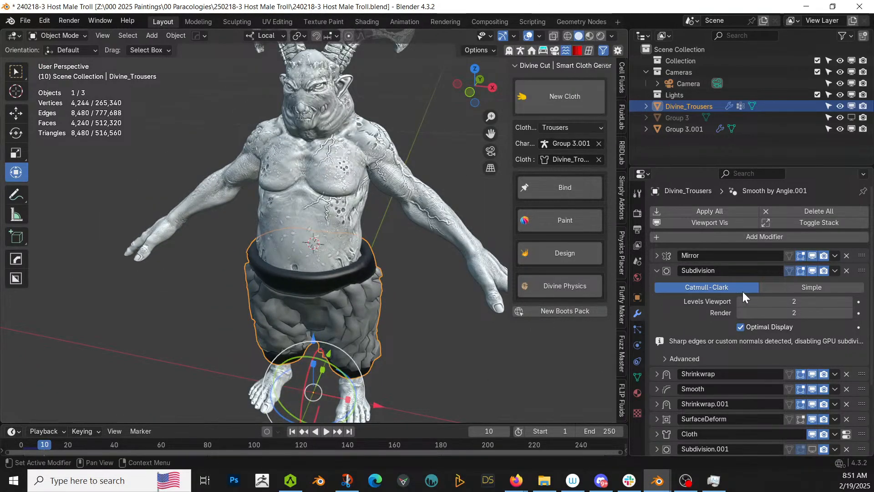
# - Remove the trousers' EdgeSplit and Solidify modifiers and turn on the viewport display of Subdivision.001
pyautogui.scroll(2, 504, 327)
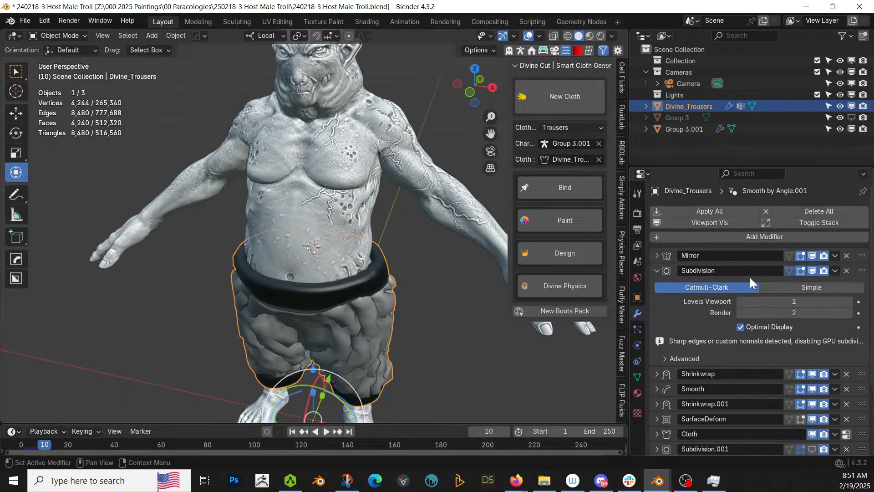
pyautogui.scroll(-4, 767, 328)
pyautogui.scroll(-1, 764, 337)
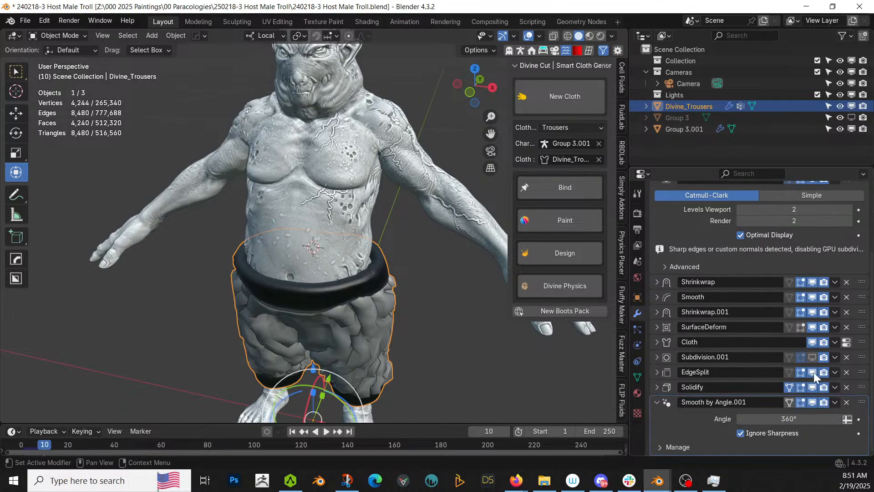
pyautogui.click(845, 372)
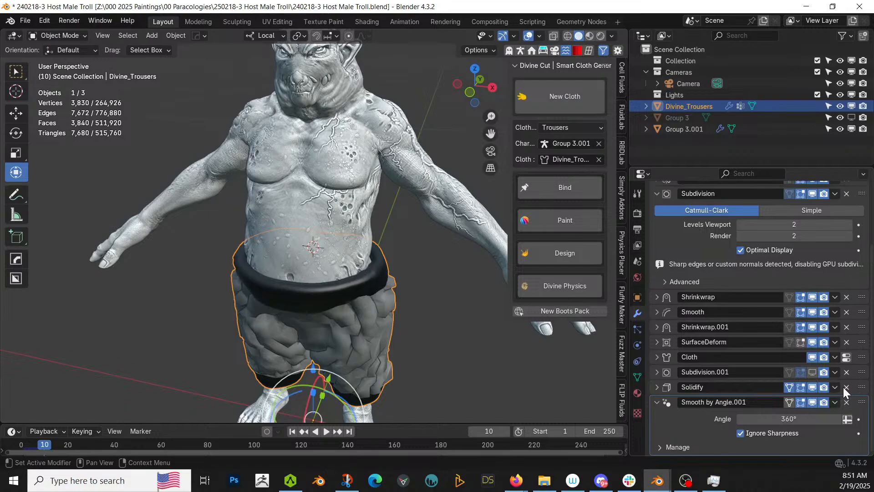
pyautogui.click(845, 387)
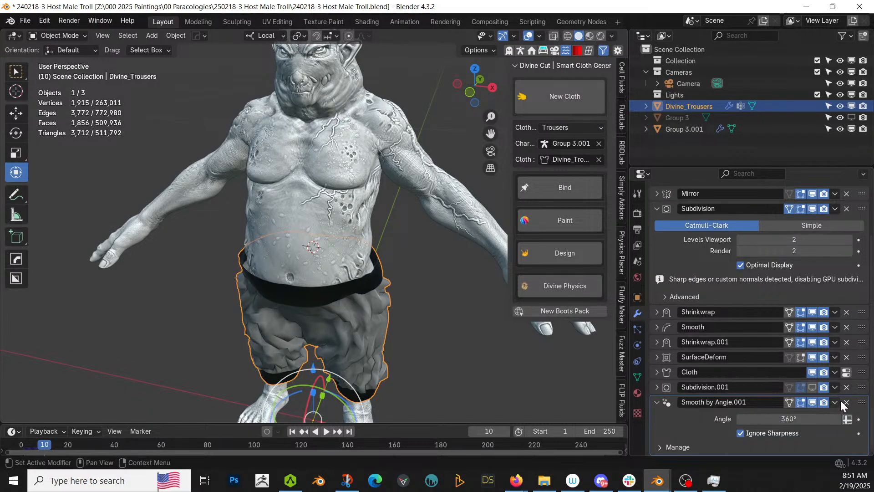
pyautogui.click(813, 386)
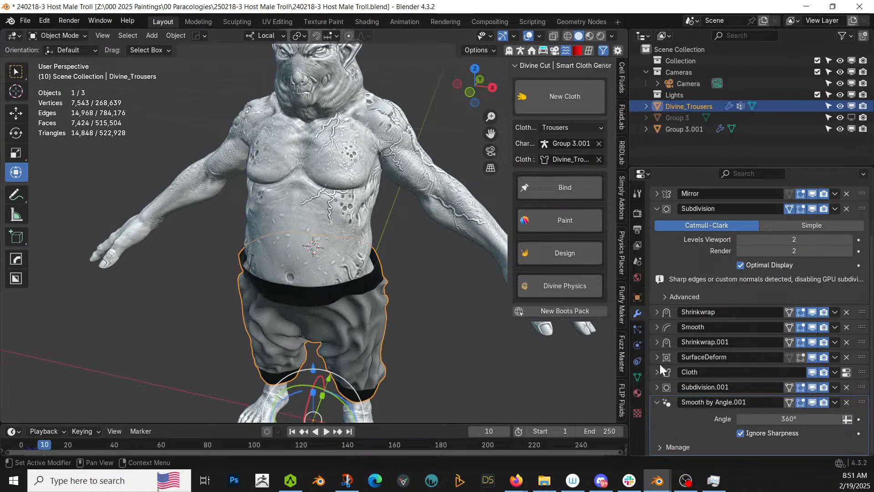
# - Rerun the trousers' cloth simulation from frame 1 to frame 11 and inspect the folds from several angles
pyautogui.scroll(-3, 373, 306)
pyautogui.moveTo(372, 306); pyautogui.dragTo(394, 258, button='middle')
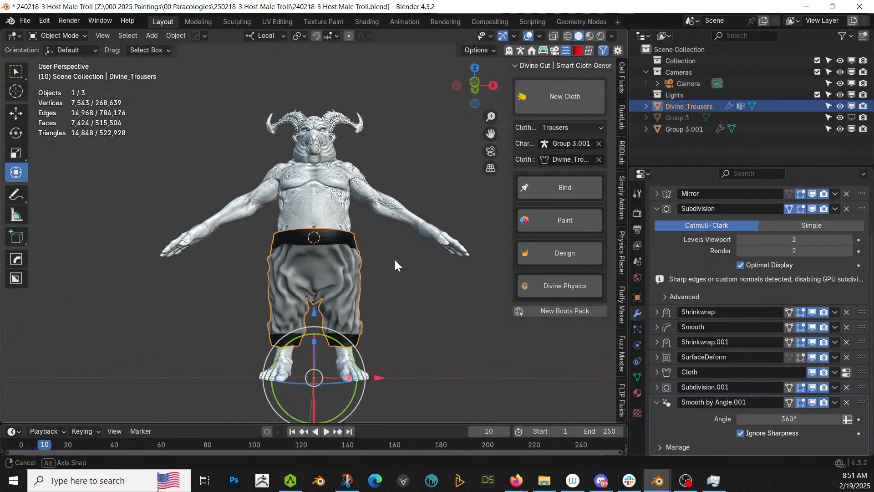
pyautogui.click(291, 431)
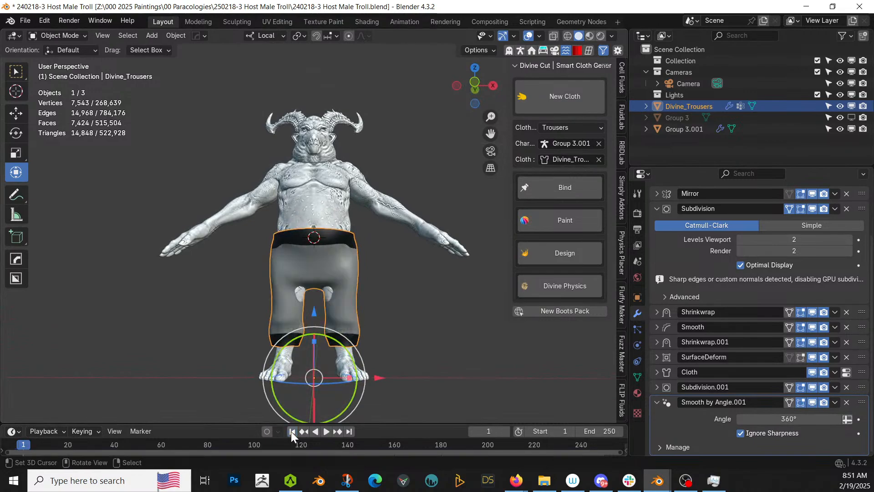
pyautogui.click(324, 430)
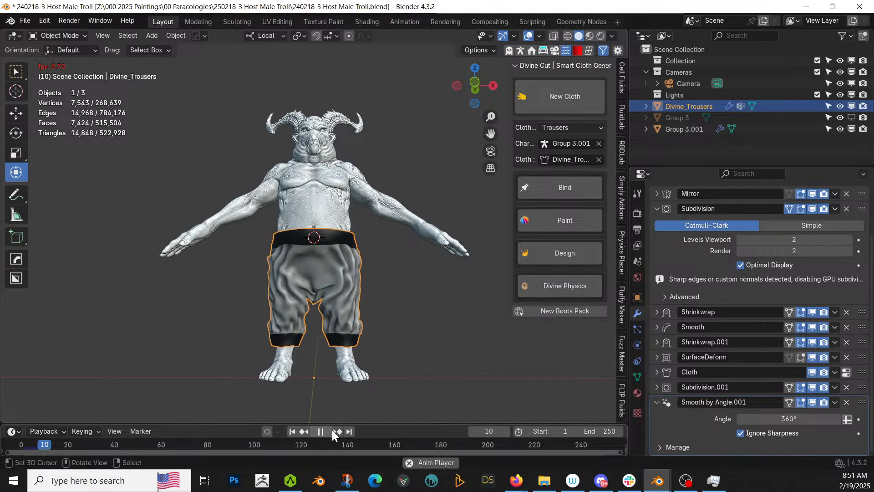
pyautogui.press('space')
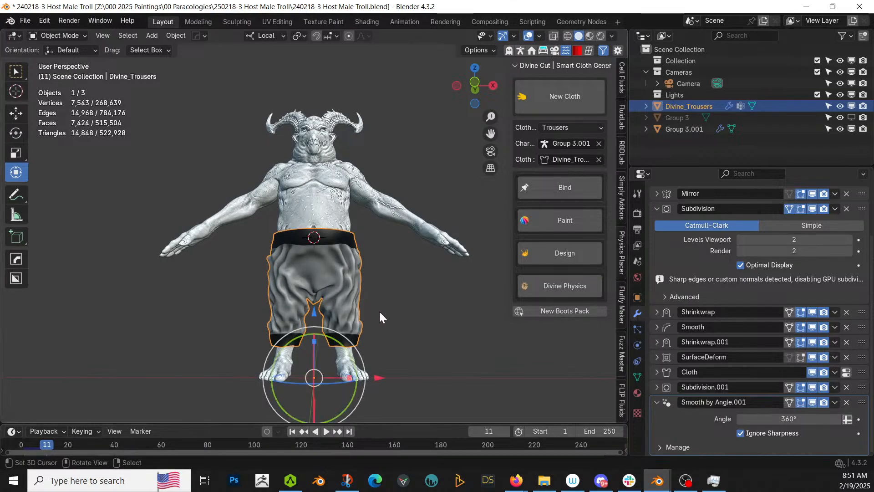
pyautogui.scroll(5, 378, 312)
pyautogui.moveTo(379, 311); pyautogui.dragTo(551, 360, button='middle')
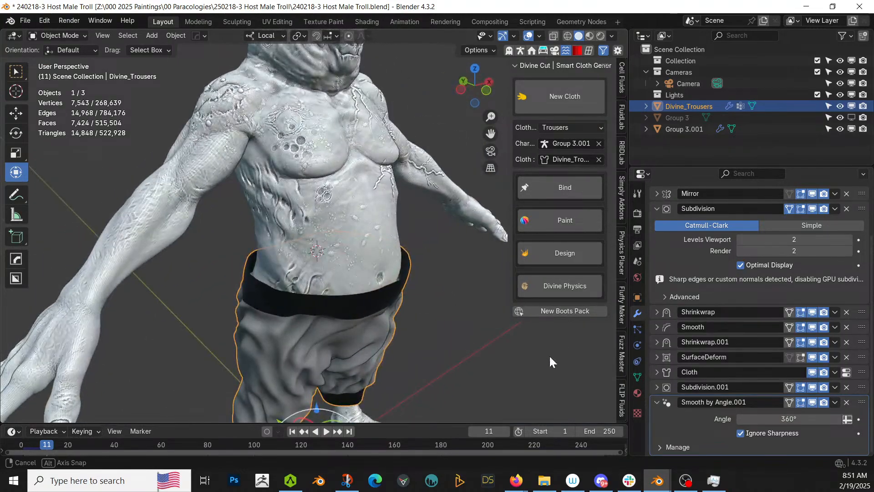
pyautogui.scroll(-5, 474, 291)
pyautogui.moveTo(473, 291); pyautogui.dragTo(406, 308, button='middle')
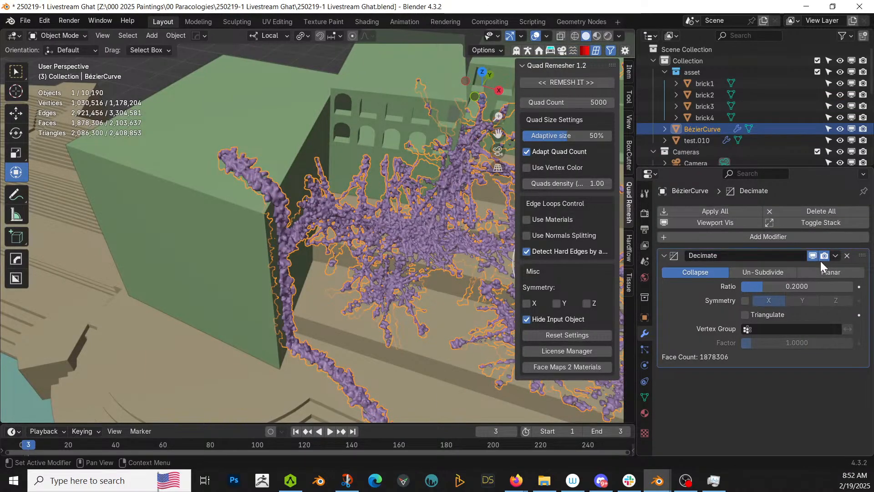
# - Apply the corruption mesh's Decimate modifier, and put the trousers into Edit Mode in the Host Male Troll file
pyautogui.click(835, 255)
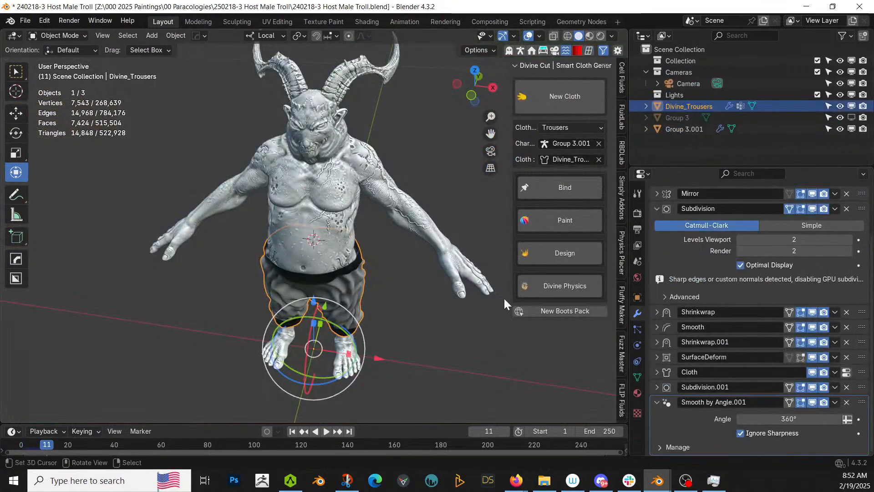
pyautogui.scroll(1, 731, 336)
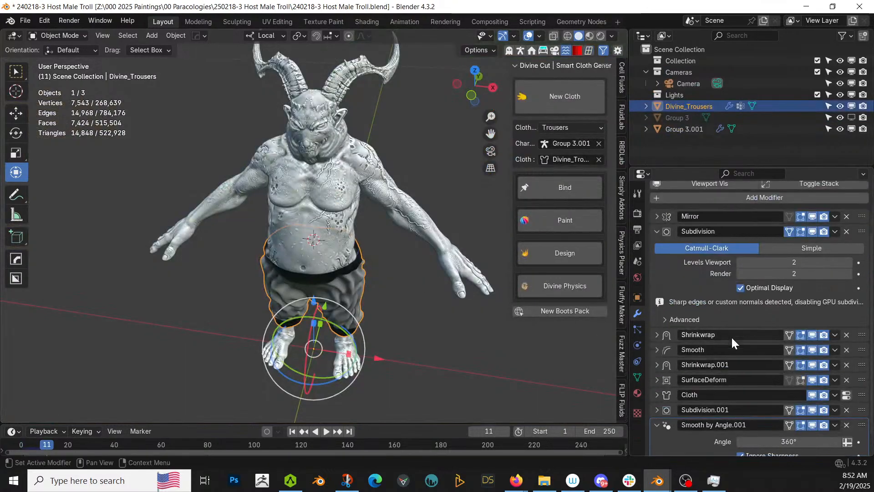
pyautogui.moveTo(450, 302); pyautogui.dragTo(409, 276, button='middle')
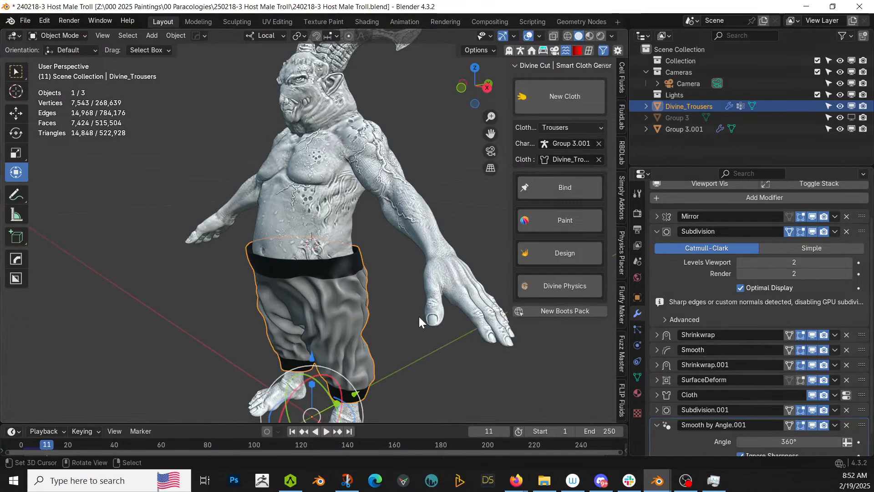
pyautogui.scroll(4, 389, 315)
pyautogui.press('Tab')
pyautogui.moveTo(381, 321); pyautogui.dragTo(374, 309, button='middle')
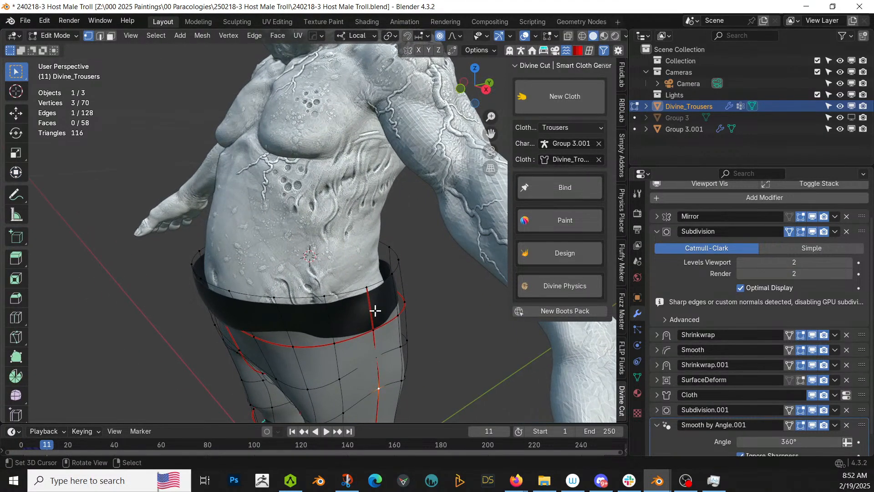
# - Return to frame 1 and scale the trousers' upper waistband edge loop inward to about 0.74 with proportional editing
pyautogui.click(293, 431)
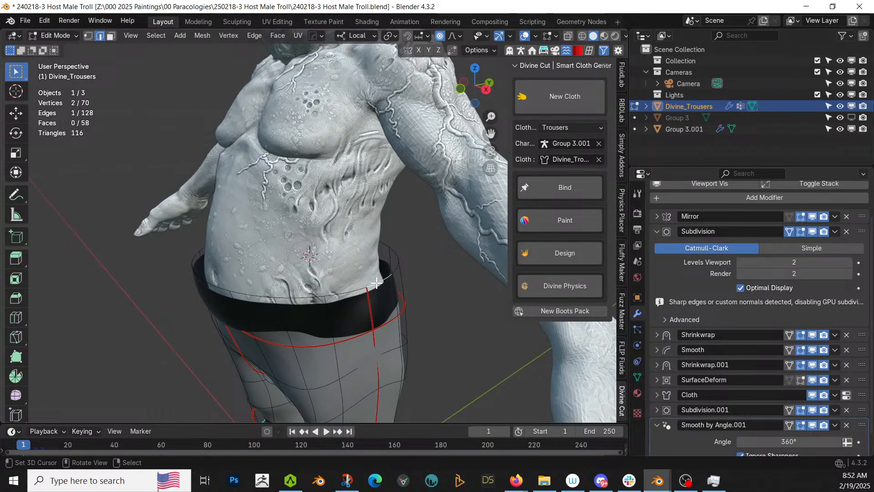
pyautogui.keyDown('alt'); pyautogui.click(380, 284); pyautogui.keyUp('alt')
pyautogui.press('s')
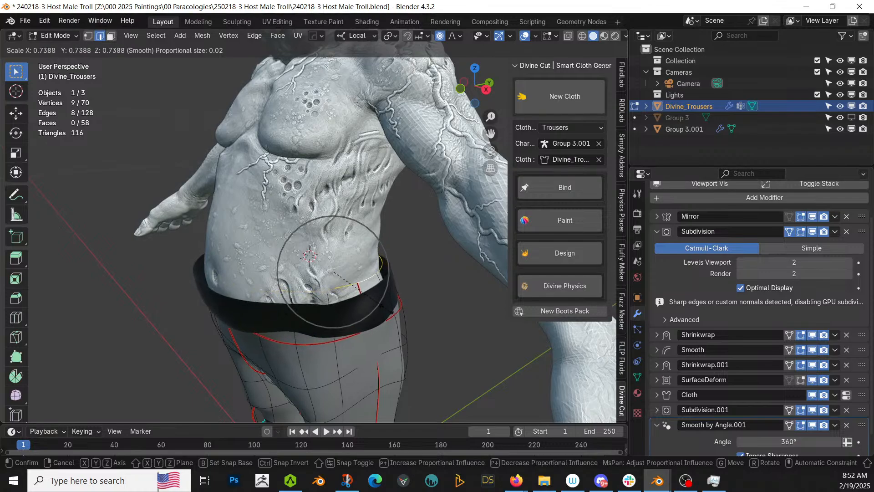
pyautogui.click(386, 307)
pyautogui.moveTo(386, 306); pyautogui.dragTo(440, 303, button='middle')
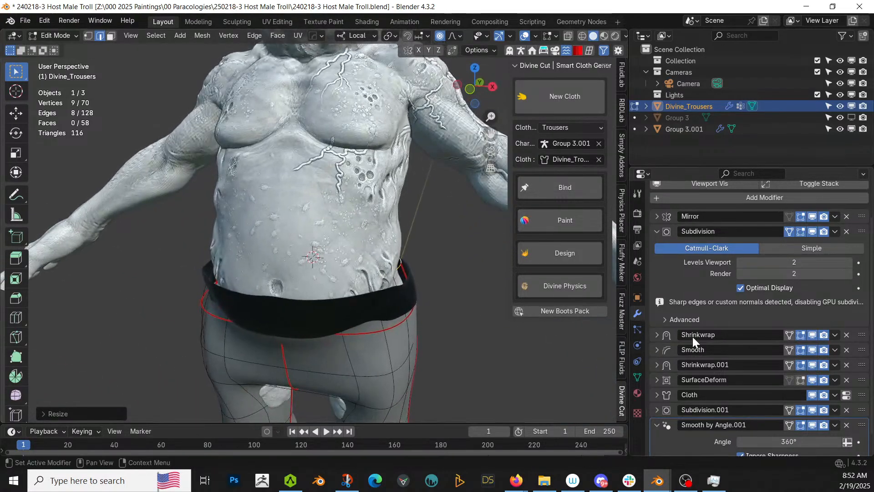
# - Turn off the first Shrinkwrap modifier's viewport display and test the trousers' cloth simulation up to frame 5
pyautogui.click(813, 335)
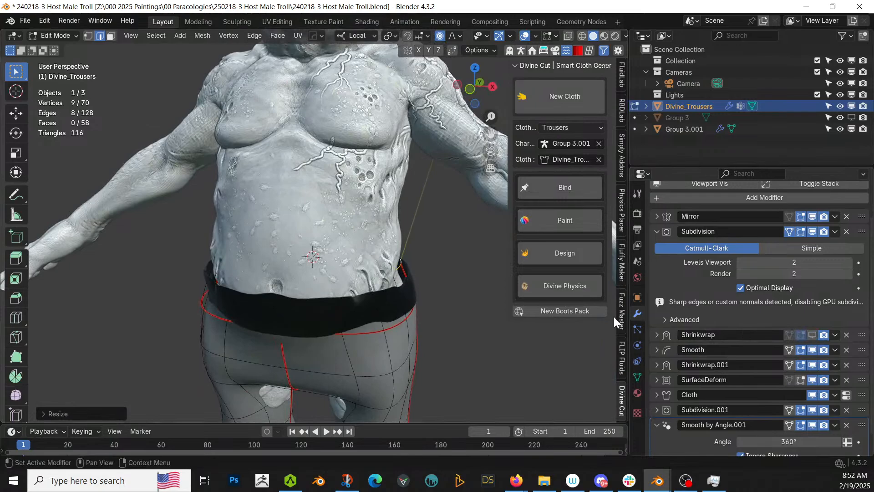
pyautogui.moveTo(456, 318); pyautogui.dragTo(392, 316, button='middle')
pyautogui.press('Tab')
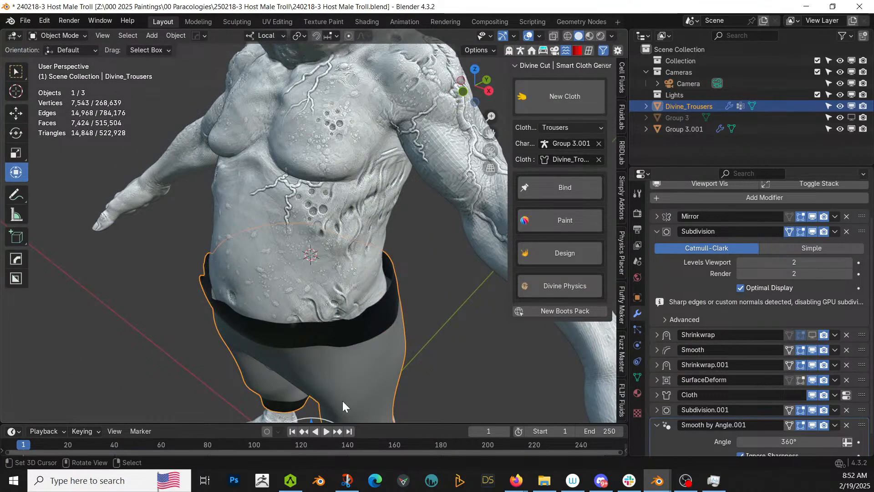
pyautogui.click(327, 431)
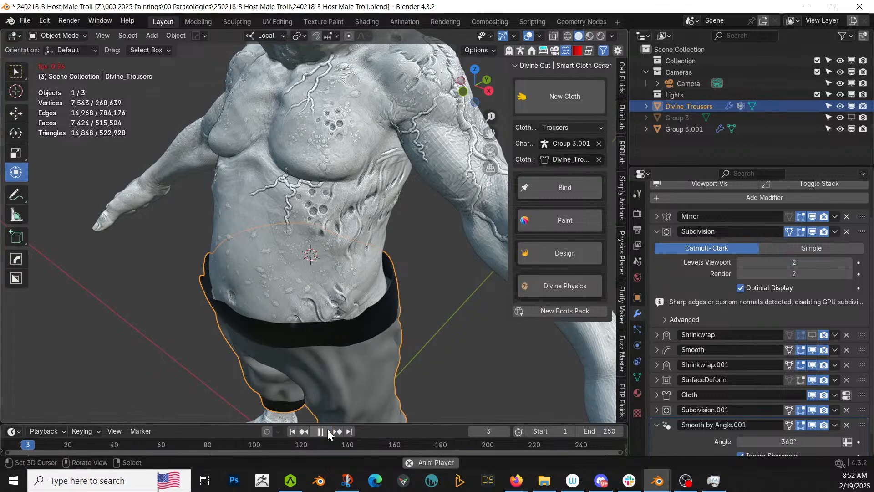
pyautogui.click(321, 431)
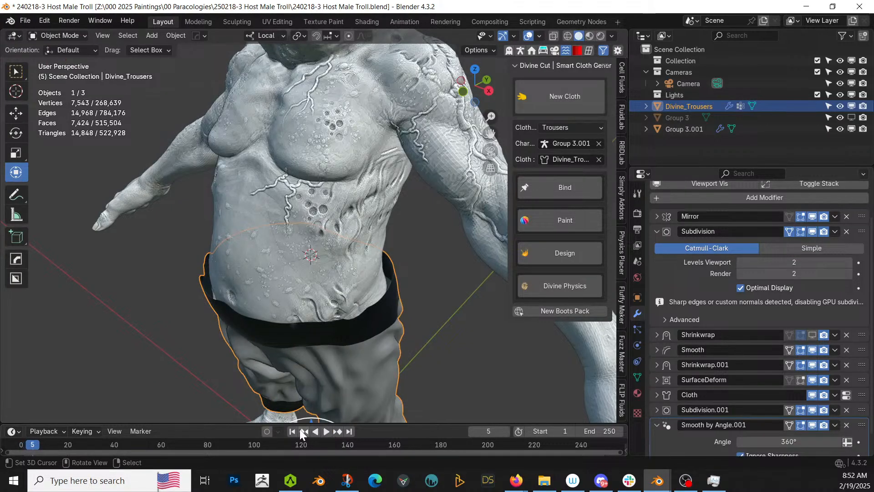
# - Go back to frame 1, check the waistband in Edit Mode and turn the Shrinkwrap modifier's viewport display back on
pyautogui.click(303, 432)
pyautogui.moveTo(501, 350); pyautogui.dragTo(433, 308, button='middle')
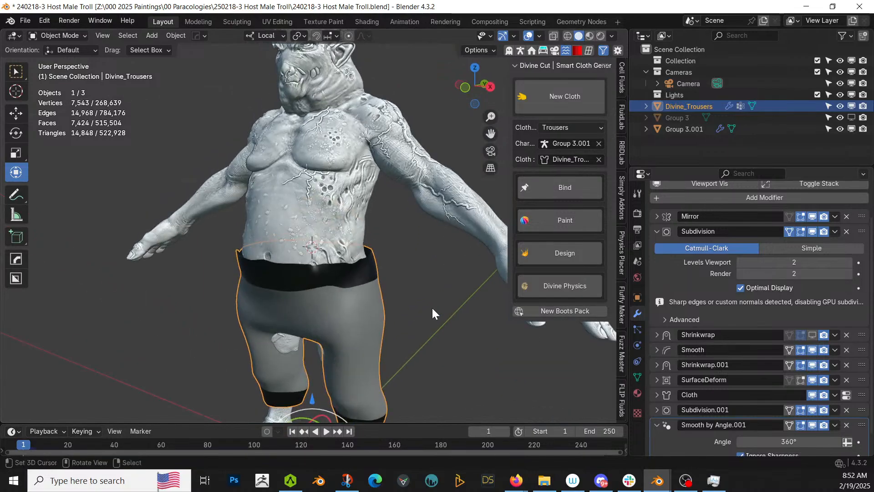
pyautogui.press('Tab')
pyautogui.scroll(3, 424, 310)
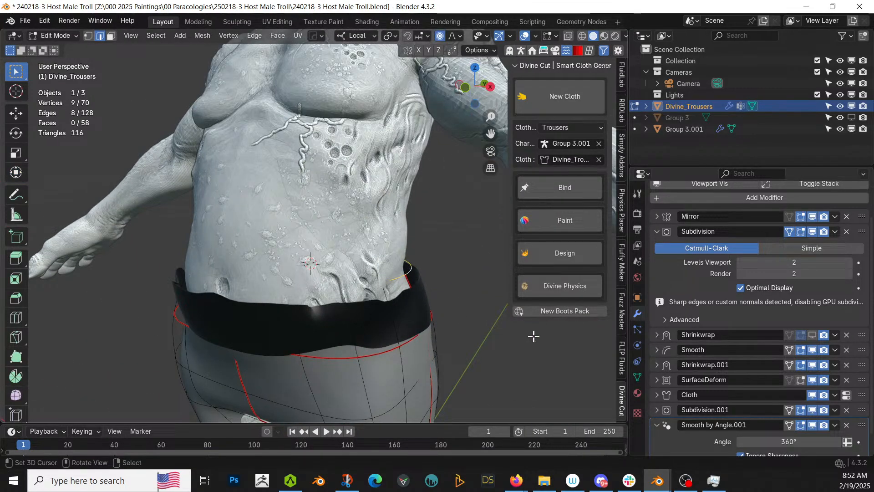
pyautogui.moveTo(513, 335); pyautogui.dragTo(423, 267, button='middle')
pyautogui.scroll(-3, 398, 287)
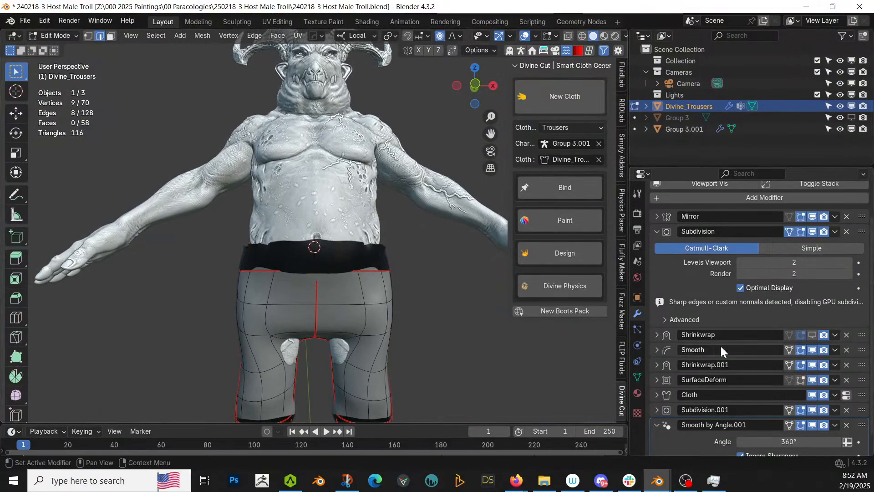
pyautogui.click(814, 334)
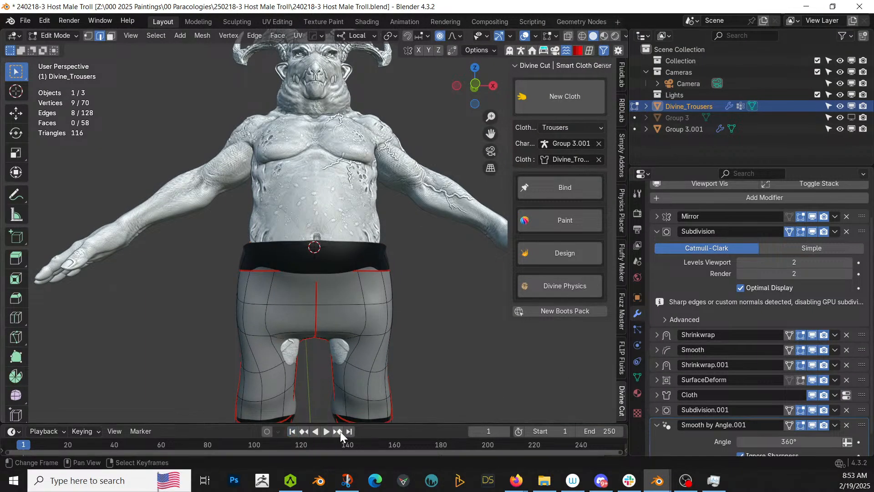
# - Rerun the trousers' cloth simulation in Object Mode from frame 1 to about frame 17
pyautogui.click(327, 431)
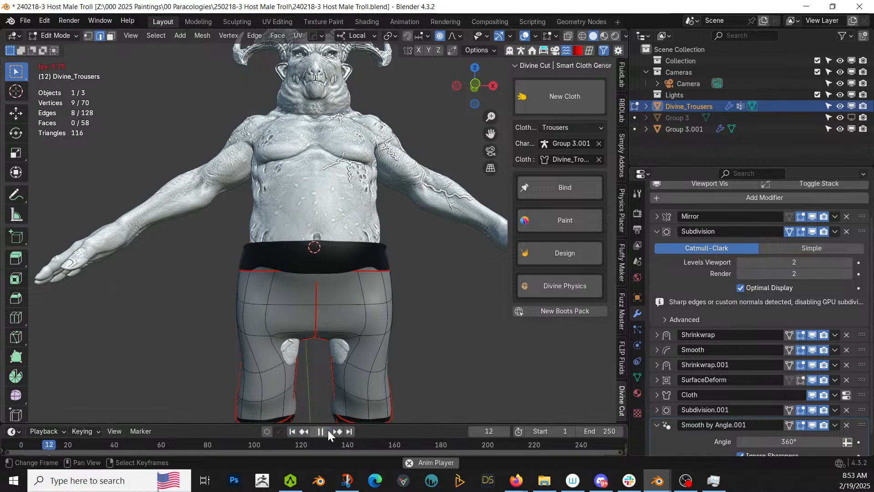
pyautogui.click(328, 431)
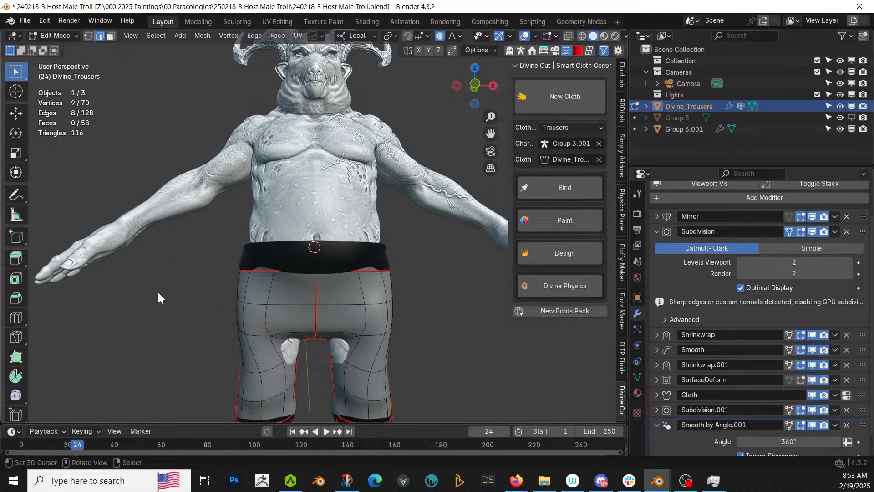
pyautogui.press('Tab')
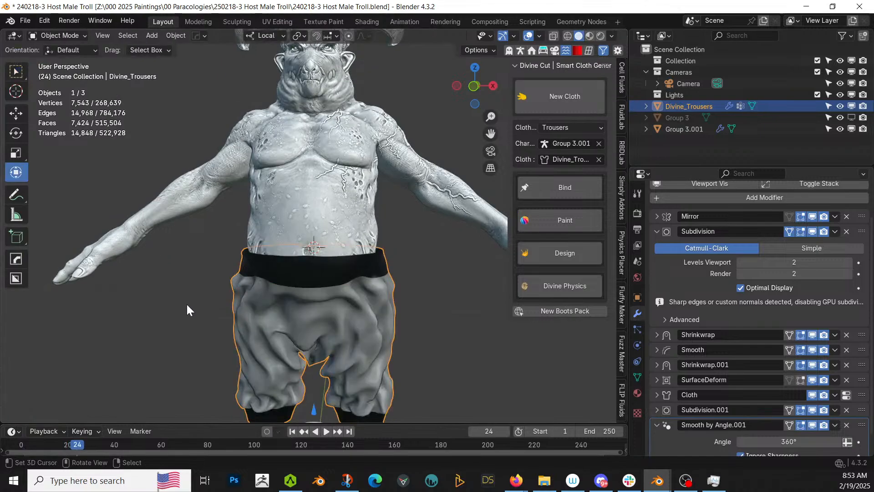
pyautogui.click(293, 432)
pyautogui.click(328, 431)
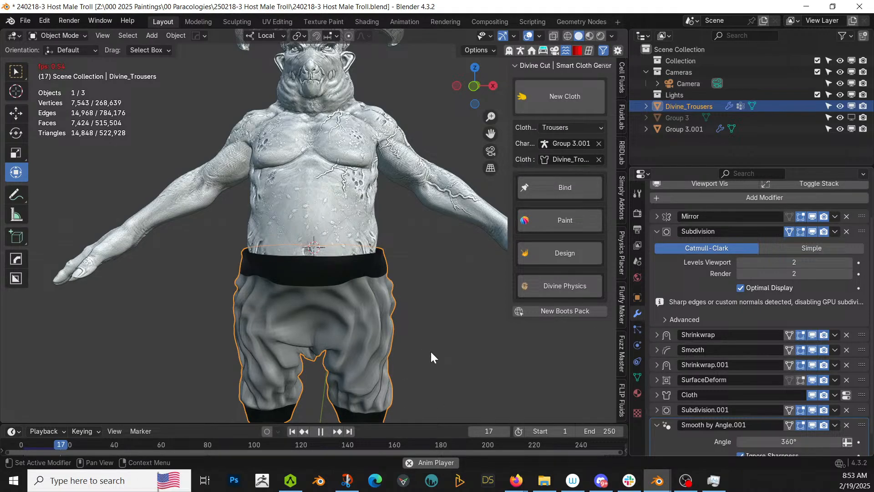
pyautogui.press('space')
pyautogui.moveTo(431, 351); pyautogui.dragTo(368, 290, button='middle')
# - Switch to the Livestream Ghat file and save it
pyautogui.hotkey('alt', 'Tab')
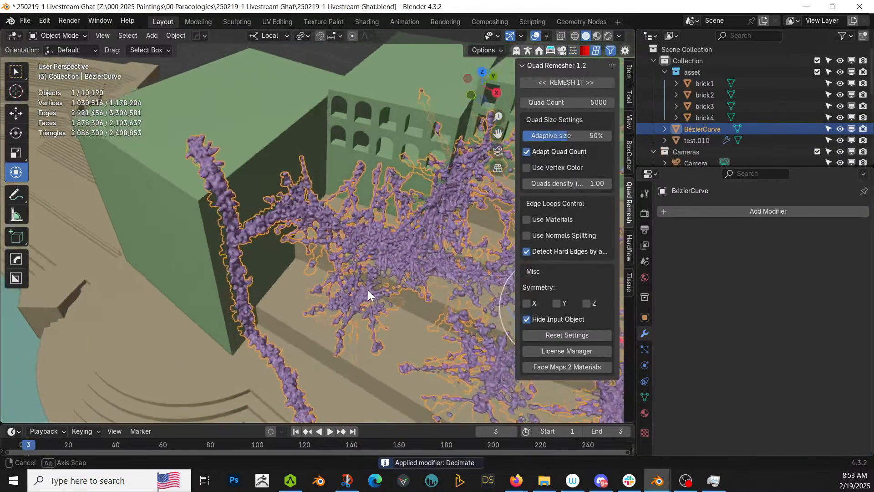
pyautogui.scroll(-2, 368, 290)
pyautogui.hotkey('ctrl', 's')
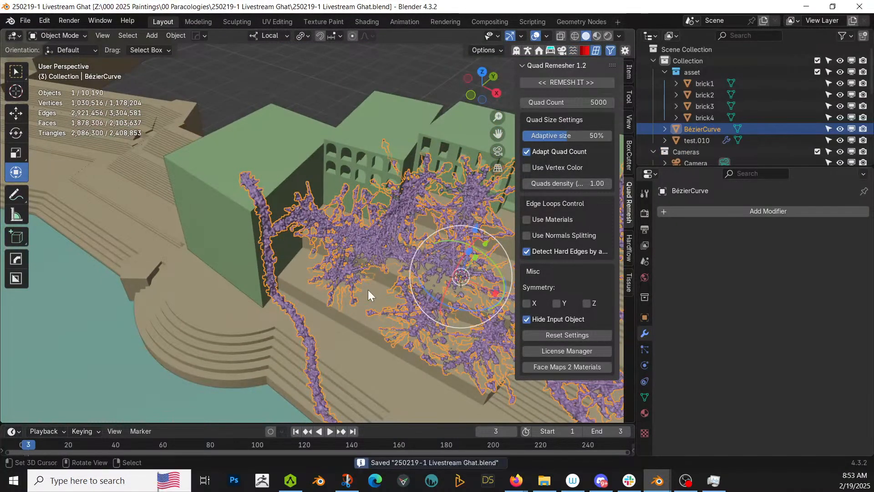
# - Examine the corruption growth over the ghat from several angles, including in the rendered viewport
pyautogui.scroll(3, 368, 290)
pyautogui.moveTo(368, 289); pyautogui.dragTo(338, 237, button='middle')
pyautogui.scroll(-1, 338, 237)
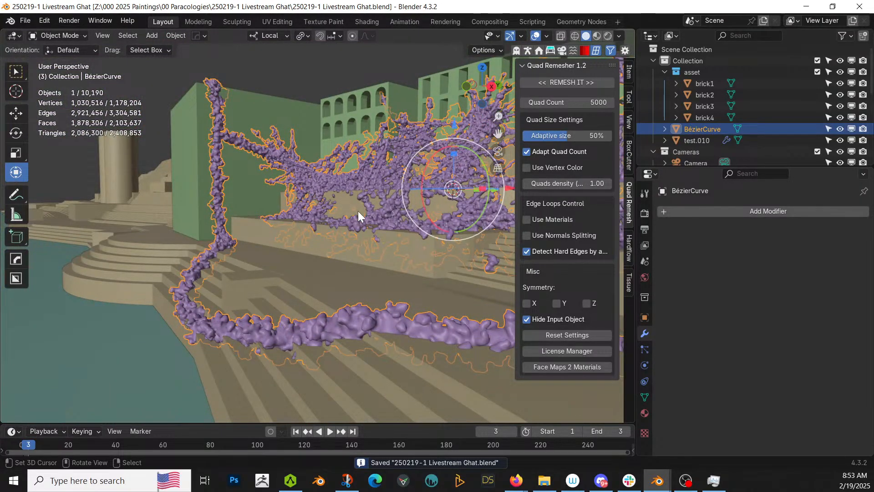
pyautogui.moveTo(358, 211); pyautogui.dragTo(191, 200, button='middle')
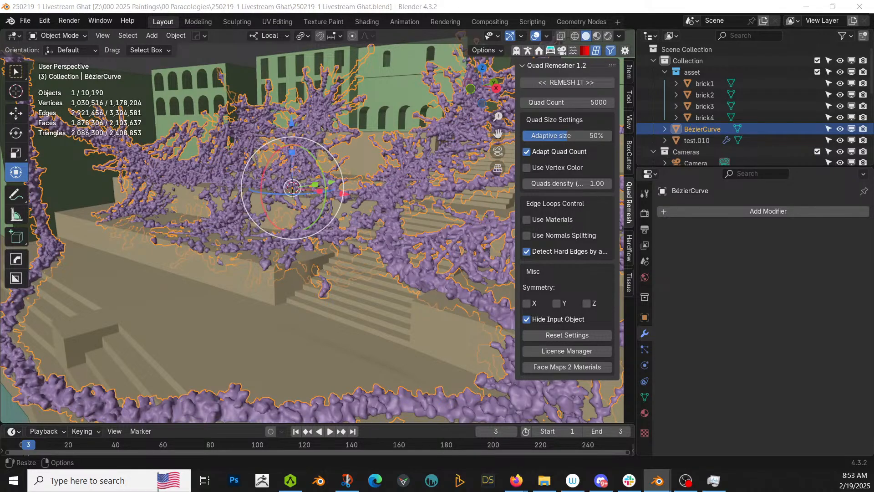
pyautogui.moveTo(293, 137); pyautogui.dragTo(217, 174)
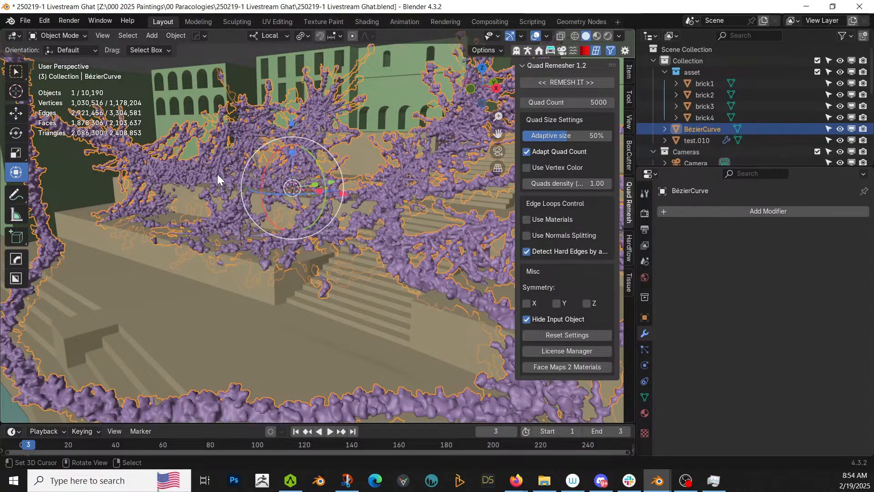
pyautogui.press('z')
pyautogui.press('8')
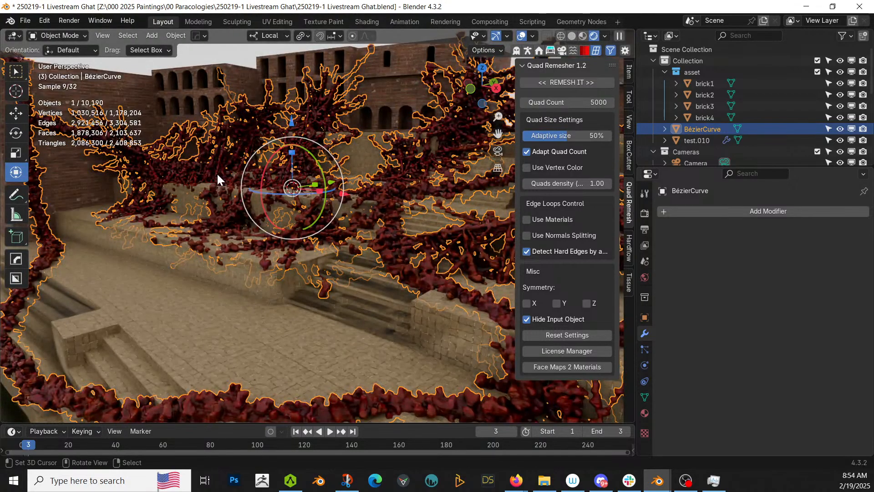
pyautogui.moveTo(223, 207); pyautogui.dragTo(236, 223, button='middle')
# - Raise the water plane about 1.67 m along its local Z axis so the river covers more of the ghat's lower steps
pyautogui.click(285, 294)
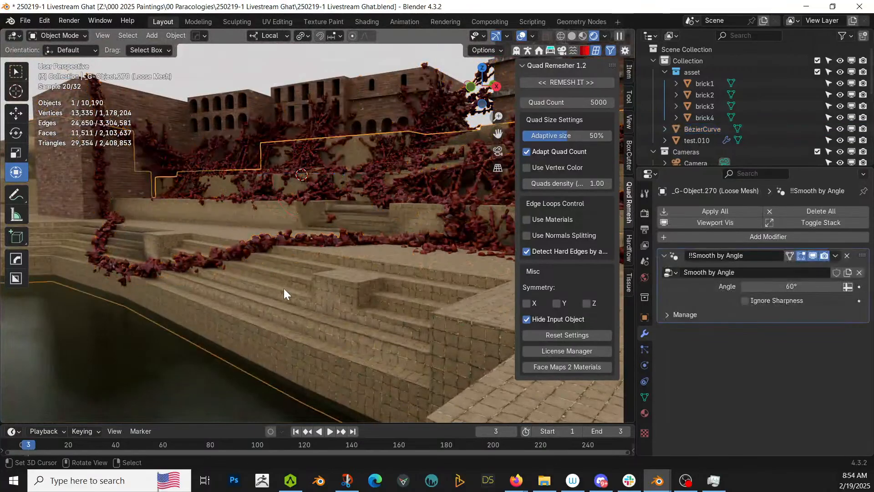
pyautogui.moveTo(285, 294); pyautogui.dragTo(256, 301, button='middle')
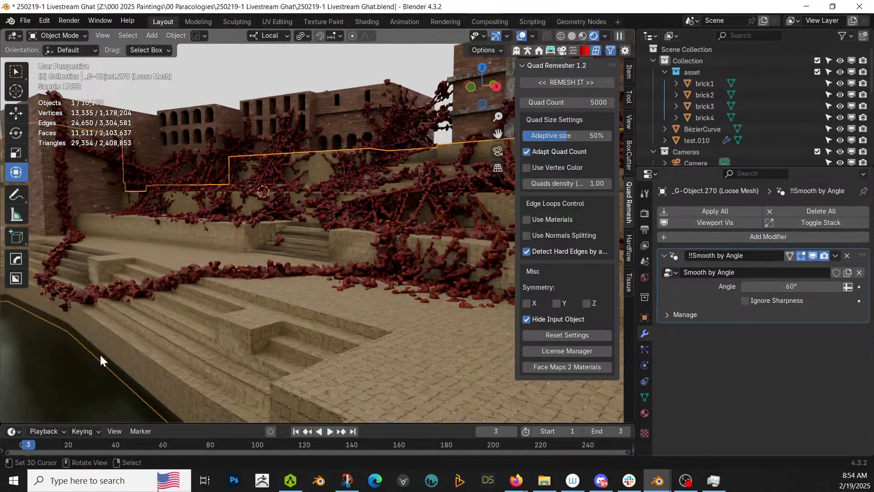
pyautogui.click(84, 359)
pyautogui.press('g')
pyautogui.press('z')
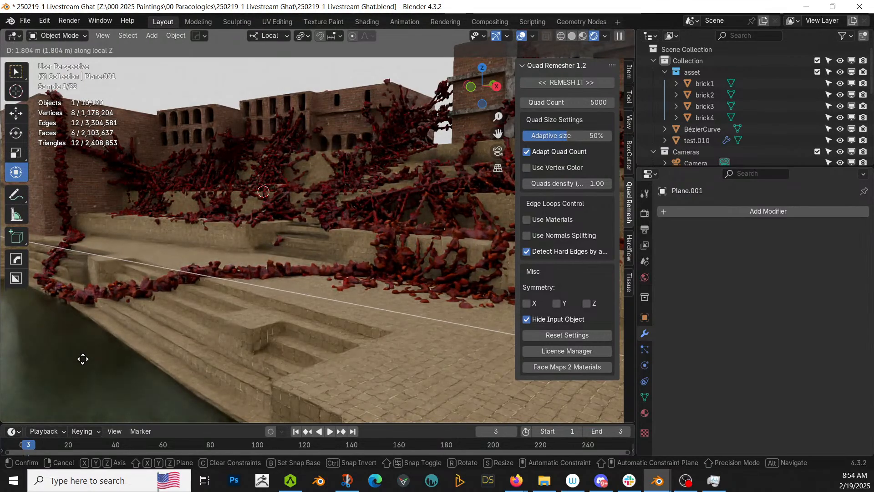
pyautogui.click(83, 361)
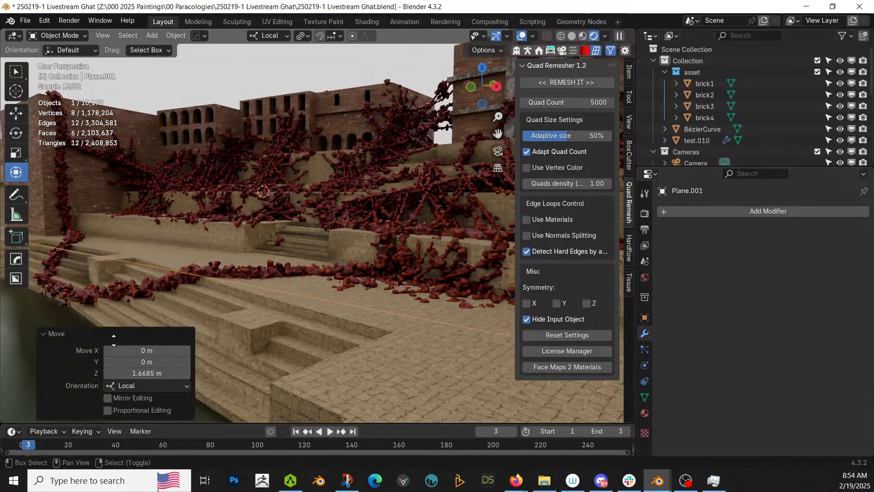
pyautogui.moveTo(190, 324); pyautogui.dragTo(196, 318, button='middle')
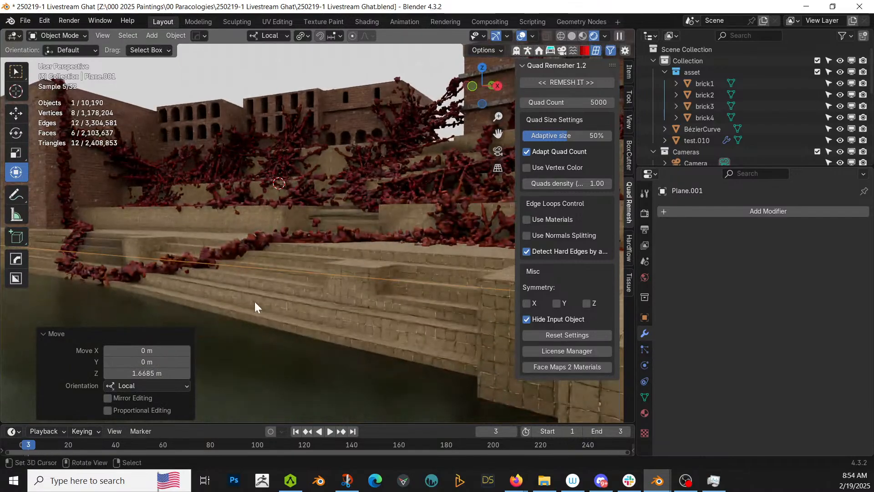
pyautogui.scroll(6, 255, 306)
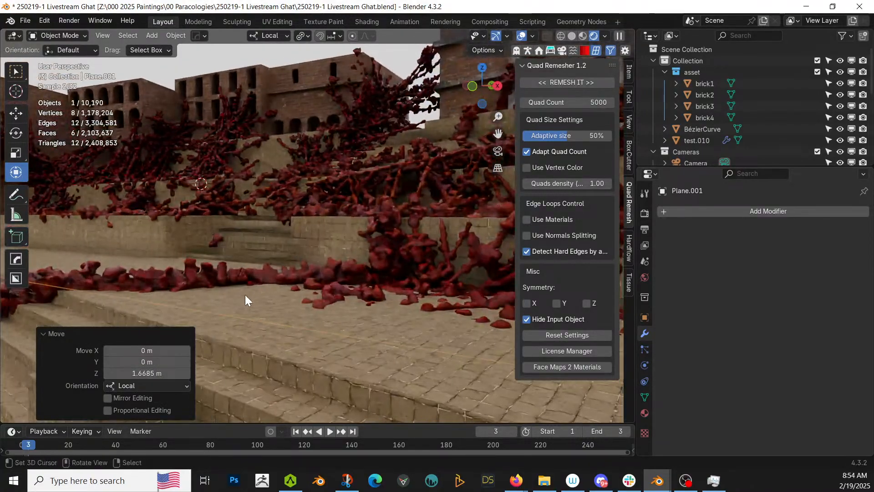
pyautogui.moveTo(245, 294); pyautogui.dragTo(219, 292, button='middle')
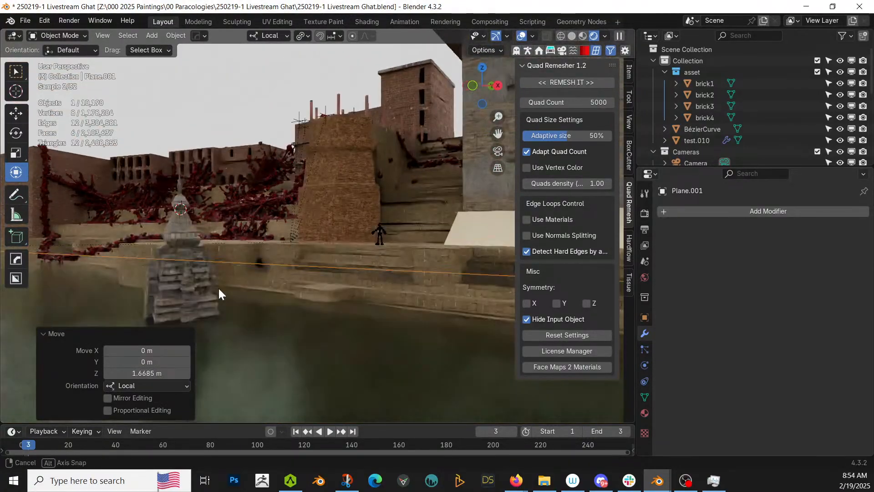
pyautogui.scroll(1, 219, 290)
pyautogui.scroll(-1, 219, 289)
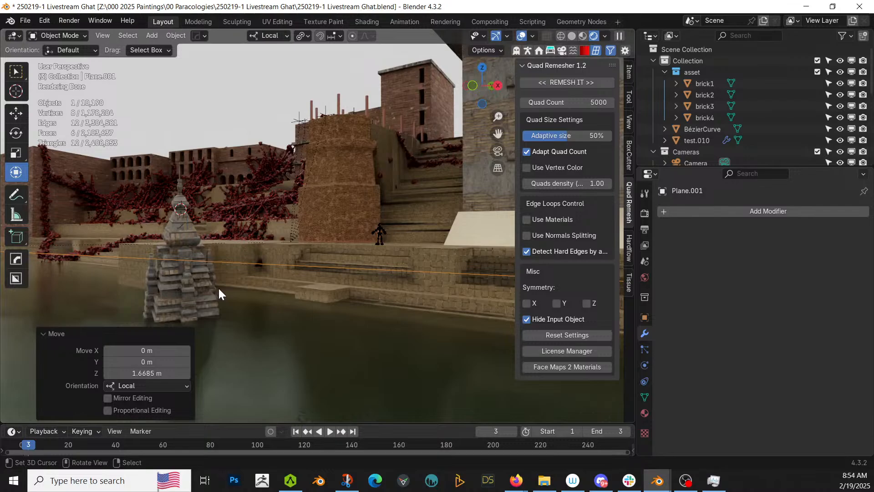
# - Switch the viewport to solid shading and move the brick tower's objects together with the river temple into the Ghat collection
pyautogui.press('z')
pyautogui.press('6')
pyautogui.moveTo(217, 288); pyautogui.dragTo(288, 277, button='middle')
pyautogui.click(376, 276)
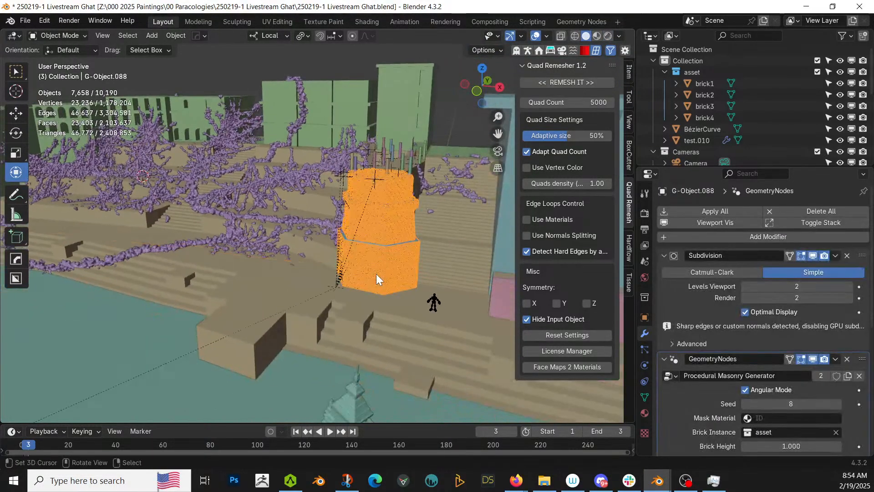
pyautogui.keyDown('shift'); pyautogui.rightClick(359, 403); pyautogui.keyUp('shift')
pyautogui.press('m')
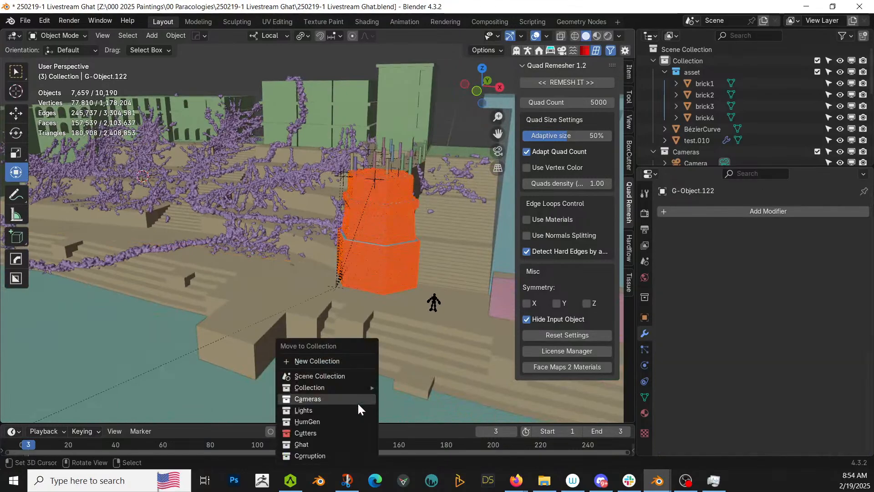
pyautogui.click(313, 443)
pyautogui.moveTo(312, 439); pyautogui.dragTo(330, 245, button='middle')
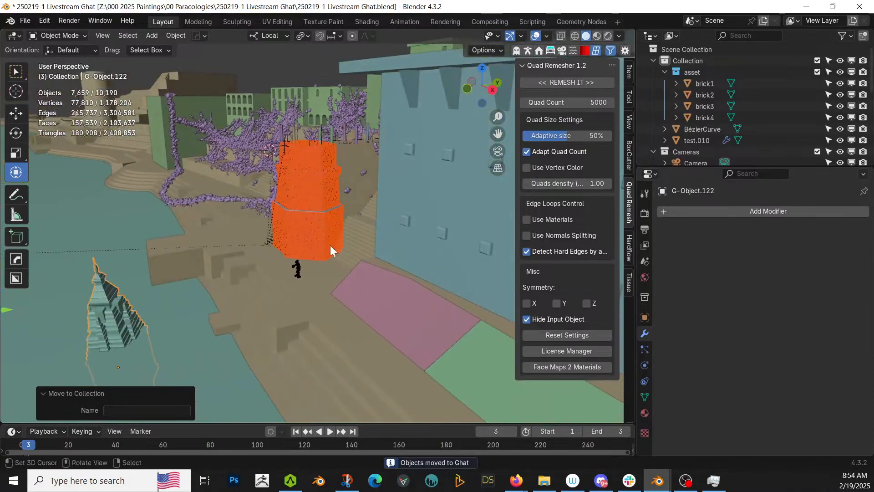
# - Add a Bézier curve at the river temple in top view and delete its default points in Edit Mode
pyautogui.keyDown('shift'); pyautogui.moveTo(215, 260); pyautogui.dragTo(334, 235, button='middle'); pyautogui.keyUp('shift')
pyautogui.scroll(3, 334, 235)
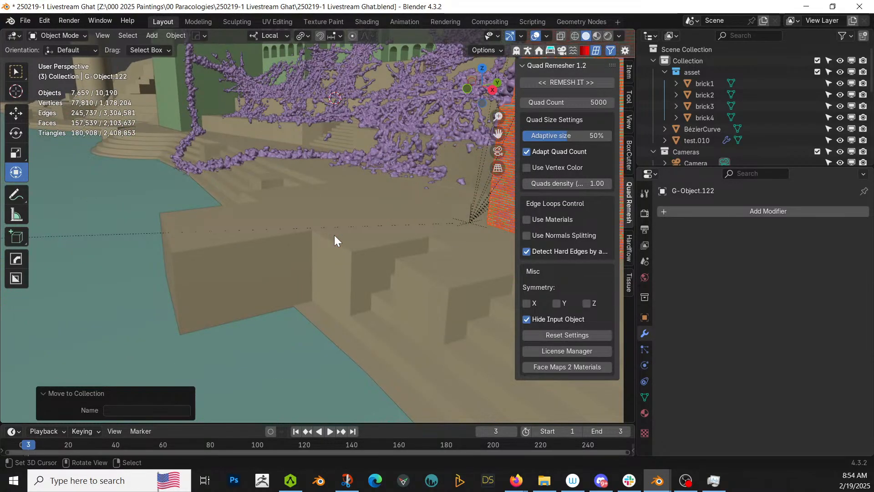
pyautogui.scroll(-4, 385, 240)
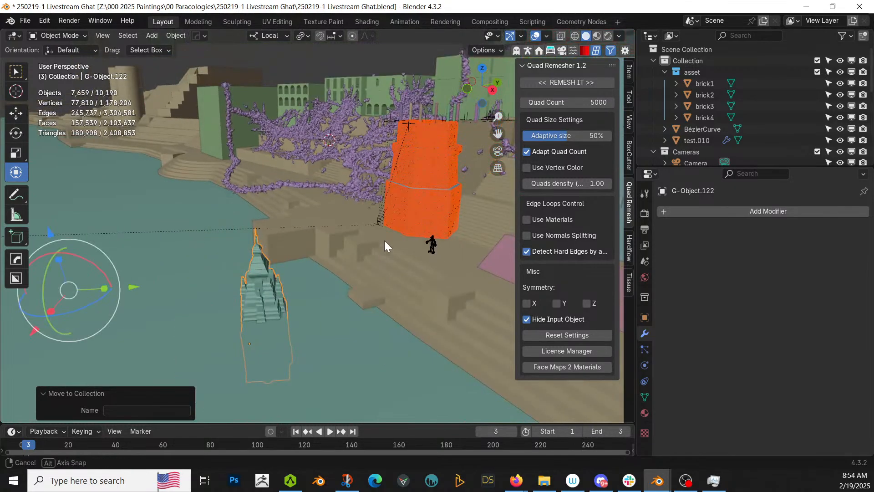
pyautogui.moveTo(385, 240); pyautogui.dragTo(379, 241, button='middle')
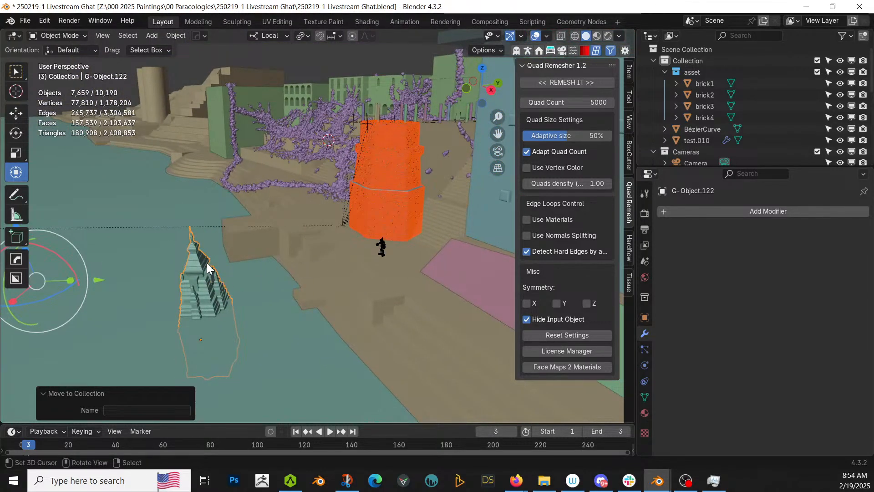
pyautogui.press('KP_7')
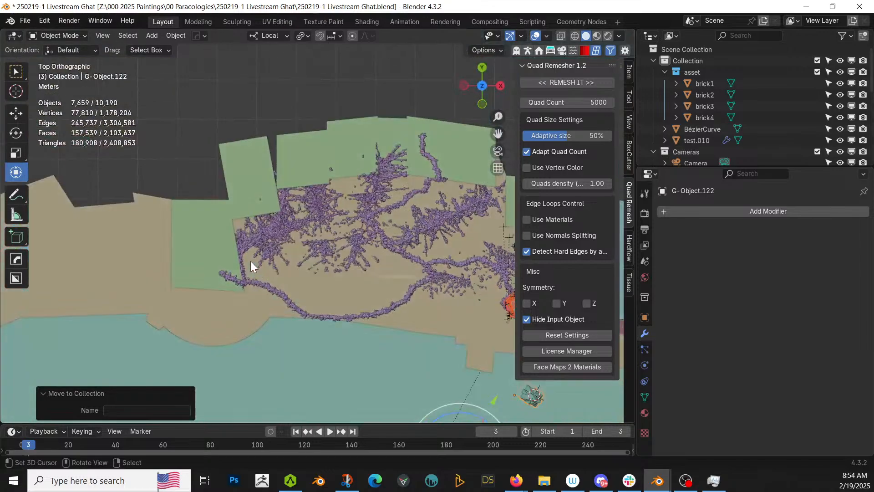
pyautogui.keyDown('shift'); pyautogui.moveTo(269, 255); pyautogui.dragTo(123, 156, button='middle'); pyautogui.keyUp('shift')
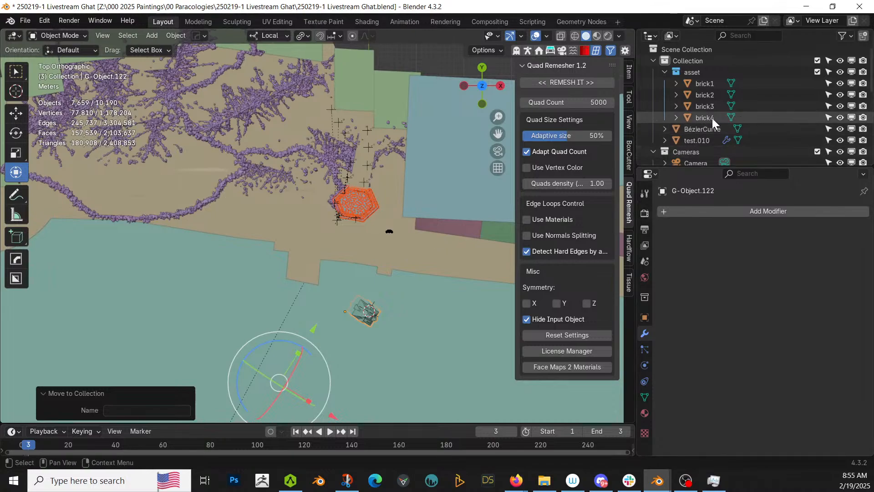
pyautogui.hotkey('shift', 'a')
pyautogui.moveTo(358, 196)
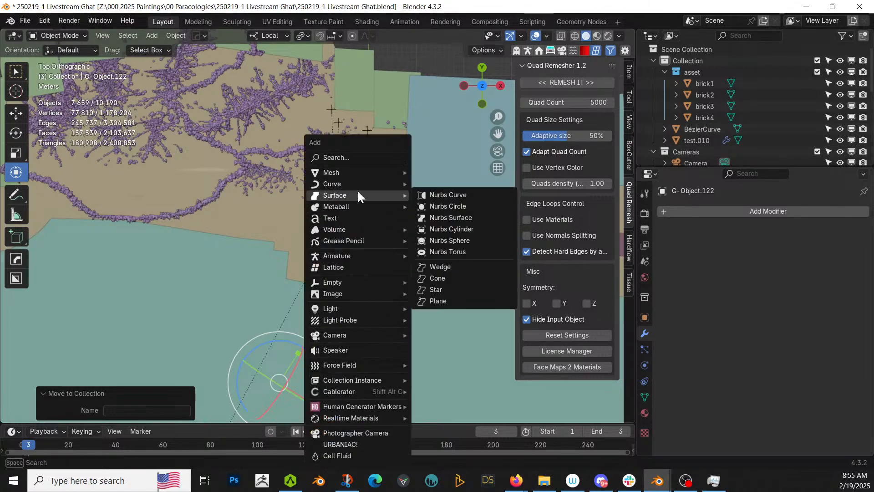
pyautogui.click(440, 184)
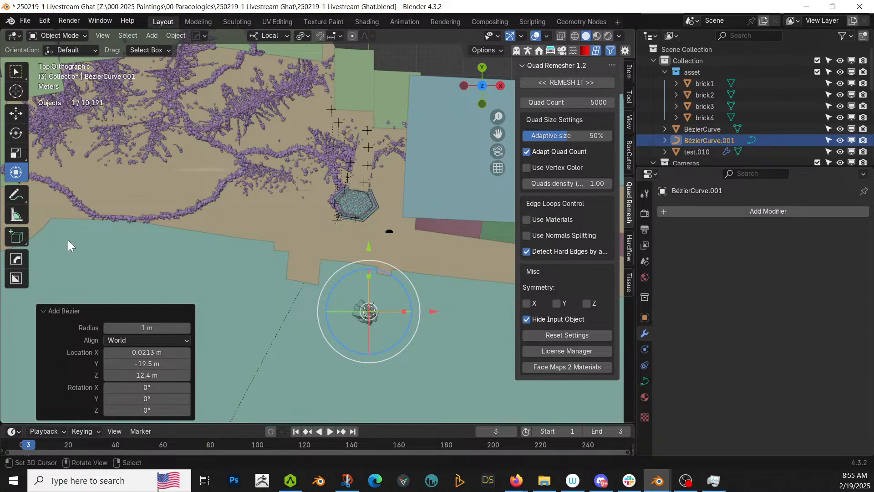
pyautogui.press('Tab')
pyautogui.press('x')
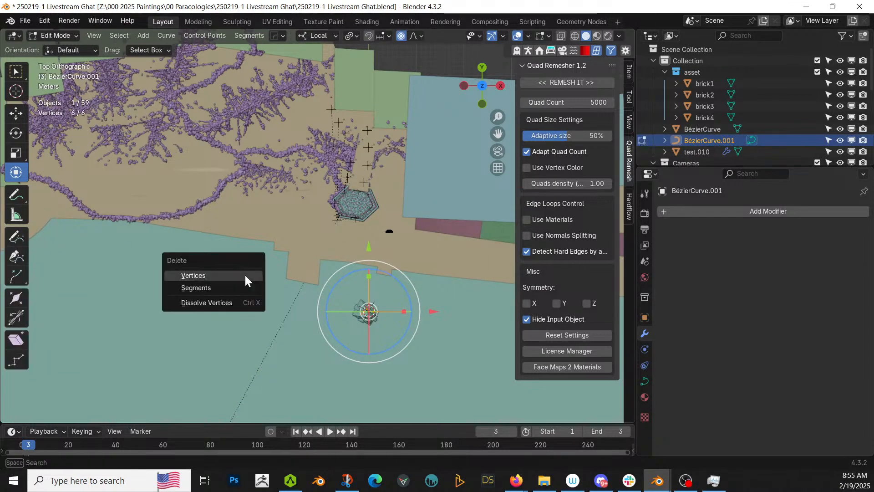
pyautogui.click(207, 275)
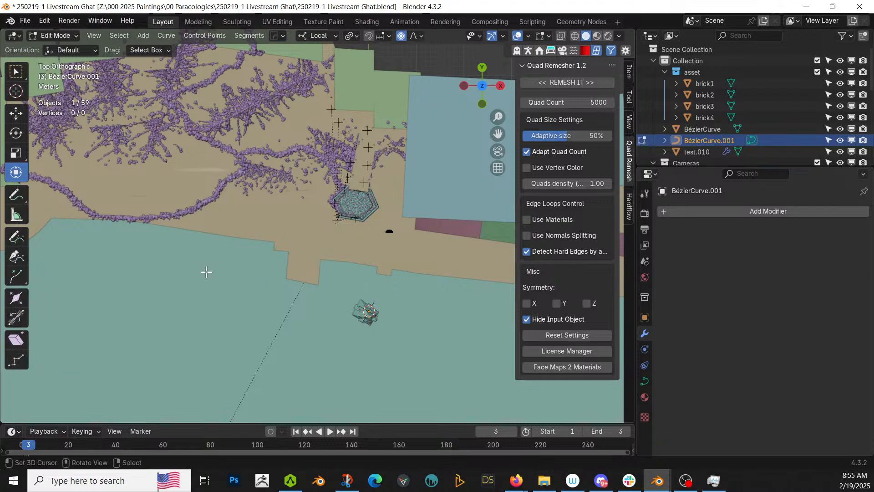
# - Set the curve Draw tool's depth to Cursor and draw a nearly straight curve from the river temple to the brick tower
pyautogui.click(15, 237)
pyautogui.click(646, 194)
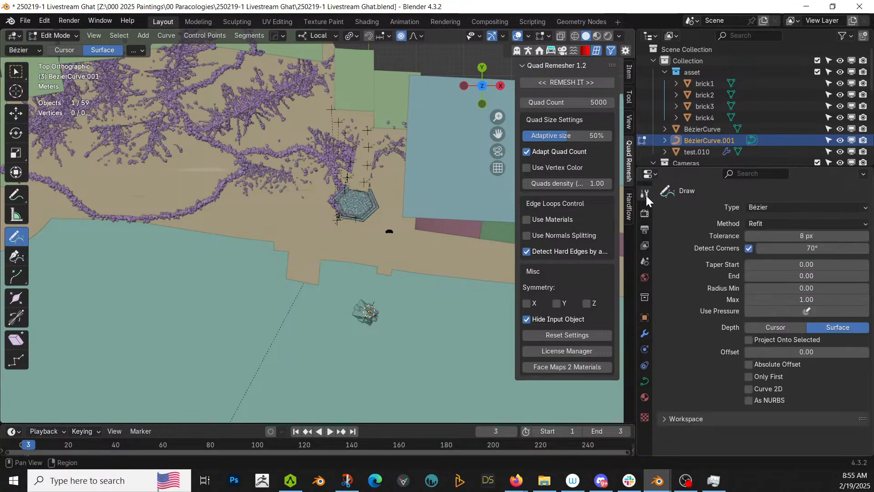
pyautogui.click(775, 327)
pyautogui.scroll(3, 432, 294)
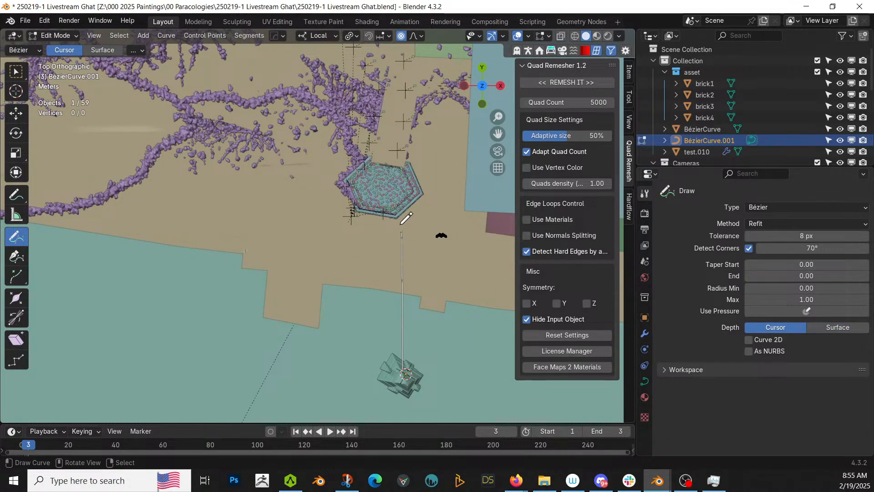
pyautogui.moveTo(406, 218)
pyautogui.mouseDown()
pyautogui.moveTo(399, 203)
pyautogui.moveTo(412, 222)
pyautogui.mouseUp()
# - Refit the drawn curve with an error of 0.1 m
pyautogui.moveTo(412, 222)
pyautogui.mouseDown(button='middle')
pyautogui.moveTo(334, 200)
pyautogui.moveTo(329, 225)
pyautogui.mouseUp(button='middle')
pyautogui.scroll(-1, 329, 225)
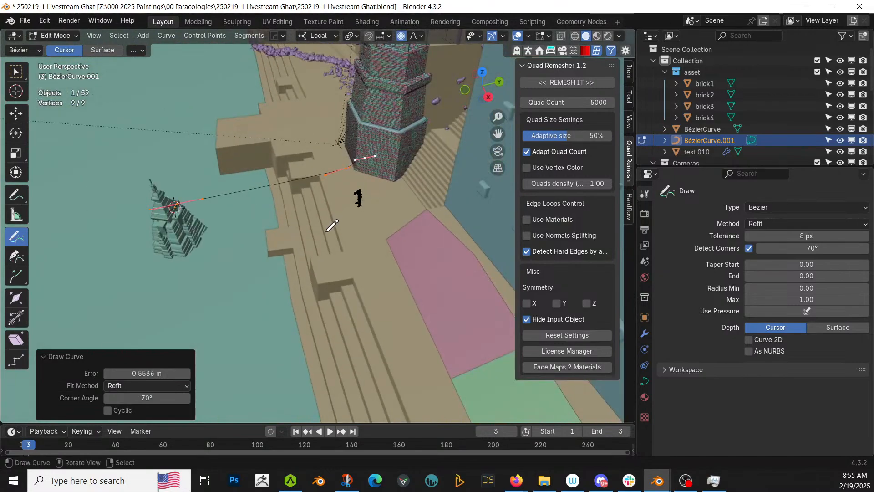
pyautogui.click(147, 373)
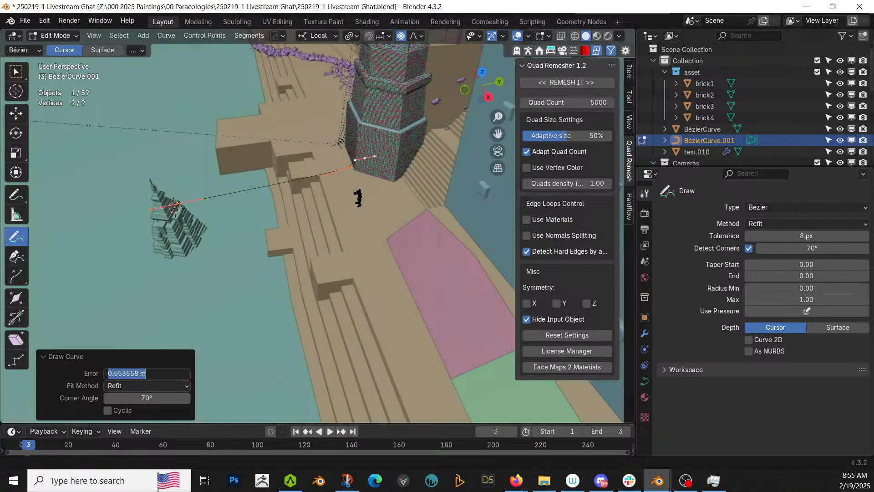
pyautogui.write('0.1')
pyautogui.press('Return')
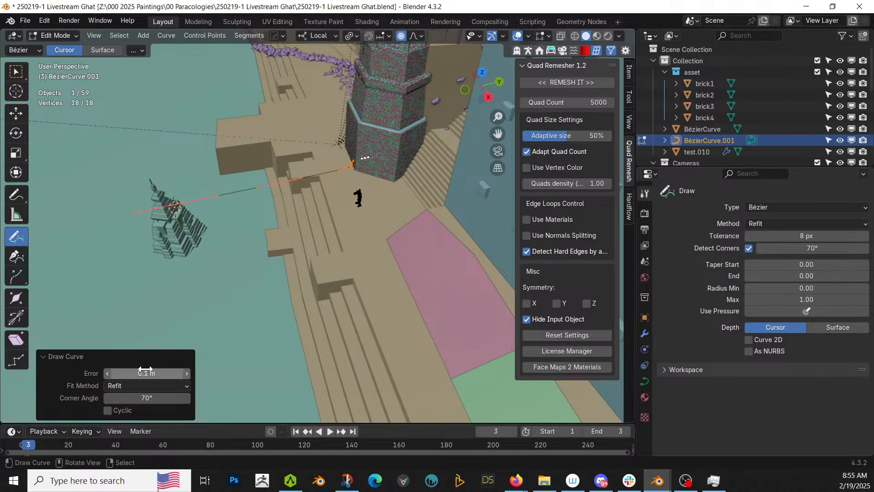
# - Raise the curve's tower-end point along Z with proportional editing so the curve climbs the tower, and return to Object Mode
pyautogui.click(16, 174)
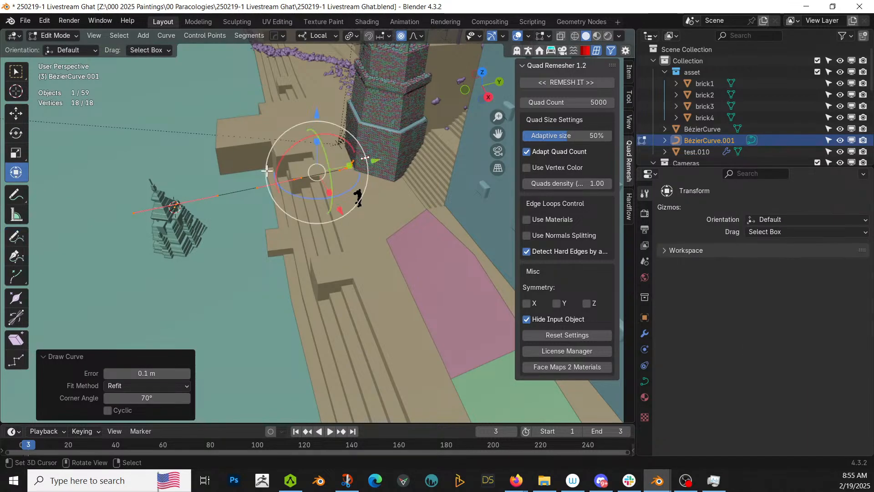
pyautogui.click(366, 158)
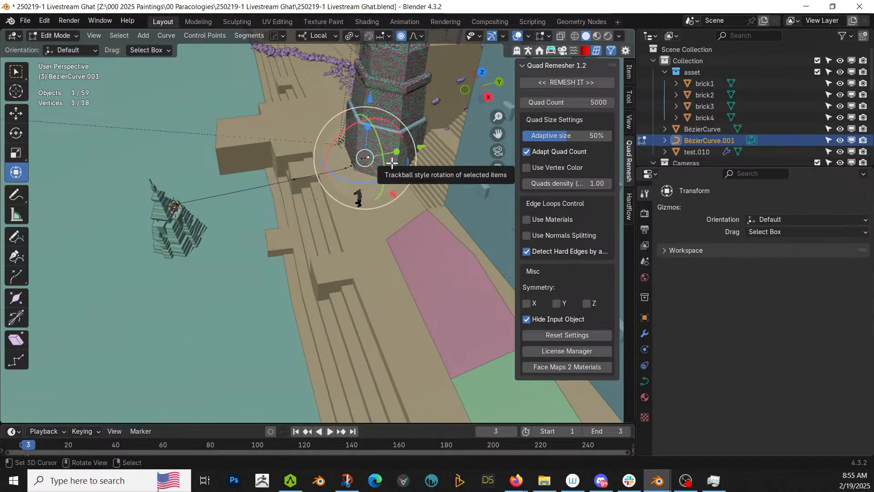
pyautogui.moveTo(392, 163); pyautogui.dragTo(398, 85)
pyautogui.press('z')
pyautogui.moveTo(398, 86); pyautogui.dragTo(421, 160, button='middle')
pyautogui.press('Tab')
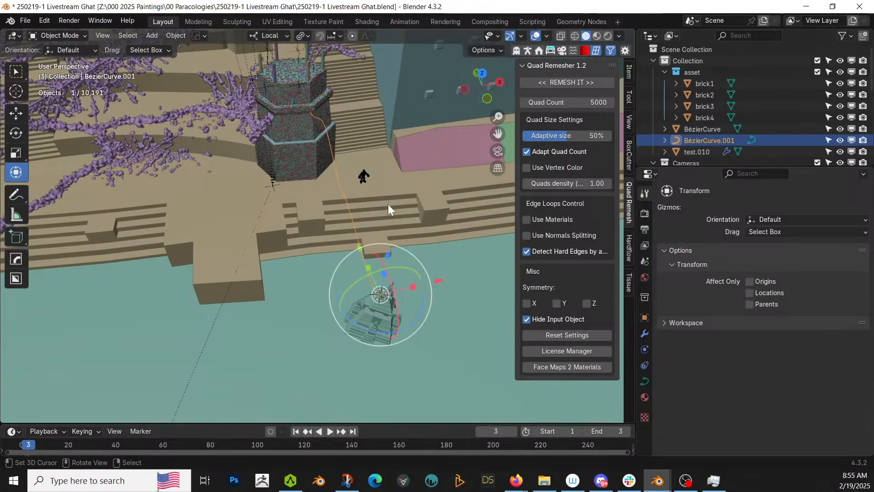
# - Add a Geometry Nodes modifier to the curve using the Cobweb Generator node group, with Ghat as its collection
pyautogui.click(645, 332)
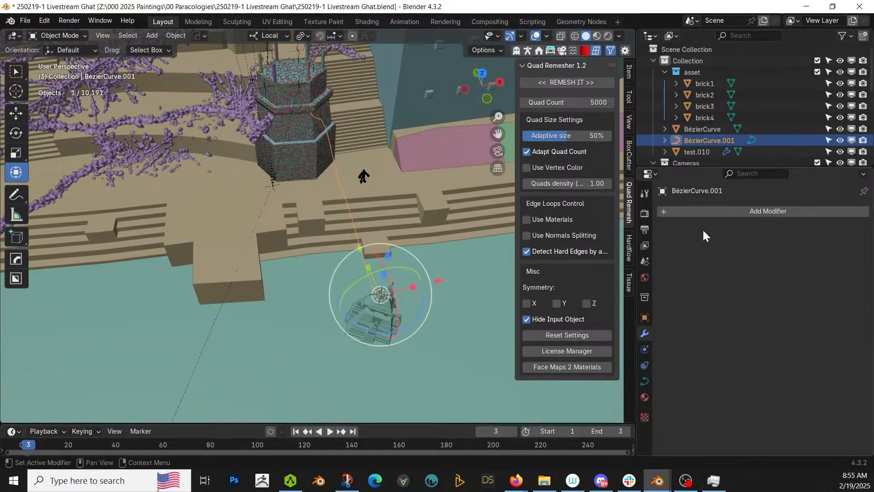
pyautogui.click(692, 210)
pyautogui.click(672, 178)
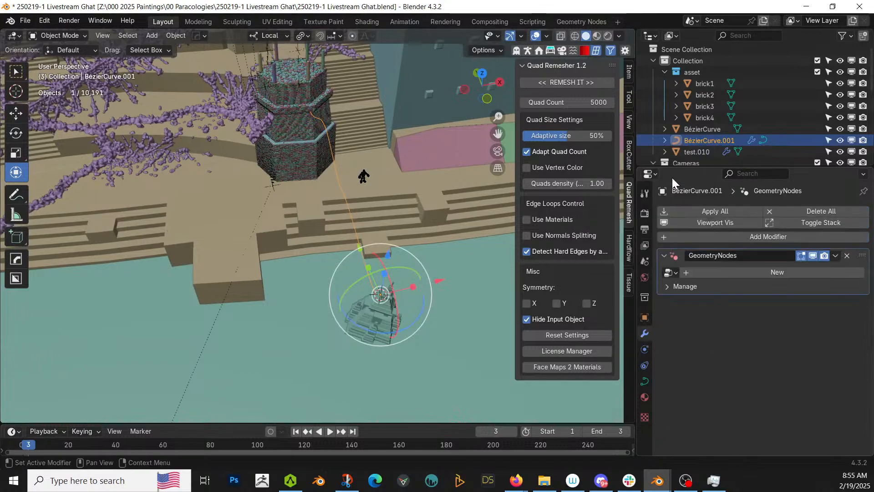
pyautogui.click(669, 272)
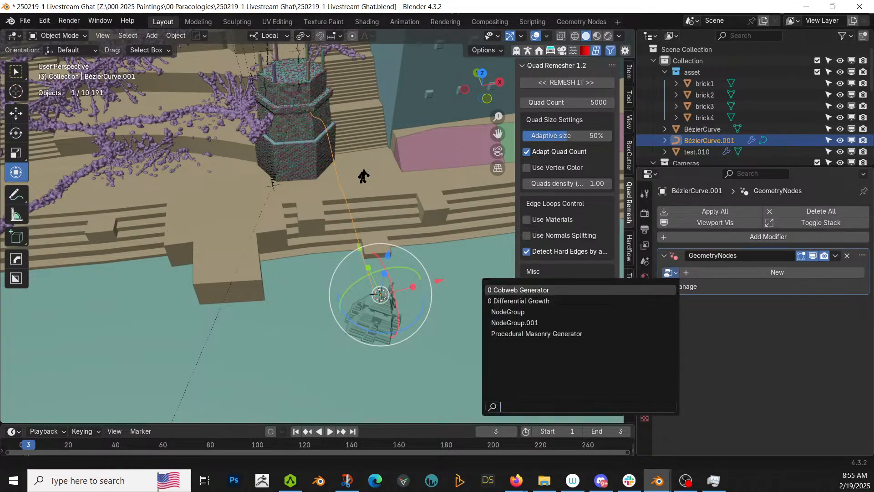
pyautogui.click(539, 290)
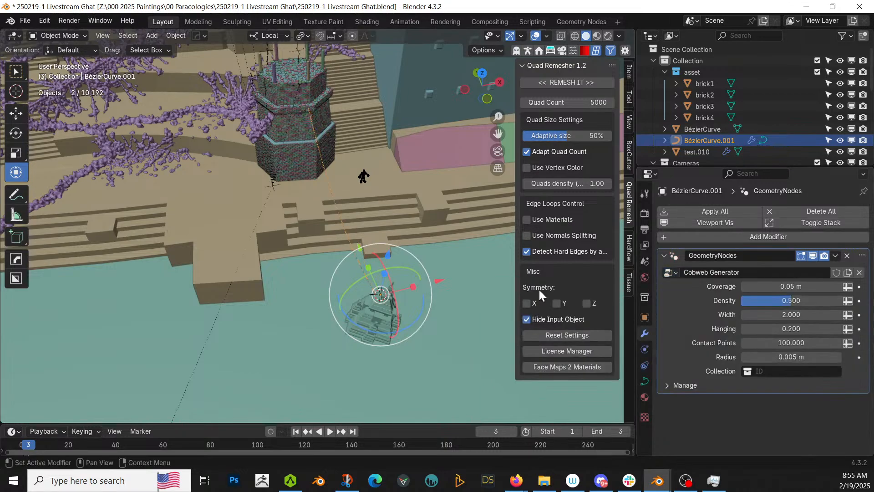
pyautogui.click(753, 370)
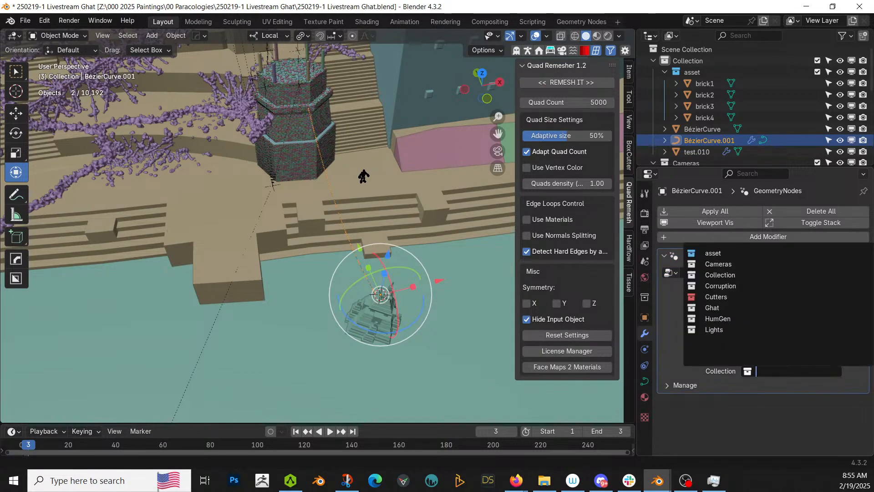
pyautogui.click(715, 308)
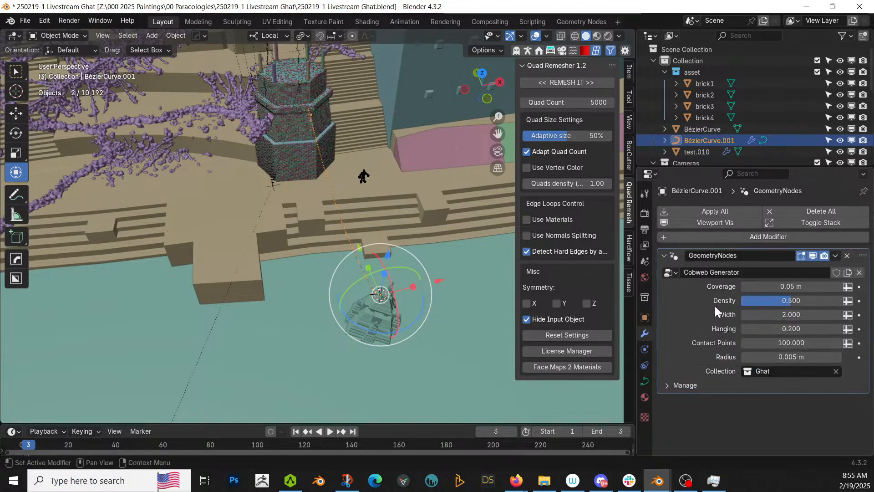
# - Set the Cobweb Generator's radius to 0.1 m and inspect the strands between the temple and the tower
pyautogui.moveTo(496, 319)
pyautogui.mouseDown(button='middle')
pyautogui.moveTo(465, 336)
pyautogui.moveTo(411, 317)
pyautogui.moveTo(496, 307)
pyautogui.mouseUp(button='middle')
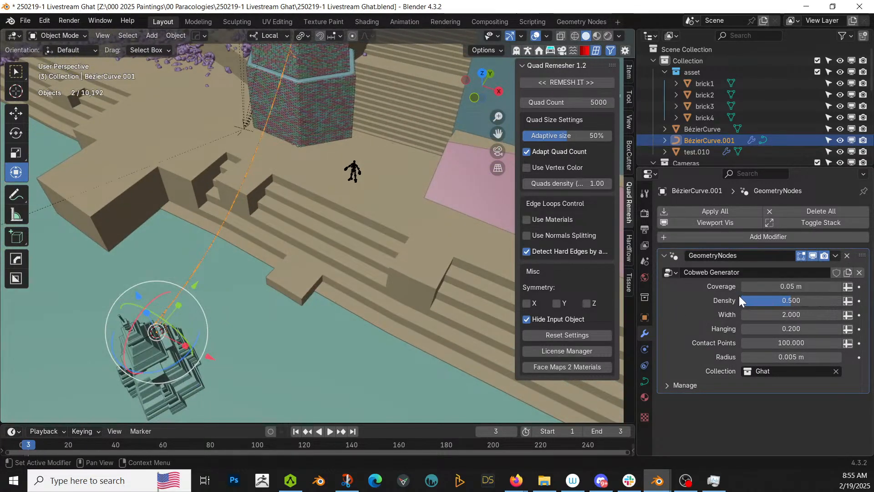
pyautogui.scroll(2, 433, 299)
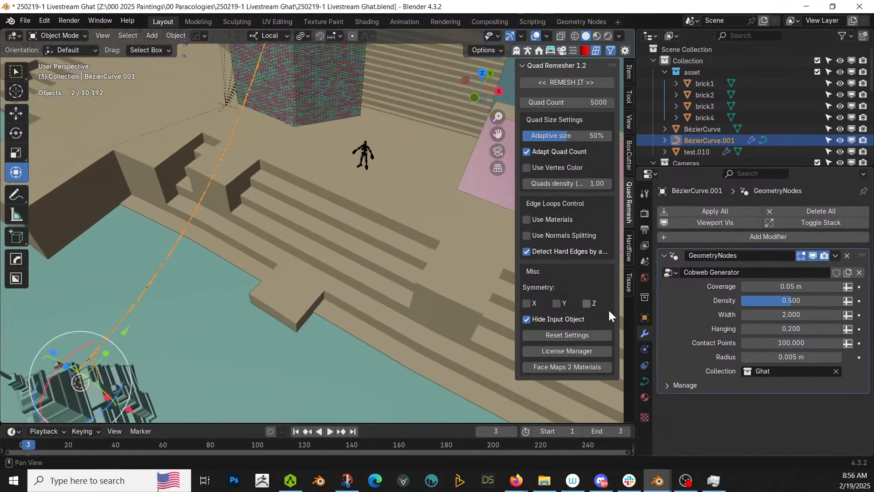
pyautogui.doubleClick(772, 357)
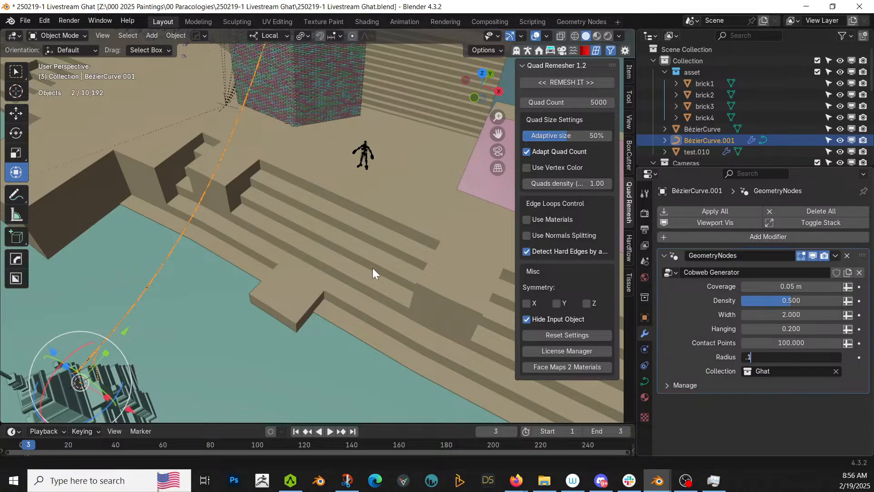
pyautogui.press('Return')
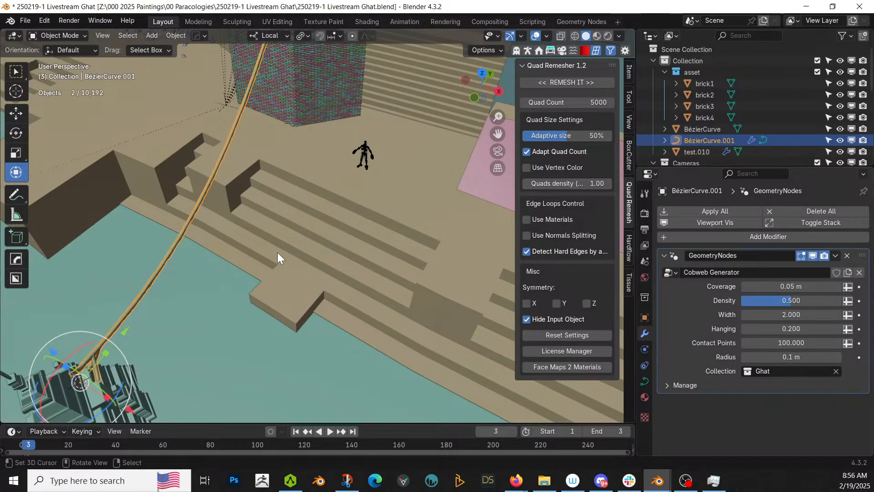
pyautogui.moveTo(247, 254); pyautogui.dragTo(295, 328, button='middle')
pyautogui.scroll(3, 266, 307)
pyautogui.scroll(-4, 295, 328)
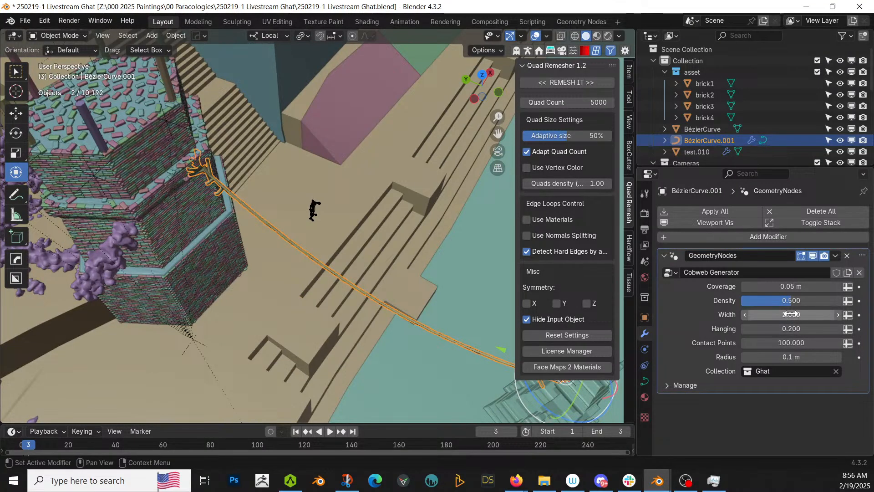
# - Try a Cobweb Generator coverage of 2 m on the selected curve and inspect the cobweb between the tower and the spire
pyautogui.click(791, 286)
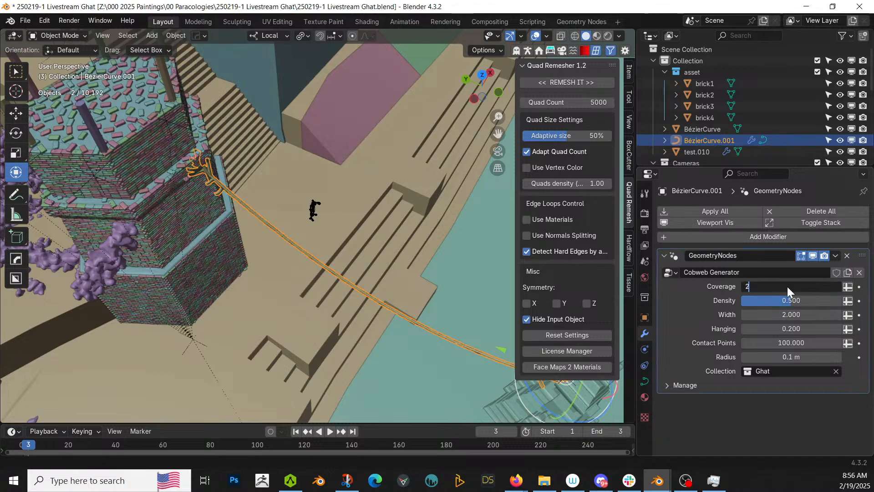
pyautogui.press('Return')
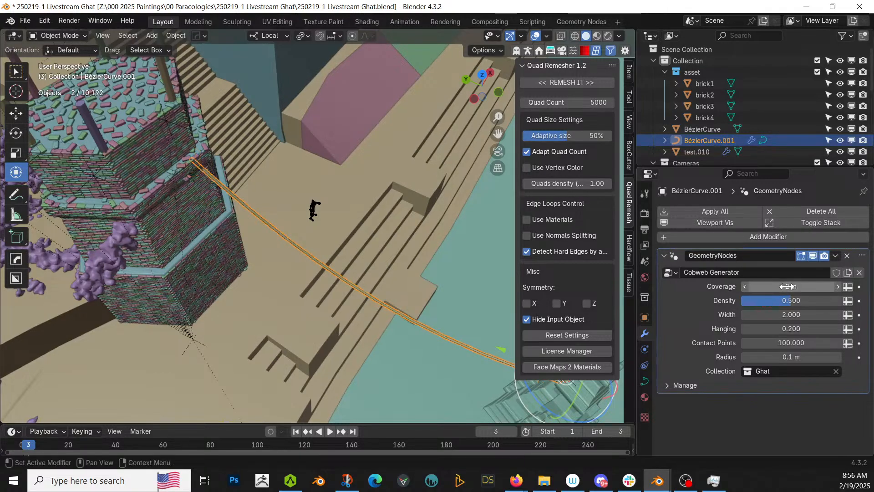
pyautogui.moveTo(419, 310); pyautogui.dragTo(579, 277, button='middle')
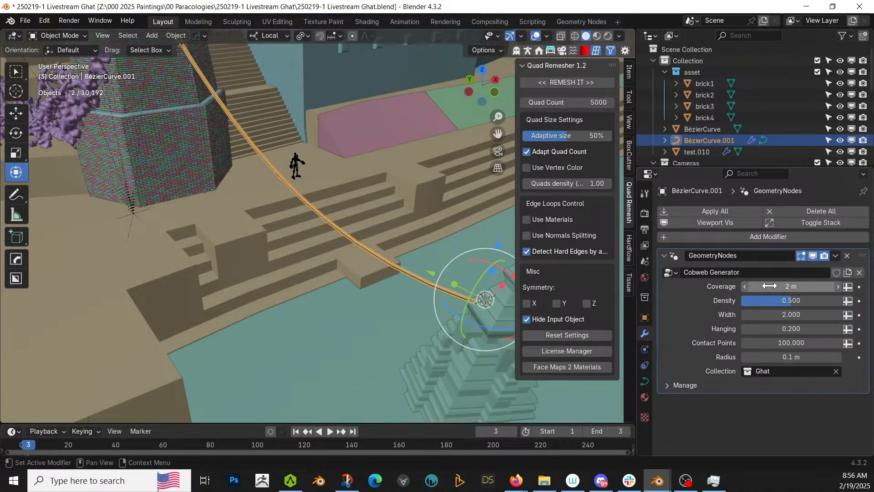
pyautogui.click(392, 268)
pyautogui.click(392, 266)
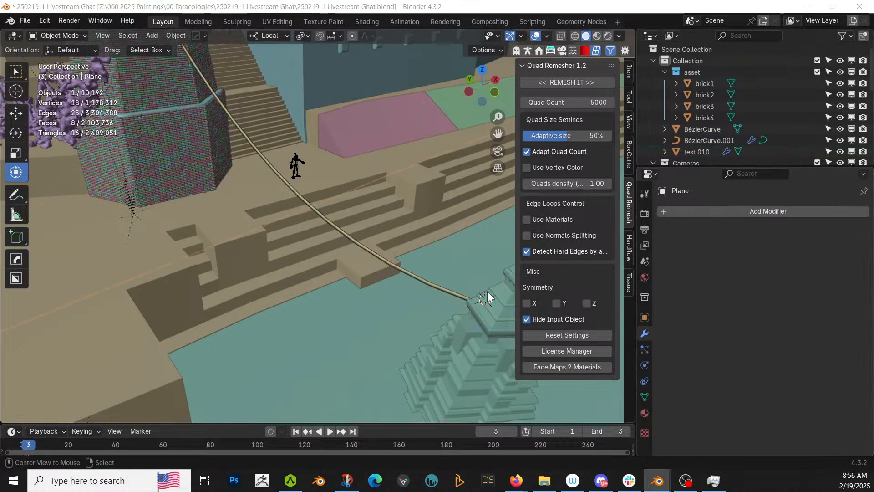
# - Switch to the Cobweb Generator example file and check the modifier settings of its cobweb object
pyautogui.hotkey('alt', 'Tab')
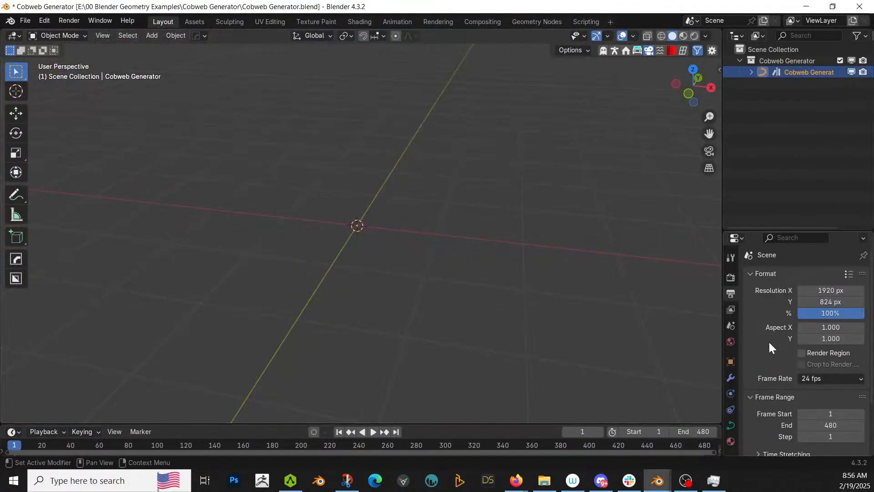
pyautogui.click(731, 378)
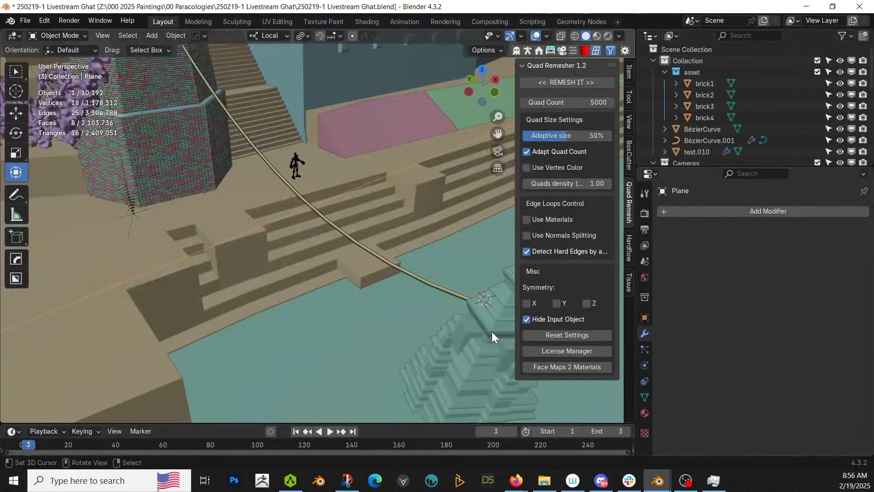
# - Back in the Ghat scene, set the cobweb curve's coverage to 0.05 m and its width to 50
pyautogui.click(409, 277)
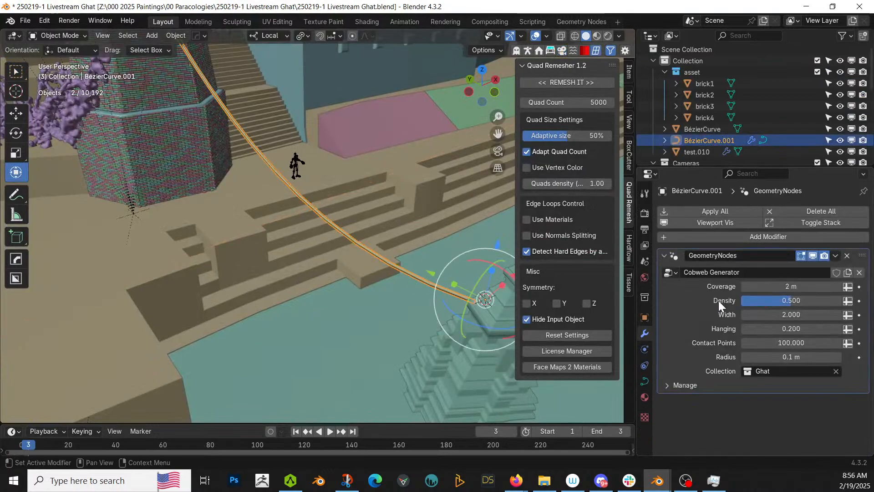
pyautogui.click(794, 287)
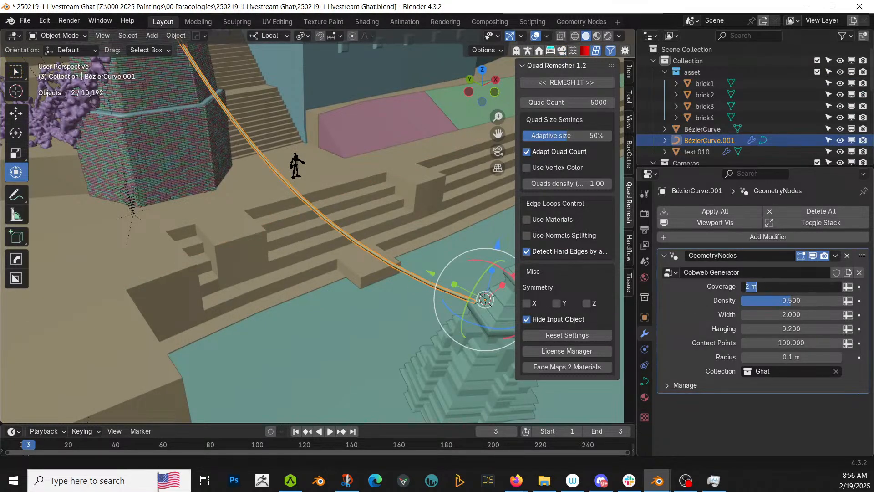
pyautogui.write('.05')
pyautogui.press('Return')
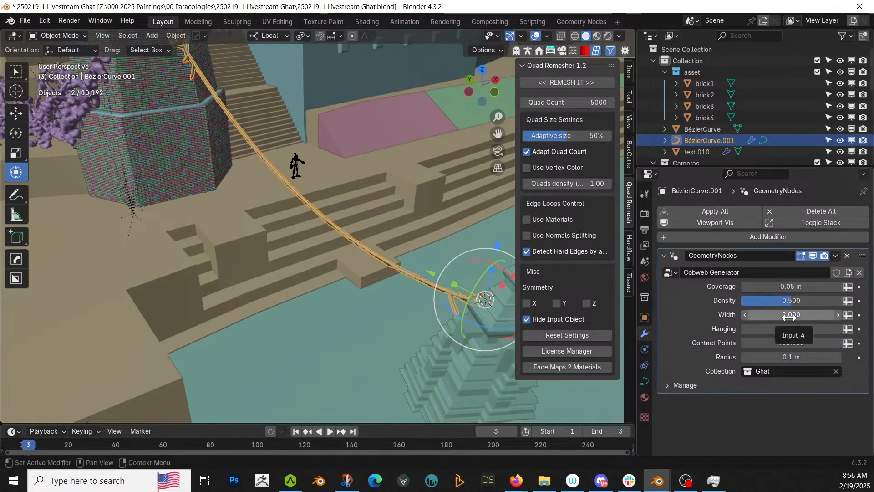
pyautogui.click(791, 315)
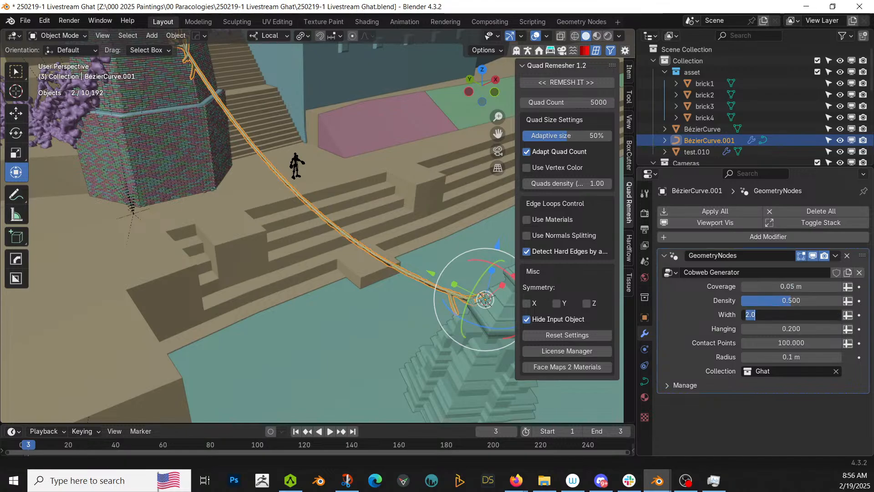
pyautogui.write('50')
pyautogui.press('Return')
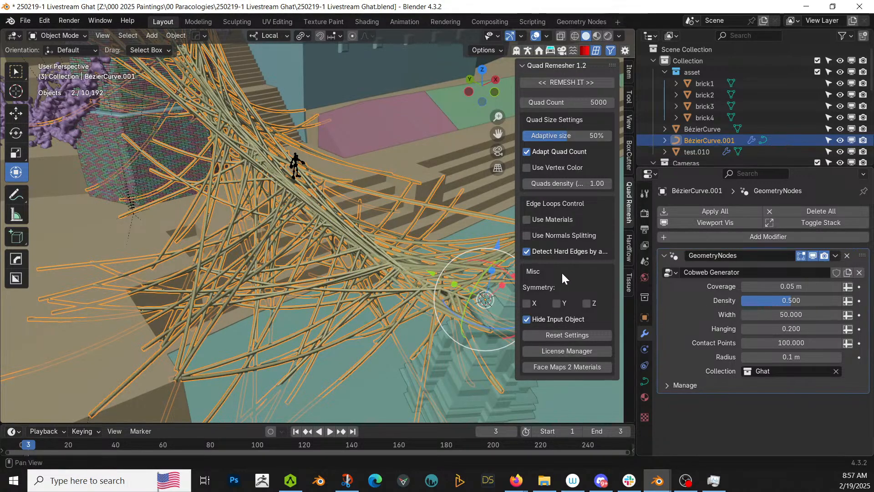
# - Convert the generated cobweb curve to a mesh
pyautogui.moveTo(455, 274); pyautogui.dragTo(386, 296, button='middle')
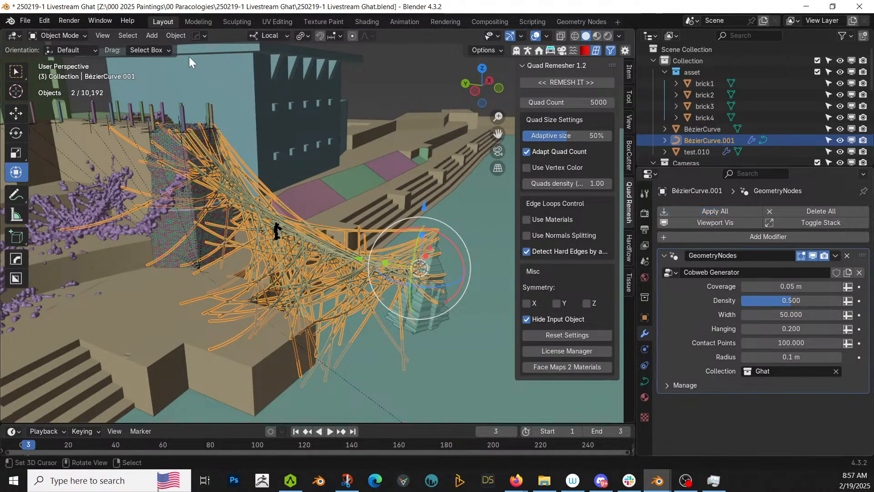
pyautogui.click(175, 36)
pyautogui.moveTo(249, 364)
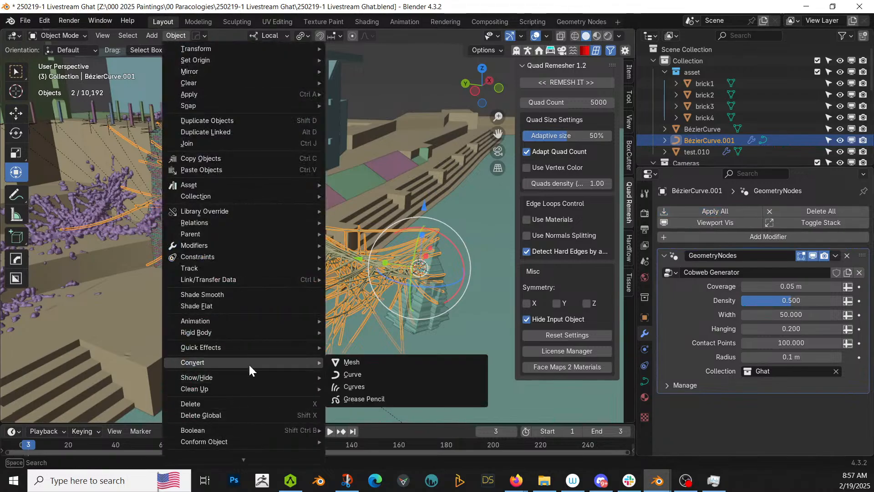
pyautogui.click(370, 362)
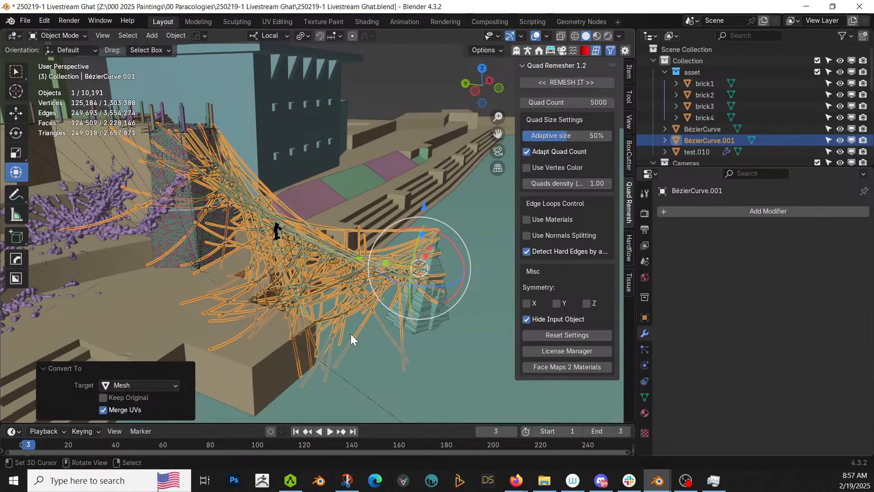
# - Create a vertex group on the cobweb mesh and assign all of its vertices to it
pyautogui.scroll(2, 350, 335)
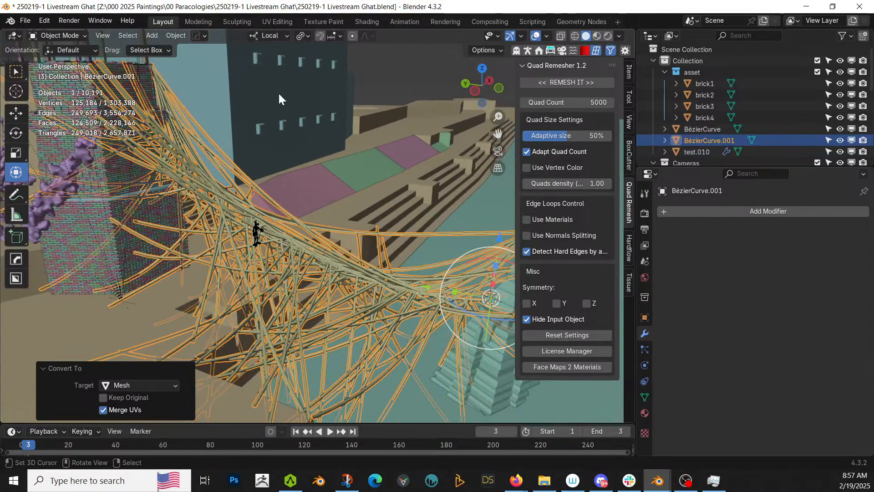
pyautogui.press('Tab')
pyautogui.press('a')
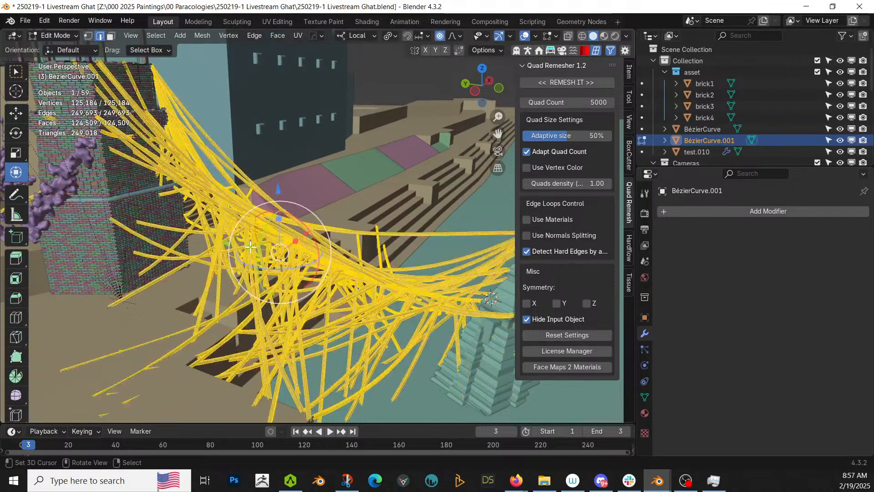
pyautogui.click(644, 397)
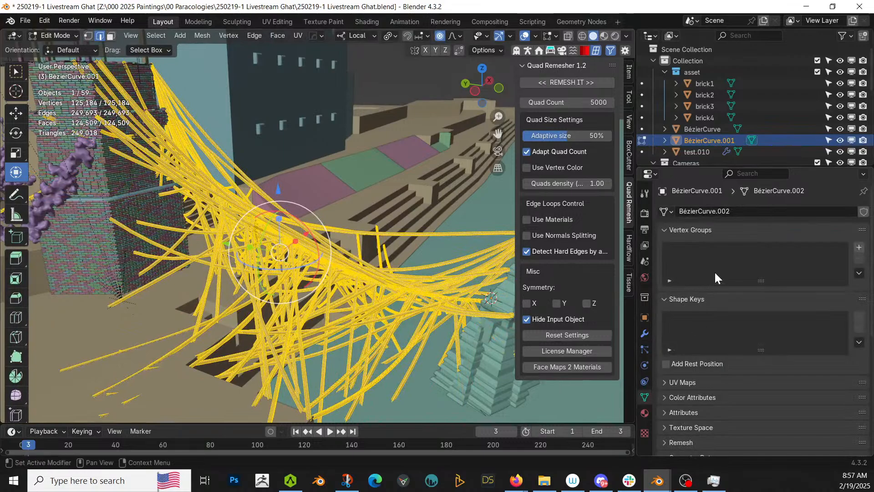
pyautogui.click(859, 247)
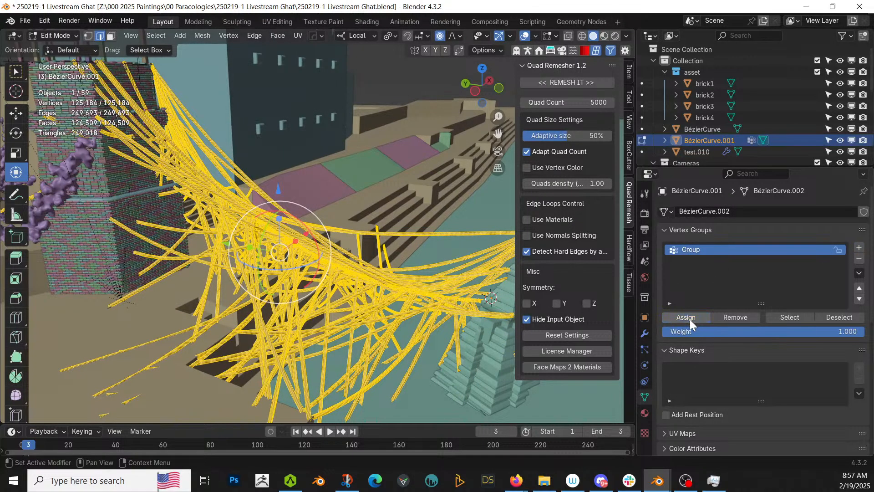
pyautogui.click(687, 317)
pyautogui.press('Tab')
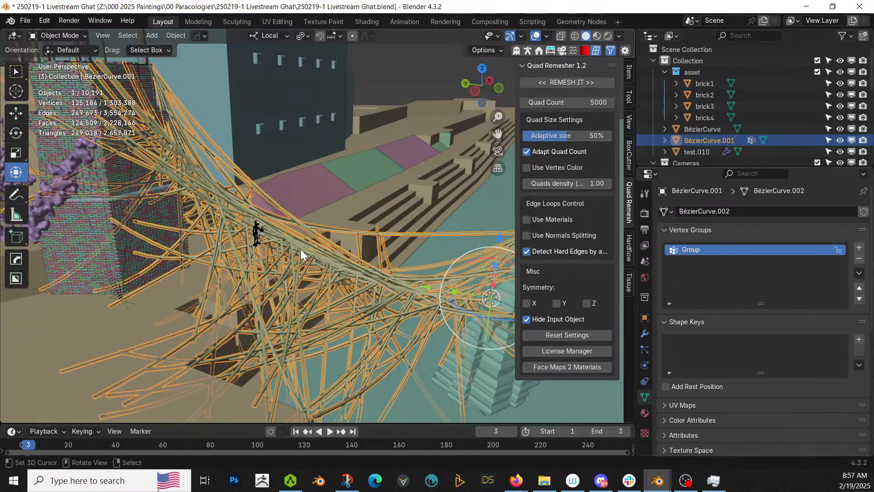
# - Add the Differential Growth geometry nodes modifier to the cobweb mesh
pyautogui.click(644, 333)
pyautogui.click(750, 209)
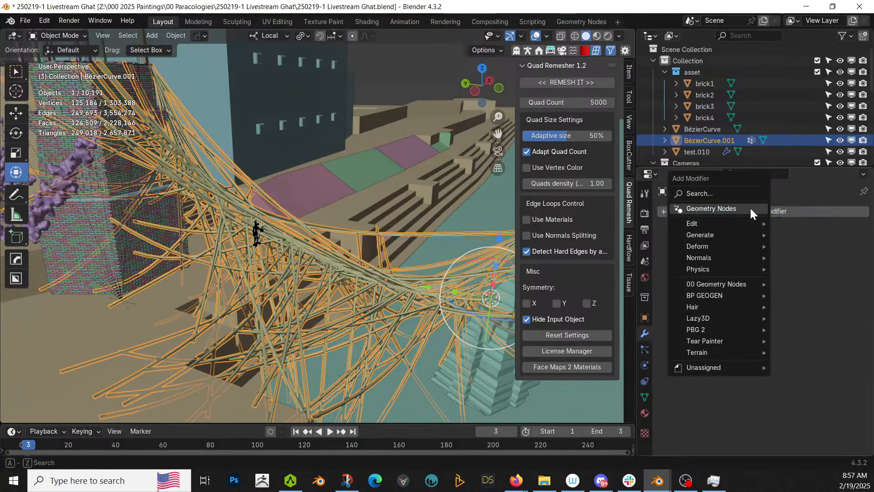
pyautogui.moveTo(728, 286)
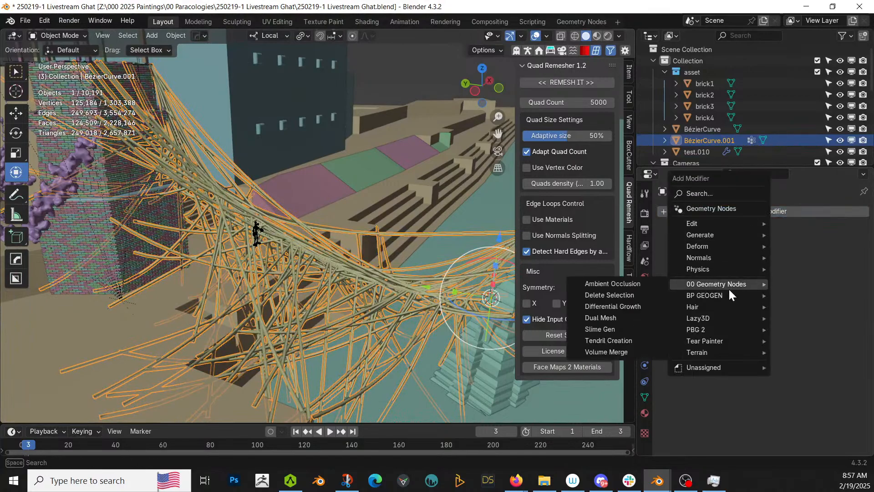
pyautogui.click(627, 305)
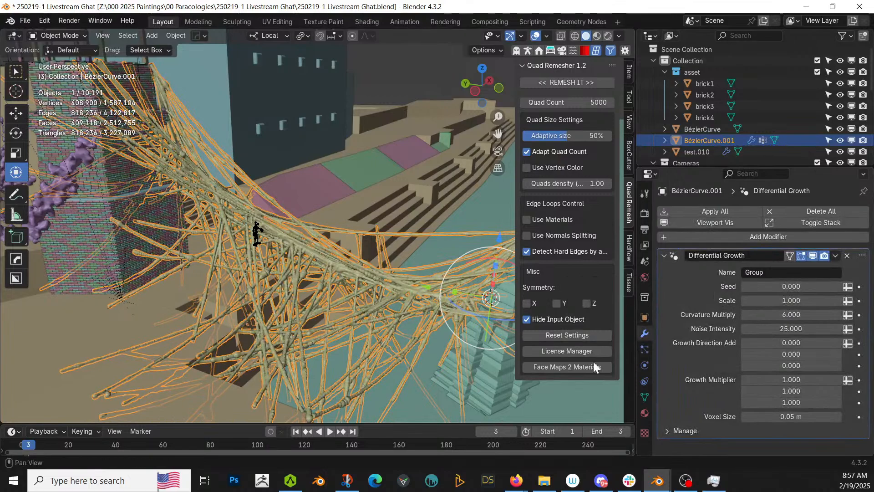
# - Set the end frame of the animation range to 10
pyautogui.click(608, 430)
pyautogui.write('1')
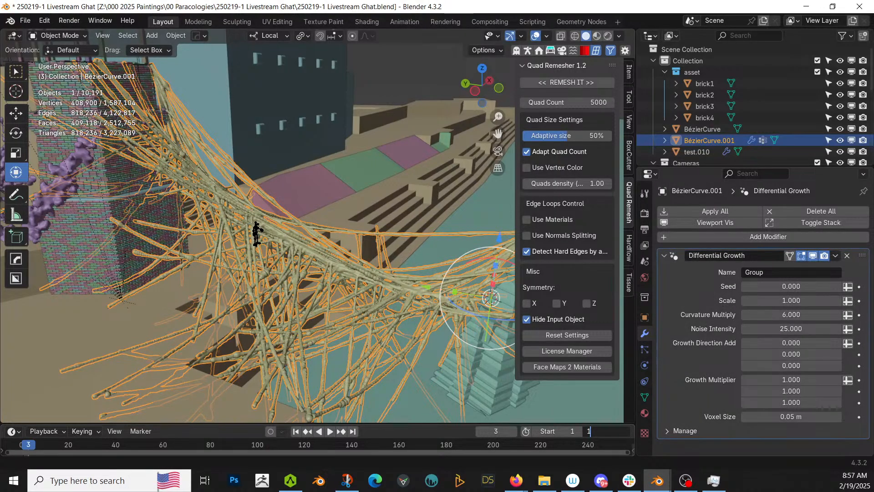
pyautogui.write('0')
pyautogui.press('Return')
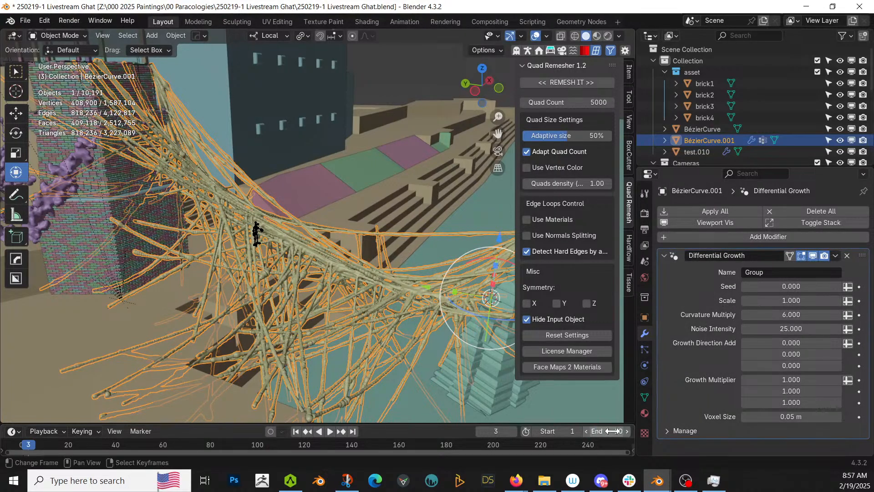
# - Run the growth simulation from frame 1 through frame 10 and apply all modifiers on the cobweb mesh
pyautogui.click(297, 429)
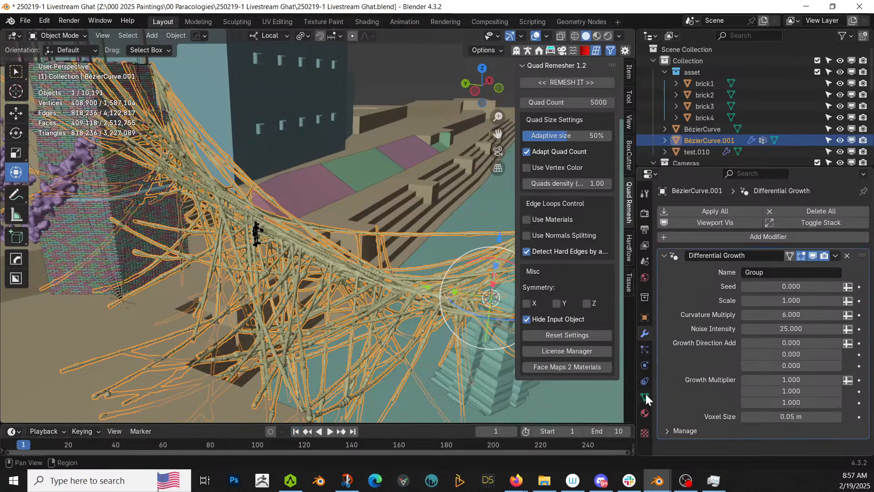
pyautogui.click(329, 431)
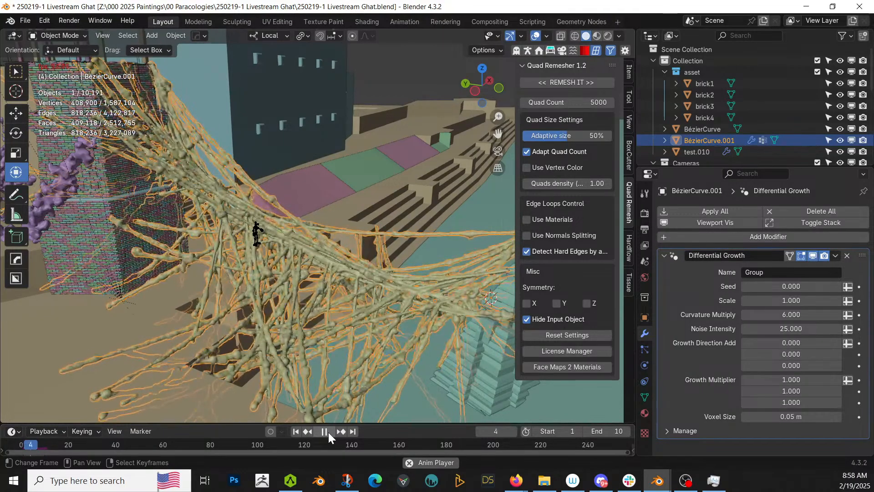
pyautogui.click(329, 432)
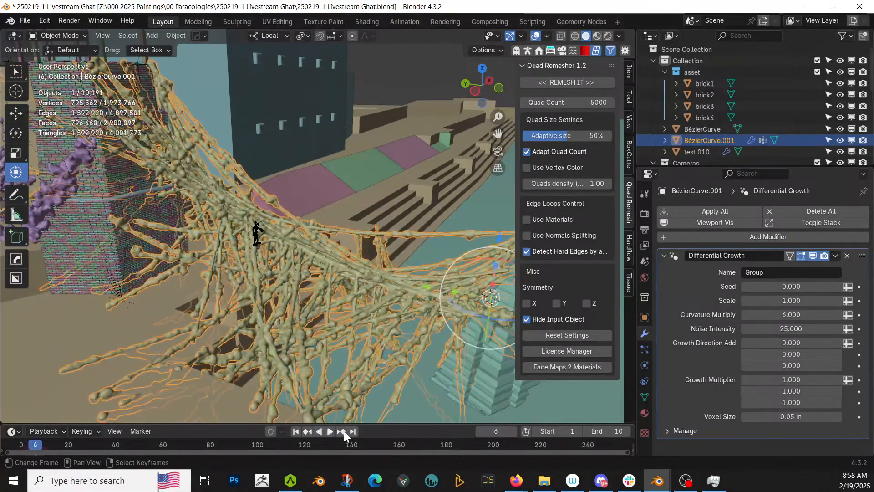
pyautogui.click(351, 430)
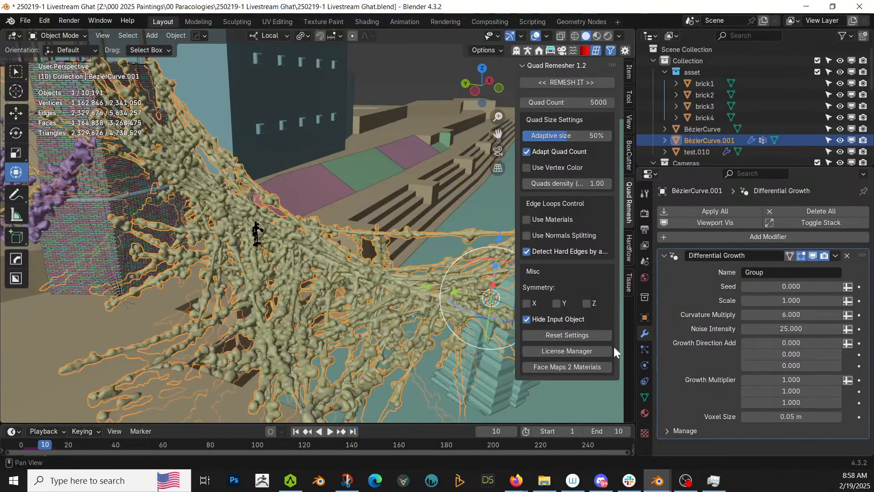
pyautogui.click(713, 215)
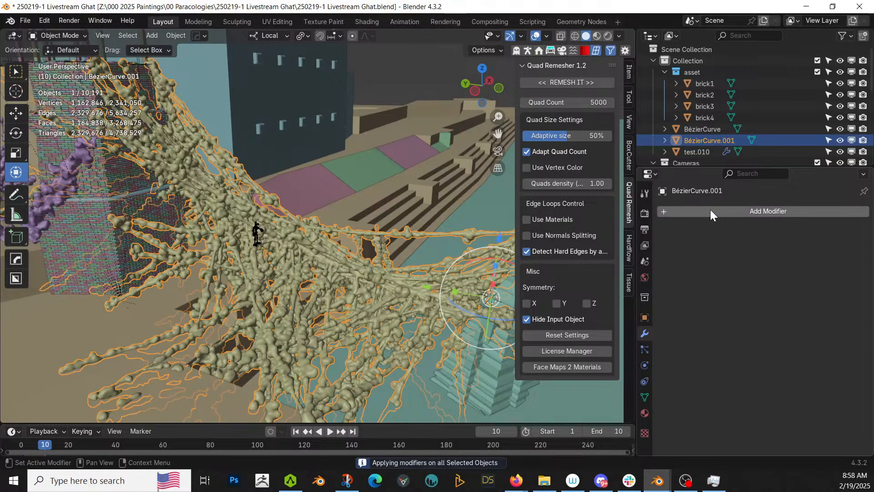
# - Link the materials of the purple growth object to the cobweb mesh
pyautogui.moveTo(455, 213); pyautogui.dragTo(356, 208, button='middle')
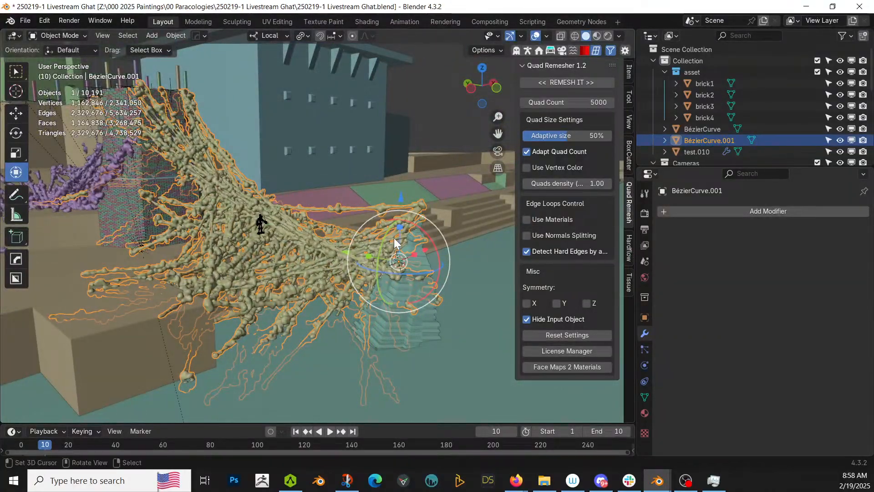
pyautogui.keyDown('shift'); pyautogui.click(86, 170); pyautogui.keyUp('shift')
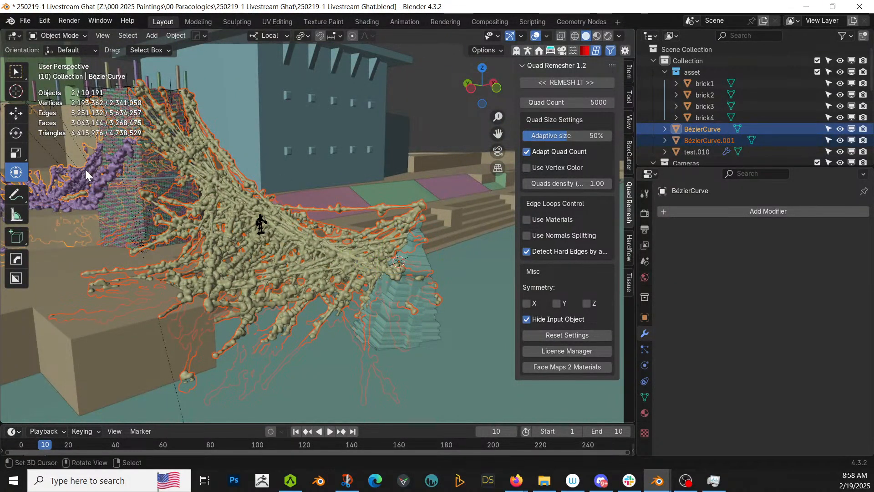
pyautogui.hotkey('ctrl', 'l')
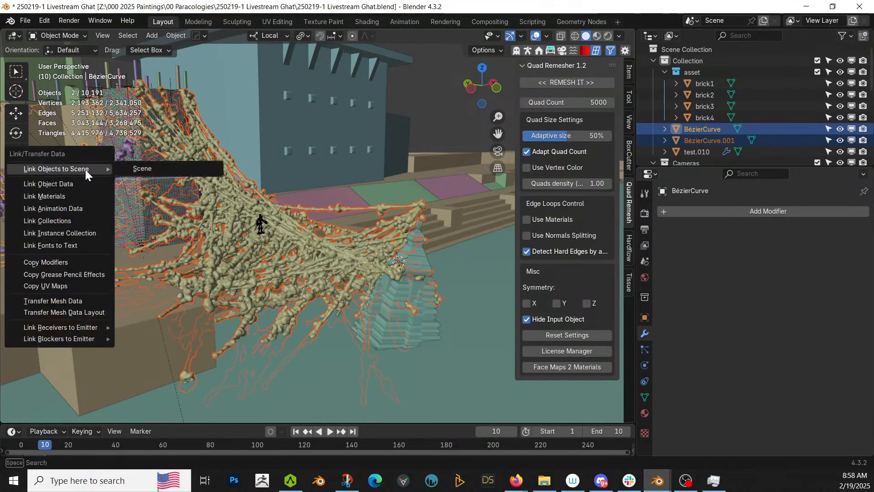
pyautogui.click(72, 195)
# - Add a Decimate modifier in Collapse mode to the cobweb mesh, set its ratio to 0.2 and apply it
pyautogui.click(230, 193)
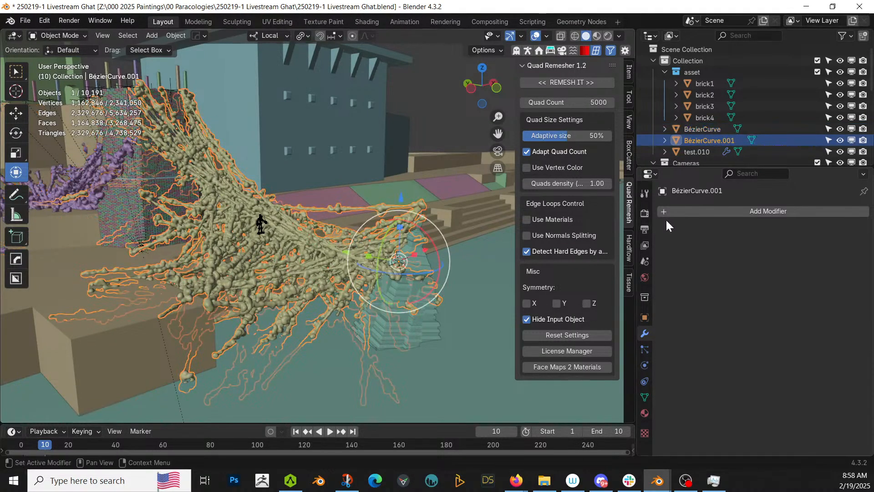
pyautogui.click(742, 211)
pyautogui.moveTo(727, 217)
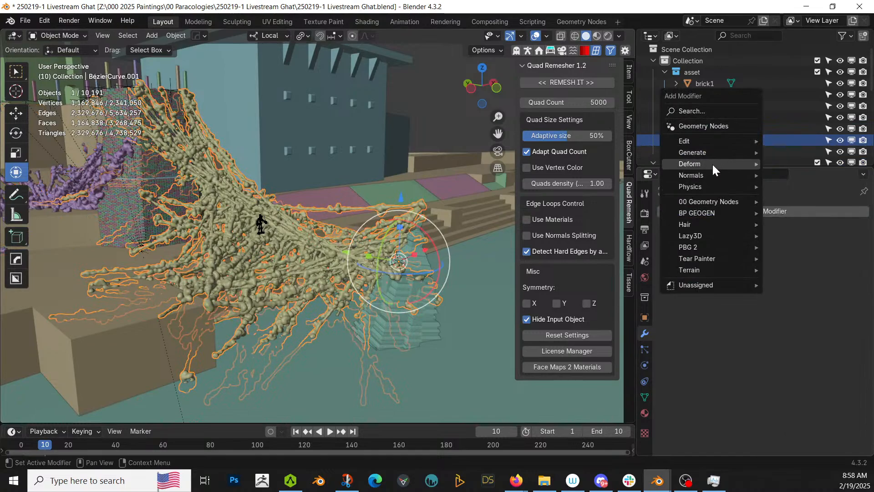
pyautogui.moveTo(707, 154)
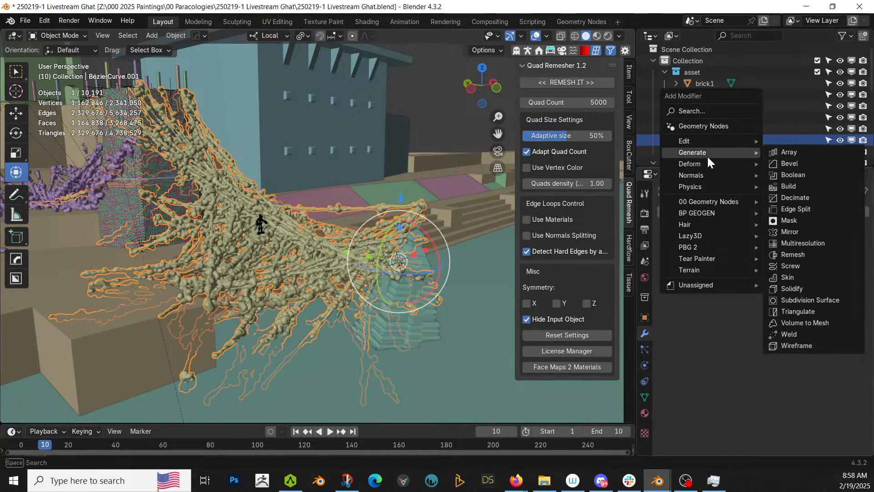
pyautogui.click(789, 198)
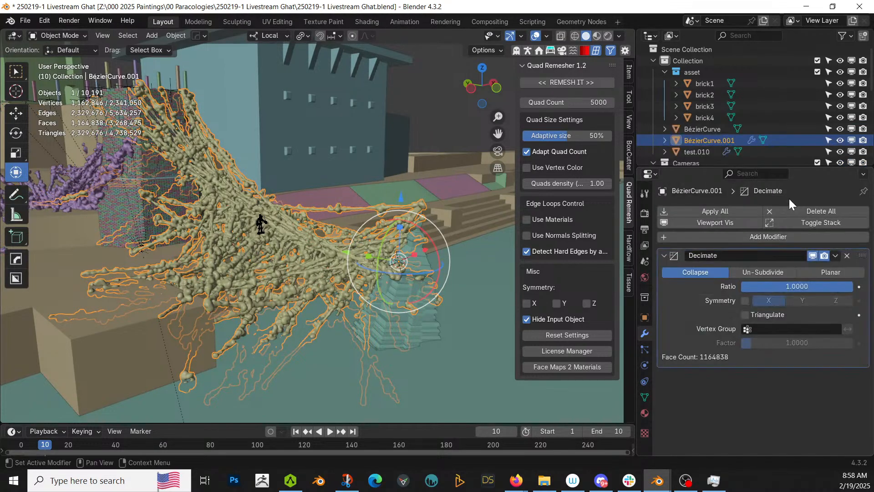
pyautogui.click(781, 285)
pyautogui.write('.2')
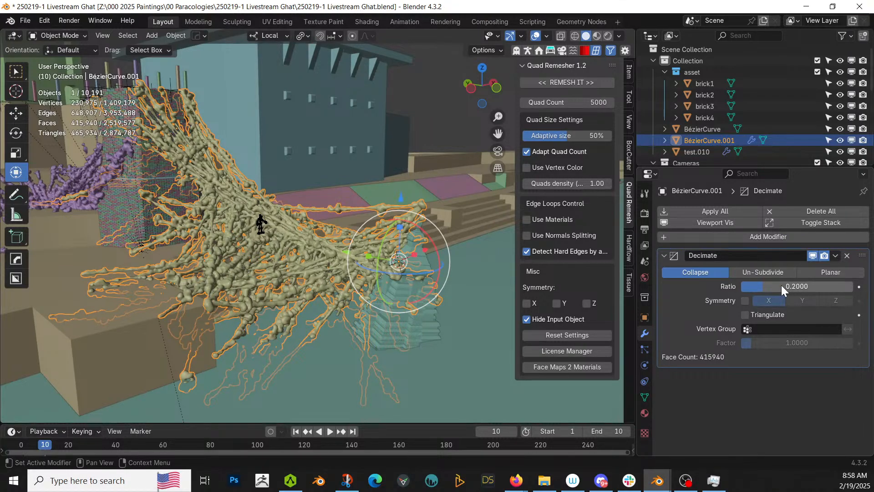
pyautogui.click(835, 255)
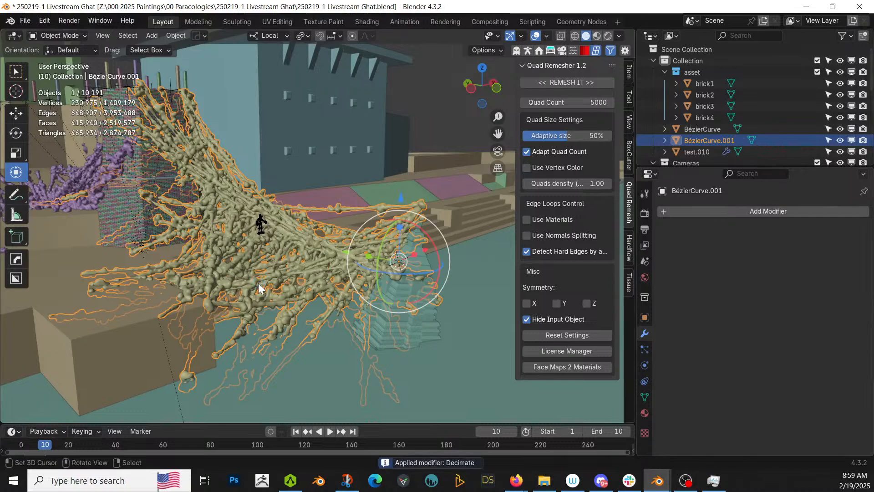
# - Move the cobweb mesh and the purple growth object into the Corruption collection
pyautogui.press('m')
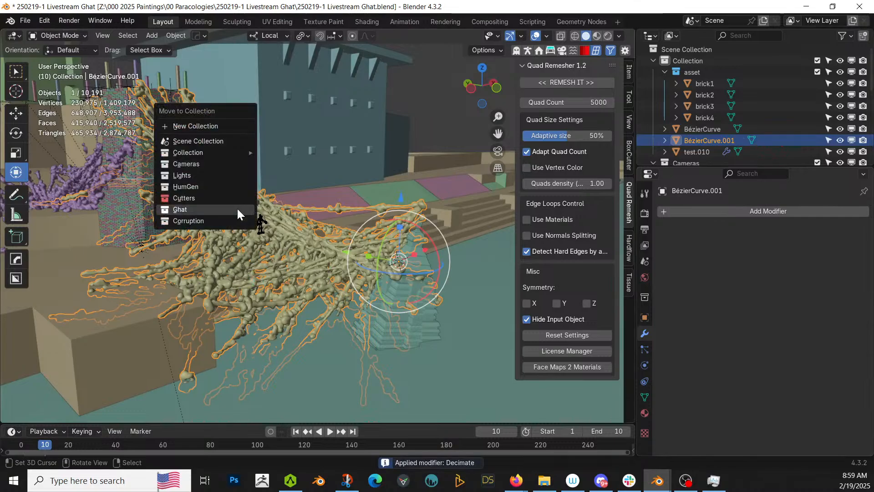
pyautogui.click(215, 220)
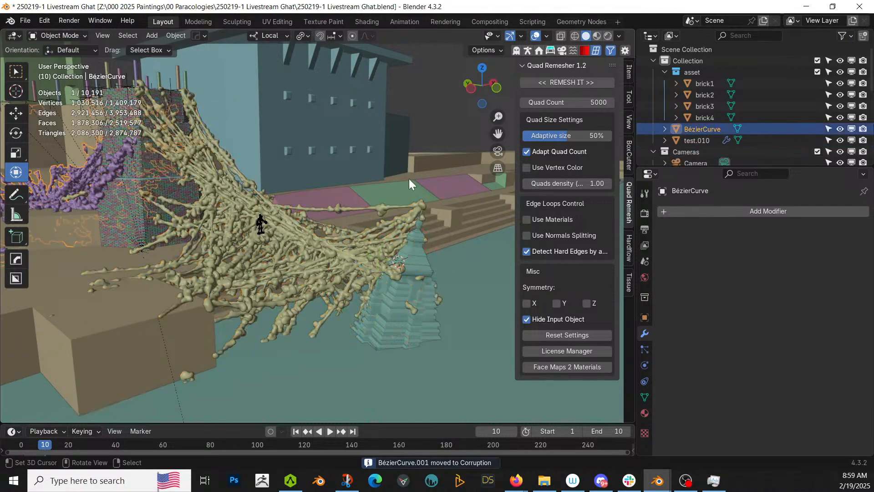
pyautogui.press('m')
pyautogui.click(175, 187)
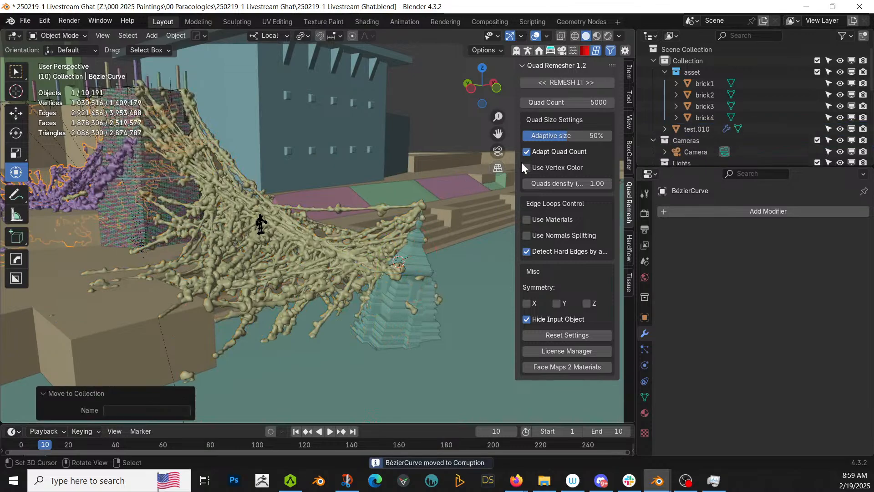
# - Delete the leftover test.010 masonry object from the scene
pyautogui.click(690, 129)
pyautogui.moveTo(349, 184); pyautogui.dragTo(293, 208, button='middle')
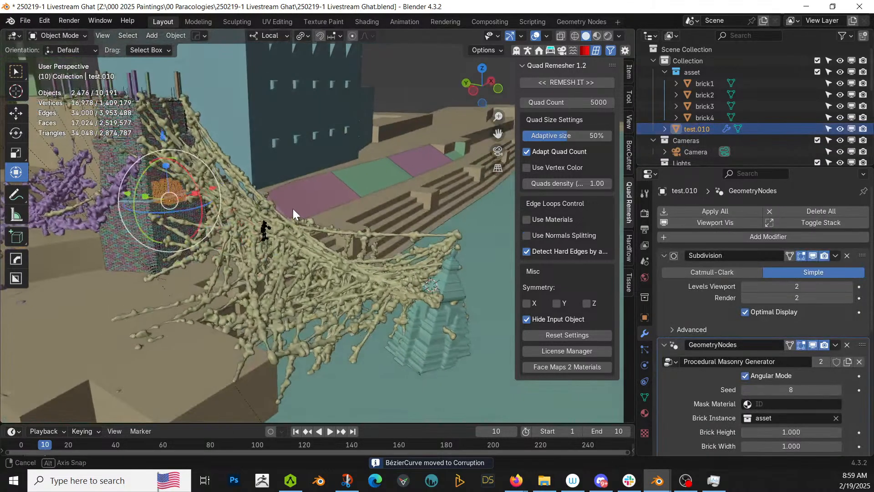
pyautogui.scroll(3, 293, 210)
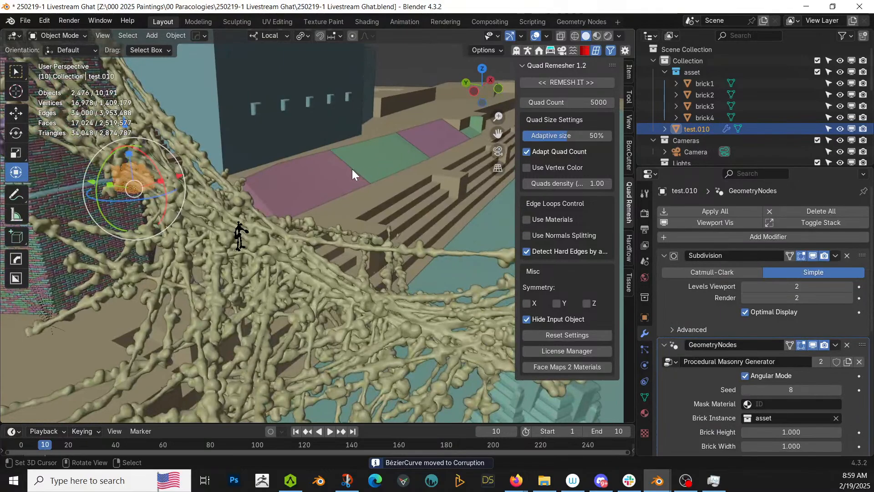
pyautogui.press('Delete')
pyautogui.scroll(-3, 334, 179)
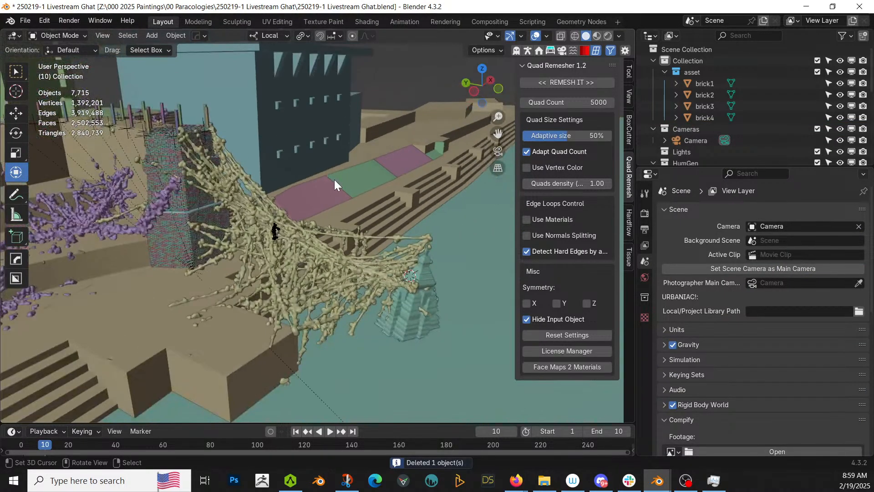
# - Open the ground mesh's KB3D_Ancient_FloorMd material in the Shading workspace and move its Principled BSDF and Material Output away from the texture nodes
pyautogui.moveTo(334, 180); pyautogui.dragTo(311, 314, button='middle')
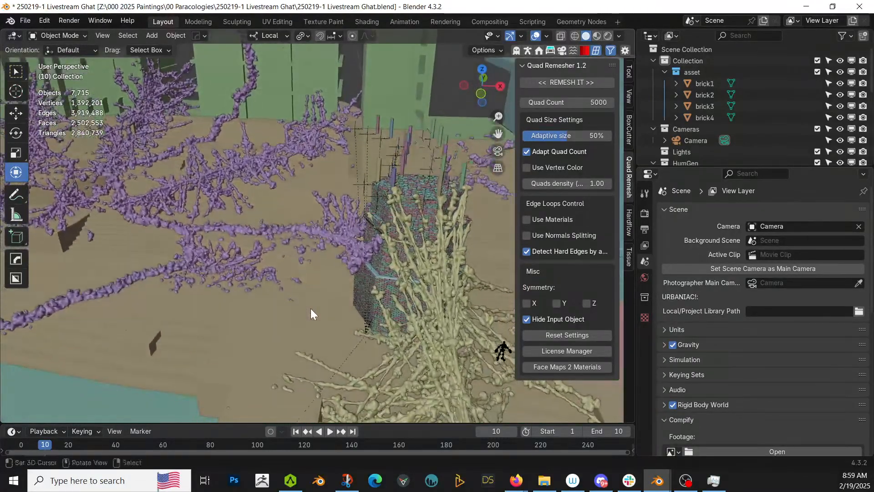
pyautogui.click(285, 331)
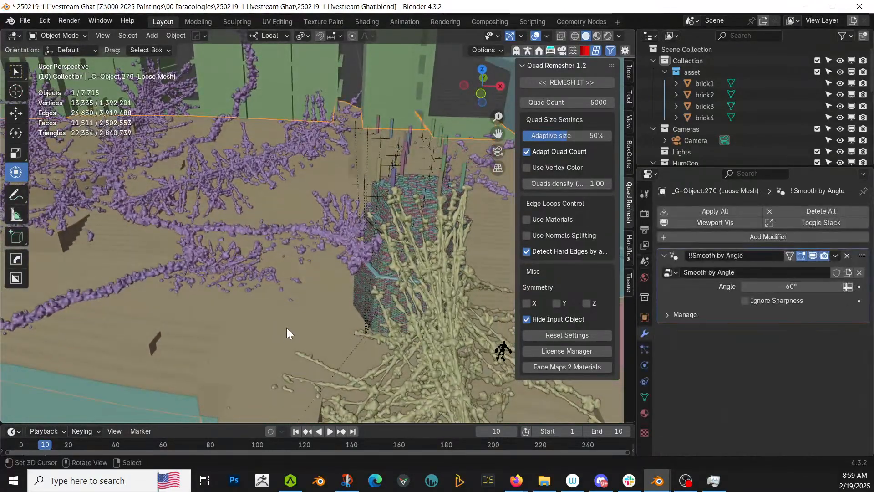
pyautogui.click(366, 22)
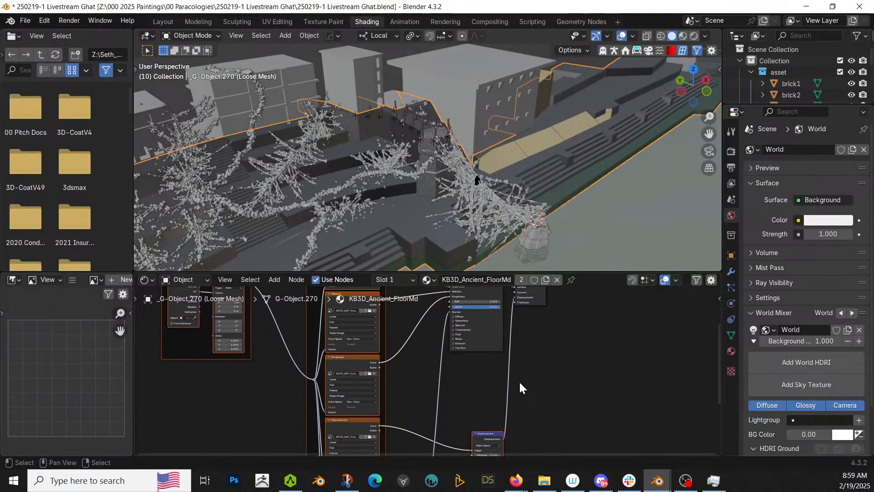
pyautogui.moveTo(519, 380); pyautogui.dragTo(416, 440, button='middle')
pyautogui.moveTo(494, 430); pyautogui.dragTo(507, 338)
pyautogui.scroll(1, 394, 379)
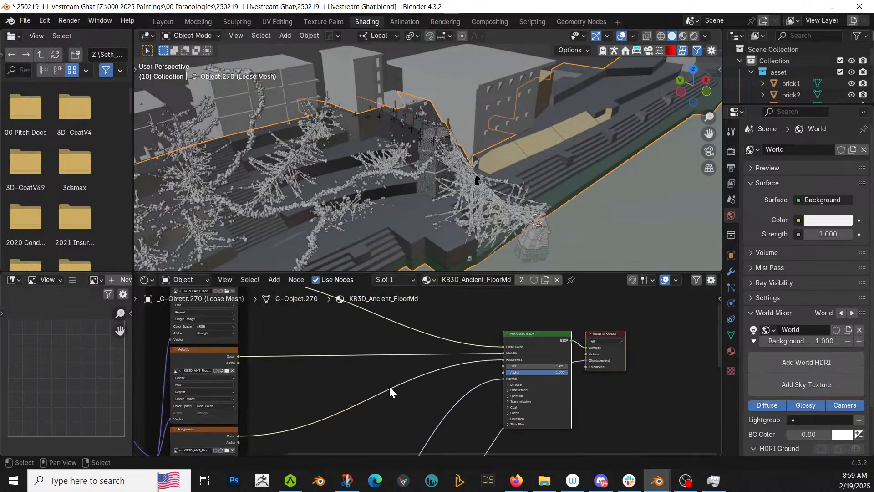
pyautogui.moveTo(390, 387); pyautogui.dragTo(363, 309, button='middle')
pyautogui.scroll(3, 362, 318)
pyautogui.moveTo(358, 350); pyautogui.dragTo(324, 384, button='middle')
pyautogui.scroll(-1, 322, 383)
pyautogui.click(318, 387)
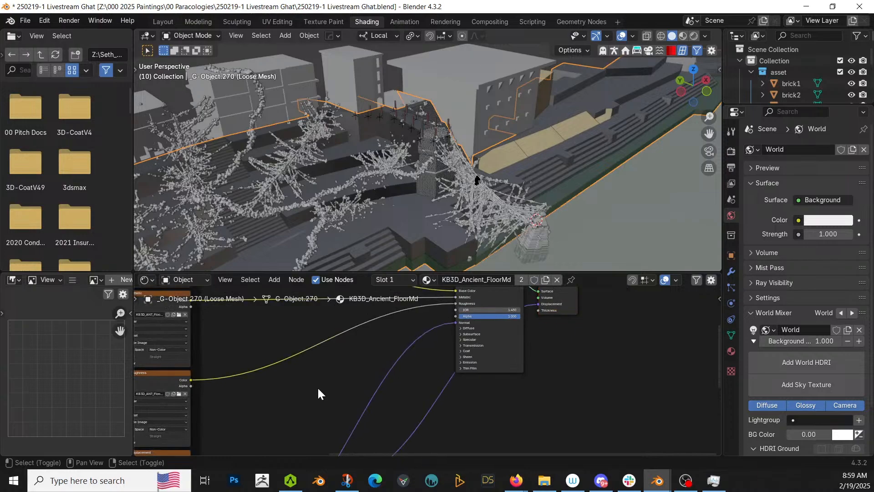
# - Insert a Bevel node into the link feeding the Normal input of the floor material's Principled BSDF
pyautogui.hotkey('shift', 'a')
pyautogui.click(269, 311)
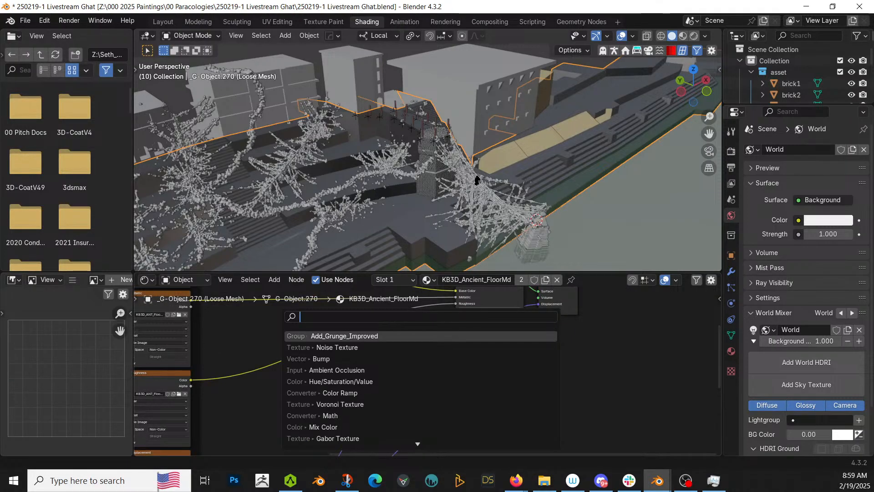
pyautogui.write('bev')
pyautogui.press('Return')
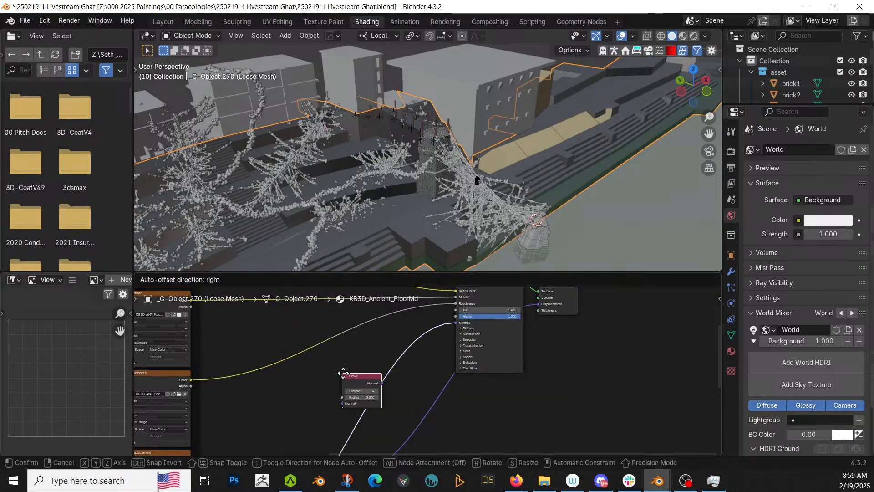
pyautogui.click(343, 374)
pyautogui.scroll(3, 355, 400)
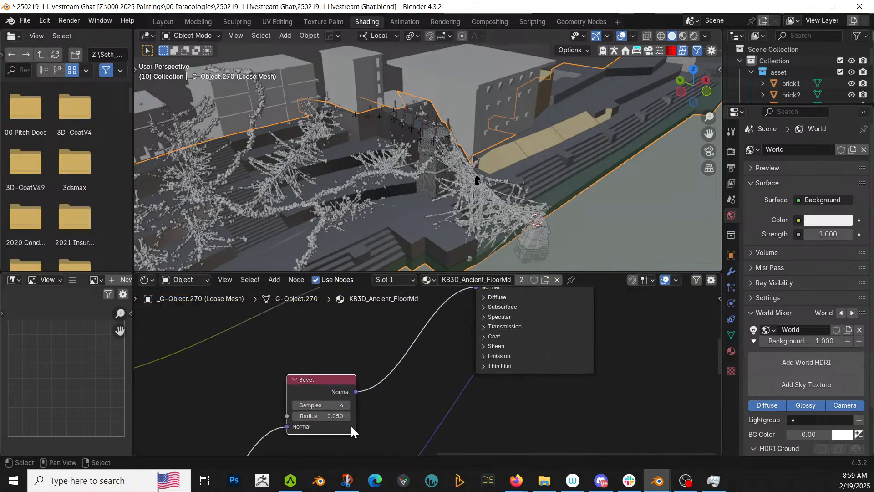
# - Keep the Bevel node's radius at 0.050 and set its samples to 16
pyautogui.click(337, 416)
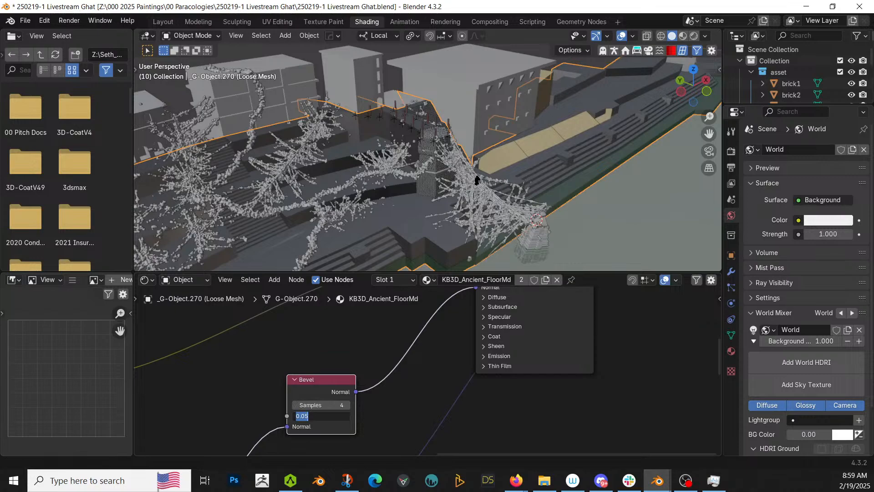
pyautogui.press('Return')
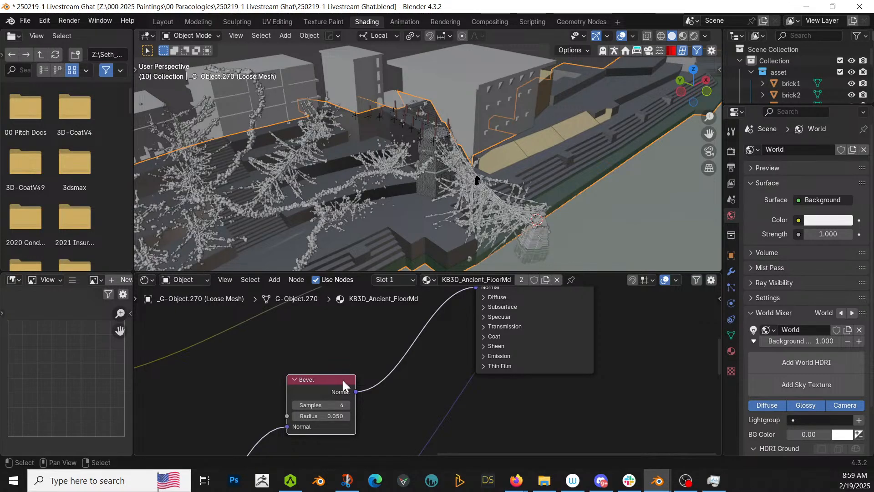
pyautogui.click(333, 407)
pyautogui.write('16')
pyautogui.press('Return')
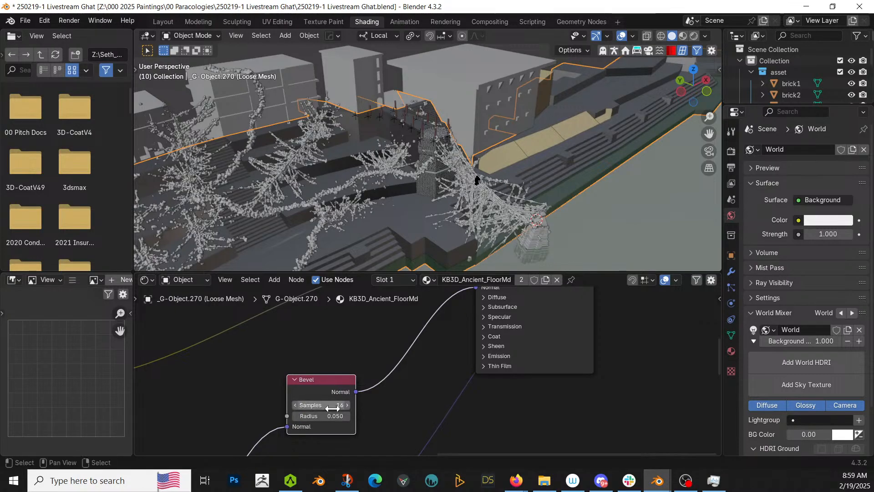
# - Return to the Layout workspace with the ground mesh selected, show the scene in Rendered shading and save the file
pyautogui.moveTo(441, 152); pyautogui.dragTo(409, 163, button='middle')
pyautogui.moveTo(505, 309); pyautogui.dragTo(498, 333, button='middle')
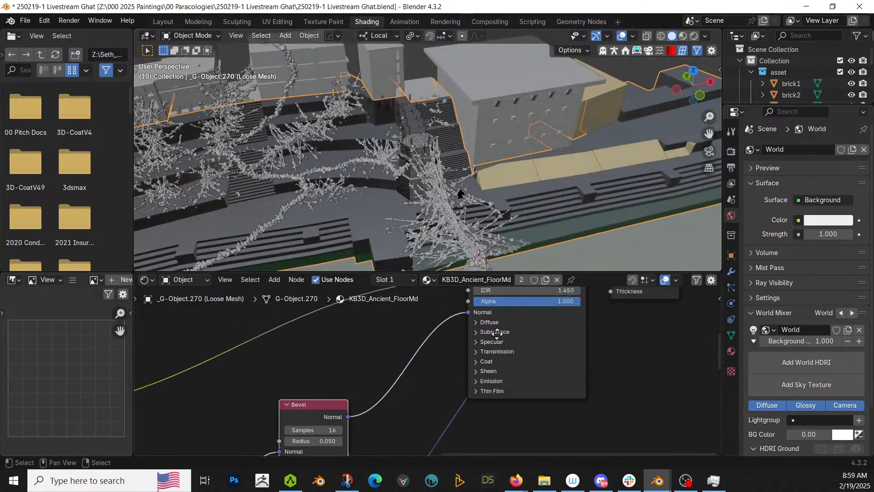
pyautogui.click(375, 213)
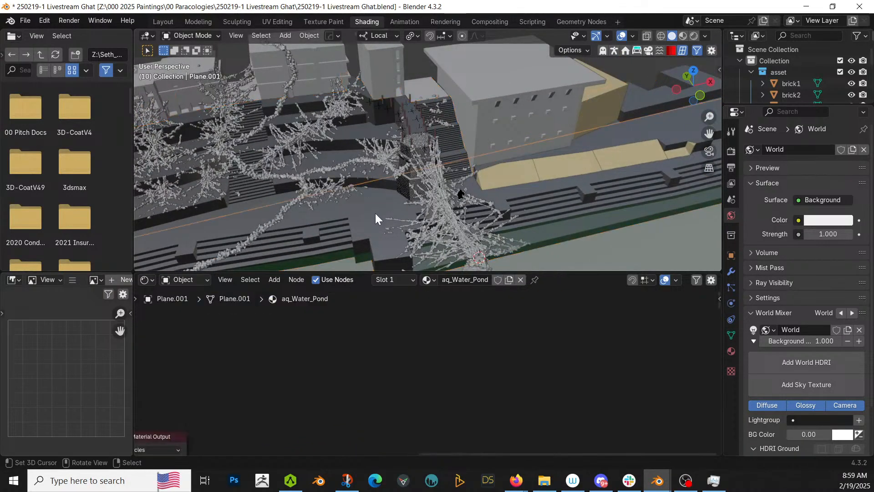
pyautogui.click(375, 213)
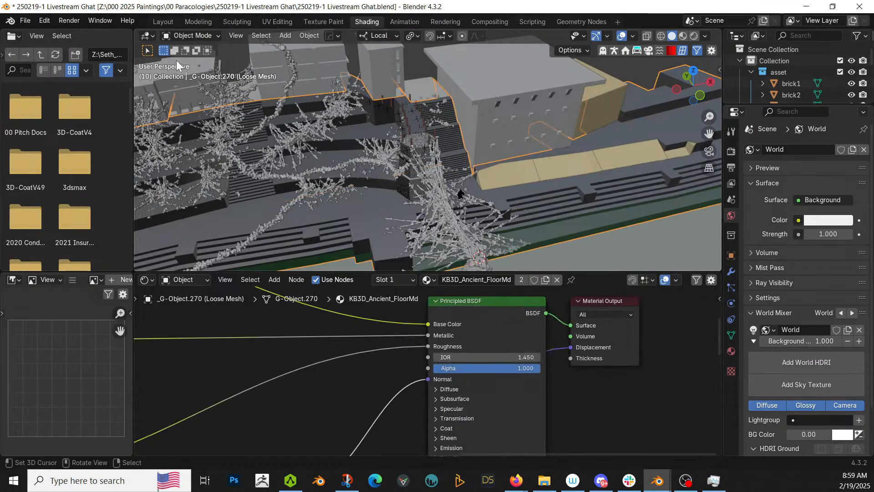
pyautogui.click(165, 22)
pyautogui.moveTo(319, 204)
pyautogui.mouseDown(button='middle')
pyautogui.moveTo(345, 237)
pyautogui.moveTo(356, 222)
pyautogui.moveTo(329, 239)
pyautogui.moveTo(408, 113)
pyautogui.moveTo(389, 128)
pyautogui.mouseUp(button='middle')
pyautogui.press('z')
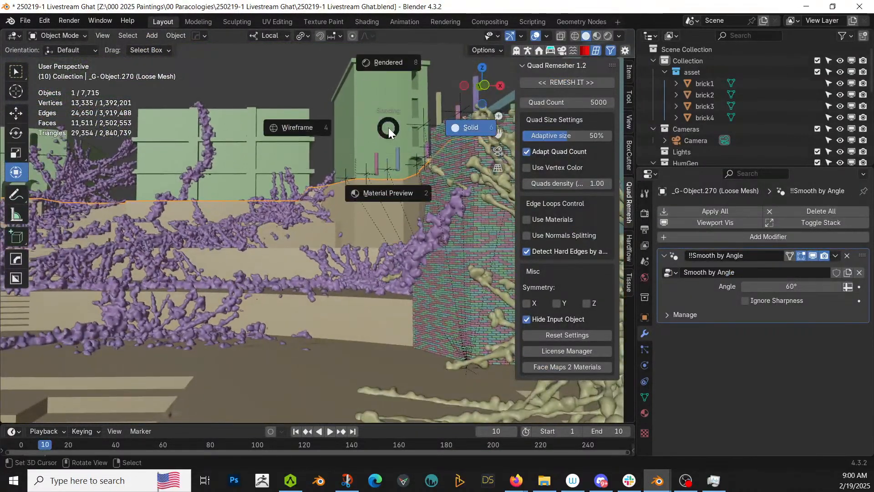
pyautogui.press('8')
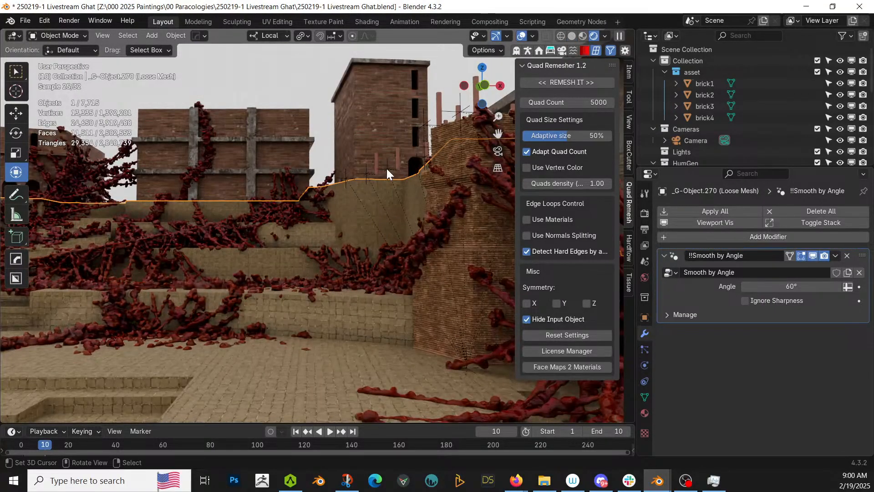
pyautogui.moveTo(387, 169); pyautogui.dragTo(331, 298, button='middle')
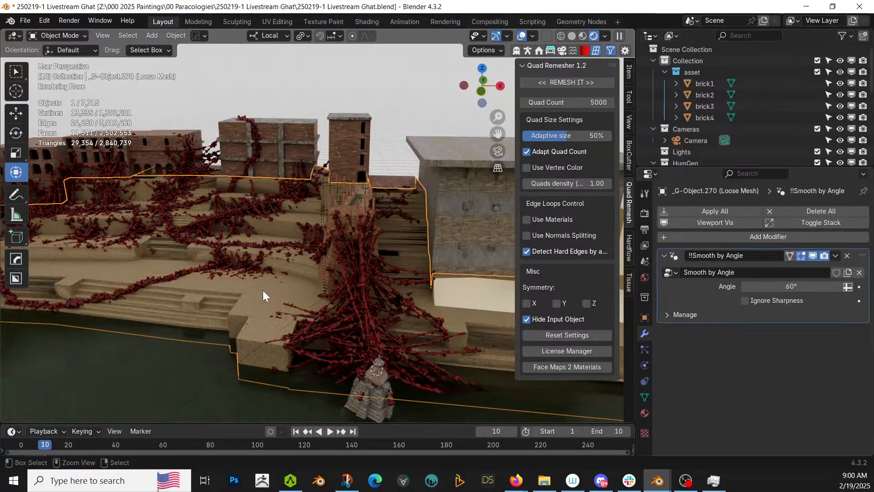
pyautogui.hotkey('ctrl', 's')
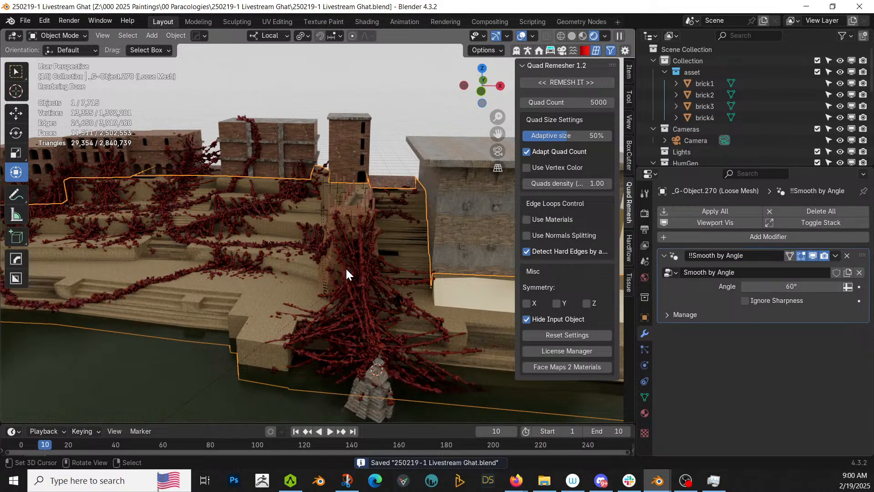
# - Show the Geo-Scatter add-on's settings and assign the stepped ground mesh as the scatter emitter
pyautogui.scroll(-3, 381, 294)
pyautogui.keyDown('shift'); pyautogui.moveTo(371, 291); pyautogui.dragTo(260, 291, button='middle'); pyautogui.keyUp('shift')
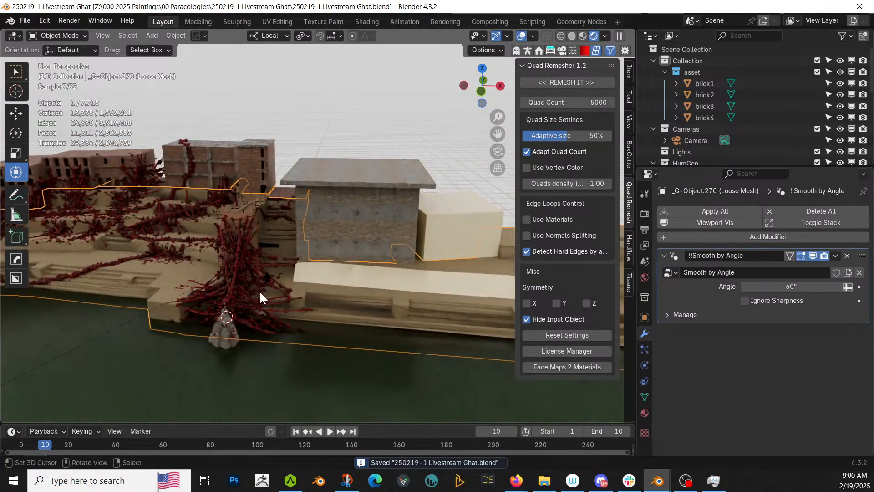
pyautogui.keyDown('shift'); pyautogui.moveTo(378, 282); pyautogui.dragTo(493, 310, button='middle'); pyautogui.keyUp('shift')
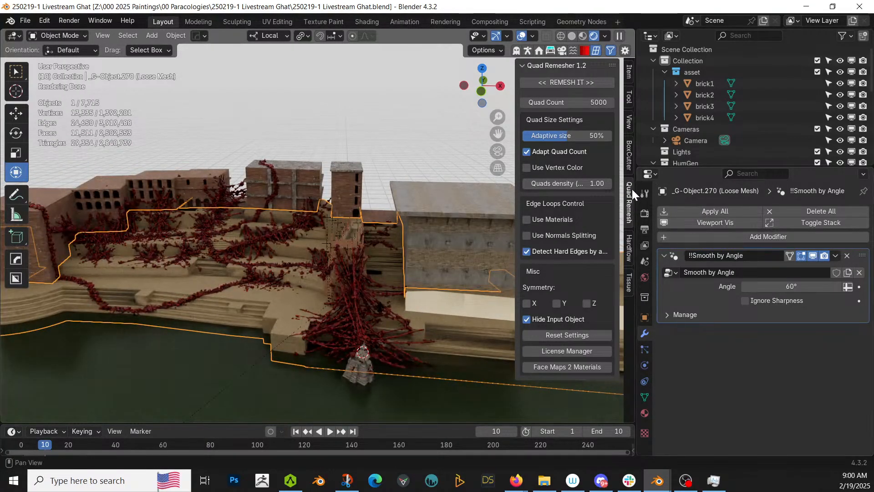
pyautogui.click(562, 50)
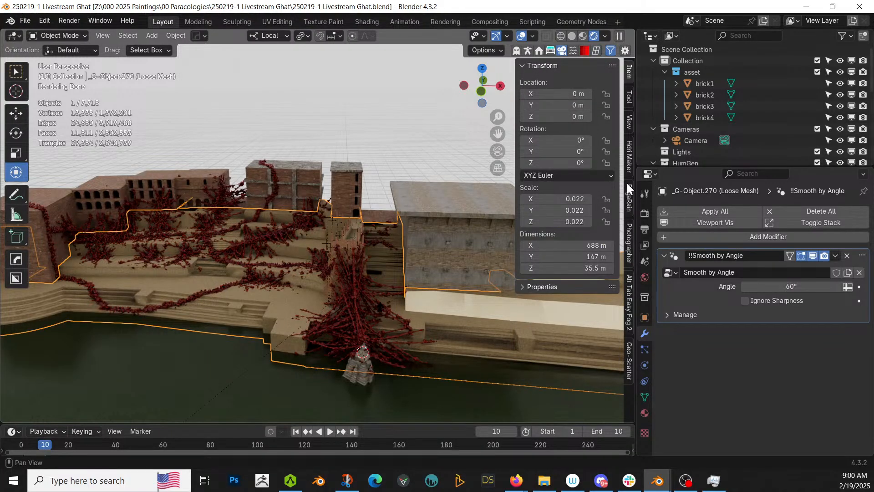
pyautogui.click(629, 357)
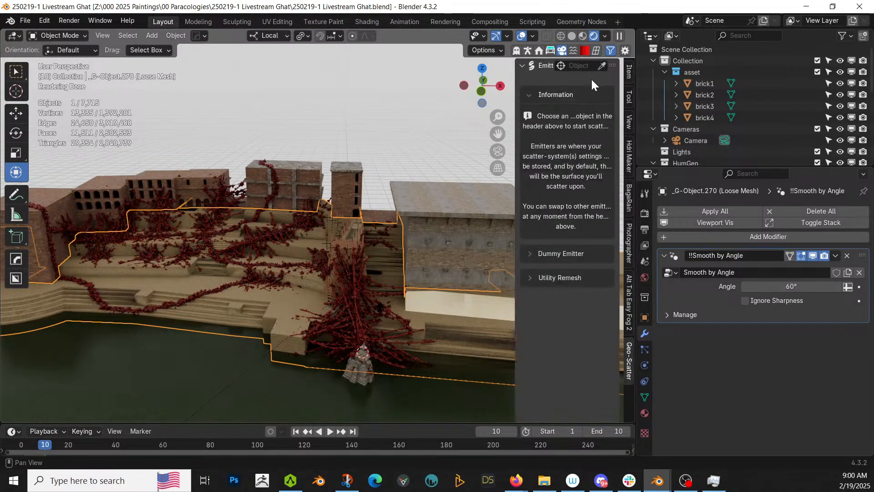
pyautogui.click(602, 66)
pyautogui.click(283, 302)
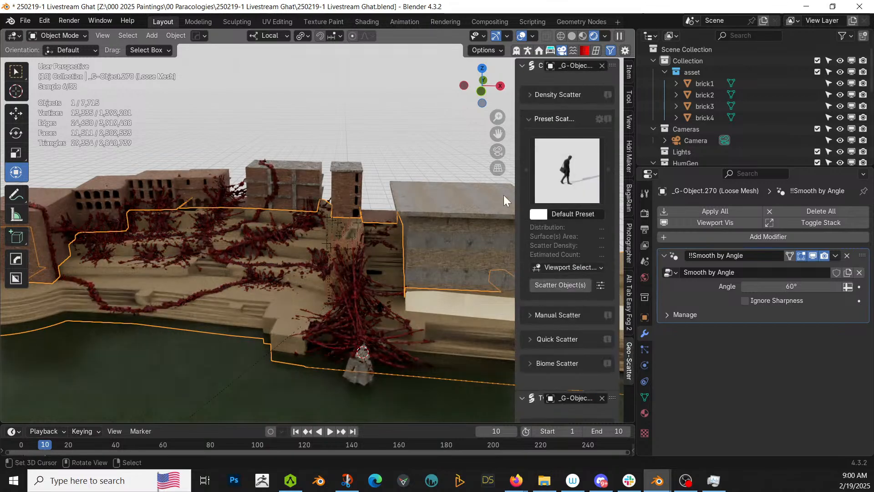
# - Open the Geo-Scatter biome browser, reload the biome library and move the browser window aside
pyautogui.click(566, 363)
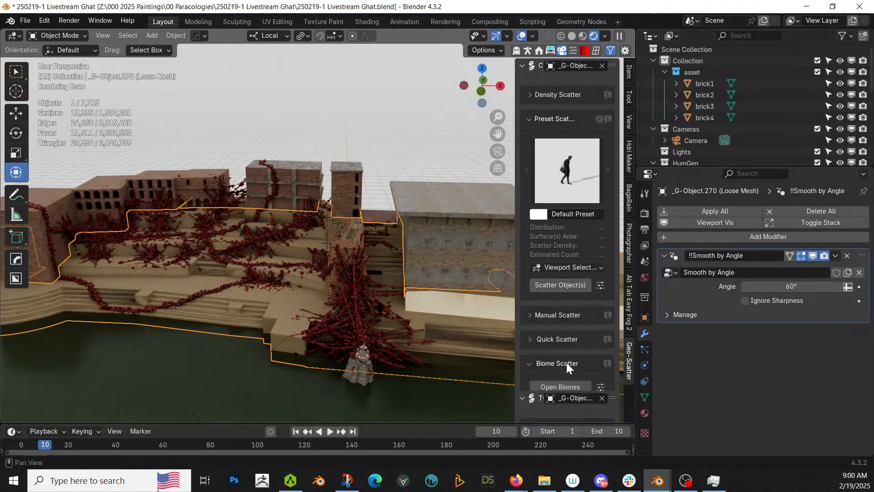
pyautogui.click(559, 386)
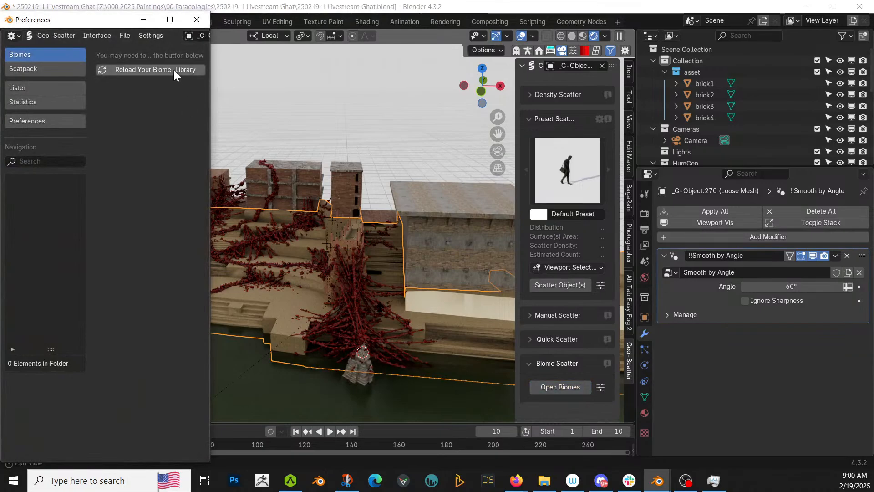
pyautogui.click(173, 69)
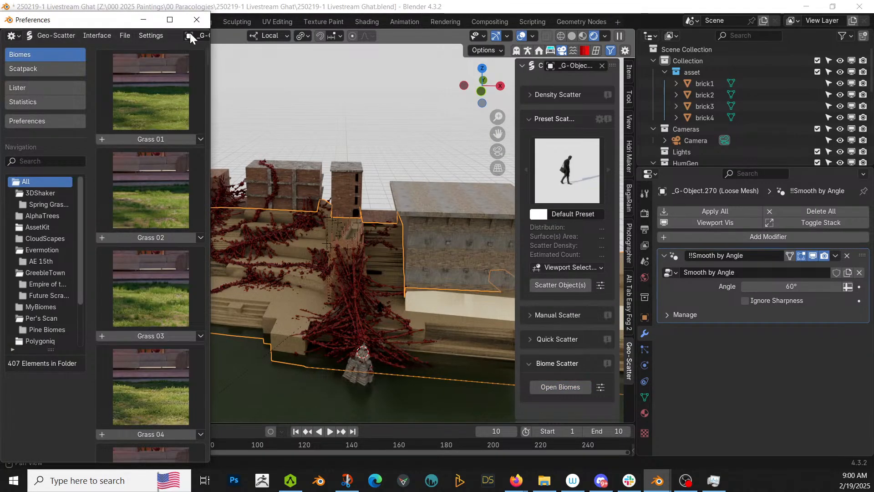
pyautogui.moveTo(117, 21); pyautogui.dragTo(0, 22)
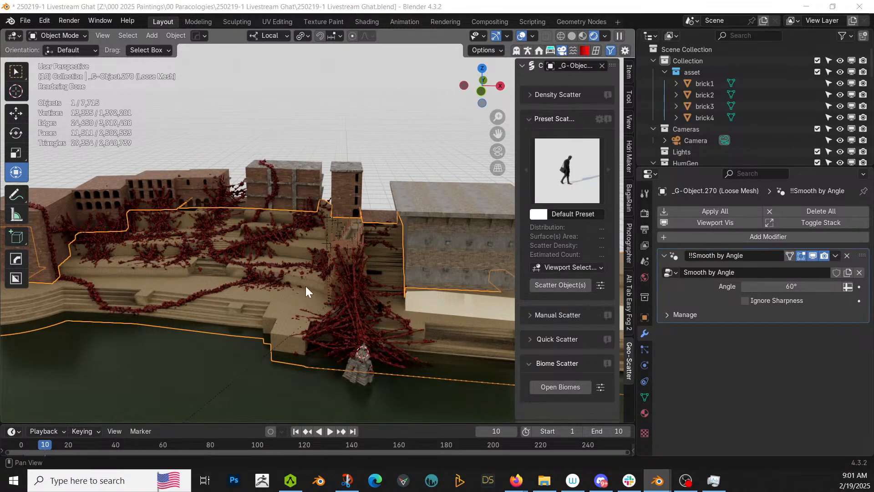
# - Show the Junkyard 14 scatter system in the Geo-Scatter system list and widen the sidebar so its entries are readable
pyautogui.scroll(2, 316, 294)
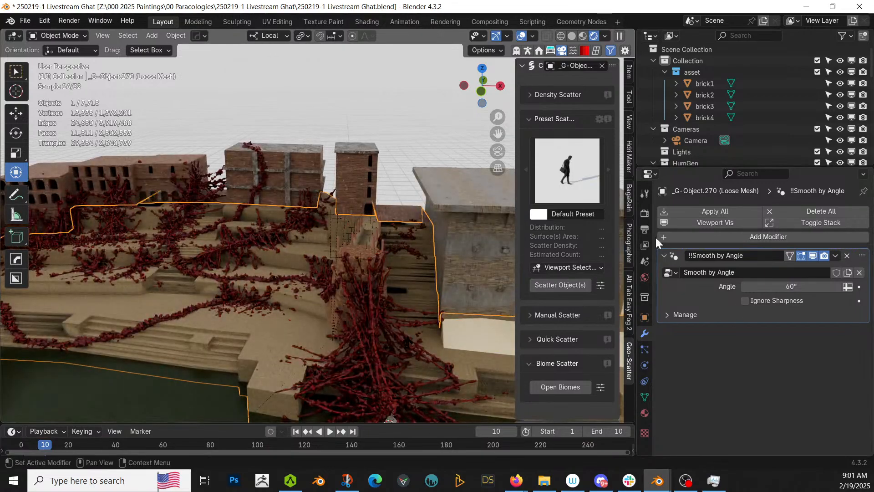
pyautogui.scroll(-5, 591, 355)
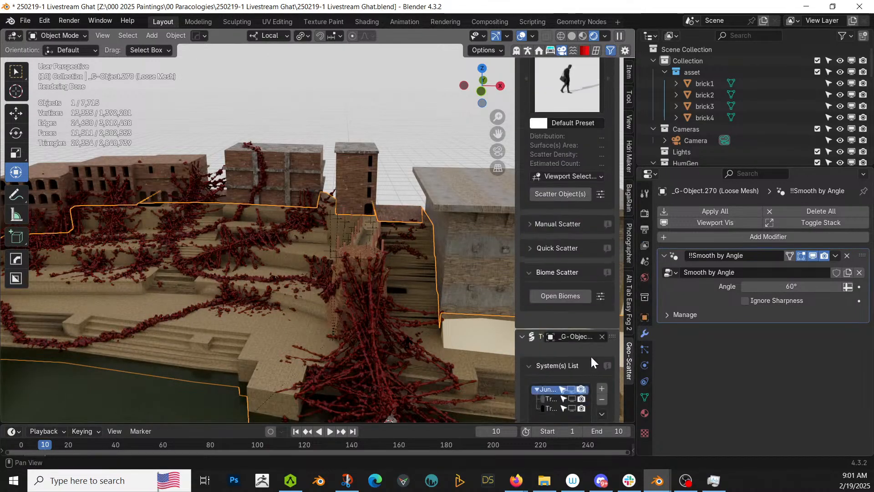
pyautogui.scroll(-5, 591, 355)
pyautogui.moveTo(516, 315); pyautogui.dragTo(367, 315)
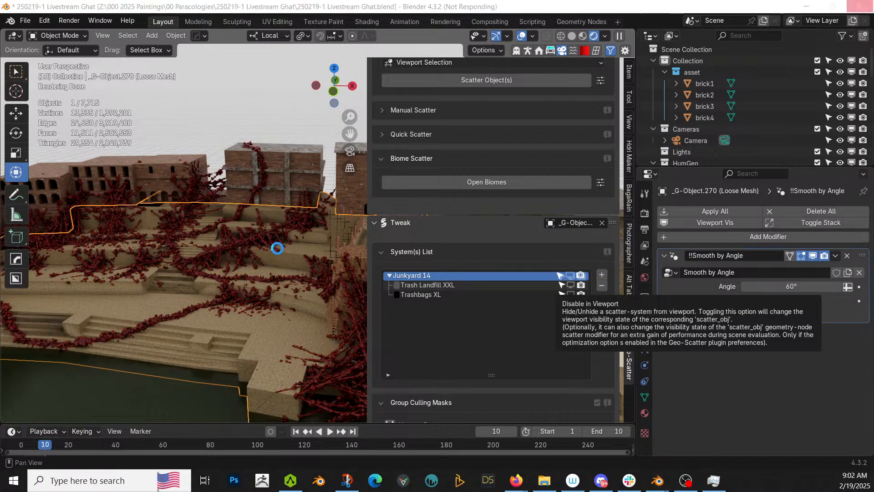
# - Switch to the Host Male Troll file and apply all modifiers on the Divine_Trousers object
pyautogui.hotkey('alt', 'Tab')
pyautogui.moveTo(367, 256); pyautogui.dragTo(384, 315, button='middle')
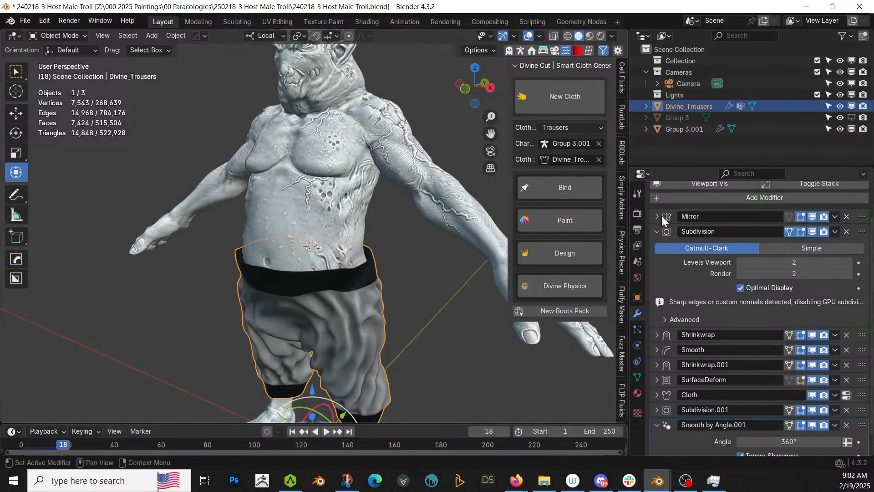
pyautogui.scroll(2, 683, 223)
pyautogui.click(720, 209)
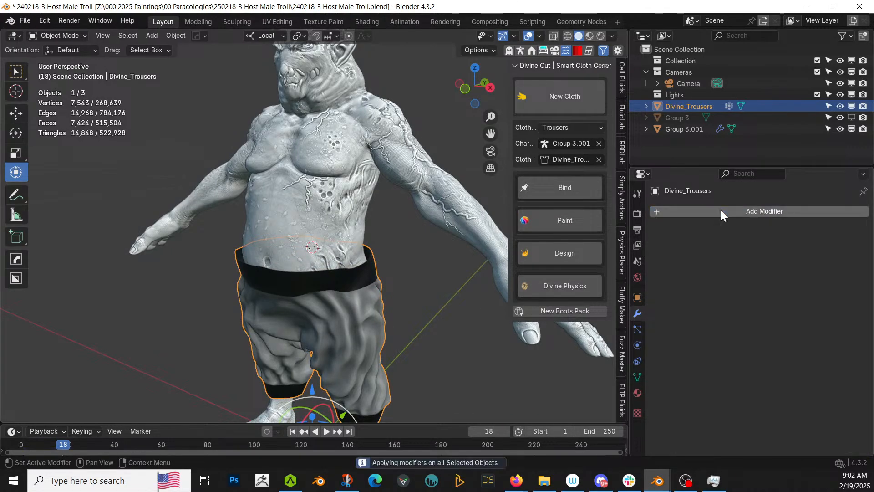
# - Pull the waistband's upper edge loop in against the troll's belly with Shrink/Fatten by about 0.003 m, using proportional editing
pyautogui.moveTo(446, 296); pyautogui.dragTo(249, 286, button='middle')
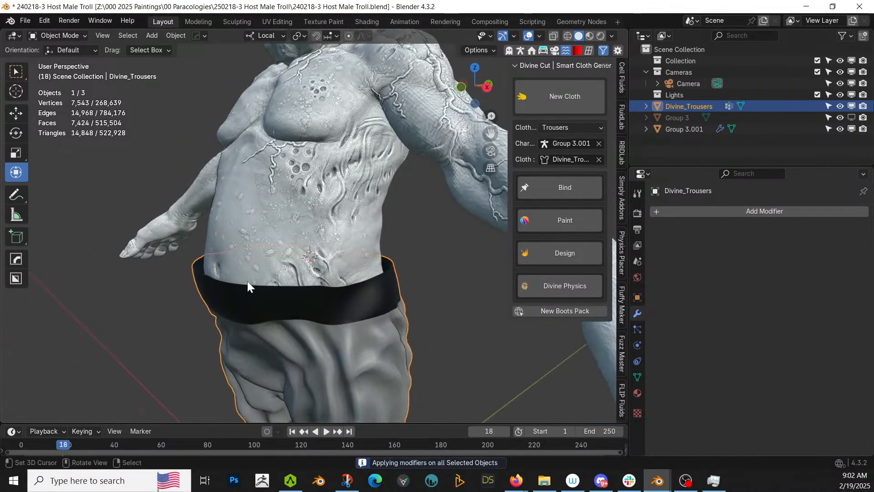
pyautogui.press('Tab')
pyautogui.scroll(2, 326, 302)
pyautogui.click(352, 328)
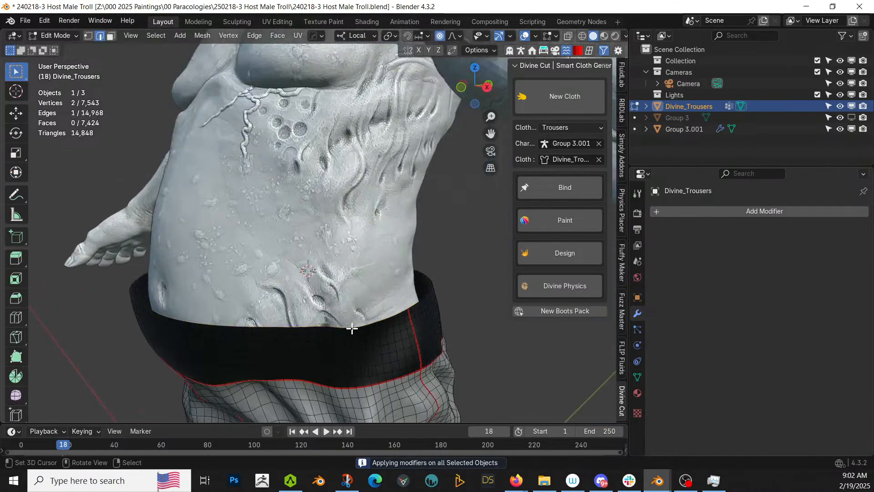
pyautogui.keyDown('alt'); pyautogui.click(352, 328); pyautogui.keyUp('alt')
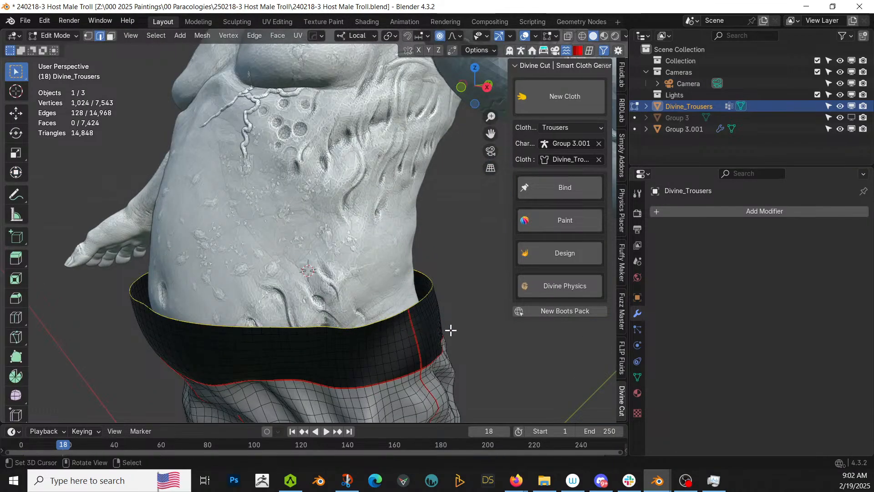
pyautogui.hotkey('alt', 's')
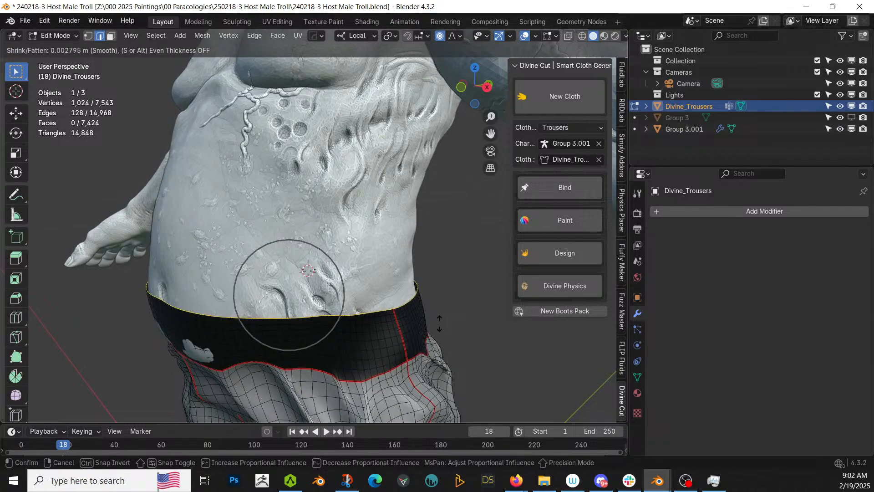
pyautogui.click(436, 320)
pyautogui.moveTo(435, 319); pyautogui.dragTo(459, 305, button='middle')
pyautogui.scroll(-3, 378, 308)
pyautogui.press('Tab')
# - Put the trousers in Sculpt Mode and choose the Elastic Grab brush with a radius of 74 px
pyautogui.moveTo(319, 301); pyautogui.dragTo(359, 296, button='middle')
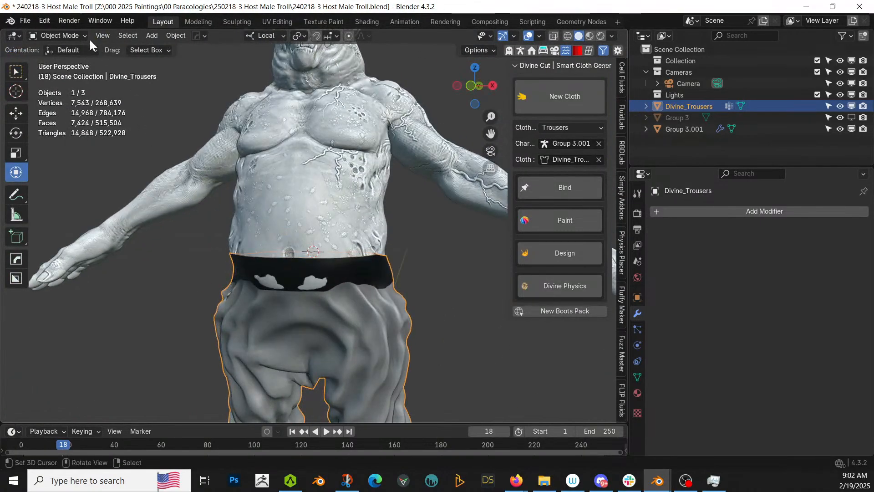
pyautogui.click(72, 33)
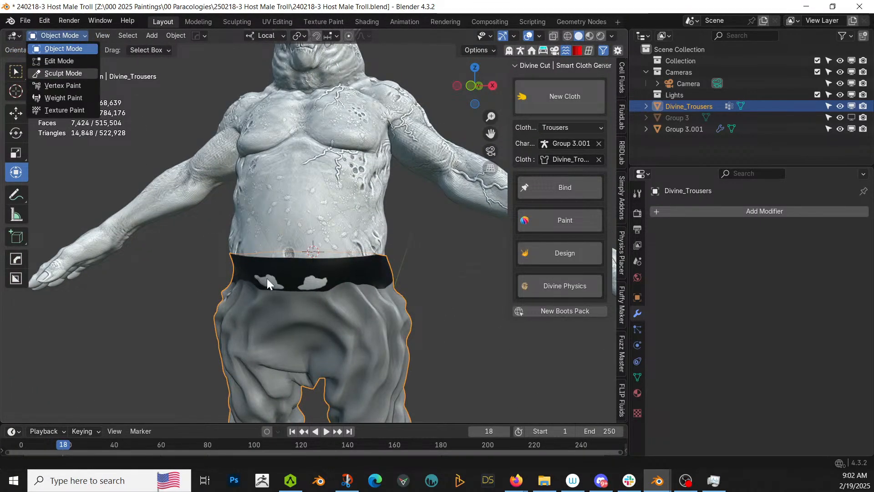
pyautogui.click(67, 73)
pyautogui.scroll(2, 269, 280)
pyautogui.scroll(-2, 572, 406)
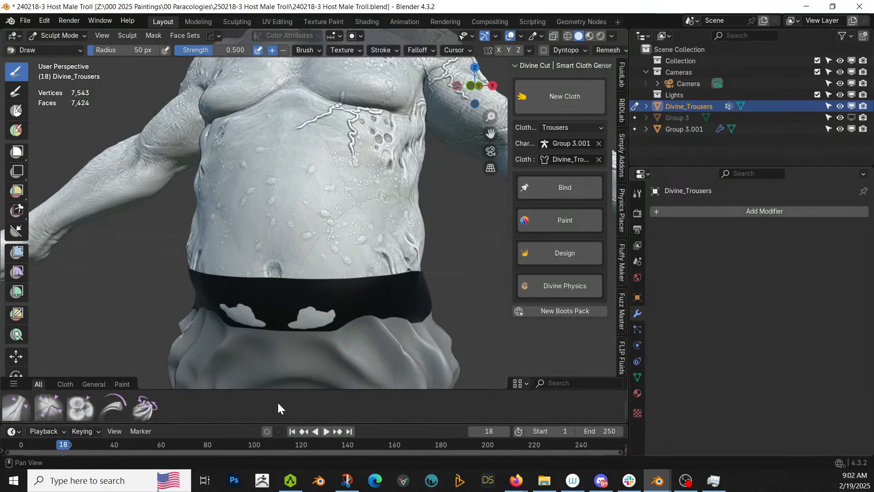
pyautogui.scroll(2, 277, 400)
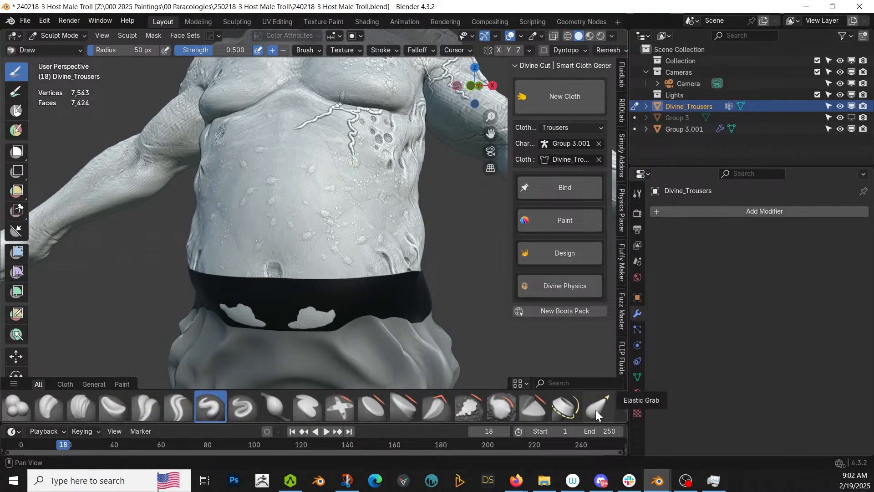
pyautogui.click(596, 410)
pyautogui.moveTo(351, 332); pyautogui.dragTo(412, 321, button='middle')
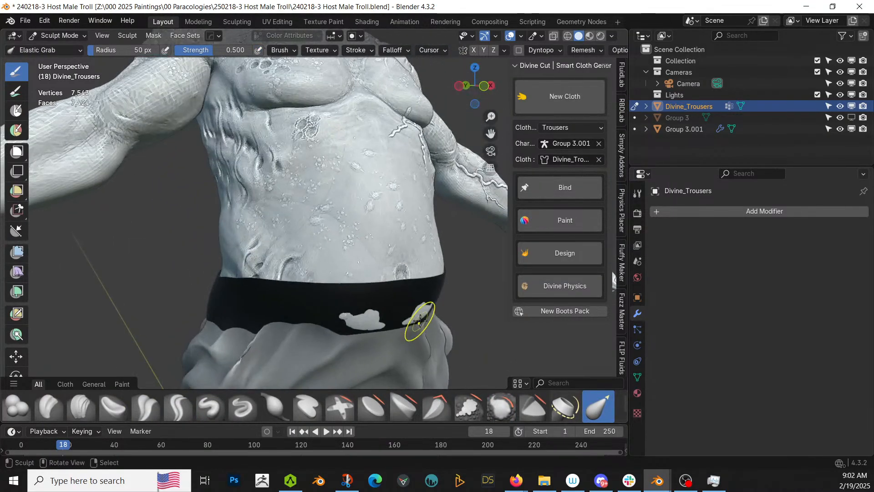
pyautogui.press(']')
pyautogui.press(']')
pyautogui.press(']')
# - Pull the front of the waistband outward over the two spots where the belly pokes through
pyautogui.moveTo(419, 315); pyautogui.dragTo(424, 318)
pyautogui.moveTo(353, 331); pyautogui.dragTo(322, 336, button='middle')
pyautogui.moveTo(306, 343); pyautogui.dragTo(300, 346)
# - Reshape the trousers' crotch from behind and the front thigh folds with the Elastic Grab brush
pyautogui.scroll(-3, 315, 346)
pyautogui.moveTo(330, 344)
pyautogui.mouseDown(button='middle')
pyautogui.moveTo(191, 332)
pyautogui.moveTo(48, 304)
pyautogui.moveTo(57, 308)
pyautogui.mouseUp(button='middle')
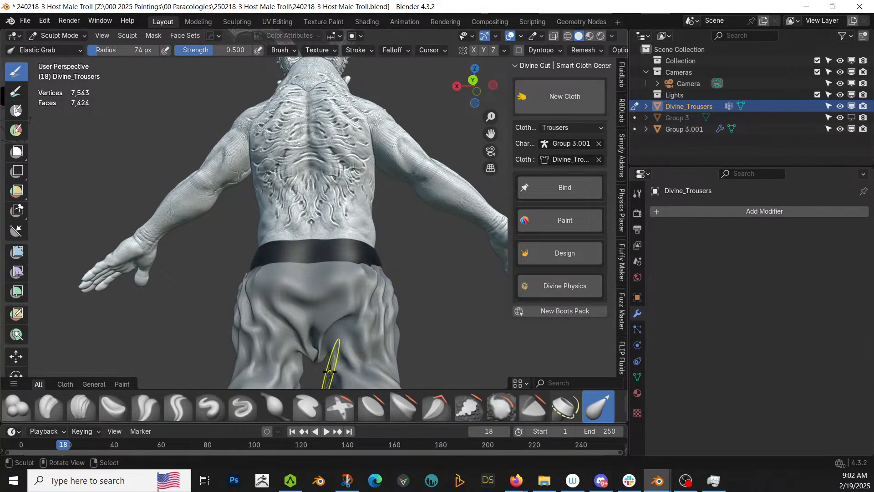
pyautogui.moveTo(317, 360); pyautogui.dragTo(318, 346)
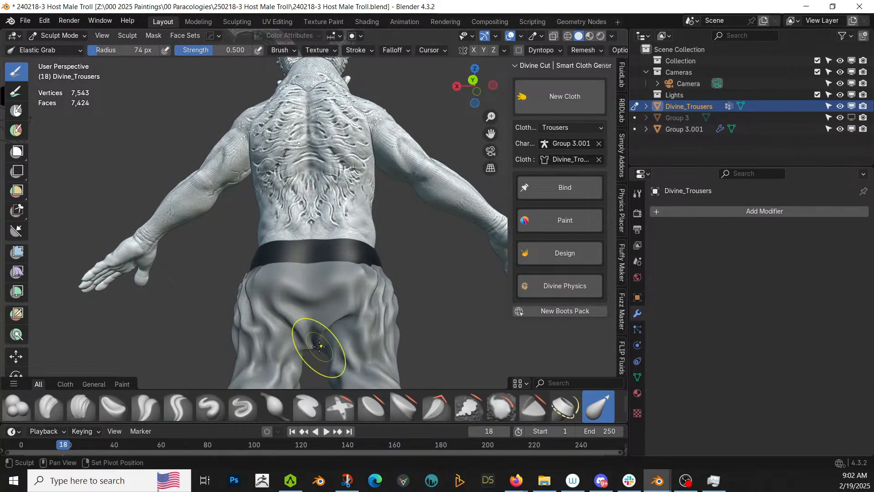
pyautogui.moveTo(246, 337)
pyautogui.mouseDown(button='middle')
pyautogui.moveTo(386, 357)
pyautogui.moveTo(380, 335)
pyautogui.moveTo(397, 329)
pyautogui.mouseUp(button='middle')
pyautogui.scroll(-3, 386, 356)
pyautogui.scroll(3, 323, 314)
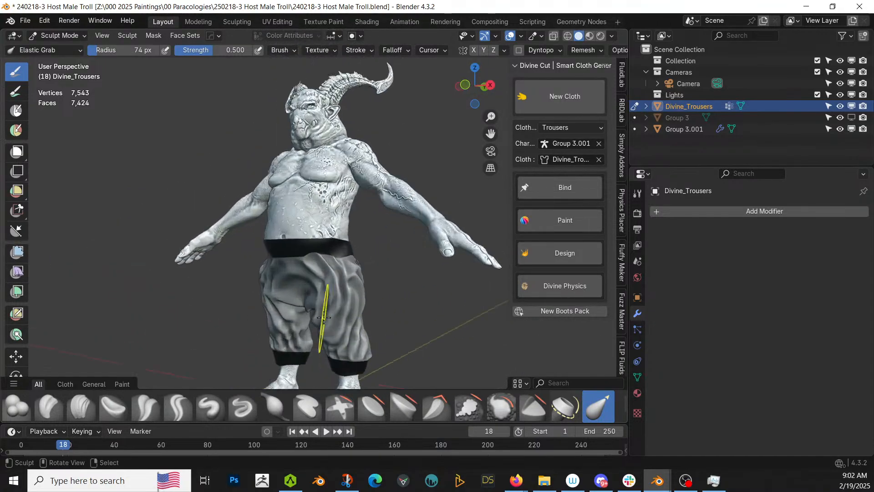
pyautogui.moveTo(351, 313); pyautogui.dragTo(359, 322)
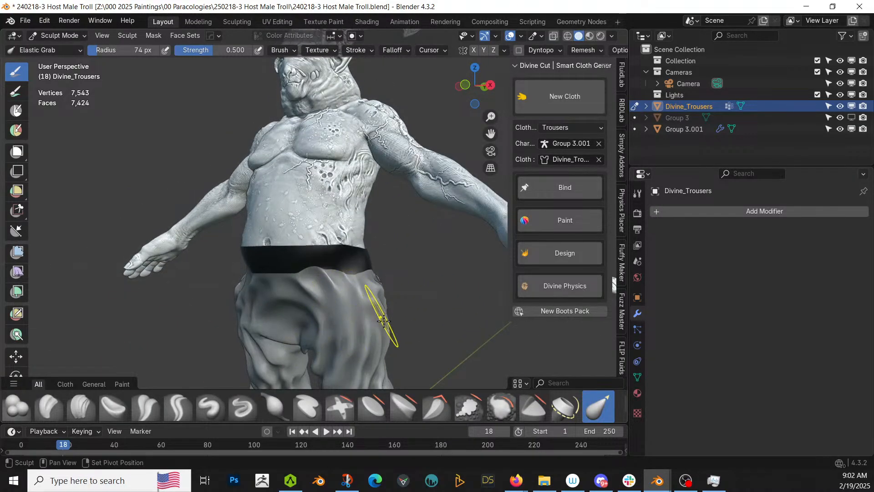
pyautogui.moveTo(291, 341); pyautogui.dragTo(276, 339)
pyautogui.moveTo(302, 344)
pyautogui.mouseDown(button='middle')
pyautogui.moveTo(324, 342)
pyautogui.moveTo(326, 329)
pyautogui.mouseUp(button='middle')
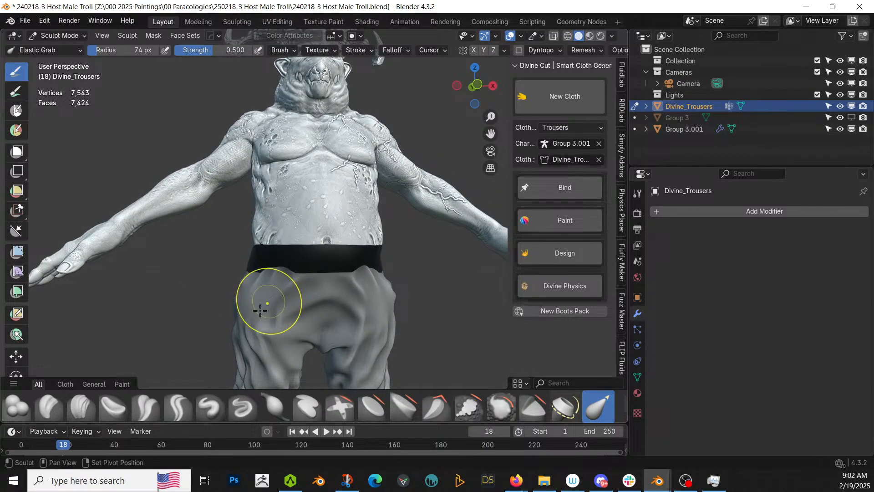
# - Smooth the wrinkles along both trouser legs and below the waistband at the side, and nudge the hip contour inward
pyautogui.keyDown('shift'); pyautogui.moveTo(258, 329); pyautogui.dragTo(273, 211, button='middle'); pyautogui.keyUp('shift')
pyautogui.moveTo(255, 259); pyautogui.dragTo(269, 234)
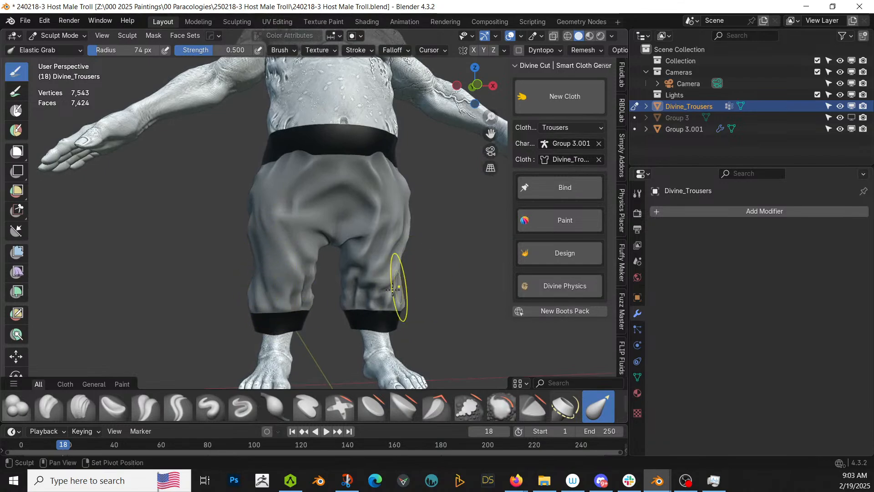
pyautogui.keyDown('shift'); pyautogui.moveTo(399, 290); pyautogui.dragTo(395, 241); pyautogui.keyUp('shift')
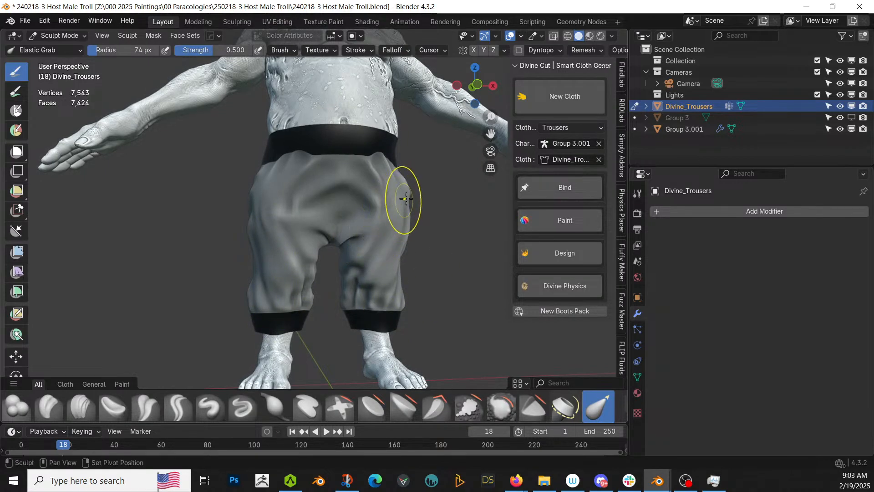
pyautogui.moveTo(411, 196); pyautogui.dragTo(406, 194)
pyautogui.moveTo(377, 223)
pyautogui.mouseDown(button='middle')
pyautogui.moveTo(353, 233)
pyautogui.moveTo(244, 230)
pyautogui.mouseUp(button='middle')
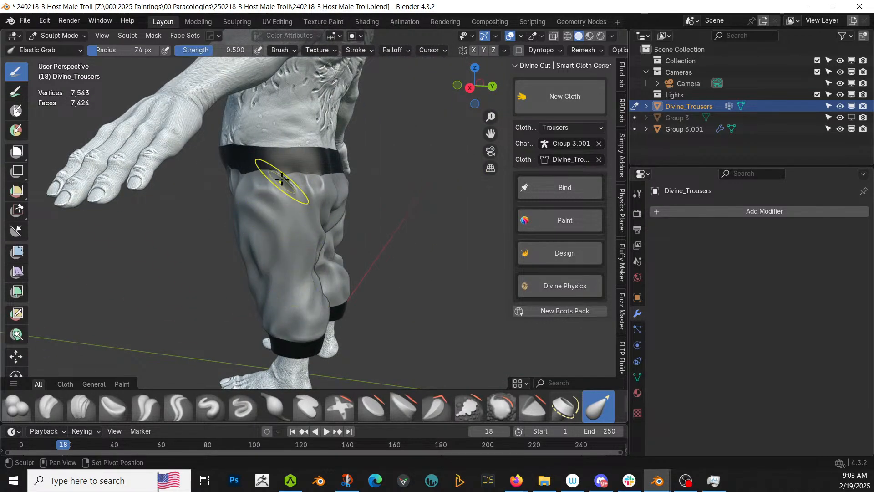
pyautogui.keyDown('shift'); pyautogui.moveTo(290, 182); pyautogui.dragTo(287, 185); pyautogui.keyUp('shift')
pyautogui.moveTo(368, 225); pyautogui.dragTo(286, 219, button='middle')
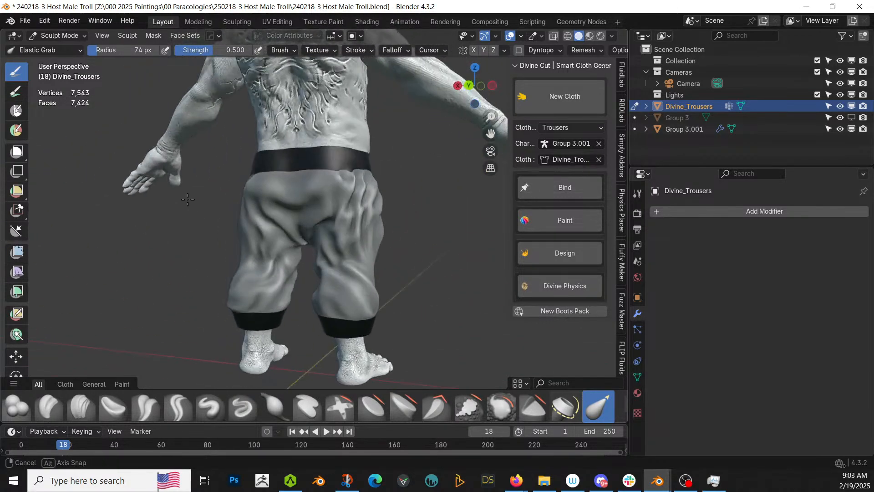
# - Smooth the deep folds on the seat and the backs of the thighs
pyautogui.moveTo(286, 219)
pyautogui.keyDown('shift'); pyautogui.mouseDown()
pyautogui.moveTo(273, 207)
pyautogui.moveTo(298, 228)
pyautogui.moveTo(316, 223)
pyautogui.moveTo(342, 244)
pyautogui.moveTo(348, 264)
pyautogui.mouseUp(); pyautogui.keyUp('shift')
pyautogui.moveTo(368, 192)
pyautogui.keyDown('shift'); pyautogui.mouseDown()
pyautogui.moveTo(365, 203)
pyautogui.moveTo(346, 184)
pyautogui.mouseUp(); pyautogui.keyUp('shift')
pyautogui.moveTo(277, 258)
pyautogui.keyDown('shift'); pyautogui.mouseDown()
pyautogui.moveTo(262, 237)
pyautogui.moveTo(279, 270)
pyautogui.moveTo(270, 279)
pyautogui.moveTo(244, 195)
pyautogui.moveTo(305, 249)
pyautogui.mouseUp(); pyautogui.keyUp('shift')
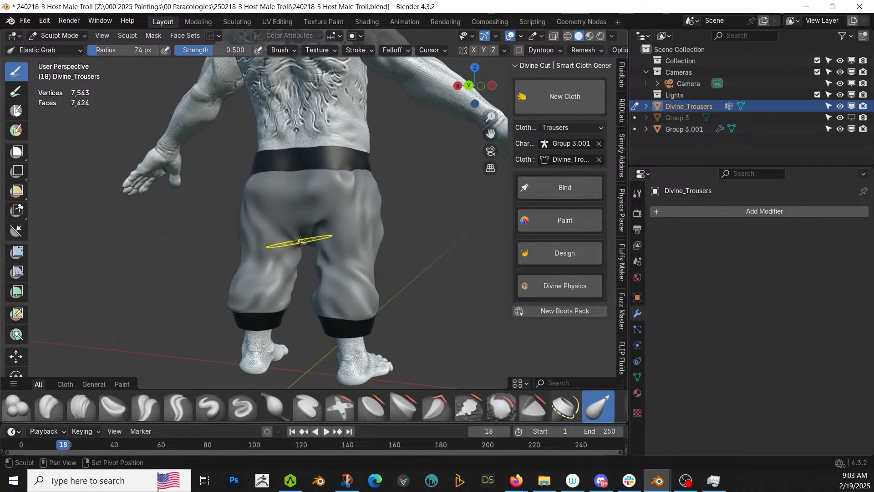
# - Smooth the remaining creases on the front of the trousers around the inner legs and knees
pyautogui.moveTo(313, 244)
pyautogui.mouseDown(button='middle')
pyautogui.moveTo(291, 264)
pyautogui.moveTo(304, 308)
pyautogui.mouseUp(button='middle')
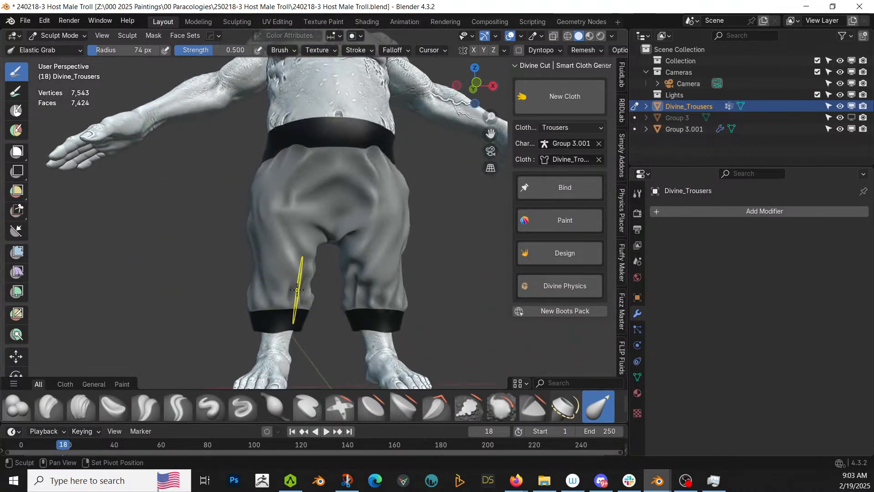
pyautogui.keyDown('shift'); pyautogui.moveTo(298, 298); pyautogui.dragTo(308, 288); pyautogui.keyUp('shift')
pyautogui.keyDown('shift'); pyautogui.moveTo(309, 286); pyautogui.dragTo(315, 263); pyautogui.keyUp('shift')
pyautogui.moveTo(316, 255)
pyautogui.keyDown('shift'); pyautogui.mouseDown()
pyautogui.moveTo(326, 237)
pyautogui.moveTo(357, 295)
pyautogui.mouseUp(); pyautogui.keyUp('shift')
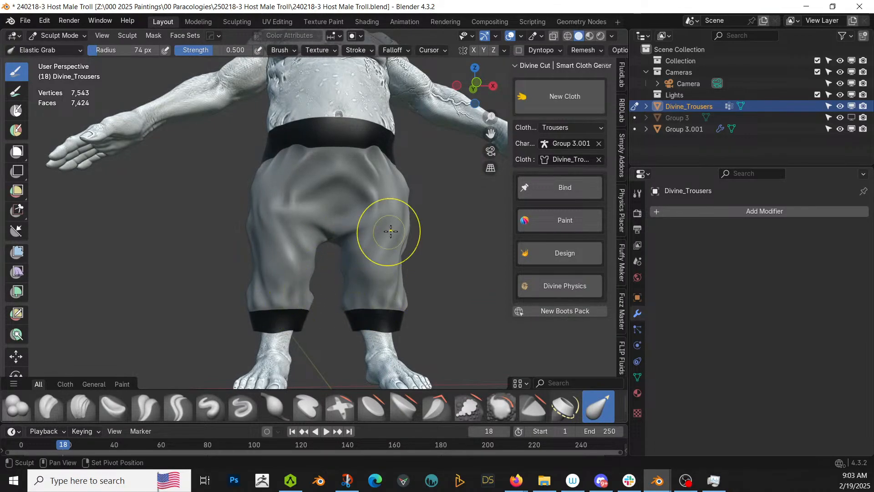
pyautogui.moveTo(367, 165)
pyautogui.mouseDown(button='middle')
pyautogui.moveTo(361, 277)
pyautogui.moveTo(363, 269)
pyautogui.mouseUp(button='middle')
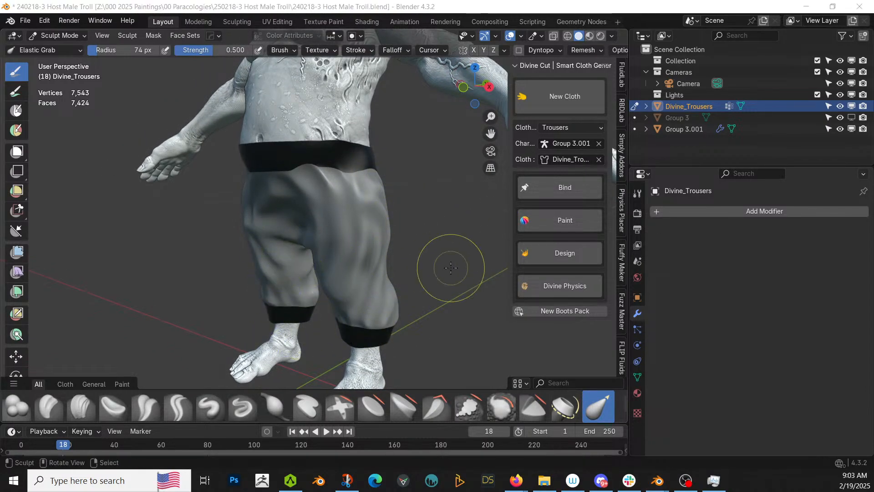
# - Check on the Ghat scene window, and return the trousers to Object Mode in the troll file
pyautogui.hotkey('alt', 'Tab')
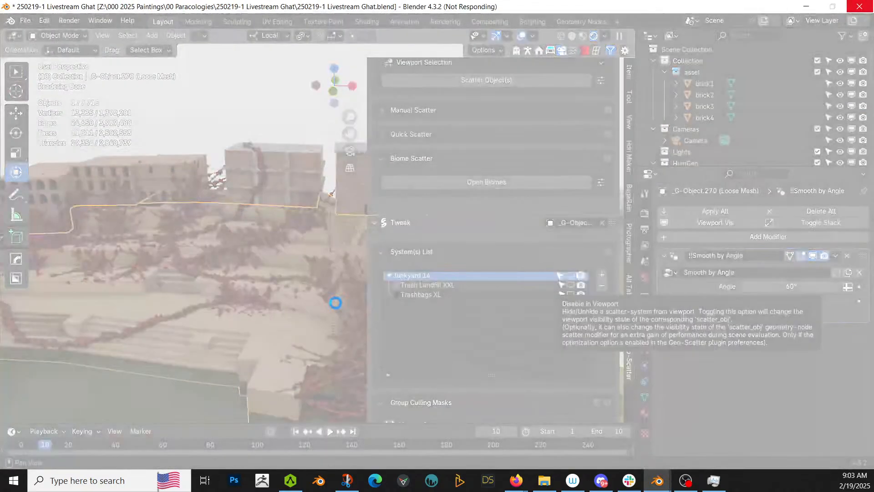
pyautogui.hotkey('alt', 'Tab')
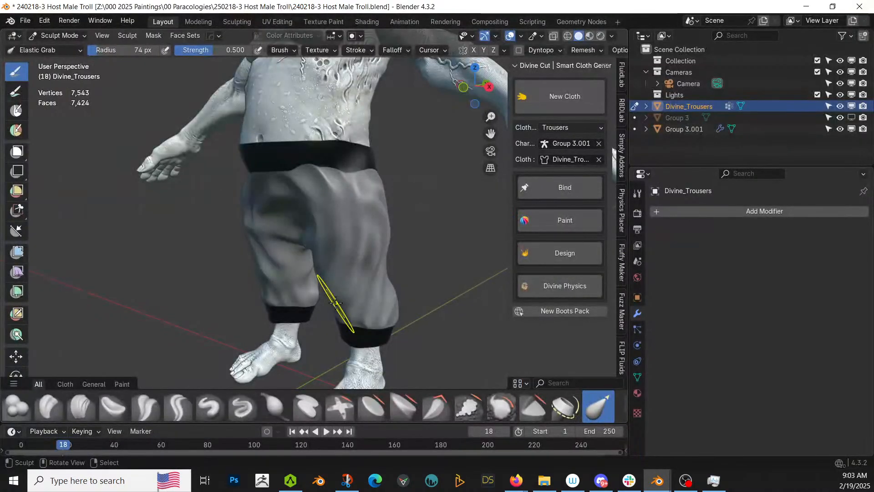
pyautogui.press('KP_1')
pyautogui.click(57, 35)
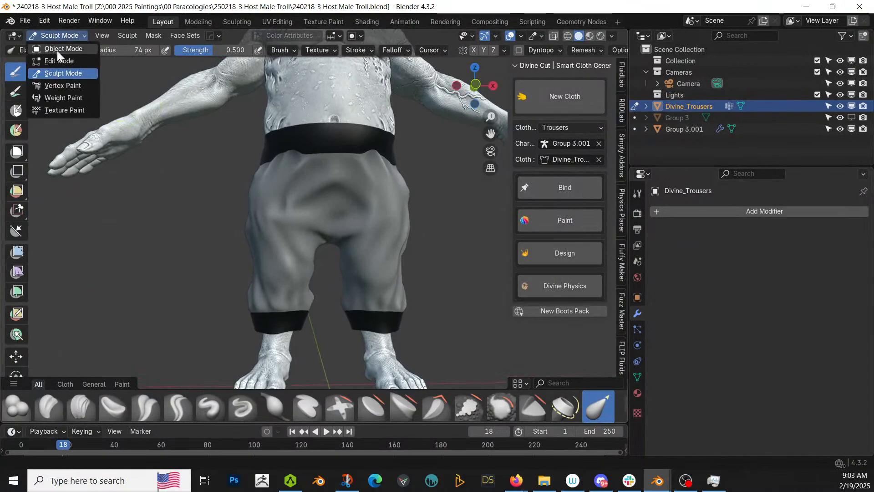
pyautogui.click(58, 50)
pyautogui.moveTo(419, 290); pyautogui.dragTo(429, 313, button='middle')
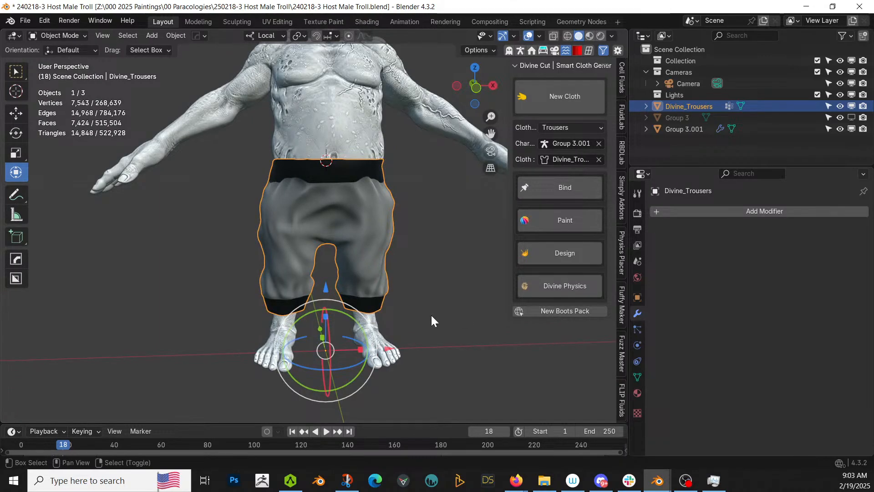
# - Append the Random Flow shading materials to the troll file
pyautogui.hotkey('shift', 'q')
pyautogui.hotkey('shift', 'q')
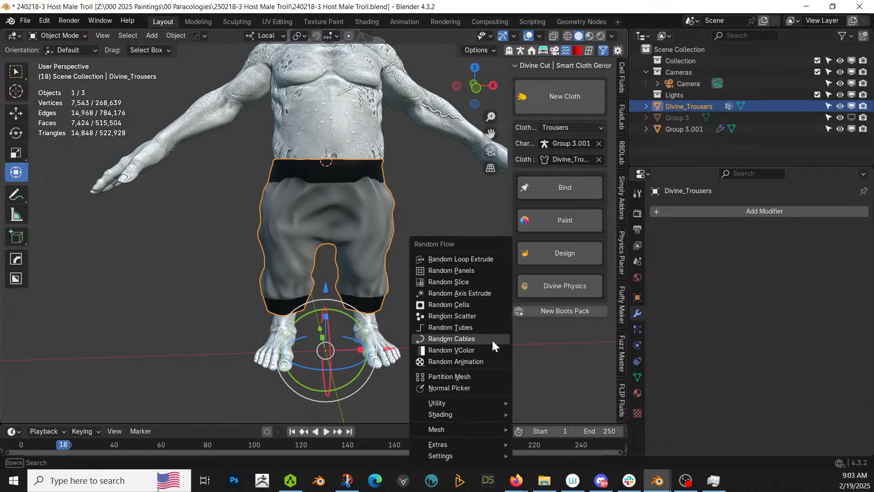
pyautogui.moveTo(465, 413)
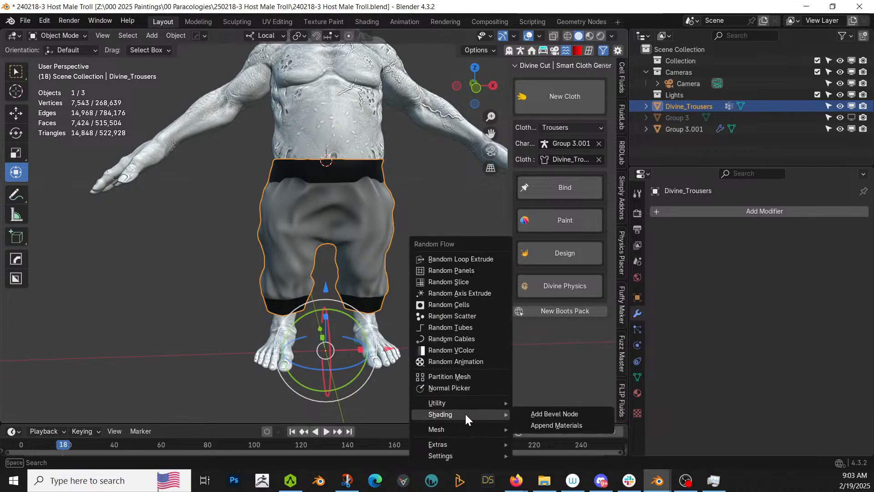
pyautogui.click(577, 424)
# - Select the trousers and replace the material in their first slot with rflow_cloth
pyautogui.click(279, 181)
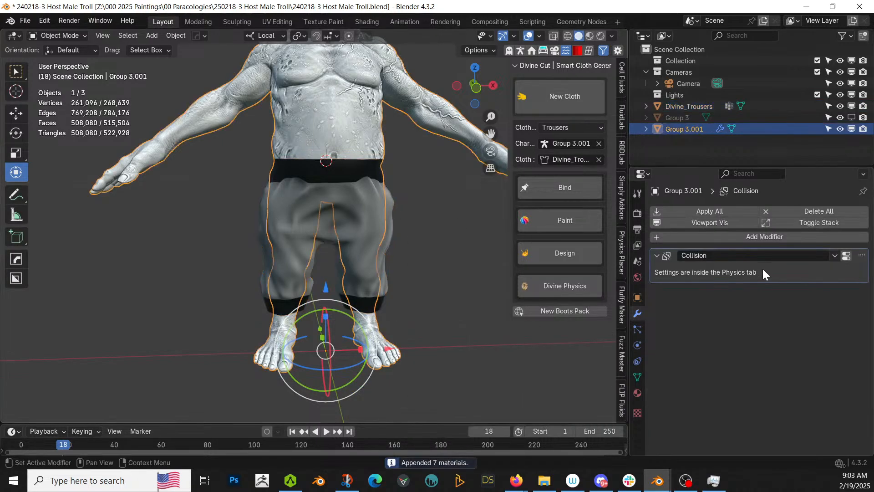
pyautogui.click(289, 213)
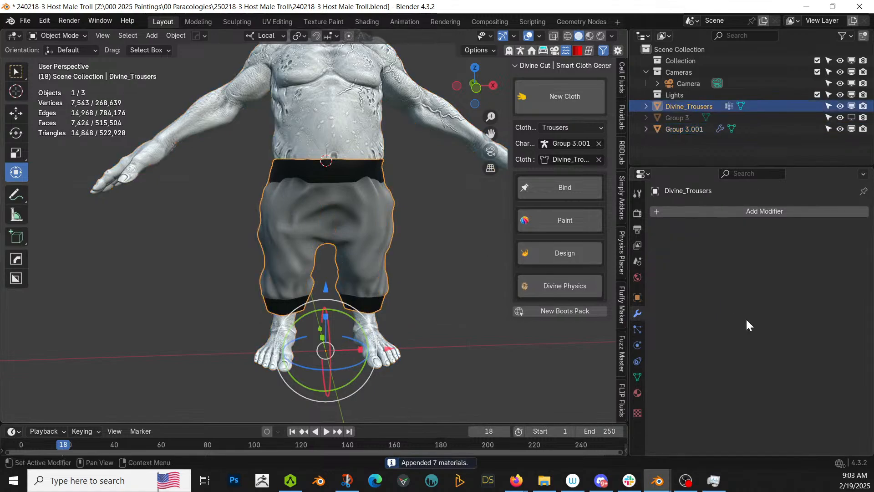
pyautogui.click(638, 393)
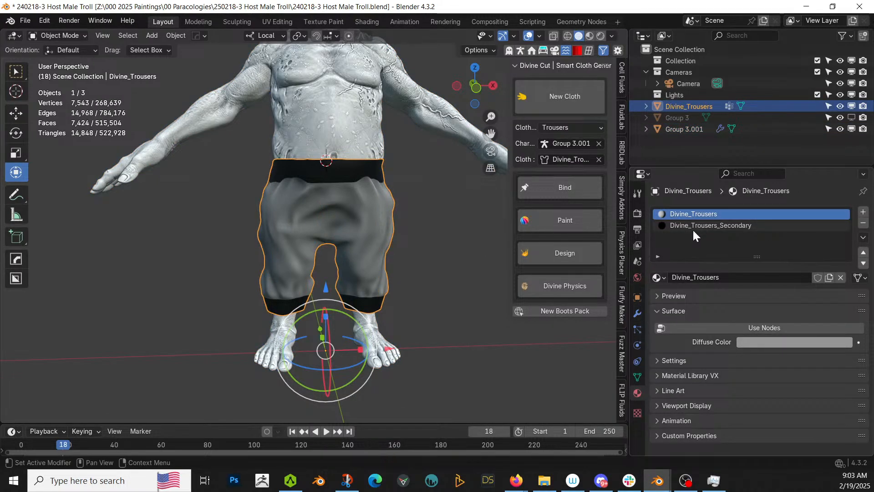
pyautogui.click(658, 278)
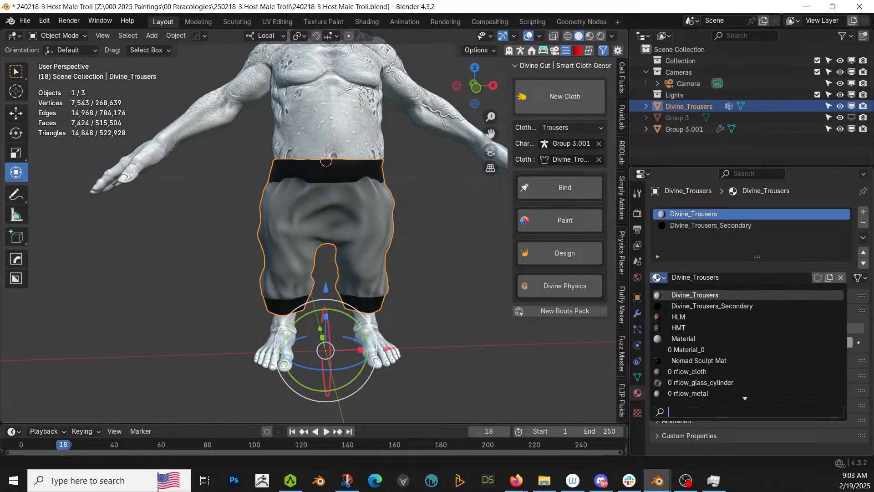
pyautogui.write('rflo')
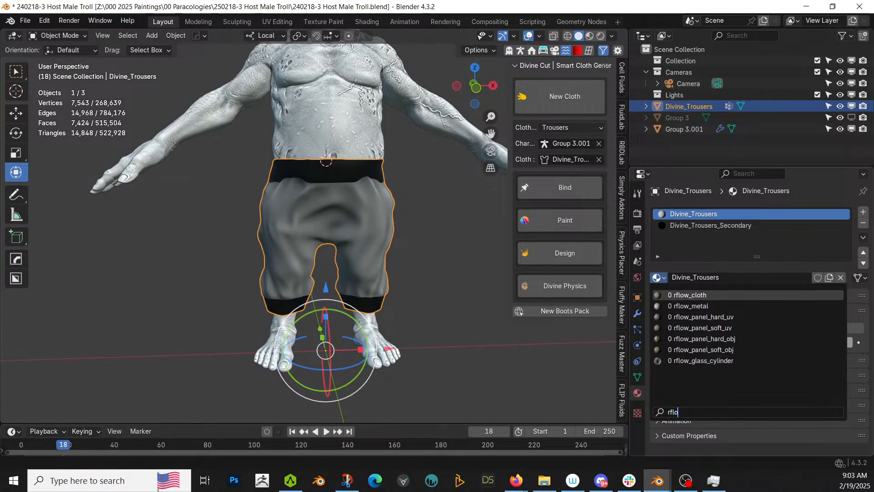
pyautogui.press('Return')
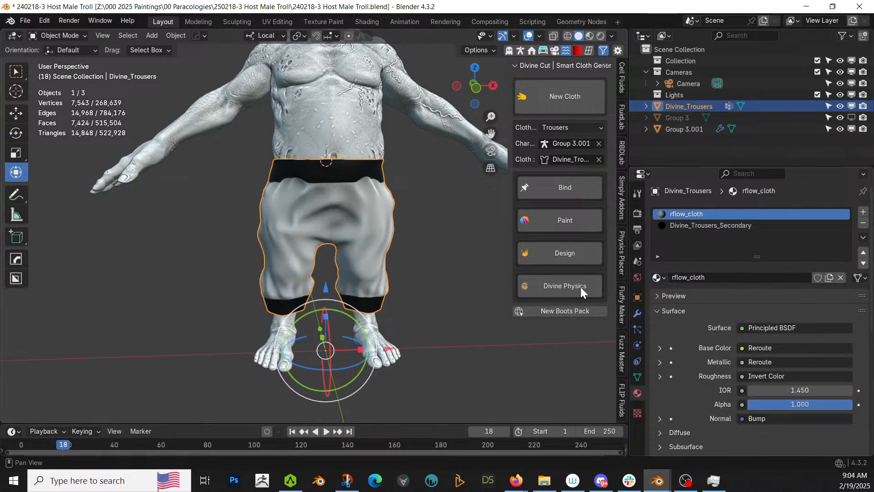
# - Switch the viewport to Rendered shading to check the clothed troll, and save the file
pyautogui.press('z')
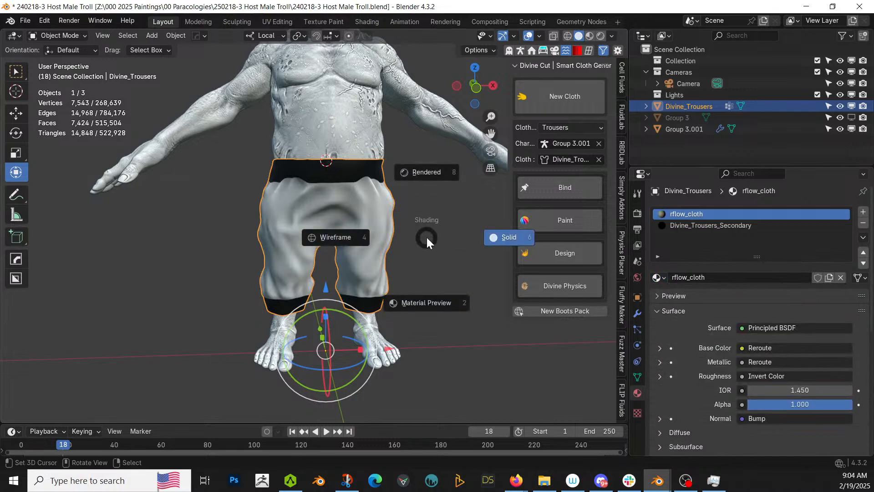
pyautogui.press('8')
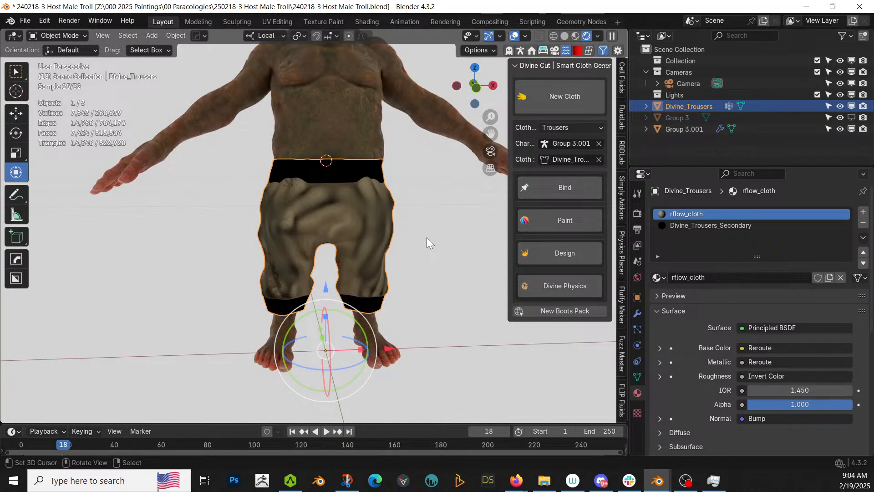
pyautogui.scroll(-3, 427, 237)
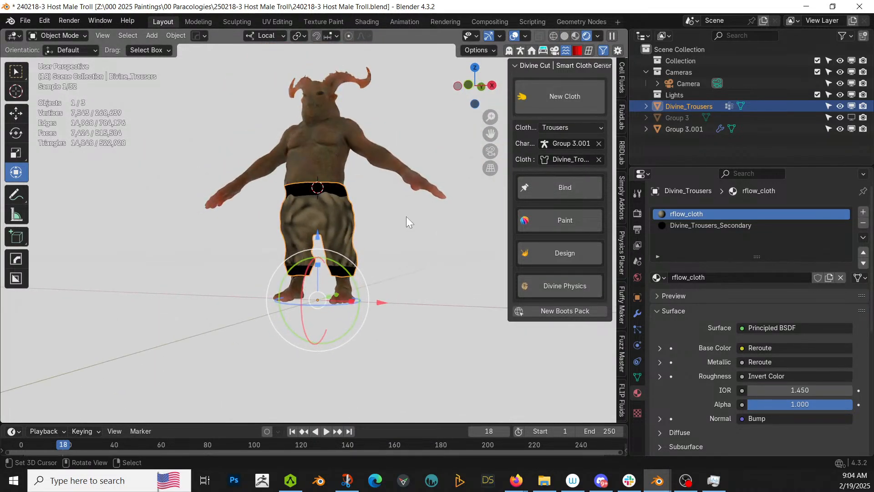
pyautogui.scroll(1, 406, 217)
pyautogui.keyDown('shift'); pyautogui.moveTo(406, 217); pyautogui.dragTo(413, 296, button='middle'); pyautogui.keyUp('shift')
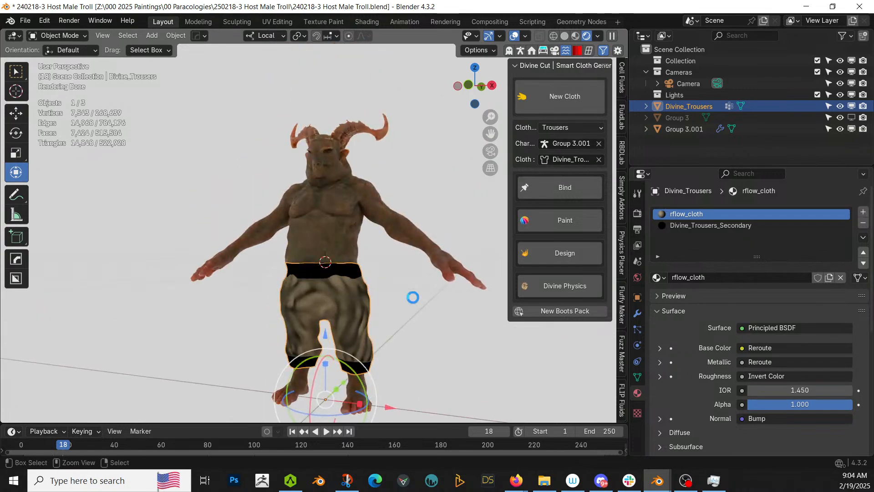
pyautogui.hotkey('alt', 'Tab')
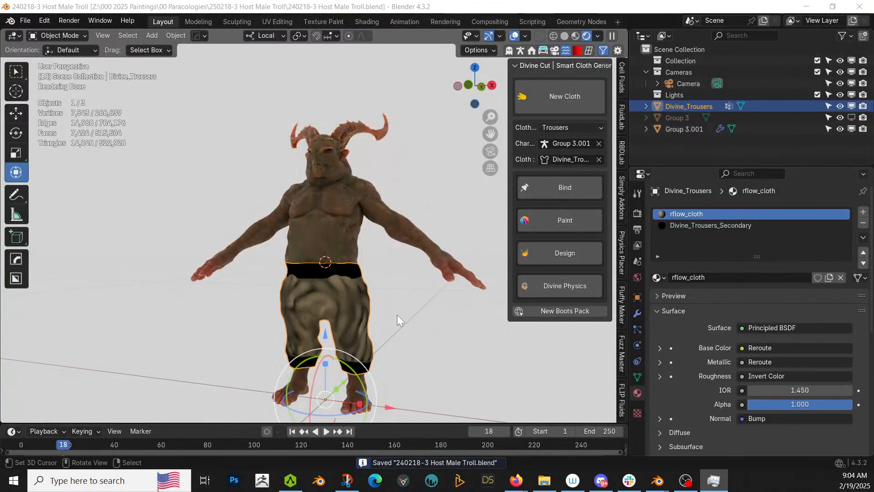
# - Switch to the Cobweb Generator Blender window and recover the autosave 250219-1 Livestream Ghat_38504_autosave.blend
pyautogui.moveTo(656, 484)
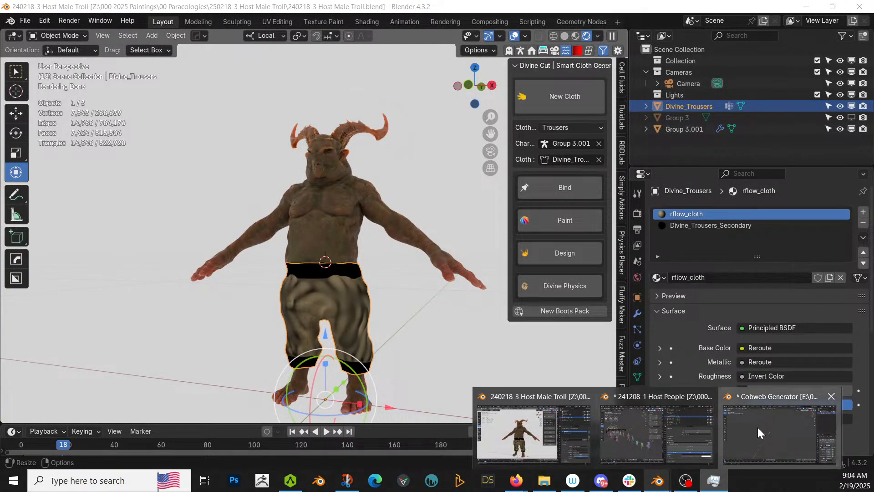
pyautogui.click(757, 430)
pyautogui.click(24, 21)
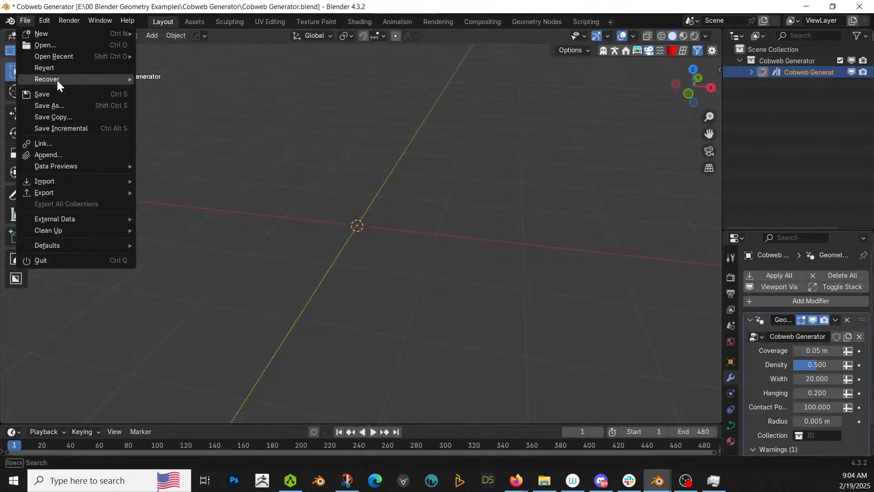
pyautogui.moveTo(56, 80)
pyautogui.click(190, 91)
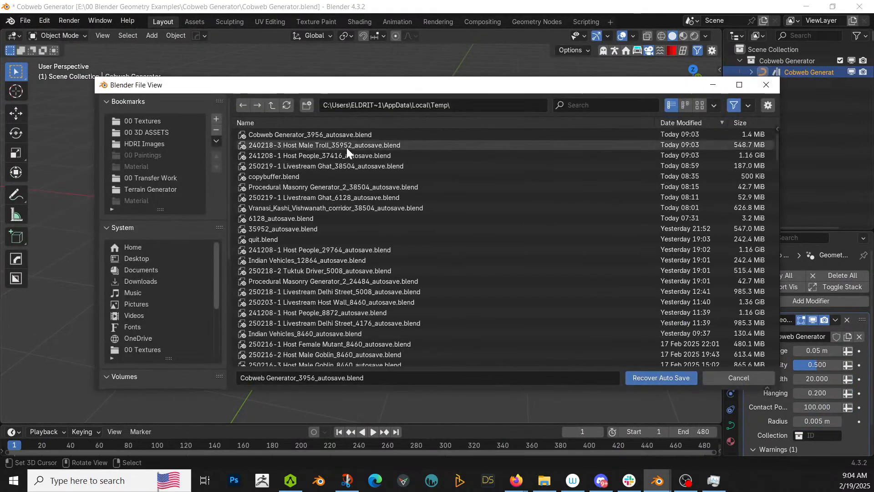
pyautogui.click(332, 167)
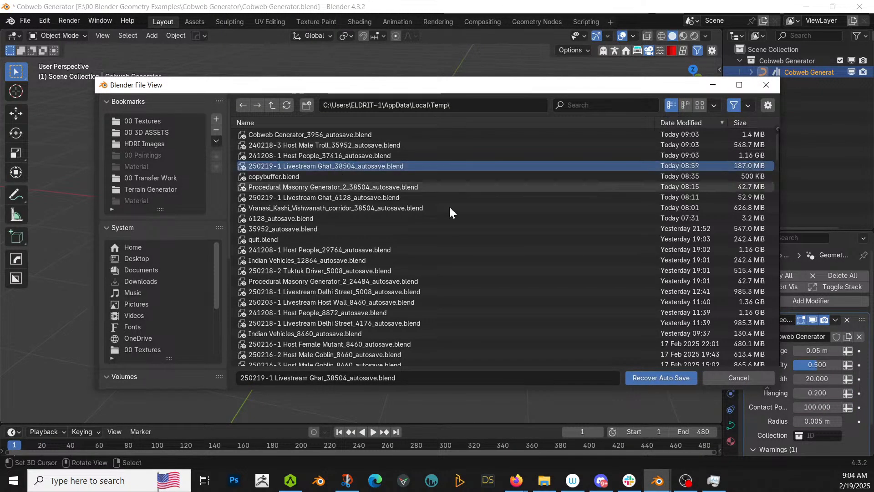
pyautogui.click(671, 379)
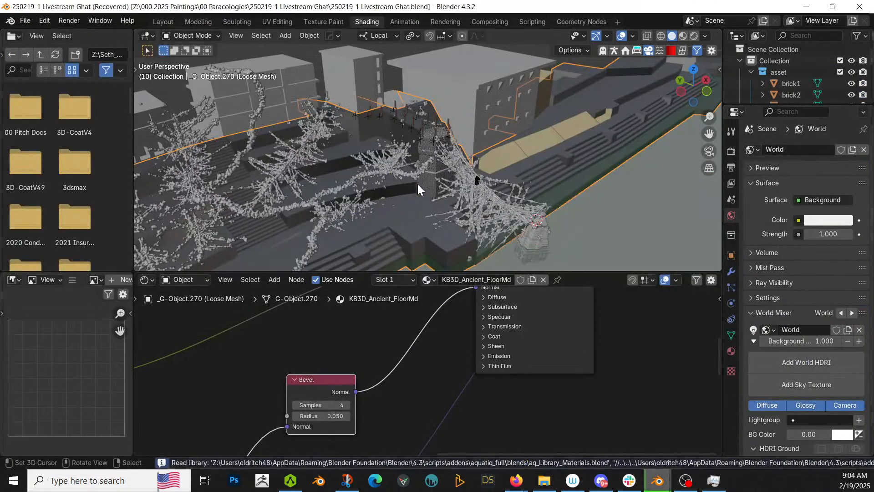
# - In the Layout workspace, make the stepped Ghat ground mesh the Geo-Scatter emitter and keep that mesh selected
pyautogui.moveTo(423, 186); pyautogui.dragTo(356, 182, button='middle')
pyautogui.scroll(2, 383, 194)
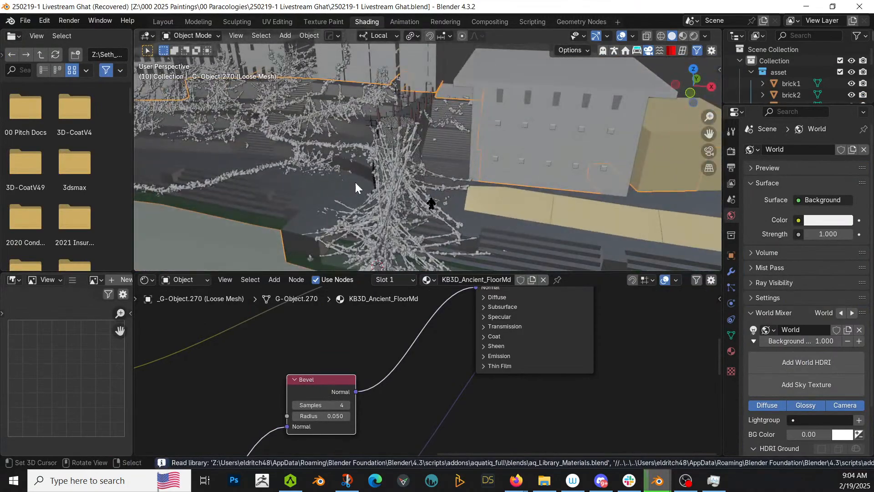
pyautogui.click(164, 22)
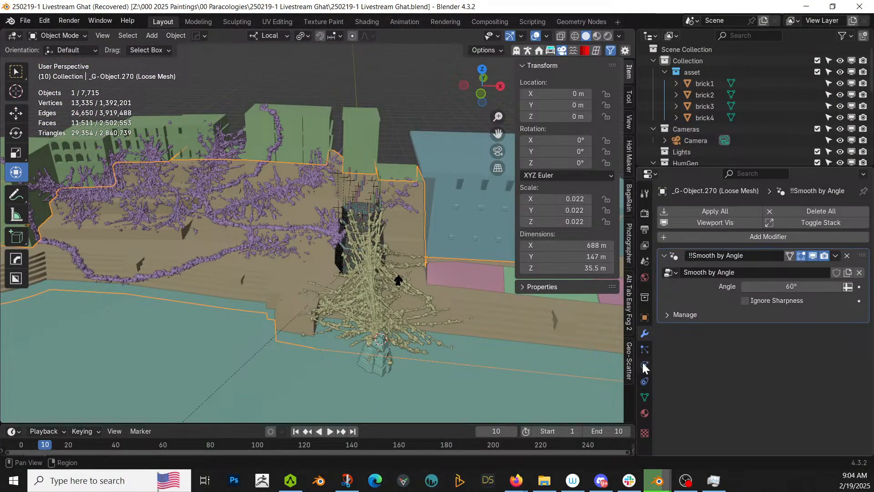
pyautogui.click(631, 358)
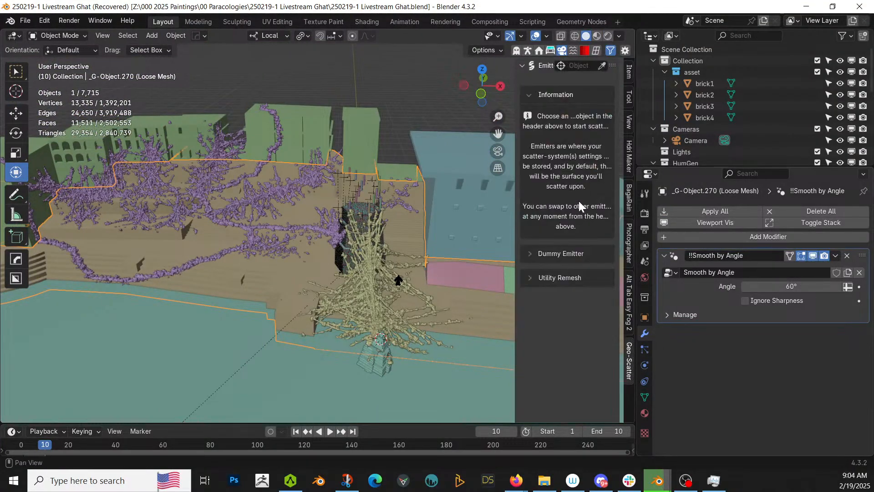
pyautogui.click(602, 66)
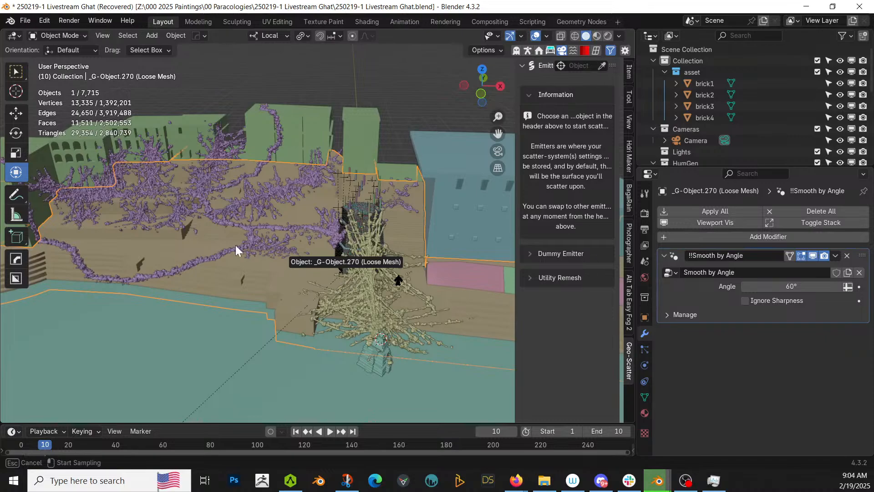
pyautogui.click(396, 283)
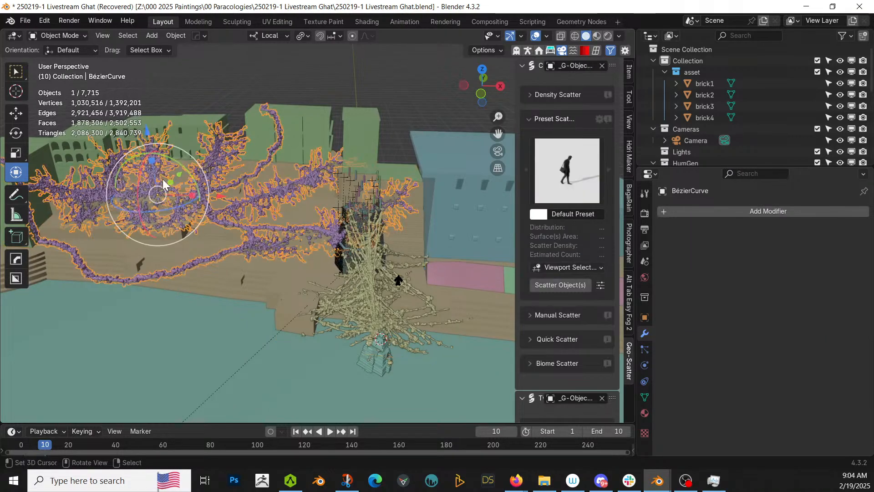
pyautogui.click(279, 280)
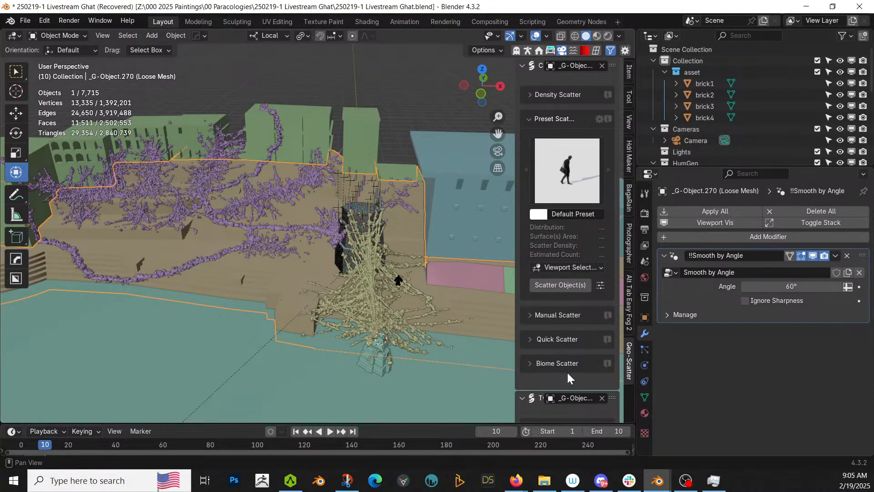
# - Open and reload the Geo-Scatter biome library, and browse to the Junkyard biomes
pyautogui.click(529, 362)
pyautogui.click(556, 390)
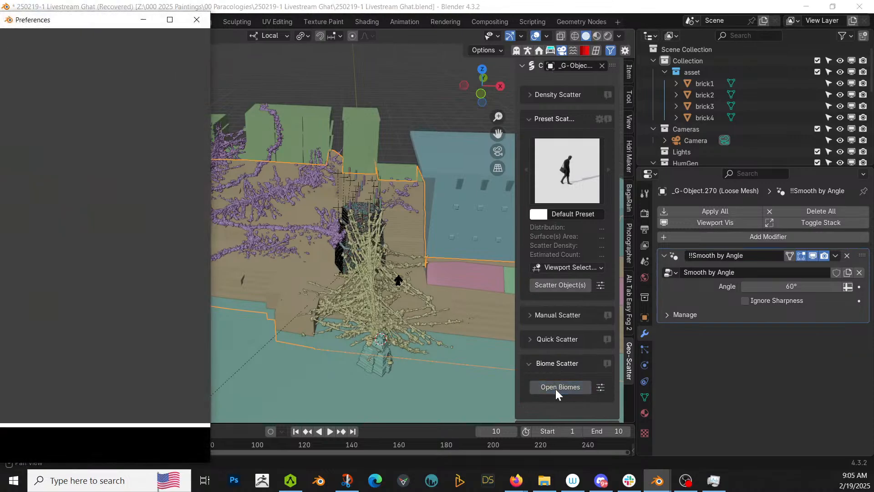
pyautogui.click(141, 71)
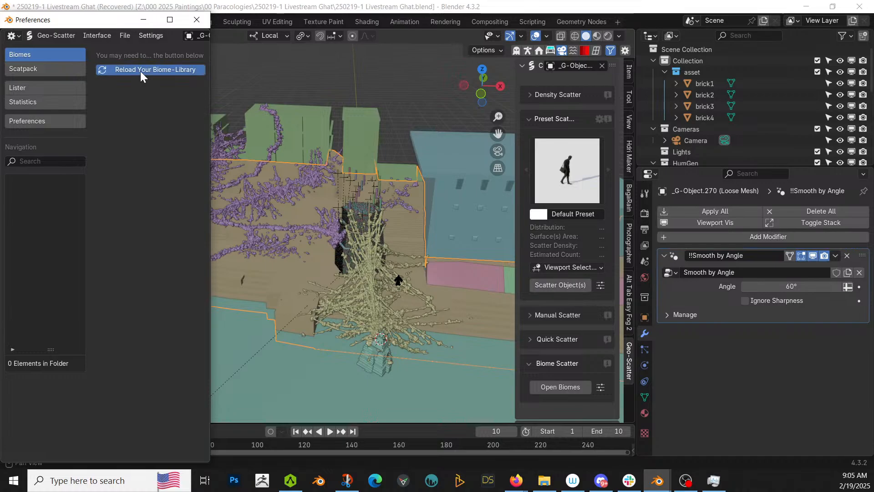
pyautogui.click(170, 19)
pyautogui.scroll(-8, 368, 193)
pyautogui.scroll(-10, 370, 195)
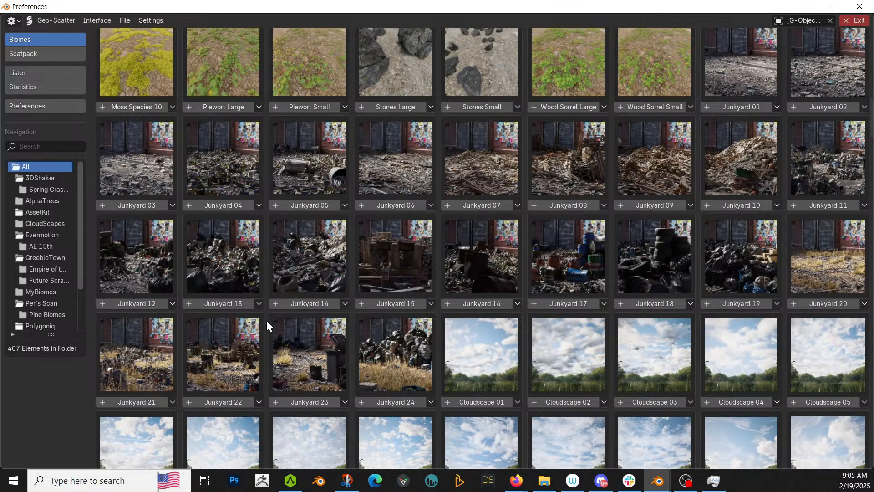
# - Scatter the Junkyard 14 biome on the Ghat ground with its scatter systems hidden, and leave the biome library
pyautogui.click(346, 304)
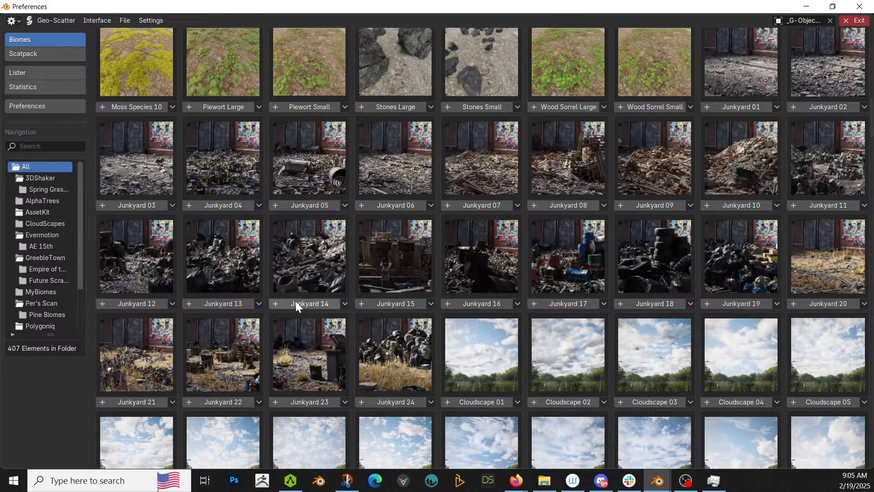
pyautogui.moveTo(299, 303)
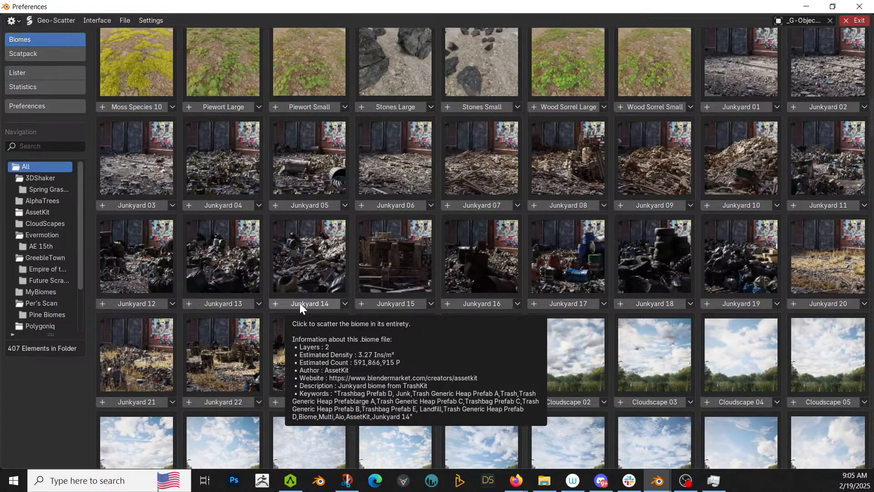
pyautogui.click(300, 303)
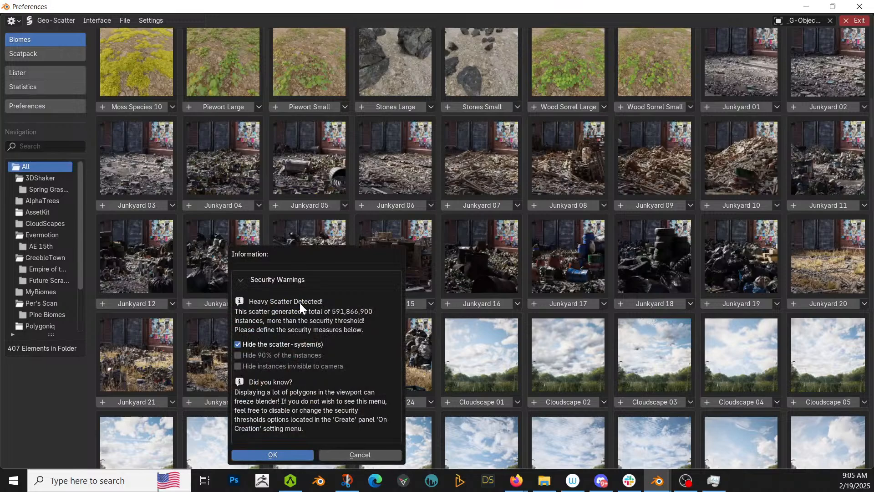
pyautogui.click(293, 454)
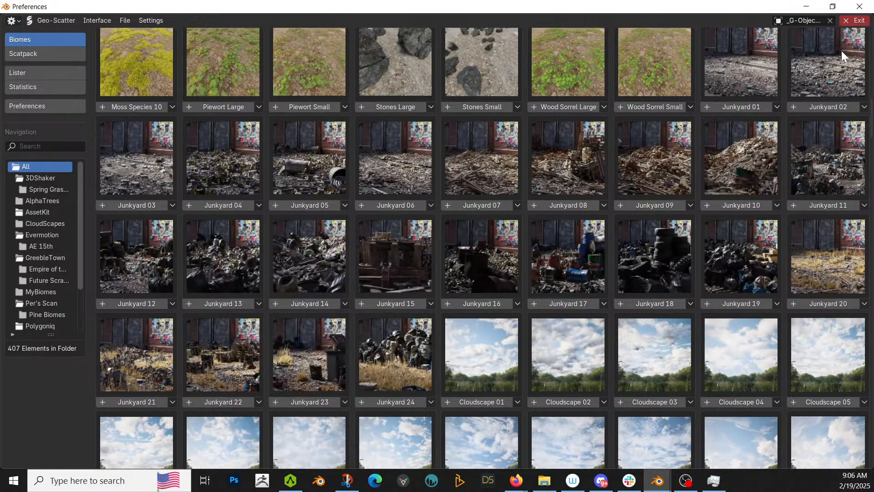
pyautogui.moveTo(692, 8); pyautogui.dragTo(610, 0)
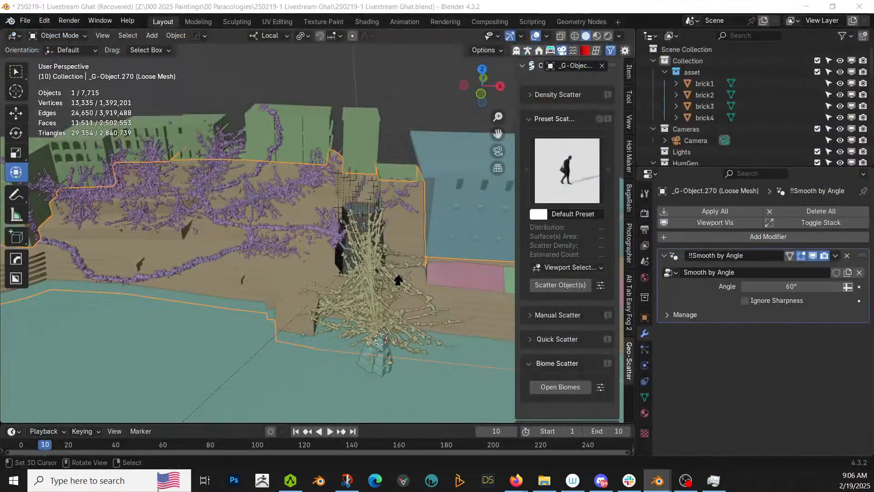
# - Examine the distribution settings of the Trash Landfill XXL and Trashbags XL systems in the Junkyard 14 biome
pyautogui.scroll(-9, 575, 381)
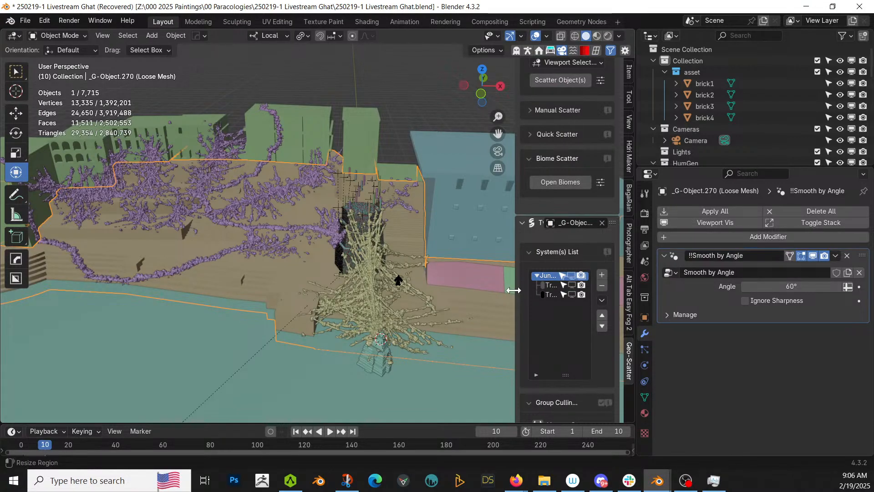
pyautogui.moveTo(515, 290); pyautogui.dragTo(301, 290)
pyautogui.click(363, 285)
pyautogui.scroll(-5, 410, 346)
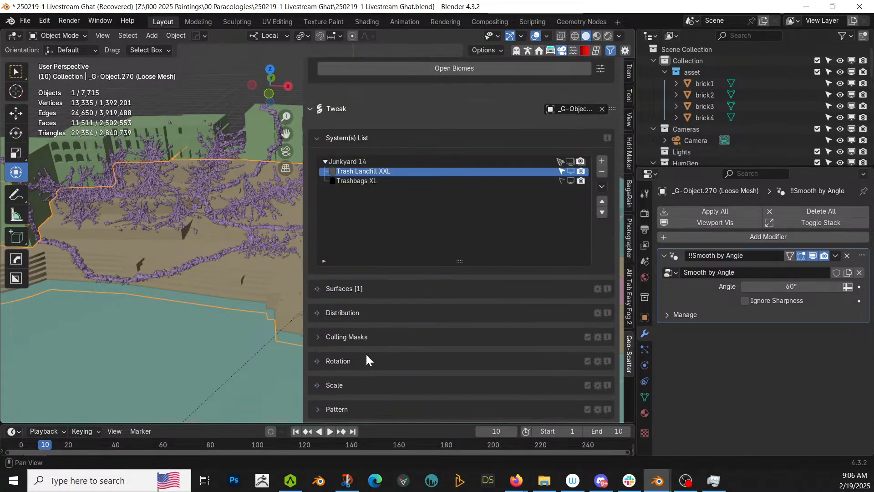
pyautogui.click(322, 313)
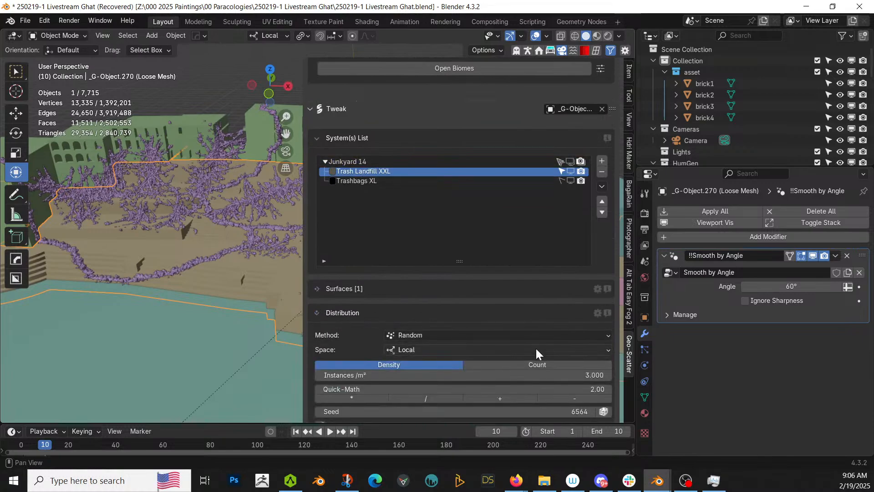
pyautogui.click(370, 180)
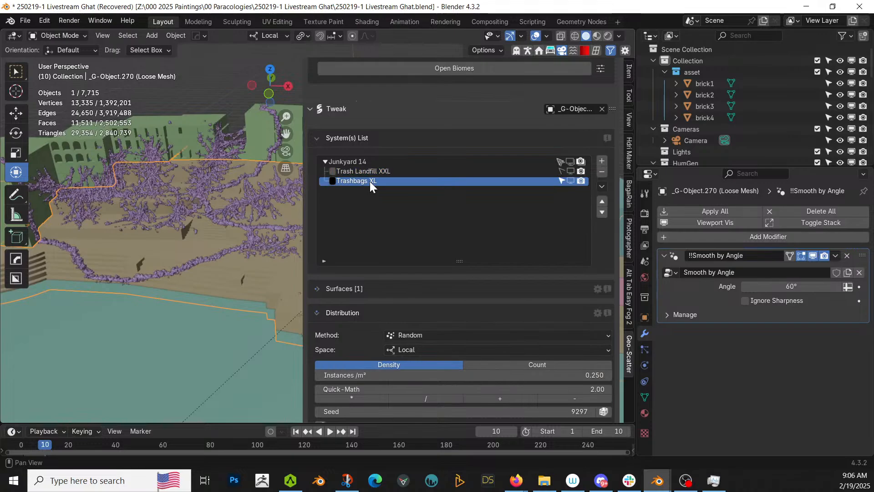
# - In Edit Mode, box-select the central stepped section of the Ghat mesh from the top view and extend the selection to linked geometry
pyautogui.scroll(-4, 223, 212)
pyautogui.moveTo(253, 242); pyautogui.dragTo(166, 301, button='middle')
pyautogui.scroll(-4, 256, 267)
pyautogui.scroll(-2, 256, 267)
pyautogui.scroll(2, 180, 299)
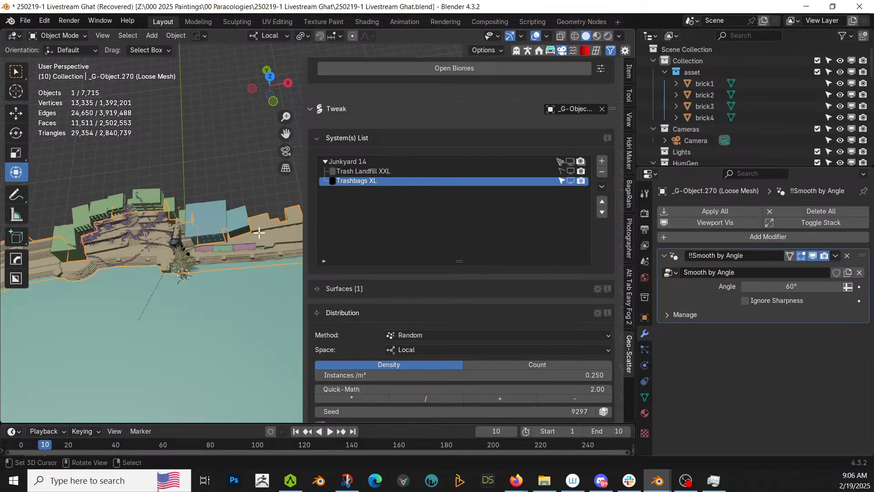
pyautogui.press('Tab')
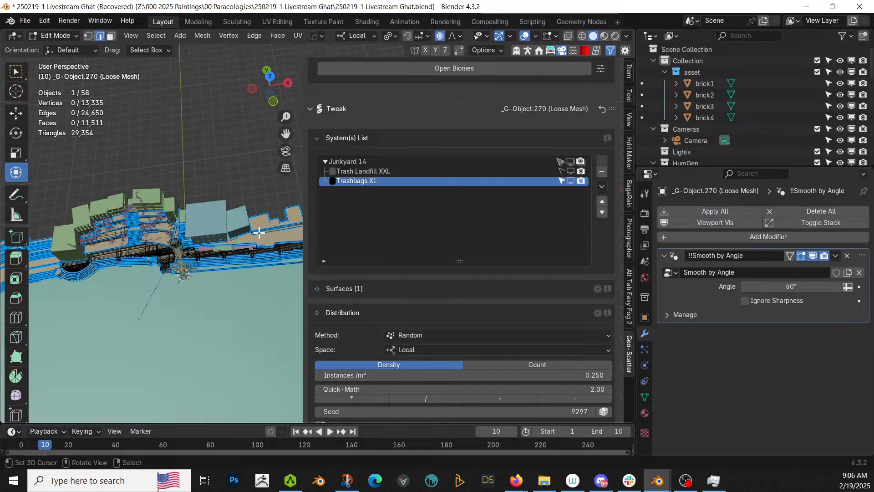
pyautogui.moveTo(259, 233); pyautogui.dragTo(223, 246, button='middle')
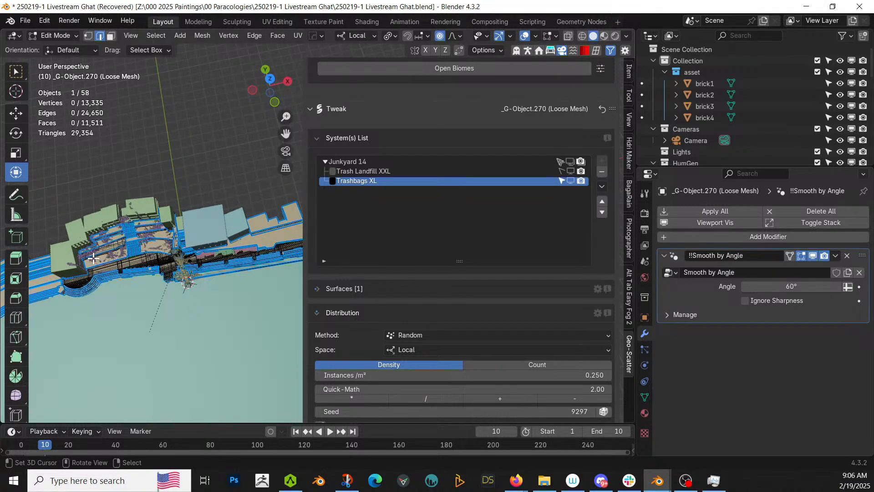
pyautogui.press('KP_7')
pyautogui.scroll(-3, 177, 262)
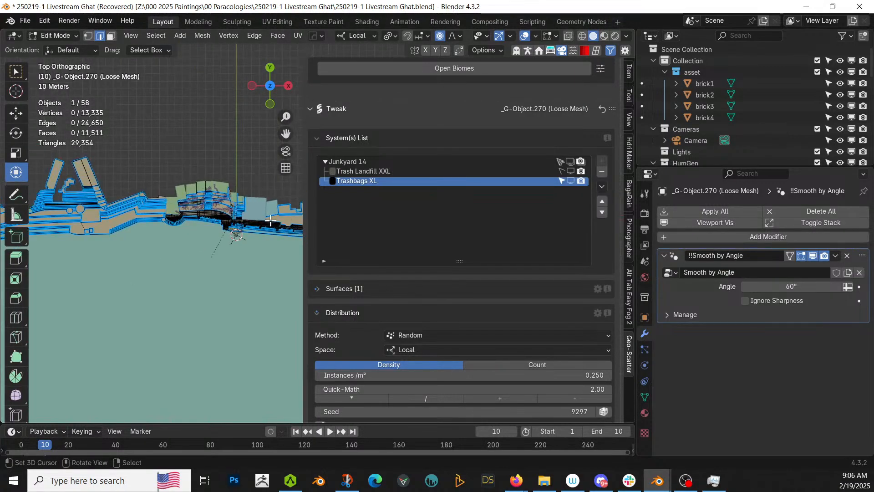
pyautogui.moveTo(308, 189); pyautogui.dragTo(551, 203)
pyautogui.keyDown('shift'); pyautogui.moveTo(237, 237); pyautogui.dragTo(341, 257, button='middle'); pyautogui.keyUp('shift')
pyautogui.scroll(3, 341, 257)
pyautogui.scroll(2, 341, 257)
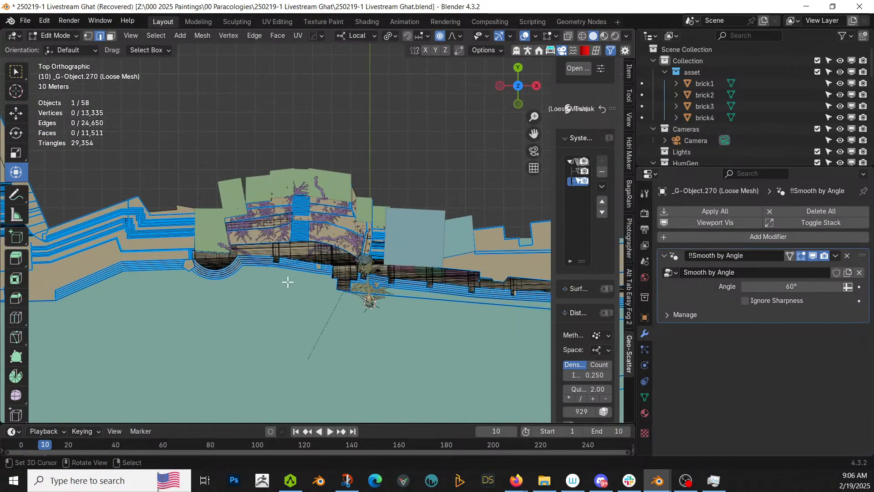
pyautogui.press('b')
pyautogui.moveTo(146, 120); pyautogui.dragTo(423, 383)
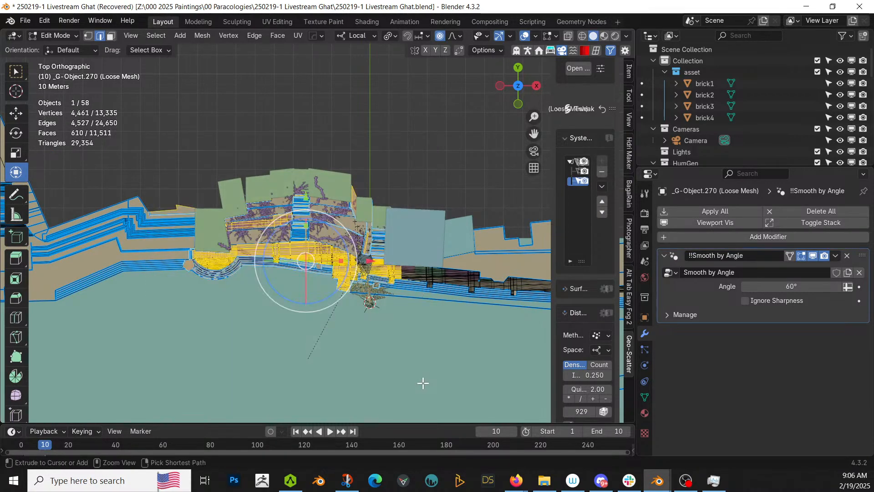
pyautogui.hotkey('ctrl', 'l')
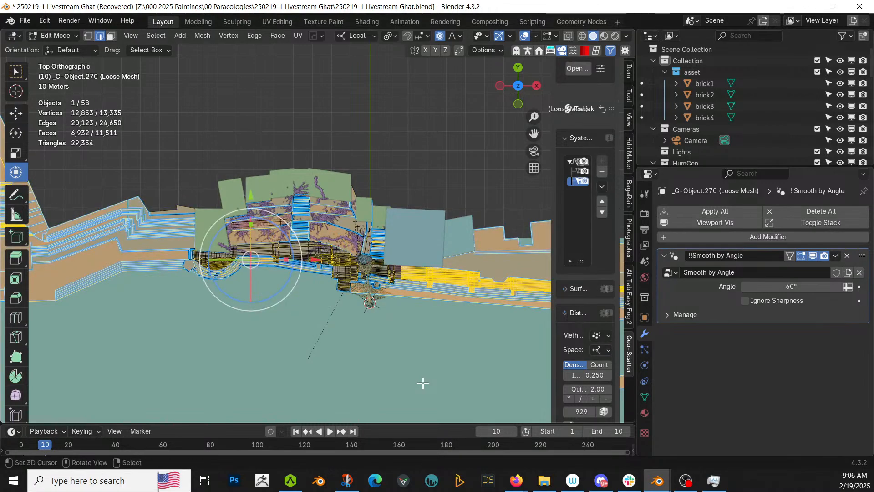
# - Add a vertex group to the Ghat mesh for the selected geometry and return to Object Mode
pyautogui.click(644, 397)
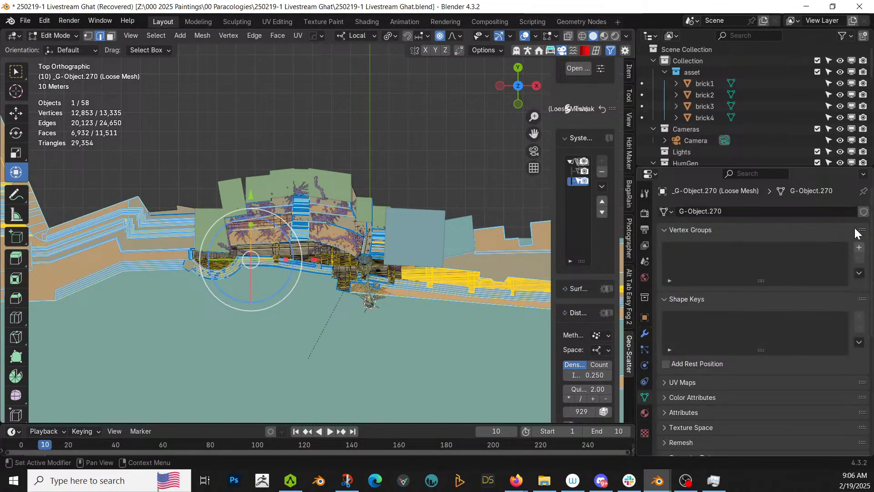
pyautogui.click(859, 248)
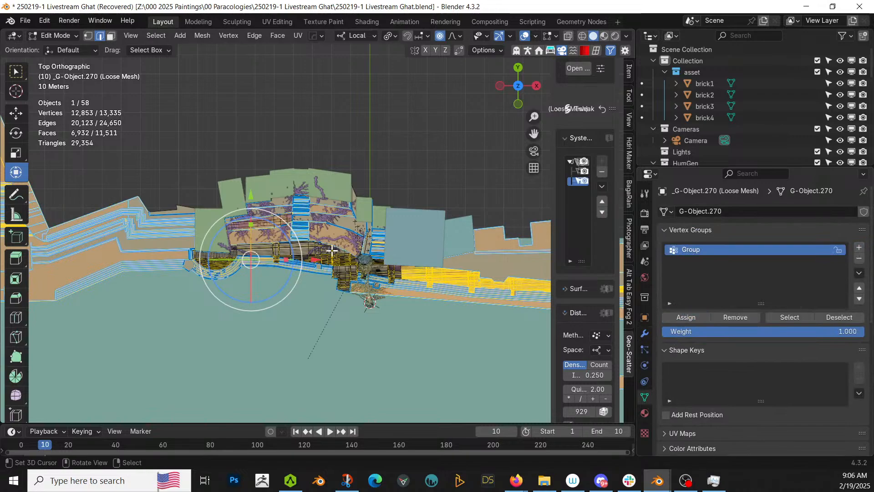
pyautogui.press('Tab')
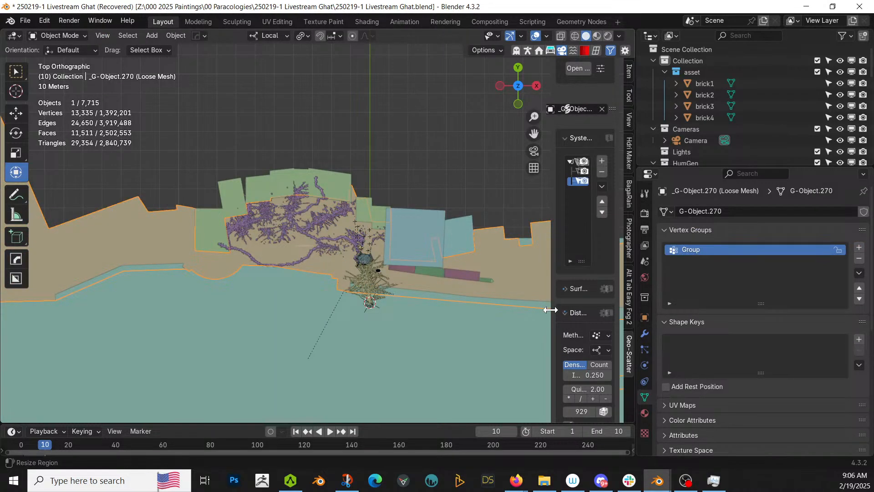
# - Enable vertex-group culling for the whole Junkyard 14 group and use the vertex group named Group as its mask
pyautogui.moveTo(554, 308); pyautogui.dragTo(338, 304)
pyautogui.click(382, 161)
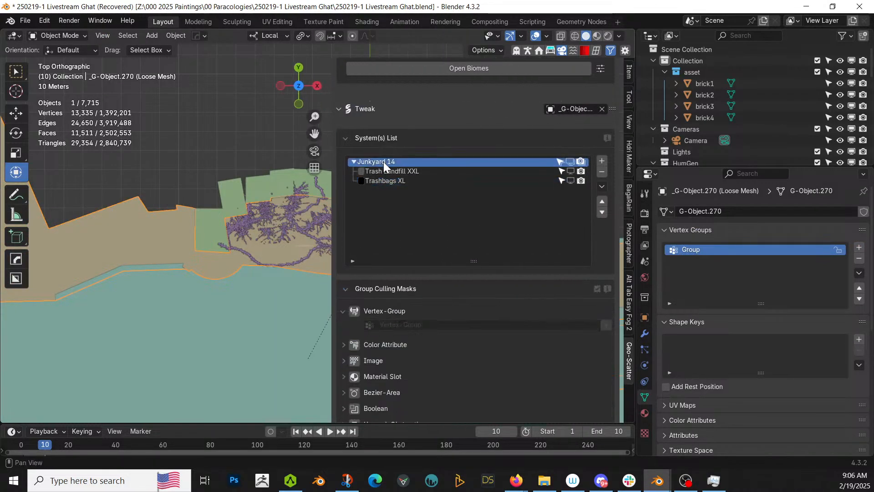
pyautogui.click(381, 311)
pyautogui.click(371, 326)
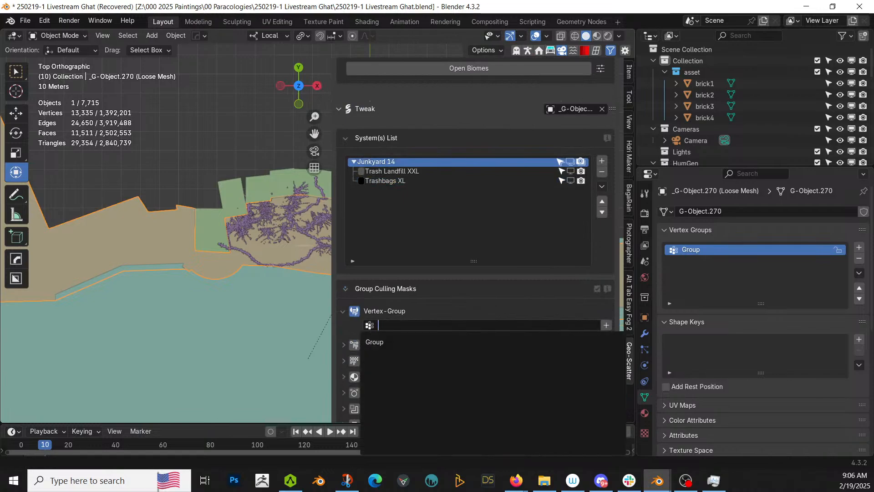
pyautogui.click(371, 345)
# - Set the Trash Landfill XXL distribution density to 0.2 instances per square metre and save the file
pyautogui.moveTo(214, 236); pyautogui.dragTo(269, 168, button='middle')
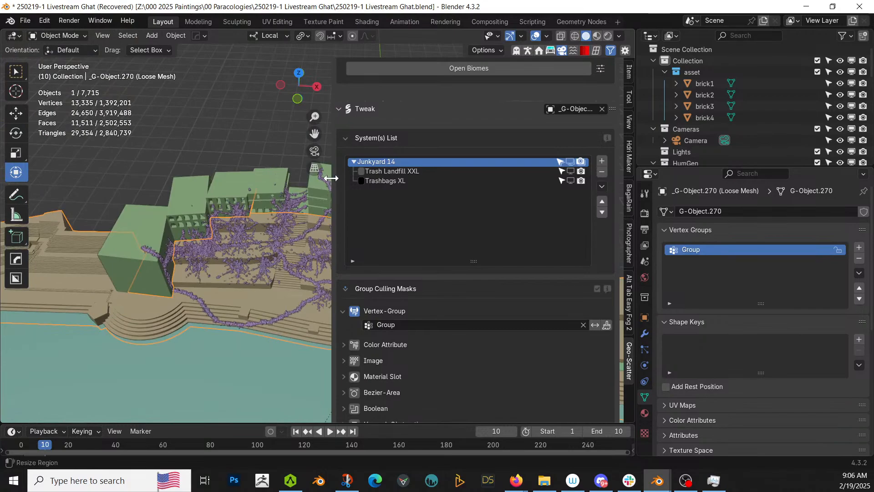
pyautogui.moveTo(329, 178); pyautogui.dragTo(499, 187)
pyautogui.moveTo(433, 198); pyautogui.dragTo(331, 150, button='middle')
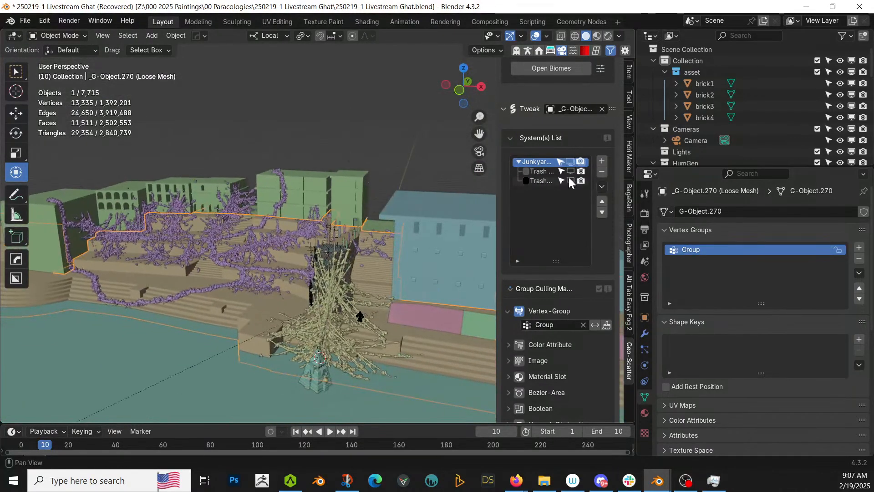
pyautogui.click(538, 172)
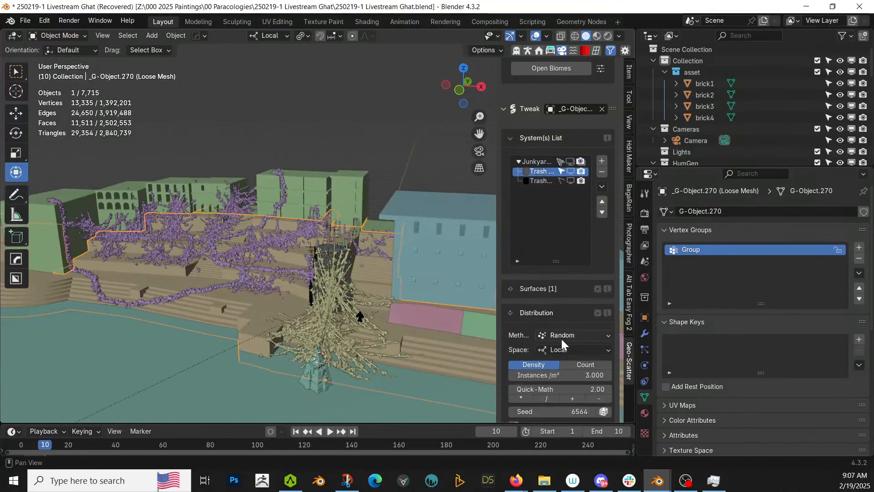
pyautogui.click(562, 375)
pyautogui.press('BackSpace')
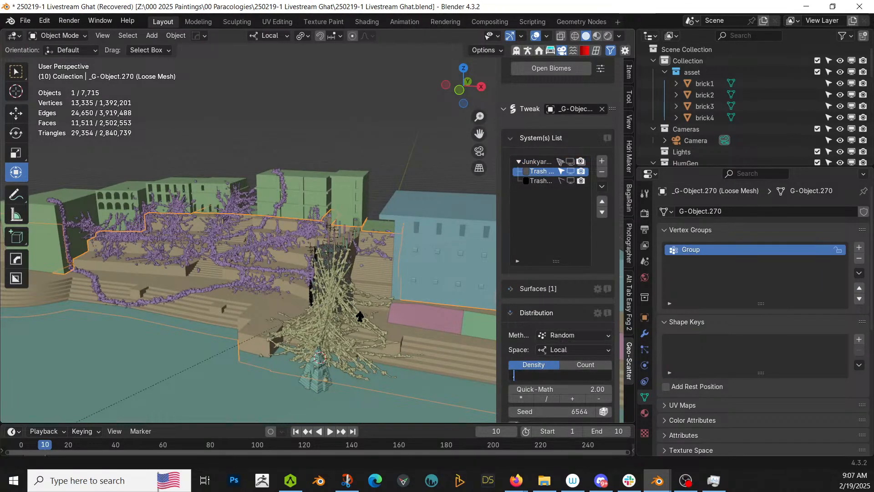
pyautogui.write('0.2')
pyautogui.press('Return')
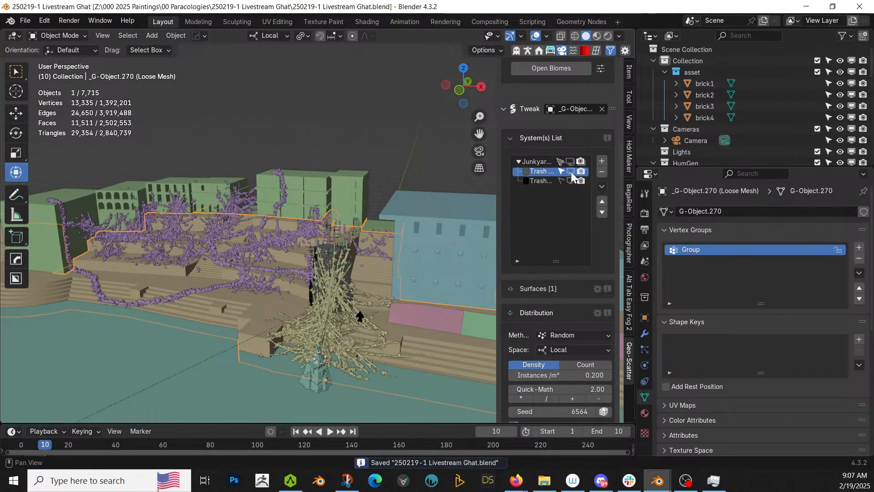
# - Enable the abiotic slope filter for Trash Landfill XXL and show that scatter system in the viewport
pyautogui.scroll(-8, 564, 322)
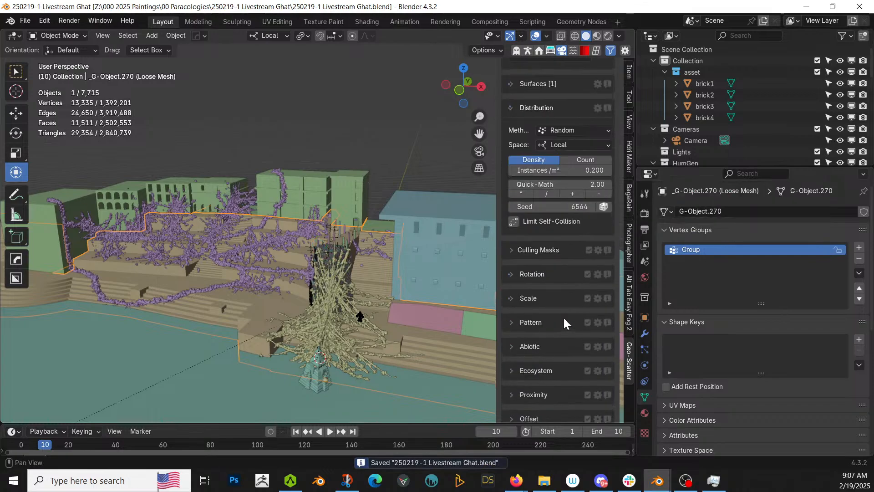
pyautogui.scroll(-5, 564, 319)
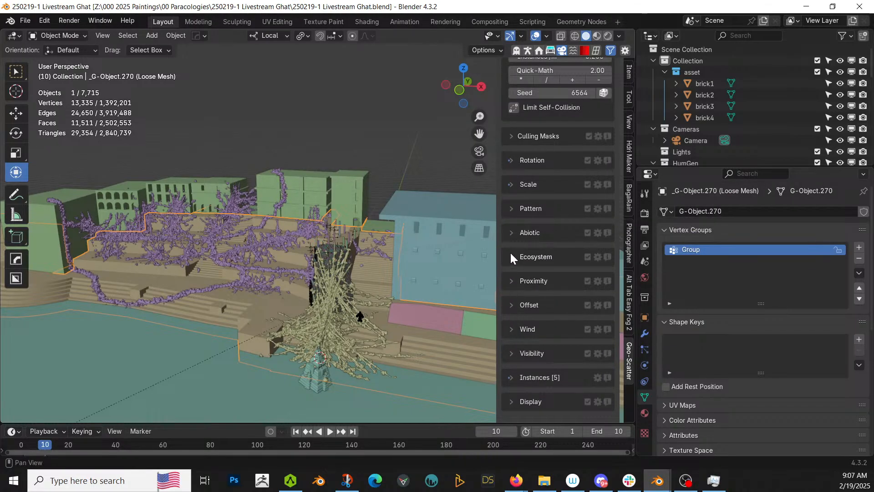
pyautogui.click(511, 231)
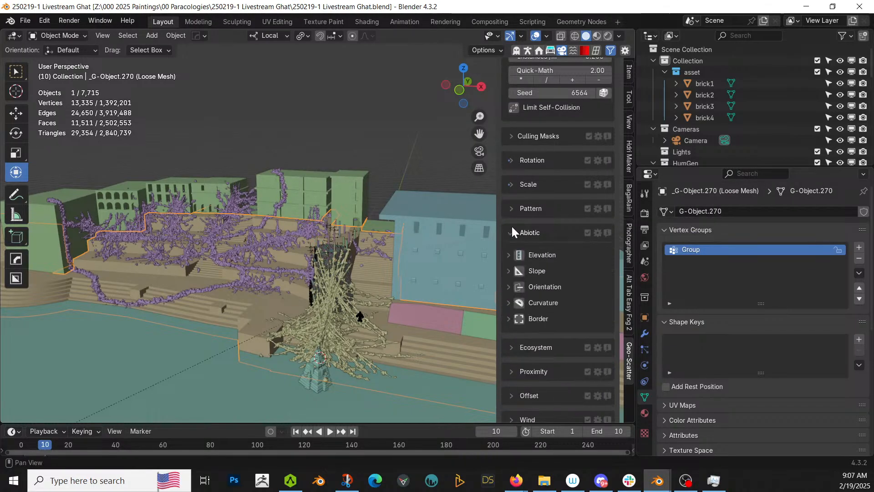
pyautogui.click(512, 272)
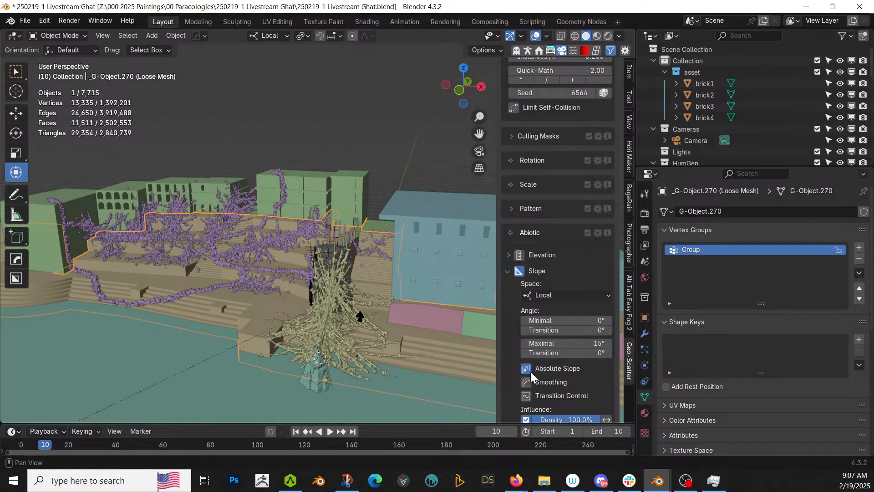
pyautogui.scroll(8, 551, 206)
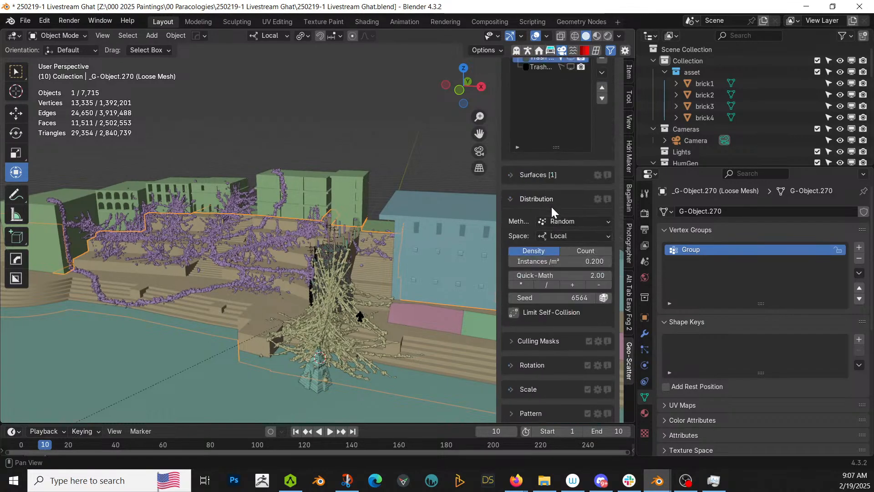
pyautogui.scroll(5, 551, 207)
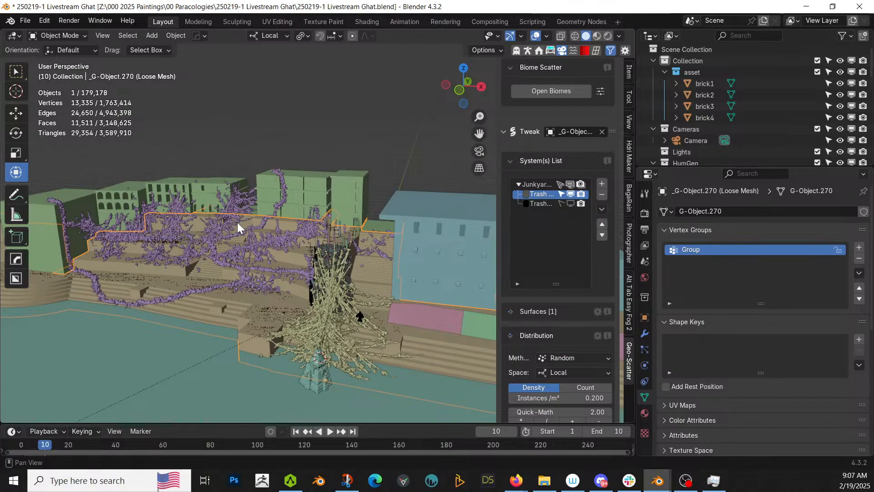
# - Inspect the scattered trash on the Ghat steps up close and apply the ground mesh's rotation and scale
pyautogui.scroll(6, 295, 300)
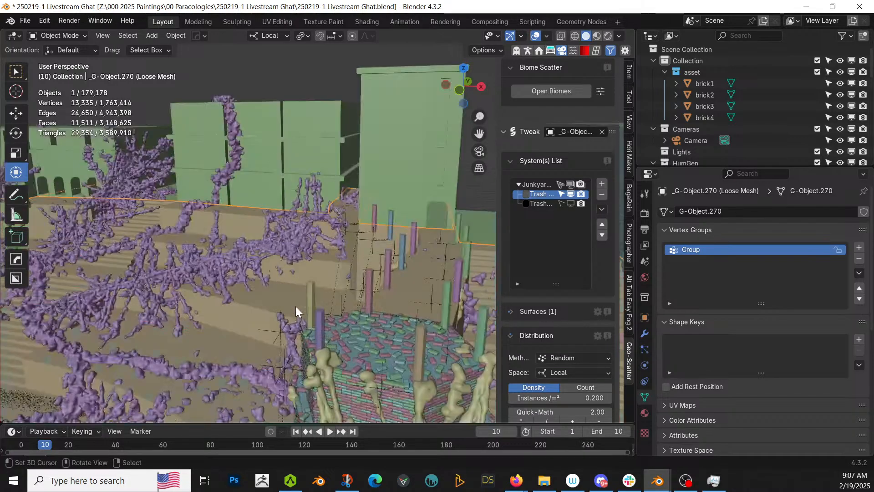
pyautogui.scroll(3, 295, 310)
pyautogui.moveTo(375, 227); pyautogui.dragTo(433, 192, button='middle')
pyautogui.keyDown('shift'); pyautogui.moveTo(267, 282); pyautogui.dragTo(259, 287, button='middle'); pyautogui.keyUp('shift')
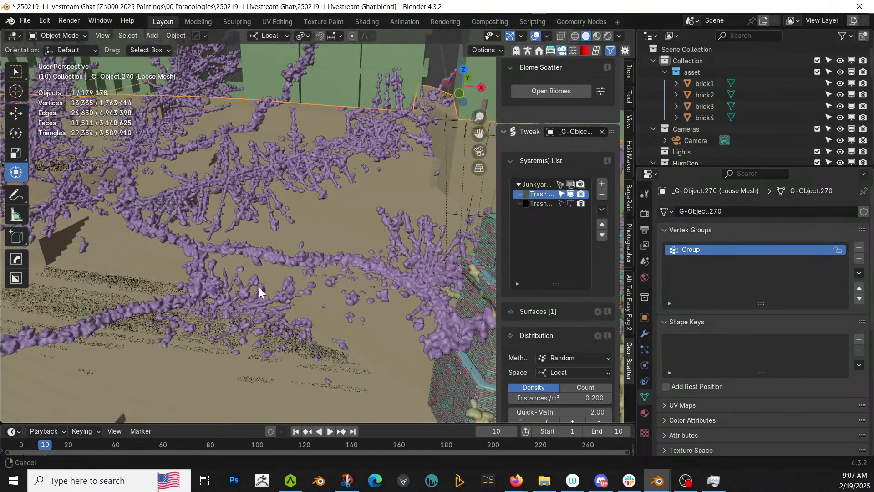
pyautogui.scroll(2, 259, 287)
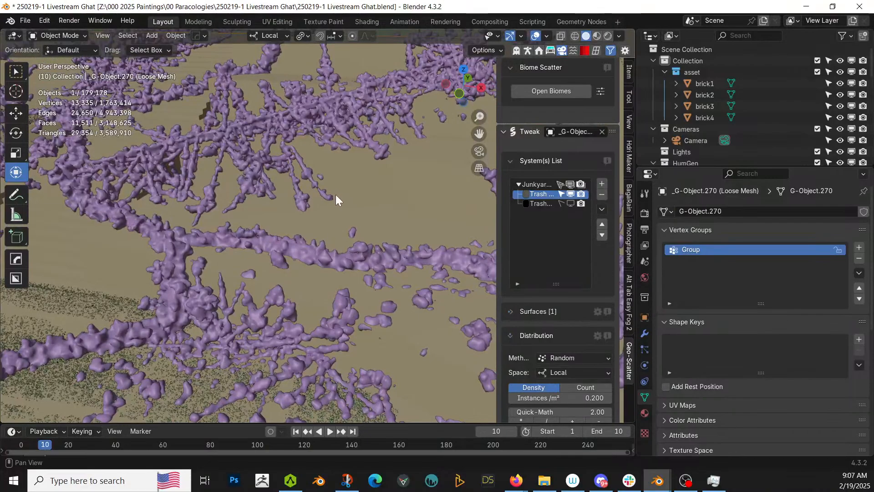
pyautogui.keyDown('shift'); pyautogui.moveTo(335, 195); pyautogui.dragTo(366, 189, button='middle'); pyautogui.keyUp('shift')
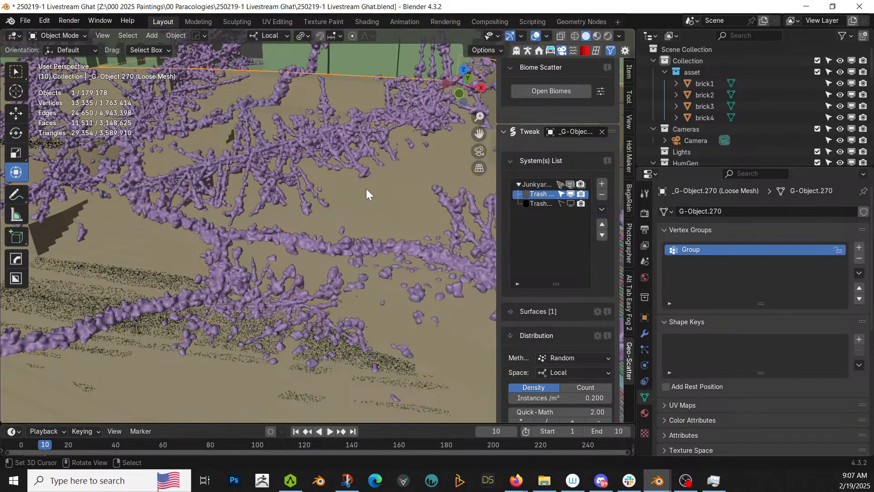
pyautogui.hotkey('ctrl', 'a')
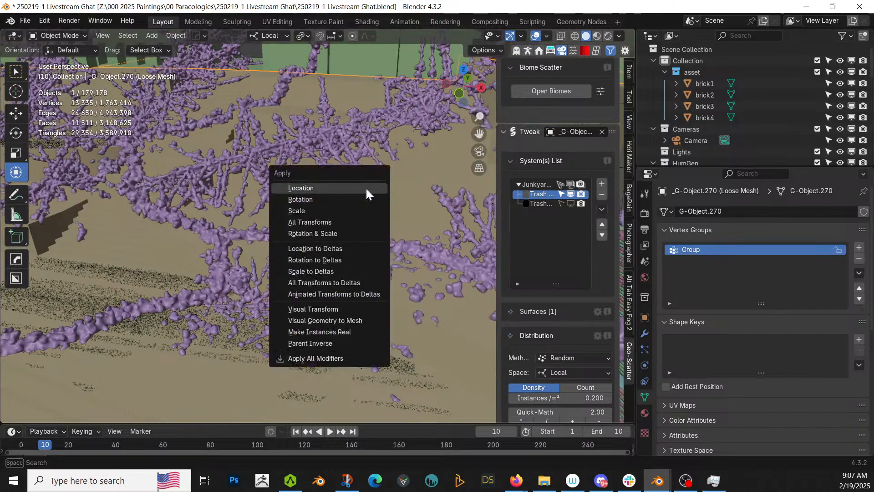
pyautogui.click(320, 234)
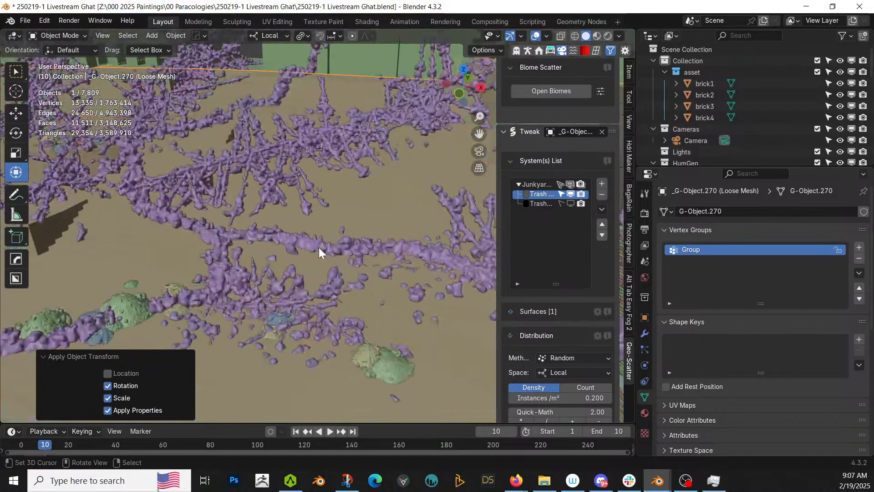
# - Raise the Trash Landfill XXL distribution density to 1 instance per square metre and check the denser scatter on the Ghat
pyautogui.moveTo(319, 248); pyautogui.dragTo(332, 222, button='middle')
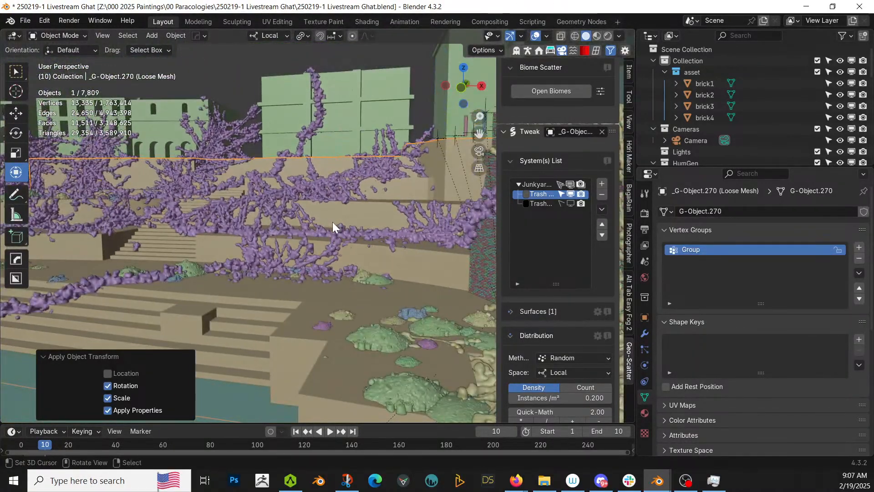
pyautogui.moveTo(495, 265); pyautogui.dragTo(404, 266)
pyautogui.scroll(-5, 565, 341)
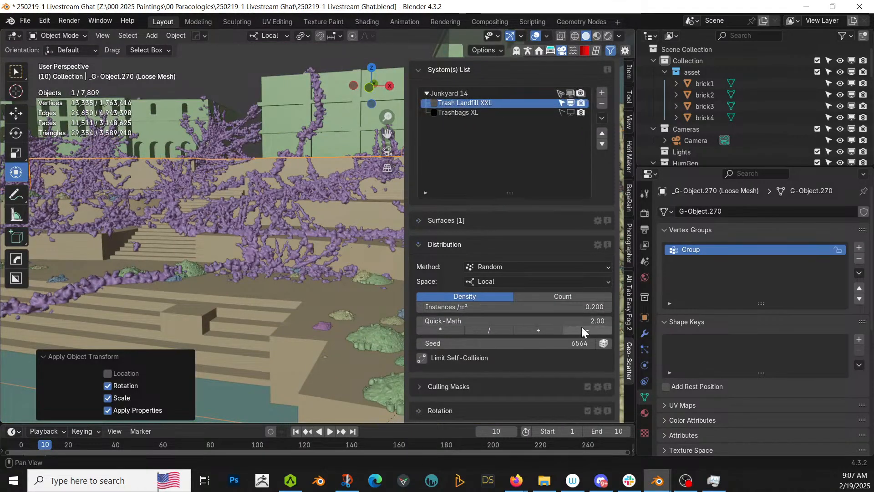
pyautogui.click(577, 307)
pyautogui.write('1')
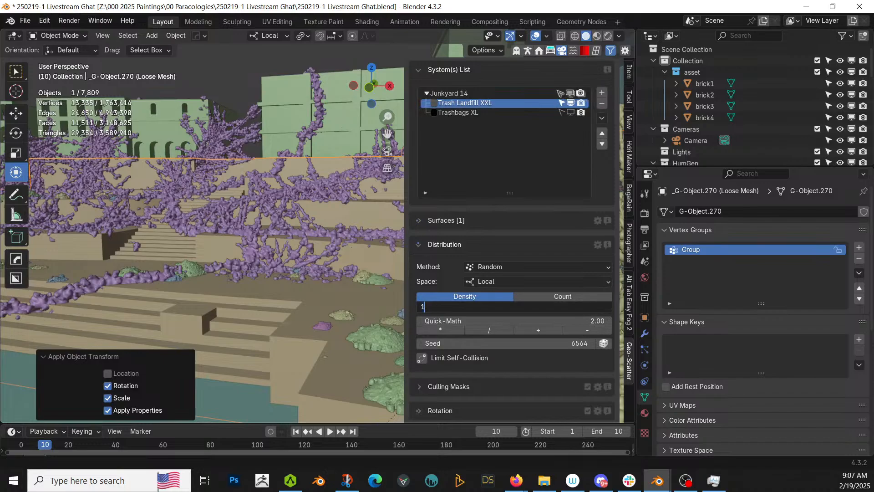
pyautogui.press('Return')
pyautogui.moveTo(346, 264); pyautogui.dragTo(482, 220, button='middle')
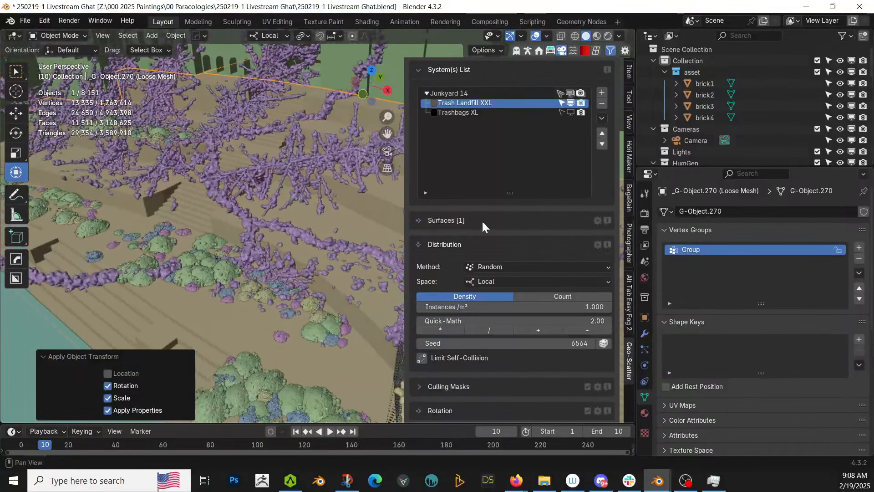
# - Save the file, show the Trashbags XL scatter system in the viewport and enable its abiotic slope filter
pyautogui.click(463, 112)
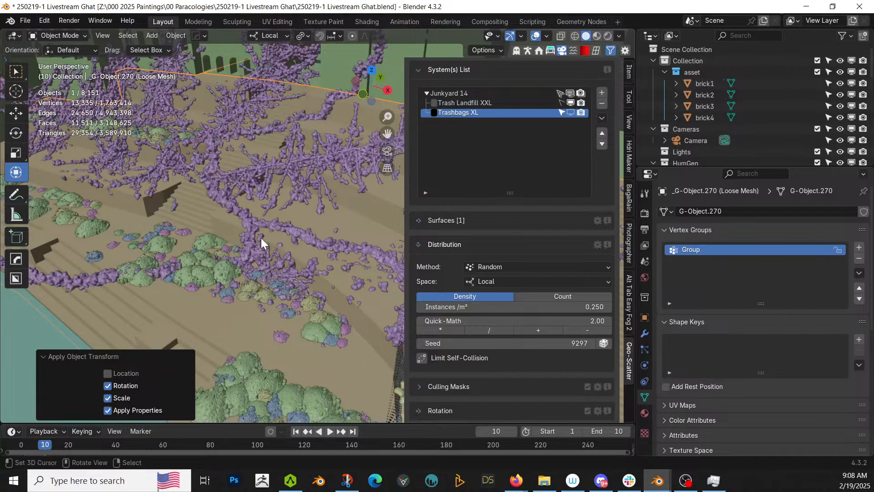
pyautogui.hotkey('ctrl', 's')
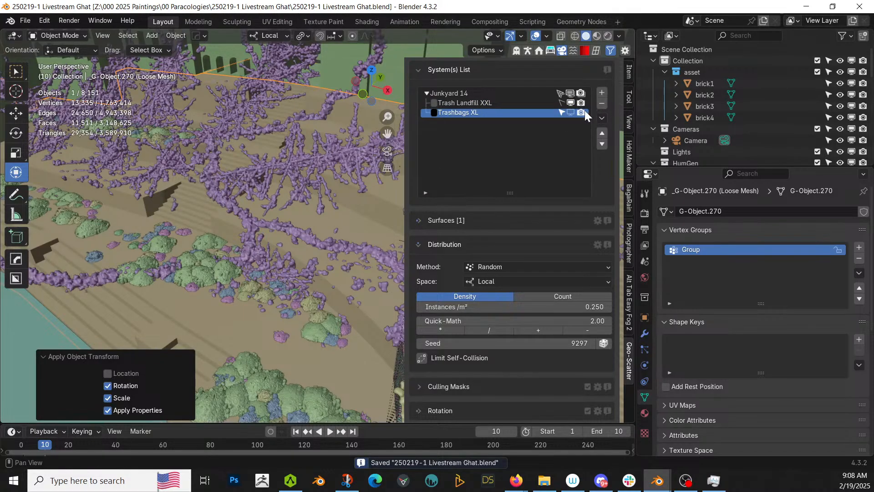
pyautogui.click(571, 112)
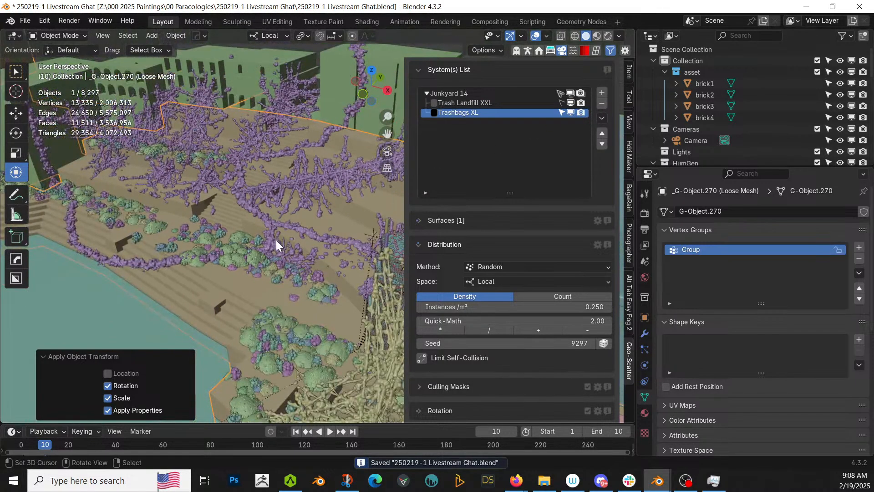
pyautogui.moveTo(276, 240); pyautogui.dragTo(288, 195, button='middle')
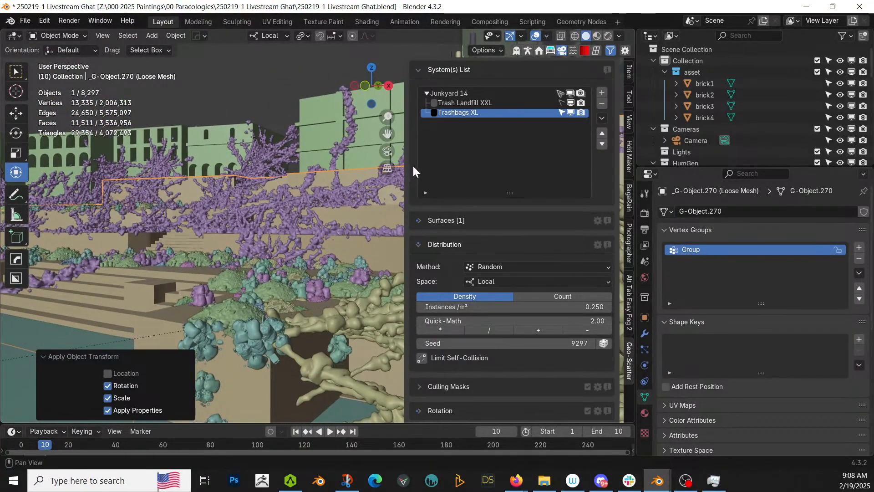
pyautogui.scroll(-7, 507, 356)
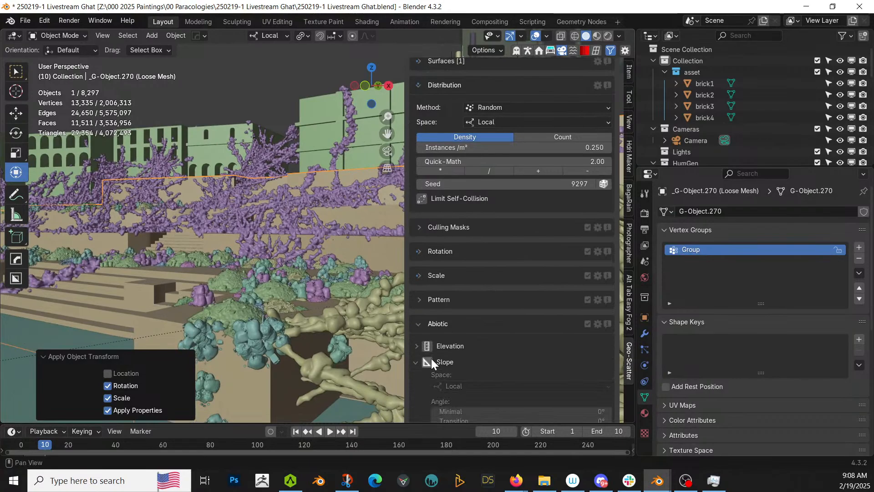
pyautogui.click(430, 361)
pyautogui.scroll(-3, 437, 378)
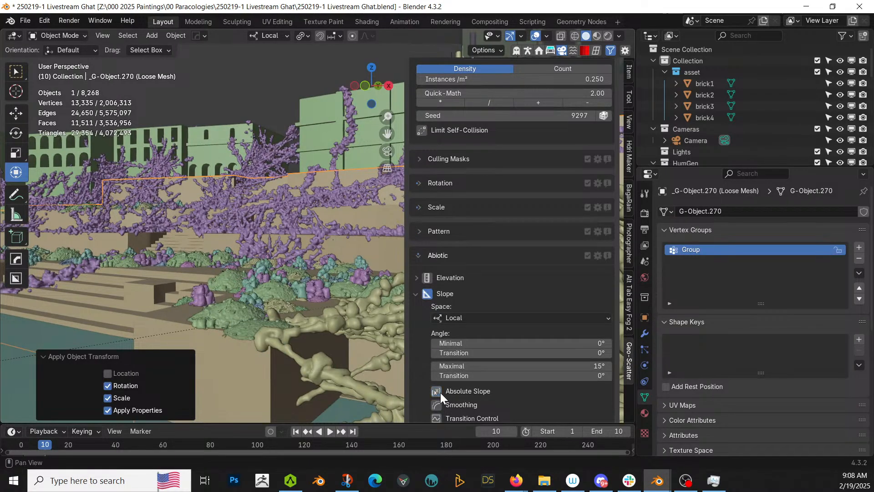
pyautogui.moveTo(302, 272); pyautogui.dragTo(340, 283, button='middle')
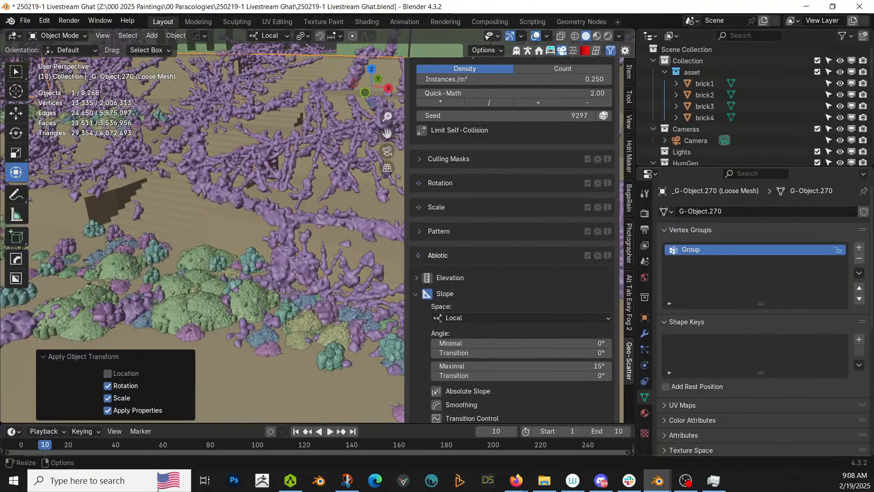
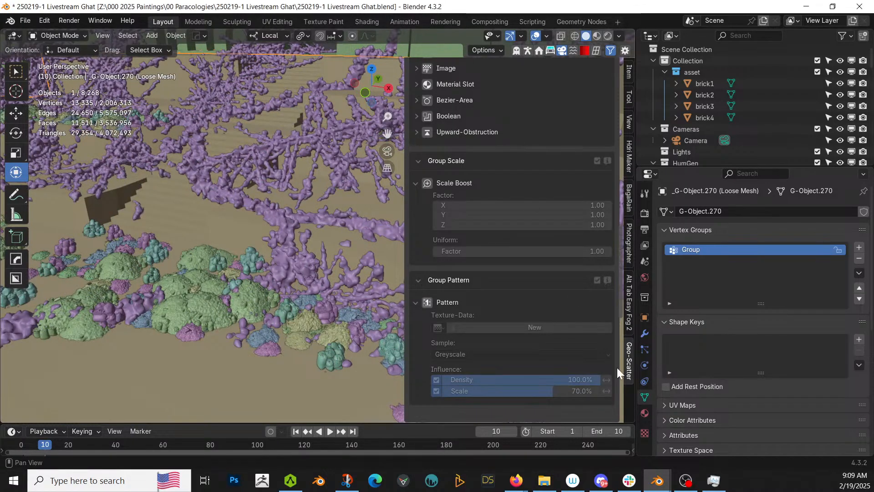
# - Mask the whole Junkyard 17 group with the vertex group named Group and hide the Junkyard 14 systems in the viewport
pyautogui.scroll(15, 504, 277)
pyautogui.scroll(-5, 502, 277)
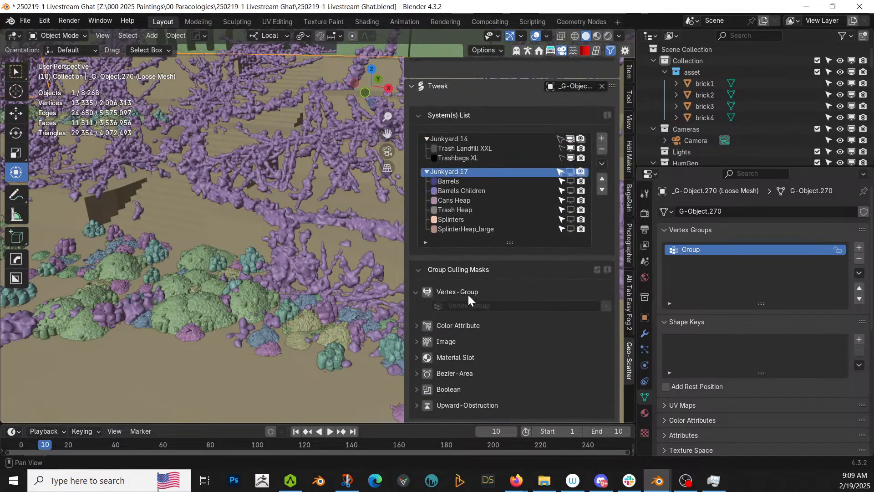
pyautogui.click(438, 308)
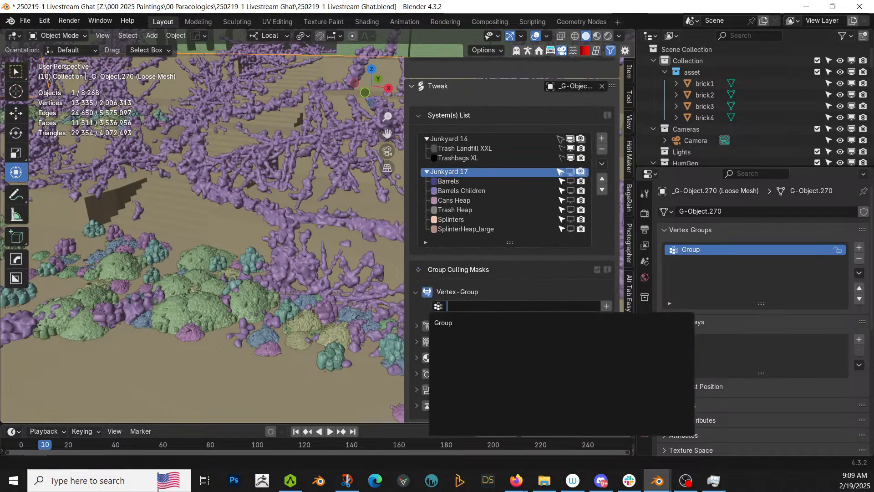
pyautogui.click(444, 323)
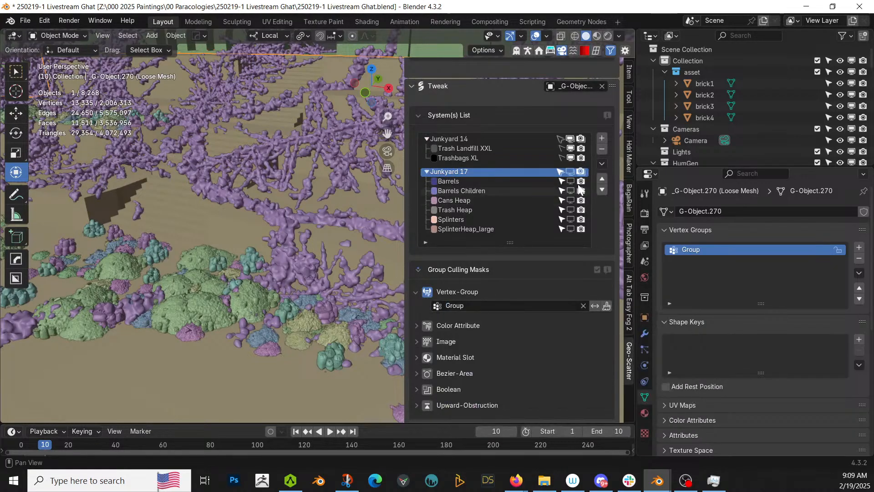
pyautogui.click(572, 150)
# - Enable the abiotic slope filter for the Barrels system and show it in the viewport
pyautogui.scroll(-4, 500, 231)
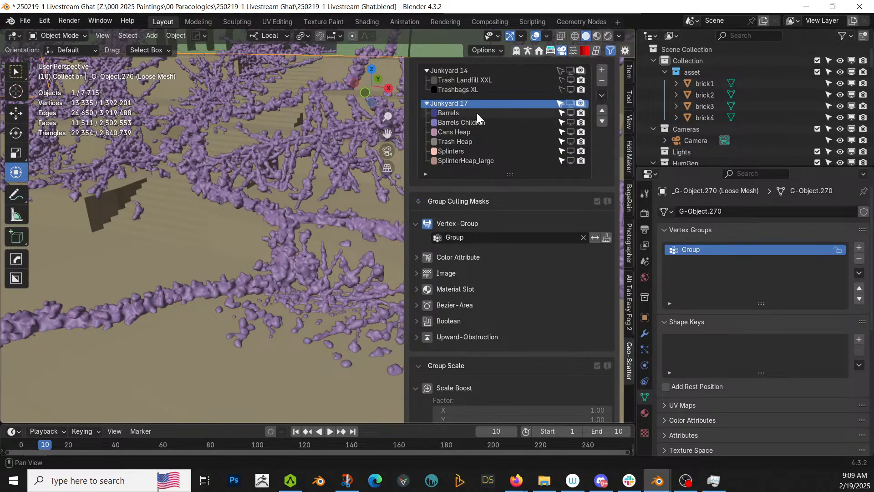
pyautogui.click(461, 115)
pyautogui.scroll(-9, 486, 248)
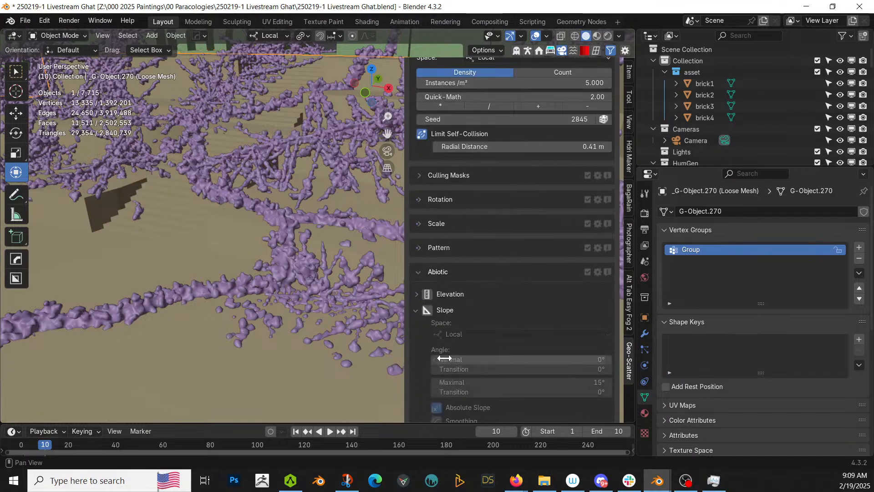
pyautogui.click(427, 310)
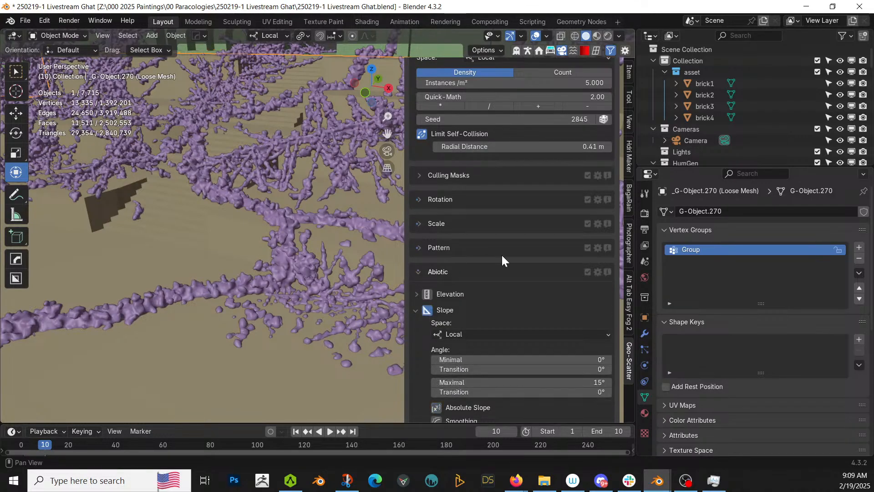
pyautogui.scroll(10, 501, 246)
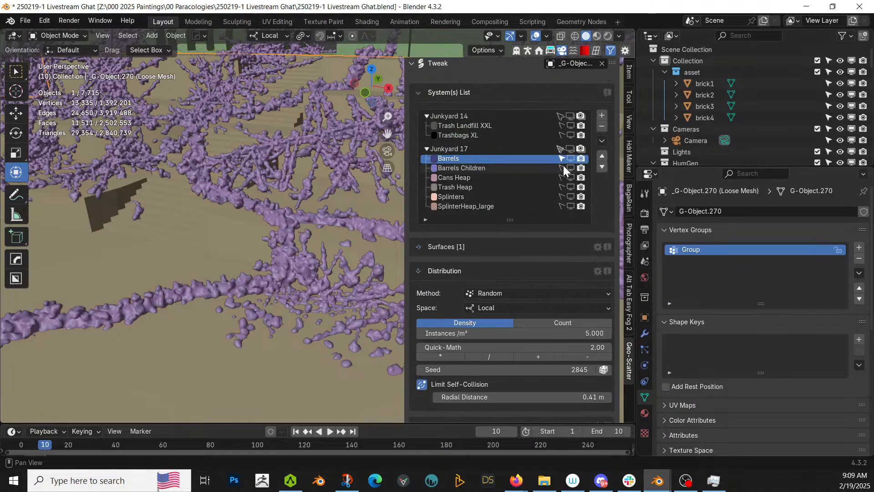
pyautogui.moveTo(394, 173); pyautogui.dragTo(307, 193, button='middle')
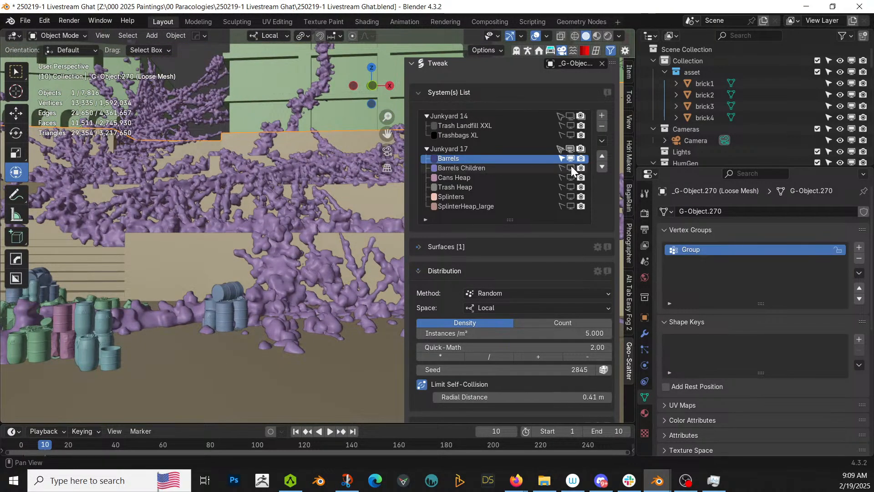
# - Enable the abiotic slope filter for Barrels Children and preview that system before hiding both barrel systems in the viewport
pyautogui.click(471, 167)
pyautogui.scroll(-8, 521, 316)
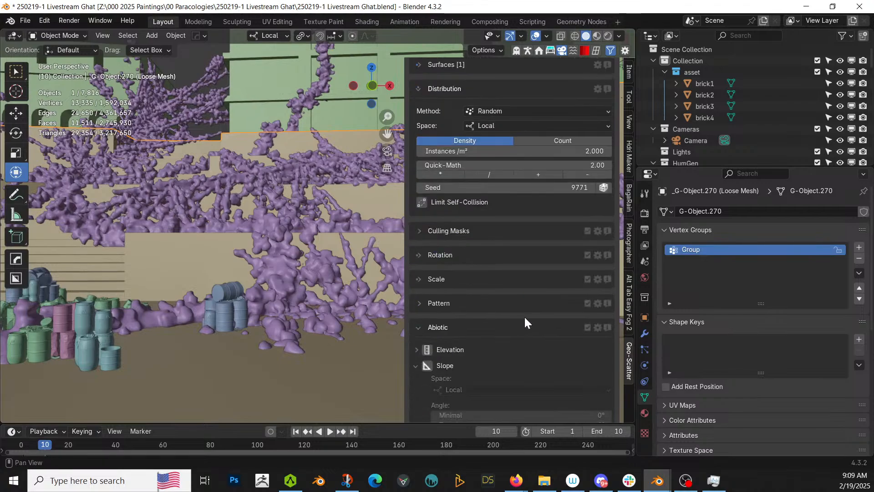
pyautogui.scroll(-4, 524, 316)
pyautogui.click(427, 274)
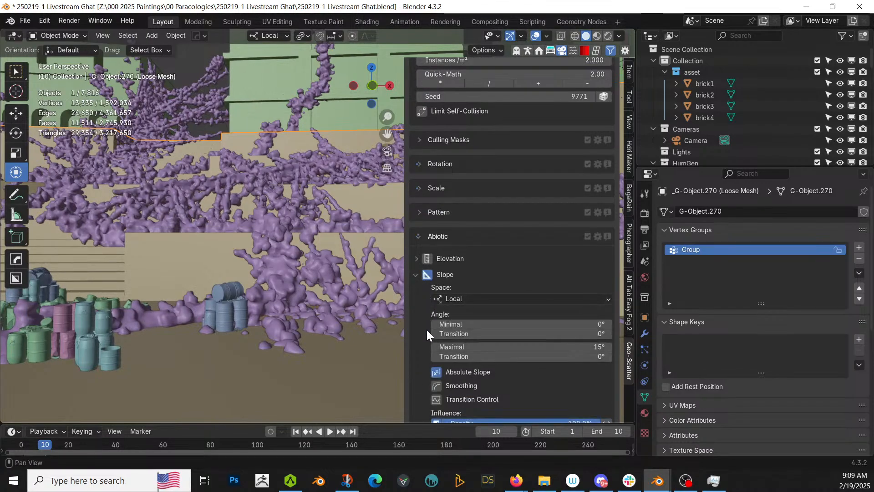
pyautogui.scroll(6, 509, 286)
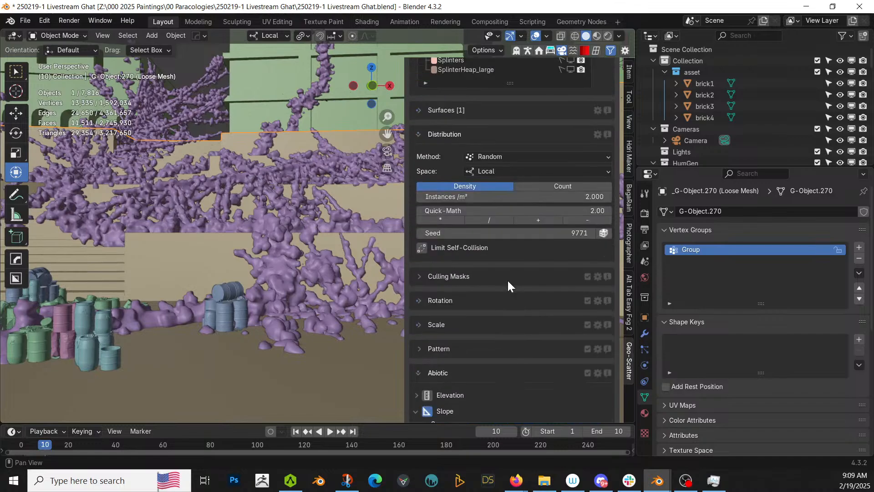
pyautogui.scroll(4, 508, 282)
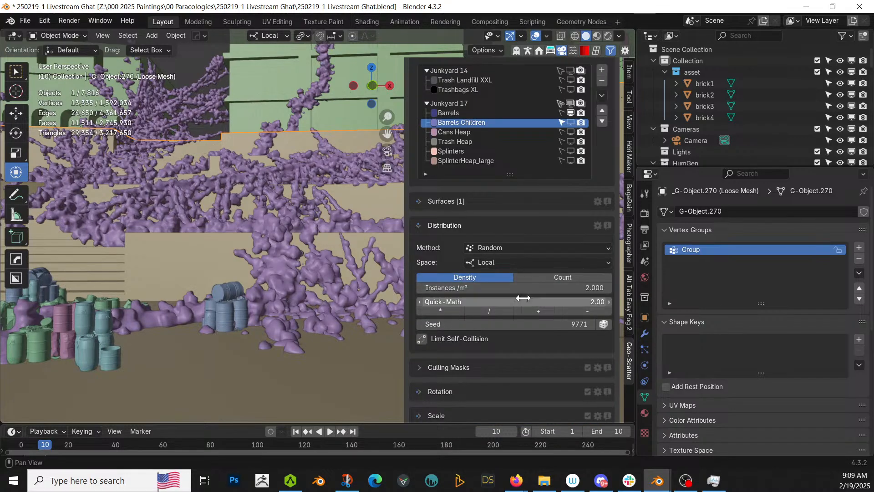
pyautogui.click(570, 123)
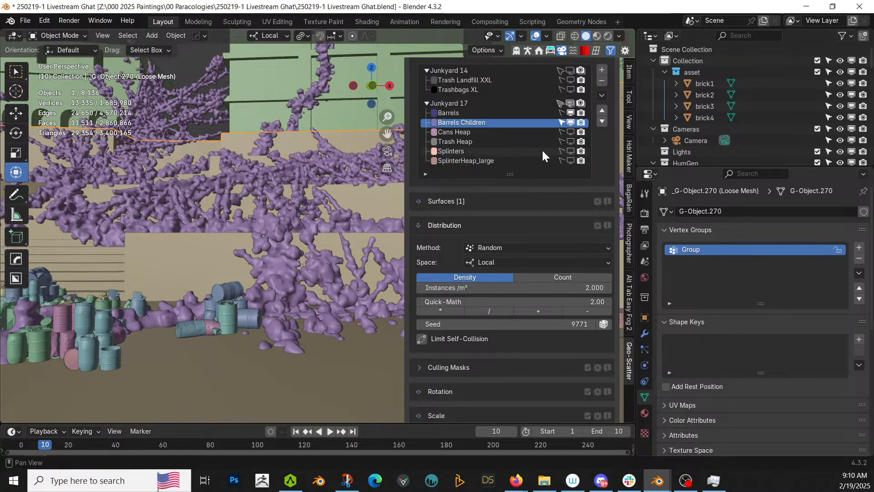
pyautogui.click(571, 112)
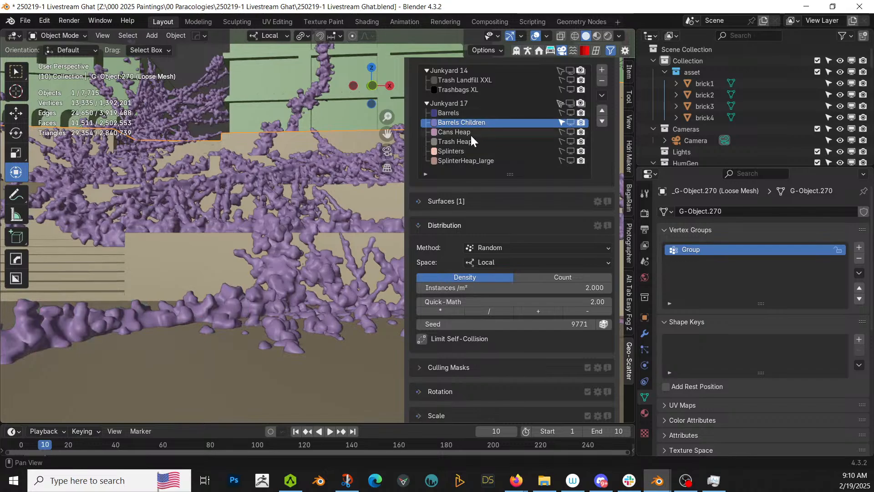
# - Enable the abiotic slope filter for Cans Heap and preview that system briefly in the viewport before hiding it again
pyautogui.click(451, 132)
pyautogui.scroll(-5, 469, 353)
pyautogui.scroll(-1, 469, 354)
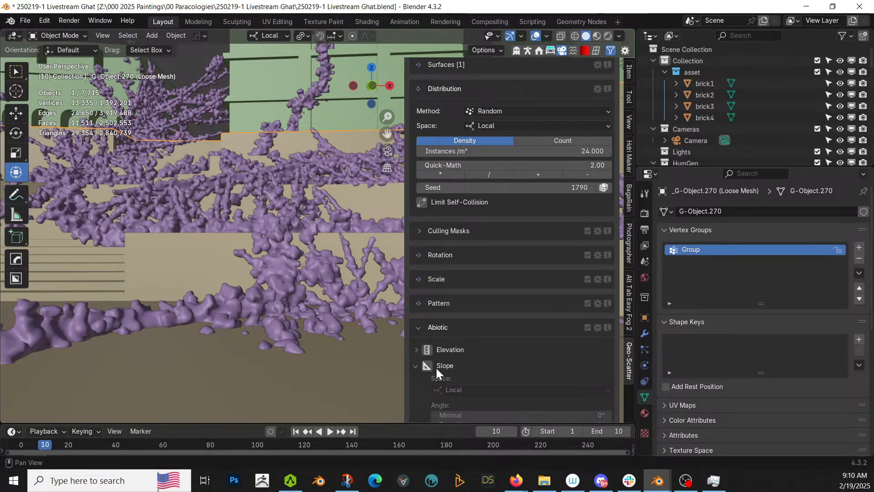
pyautogui.click(430, 367)
pyautogui.scroll(-4, 455, 388)
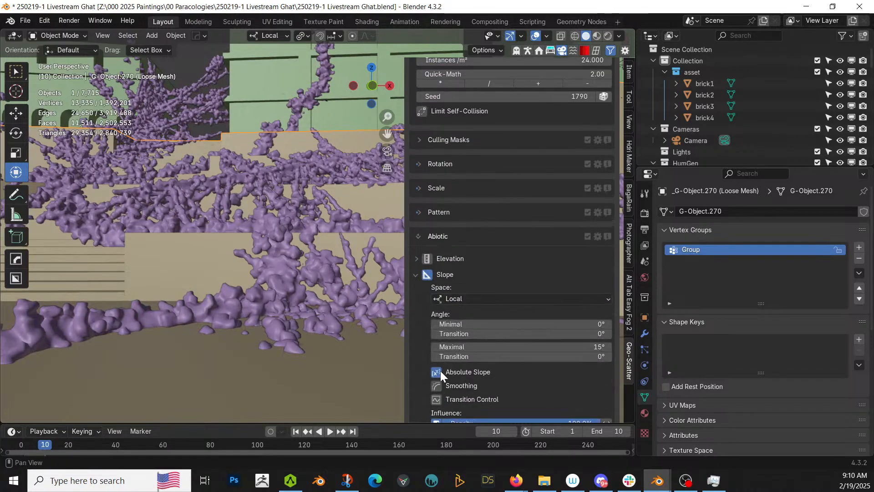
pyautogui.scroll(11, 526, 227)
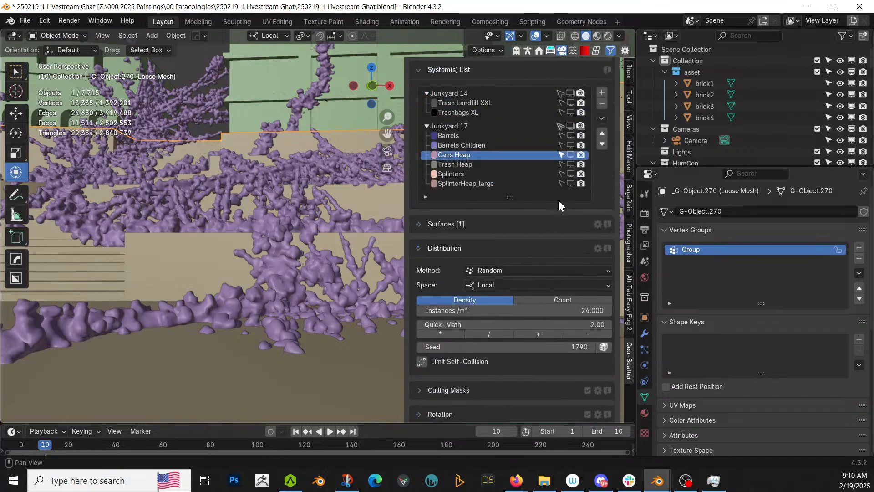
pyautogui.click(571, 155)
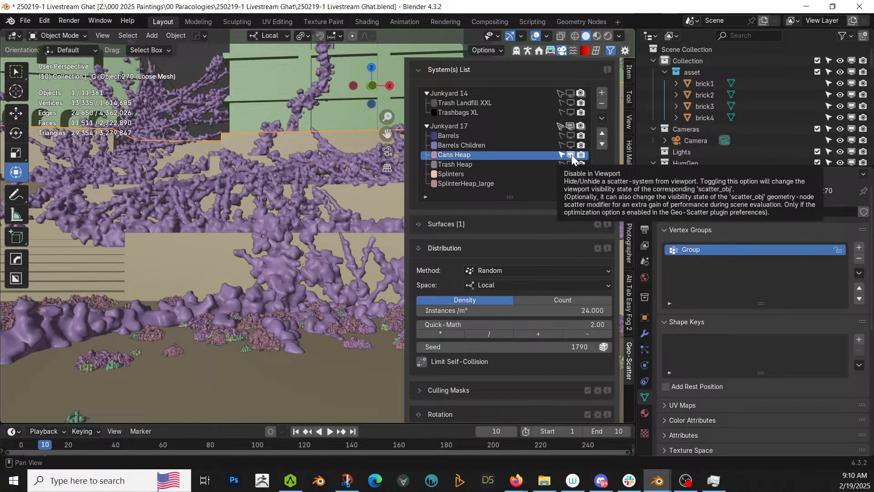
pyautogui.click(571, 155)
# - Enable the abiotic slope filter for Trash Heap and show that scatter system in the viewport
pyautogui.click(473, 165)
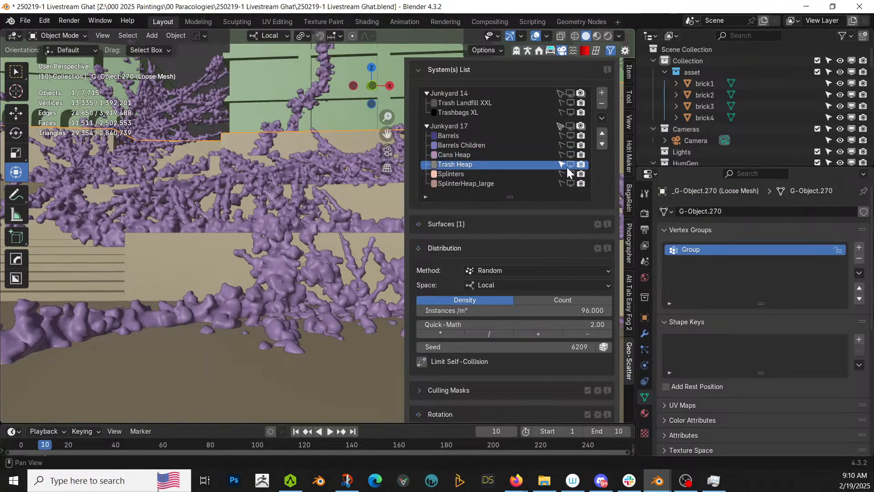
pyautogui.scroll(-8, 509, 310)
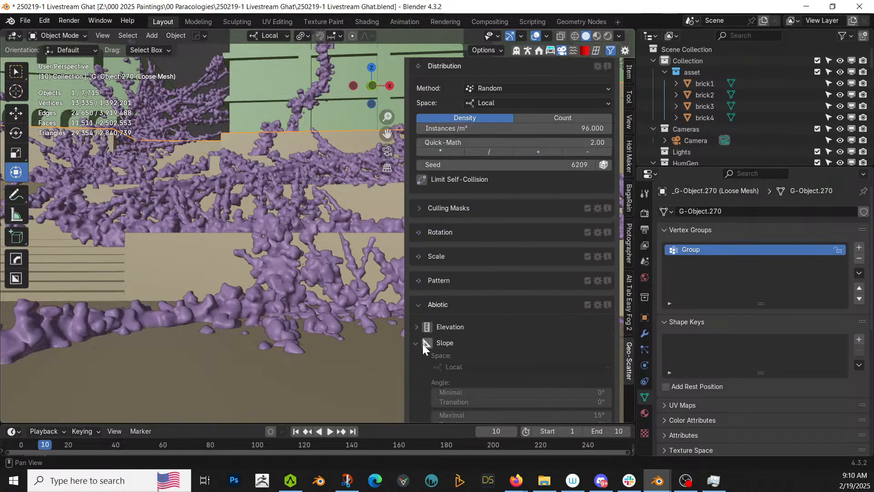
pyautogui.click(427, 343)
pyautogui.scroll(-4, 469, 346)
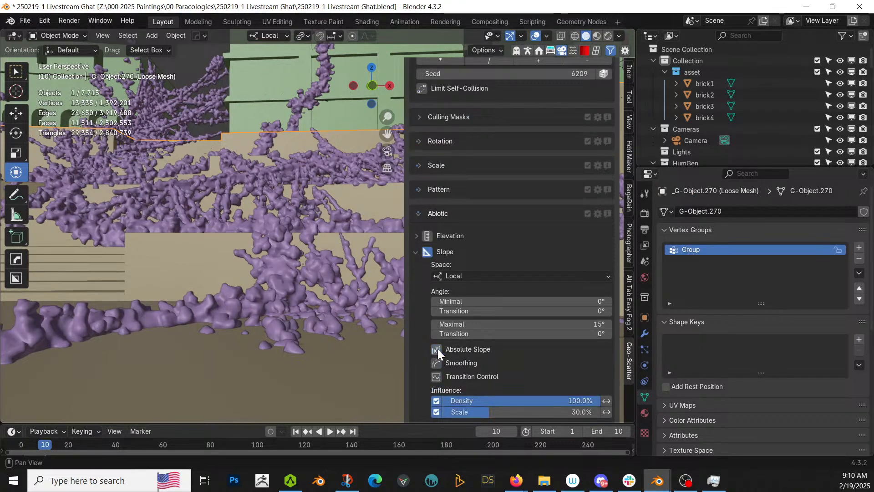
pyautogui.scroll(14, 520, 275)
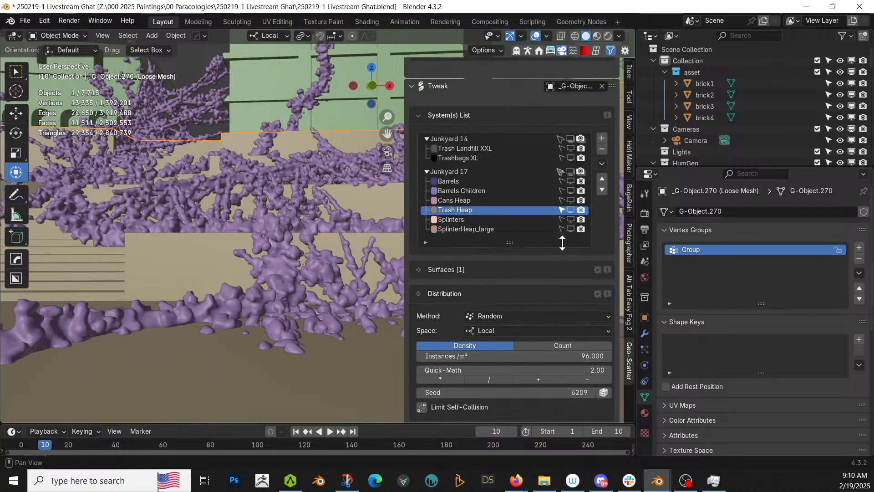
pyautogui.click(571, 210)
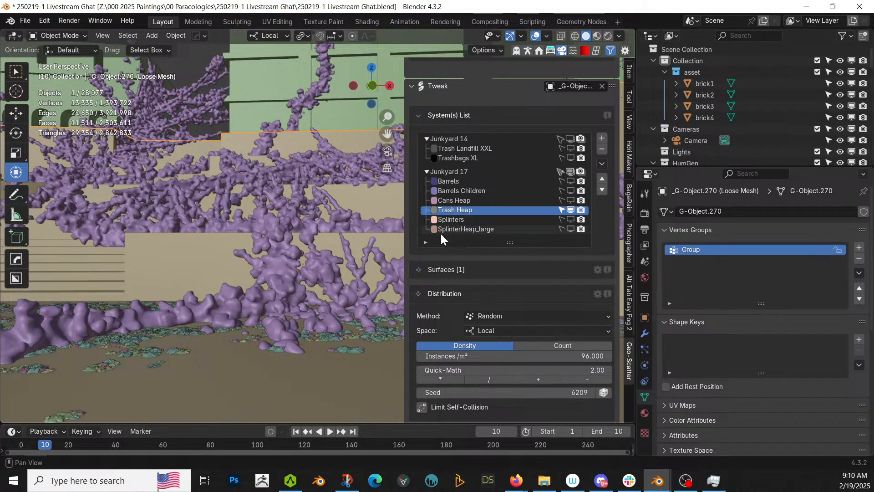
# - Hide the Trash Heap system, enable the abiotic slope filter for Splinters, and briefly preview Splinters in the viewport
pyautogui.click(569, 210)
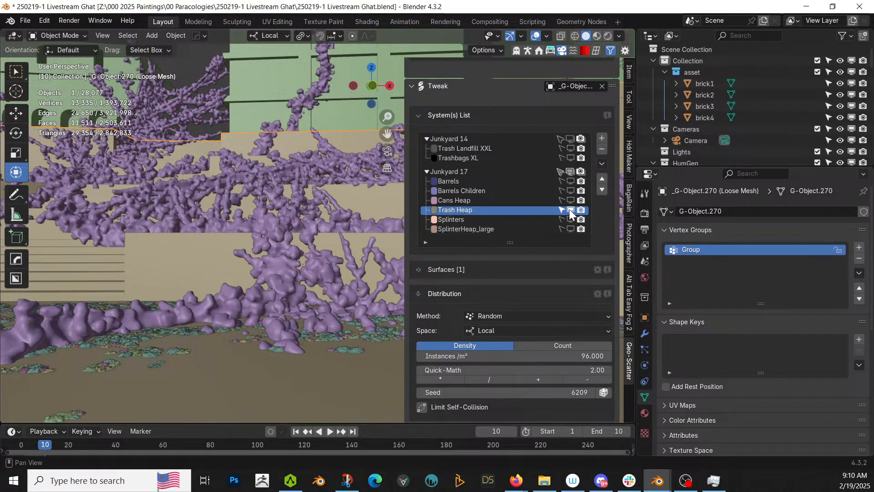
pyautogui.click(480, 220)
pyautogui.scroll(-10, 514, 298)
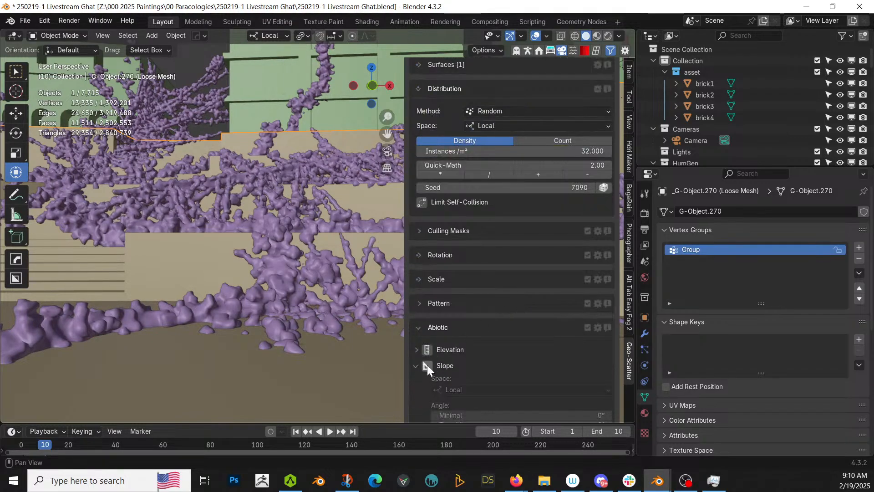
pyautogui.click(427, 365)
pyautogui.scroll(-6, 488, 369)
pyautogui.scroll(6, 527, 286)
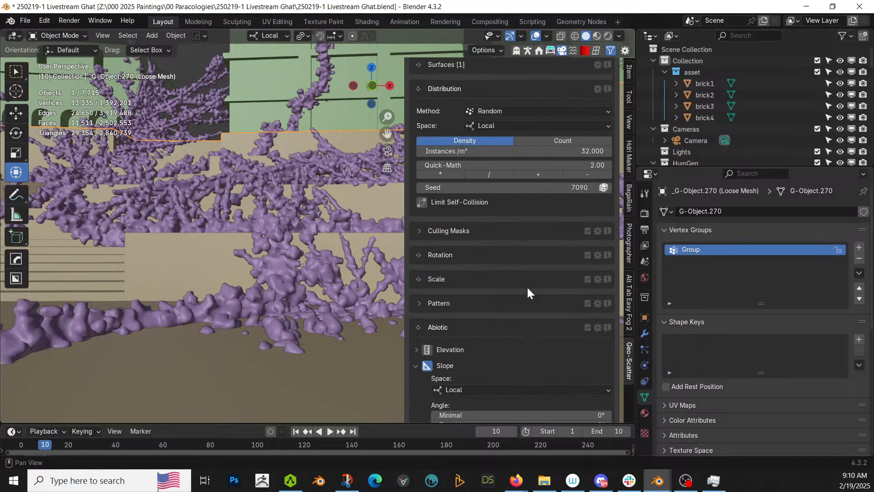
pyautogui.scroll(9, 526, 285)
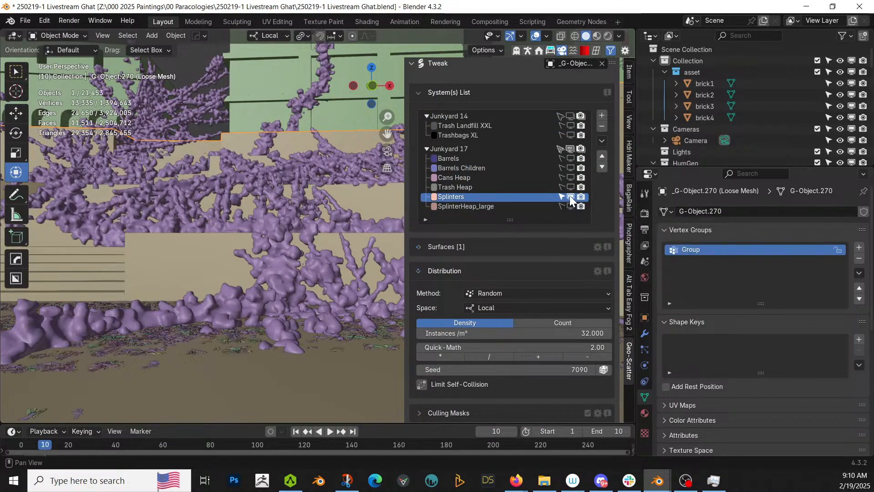
# - Enable the abiotic slope filter for SplinterHeap_large and show that scatter system on the stepped ground
pyautogui.click(495, 205)
pyautogui.scroll(-12, 482, 313)
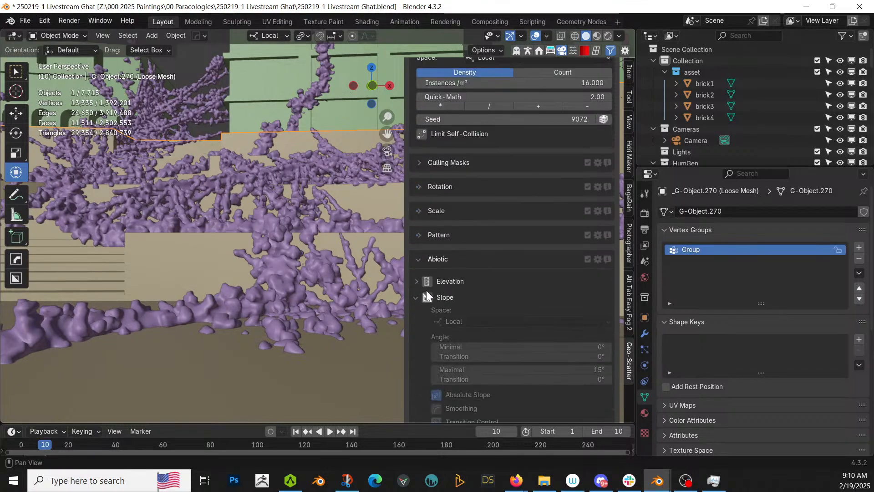
pyautogui.click(427, 297)
pyautogui.scroll(-3, 439, 395)
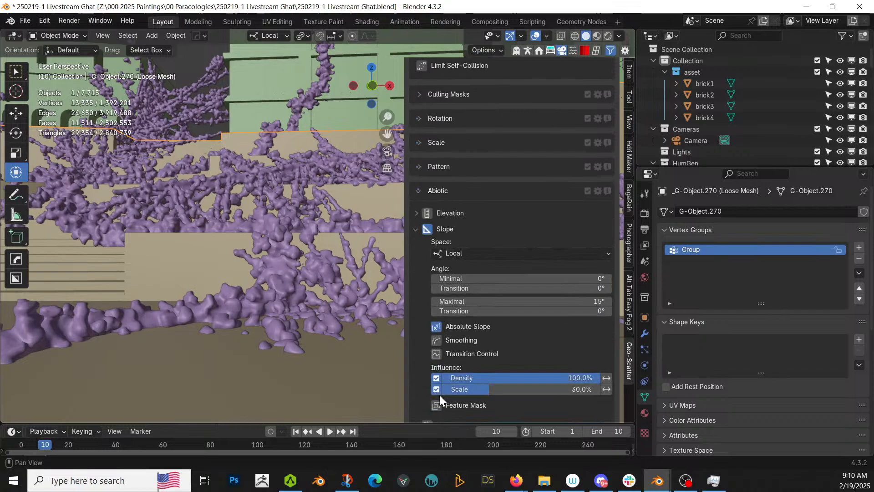
pyautogui.click(436, 326)
pyautogui.scroll(14, 490, 301)
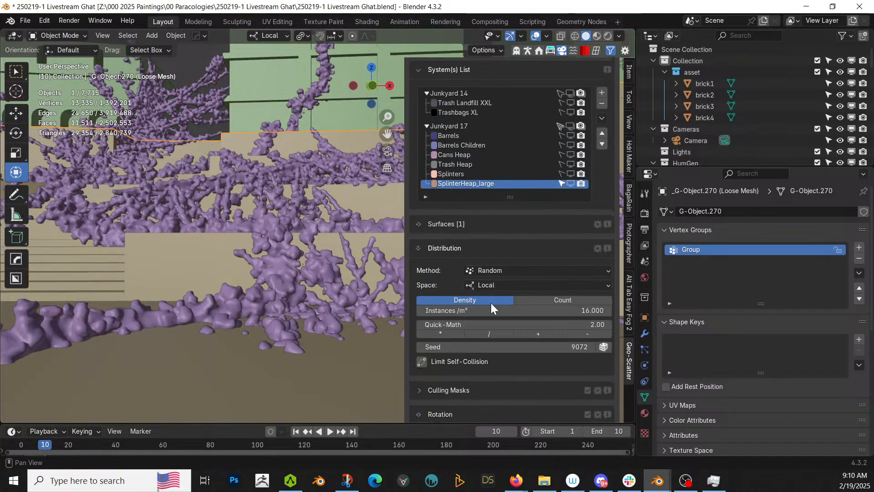
pyautogui.scroll(1, 491, 302)
pyautogui.click(570, 184)
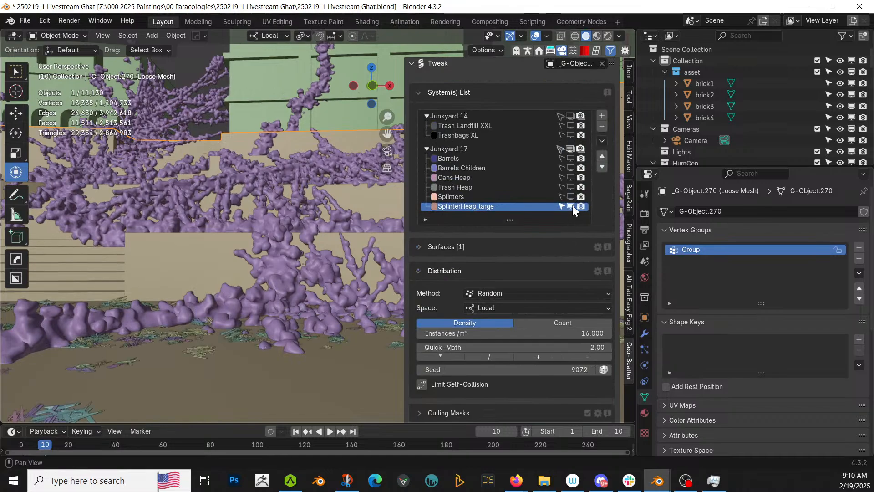
pyautogui.moveTo(146, 282); pyautogui.dragTo(217, 332, button='middle')
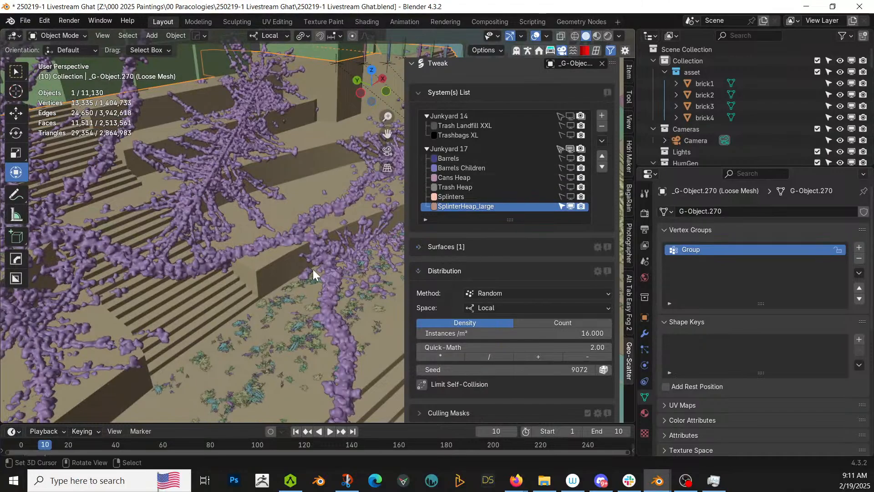
pyautogui.moveTo(313, 269); pyautogui.dragTo(264, 283, button='middle')
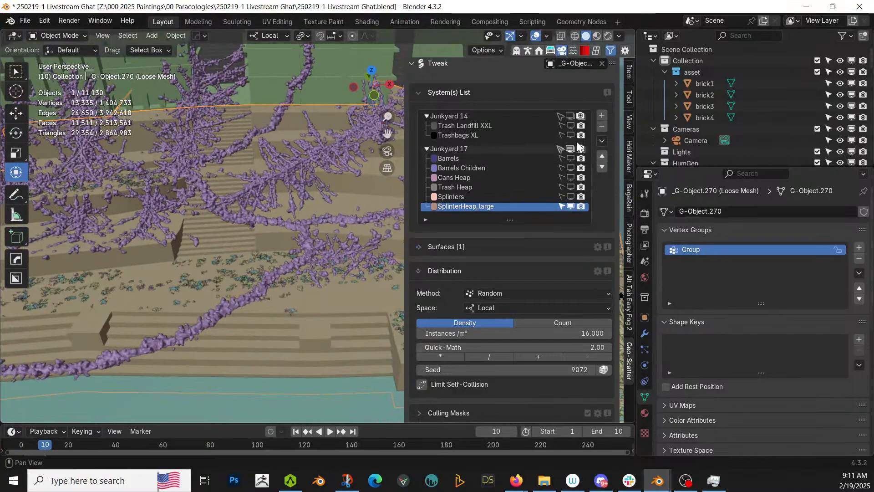
# - Show Trash Landfill XXL, Trashbags XL, Barrels, Barrels Children, Cans Heap, Trash Heap and Splinters together in the viewport
pyautogui.click(571, 125)
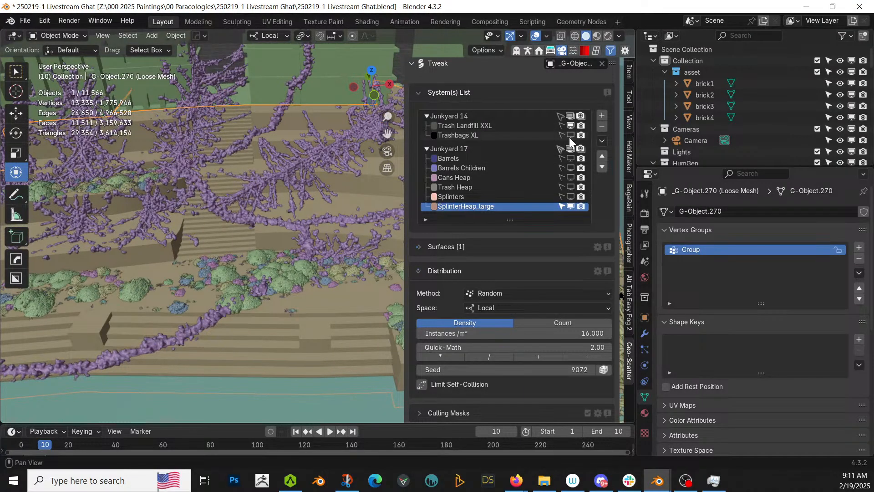
pyautogui.click(570, 135)
pyautogui.scroll(2, 156, 244)
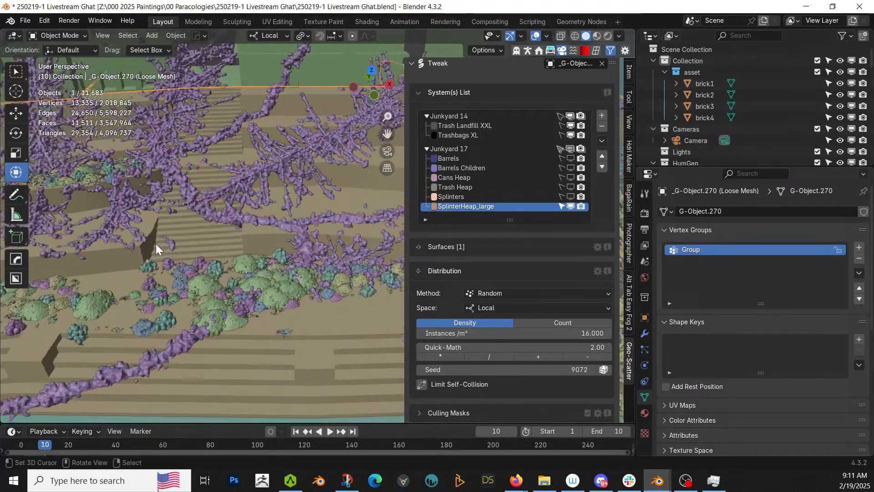
pyautogui.moveTo(155, 244); pyautogui.dragTo(152, 215, button='middle')
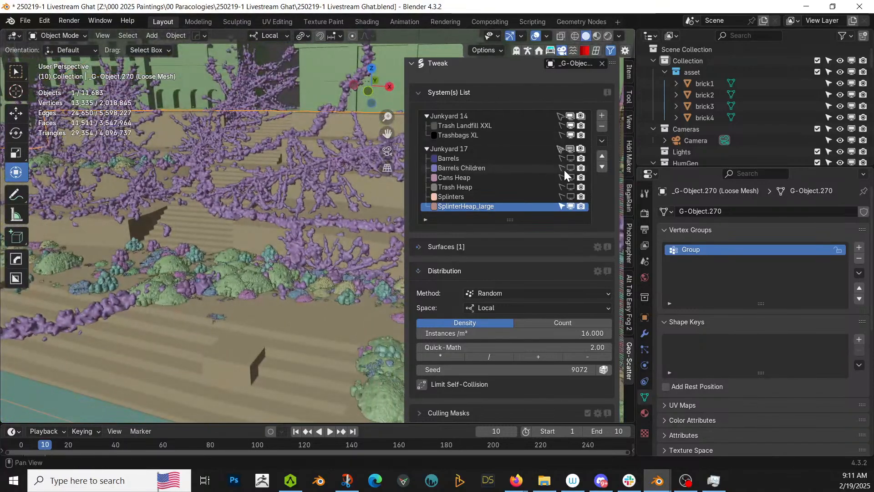
pyautogui.click(570, 158)
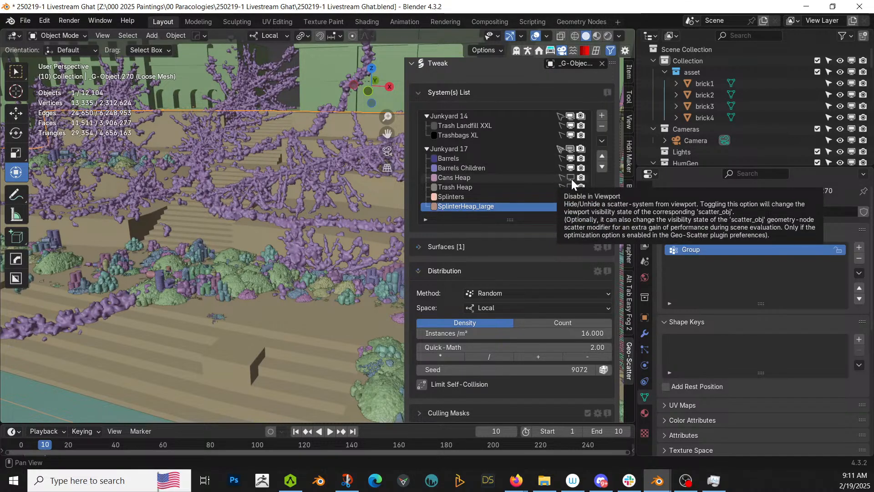
pyautogui.click(571, 179)
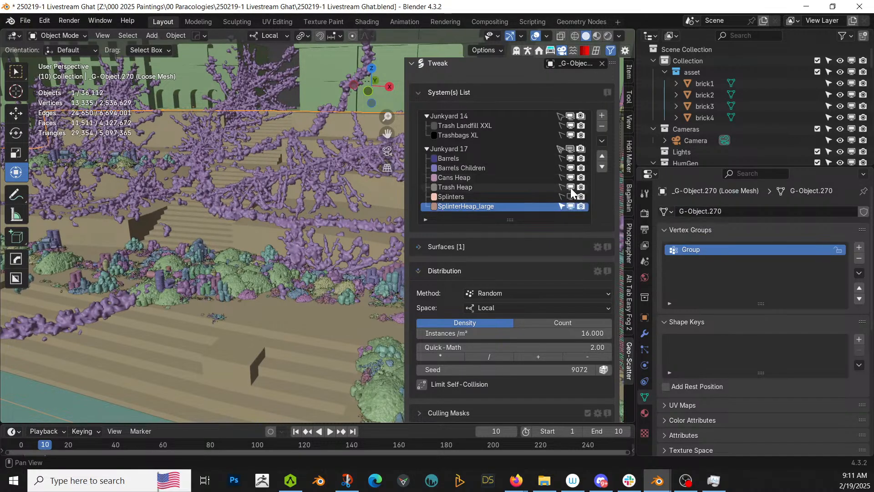
pyautogui.click(570, 188)
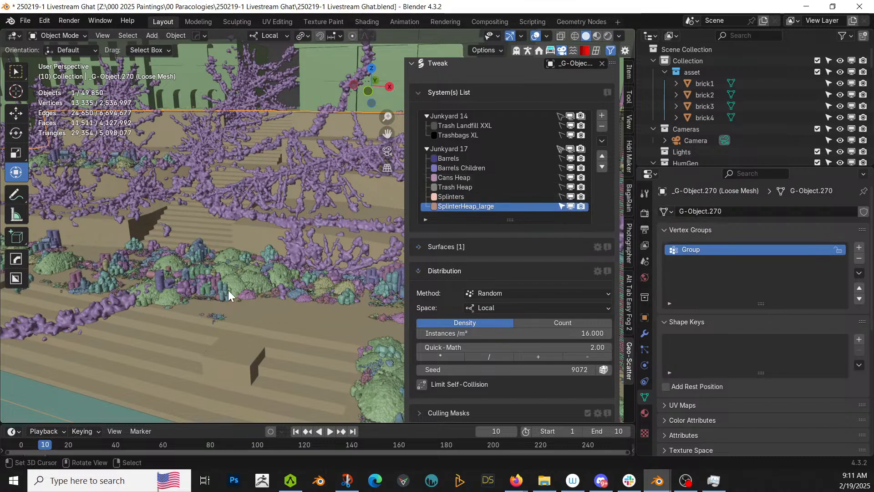
# - Inspect the combined trash scatter on the ghat steps and save the scene file
pyautogui.scroll(3, 228, 291)
pyautogui.moveTo(228, 290); pyautogui.dragTo(149, 288, button='middle')
pyautogui.scroll(2, 177, 263)
pyautogui.scroll(2, 106, 257)
pyautogui.hotkey('ctrl', 's')
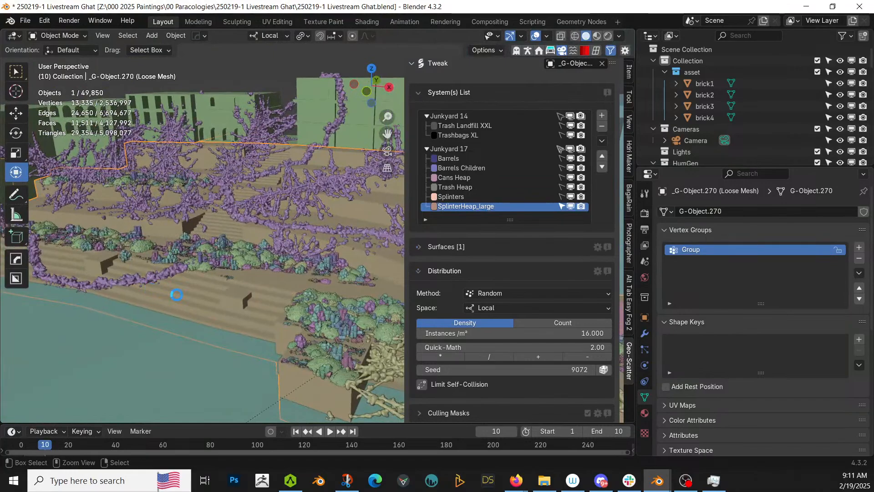
# - Exclude the Geo-Scatter collection from the view layer and enter Edit Mode on the stepped ghat mesh
pyautogui.scroll(3, 178, 294)
pyautogui.moveTo(178, 294); pyautogui.dragTo(364, 259, button='middle')
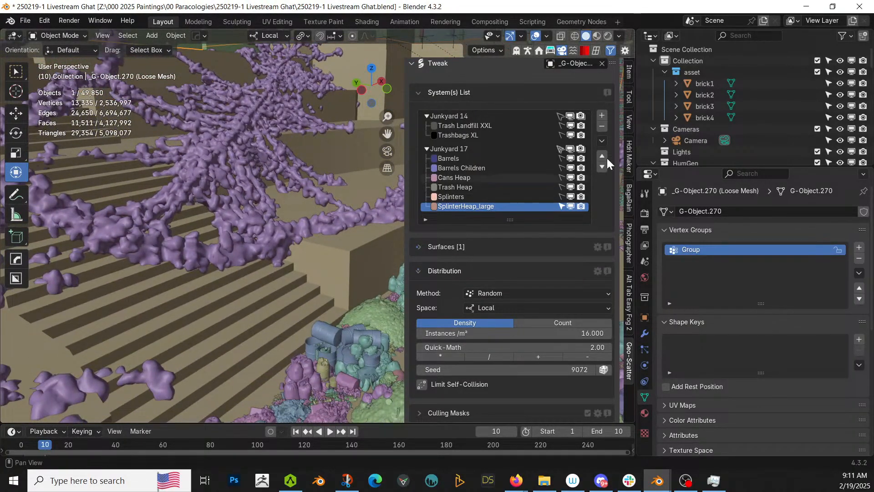
pyautogui.scroll(-3, 807, 141)
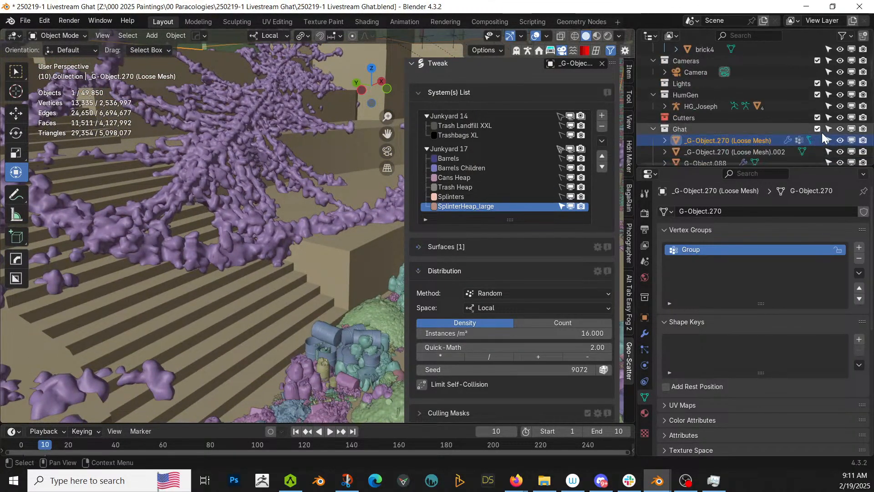
pyautogui.scroll(-3, 807, 135)
pyautogui.click(817, 151)
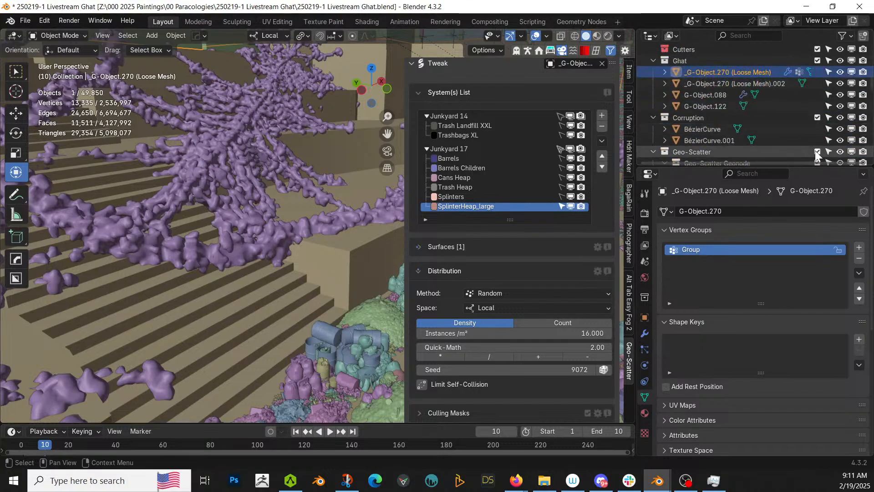
pyautogui.press('Tab')
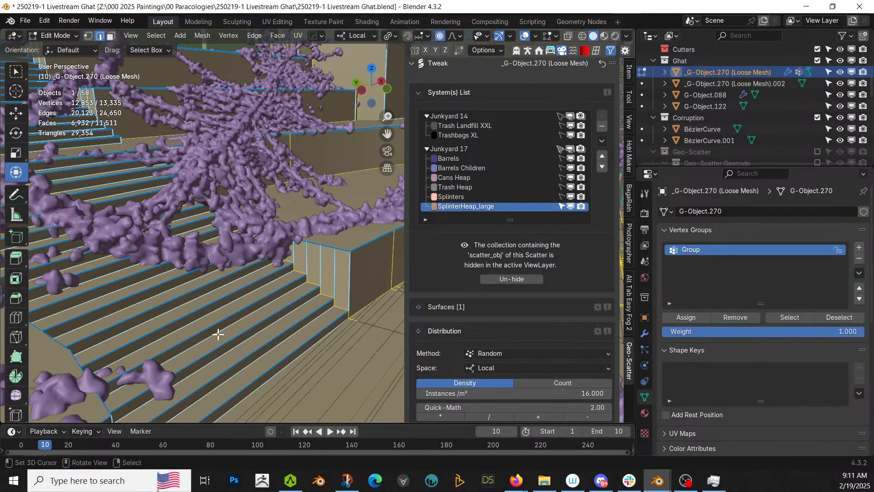
# - Select one tread face of the small staircase in face select mode and extend the selection to faces of similar area
pyautogui.moveTo(219, 340); pyautogui.dragTo(208, 347, button='middle')
pyautogui.rightClick(212, 342)
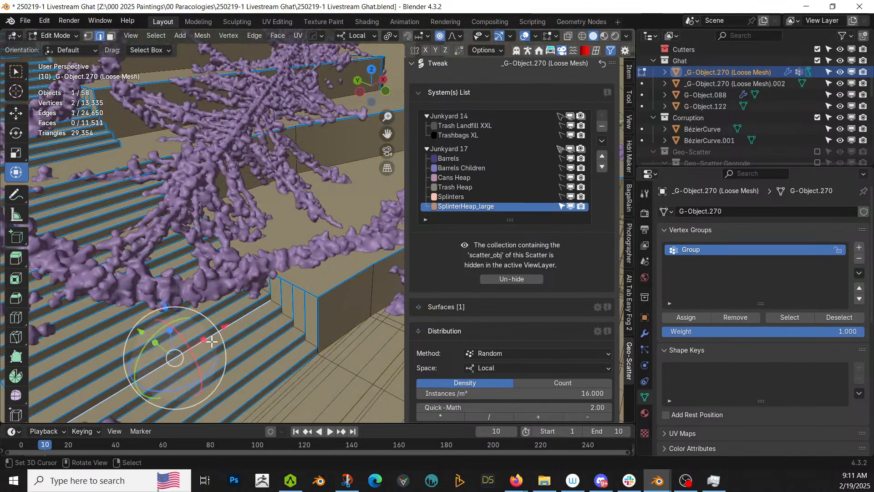
pyautogui.scroll(-3, 212, 342)
pyautogui.press('3')
pyautogui.rightClick(228, 317)
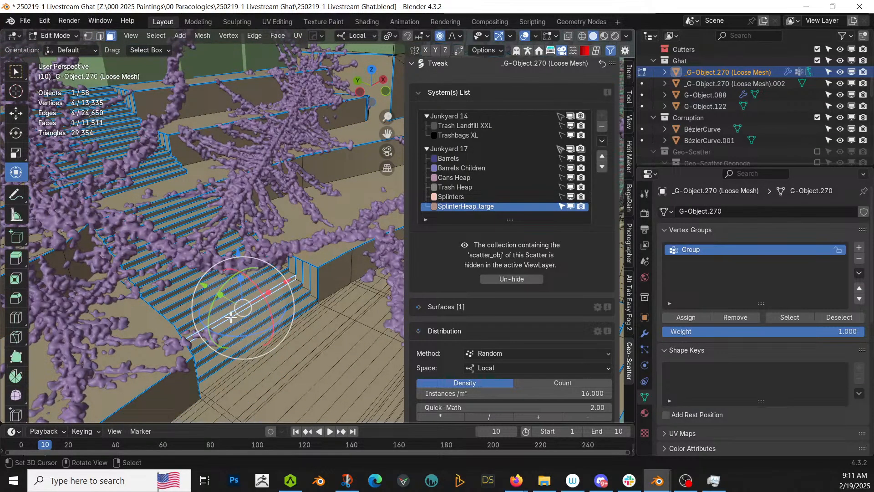
pyautogui.scroll(1, 232, 312)
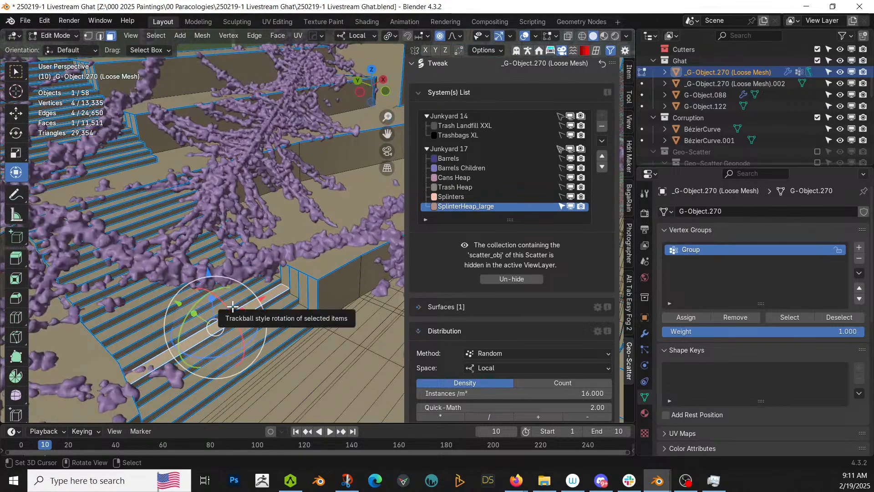
pyautogui.moveTo(196, 313); pyautogui.dragTo(171, 323, button='middle')
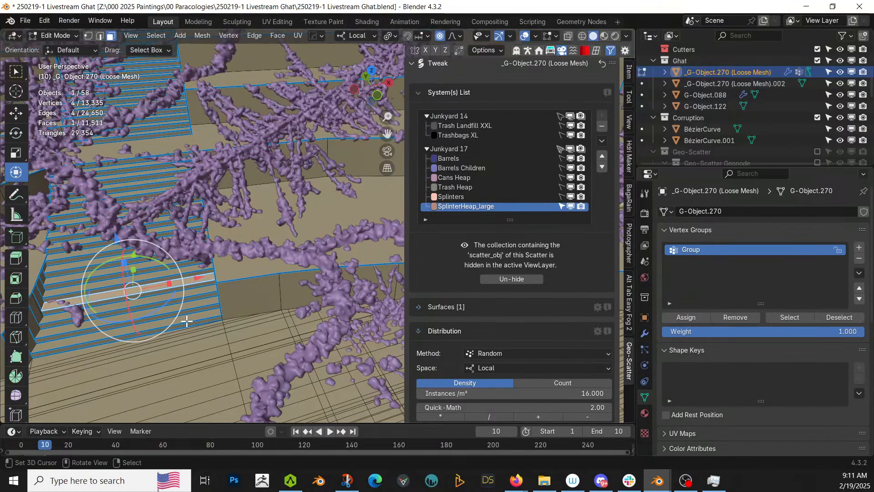
pyautogui.hotkey('shift', 'g')
pyautogui.click(167, 334)
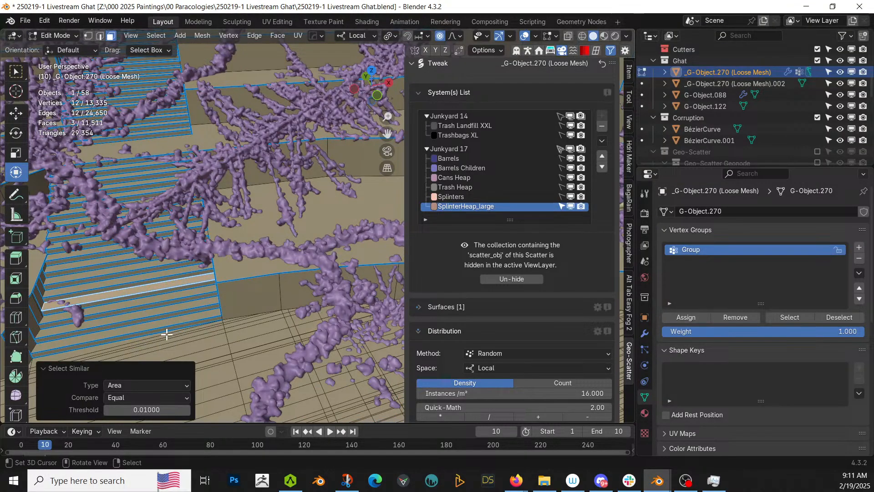
# - Add the other tread faces of the same staircase flight to the selection one by one
pyautogui.keyDown('shift'); pyautogui.click(151, 303); pyautogui.keyUp('shift')
pyautogui.keyDown('shift'); pyautogui.click(151, 313); pyautogui.keyUp('shift')
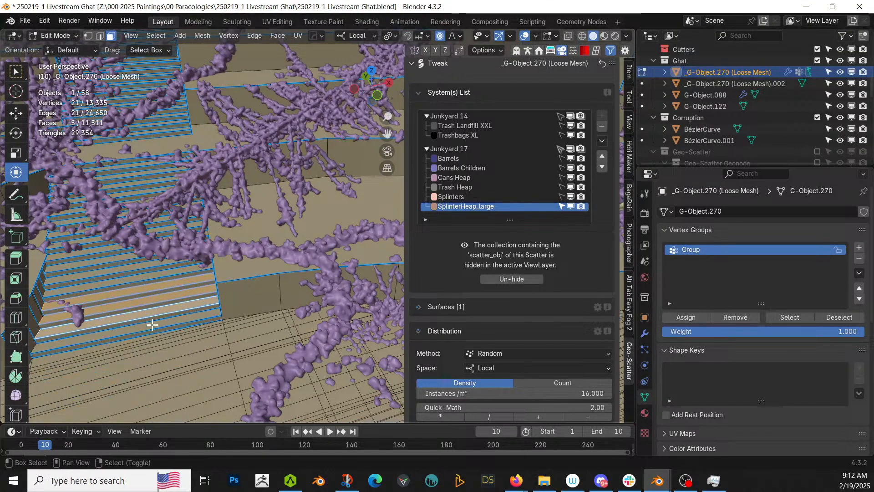
pyautogui.keyDown('shift'); pyautogui.click(152, 324); pyautogui.keyUp('shift')
pyautogui.keyDown('shift'); pyautogui.click(99, 284); pyautogui.keyUp('shift')
pyautogui.keyDown('shift'); pyautogui.click(95, 272); pyautogui.keyUp('shift')
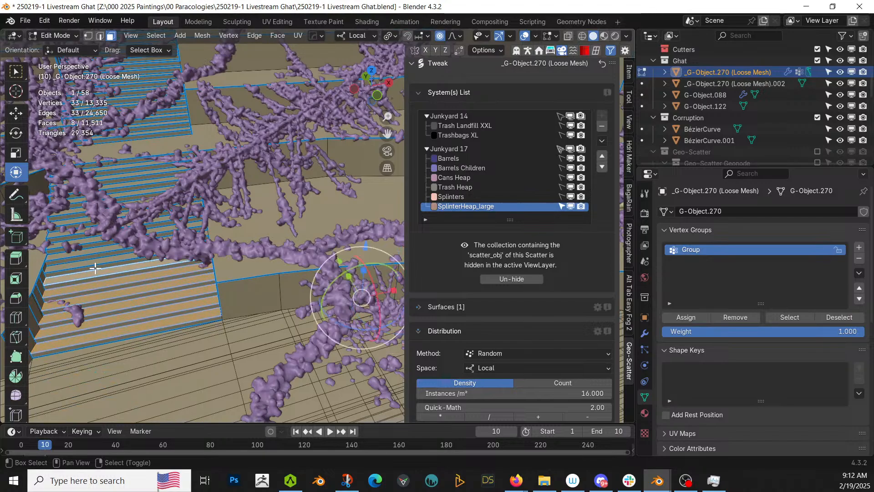
pyautogui.keyDown('shift'); pyautogui.click(95, 261); pyautogui.keyUp('shift')
pyautogui.keyDown('shift'); pyautogui.click(87, 250); pyautogui.keyUp('shift')
pyautogui.keyDown('shift'); pyautogui.click(79, 234); pyautogui.keyUp('shift')
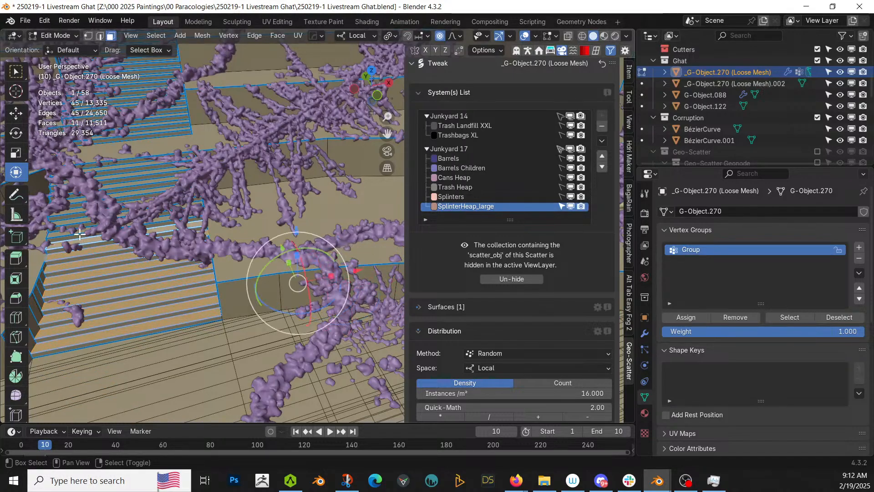
pyautogui.keyDown('shift'); pyautogui.click(58, 232); pyautogui.keyUp('shift')
pyautogui.keyDown('shift'); pyautogui.click(59, 223); pyautogui.keyUp('shift')
# - Extend the tread selection to faces of similar area across the ghat with a threshold of 0.10690
pyautogui.hotkey('shift', 'g')
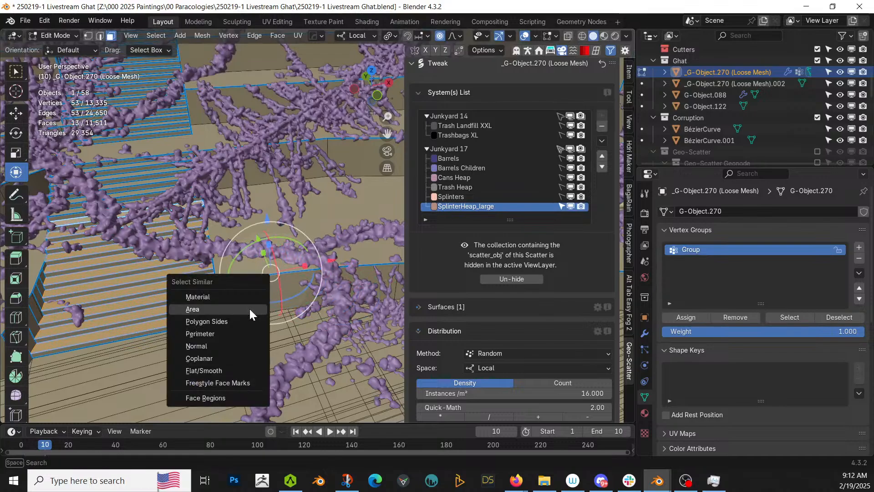
pyautogui.click(250, 309)
pyautogui.press('KP_Decimal')
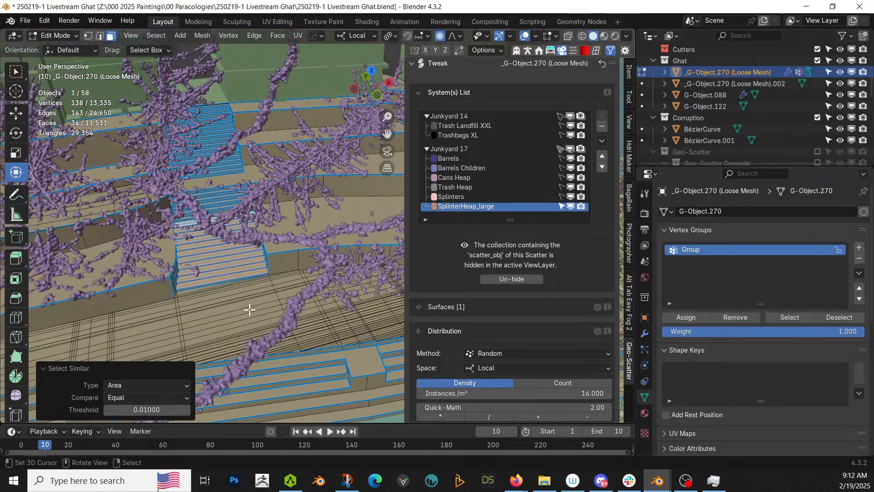
pyautogui.moveTo(249, 309); pyautogui.dragTo(267, 345, button='middle')
pyautogui.moveTo(133, 412); pyautogui.dragTo(167, 412)
# - Subdivide the selected faces with one cut, return to Object Mode, and include the Geo-Scatter collection in the view layer again
pyautogui.rightClick(259, 241)
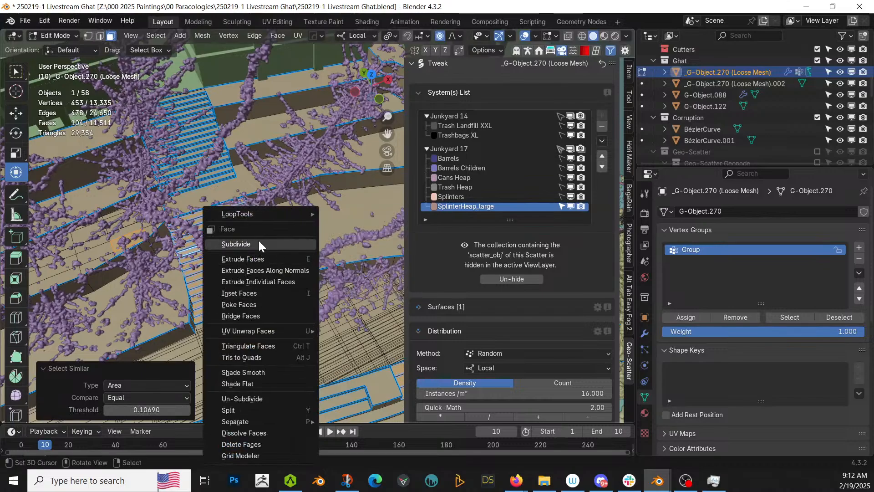
pyautogui.click(255, 245)
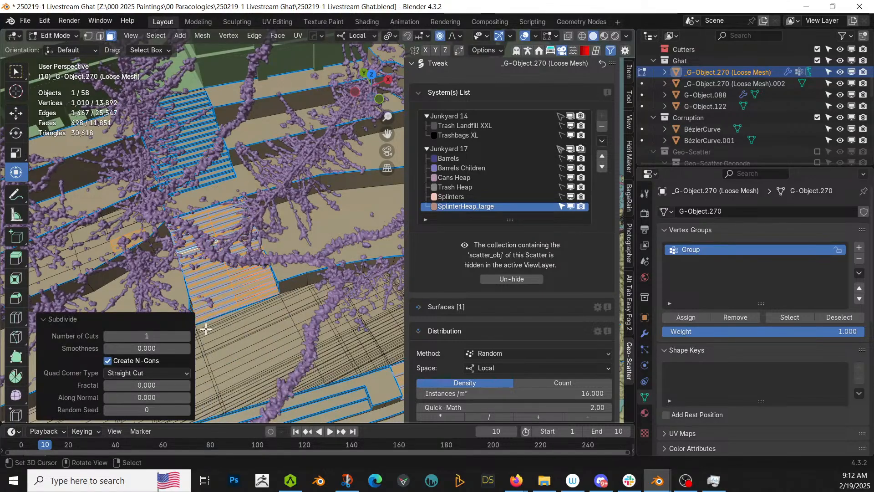
pyautogui.press('Tab')
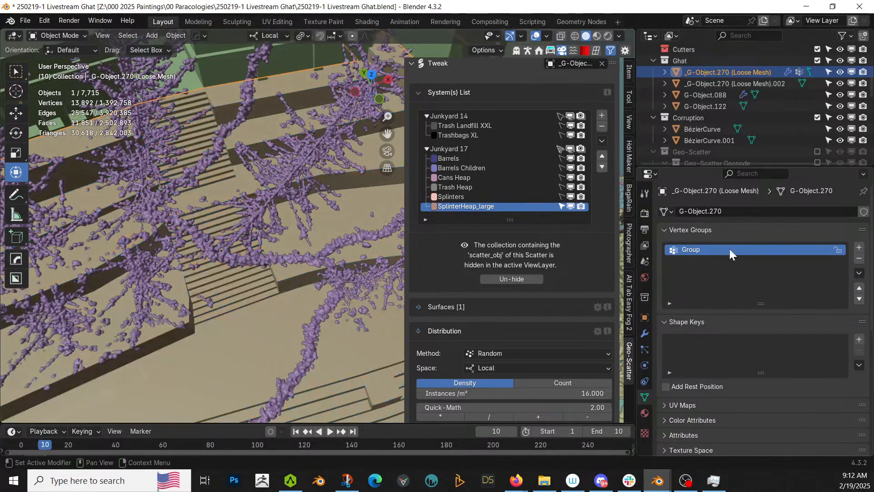
pyautogui.click(817, 151)
pyautogui.moveTo(251, 306); pyautogui.dragTo(231, 294, button='middle')
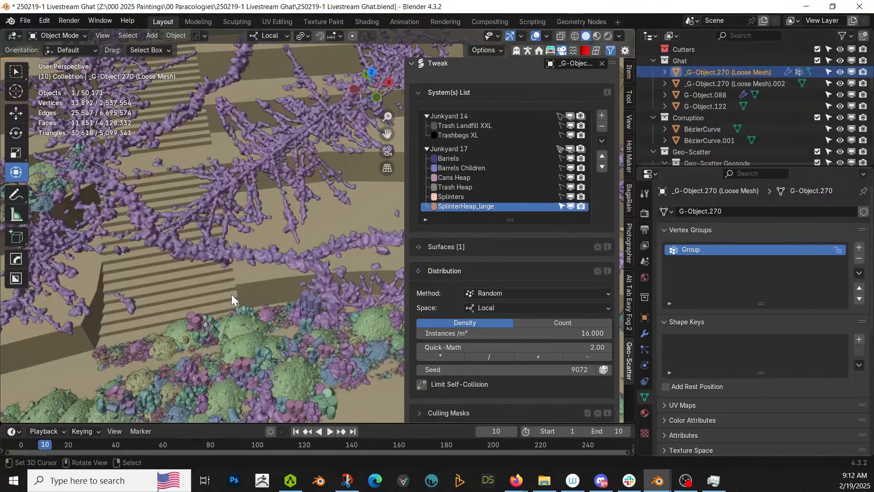
# - Save the file and join the three coloured strip segments in front of the blue buildings into one object
pyautogui.hotkey('ctrl', 's')
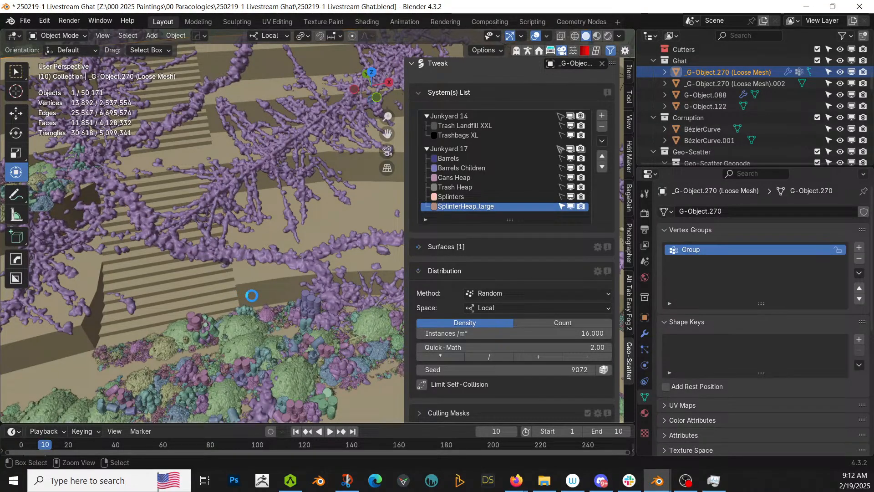
pyautogui.moveTo(252, 296); pyautogui.dragTo(586, 209, button='middle')
pyautogui.scroll(-6, 91, 250)
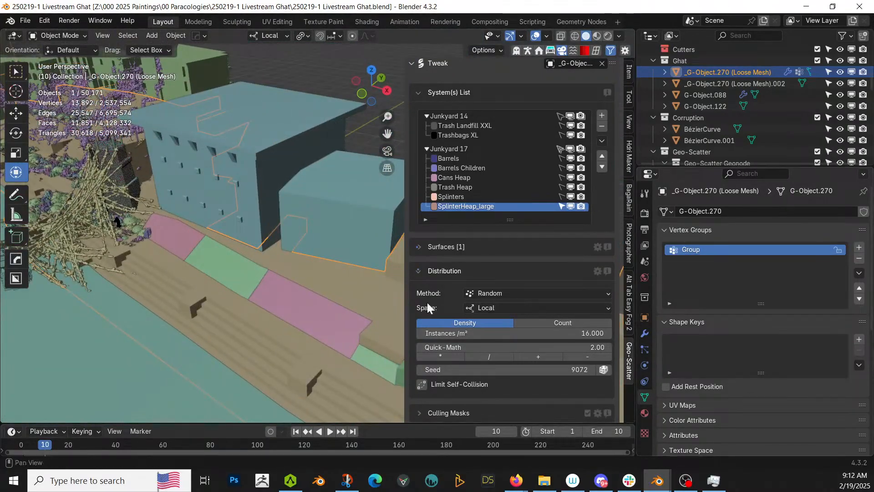
pyautogui.click(285, 304)
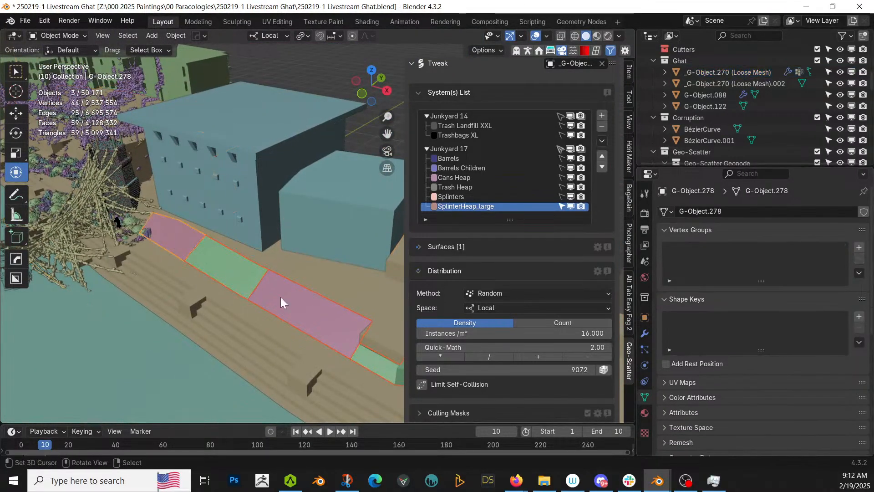
pyautogui.hotkey('ctrl', 'j')
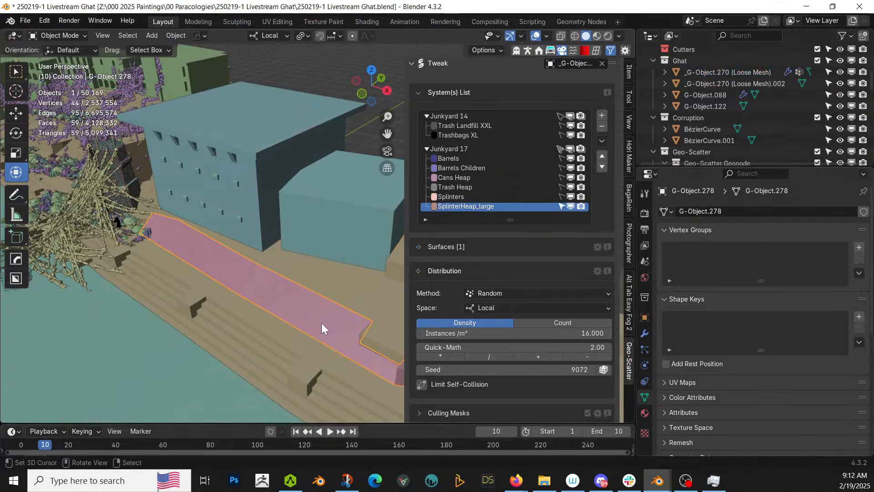
# - Isolate the joined strip in local view and return it to Object Mode
pyautogui.moveTo(321, 323); pyautogui.dragTo(346, 335, button='middle')
pyautogui.press('Tab')
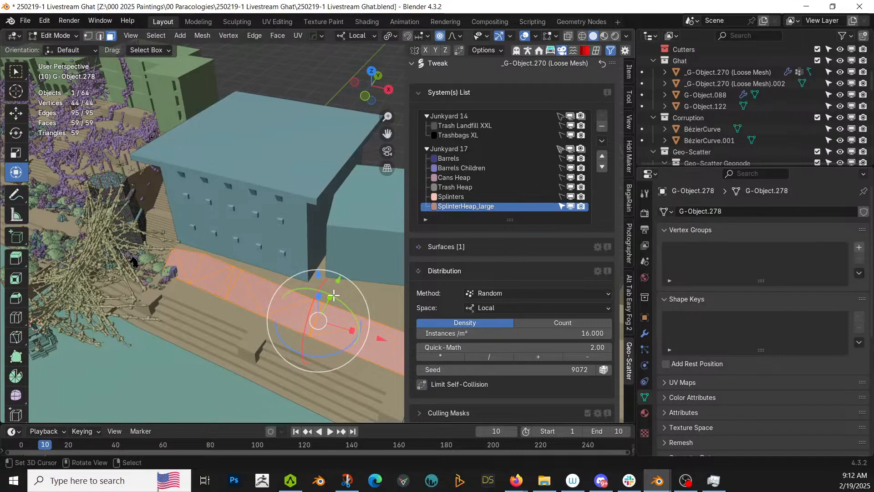
pyautogui.press('Tab')
pyautogui.press('KP_Divide')
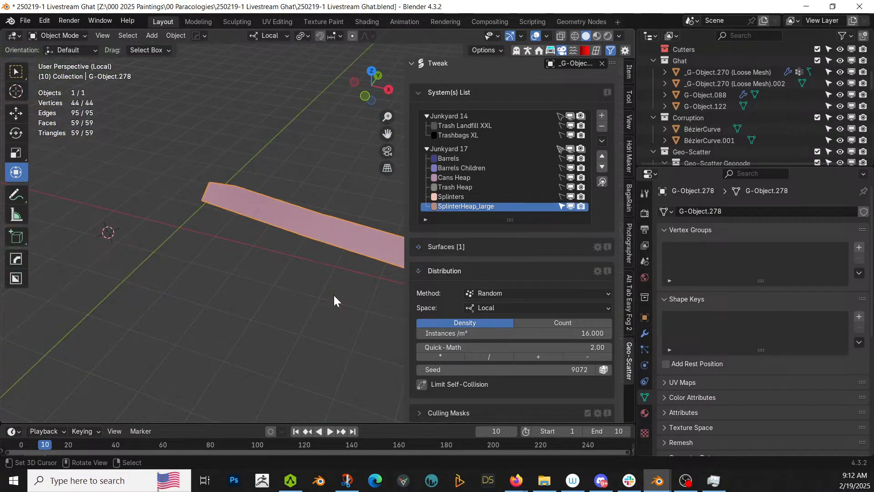
pyautogui.moveTo(334, 295); pyautogui.dragTo(258, 250, button='middle')
pyautogui.press('Tab')
pyautogui.press('Tab')
pyautogui.press('q')
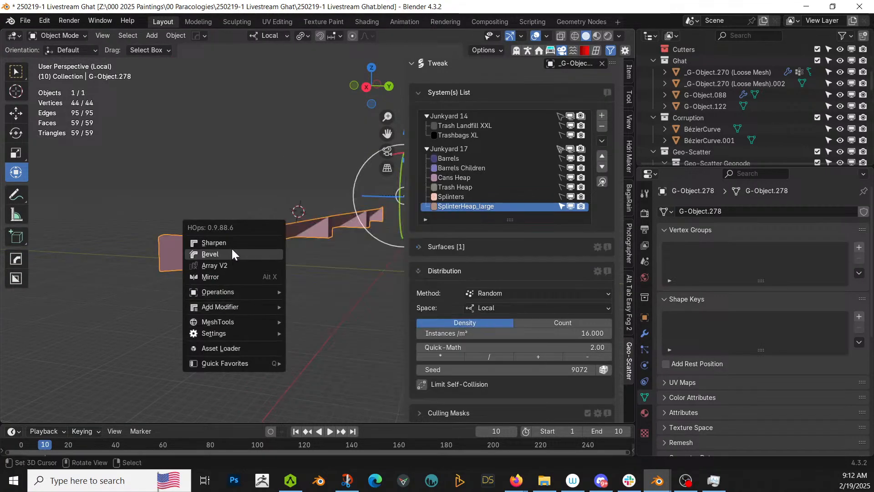
pyautogui.moveTo(234, 294)
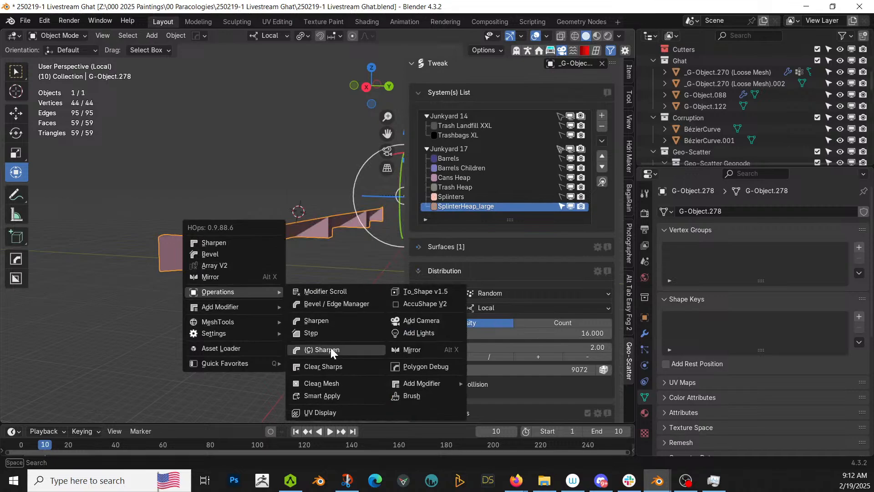
pyautogui.moveTo(235, 309)
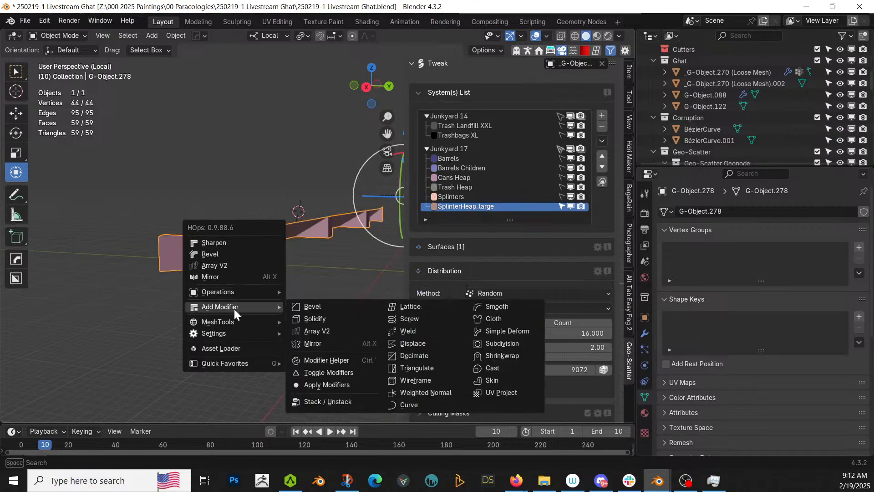
pyautogui.click(359, 316)
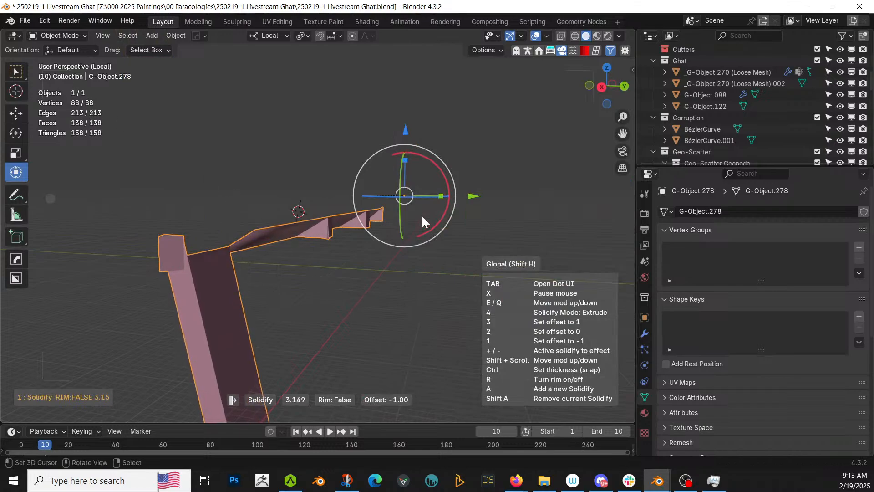
pyautogui.press('Escape')
pyautogui.press('n')
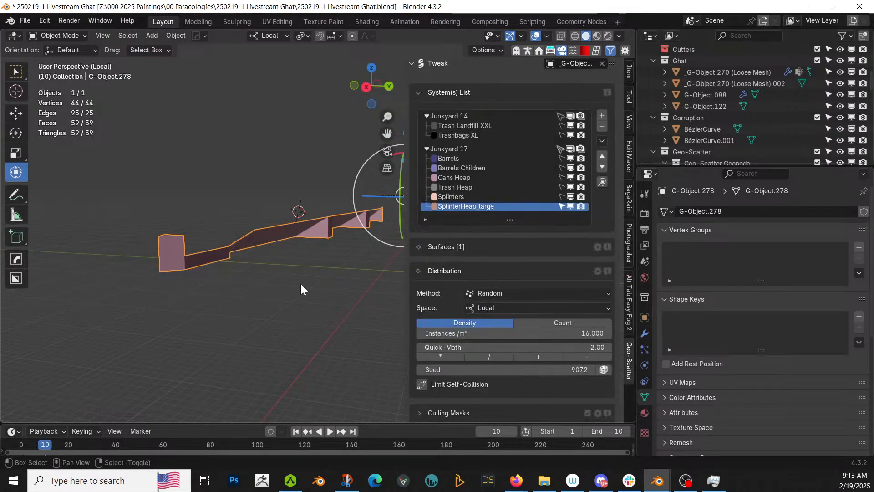
# - Apply the rotation and scale of the isolated strip
pyautogui.hotkey('shift', 'a')
pyautogui.moveTo(301, 283)
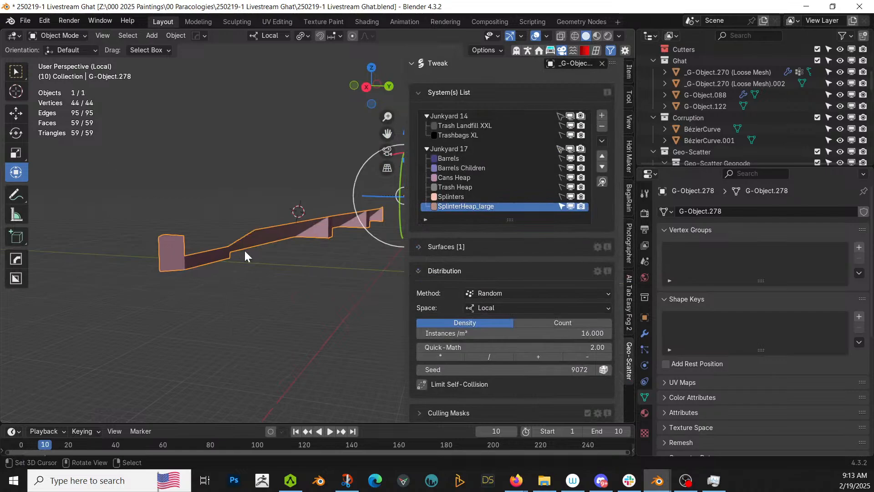
pyautogui.hotkey('shift', 'a')
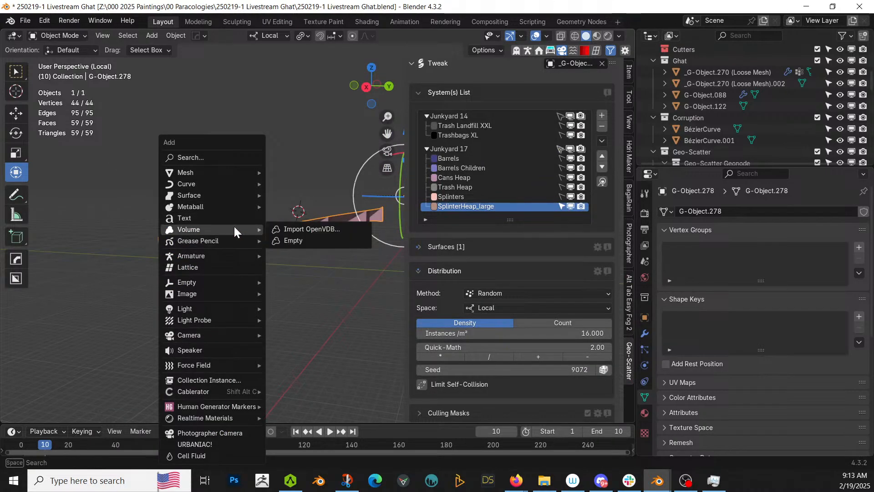
pyautogui.hotkey('ctrl', 'a')
pyautogui.click(271, 259)
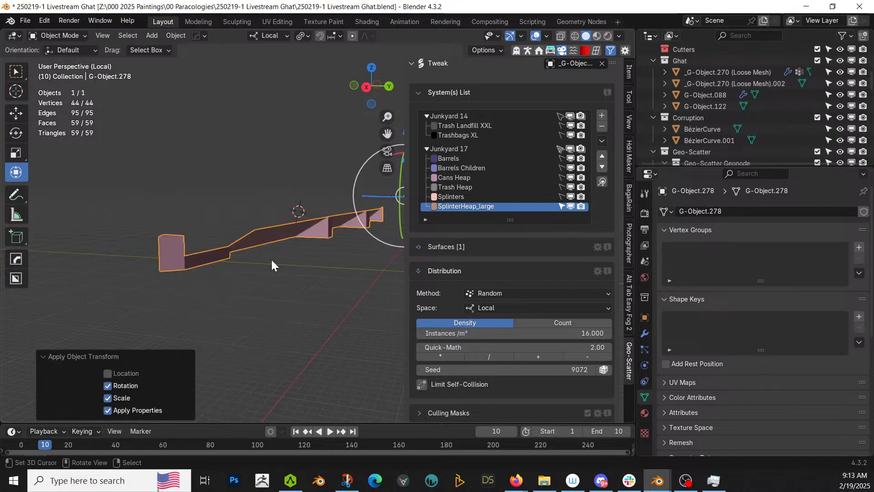
# - Add a Solidify modifier to the strip with a thickness of about -0.53 m
pyautogui.press('q')
pyautogui.moveTo(269, 252)
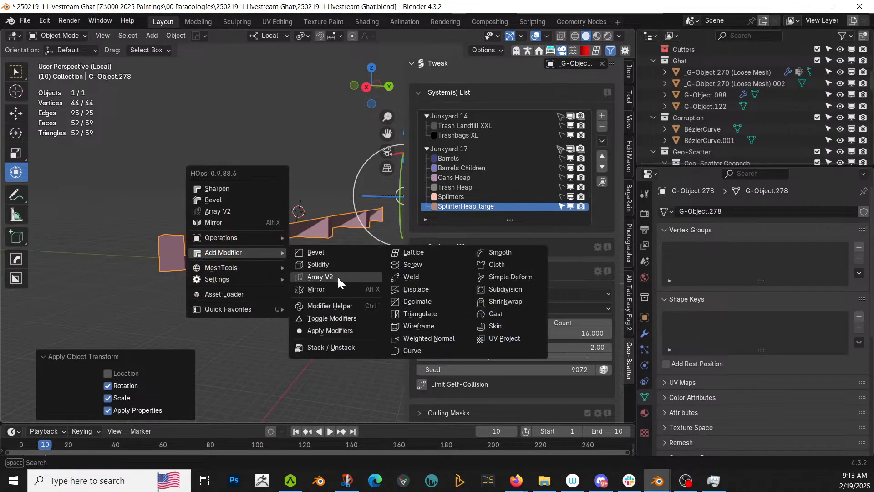
pyautogui.click(328, 263)
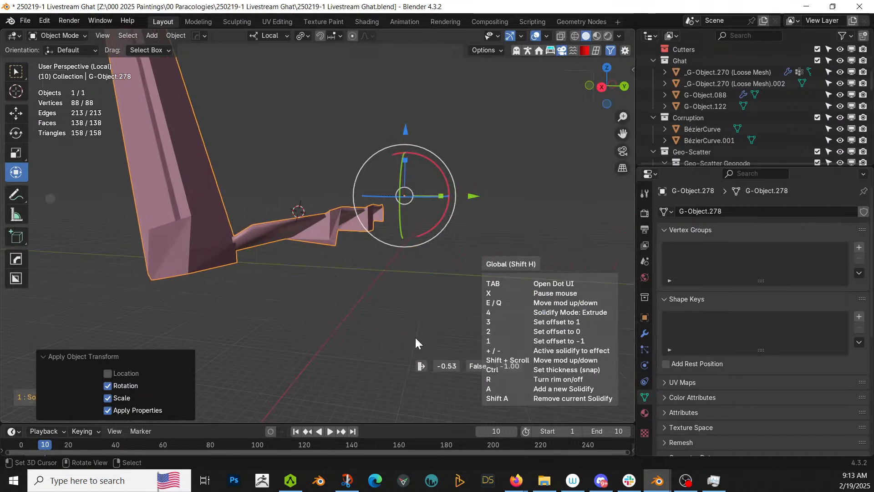
pyautogui.click(613, 299)
# - Turn off Even Thickness in the strip's Solidify modifier and apply all its modifiers
pyautogui.click(645, 333)
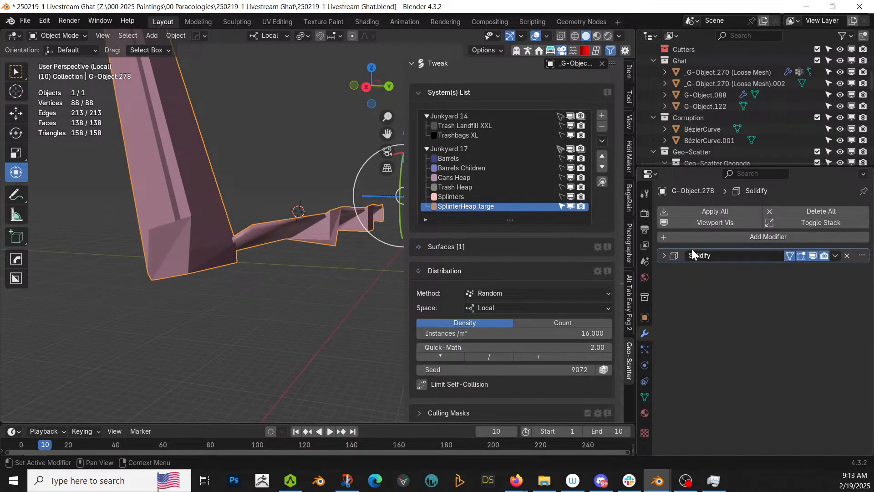
pyautogui.click(663, 255)
pyautogui.click(746, 315)
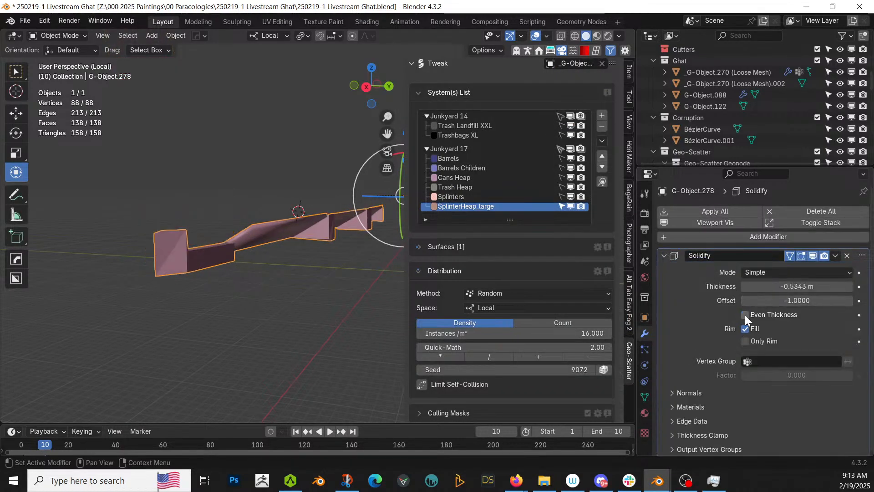
pyautogui.moveTo(111, 237); pyautogui.dragTo(214, 301, button='middle')
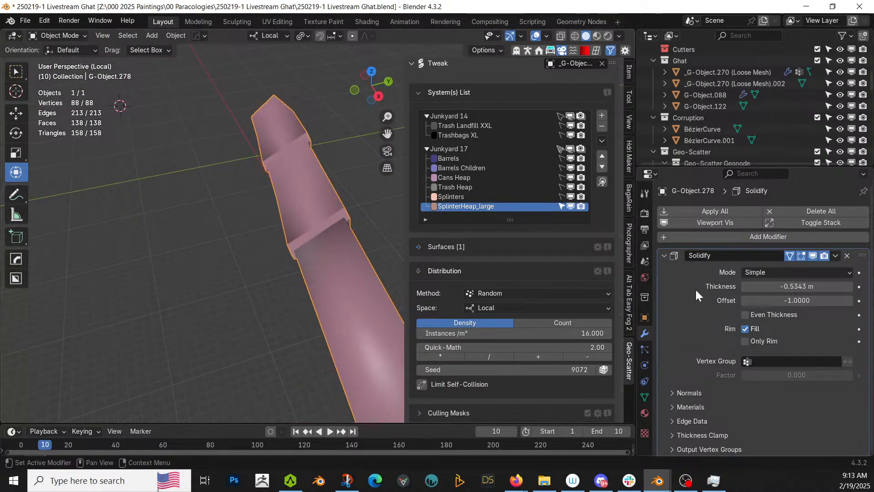
pyautogui.click(710, 213)
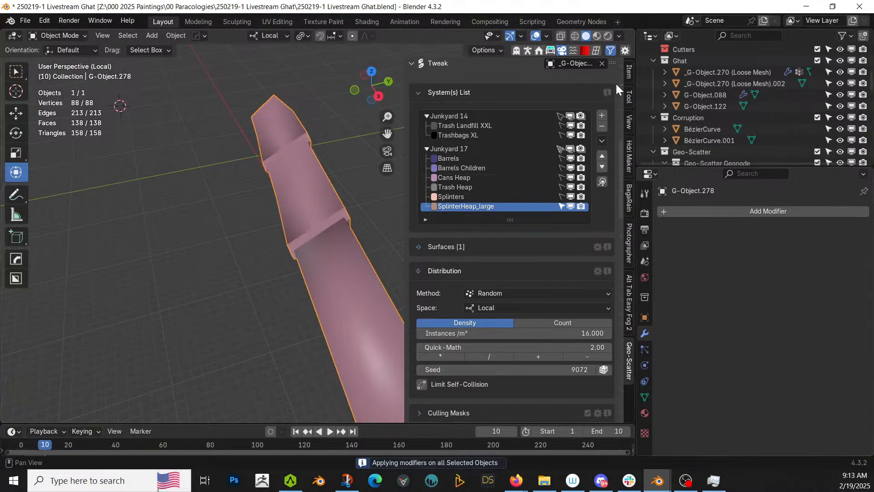
# - Try to remesh the solidified strip with Quad Remesher at a quad count of 500
pyautogui.click(628, 71)
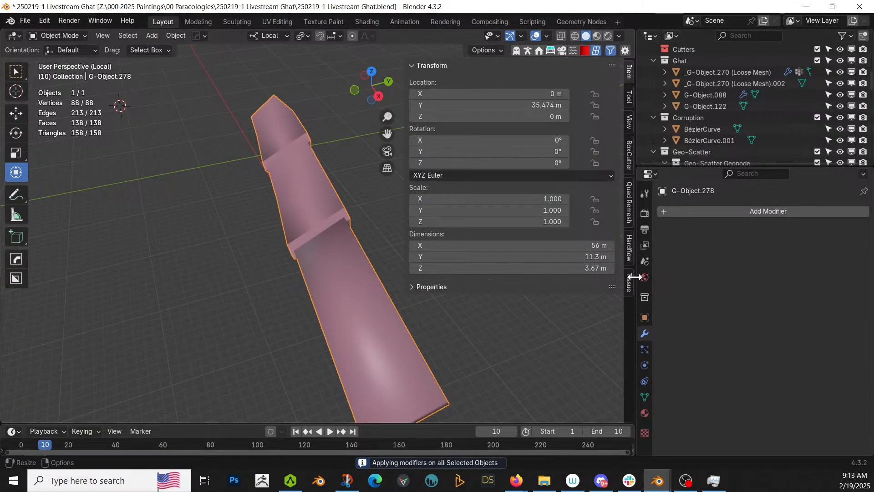
pyautogui.click(630, 211)
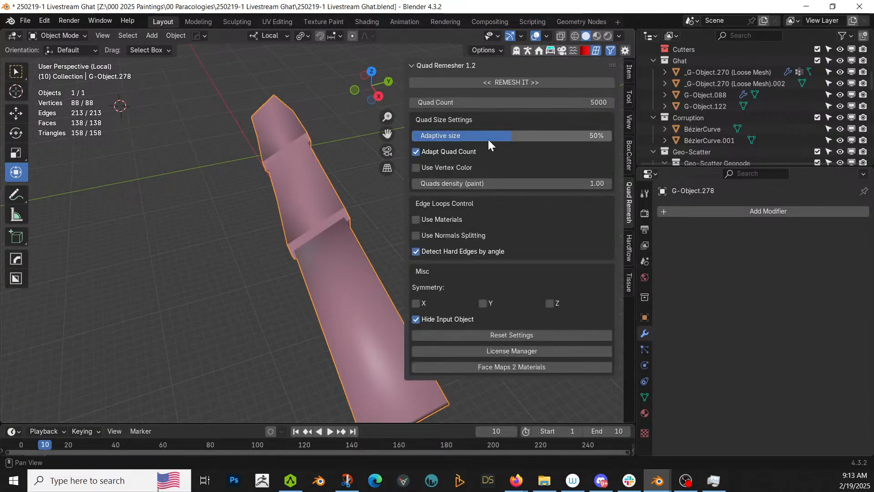
pyautogui.click(597, 102)
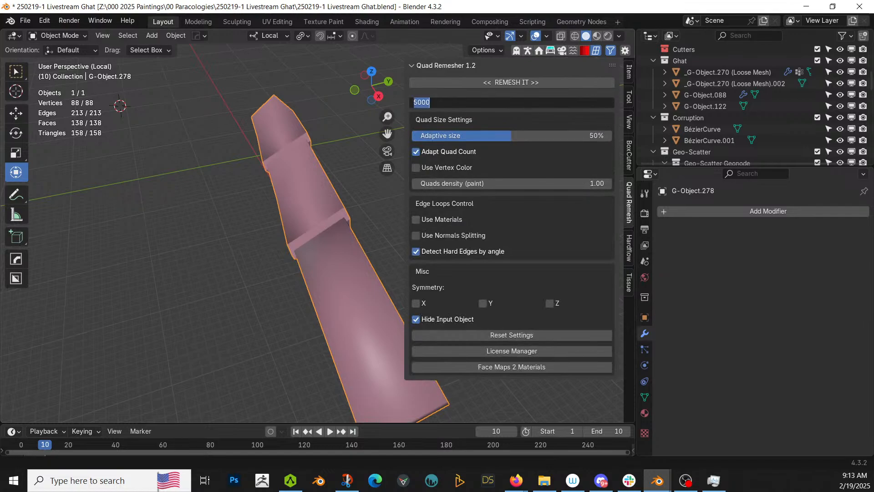
pyautogui.write('500')
pyautogui.press('Return')
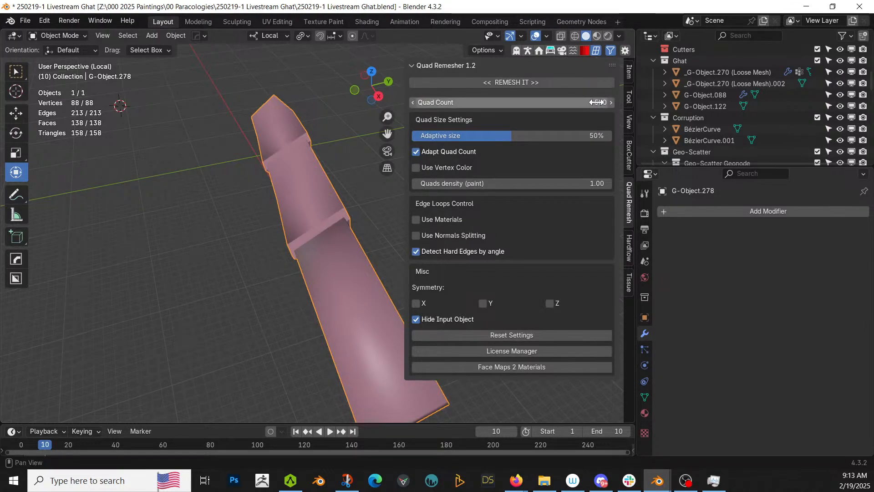
pyautogui.click(549, 82)
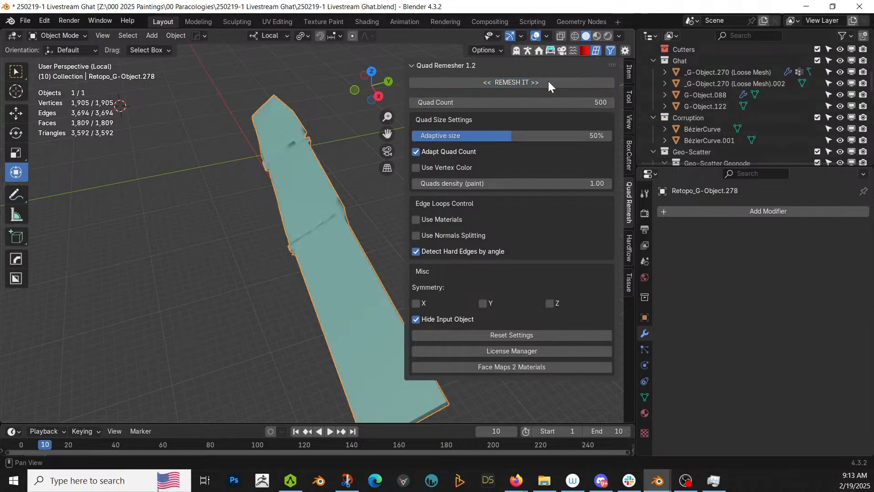
# - Look for the remeshed strip in the scene's object list and undo the remesh
pyautogui.scroll(-8, 741, 109)
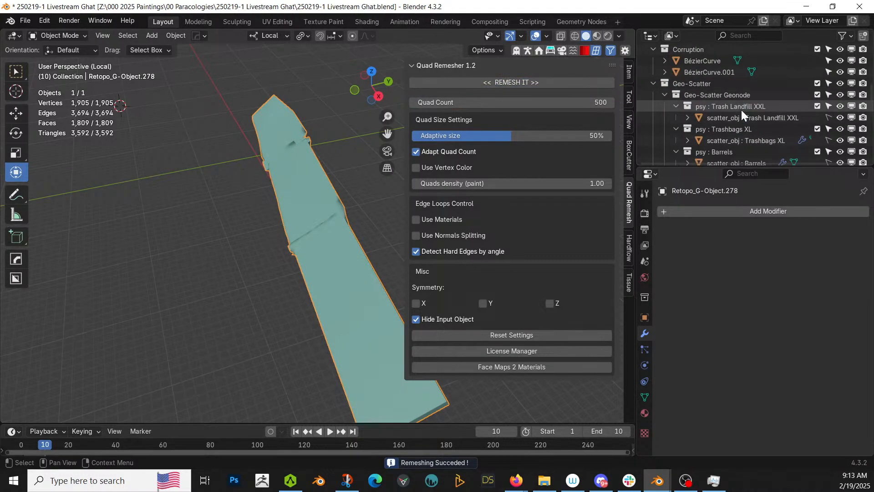
pyautogui.scroll(-10, 743, 109)
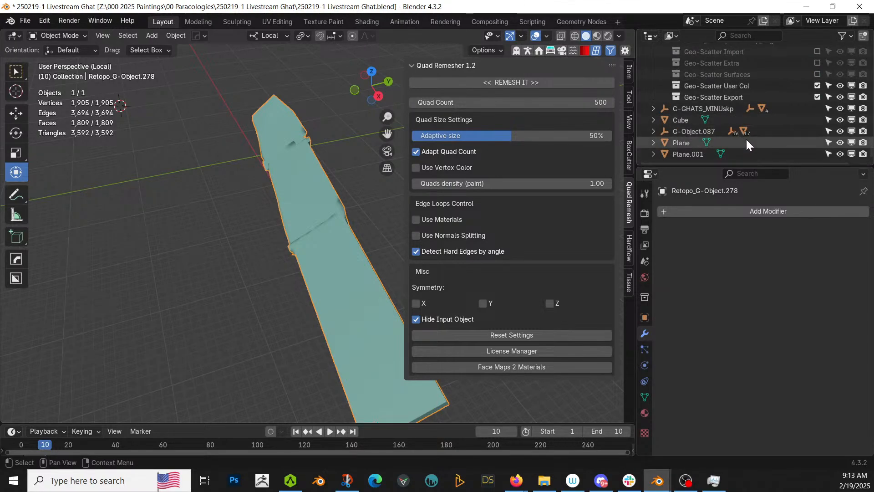
pyautogui.scroll(8, 746, 142)
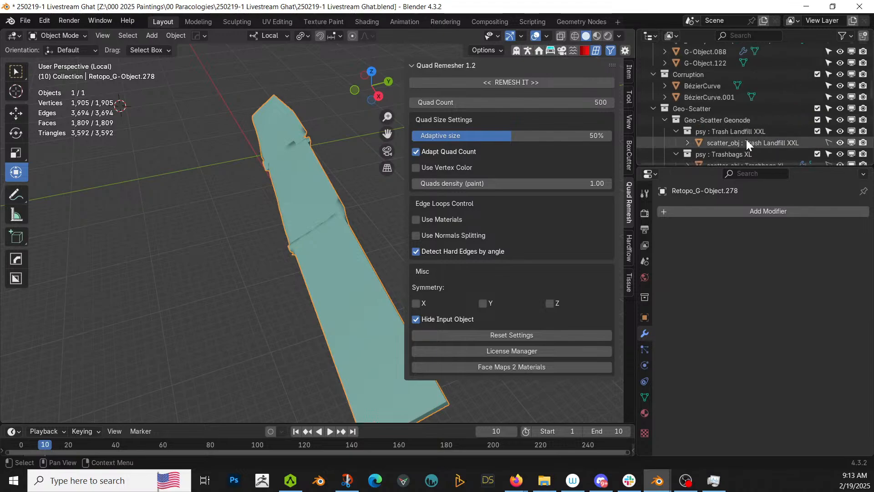
pyautogui.scroll(5, 747, 139)
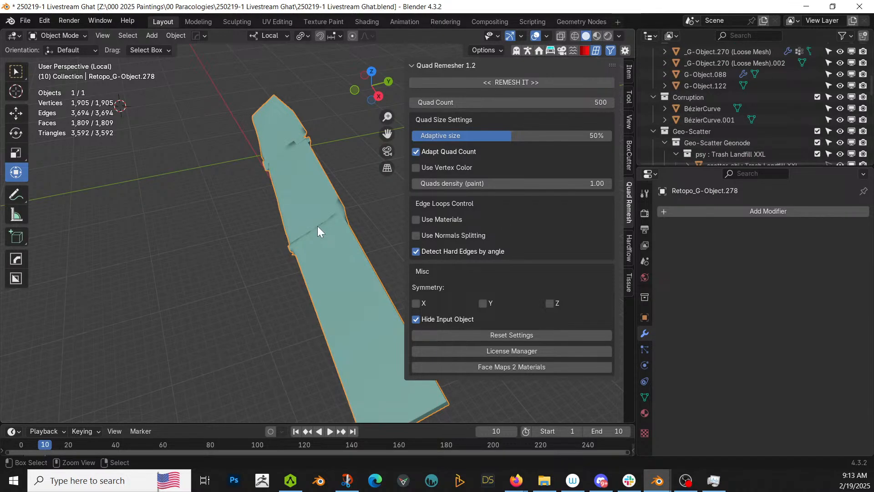
pyautogui.hotkey('ctrl', 'z')
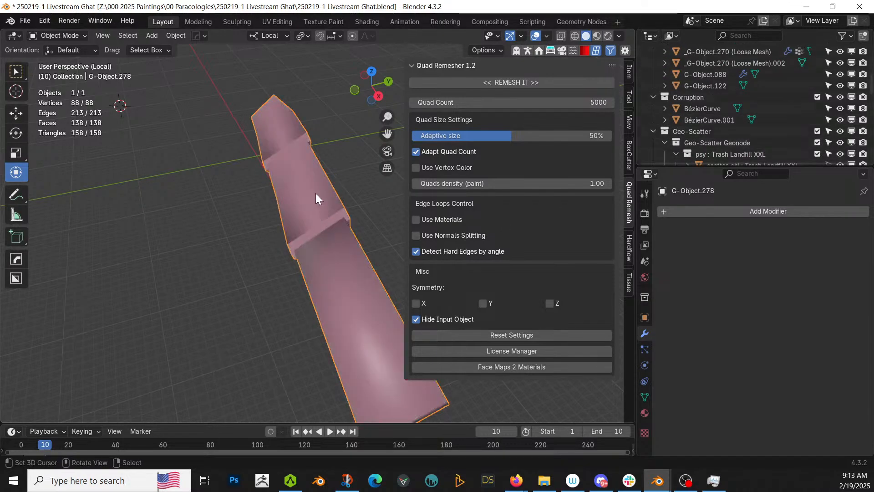
# - Locate G-Object.278 in the scene's object list and move it to the Scene Collection
pyautogui.press('KP_Decimal')
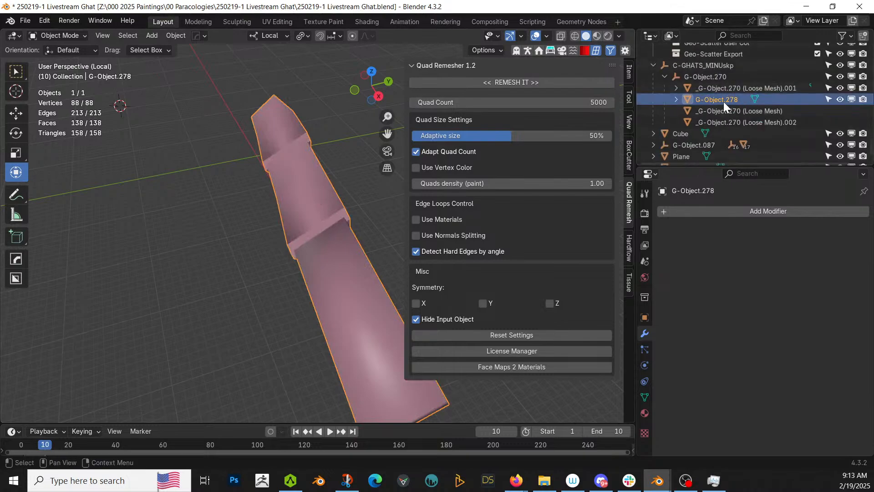
pyautogui.press('m')
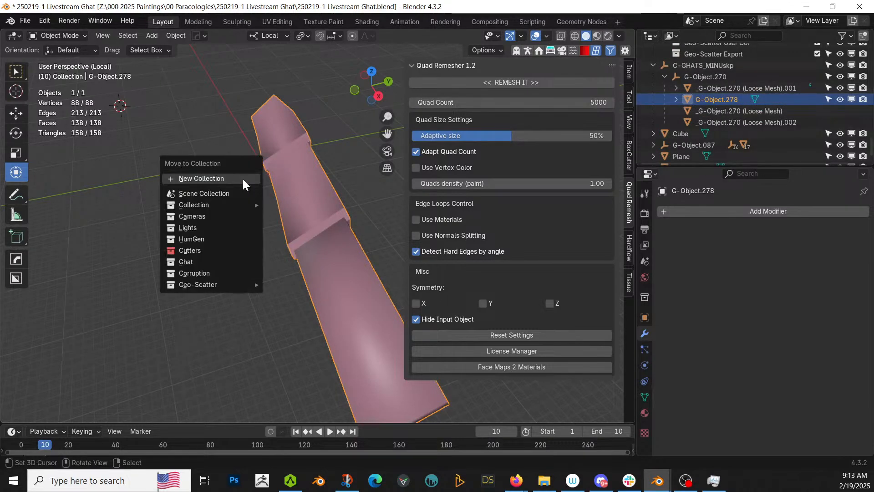
pyautogui.click(225, 194)
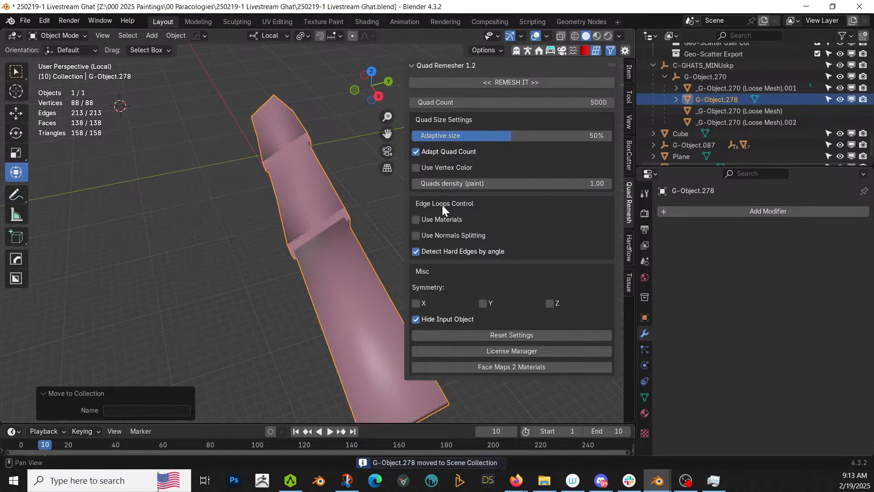
pyautogui.scroll(3, 748, 114)
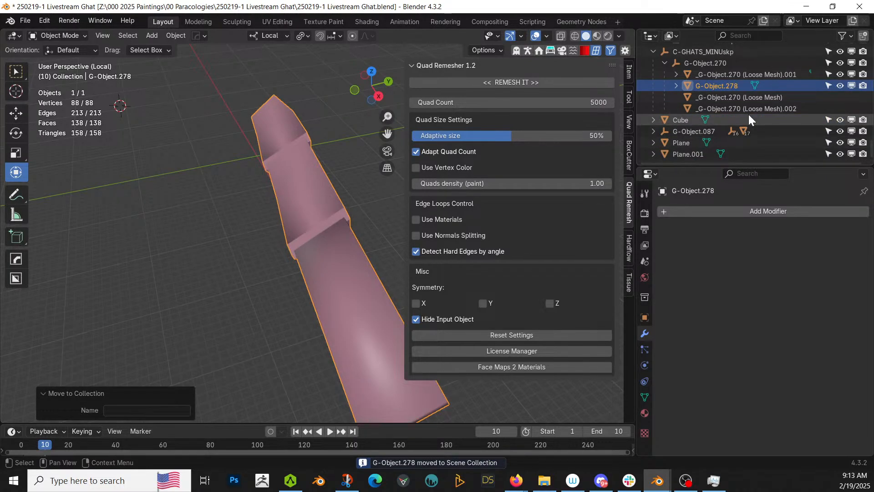
pyautogui.scroll(-5, 749, 114)
pyautogui.scroll(3, 749, 114)
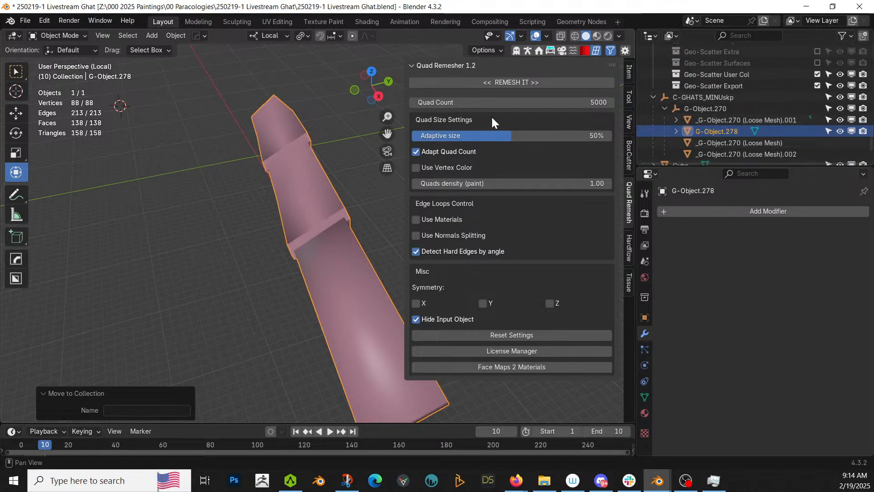
# - Remesh the strip with Quad Remesher at a quad count of 5000 and delete the original G-Object.278
pyautogui.click(509, 82)
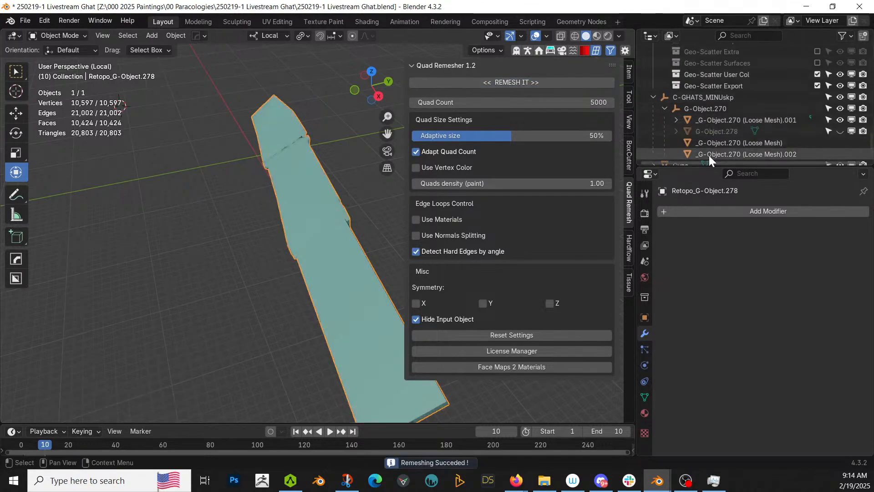
pyautogui.click(729, 131)
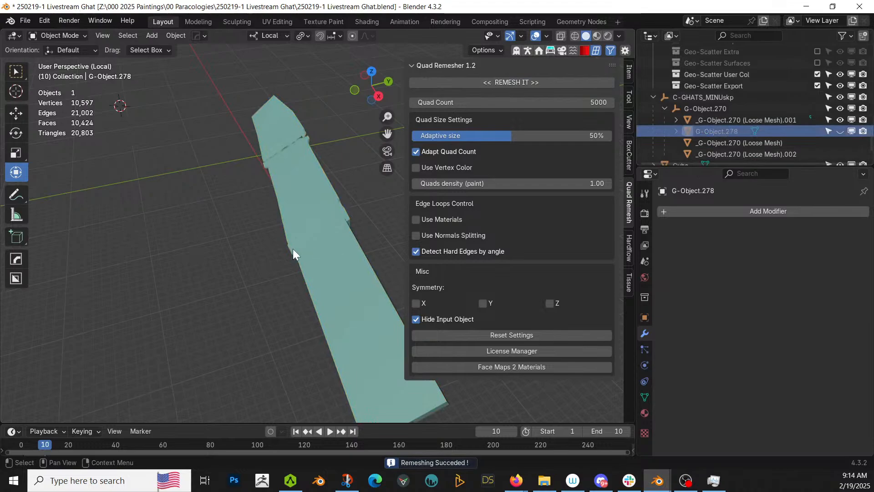
pyautogui.press('Delete')
# - Mark and then unmark all of the remeshed strip's edges as sharp with the HOps Mark operation in Edit Mode
pyautogui.rightClick(303, 224)
pyautogui.press('Tab')
pyautogui.scroll(1, 304, 222)
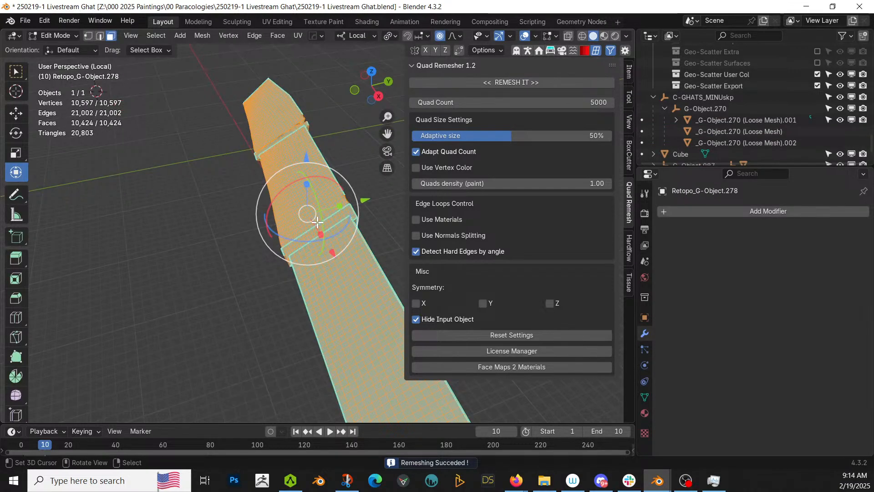
pyautogui.moveTo(304, 222); pyautogui.dragTo(238, 232, button='middle')
pyautogui.press('q')
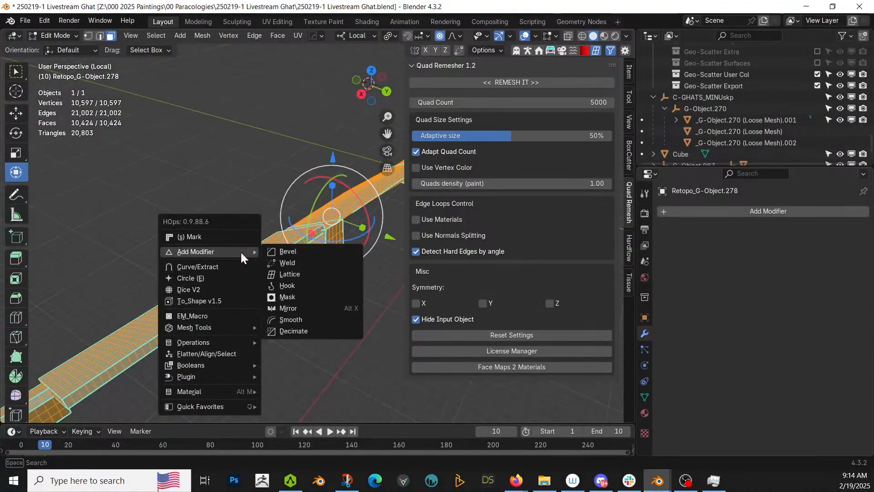
pyautogui.click(227, 241)
pyautogui.press('q')
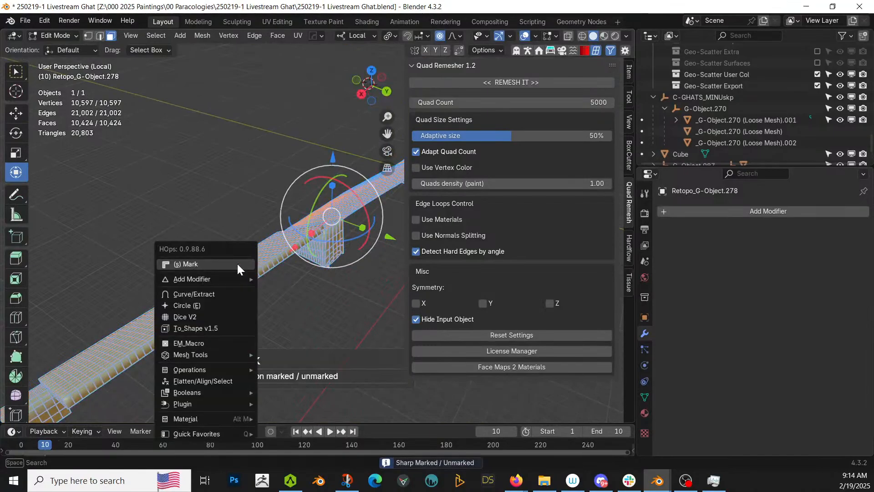
pyautogui.click(237, 263)
pyautogui.moveTo(237, 263); pyautogui.dragTo(351, 259, button='middle')
pyautogui.press('Tab')
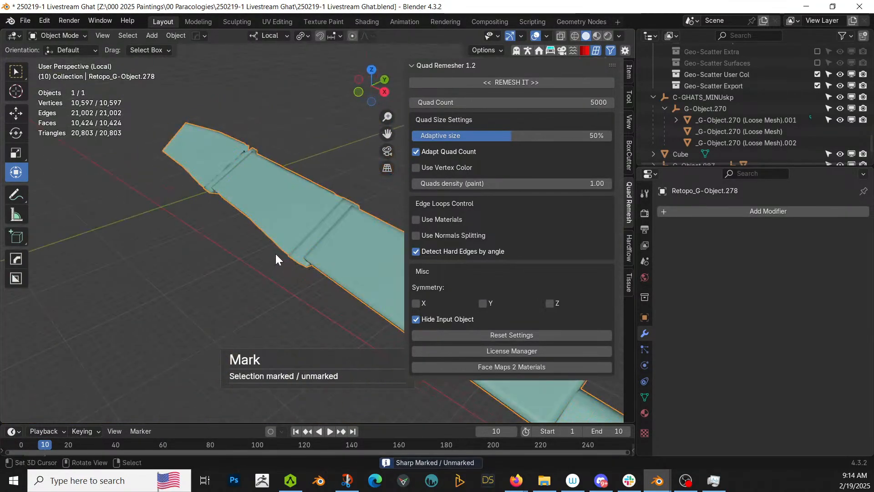
# - Leave local view and apply a Random Flow Quick Displacement to the remeshed strip with Clouds noise and a strength of 1
pyautogui.press('KP_Divide')
pyautogui.moveTo(275, 253); pyautogui.dragTo(255, 262, button='middle')
pyautogui.scroll(3, 298, 302)
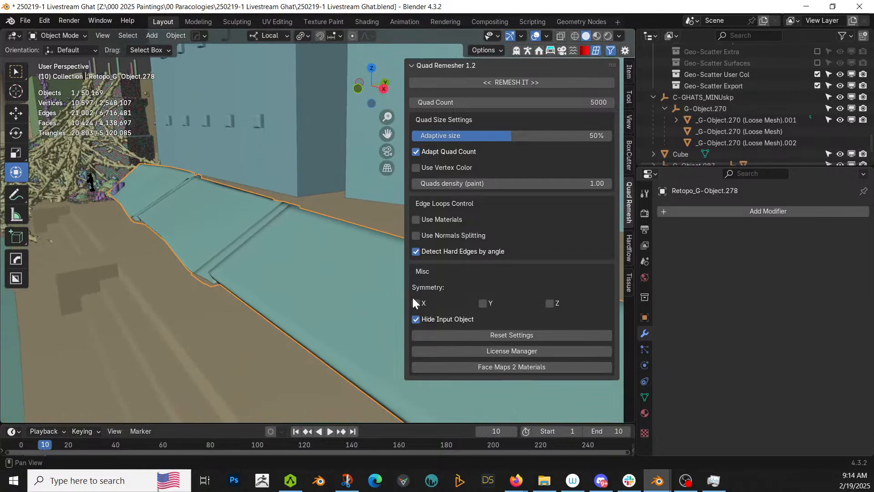
pyautogui.hotkey('ctrl', 'alt', 'x')
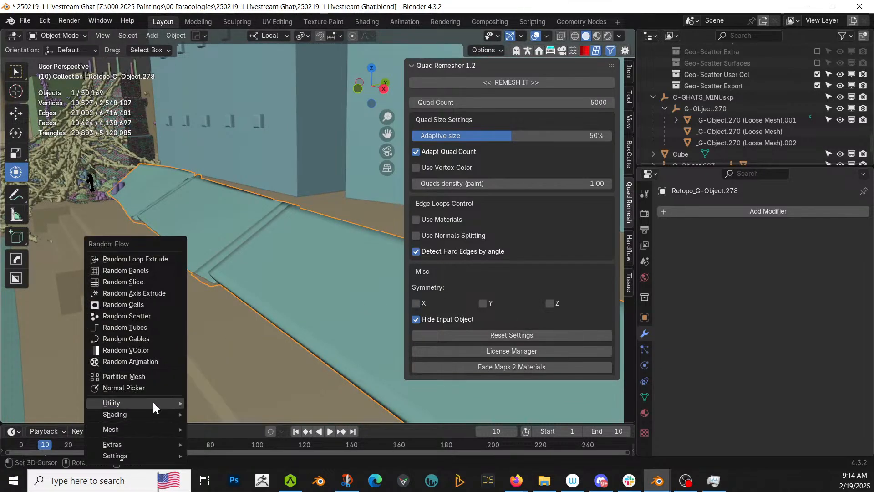
pyautogui.moveTo(152, 402)
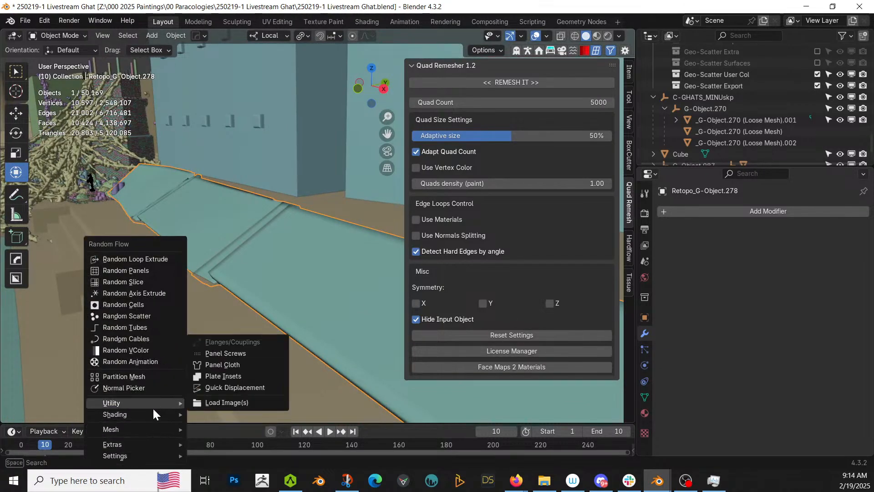
pyautogui.click(267, 386)
pyautogui.moveTo(344, 100); pyautogui.dragTo(563, 80)
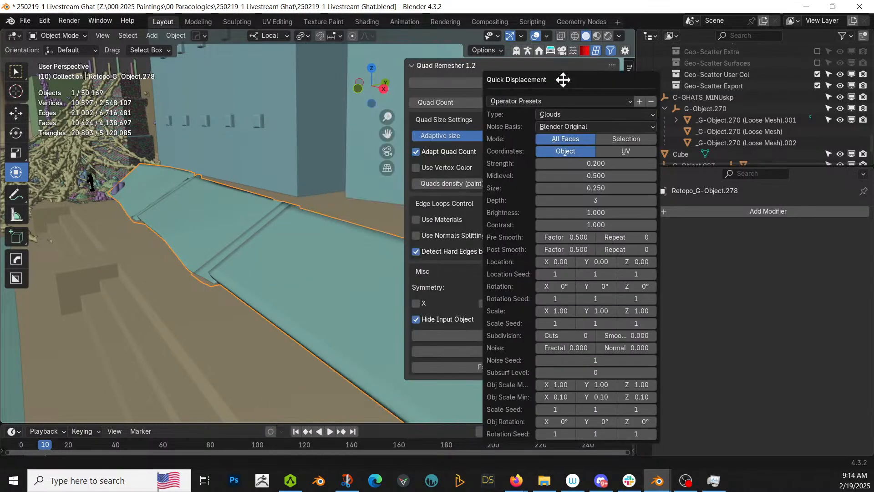
pyautogui.doubleClick(596, 163)
pyautogui.write('1')
pyautogui.press('Return')
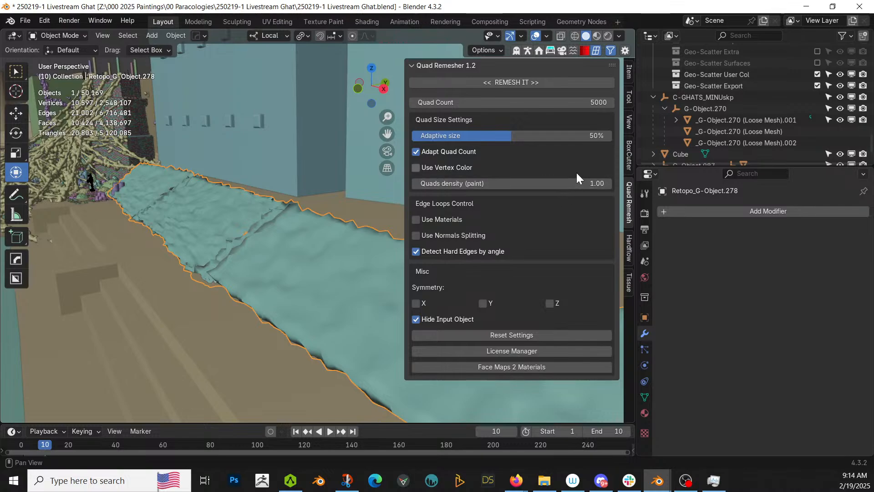
# - Run Quick Displacement on the strip again at strength 1 with the noise size set to 0.1
pyautogui.click(255, 224)
pyautogui.rightClick(191, 215)
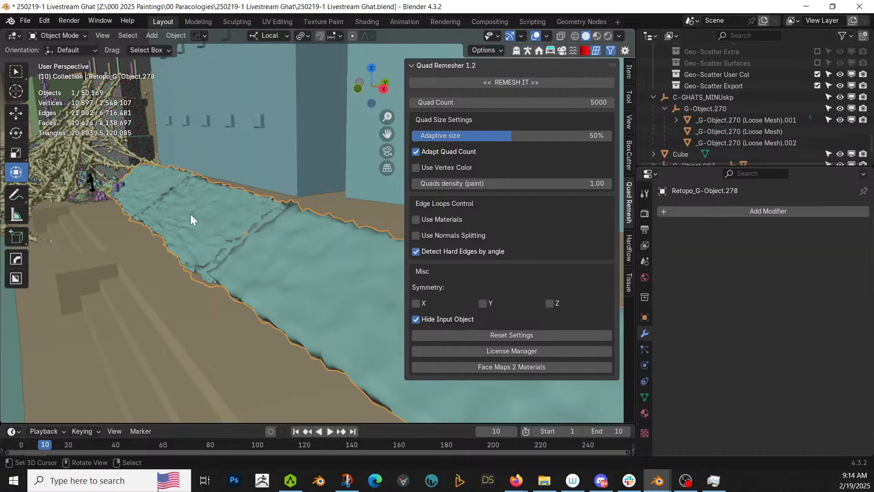
pyautogui.hotkey('shift', 'q')
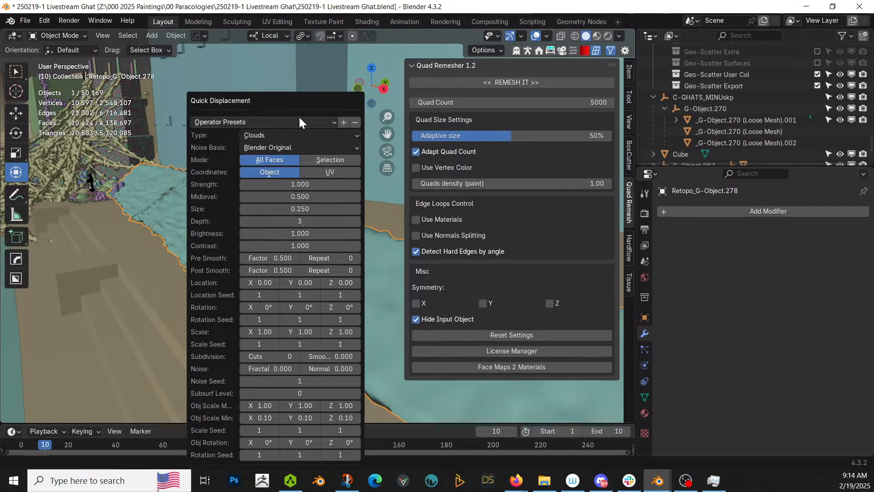
pyautogui.moveTo(289, 98); pyautogui.dragTo(441, 70)
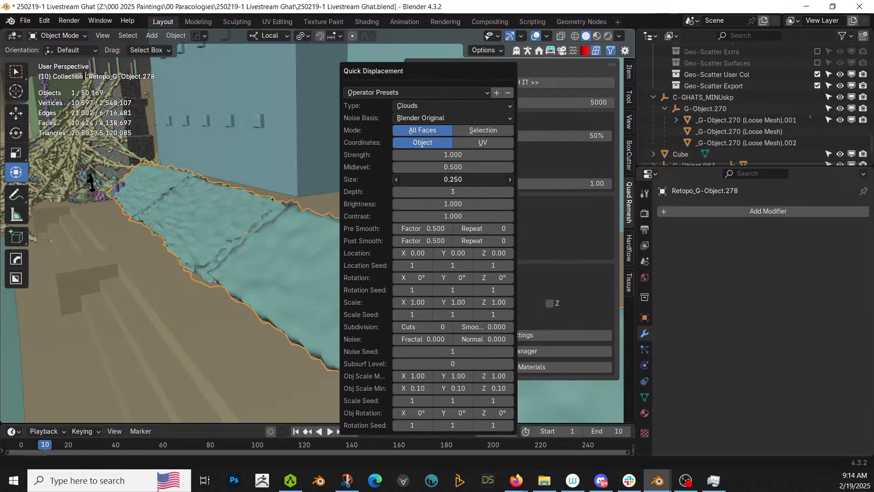
pyautogui.moveTo(454, 179); pyautogui.dragTo(455, 179)
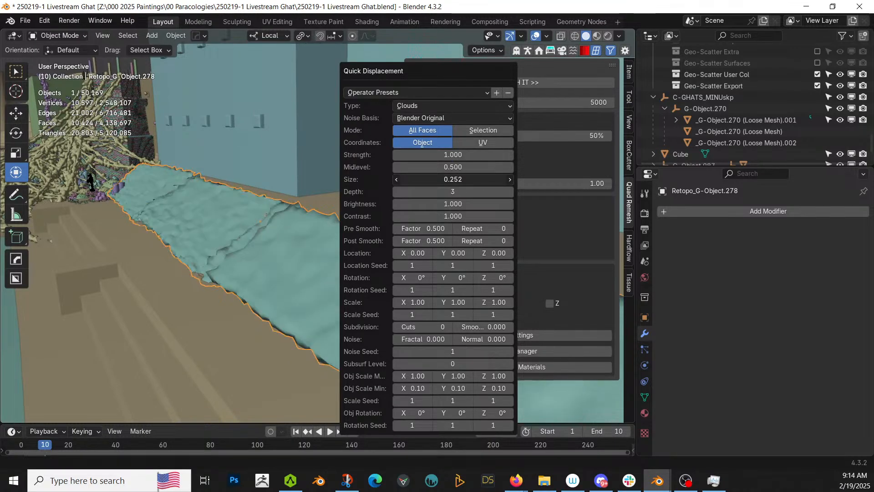
pyautogui.click(456, 179)
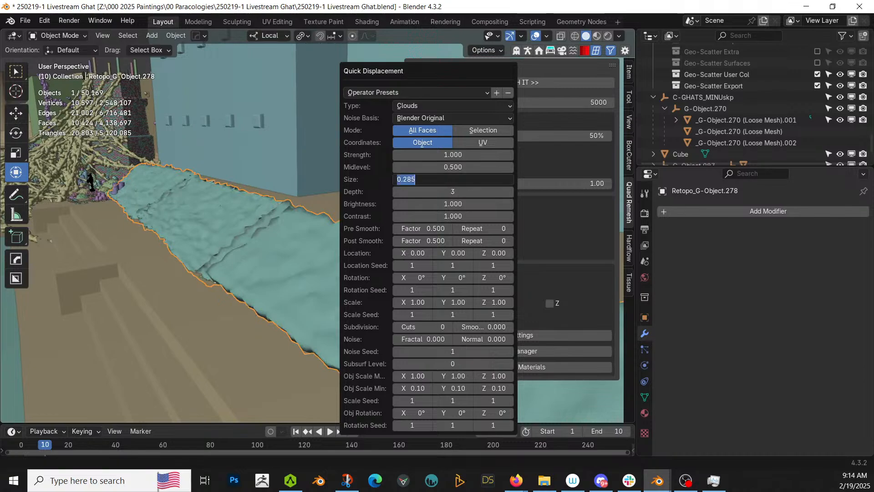
pyautogui.press('BackSpace')
pyautogui.press('Return')
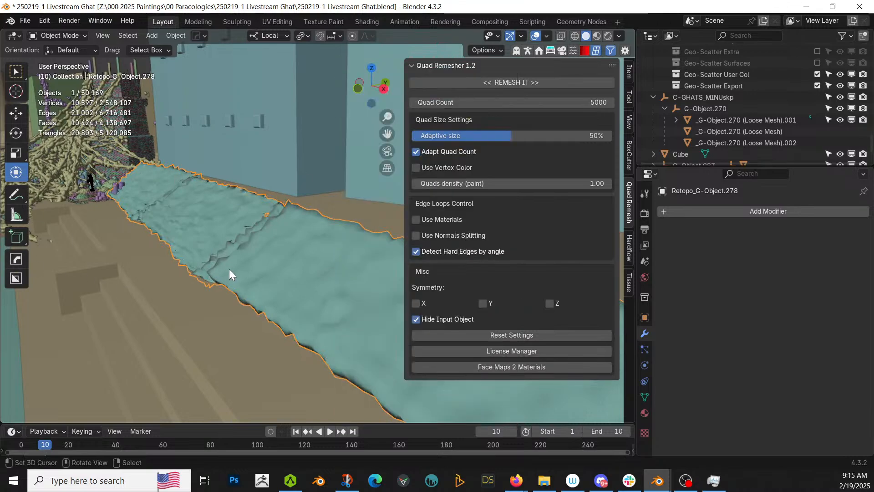
# - Apply another Quick Displacement to the strip with size 0.2, one subdivision cut and strength 0.25
pyautogui.press('Tab')
pyautogui.press('Tab')
pyautogui.hotkey('shift', 'q')
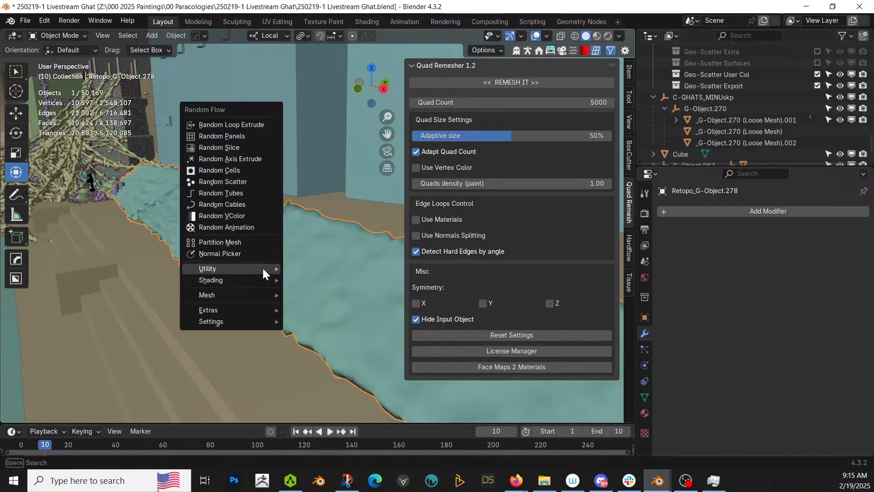
pyautogui.moveTo(264, 269)
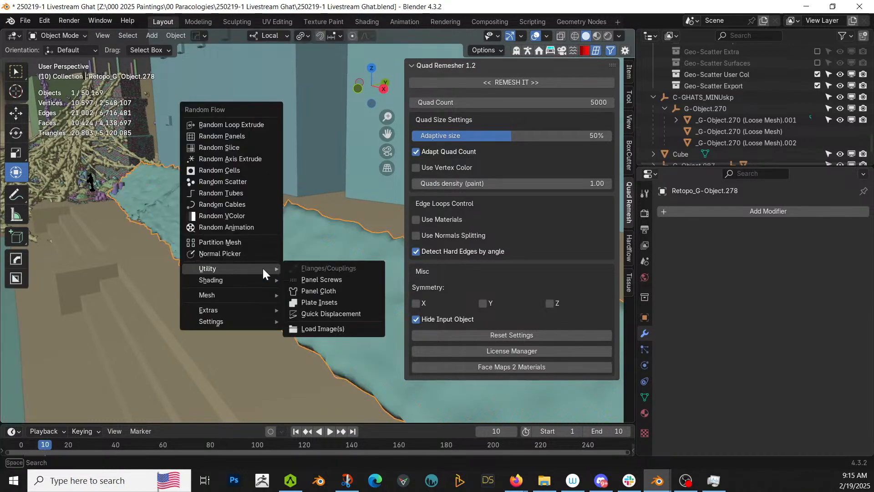
pyautogui.click(340, 313)
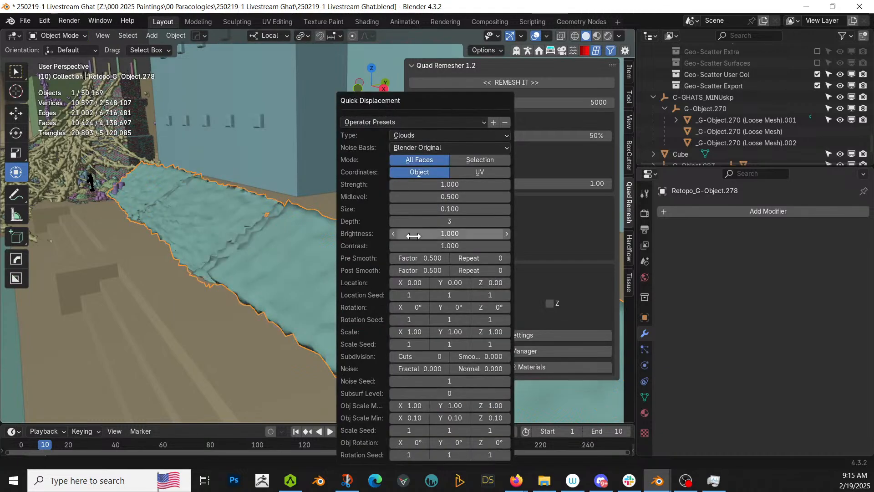
pyautogui.click(437, 208)
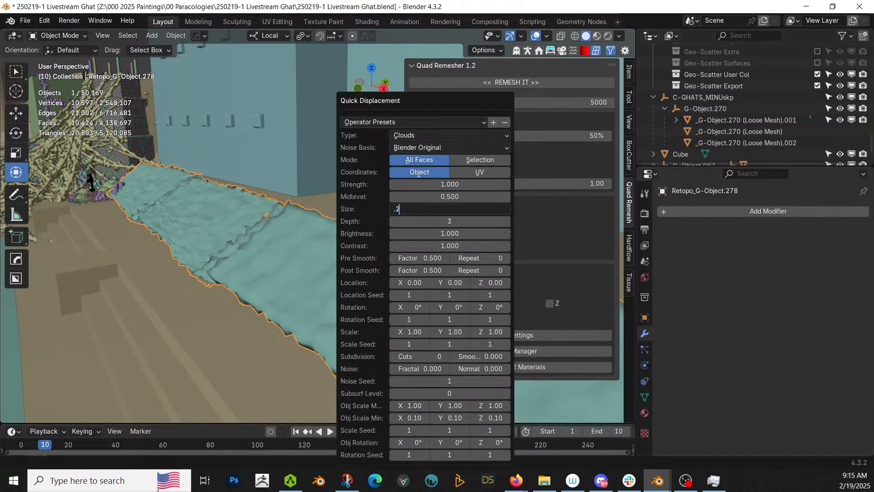
pyautogui.write('.2')
pyautogui.press('Return')
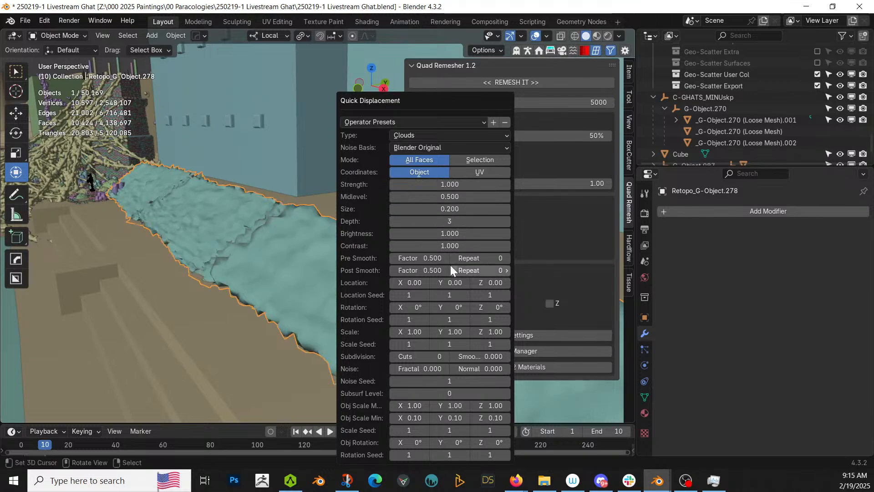
pyautogui.click(447, 356)
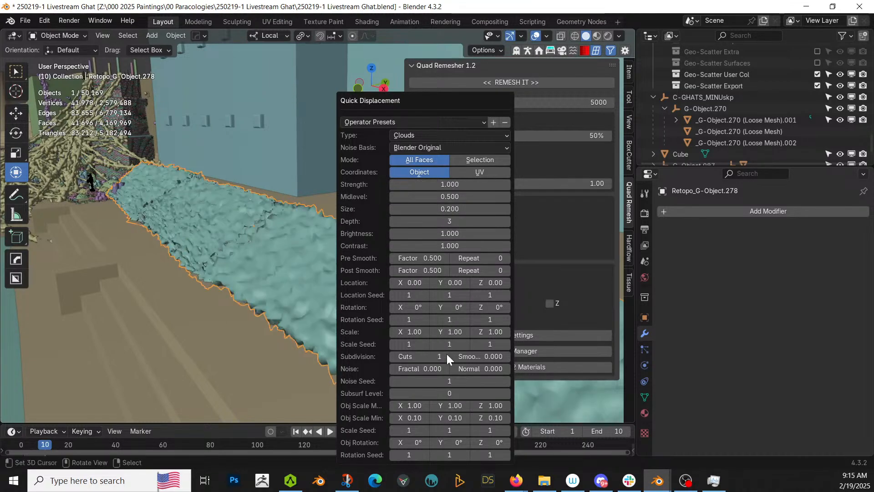
pyautogui.click(455, 184)
pyautogui.press('BackSpace')
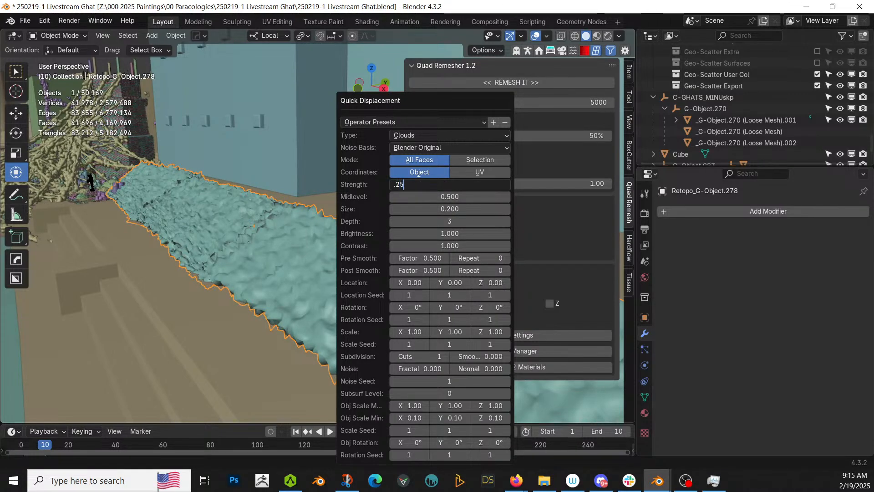
pyautogui.press('Return')
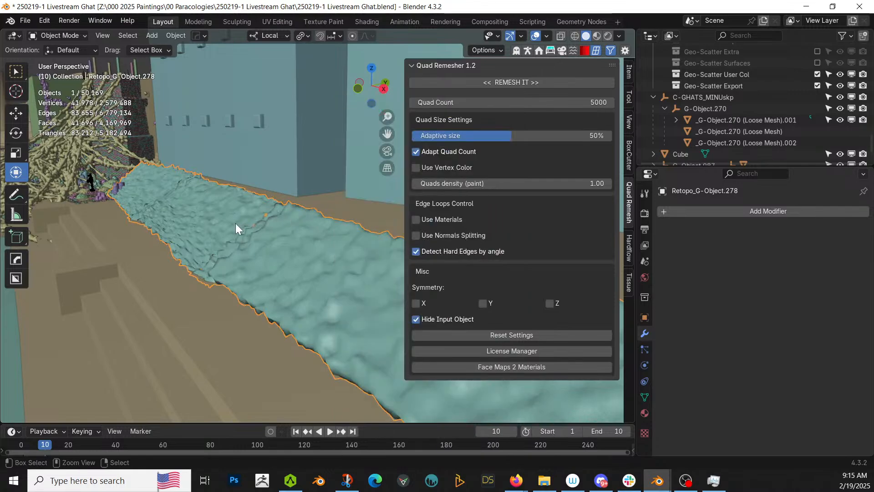
# - Add a level 1 Subdivision modifier to the strip and move it about -1.25 m along local Z and 0.79 m along local Y
pyautogui.hotkey('ctrl', '1')
pyautogui.moveTo(254, 233)
pyautogui.mouseDown(button='middle')
pyautogui.moveTo(267, 249)
pyautogui.moveTo(243, 233)
pyautogui.moveTo(238, 239)
pyautogui.mouseUp(button='middle')
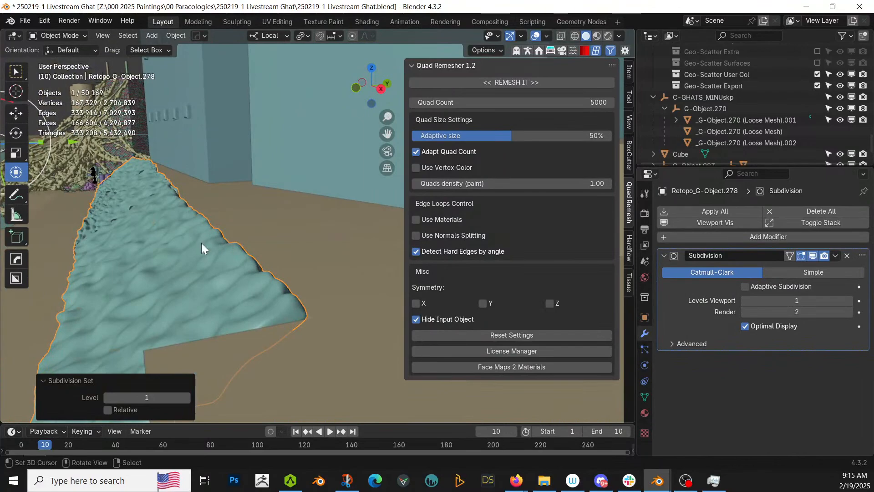
pyautogui.press('g')
pyautogui.press('z')
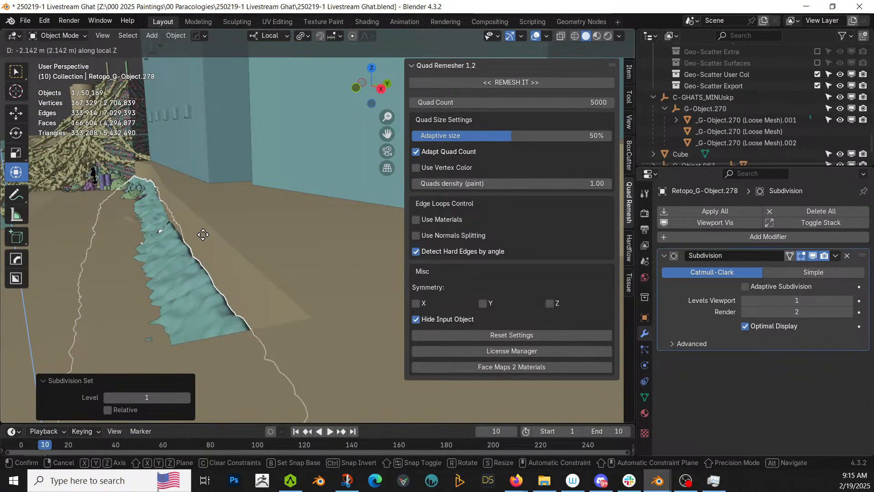
pyautogui.click(201, 251)
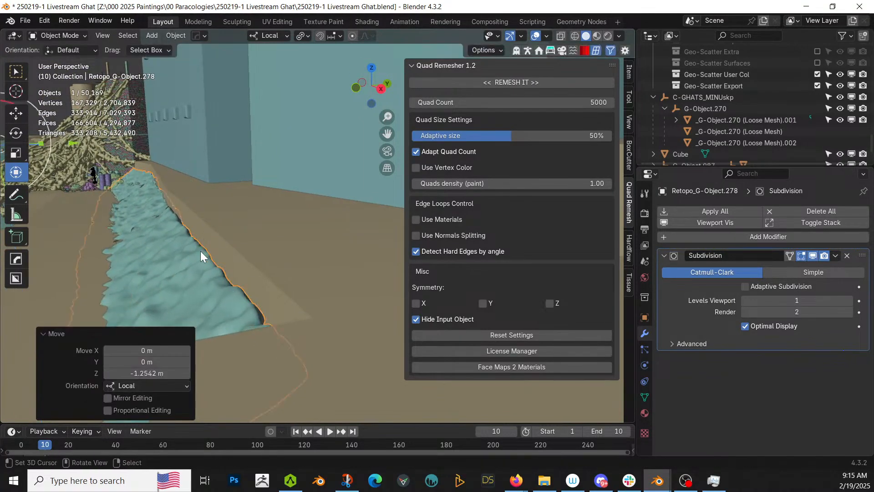
pyautogui.press('g')
pyautogui.press('y')
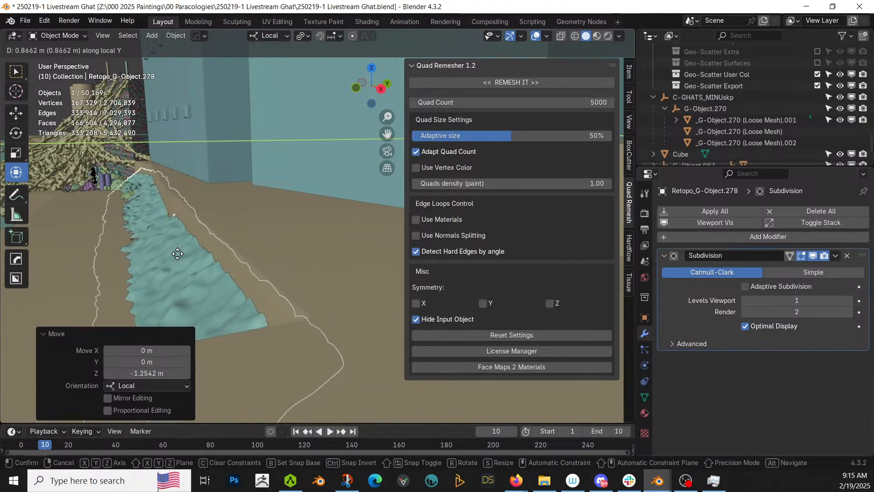
pyautogui.click(177, 254)
# - Reselect the displaced strip on the Ghat steps and apply its Subdivision modifier
pyautogui.scroll(-6, 226, 260)
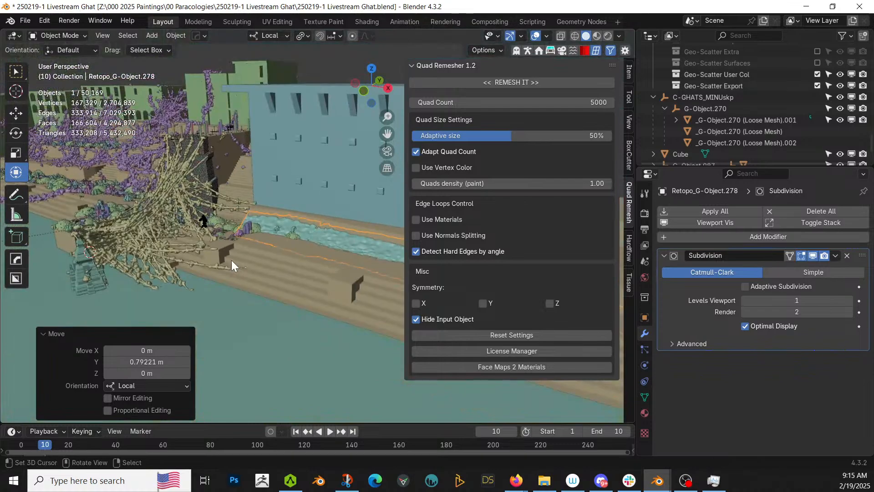
pyautogui.press('Tab')
pyautogui.press('Tab')
pyautogui.rightClick(261, 289)
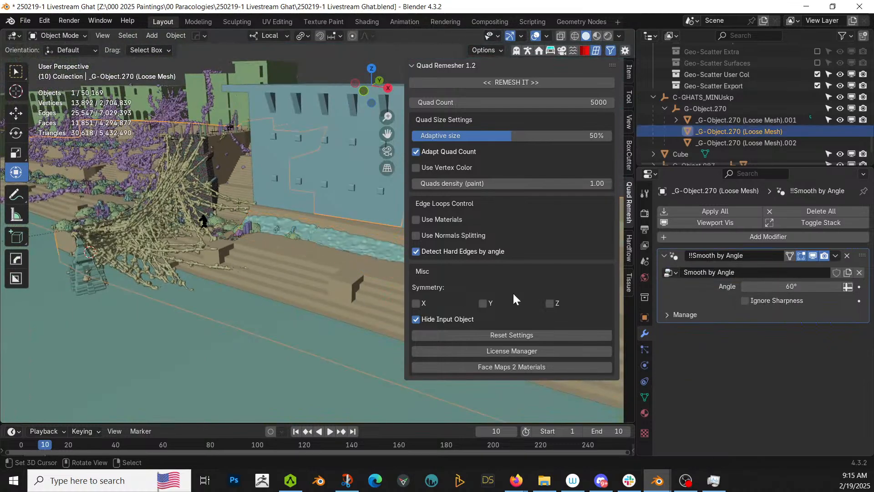
pyautogui.rightClick(345, 245)
pyautogui.hotkey('ctrl', 'a')
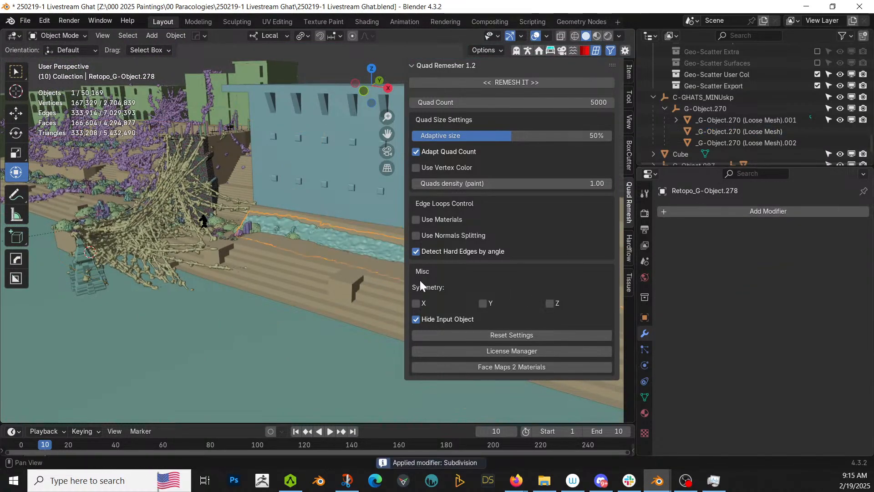
# - Unwrap all faces of the displaced strip with Smart UV Project at a 66° angle limit
pyautogui.scroll(3, 269, 270)
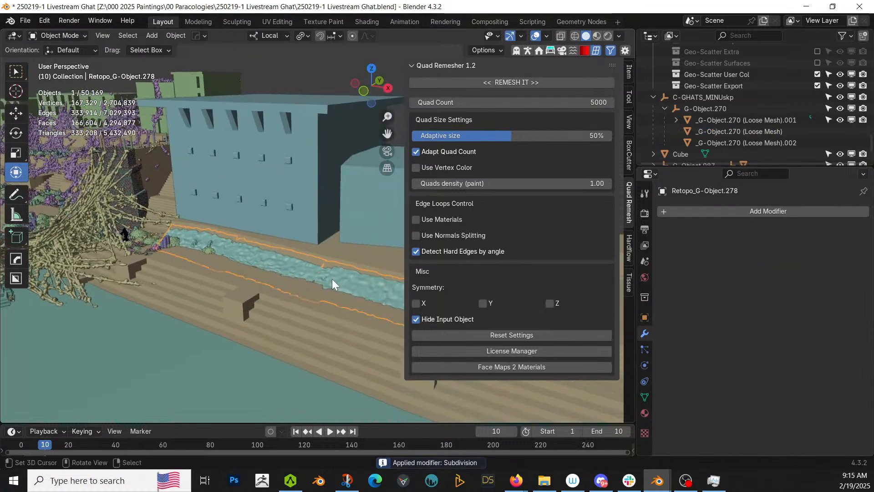
pyautogui.press('Tab')
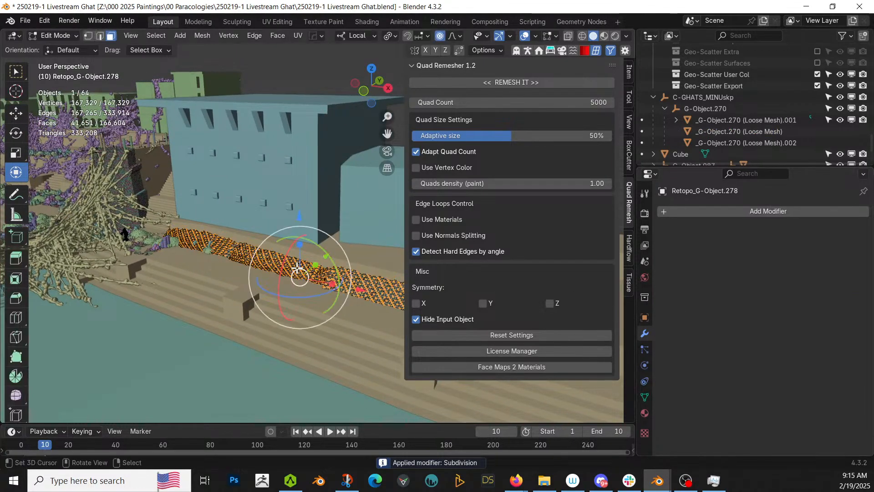
pyautogui.press('a')
pyautogui.press('u')
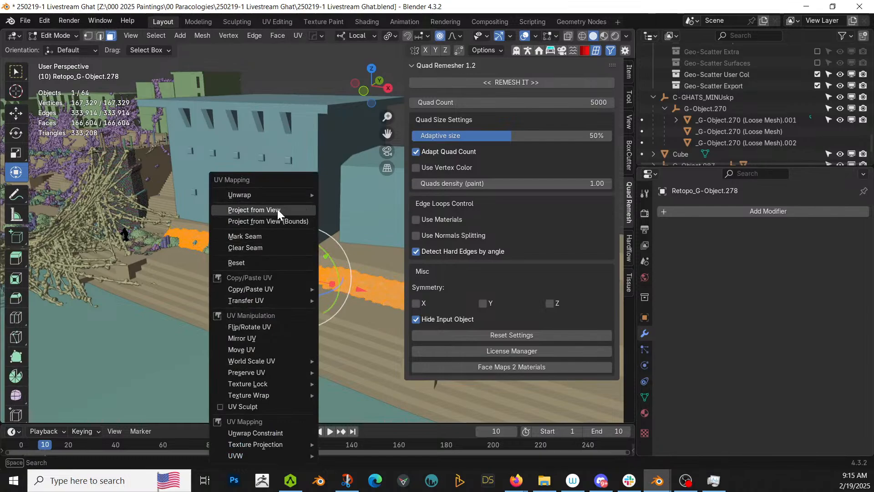
pyautogui.moveTo(271, 195)
pyautogui.click(397, 235)
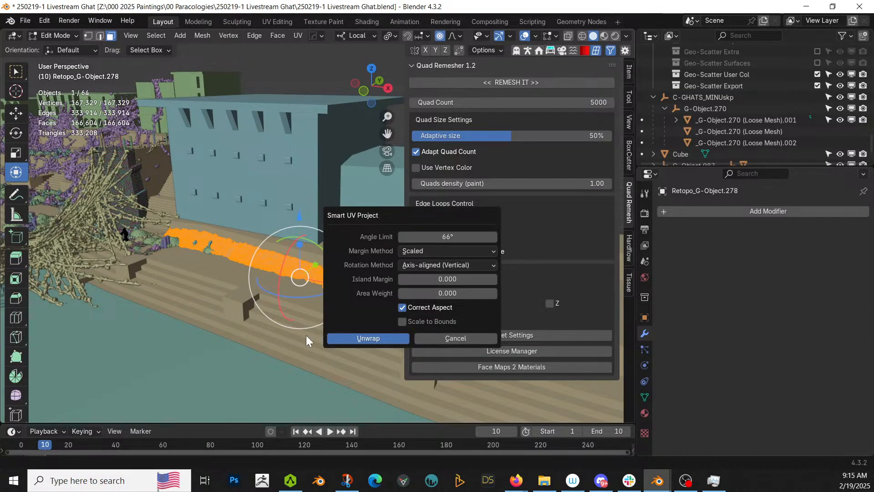
pyautogui.click(357, 337)
pyautogui.press('Tab')
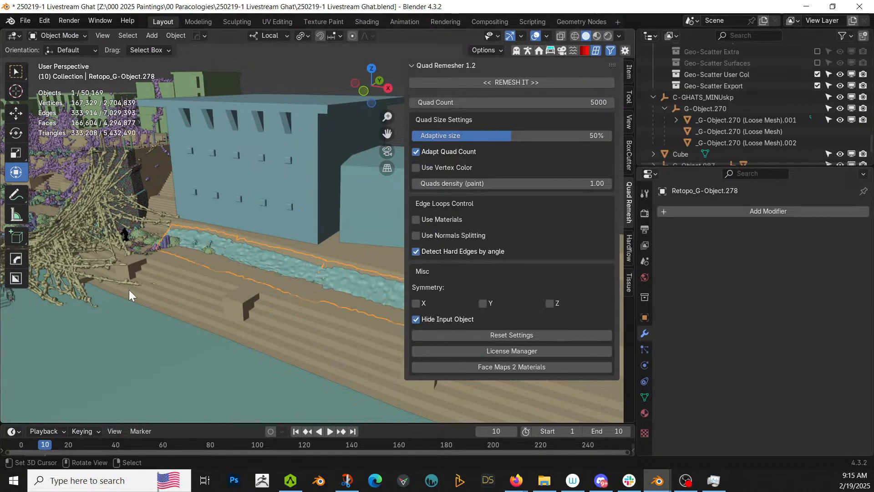
# - Assign the Dirt & AO Grass material to the strip and preview it in rendered shading
pyautogui.click(644, 413)
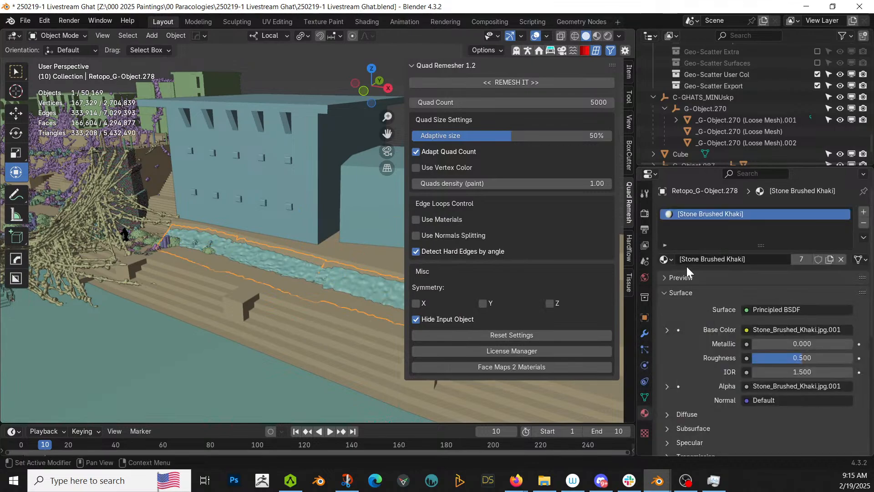
pyautogui.click(664, 259)
pyautogui.write('ao')
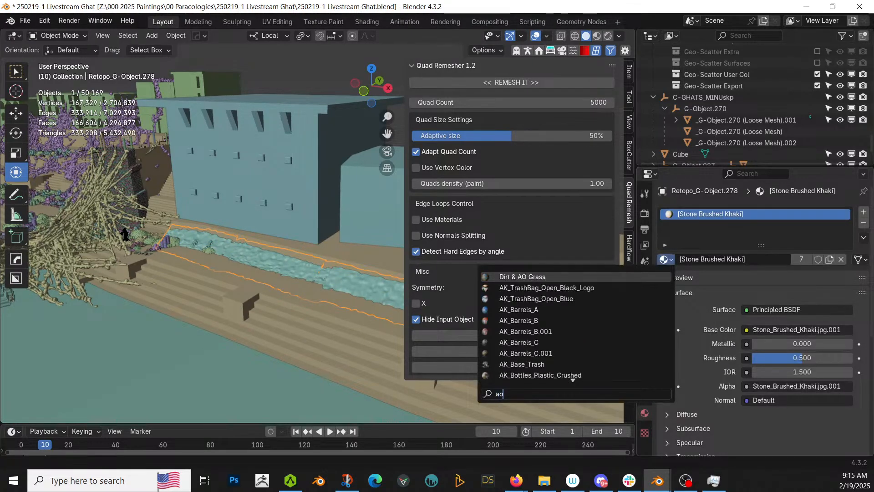
pyautogui.press('Return')
pyautogui.moveTo(195, 247); pyautogui.dragTo(157, 247, button='middle')
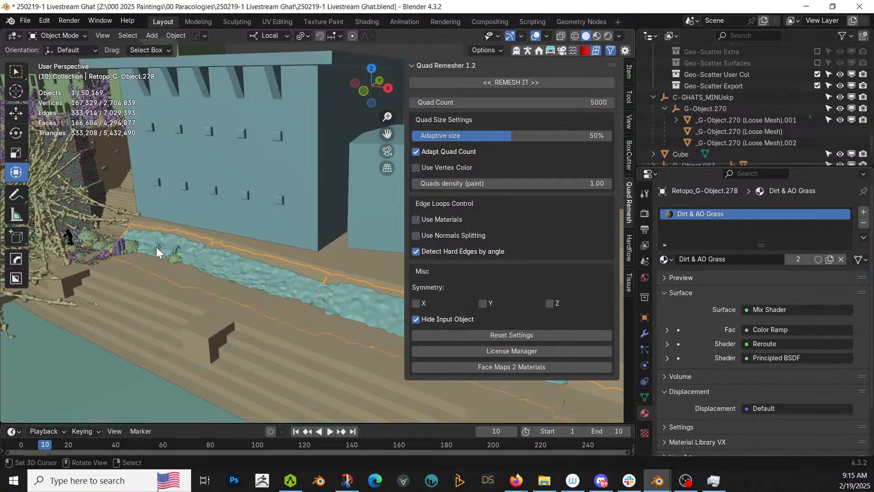
pyautogui.press('z')
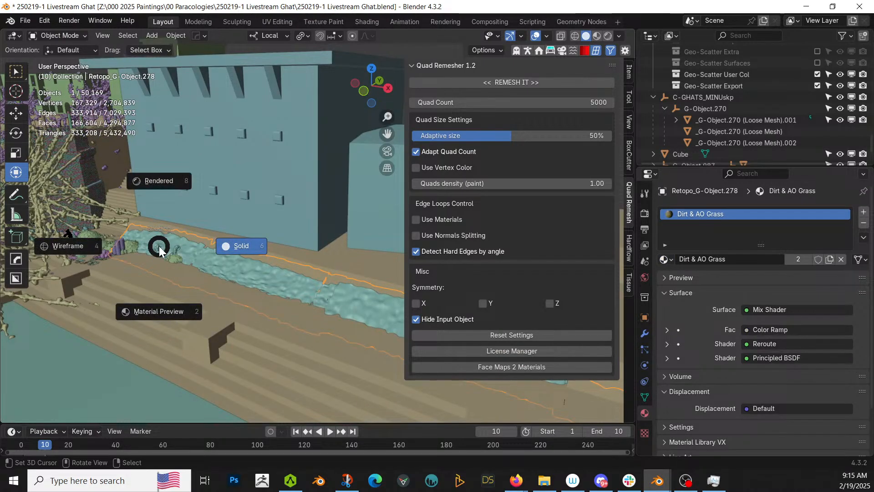
pyautogui.press('8')
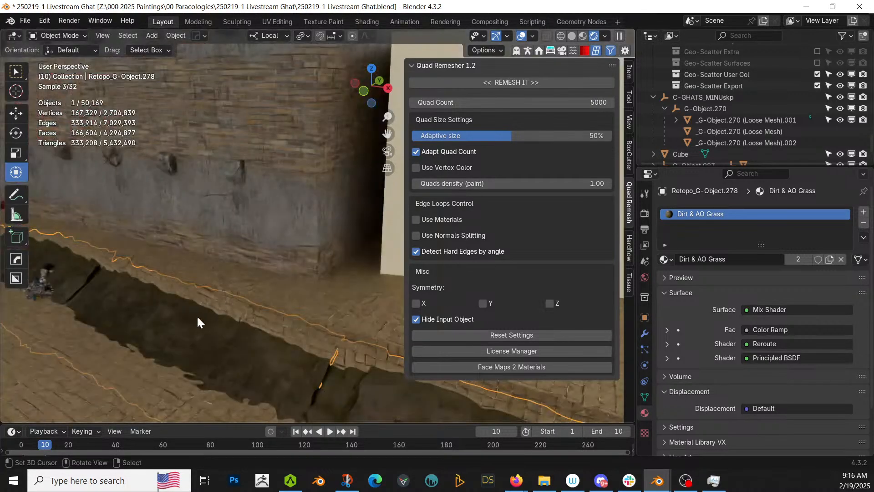
pyautogui.rightClick(187, 322)
pyautogui.scroll(-4, 187, 322)
pyautogui.moveTo(172, 317)
pyautogui.mouseDown(button='middle')
pyautogui.moveTo(224, 357)
pyautogui.moveTo(186, 312)
pyautogui.mouseUp(button='middle')
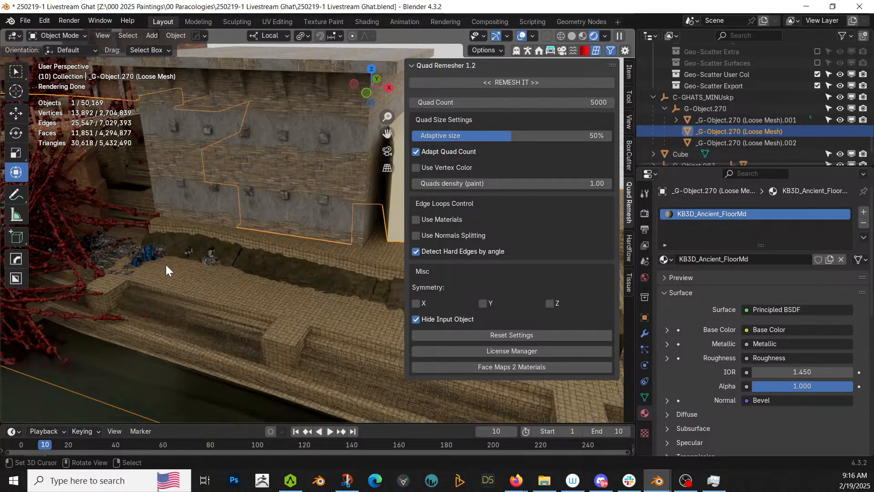
# - Return to solid shading and exclude the Geo-Scatter collection from the view layer
pyautogui.press('z')
pyautogui.press('6')
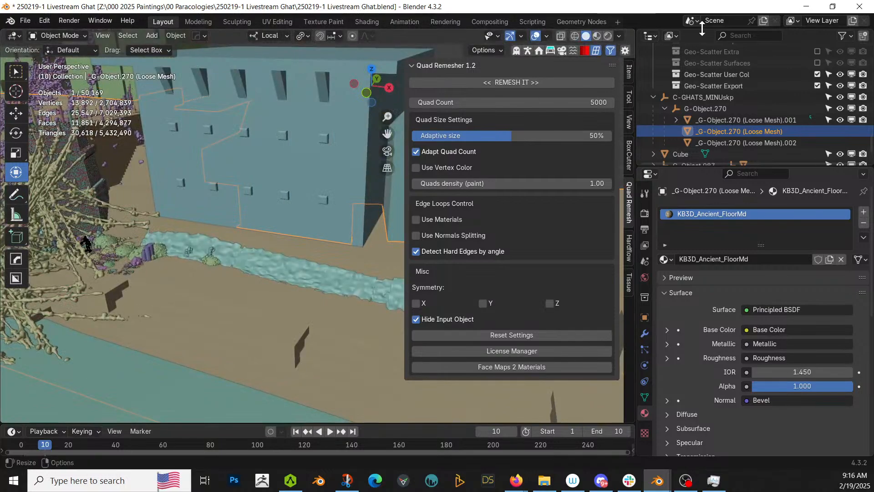
pyautogui.scroll(5, 684, 100)
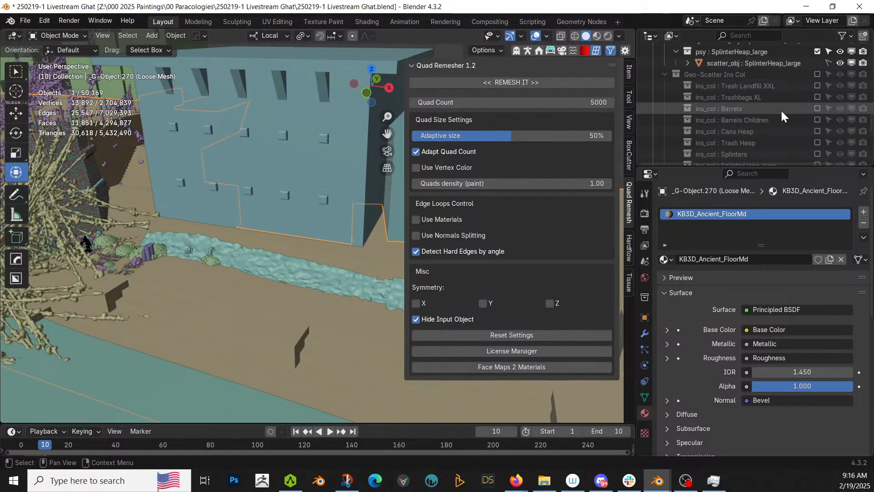
pyautogui.scroll(6, 781, 113)
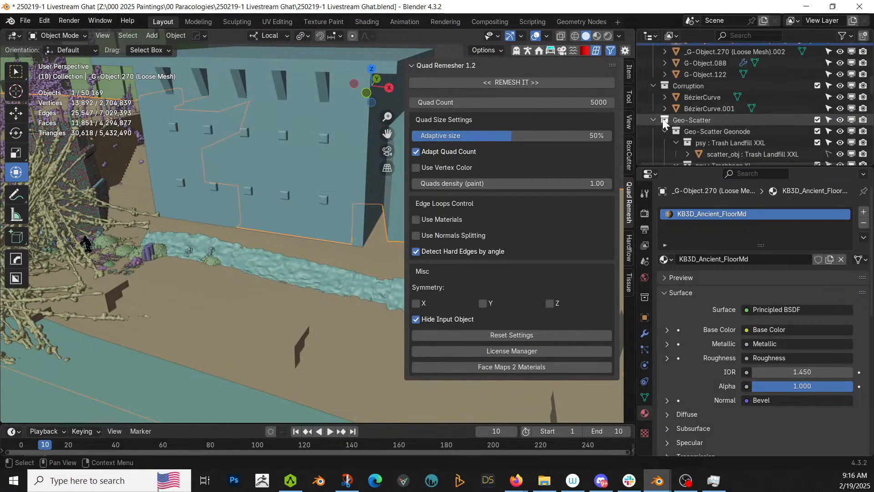
pyautogui.click(653, 120)
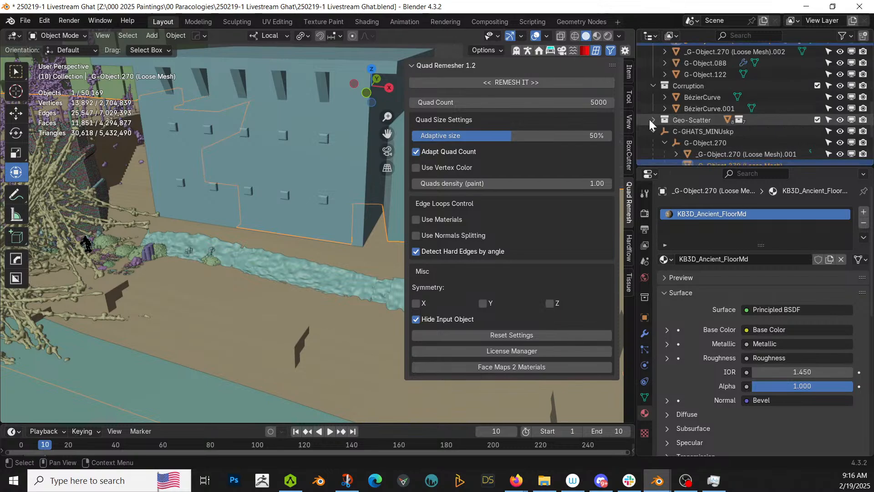
pyautogui.click(817, 119)
# - In the Ghat steps mesh, select the geometry in the vertex group "Group" and invert the selection
pyautogui.rightClick(136, 258)
pyautogui.rightClick(121, 259)
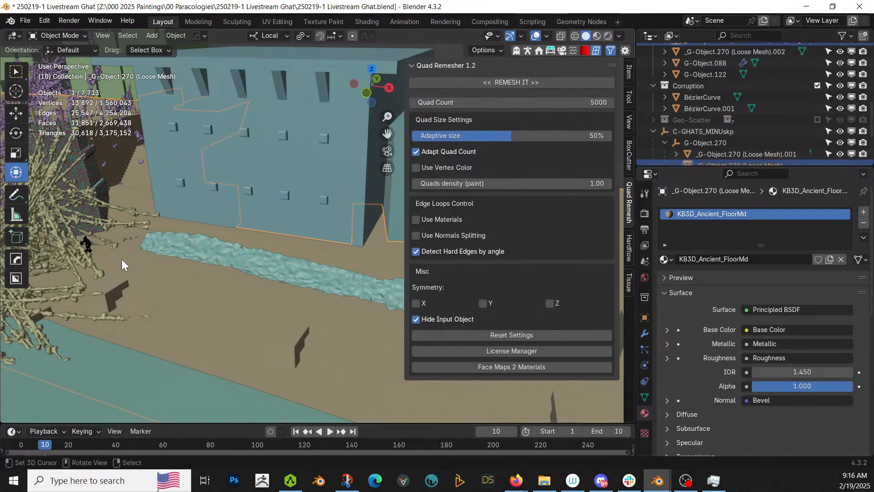
pyautogui.press('Tab')
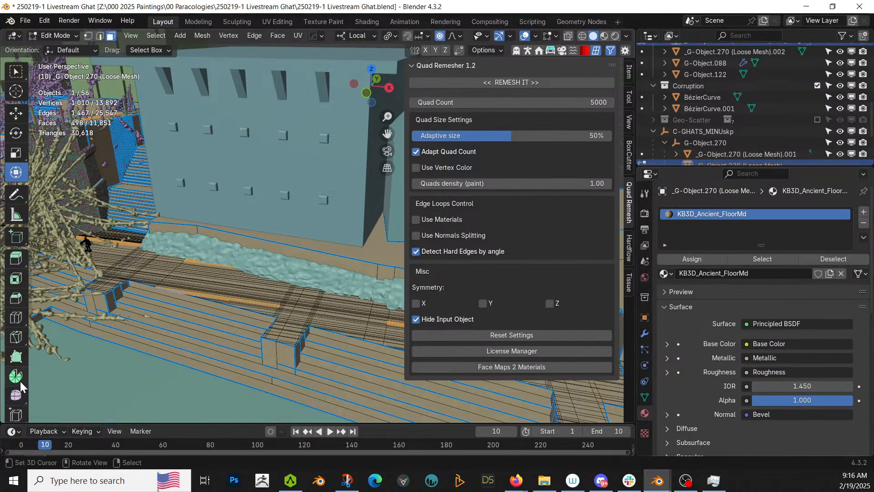
pyautogui.rightClick(132, 383)
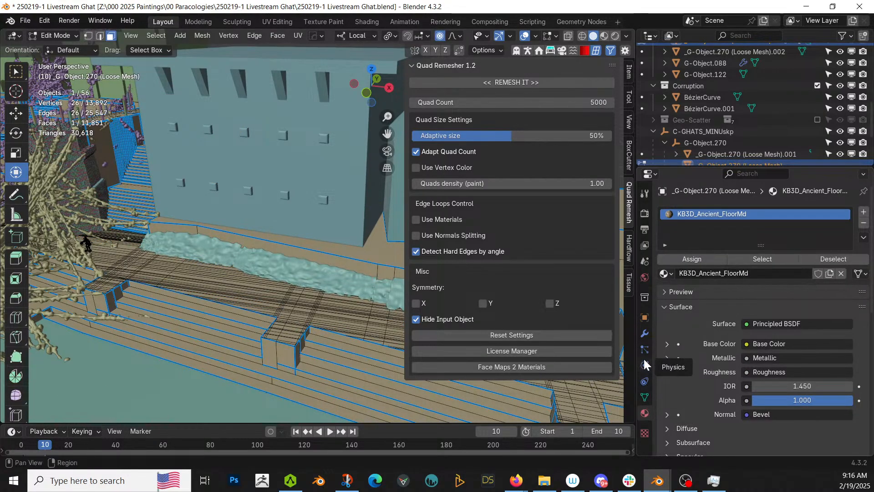
pyautogui.click(644, 397)
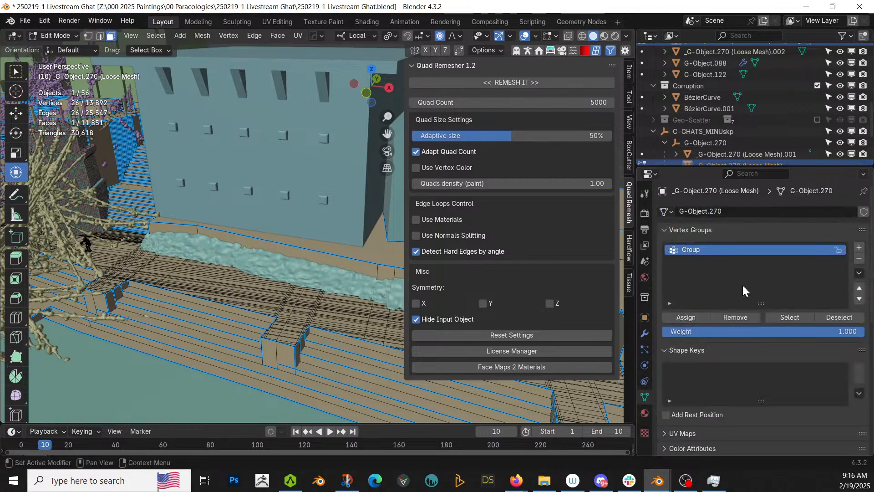
pyautogui.click(797, 315)
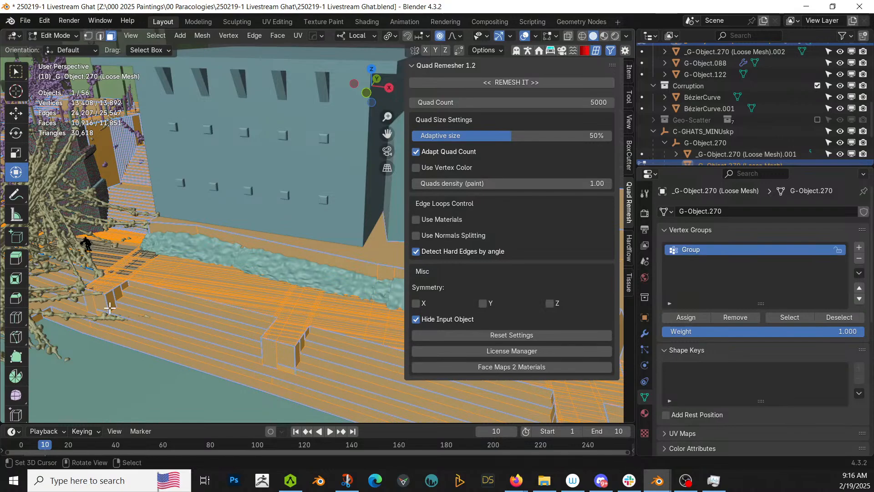
pyautogui.hotkey('ctrl', 'i')
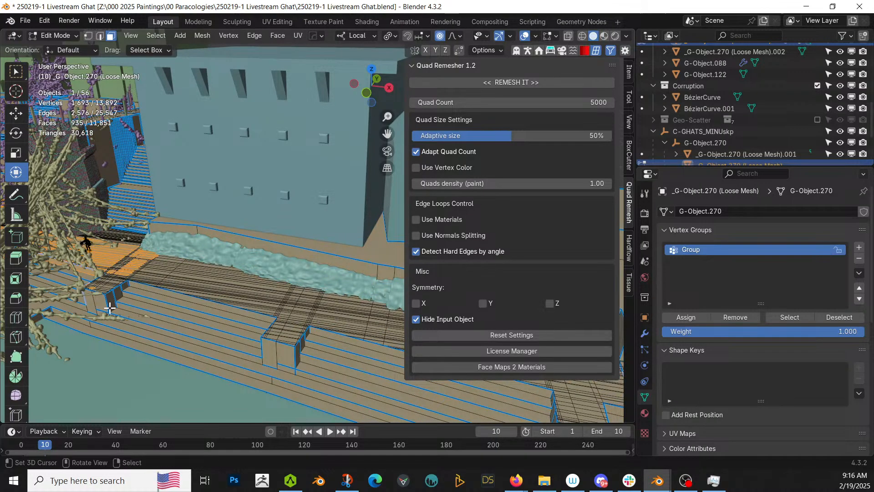
# - Circle-select the walkway faces beside the strip, deselect the ledge face by the blue building, and remove the selection from the vertex group "Group"
pyautogui.press('c')
pyautogui.moveTo(131, 265)
pyautogui.mouseDown()
pyautogui.moveTo(107, 291)
pyautogui.moveTo(177, 267)
pyautogui.moveTo(159, 254)
pyautogui.moveTo(180, 226)
pyautogui.moveTo(132, 200)
pyautogui.moveTo(153, 161)
pyautogui.mouseUp()
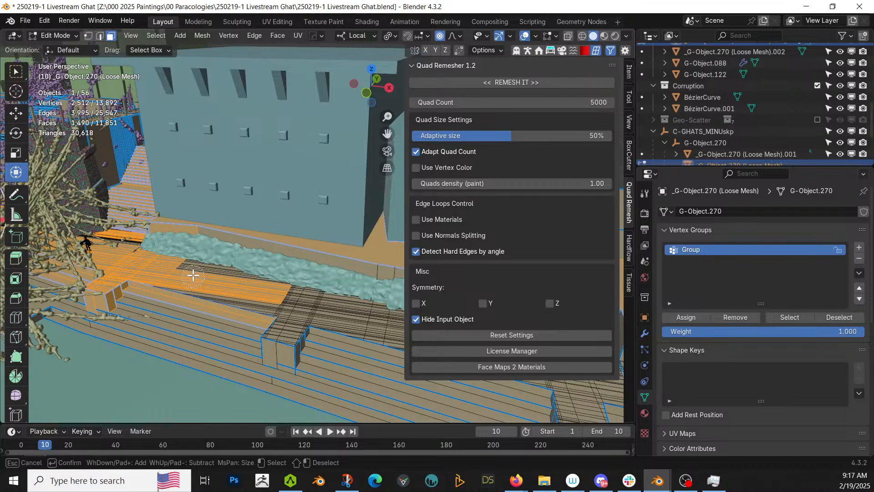
pyautogui.moveTo(193, 275)
pyautogui.mouseDown()
pyautogui.moveTo(203, 263)
pyautogui.moveTo(196, 290)
pyautogui.moveTo(215, 294)
pyautogui.mouseUp()
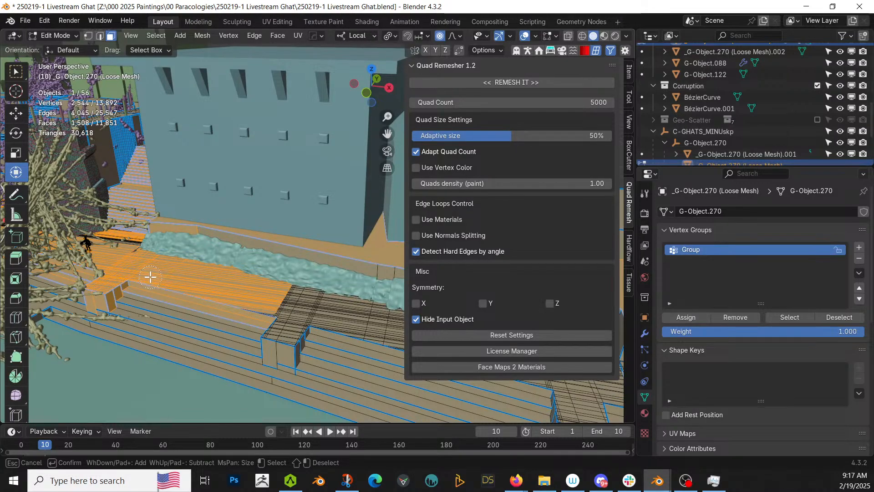
pyautogui.moveTo(151, 276); pyautogui.dragTo(279, 305)
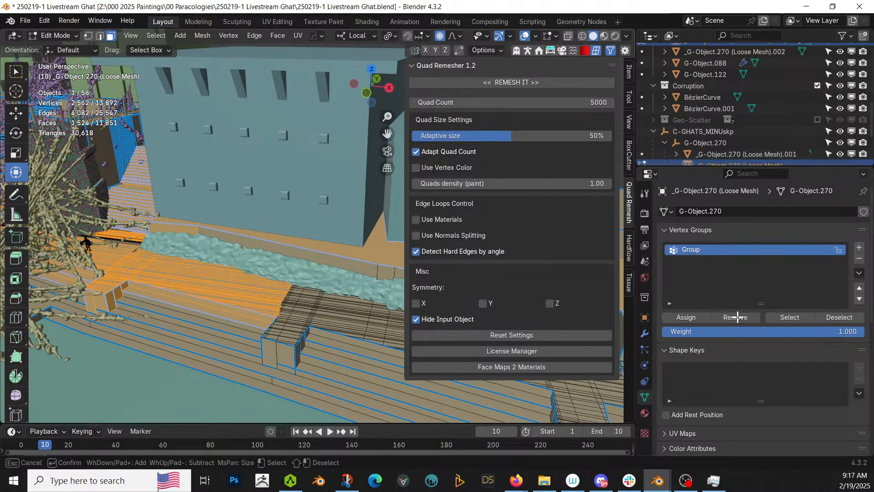
pyautogui.press('Escape')
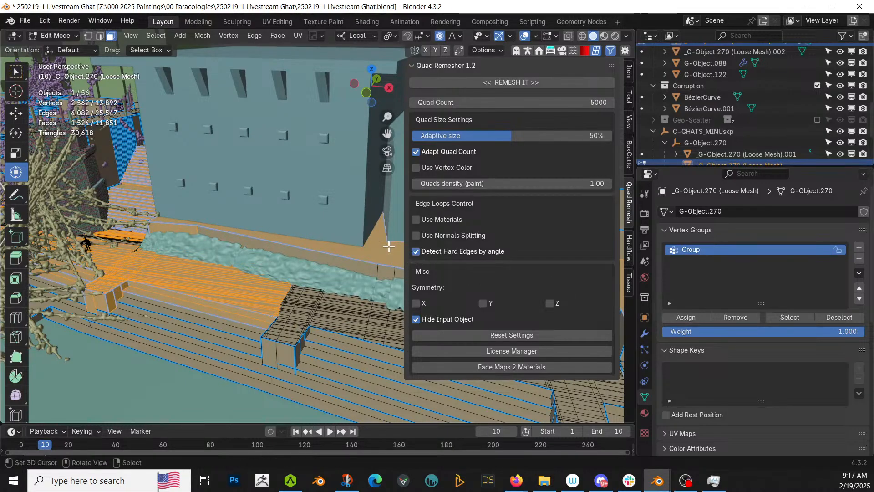
pyautogui.keyDown('shift'); pyautogui.click(386, 246); pyautogui.keyUp('shift')
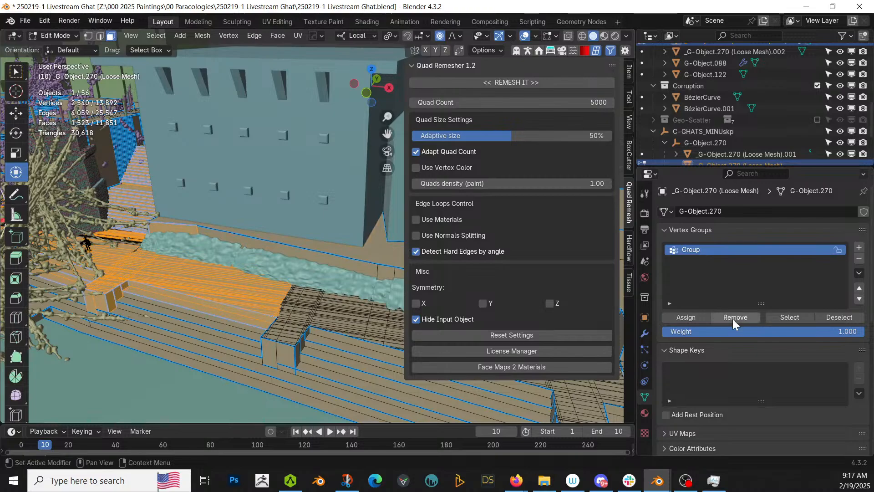
# - Add the faces of the central stairway to the selection with circle select and remove them from the vertex group "Group"
pyautogui.moveTo(218, 274); pyautogui.dragTo(387, 314, button='middle')
pyautogui.scroll(2, 248, 301)
pyautogui.scroll(4, 214, 299)
pyautogui.keyDown('shift'); pyautogui.moveTo(203, 313); pyautogui.dragTo(319, 305, button='middle'); pyautogui.keyUp('shift')
pyautogui.press('c')
pyautogui.moveTo(227, 360); pyautogui.dragTo(228, 138)
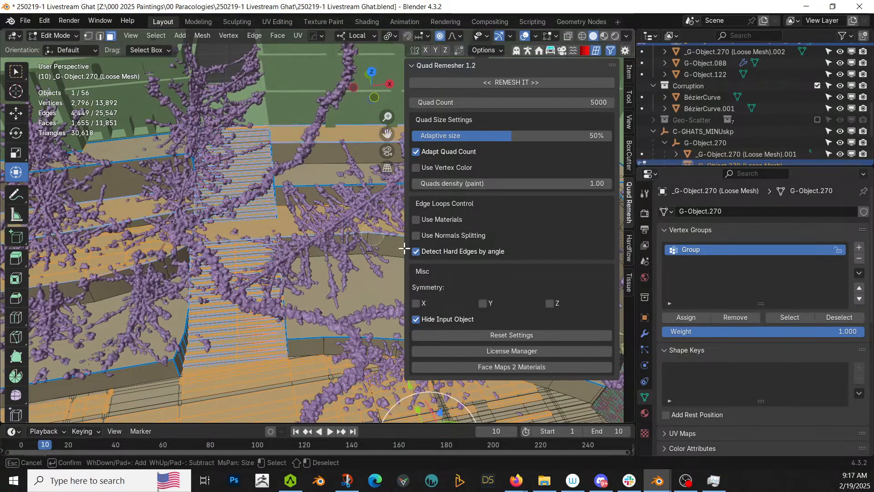
pyautogui.press('Escape')
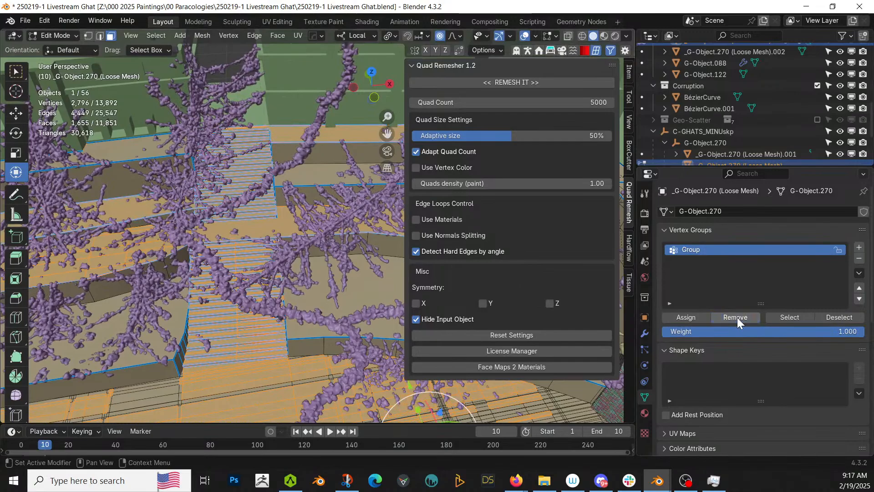
# - Leave Edit Mode, re-enable the Geo-Scatter collection and save the scene file
pyautogui.press('Tab')
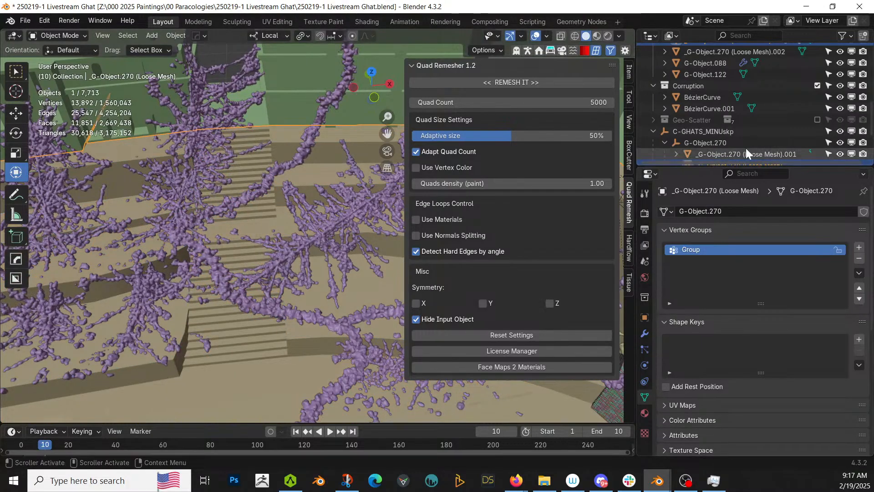
pyautogui.click(817, 119)
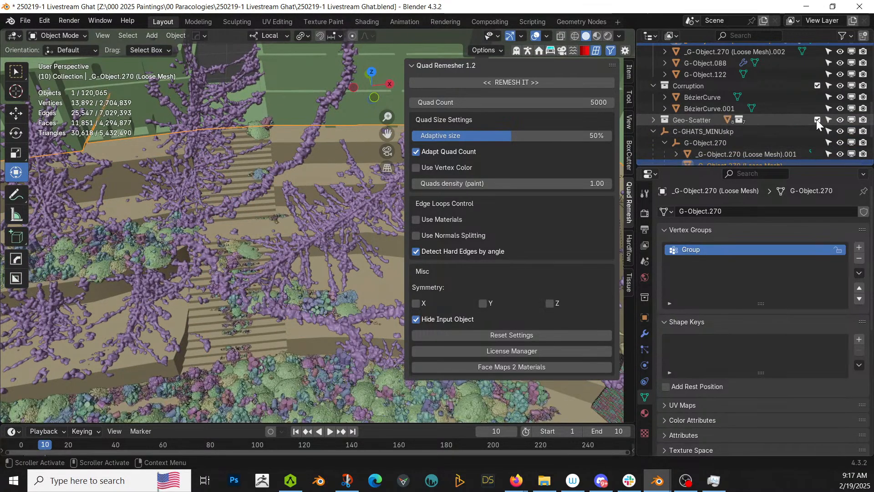
pyautogui.moveTo(253, 221); pyautogui.dragTo(82, 246, button='middle')
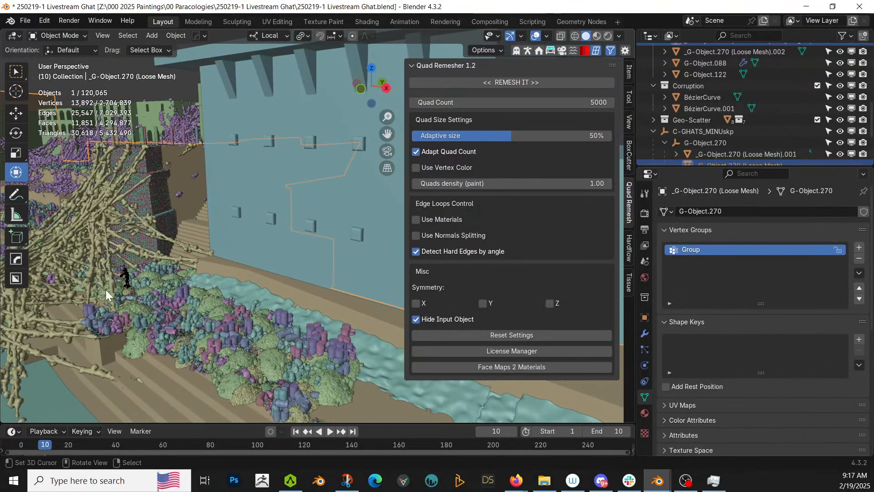
pyautogui.scroll(5, 106, 290)
pyautogui.moveTo(106, 290); pyautogui.dragTo(138, 288, button='middle')
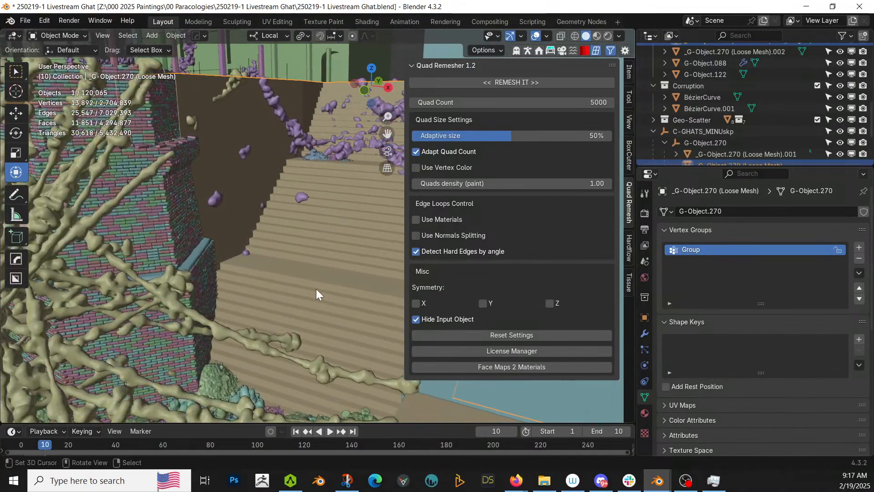
pyautogui.scroll(-8, 316, 289)
pyautogui.moveTo(267, 303); pyautogui.dragTo(244, 313, button='middle')
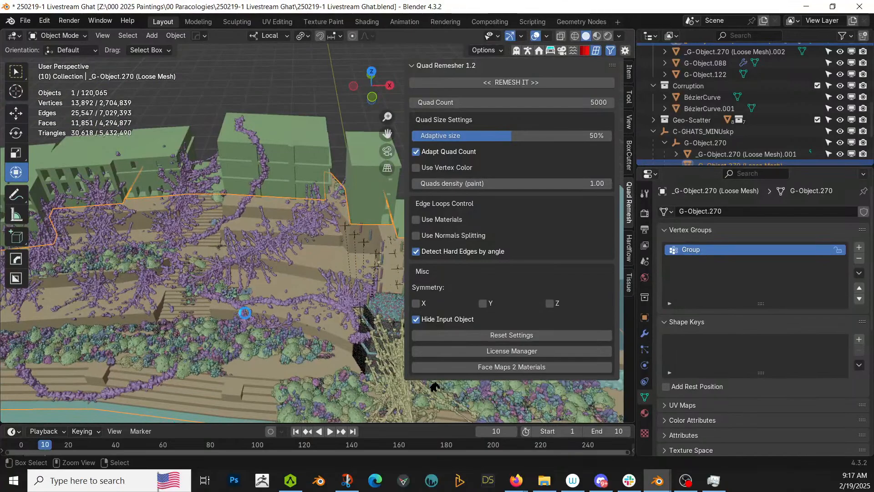
pyautogui.hotkey('ctrl', 's')
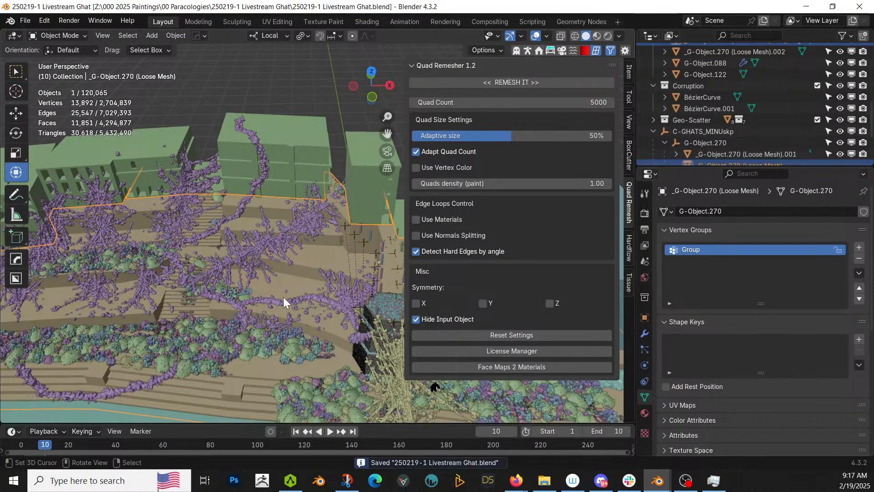
# - Narrow the sidebar and examine the trash scatter across the Ghat terraces and around the standing figure from several angles
pyautogui.moveTo(283, 297); pyautogui.dragTo(369, 237, button='middle')
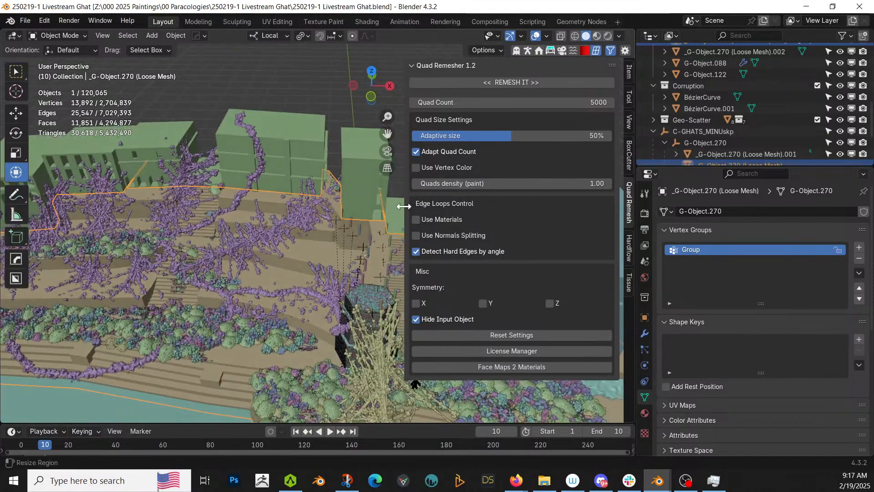
pyautogui.moveTo(404, 206); pyautogui.dragTo(499, 206)
pyautogui.scroll(-2, 370, 234)
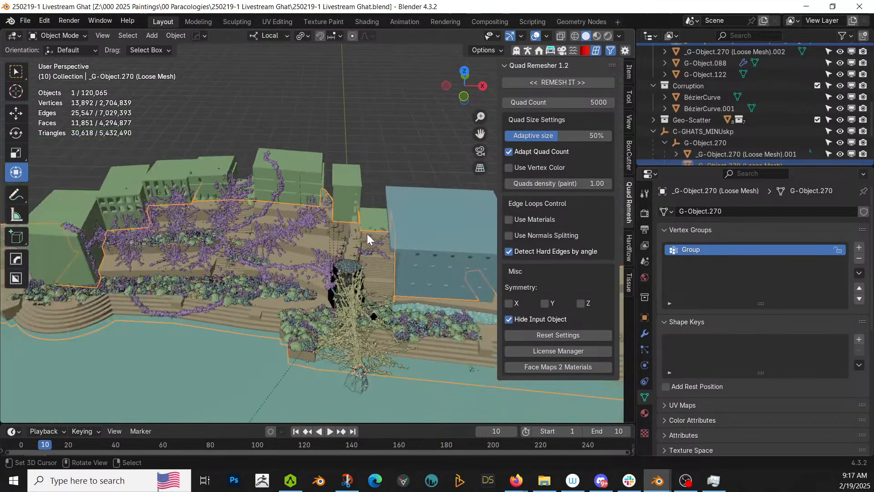
pyautogui.moveTo(356, 237); pyautogui.dragTo(323, 222, button='middle')
pyautogui.scroll(4, 302, 253)
pyautogui.scroll(5, 303, 222)
pyautogui.scroll(-3, 291, 214)
pyautogui.scroll(-3, 139, 263)
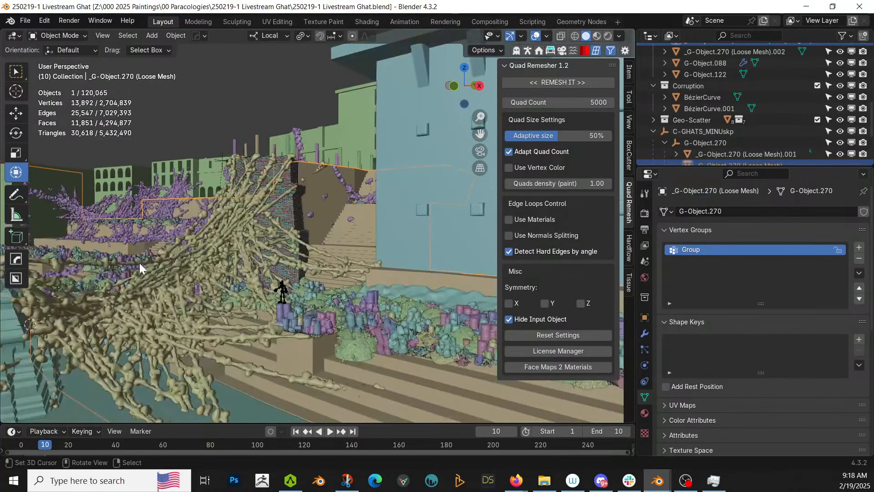
pyautogui.scroll(6, 241, 280)
pyautogui.moveTo(241, 280); pyautogui.dragTo(297, 272, button='middle')
pyautogui.scroll(-4, 294, 275)
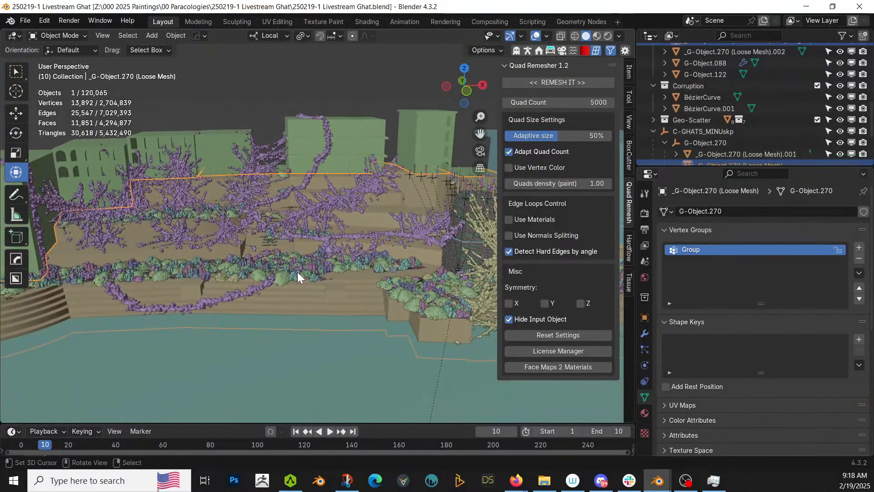